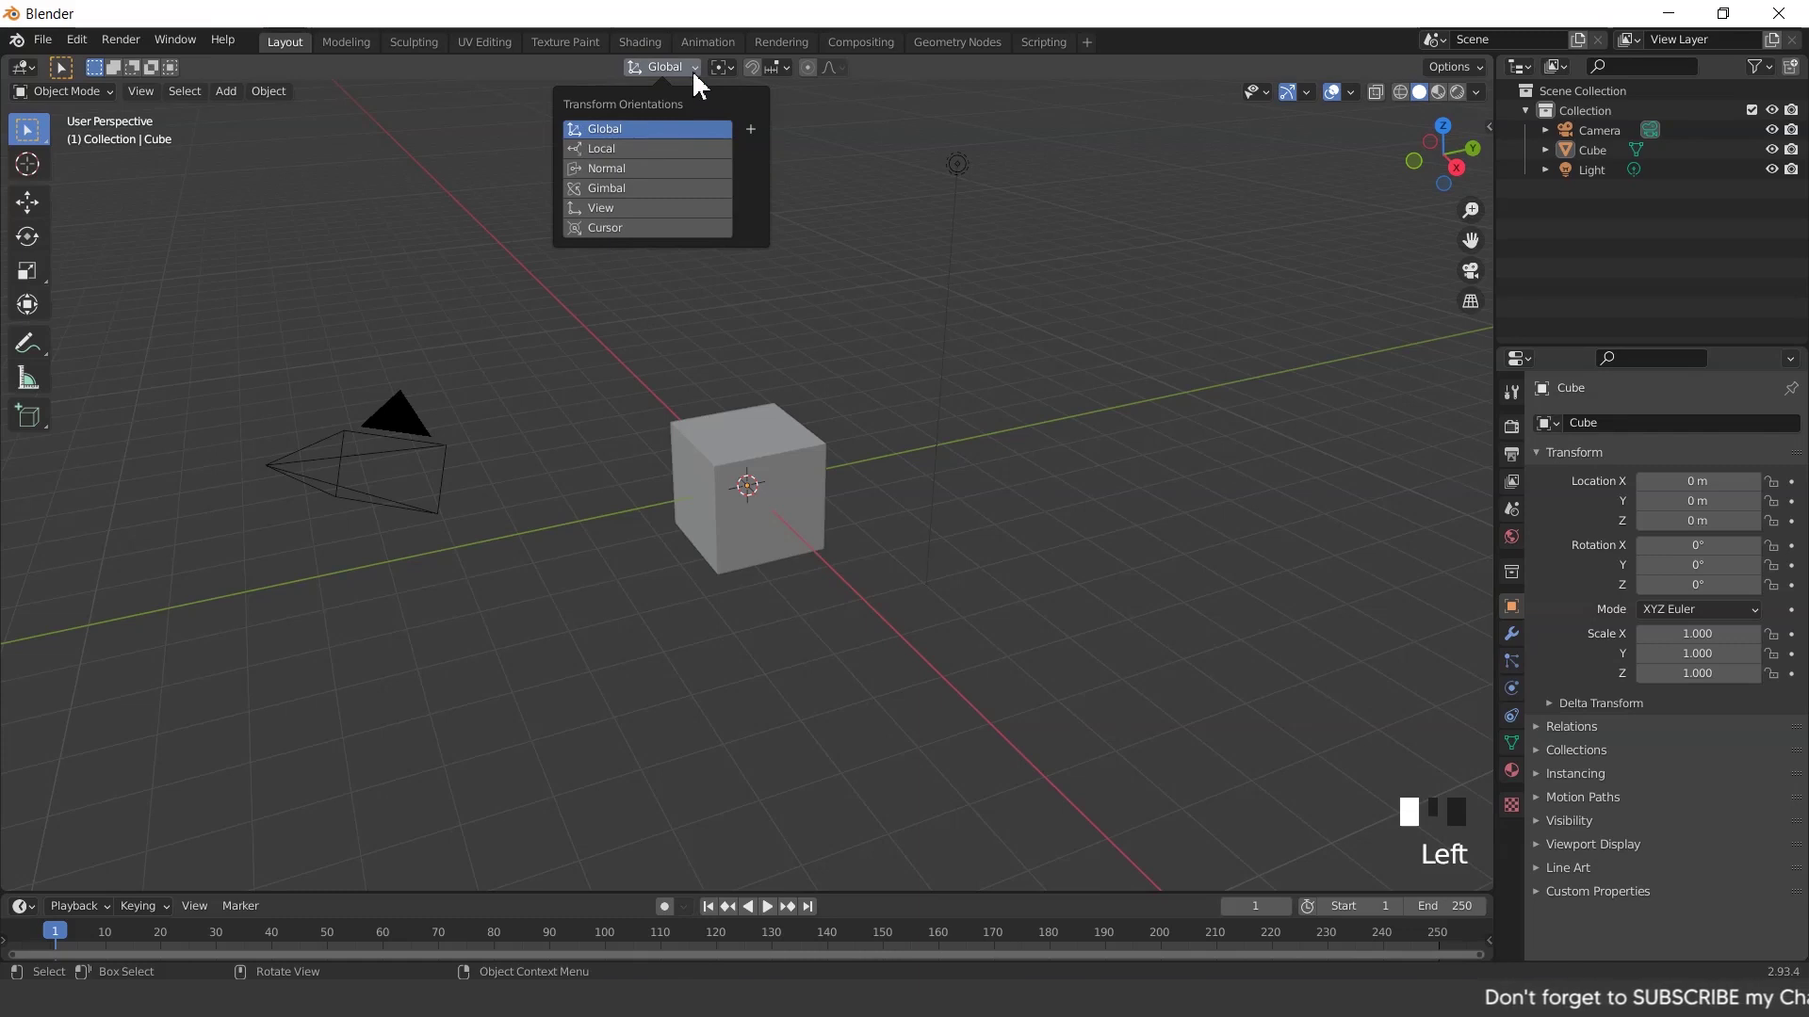
Set the snapping target to Edge
mouse_move(786, 66)
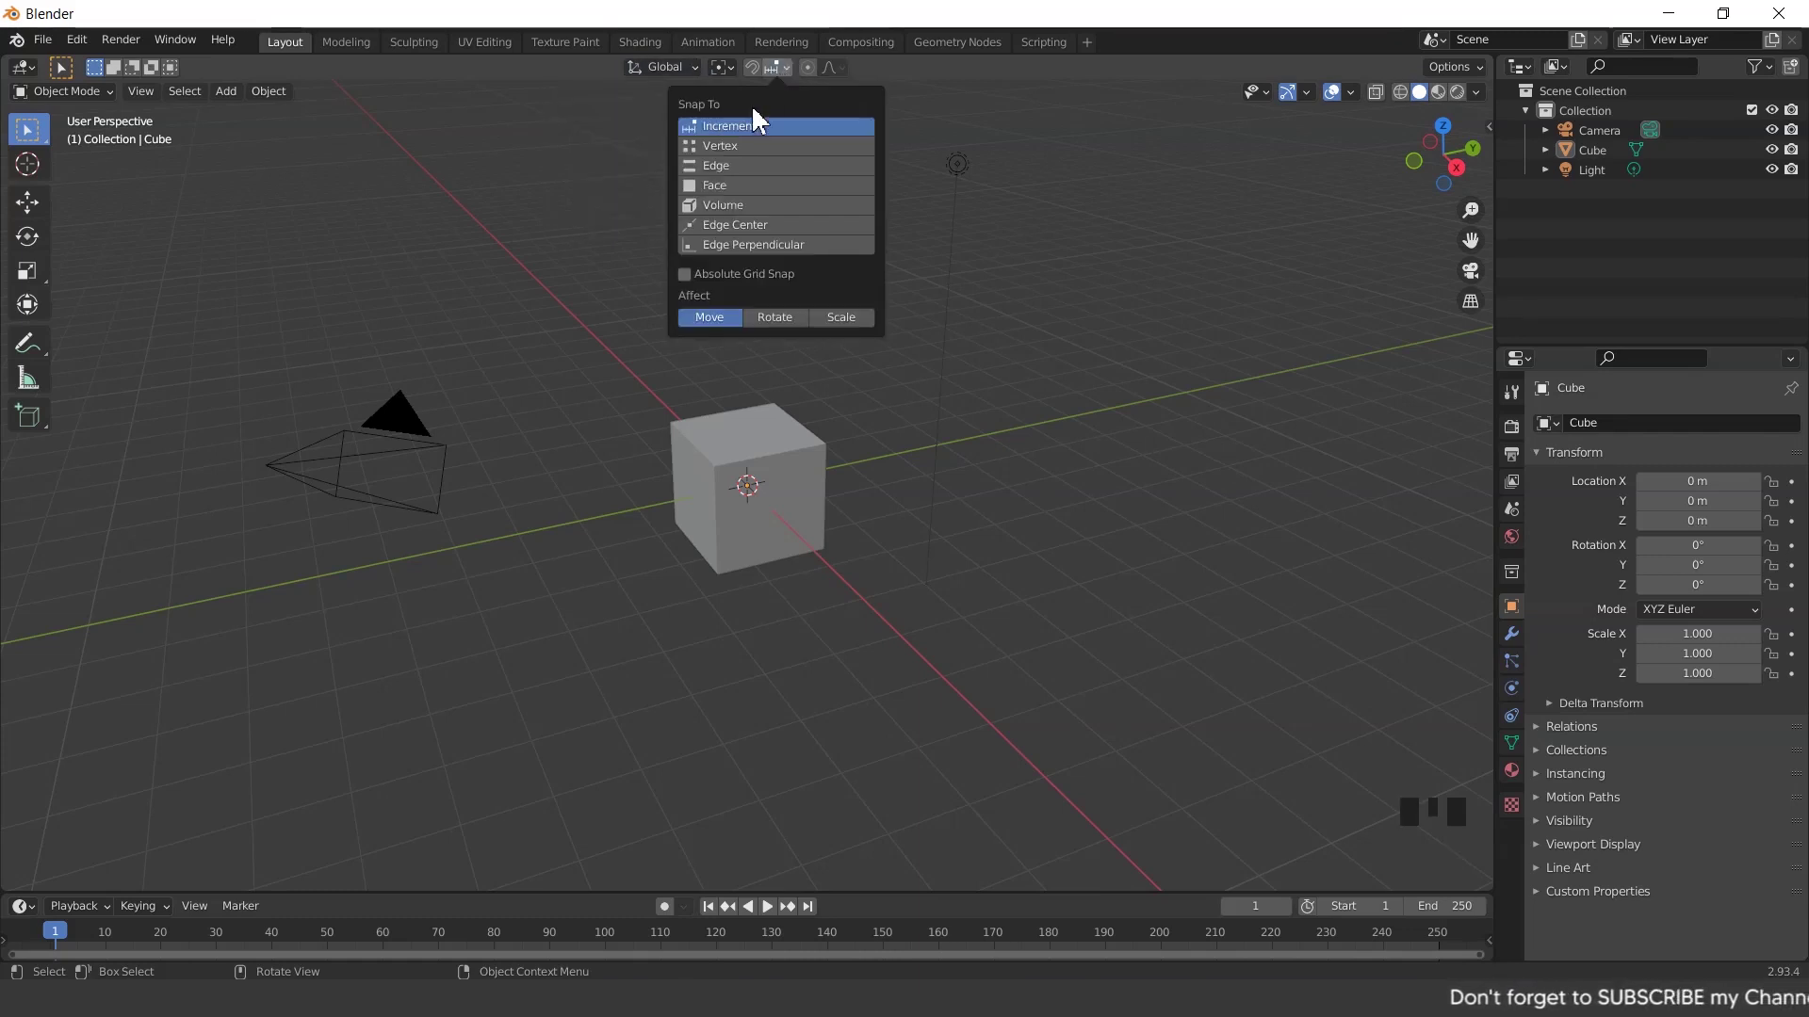
left_click(736, 165)
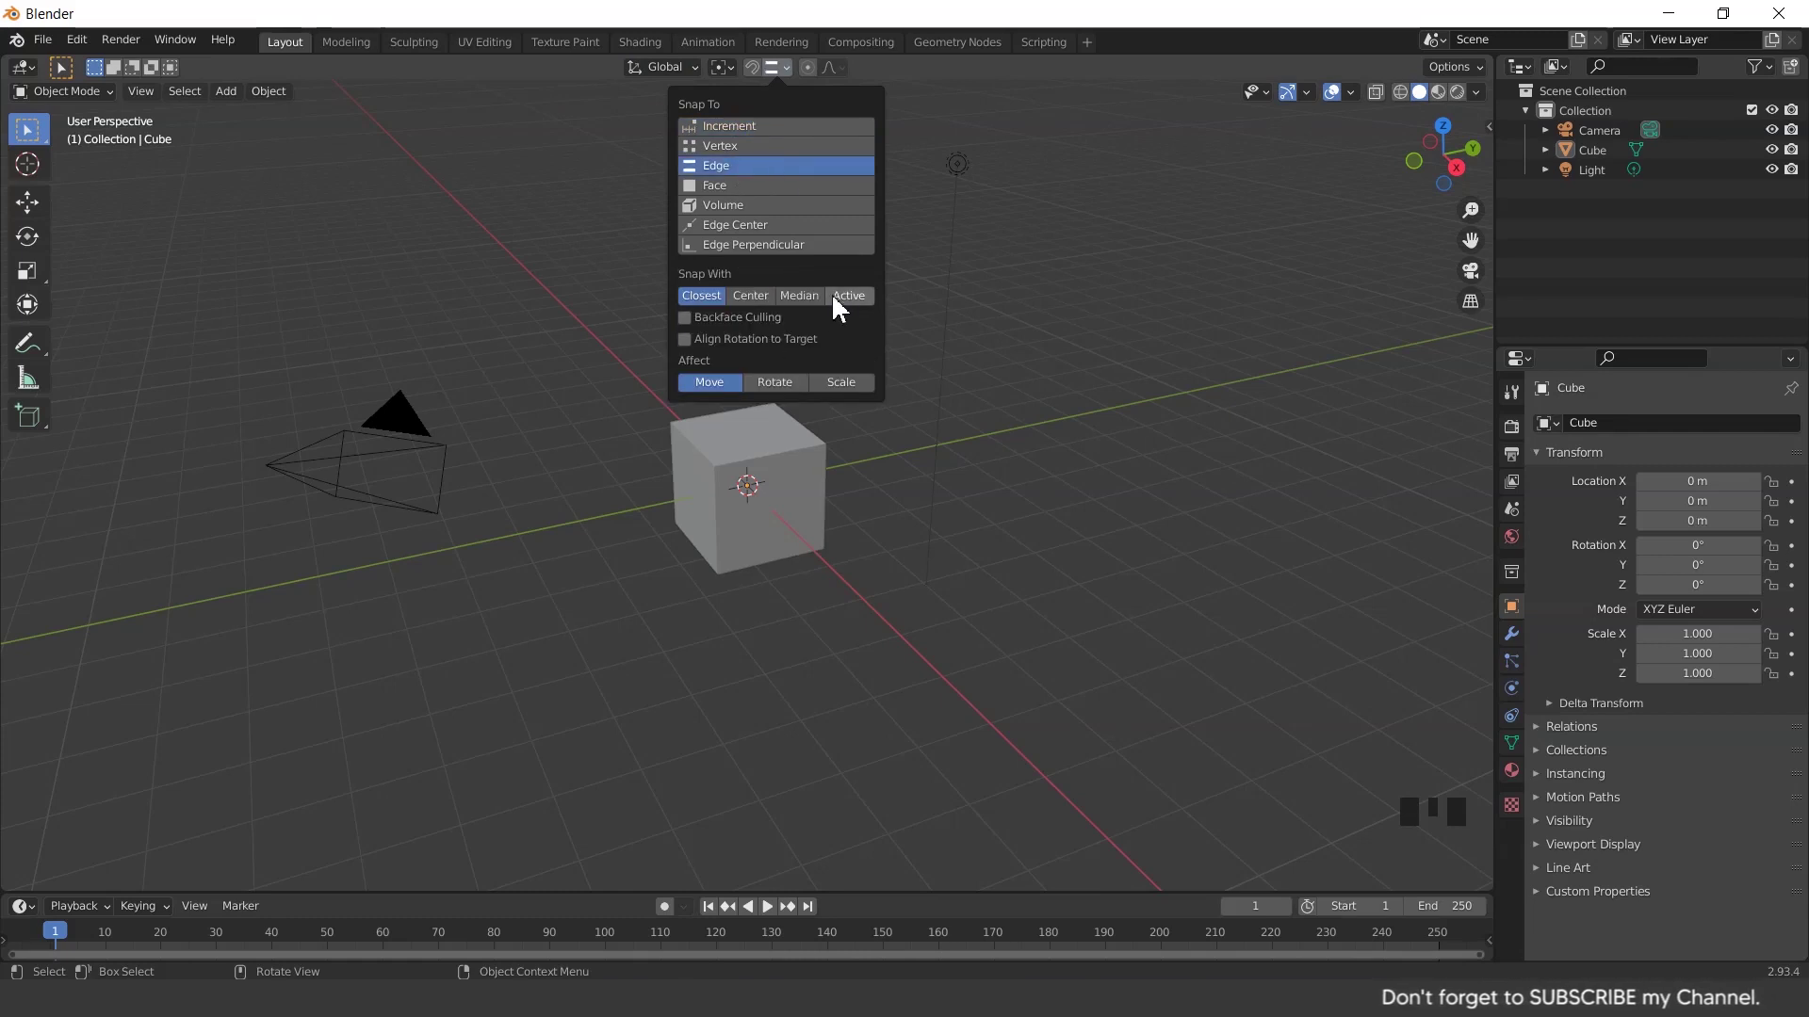
key("Escape")
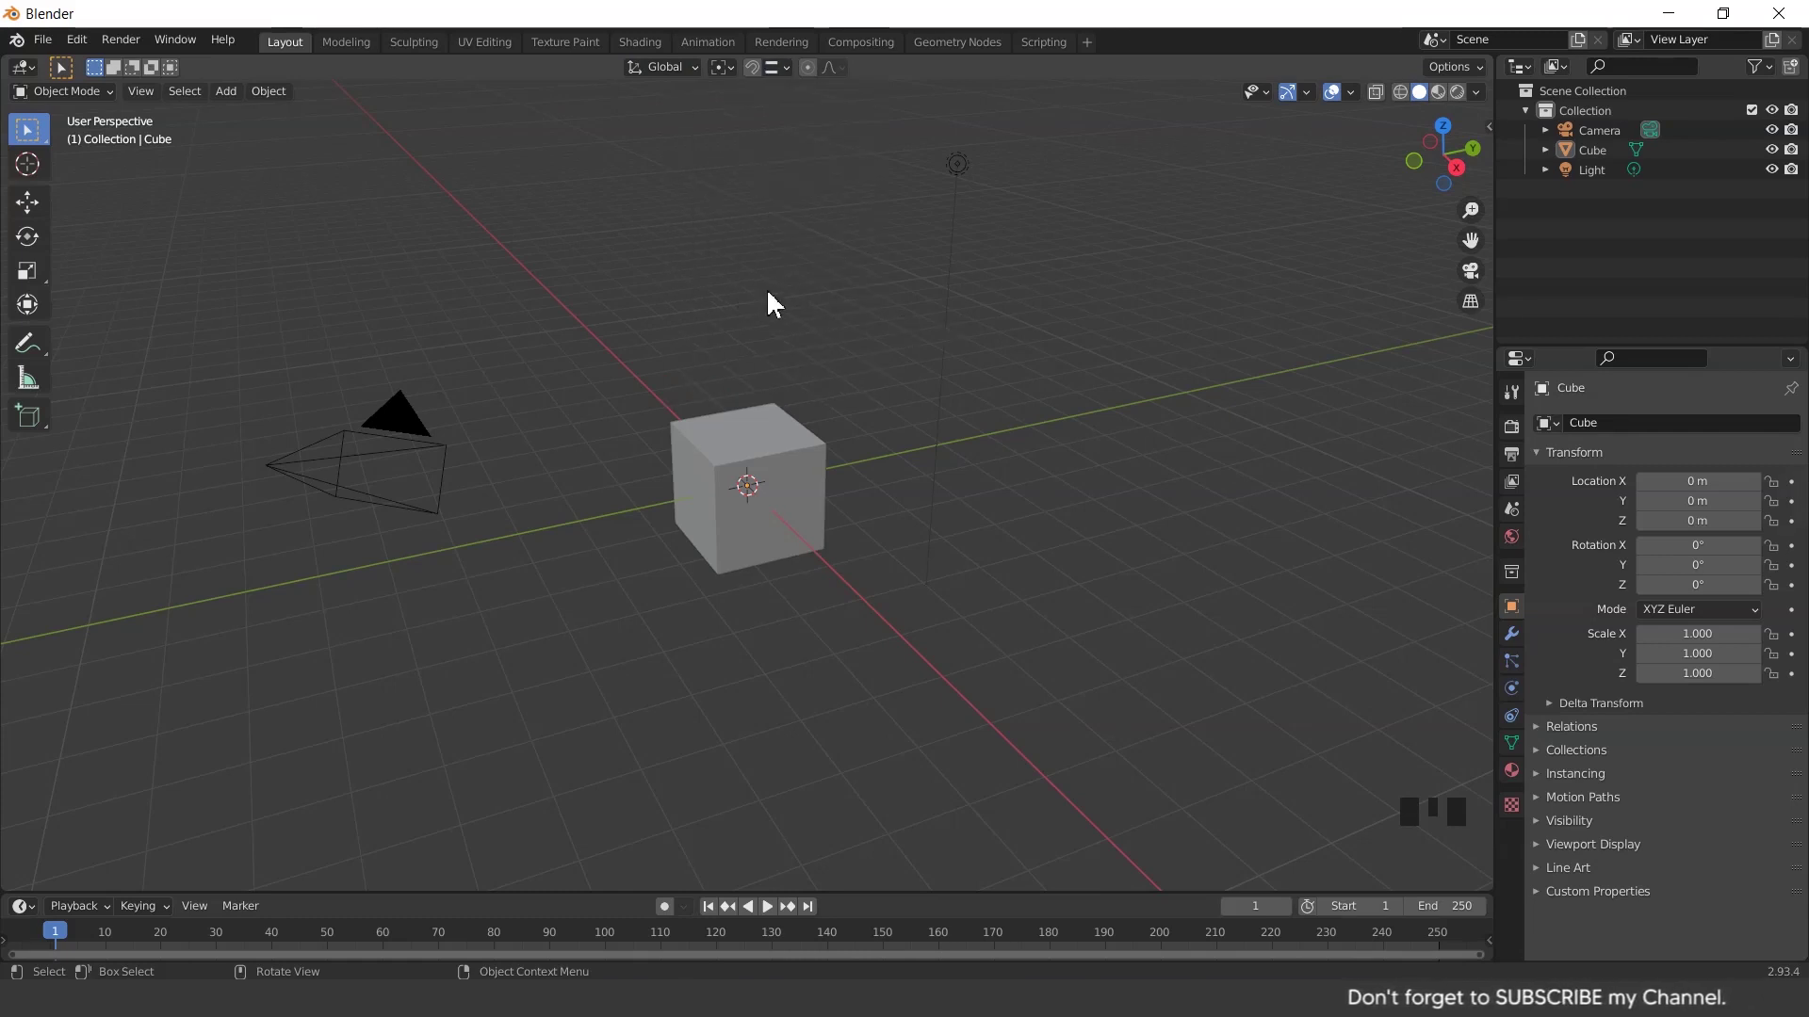
Set the transform pivot point to Bounding Box Center
left_click(723, 66)
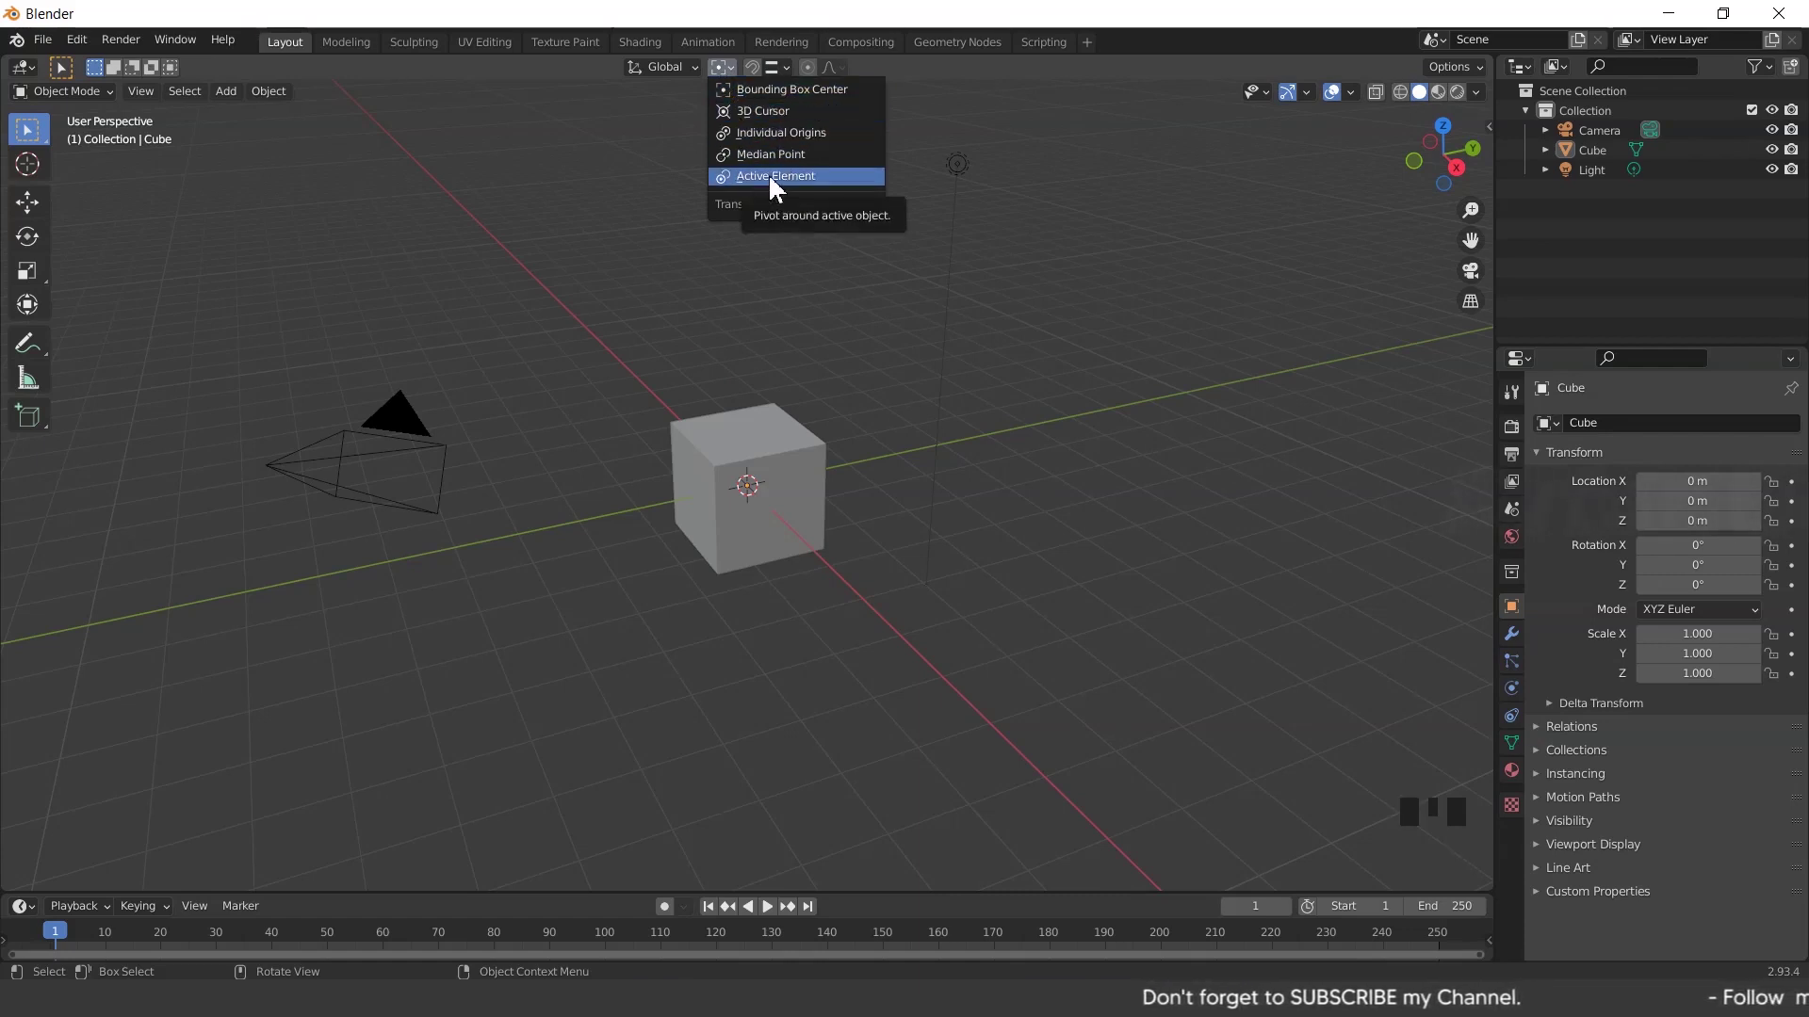
left_click(783, 66)
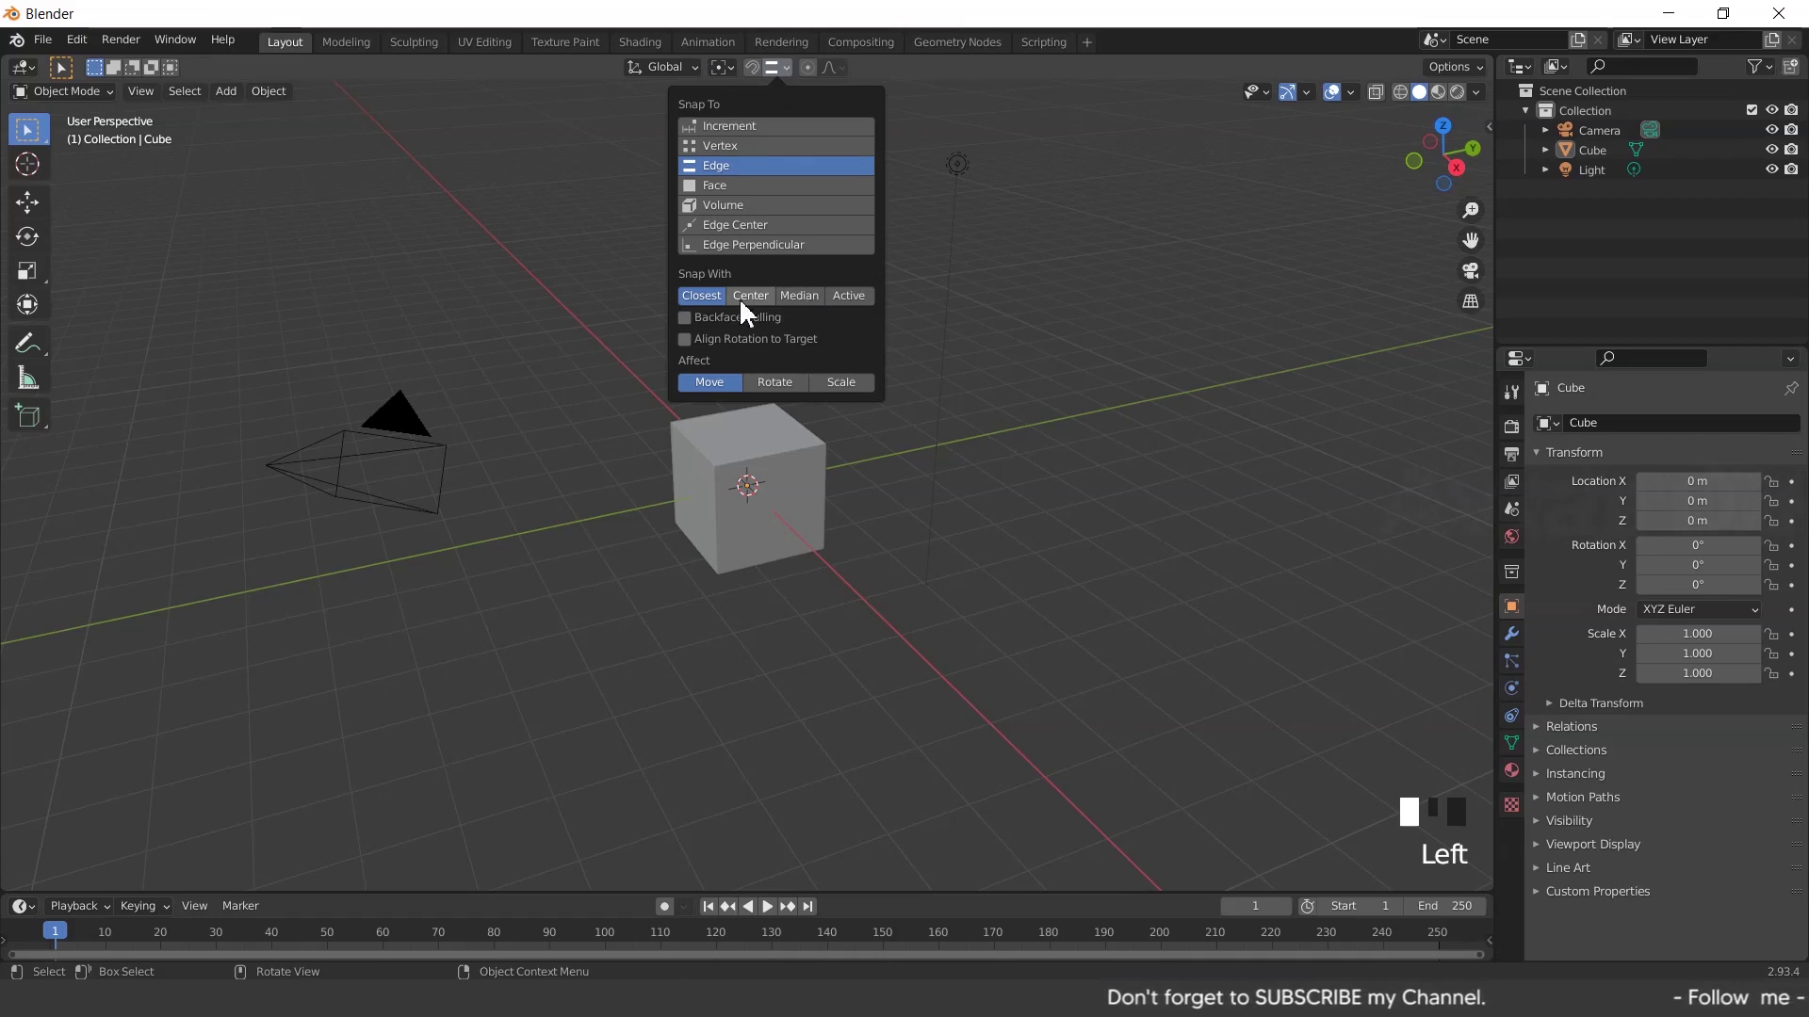
left_click(773, 66)
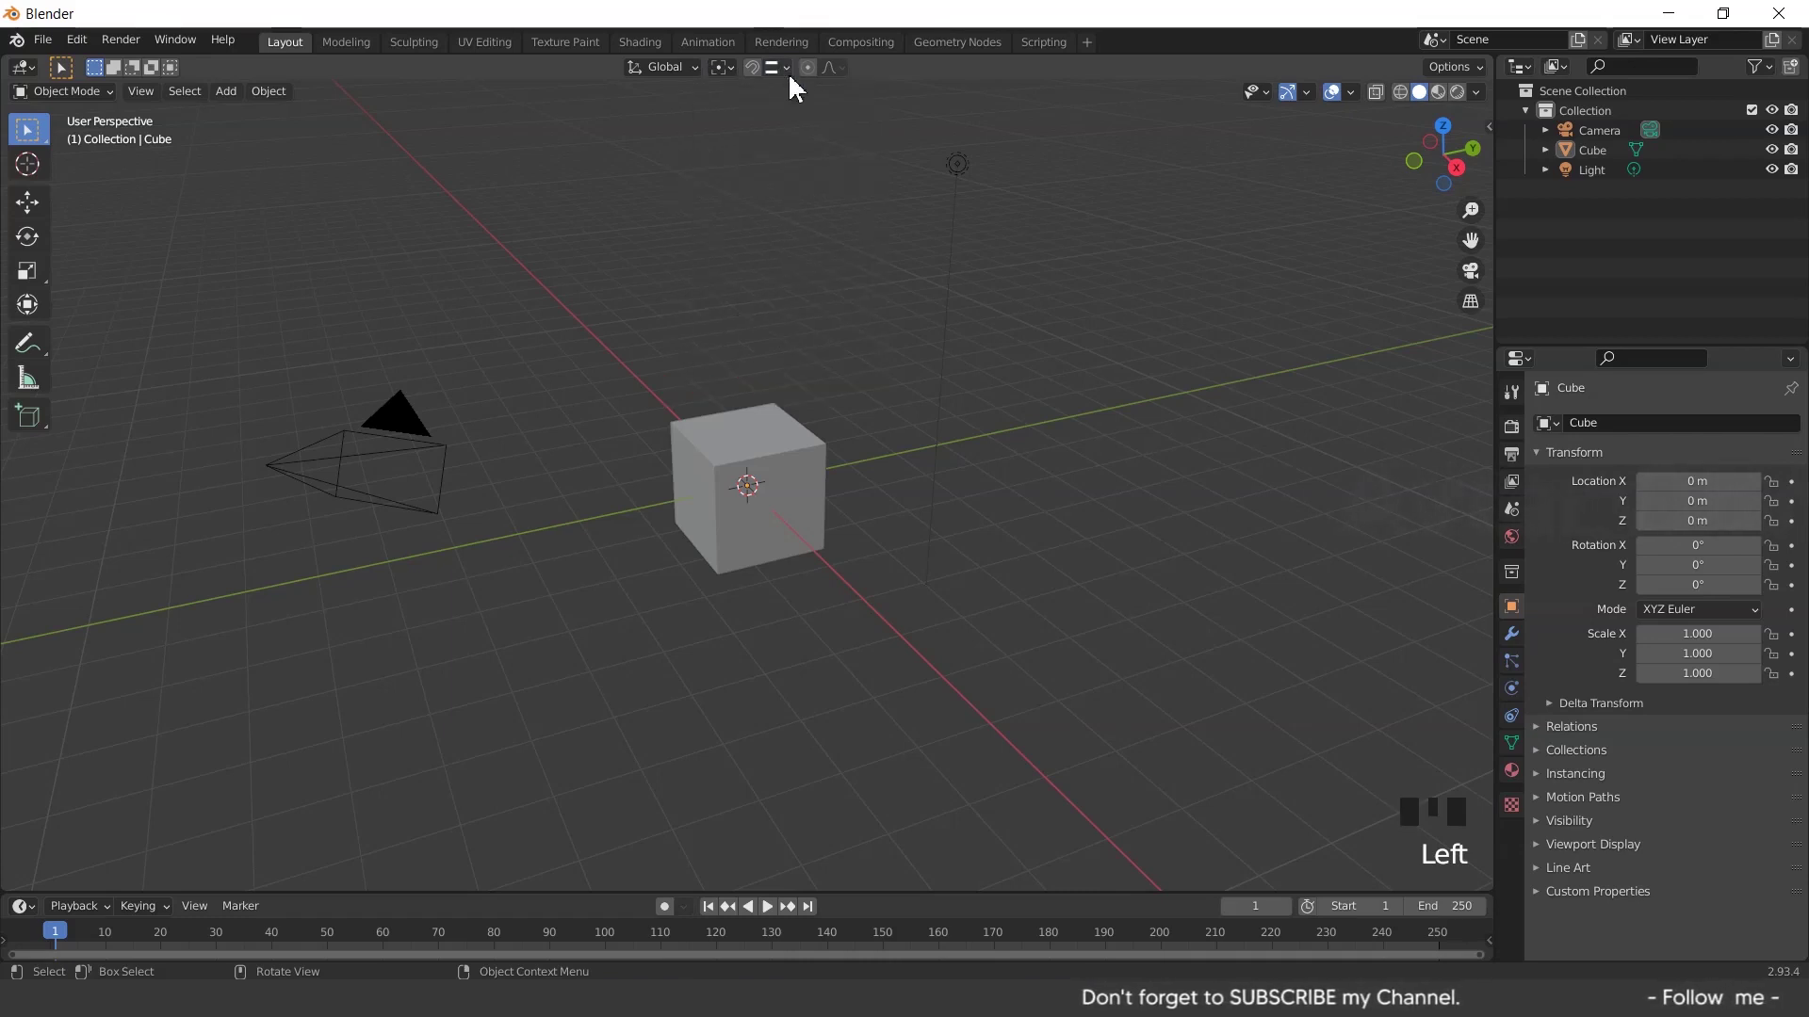
left_click(725, 67)
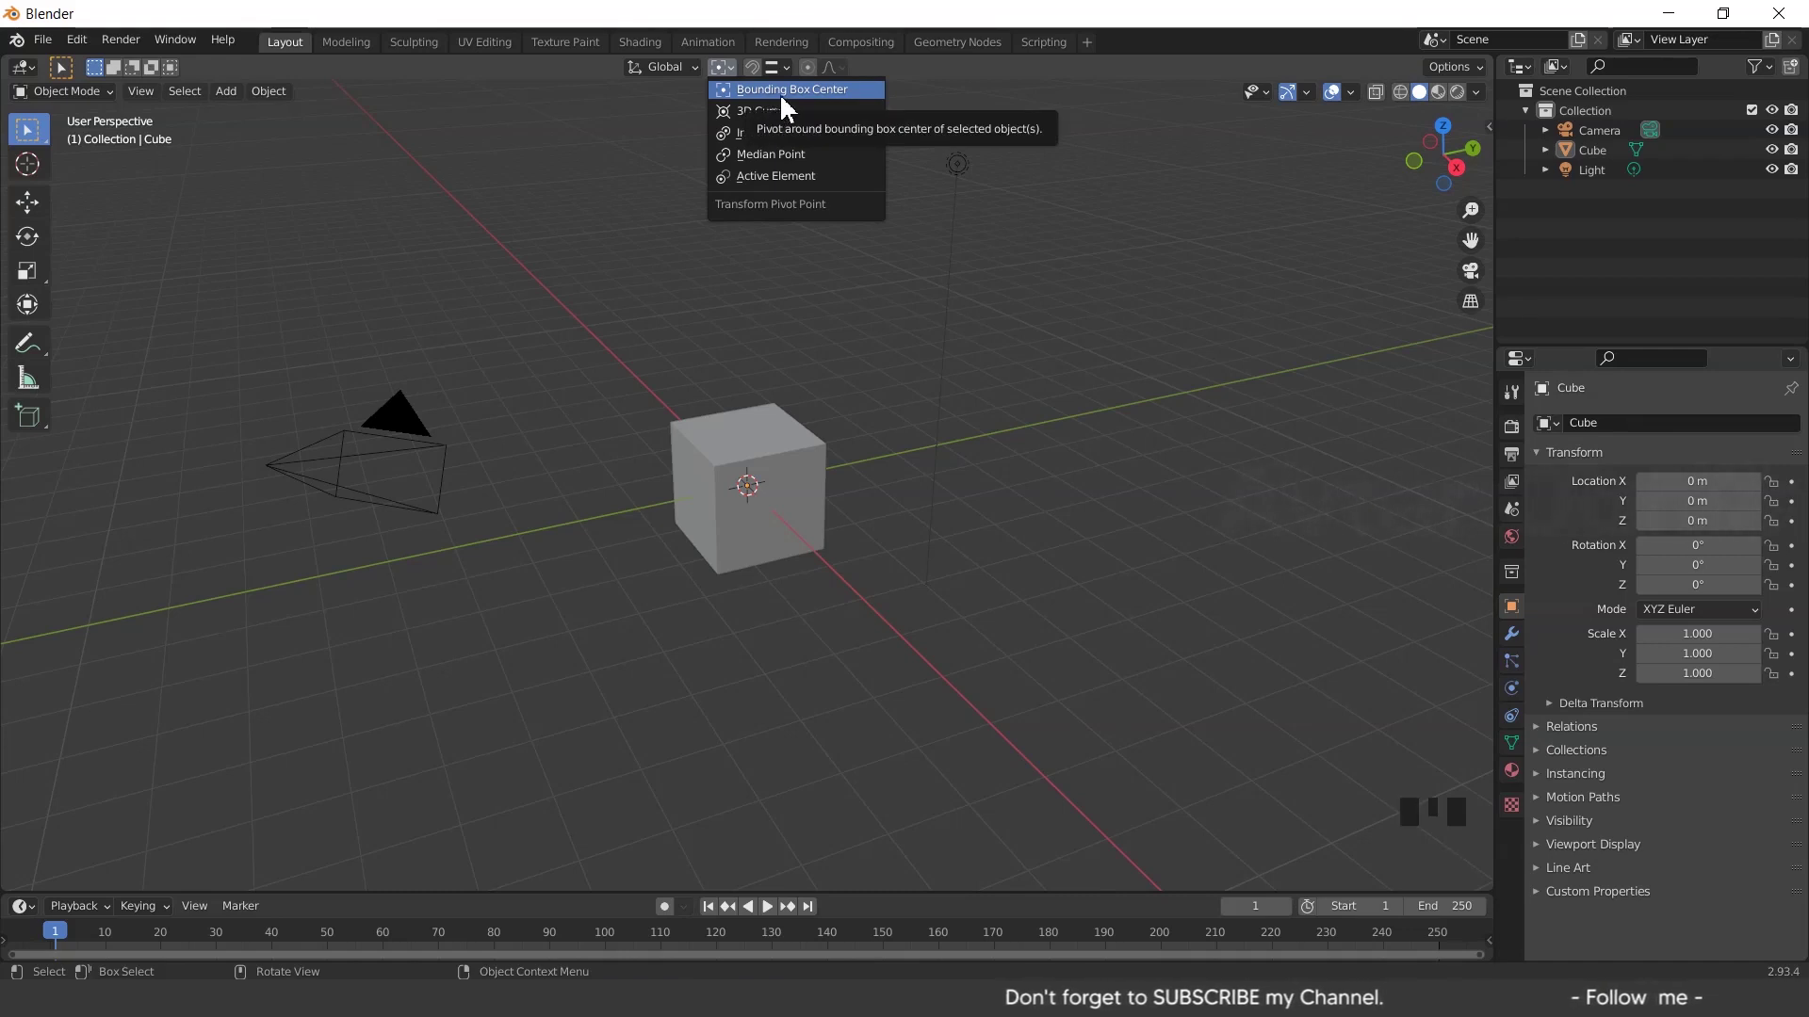
left_click(753, 89)
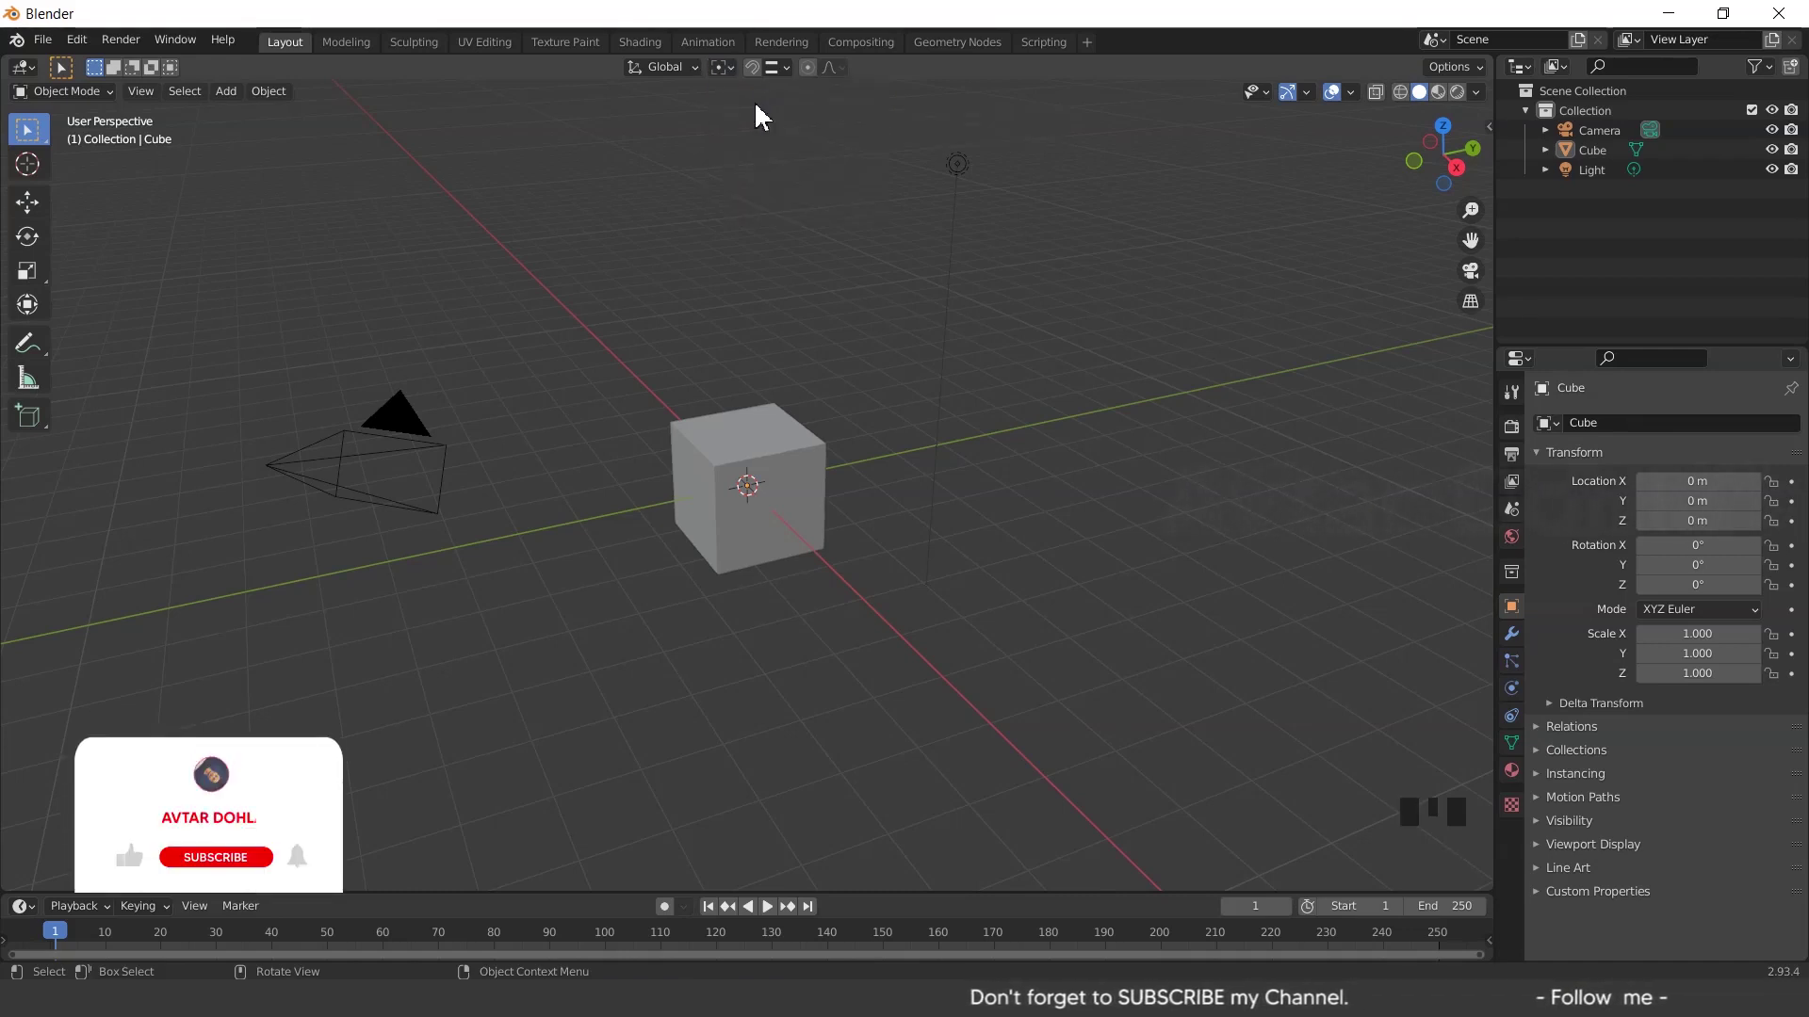
Switch to the front orthographic view and delete the camera and the light, keeping only the cube
left_click(786, 456)
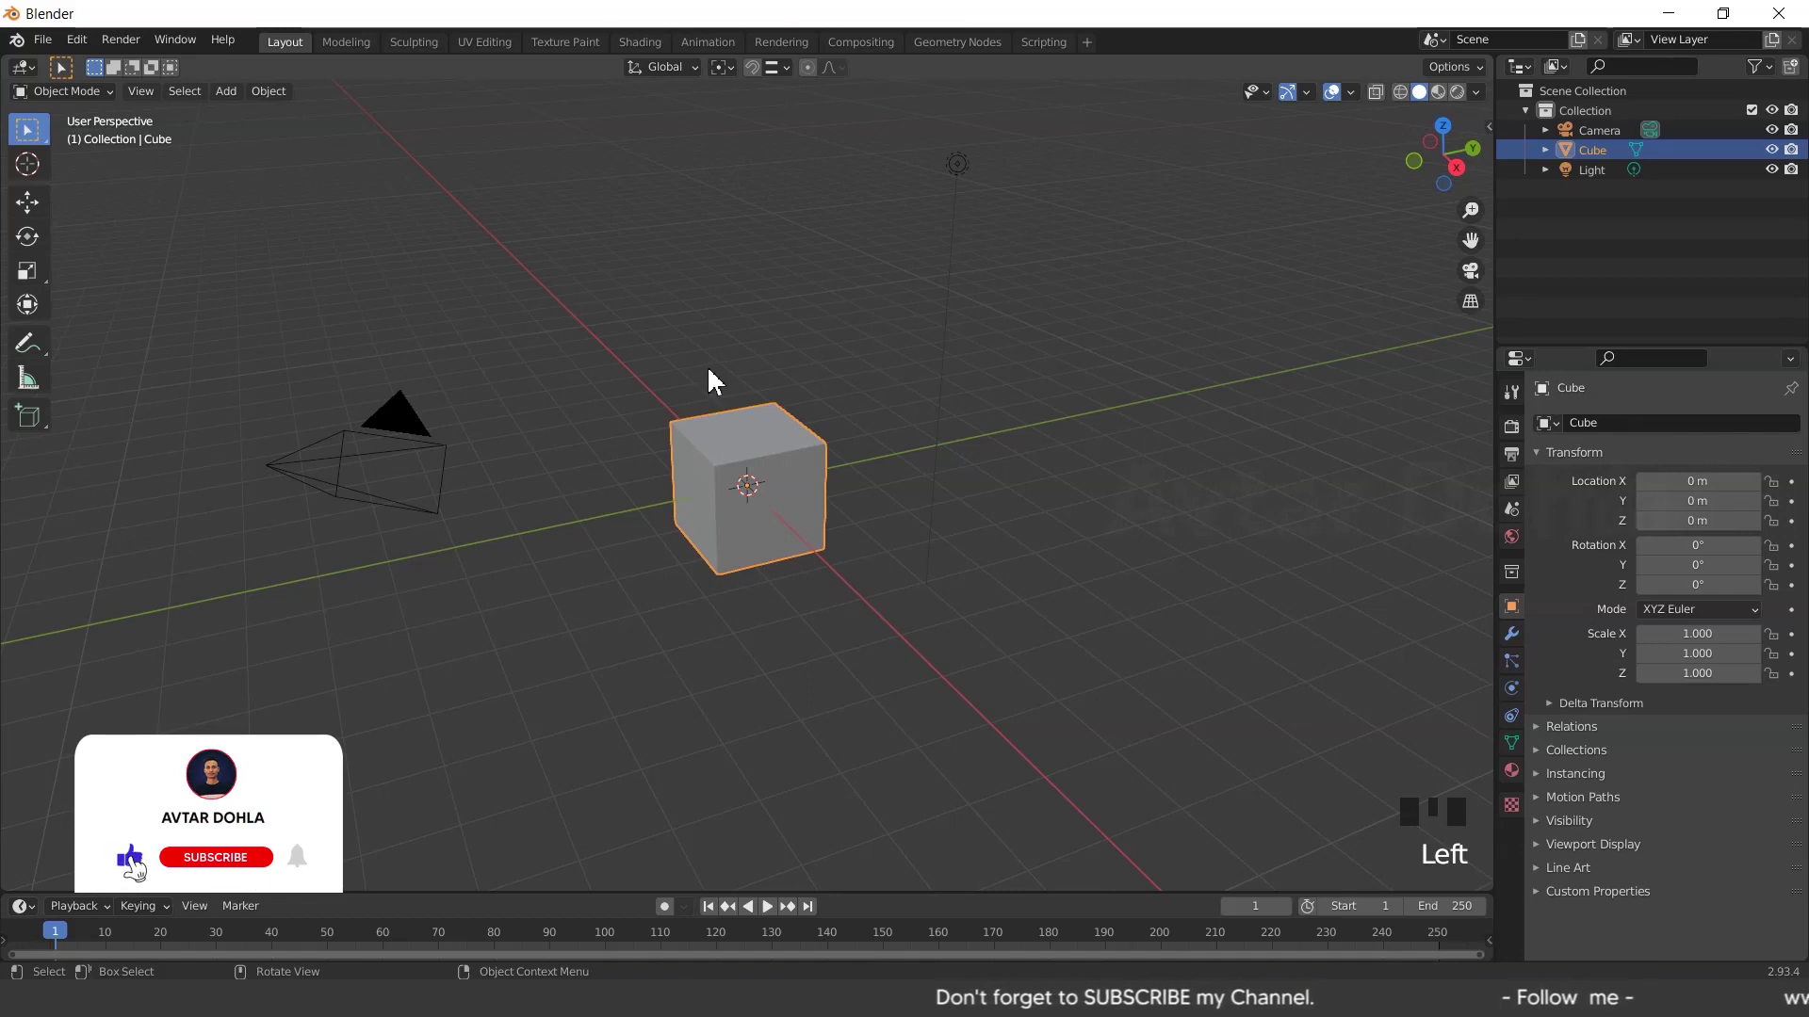
key("grave")
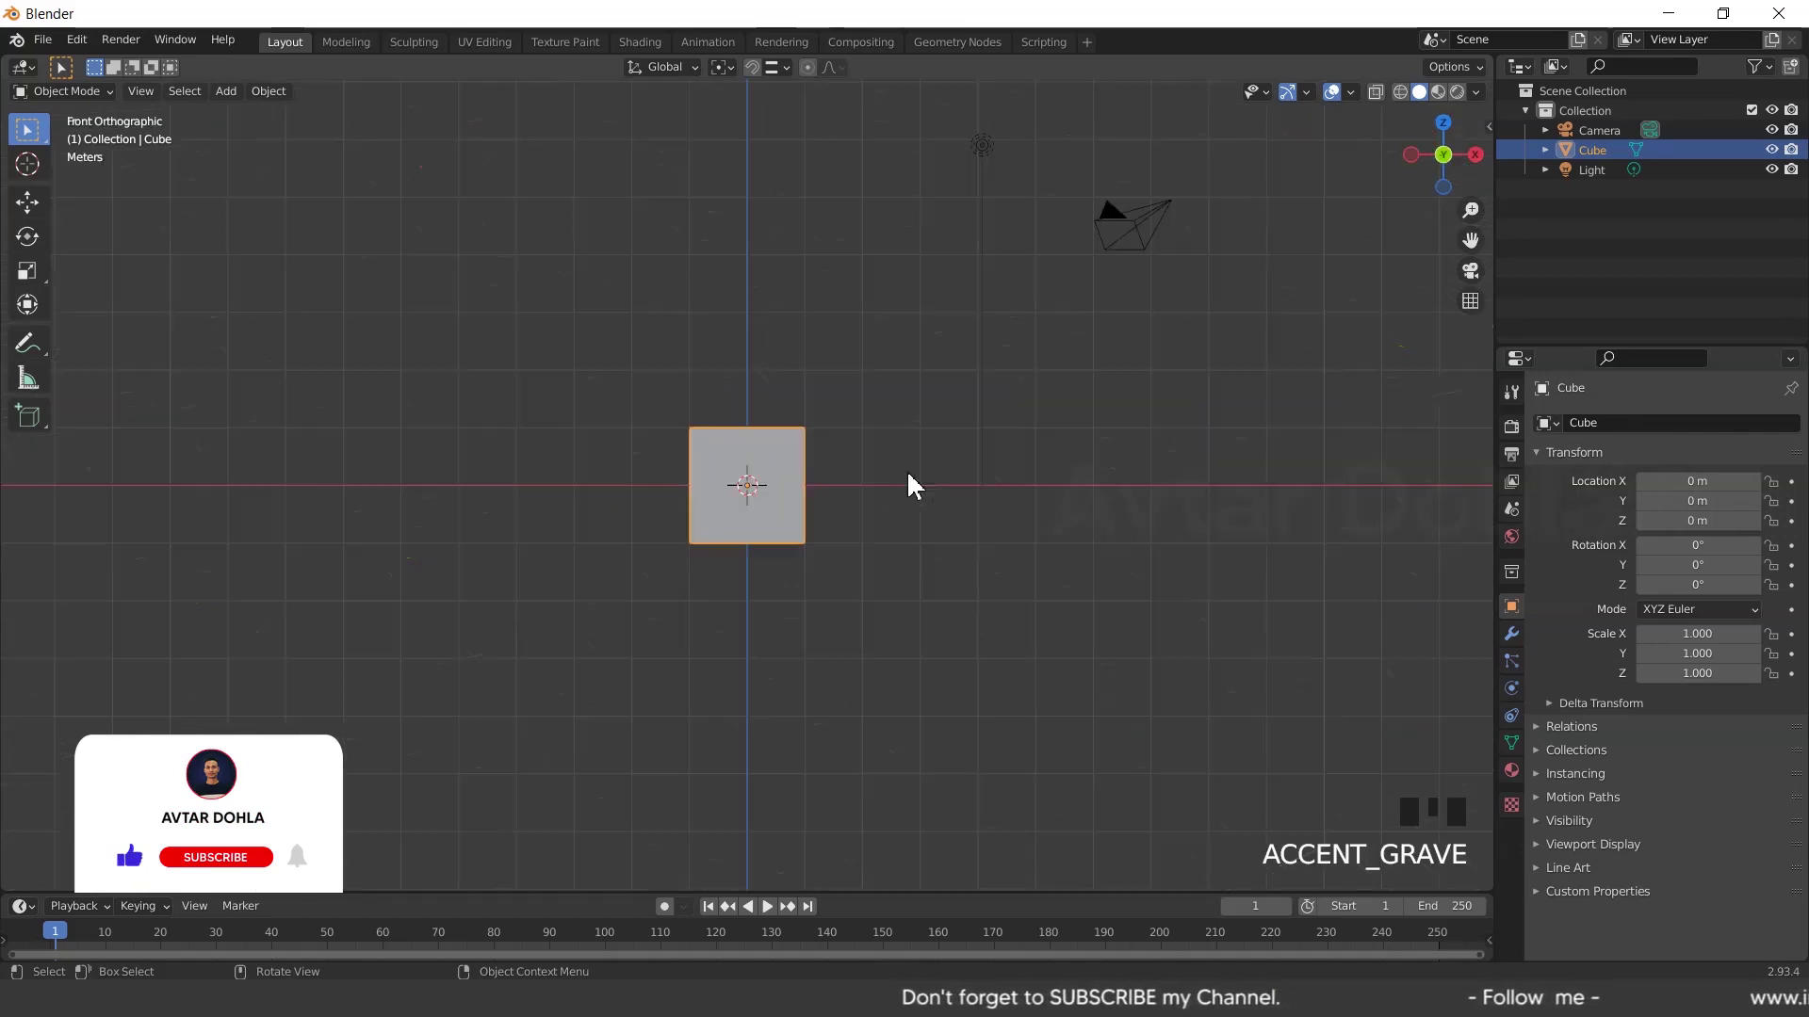
left_click(783, 477)
left_click(869, 454)
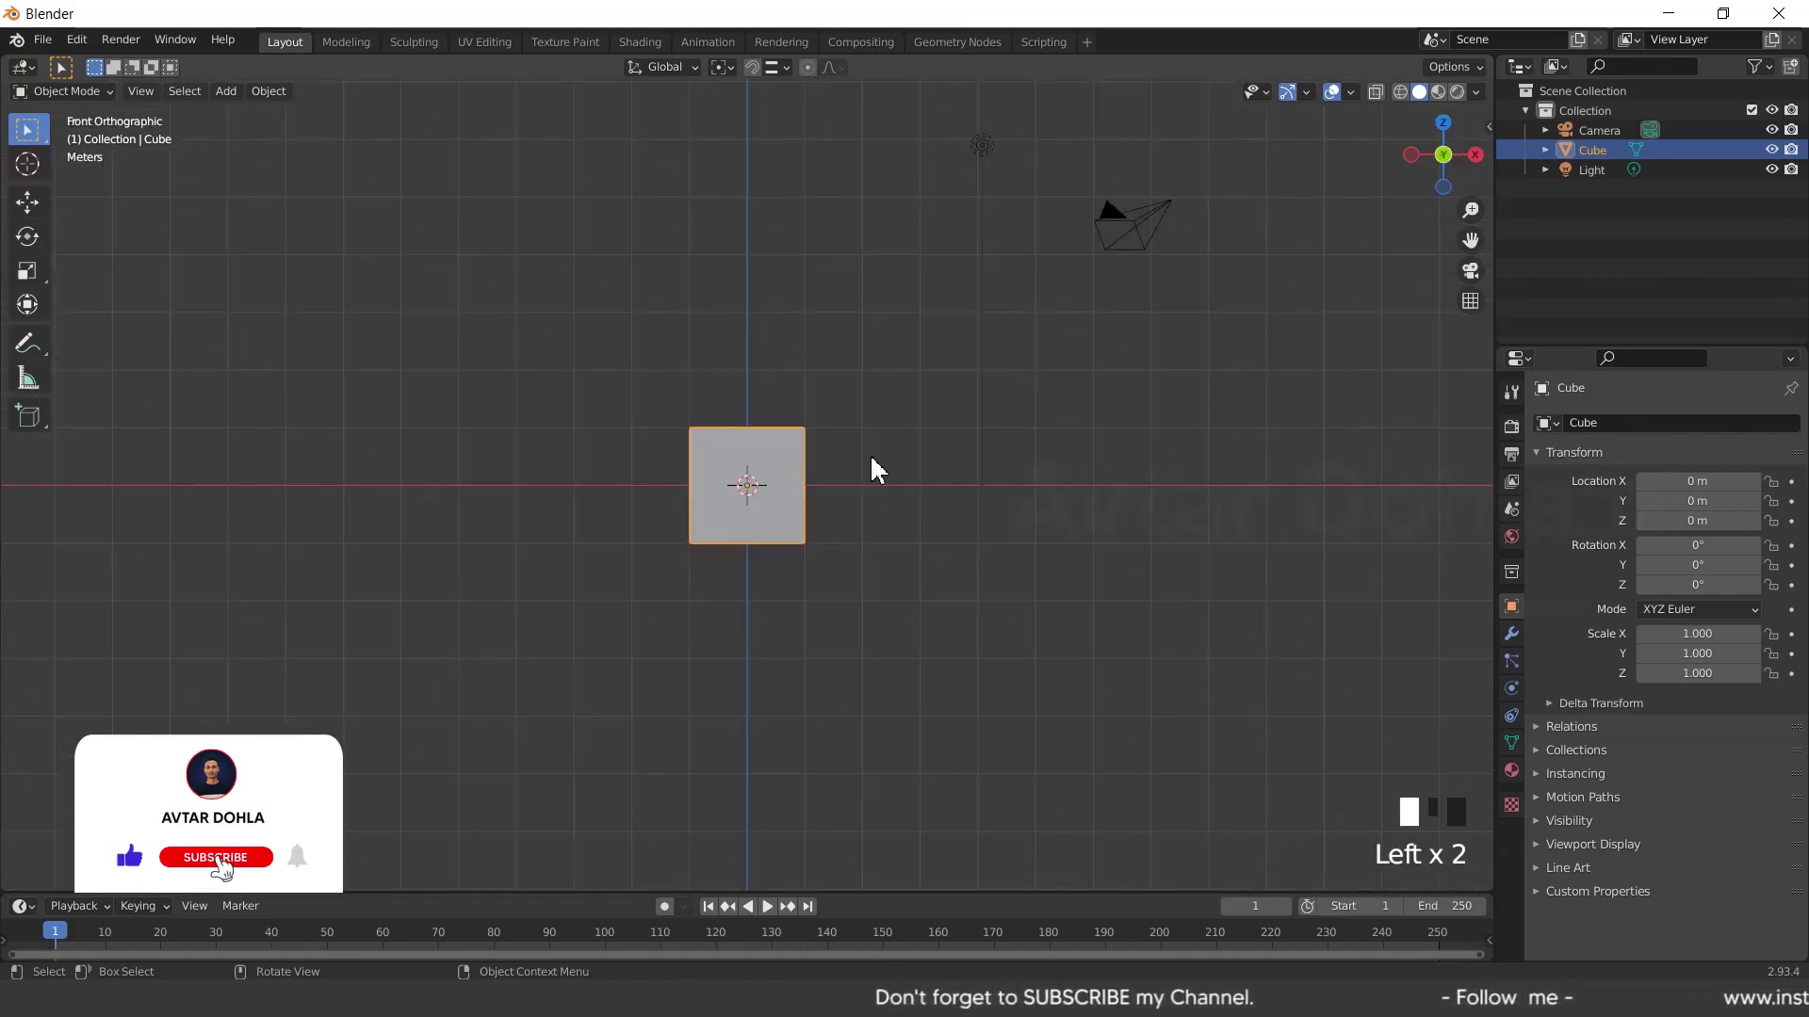
left_click(784, 455)
left_click_drag(927, 93, 1183, 337)
key("Delete")
Duplicate the cube and cancel the move so the copy stays in the original's place
left_click(760, 455)
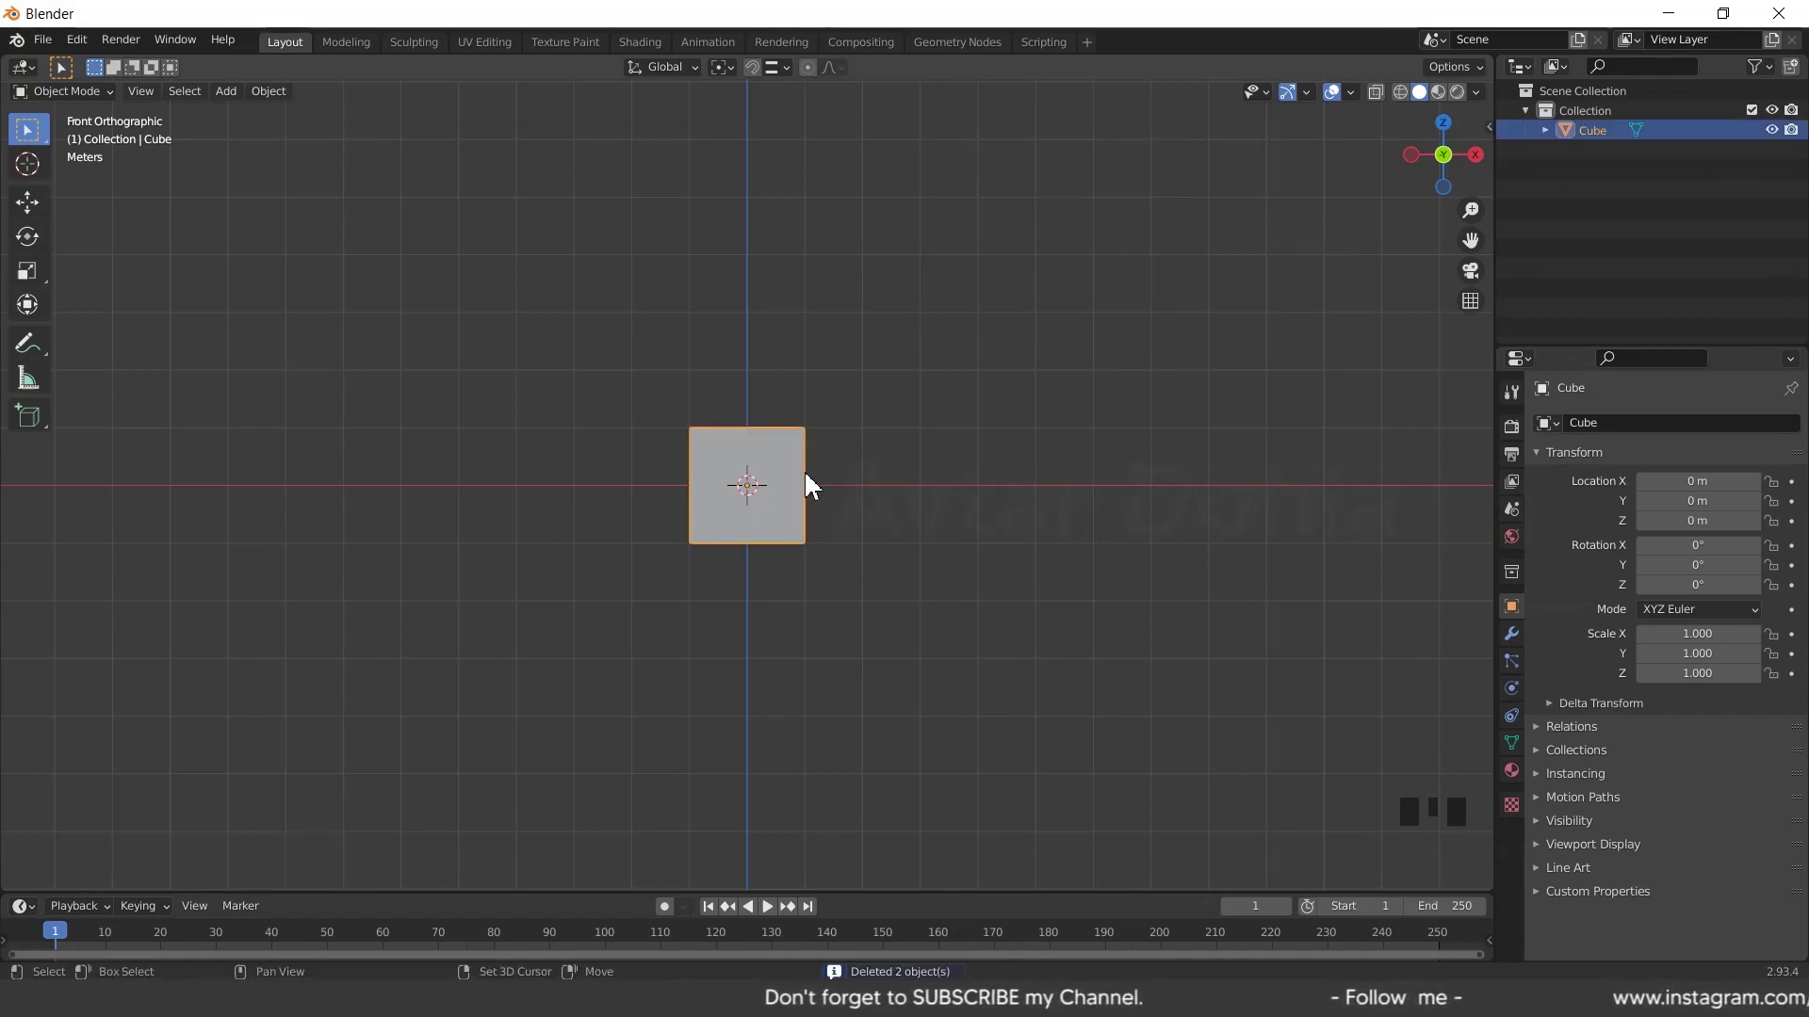
key("shift+d")
key("shift+d")
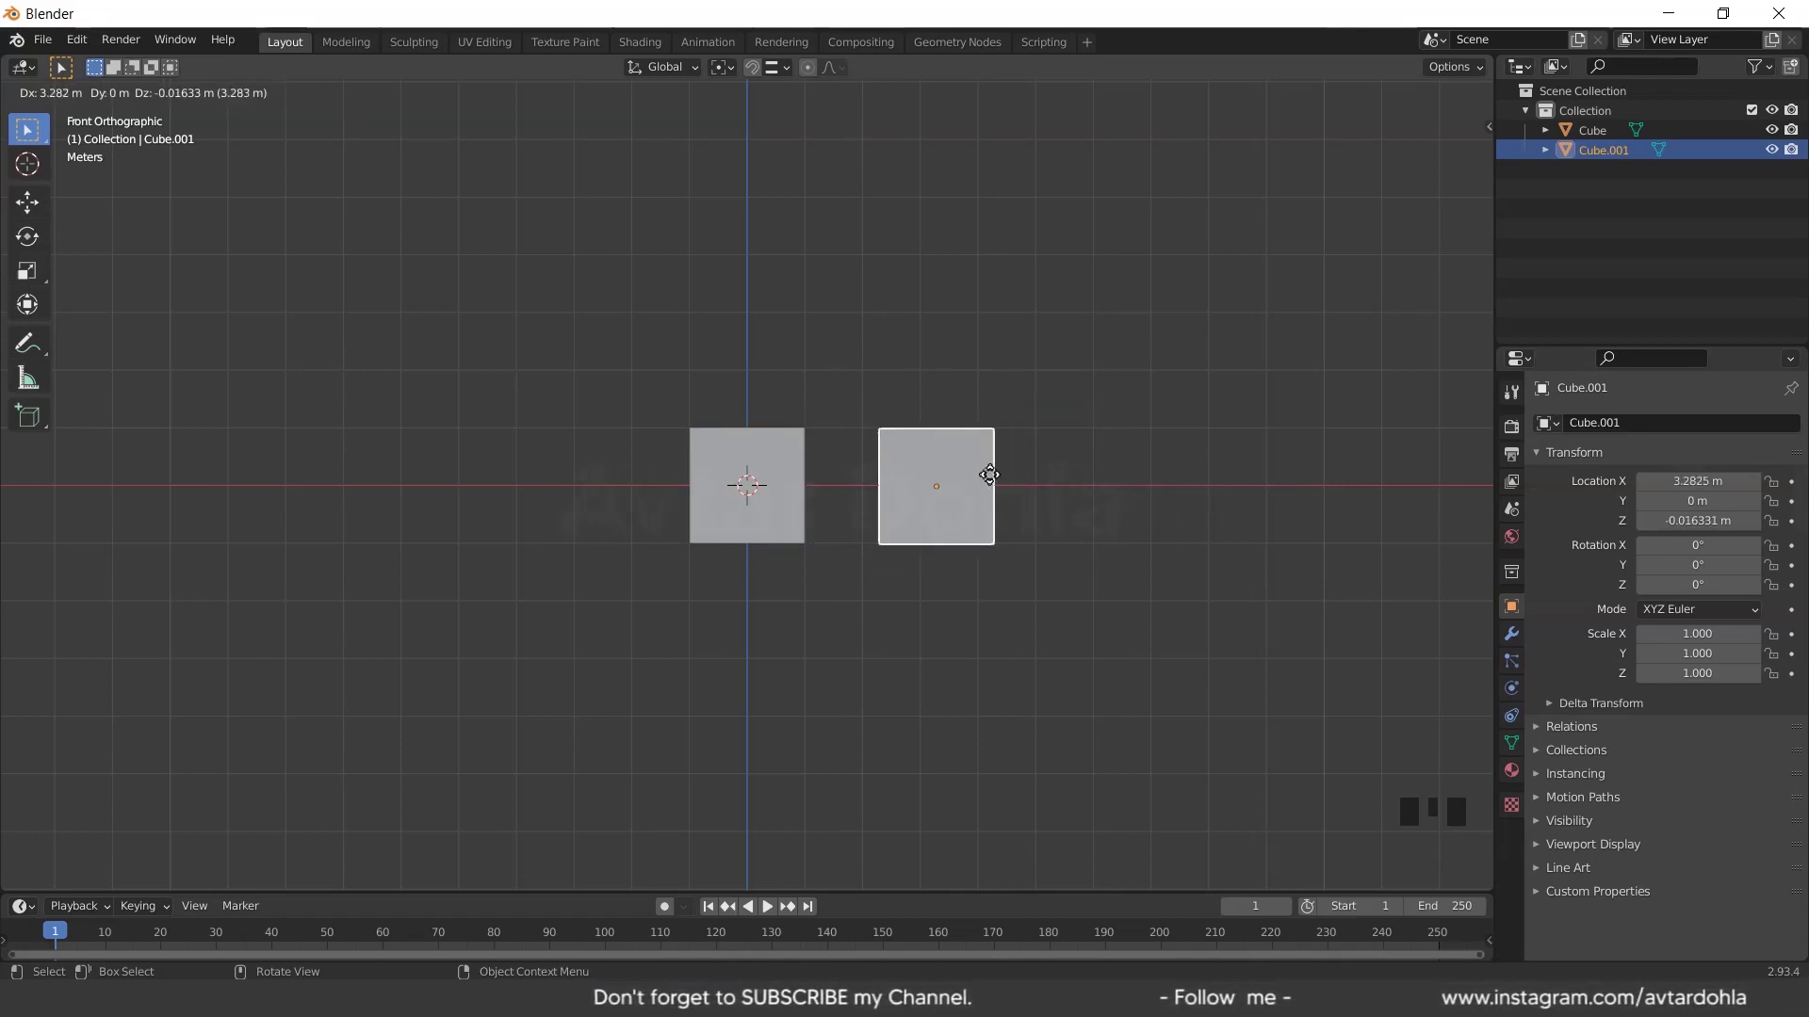
right_click(977, 478)
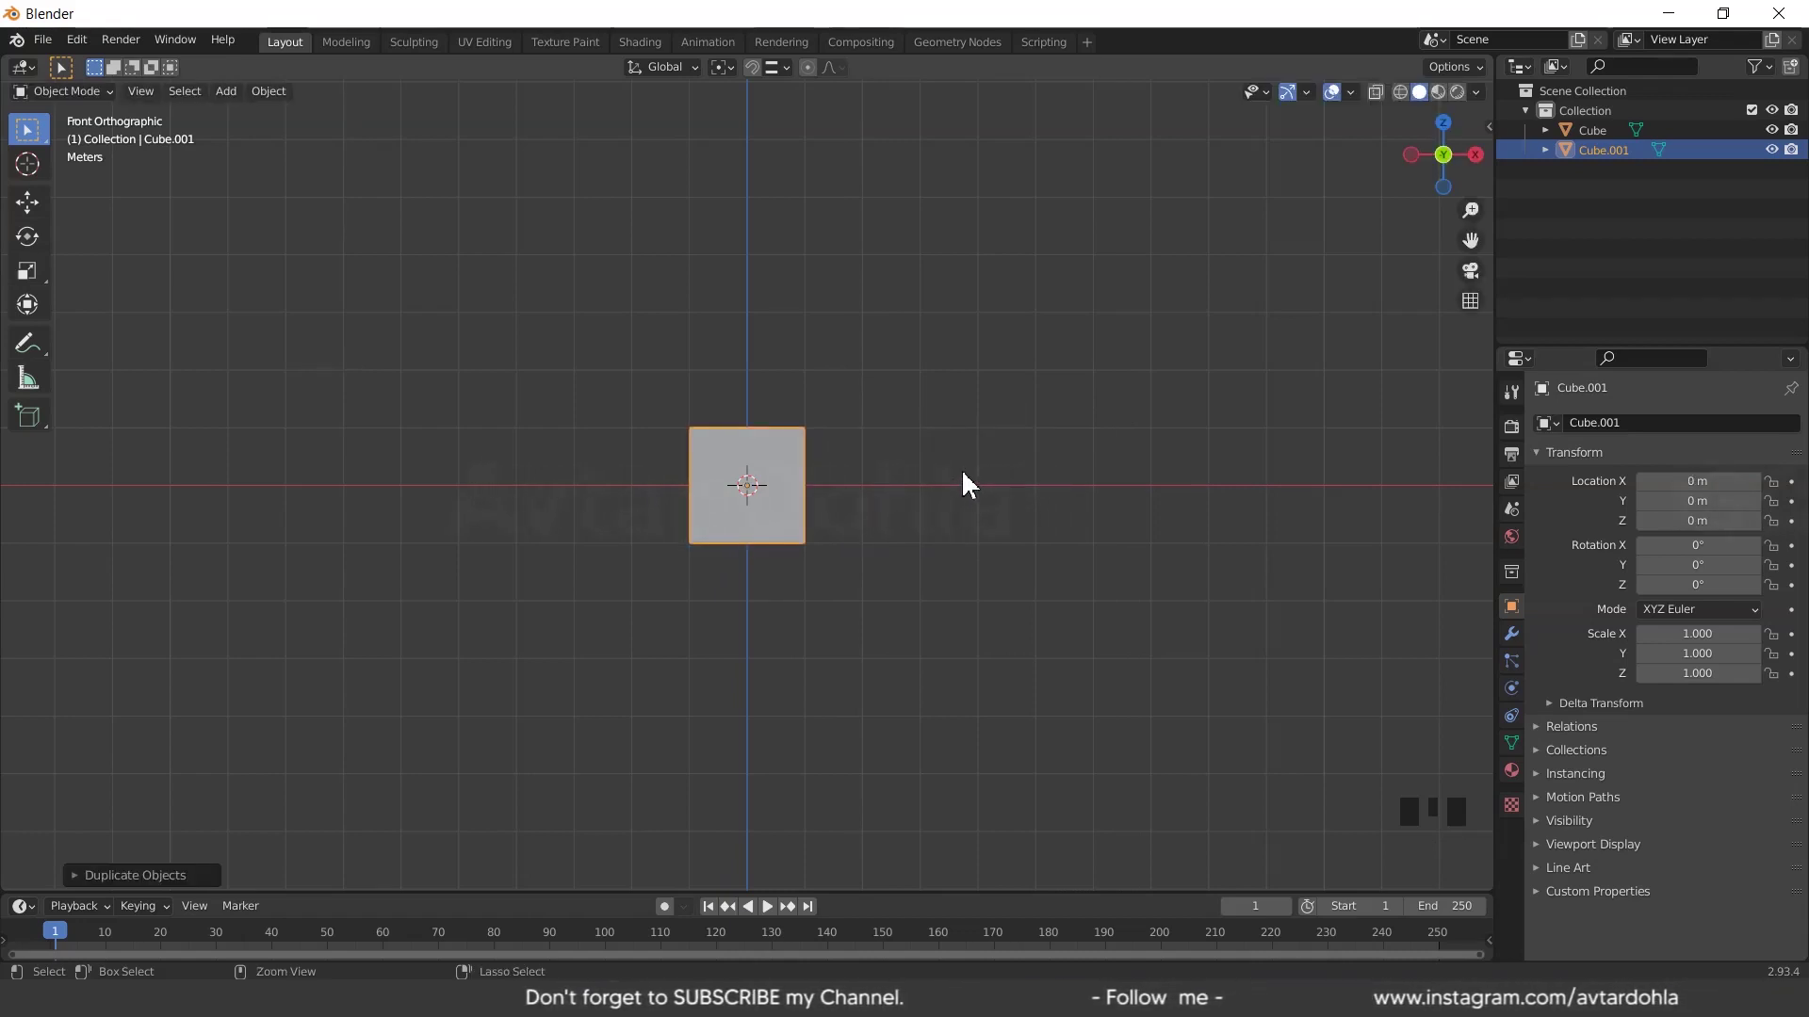
Copy and paste the cube, and move the pasted copy along the X axis to sit beside the original
key("ctrl+c")
key("ctrl+v")
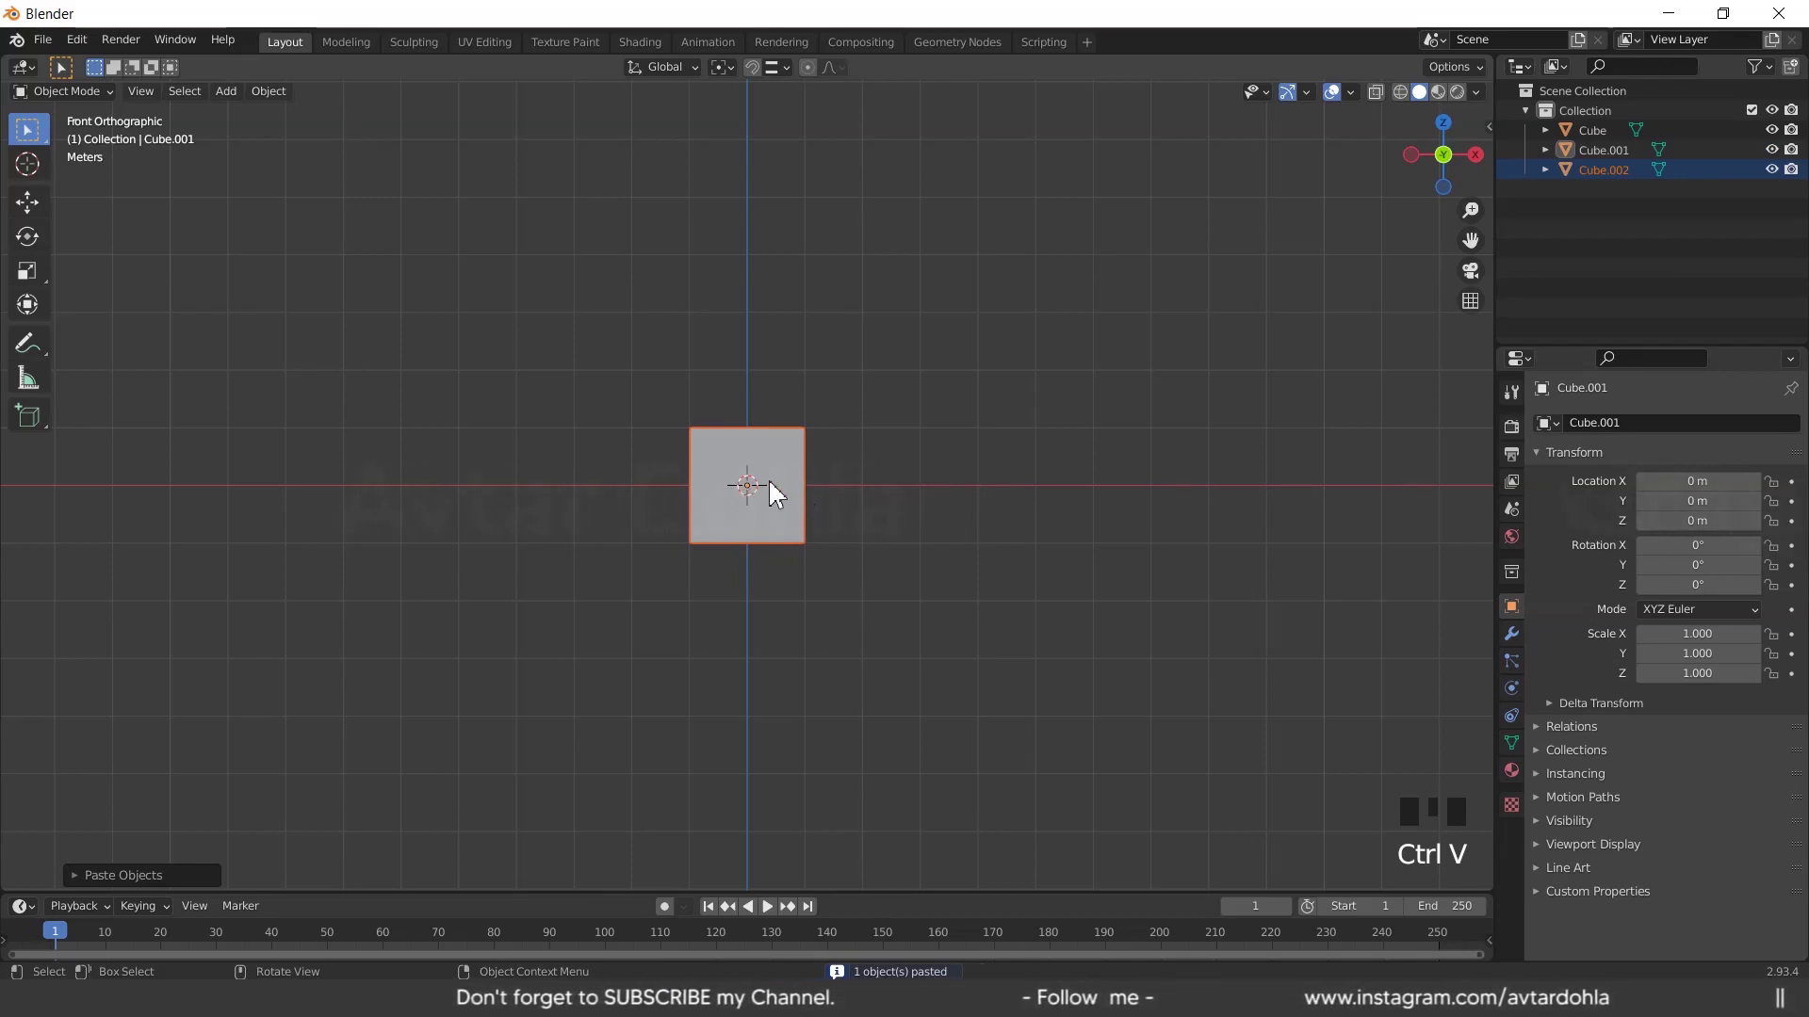
left_click(34, 206)
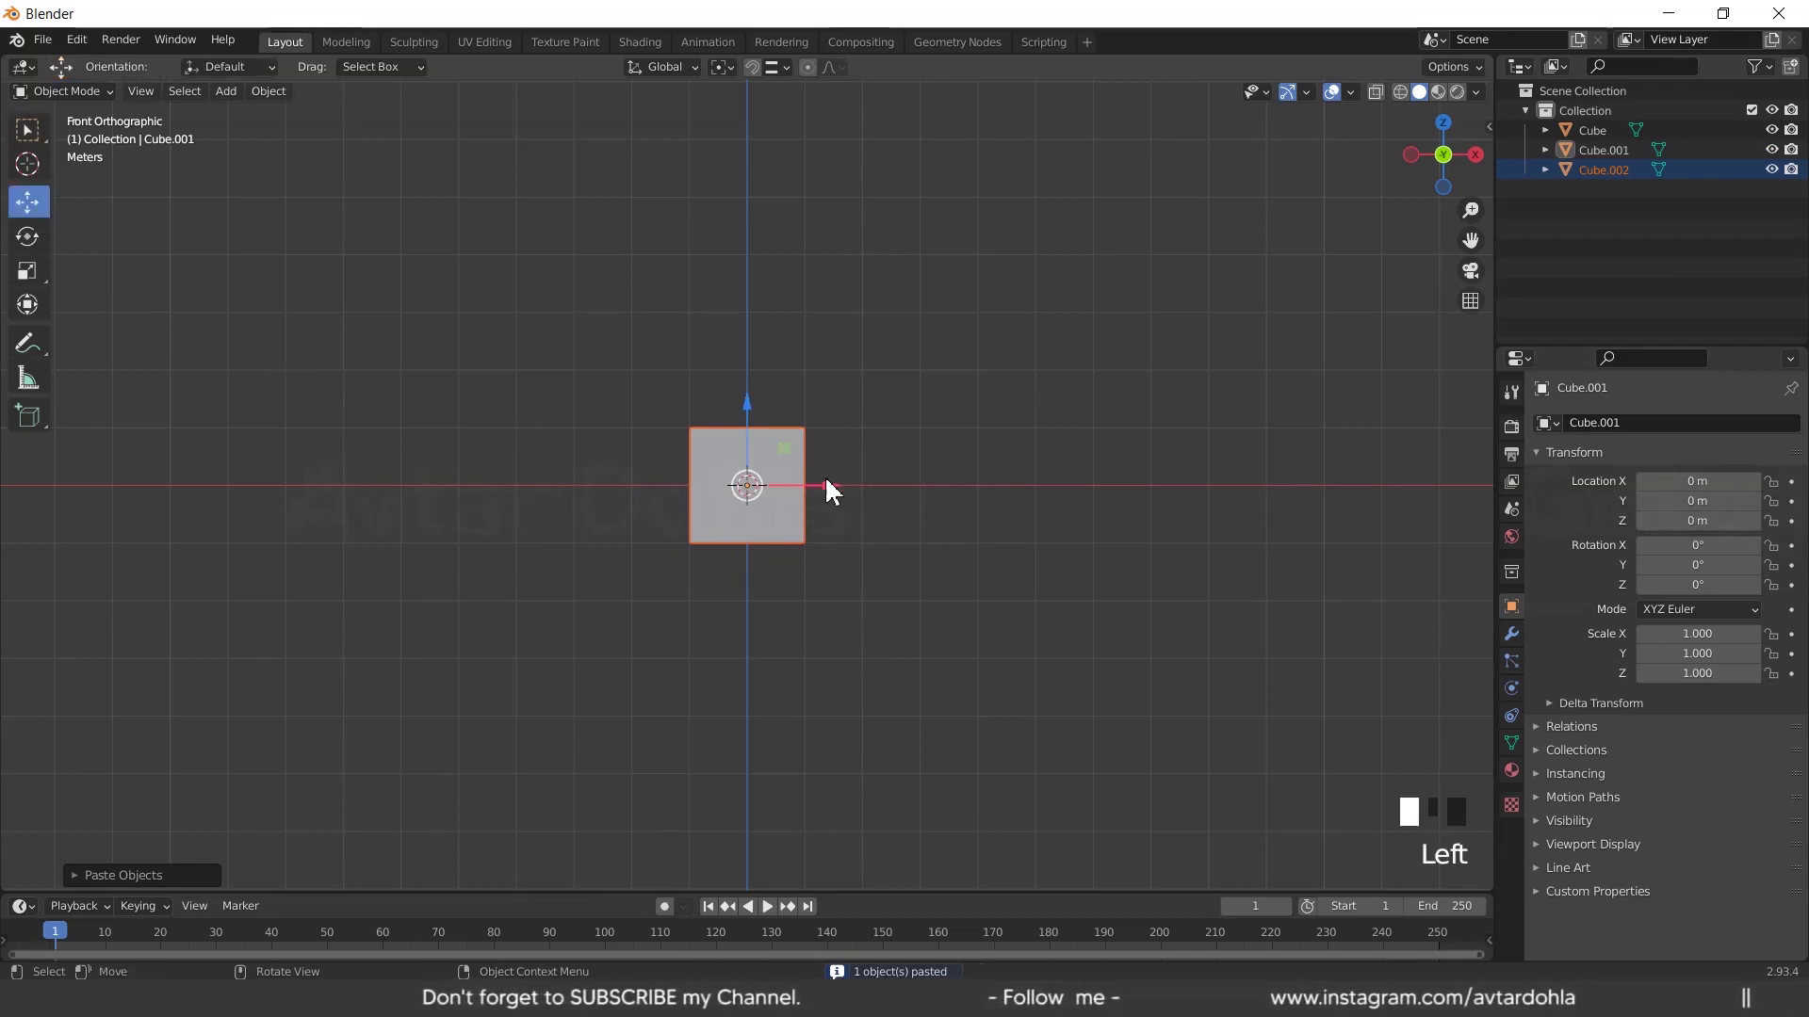
left_click_drag(828, 482, 997, 472)
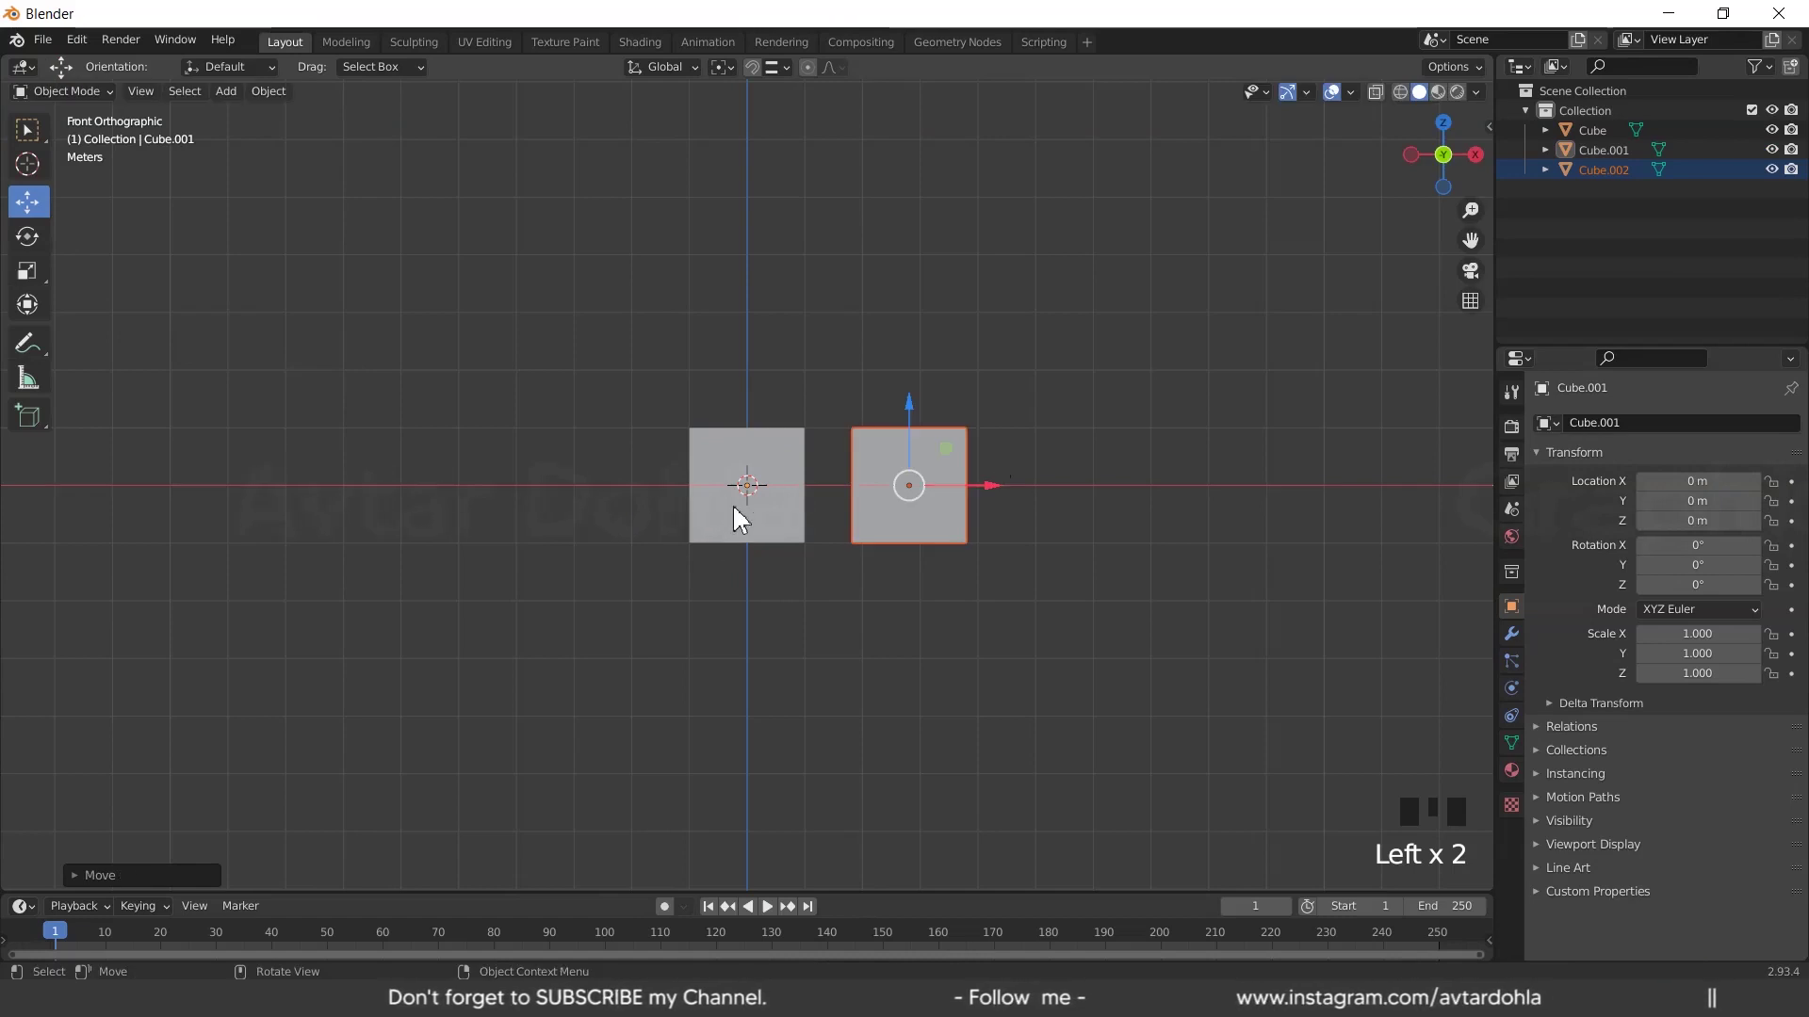
left_click(772, 501)
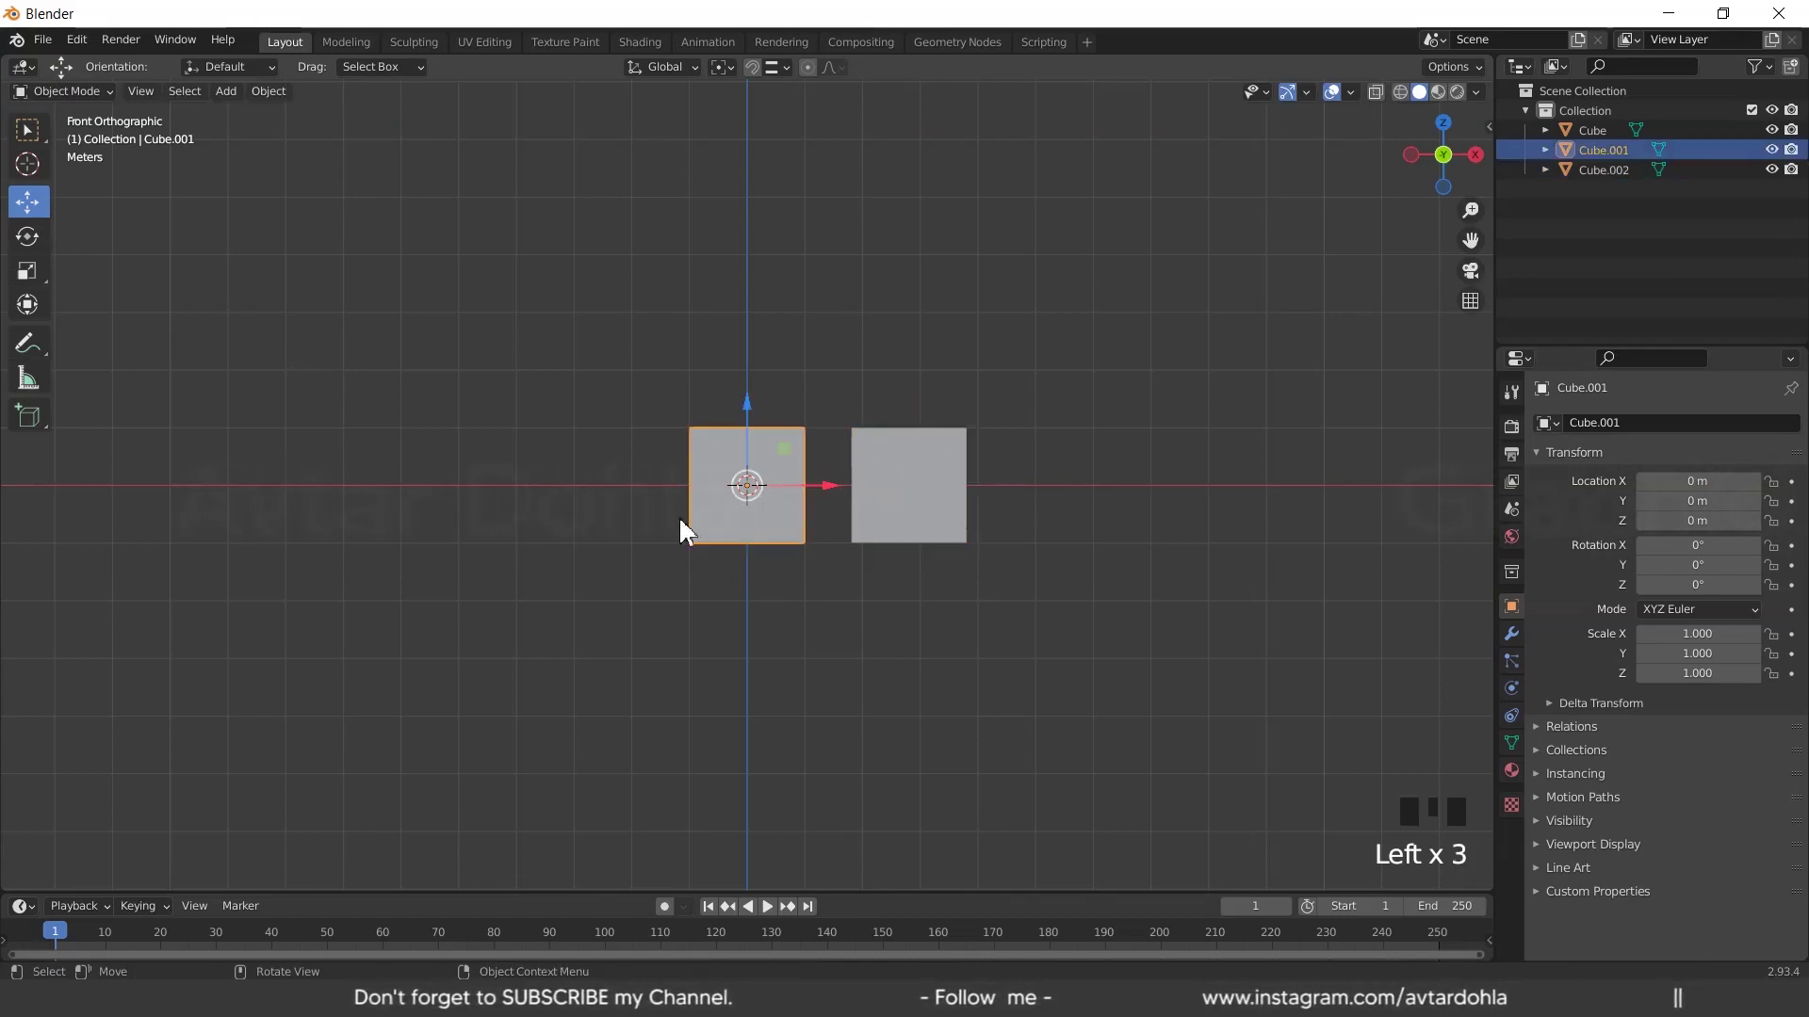
left_click(994, 417)
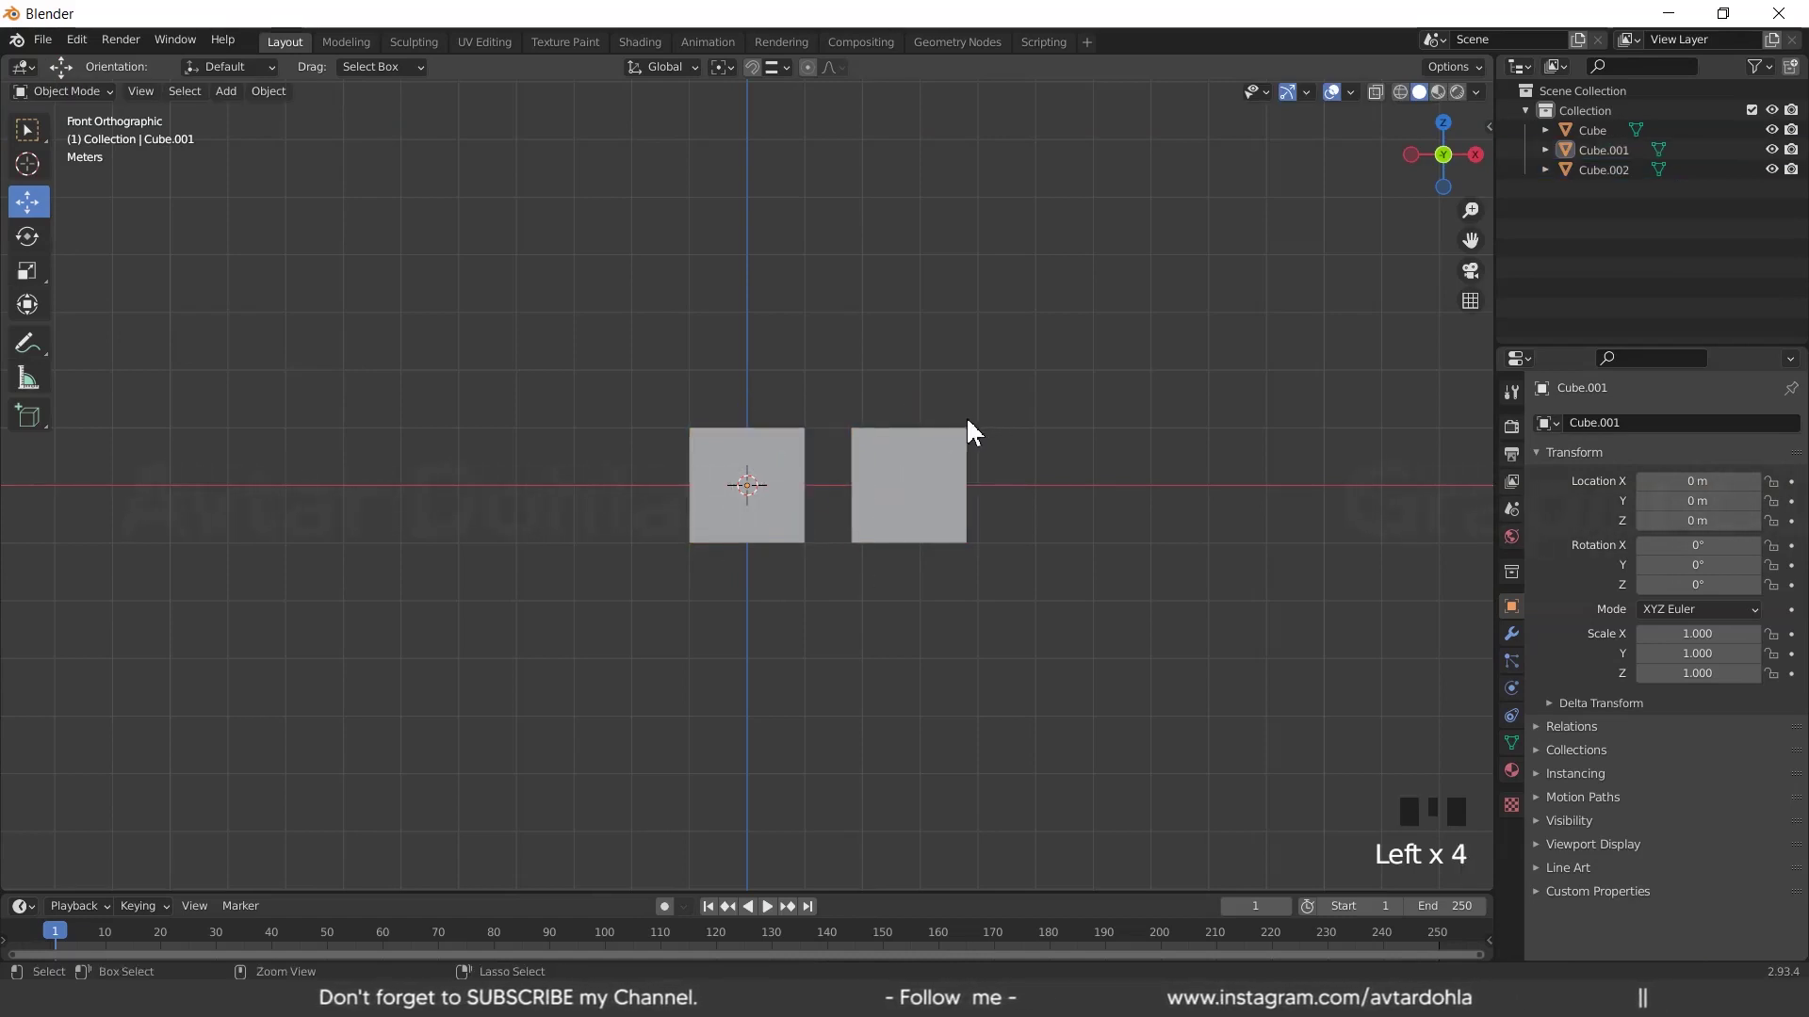
Undo the pasted cube's move and the paste itself
key("ctrl+z")
key("ctrl+z")
key("ctrl+z")
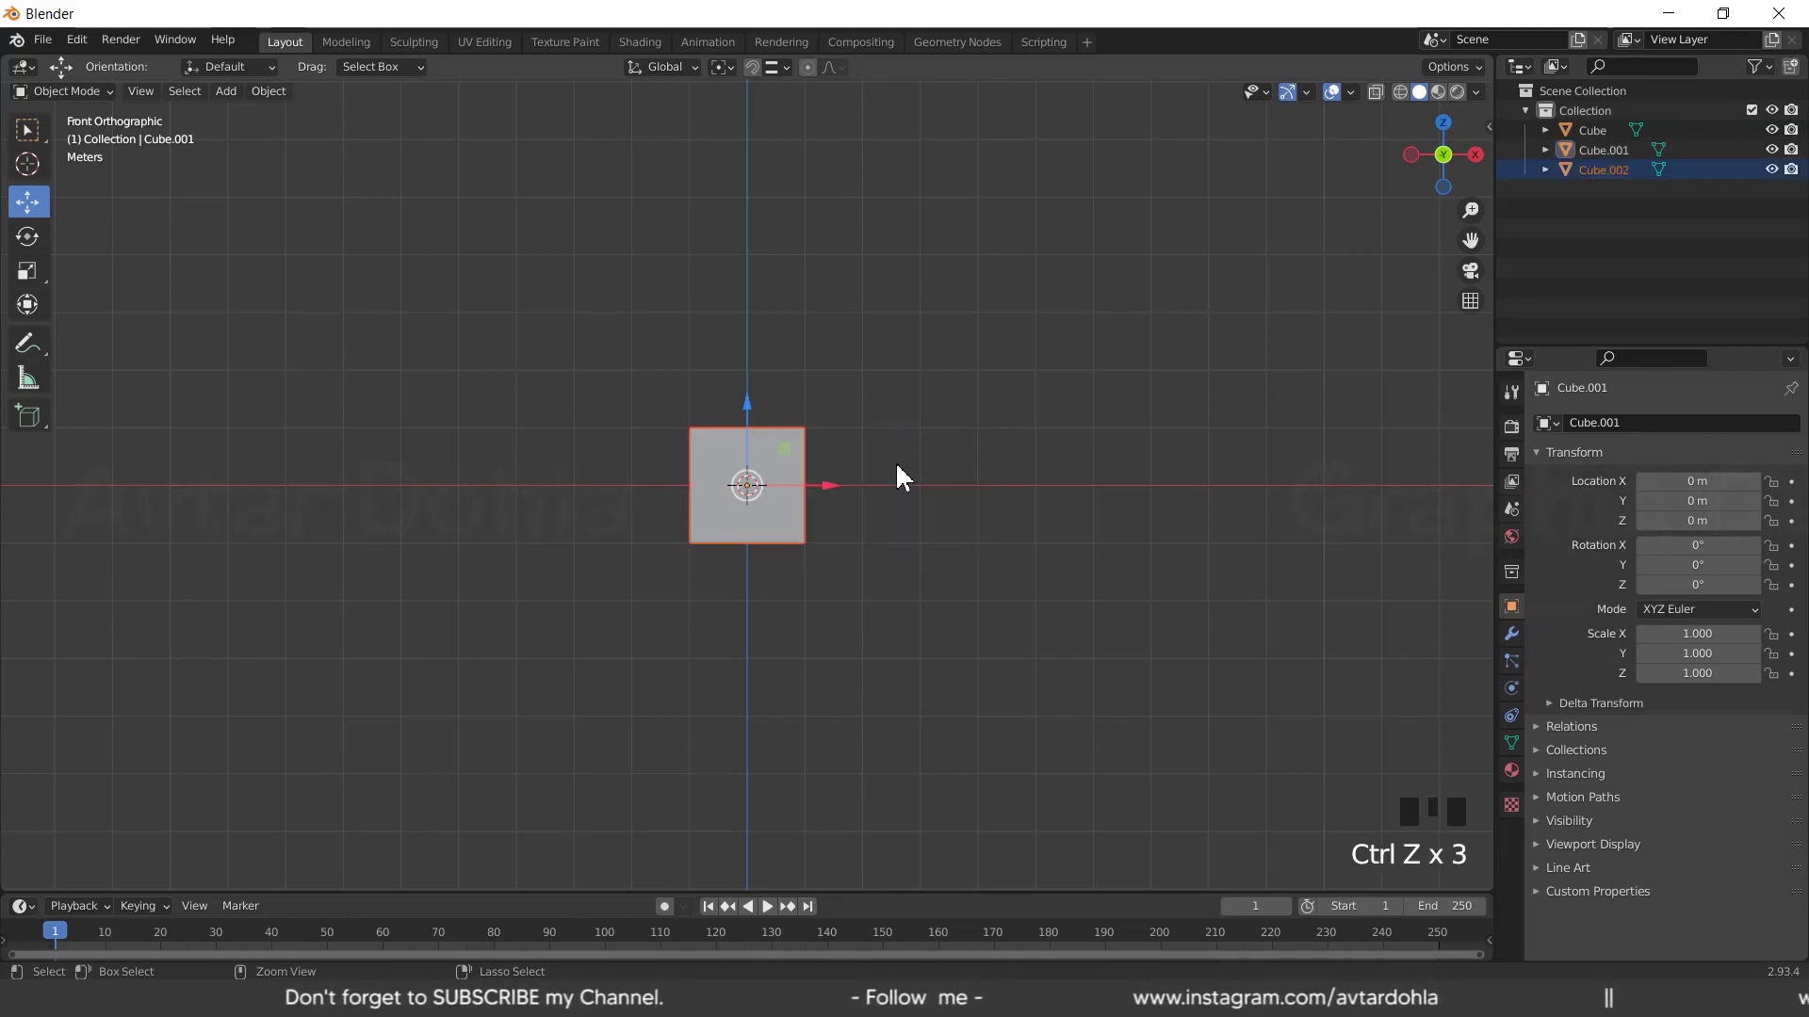
left_click(886, 482)
key("ctrl+z")
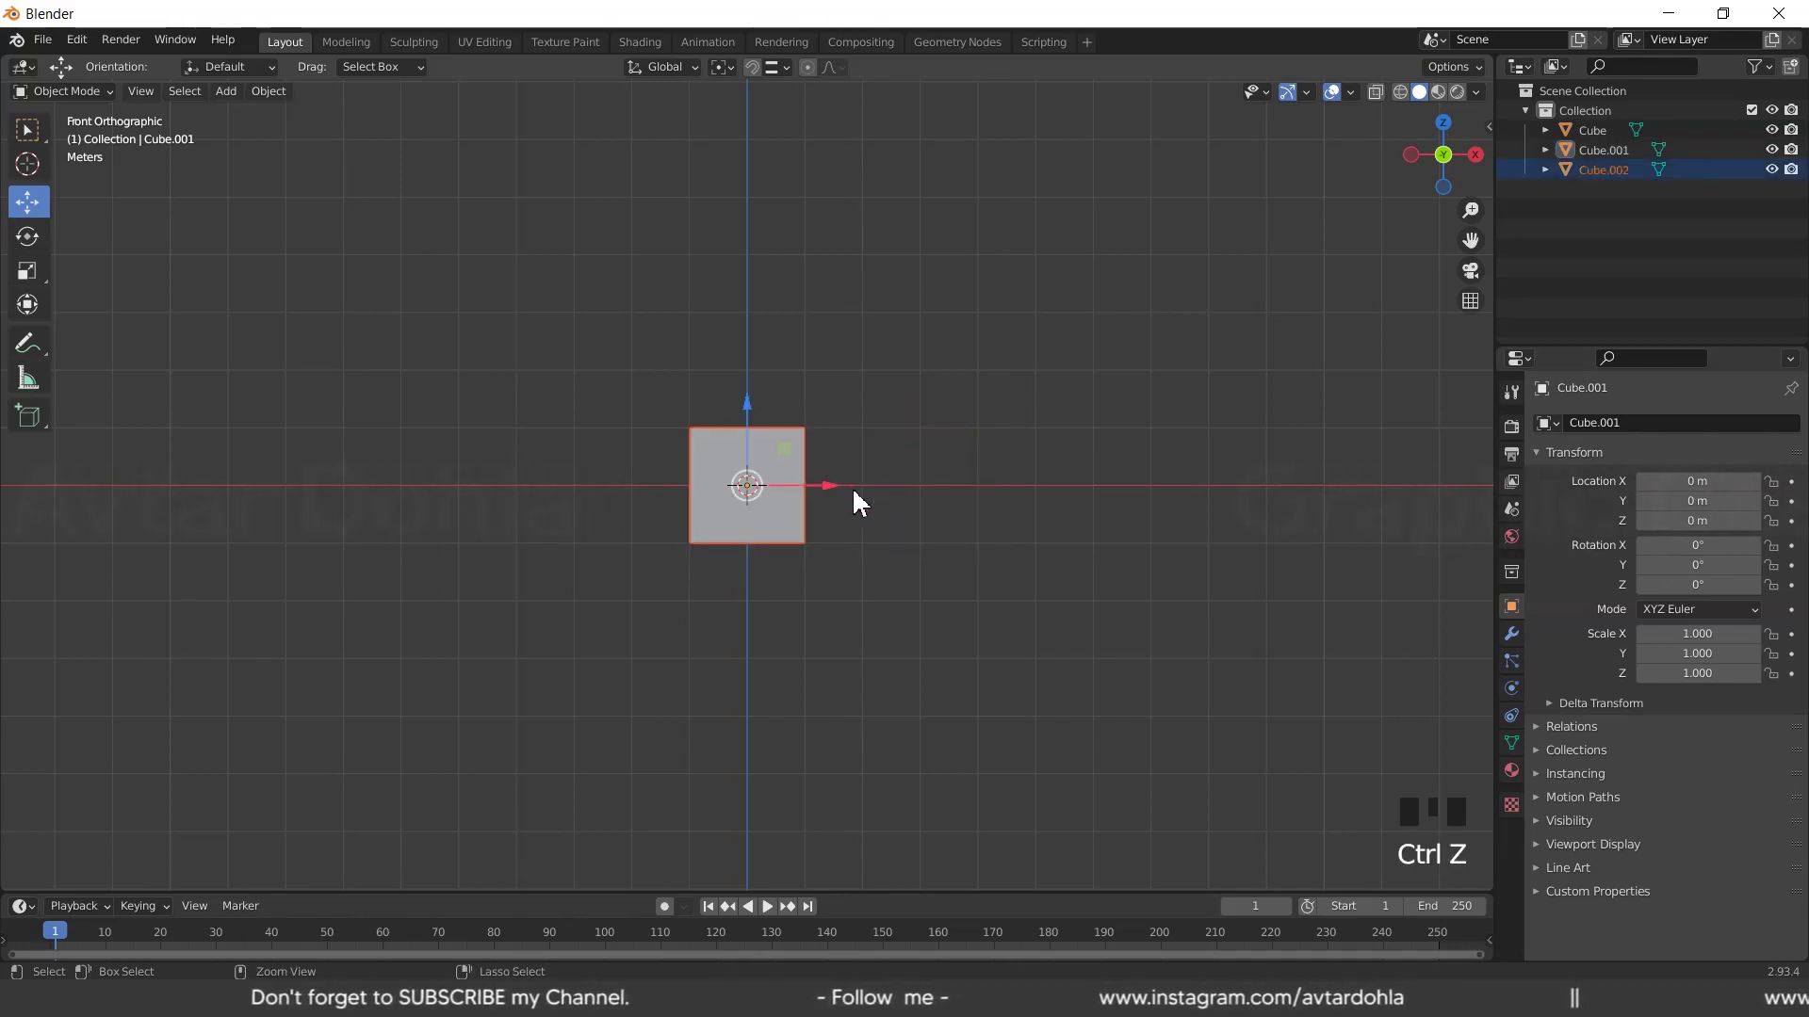
key("ctrl+z")
Duplicate the cube and place the copy about 3.07 m away along the global X axis
left_click(895, 462)
left_click(795, 465)
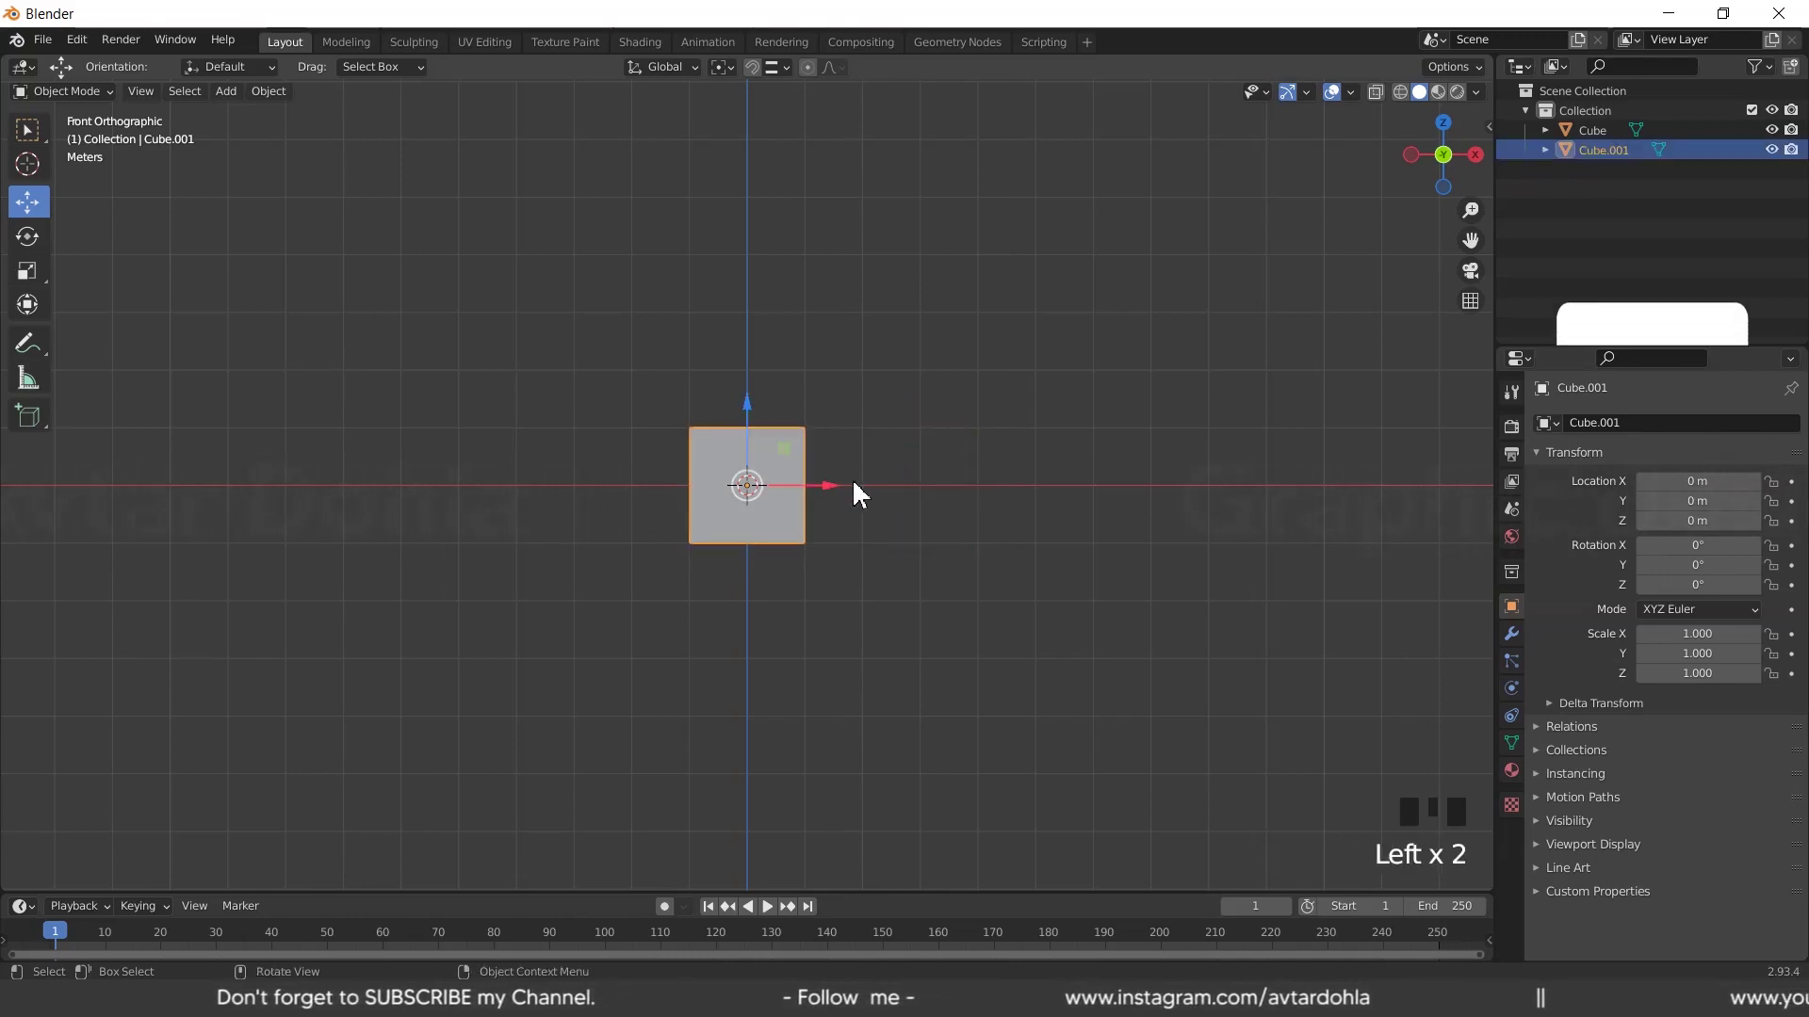
key("shift+d")
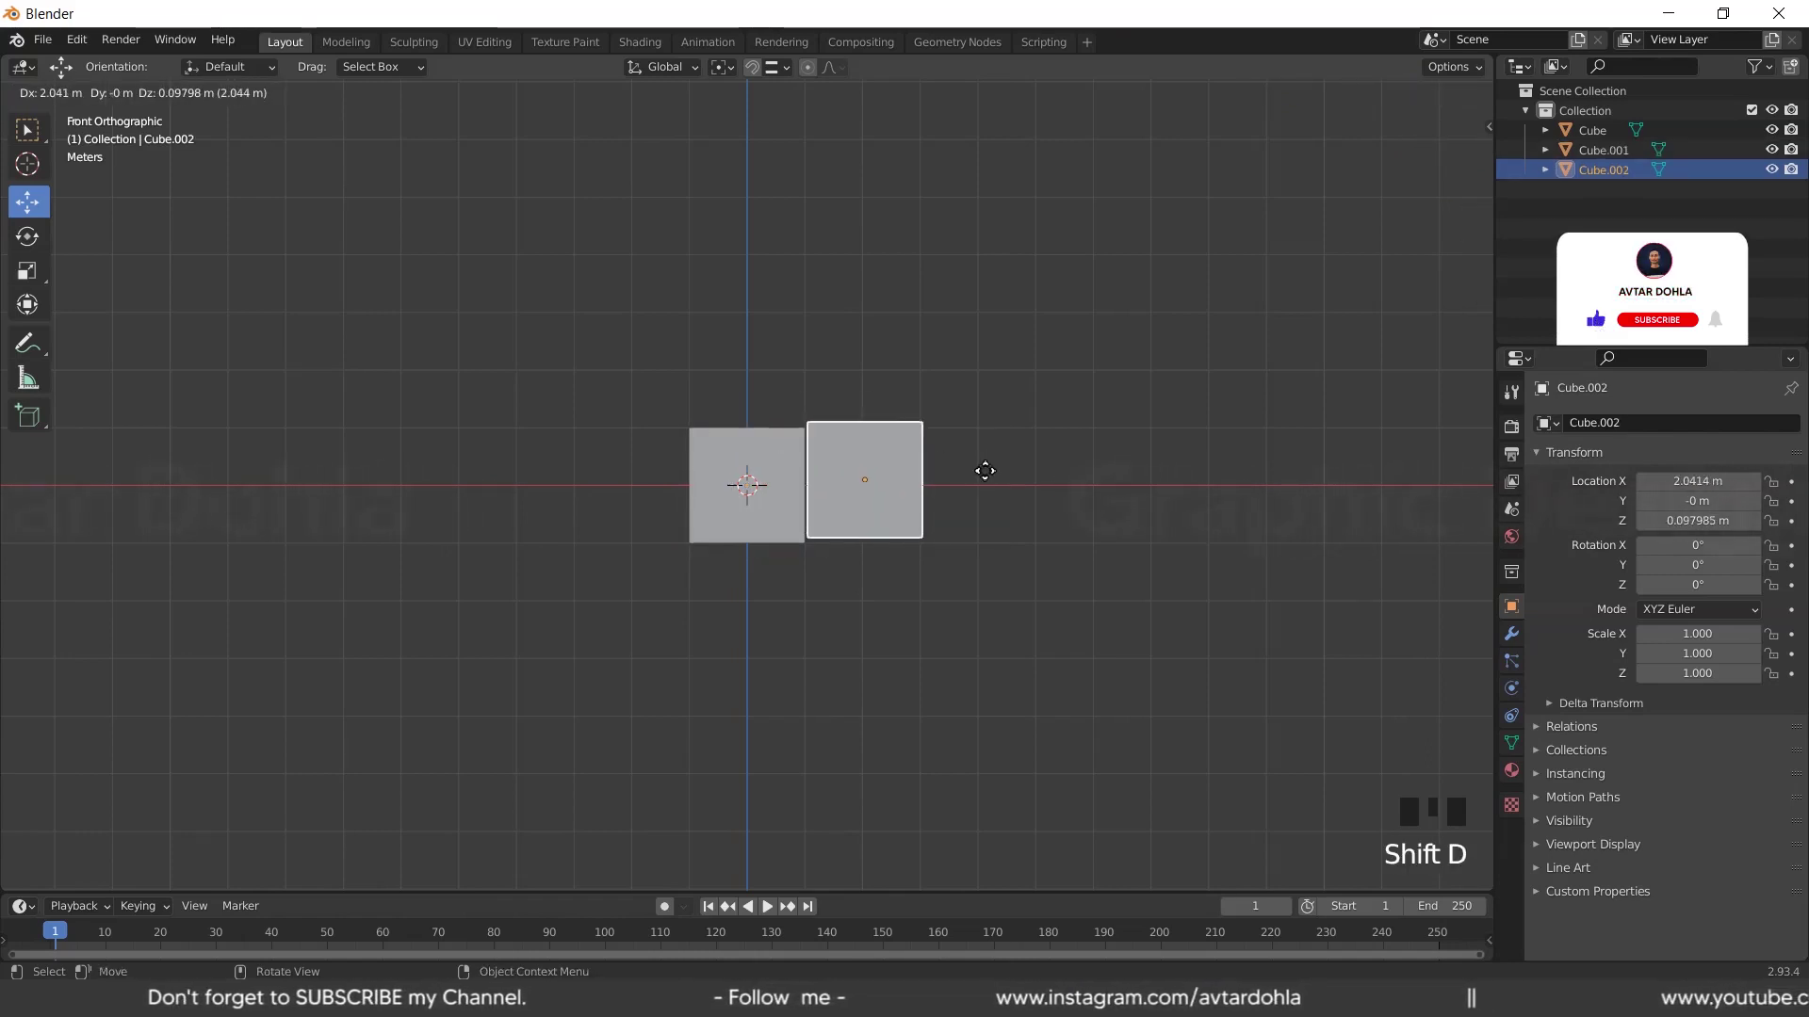
key("x")
key("z")
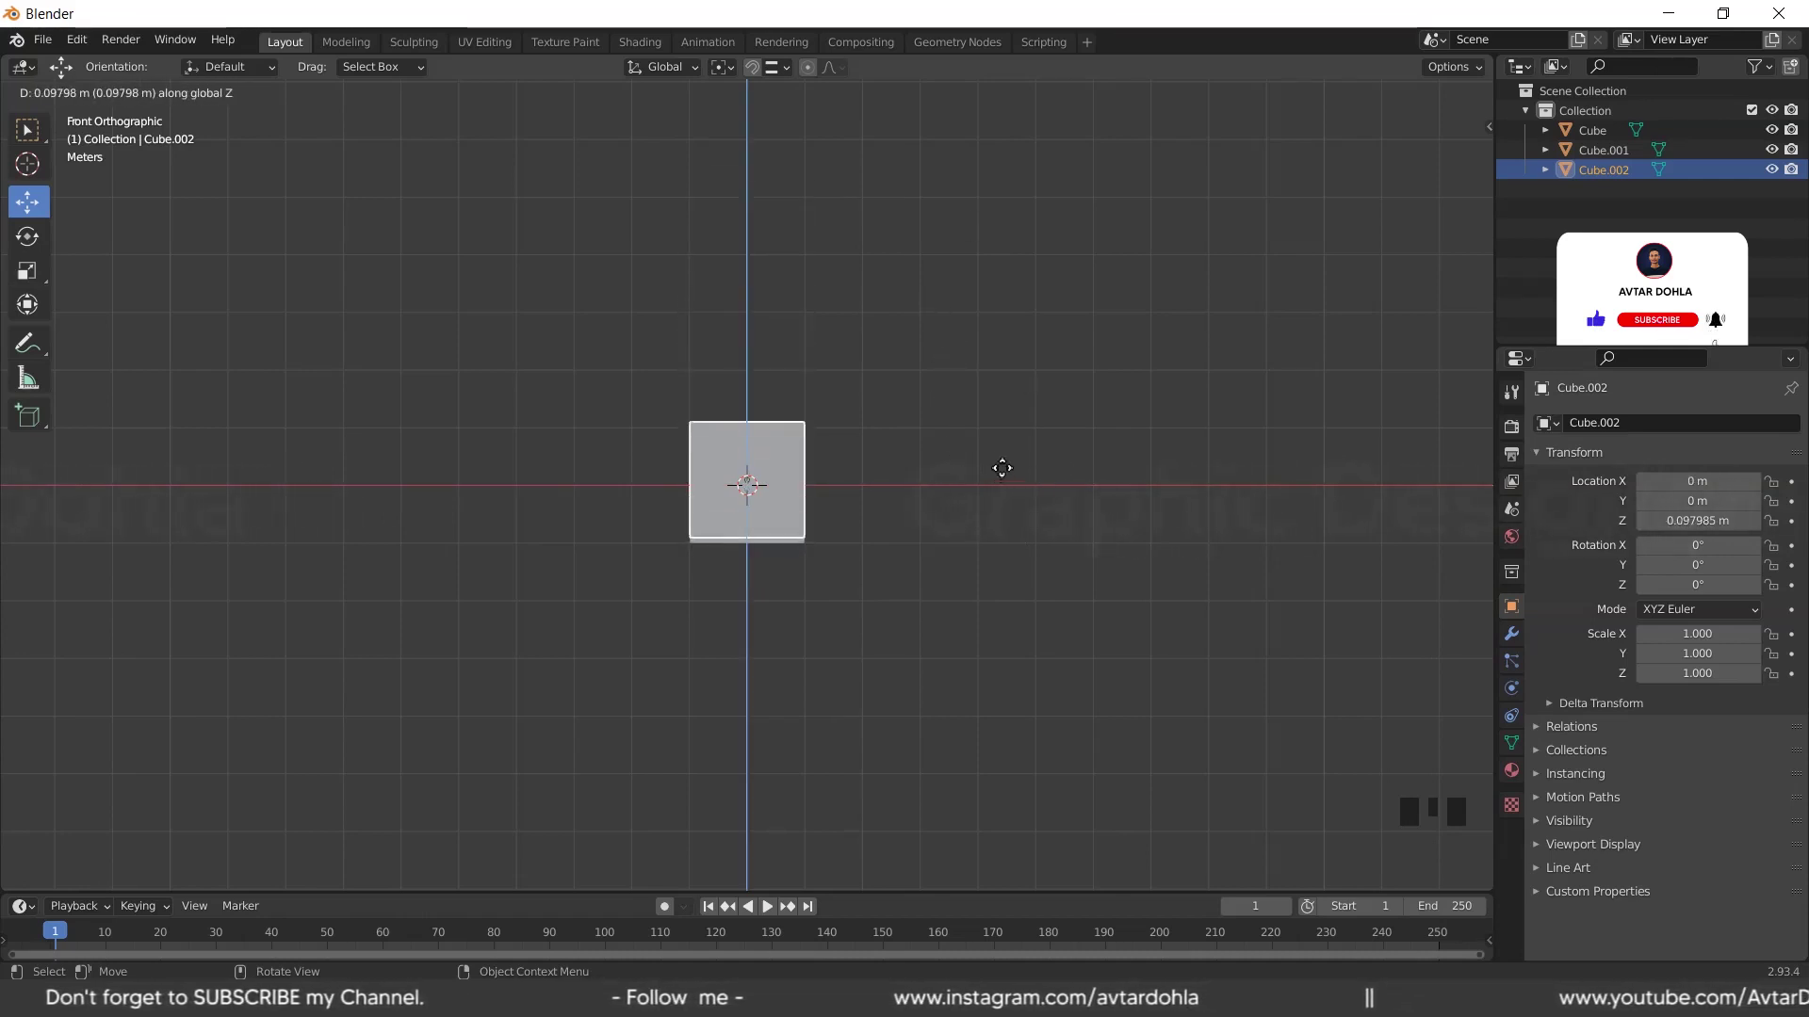
key("x")
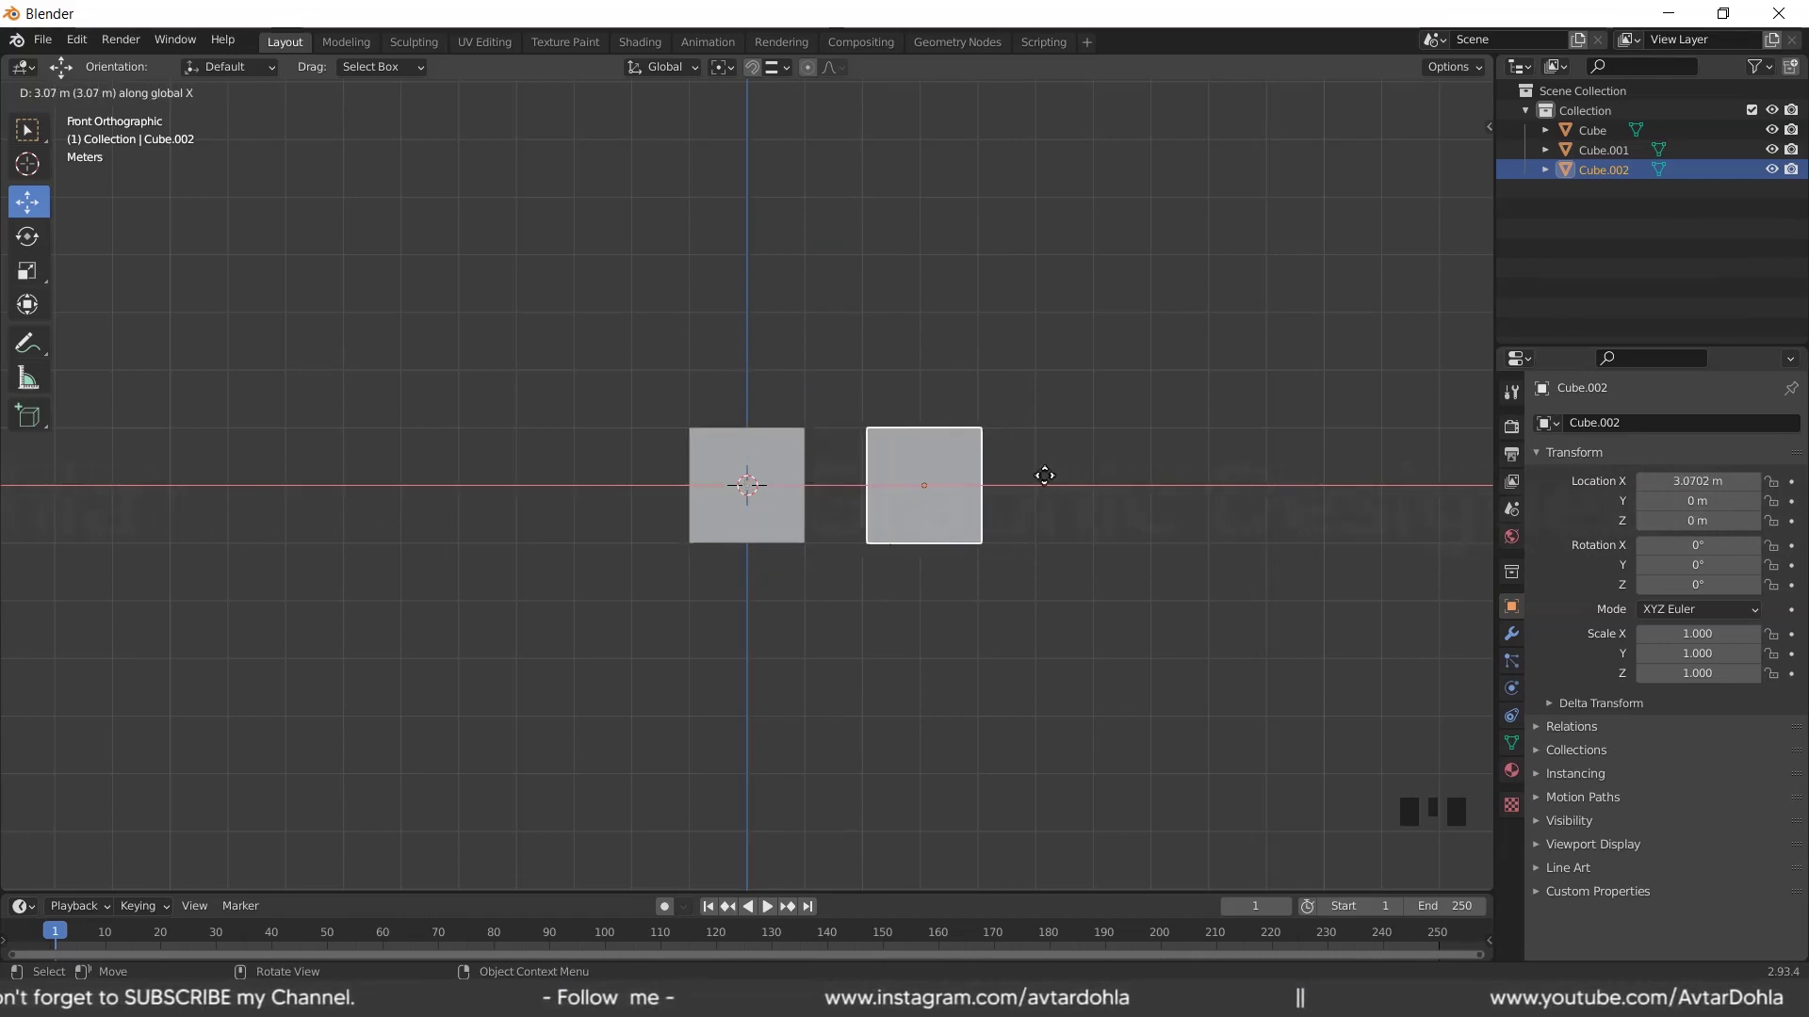
left_click(980, 519)
key("Left")
key("Left")
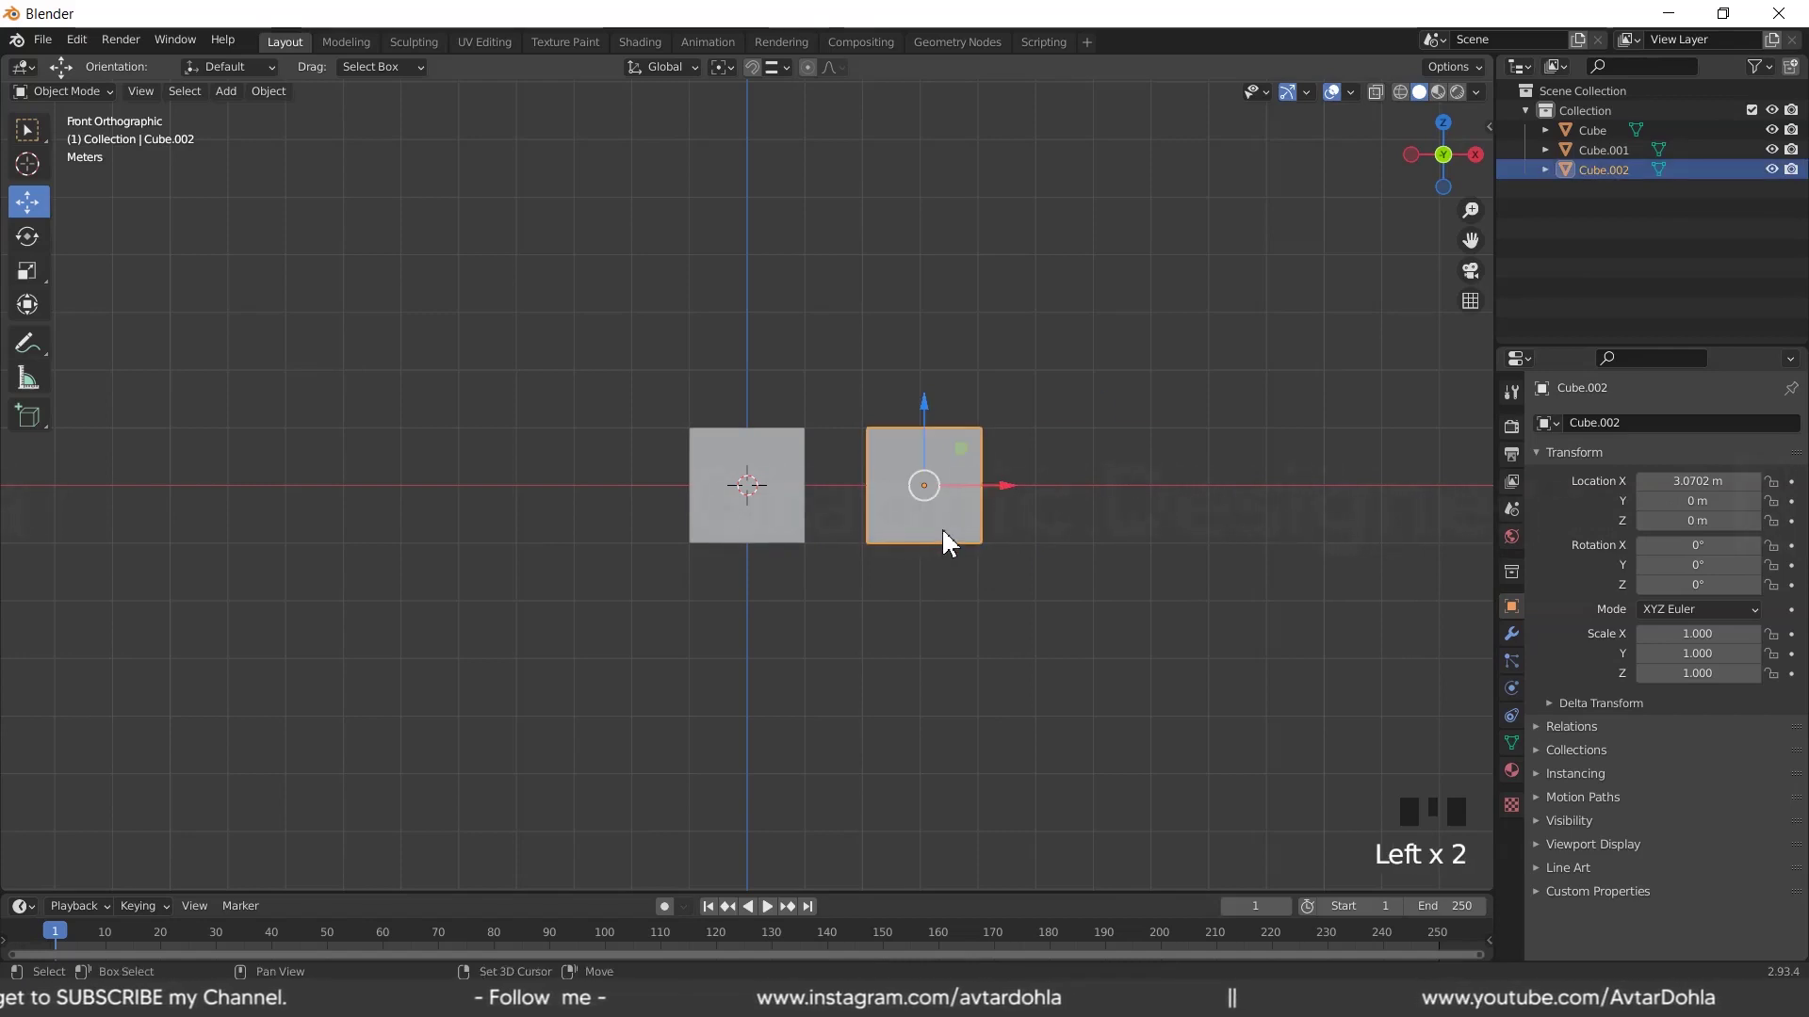
Repeat the last duplication four times to extend the row to six evenly spaced cubes along X
key("shift+r")
key("shift+r")
key("shift+r")
scroll(934, 530, "down", 5)
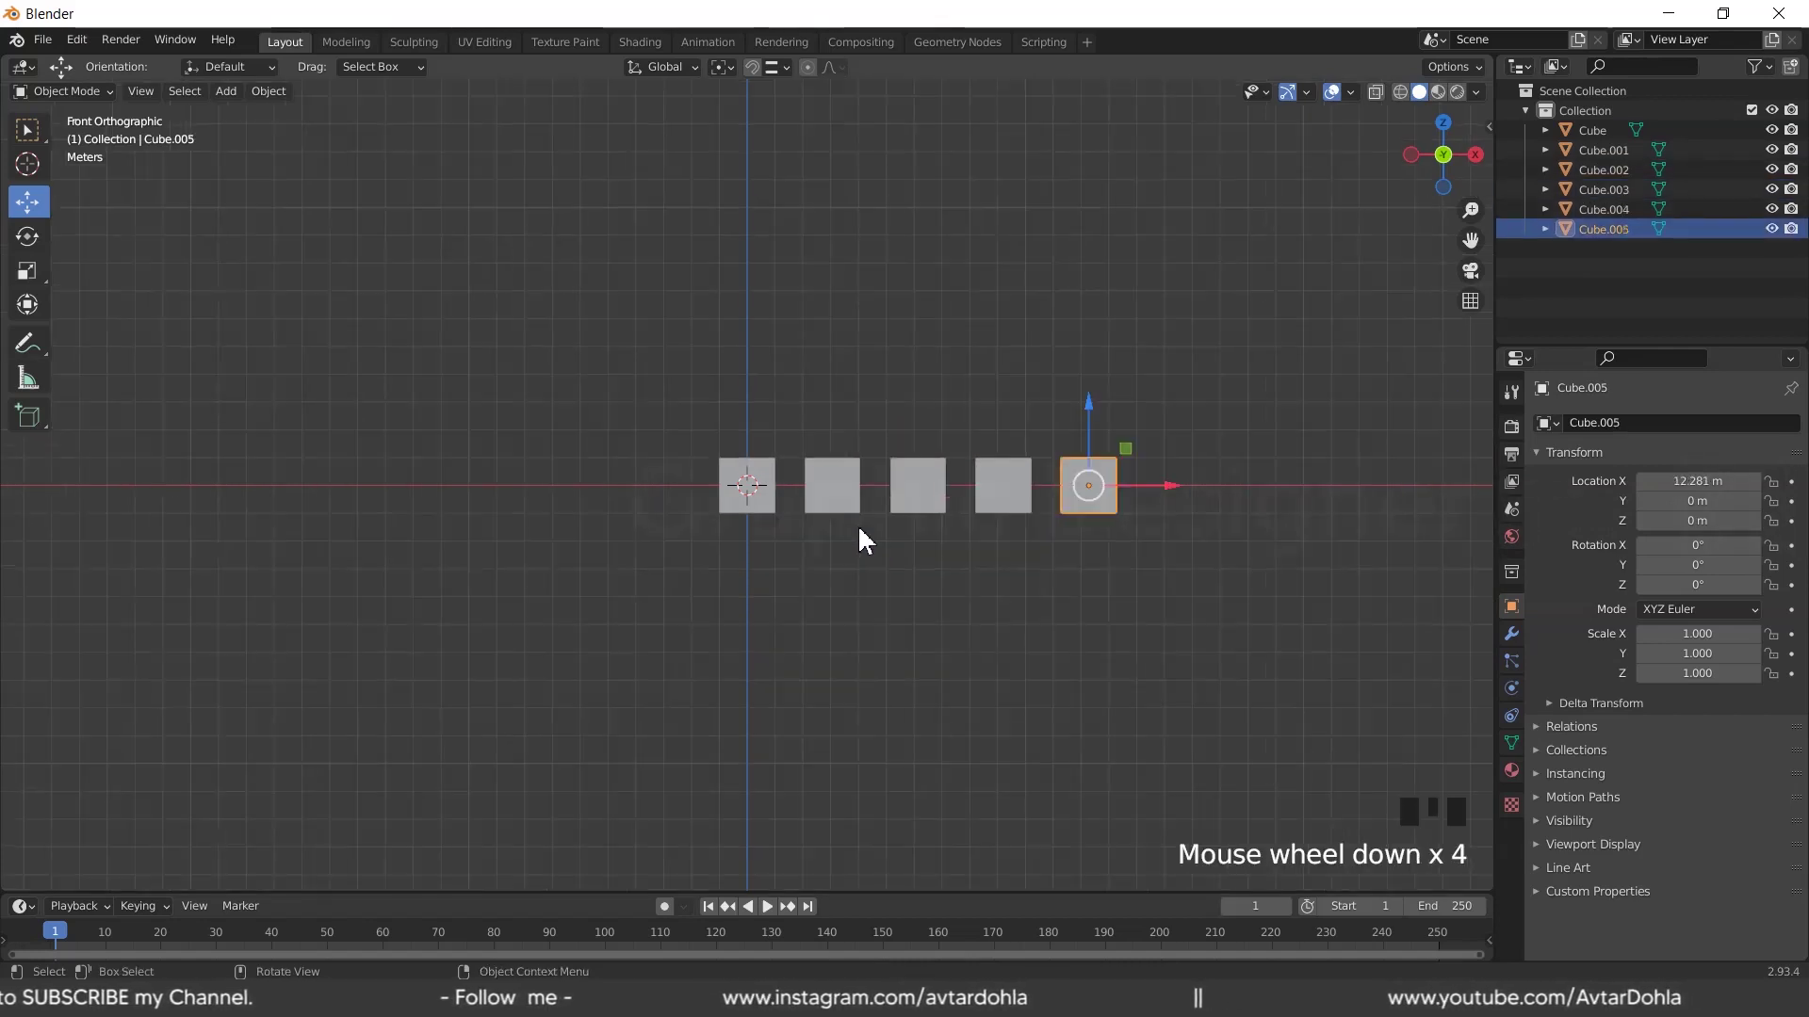
key("shift+r")
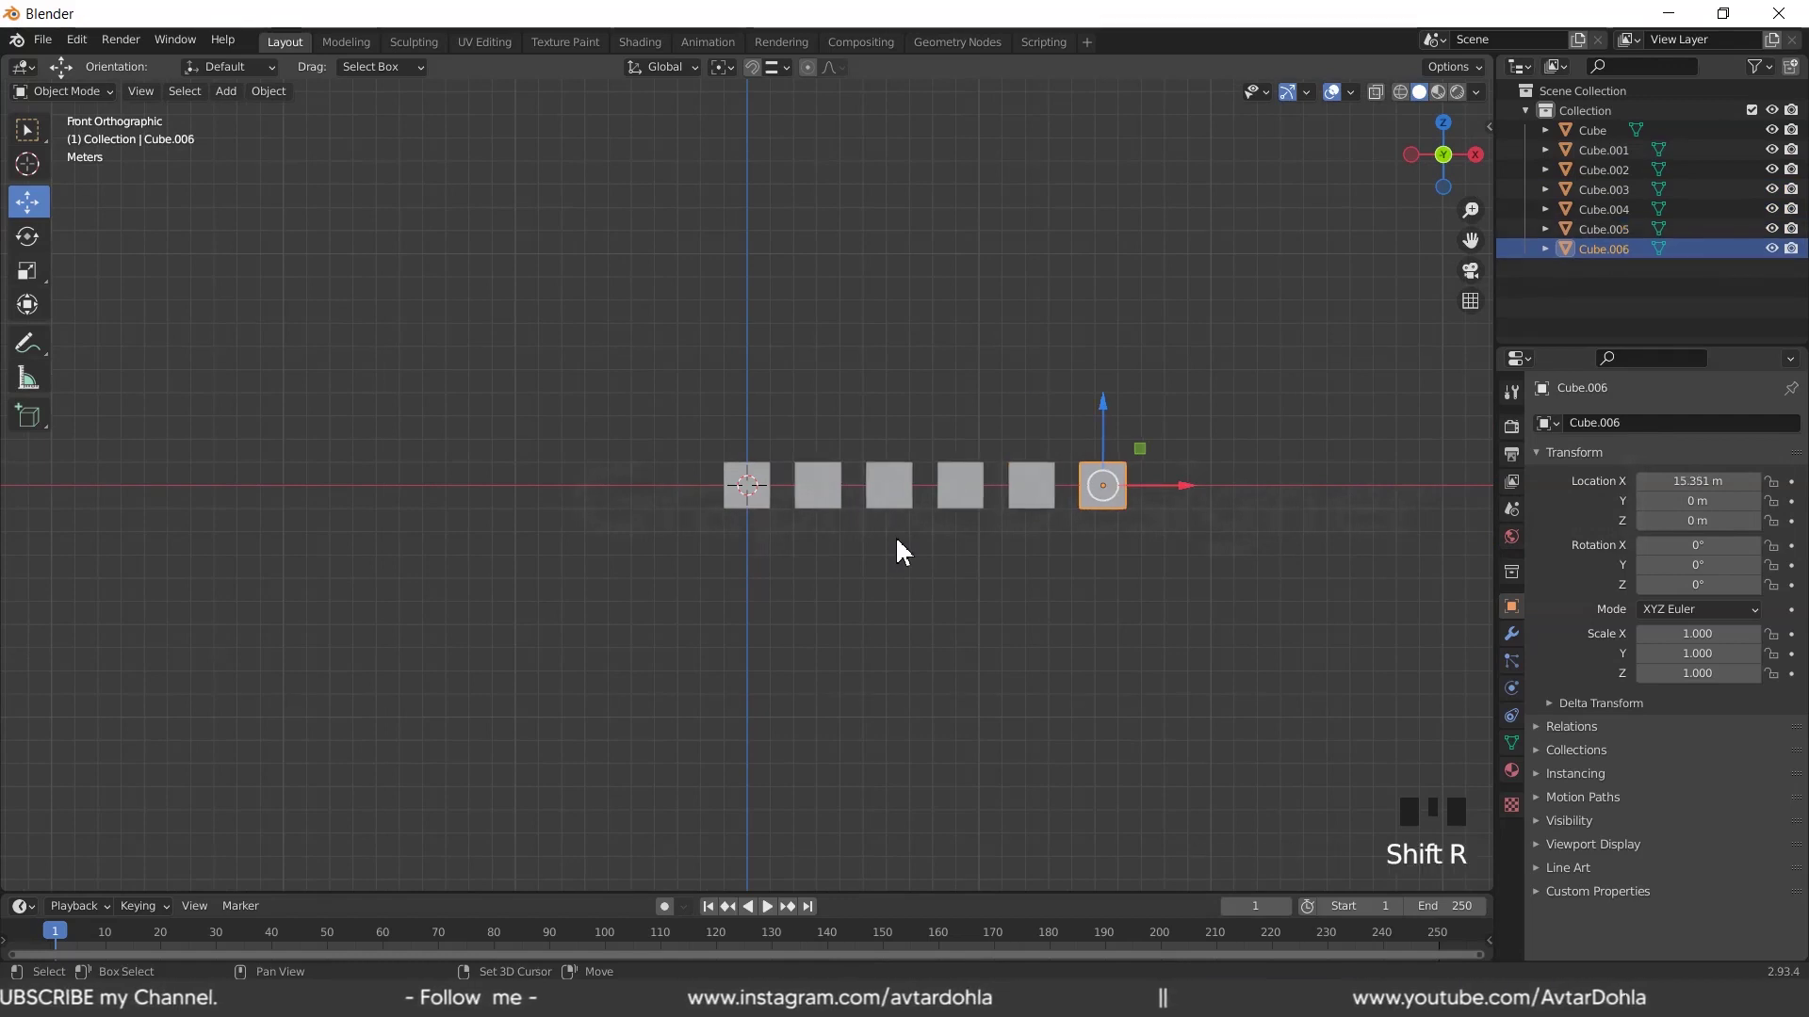
left_click(951, 556)
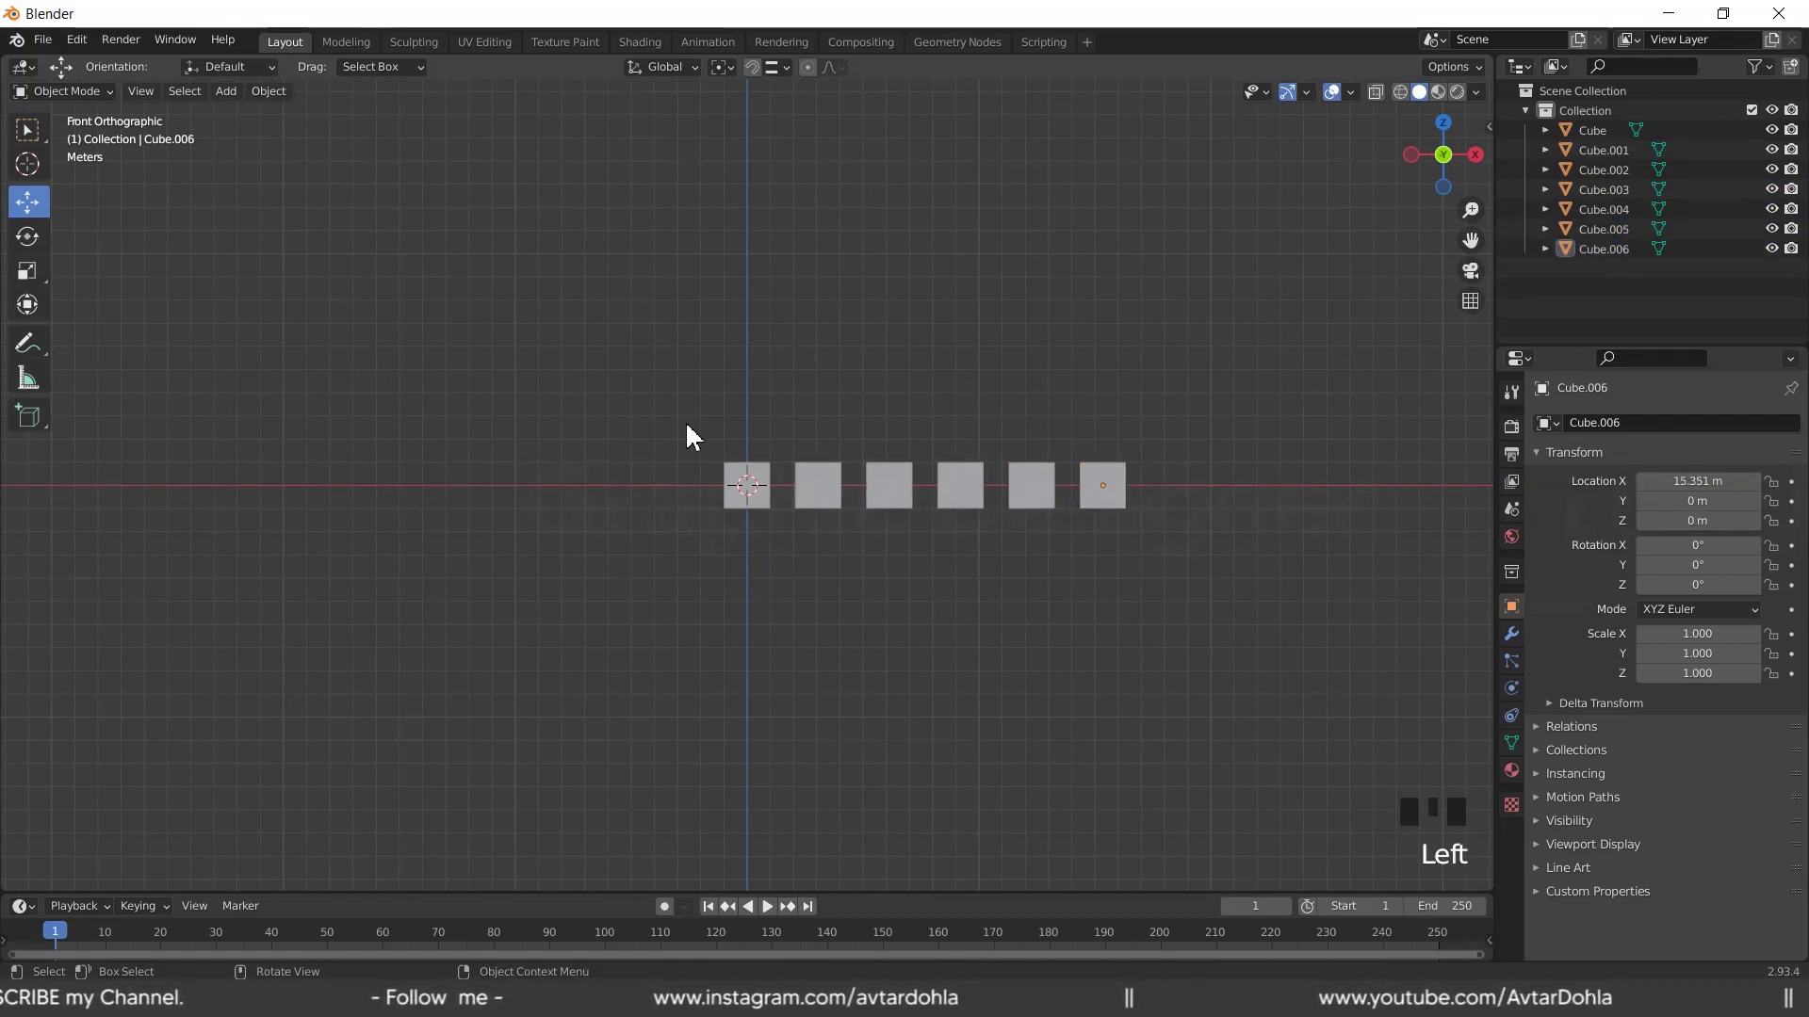
Duplicate the whole row of cubes about 3.82 m up along the global Z axis and repeat it once for a third row
left_click_drag(686, 420, 1268, 547)
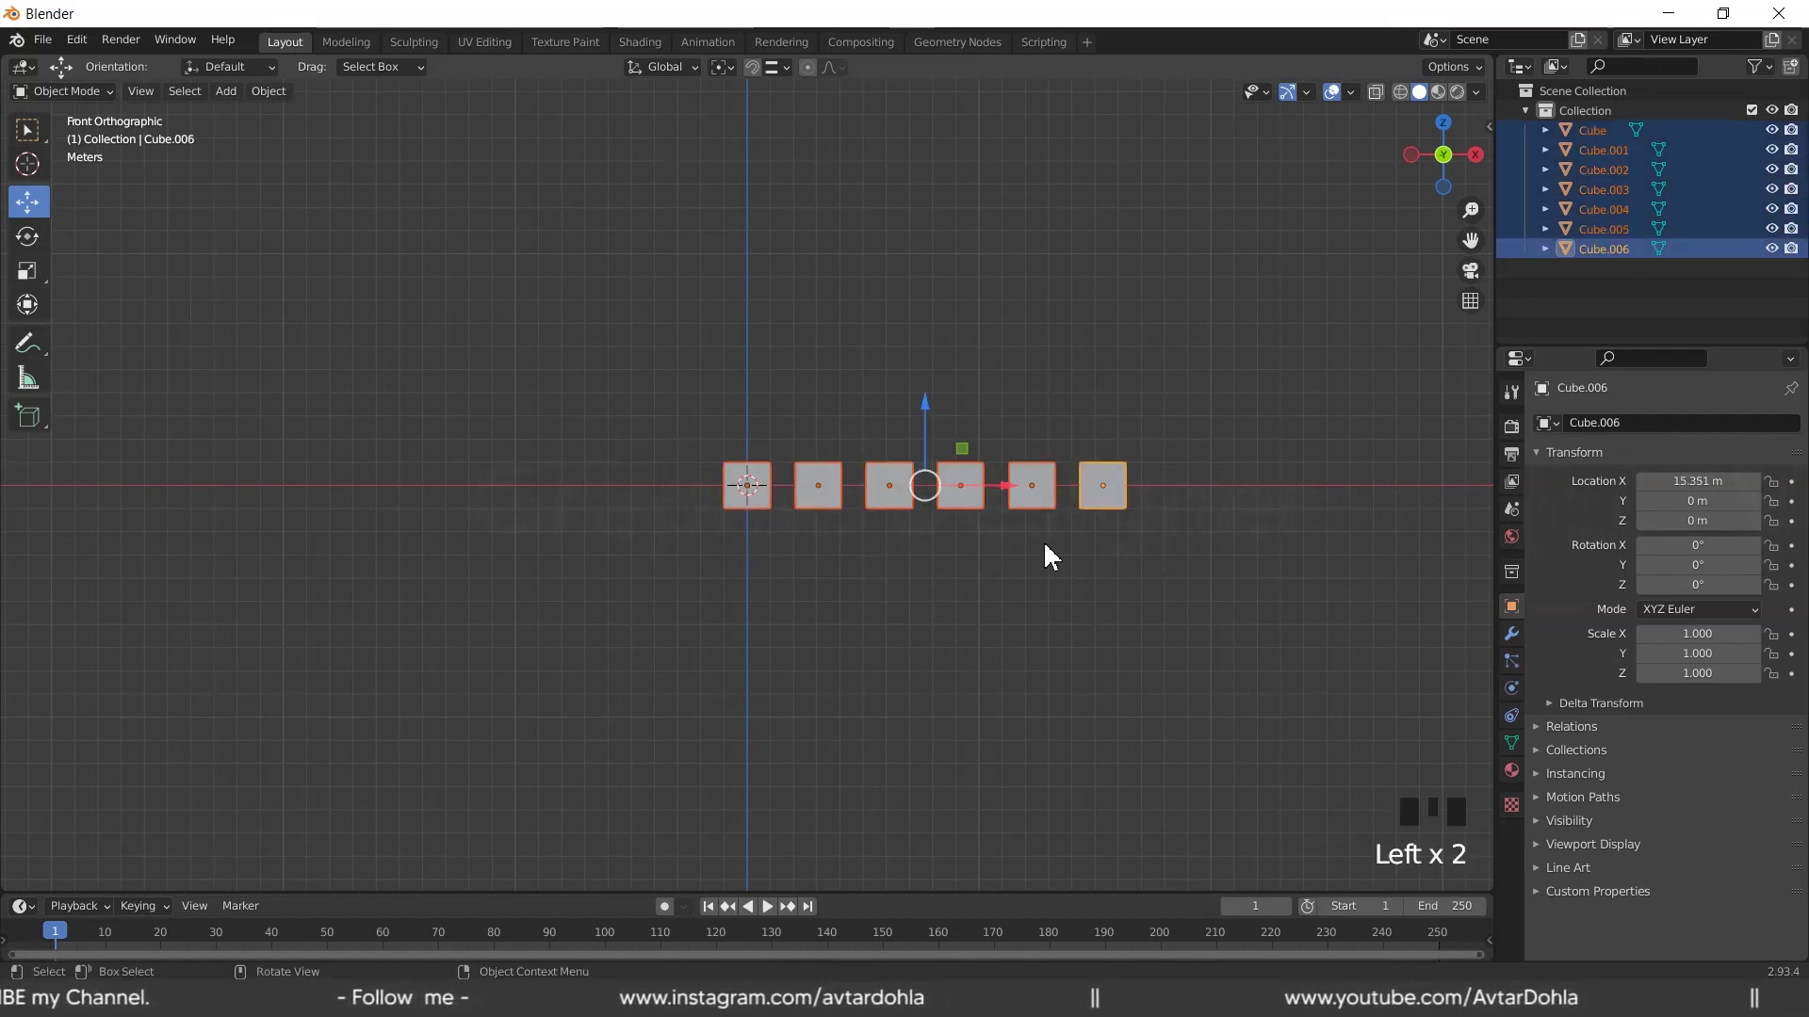
key("shift+d")
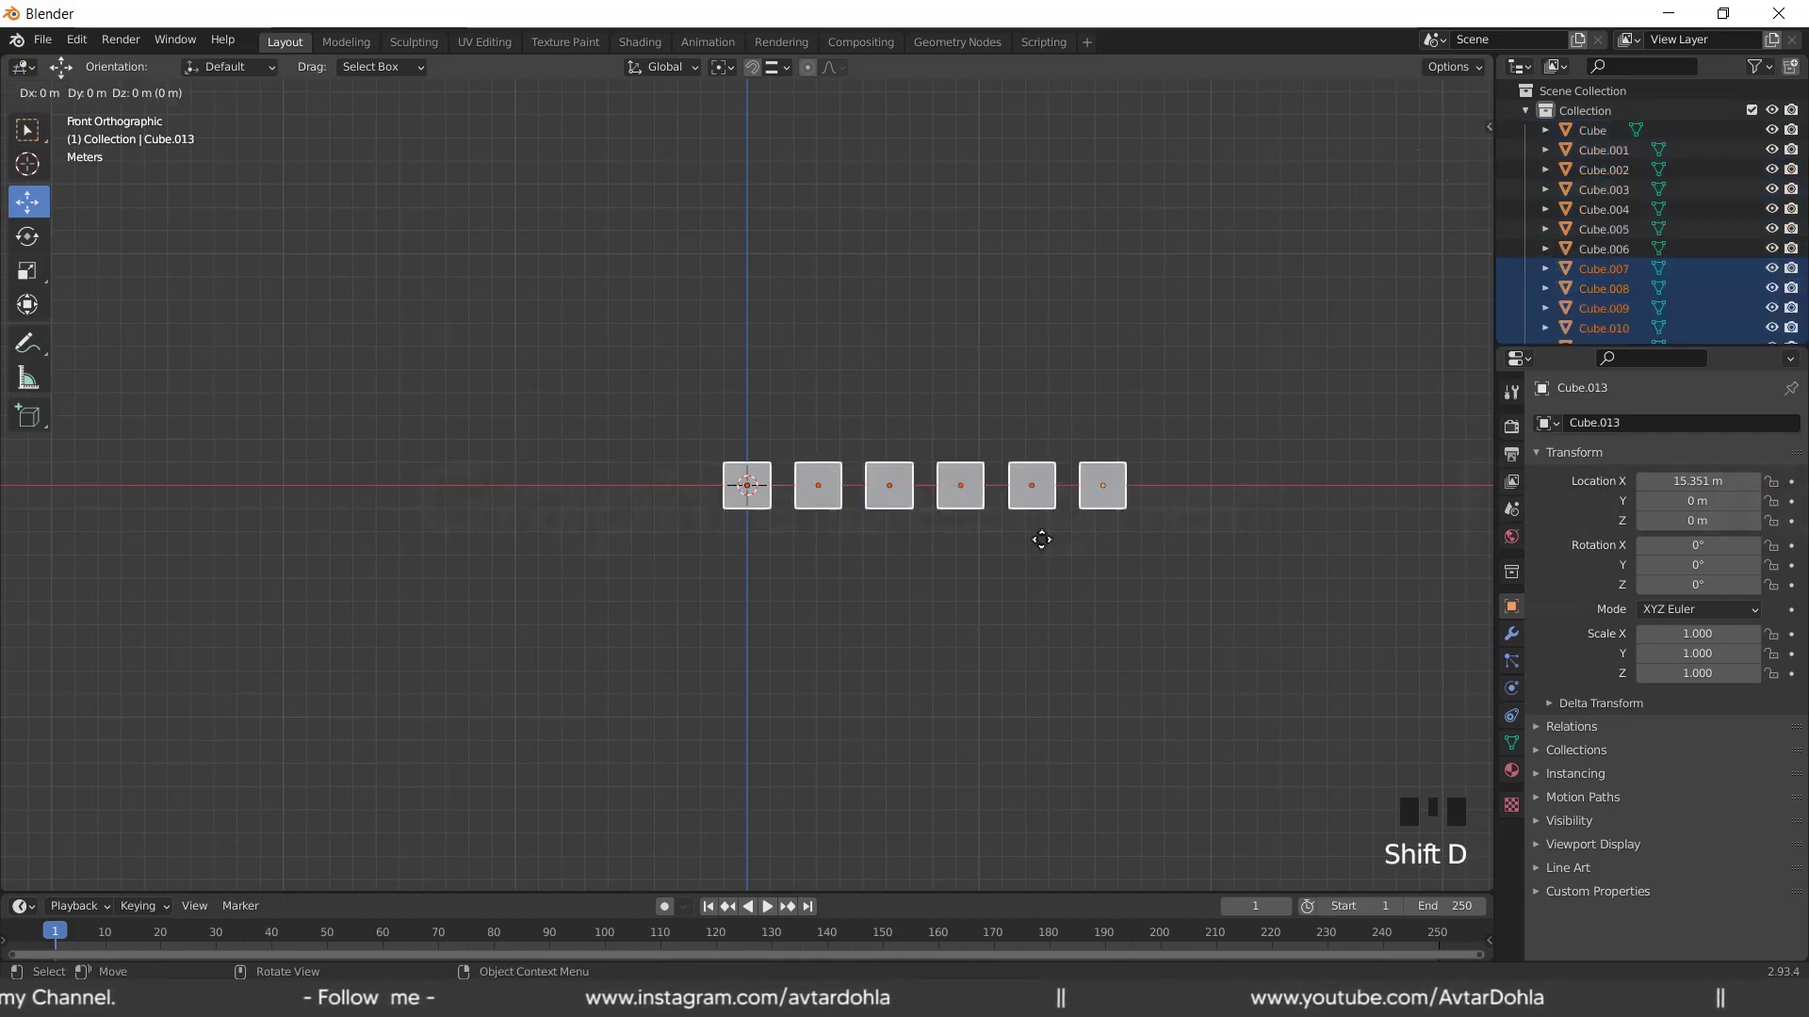
key("z")
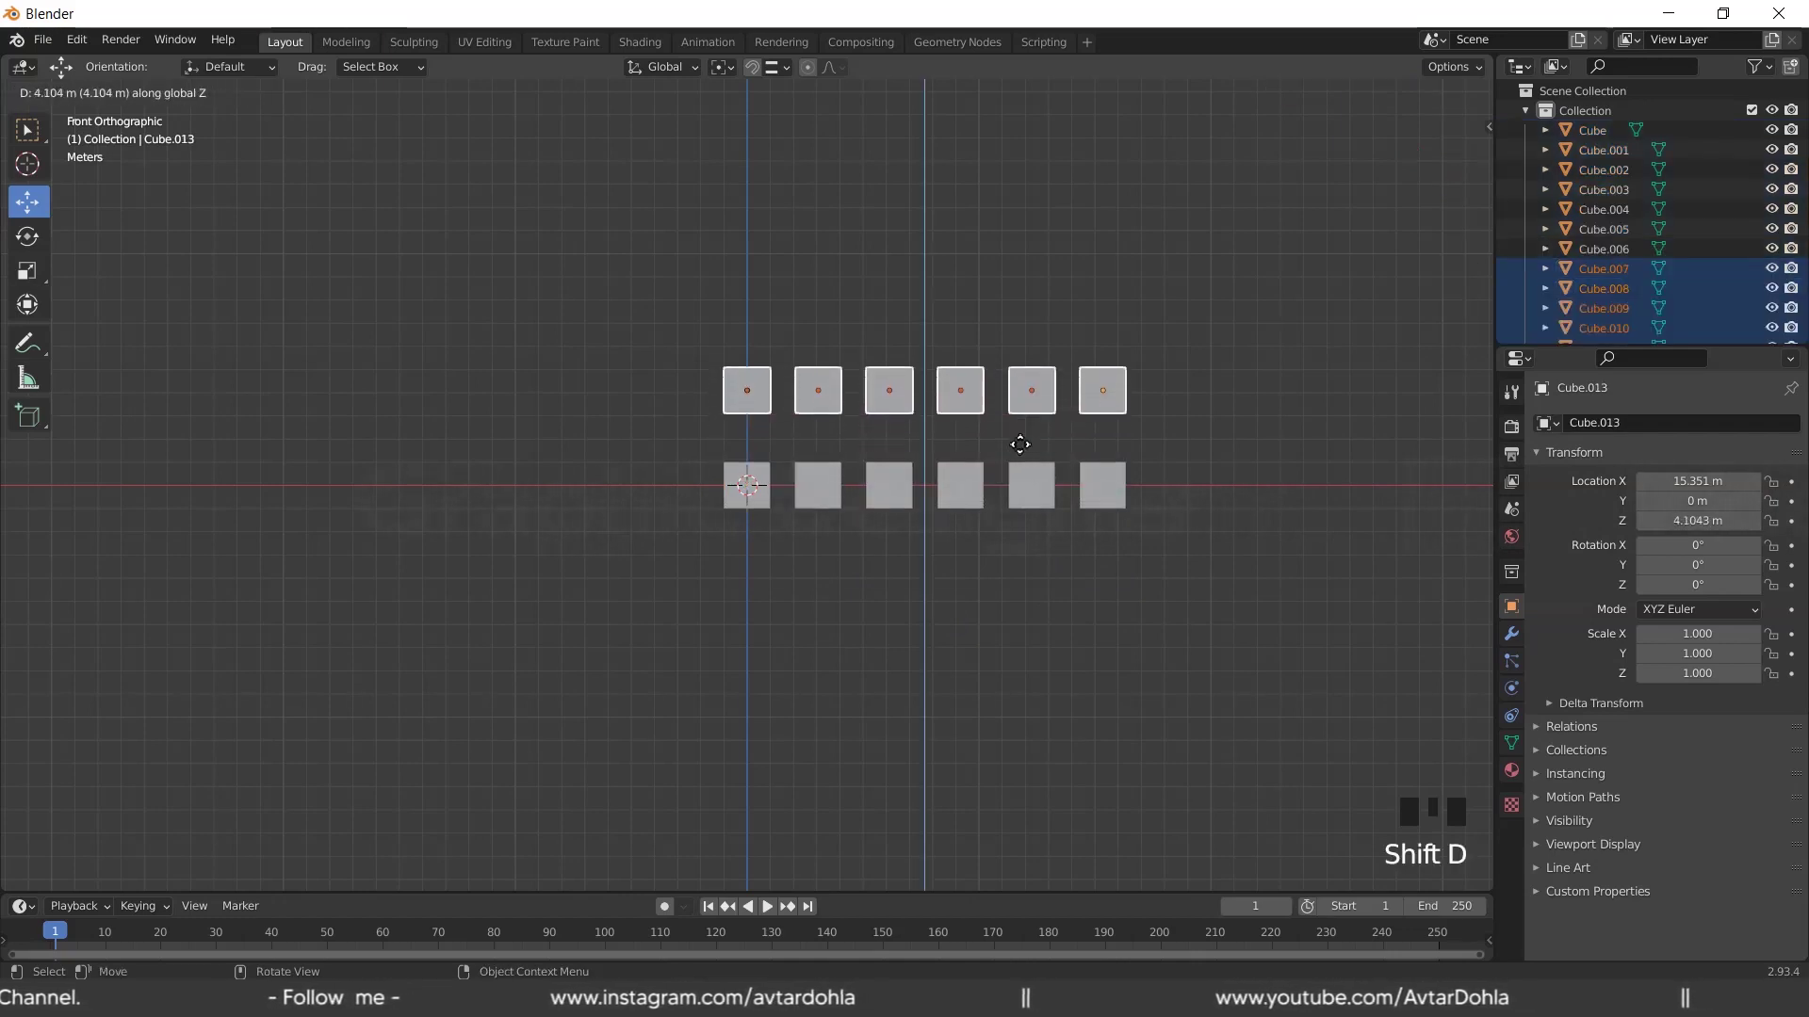
key("z")
left_click(1016, 447)
key("shift+r")
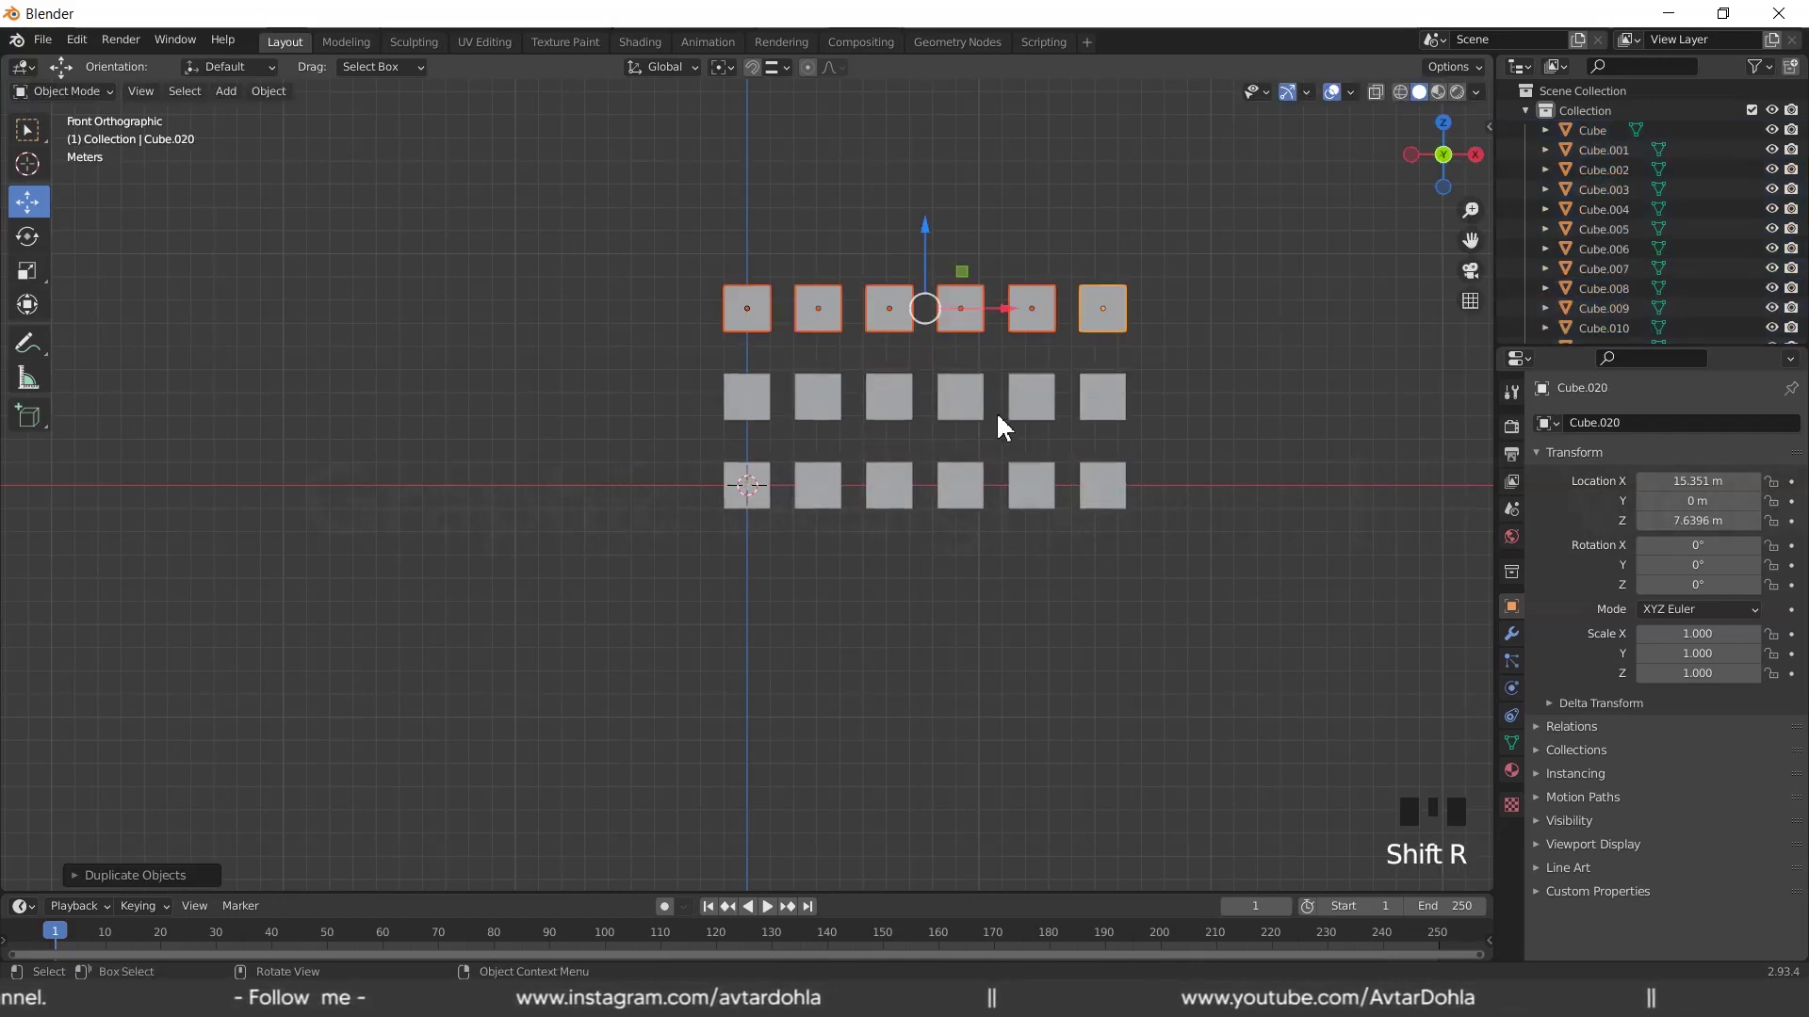
left_click(382, 242)
left_click_drag(659, 264, 1196, 608)
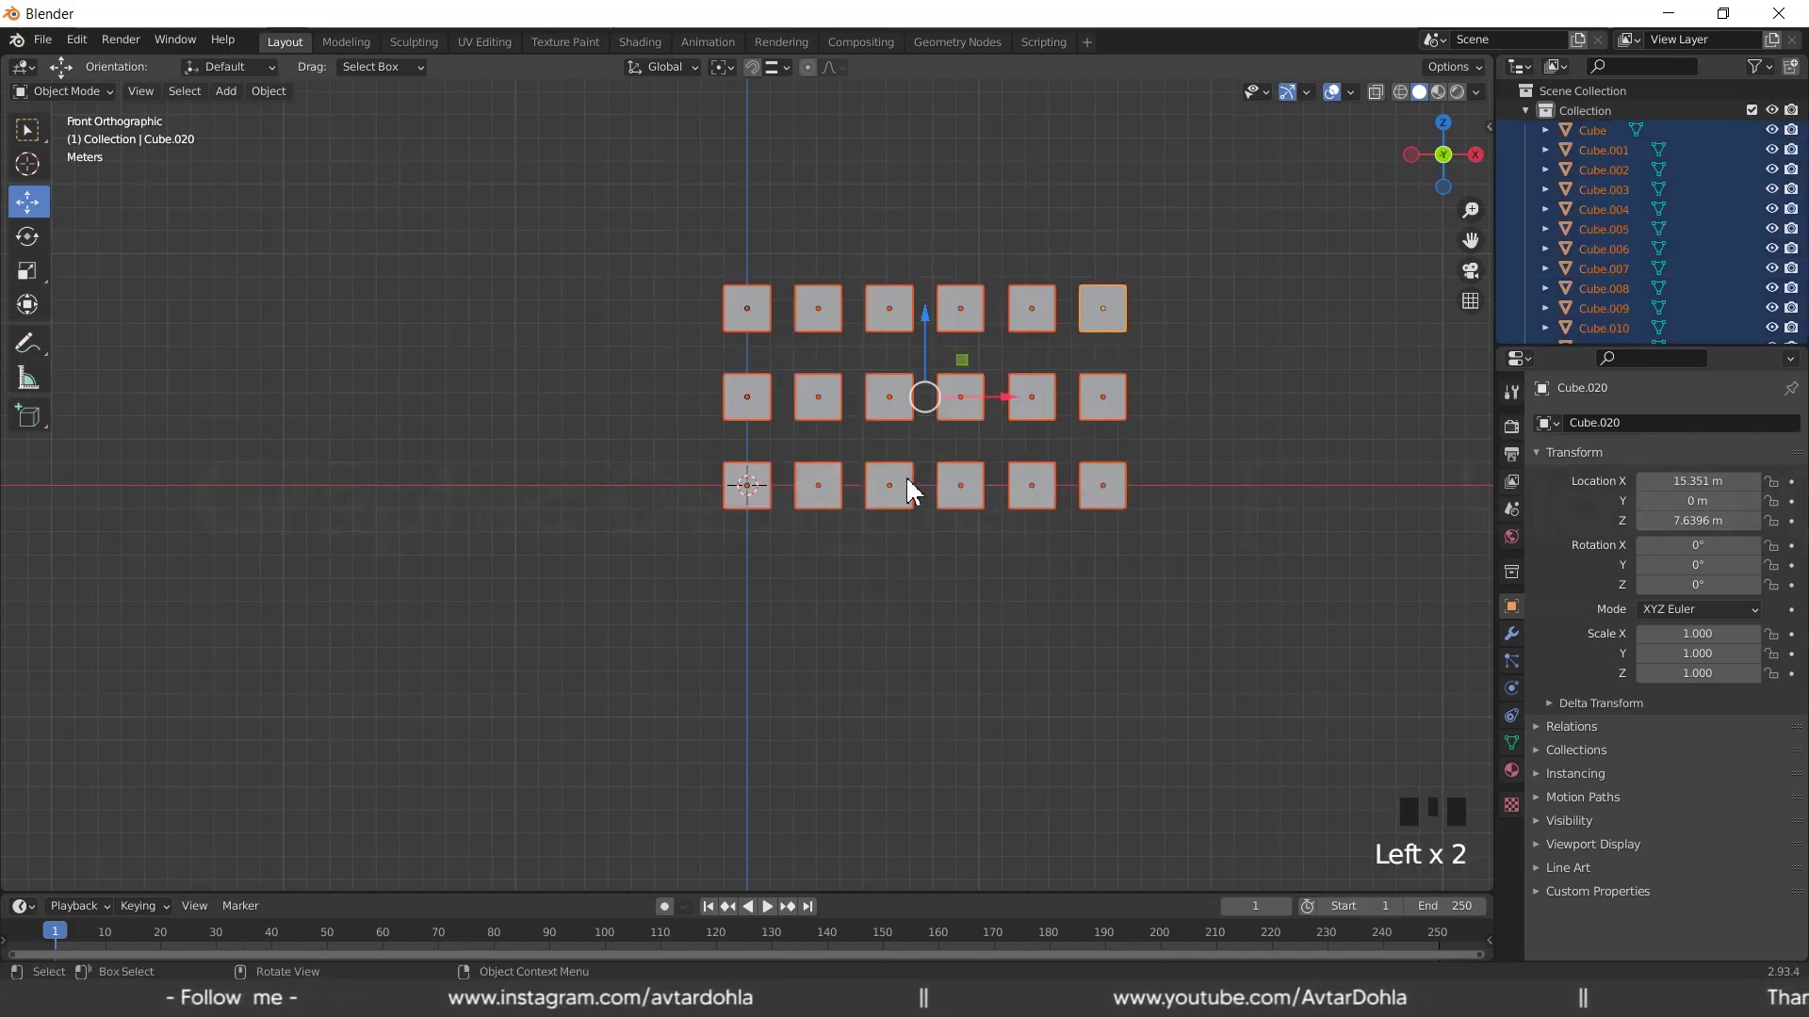
scroll(1030, 558, "up", 2)
left_click_drag(1031, 560, 827, 599, "shift")
left_click(1015, 567)
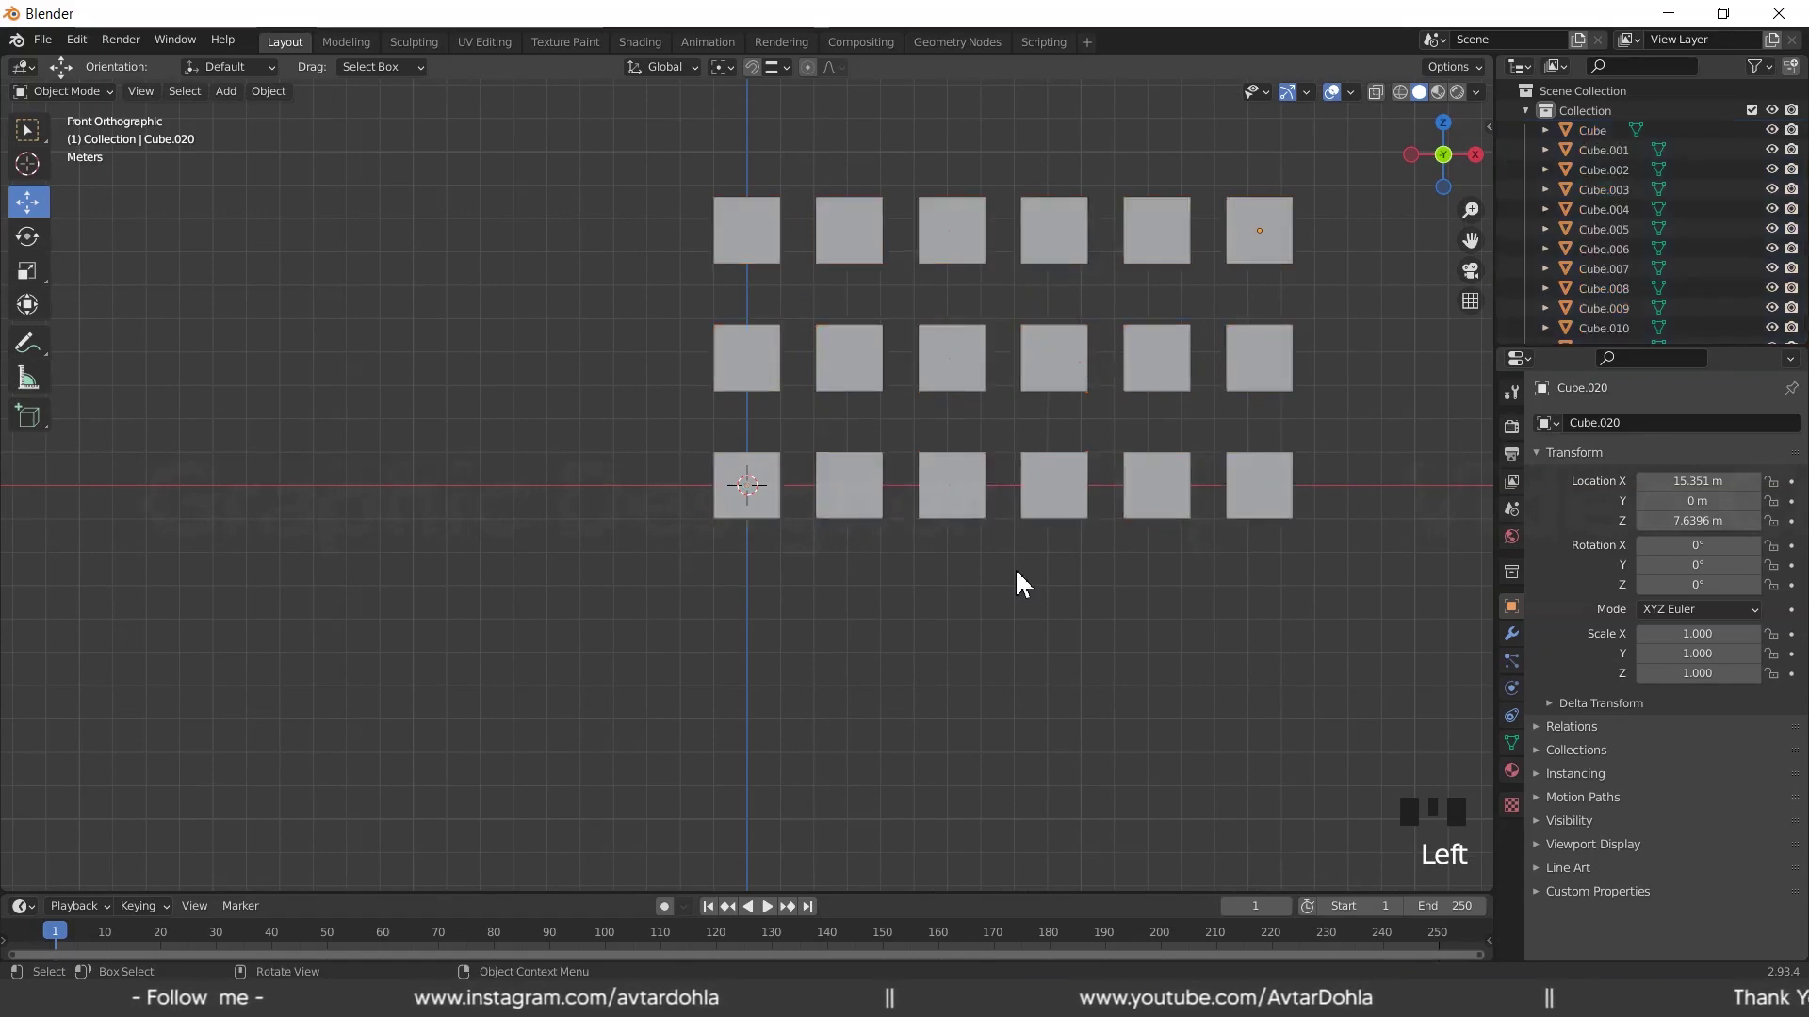
Select all the cubes and set the transform pivot point to Bounding Box Center
key("a")
middle_click_drag(1014, 567, 827, 666, "shift")
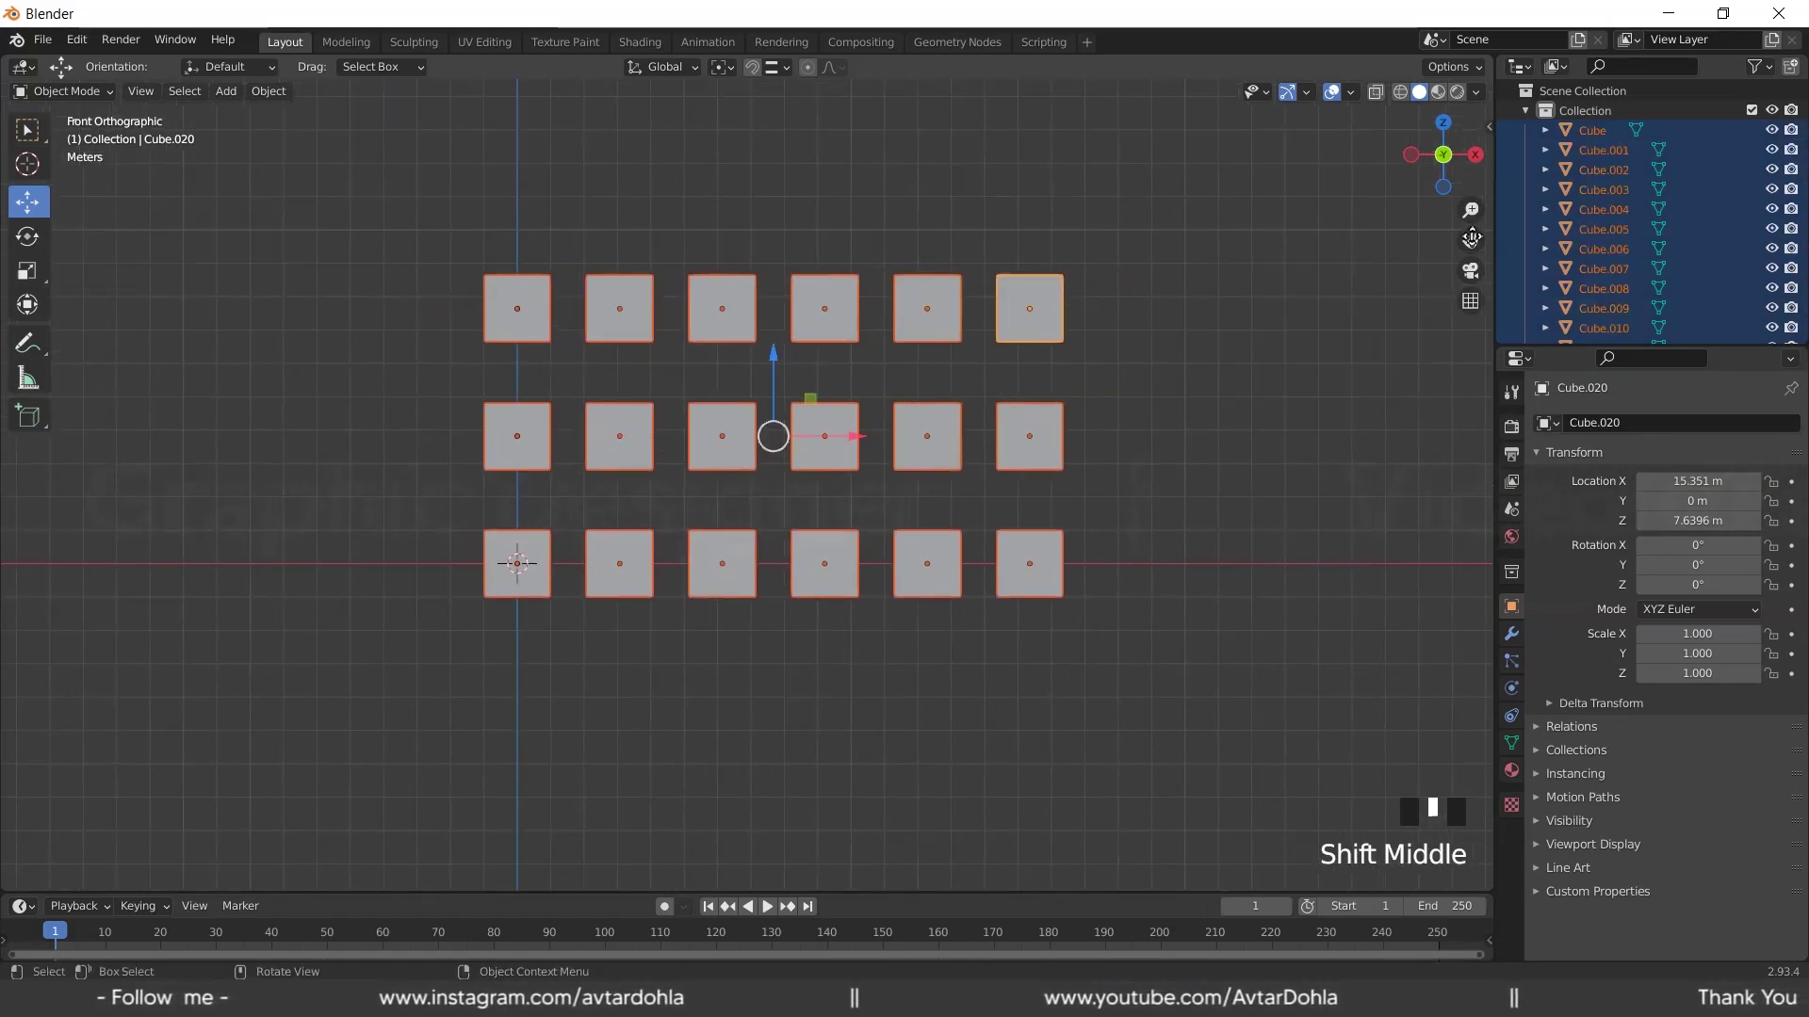
left_click_drag(1471, 237, 1279, 217)
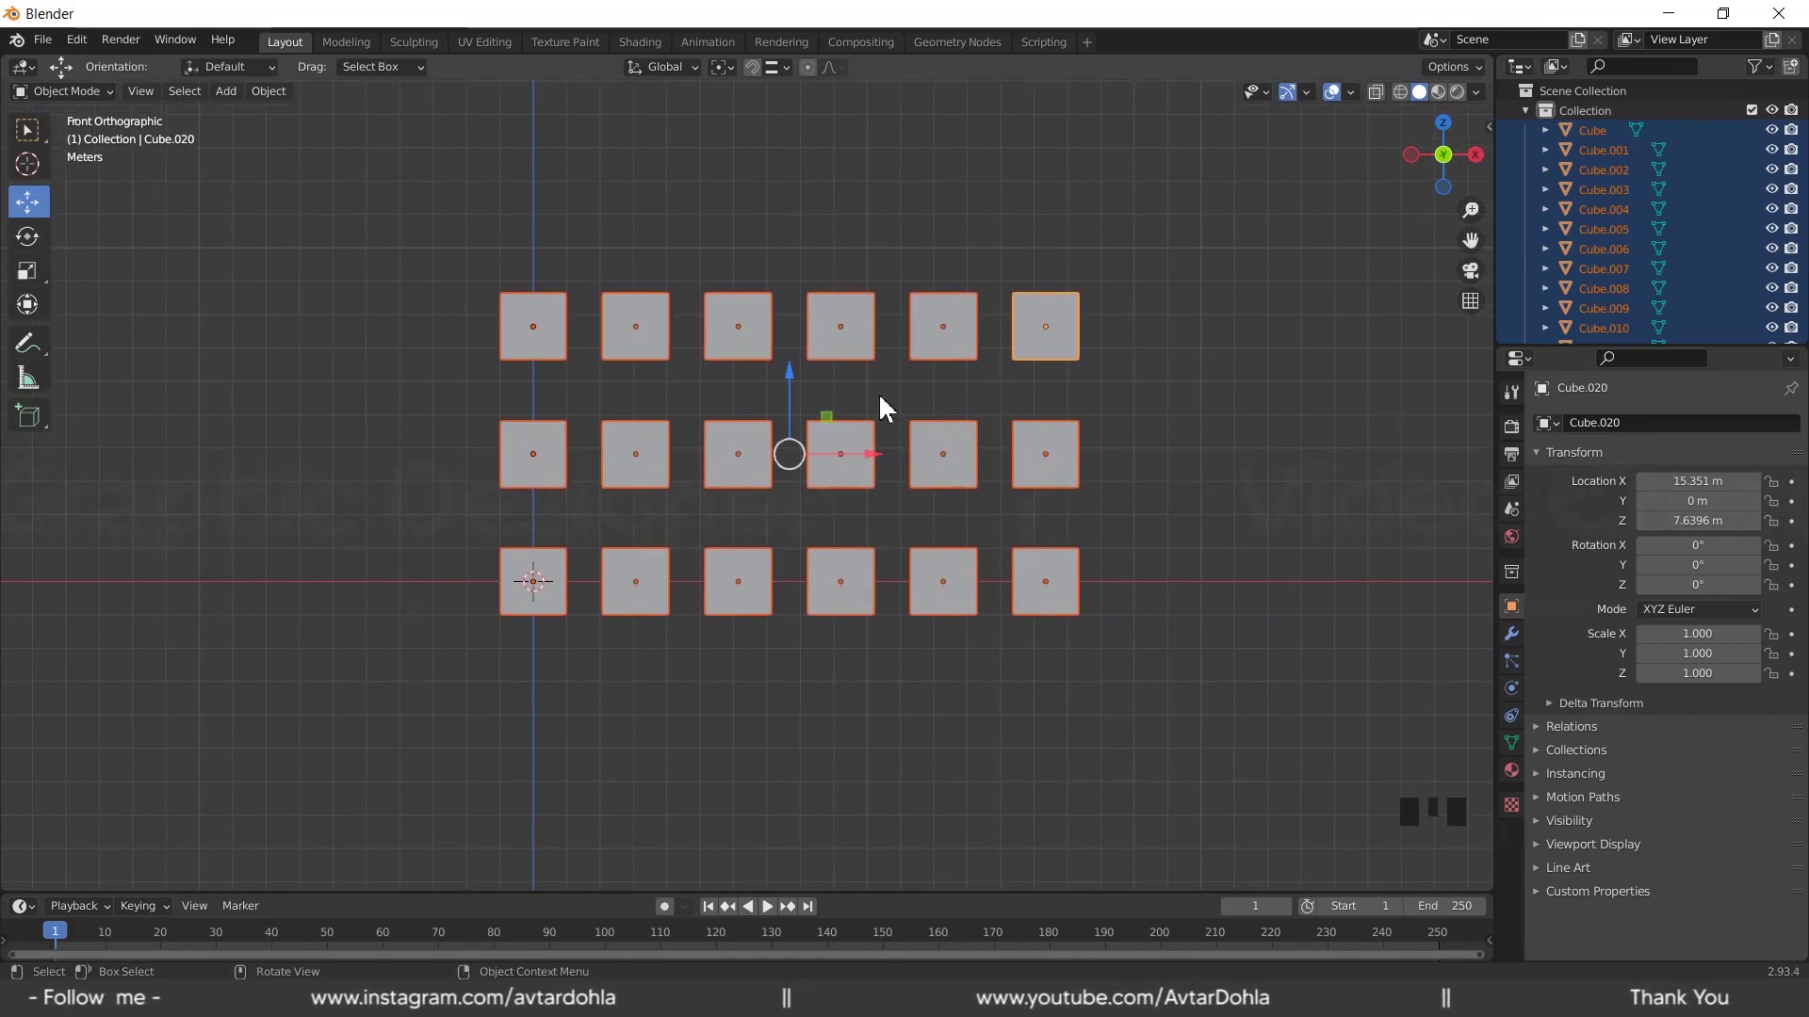
left_click(728, 67)
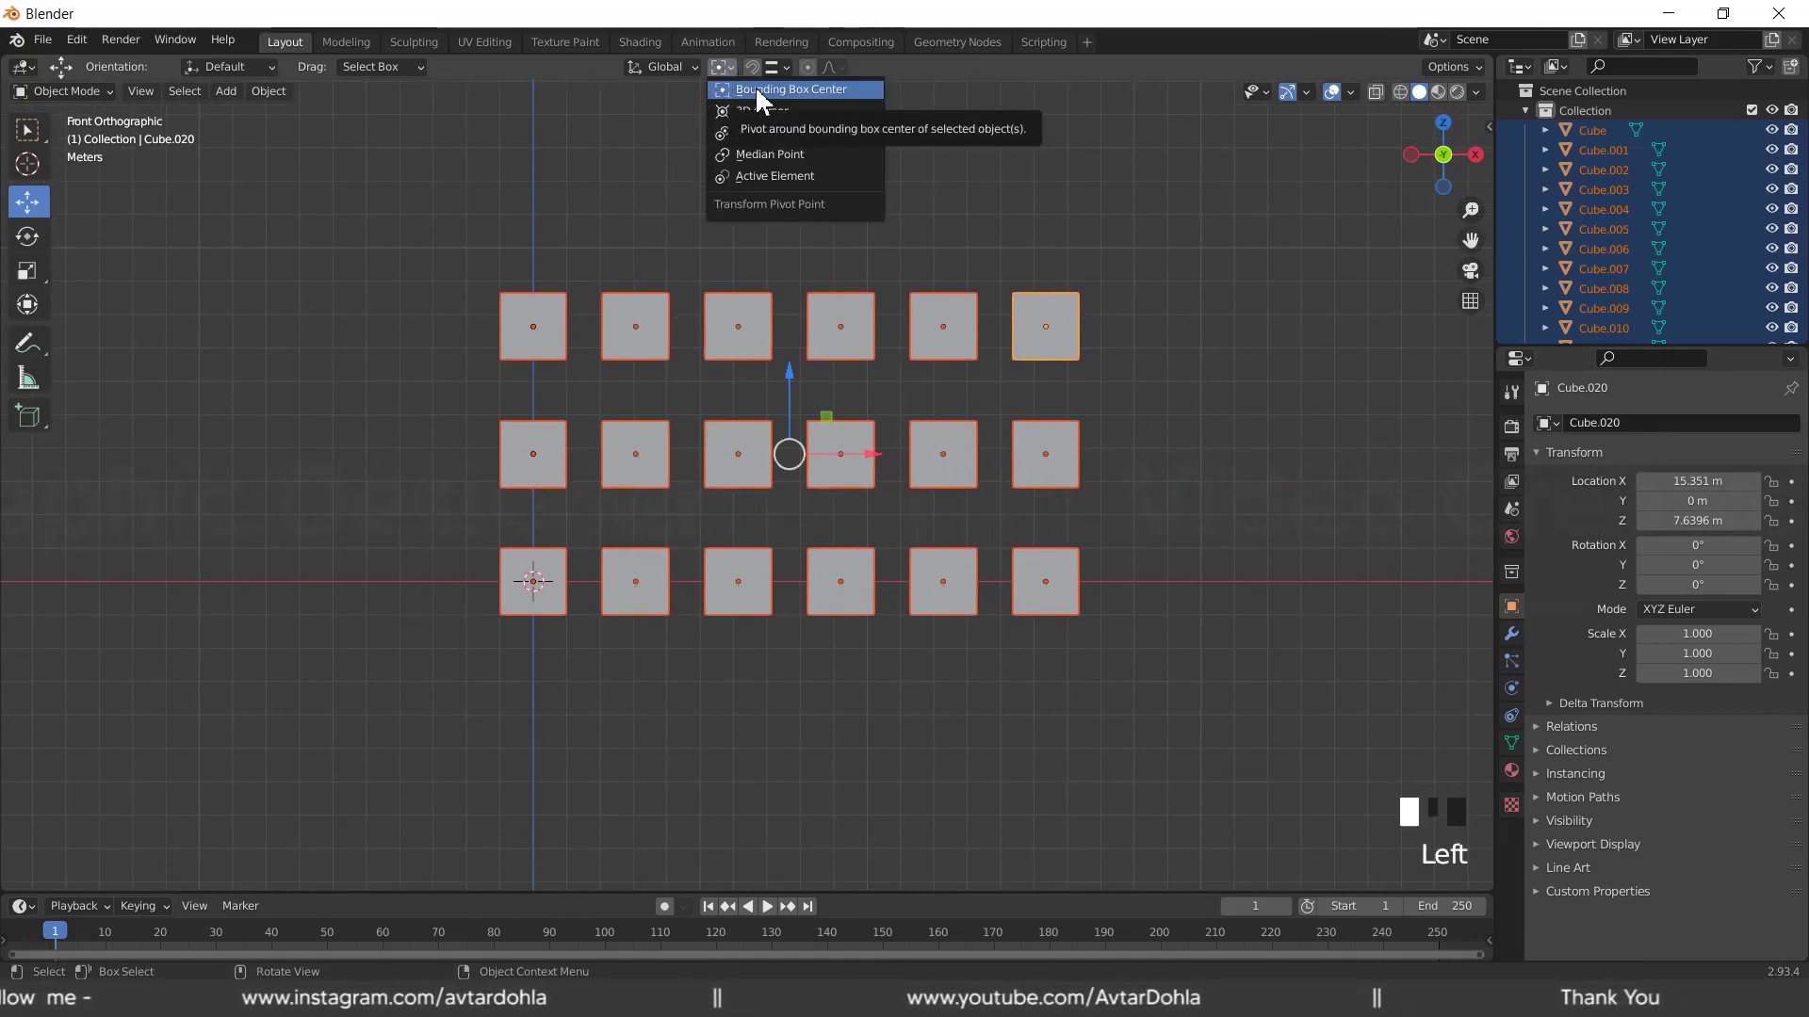
left_click(753, 87)
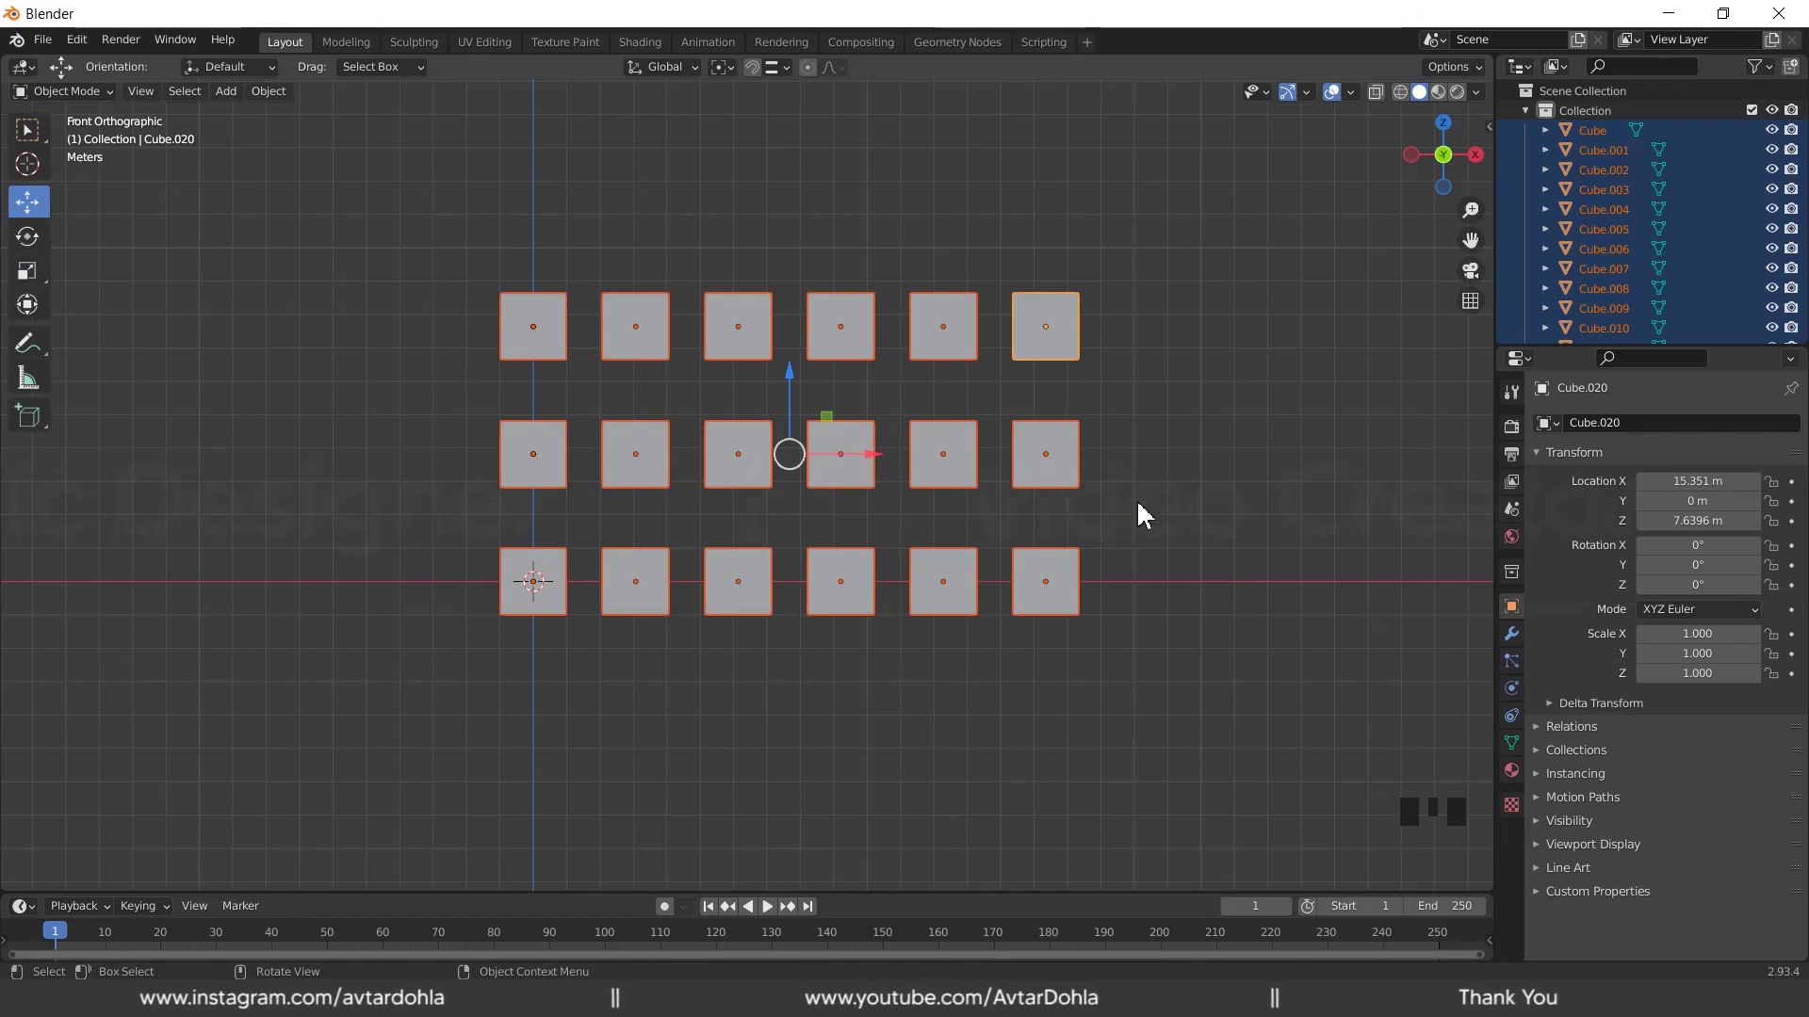
Try scaling the whole grid of cubes down around its bounding box center
key("s")
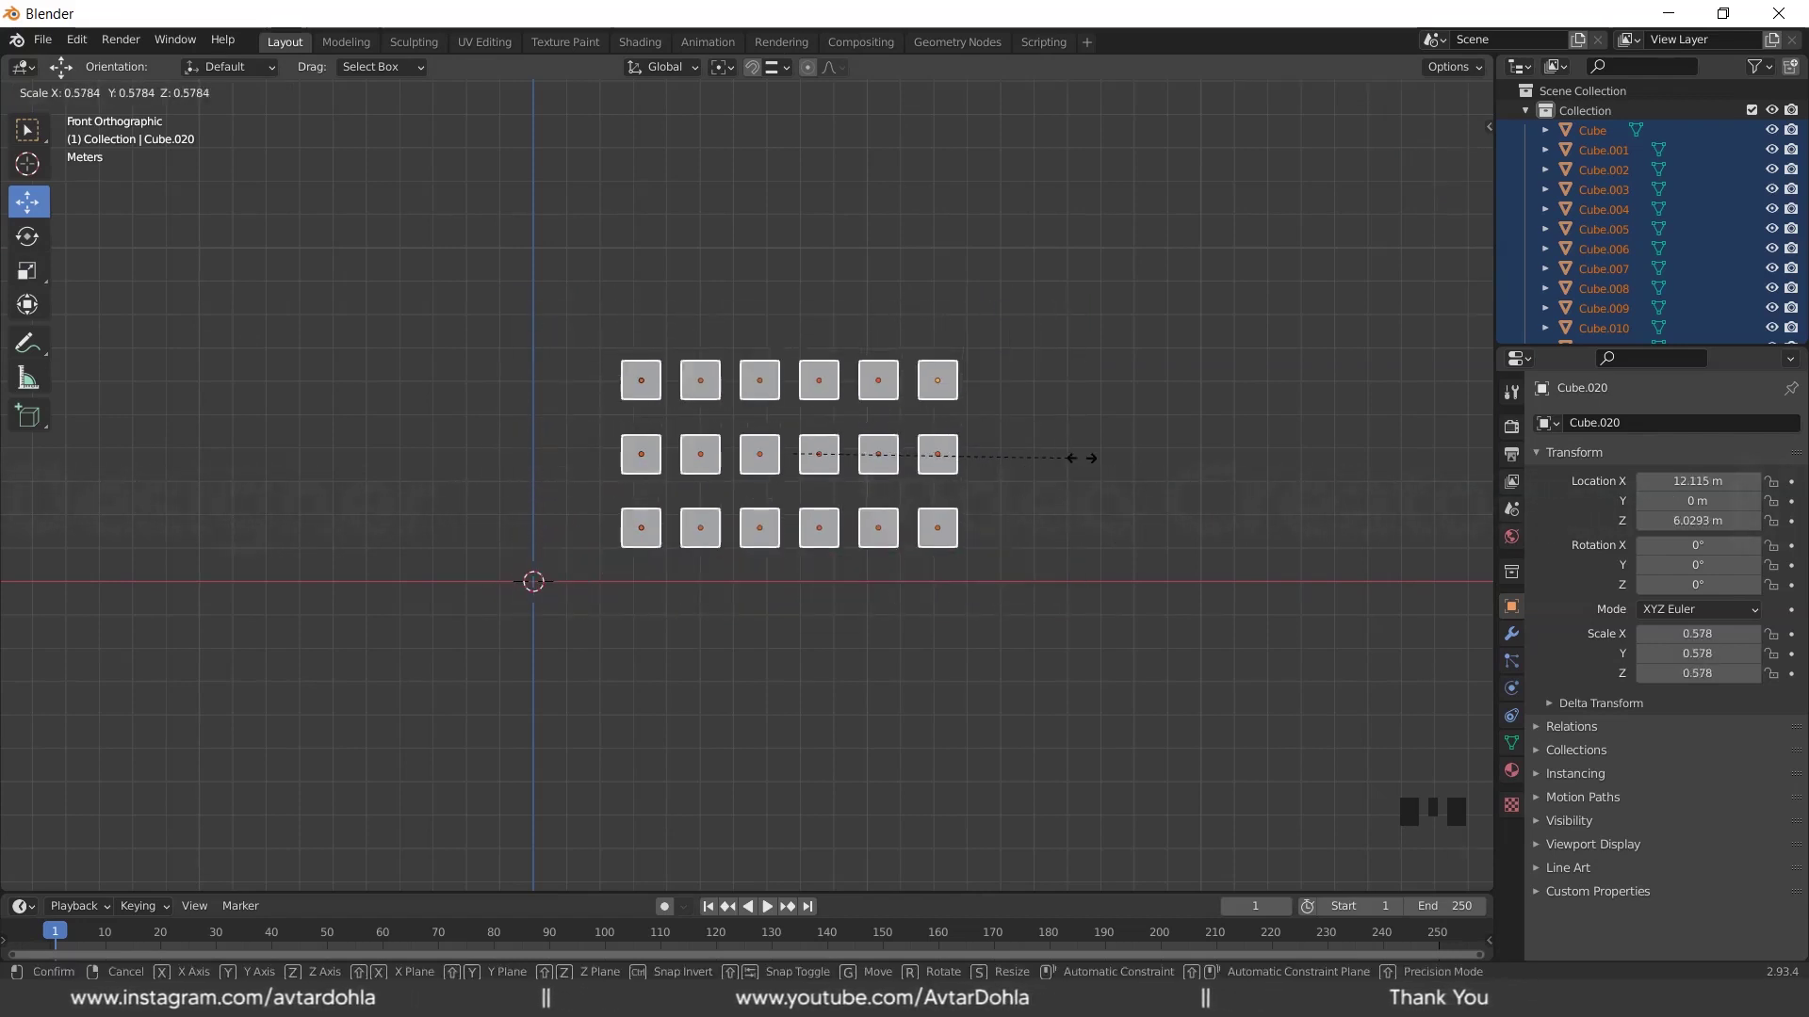
right_click(1218, 481)
left_click_drag(426, 248, 1202, 672)
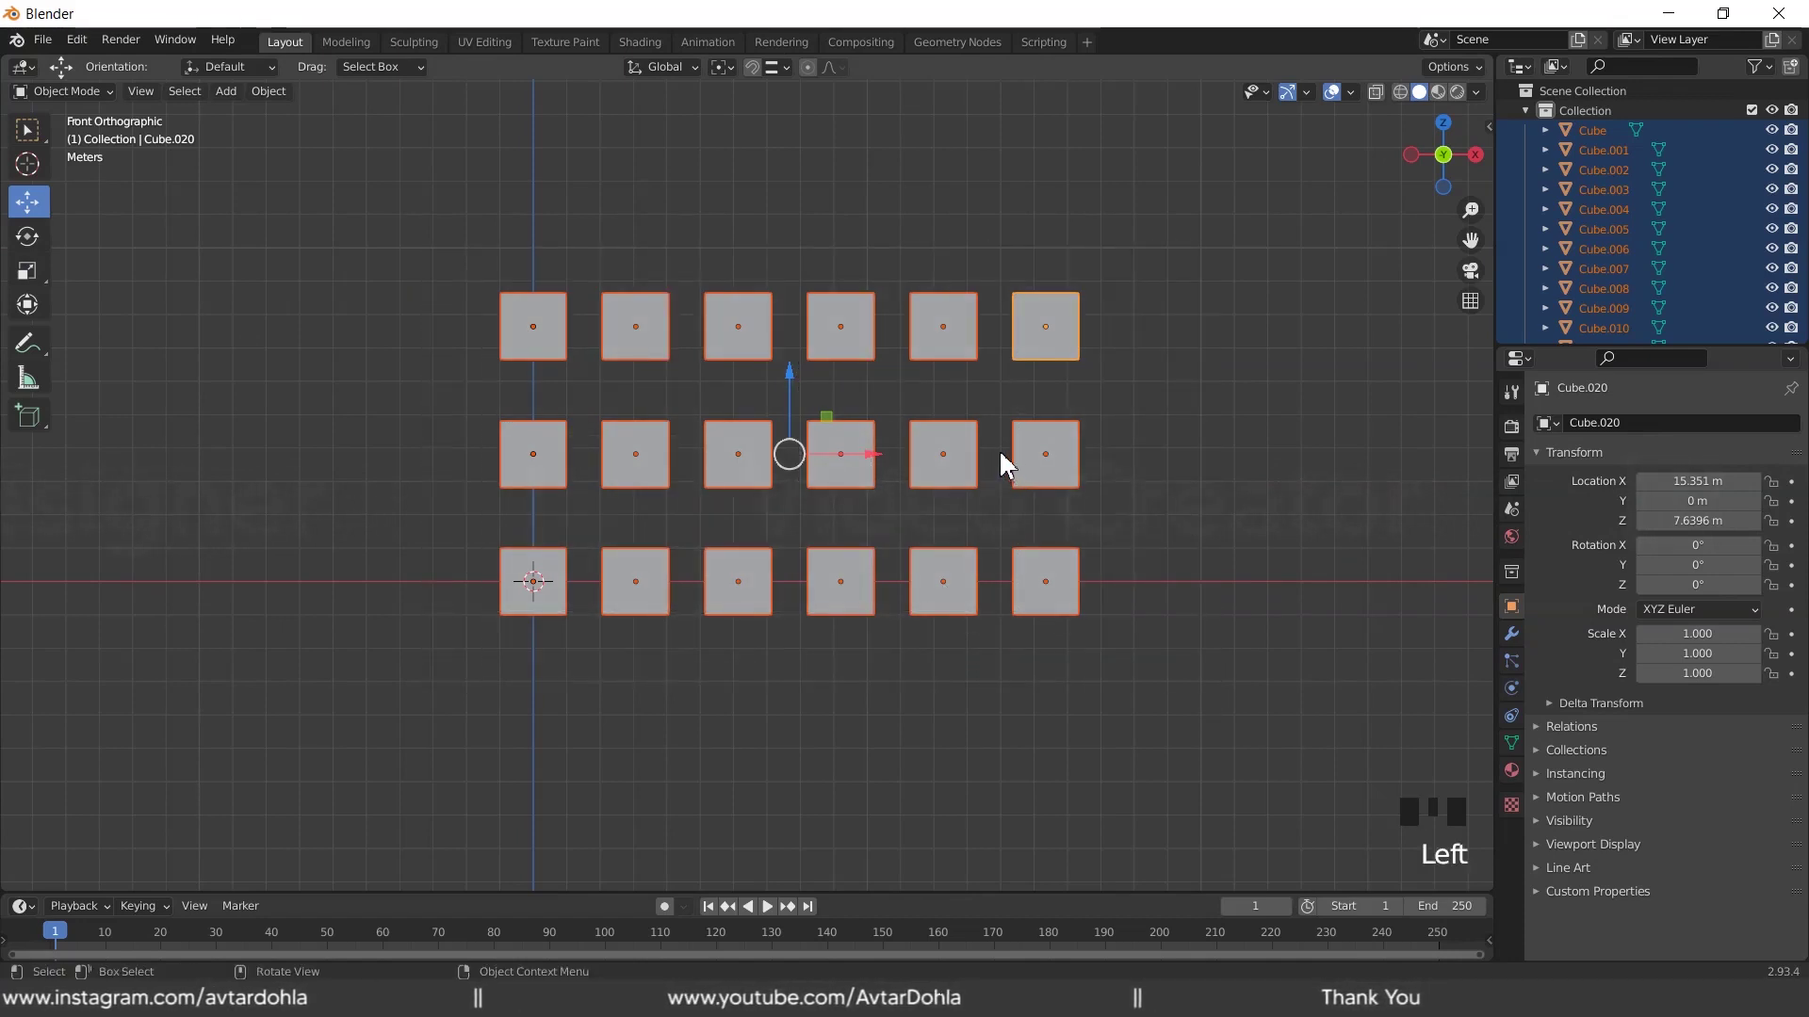
left_click(1150, 436)
left_click_drag(408, 252, 1283, 680)
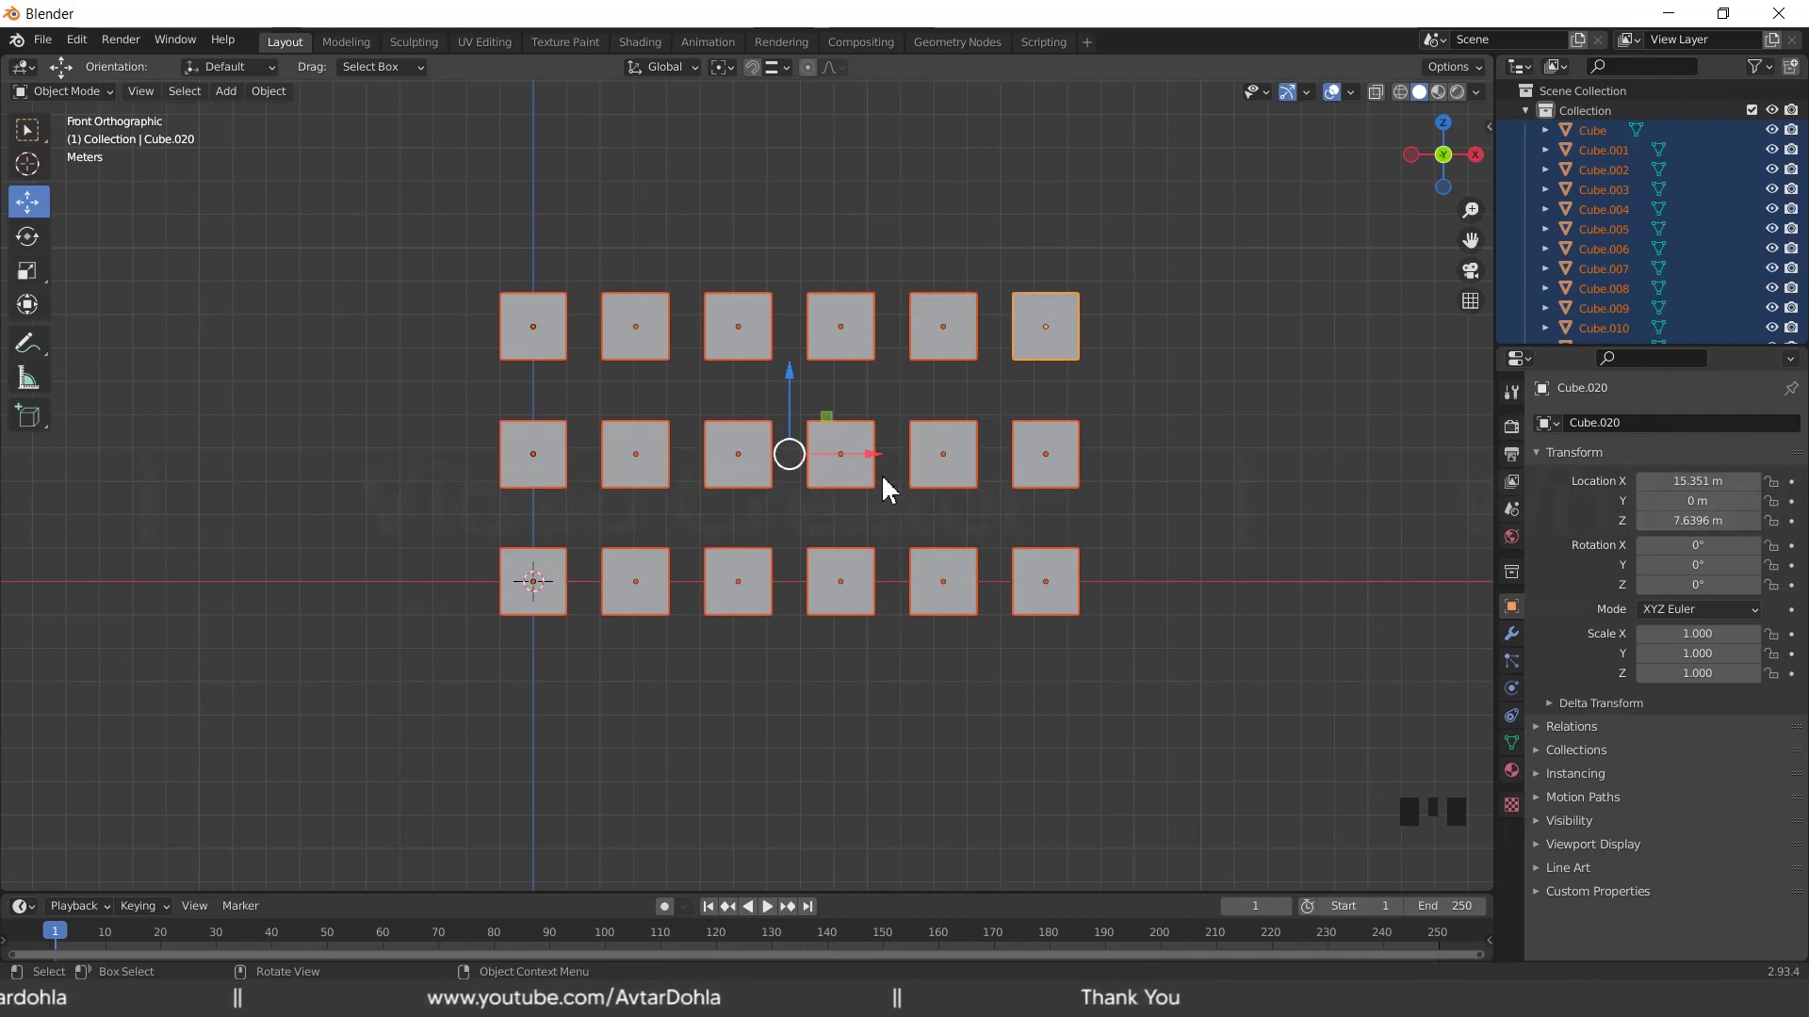
Try scaling and rotating all the selected cubes around their shared bounding box center
key("s")
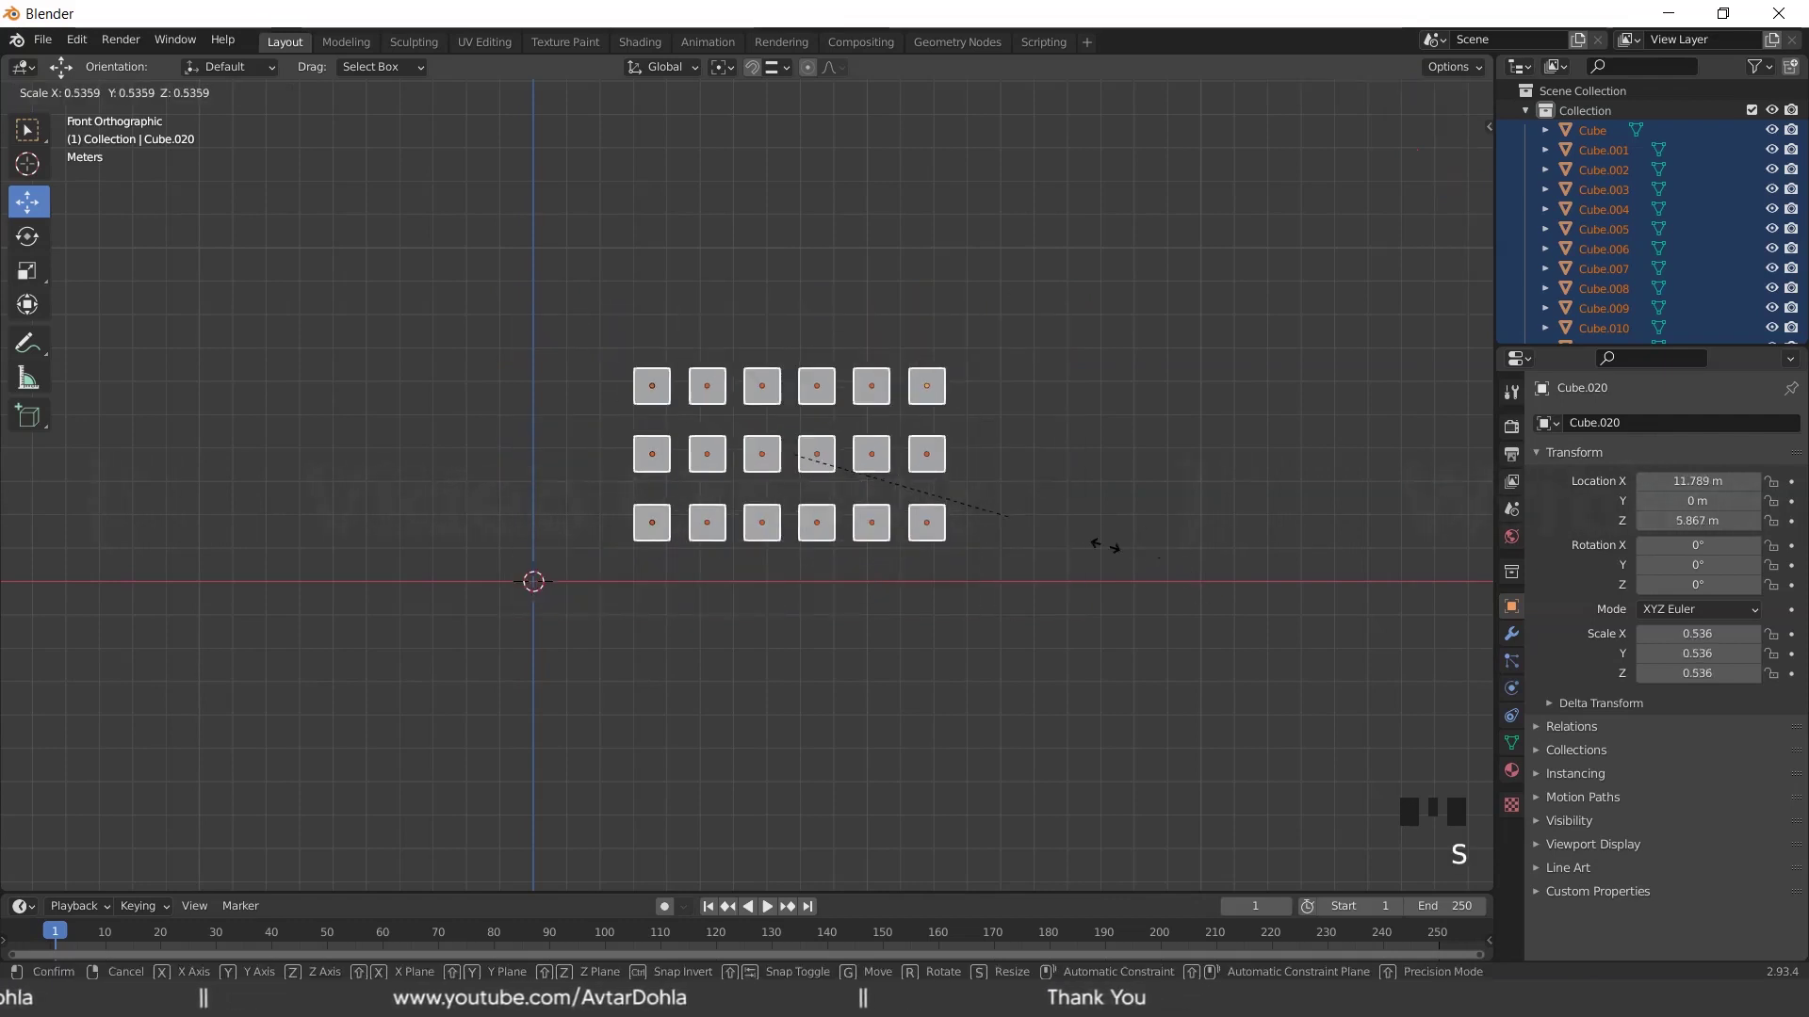
right_click(1009, 527)
key("r")
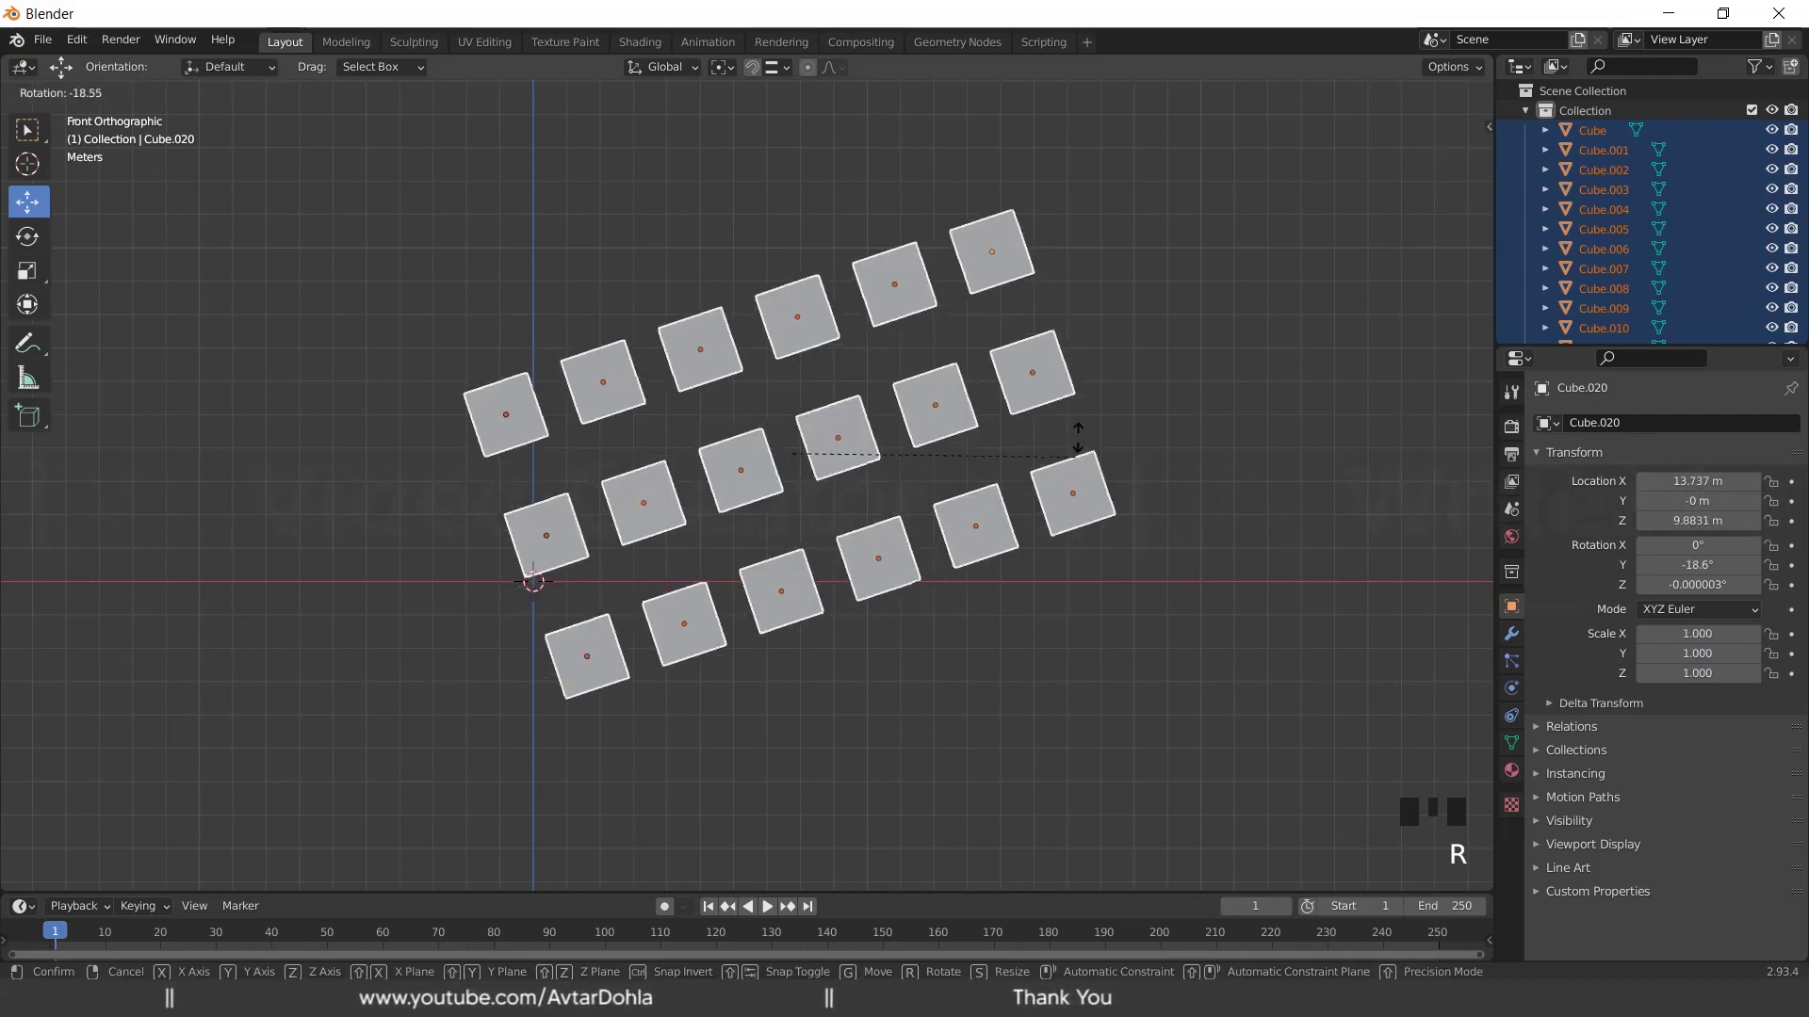
right_click(1102, 498)
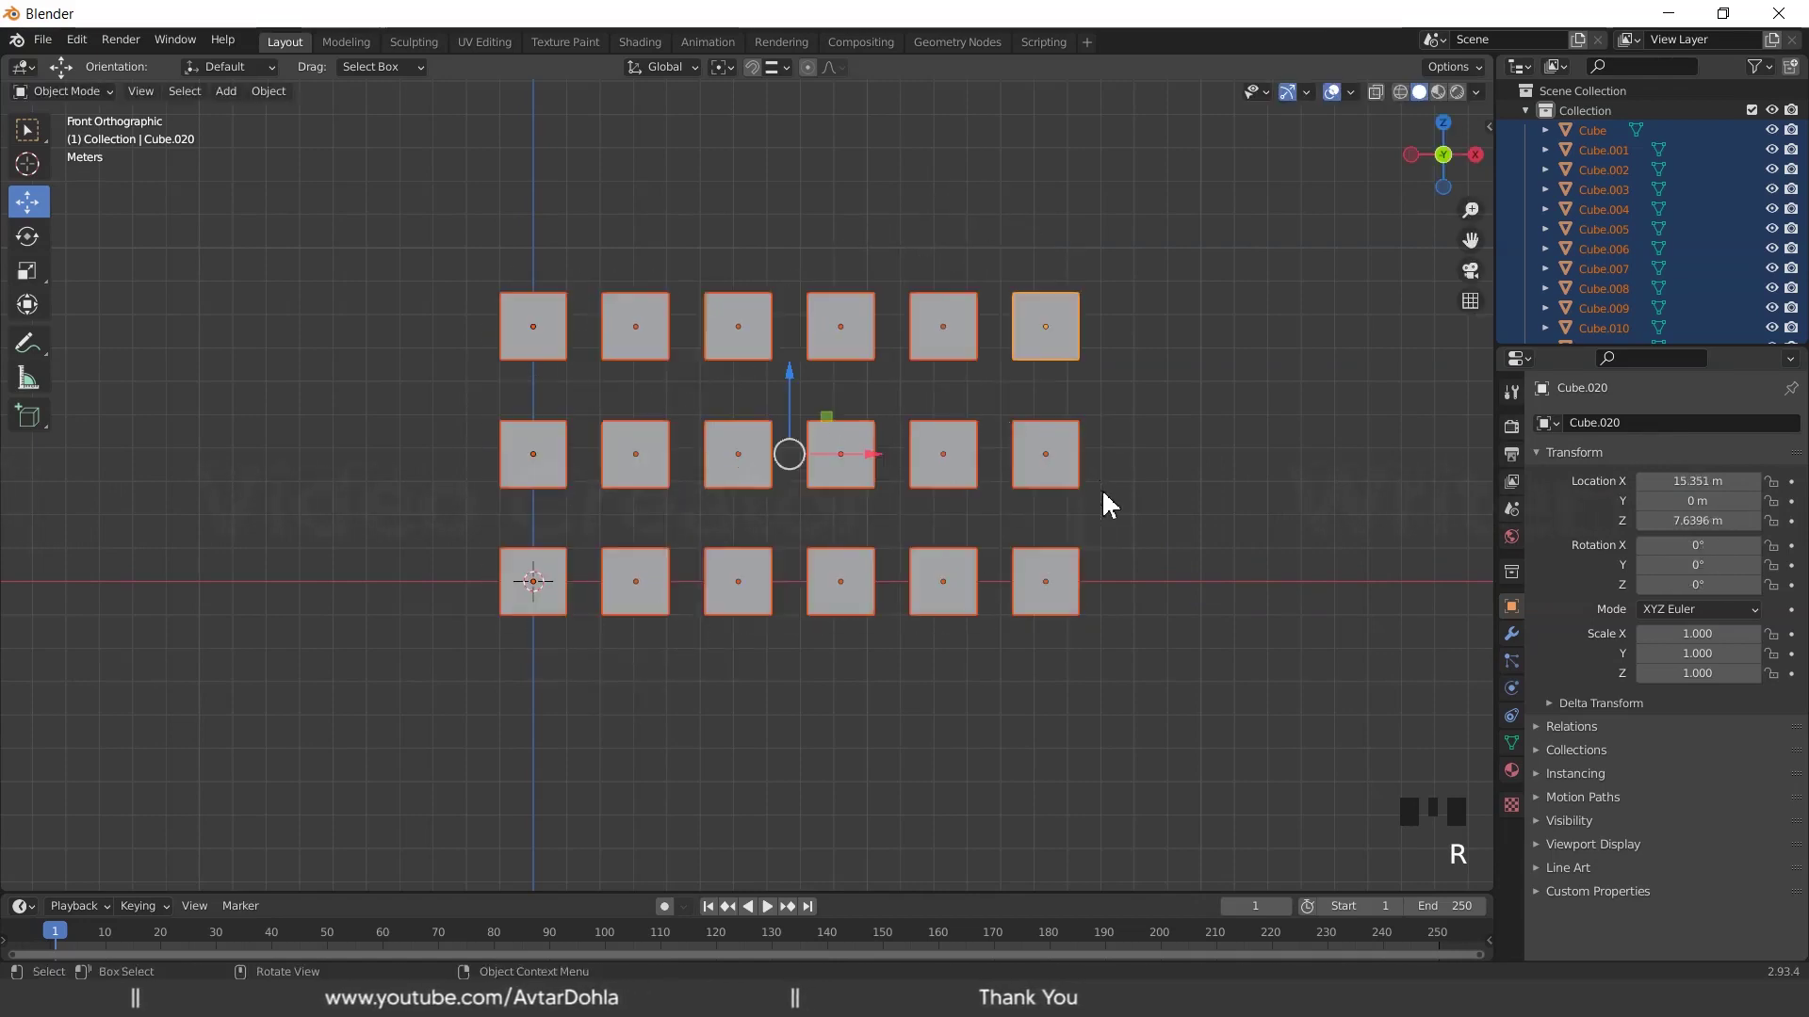
left_click(727, 64)
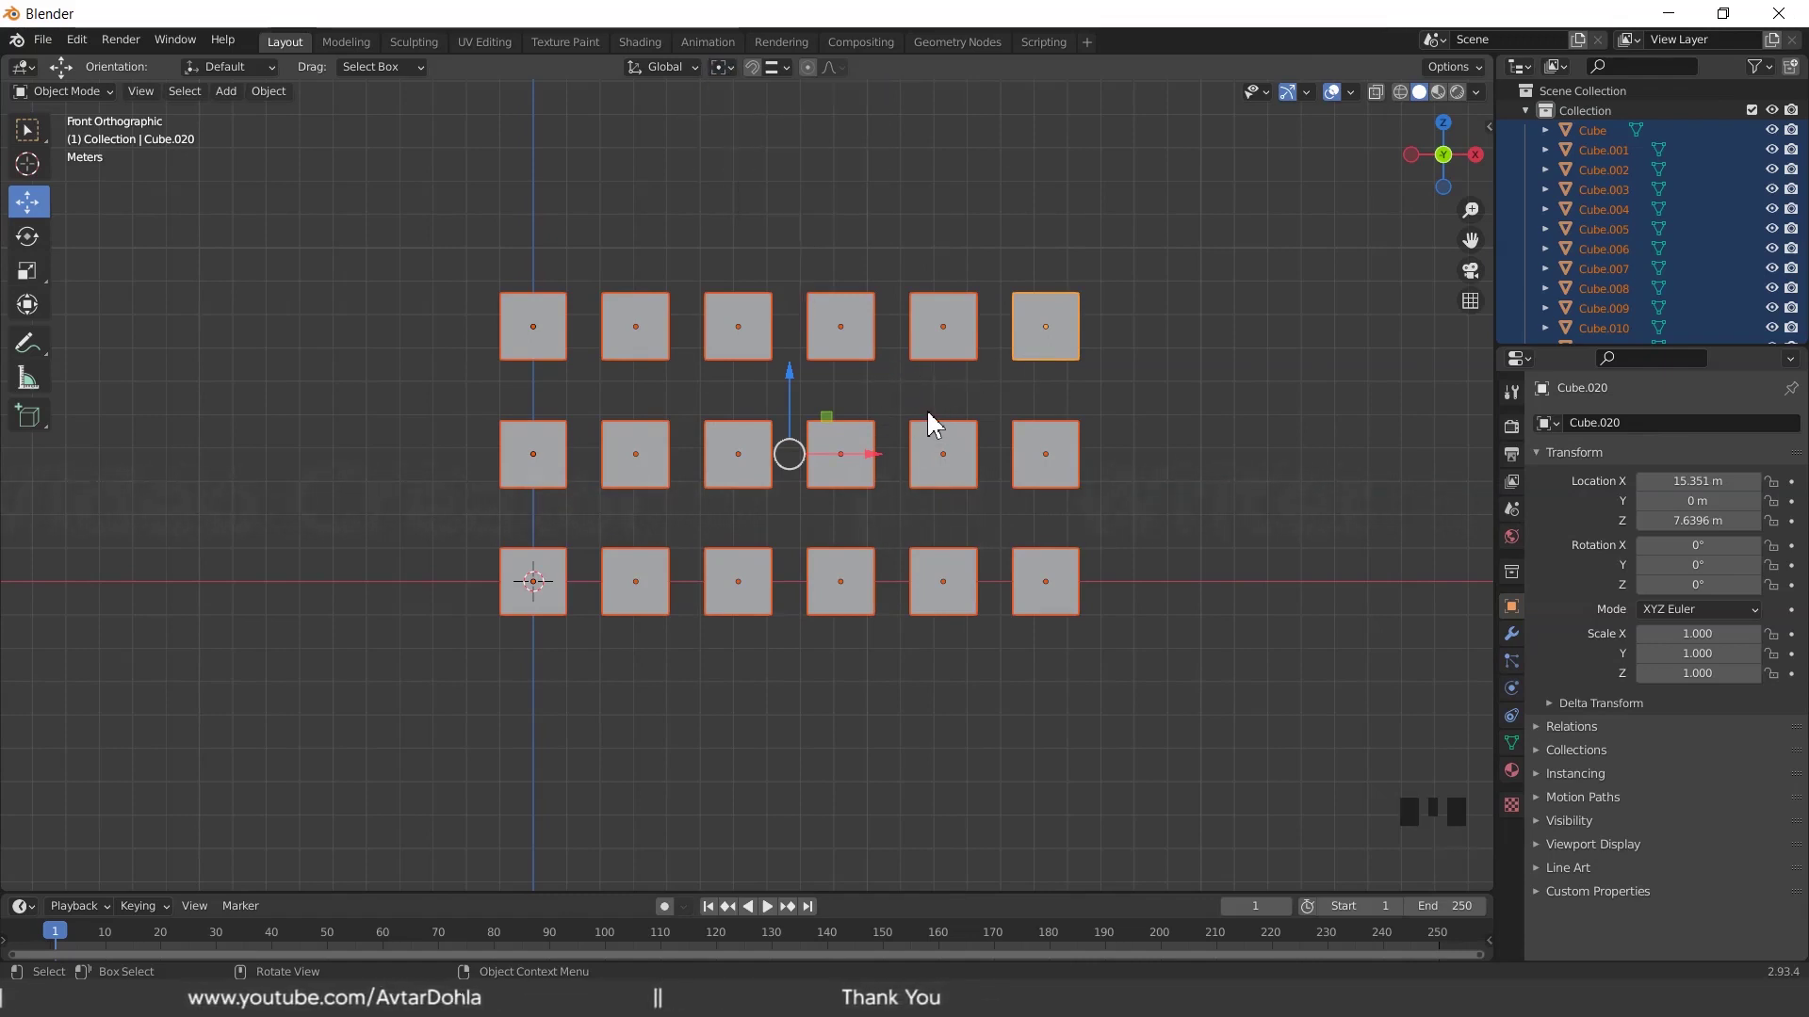
key("s")
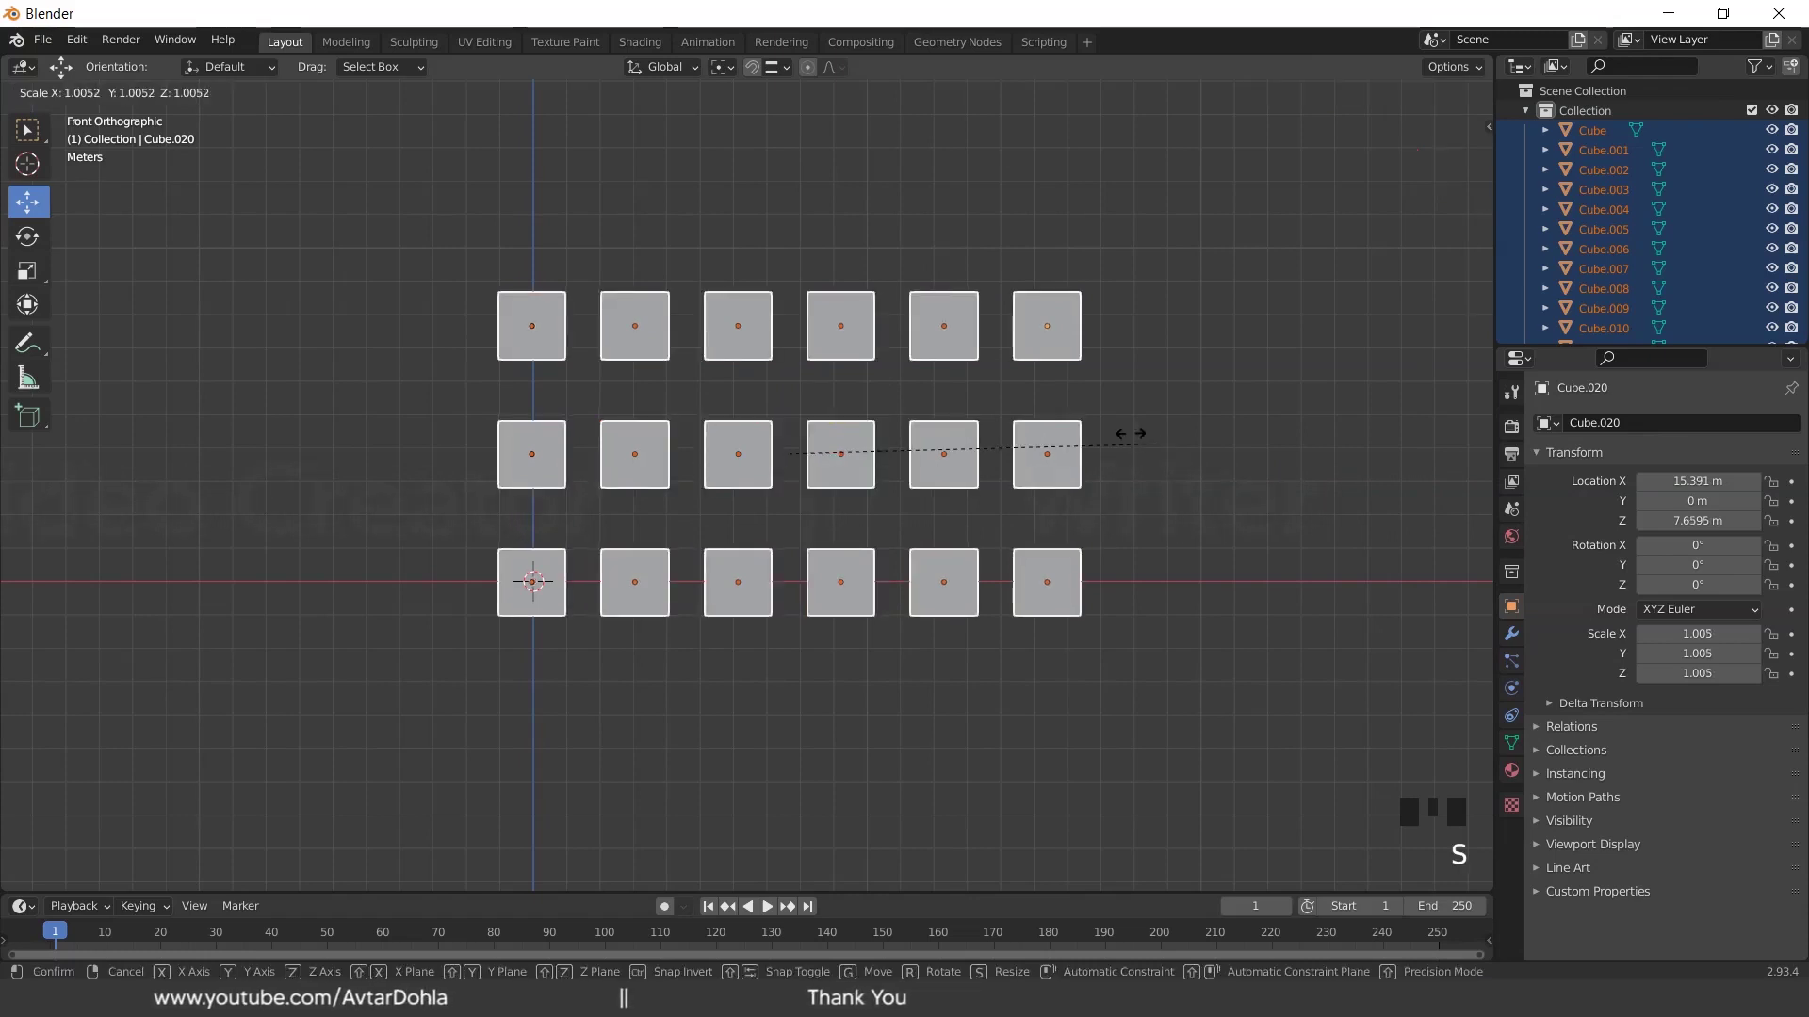
right_click(1041, 407)
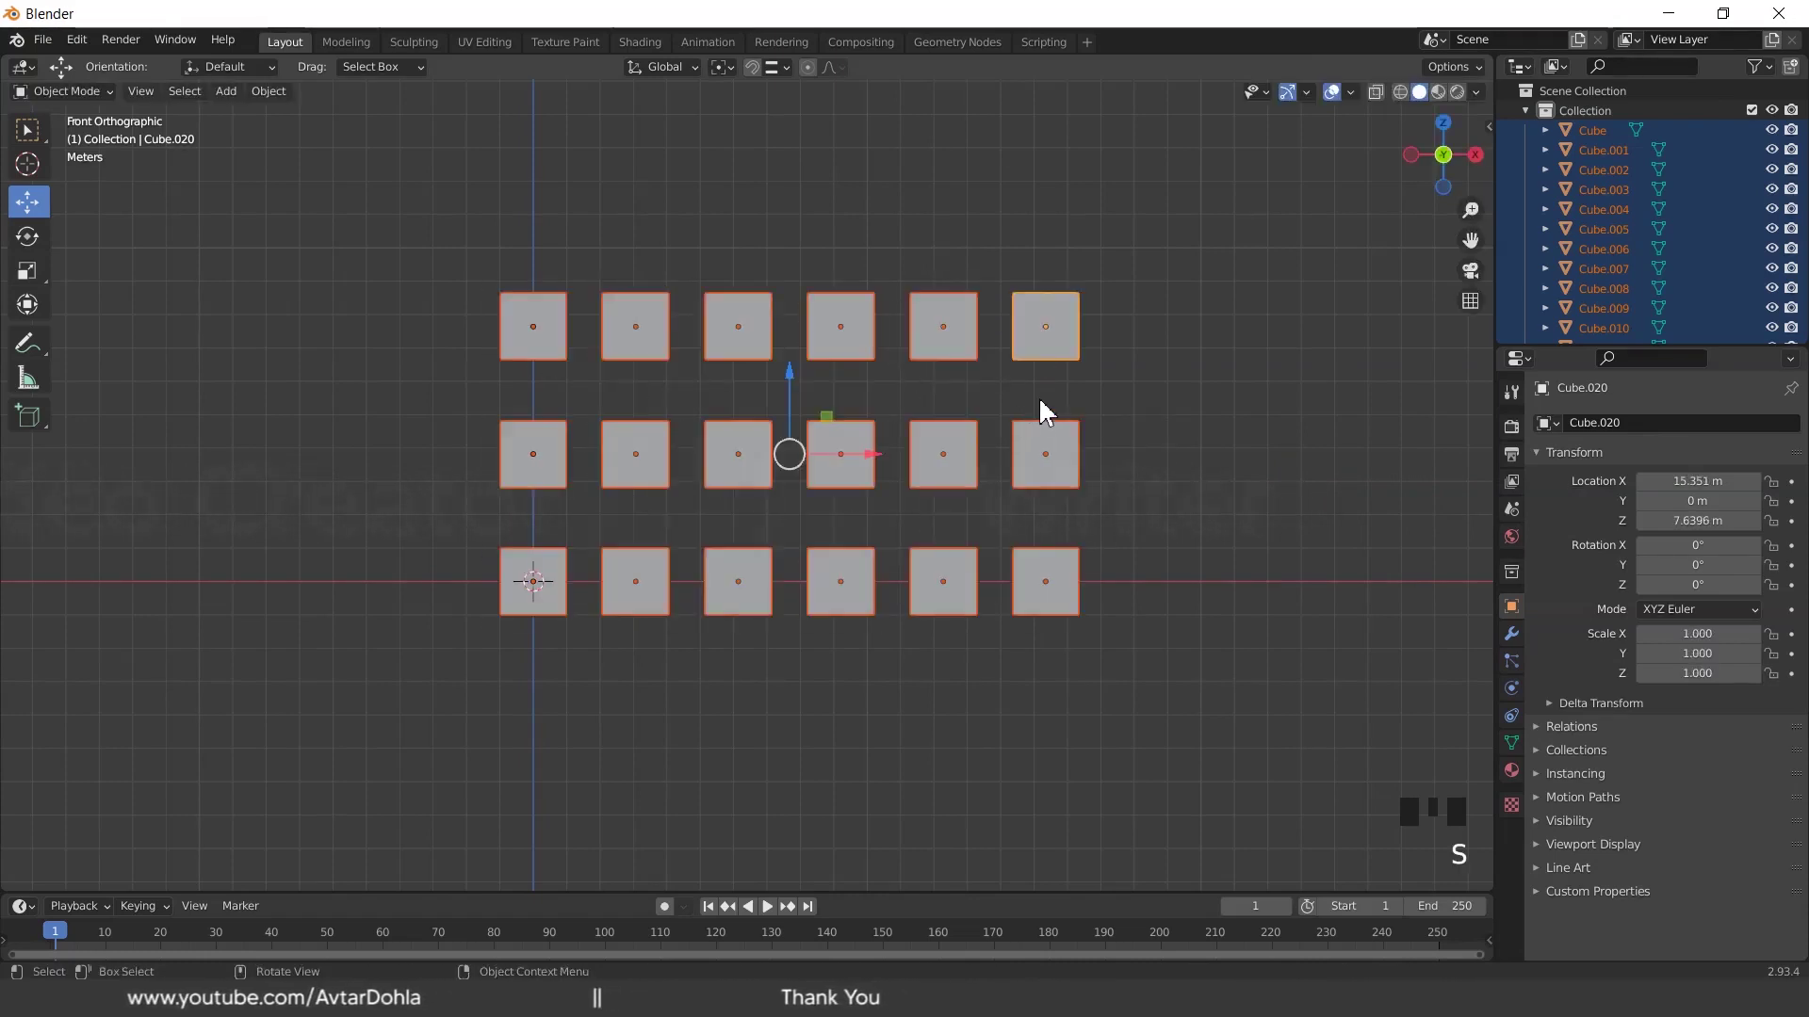
Set the transform pivot point to 3D Cursor and try scaling all the cubes up from the cursor at the world origin
left_click(761, 167)
left_click(732, 64)
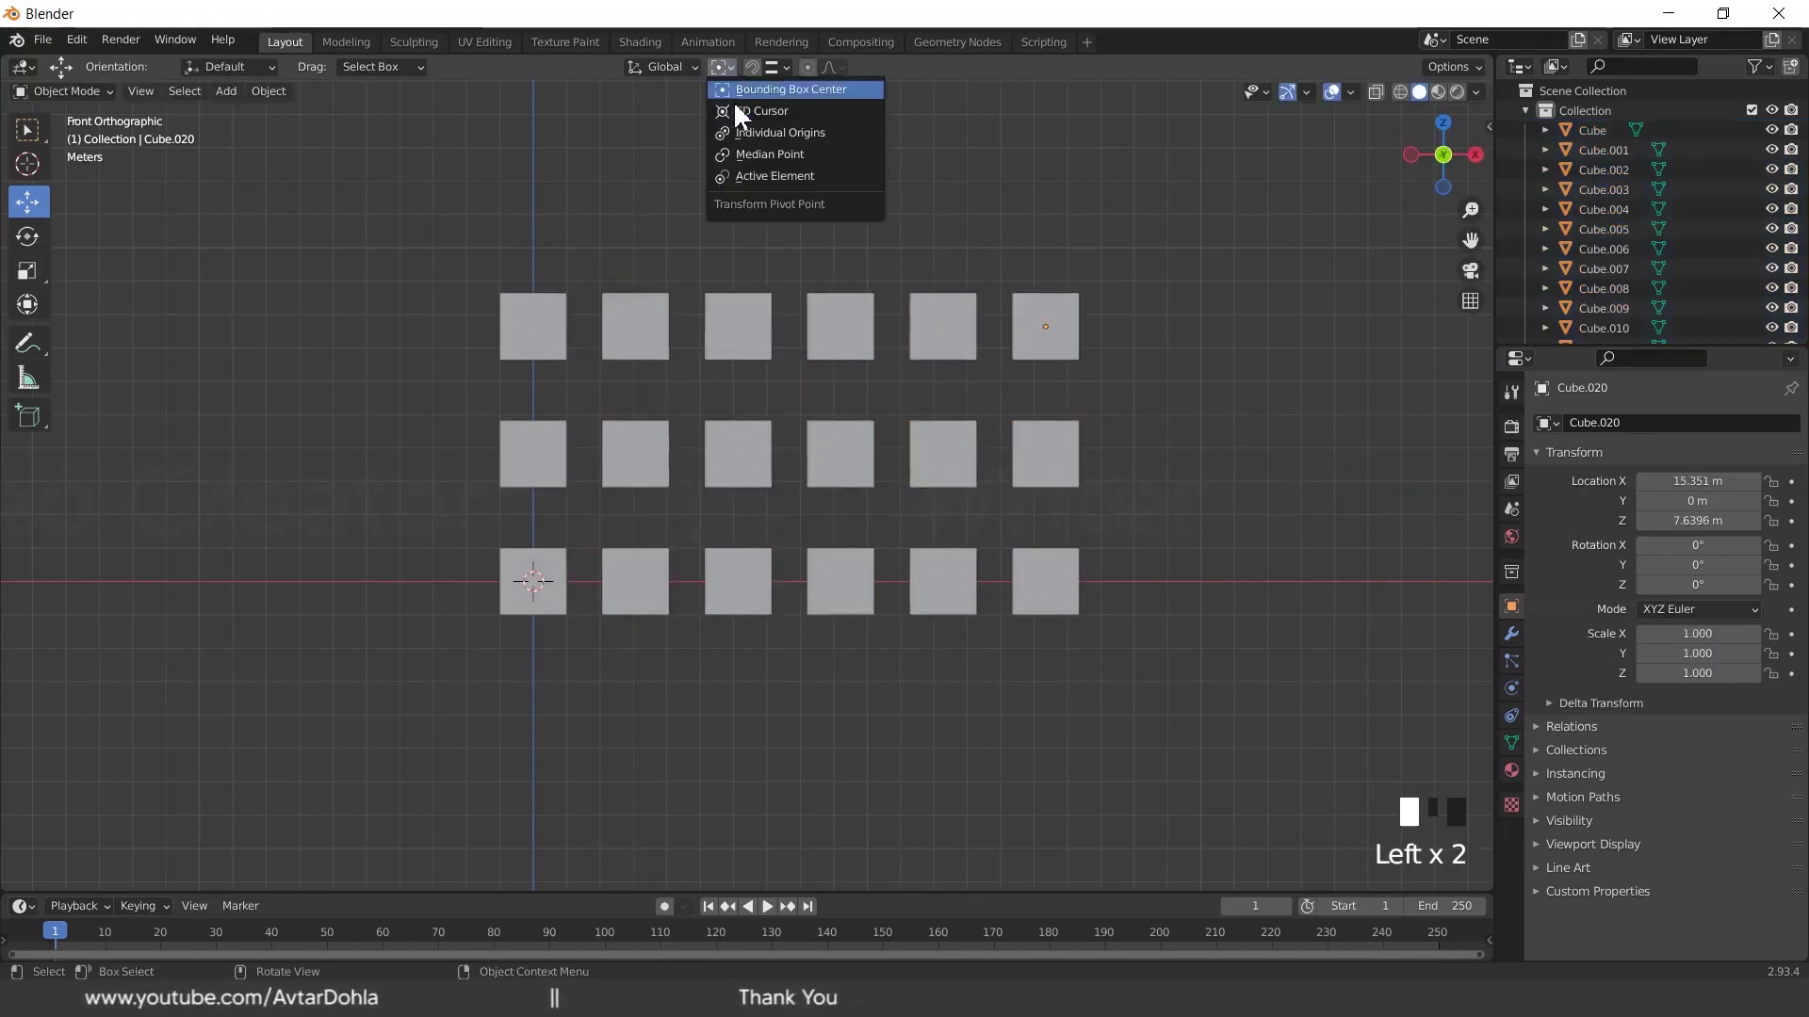
left_click(763, 111)
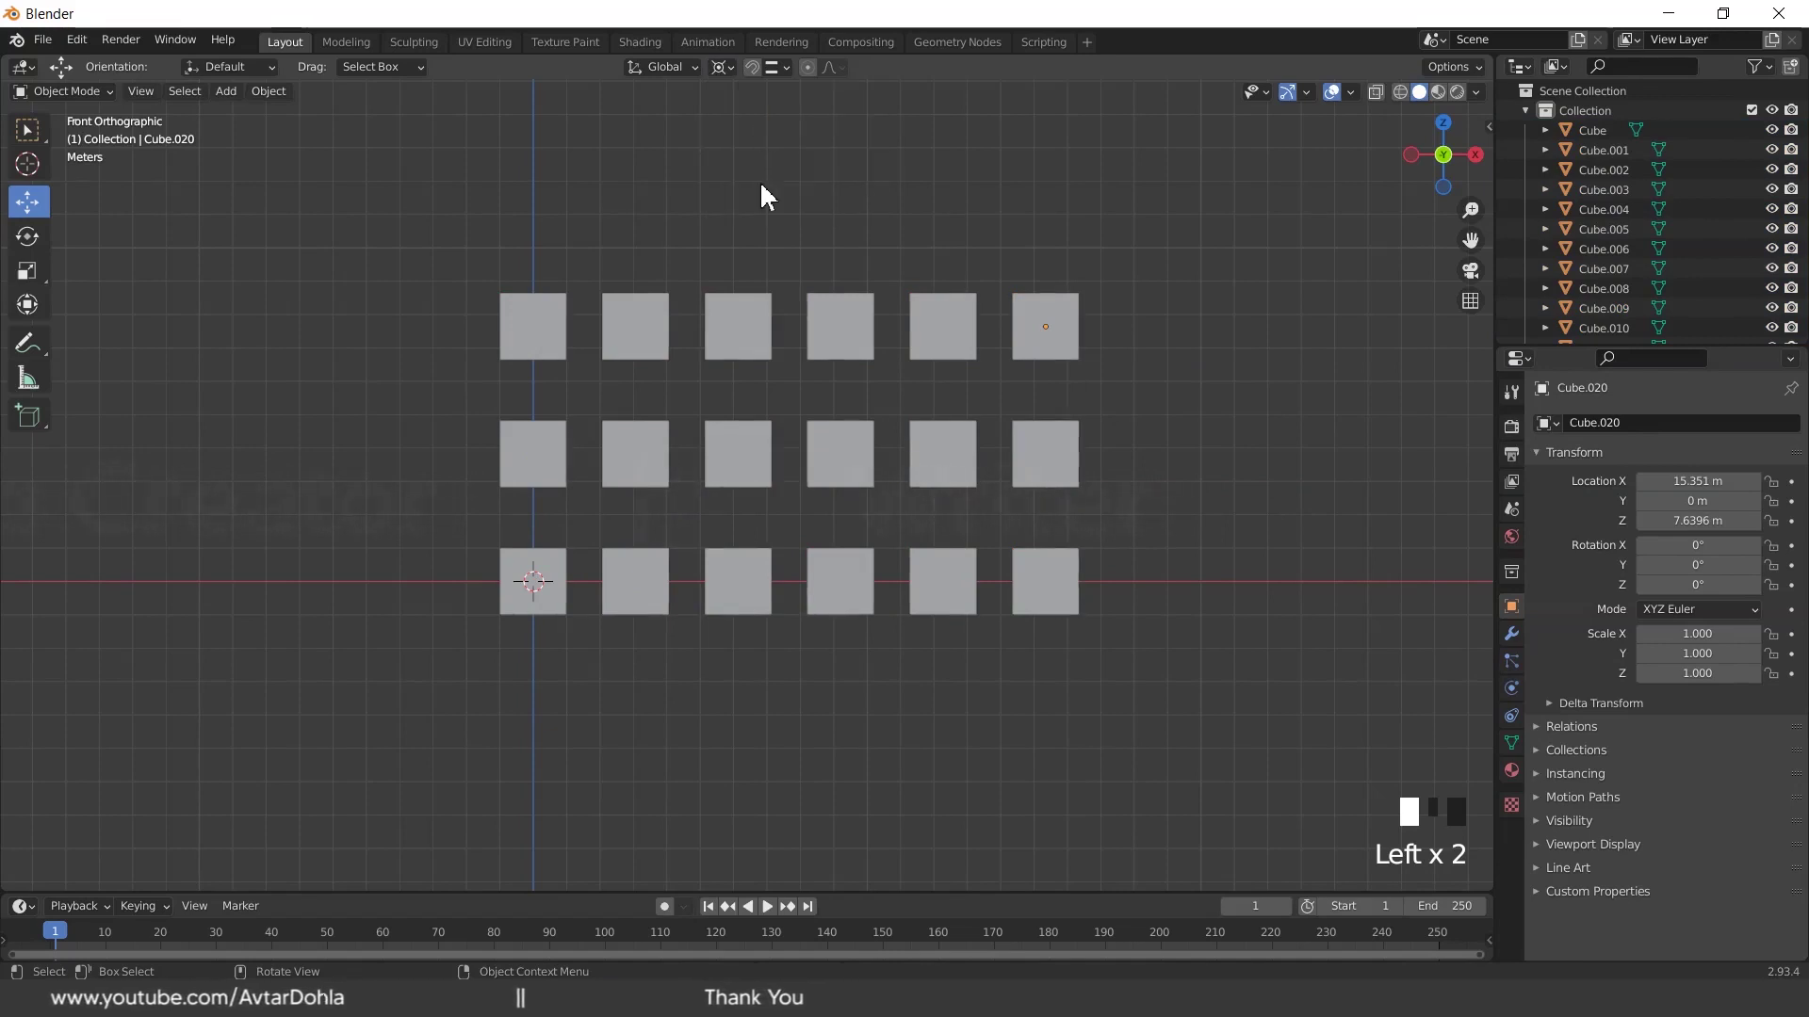
key("a")
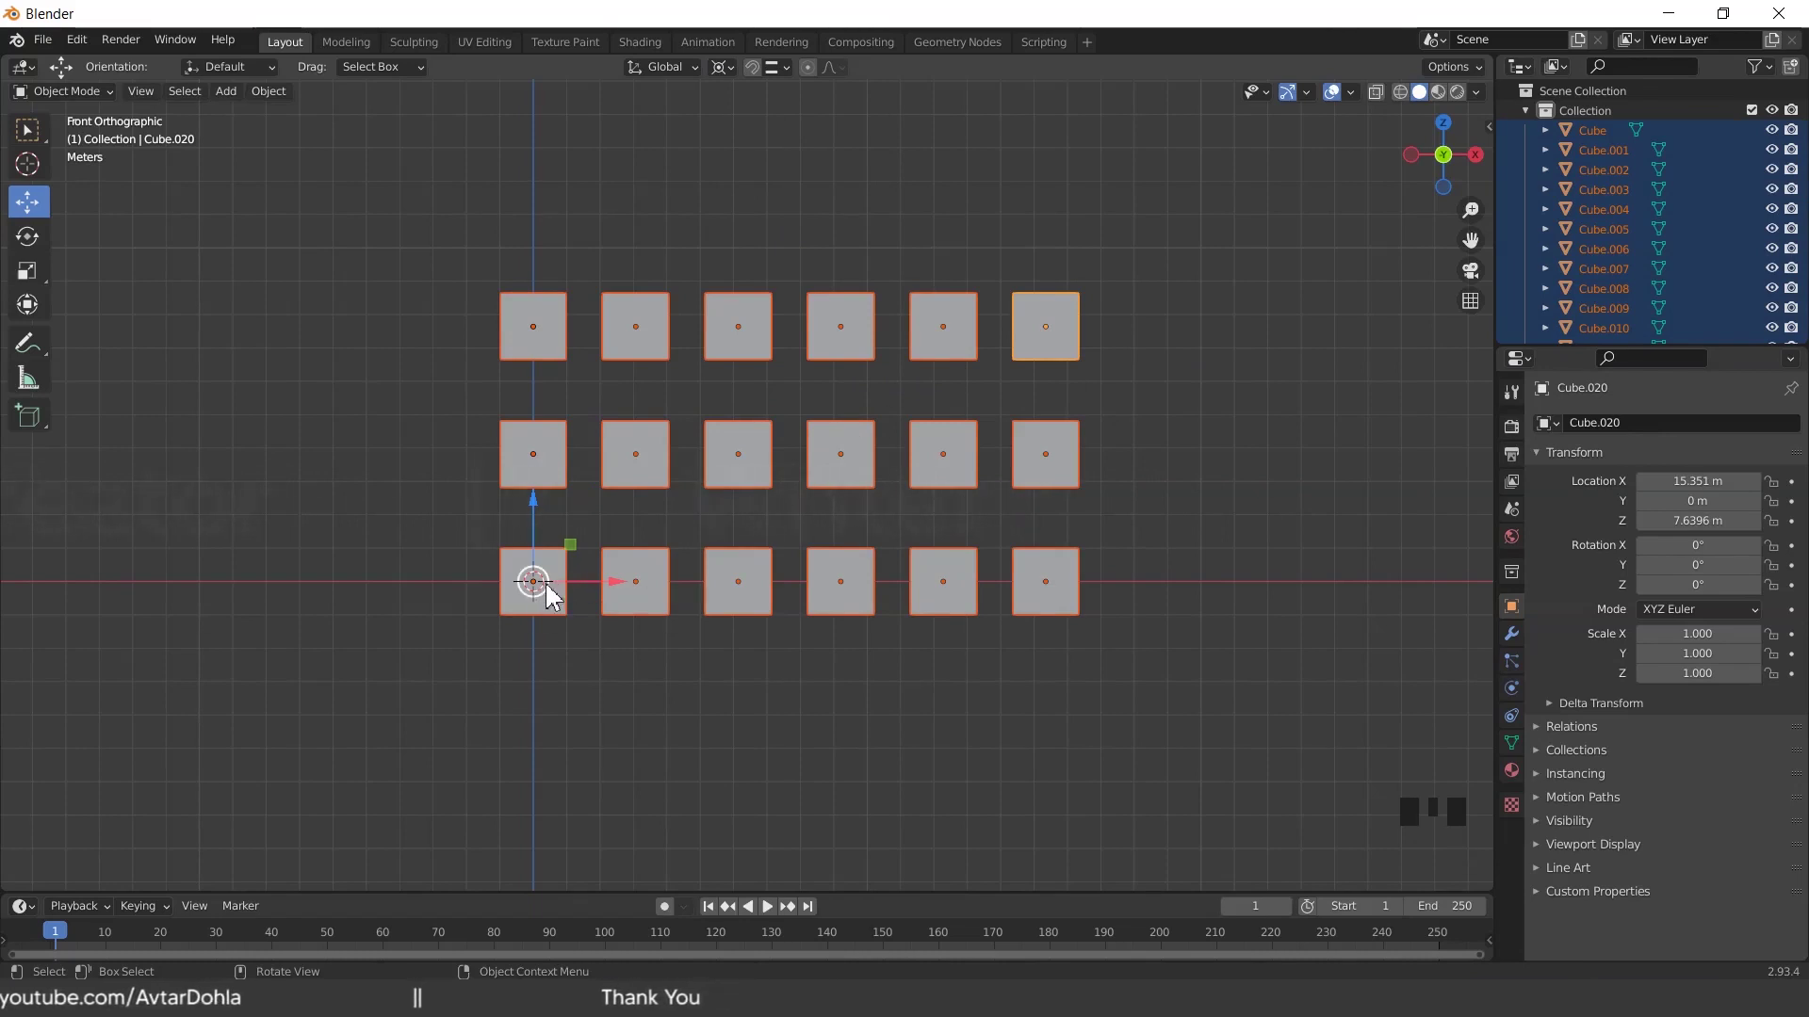
key("s")
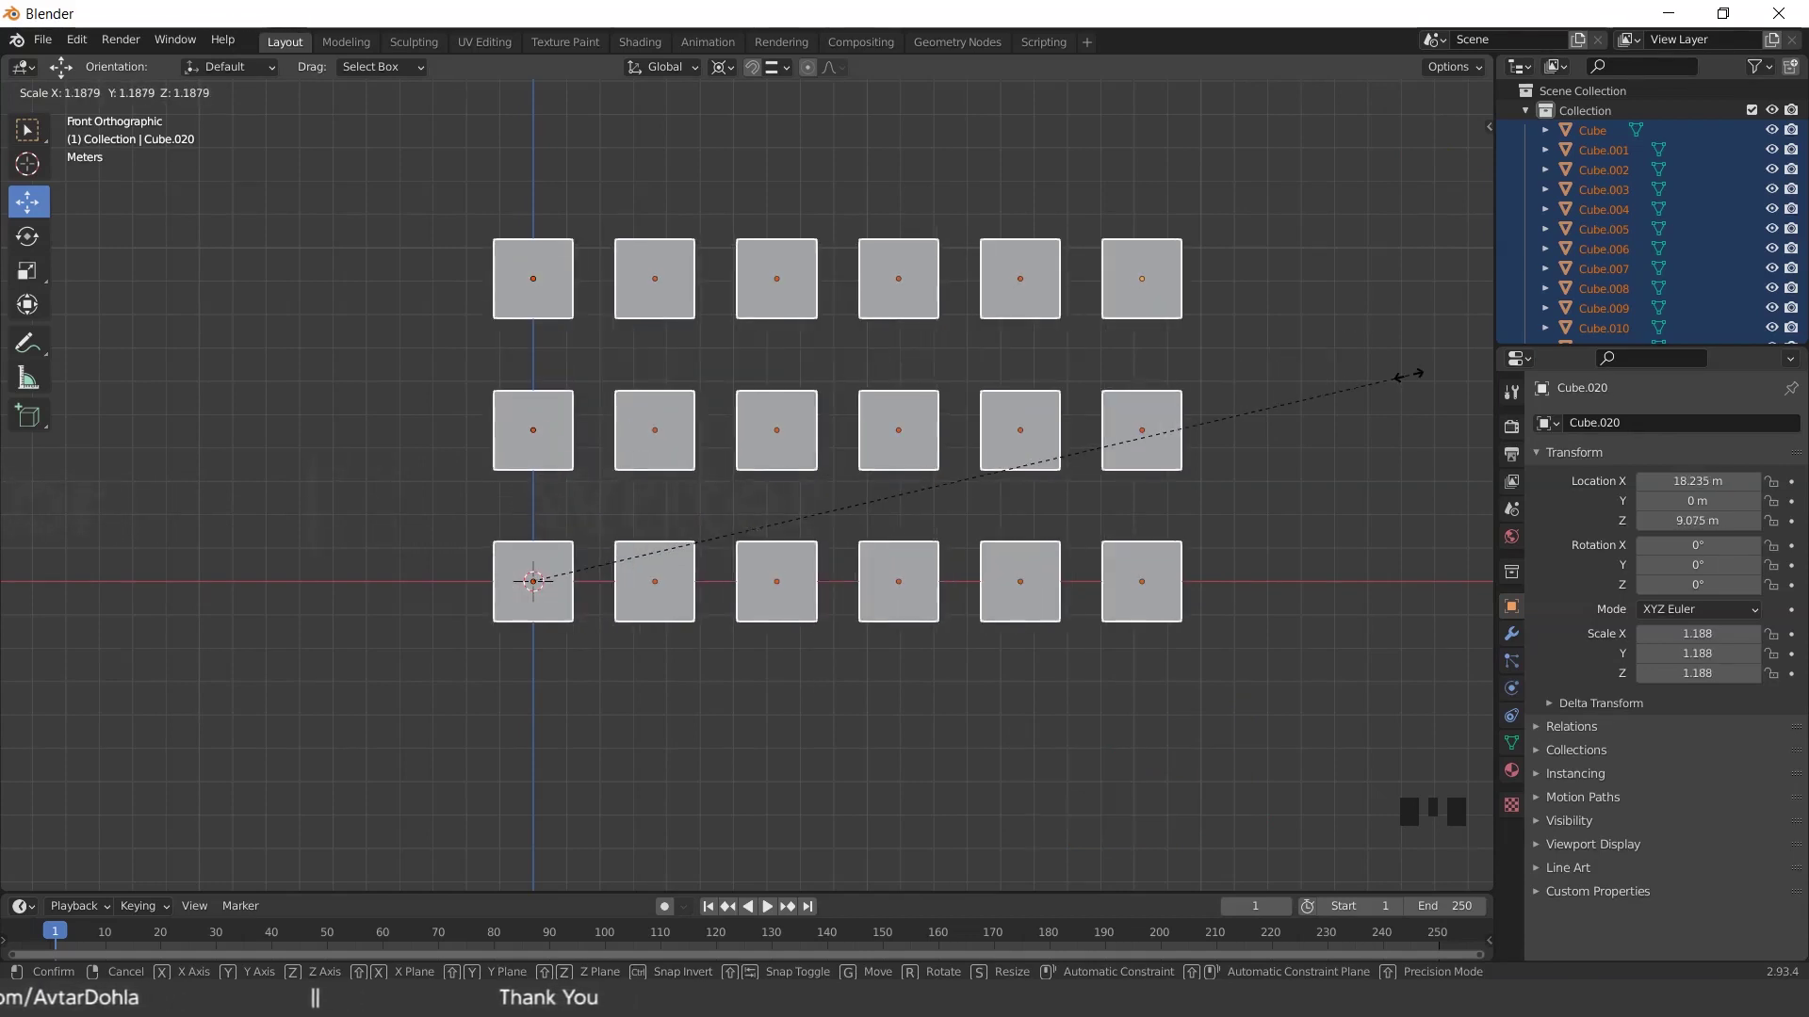
key("Escape")
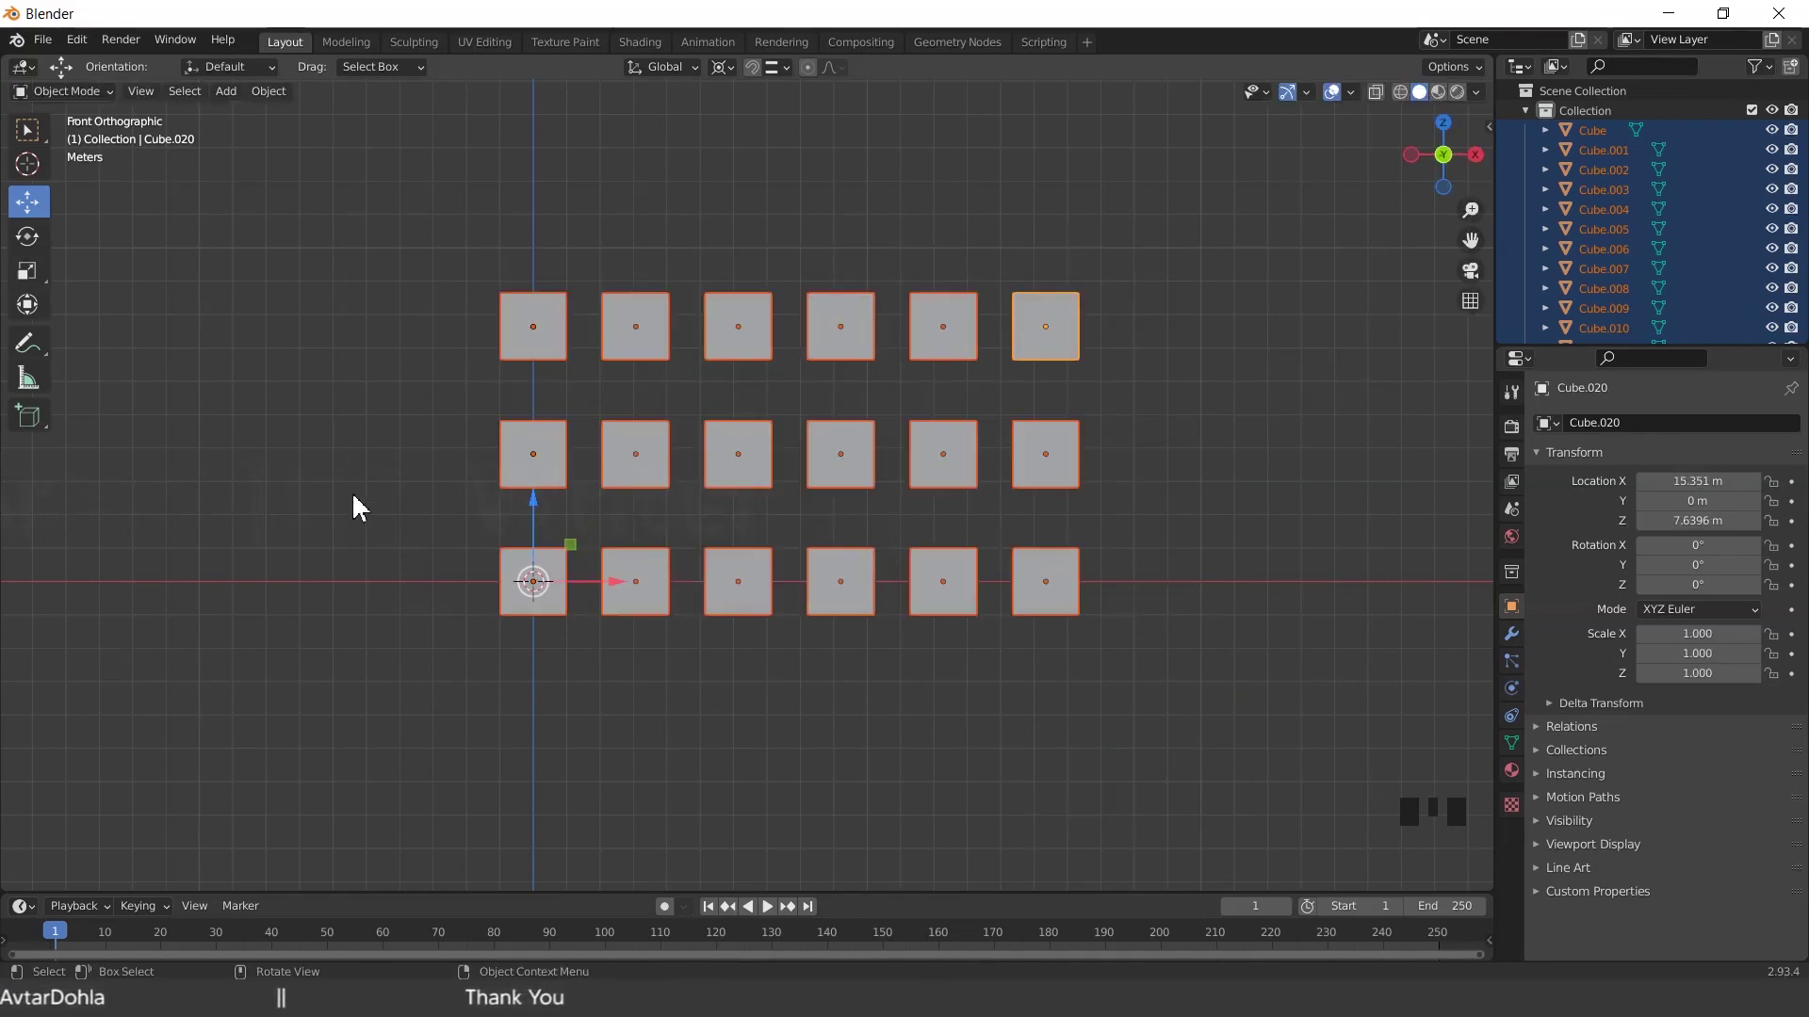
Place the 3D cursor in the empty space left of the middle row and try scaling and rotating the cubes around it
right_click(327, 450, "shift")
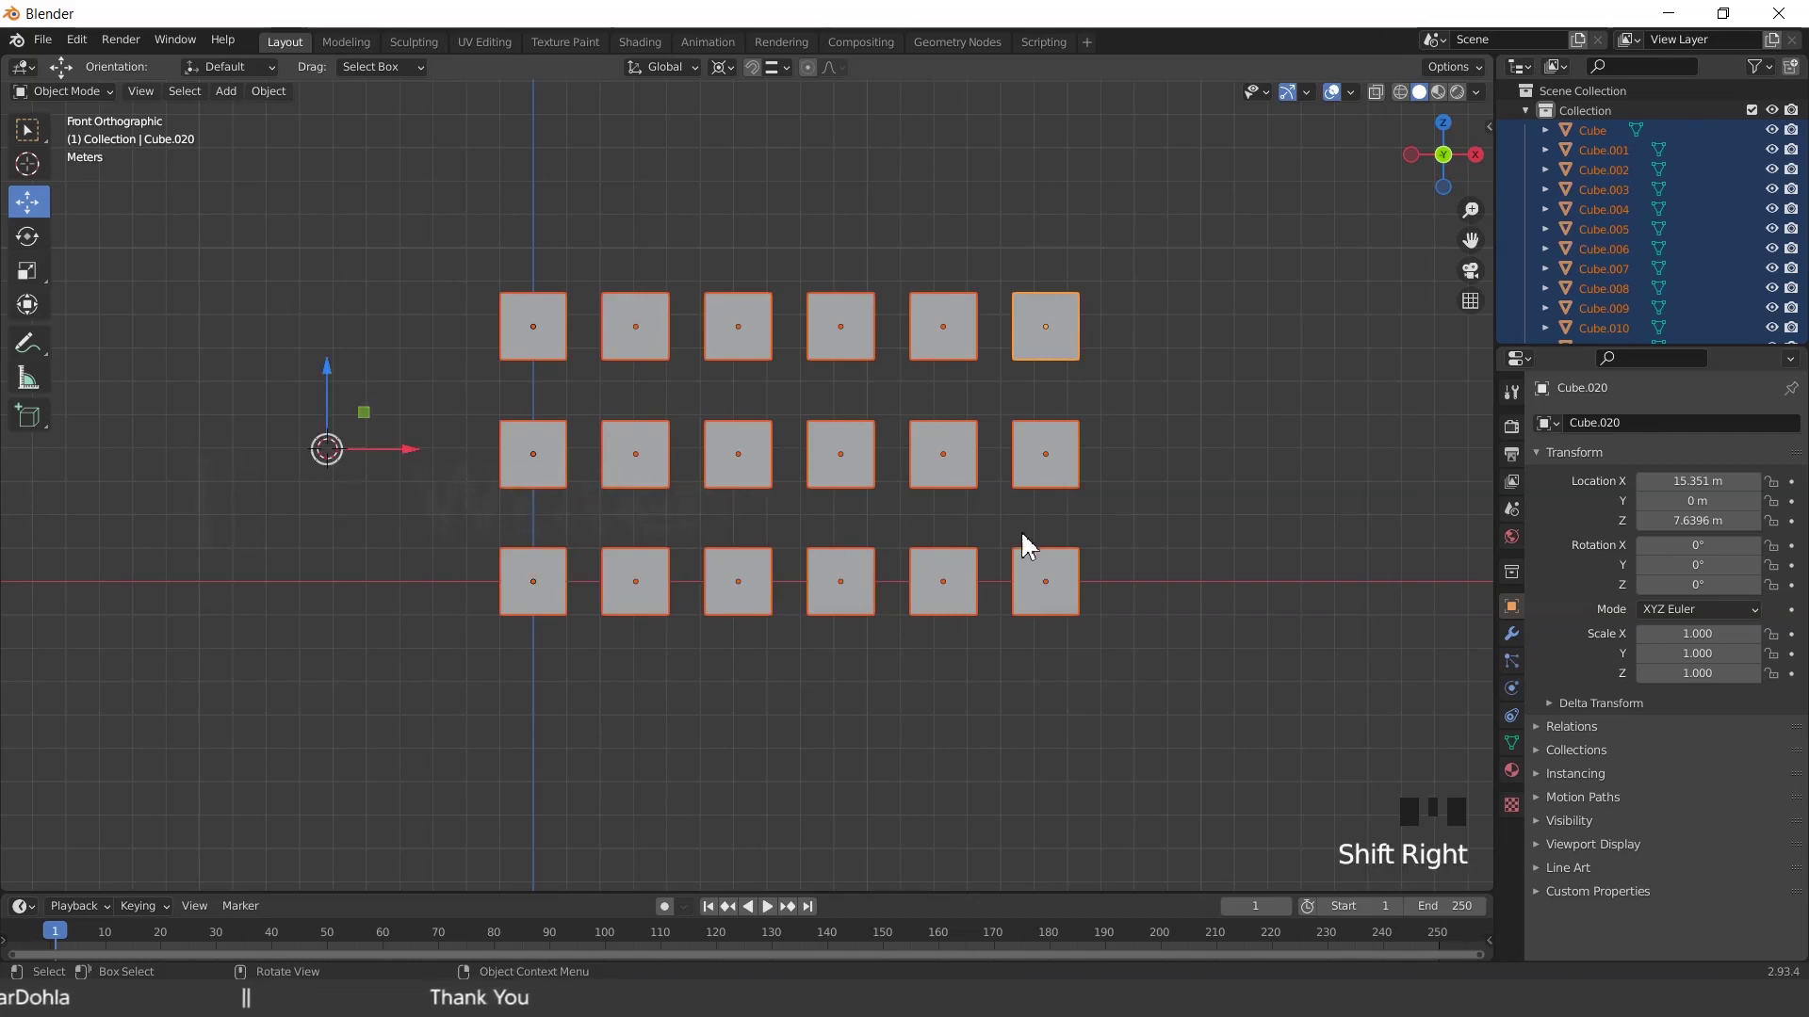
key("s")
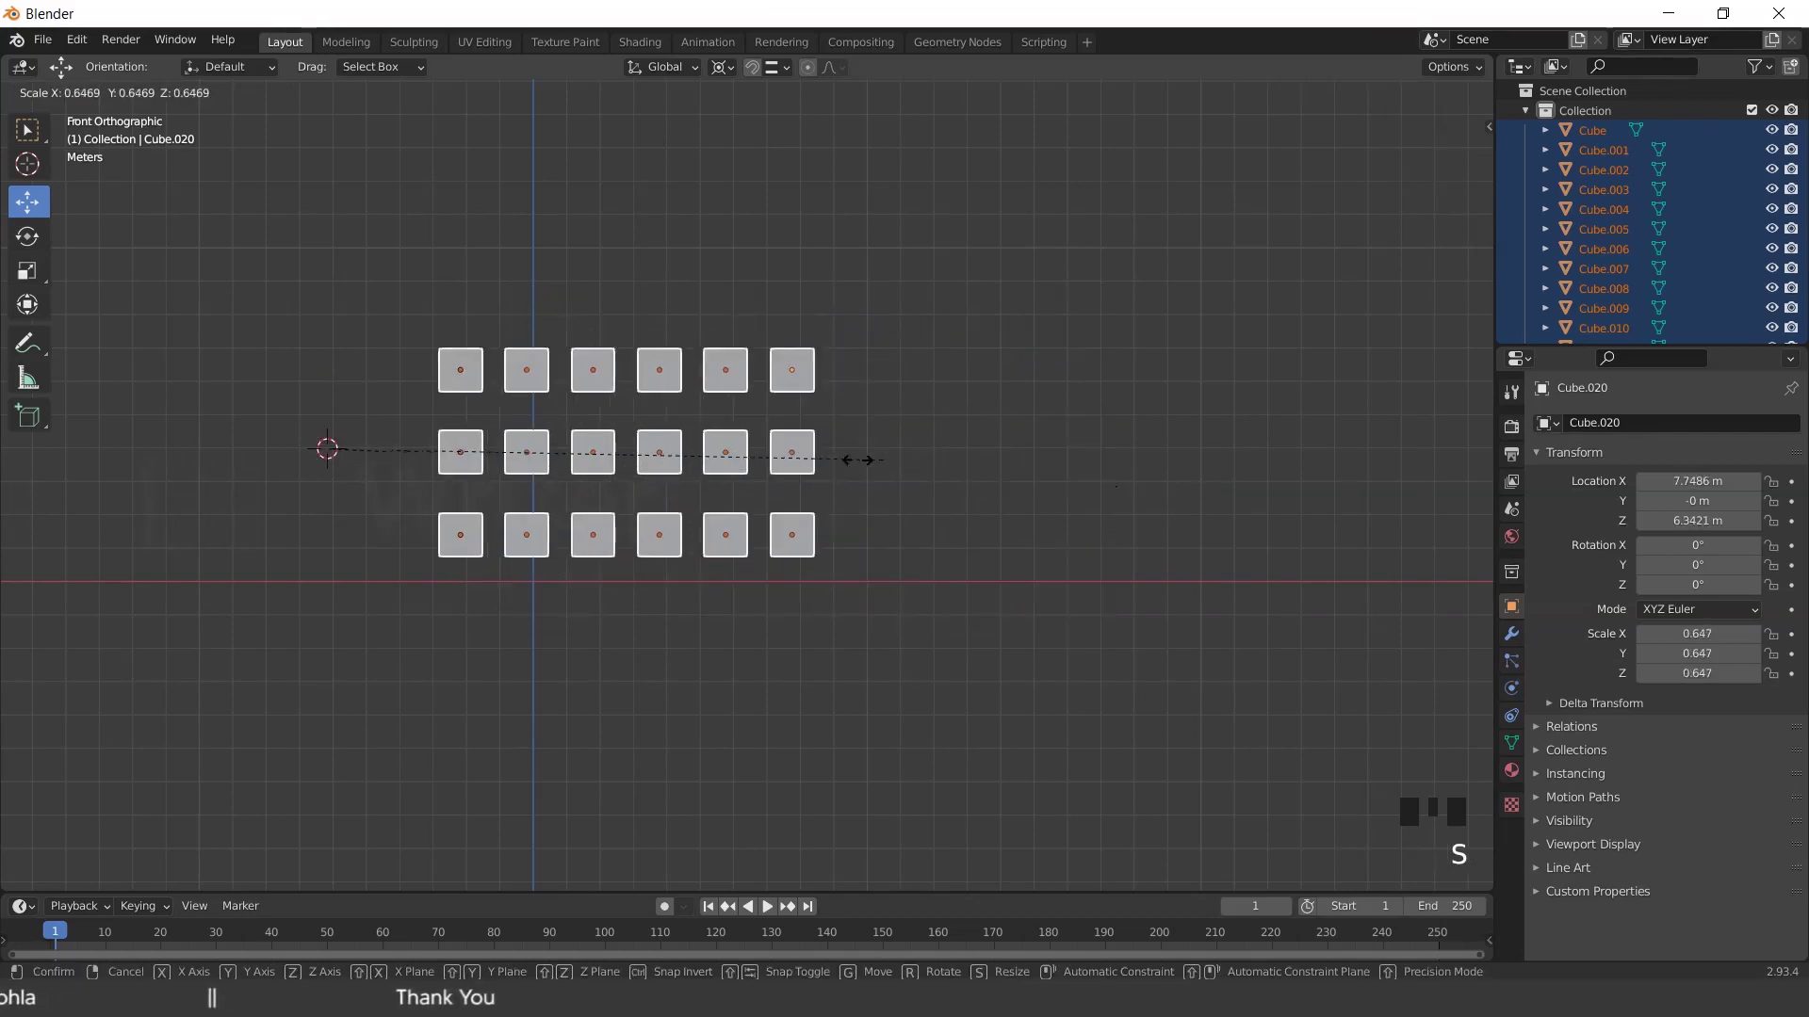
right_click(1266, 508)
key("r")
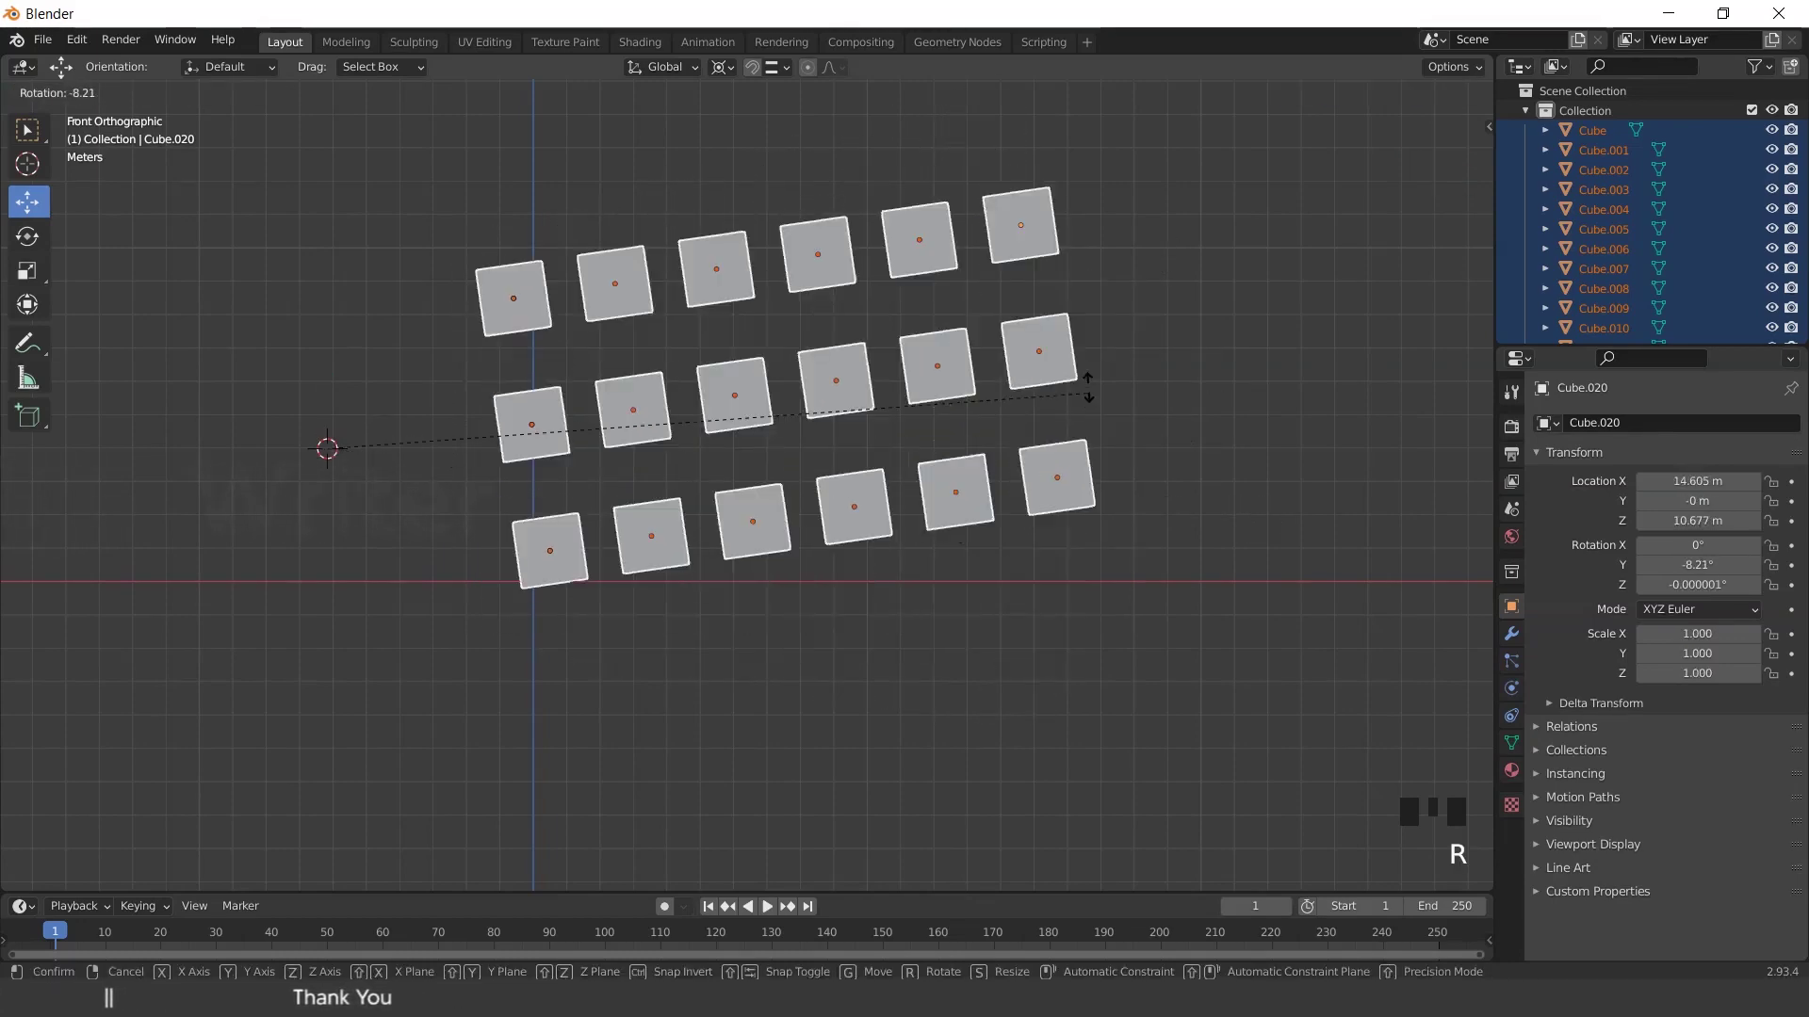
right_click(1037, 396)
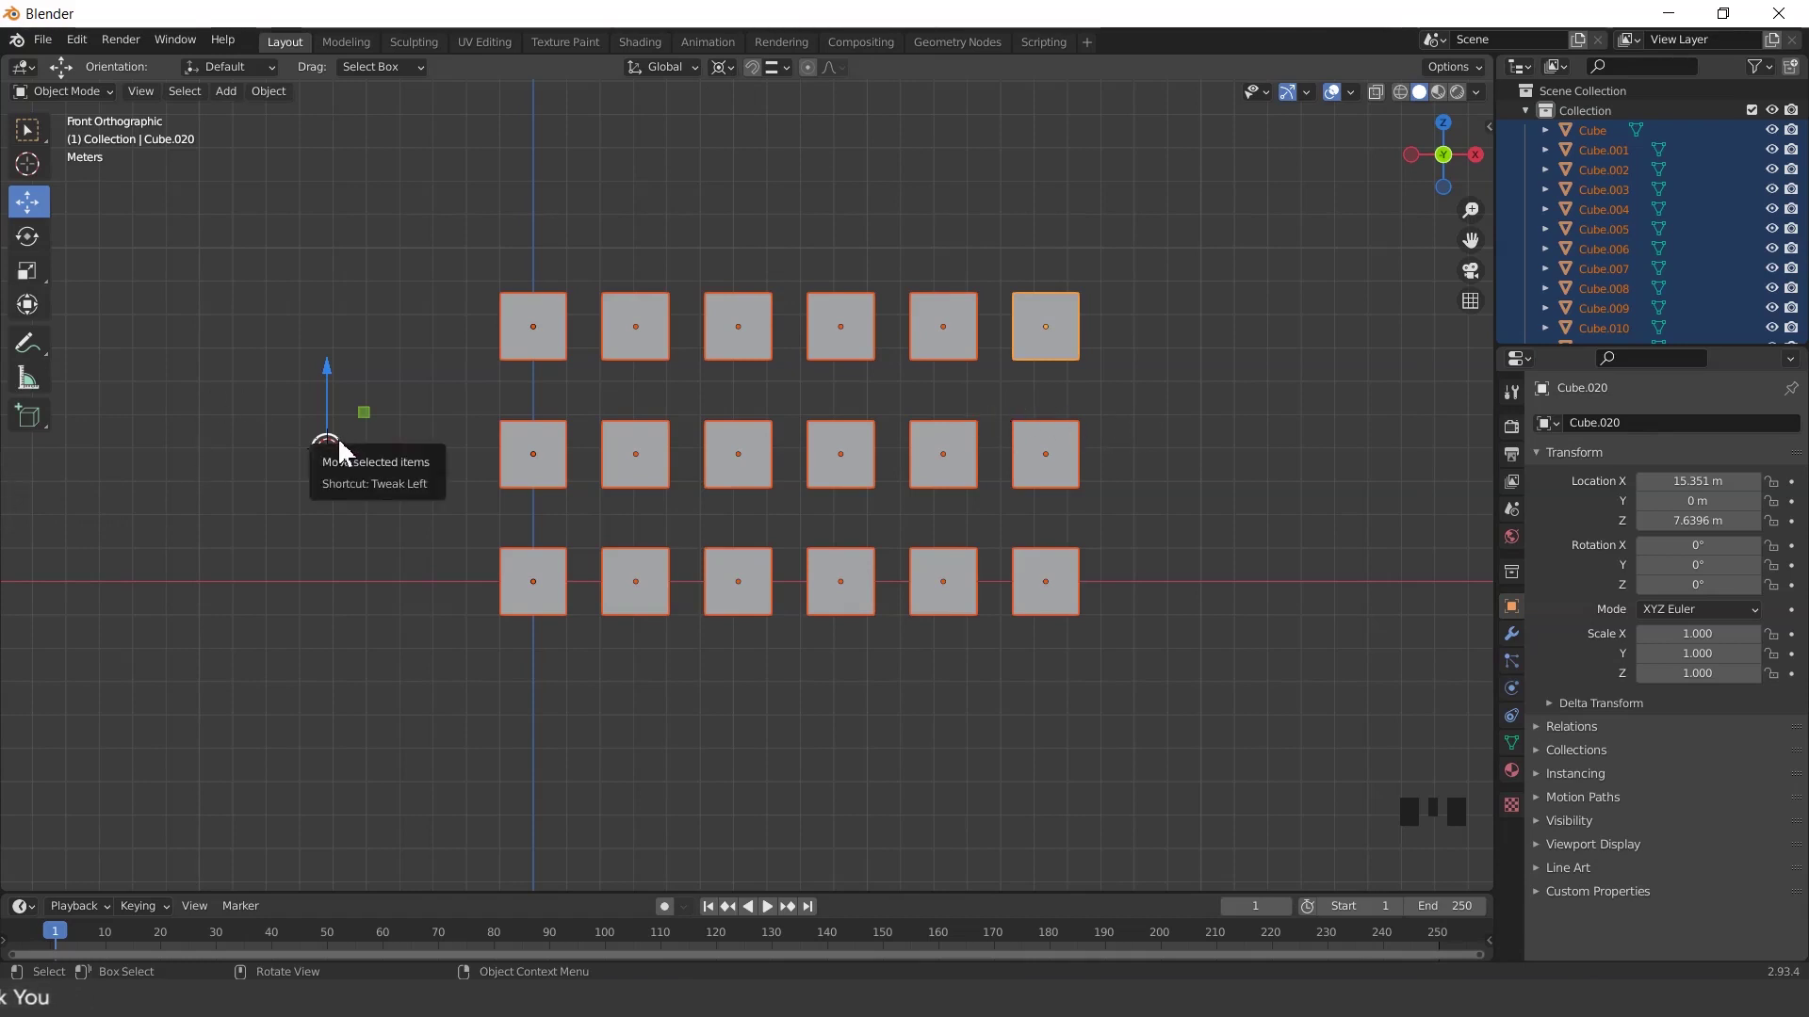
Reselect all cubes with the top row's second cube active, set the pivot point to Individual Origins and try scaling them
left_click(1121, 364)
left_click(633, 341)
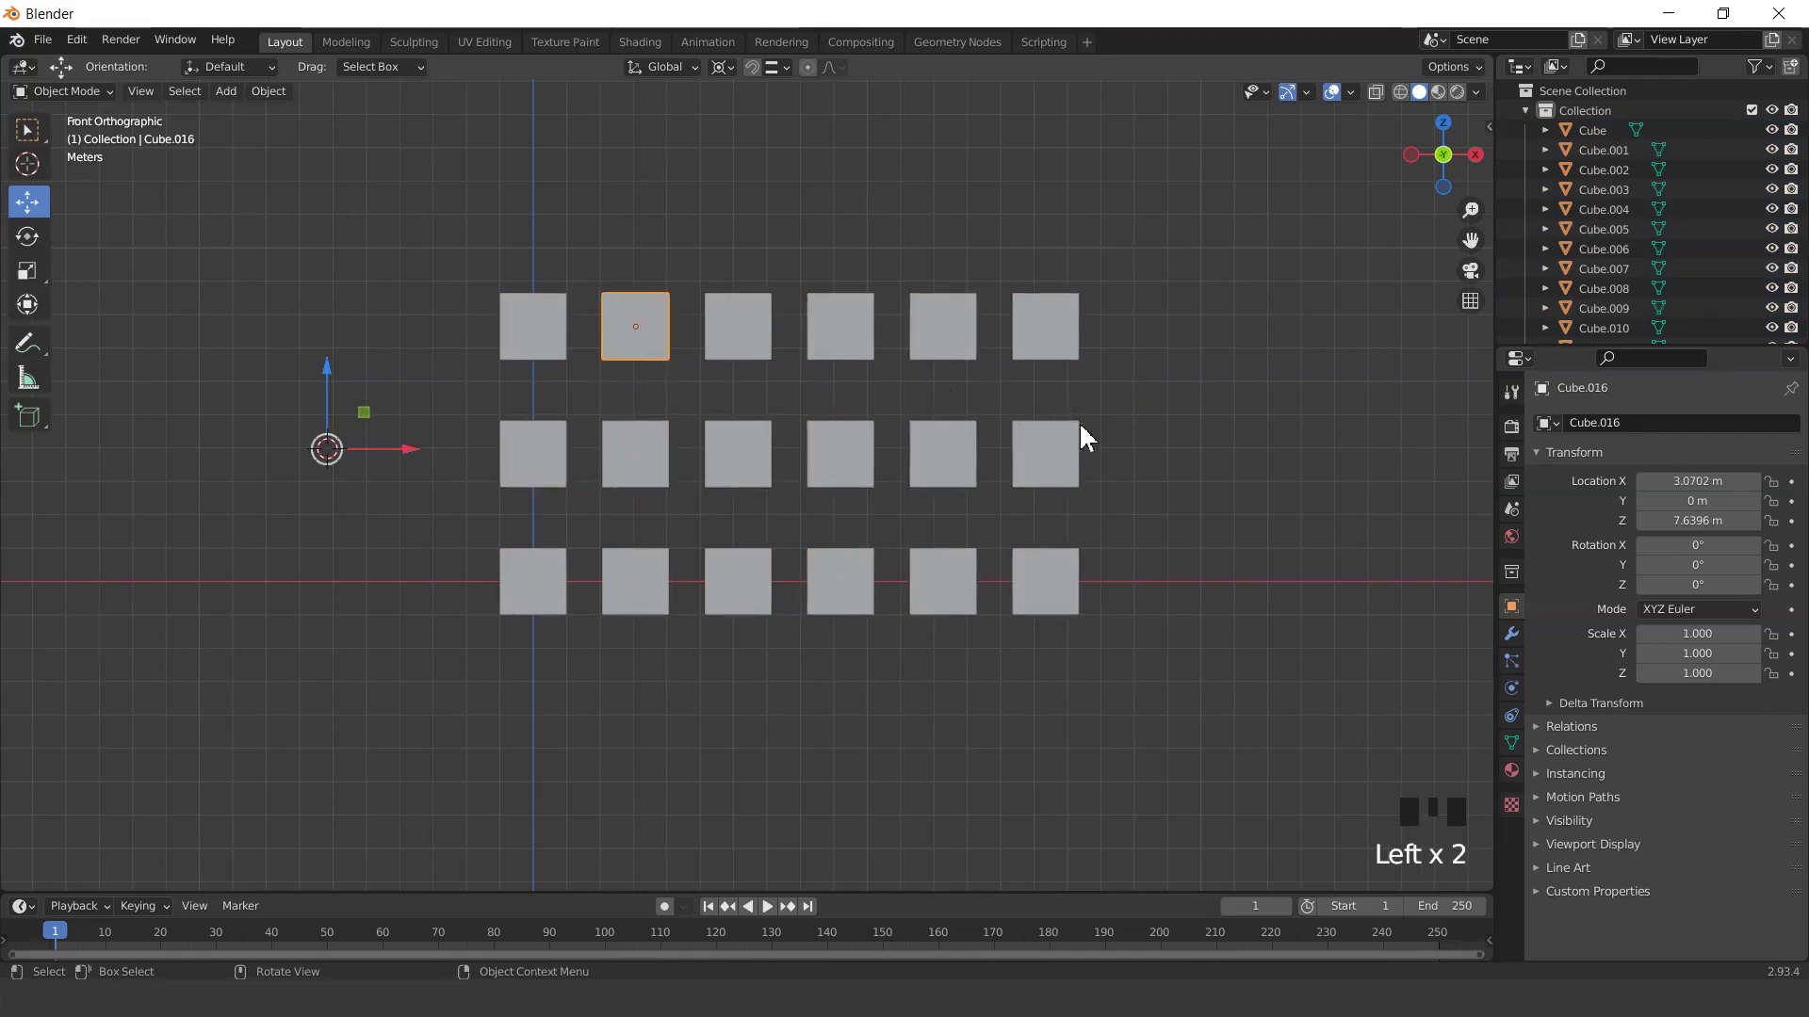
key("a")
left_click(728, 69)
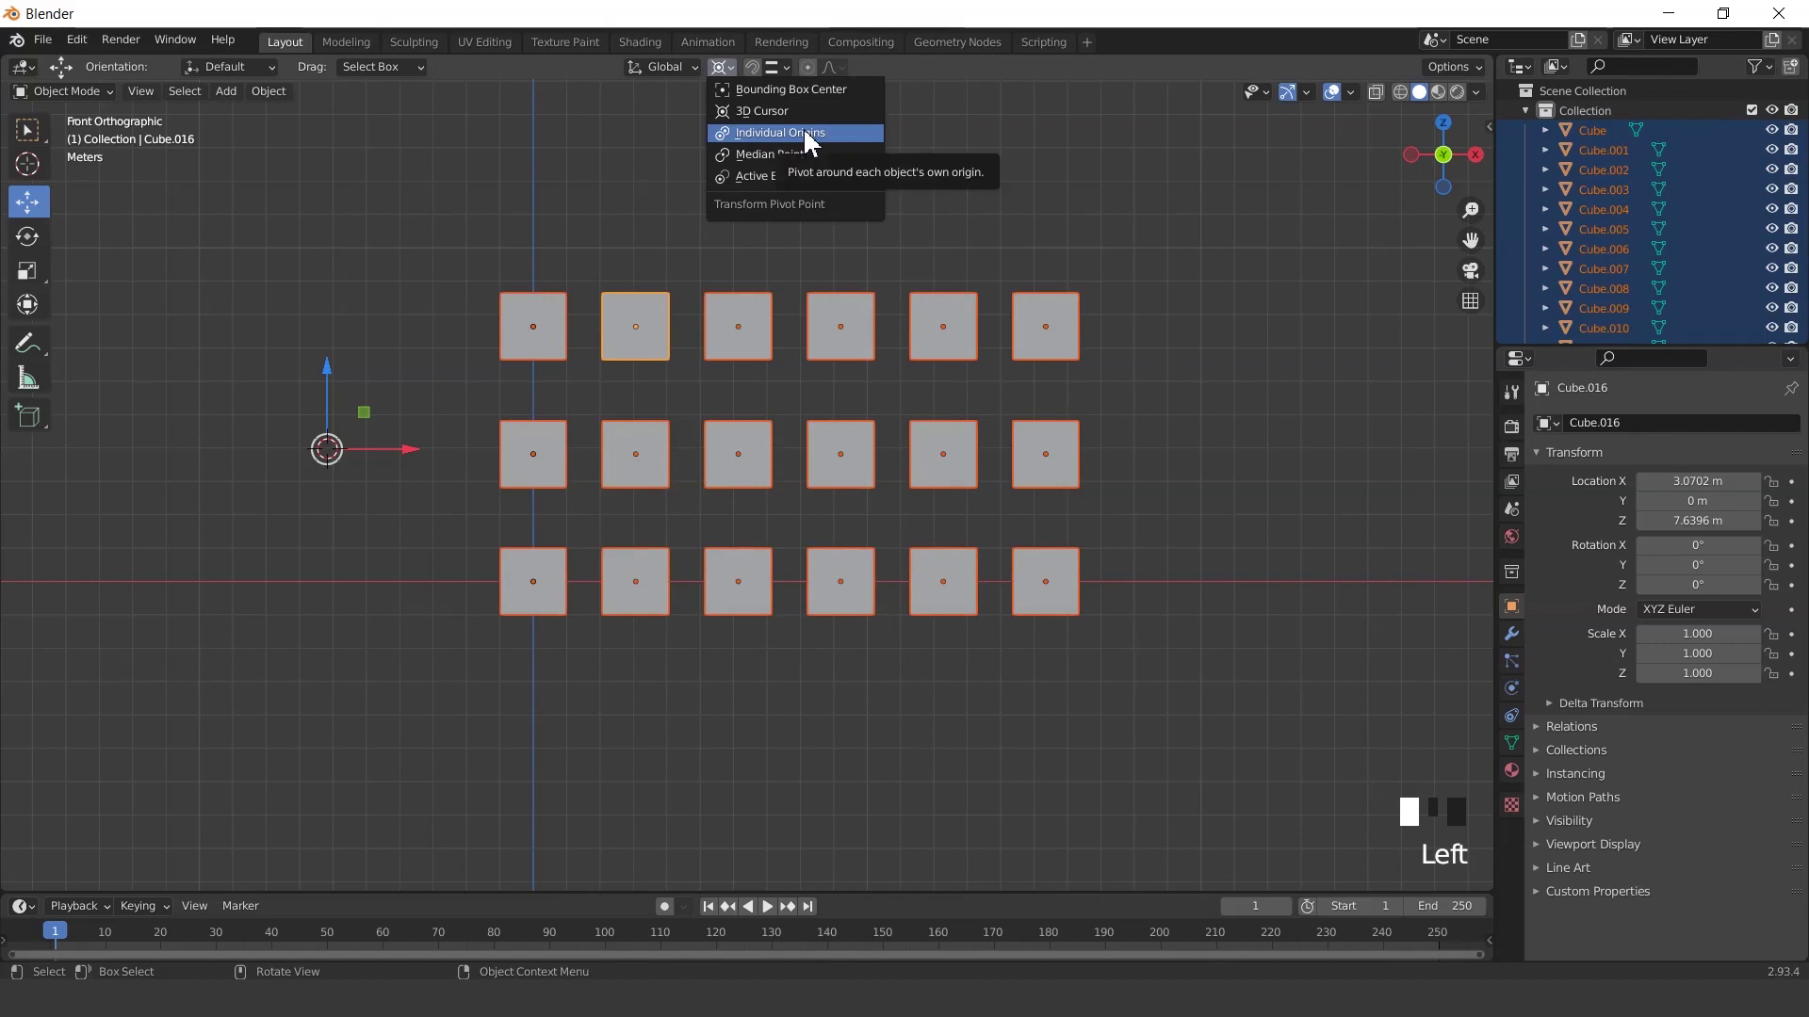
left_click(754, 137)
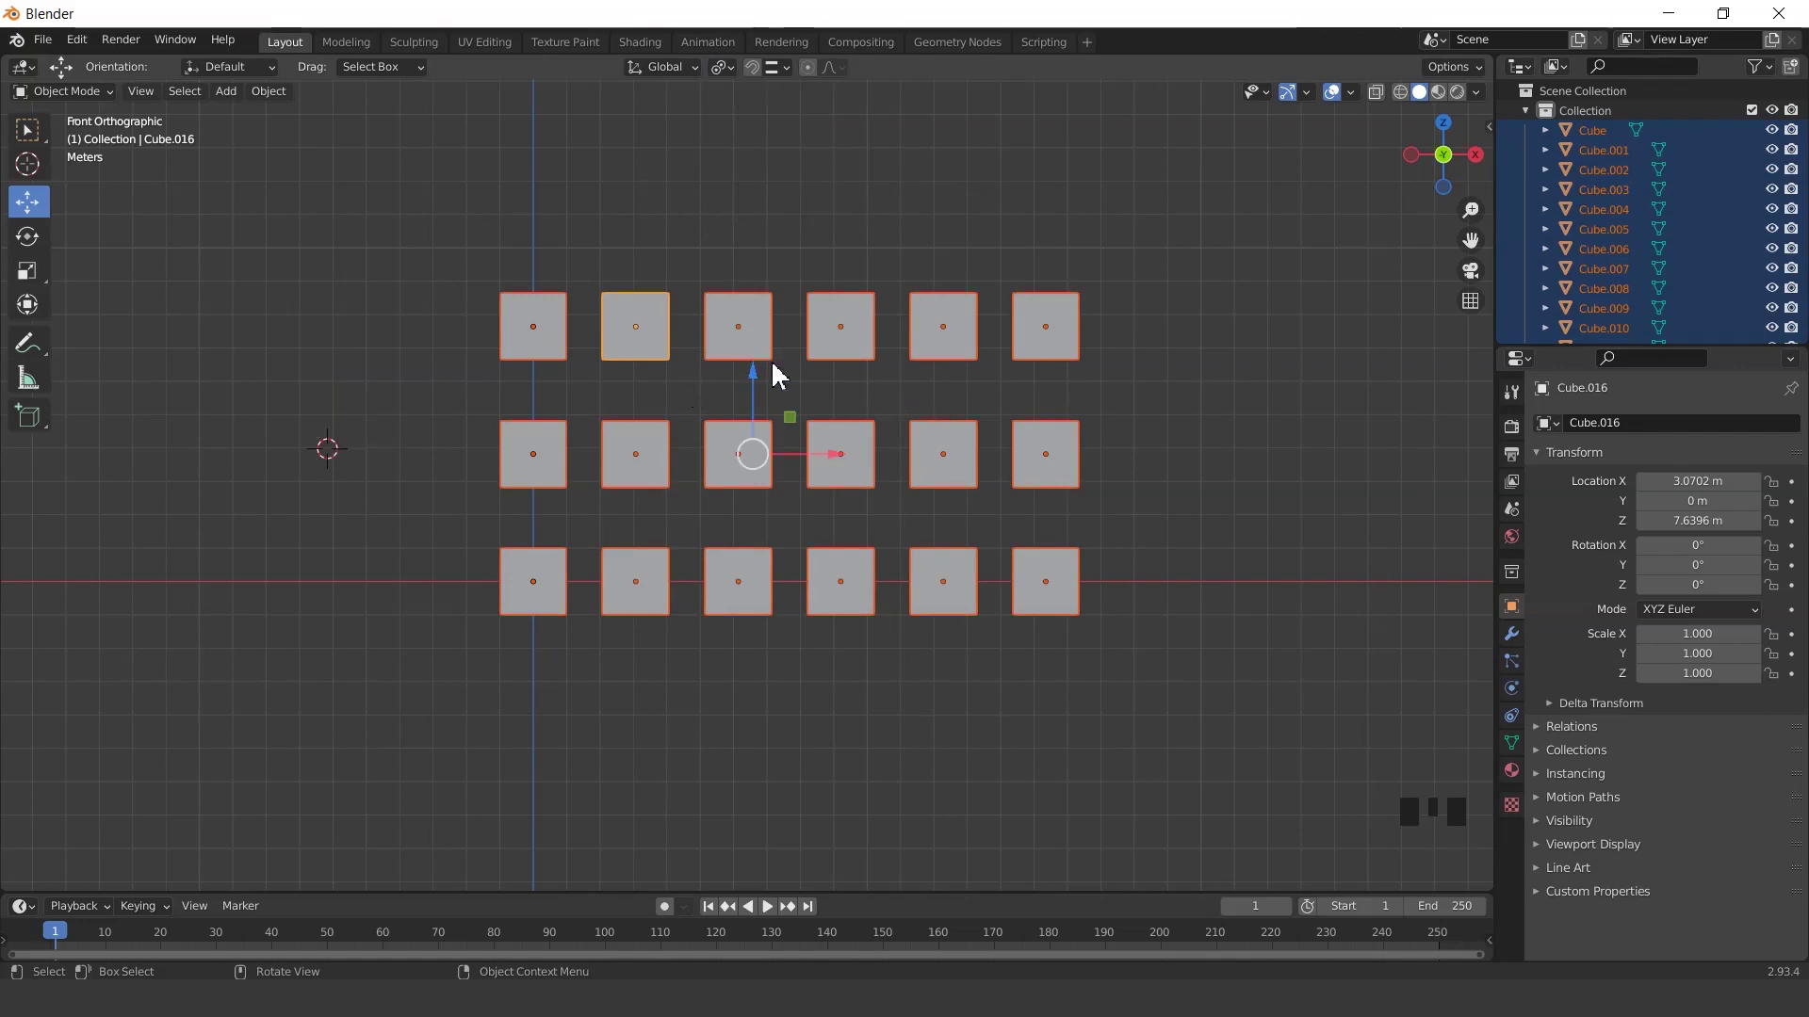
key("s")
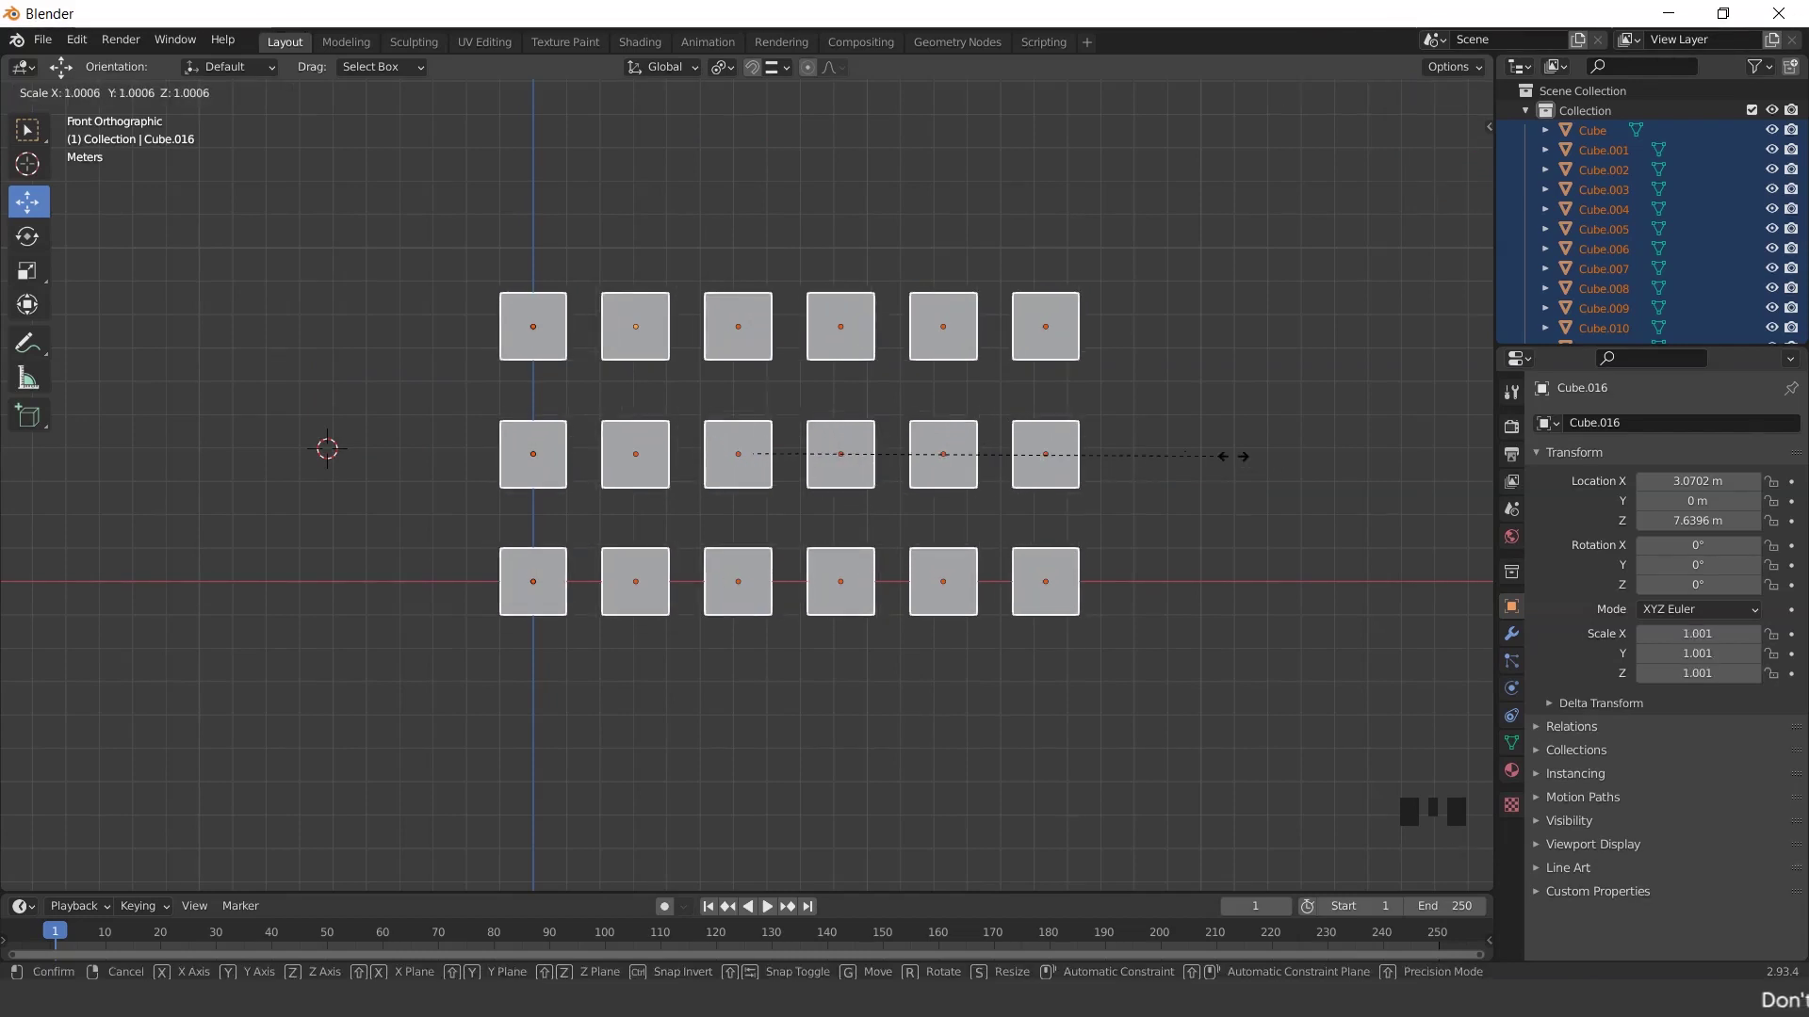
right_click(1164, 458)
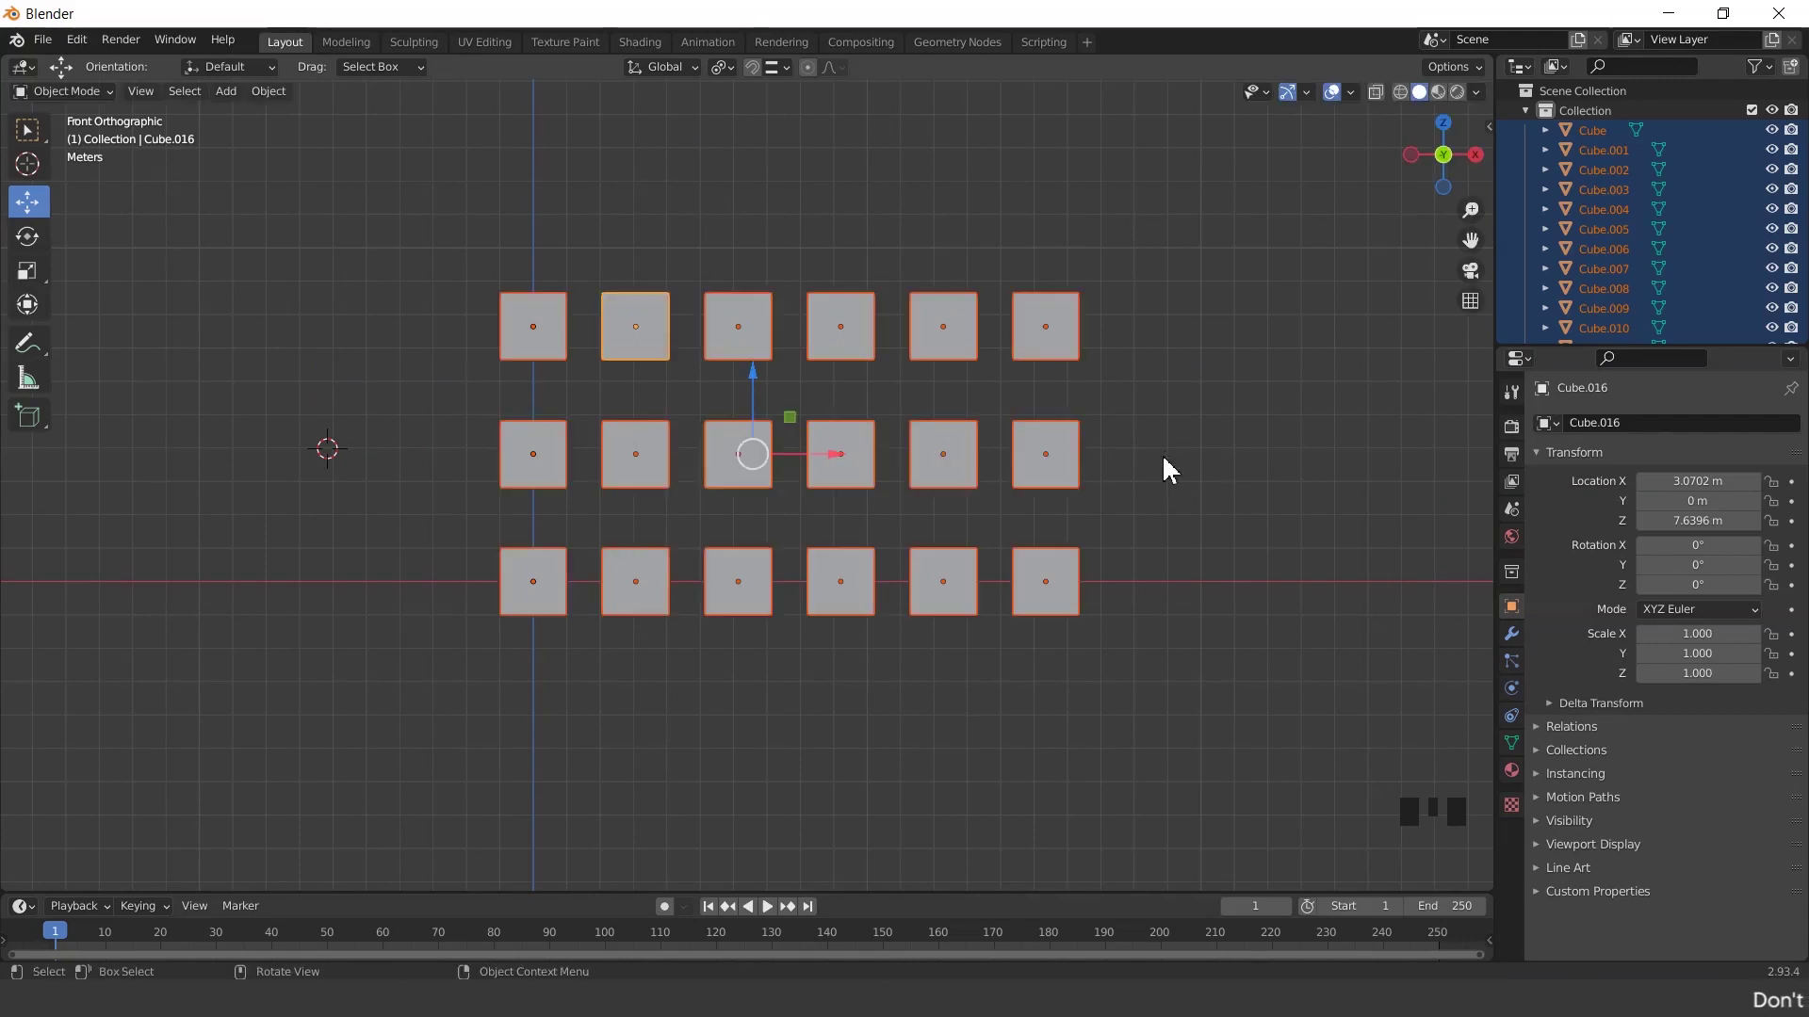
Switch the pivot point to Bounding Box Center and try scaling the grid for comparison
left_click(724, 67)
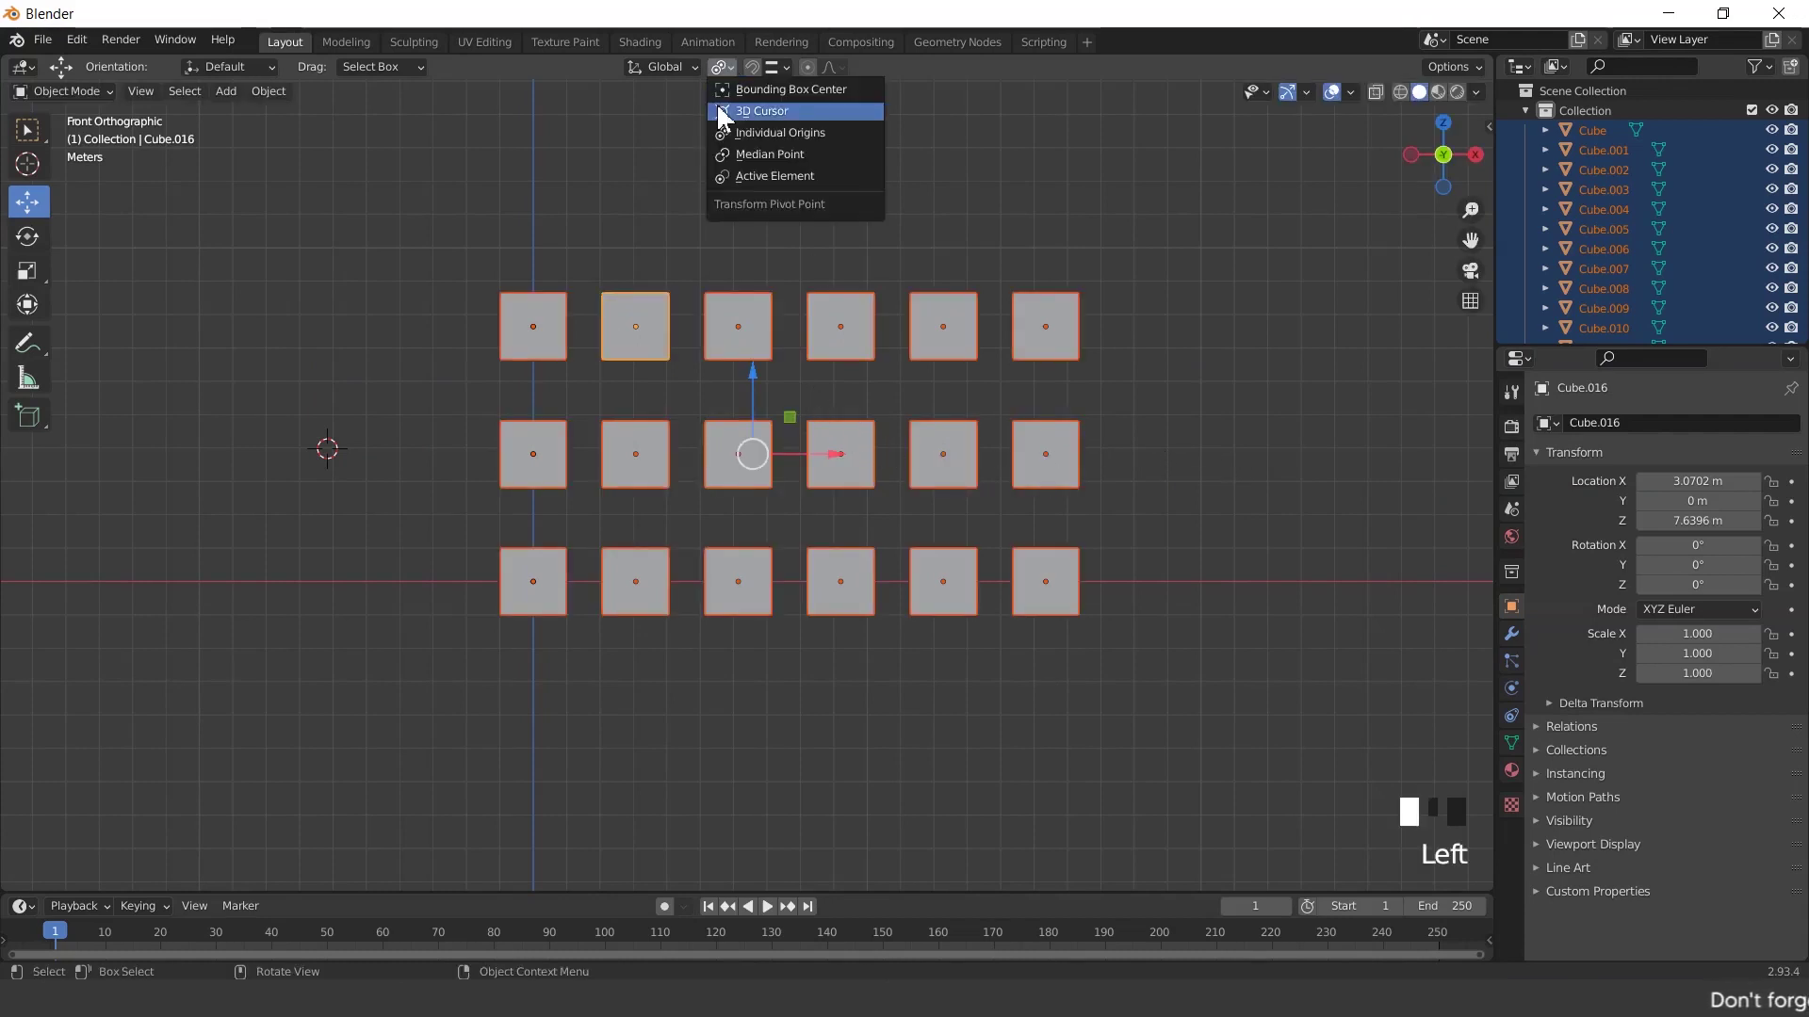
left_click(784, 88)
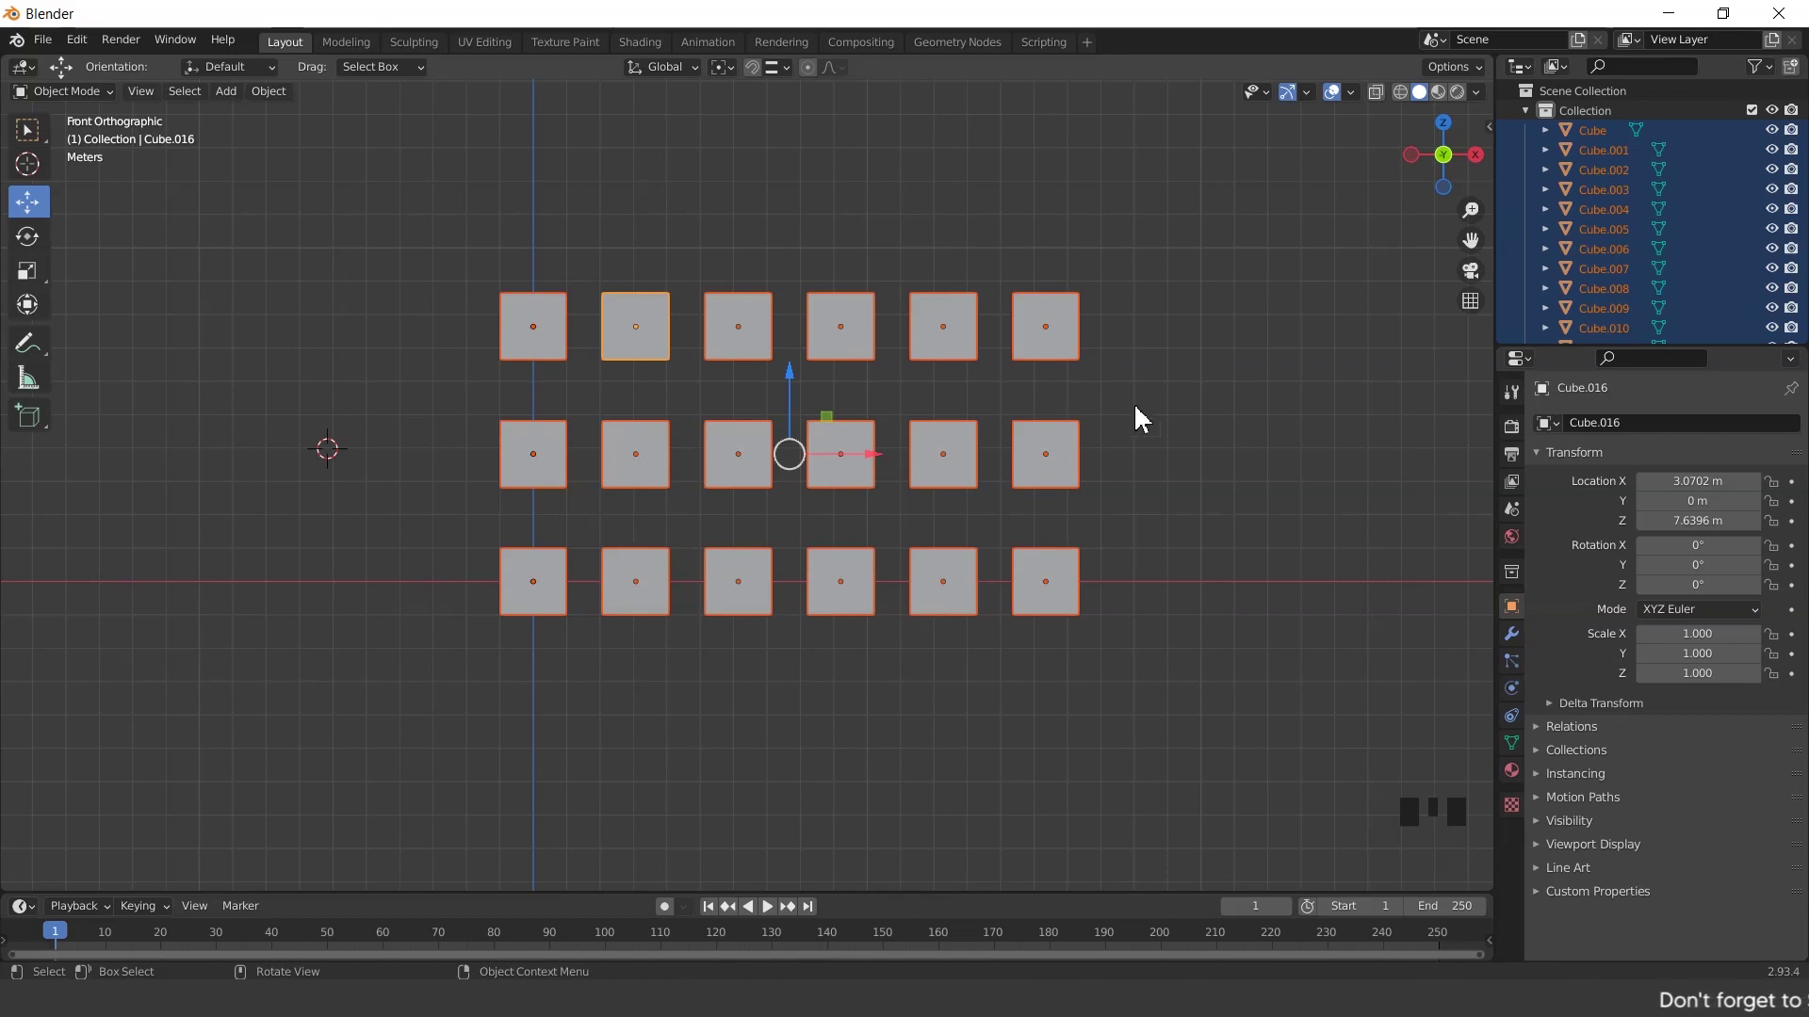
key("s")
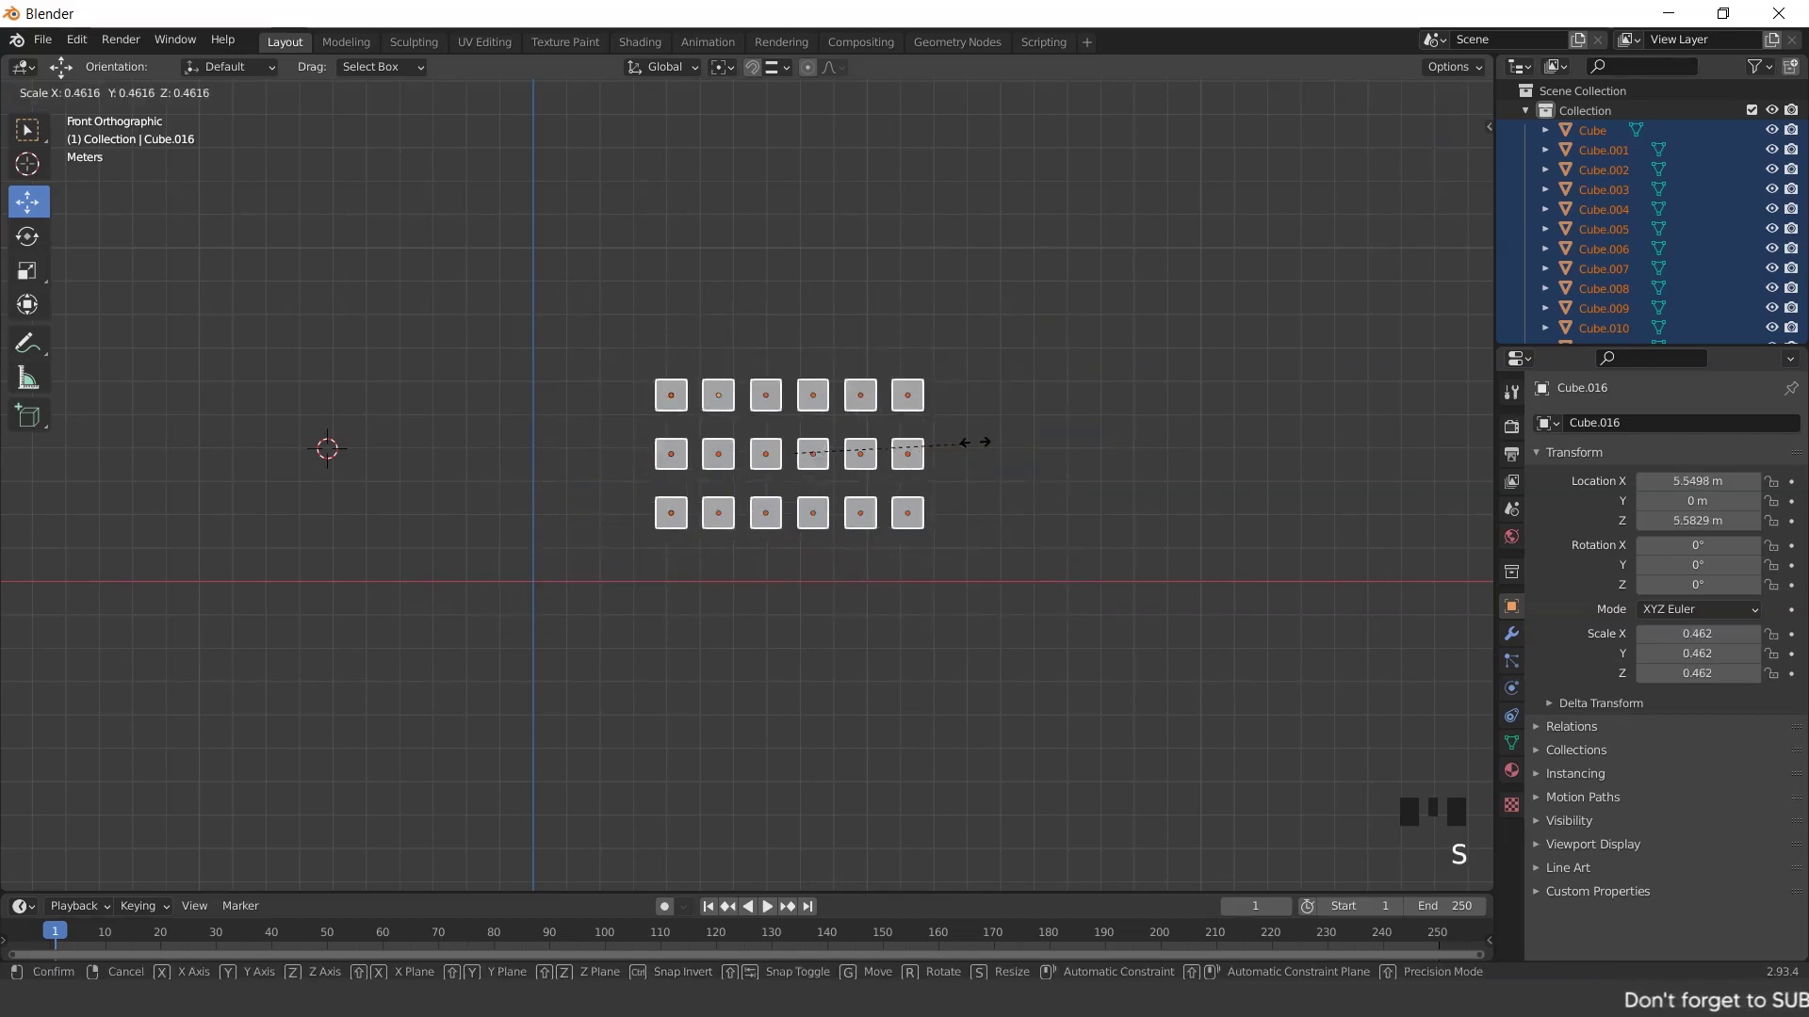
right_click(919, 434)
Set the transform pivot point to Individual Origins for the selected cubes
left_click(723, 67)
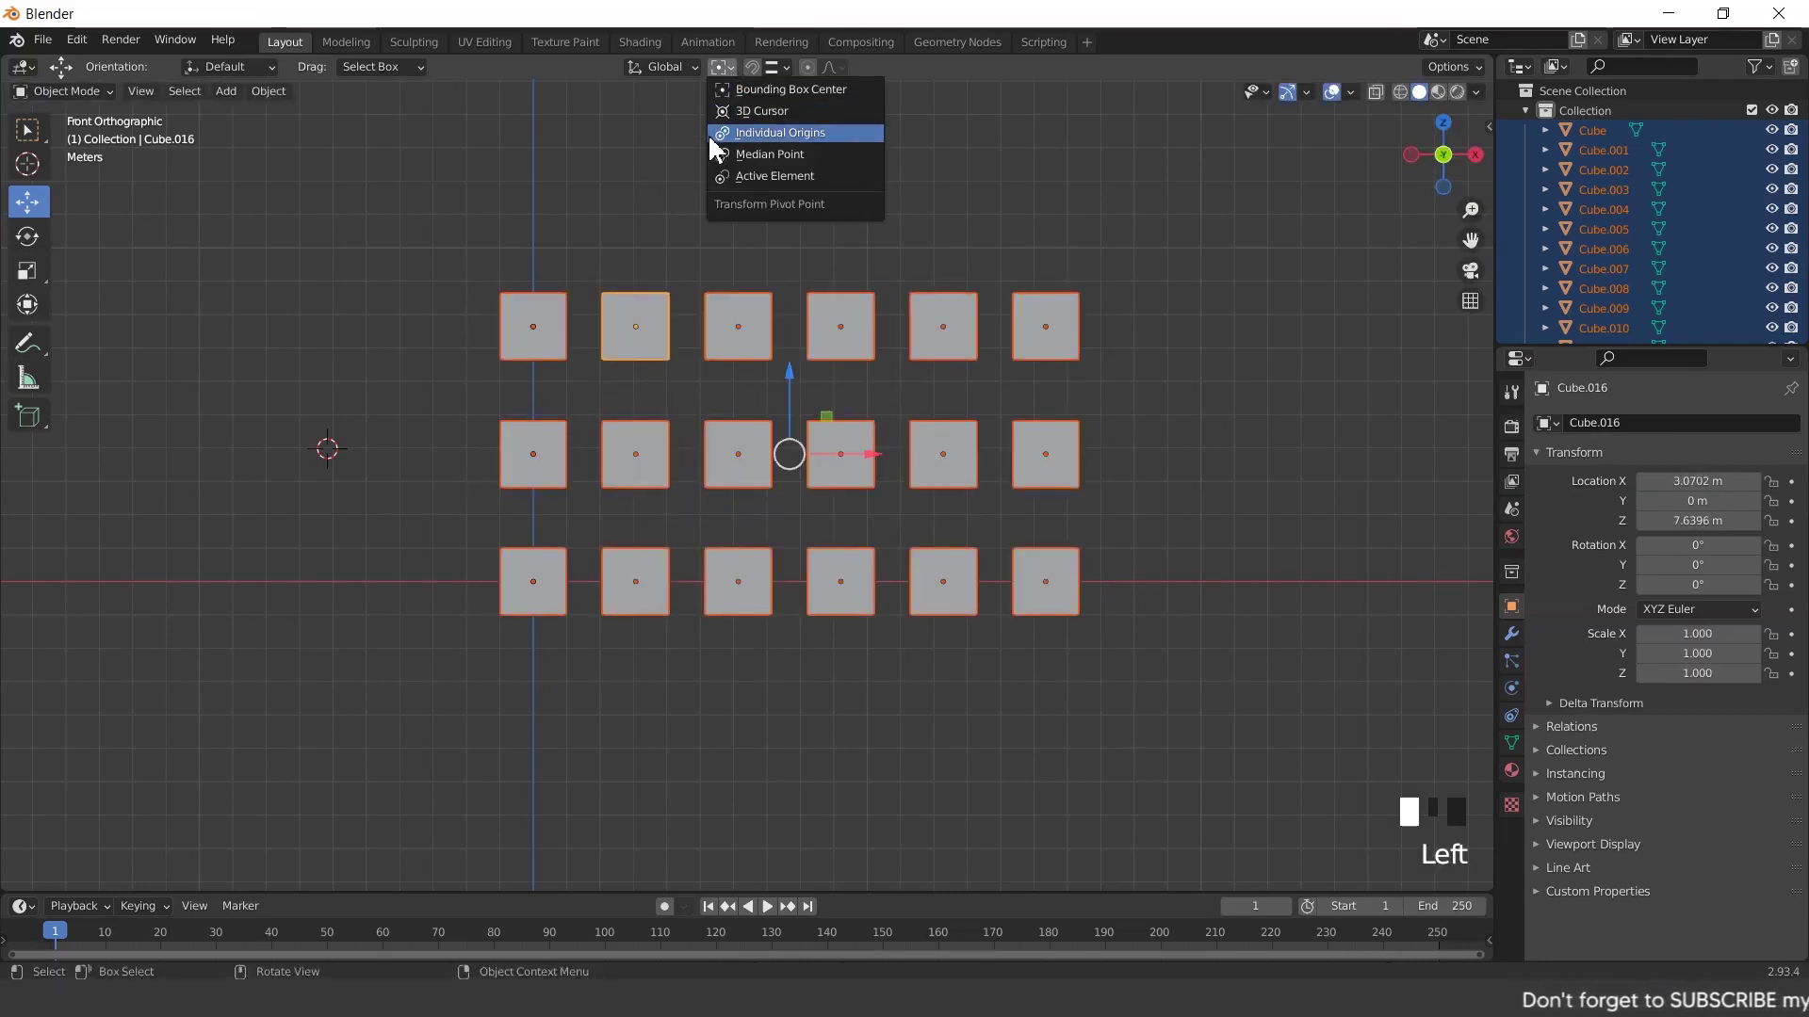
left_click(803, 133)
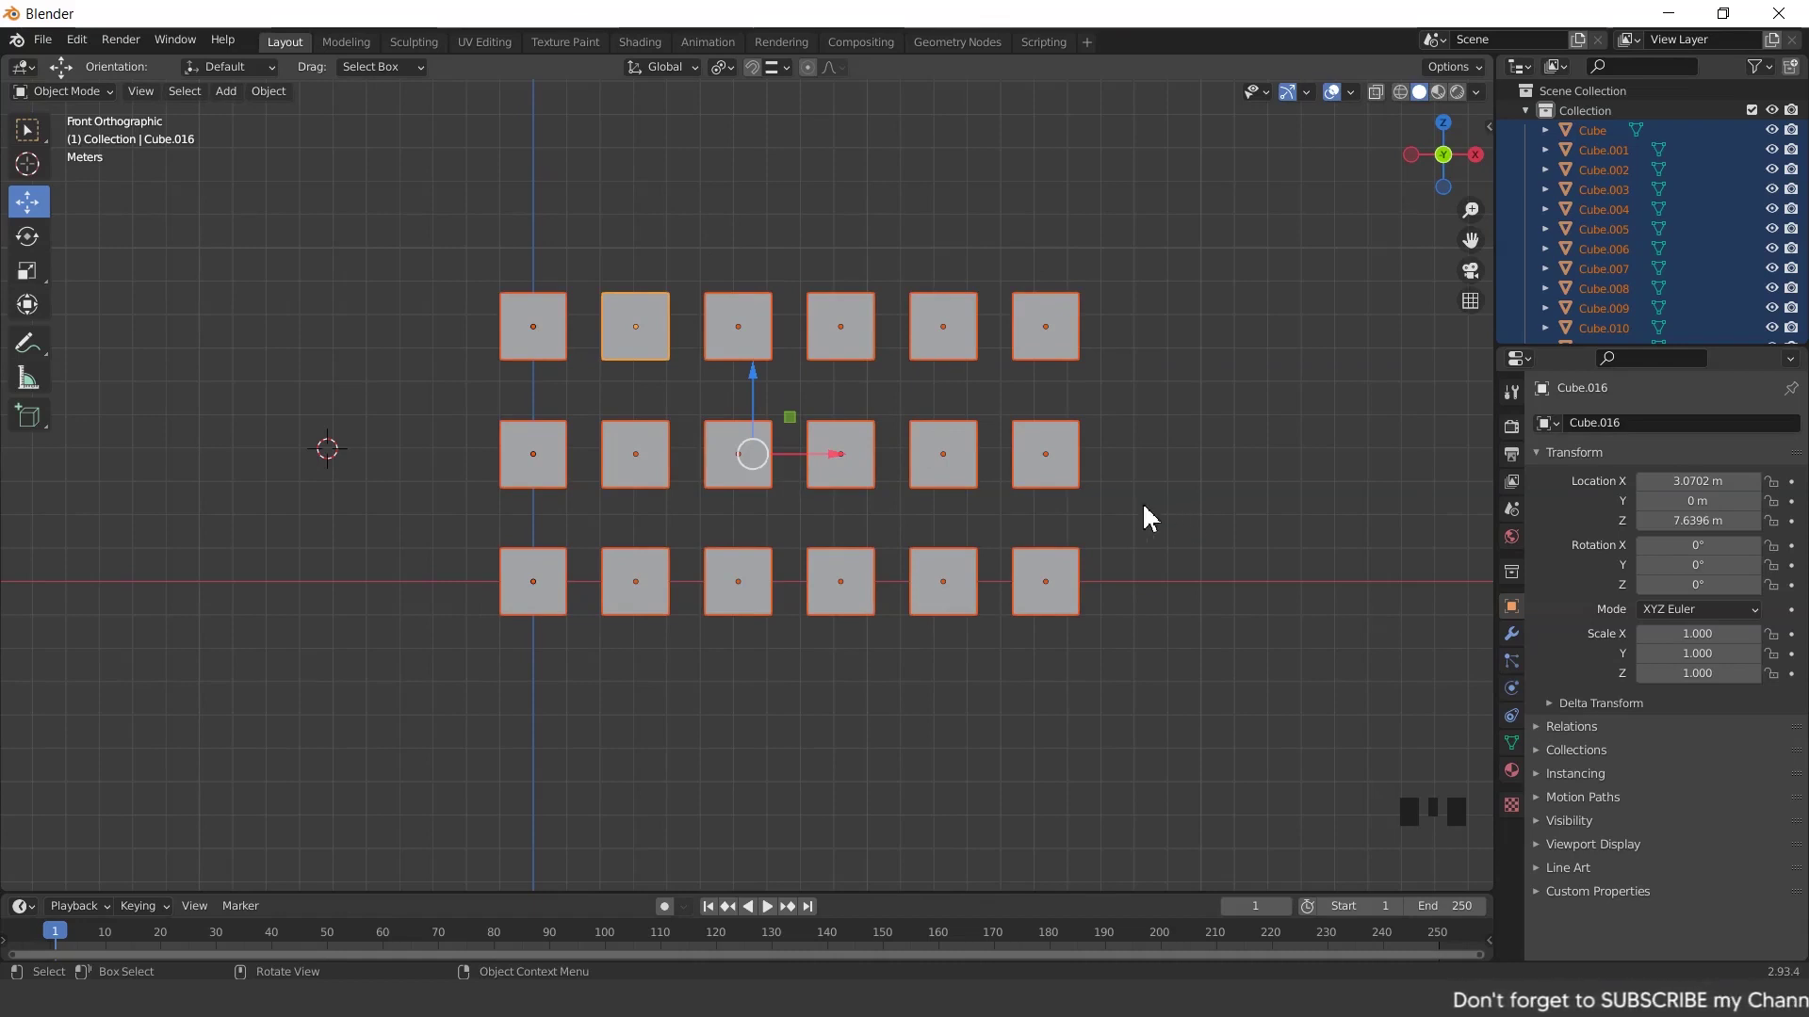
scroll(590, 361, "up", 1)
scroll(590, 361, "down", 1)
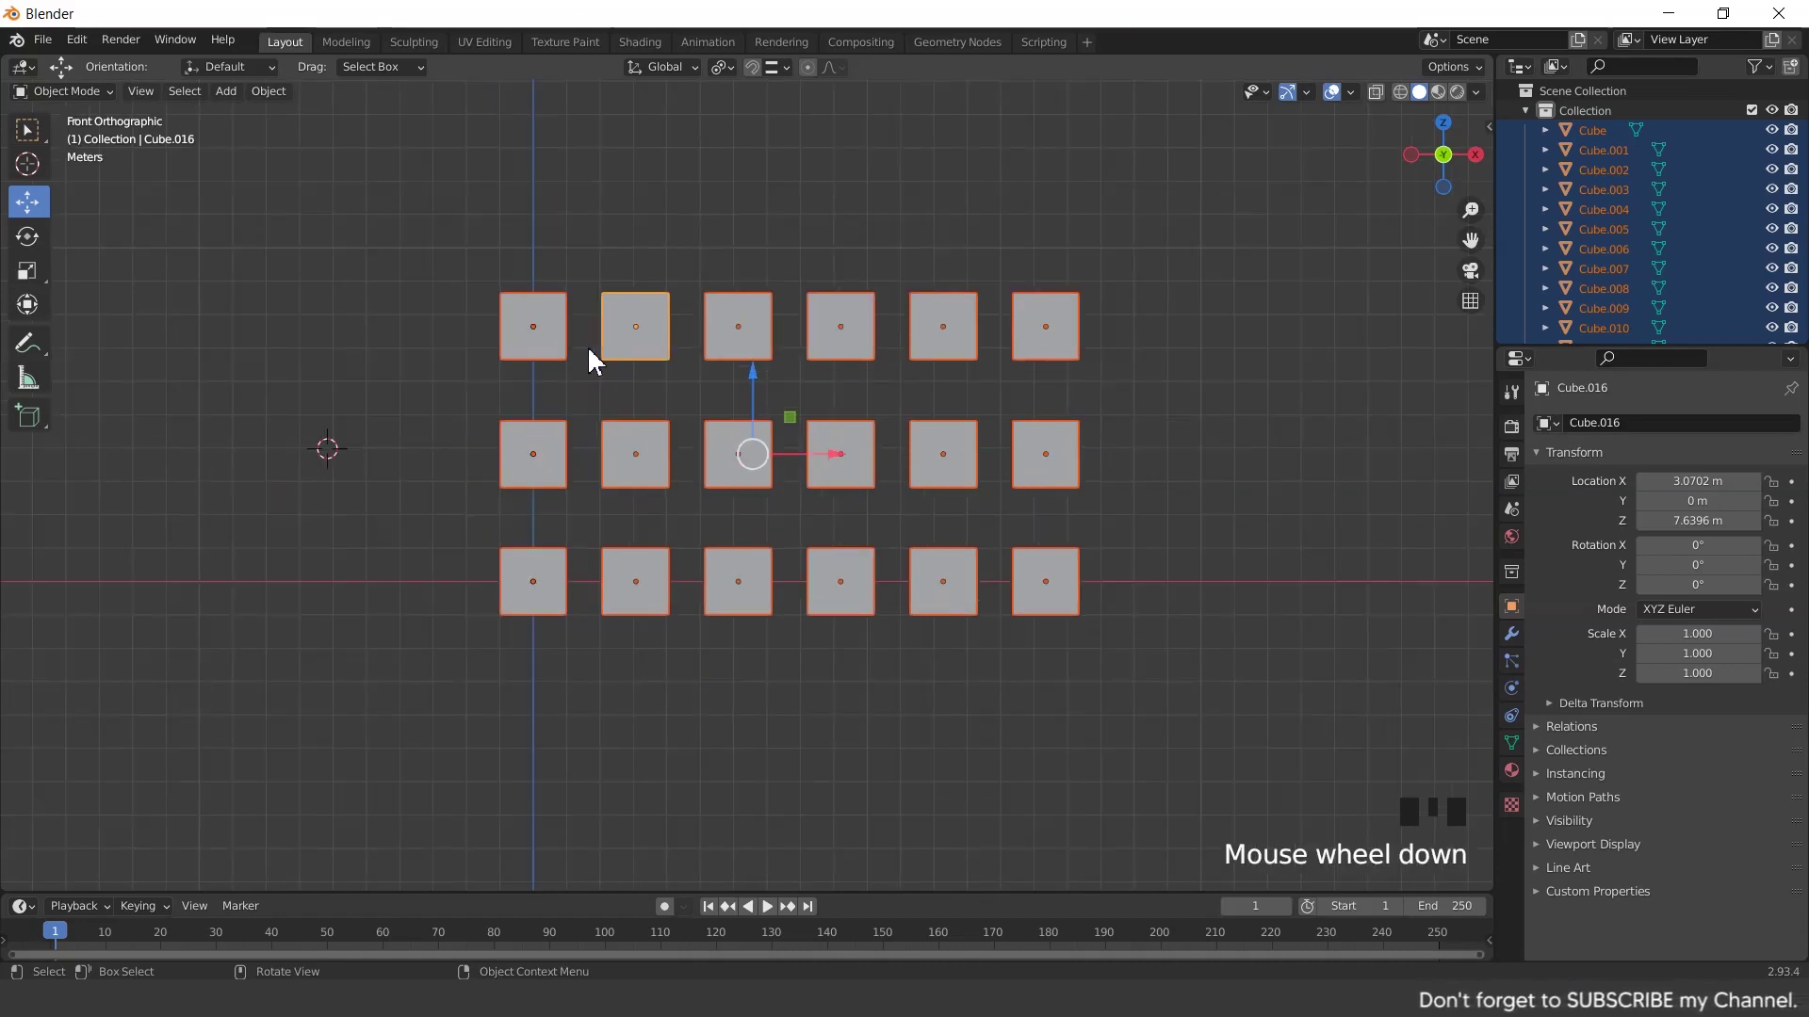
scroll(565, 339, "up", 2)
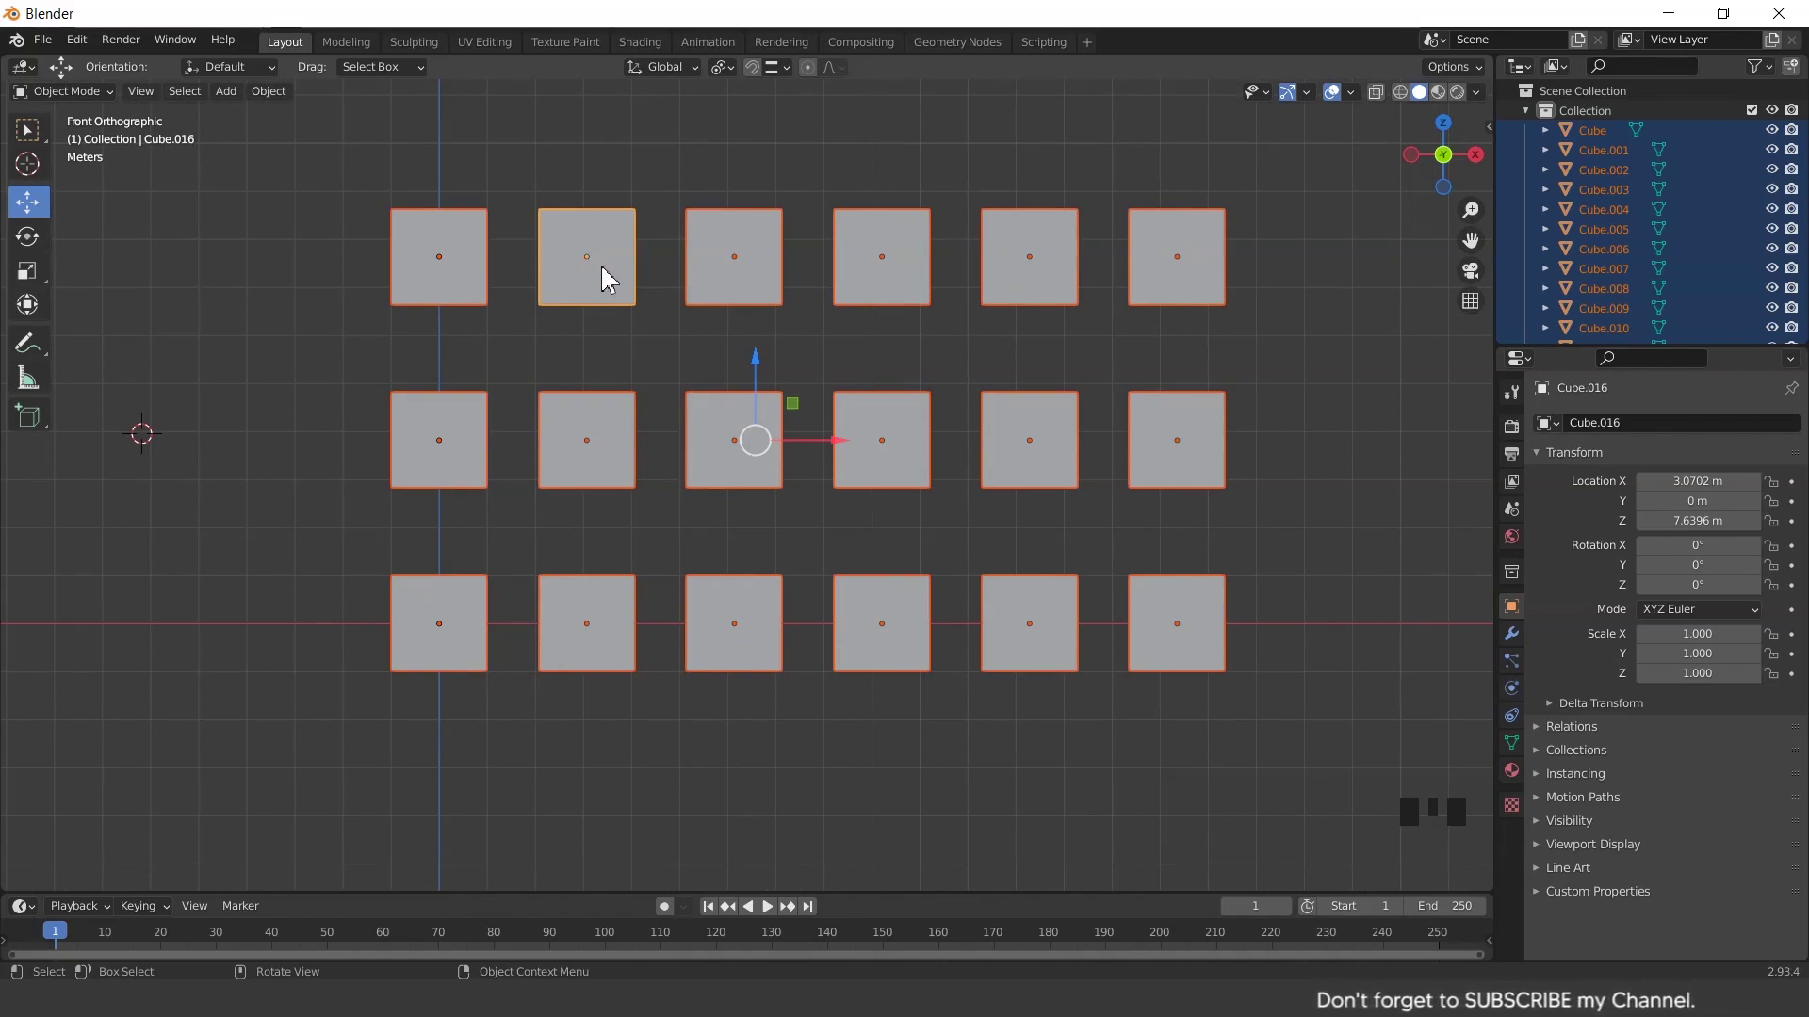
scroll(1158, 499, "down", 2)
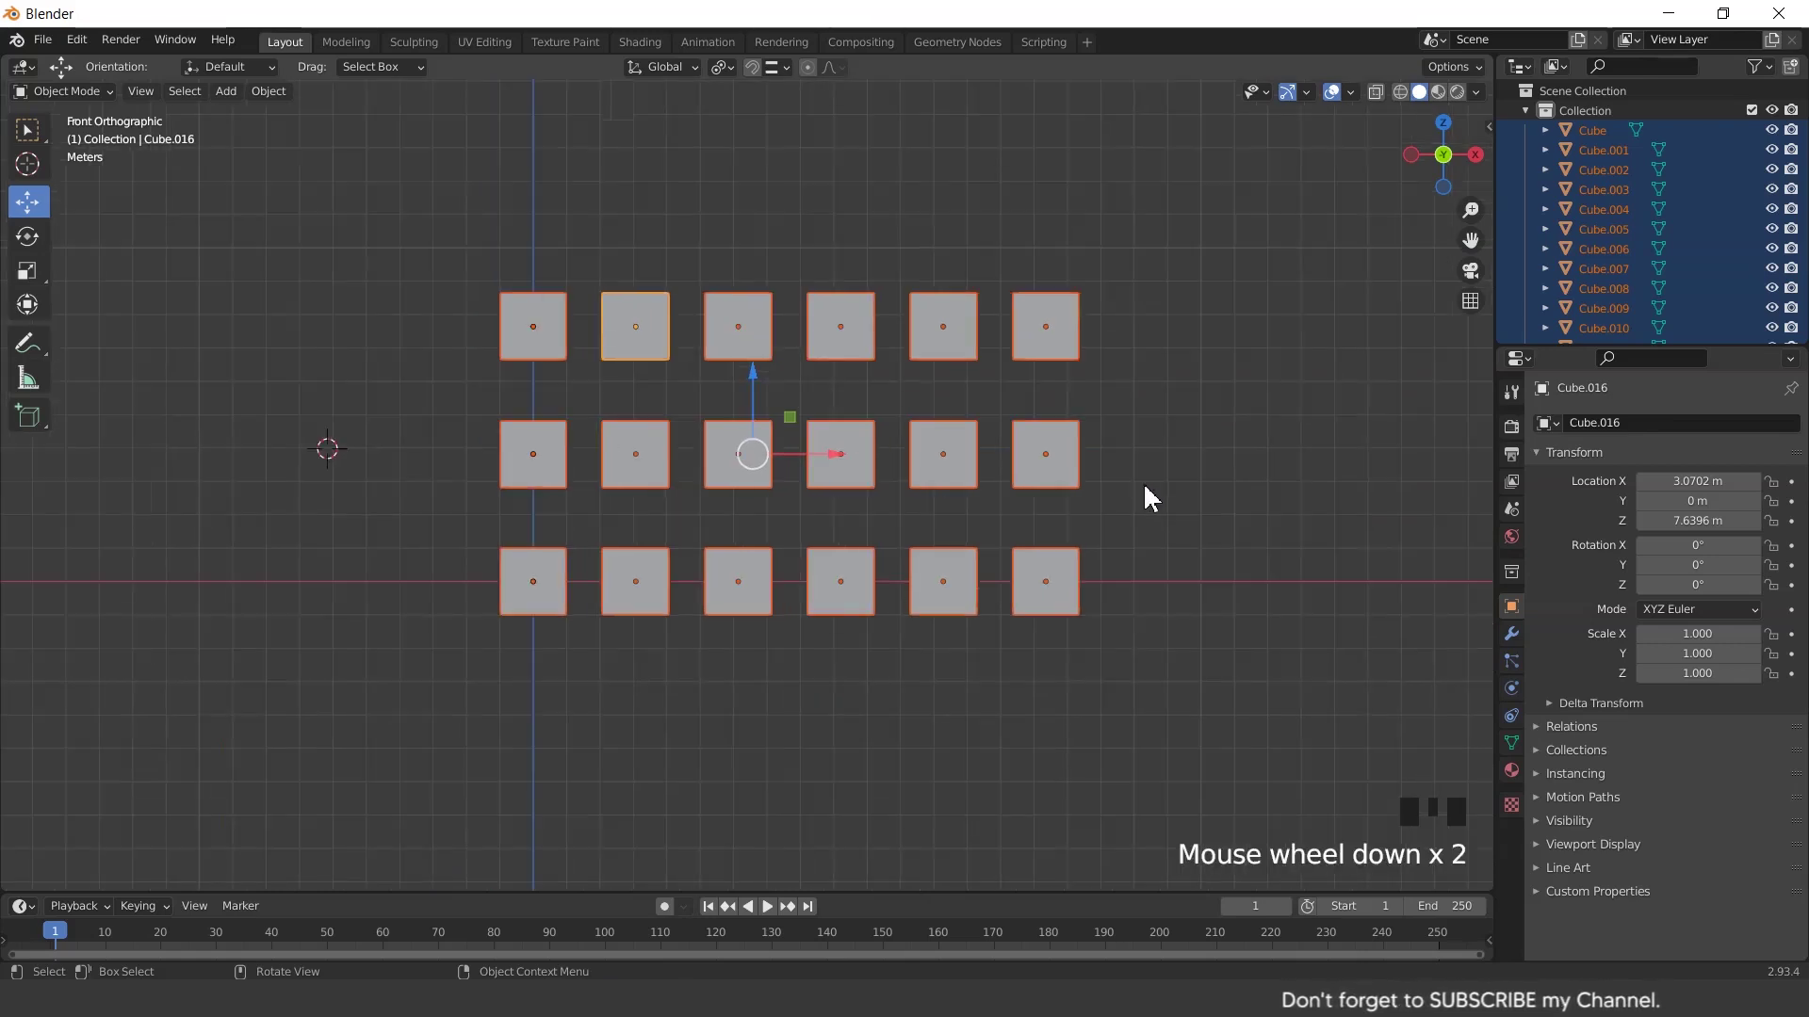
Try scaling and rotating all cubes around their individual origins, and undo the rotation
key("s")
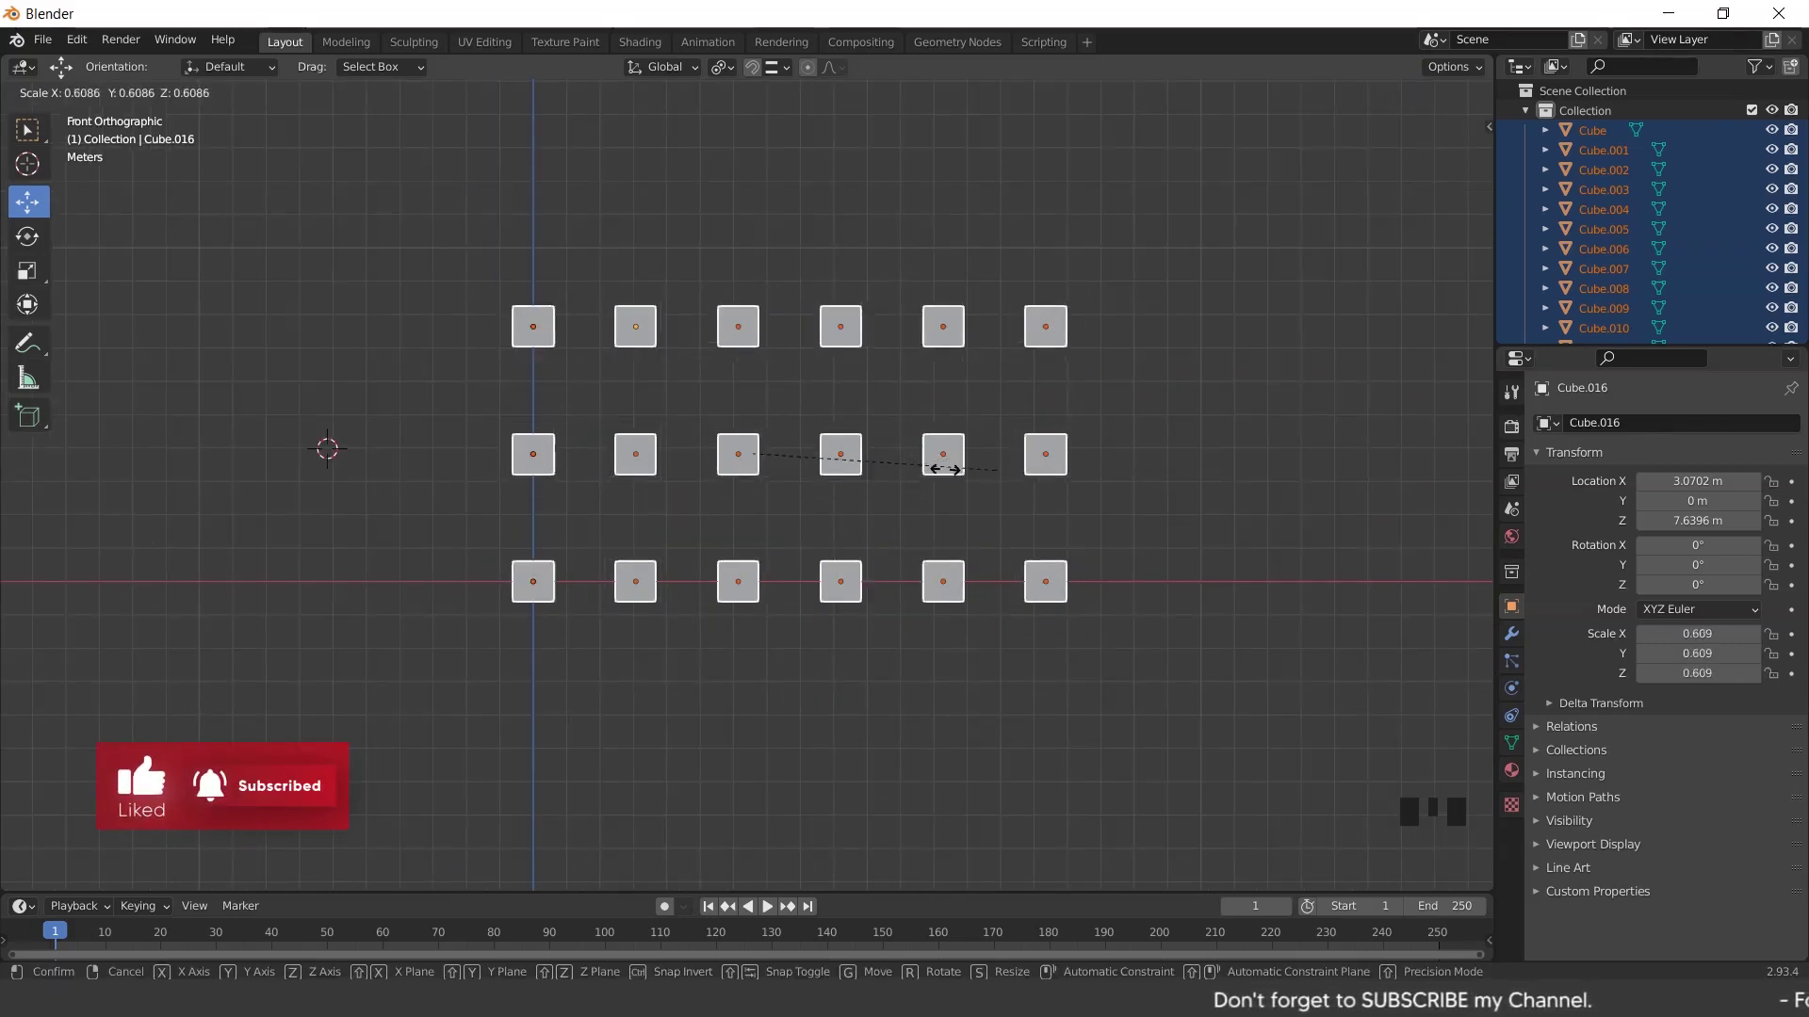
right_click(1043, 466)
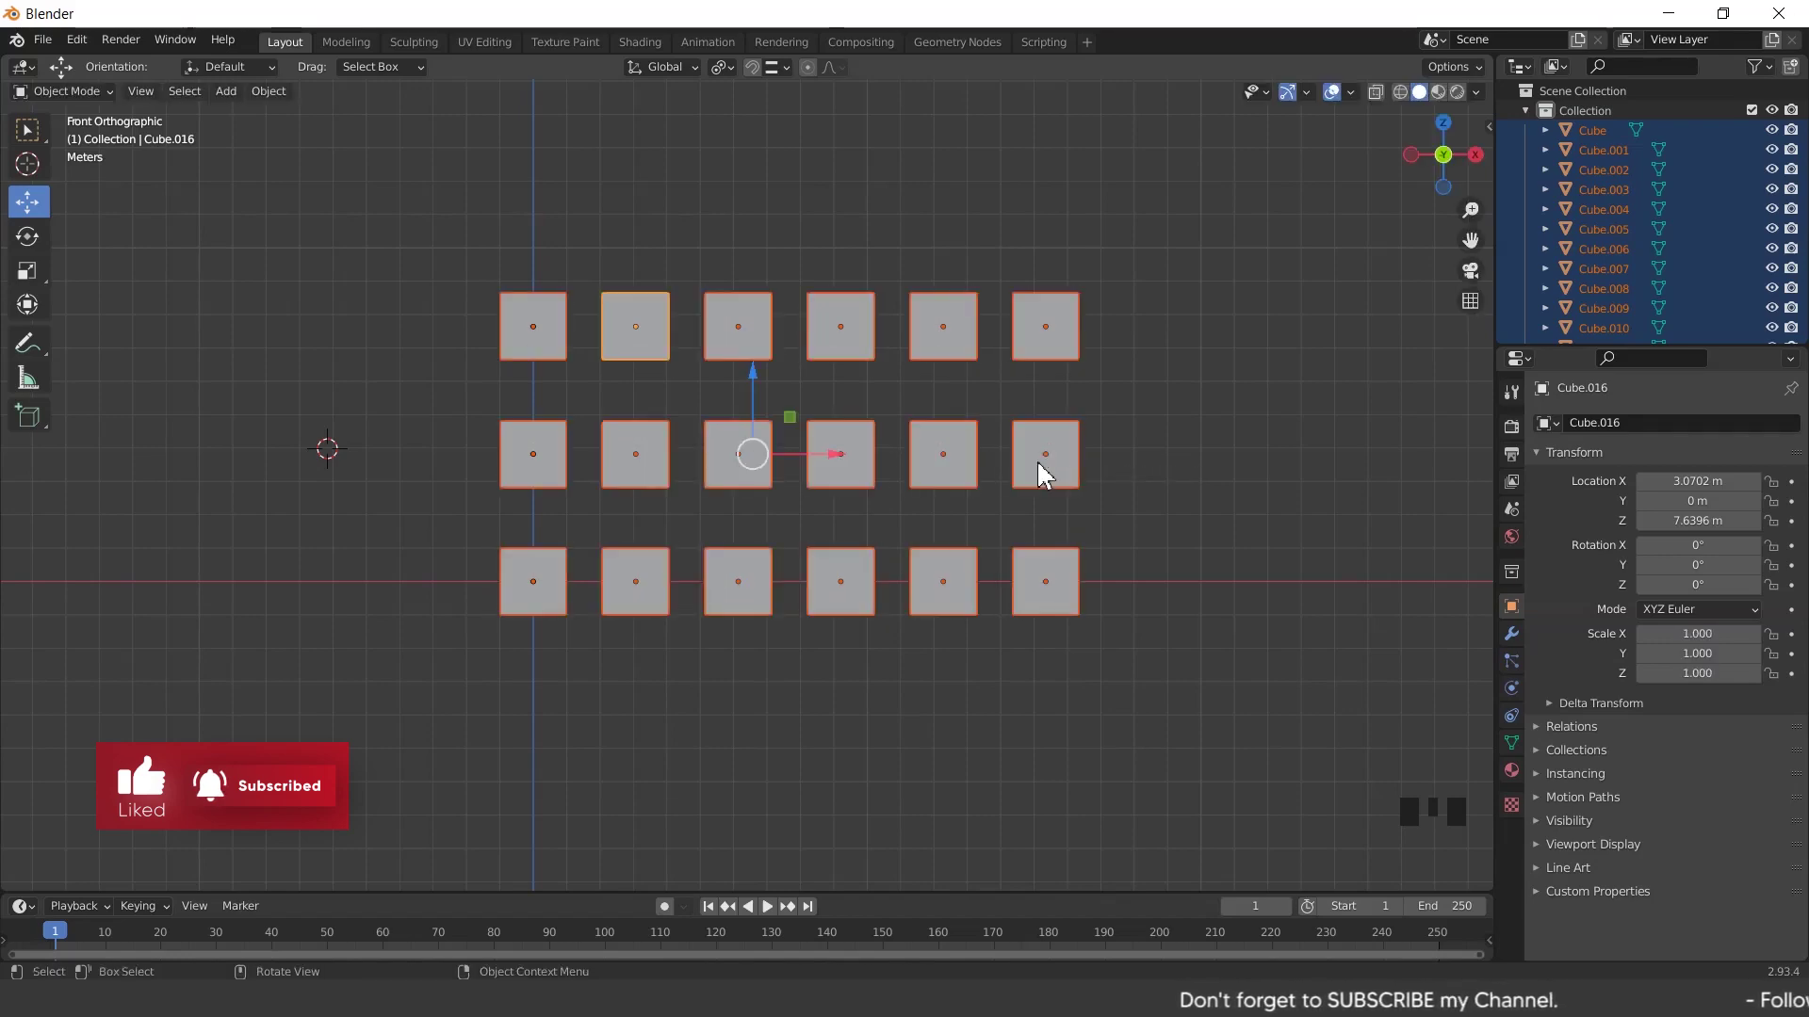
key("r")
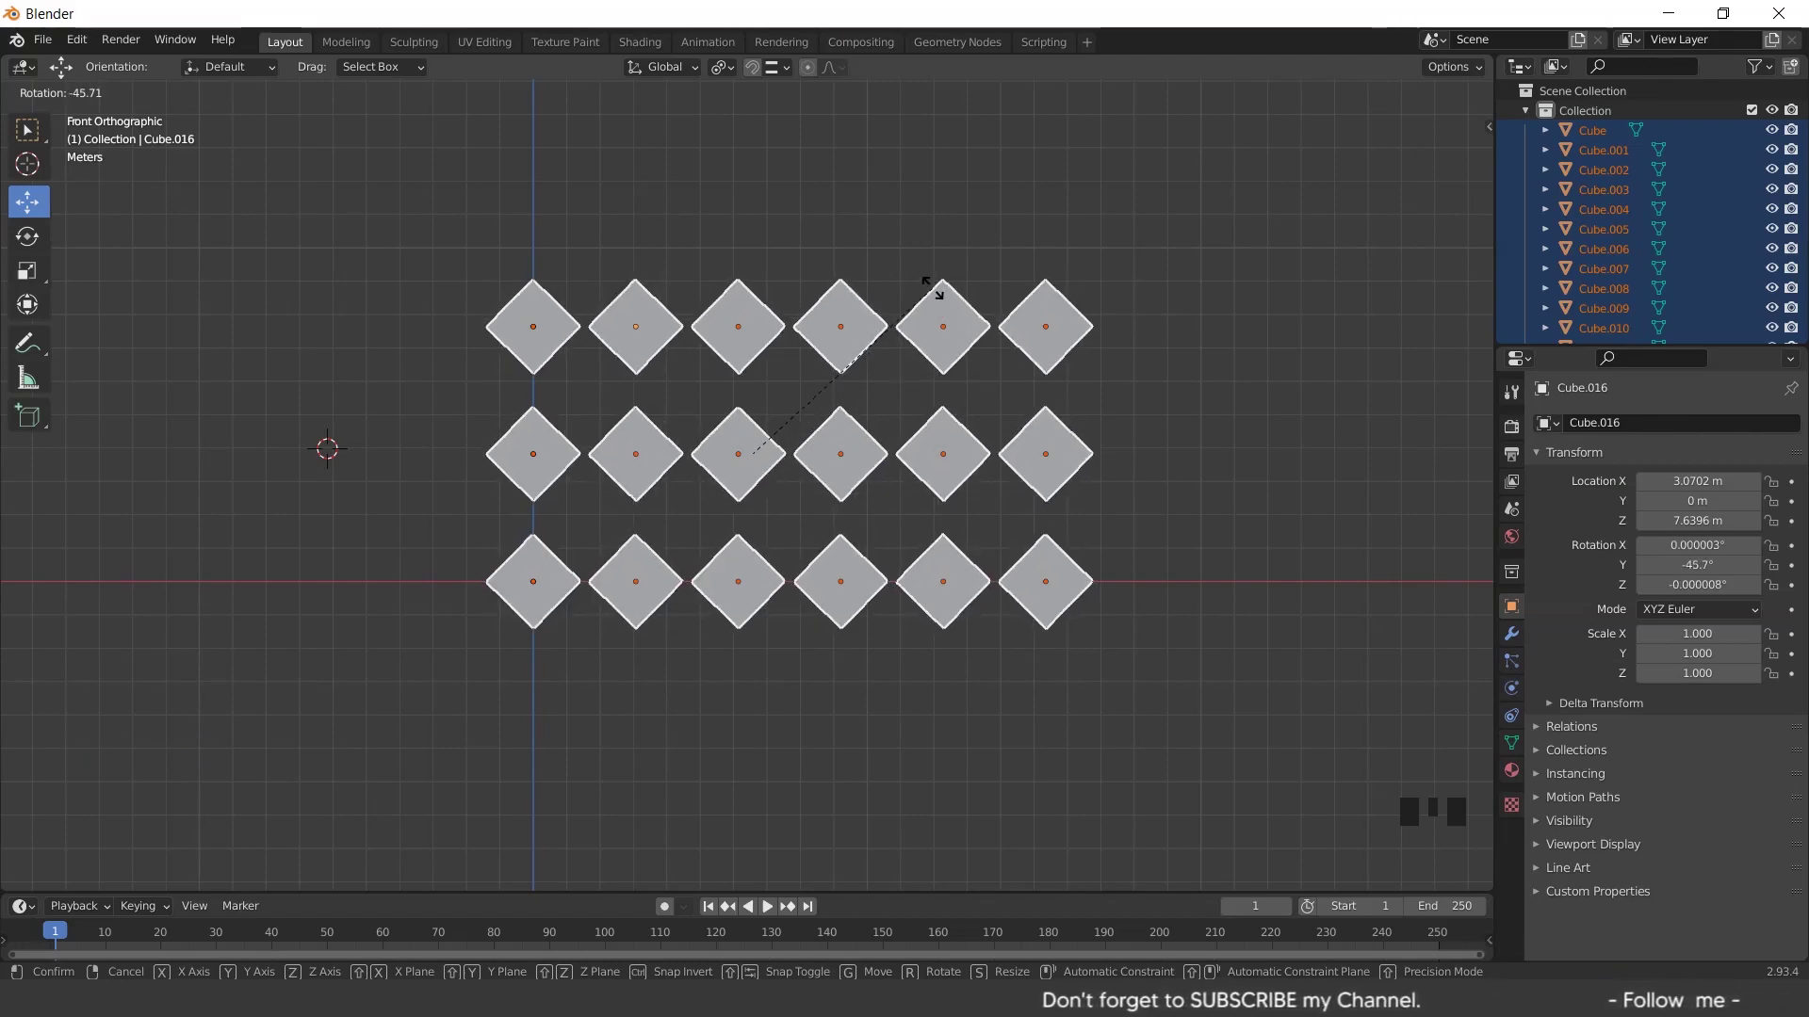
left_click(933, 292)
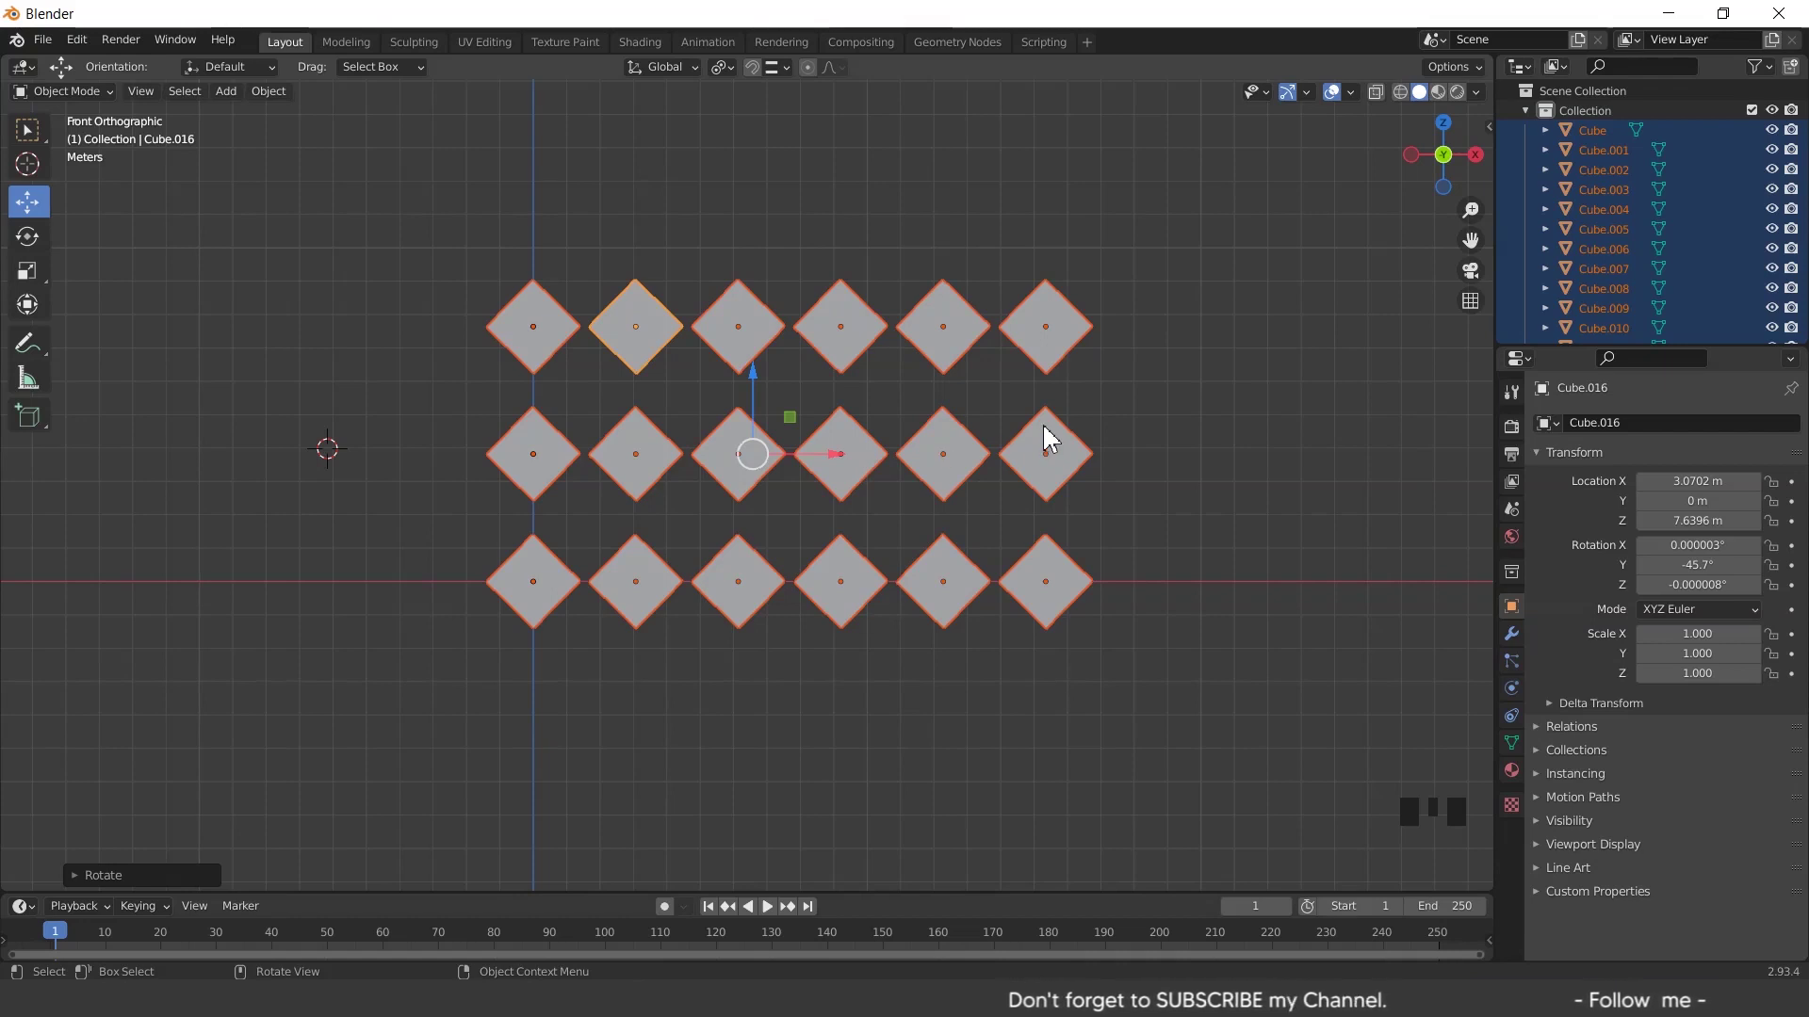
key("ctrl")
key("ctrl+z")
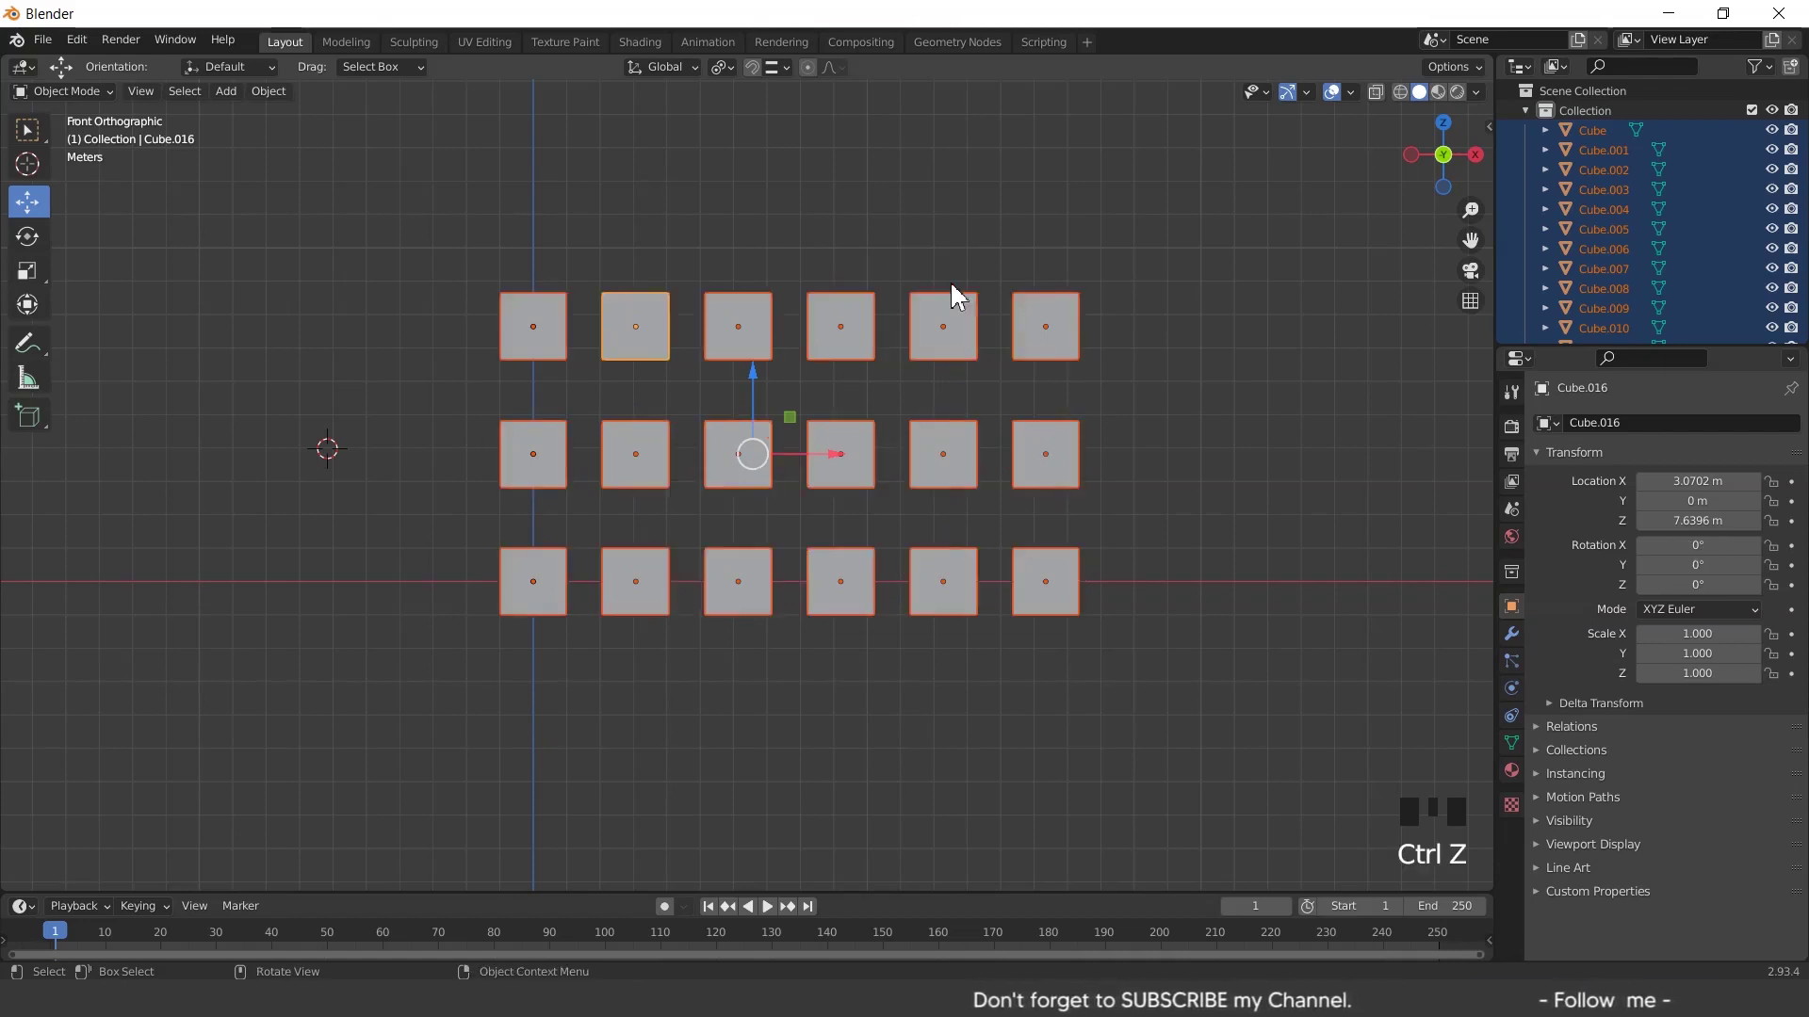
Set the pivot point to Median Point and move the bottom row's last four cubes to the right and about 1.7 m down
left_click(729, 66)
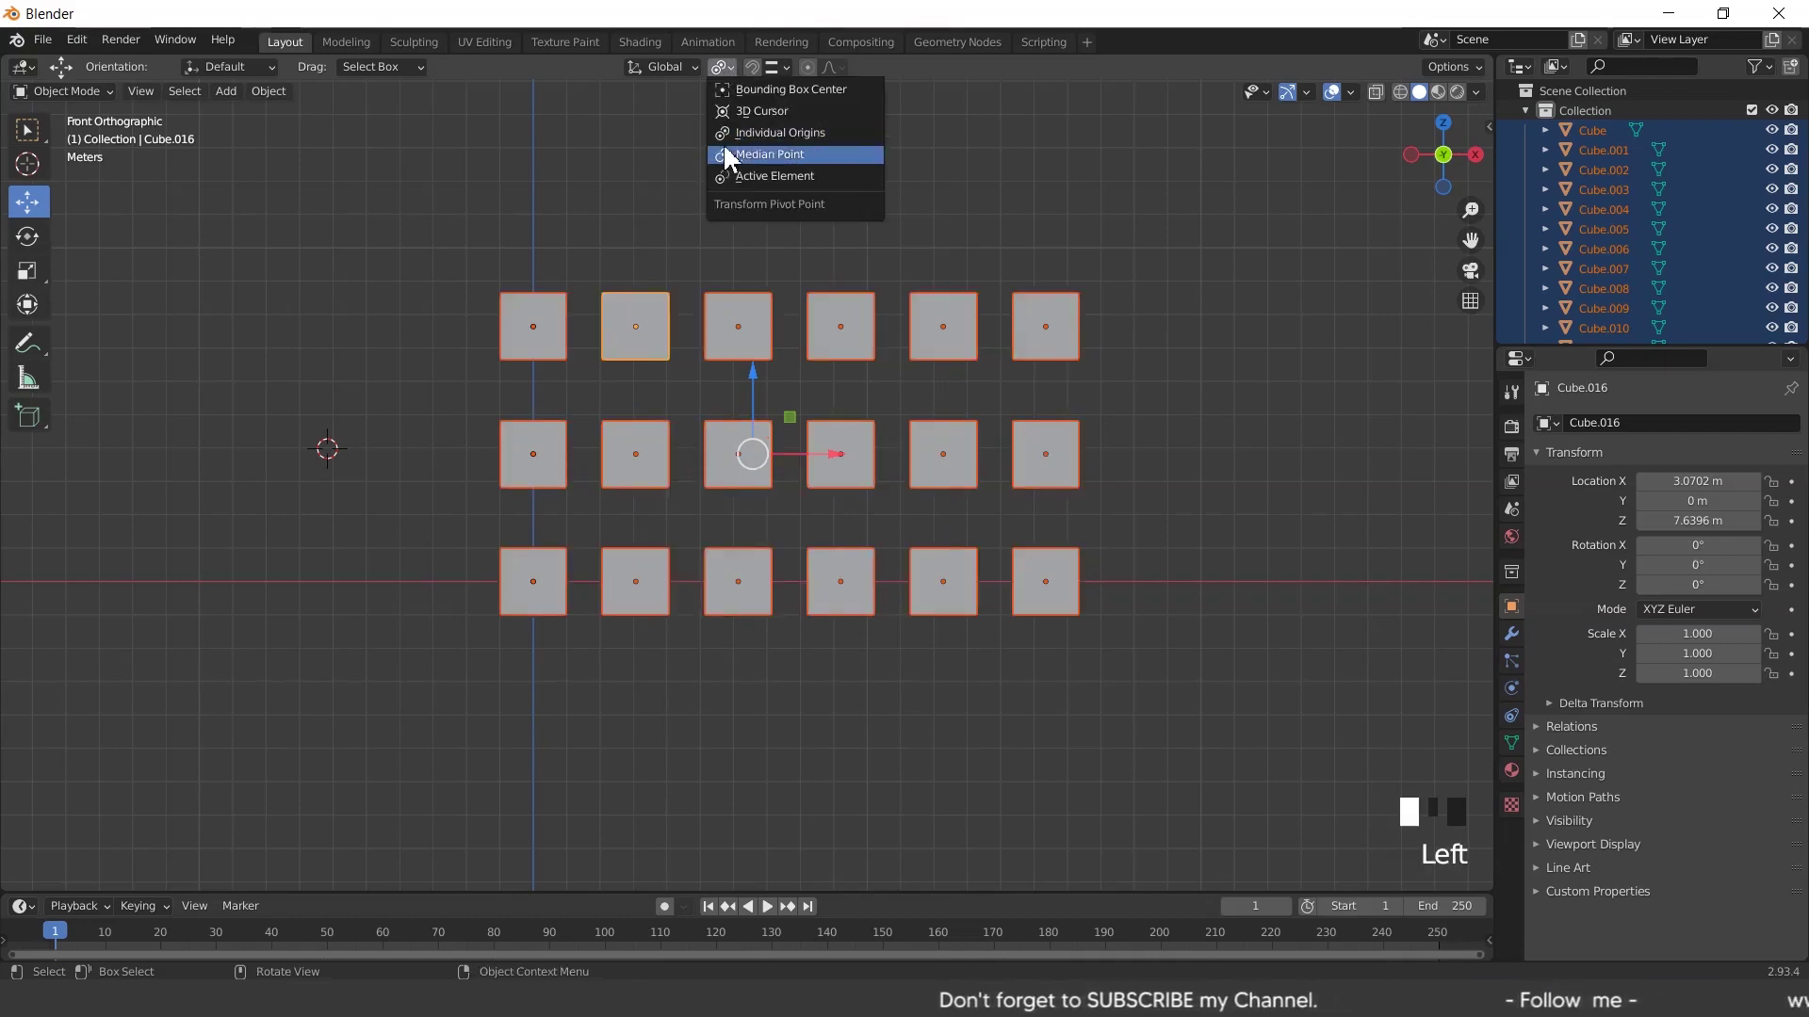
left_click(786, 153)
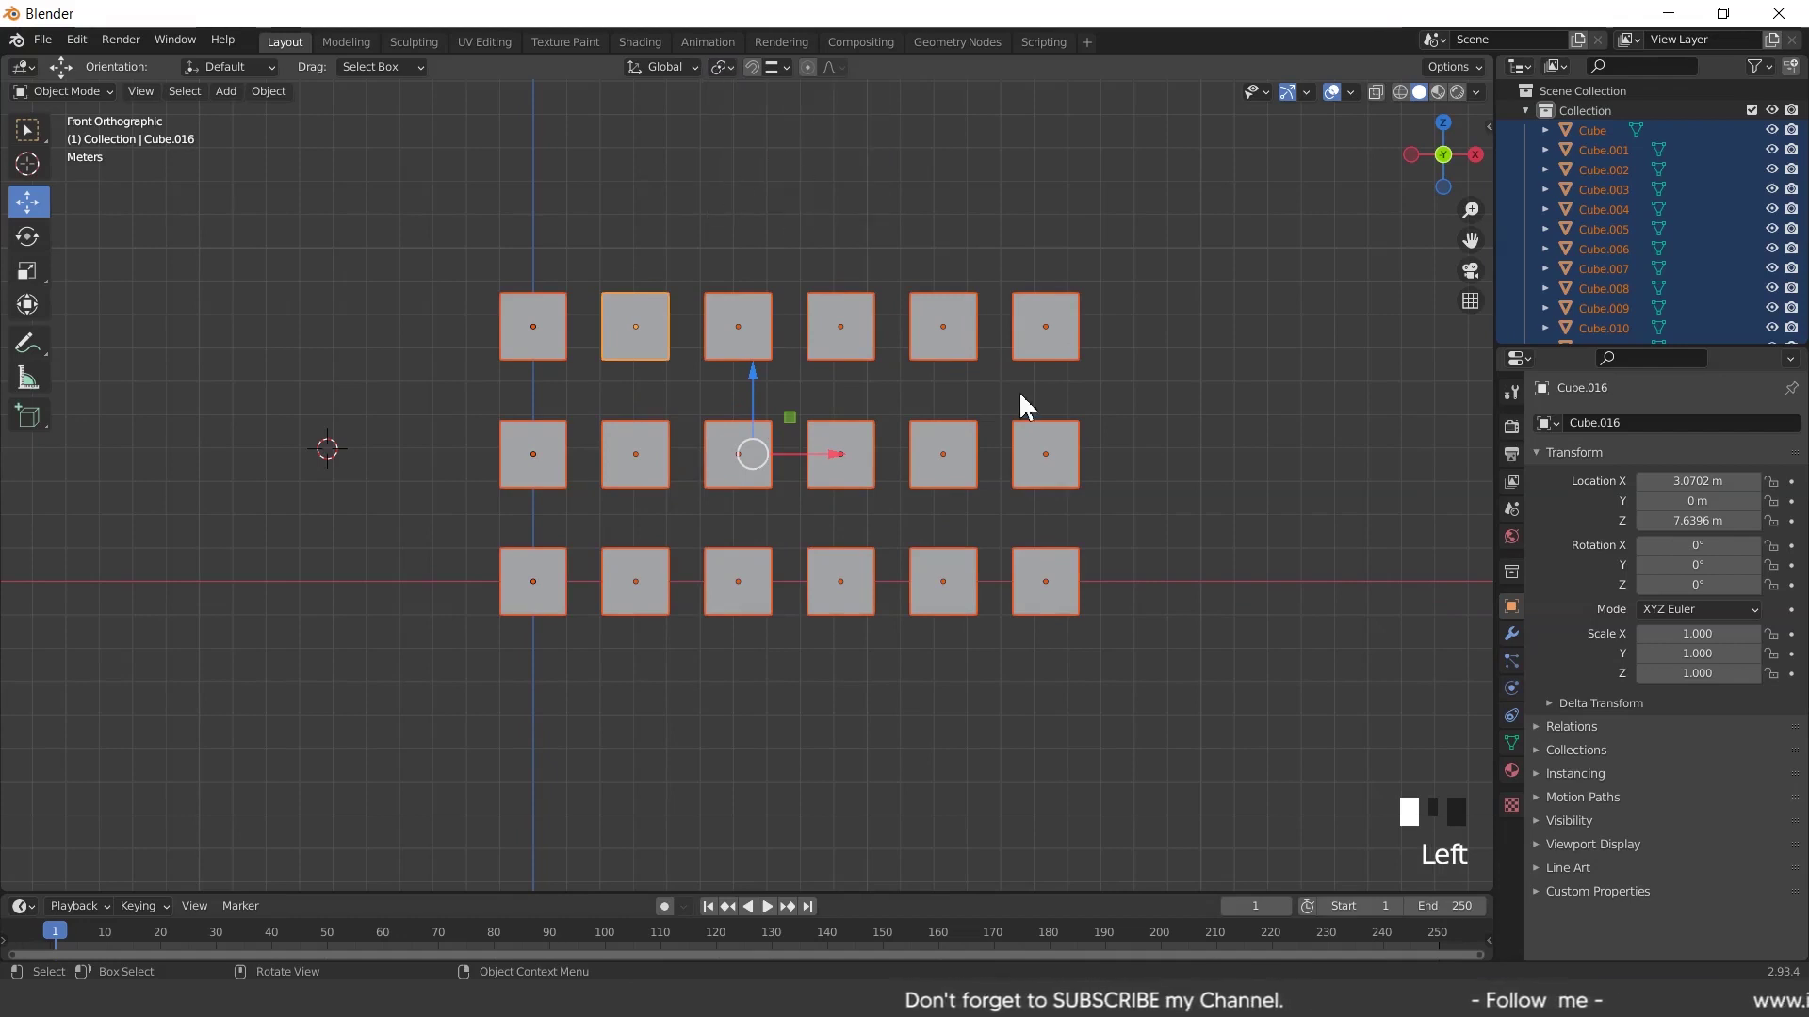
left_click(876, 590)
left_click_drag(703, 520, 1168, 684)
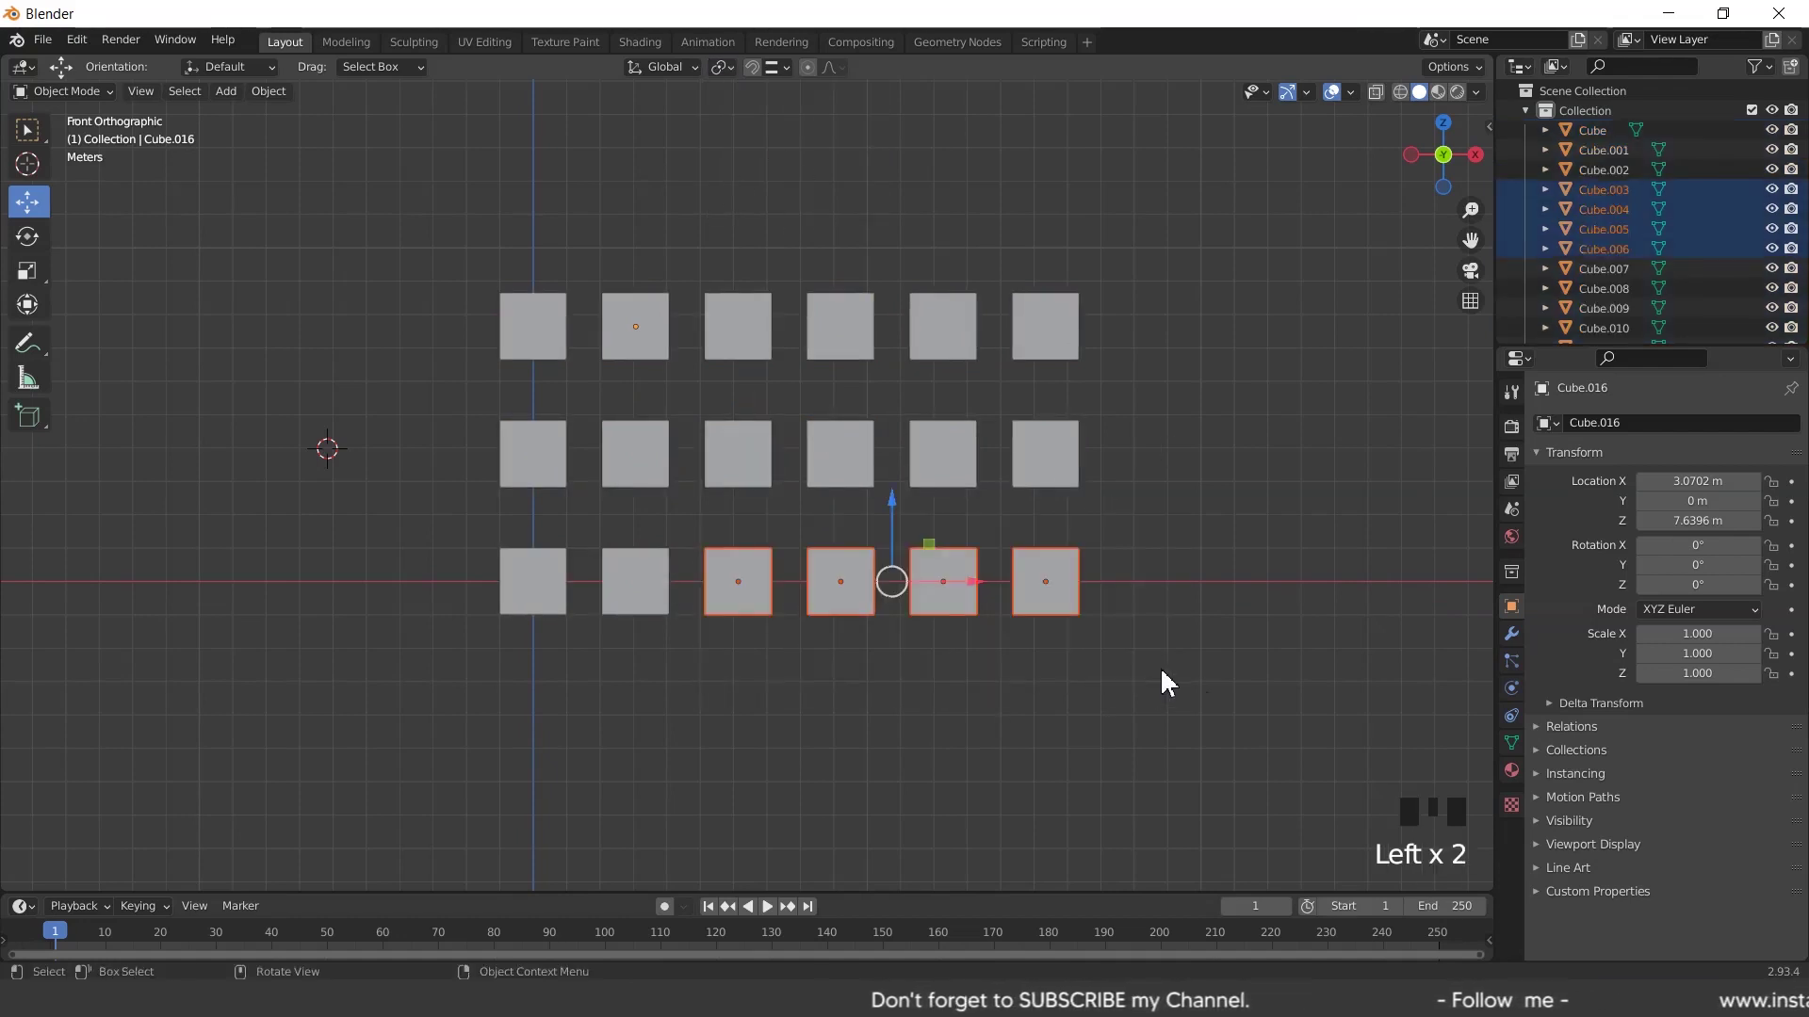
key("g")
left_click(1072, 721)
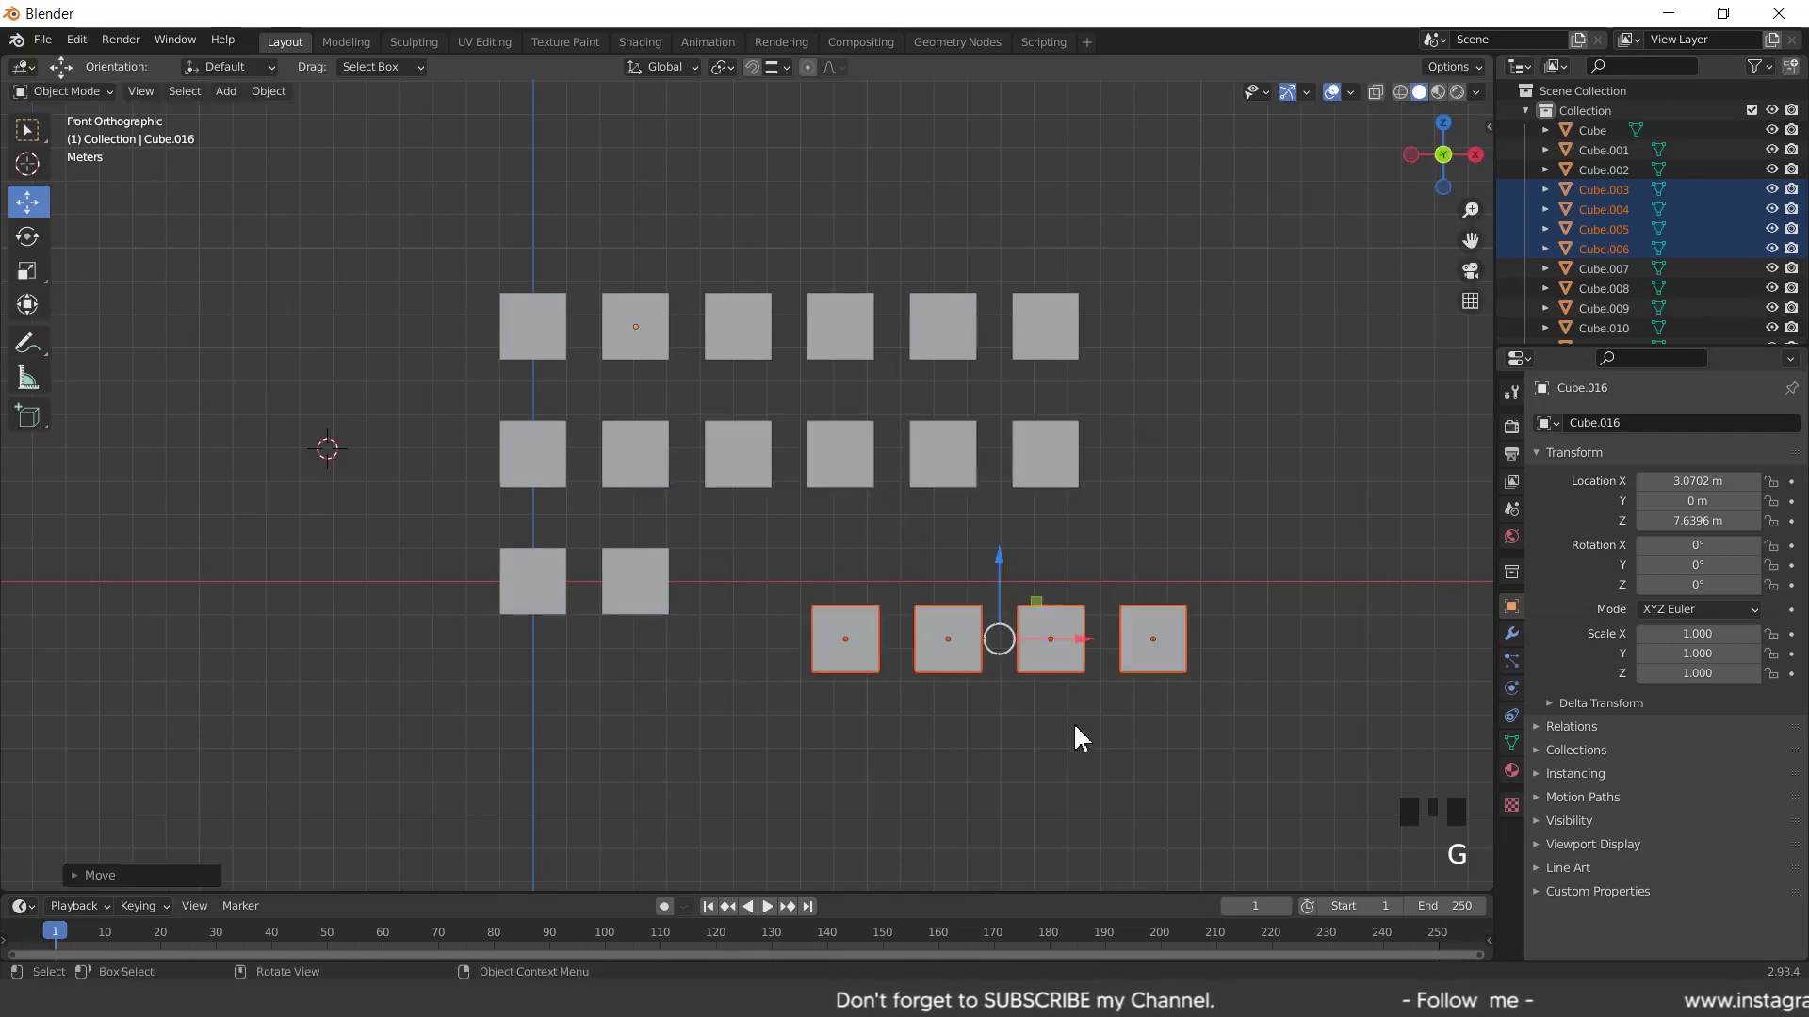
Move the top row's last four cubes up and to the right, away from the grid
left_click(834, 509)
left_click_drag(726, 247, 1089, 382)
key("g")
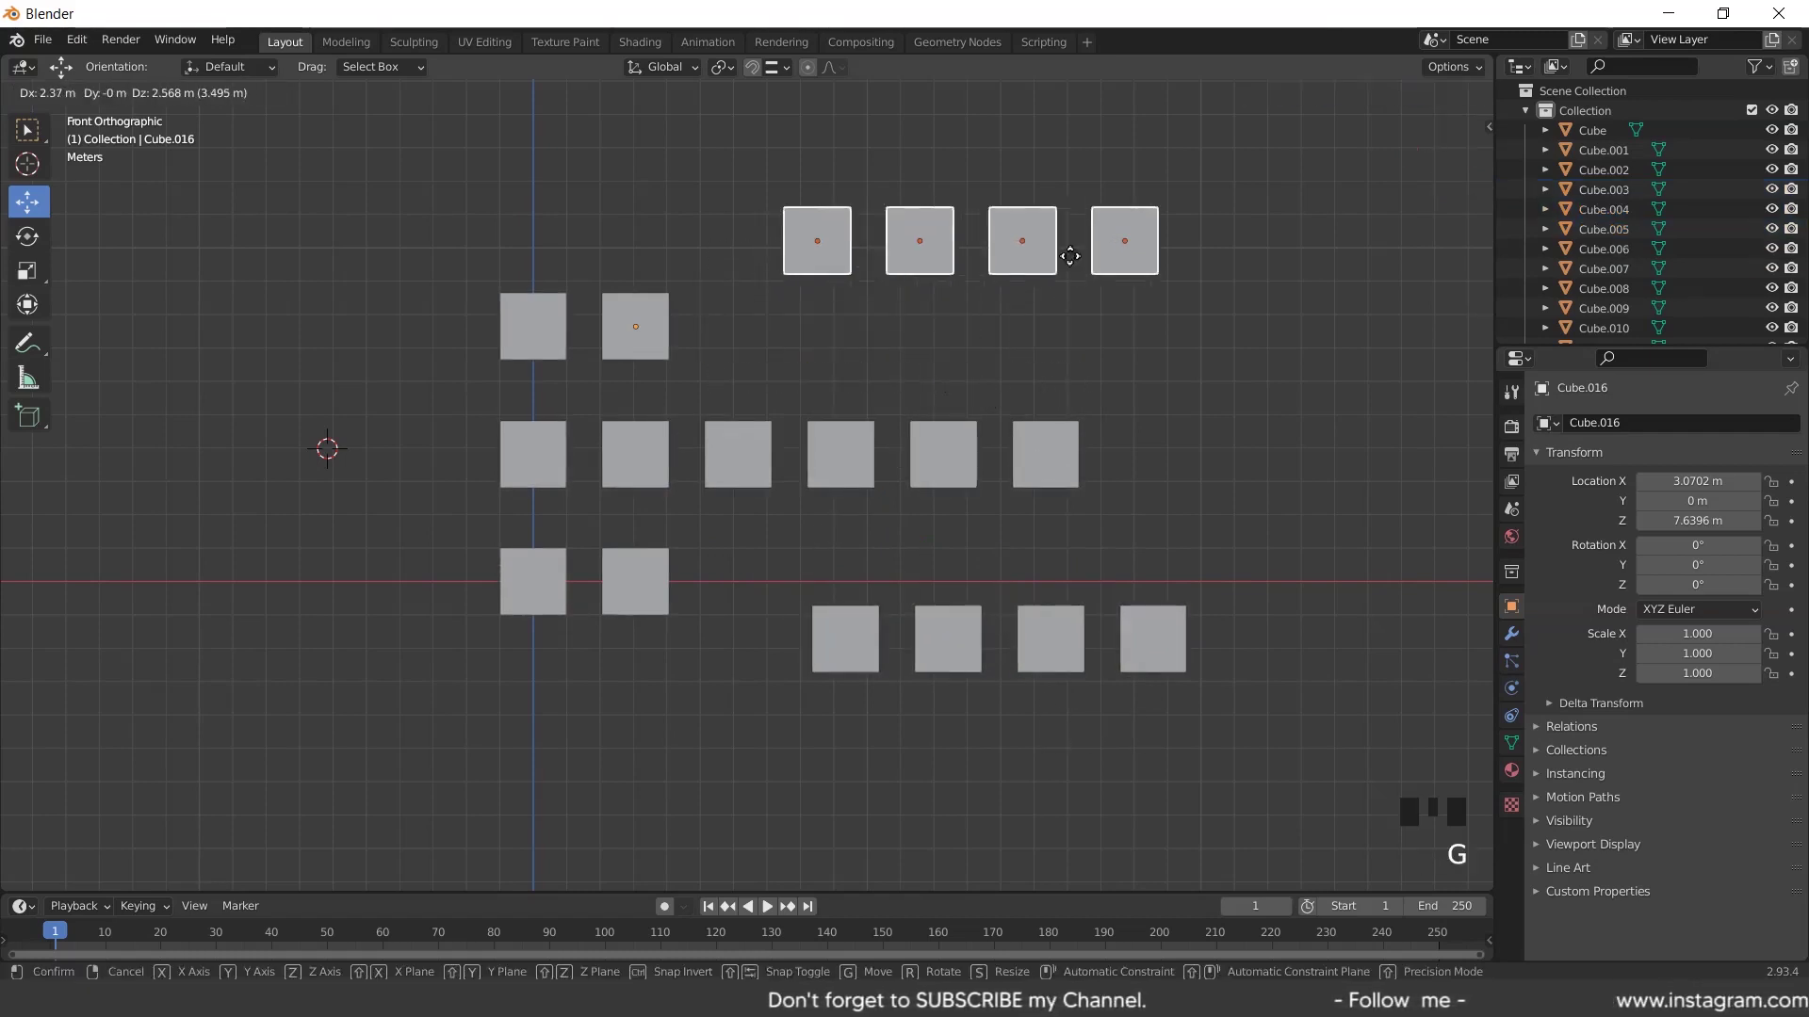
left_click(1027, 290)
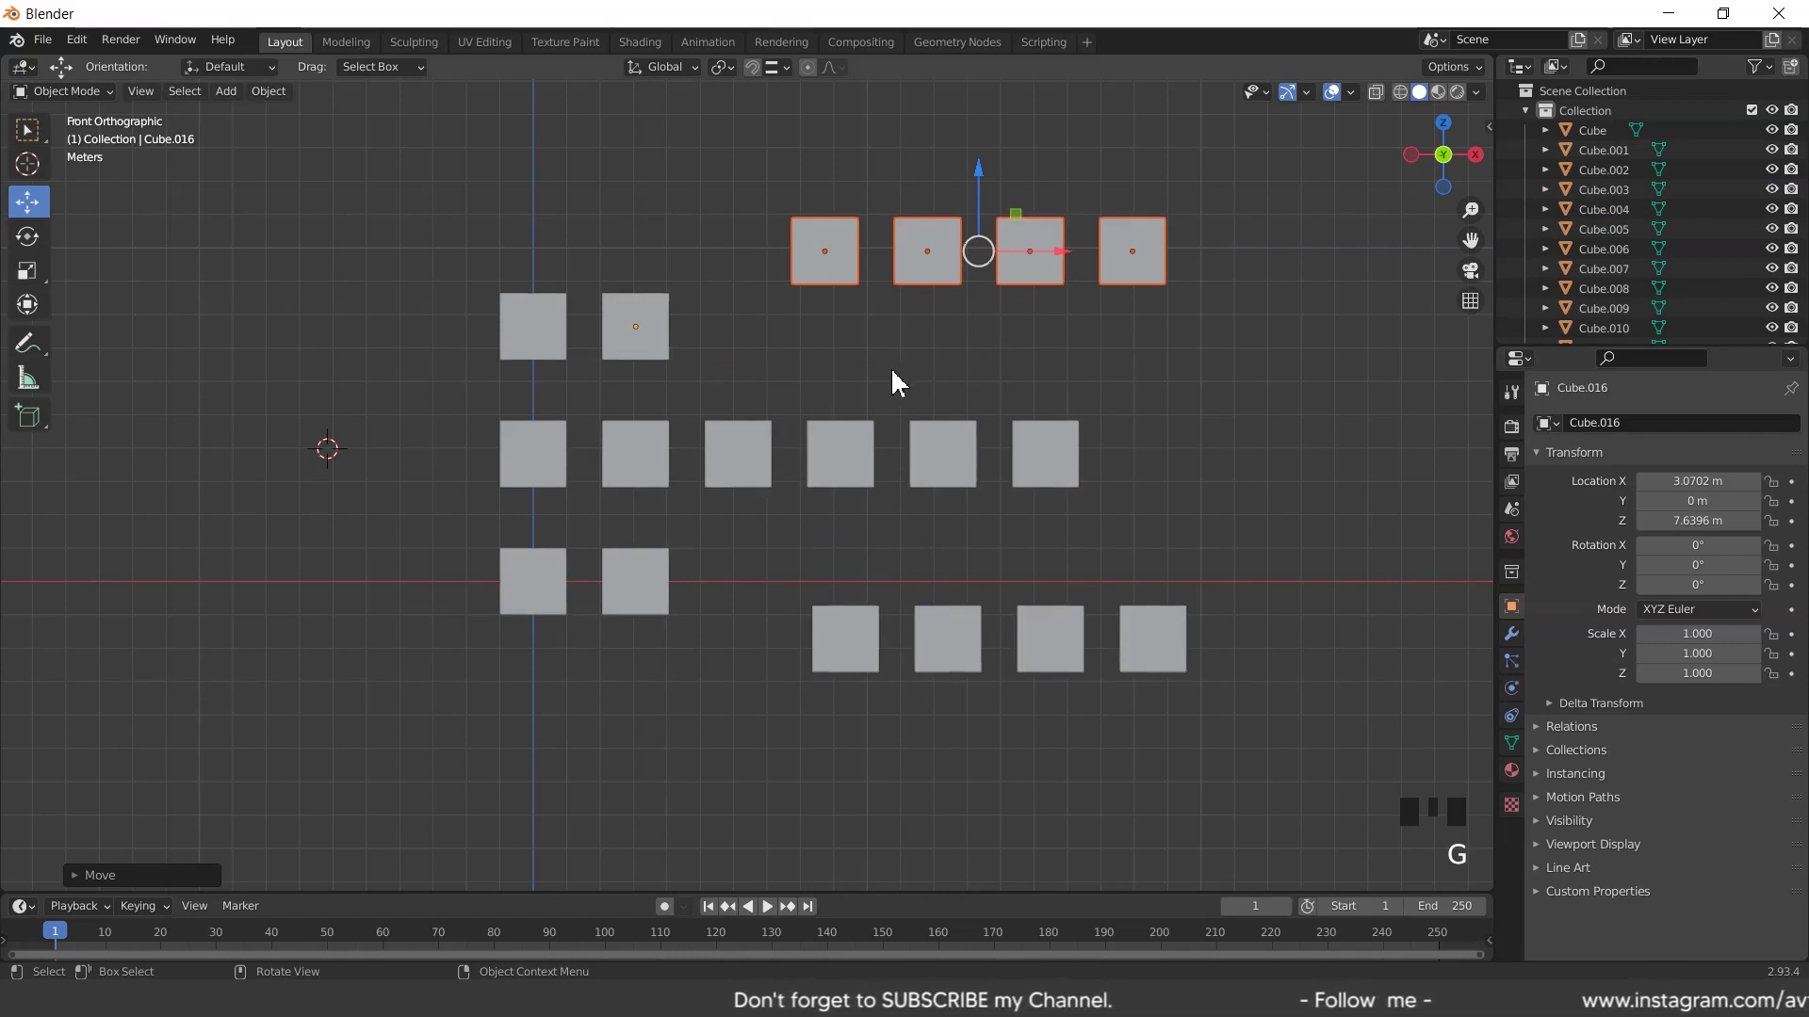
Select all cubes, keep Median Point as the pivot, and try scaling and rotating the uneven arrangement around it
key("a")
left_click(721, 66)
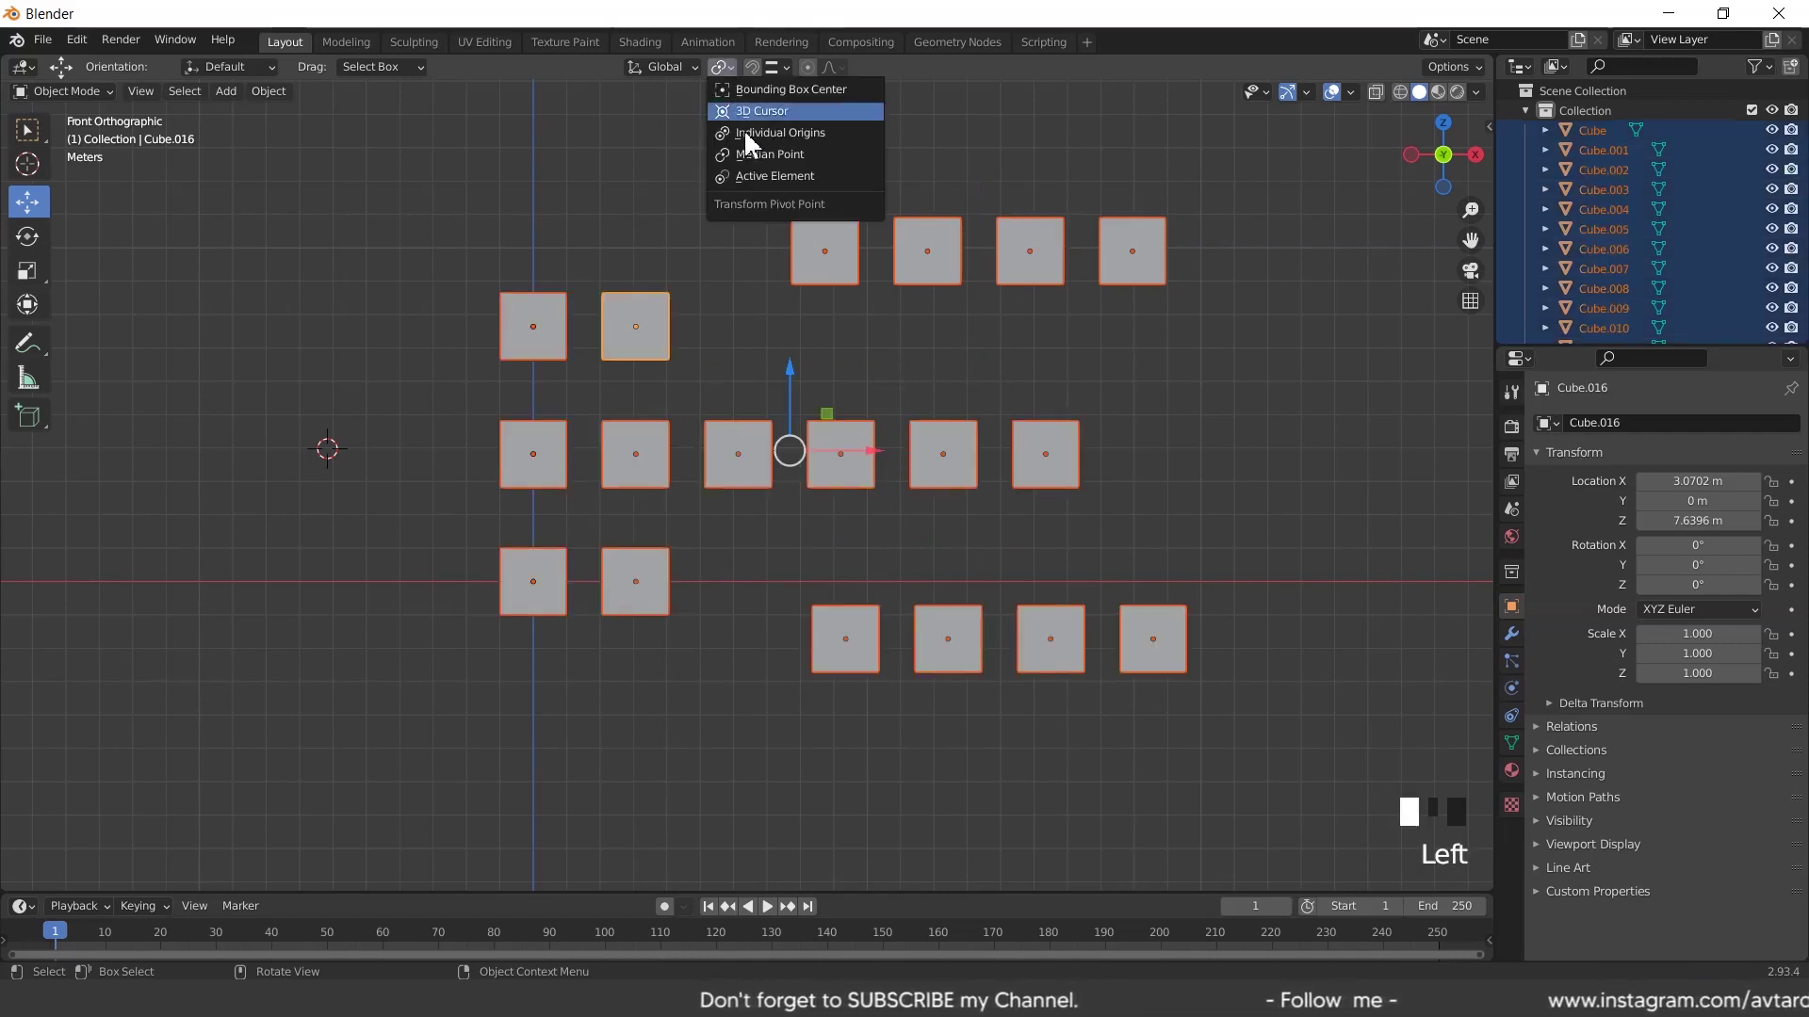
left_click(777, 153)
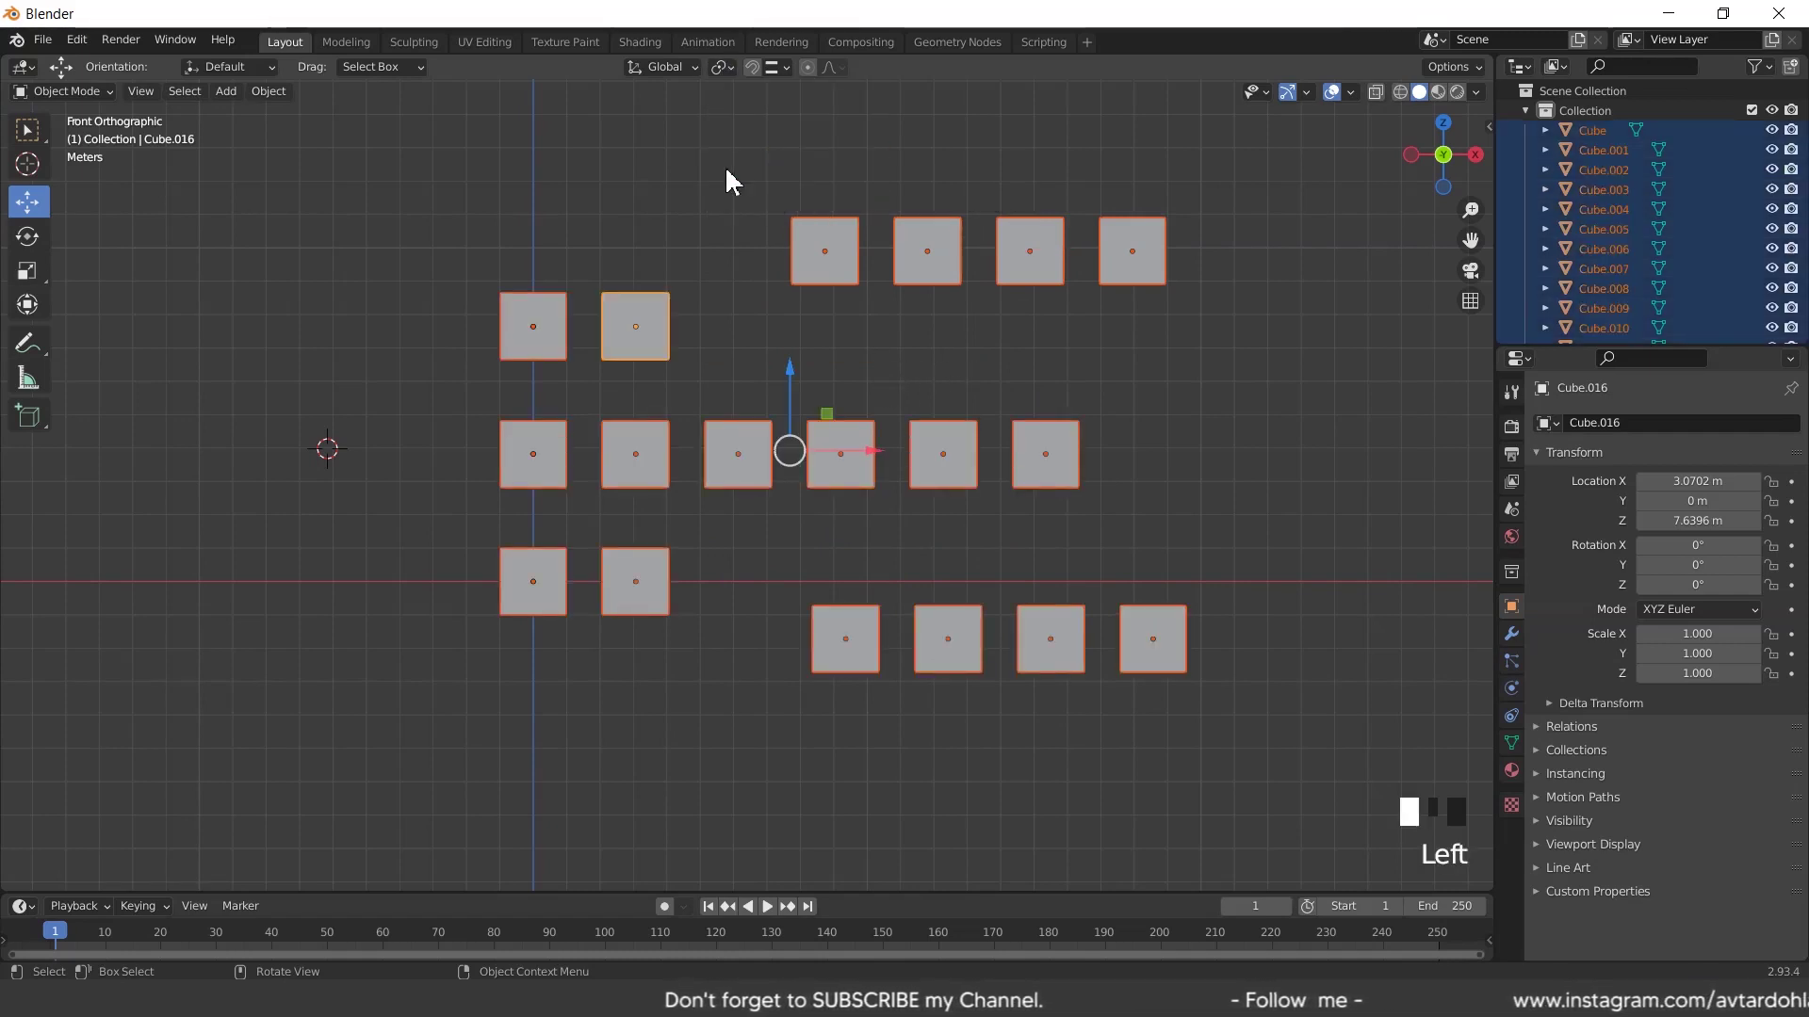
left_click(731, 66)
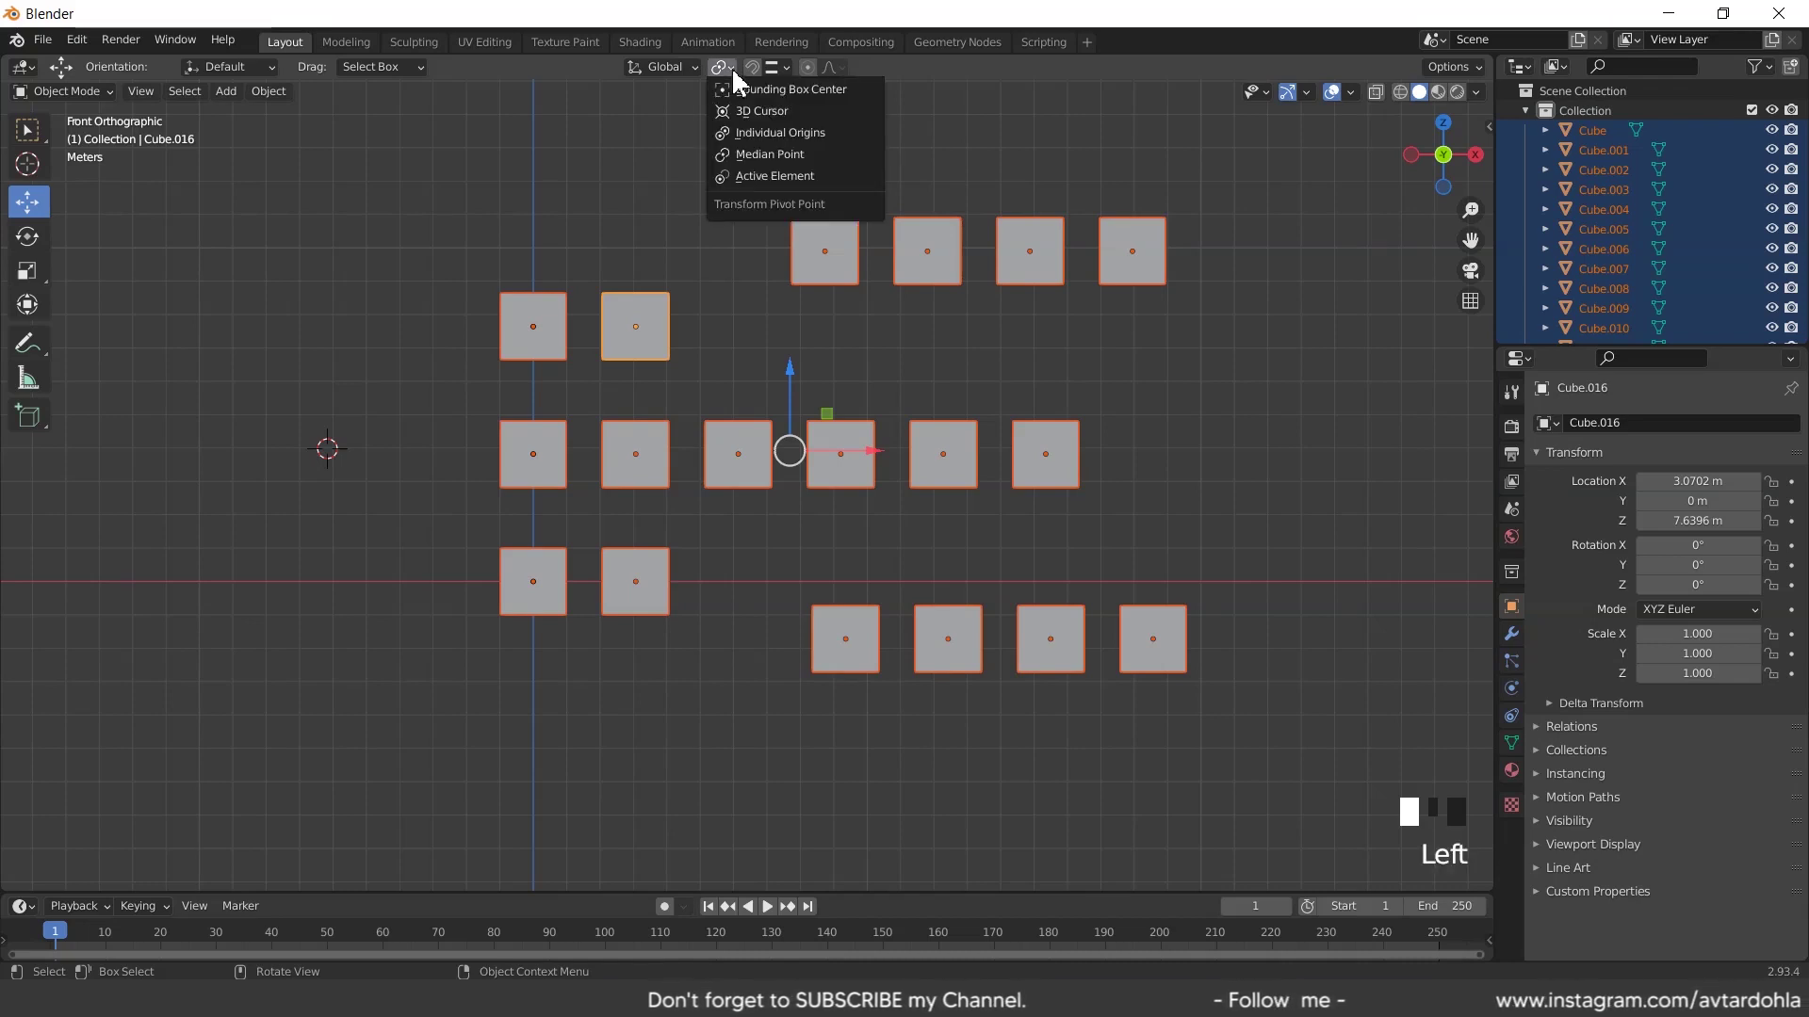
left_click(769, 151)
key("s")
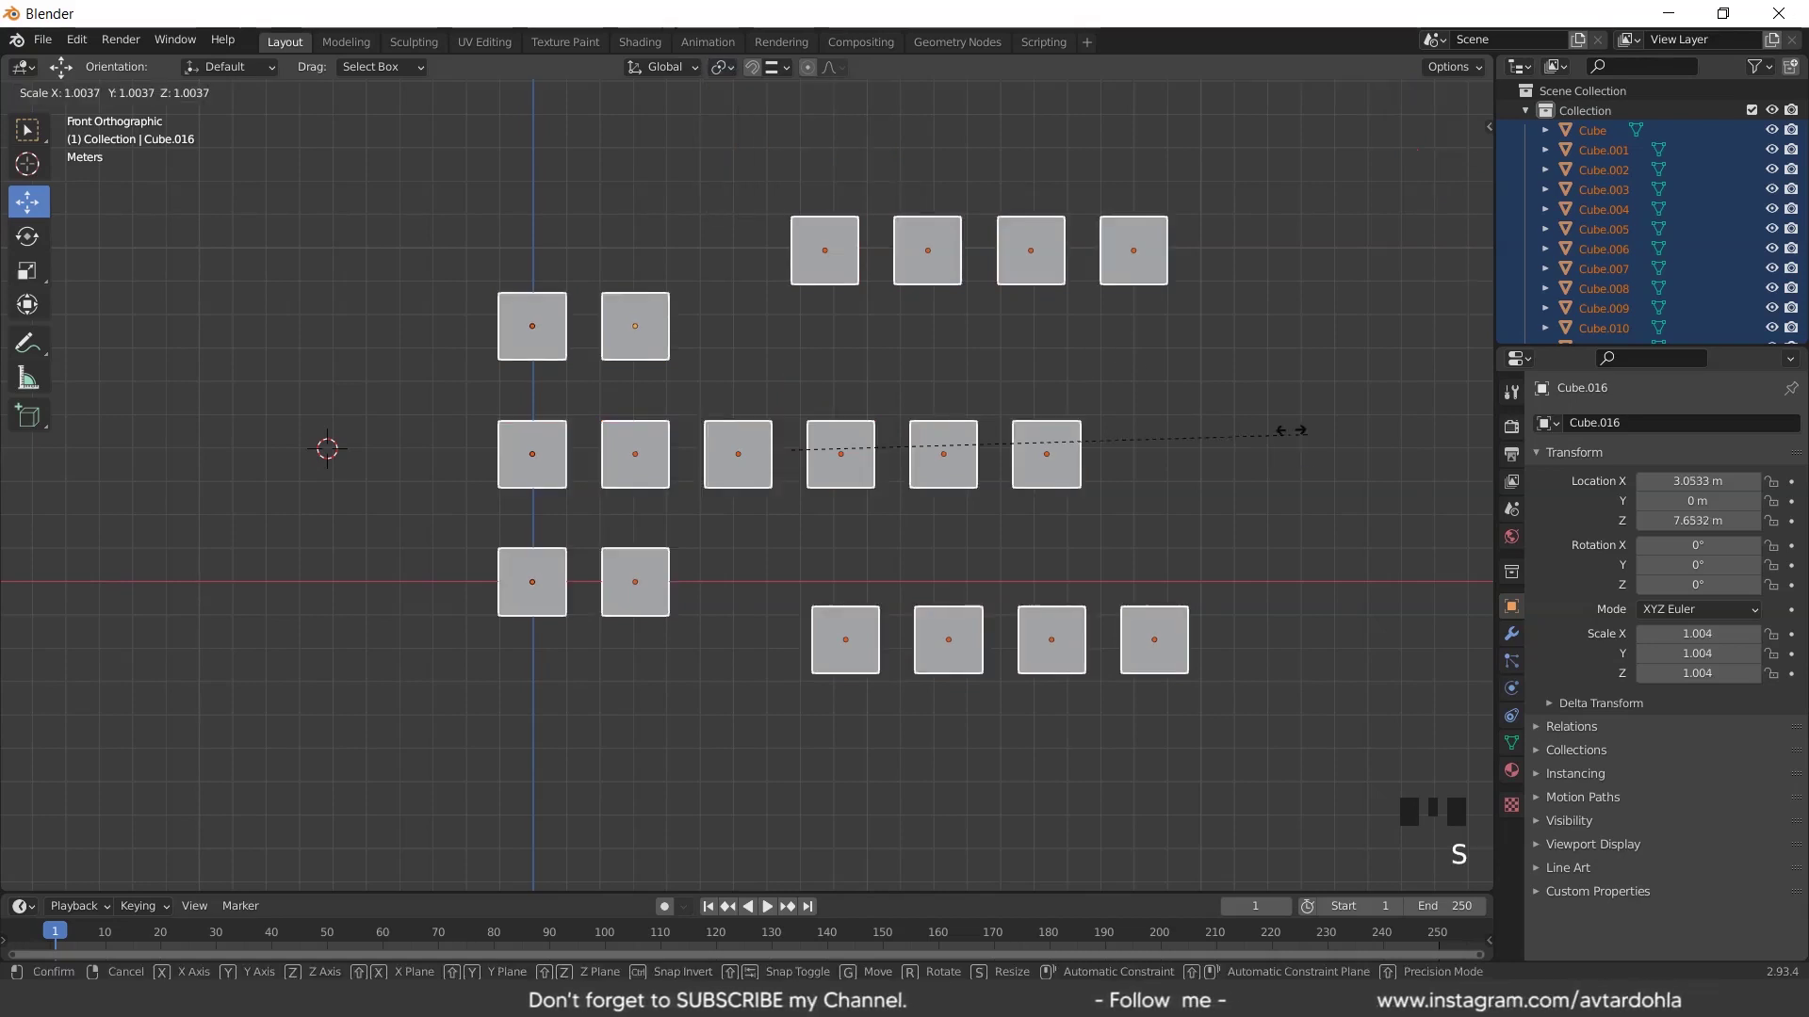
right_click(1140, 403)
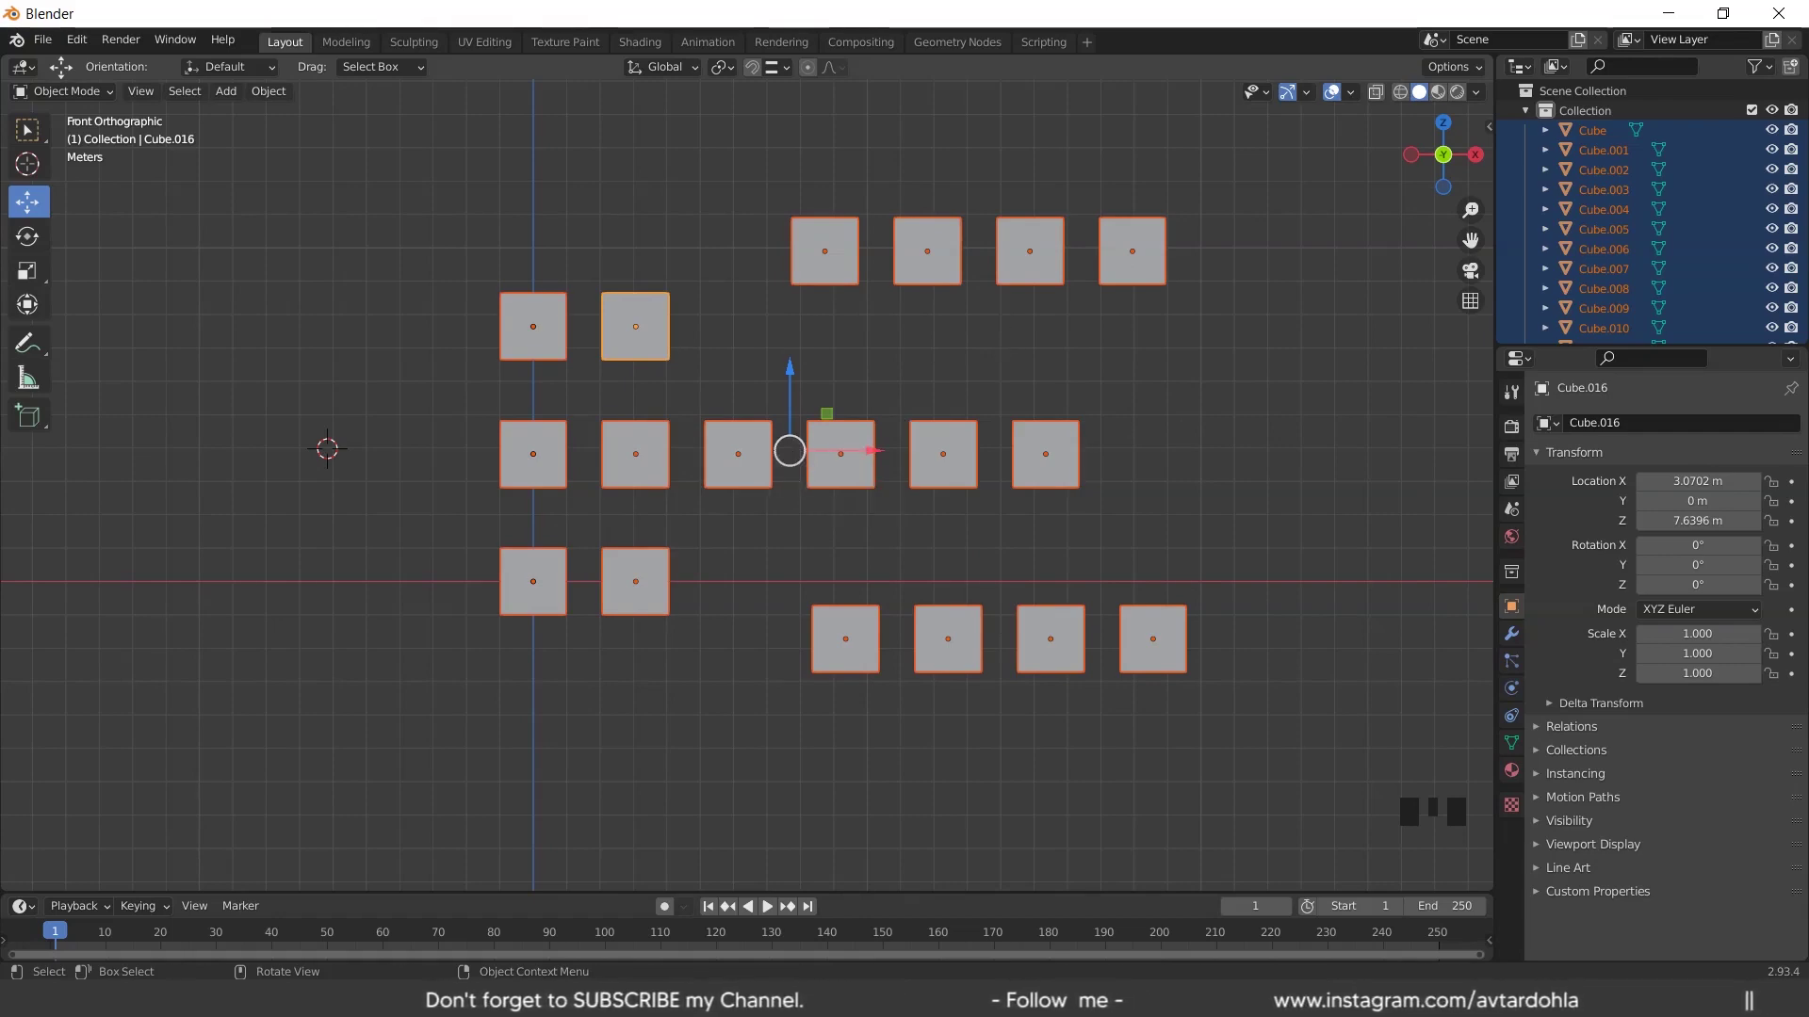
key("r")
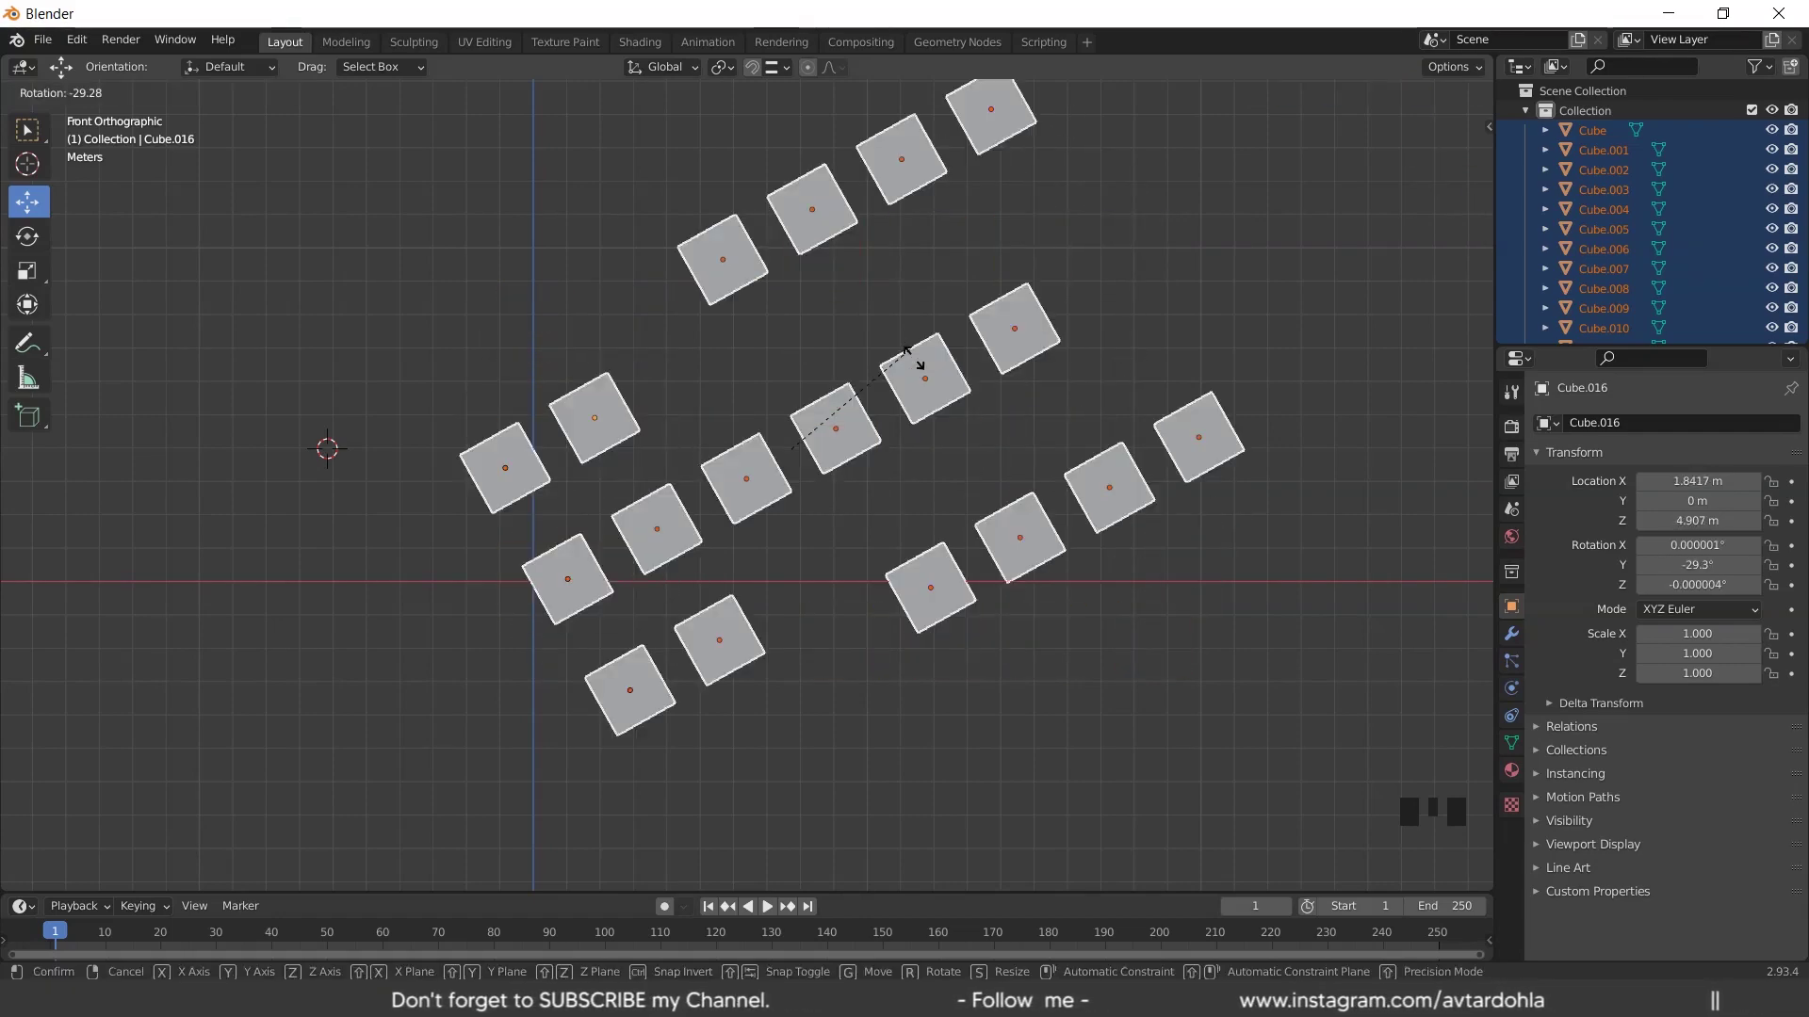
right_click(922, 394)
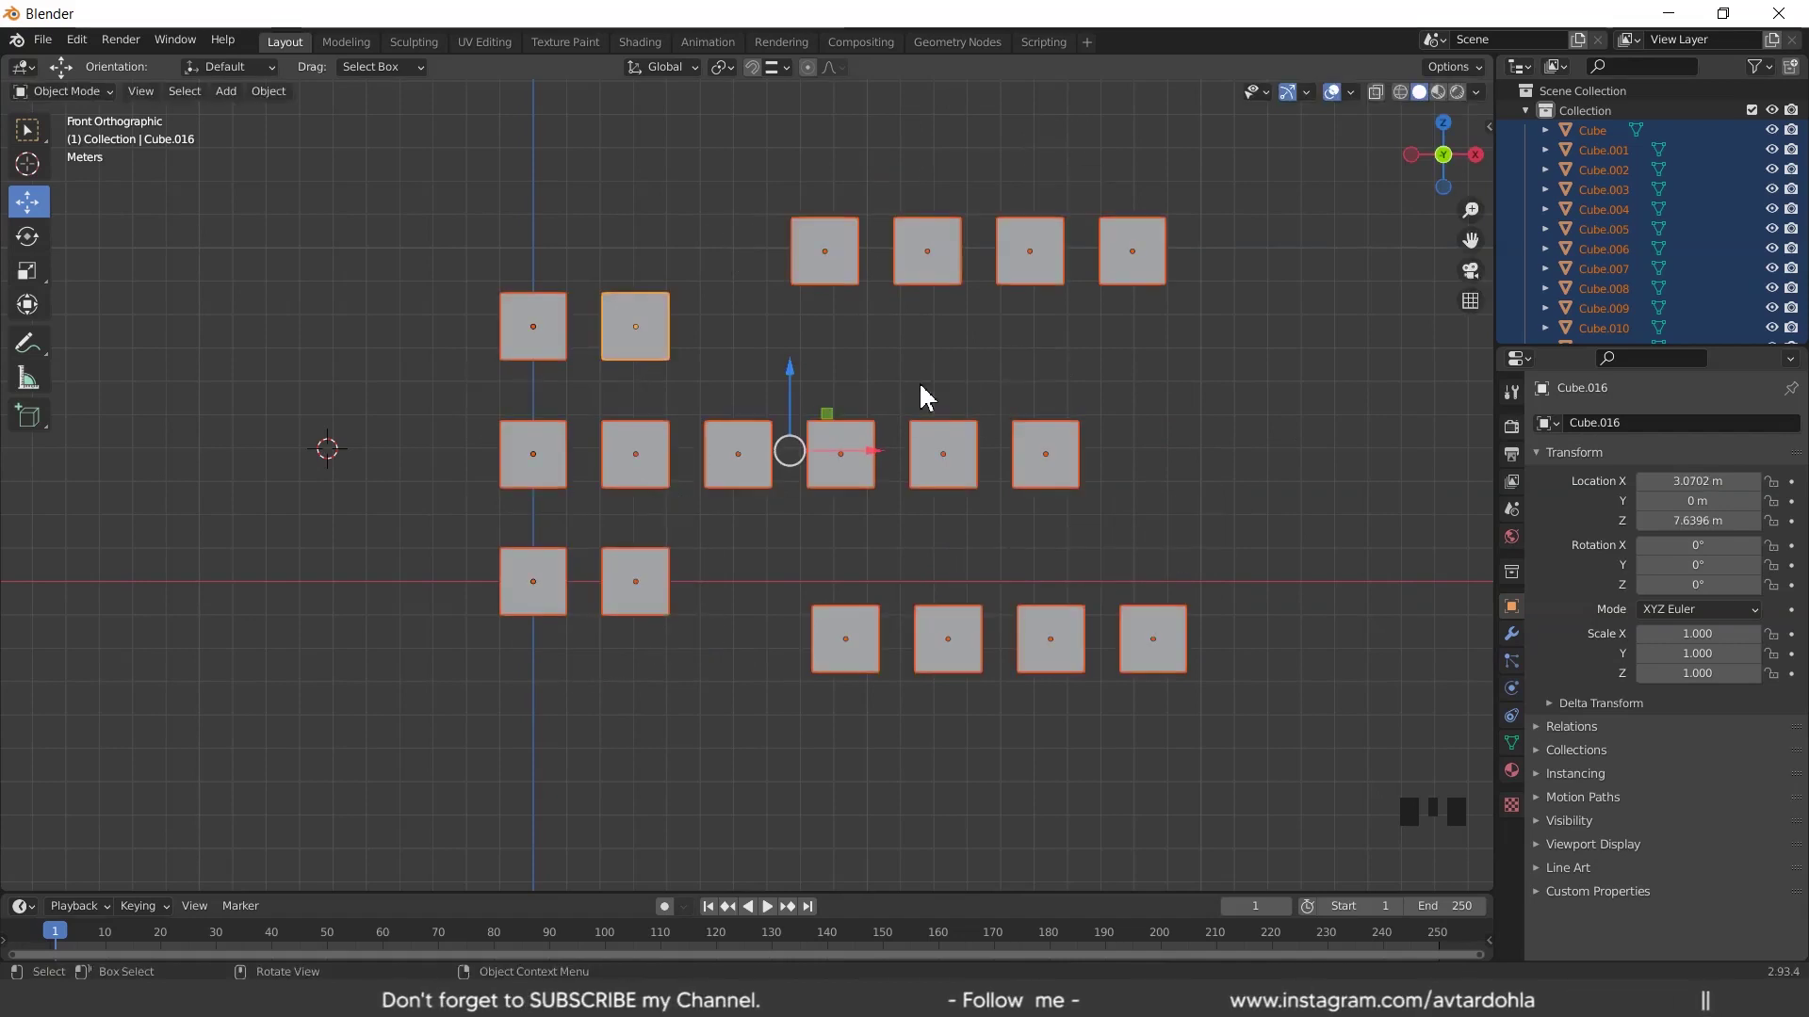
Set the transform pivot point to Active Element for the selected cubes
left_click(731, 64)
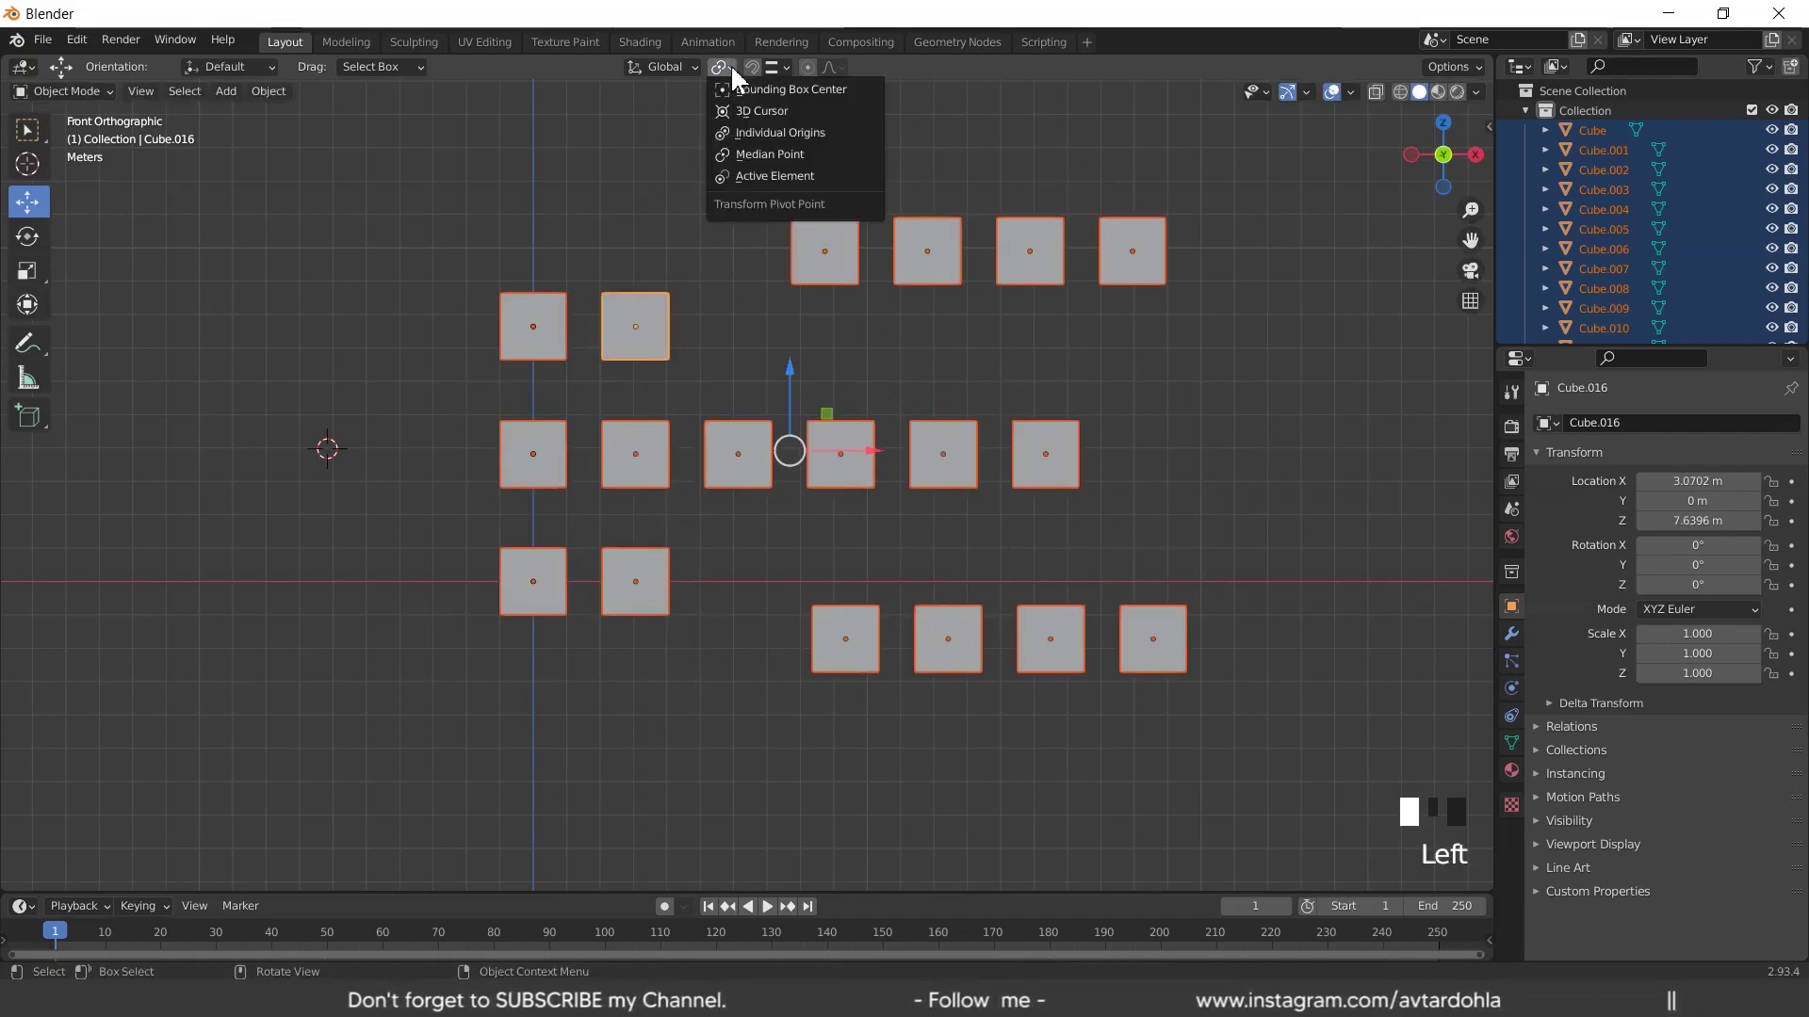
left_click(798, 176)
left_click(784, 67)
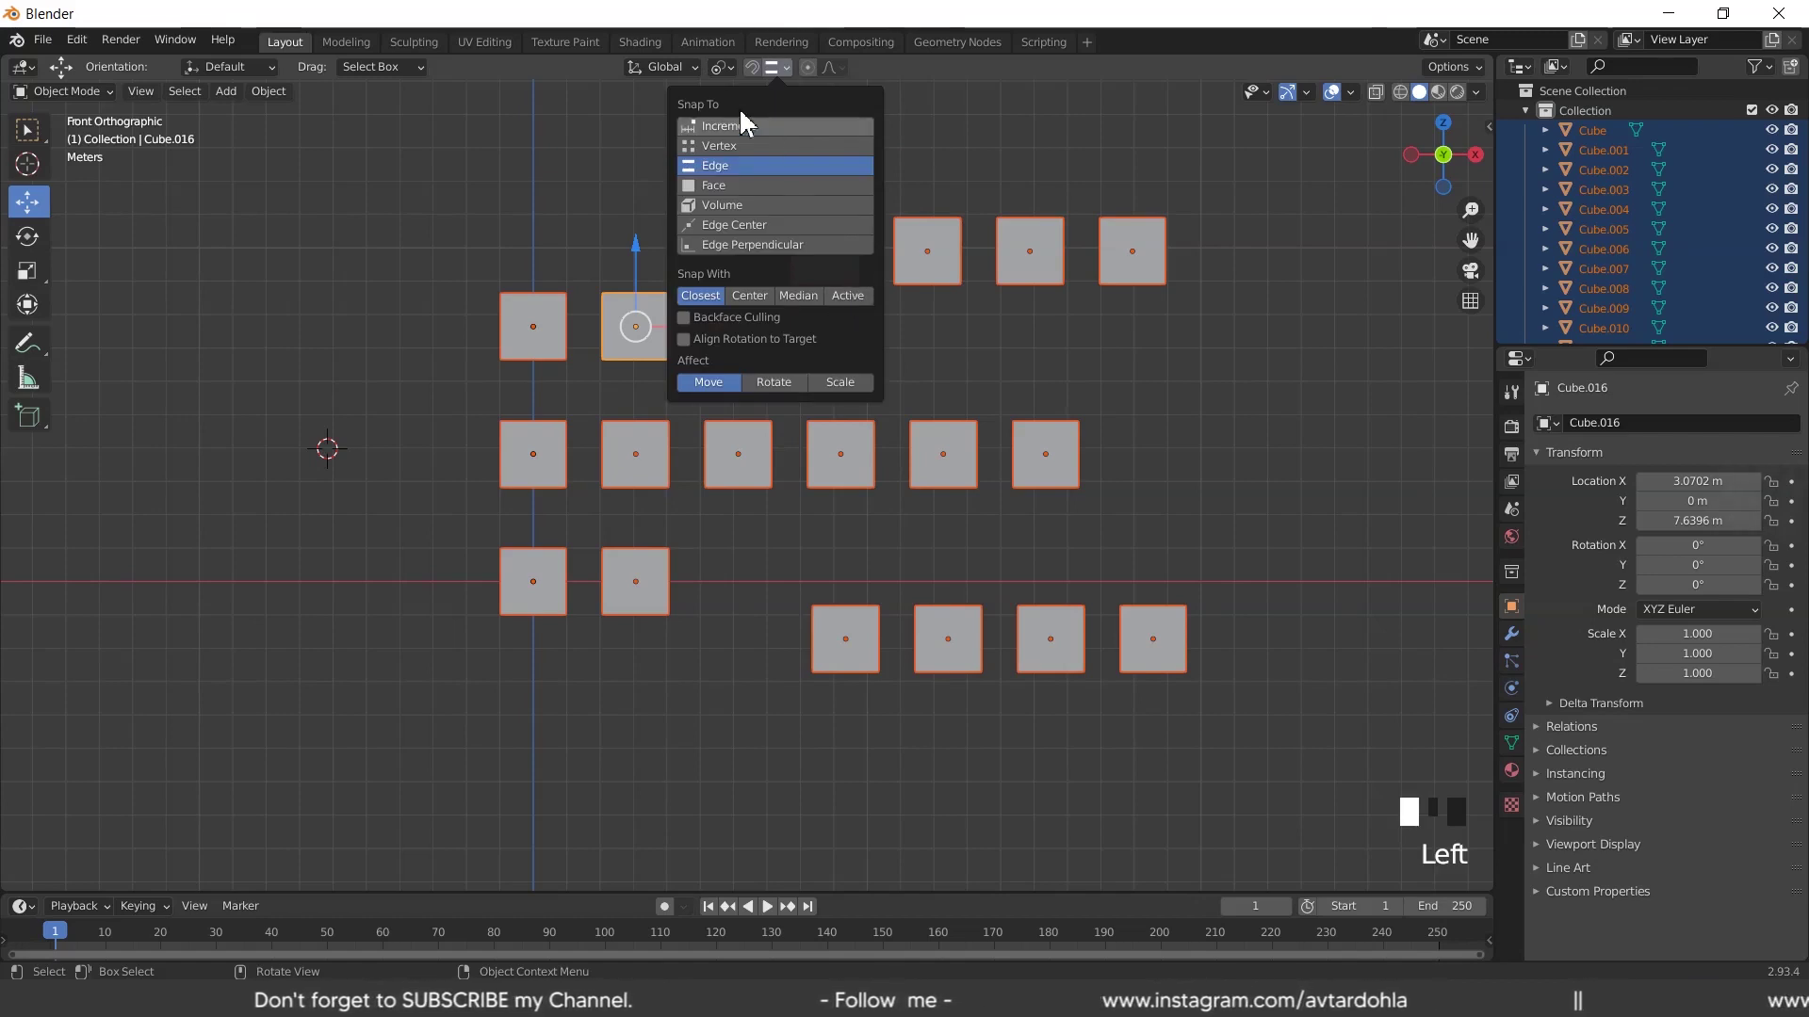
left_click(731, 67)
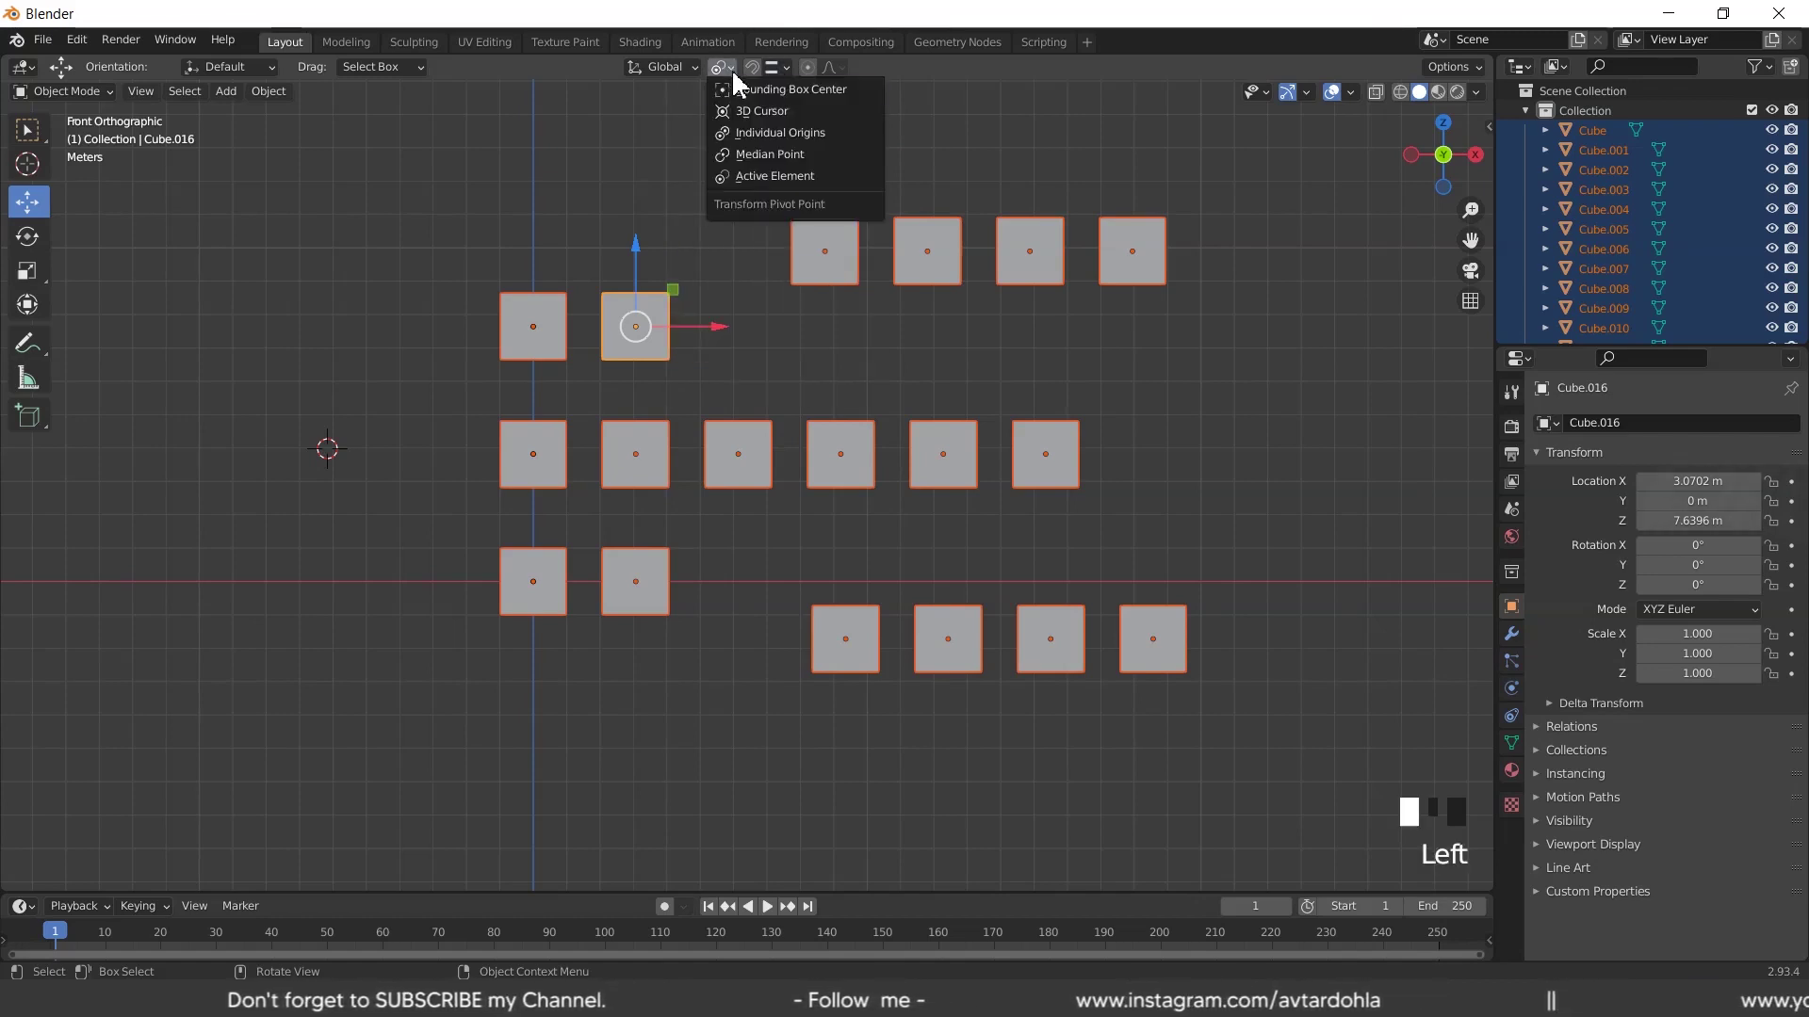
left_click(750, 173)
Reselect the cubes in all rows with the bottom row's first cube as the active one
left_click(907, 331)
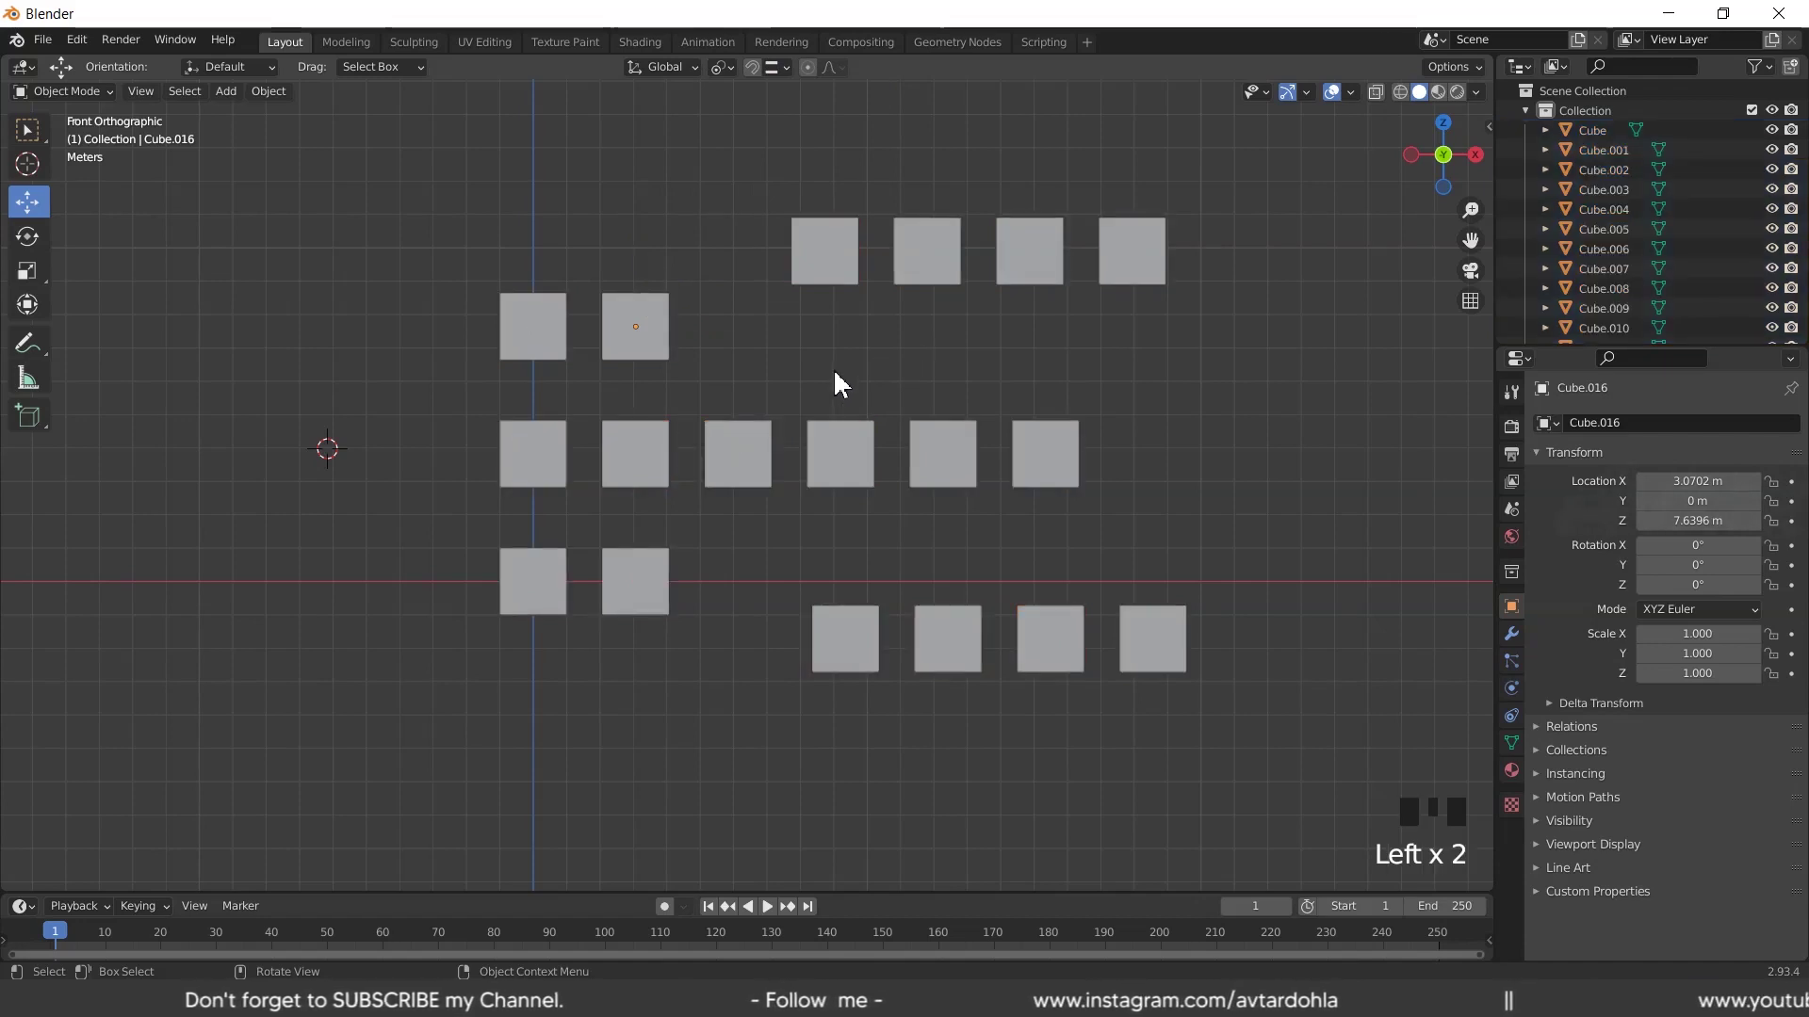
left_click(606, 320)
left_click_drag(777, 206, 1178, 298)
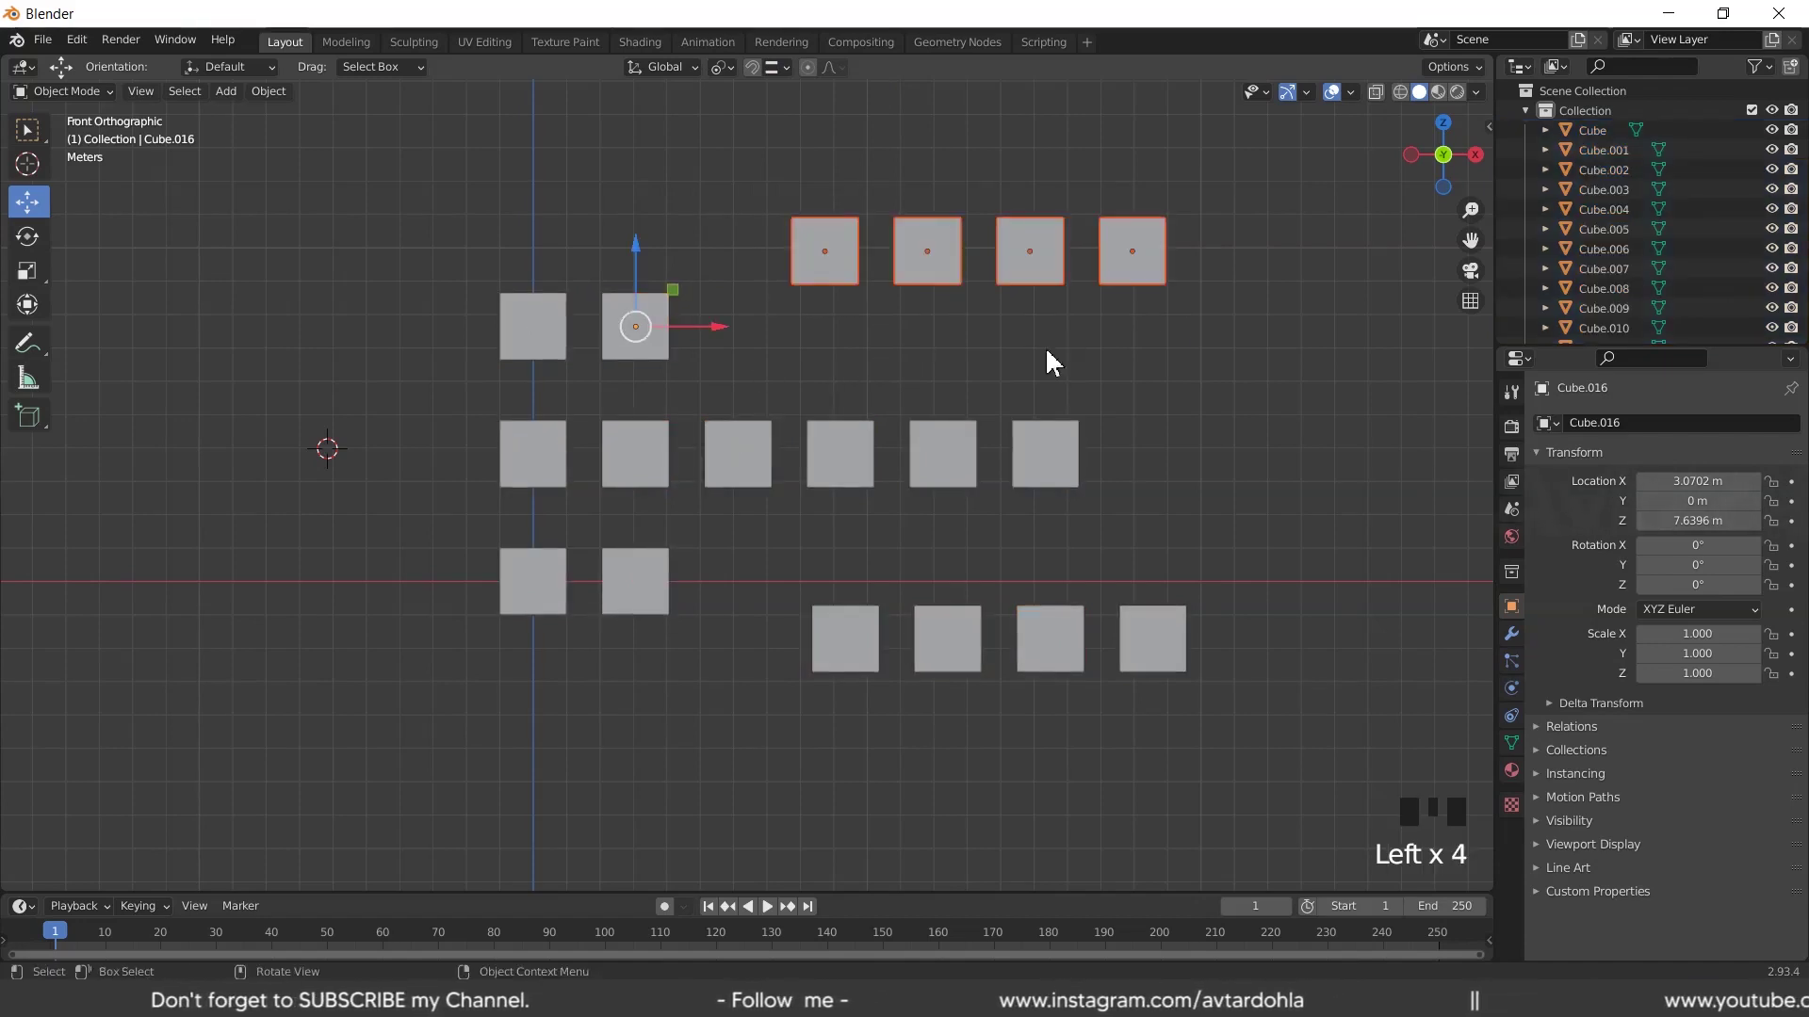
left_click_drag(444, 234, 1093, 498, "shift")
left_click(848, 623, "shift")
left_click(947, 626, "shift")
left_click(1048, 628, "shift")
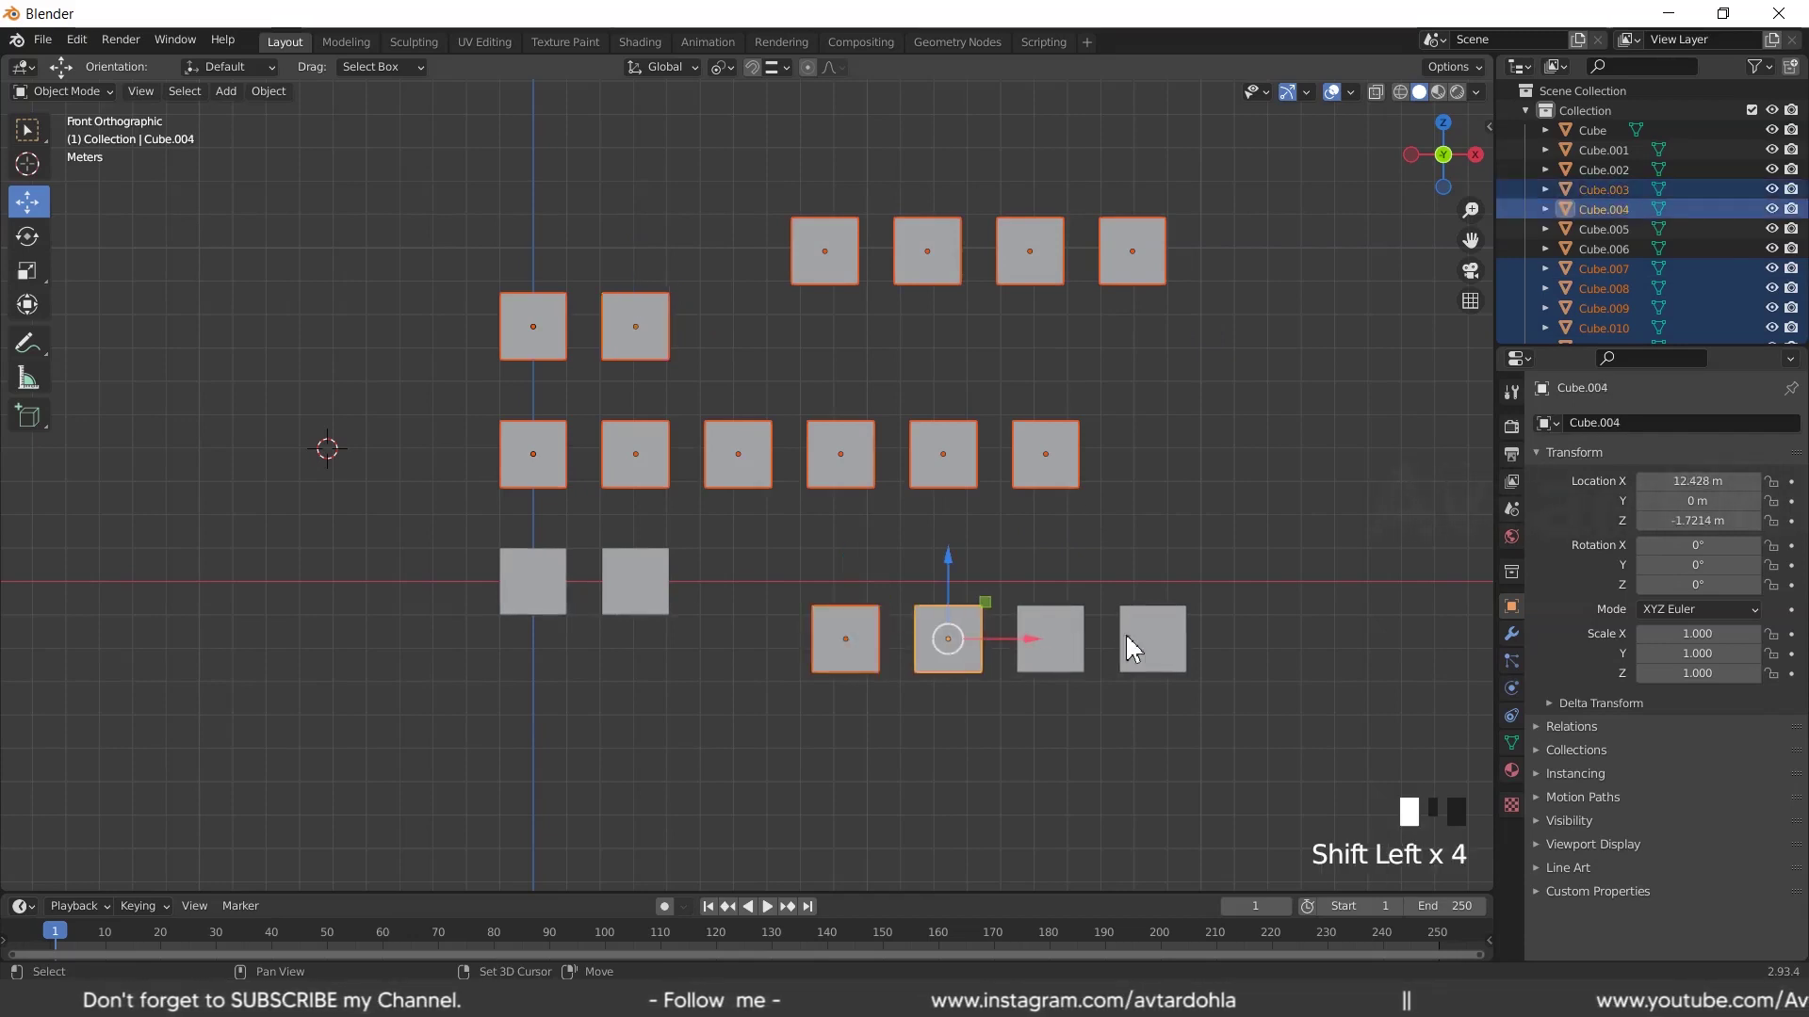
left_click(1147, 635, "shift")
left_click(644, 591, "shift")
left_click(535, 589, "shift")
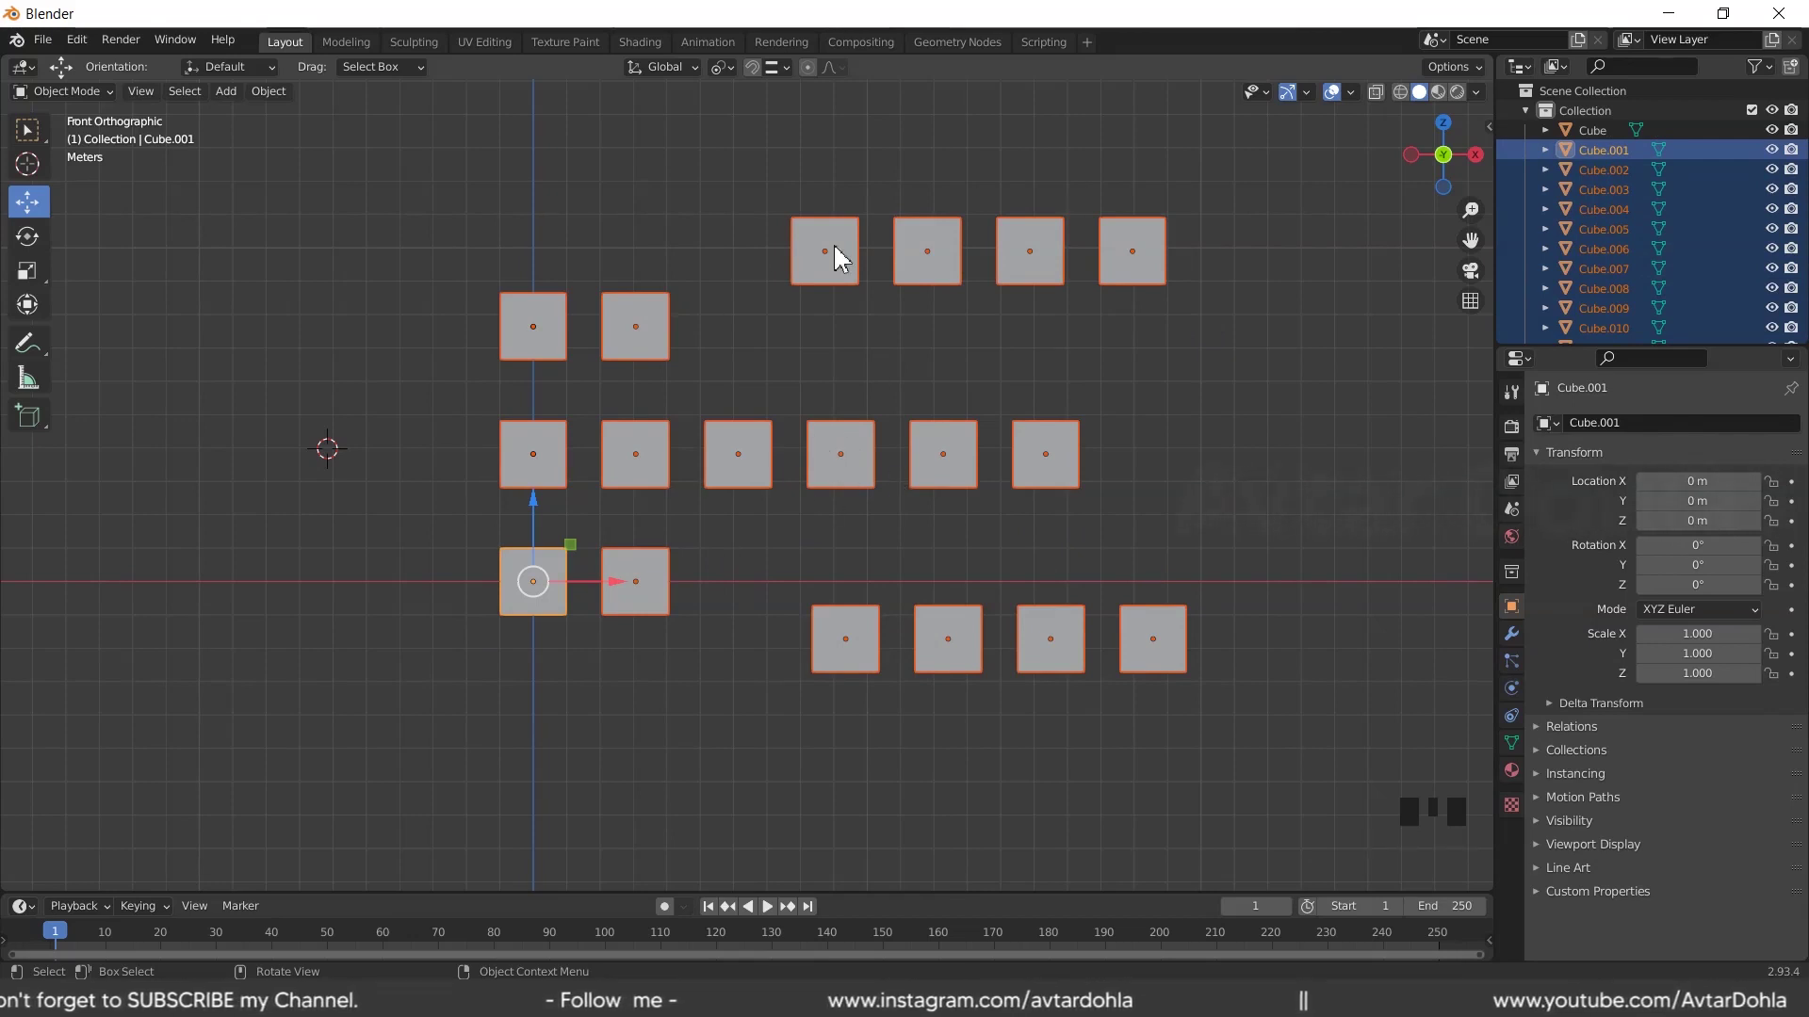
Try scaling the selected cubes around the active first cube of the bottom row
scroll(799, 260, "up", 1)
scroll(817, 231, "down", 1)
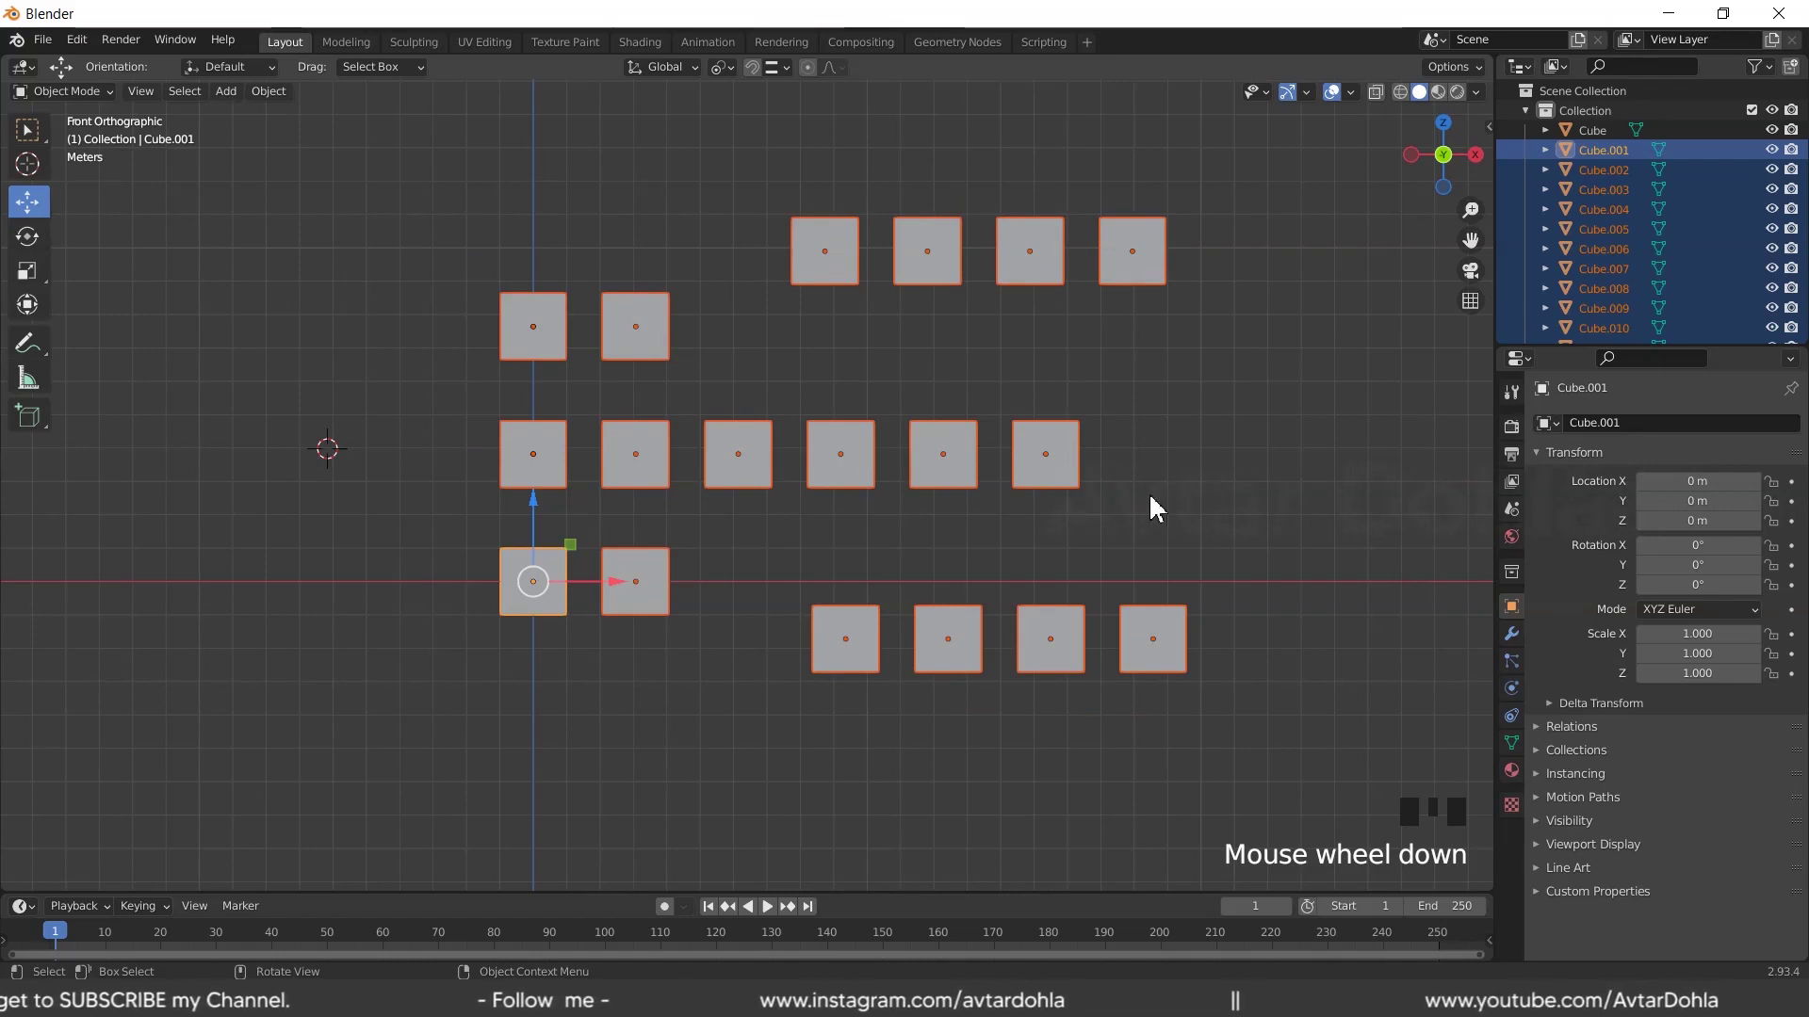
scroll(798, 336, "up", 1)
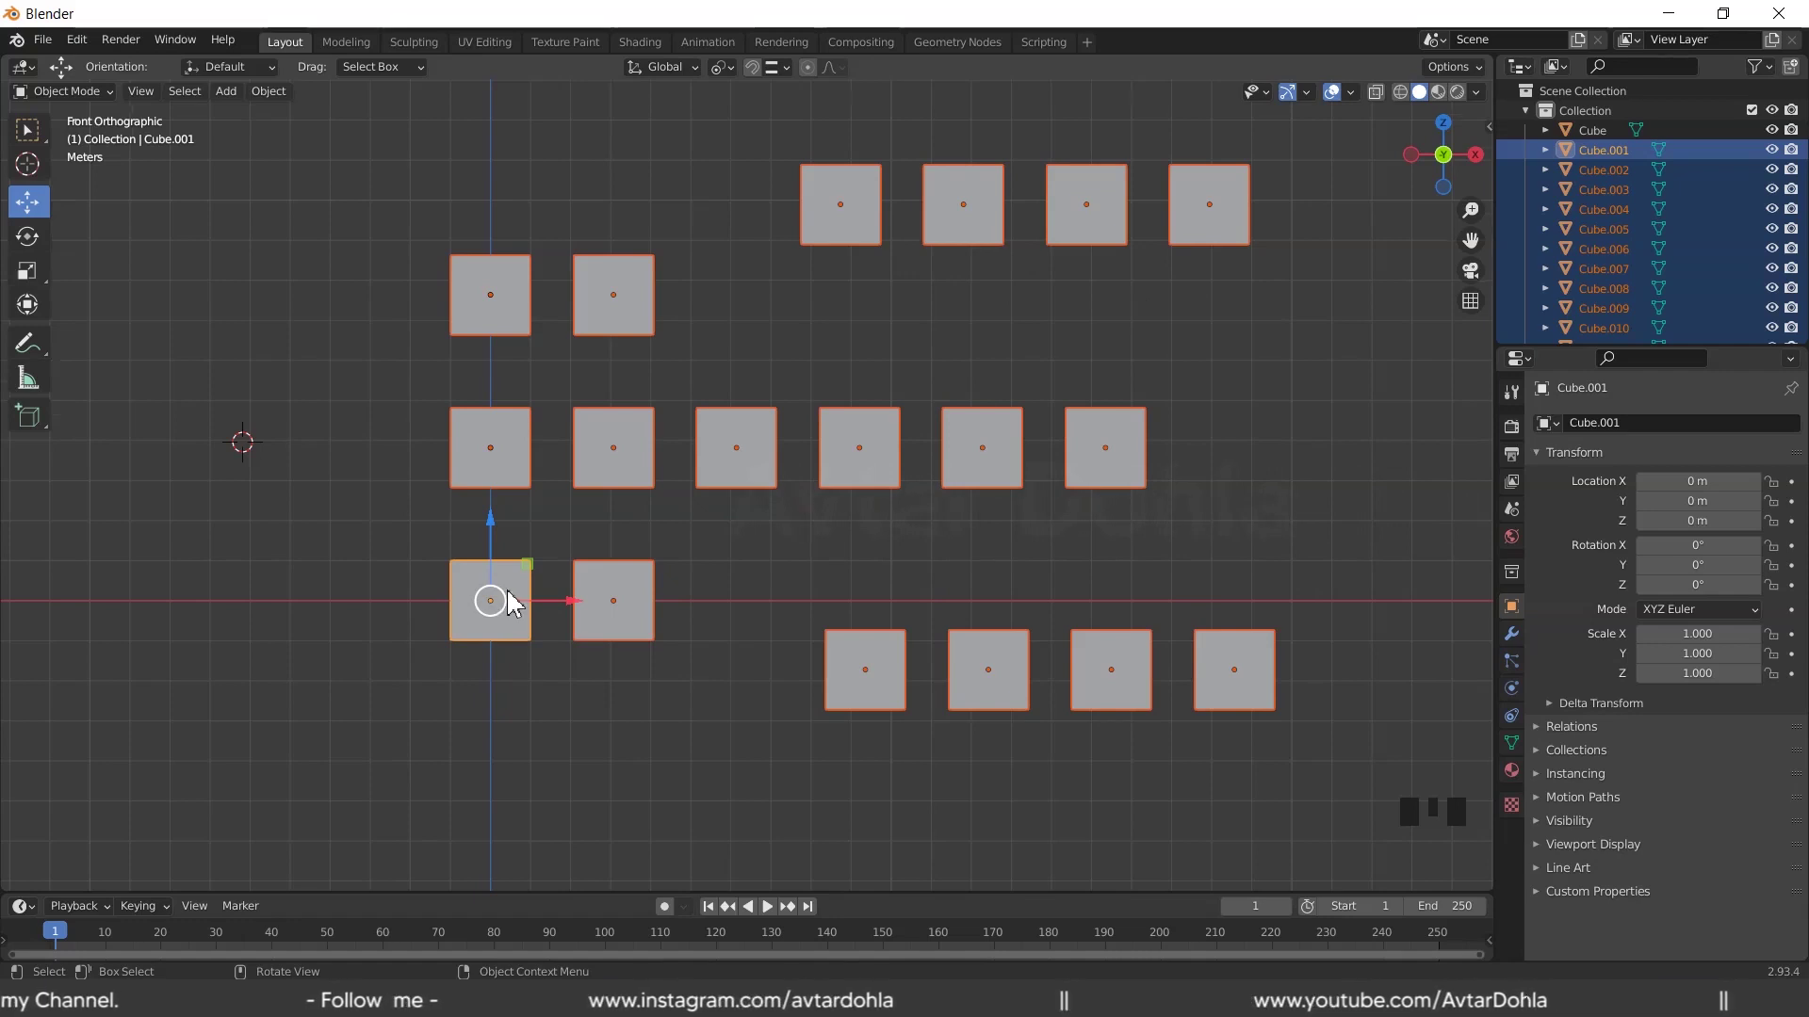
scroll(509, 597, "down", 1)
key("s")
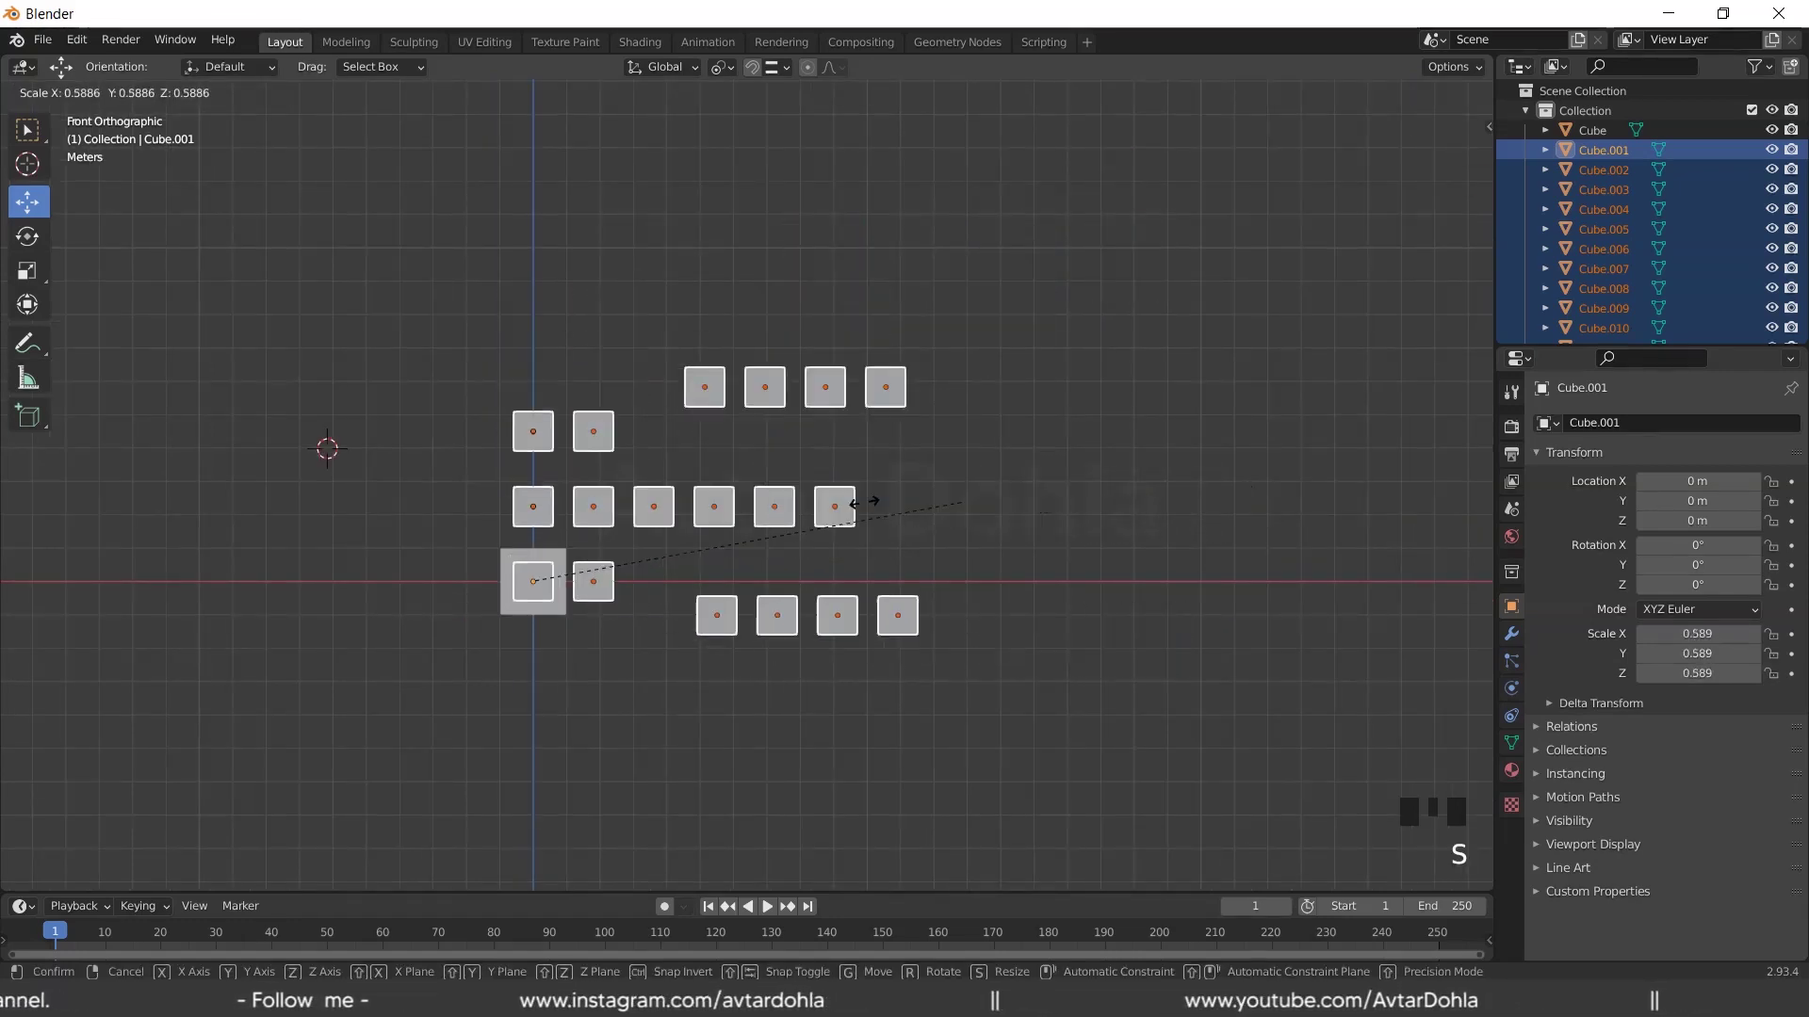
right_click(1140, 469)
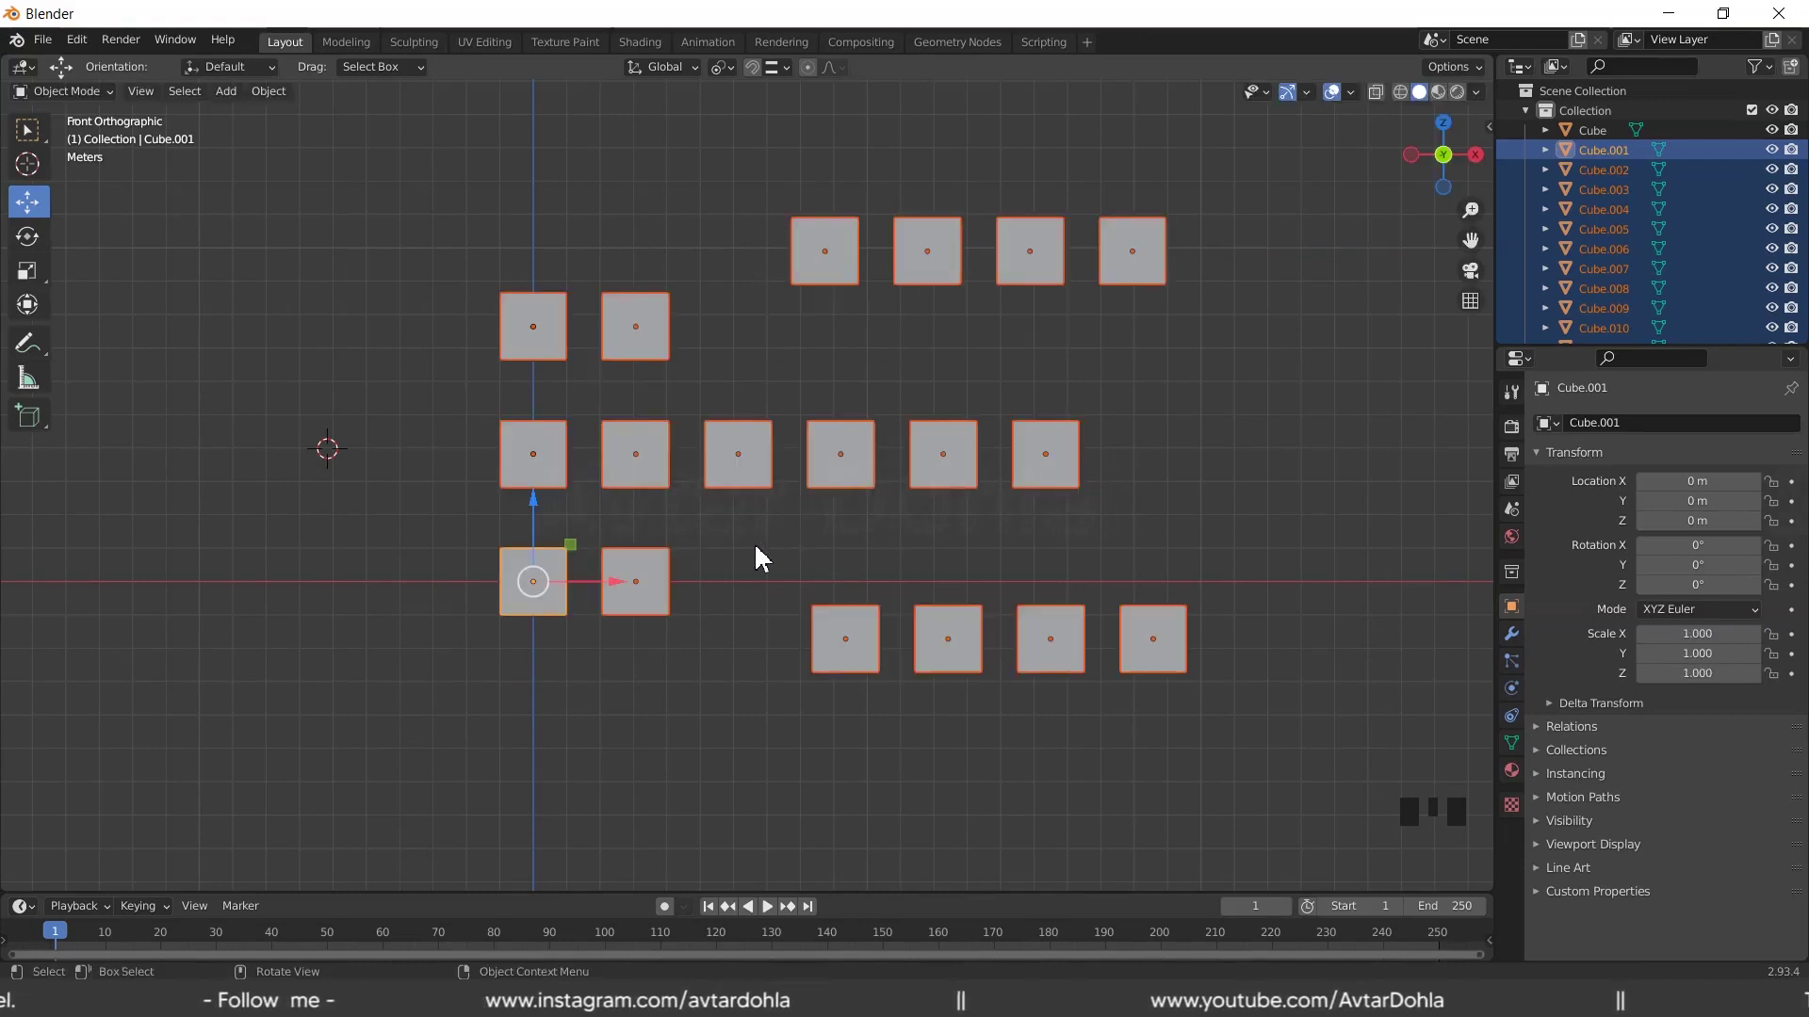
Reselect all cubes with the bottom row's last cube active and try scaling them around it
left_click(697, 561)
left_click(556, 568)
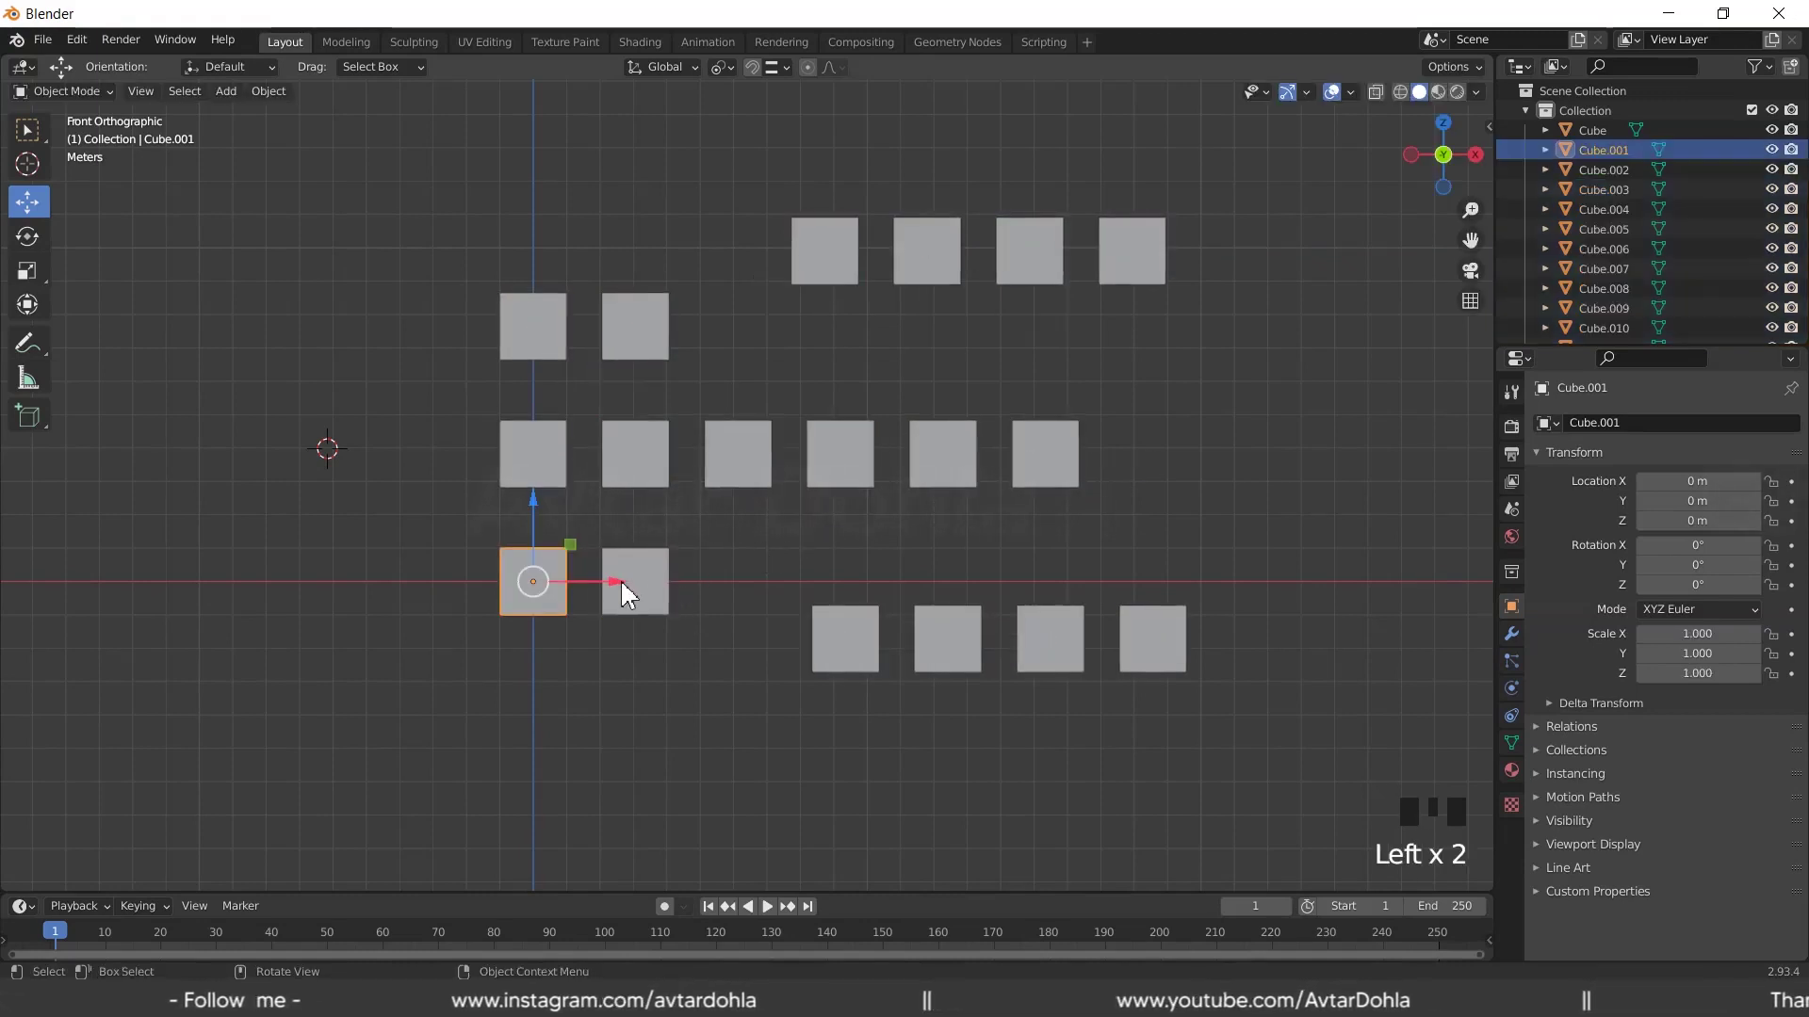
left_click(650, 578)
left_click_drag(433, 224, 1181, 582)
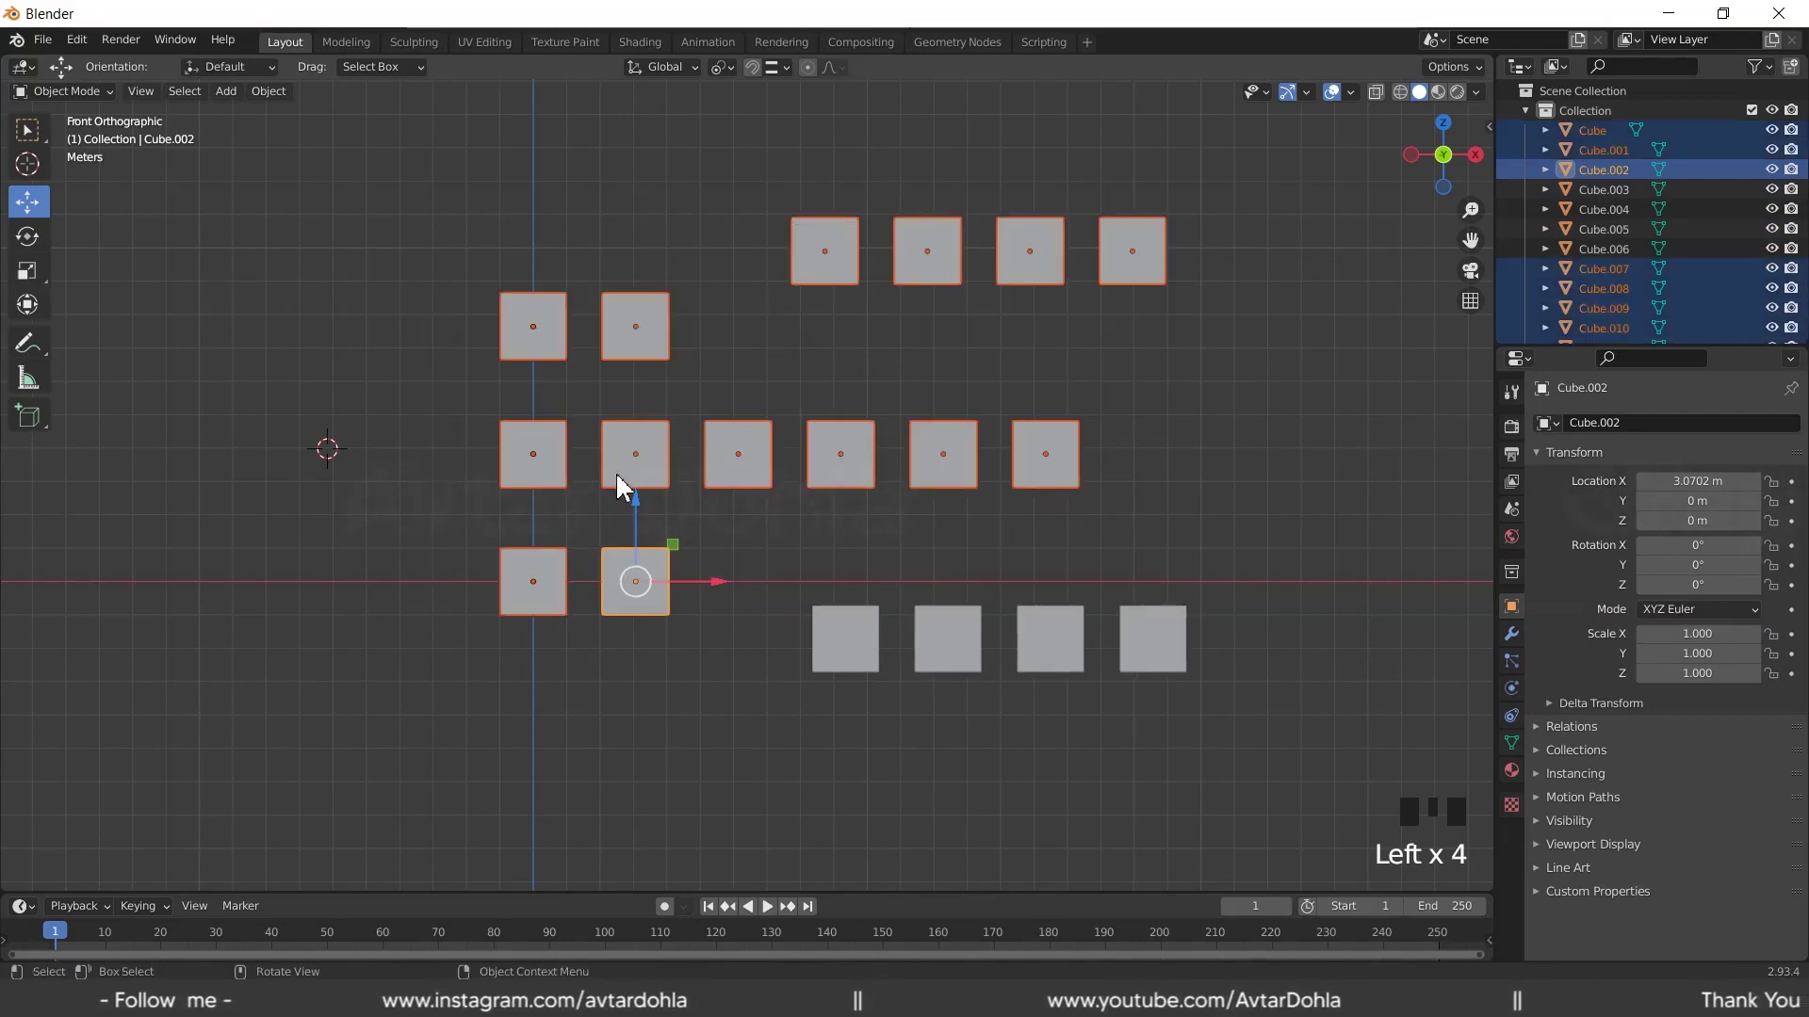
left_click_drag(784, 561, 1076, 760, "shift")
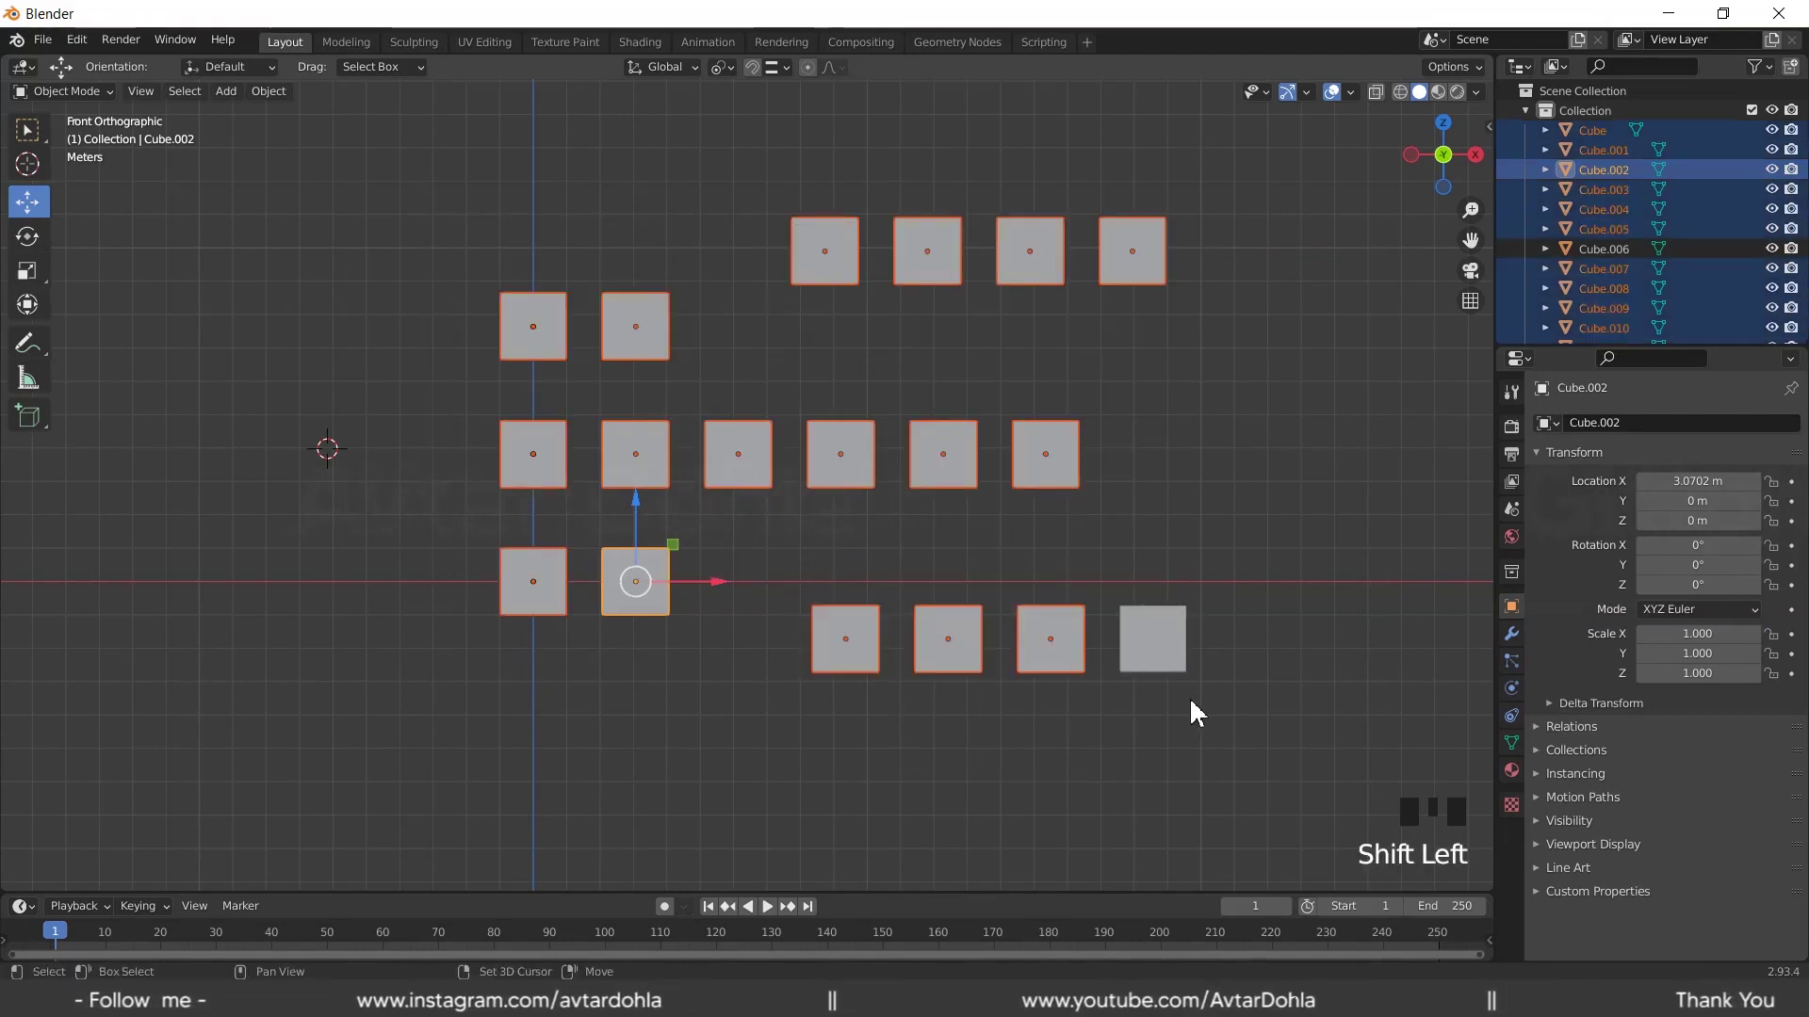
left_click(1150, 642, "shift")
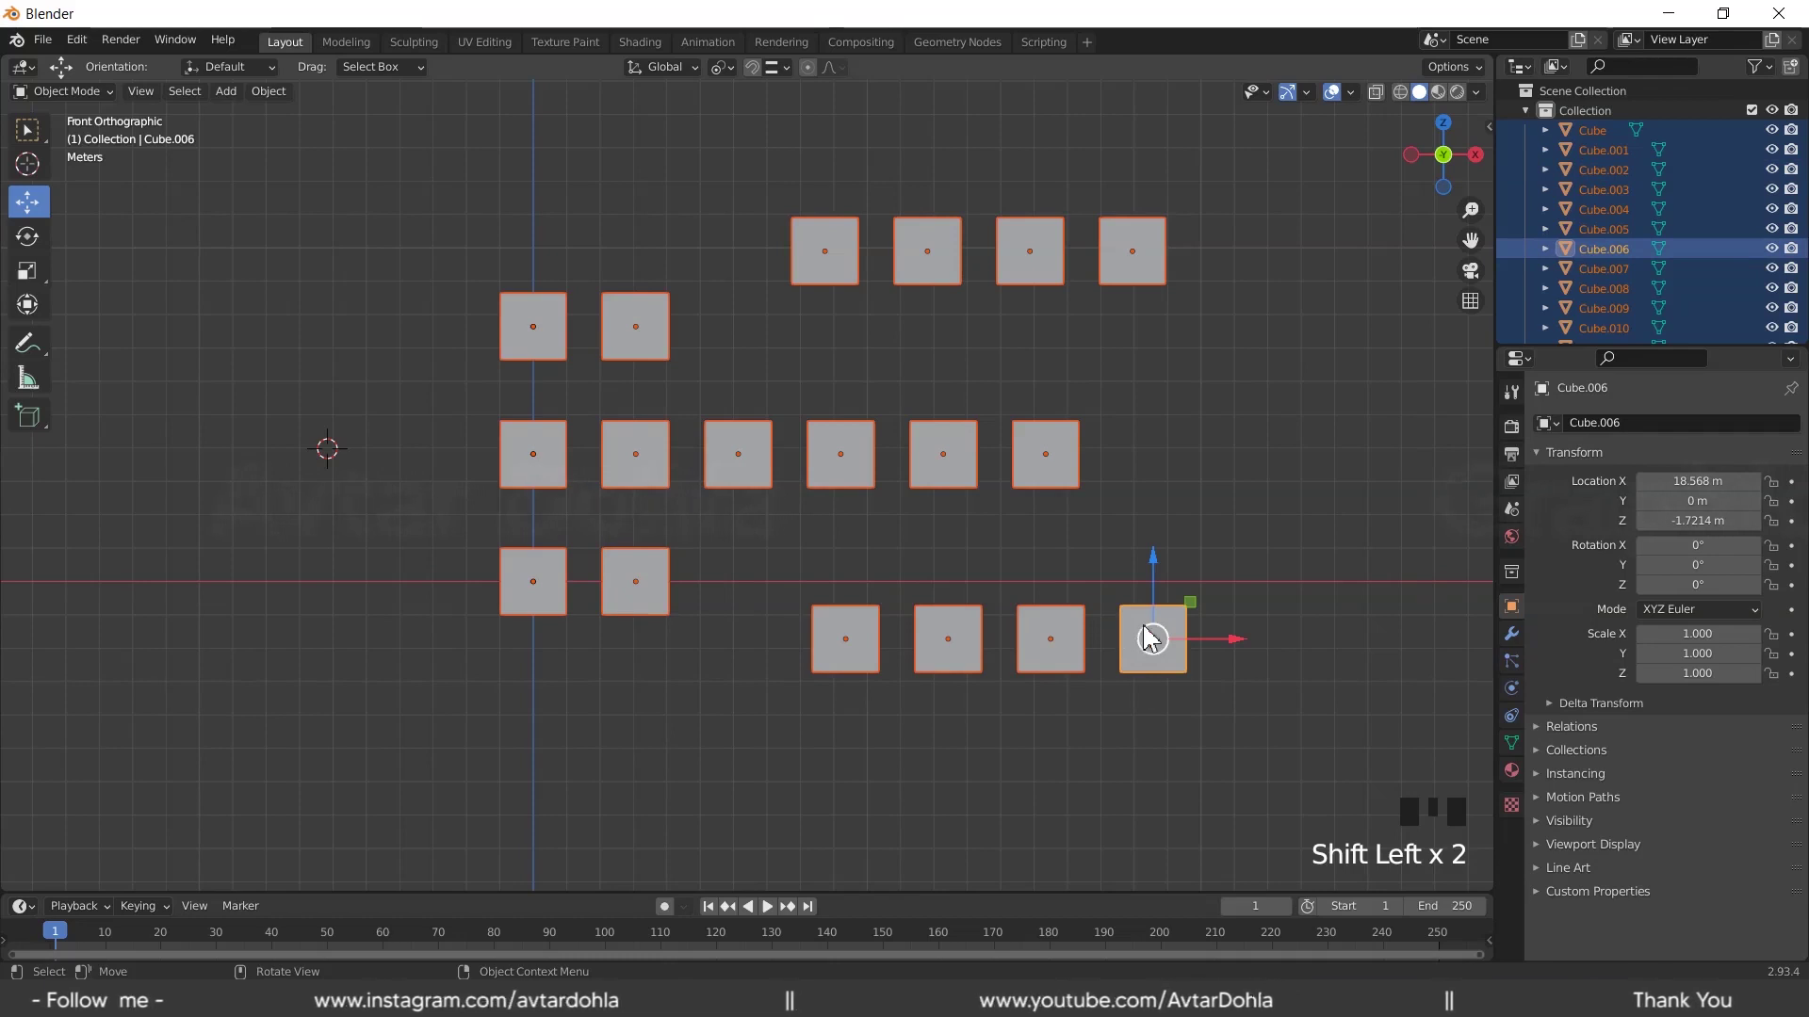
key("s")
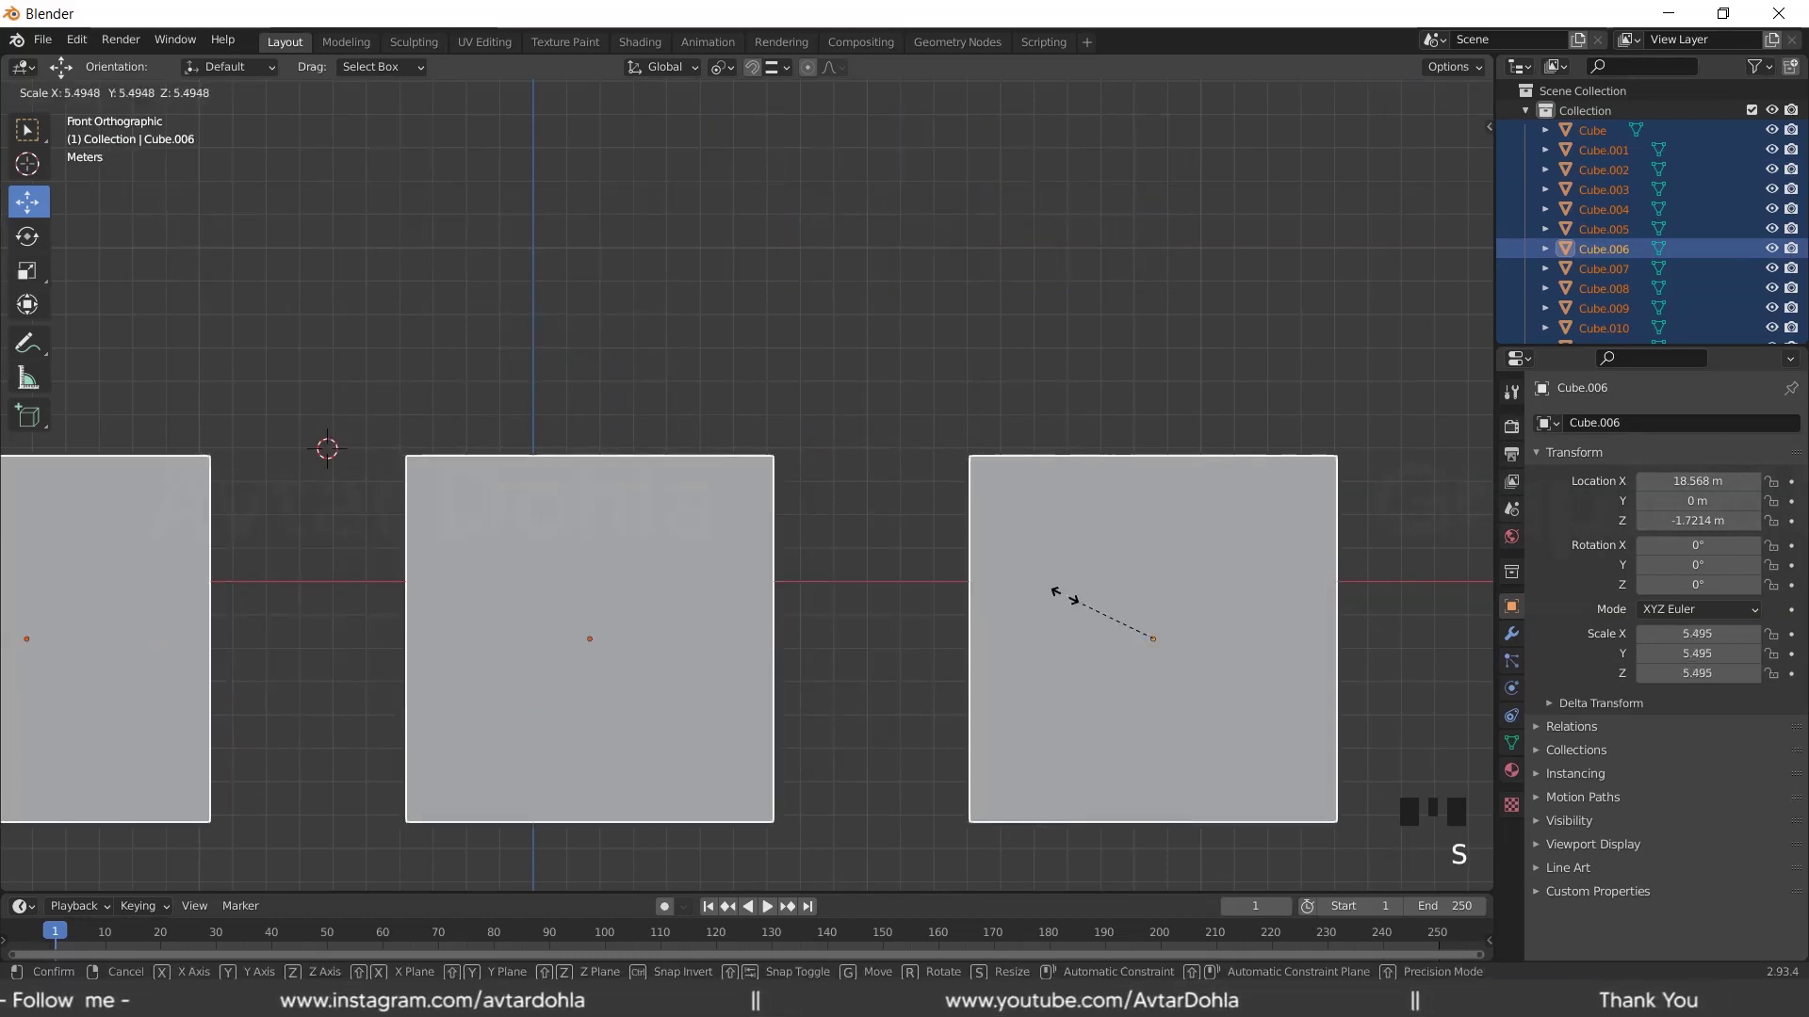
right_click(1134, 625)
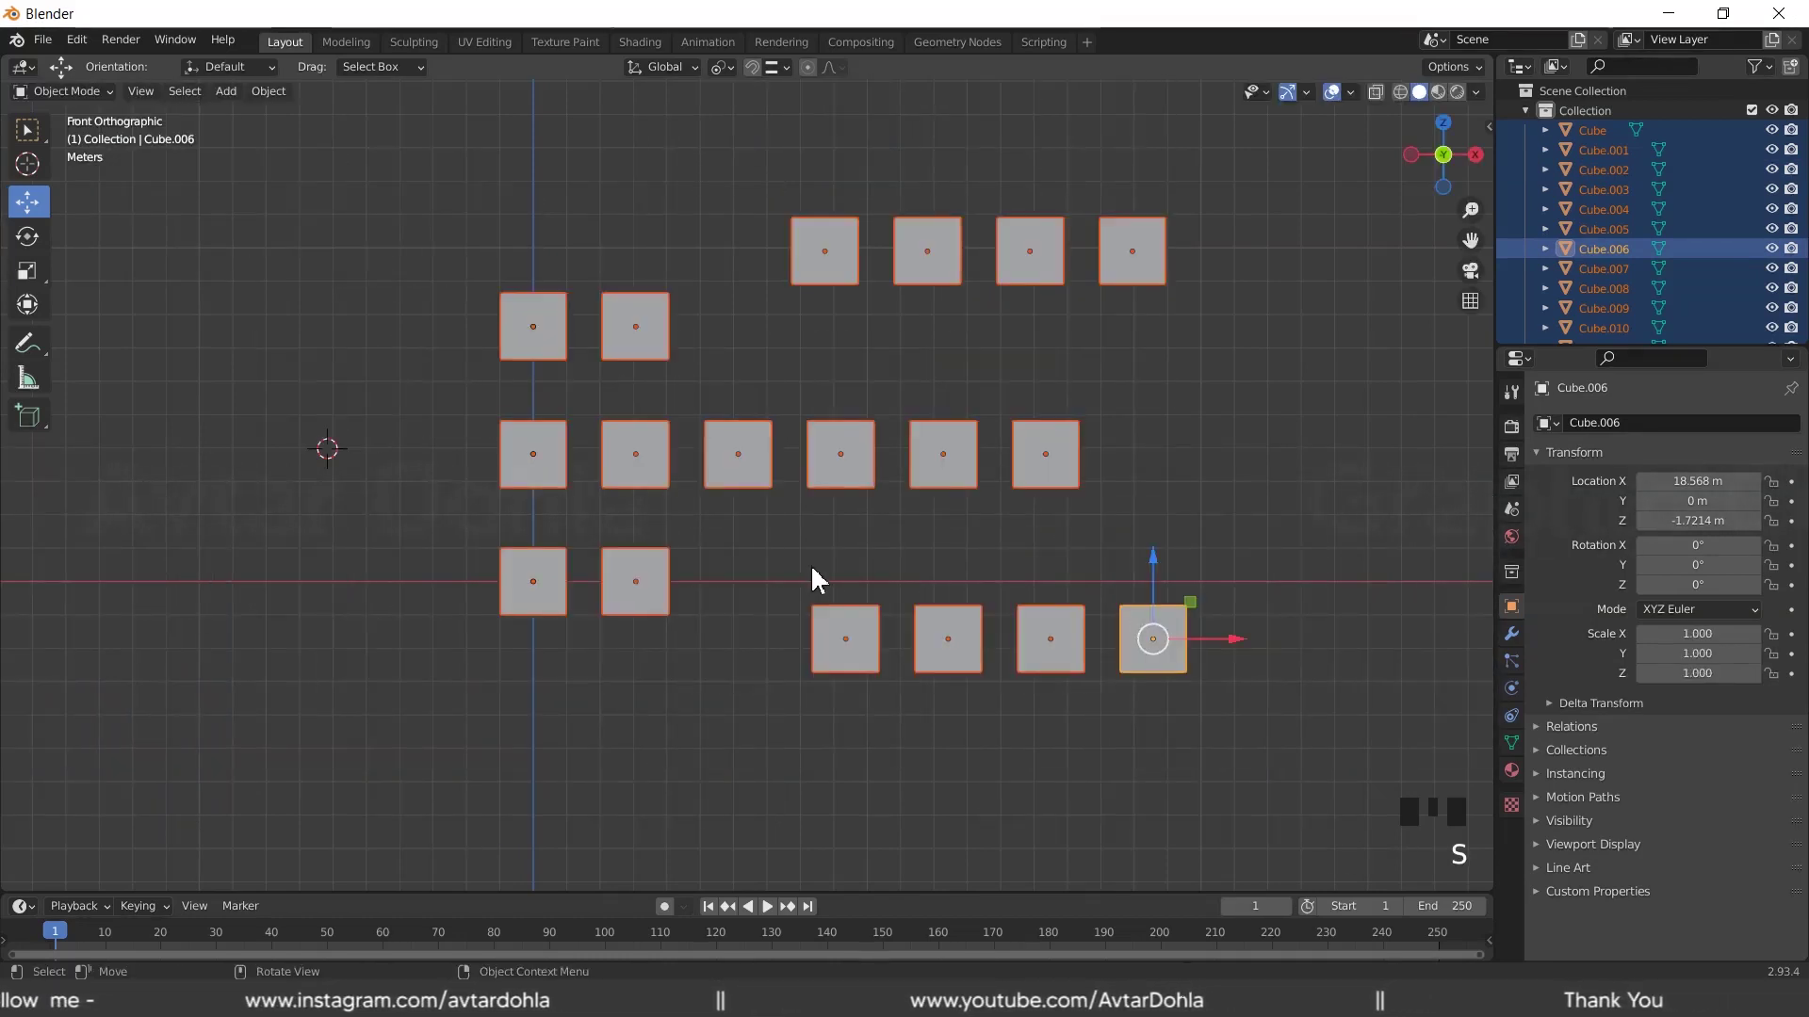
Try scaling and rotating all the cubes around the active last cube of the bottom row
scroll(807, 564, "down", 1)
key("s")
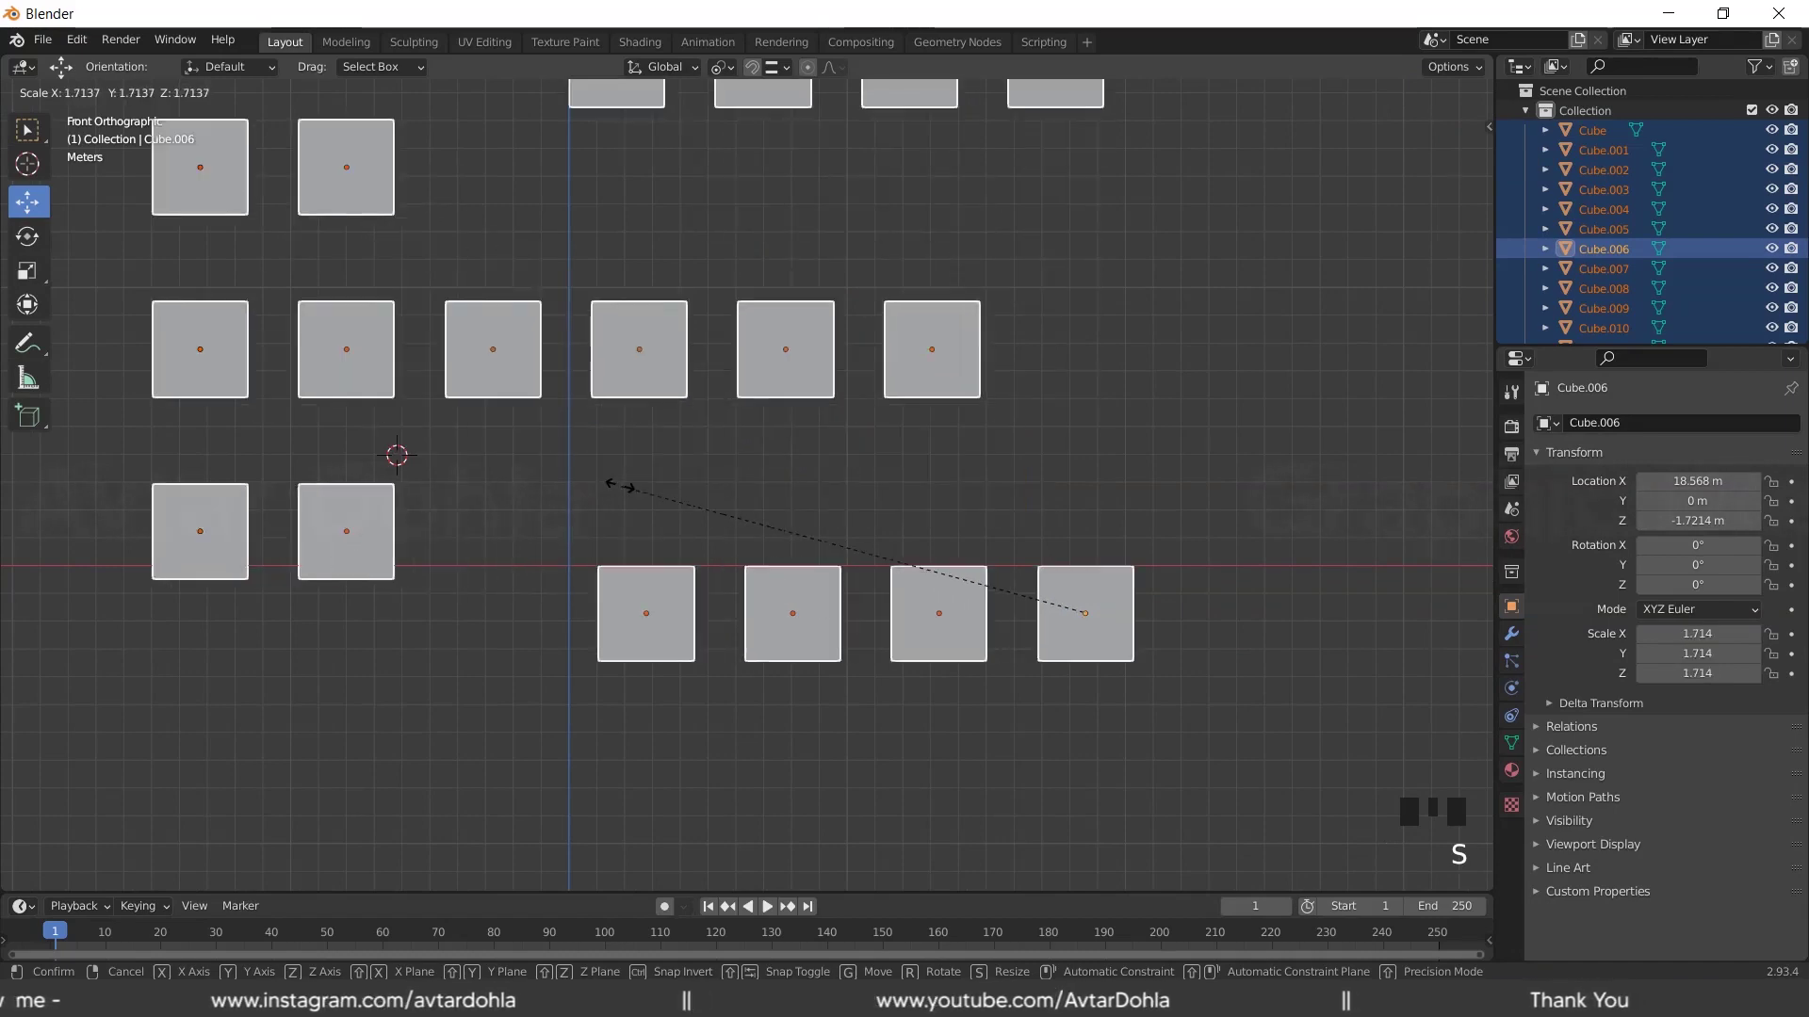
key("r")
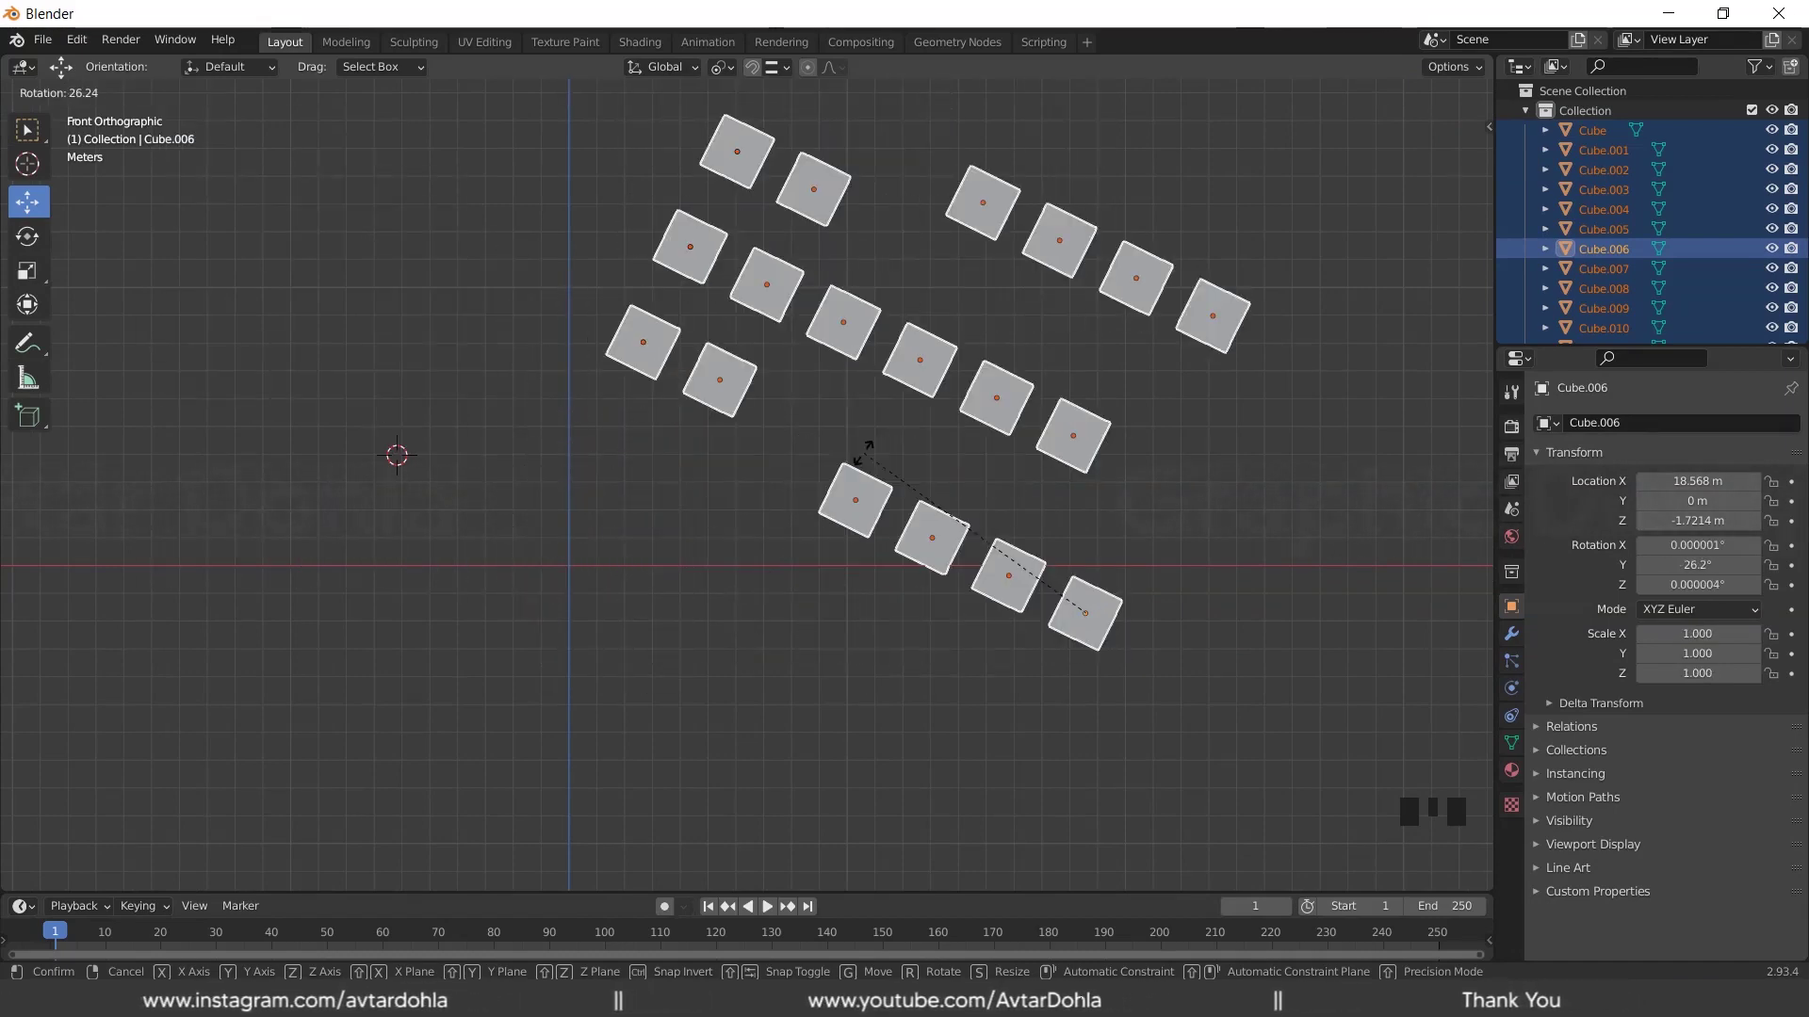
key("Escape")
Deselect all cubes and set the transform pivot point to Bounding Box Center
left_click(739, 249)
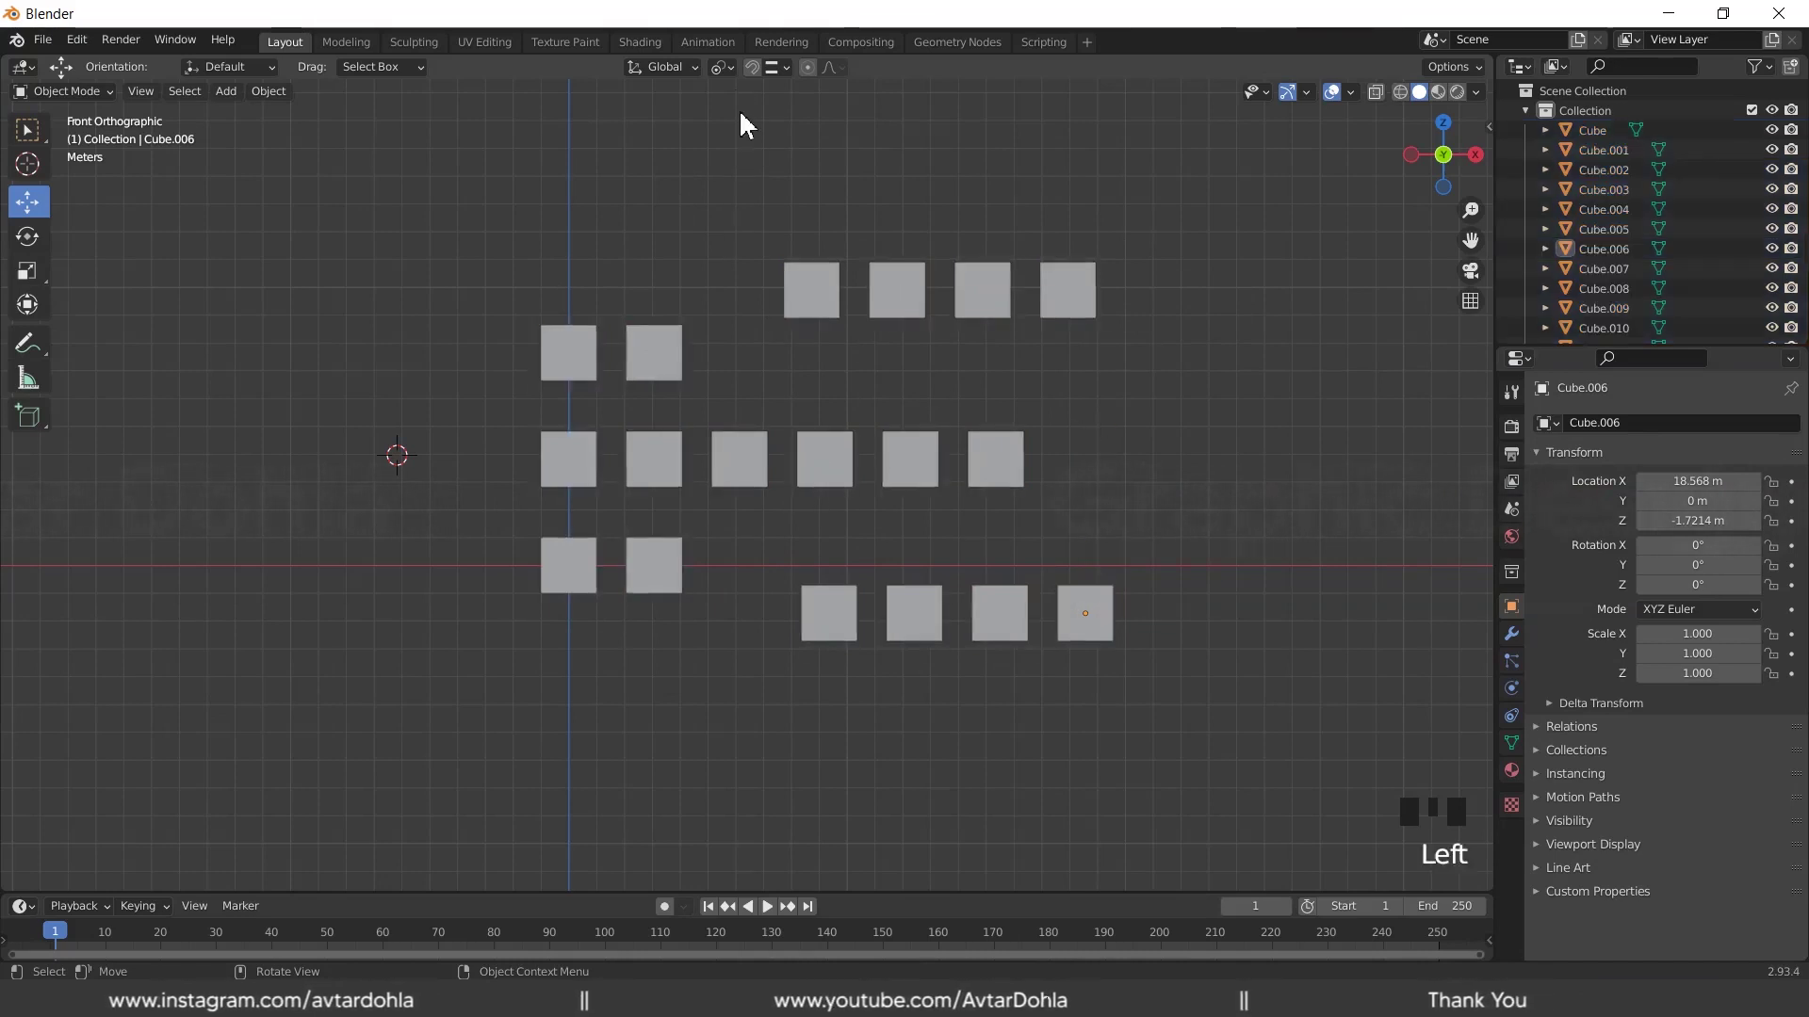
left_click(724, 67)
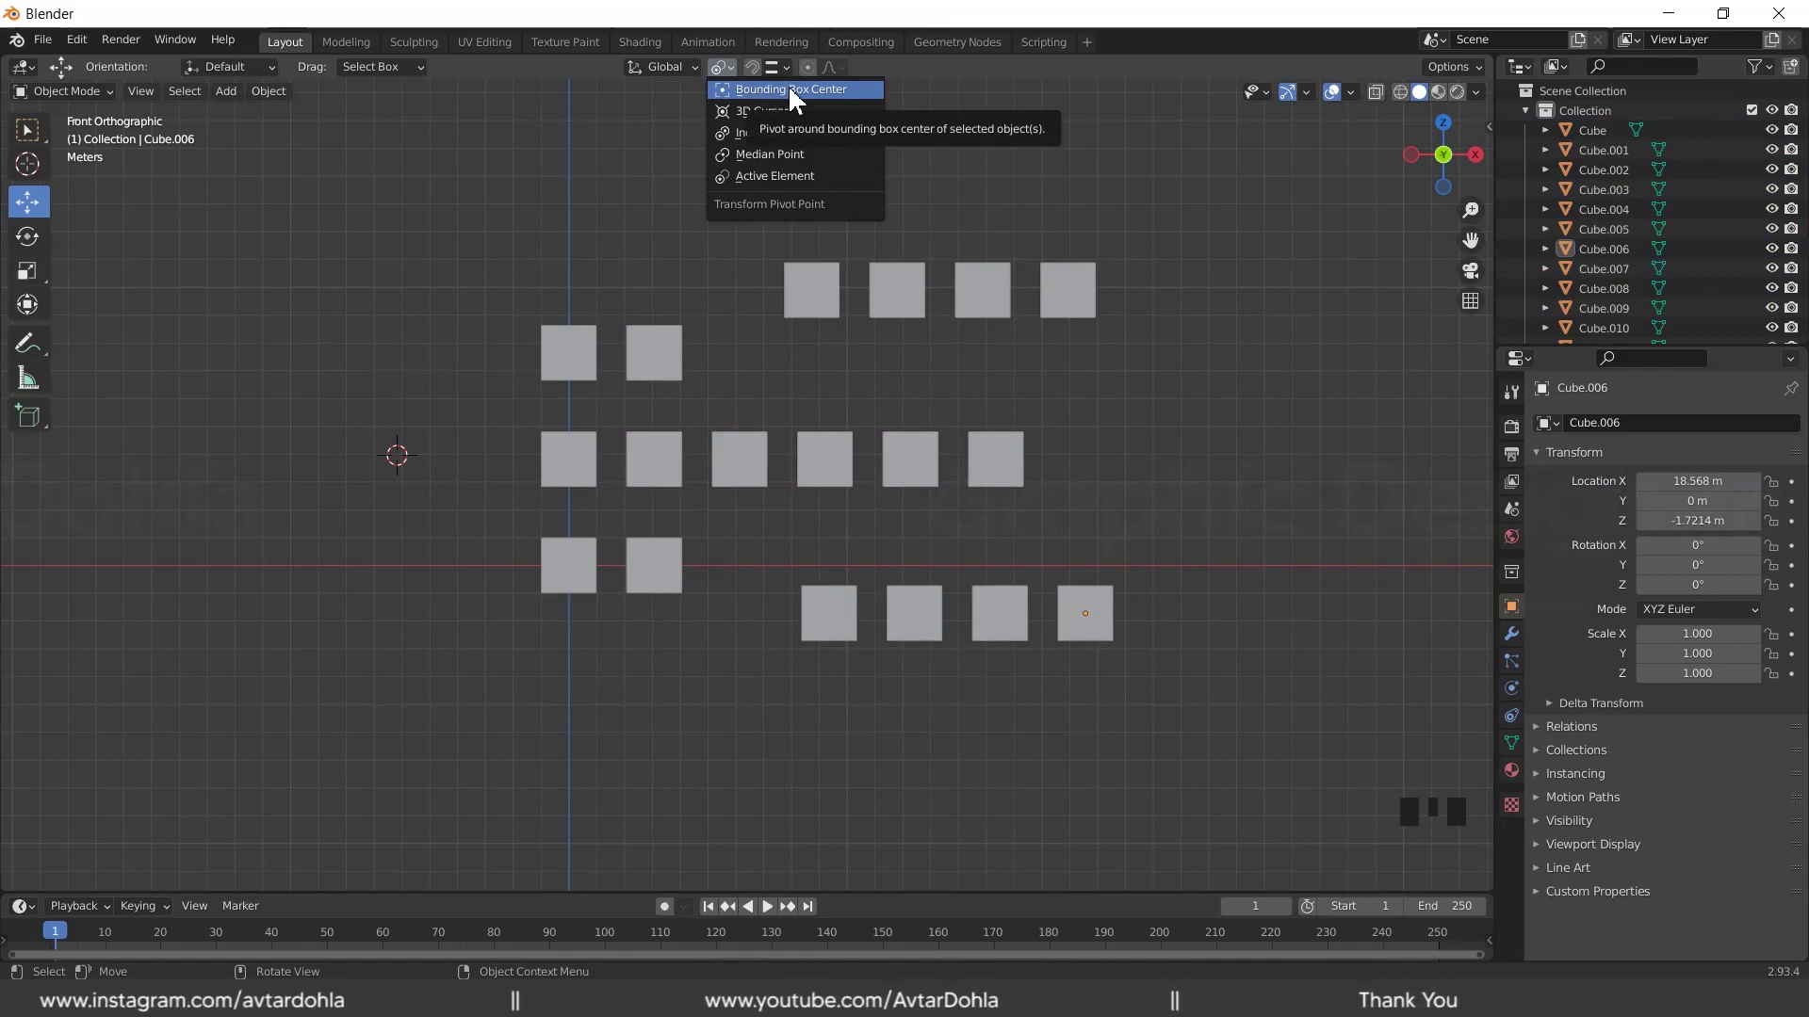
left_click(787, 89)
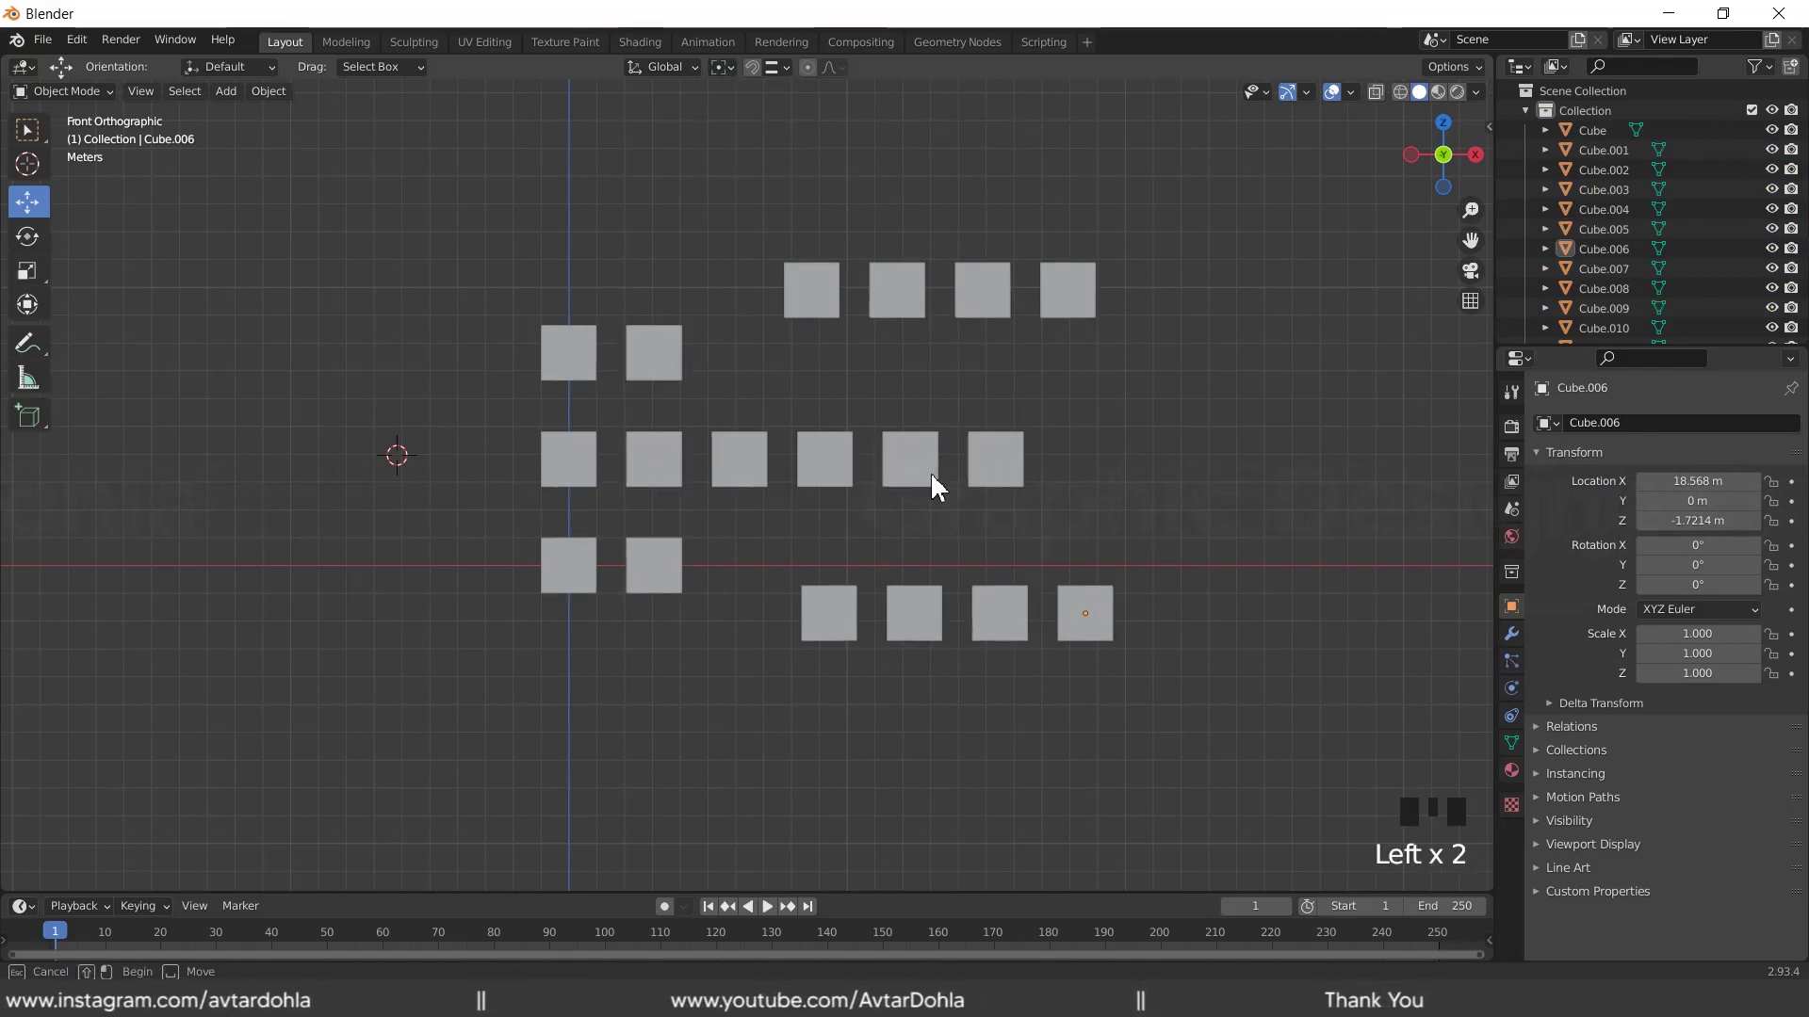
Delete all the cubes in the scene and add a single new cube at the world origin
left_click_drag(747, 223, 1151, 720)
key("Delete")
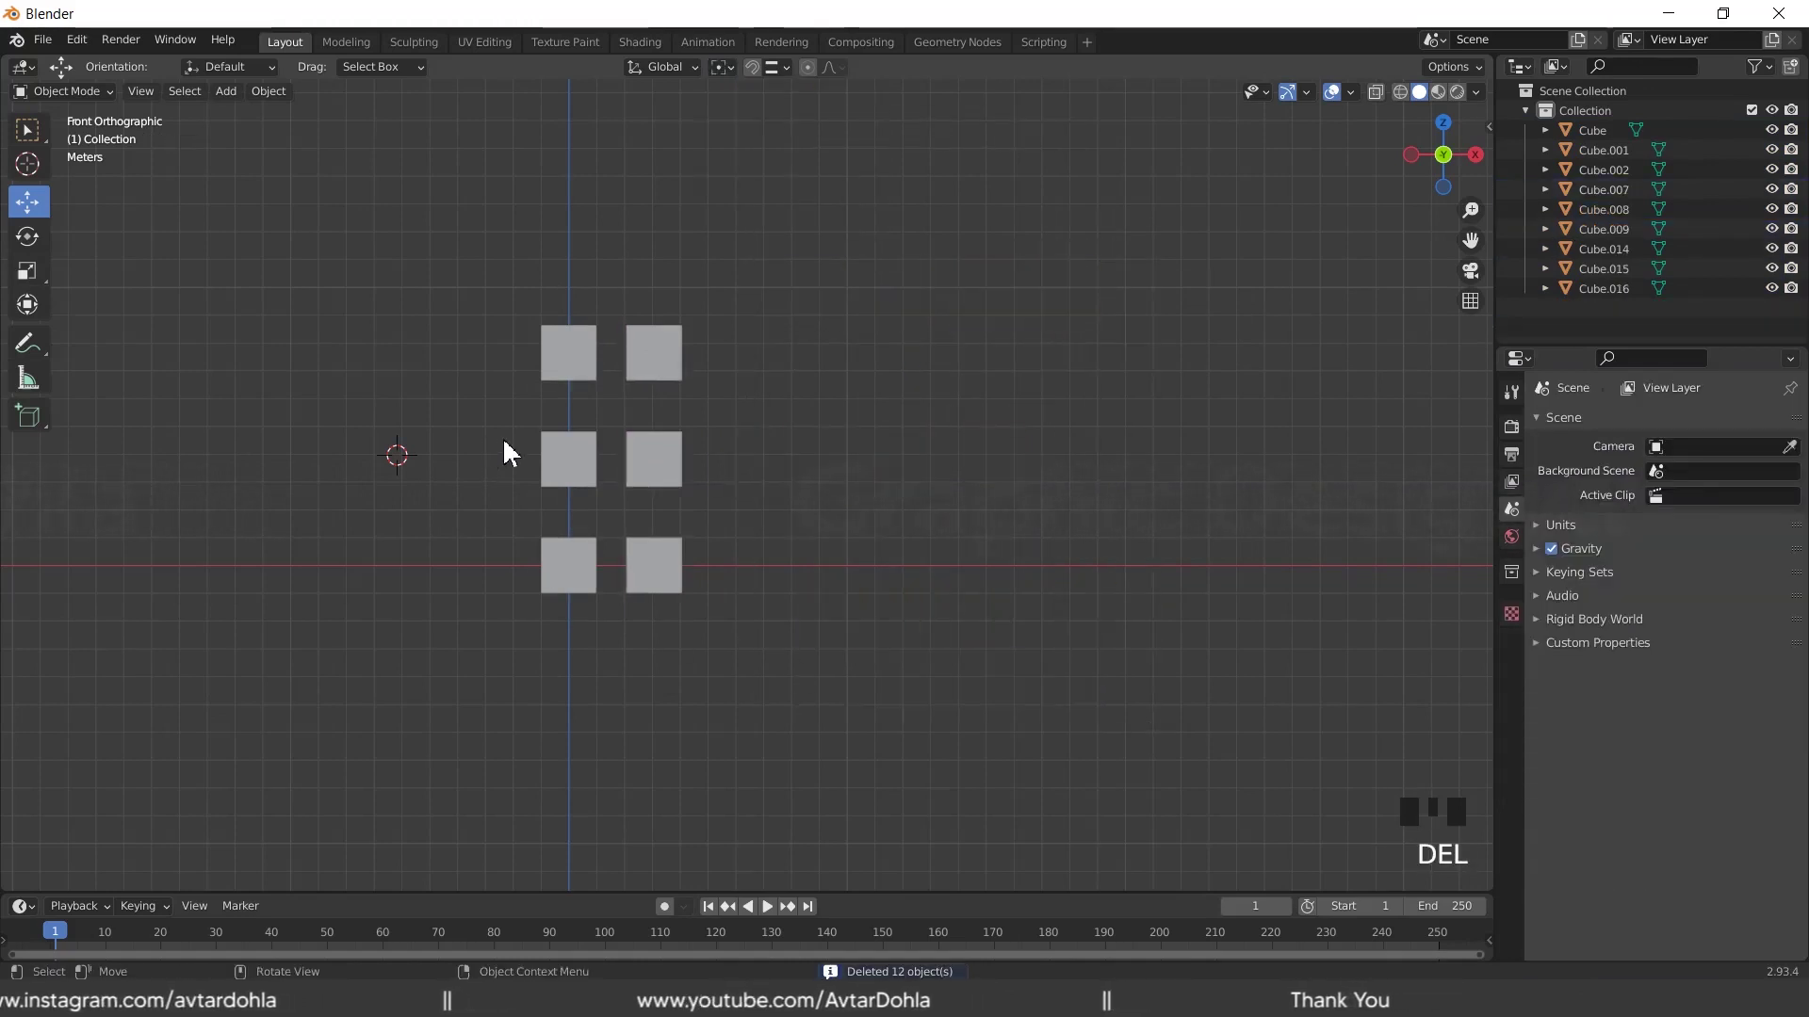
left_click_drag(509, 454, 857, 648)
key("Delete")
left_click(573, 395)
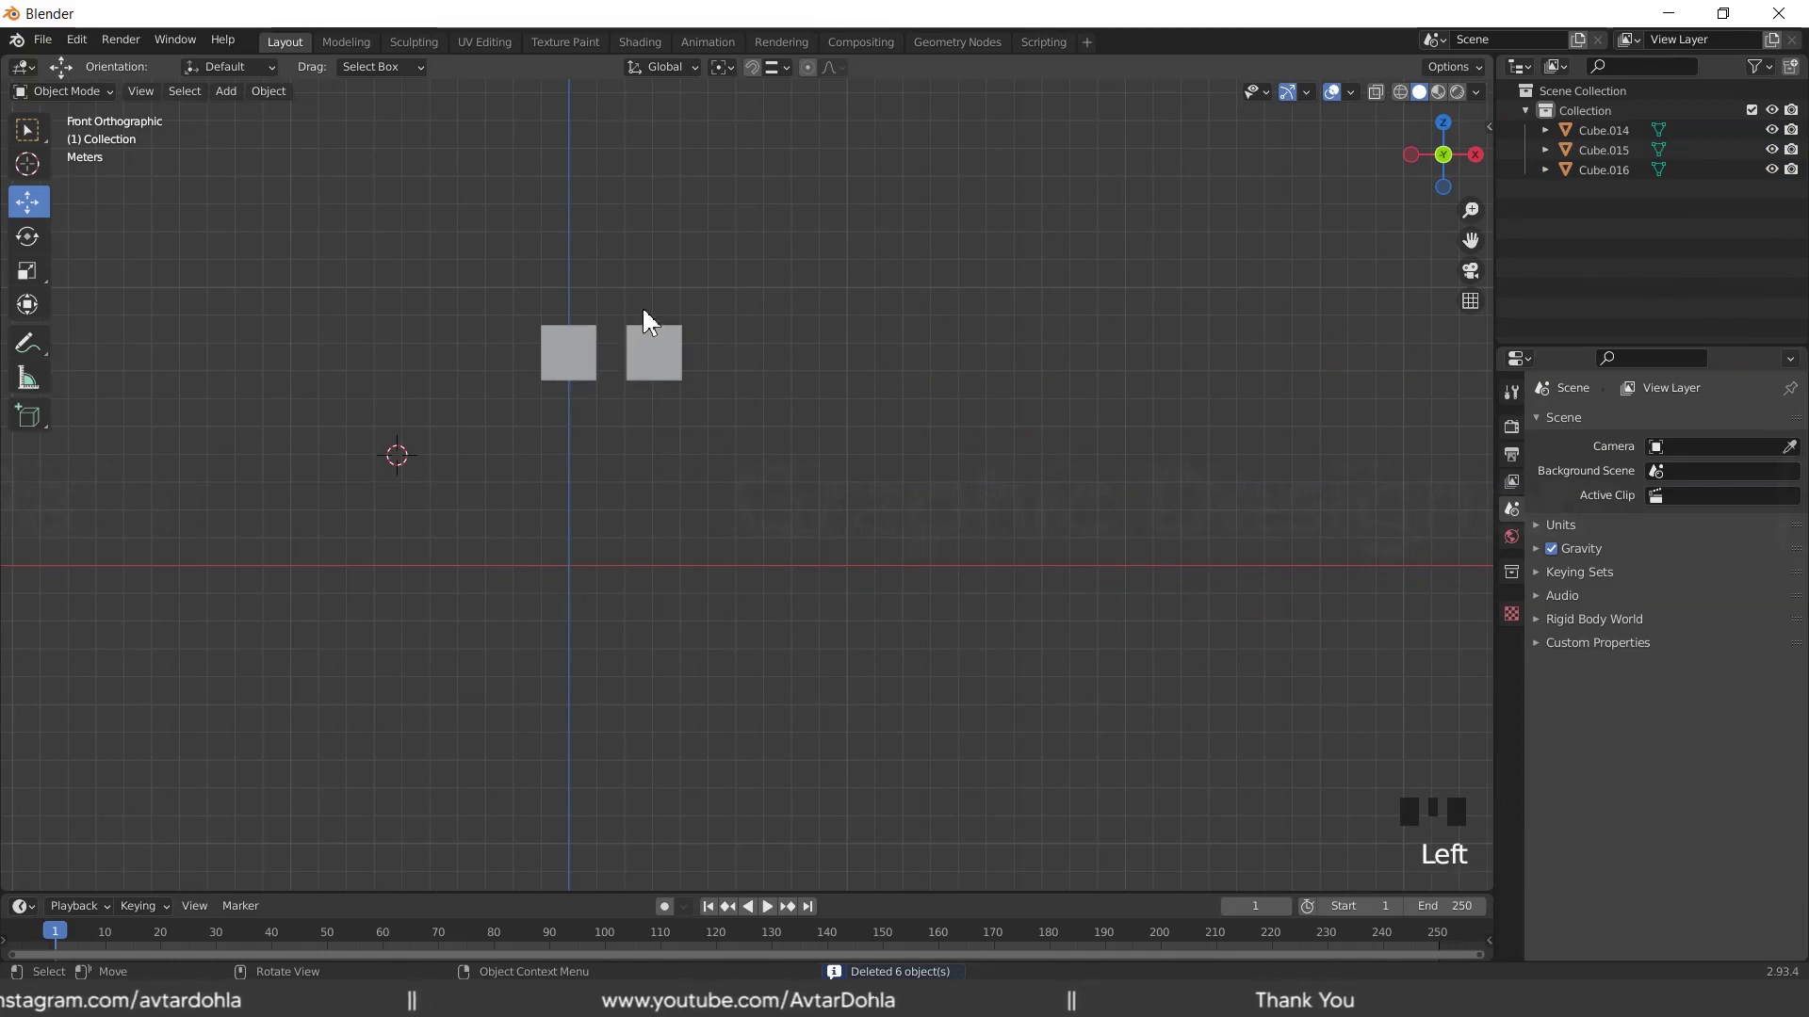
left_click(652, 347)
key("Delete")
left_click_drag(431, 236, 663, 510)
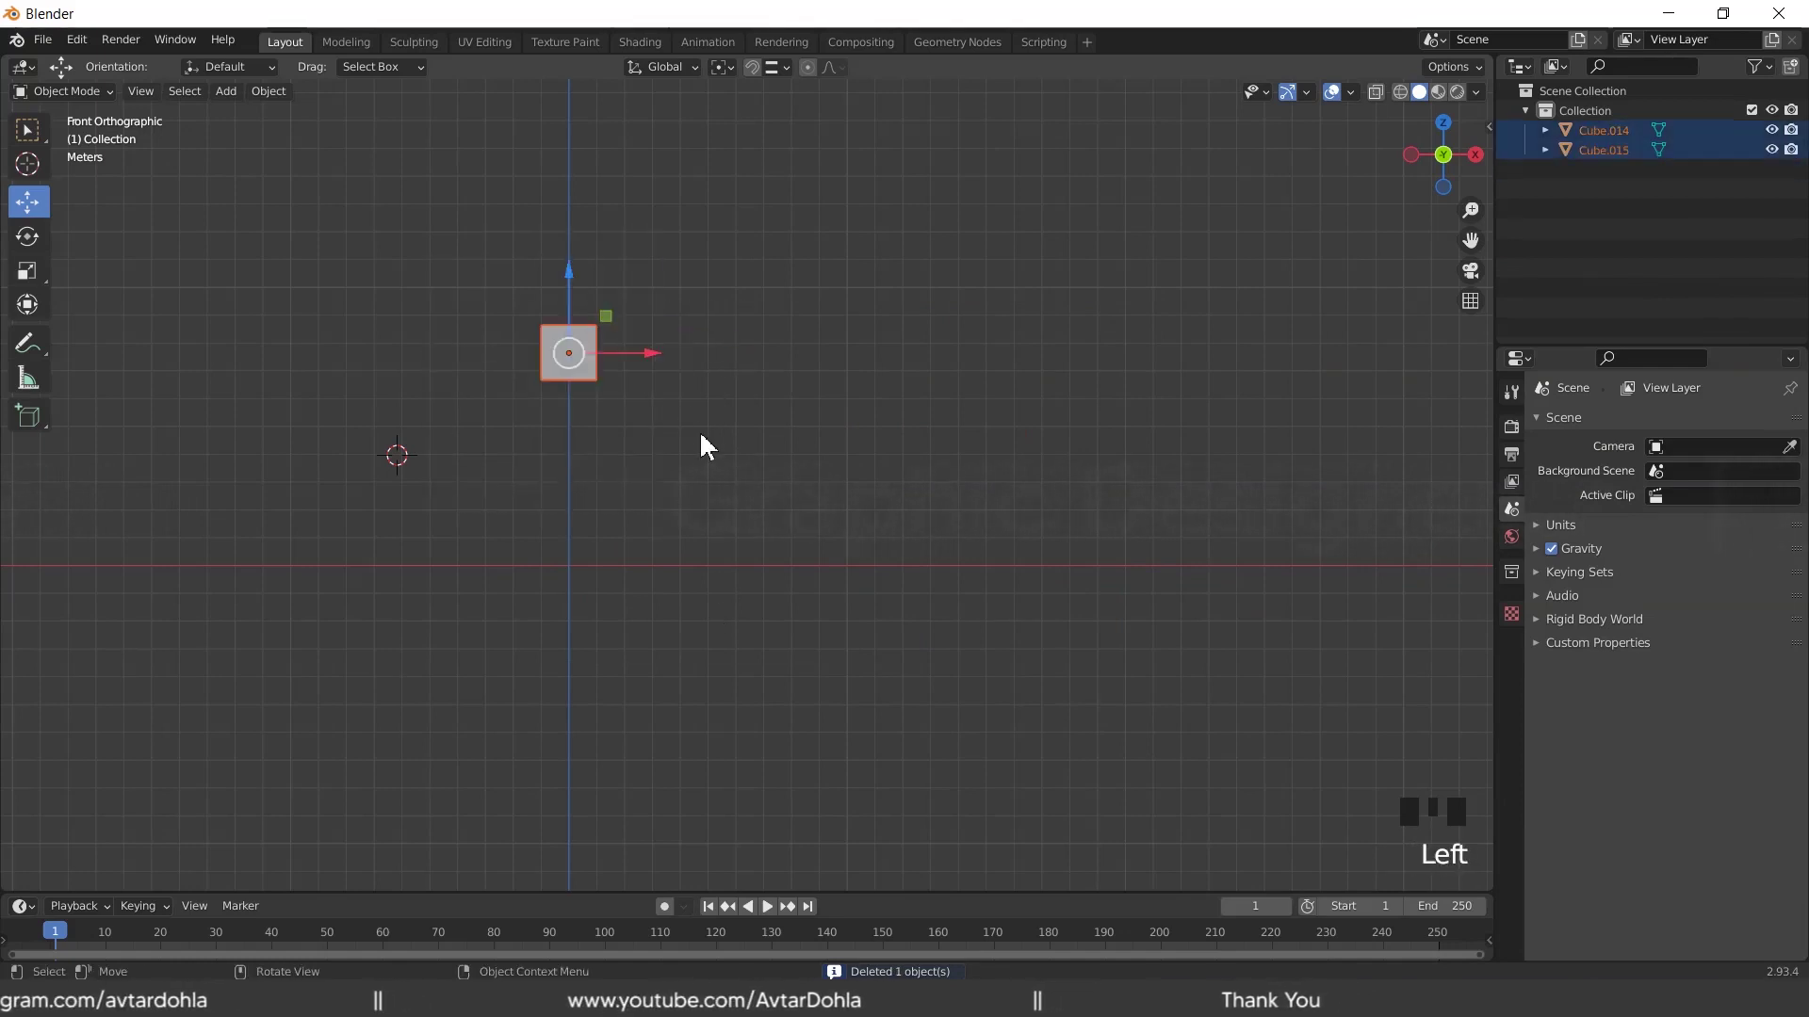
left_click(582, 370)
left_click(542, 352)
left_click(565, 363)
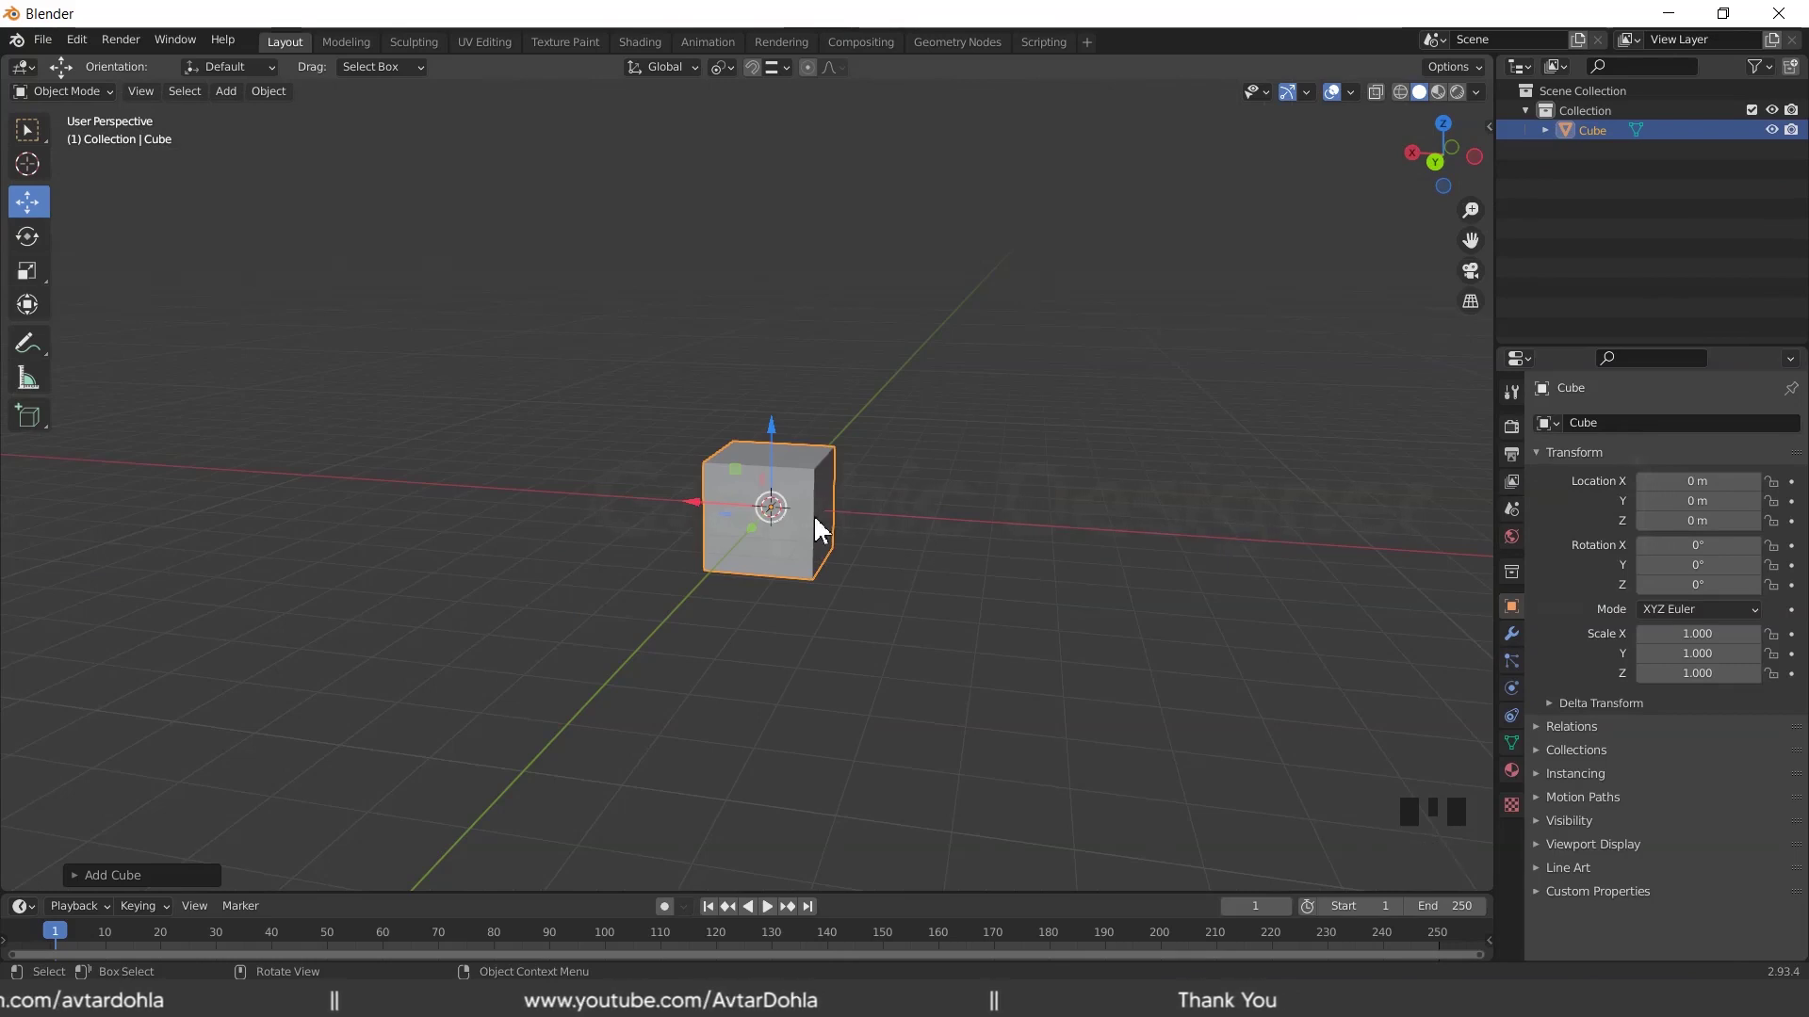
Enter Edit Mode on the new cube and set the transform pivot point to Active Element
scroll(812, 512, "up", 2)
middle_click_drag(852, 522, 891, 469)
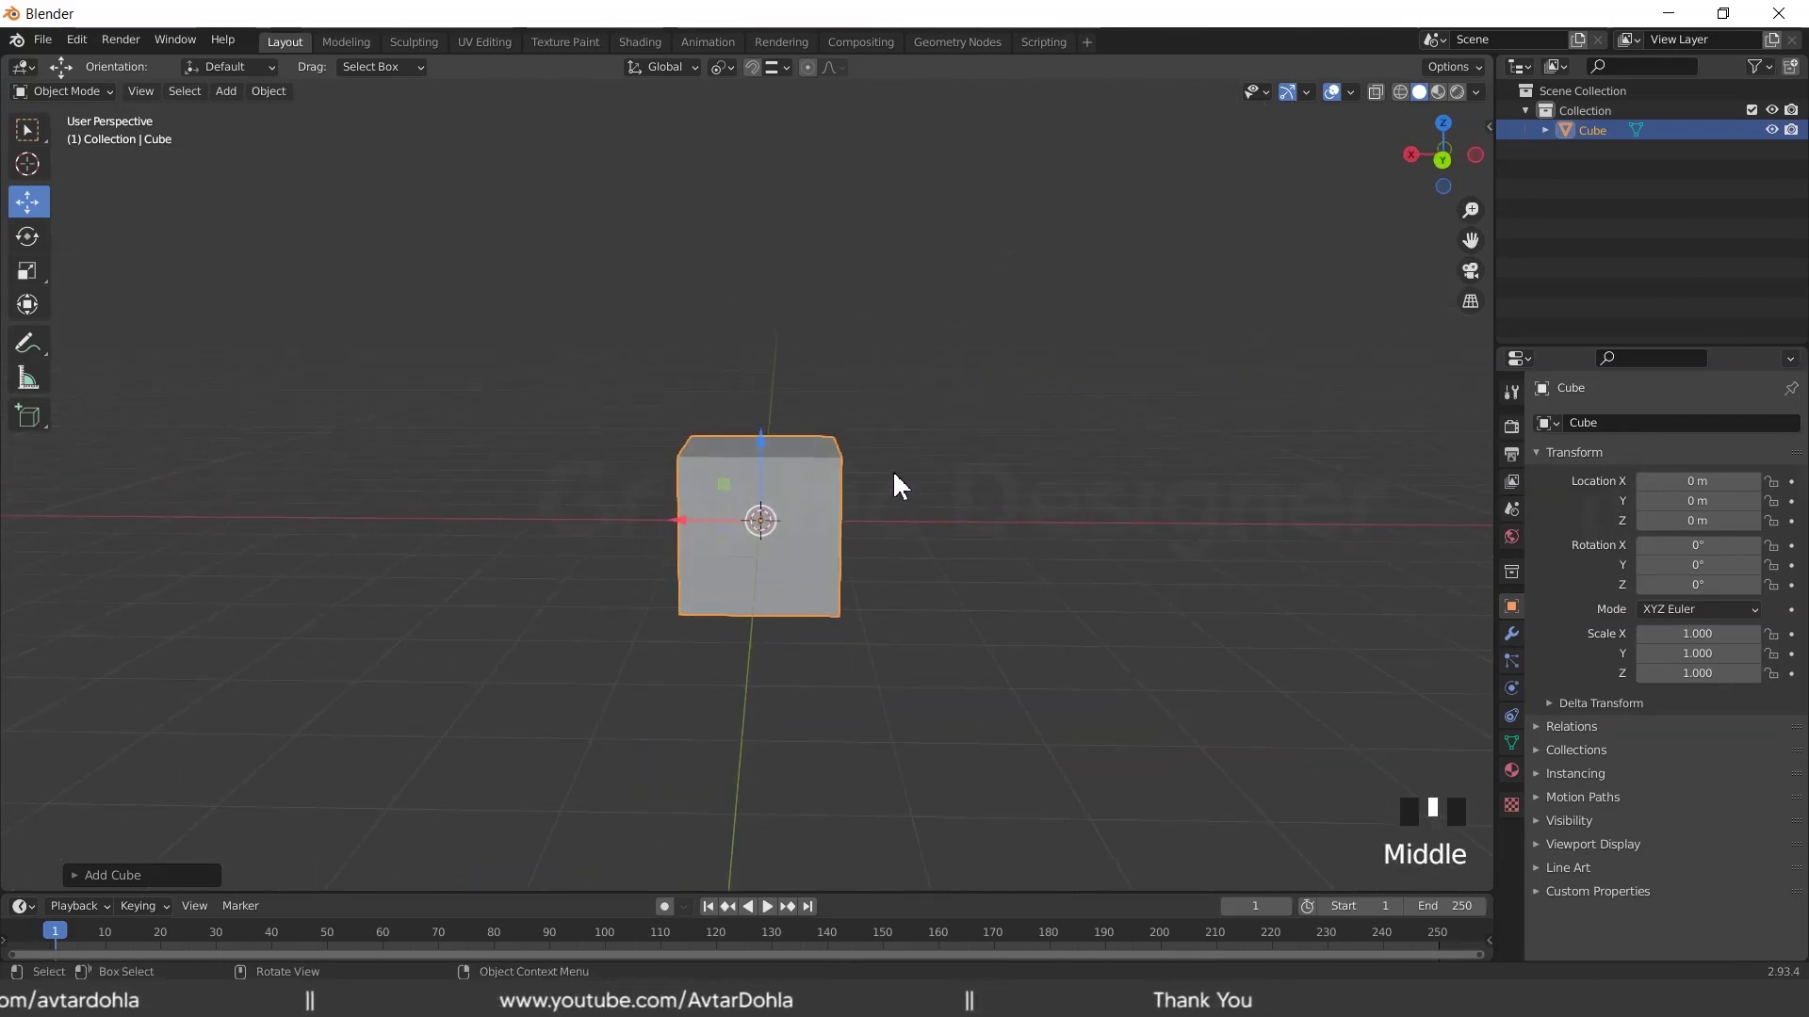
key("Tab")
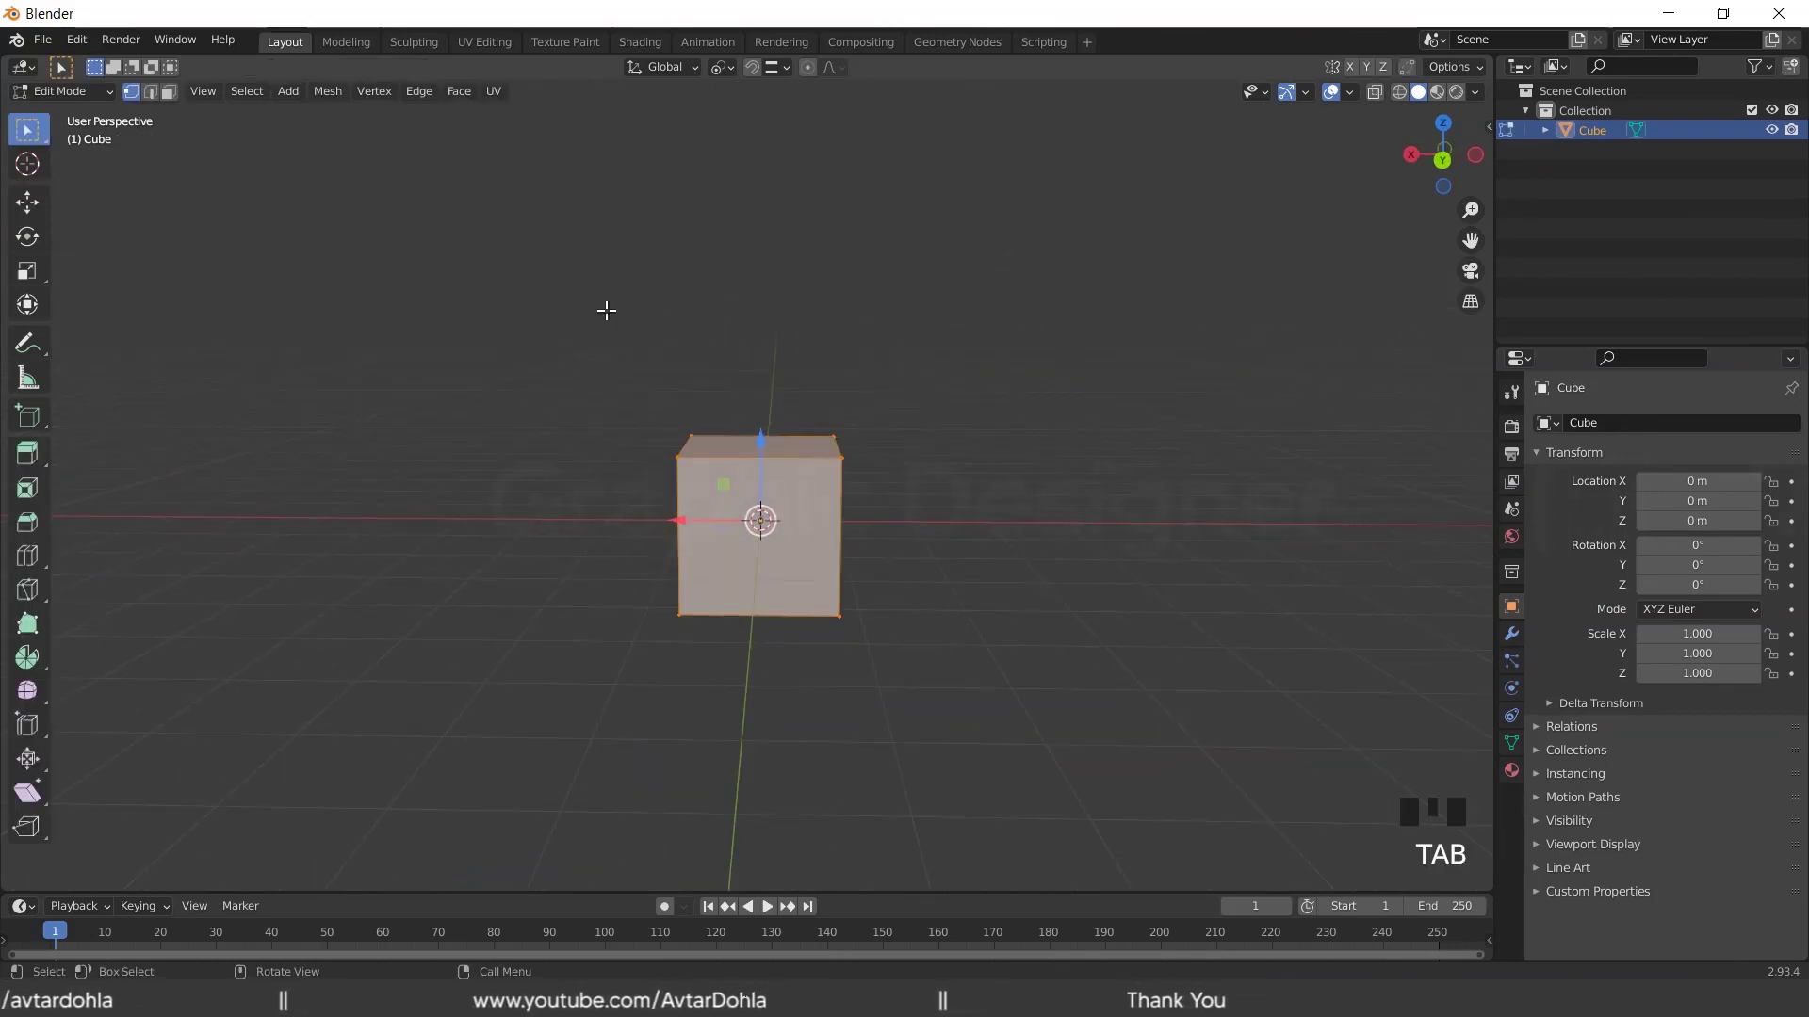
left_click(726, 66)
left_click(763, 176)
Check the Move object gizmo option in the viewport gizmo settings
scroll(823, 348, "up", 1)
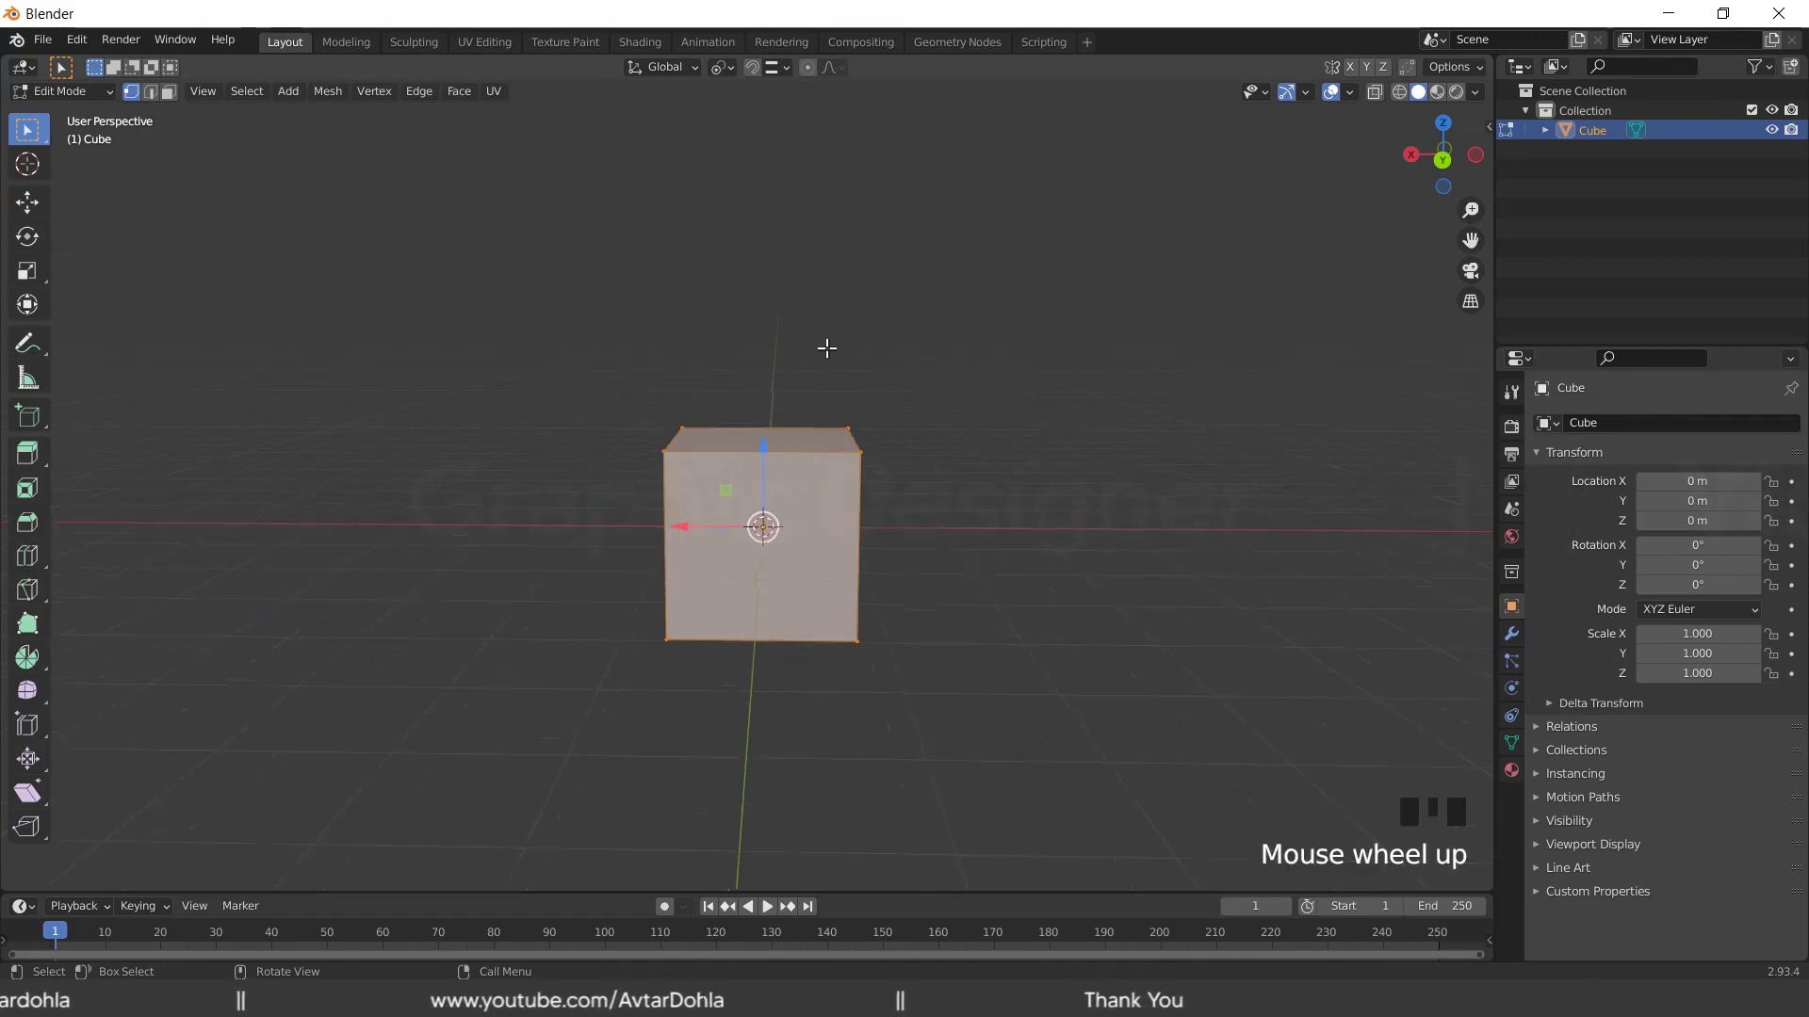
middle_click_drag(823, 348, 975, 452)
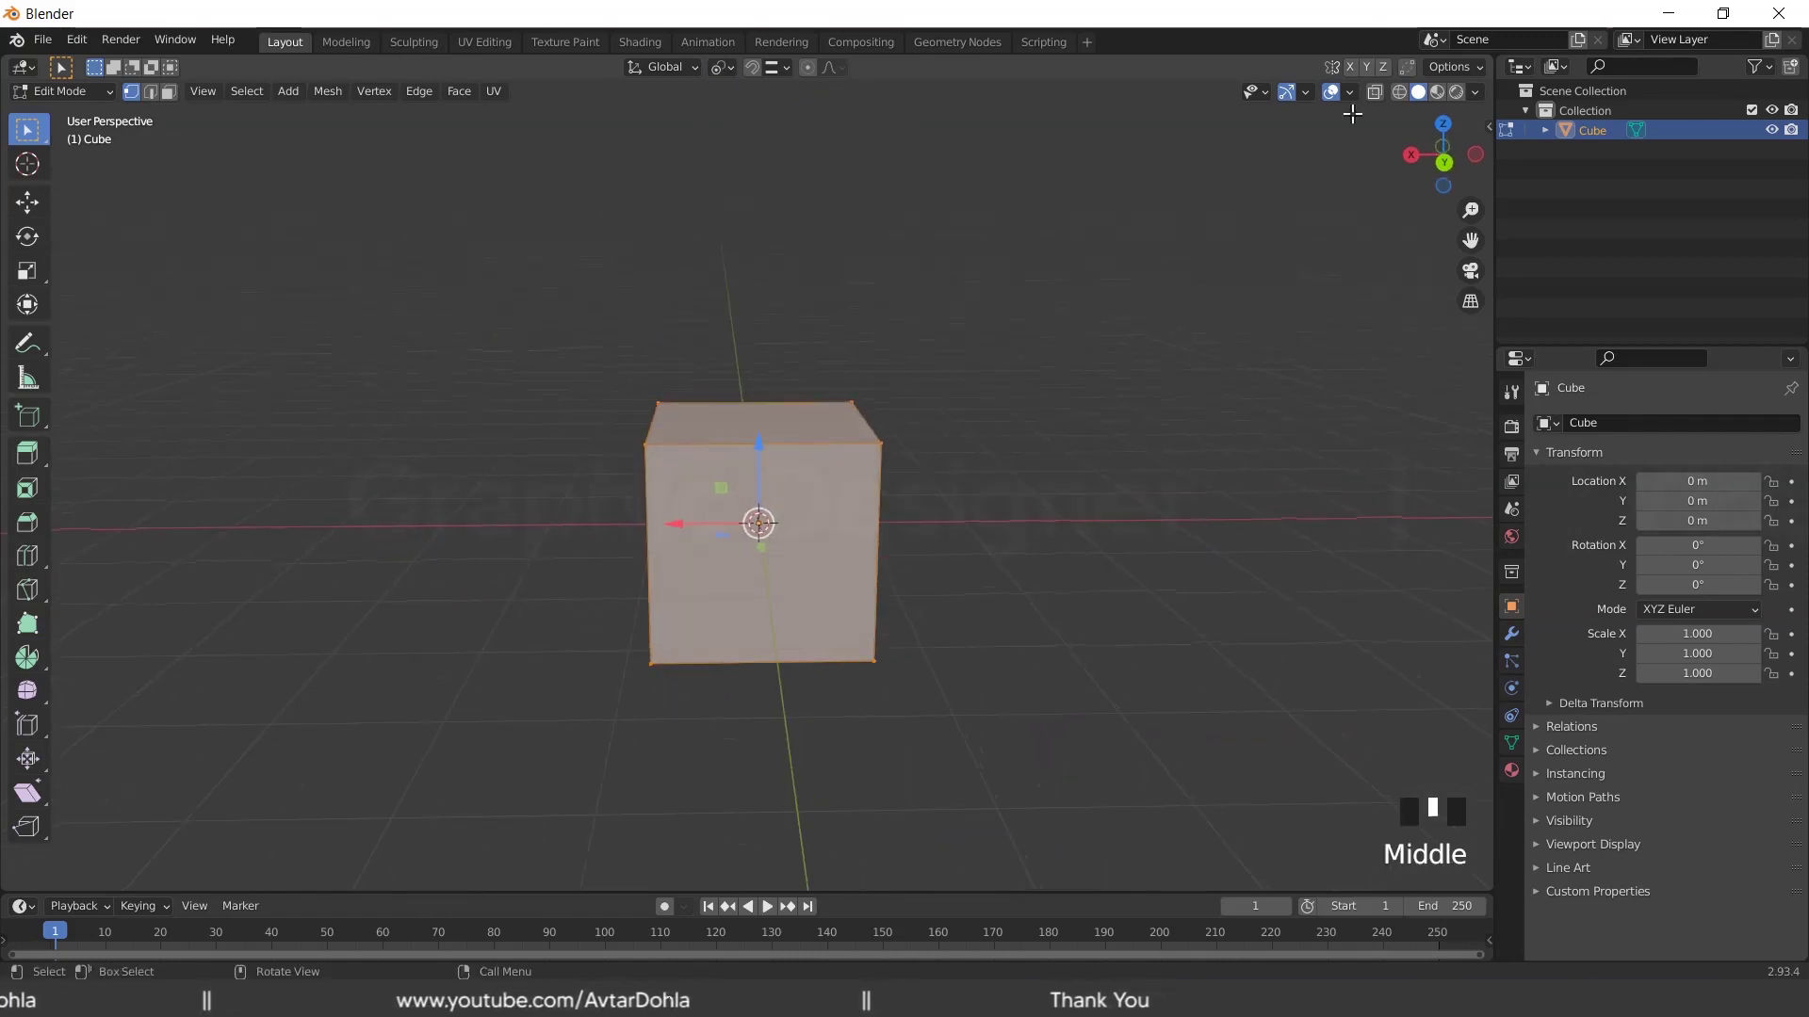
left_click(1304, 91)
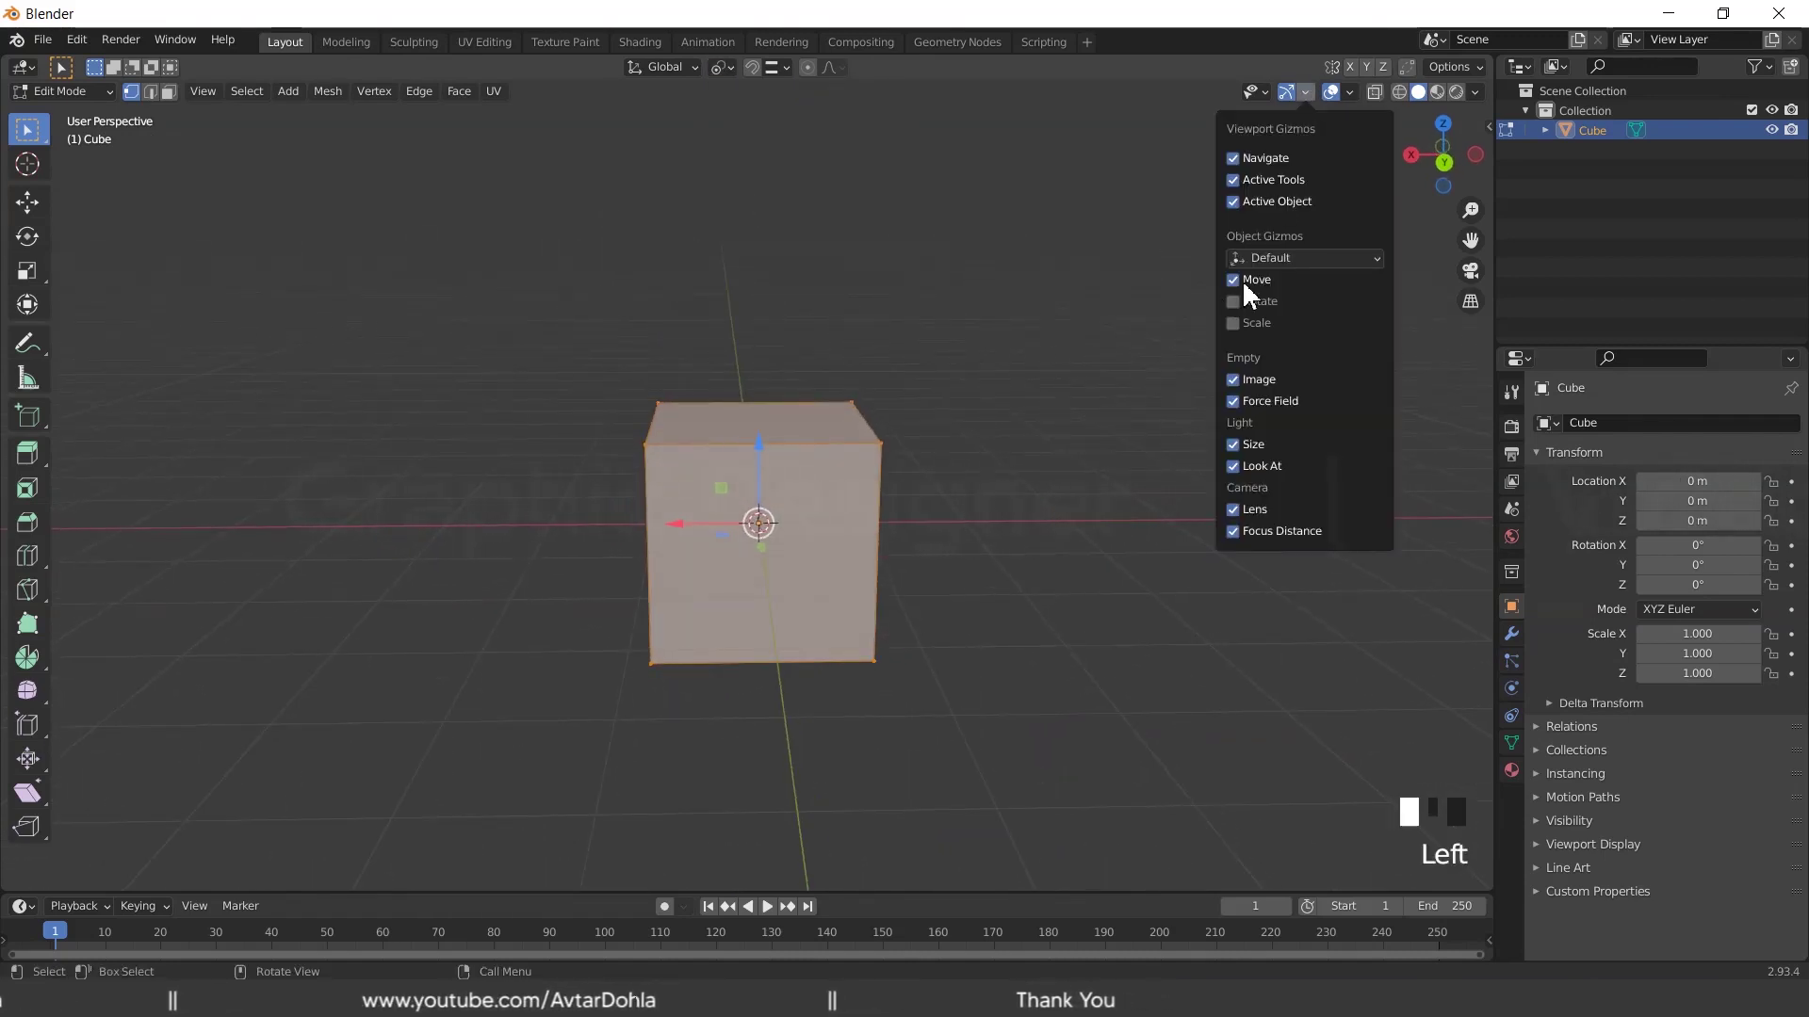
left_click(1234, 280)
left_click(1303, 90)
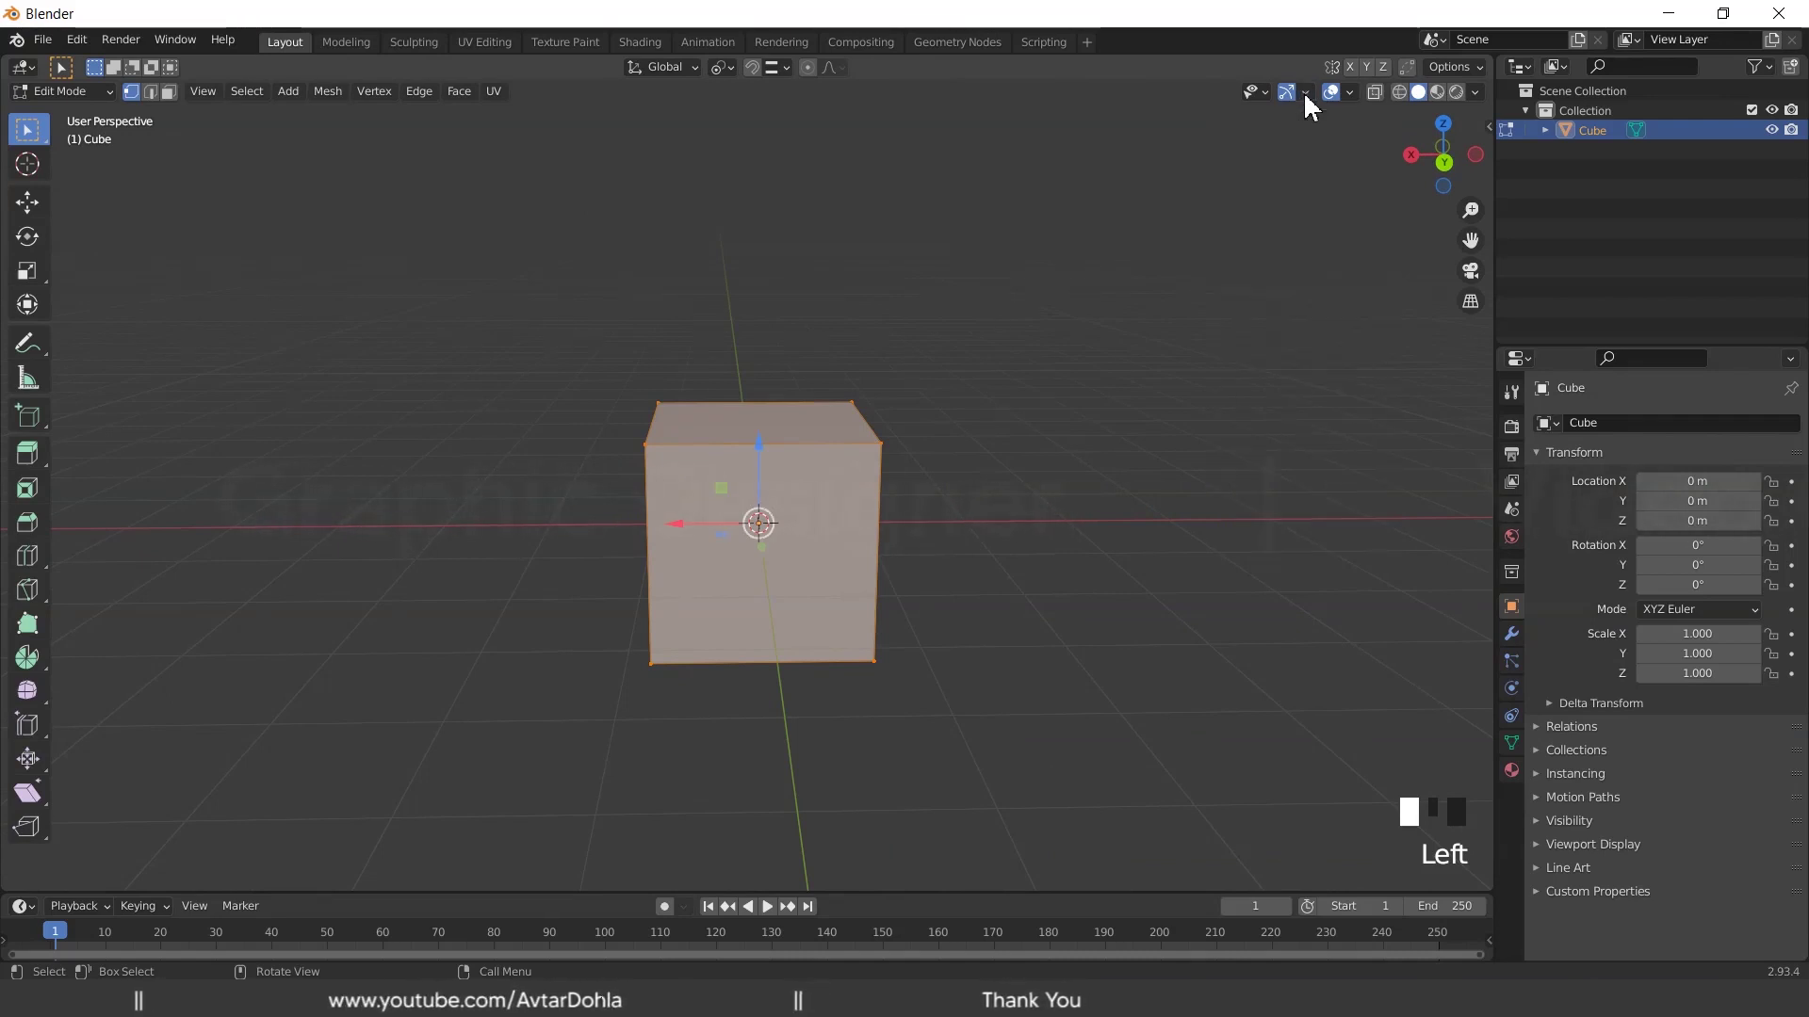
Use vertex selection to select the four corner vertices of the cube's top face
scroll(973, 388, "up", 1)
middle_click_drag(973, 387, 888, 401)
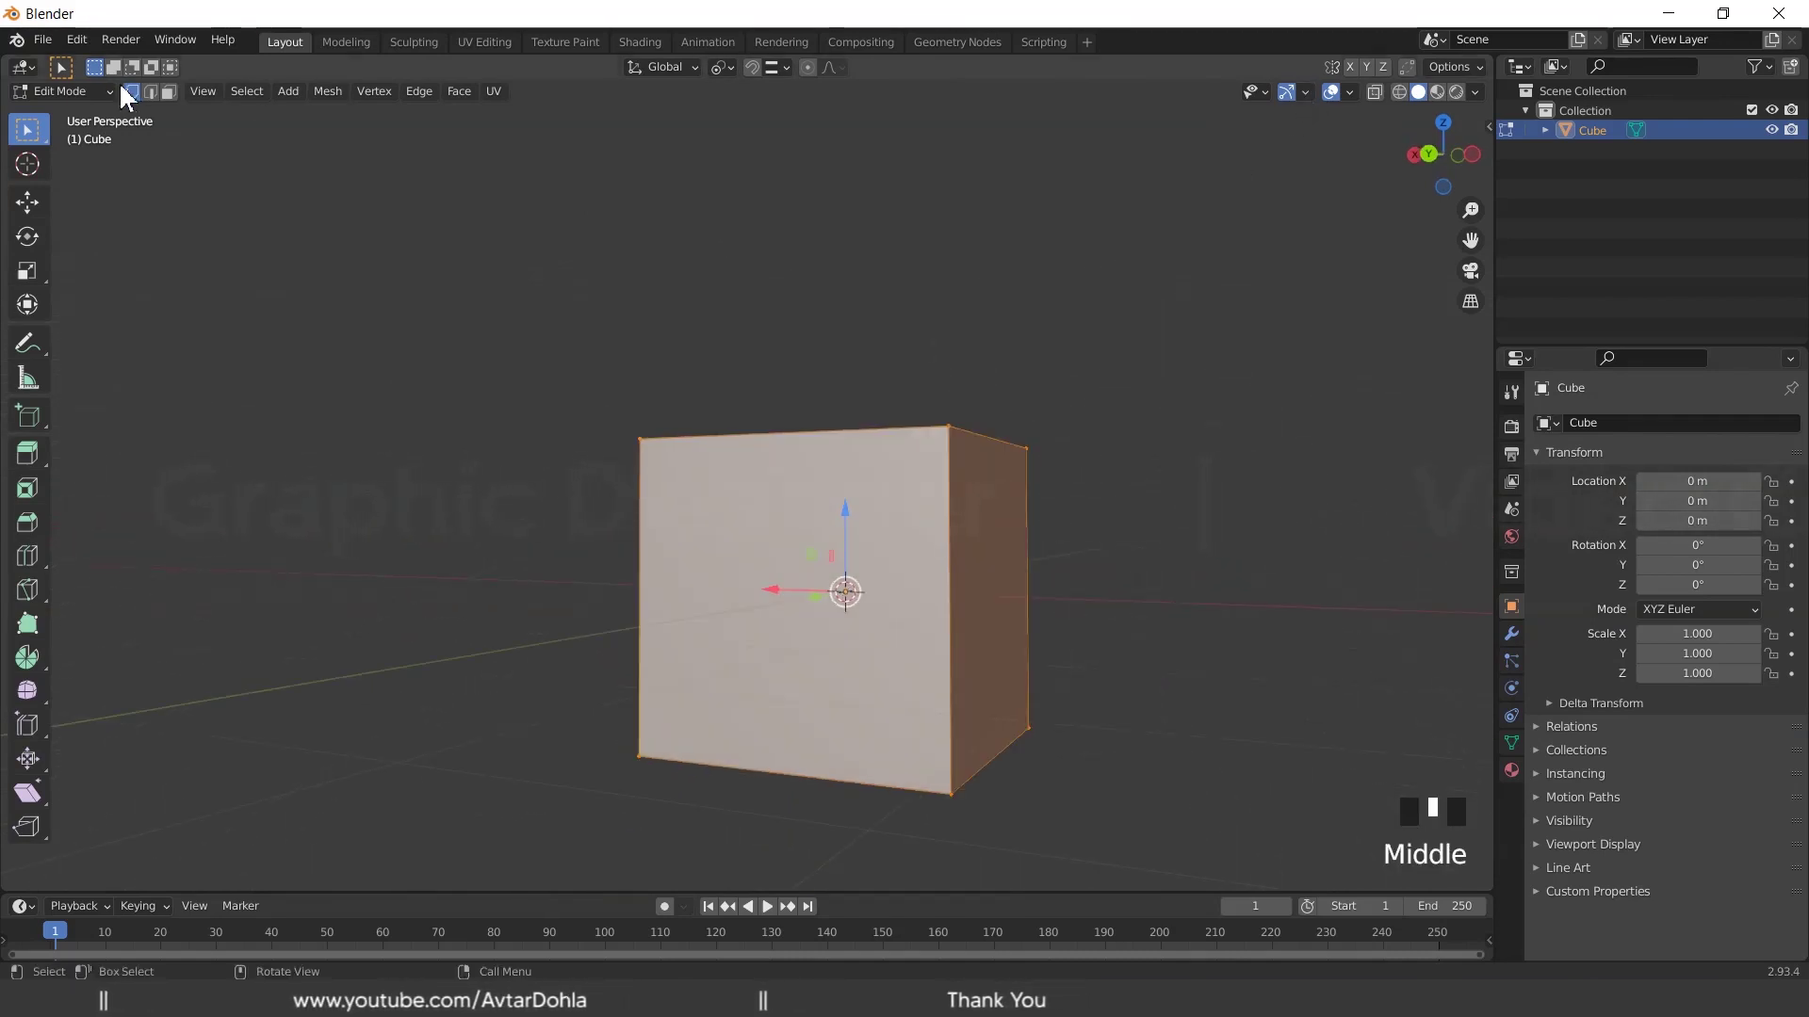
left_click(131, 93)
middle_click_drag(1034, 492, 1046, 565, "shift")
left_click(748, 318)
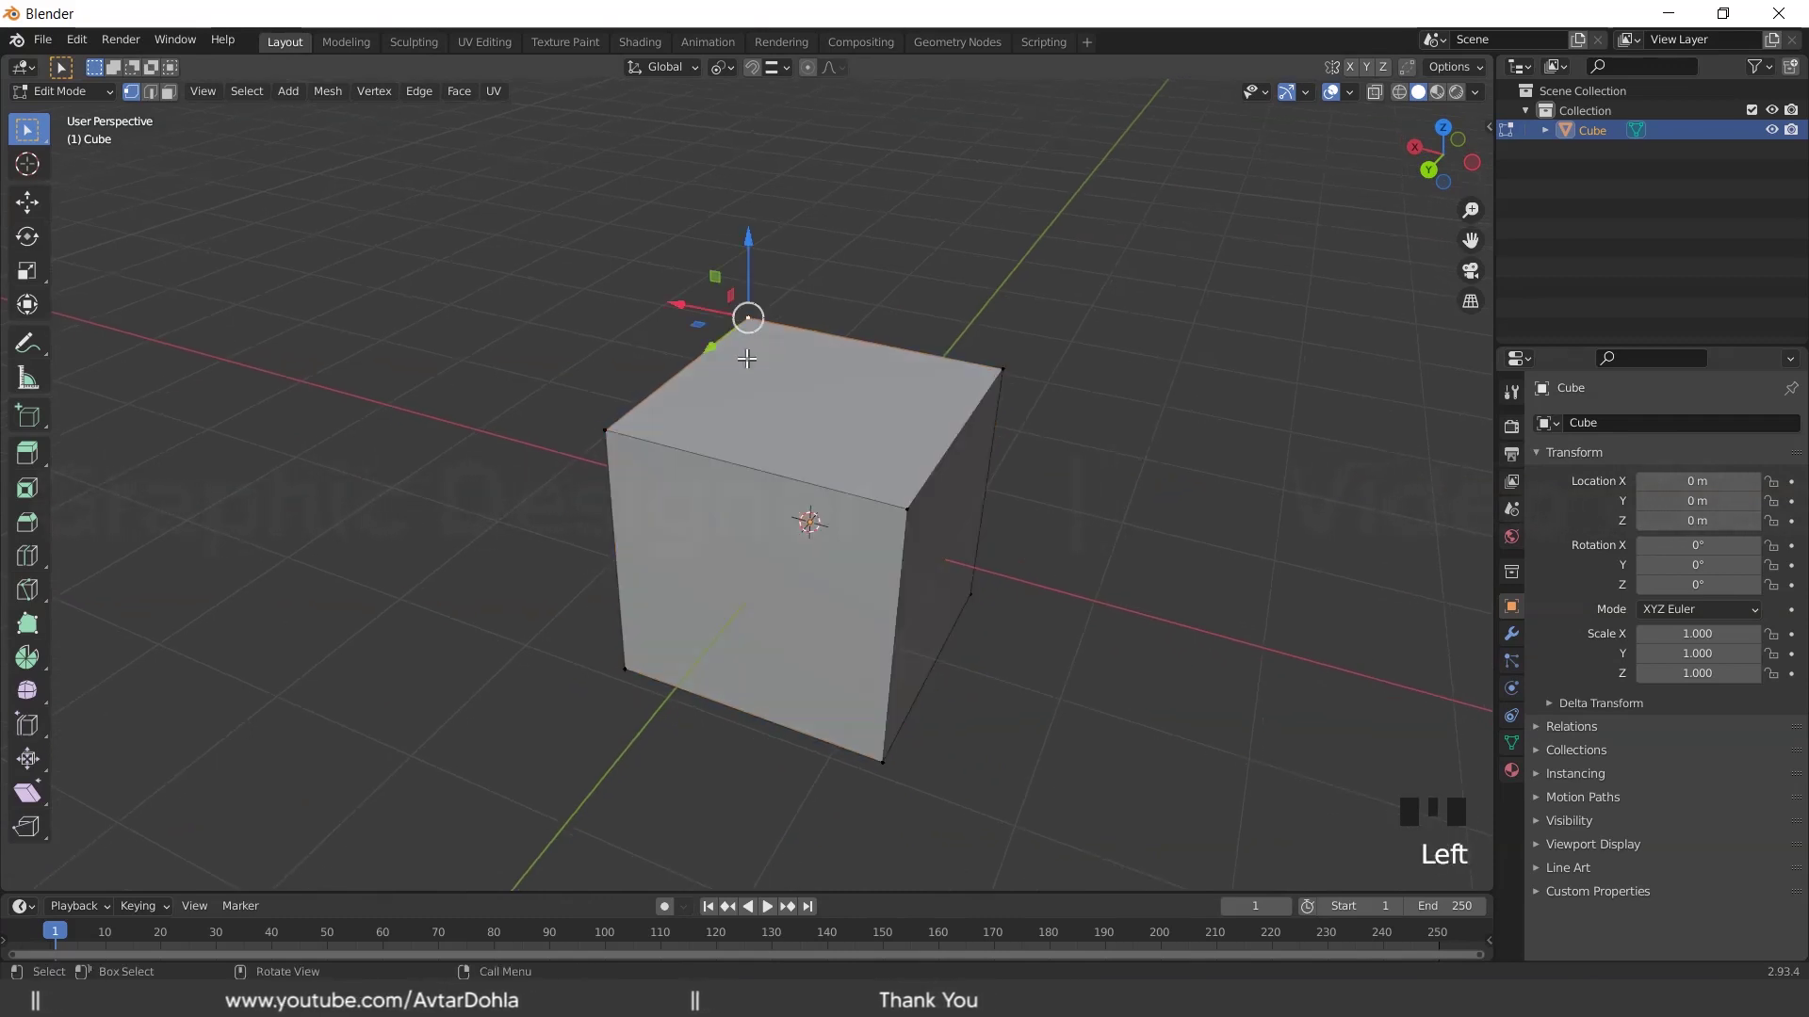
left_click(605, 431, "shift")
left_click(906, 508, "shift")
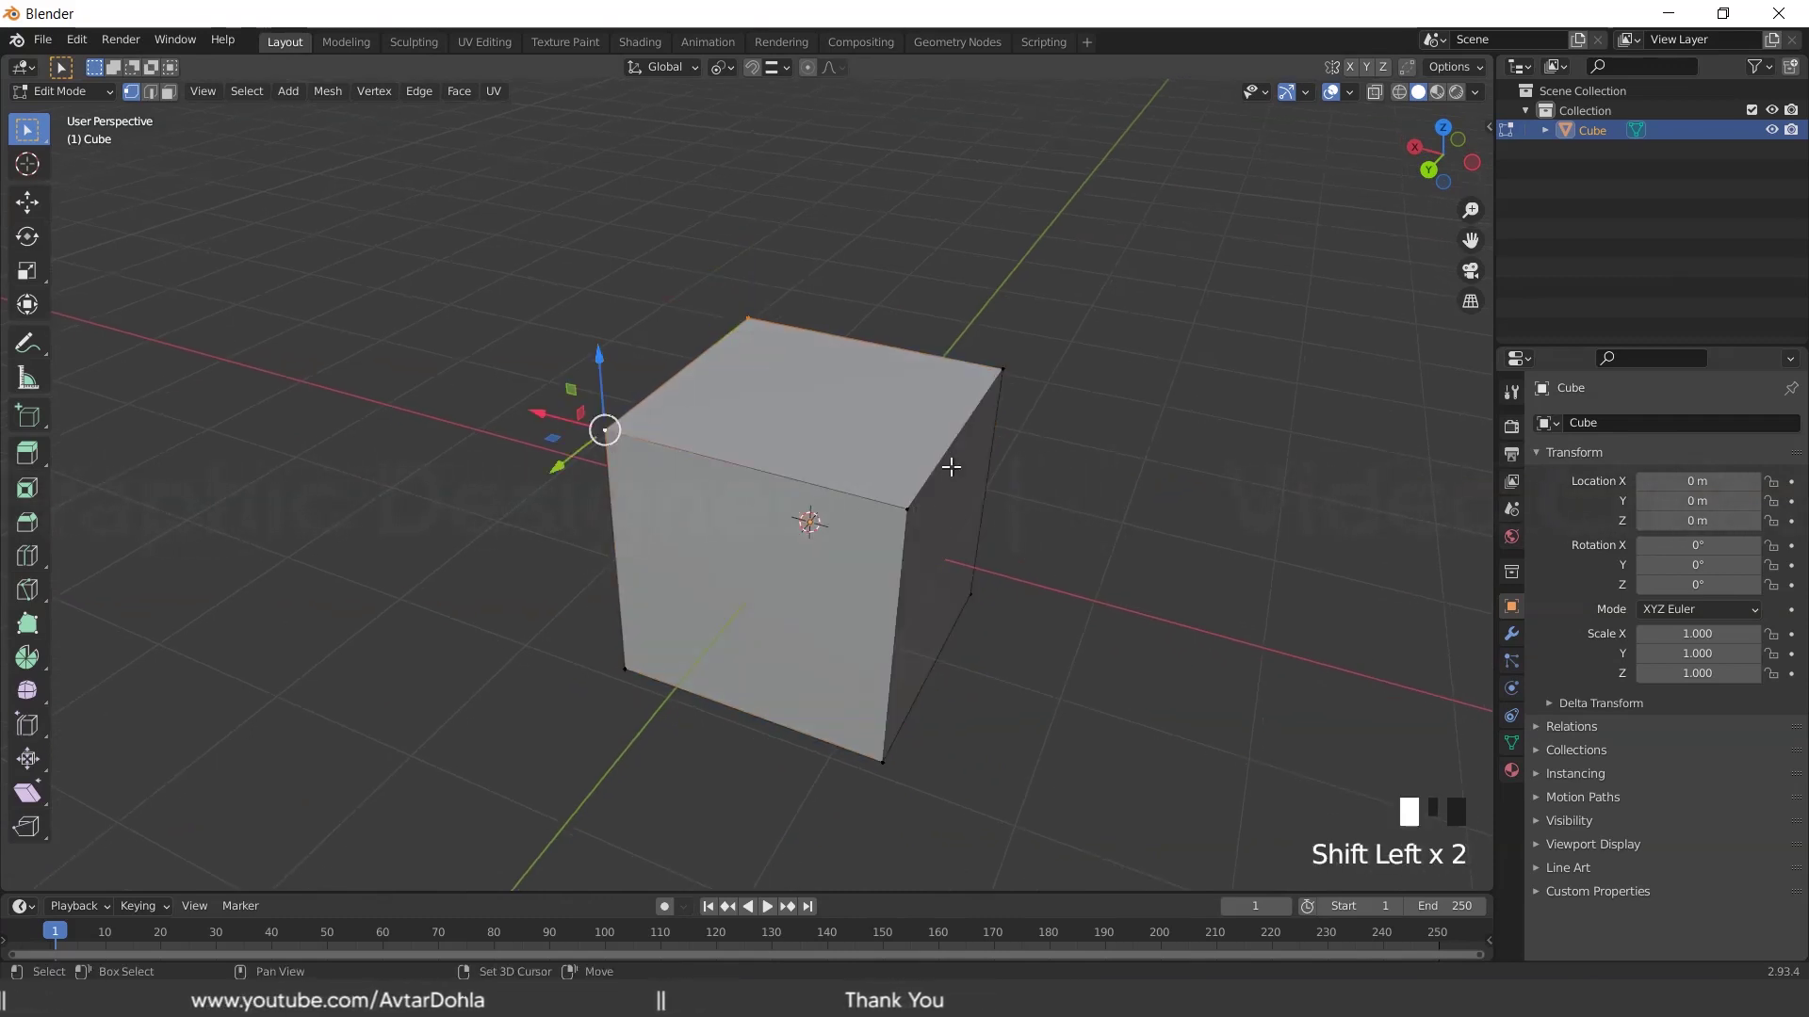
left_click(1001, 369, "shift")
Add the cube's four bottom vertices to the selection, leaving one bottom corner as the active vertex
left_click(972, 594, "shift")
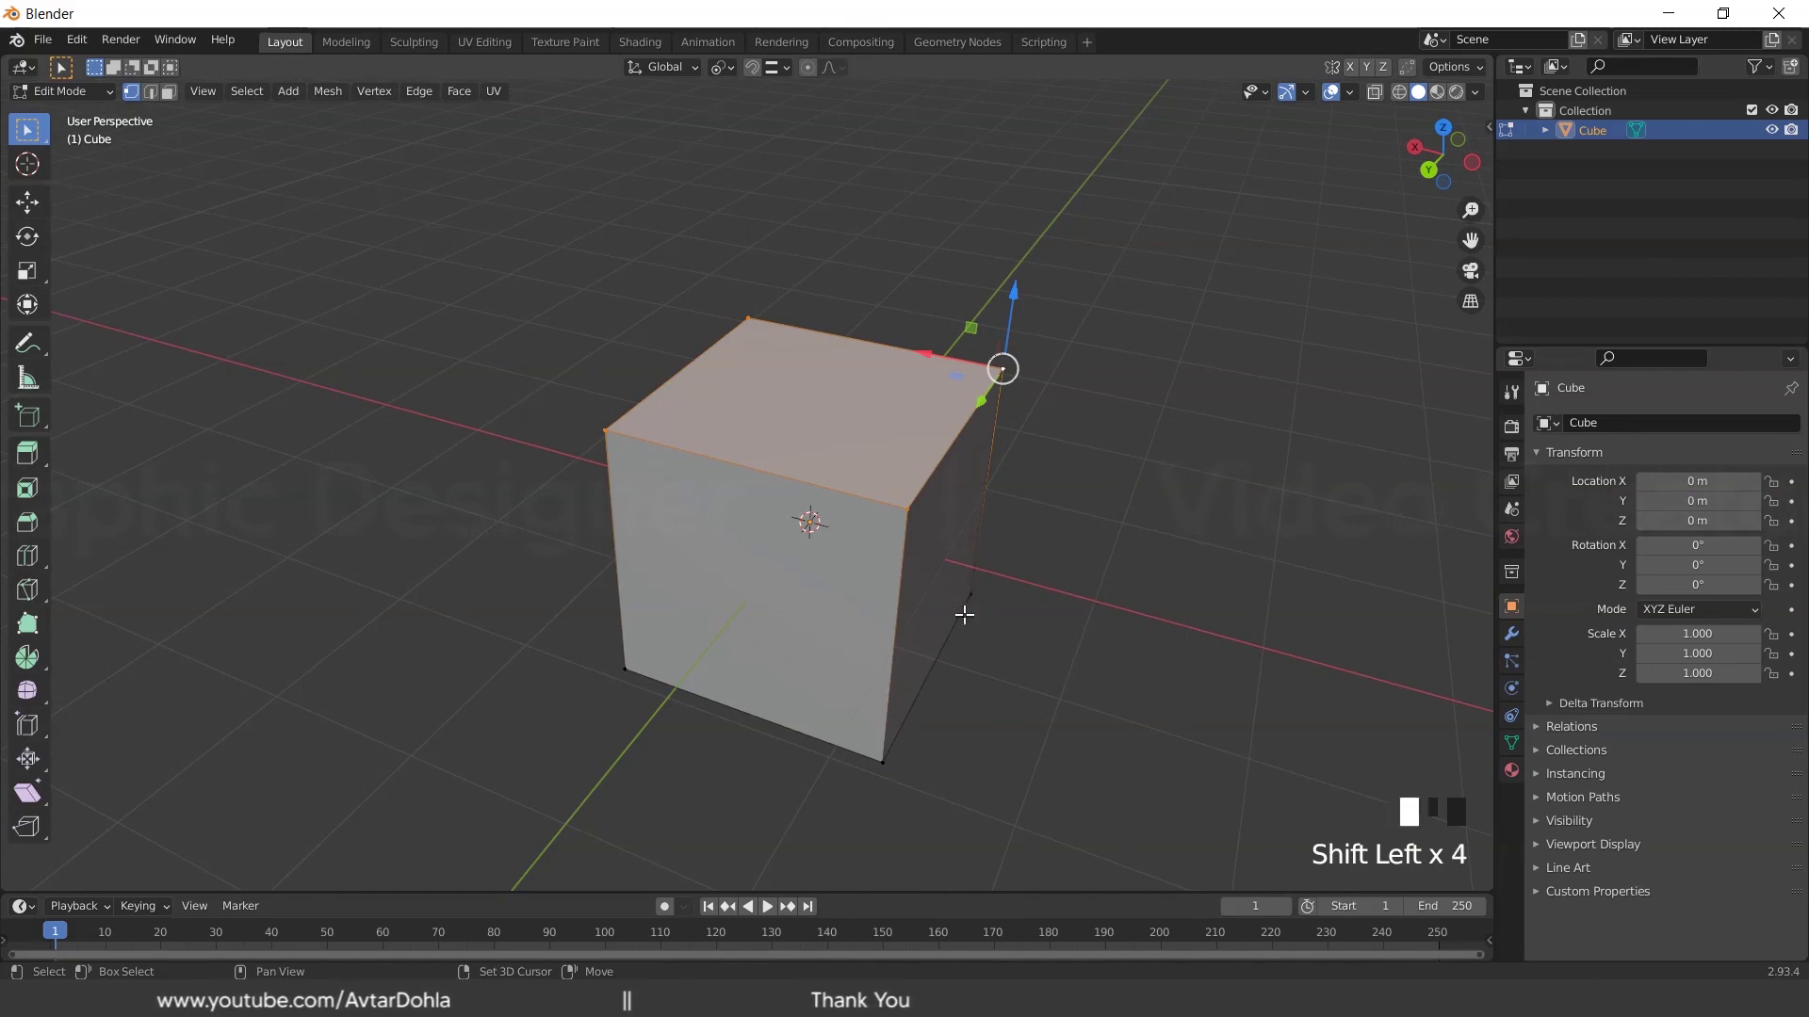
left_click(883, 761, "shift")
left_click(644, 687, "shift")
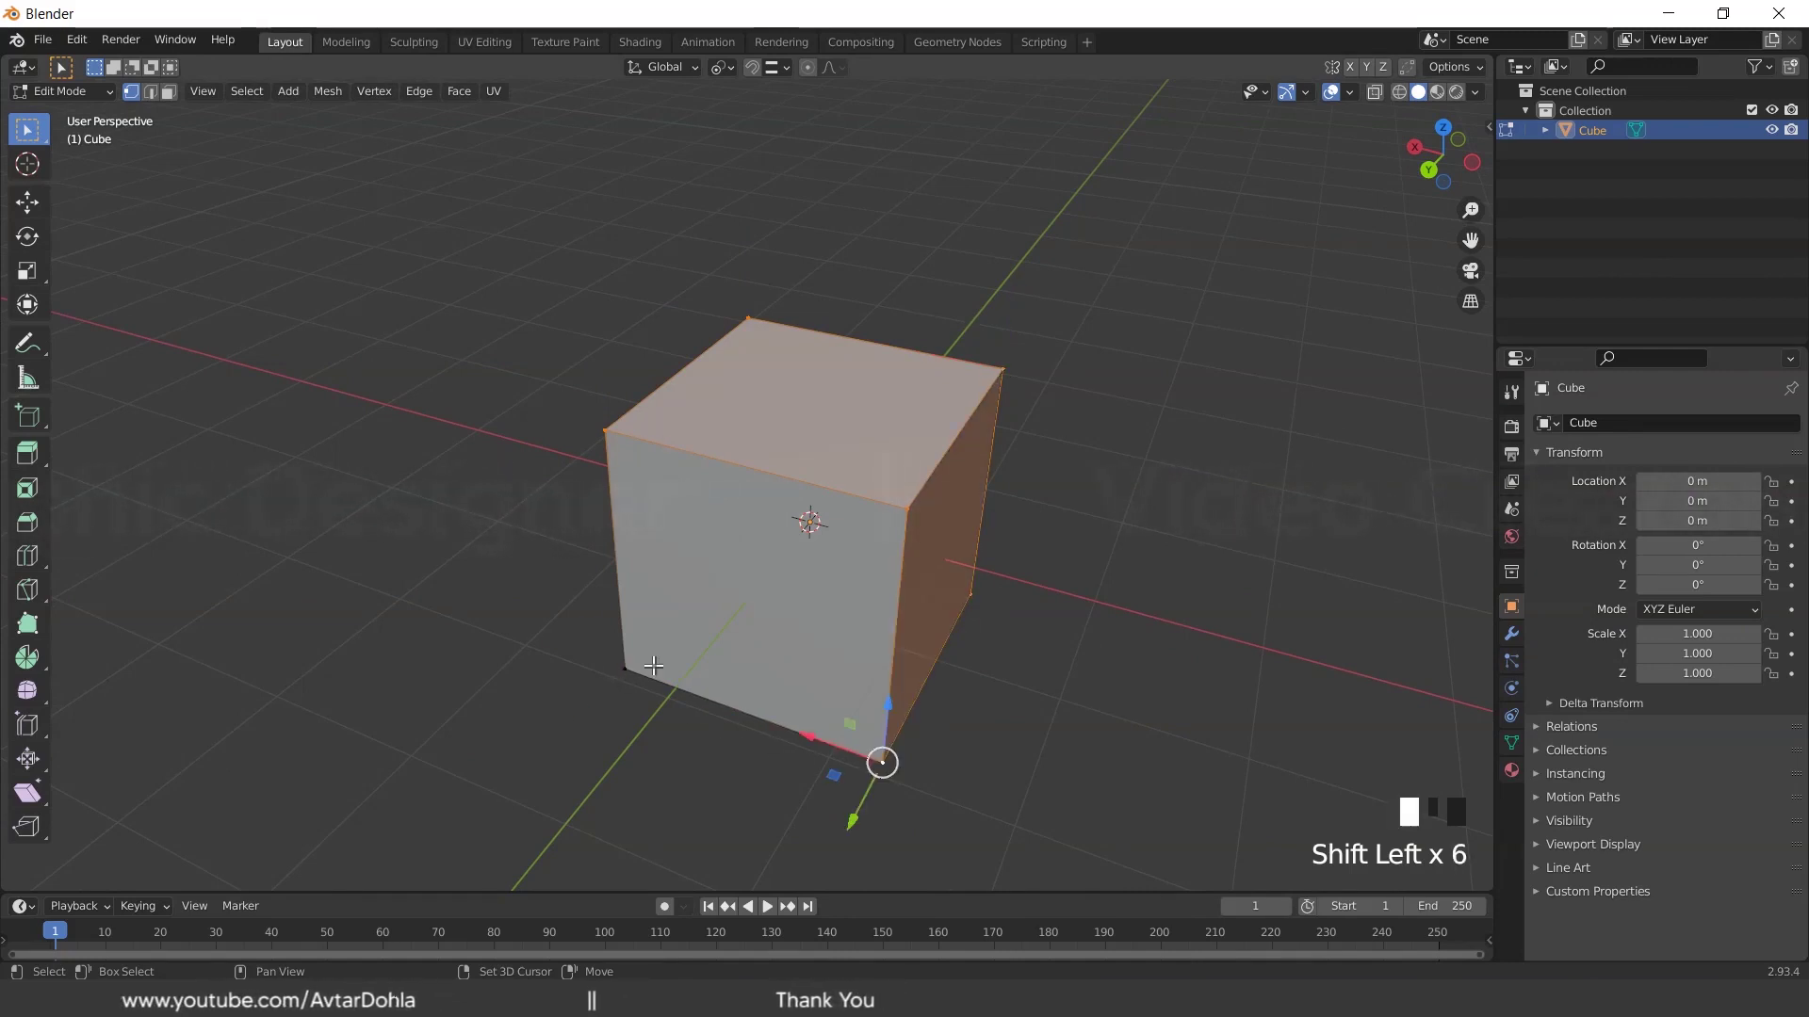
middle_click_drag(980, 477, 662, 440)
scroll(662, 440, "down", 3)
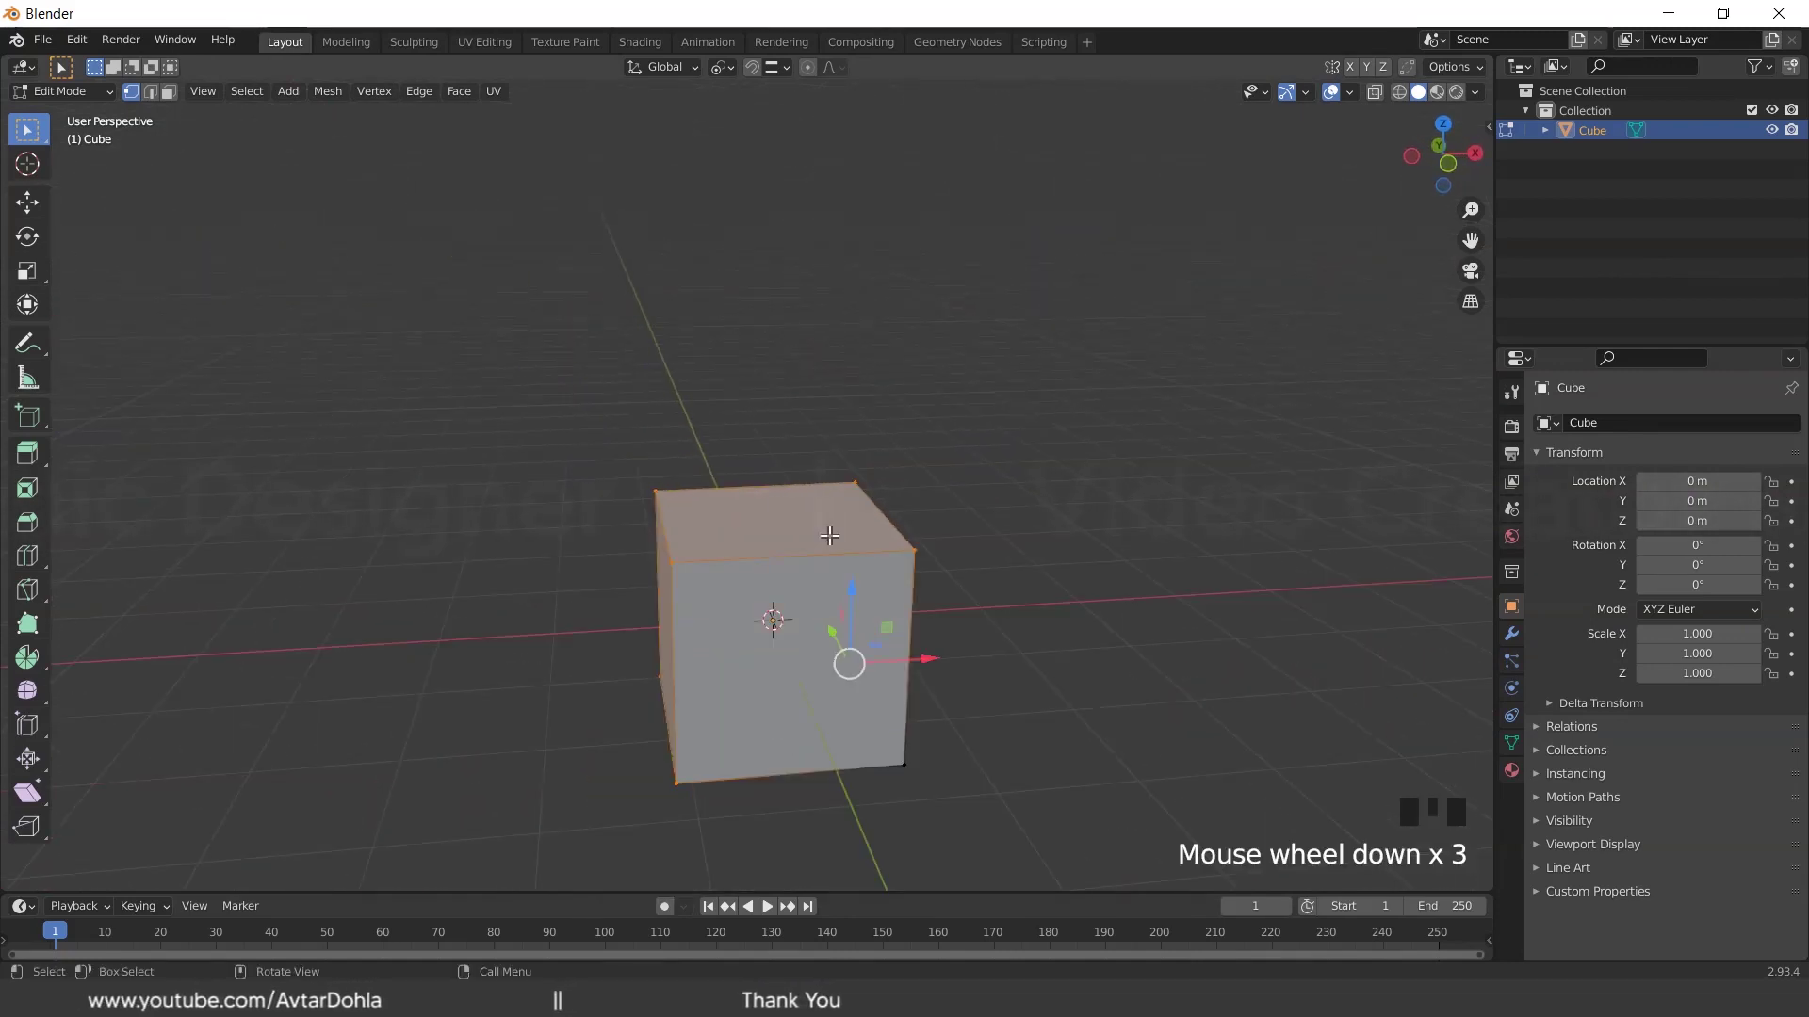
middle_click_drag(828, 525, 727, 509, "shift")
middle_click_drag(964, 508, 812, 536)
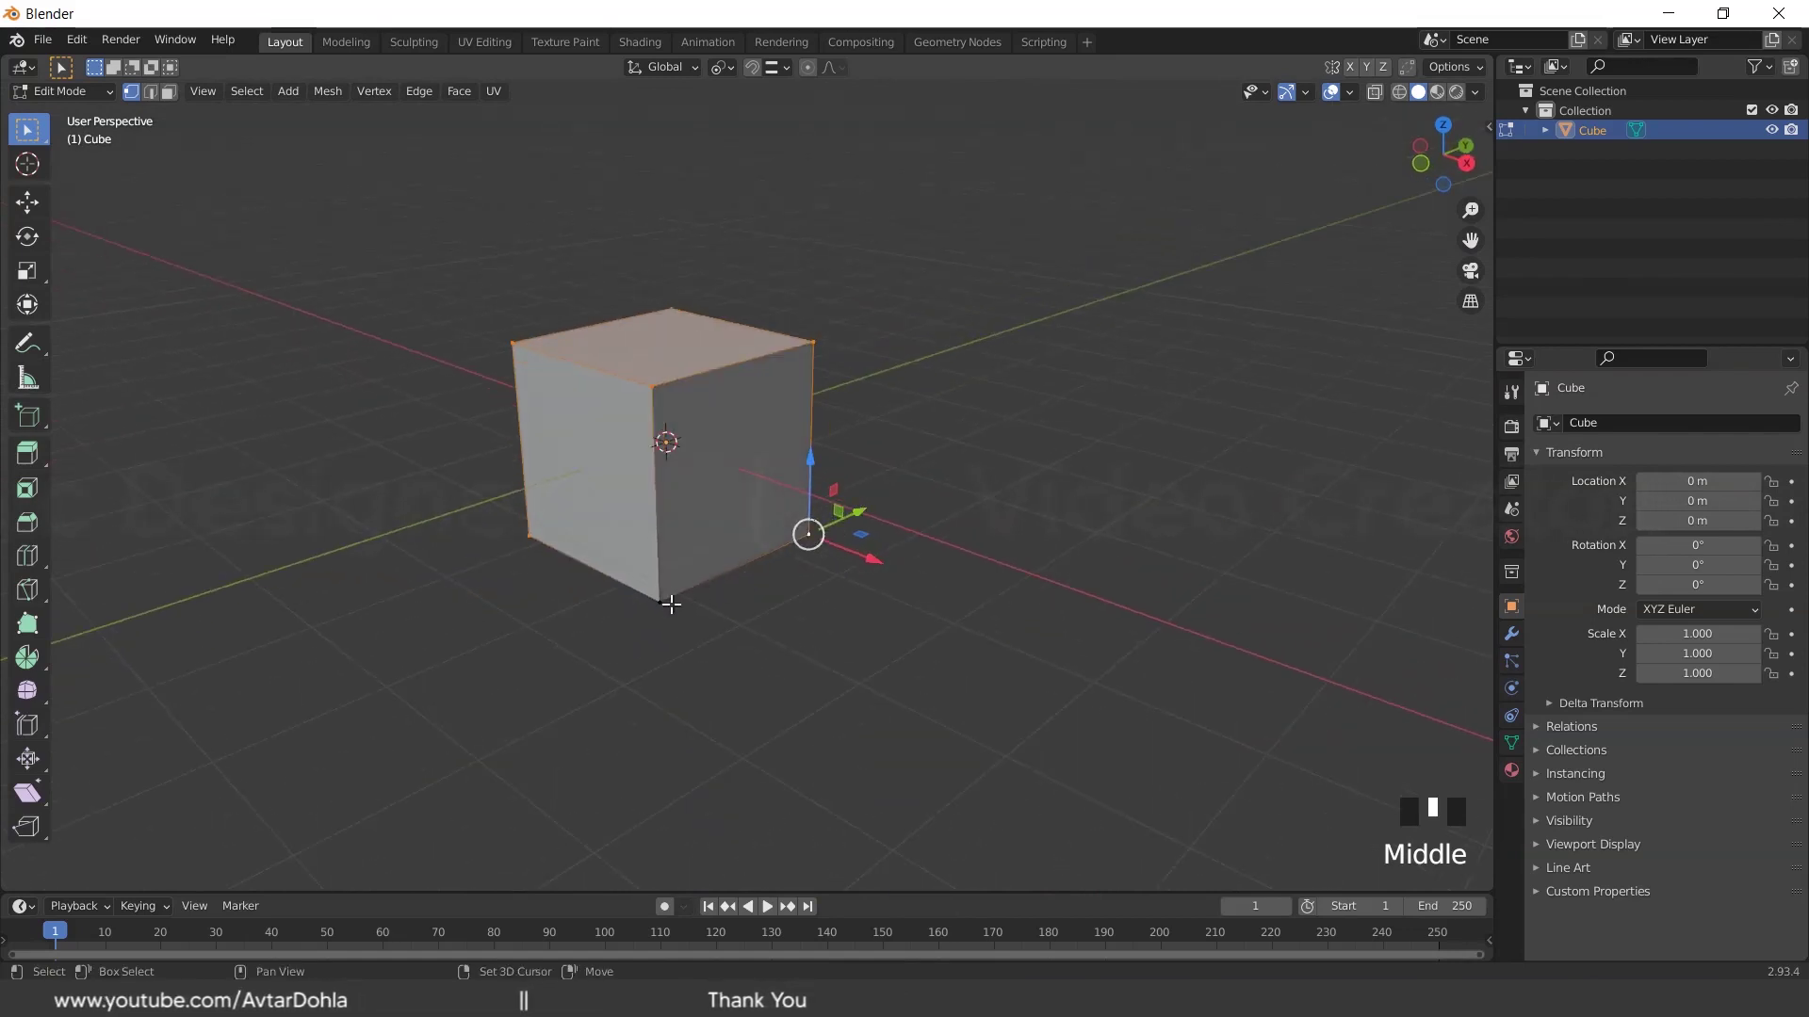
left_click(660, 606, "shift")
Try scaling and rotating the whole mesh around its active bottom corner vertex
middle_click_drag(960, 497, 740, 510)
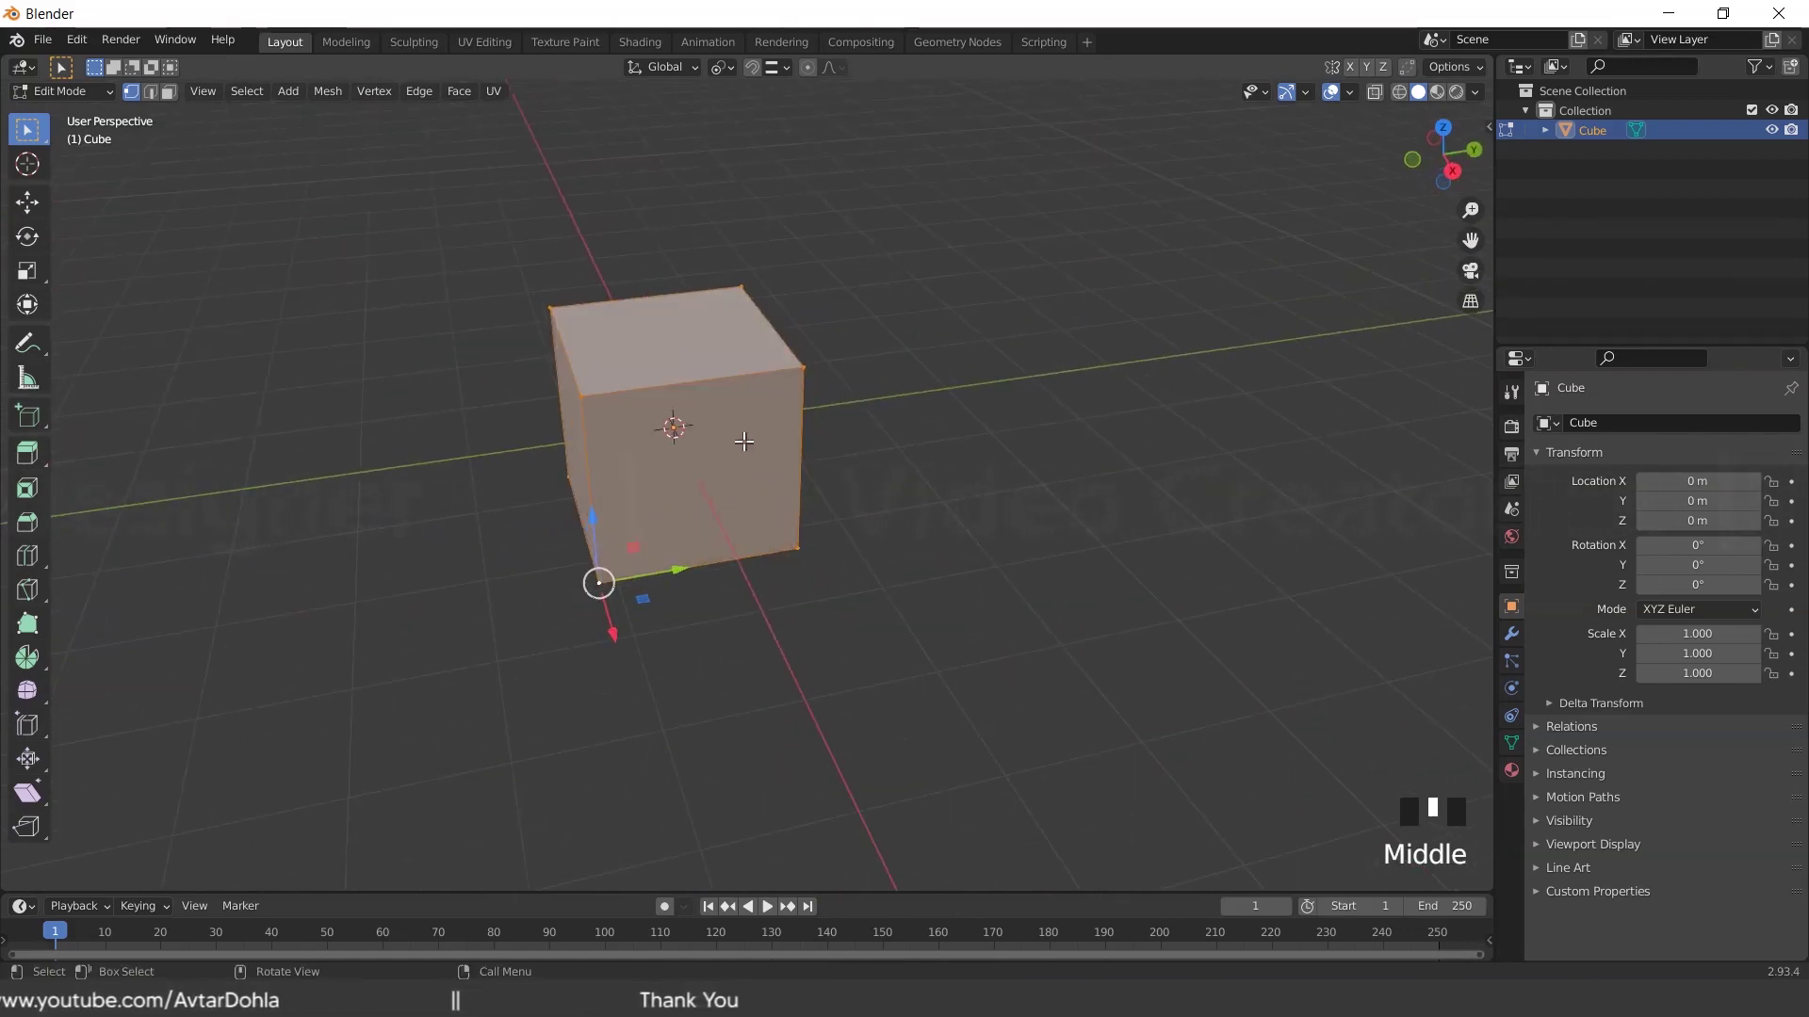
key("s")
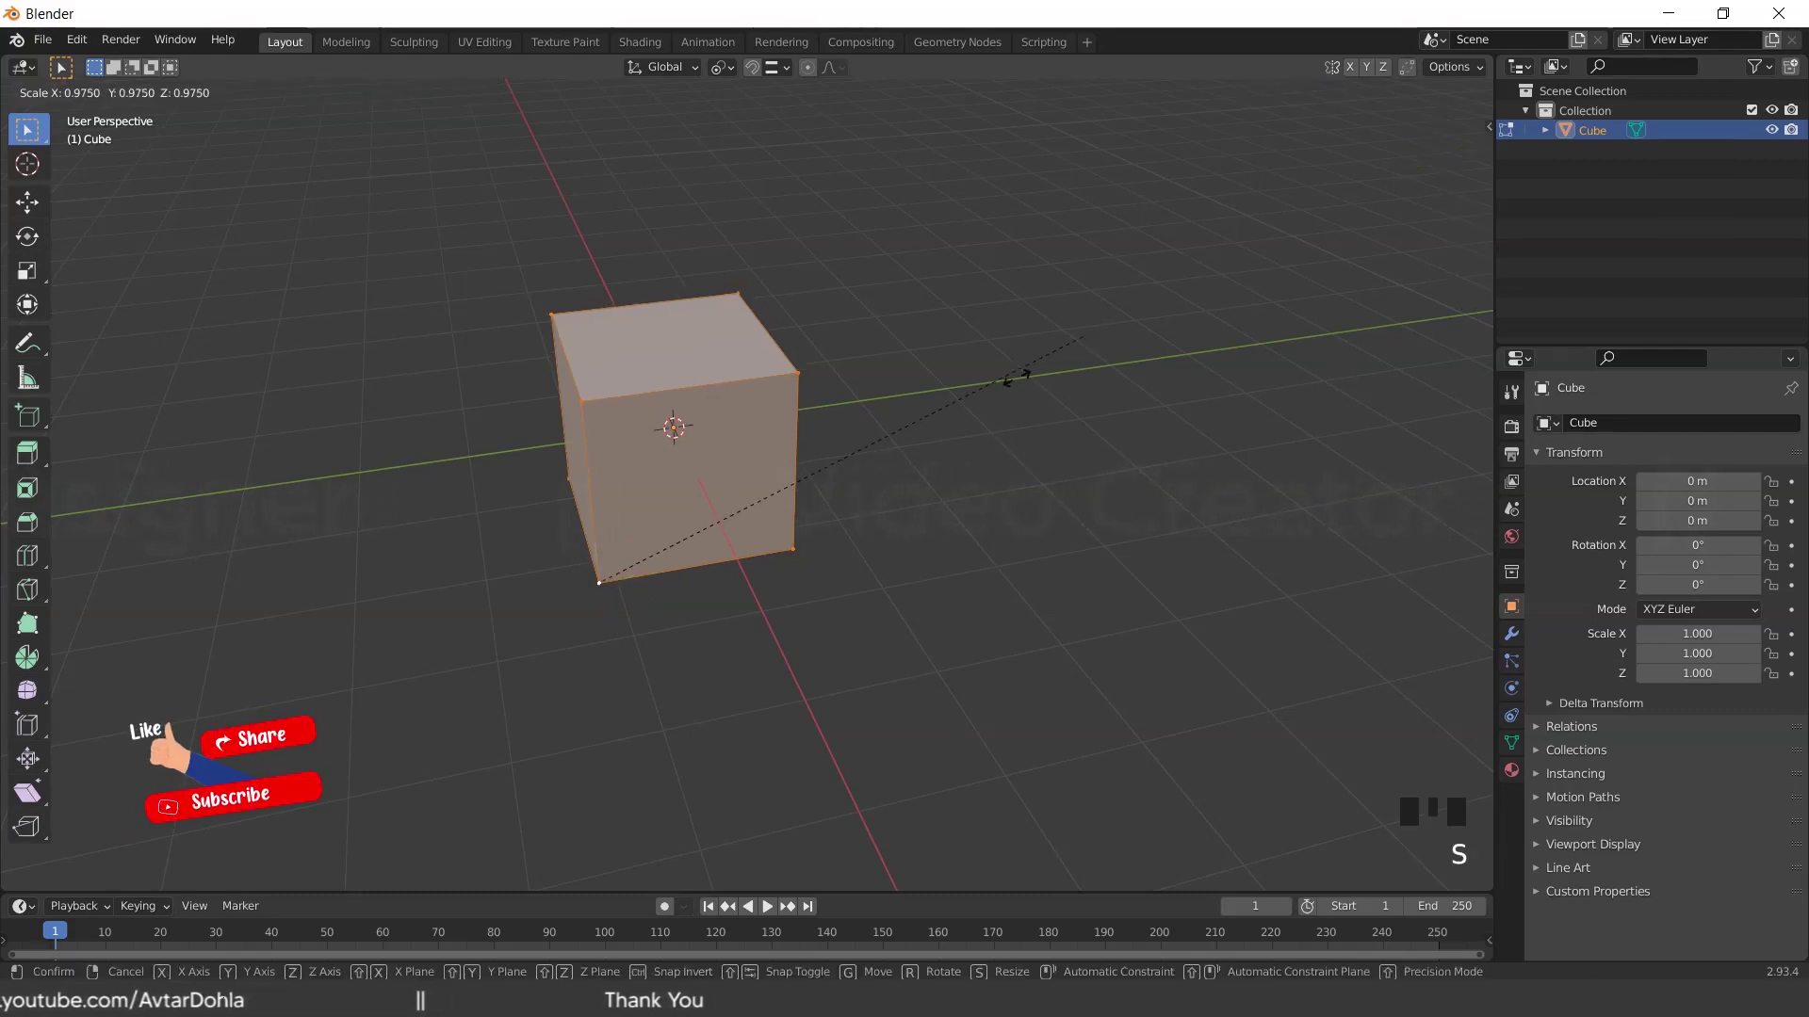
left_click(1011, 323)
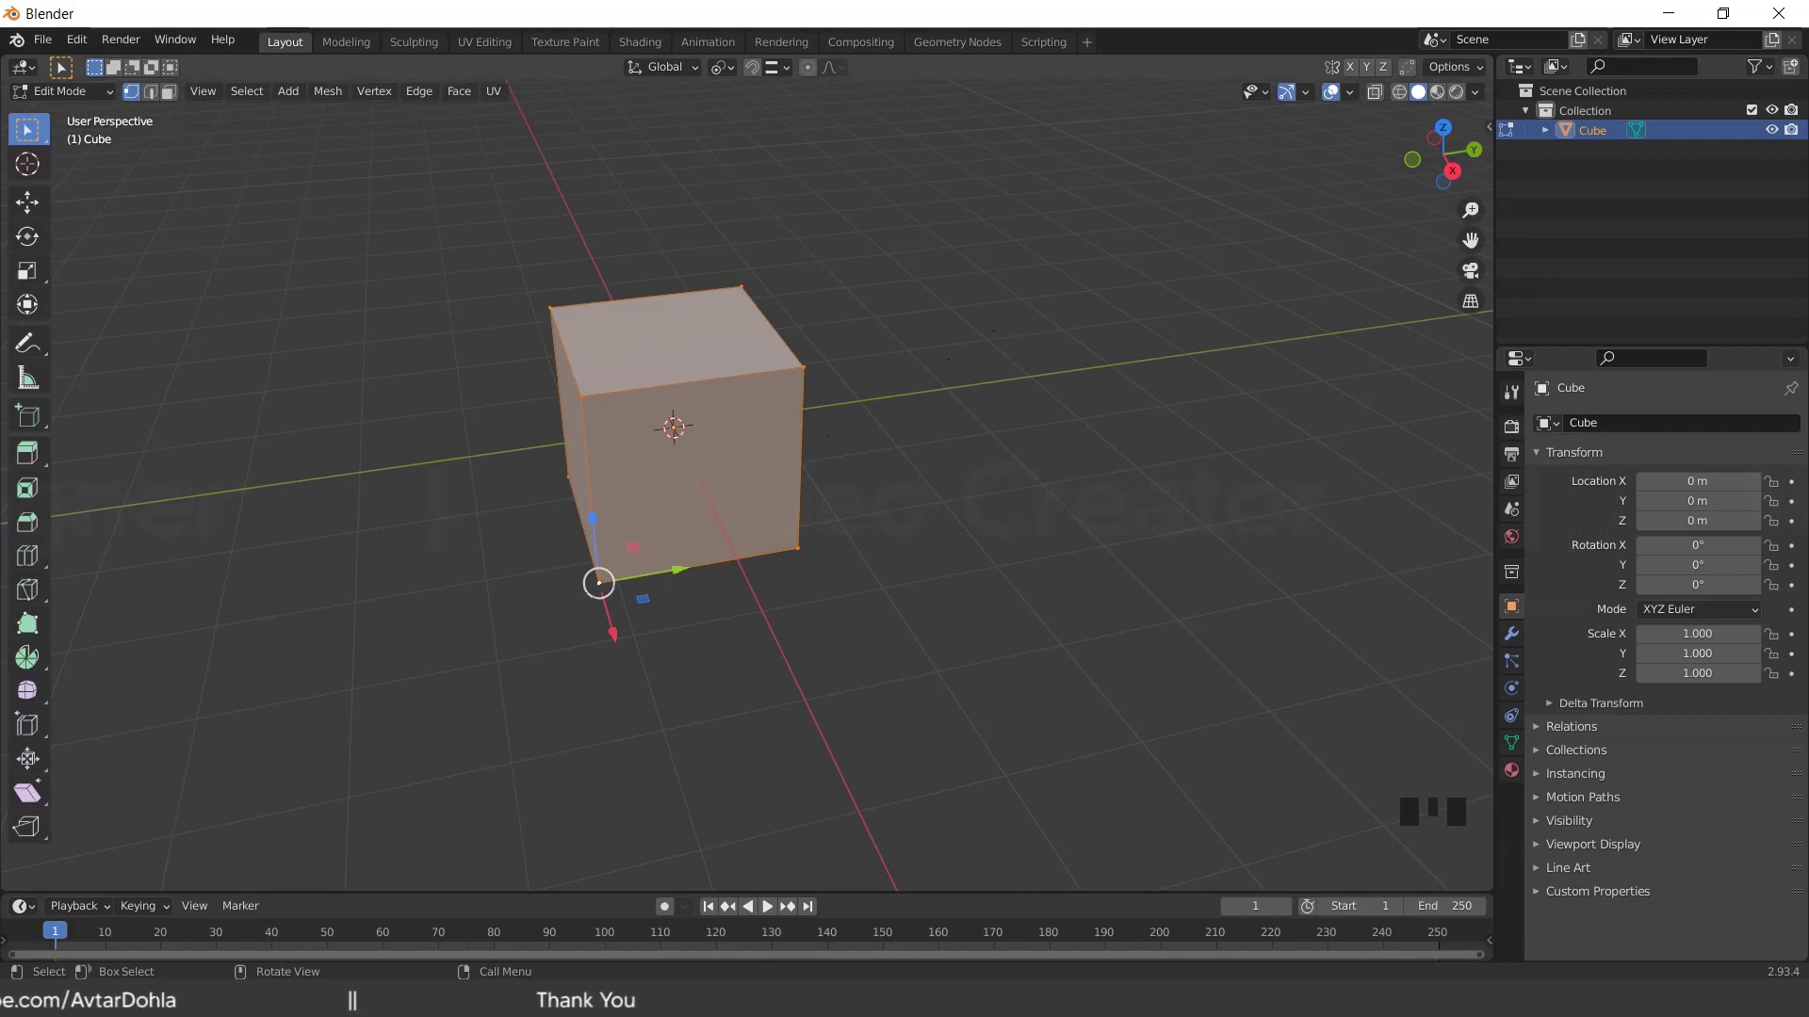
key("r")
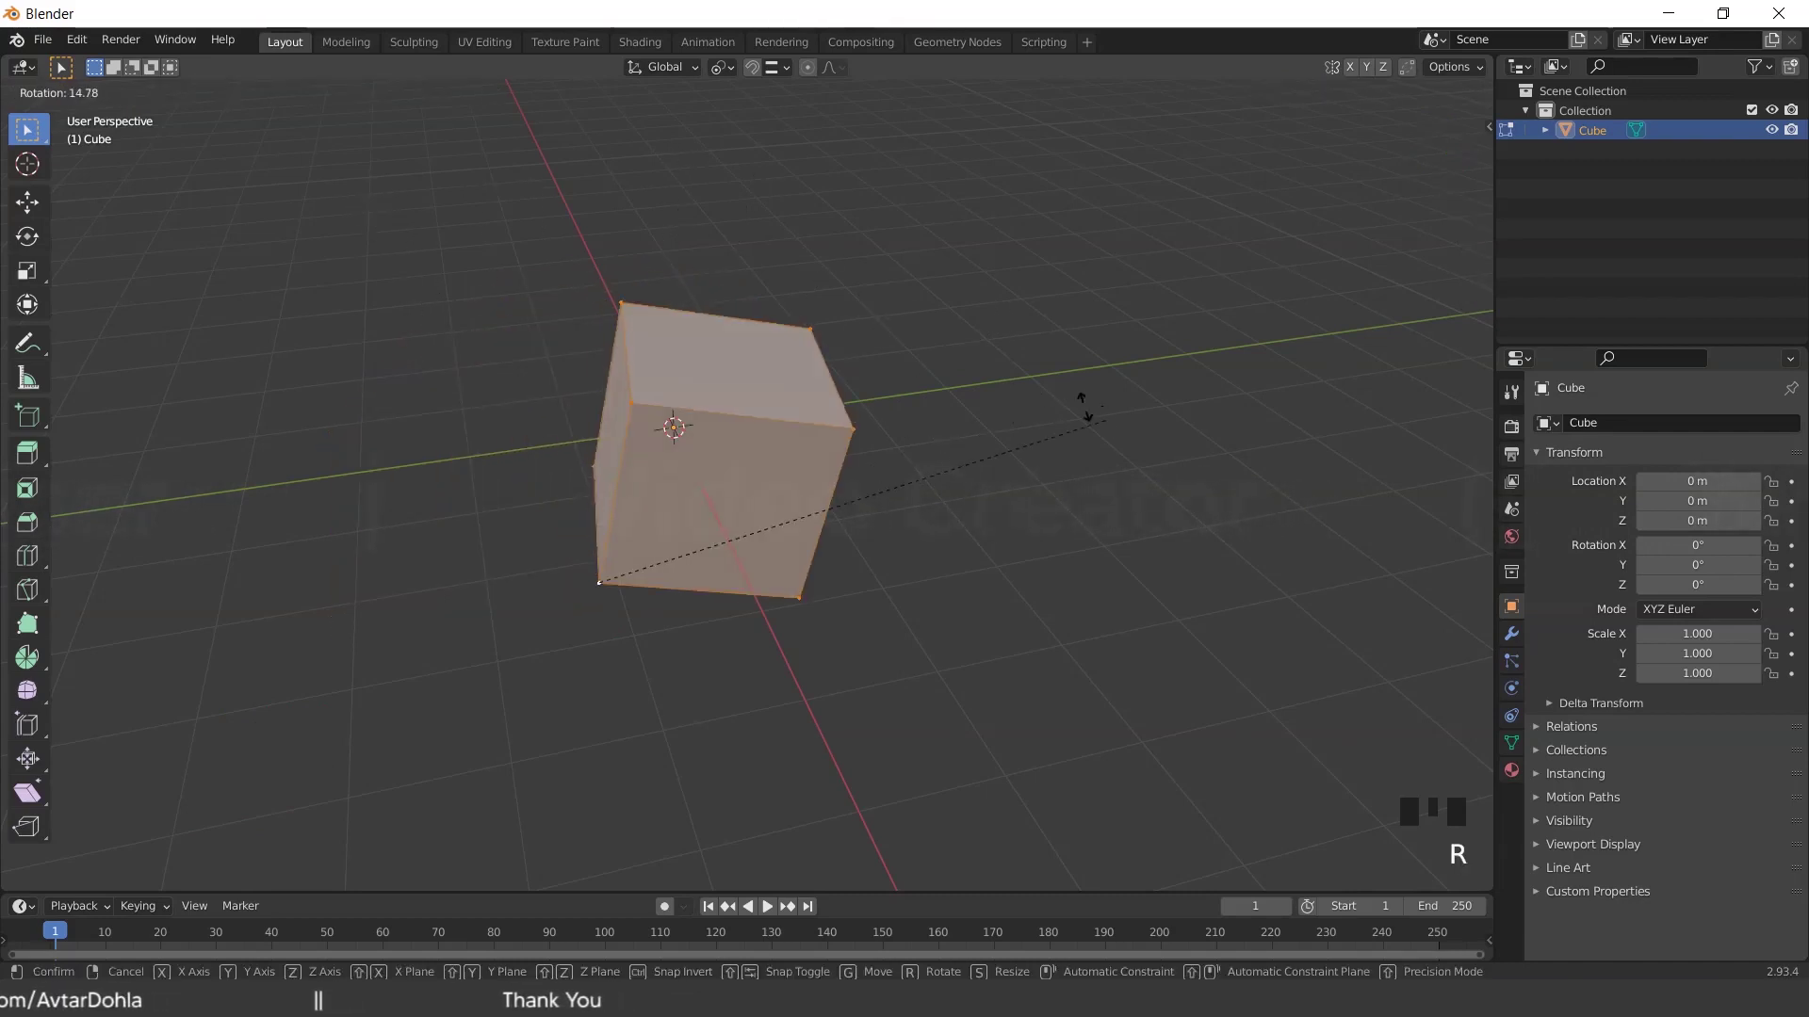
right_click(976, 343)
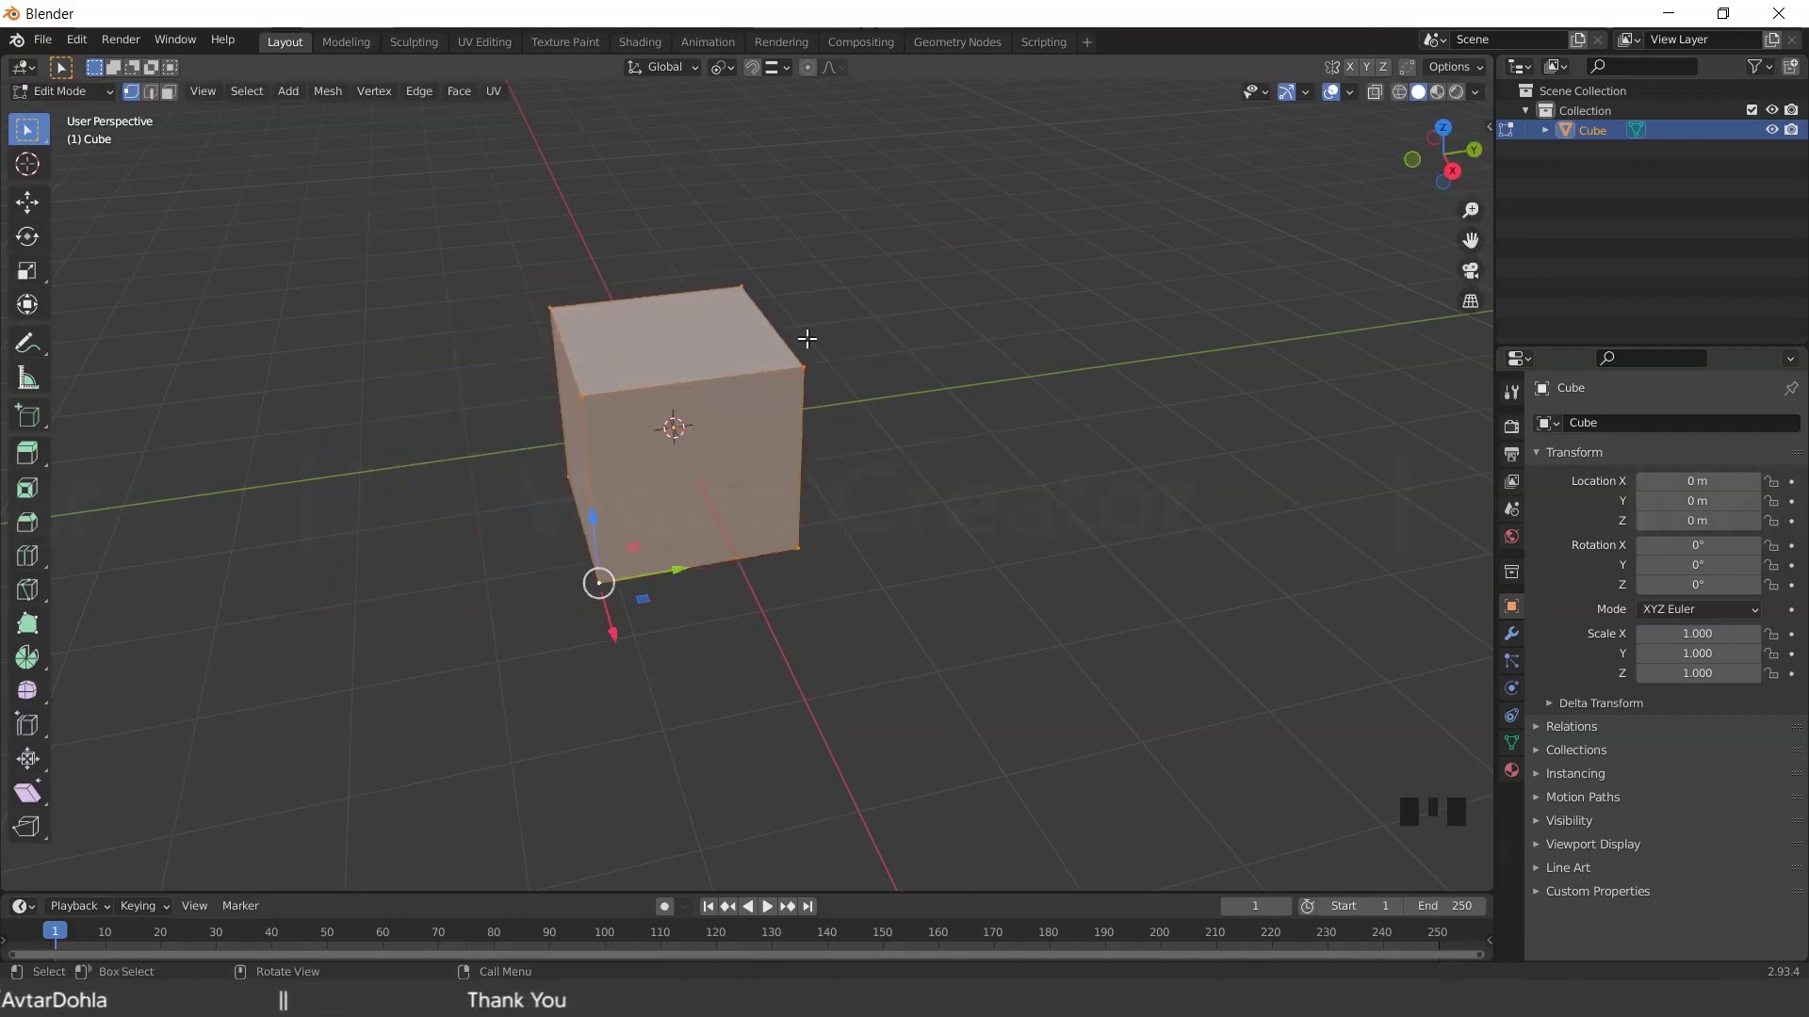
Return to Object Mode, delete the cube and add a fresh cube mesh in its place
left_click(722, 67)
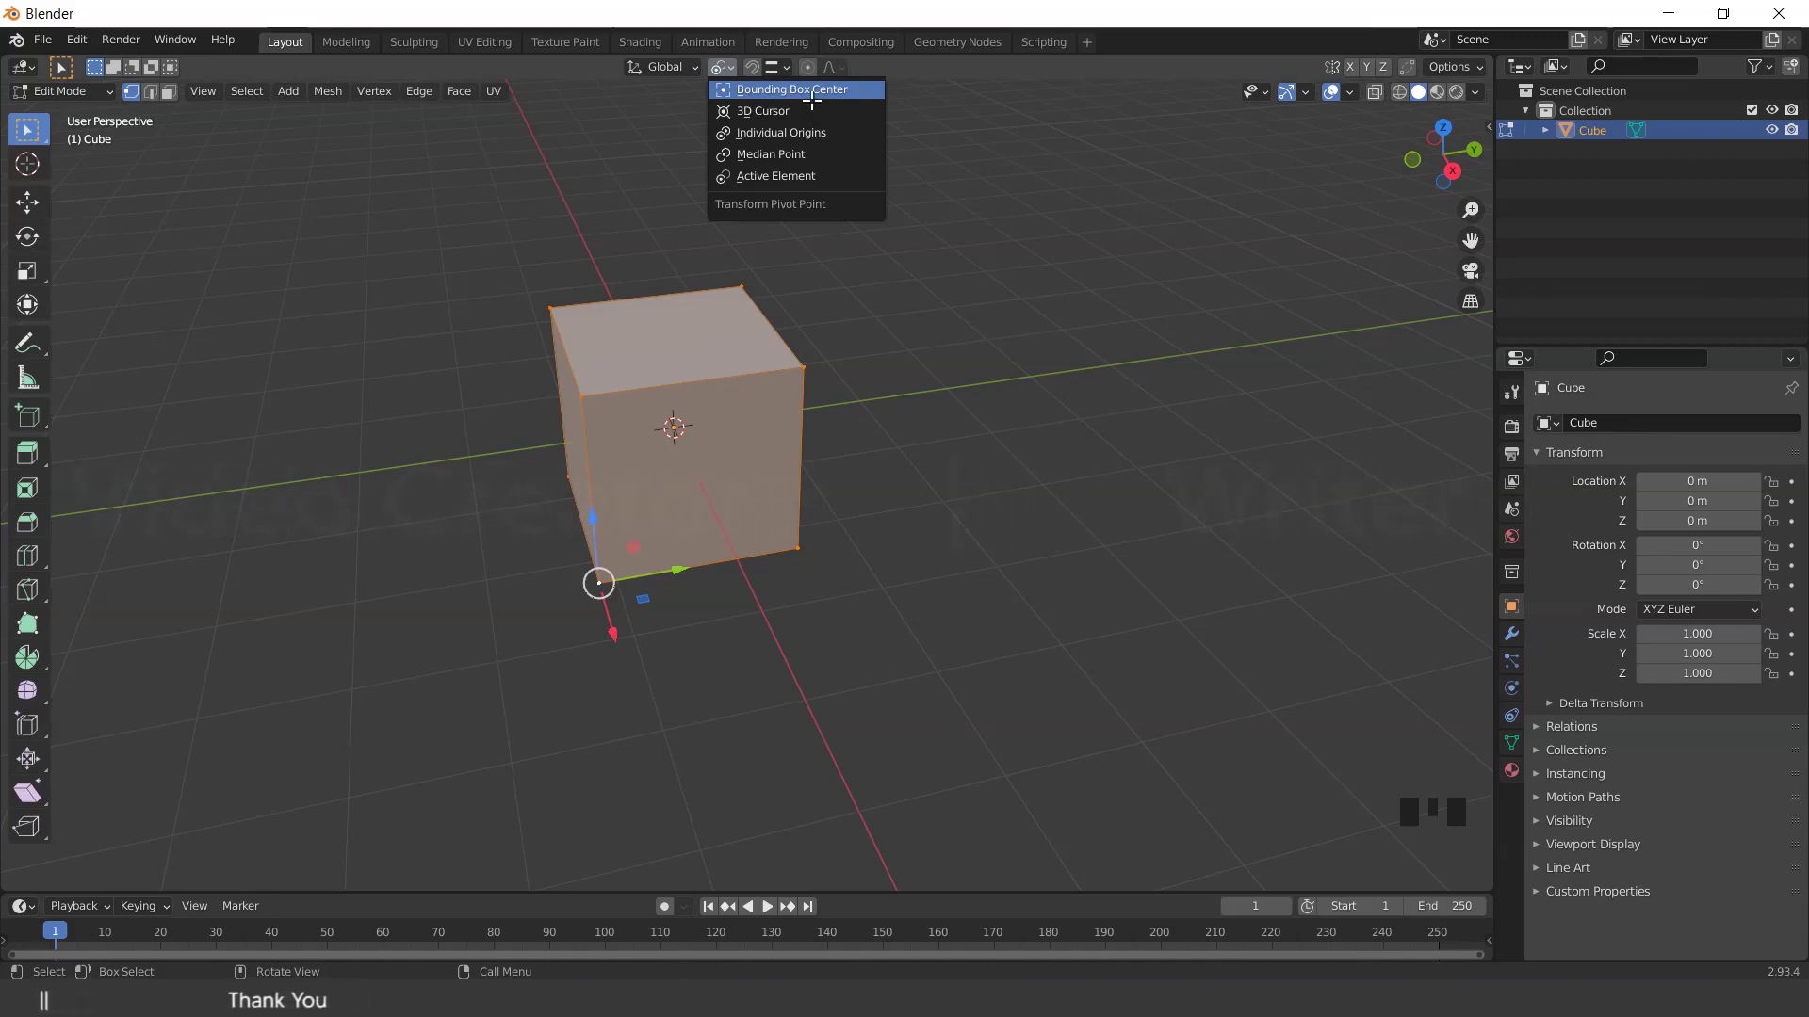
key("Tab")
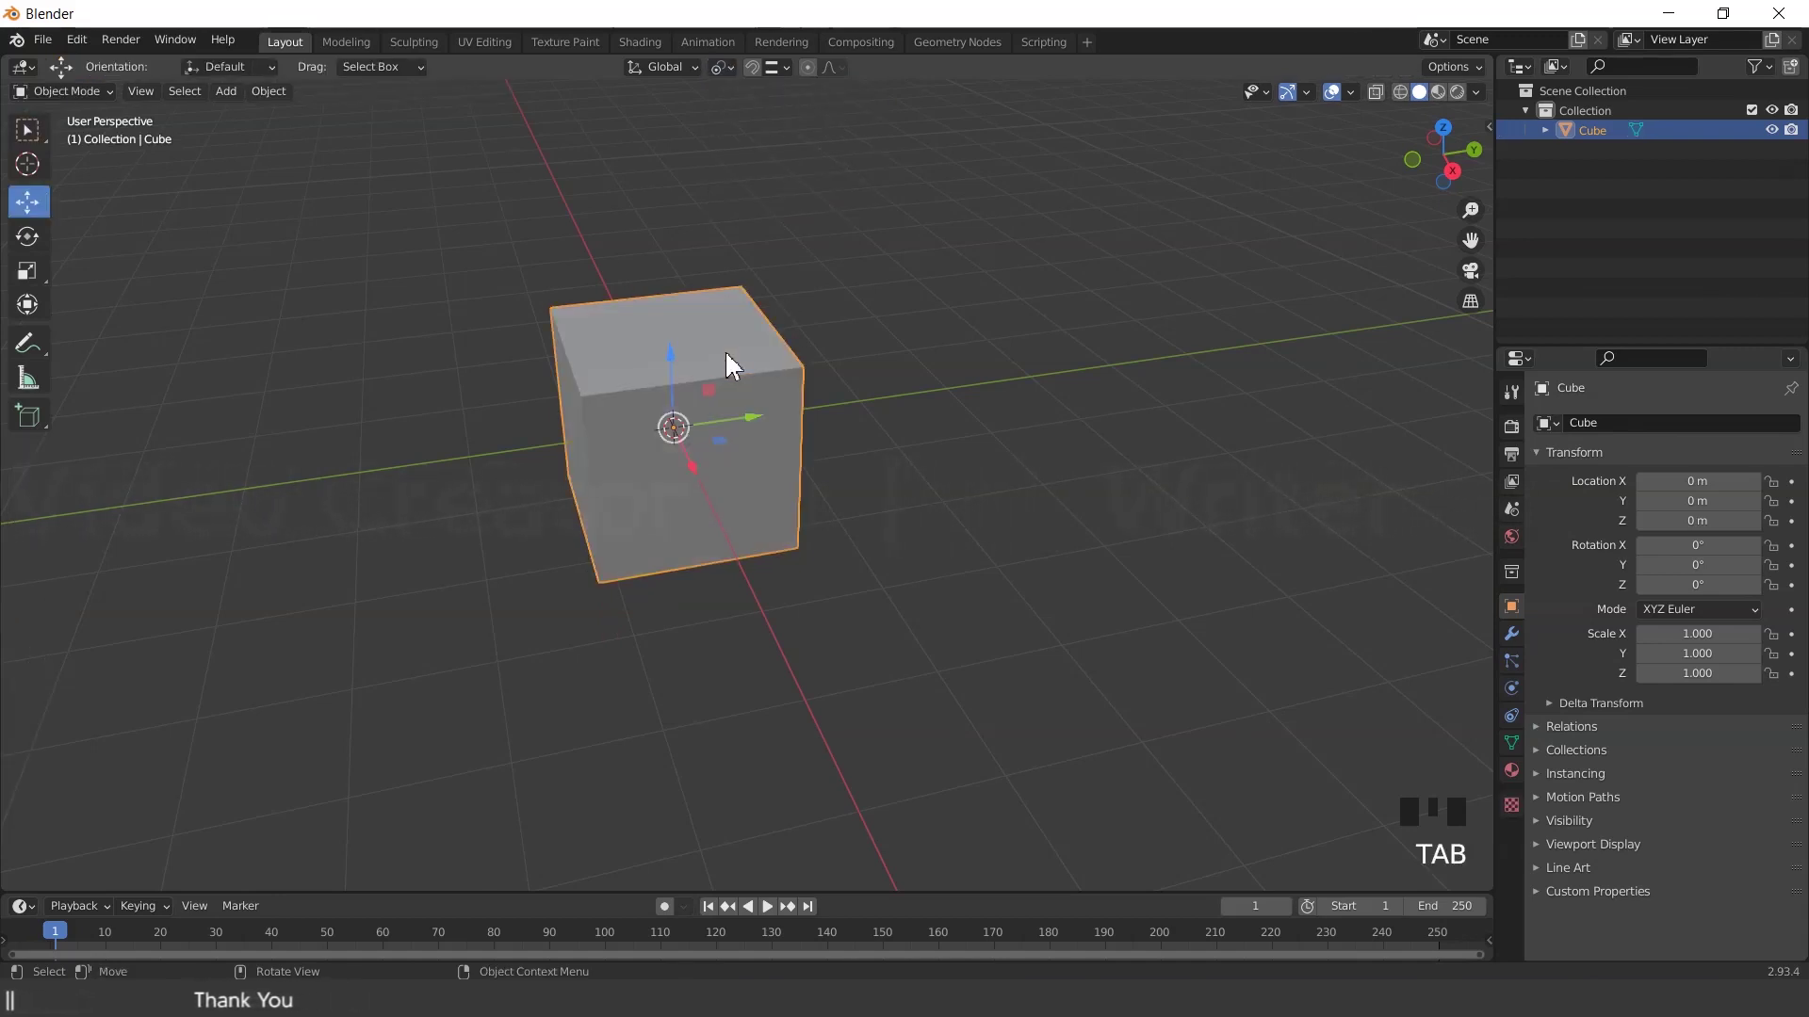
key("Delete")
key("shift+a")
mouse_move(725, 352)
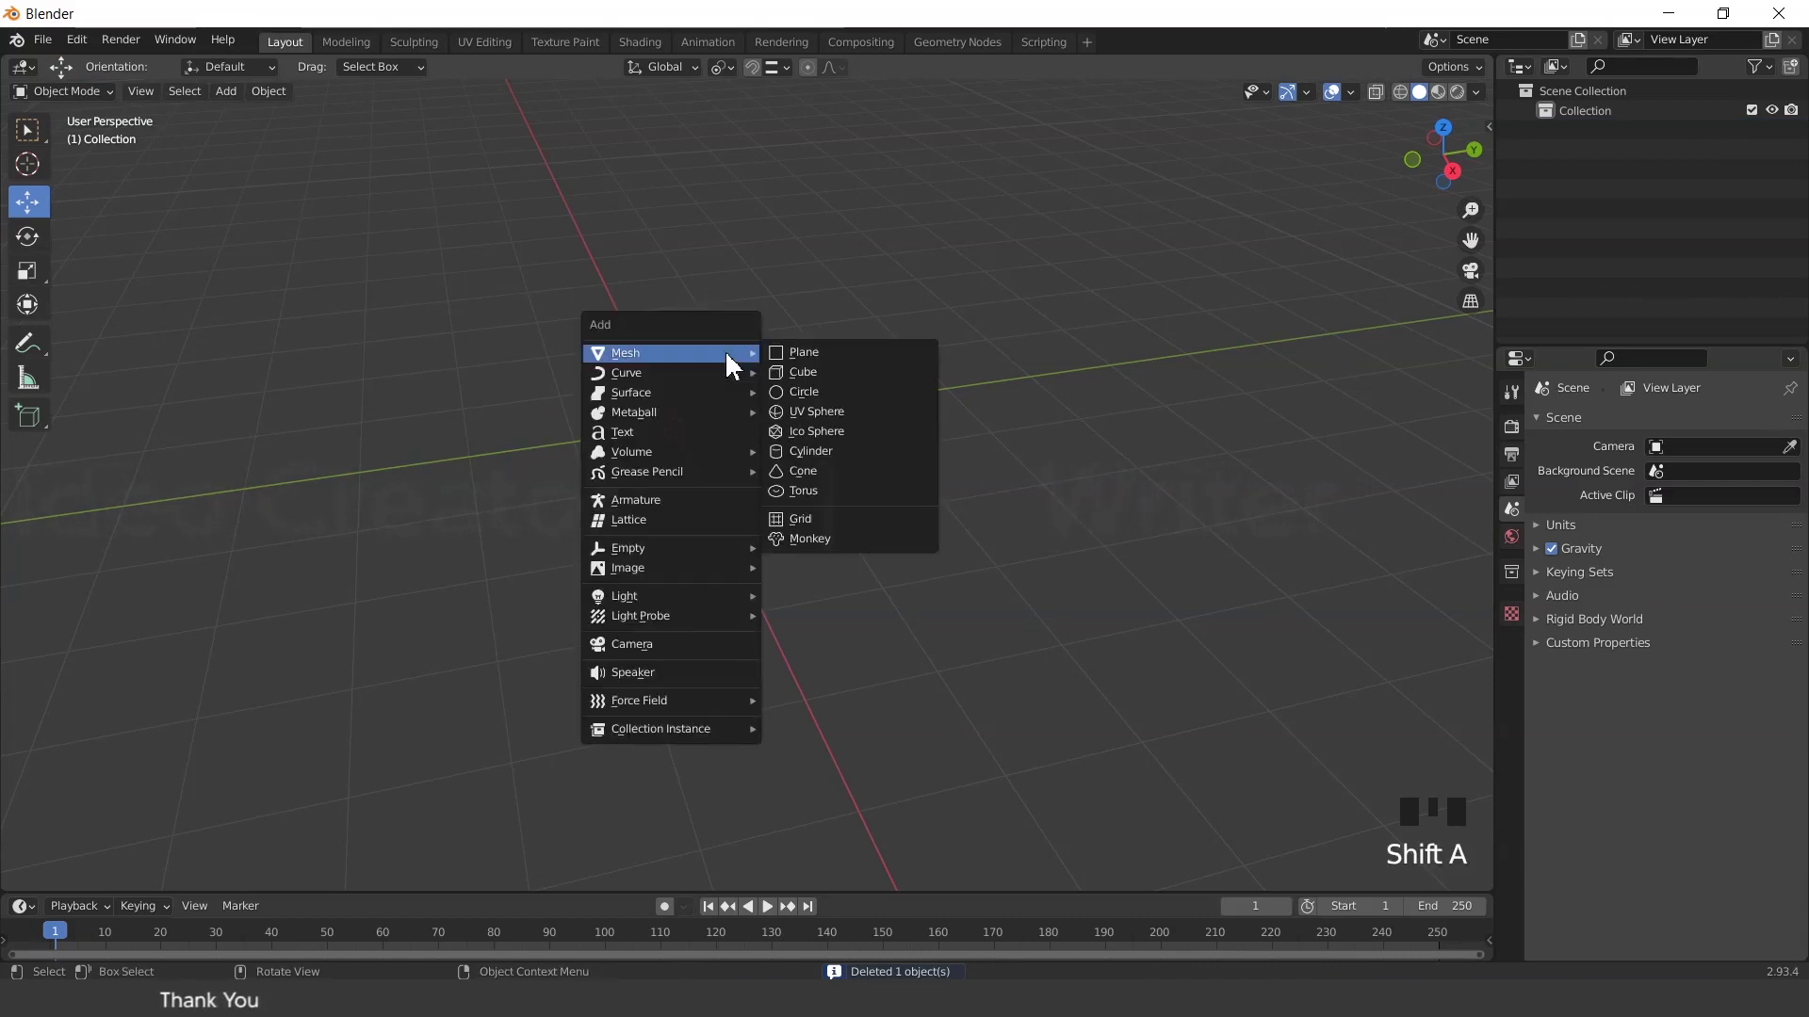
left_click(833, 372)
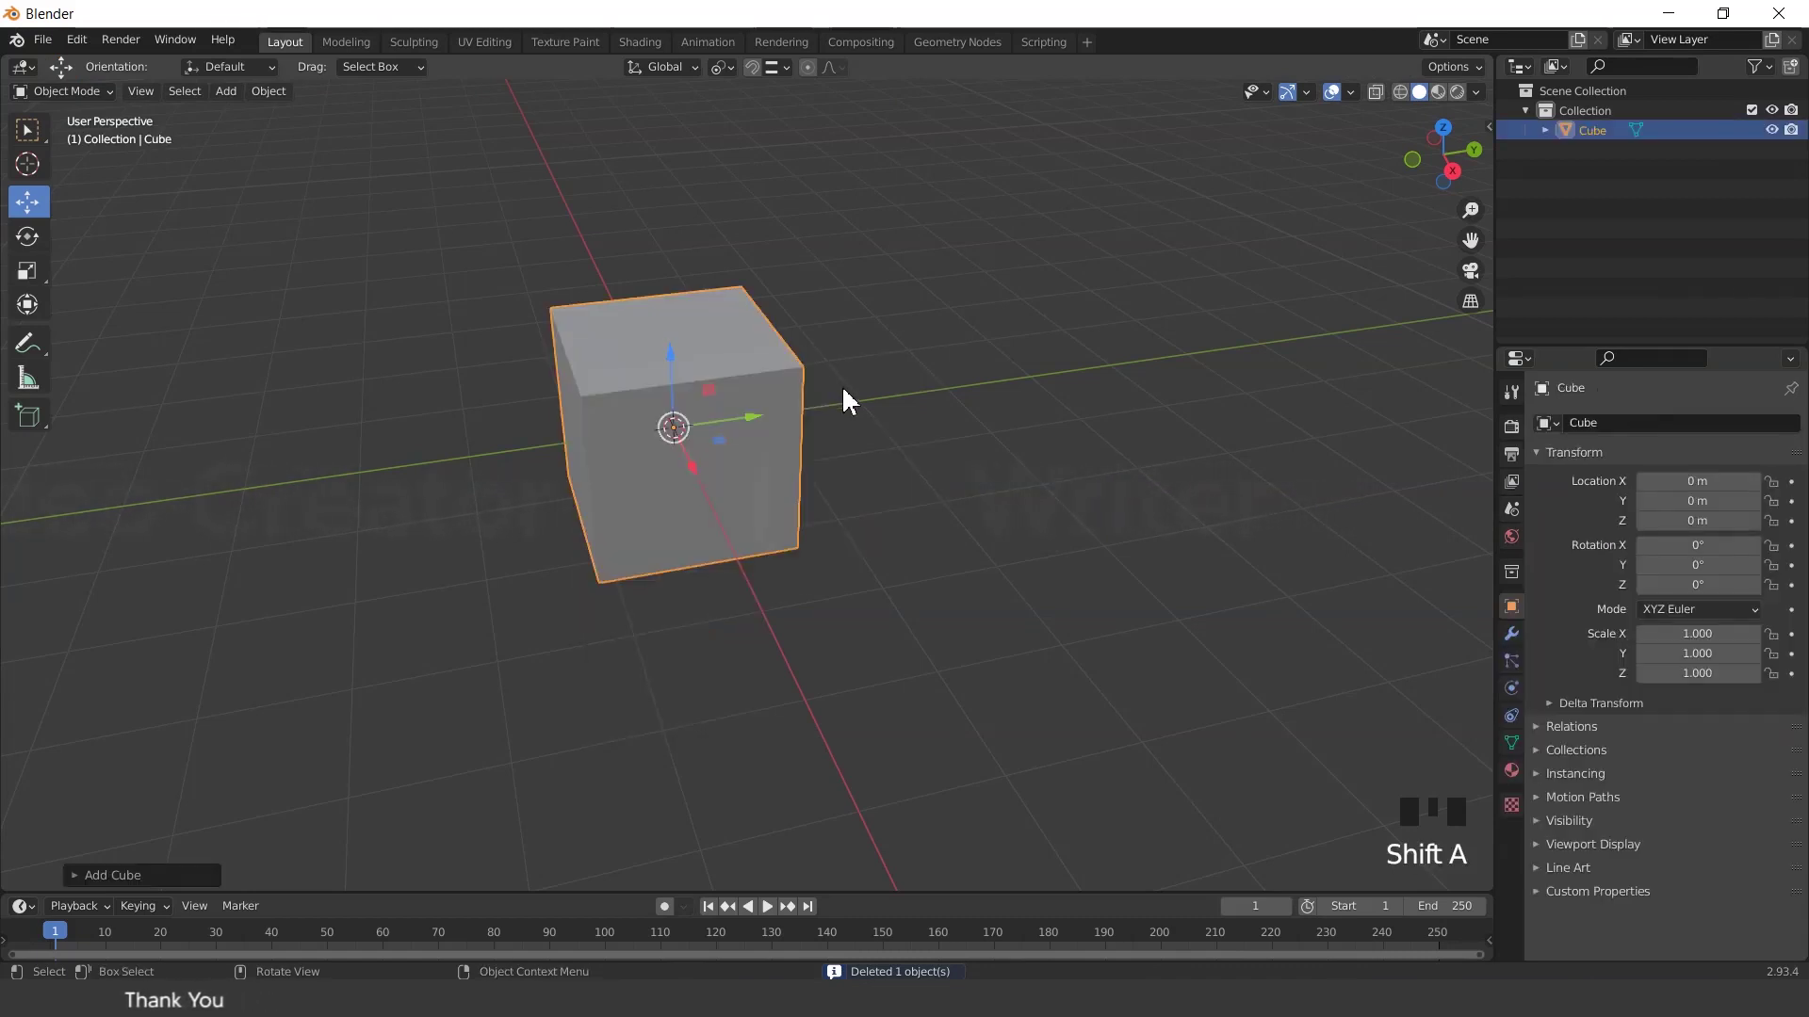
Flatten the cube by scaling it along the Z axis to about 0.097
middle_click_drag(840, 384, 793, 422)
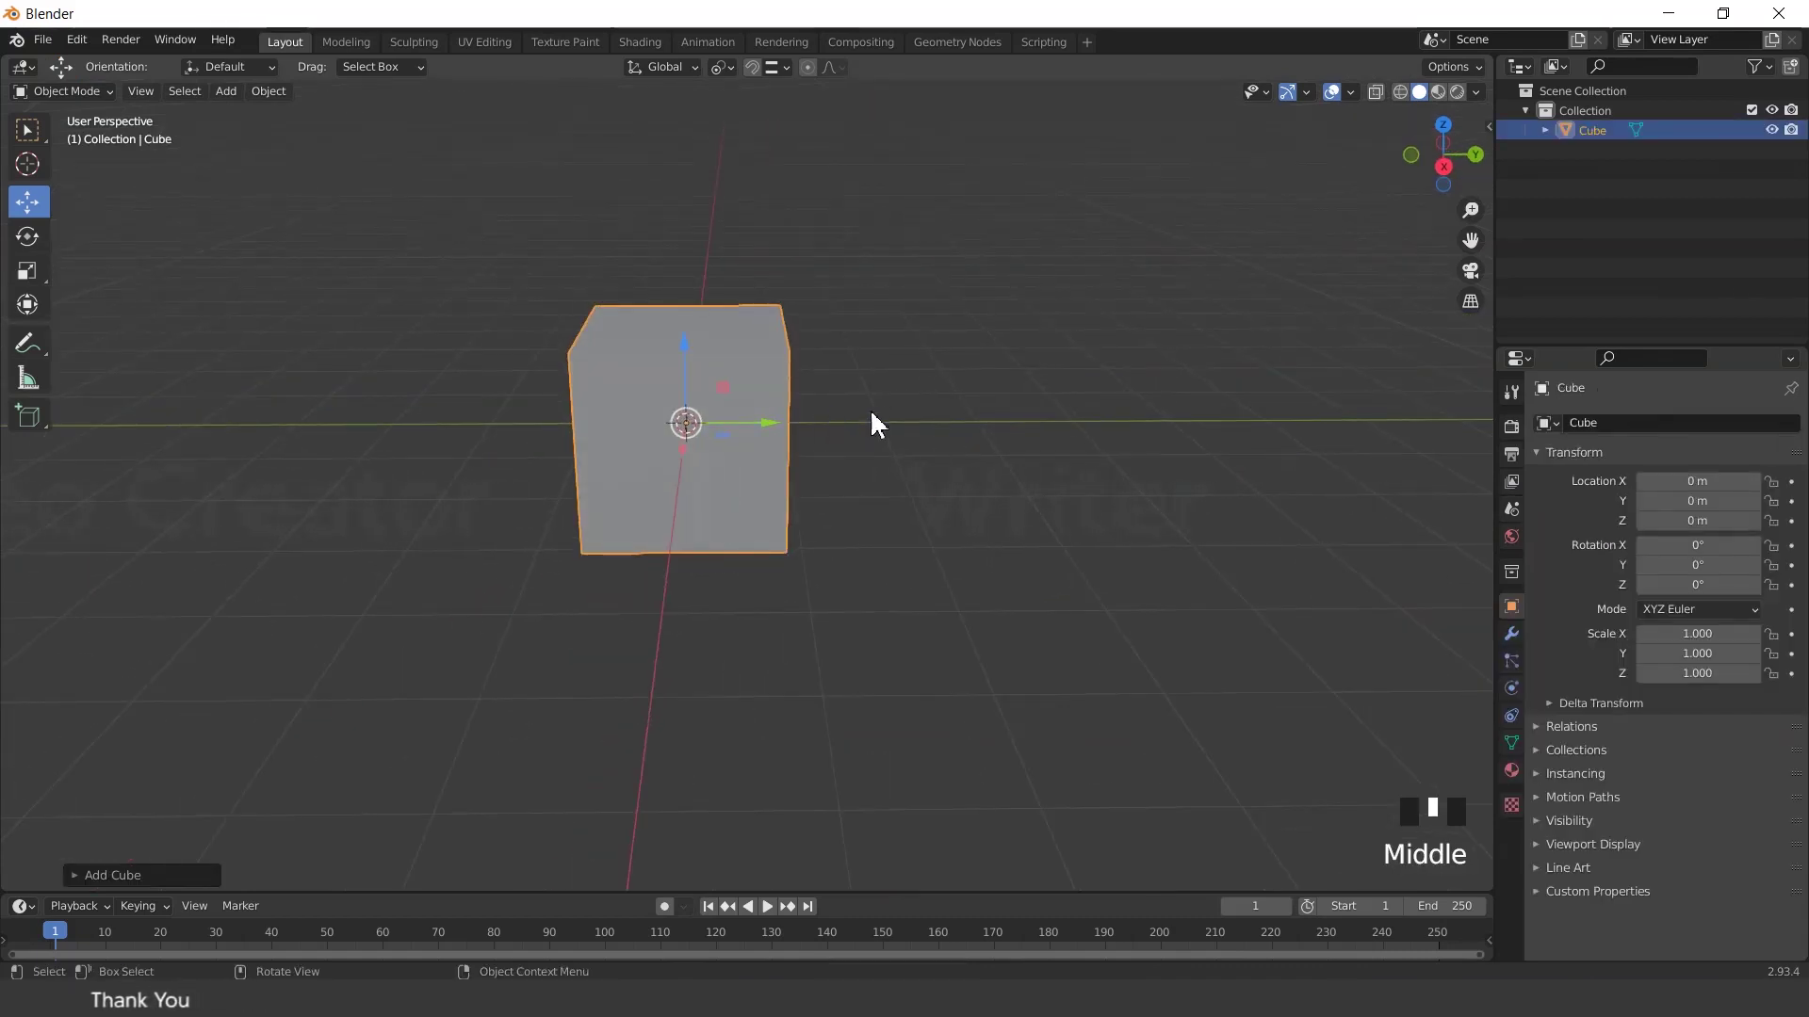
key("s")
key("z")
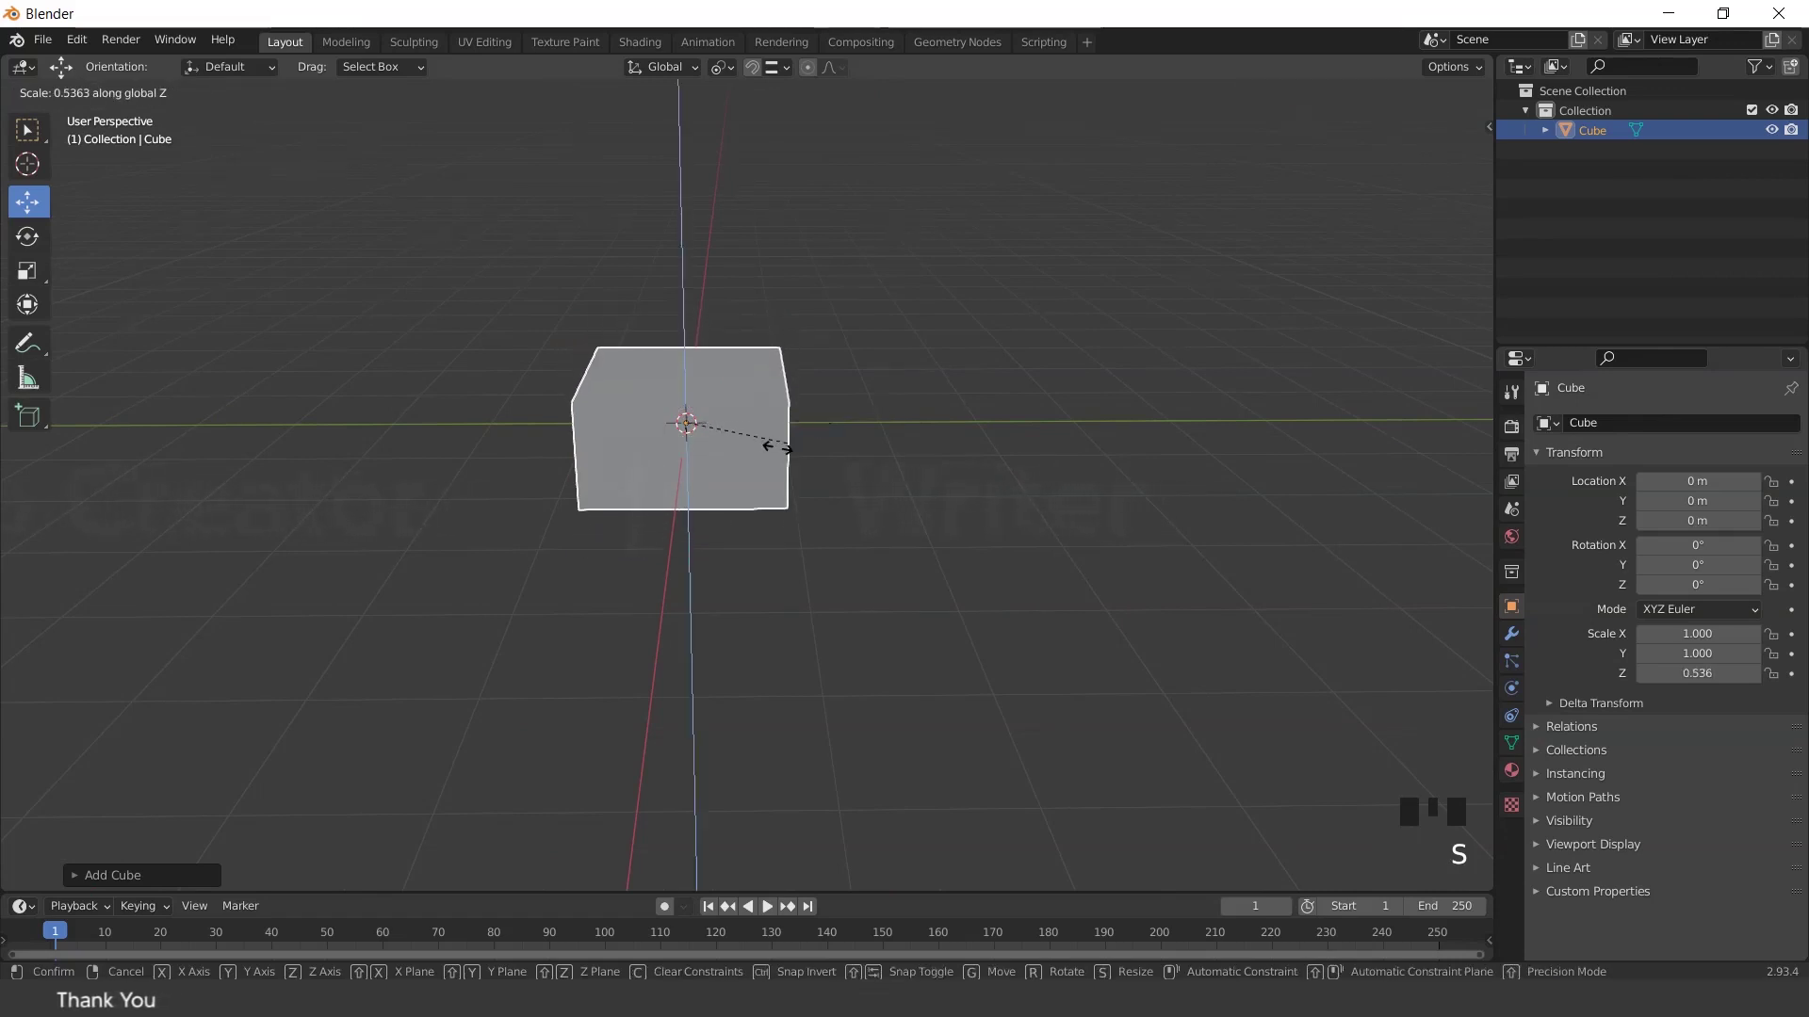
left_click(693, 403)
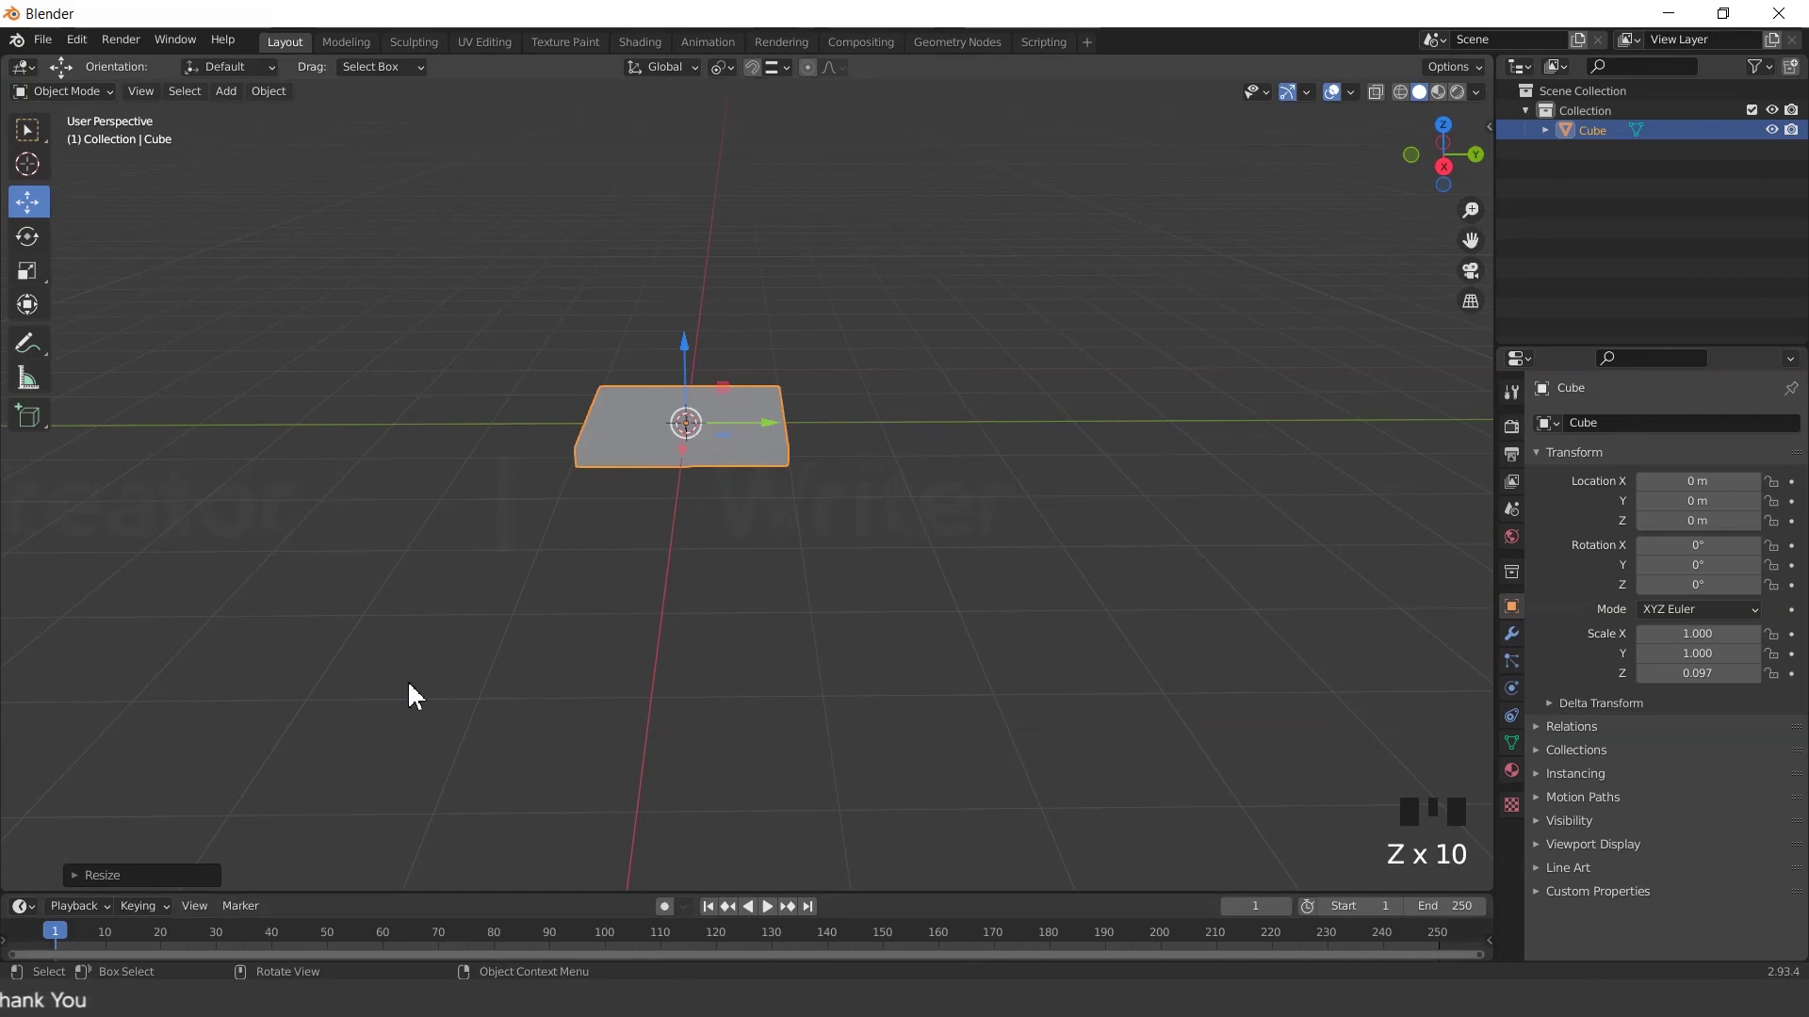
Set the cube's Z resize value to 1 and then to 0.1, turning it into a flat slab
left_click(135, 876)
left_click(257, 826)
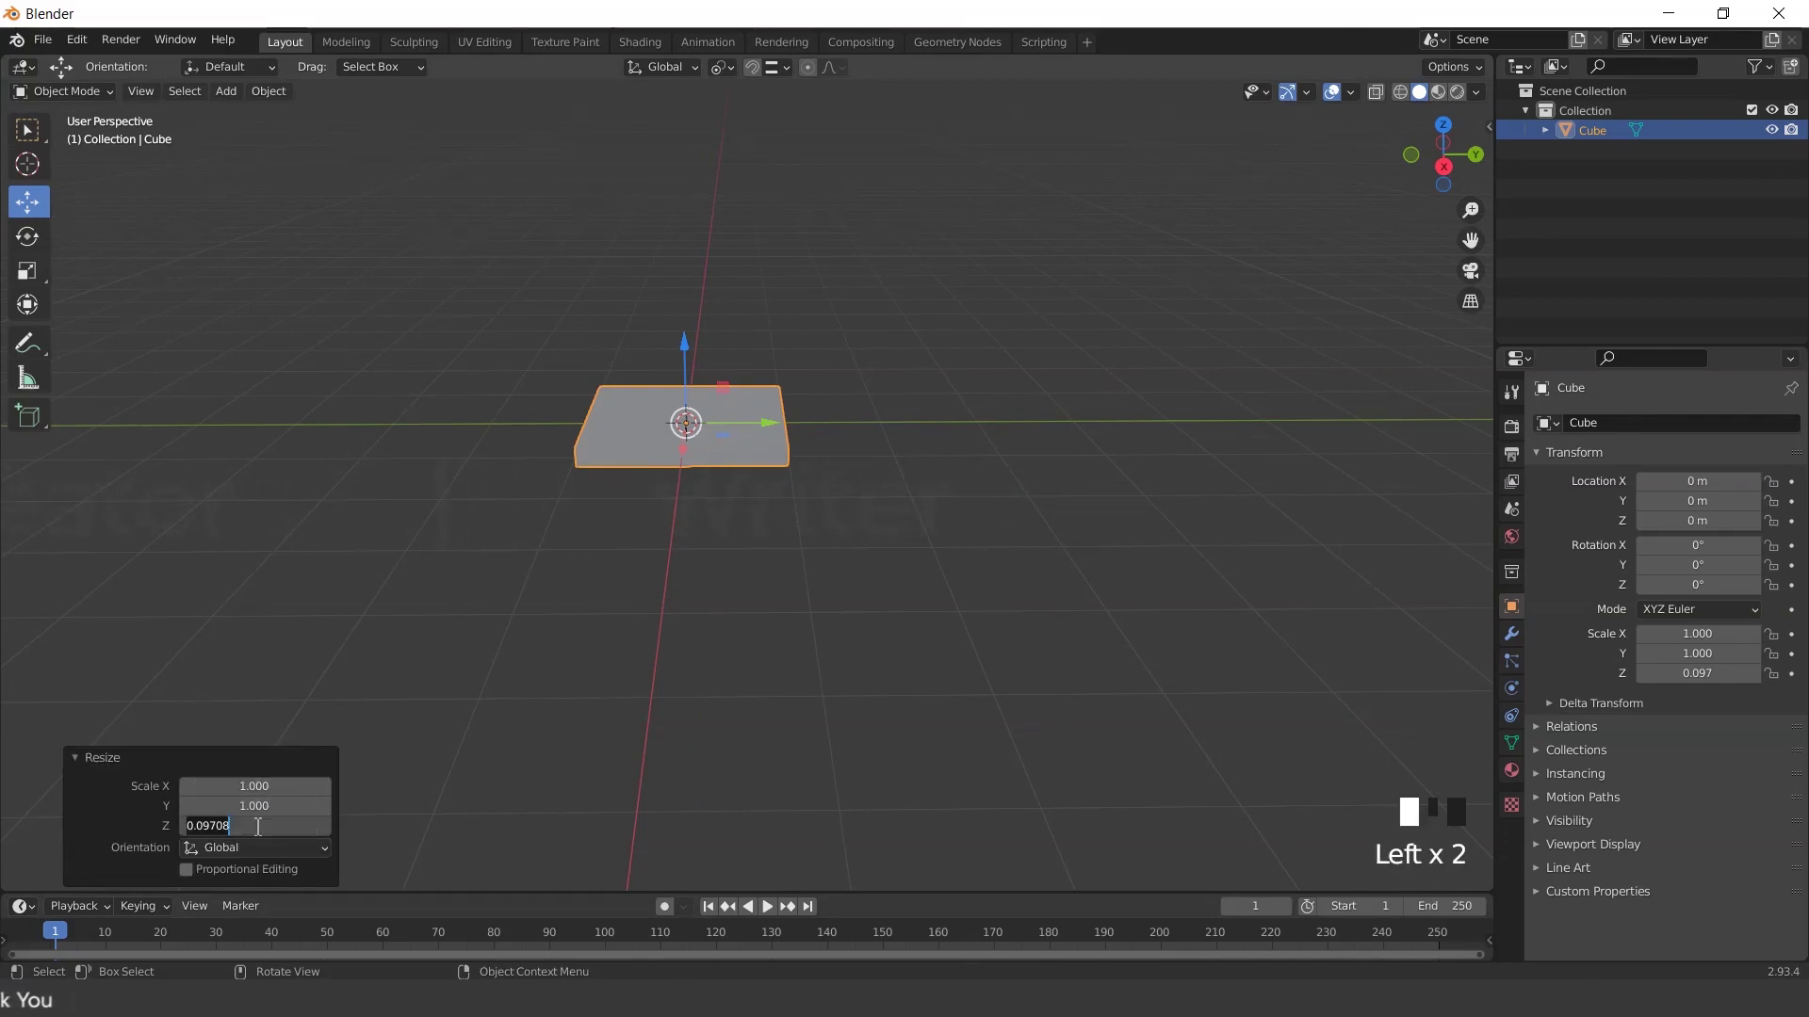
type("1")
key("Return")
left_click(255, 826)
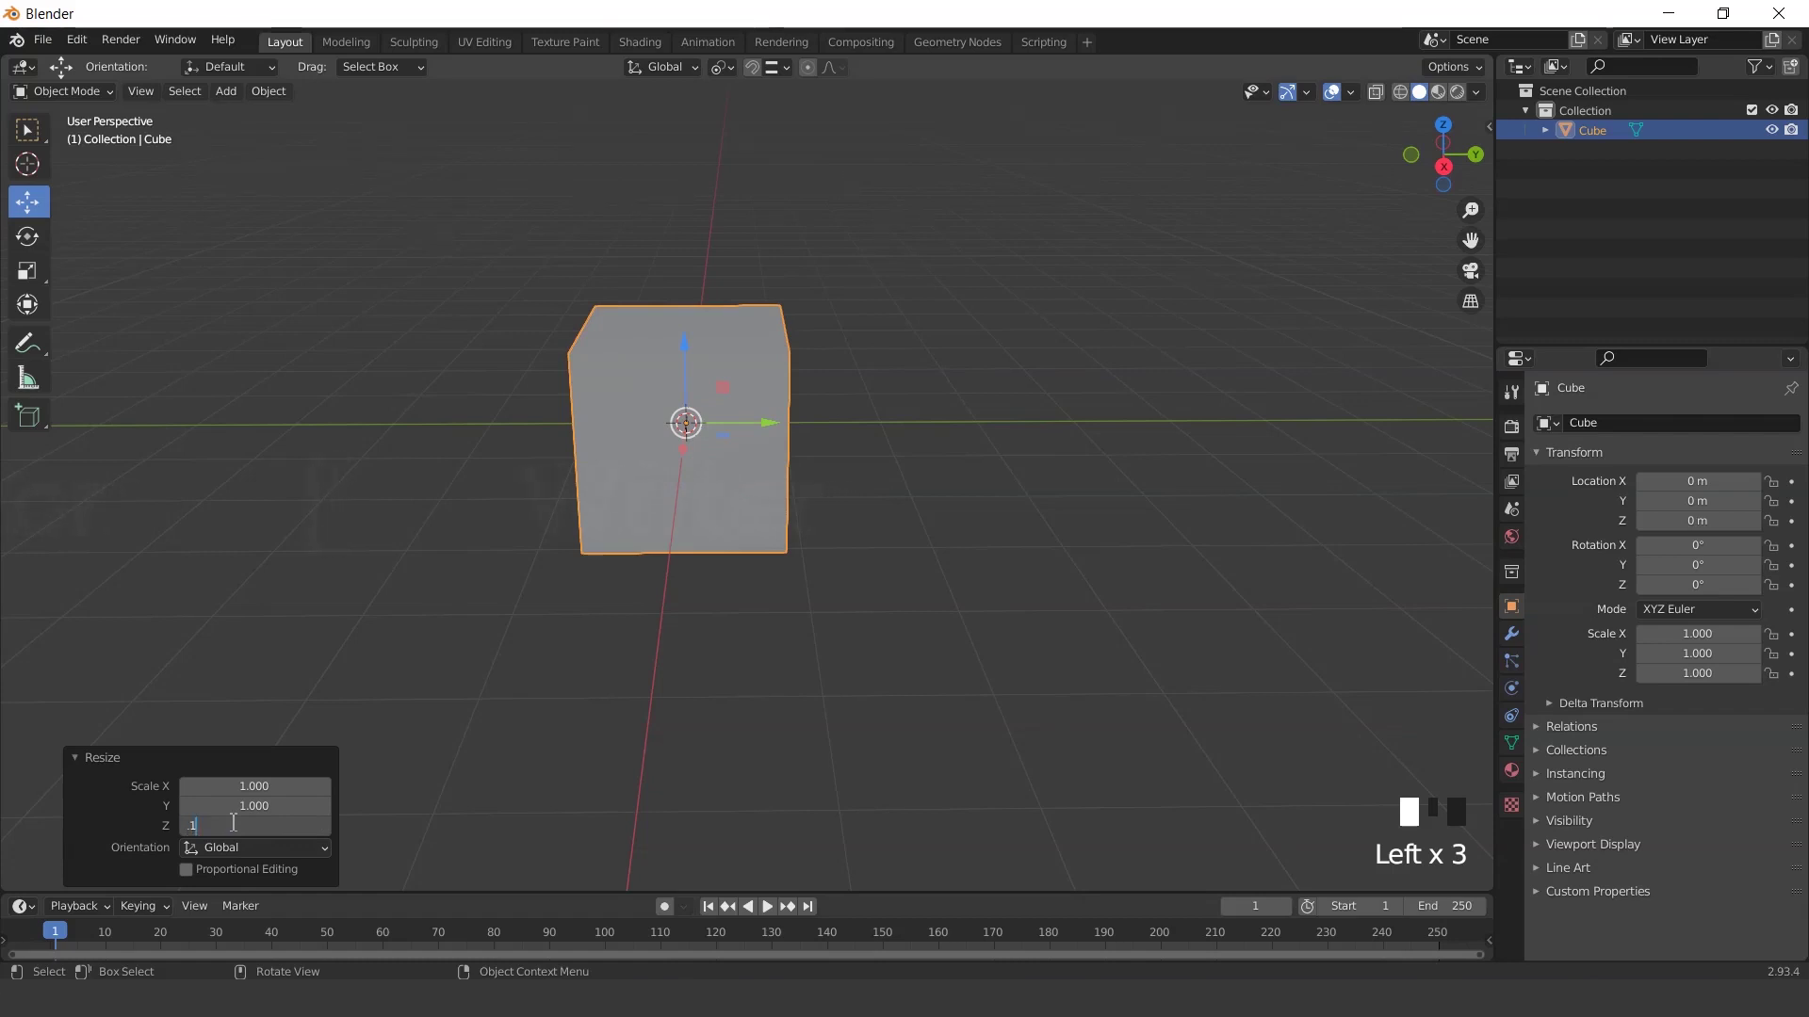
type(".1")
key("Return")
In Edit Mode, add two single loop cuts crossing at the middle of the slab, one along each horizontal axis
middle_click_drag(942, 534, 887, 577)
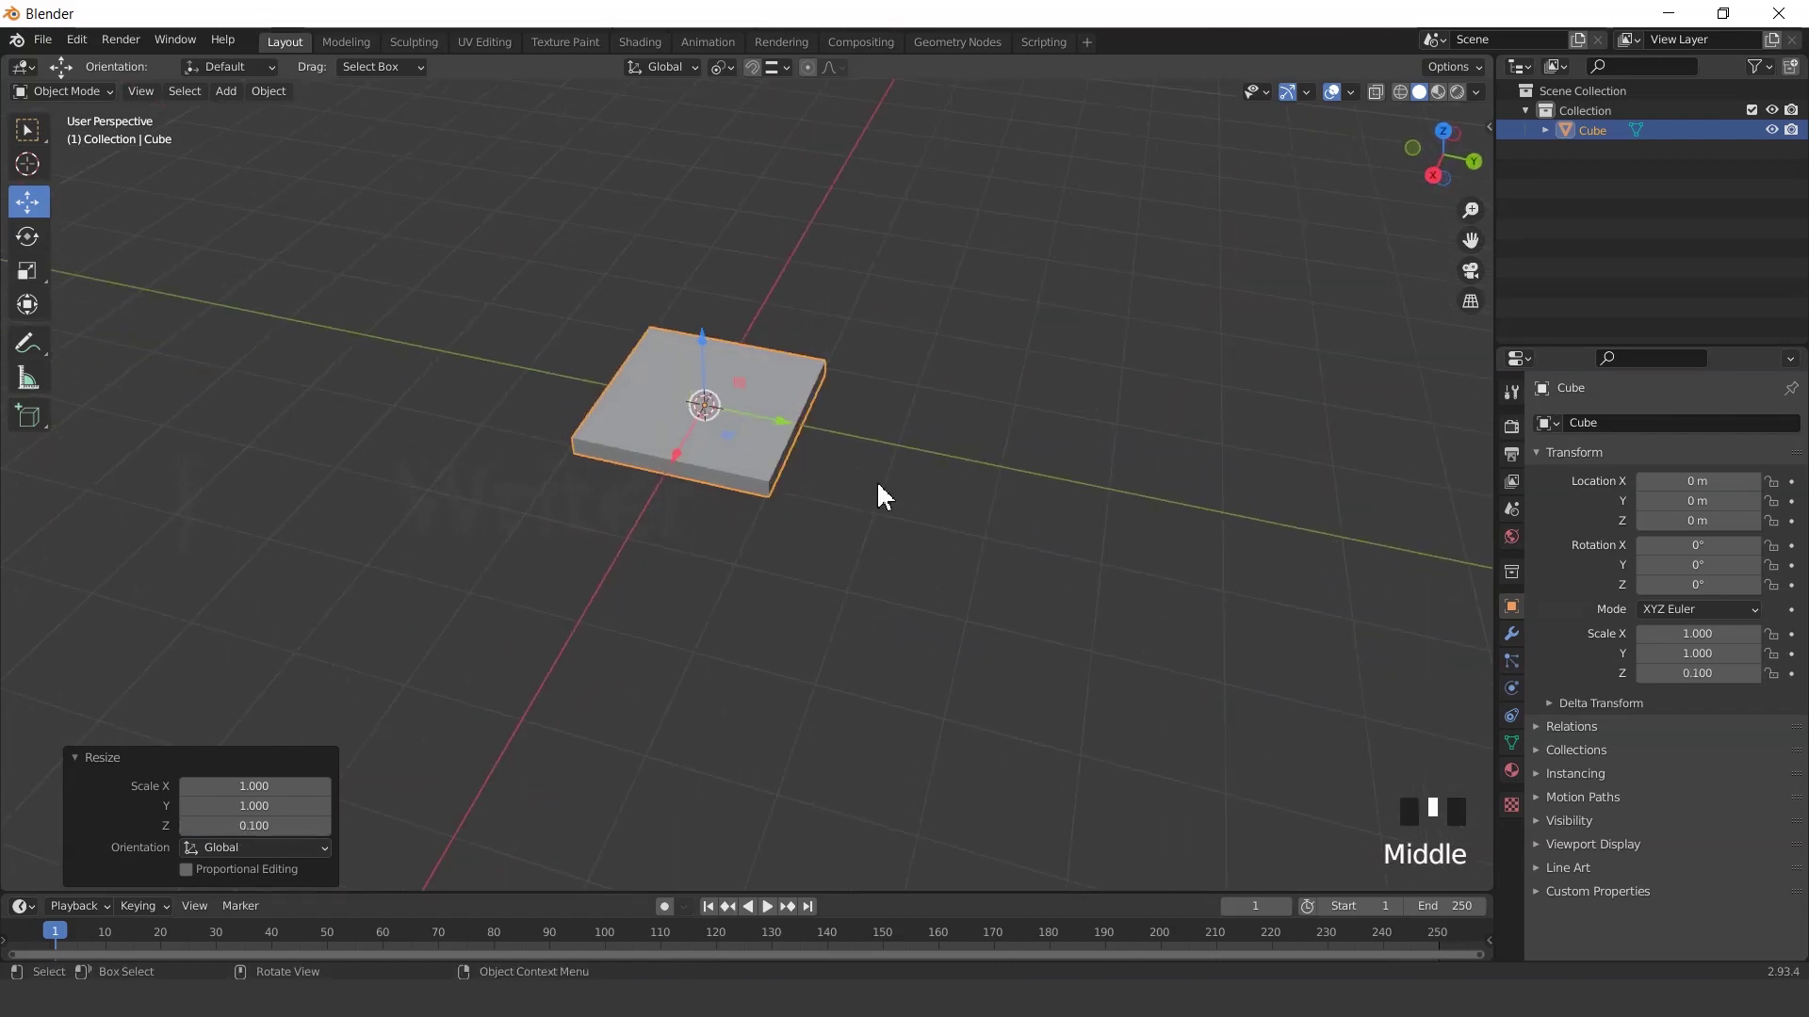
key("Tab")
middle_click_drag(942, 439, 848, 424)
scroll(896, 432, "up", 3)
scroll(966, 425, "down", 1)
middle_click_drag(966, 425, 864, 462, "shift")
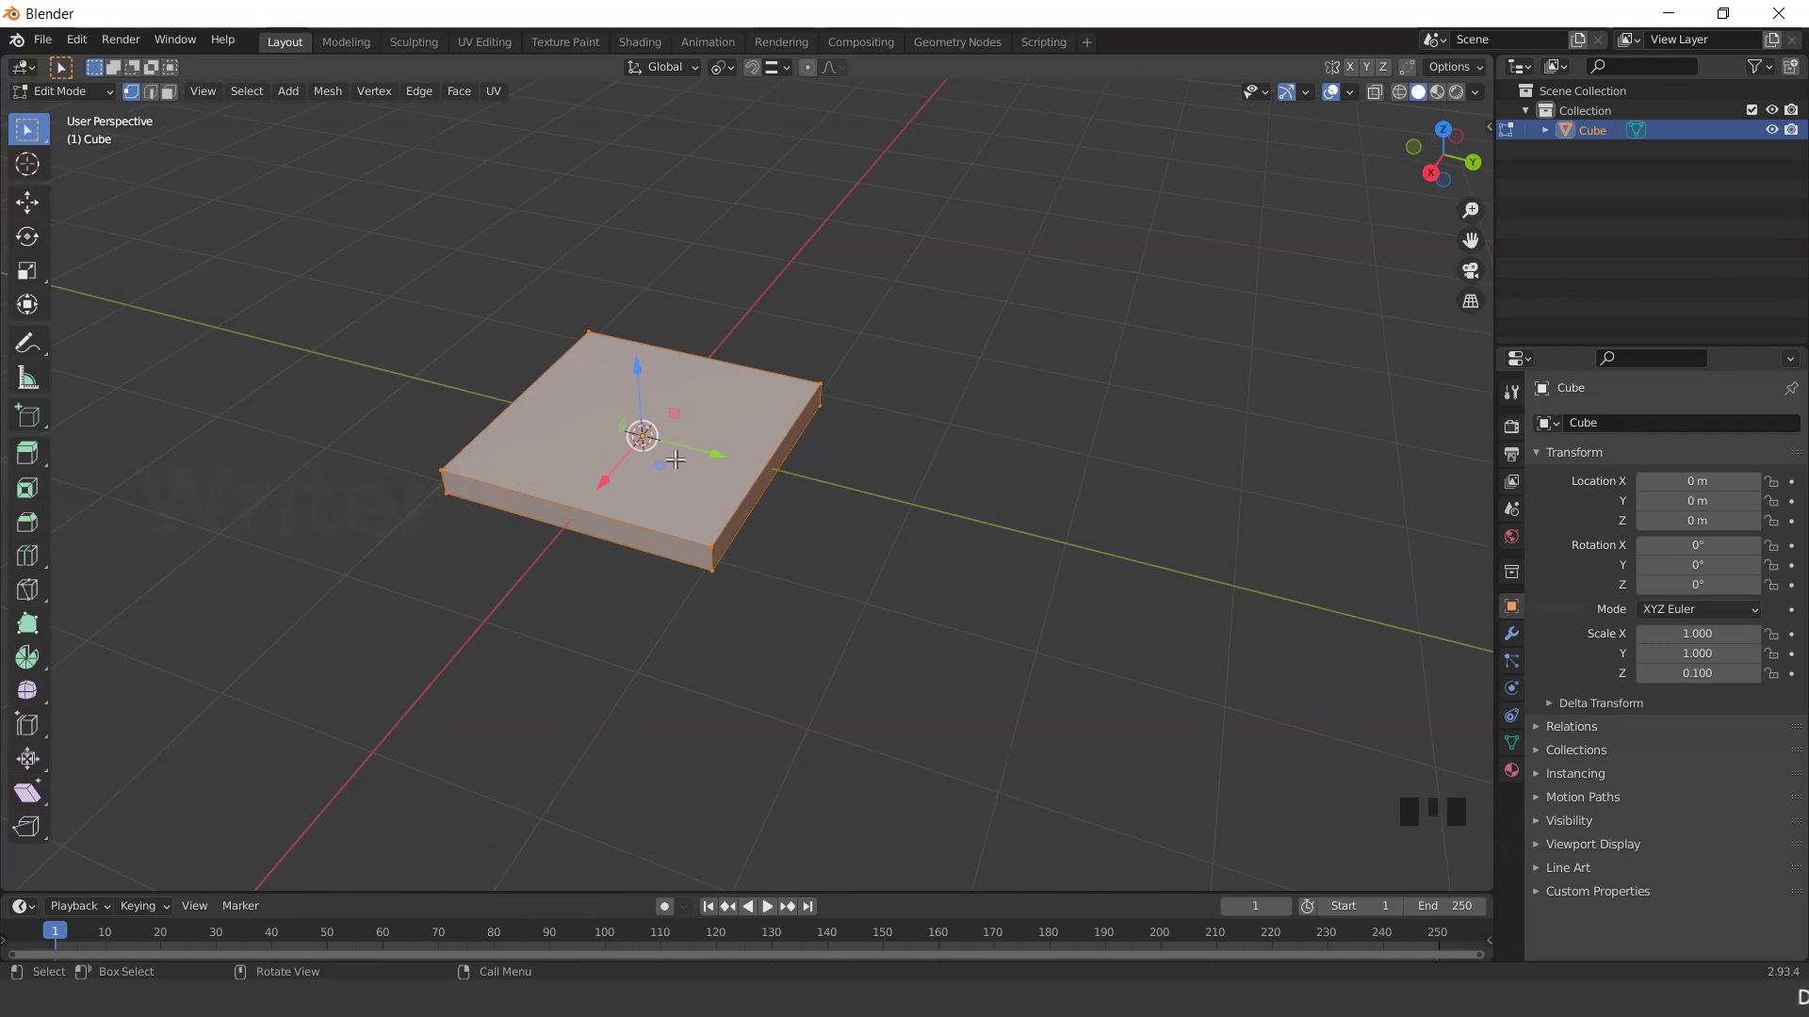
left_click(36, 554)
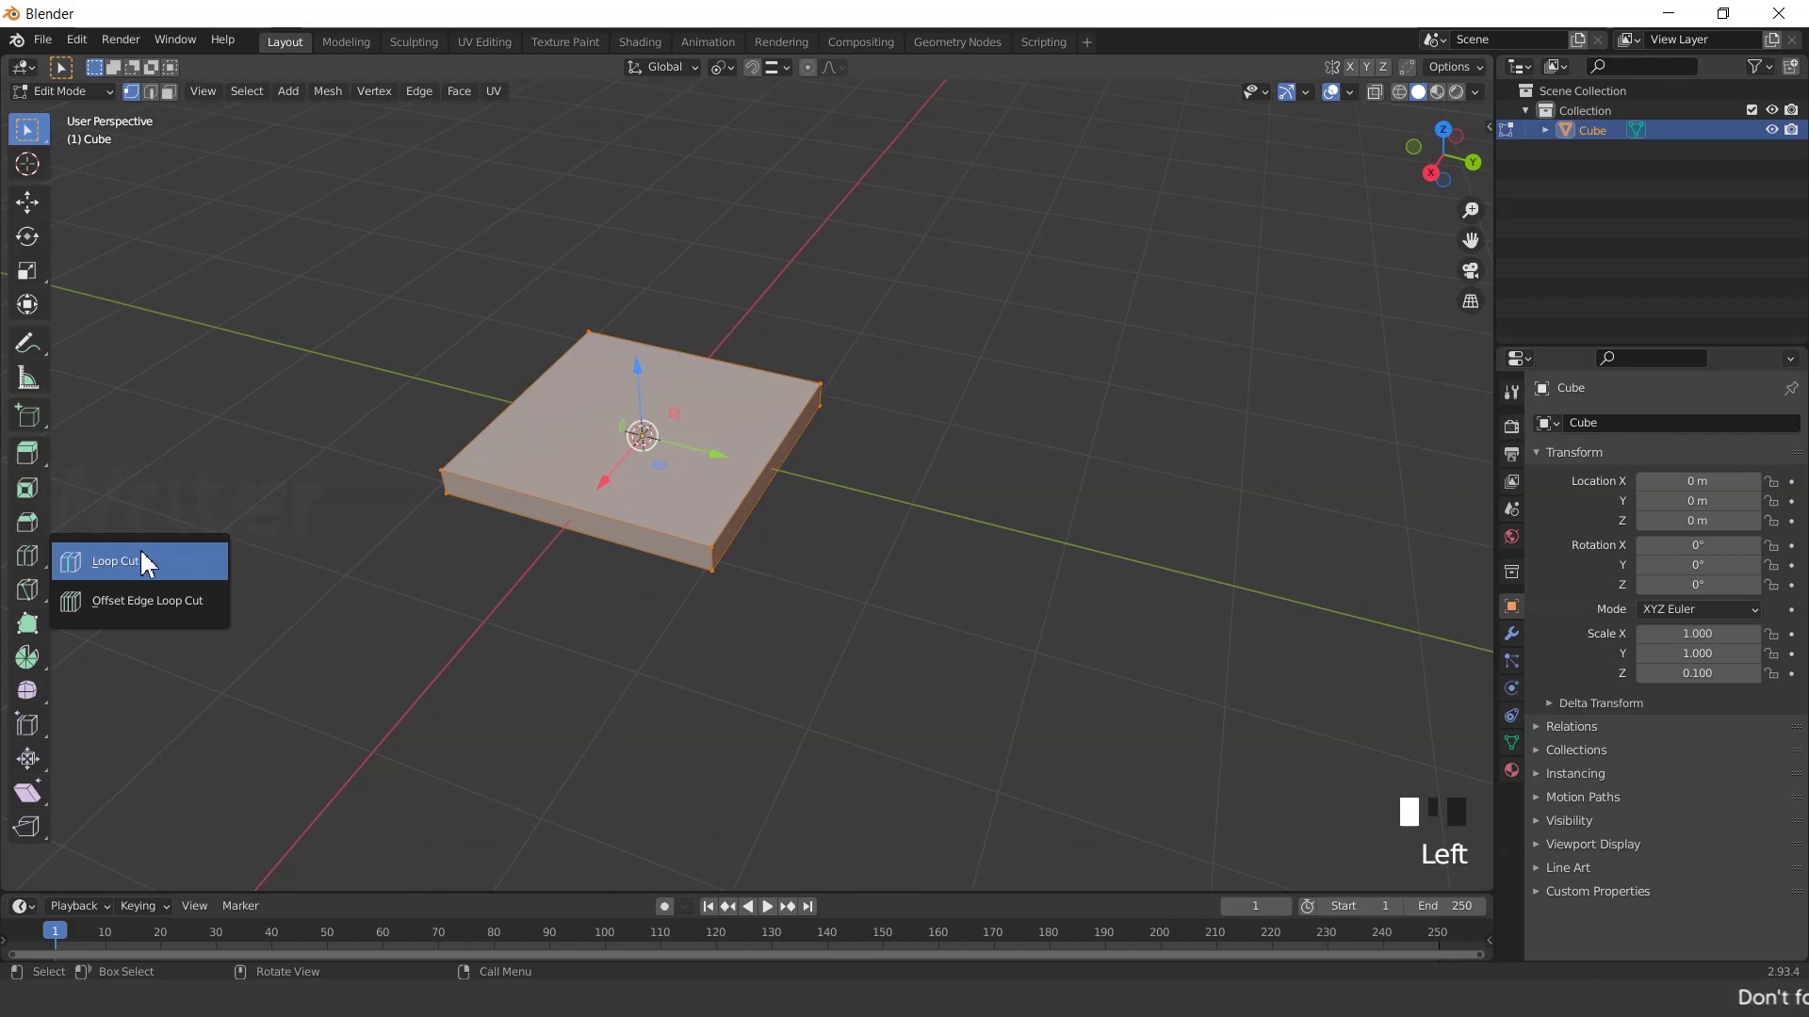
left_click(87, 558)
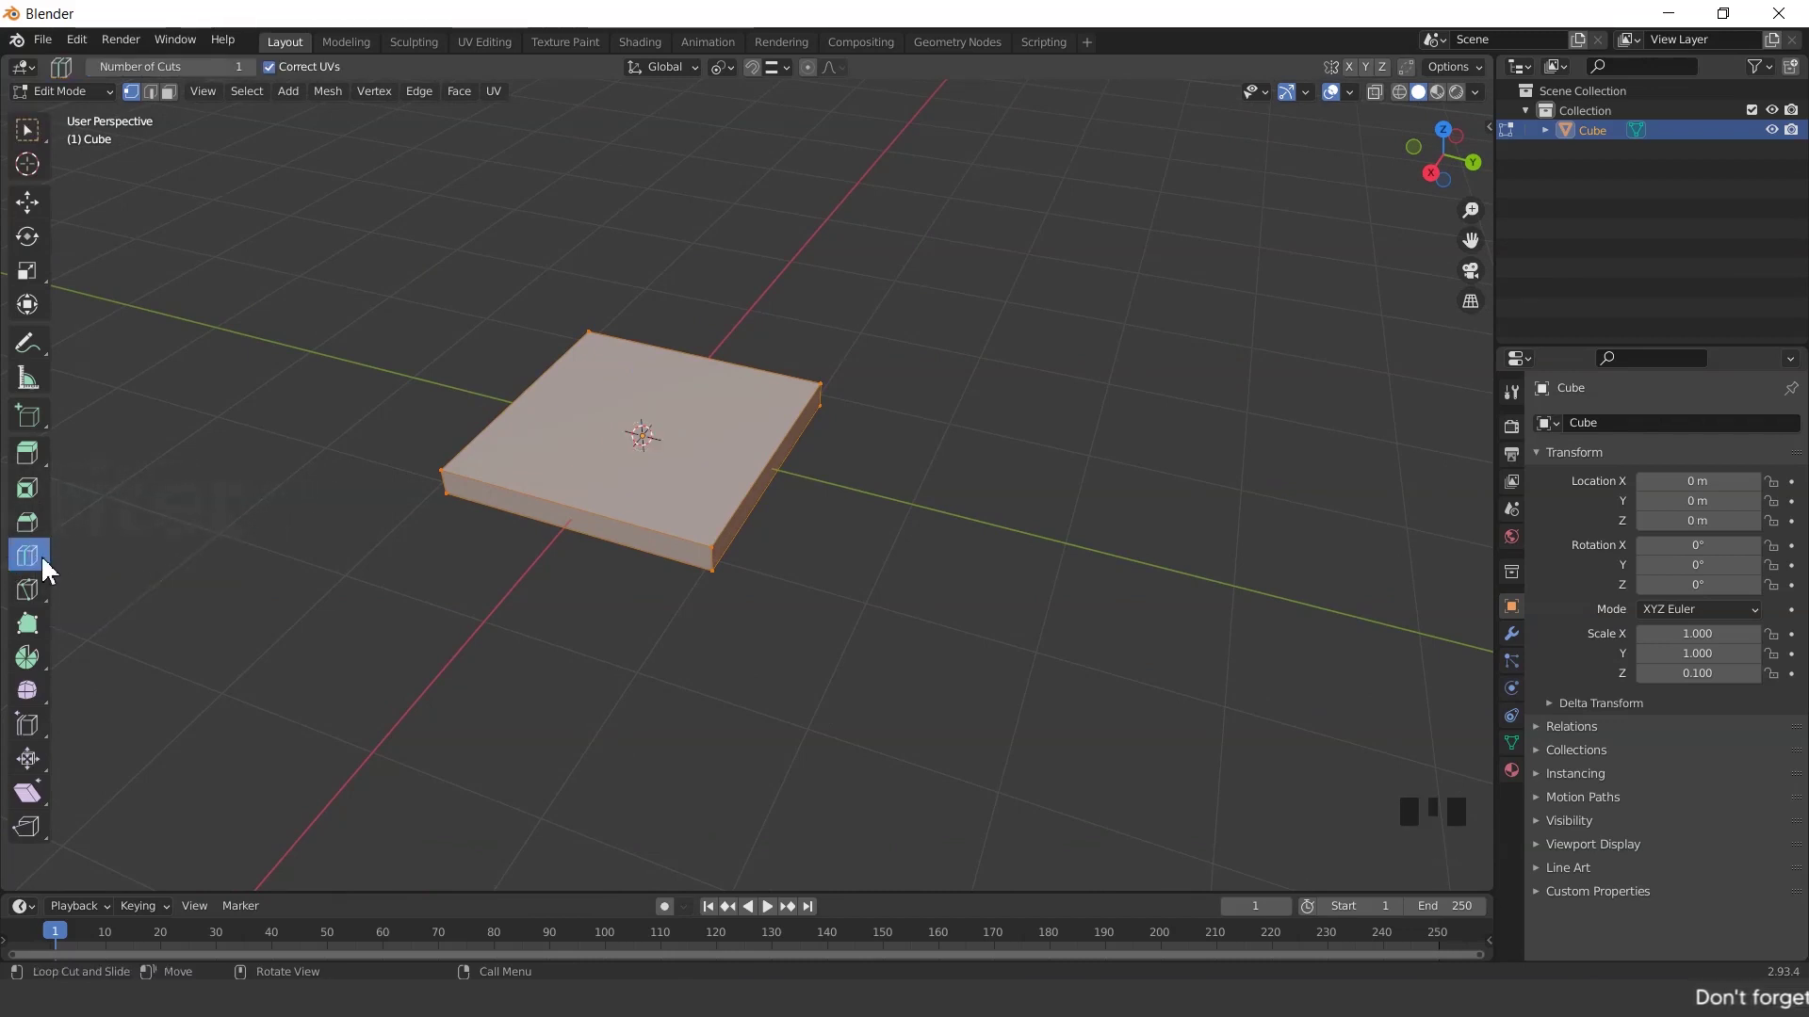
scroll(821, 481, "up", 1)
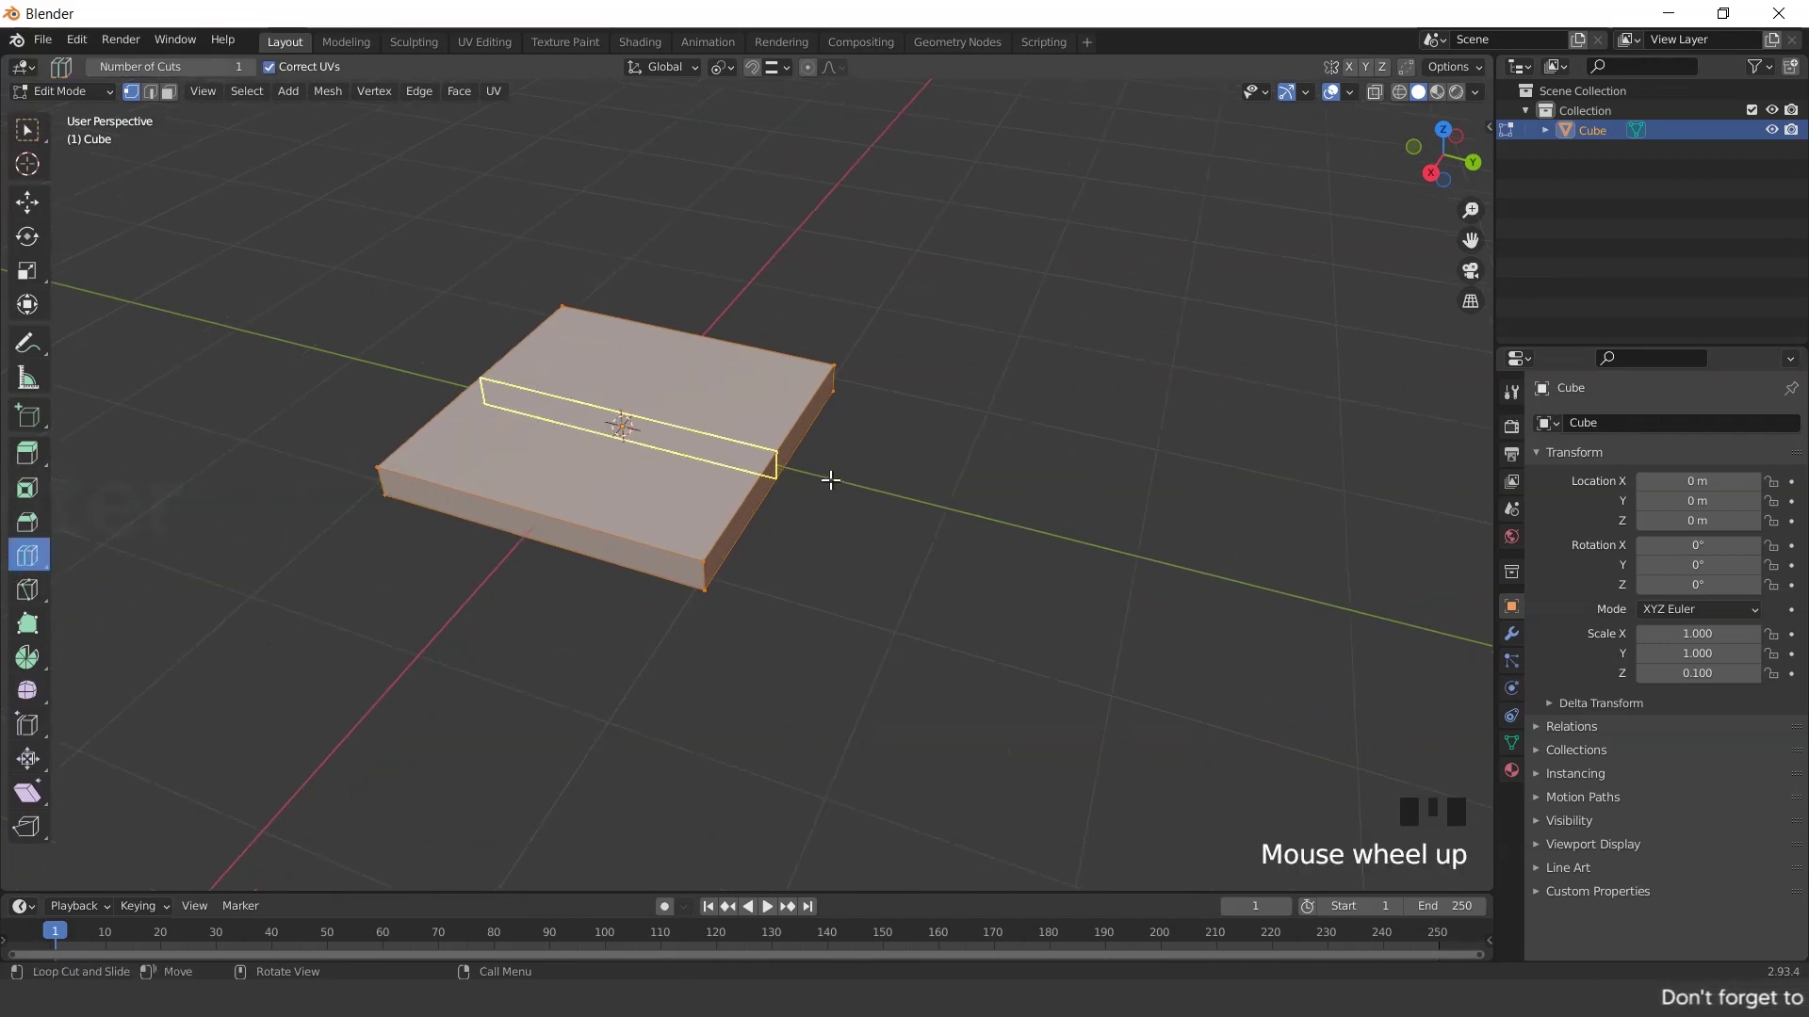
left_click(772, 463)
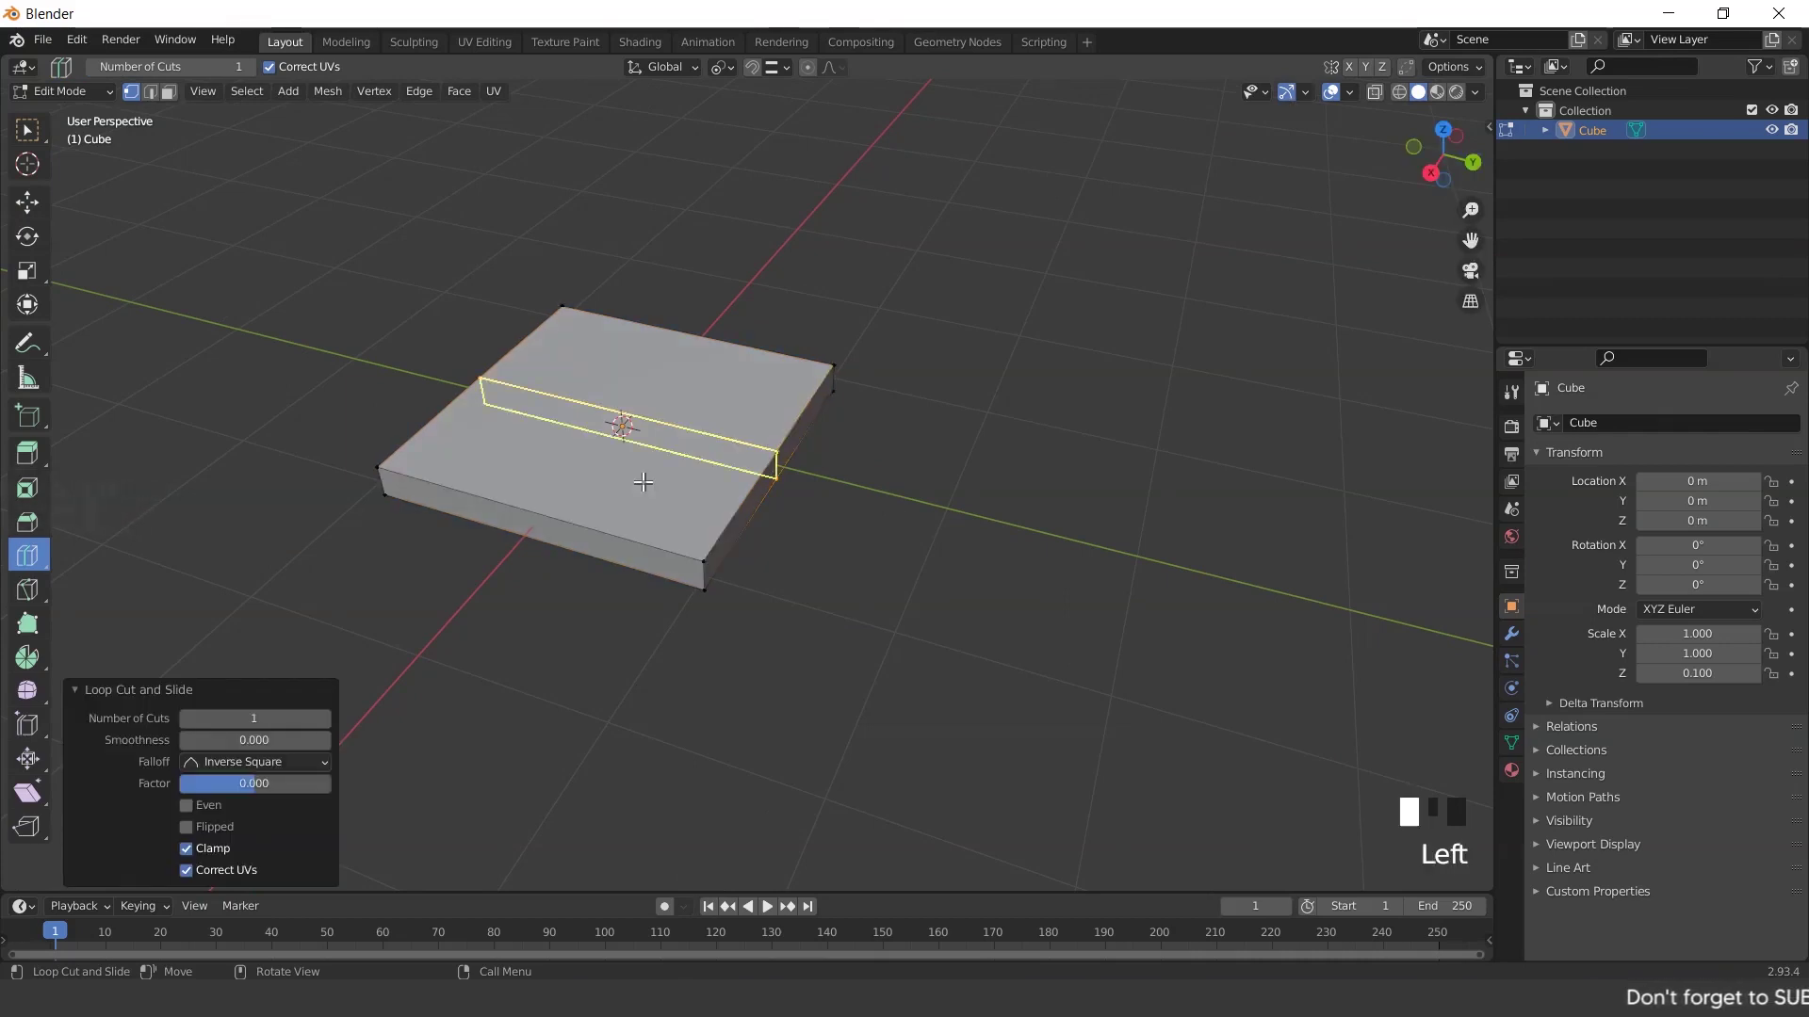
left_click(541, 517)
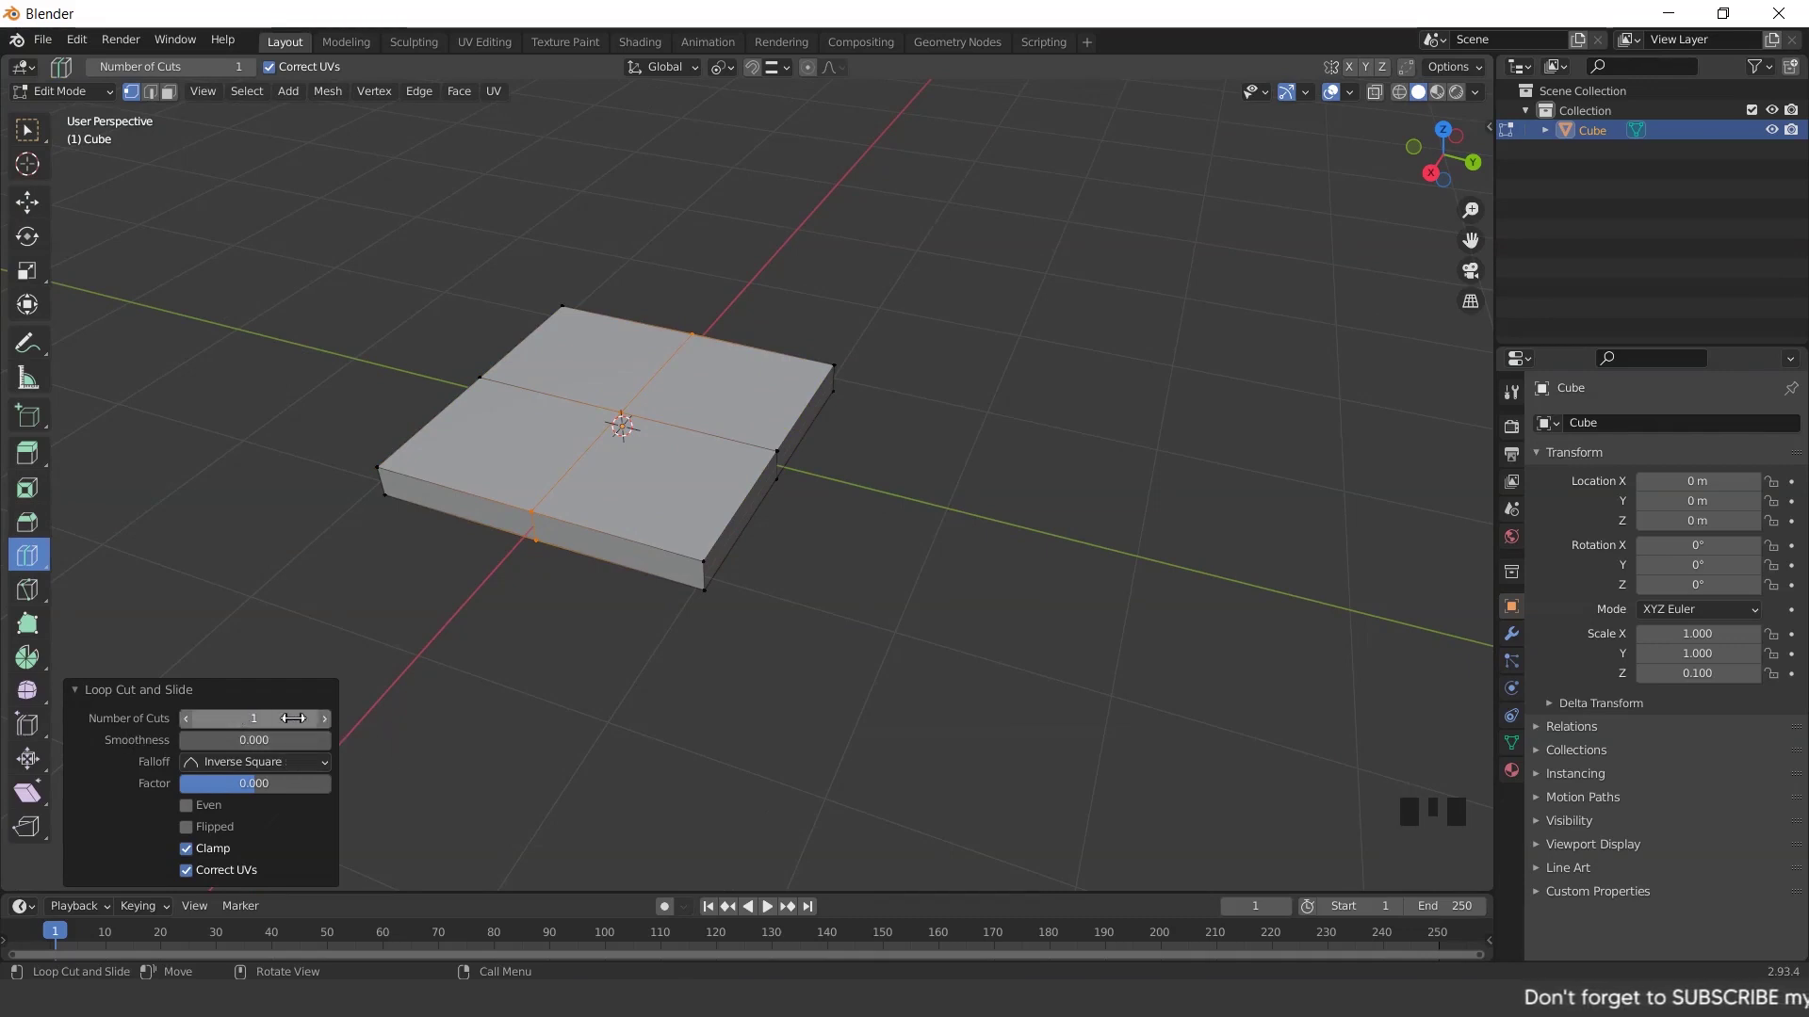
left_click(76, 689)
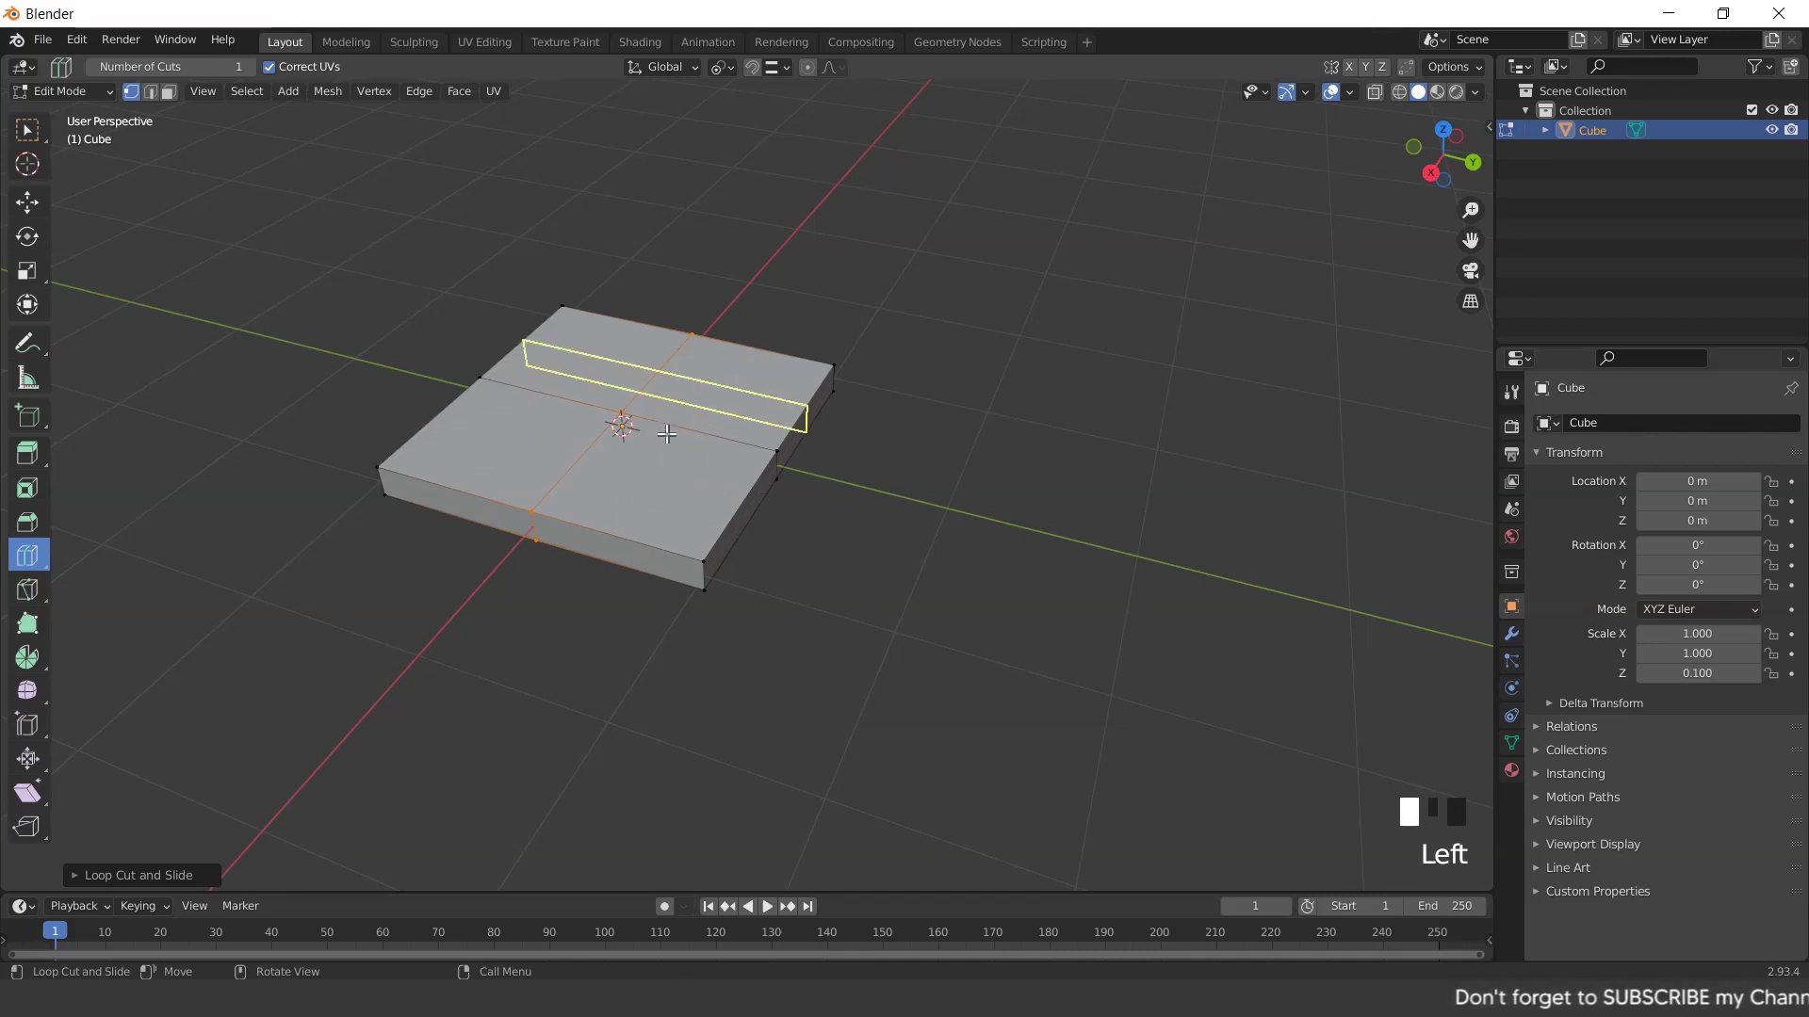
Switch to edge selection and select the entire centre edge loop running along the Y axis
left_click(27, 129)
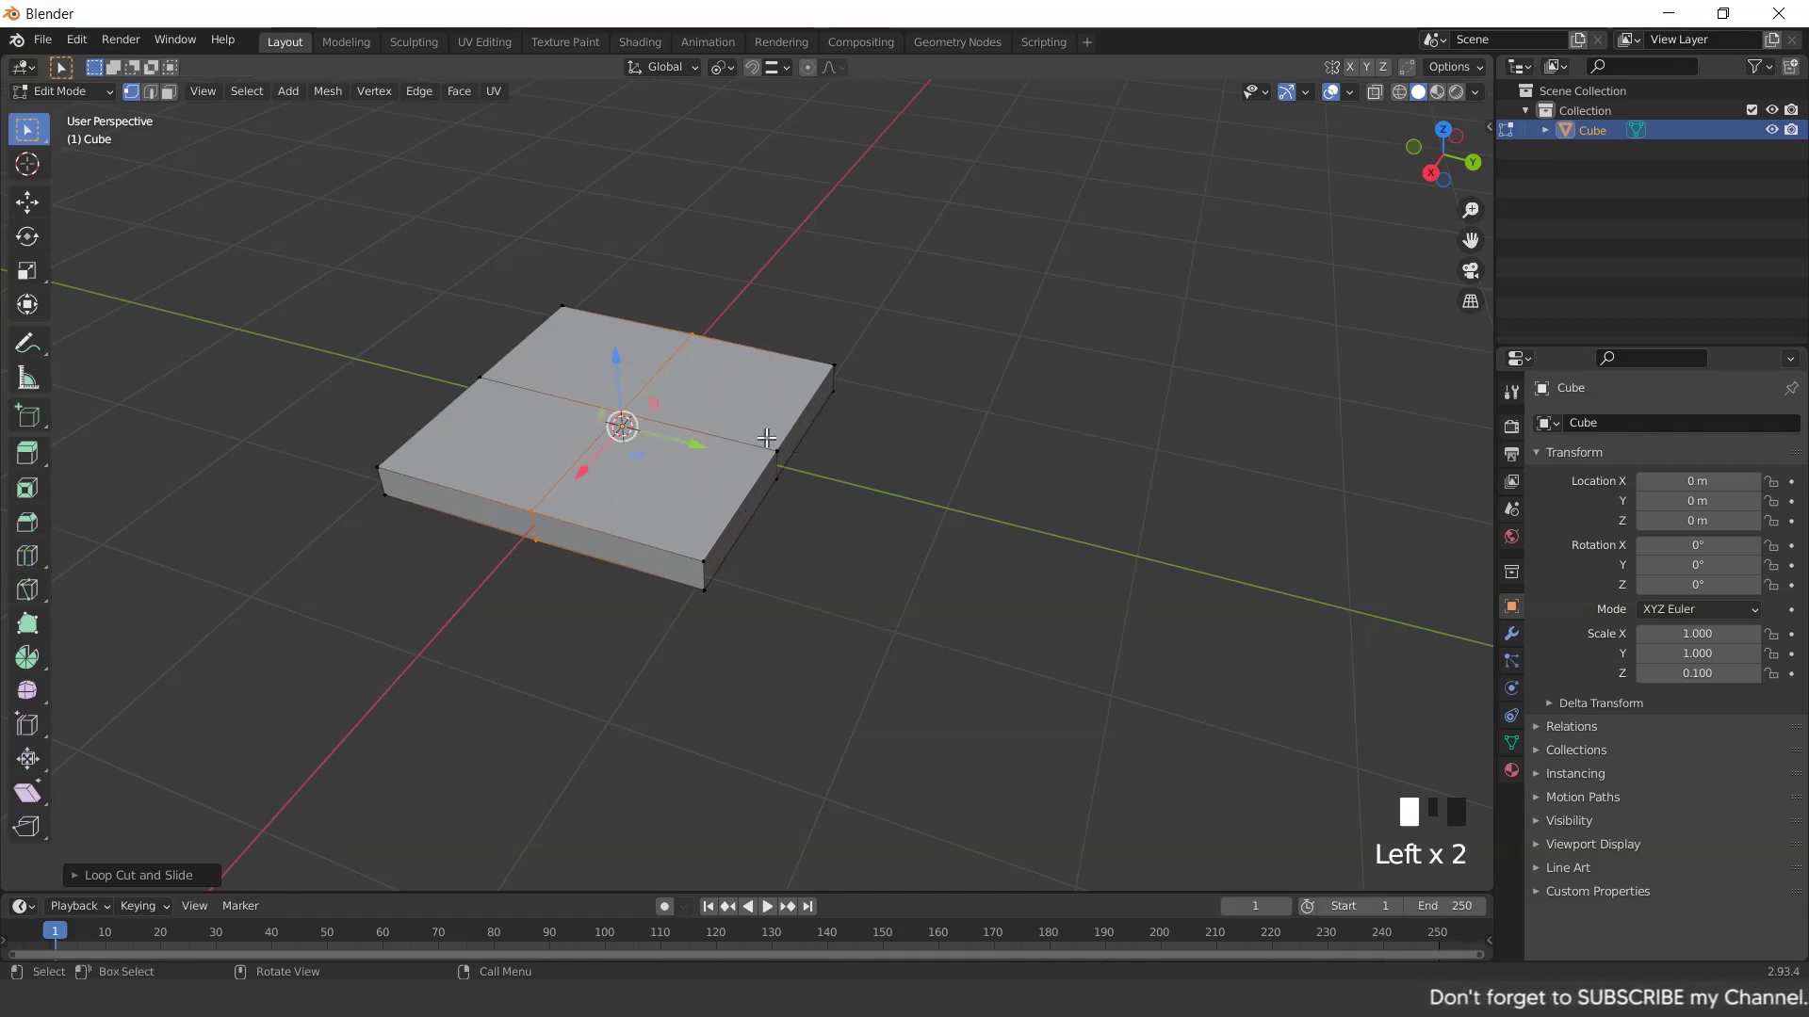
left_click(150, 91)
left_click(744, 443)
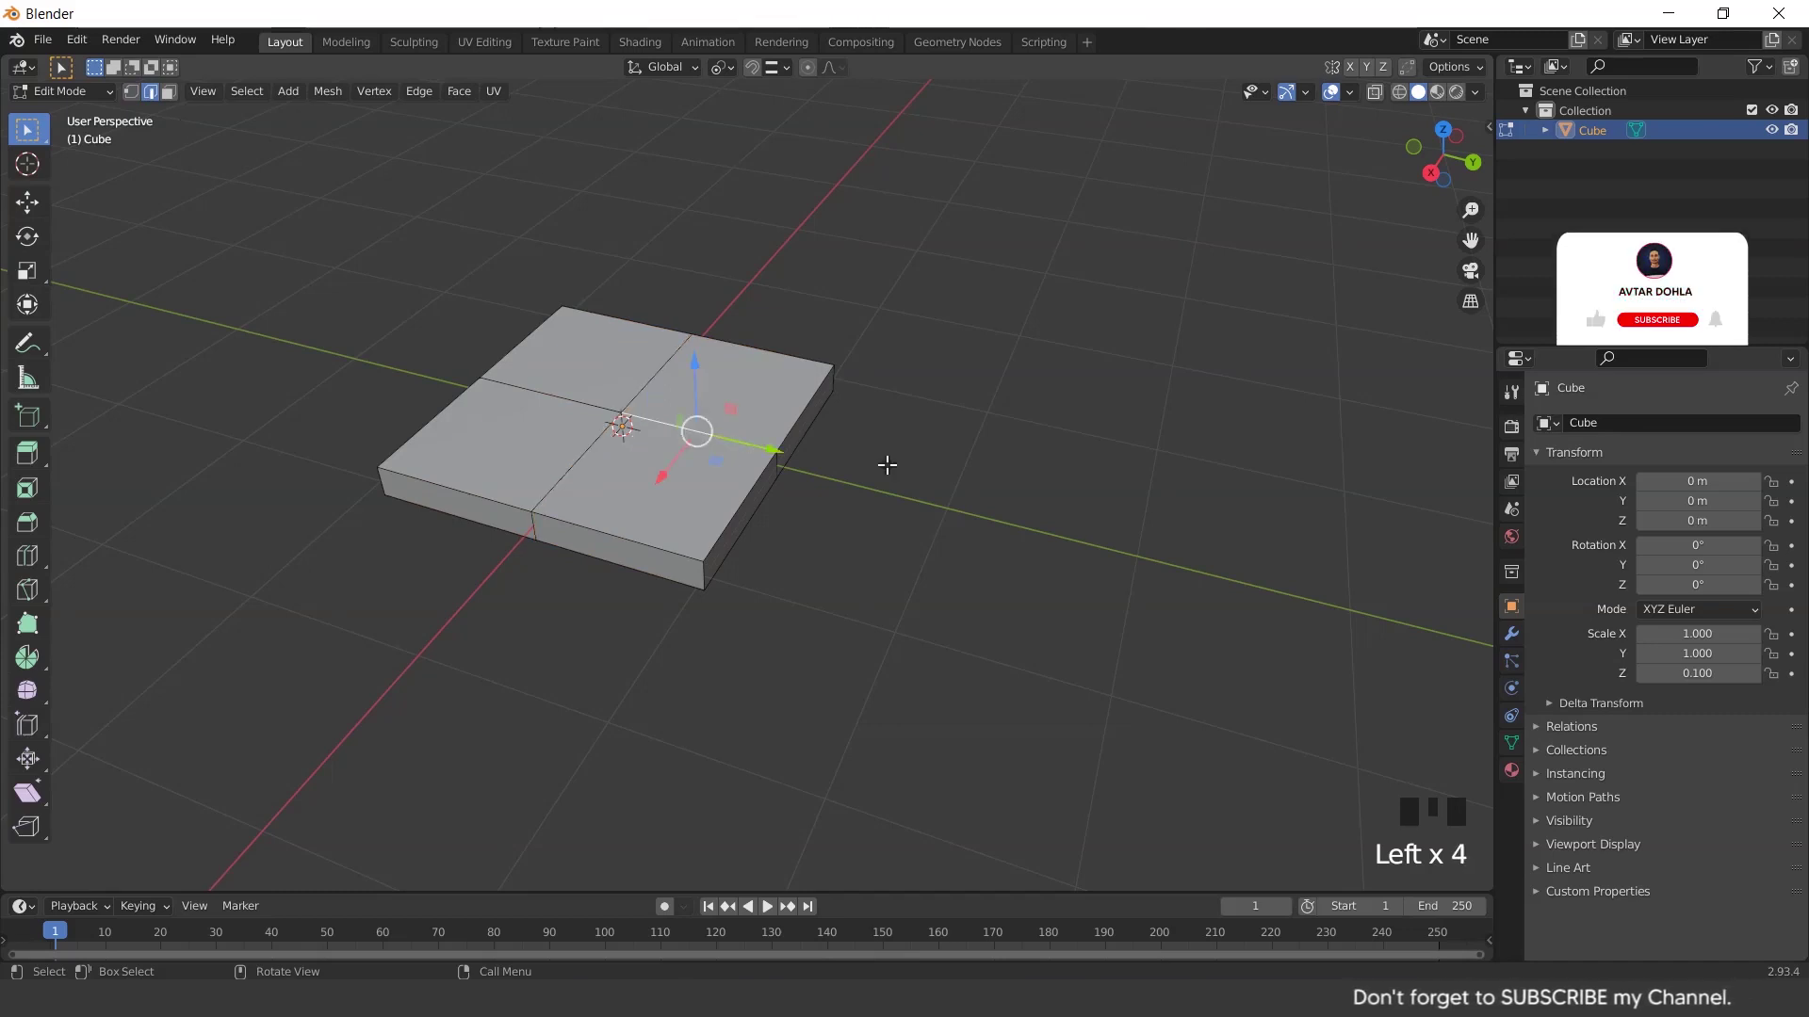
left_click(707, 450)
left_click(841, 478)
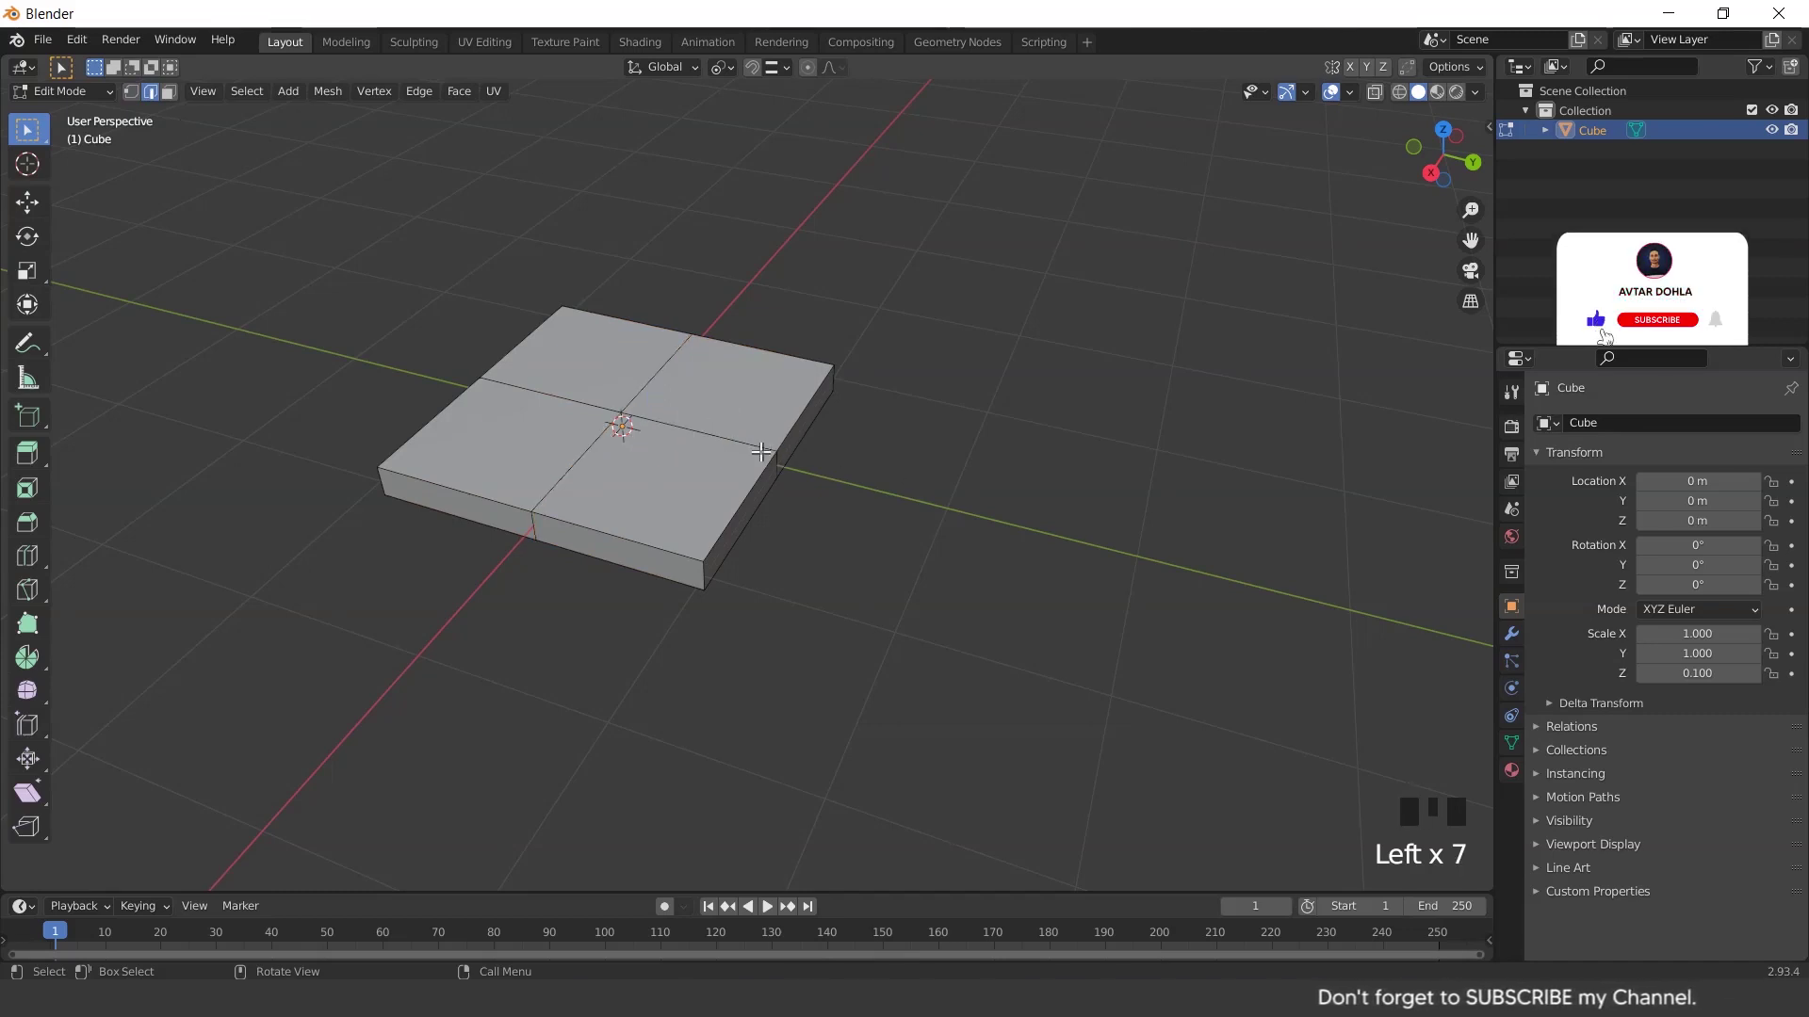
left_click(749, 448, "alt")
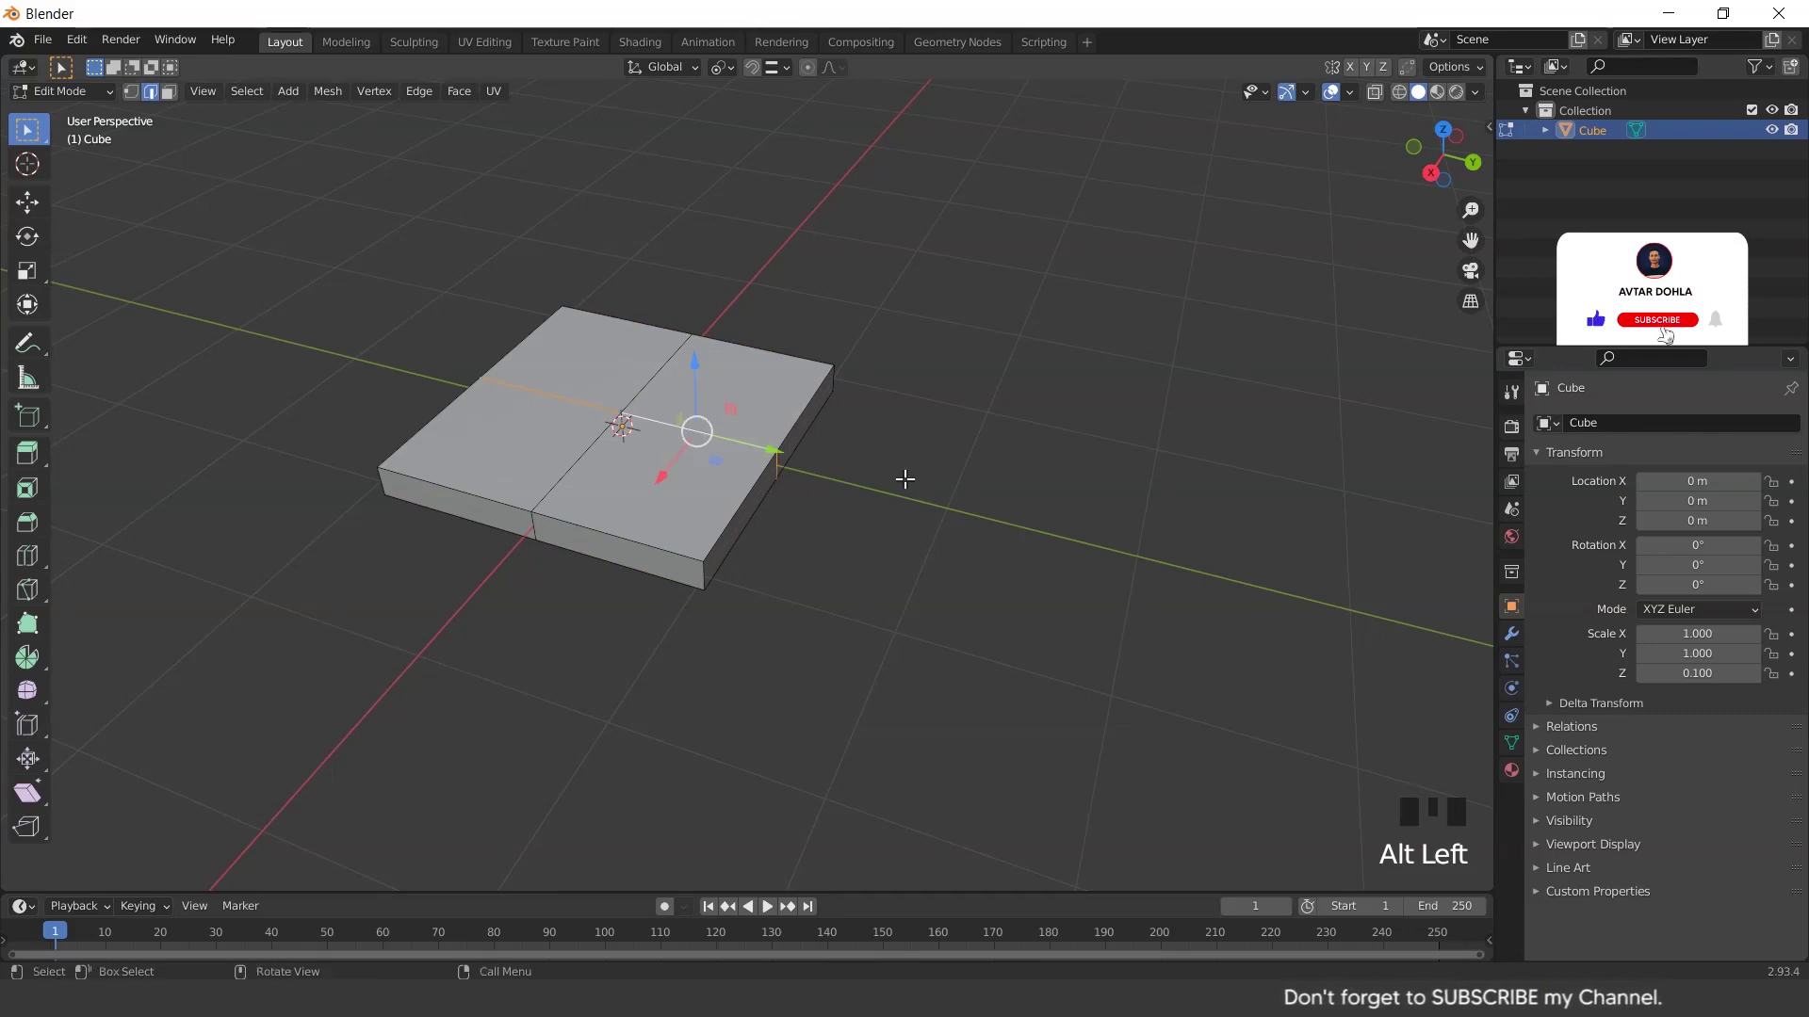
middle_click_drag(904, 481, 557, 420)
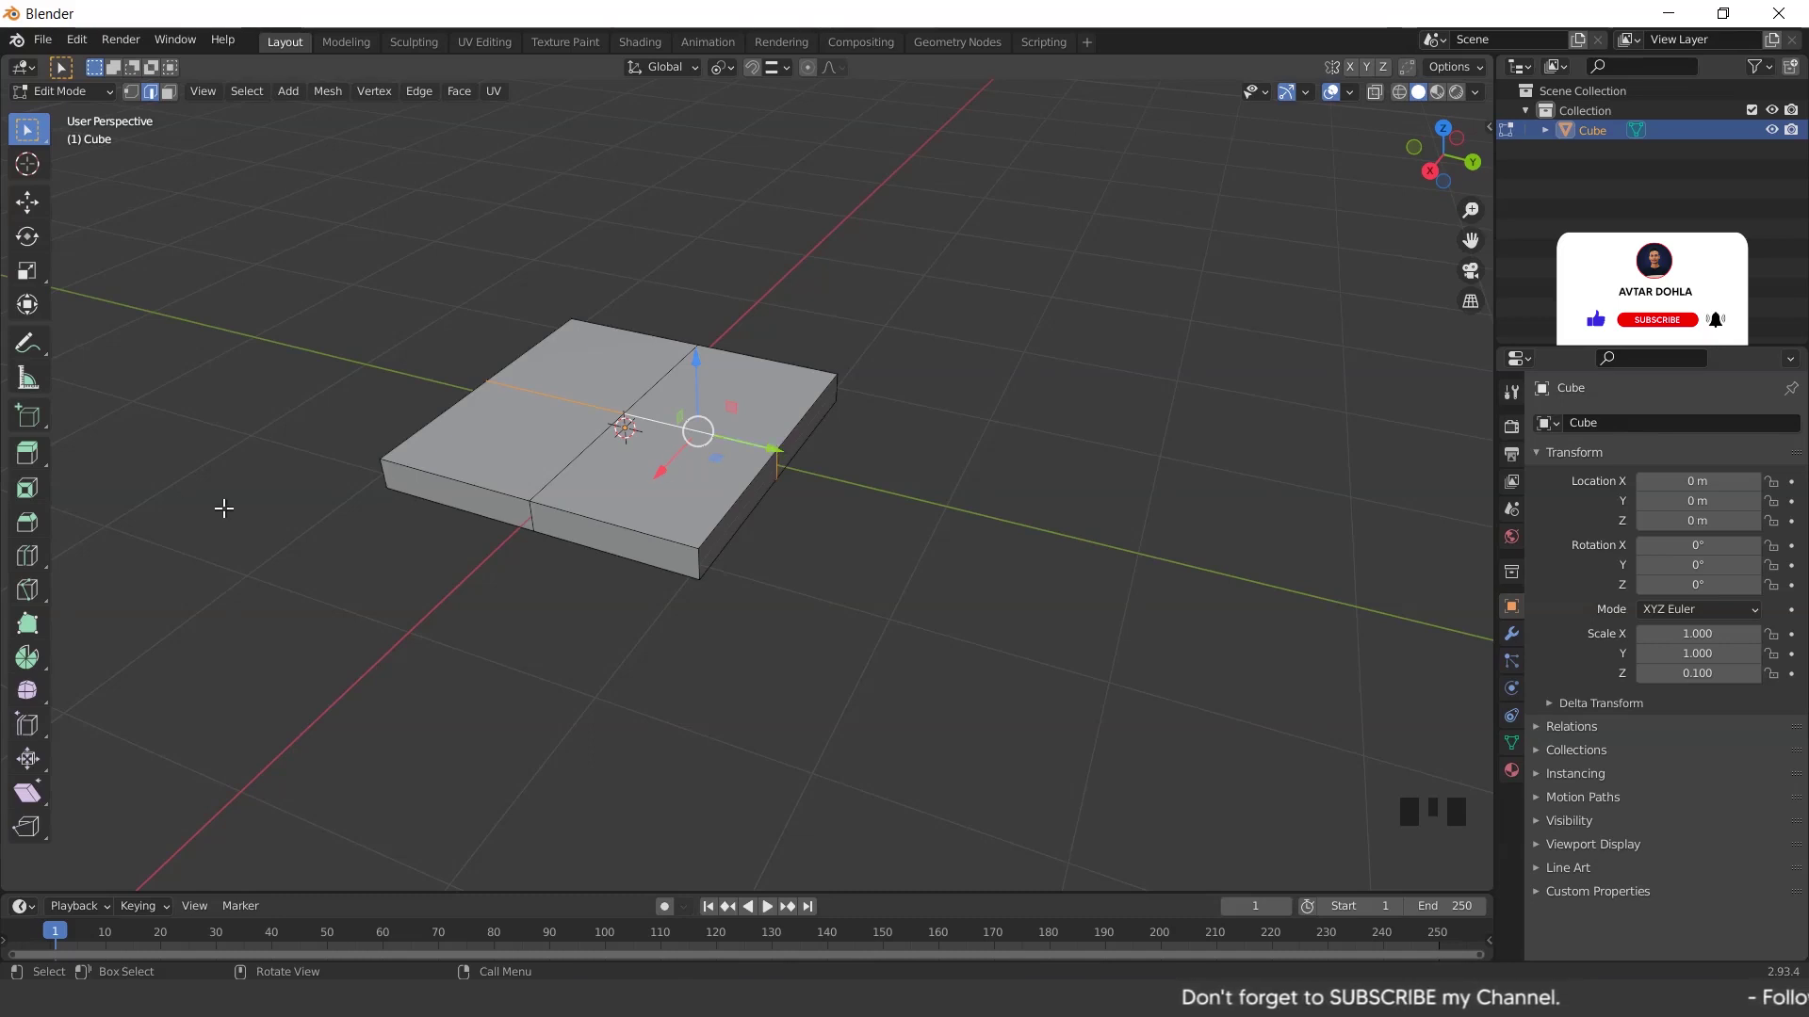
left_click(31, 485)
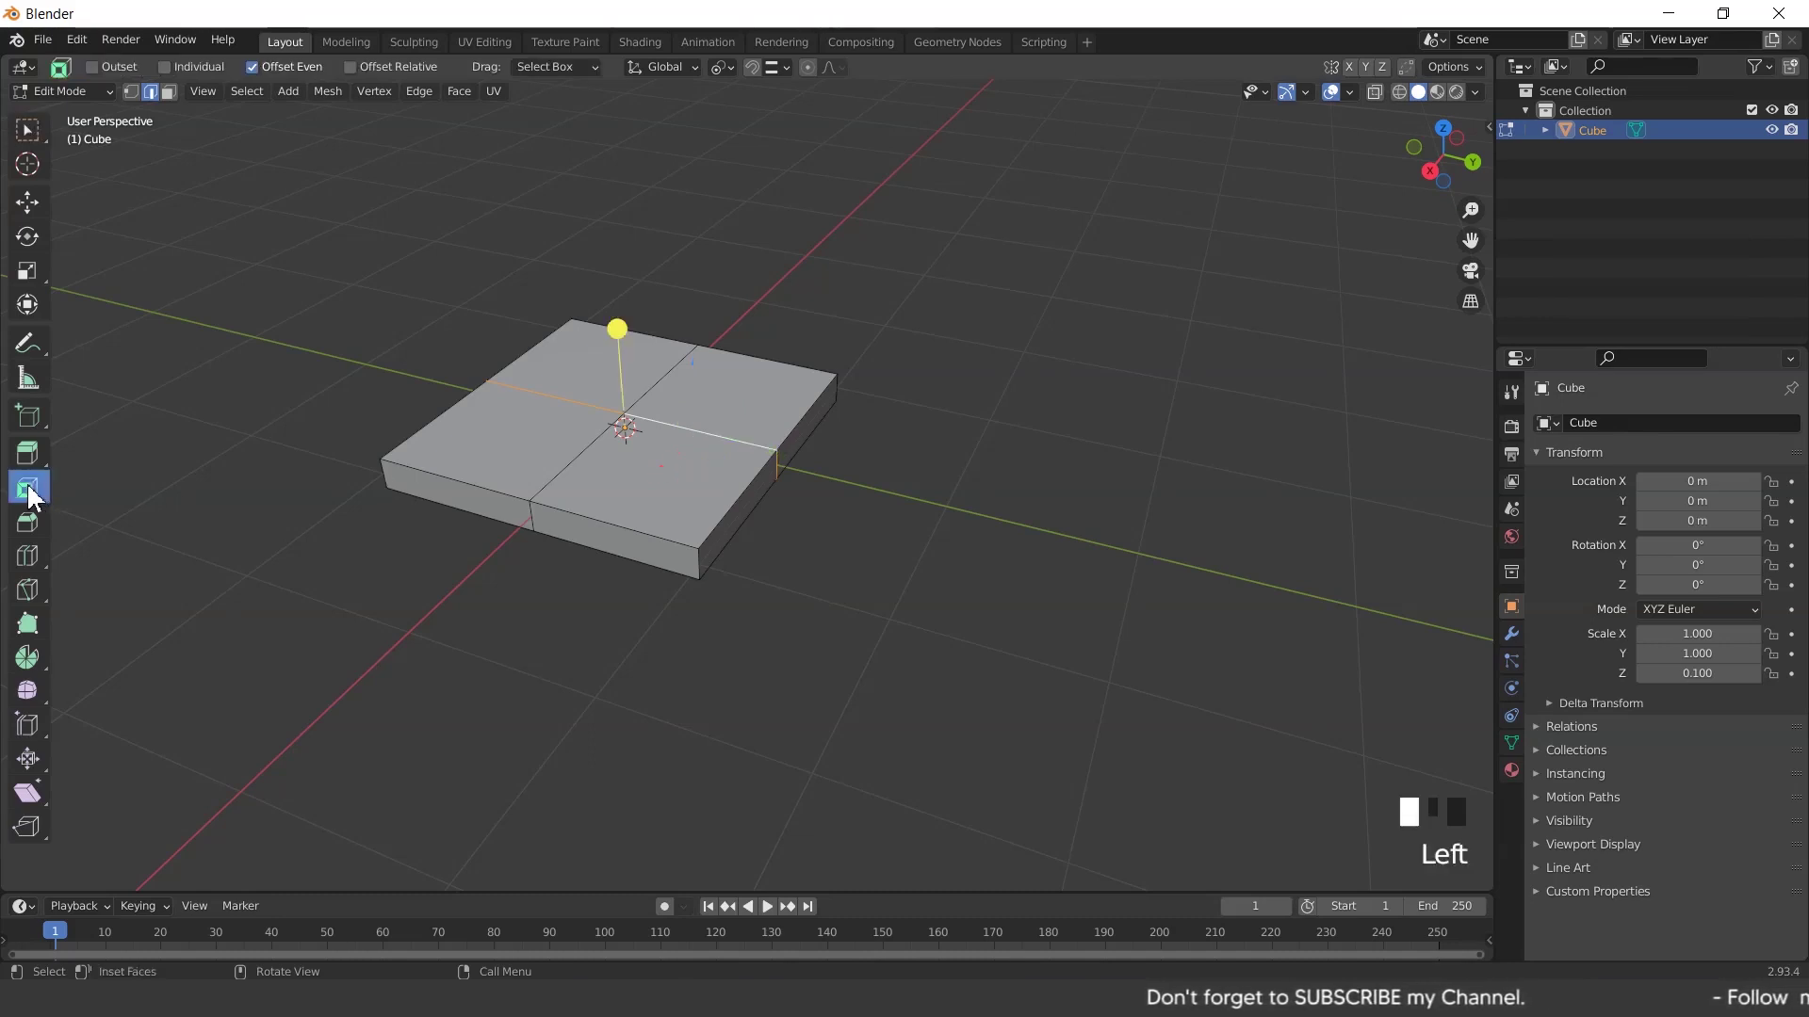
left_click(29, 523)
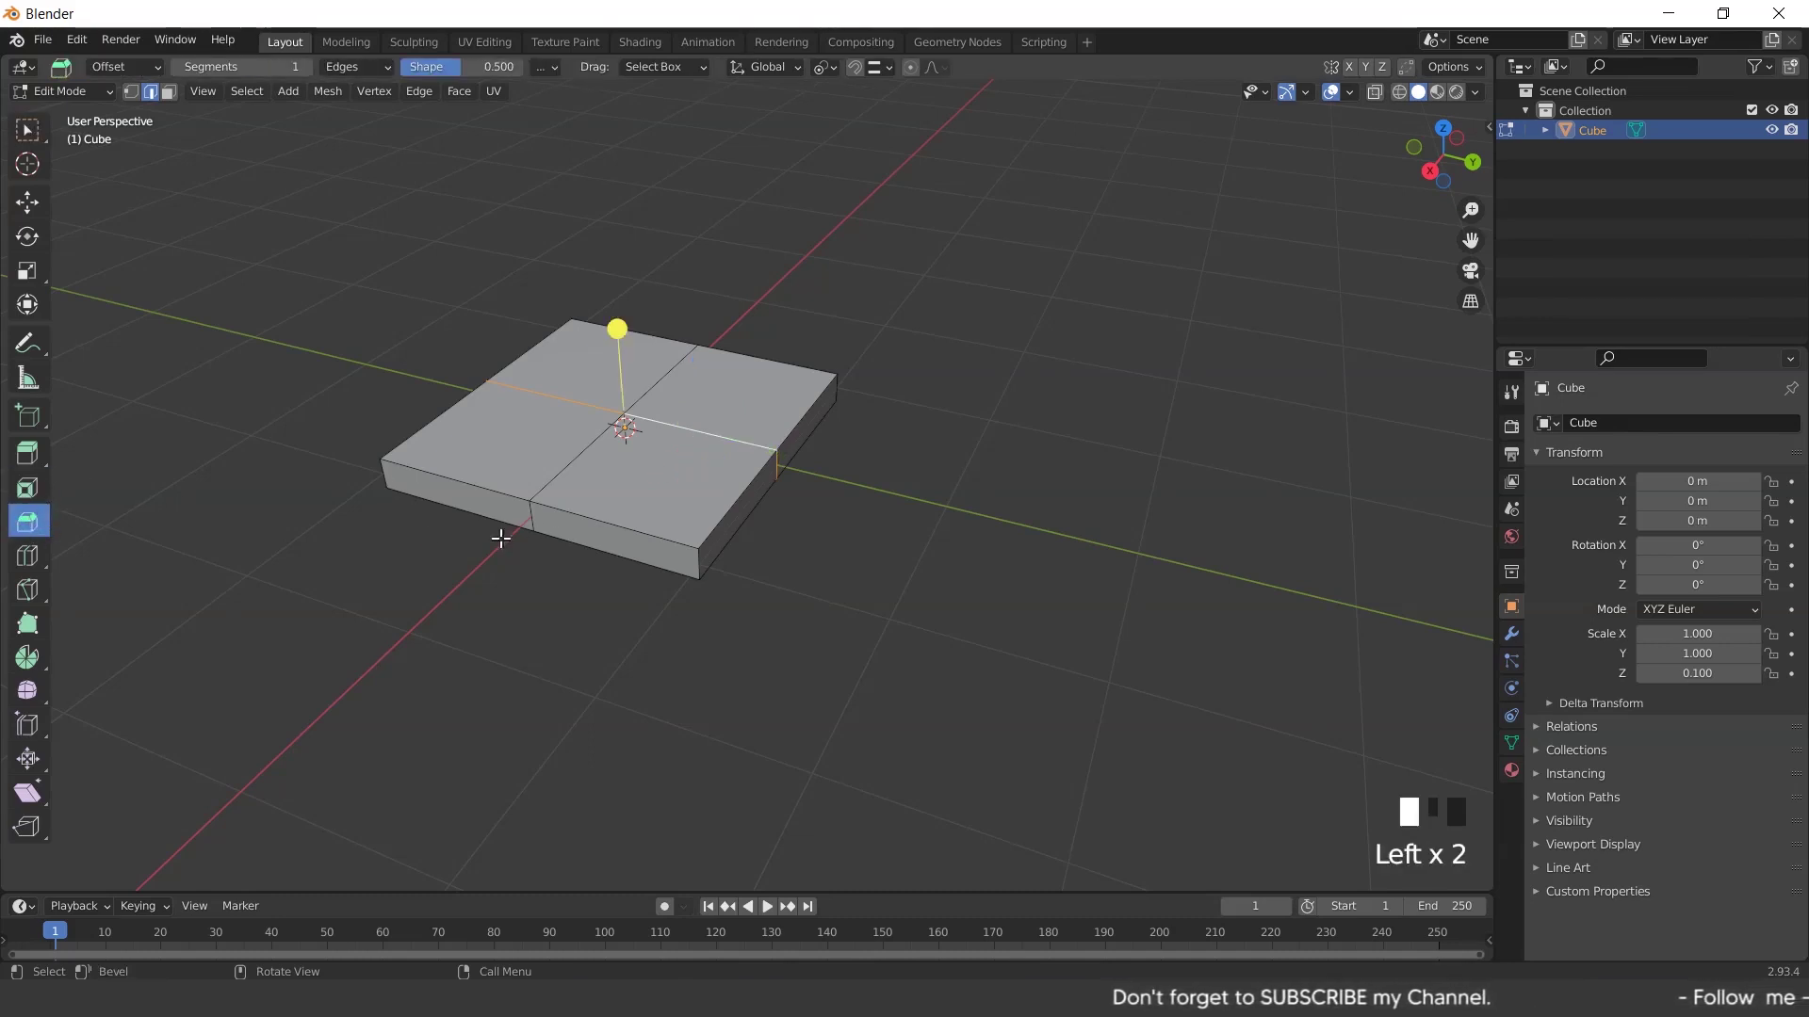
key("ctrl+b")
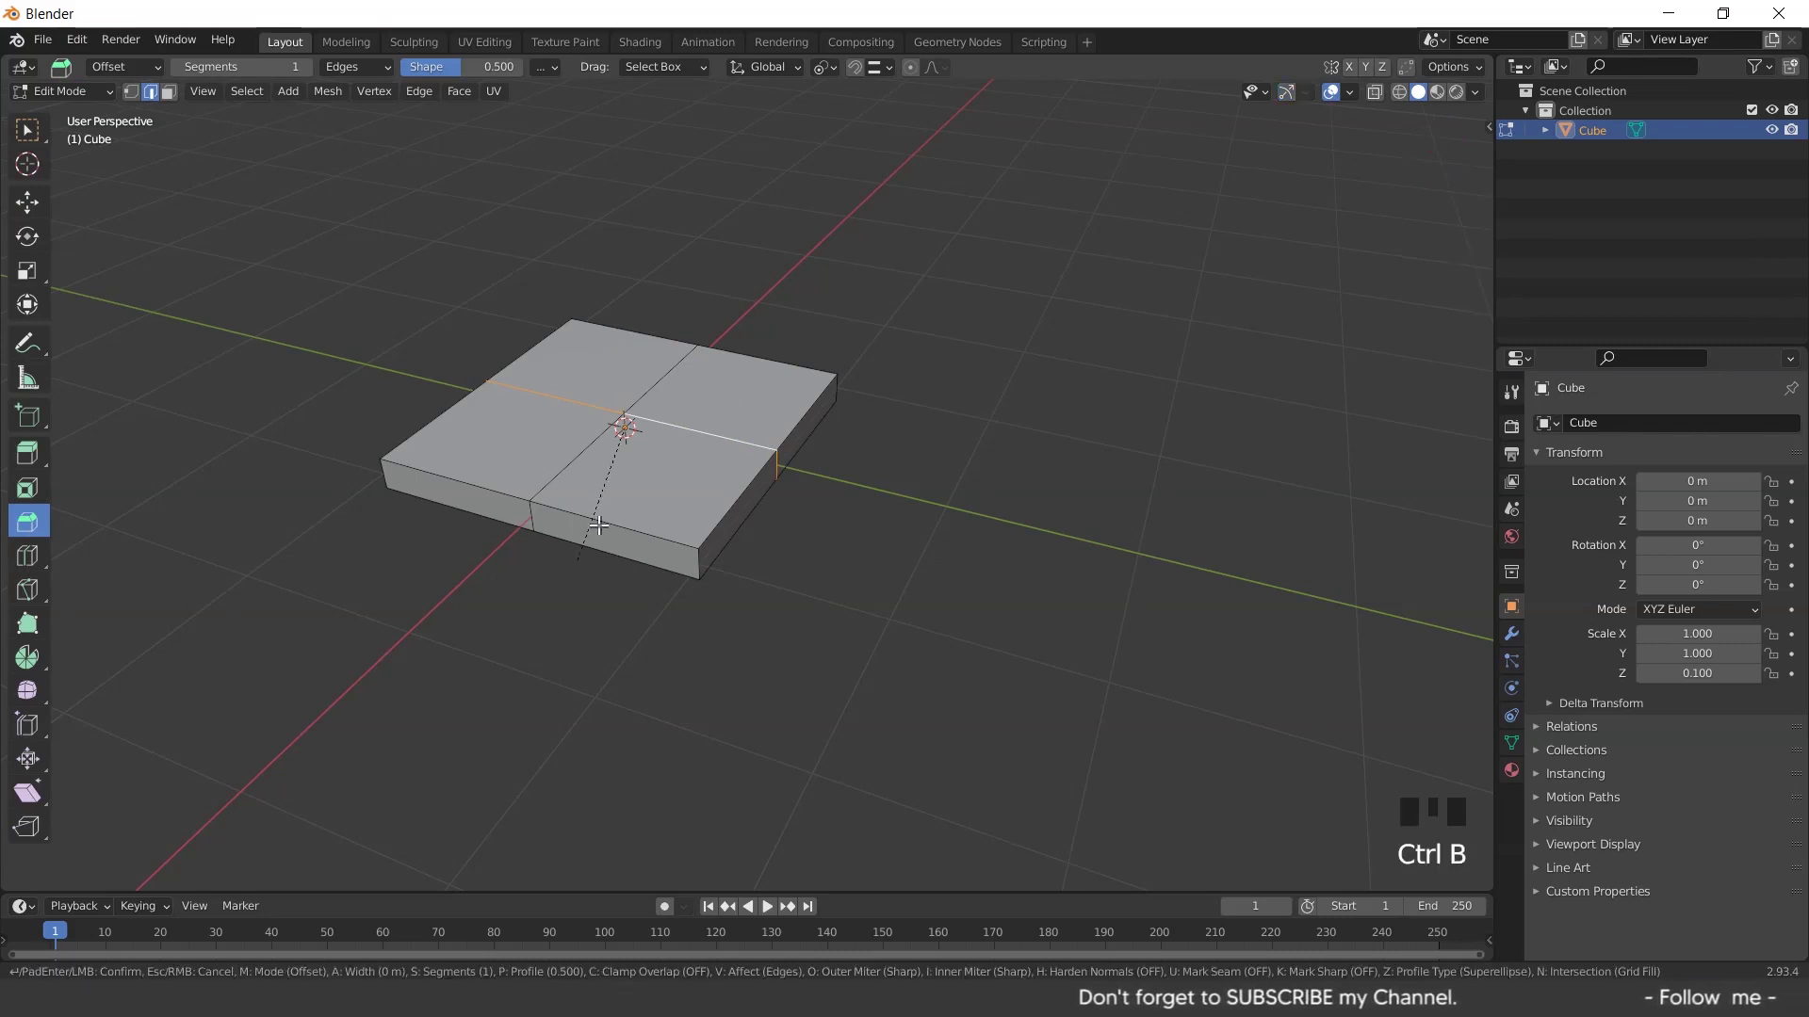
right_click(690, 377)
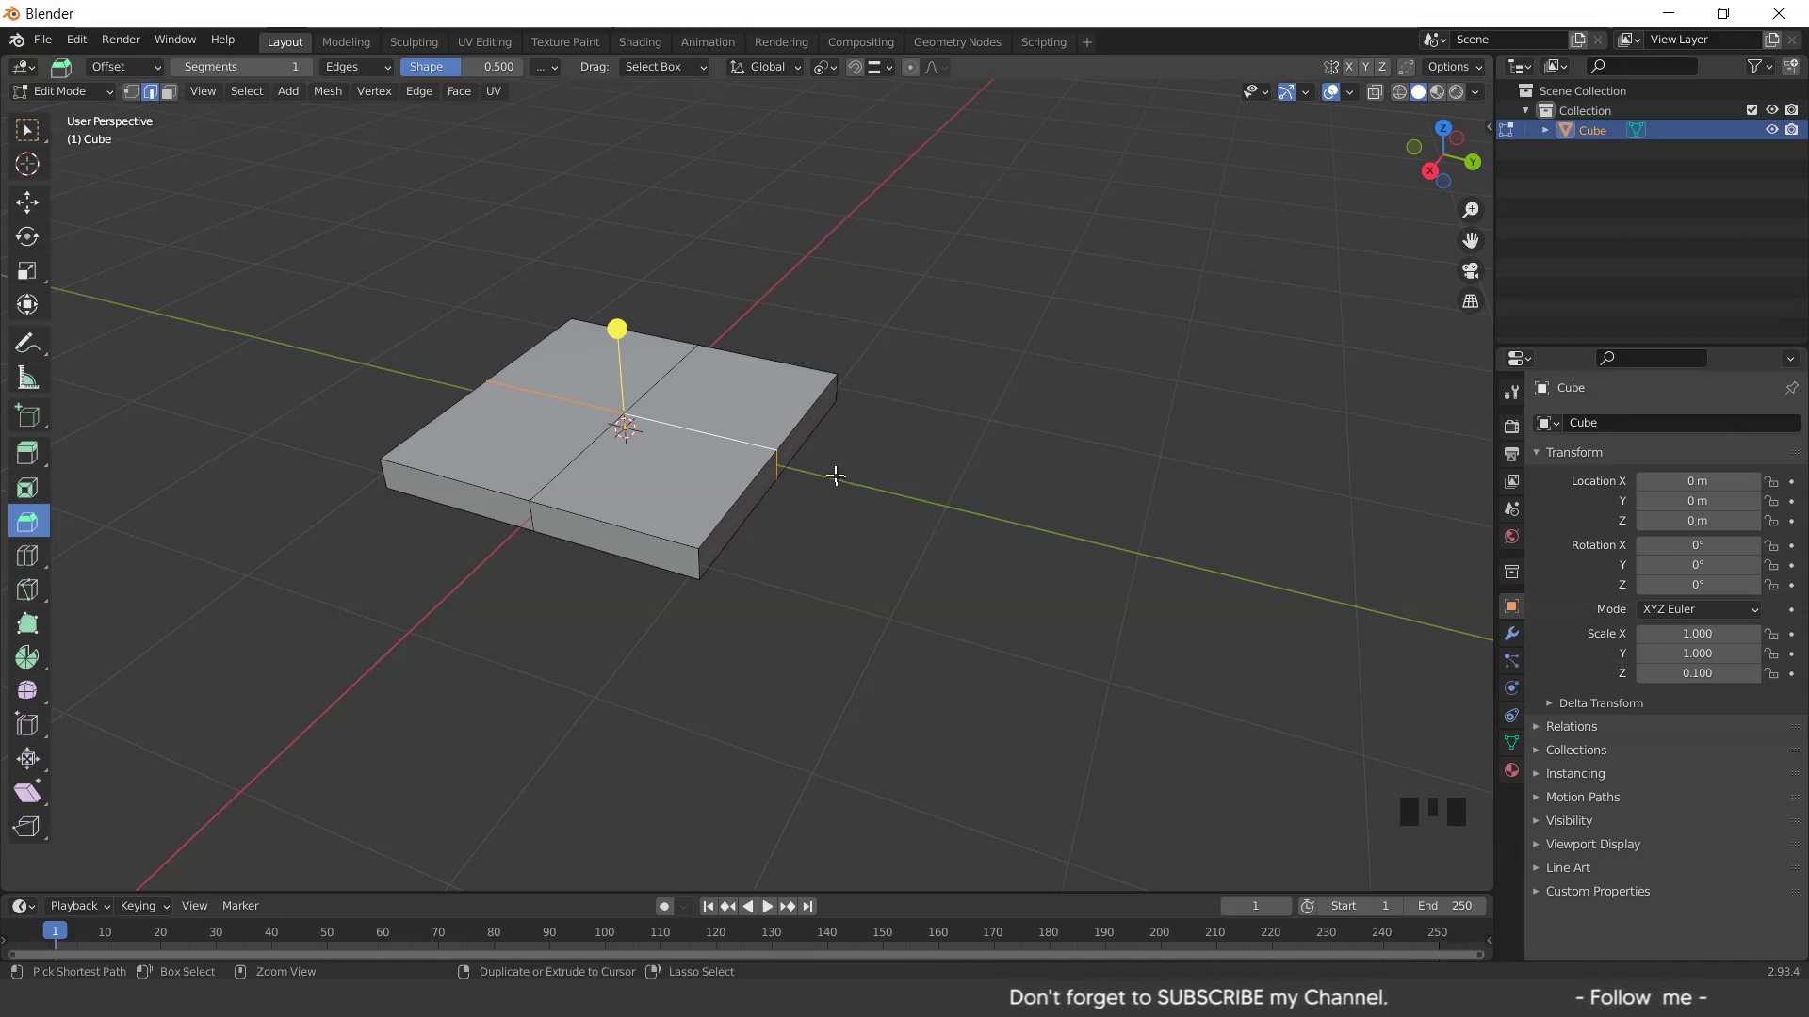
Bevel the selected centre edge loop with one segment and set the bevel width to 0.1 m
key("ctrl+b")
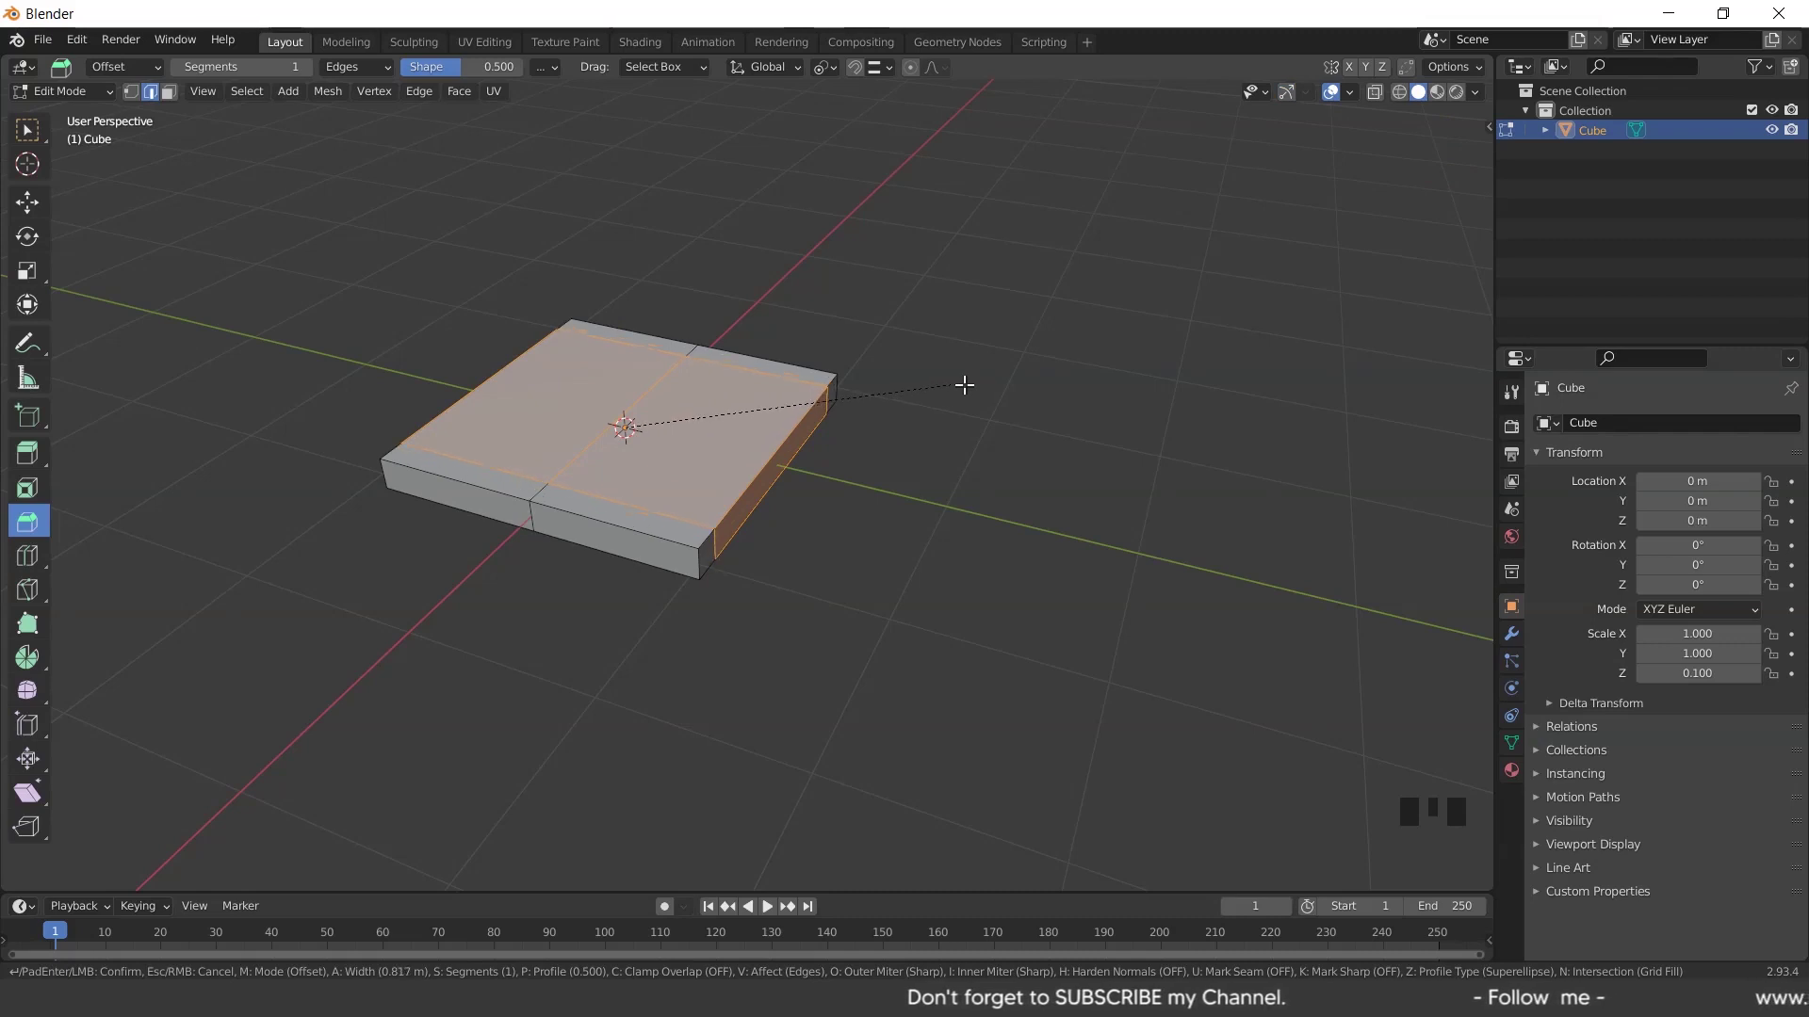
left_click(964, 384)
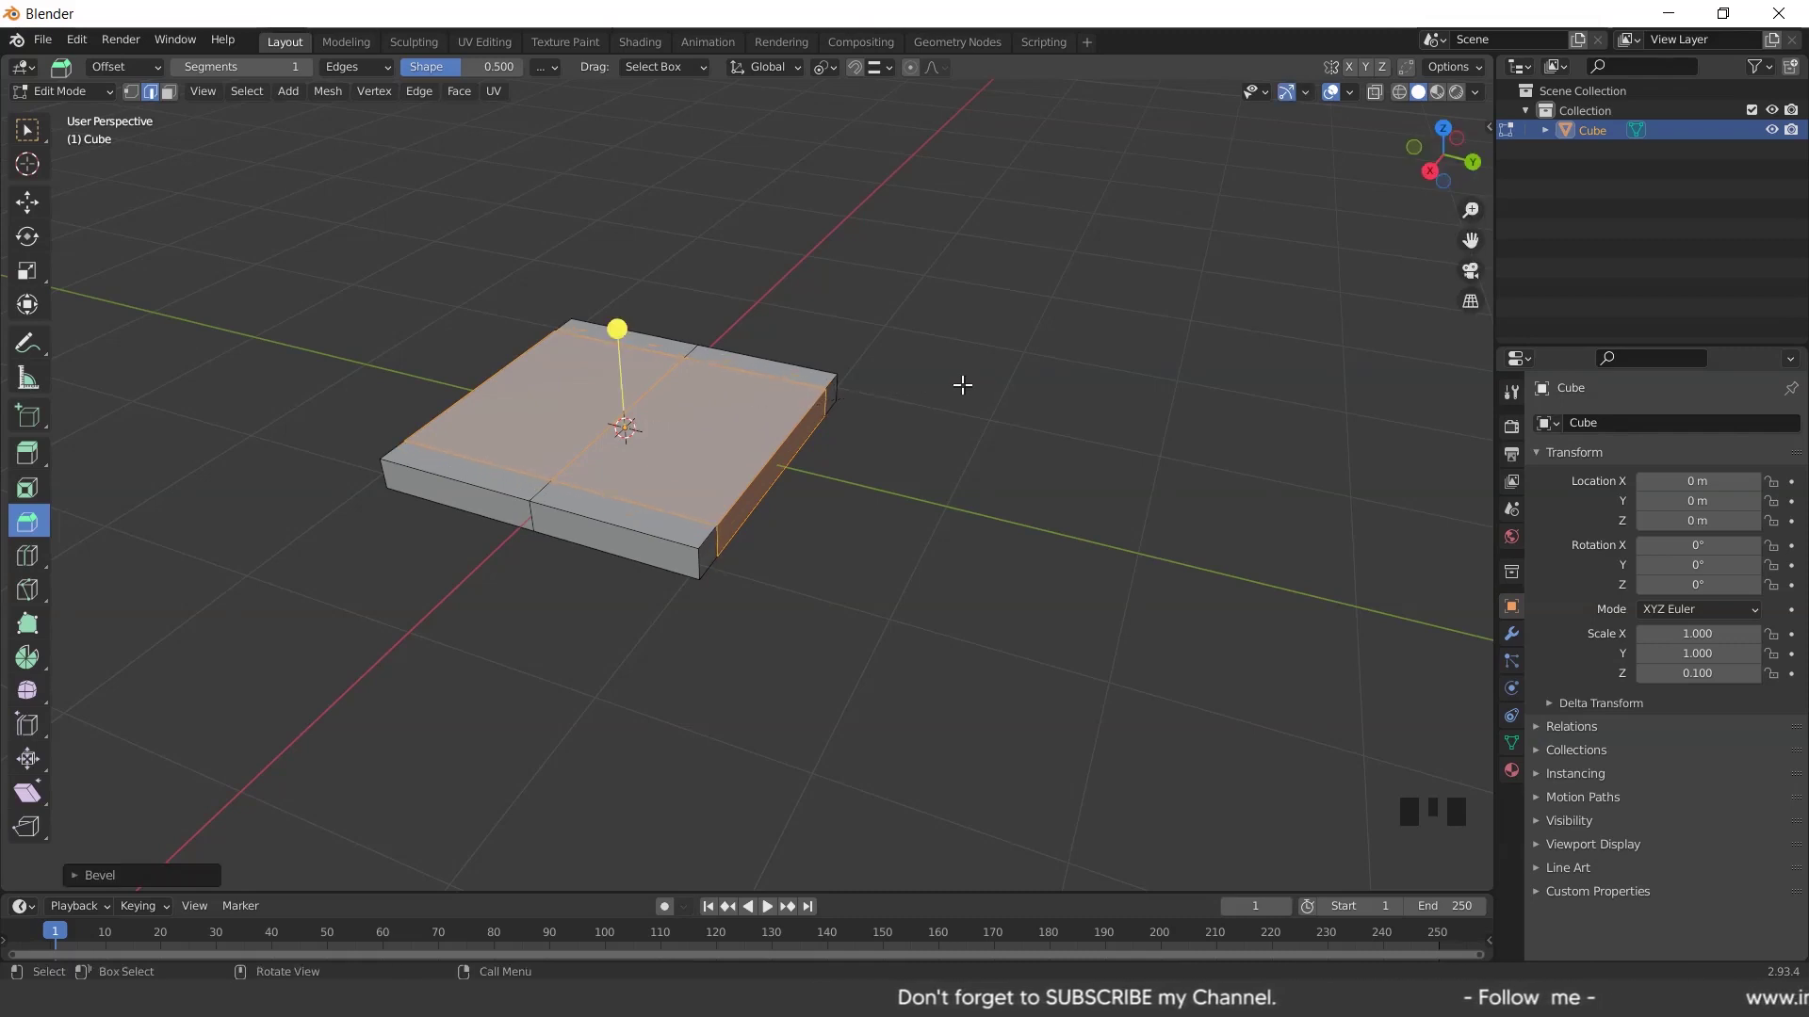
left_click(105, 875)
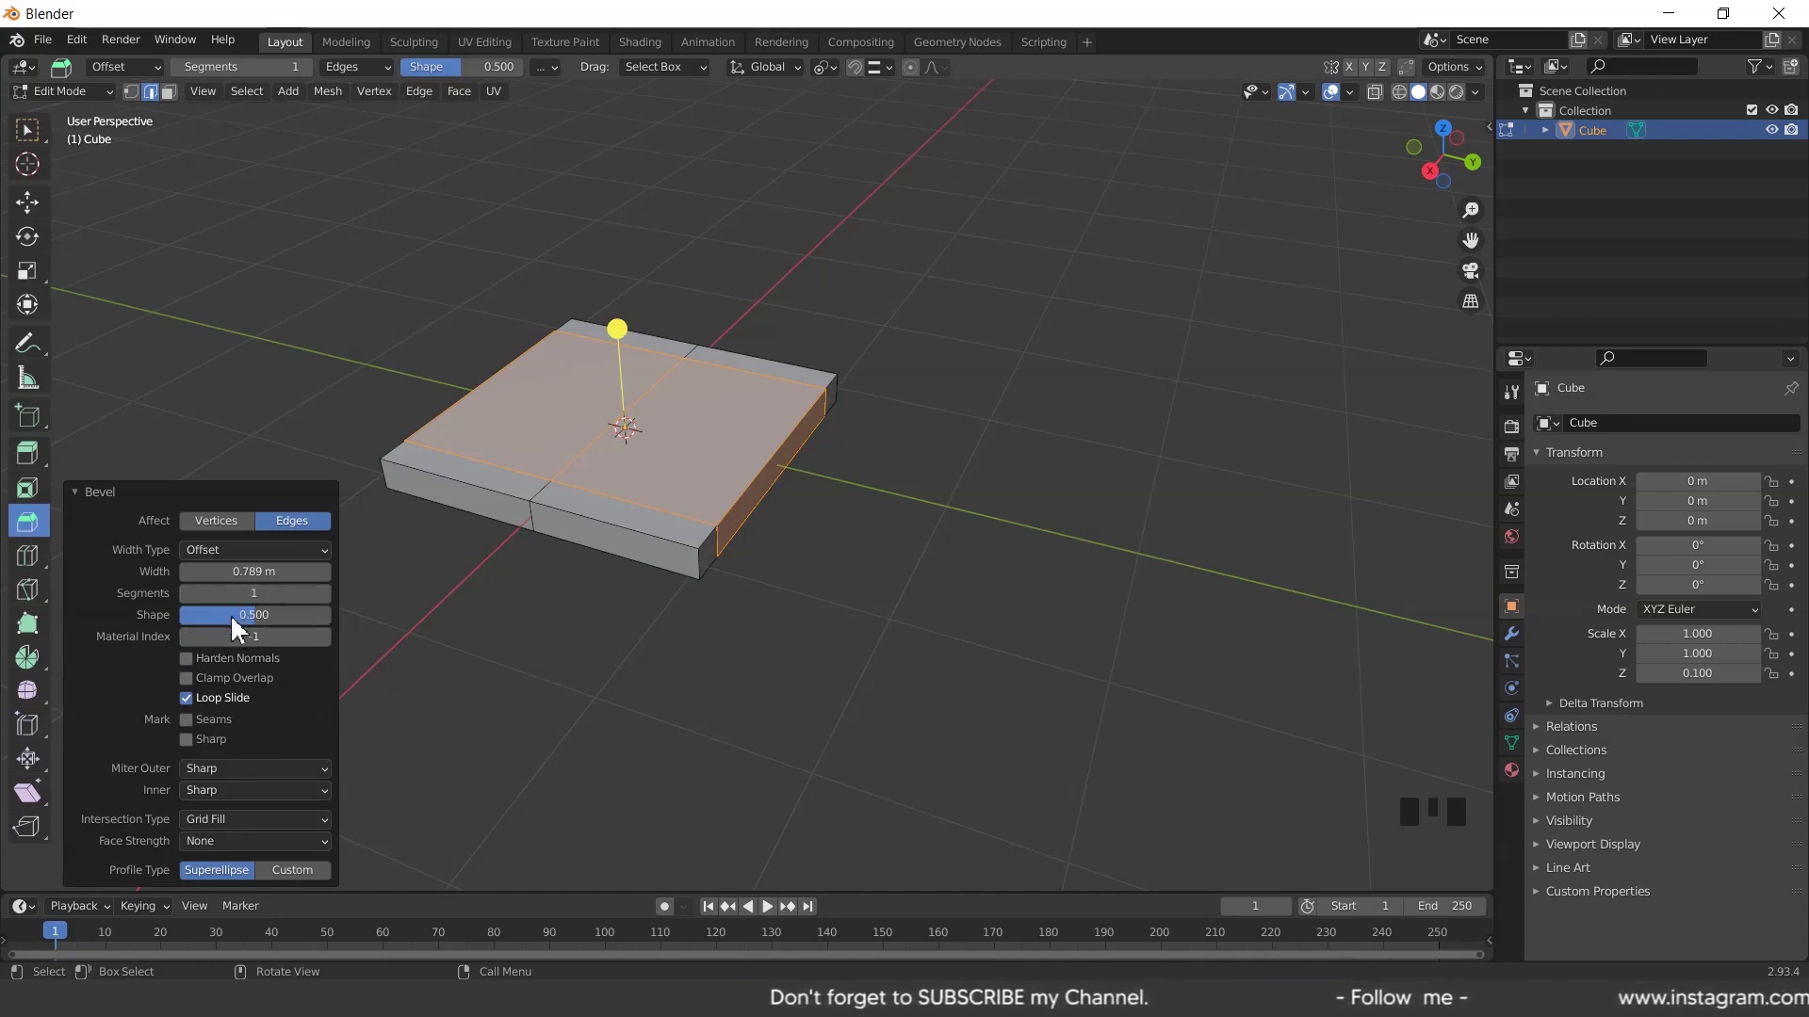
left_click(253, 571)
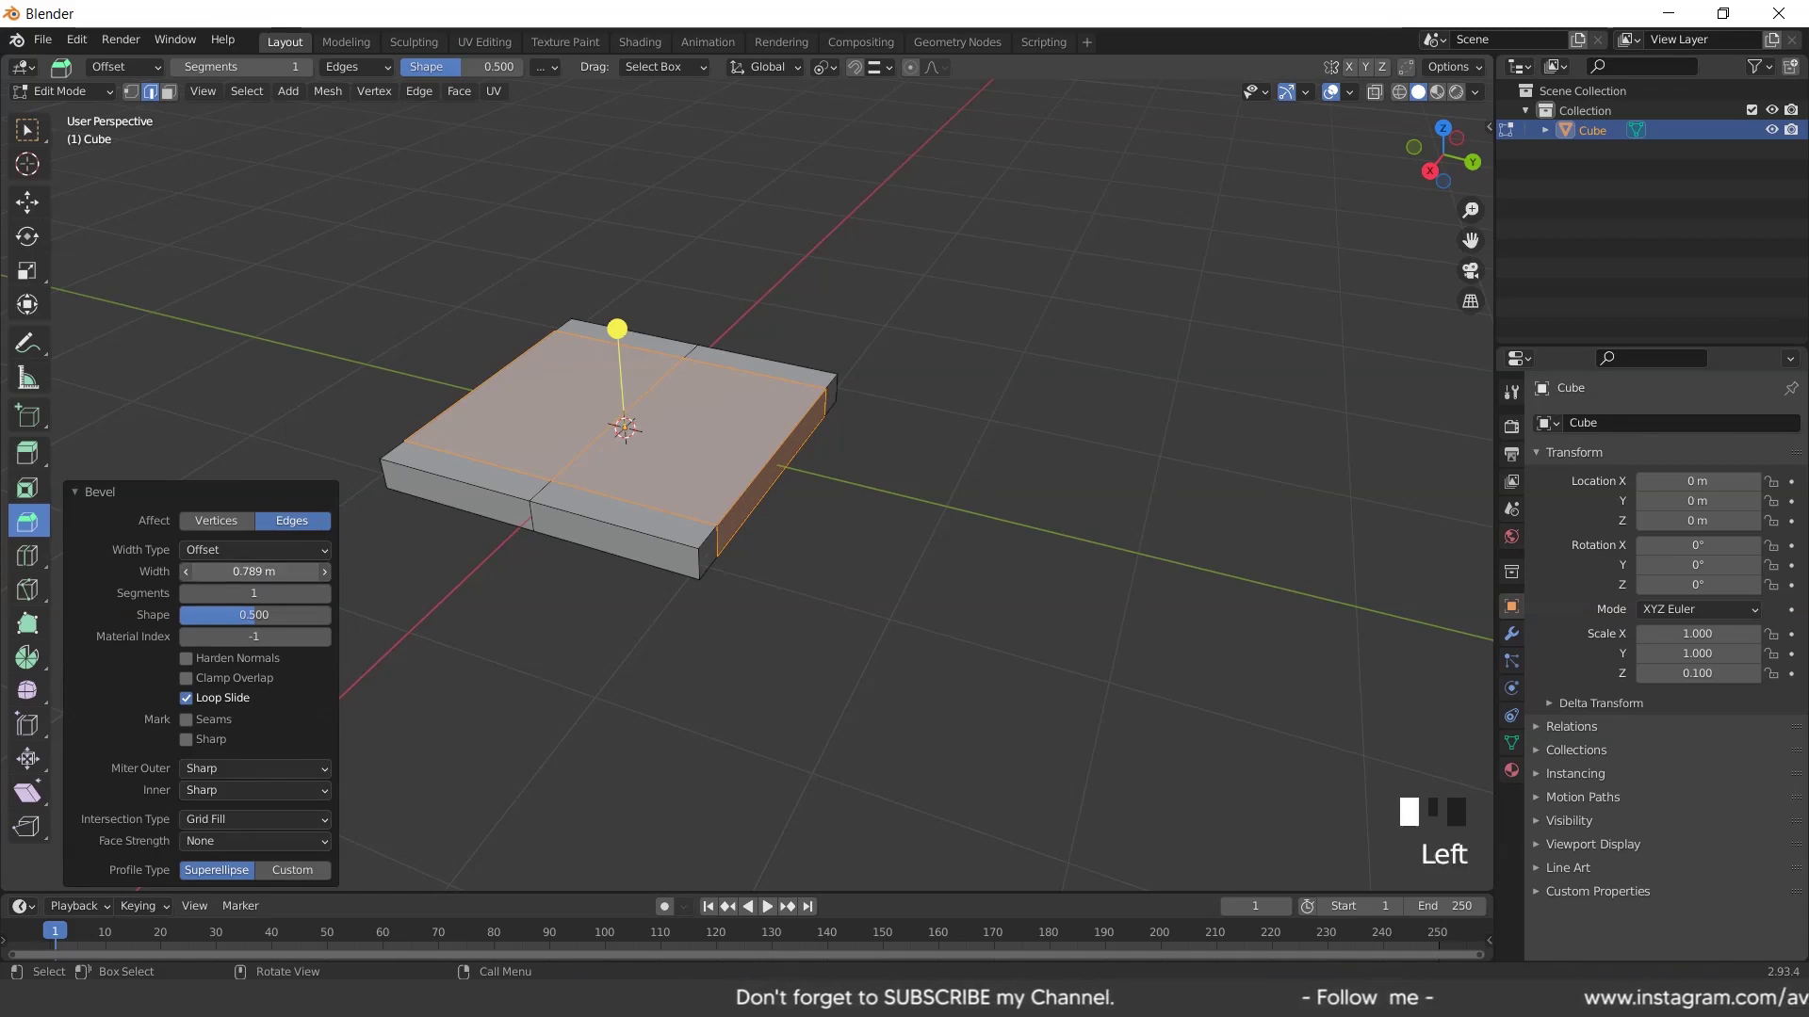
left_click(253, 572)
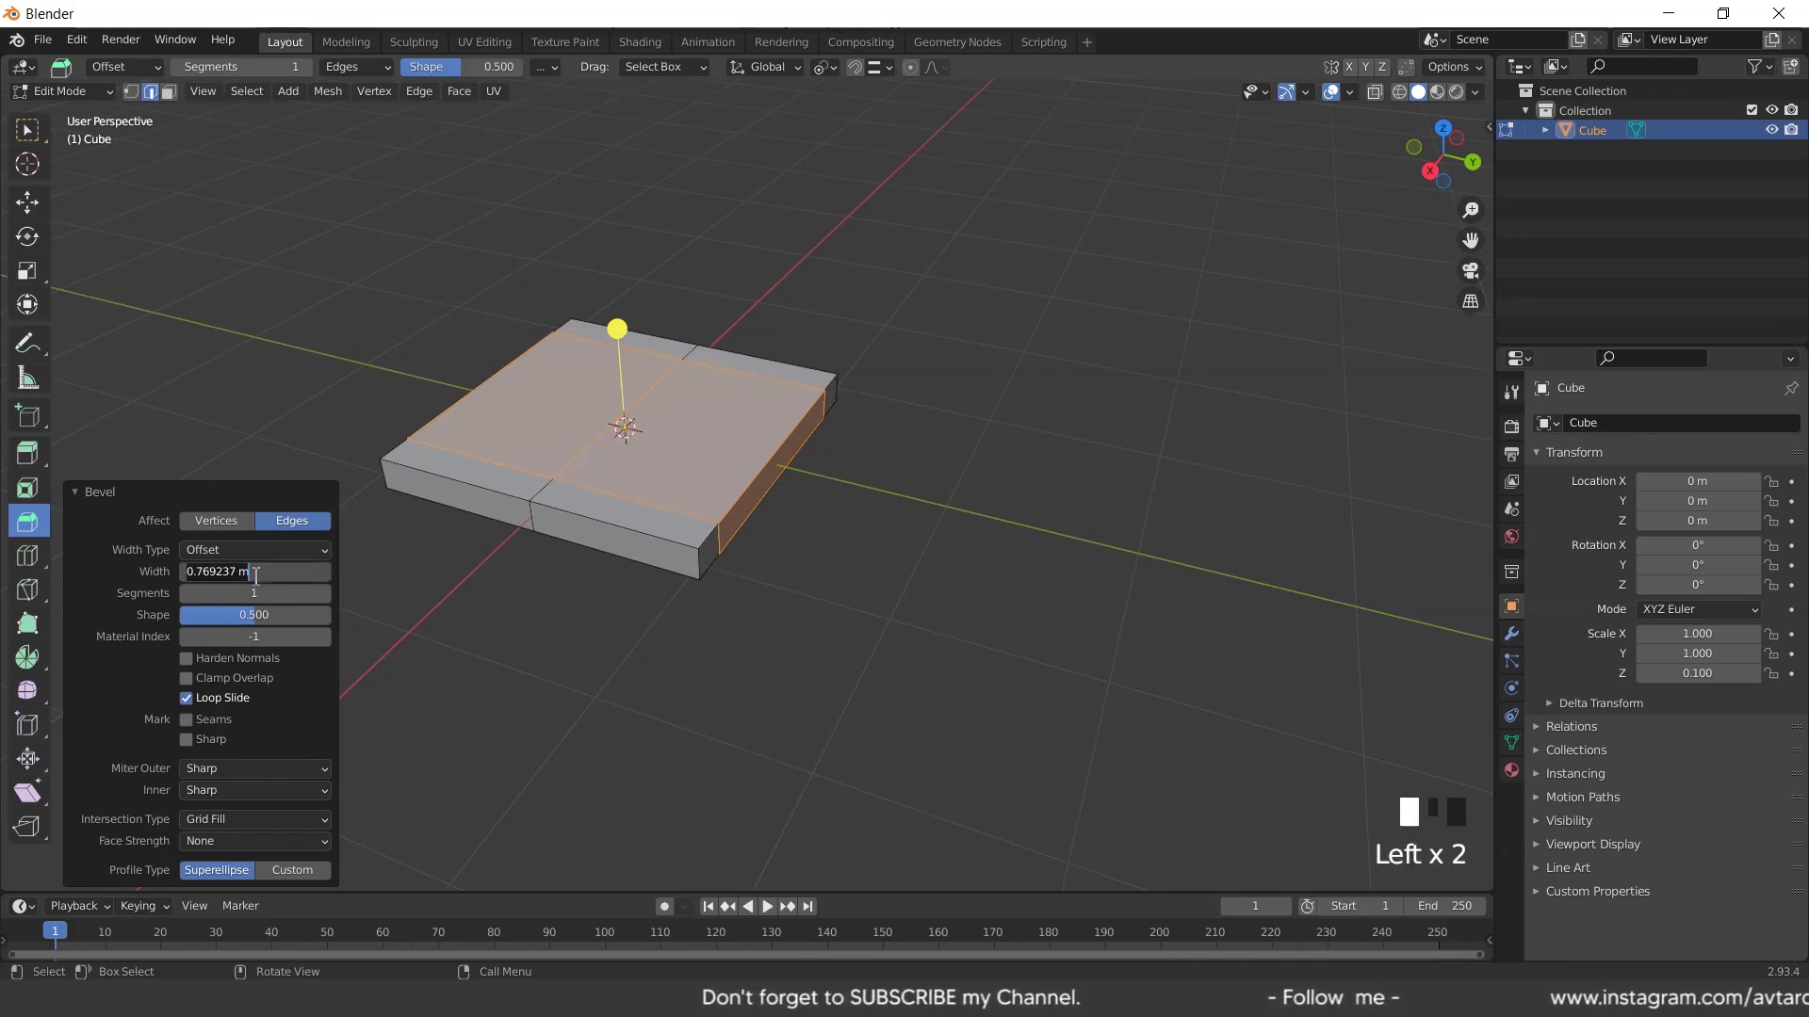
type(".1")
key("Return")
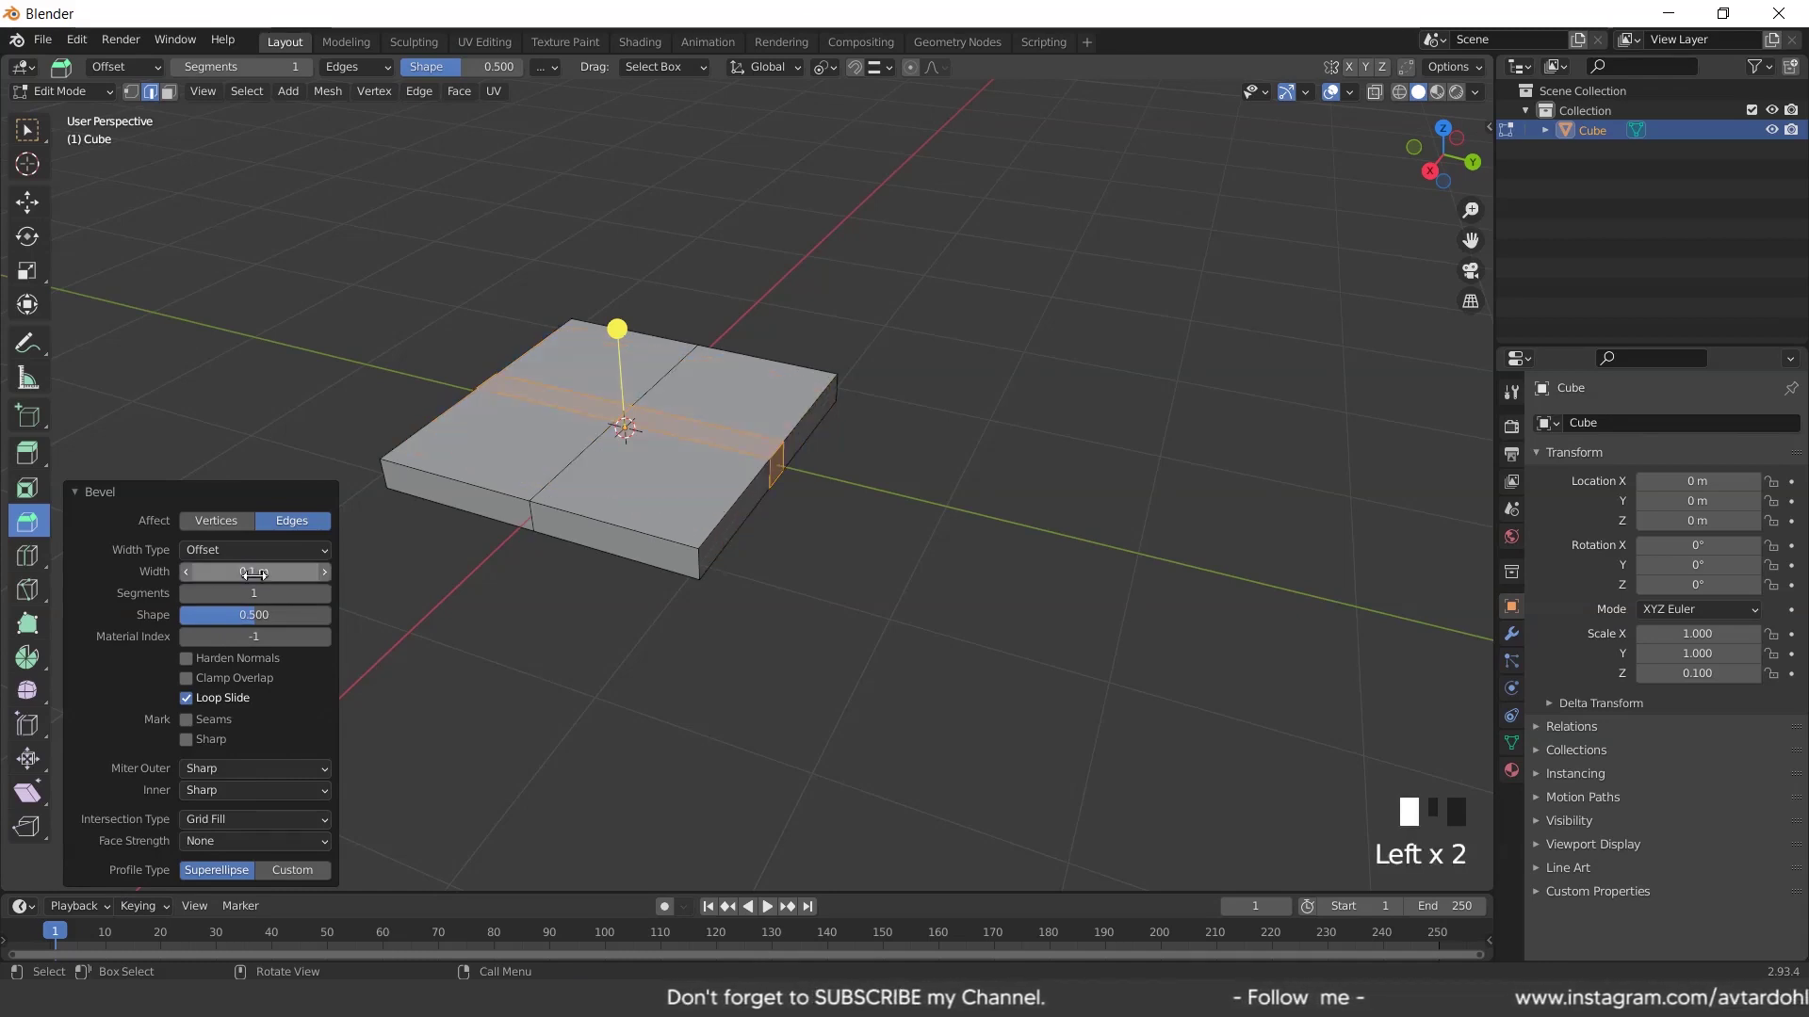
Widen the bevel so its edges lie near the slab's two opposite sides, with a width of 0.8 m
left_click_drag(283, 572, 339, 572)
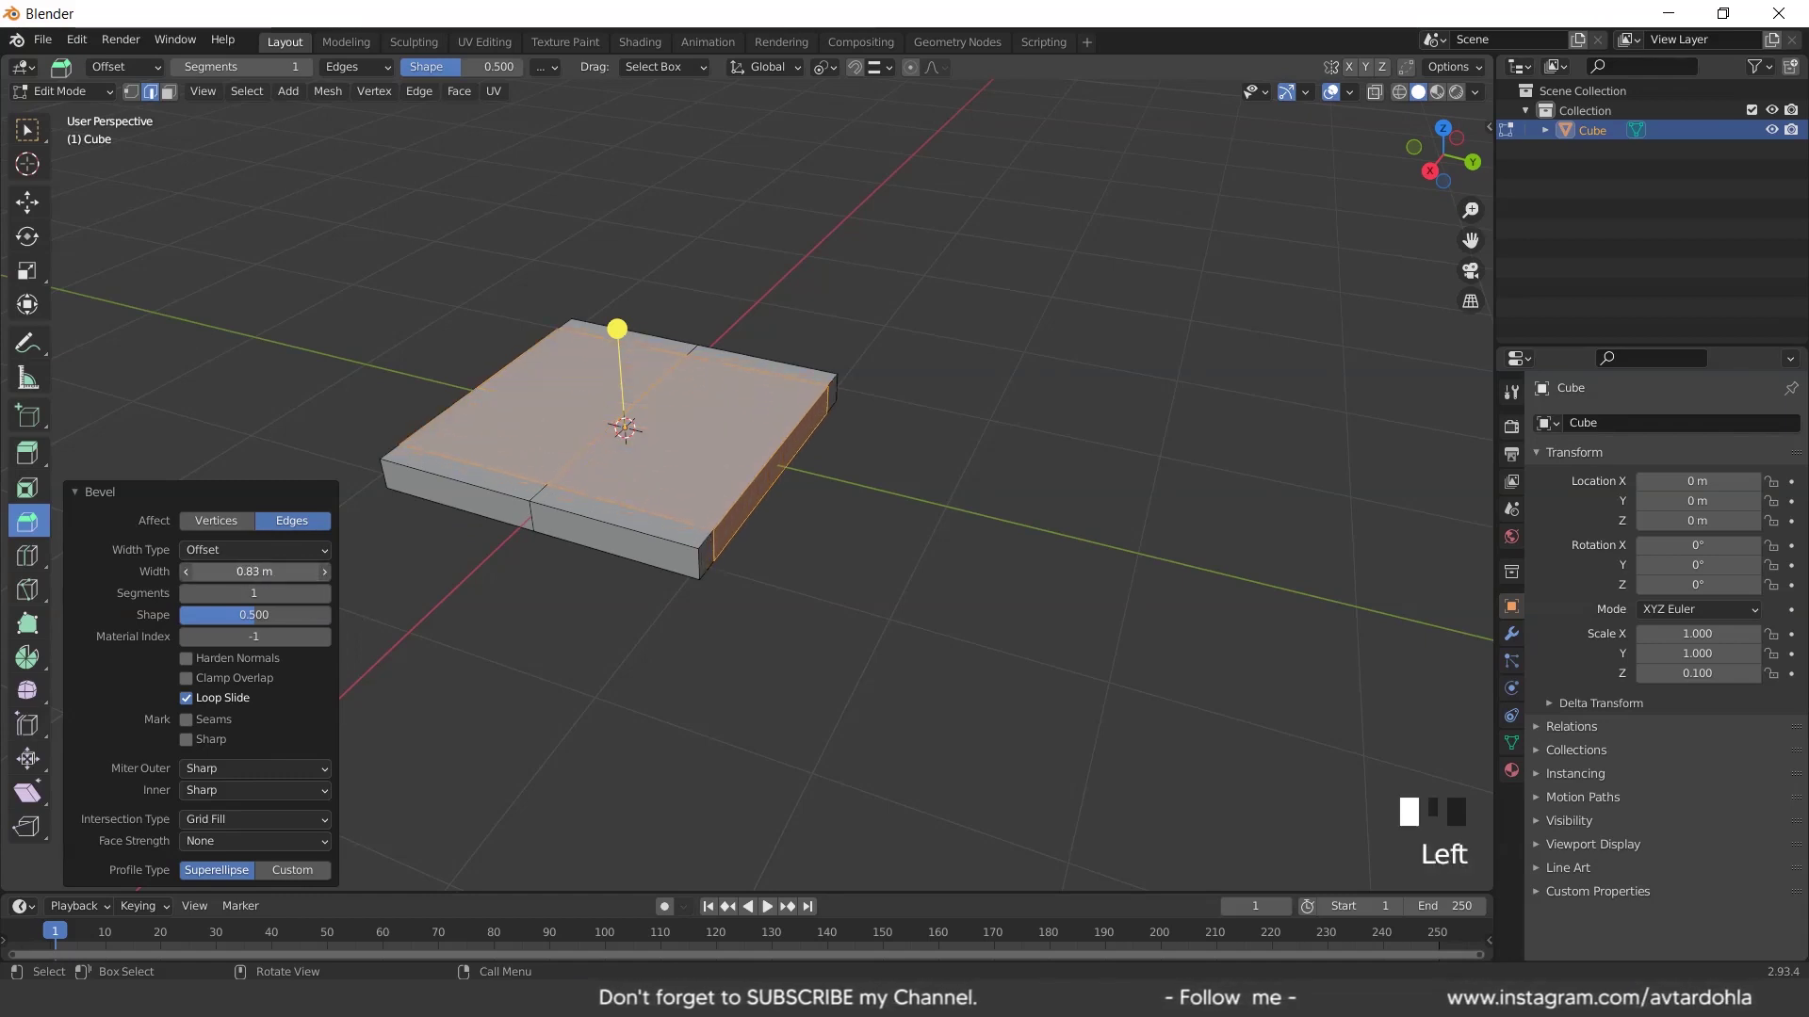
double_click(261, 572)
type("0.8")
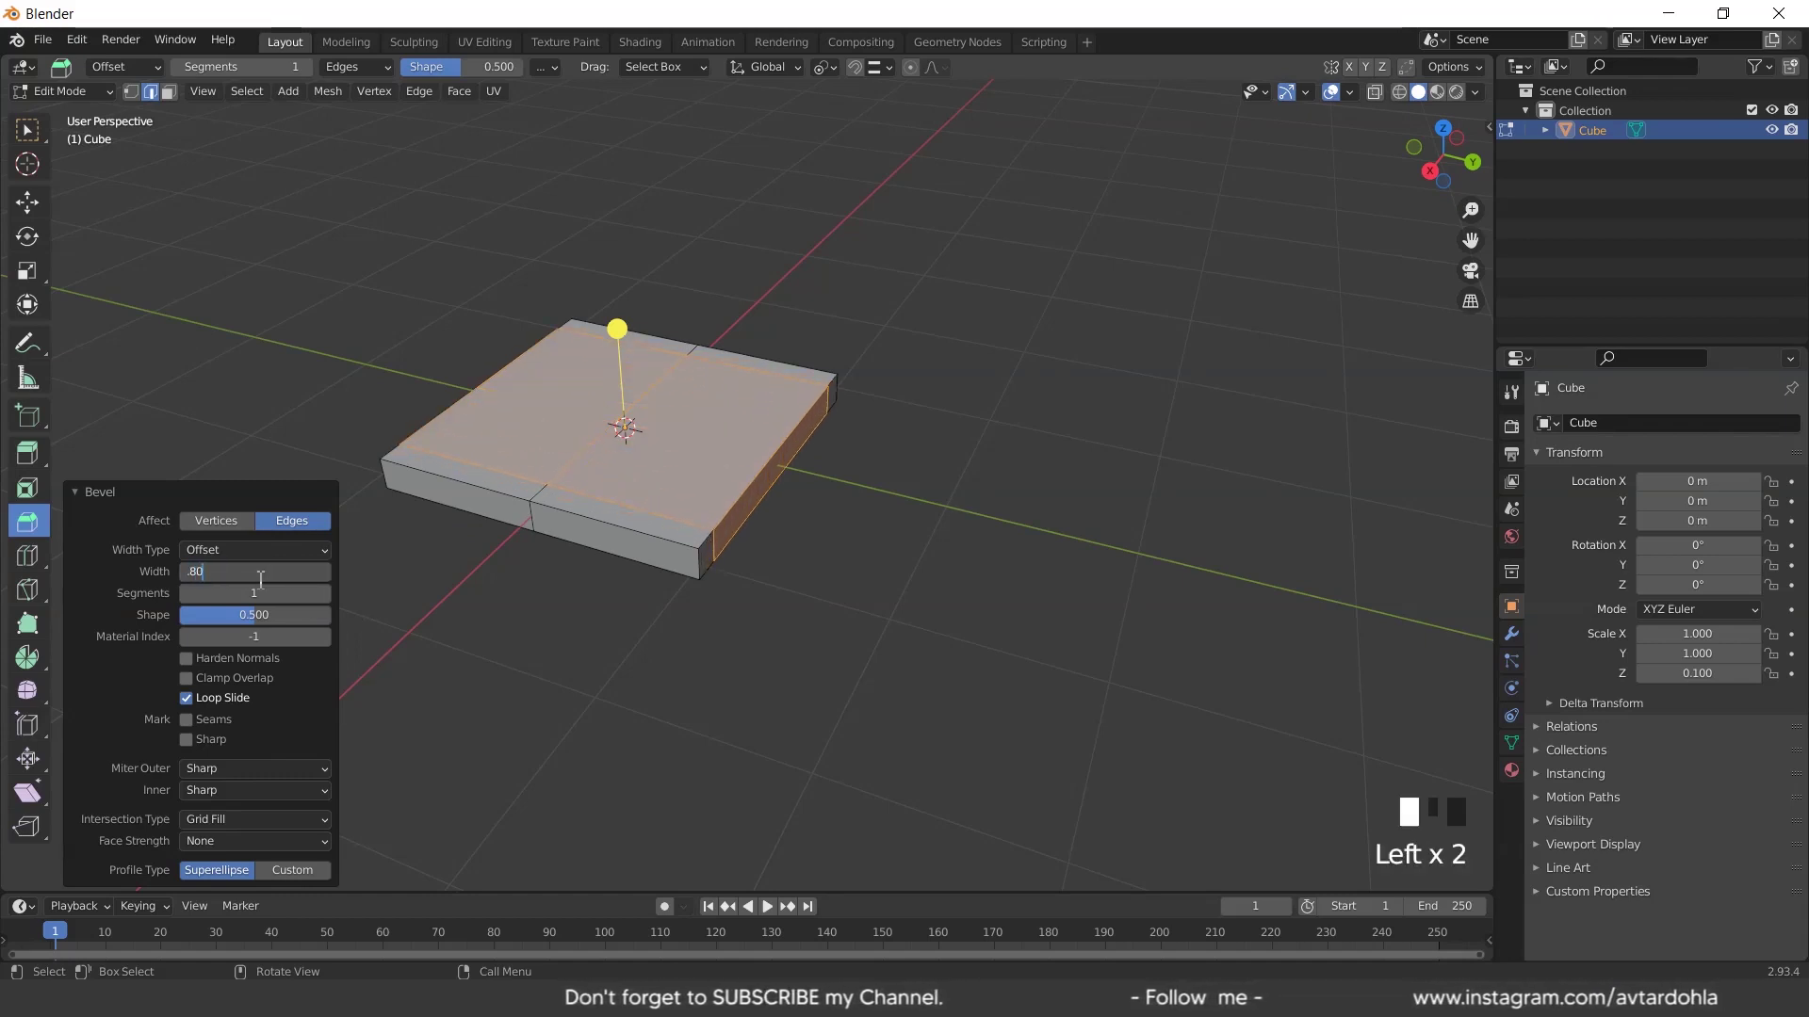
key("Return")
mouse_move(916, 487)
middle_mouse_down()
mouse_move(920, 553)
mouse_move(914, 485)
middle_mouse_up()
left_click(75, 491)
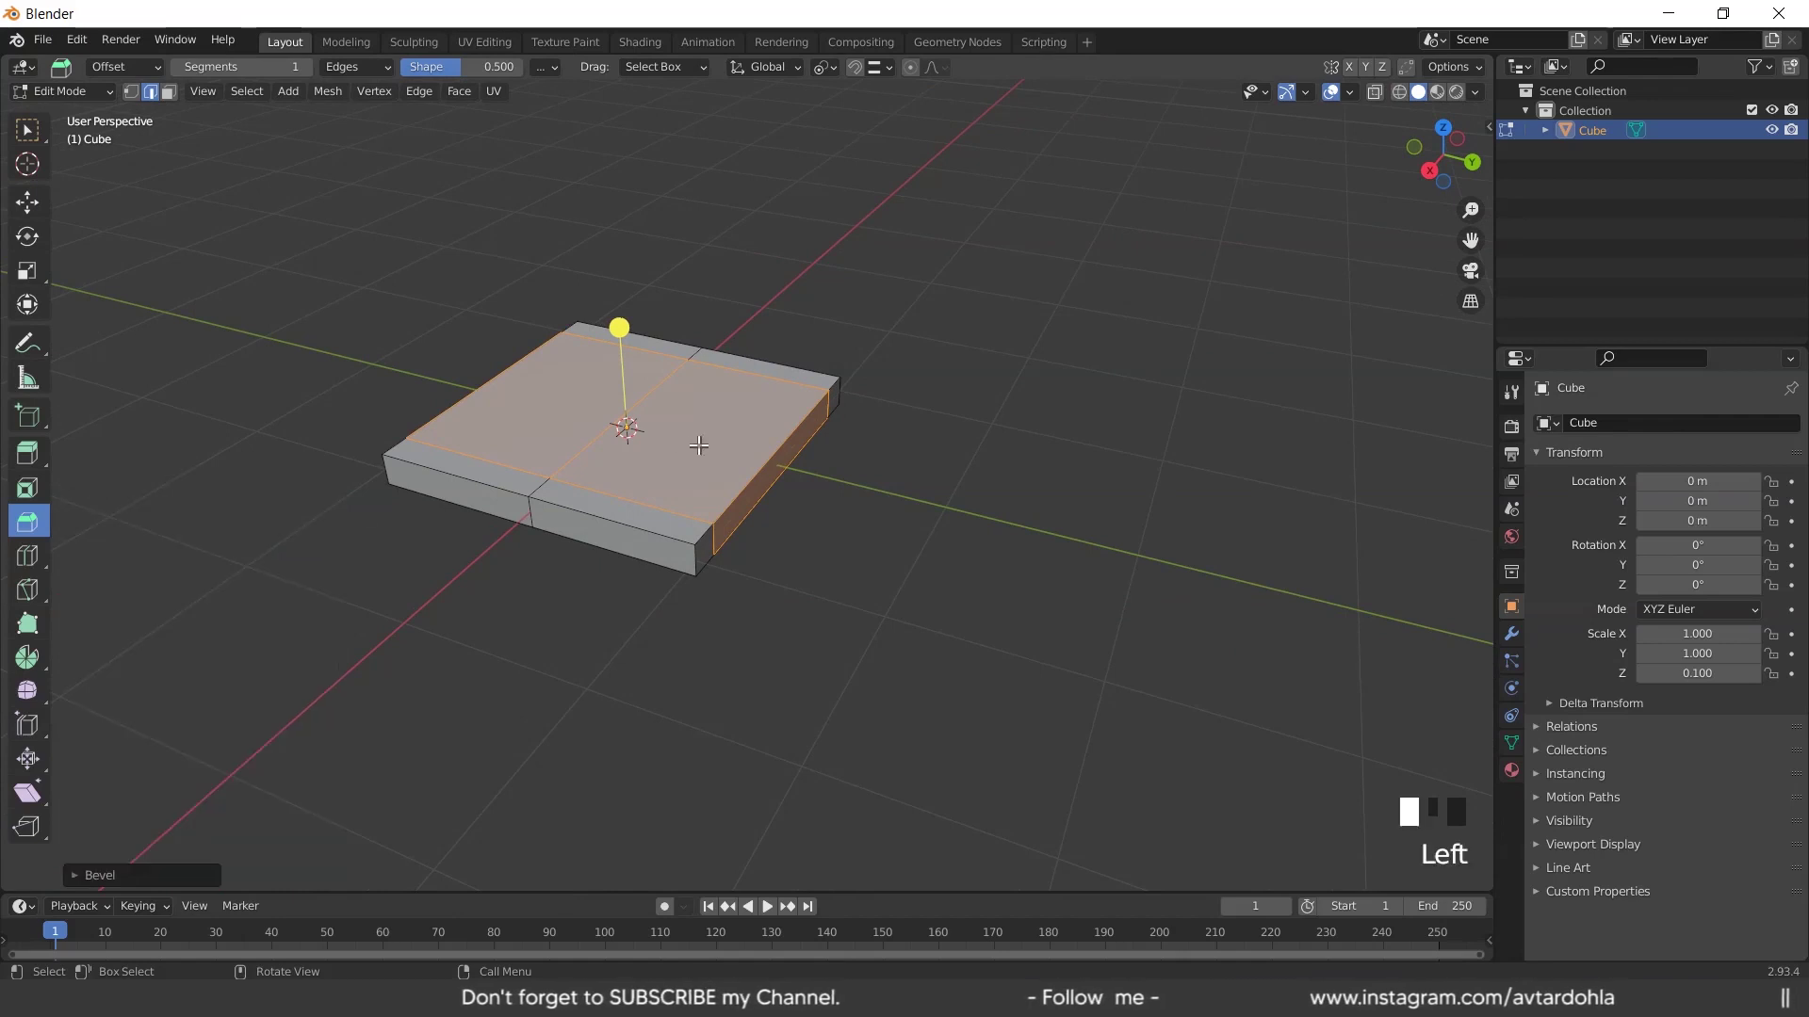
Select the other centre edge loop, running along the X axis, and repeat the same bevel on it
left_click(749, 486)
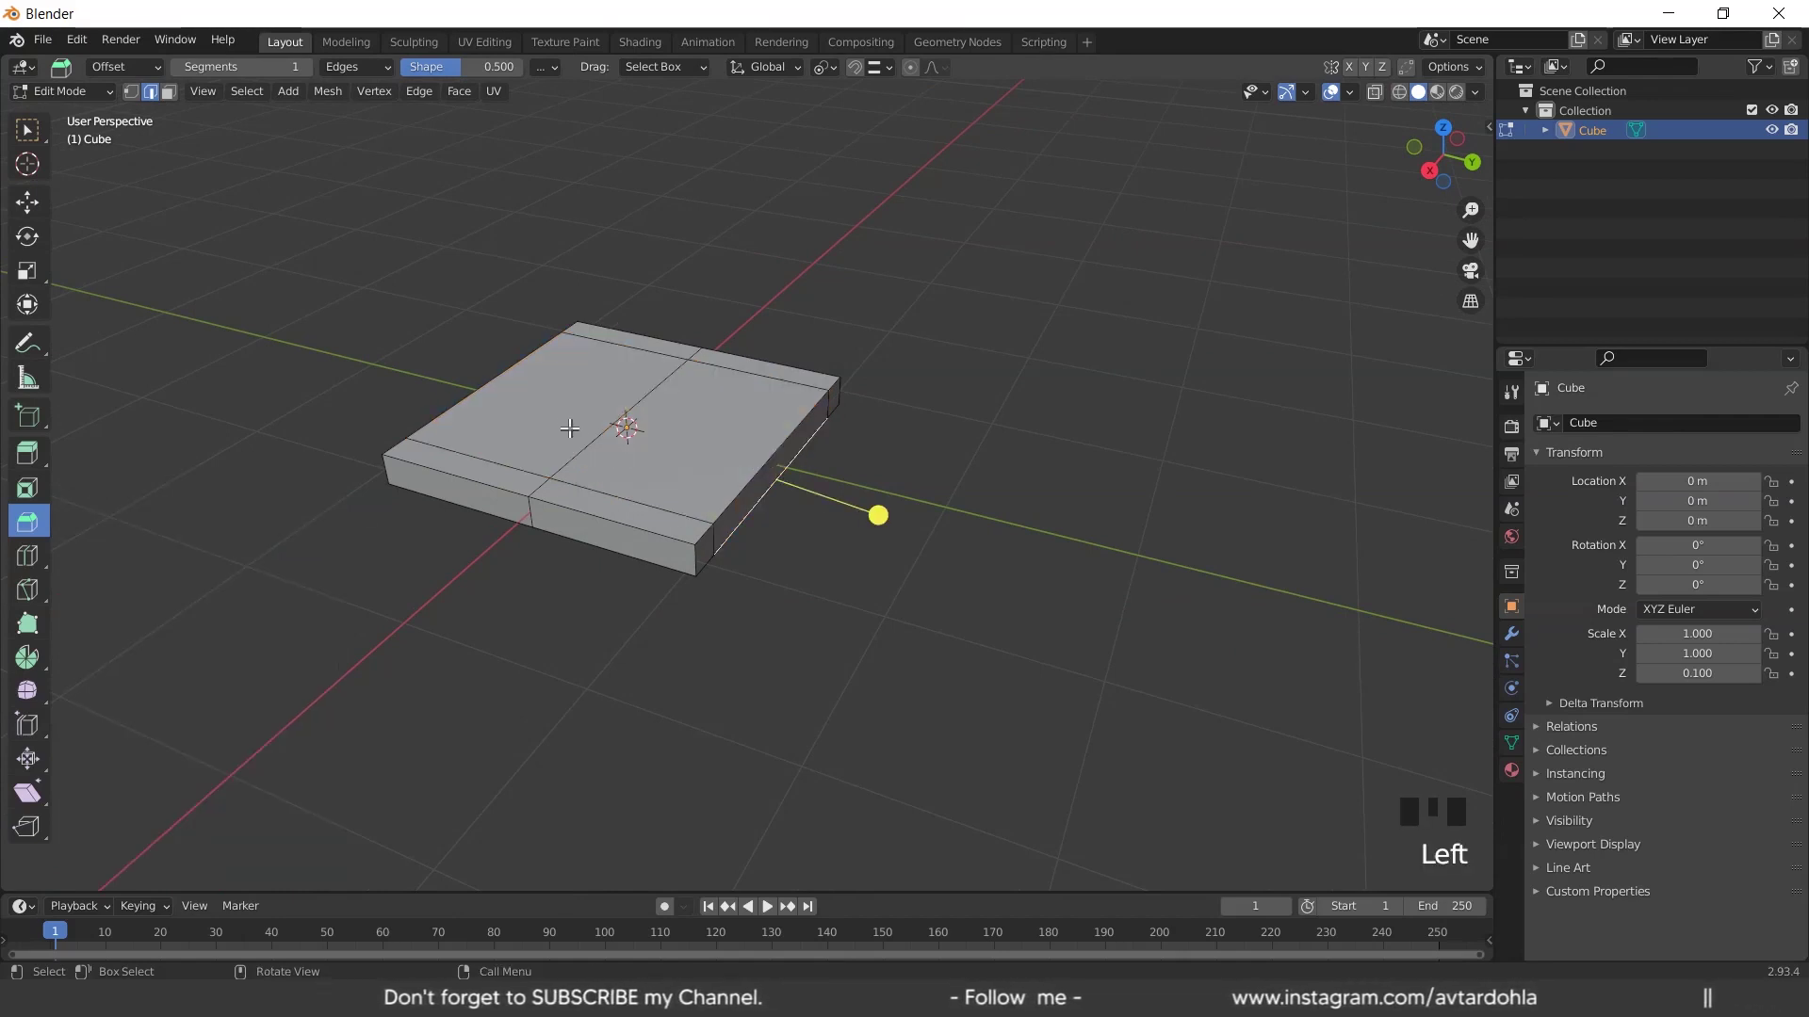
left_click(536, 493, "alt")
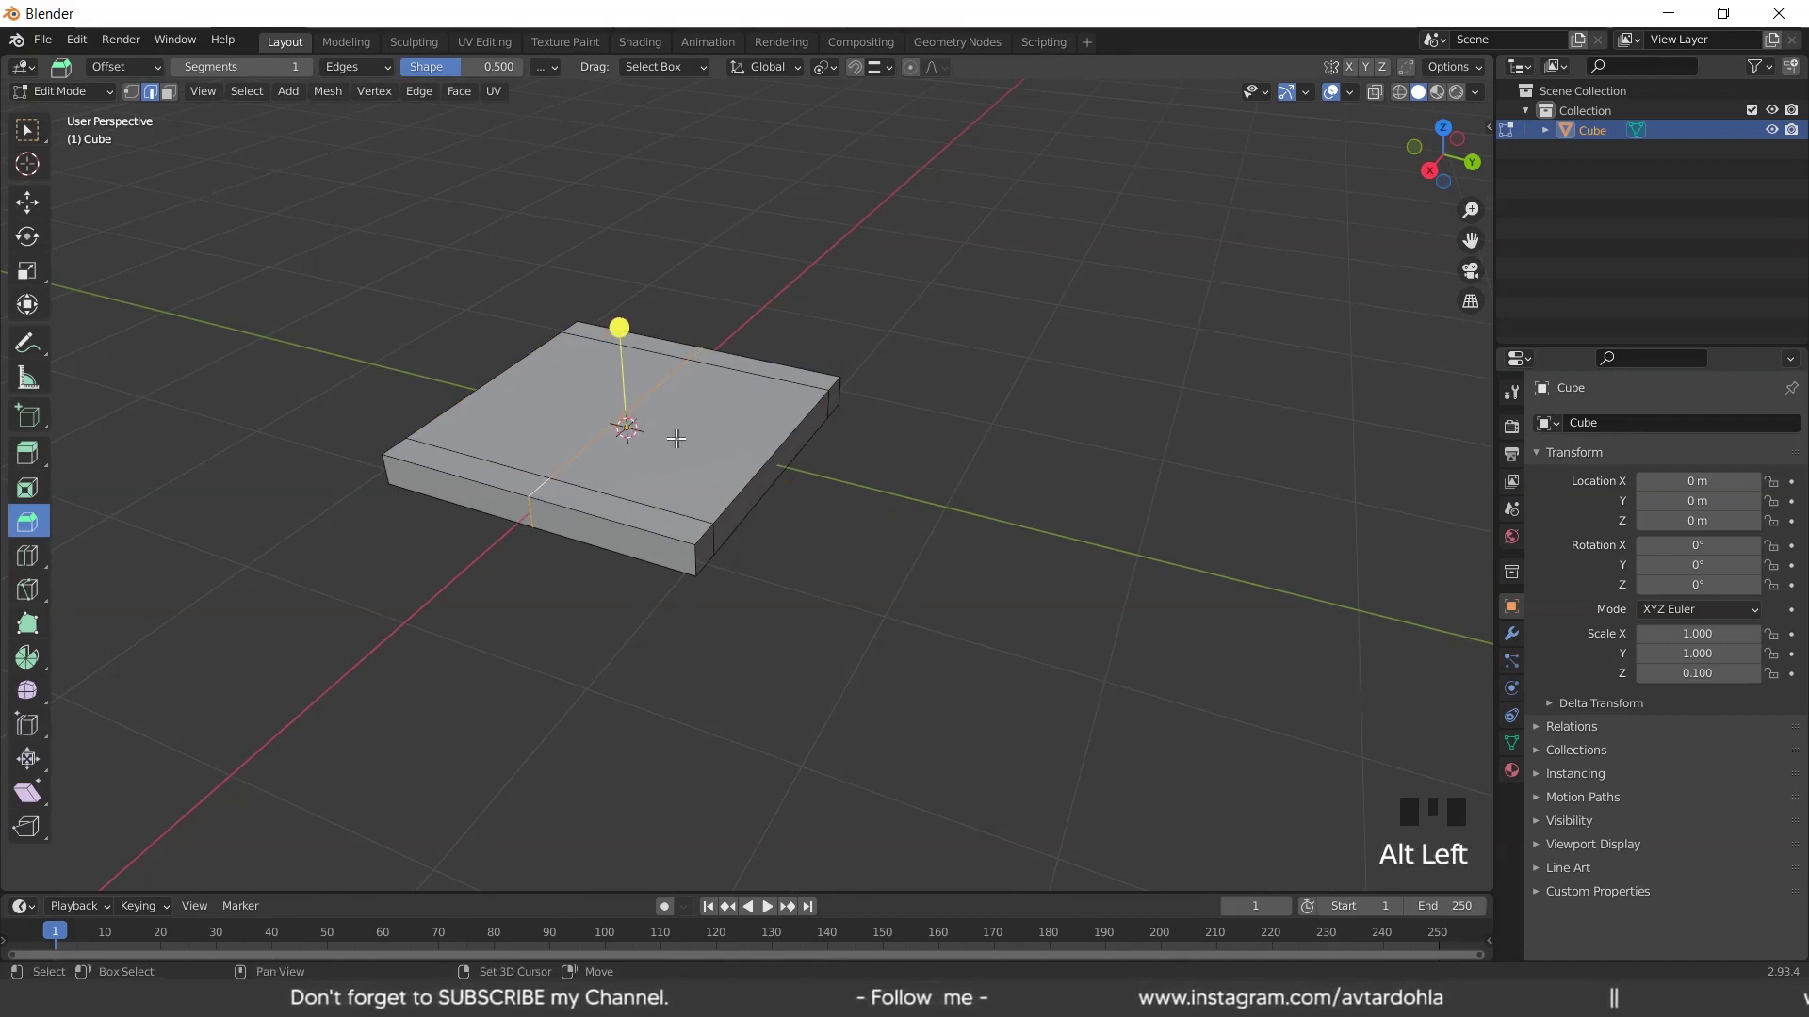
key("shift+r")
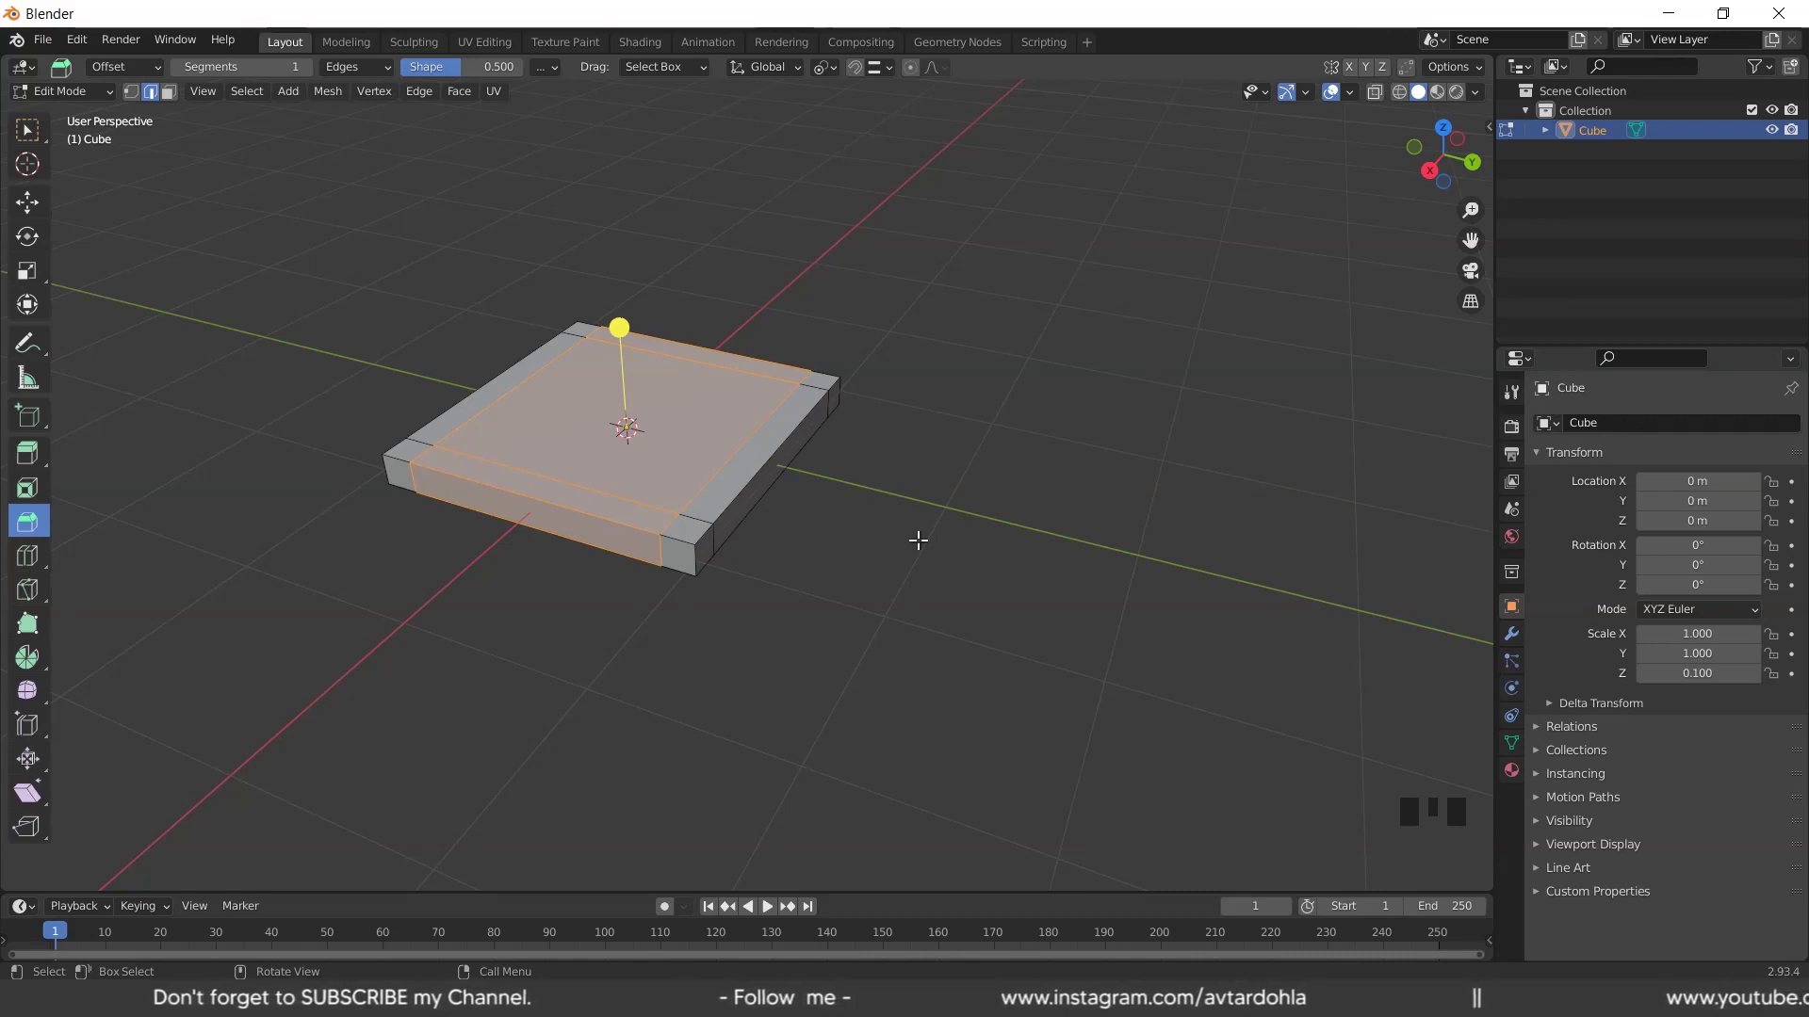
Switch to face selection and select the four small corner faces on the underside of the slab
middle_click_drag(918, 540, 884, 364)
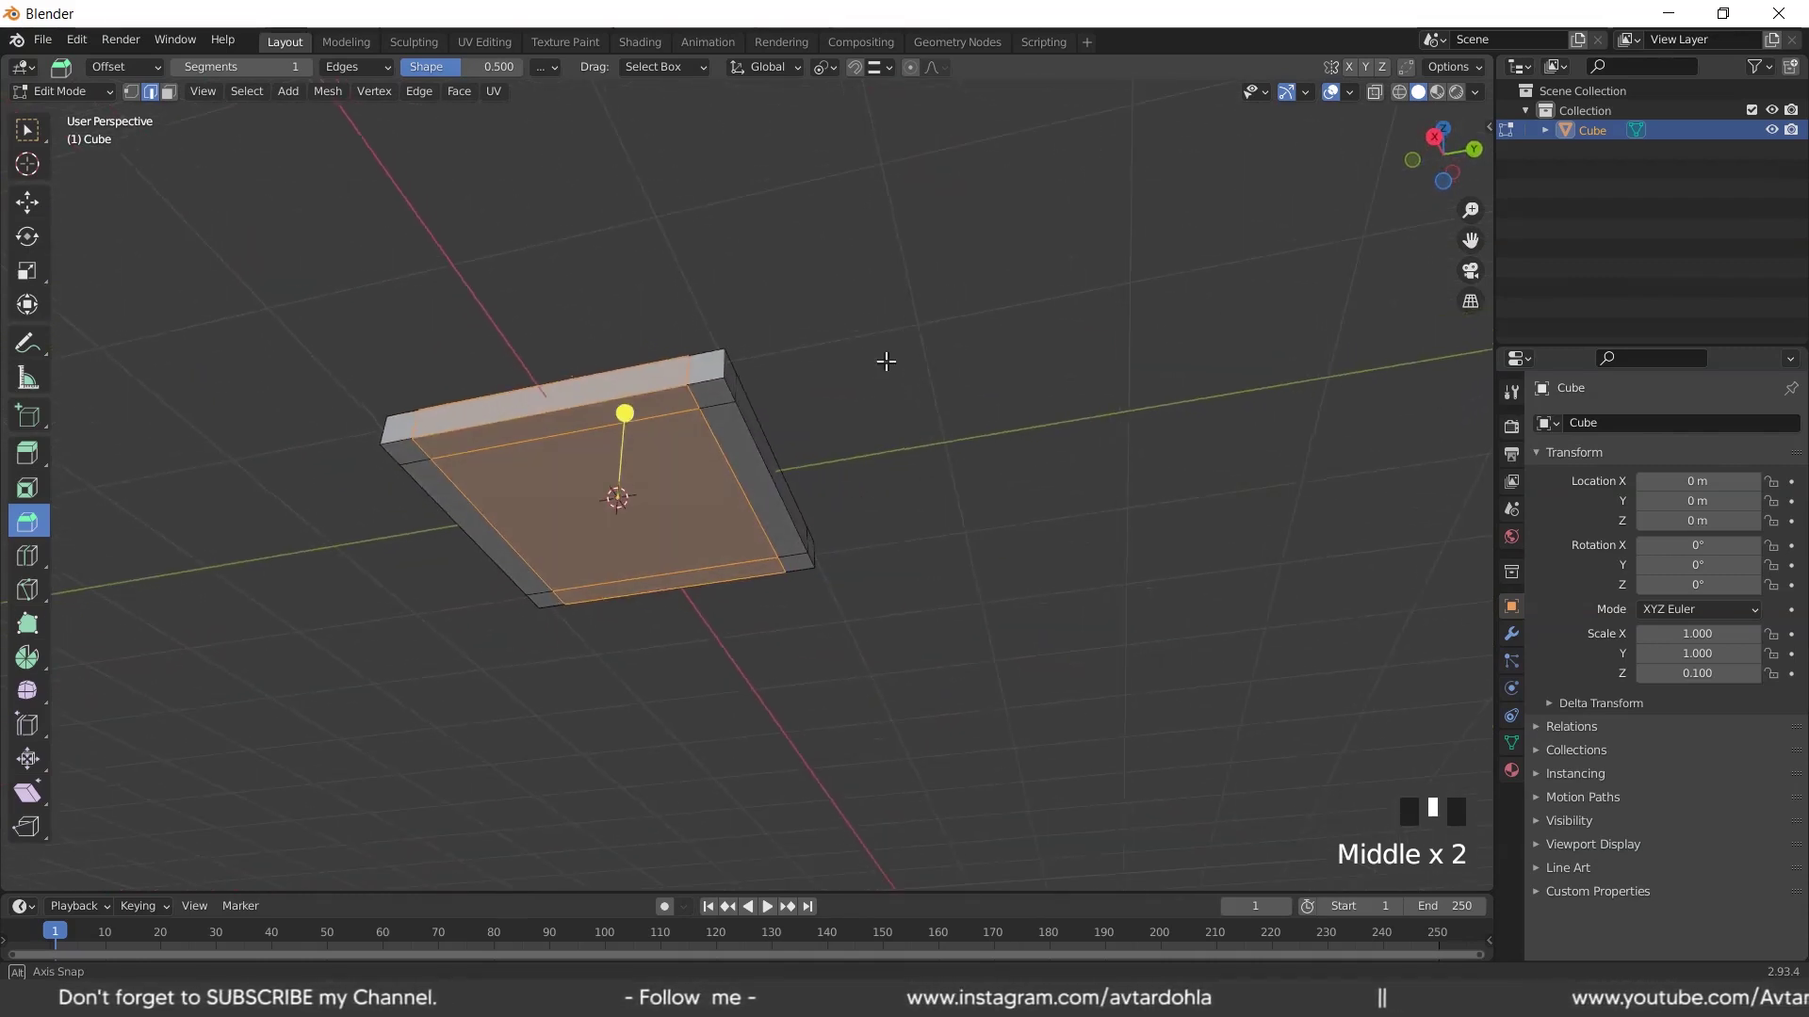
left_click(168, 91)
left_click(711, 395)
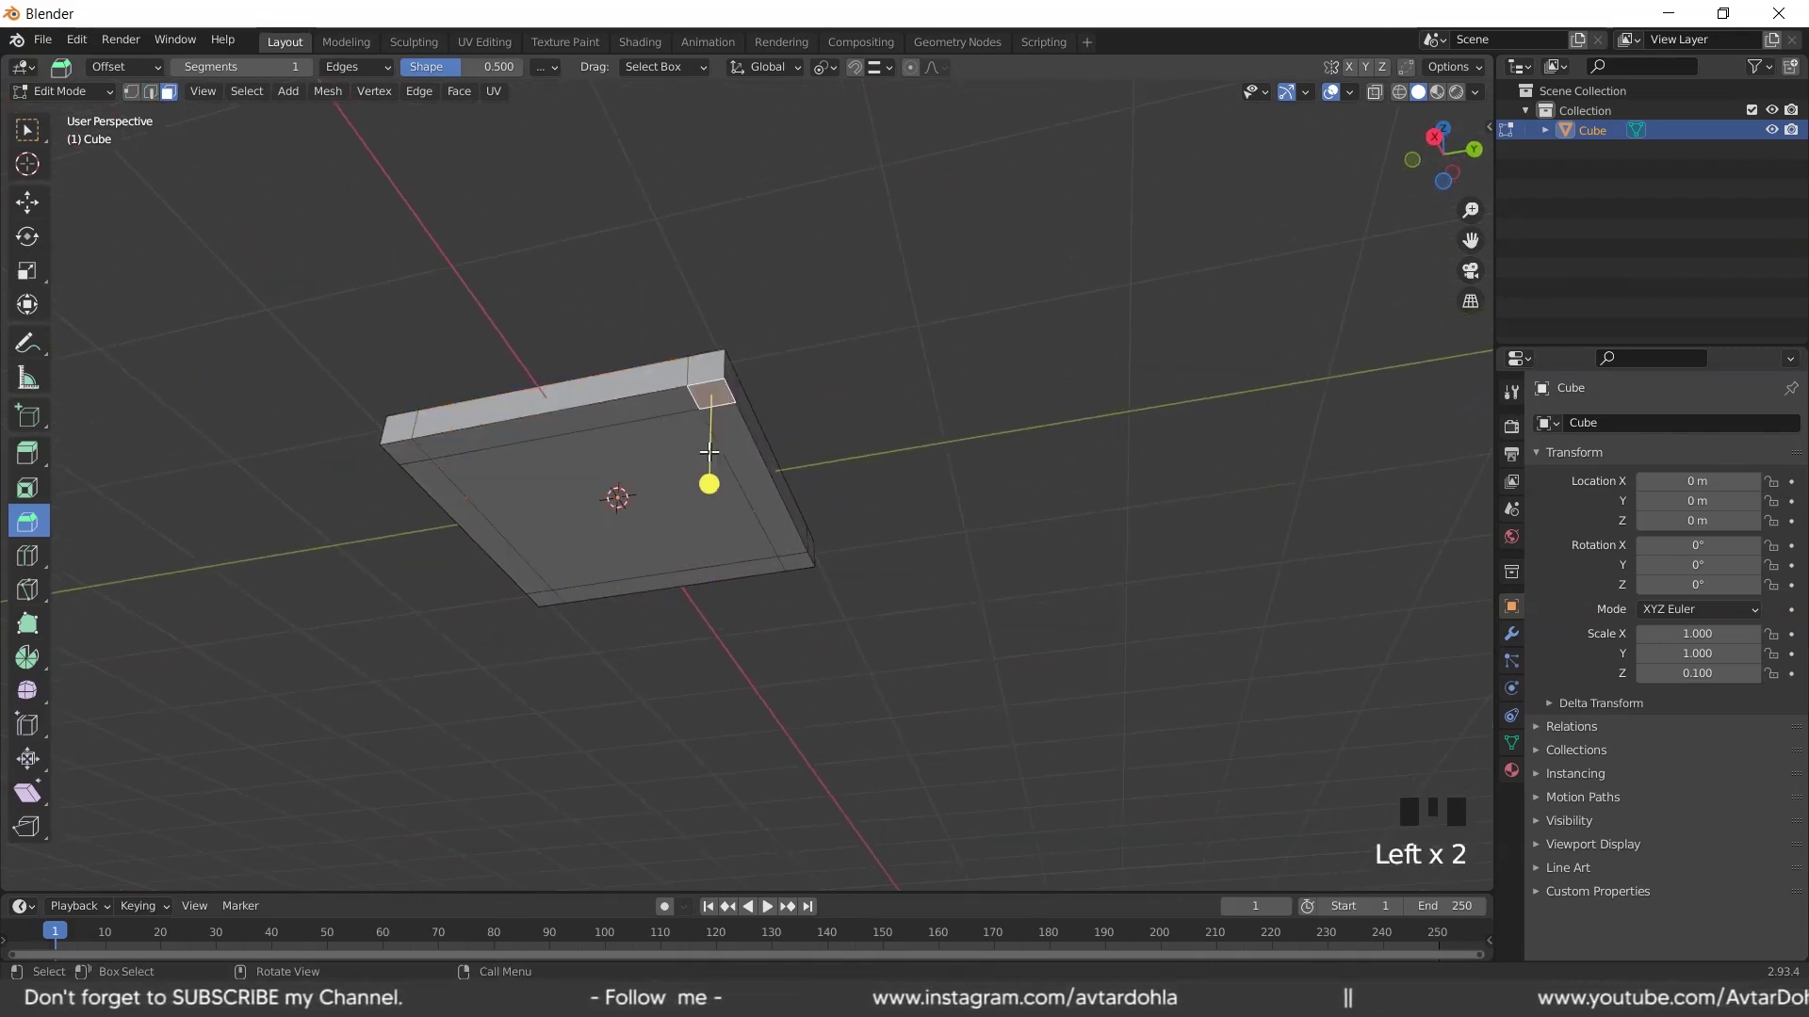
left_click(408, 460, "shift")
left_click(552, 604, "shift")
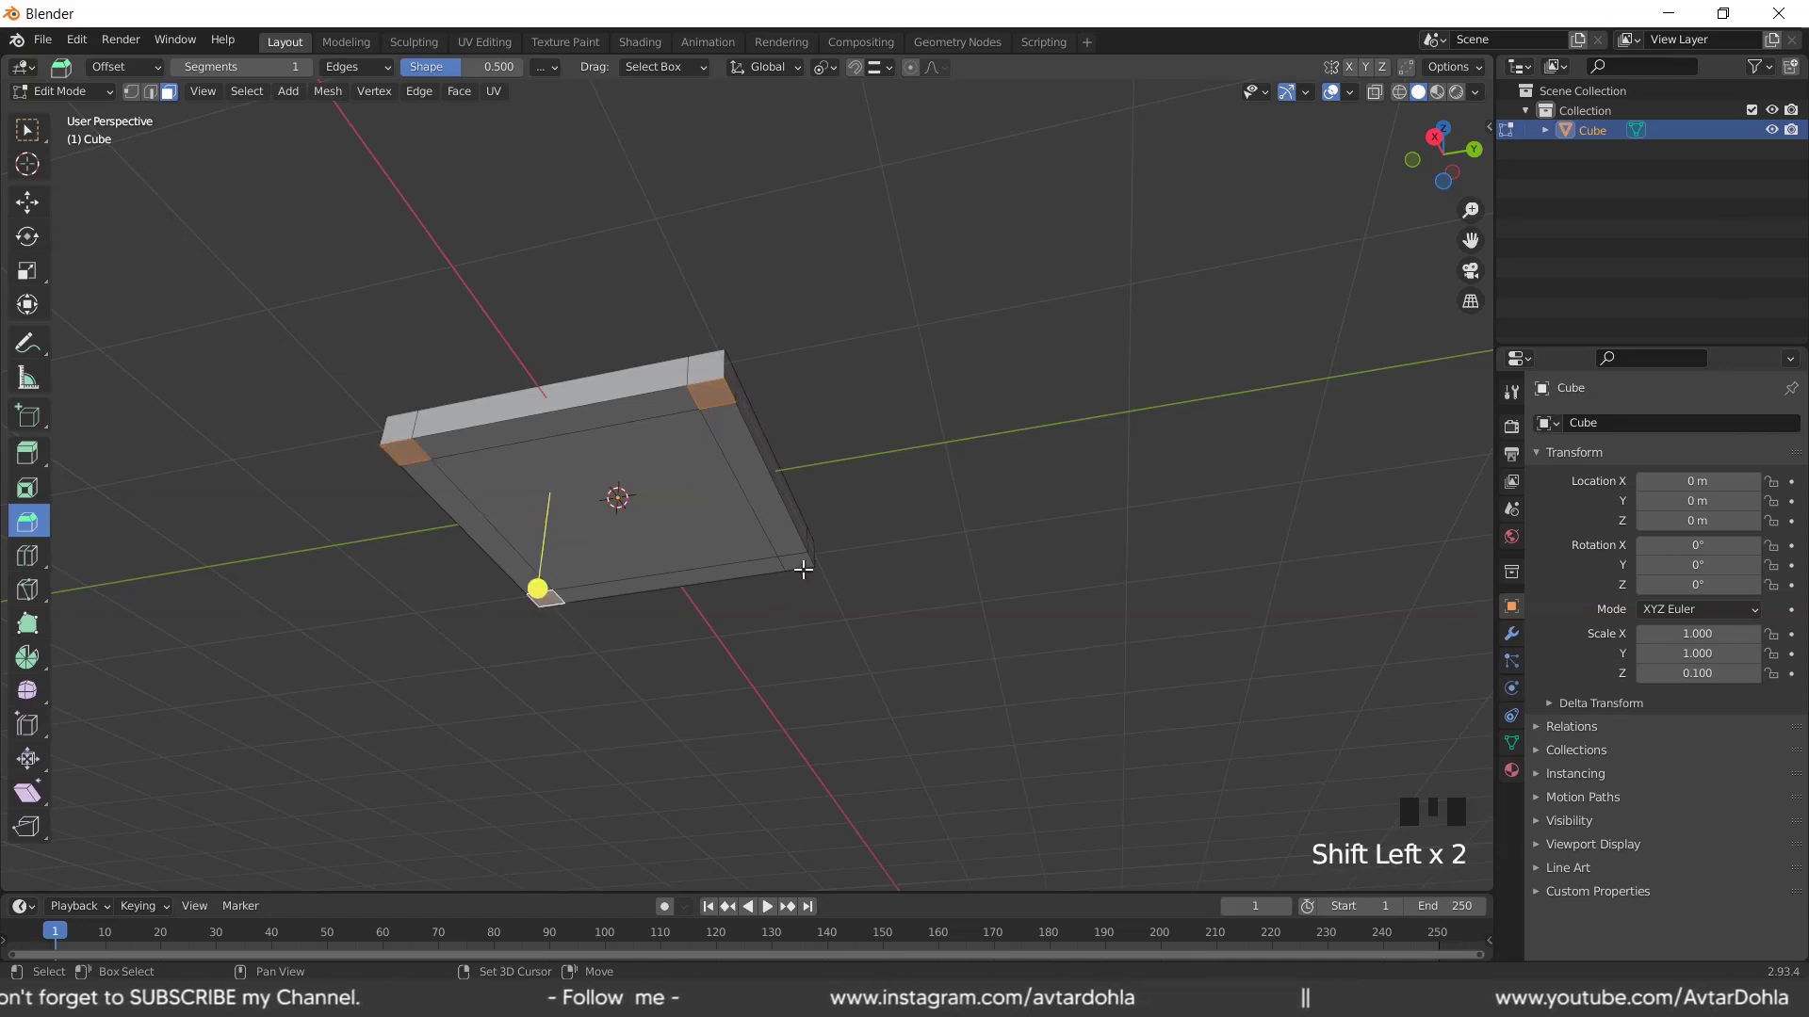
left_click(803, 570, "shift")
middle_click_drag(860, 468, 887, 538)
scroll(882, 537, "down", 2)
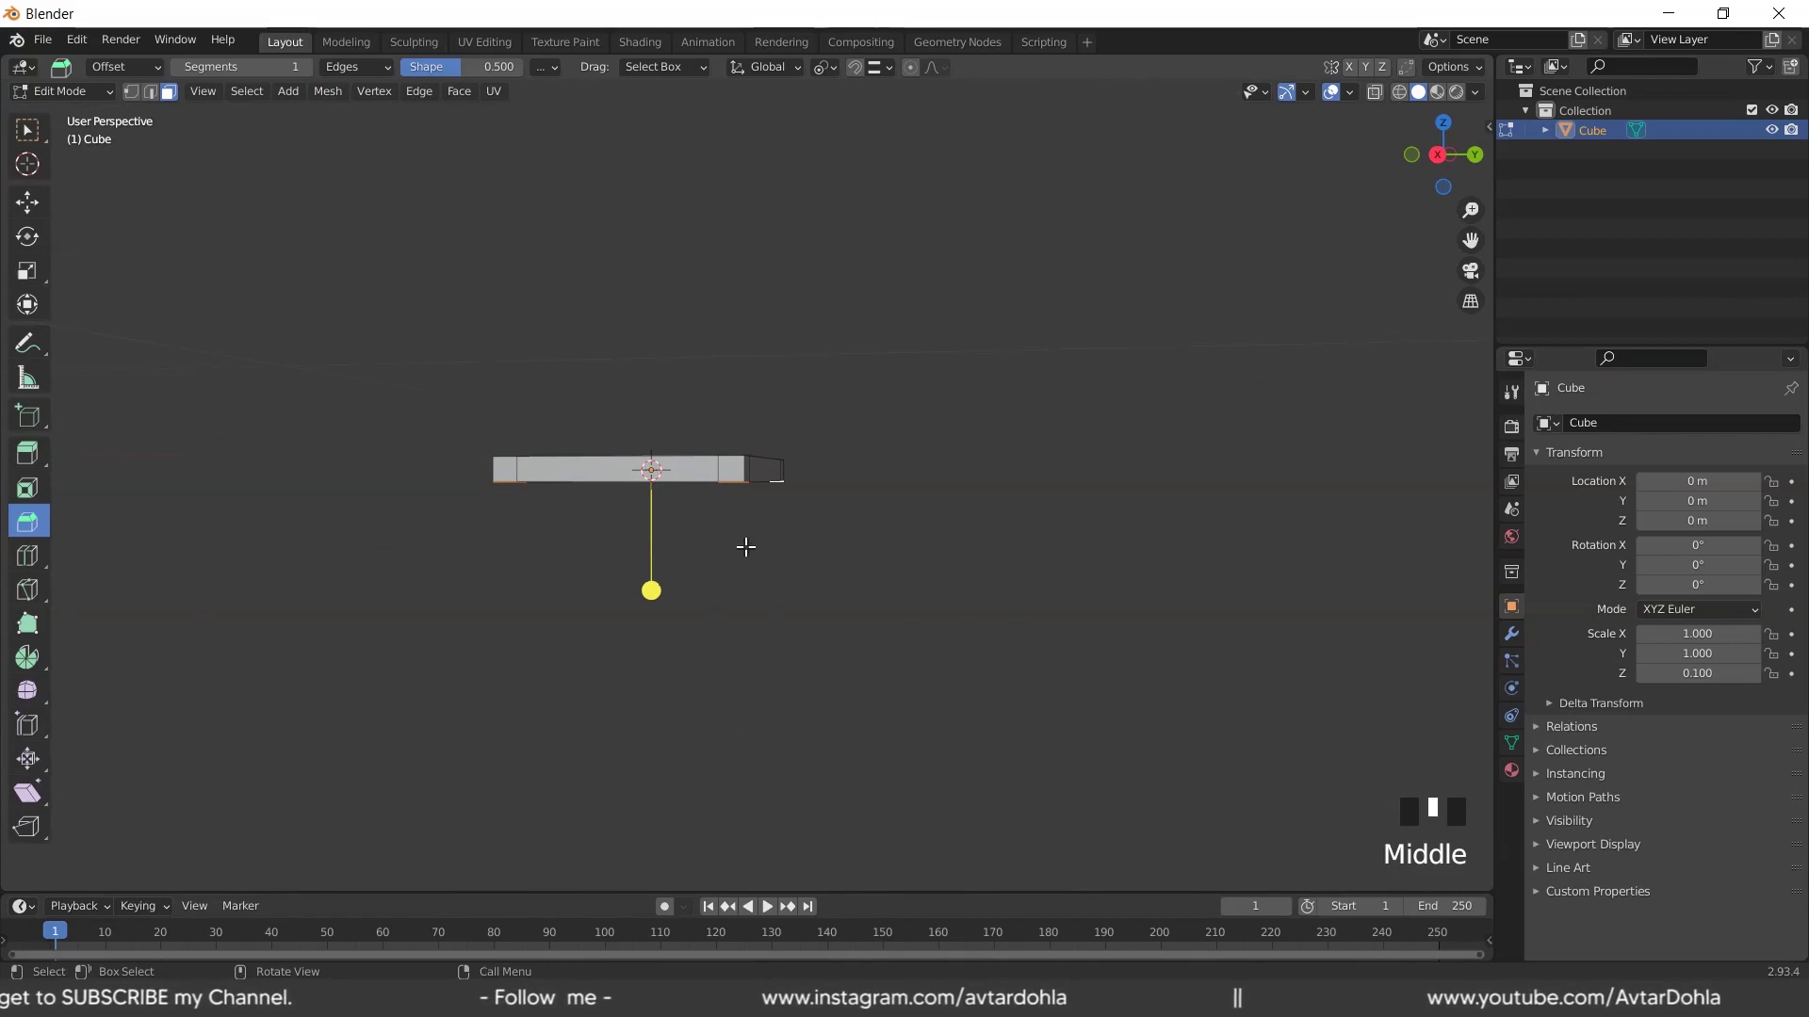
Extrude the four selected corner faces on the slab's underside by 1.5 m to form the legs
key("e")
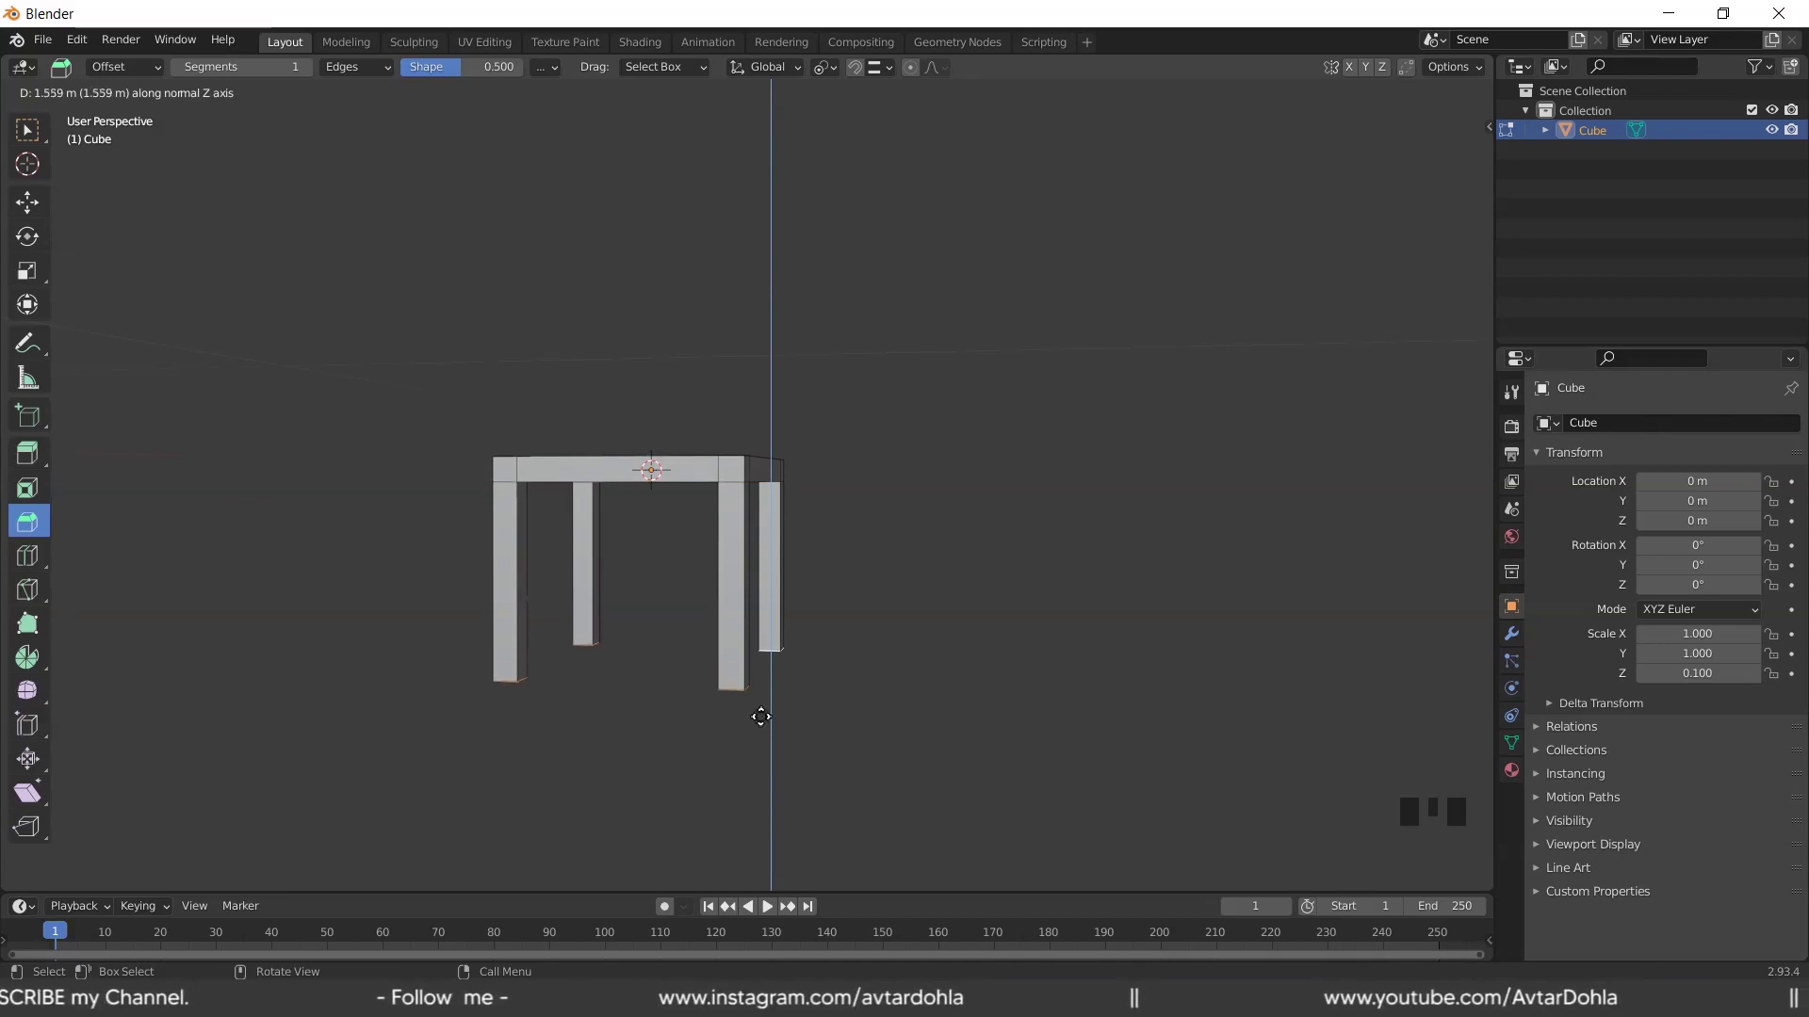
left_click(751, 718)
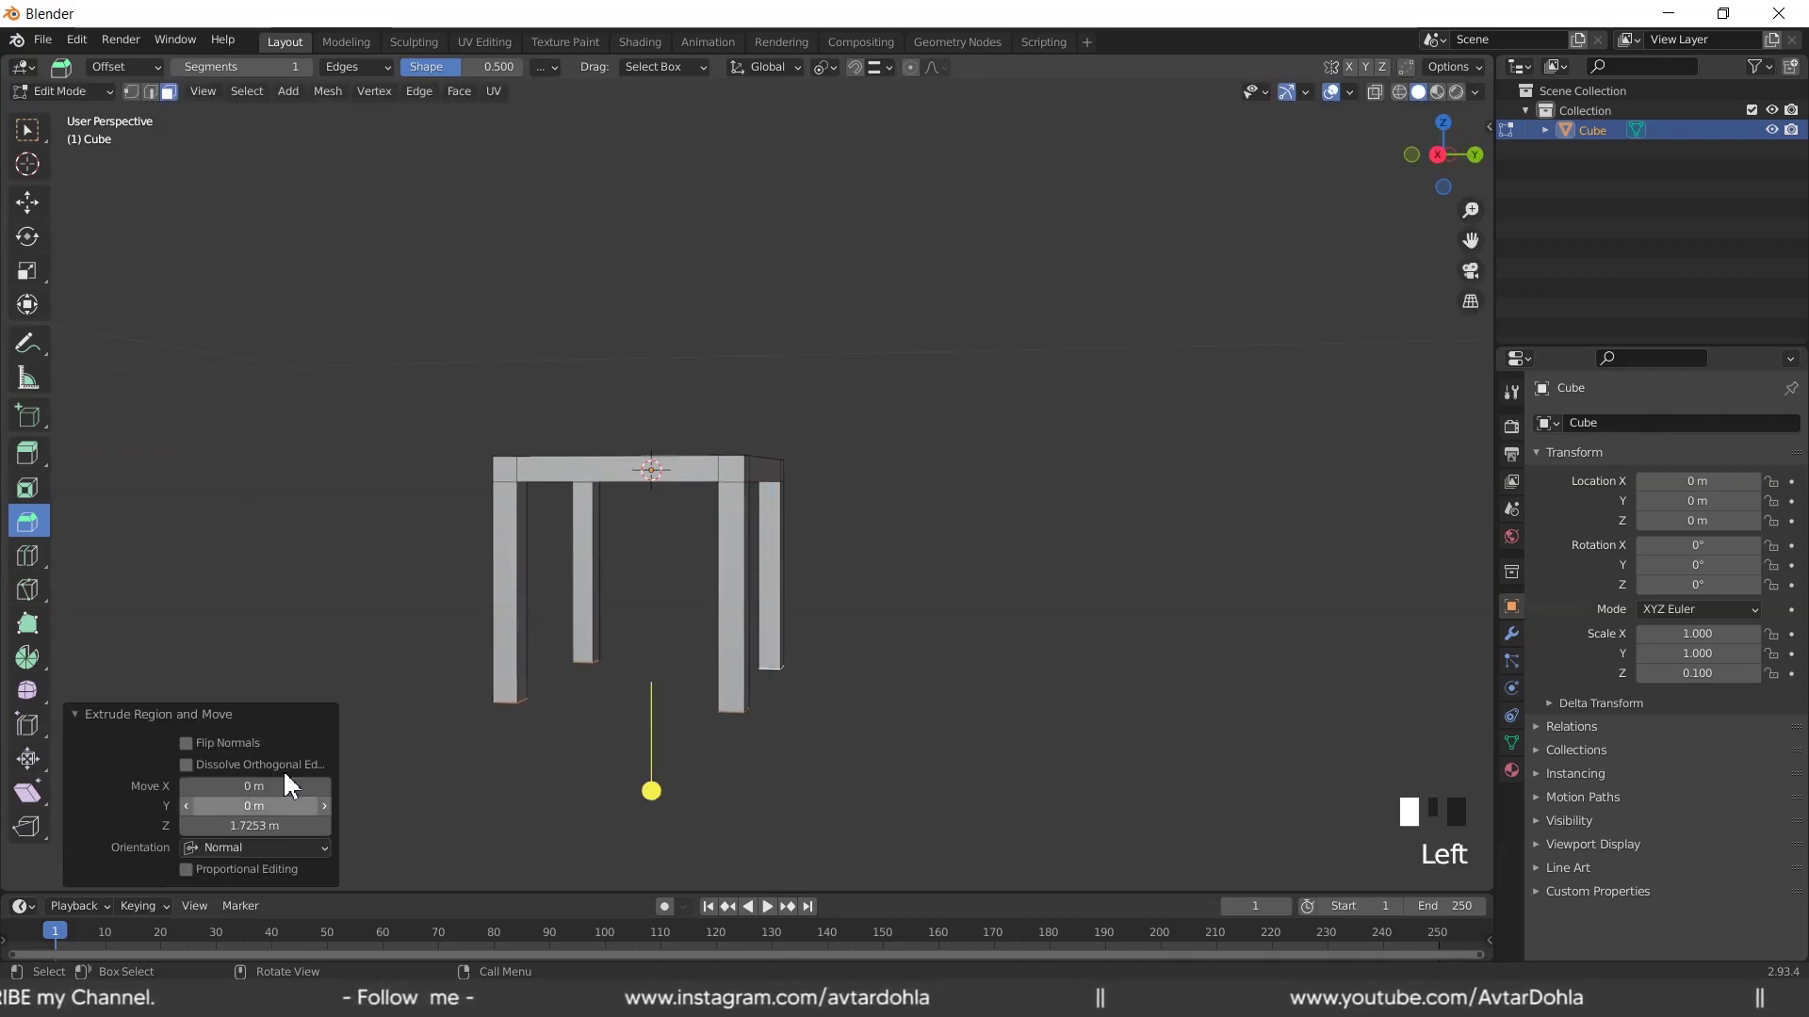
double_click(267, 827)
type("1")
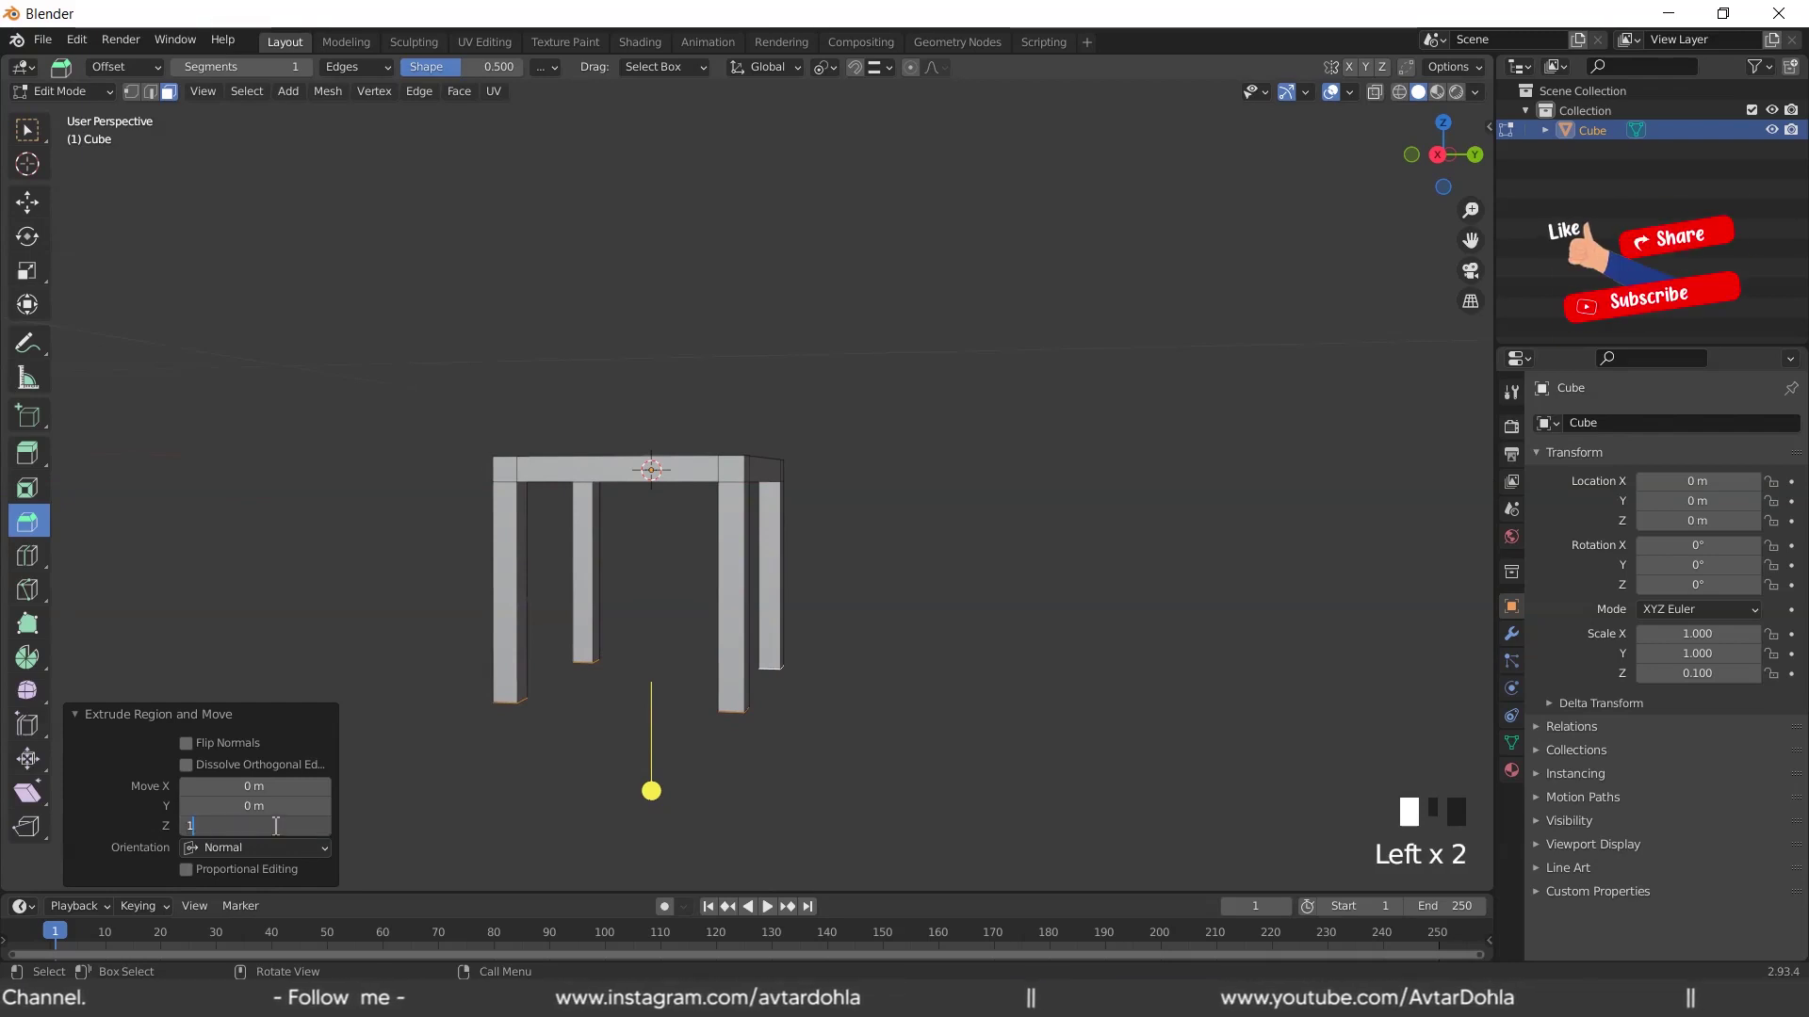
type(".5")
key("Return")
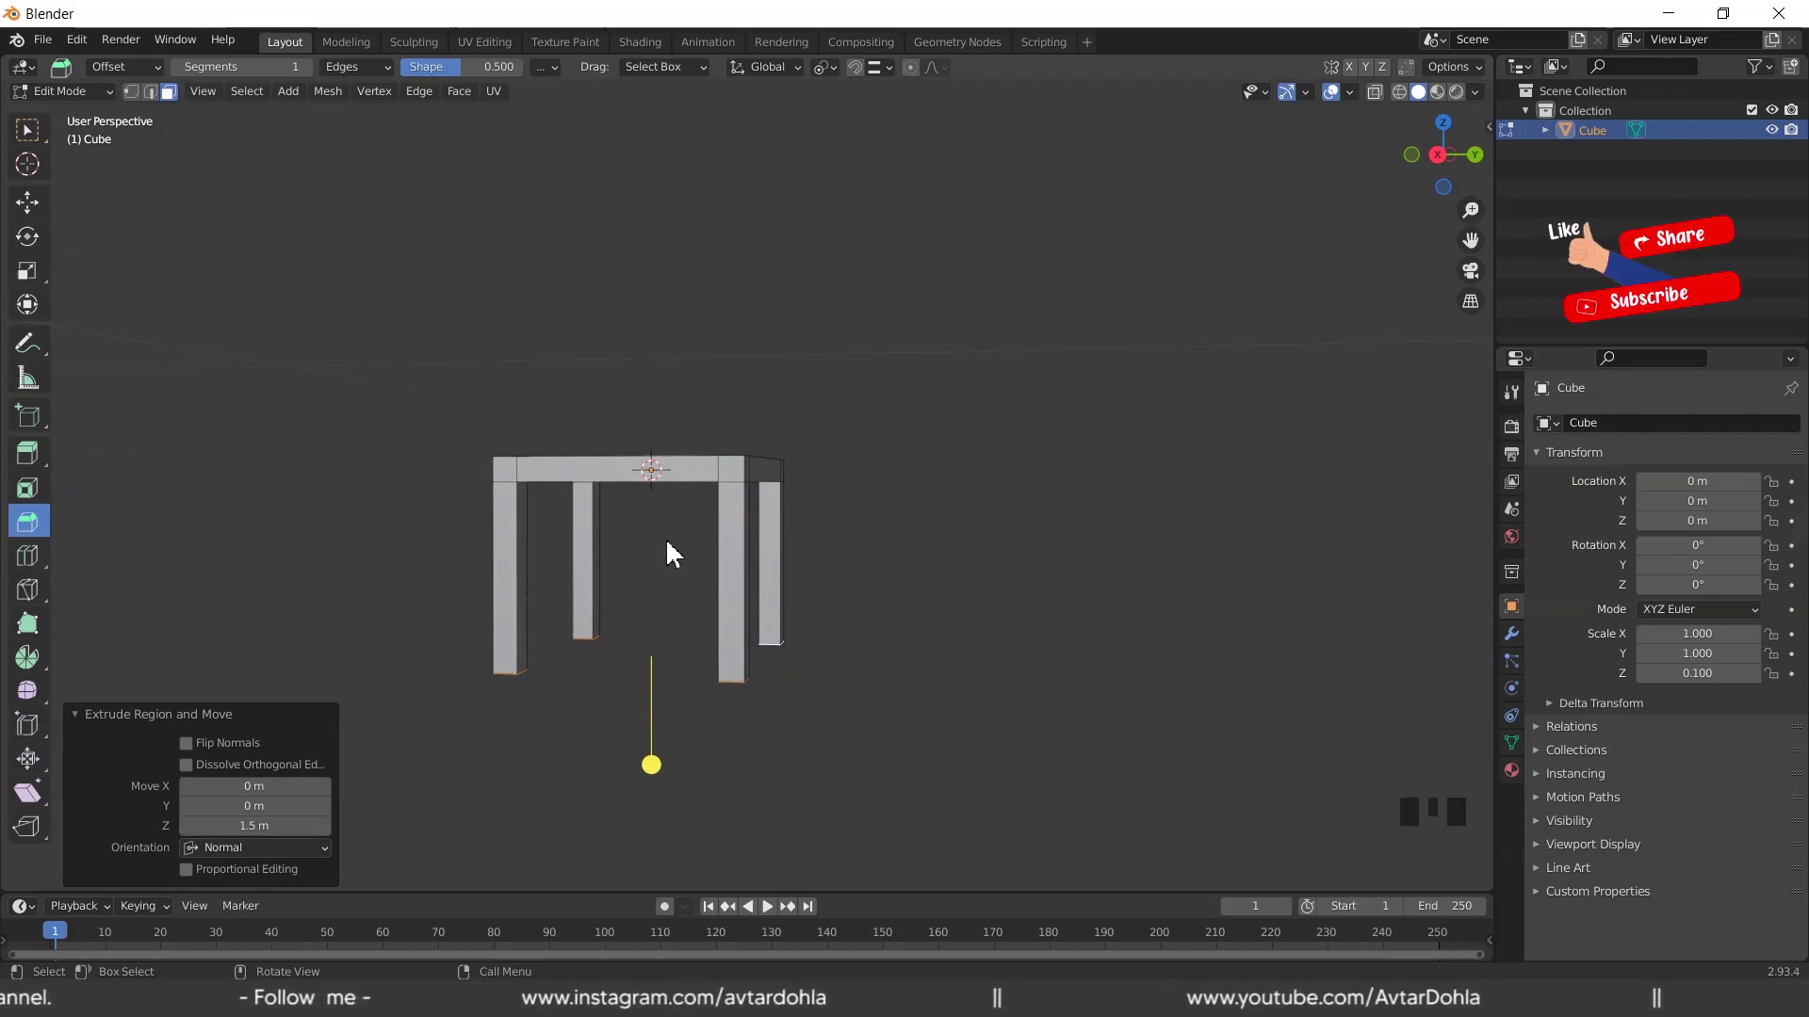
middle_click_drag(672, 554, 896, 517)
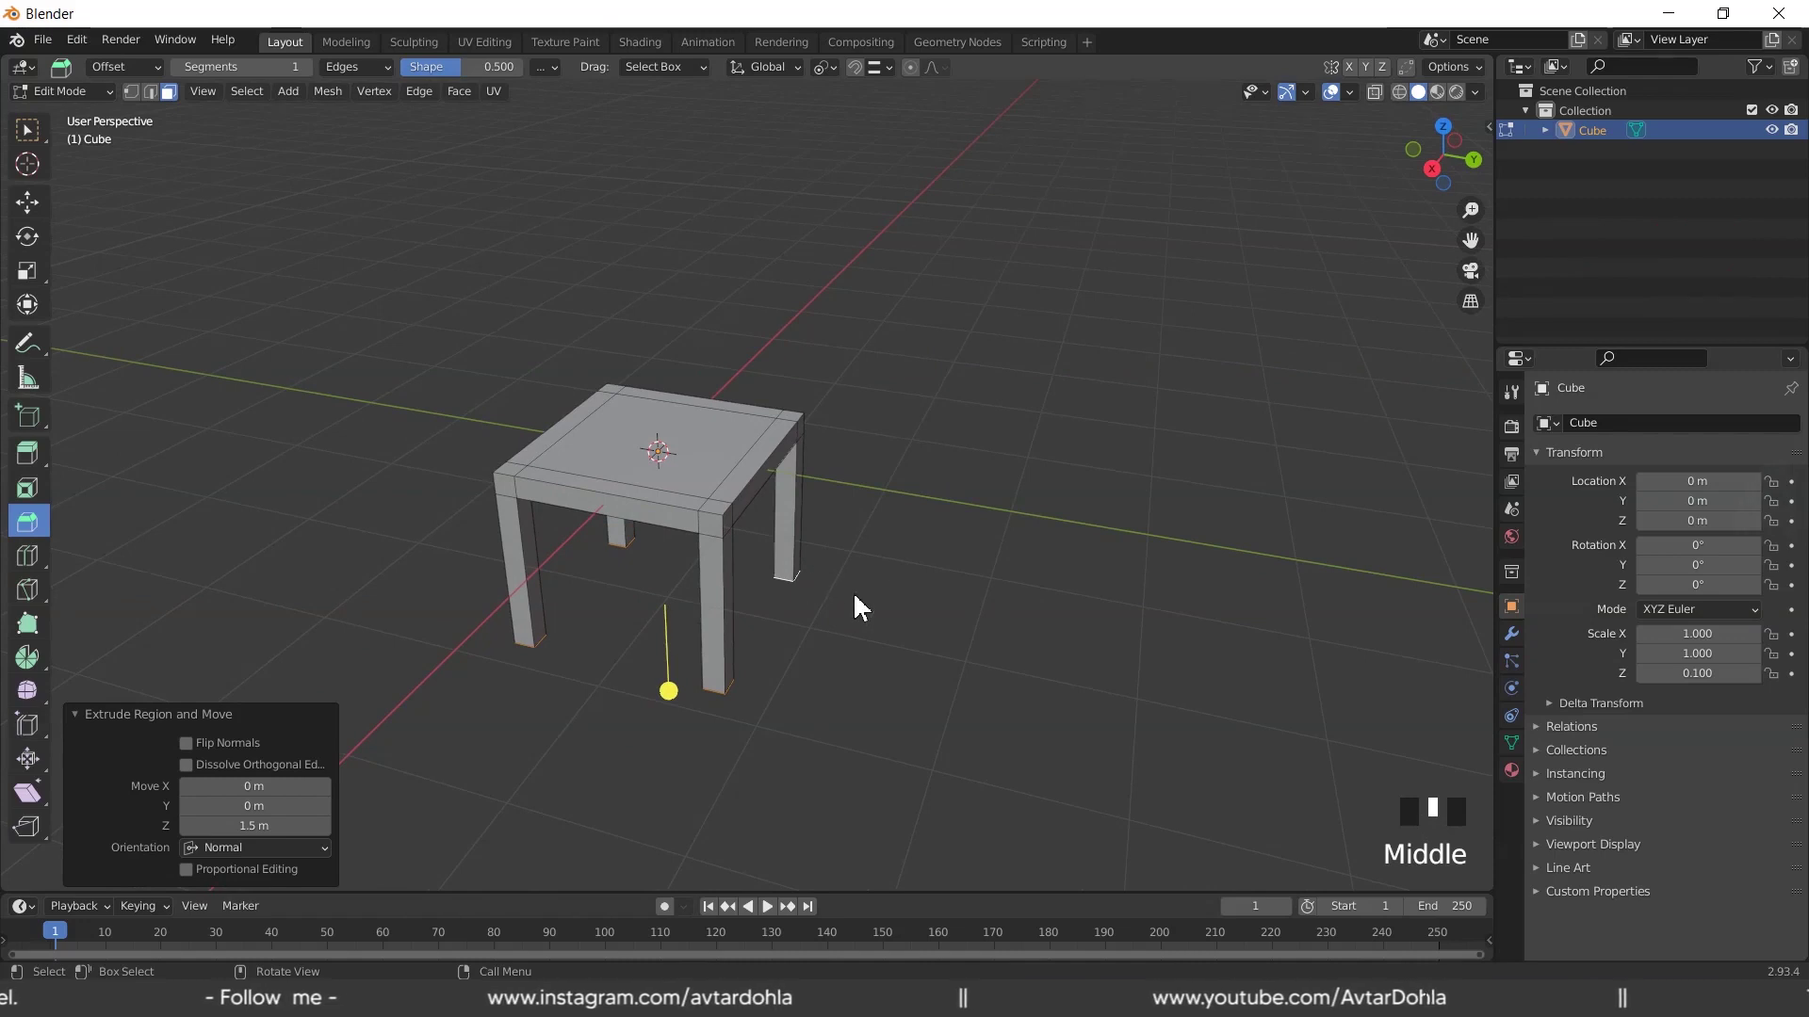
Select the four small corner faces on top of the slab and extrude them upward about 0.36 m
left_click(27, 129)
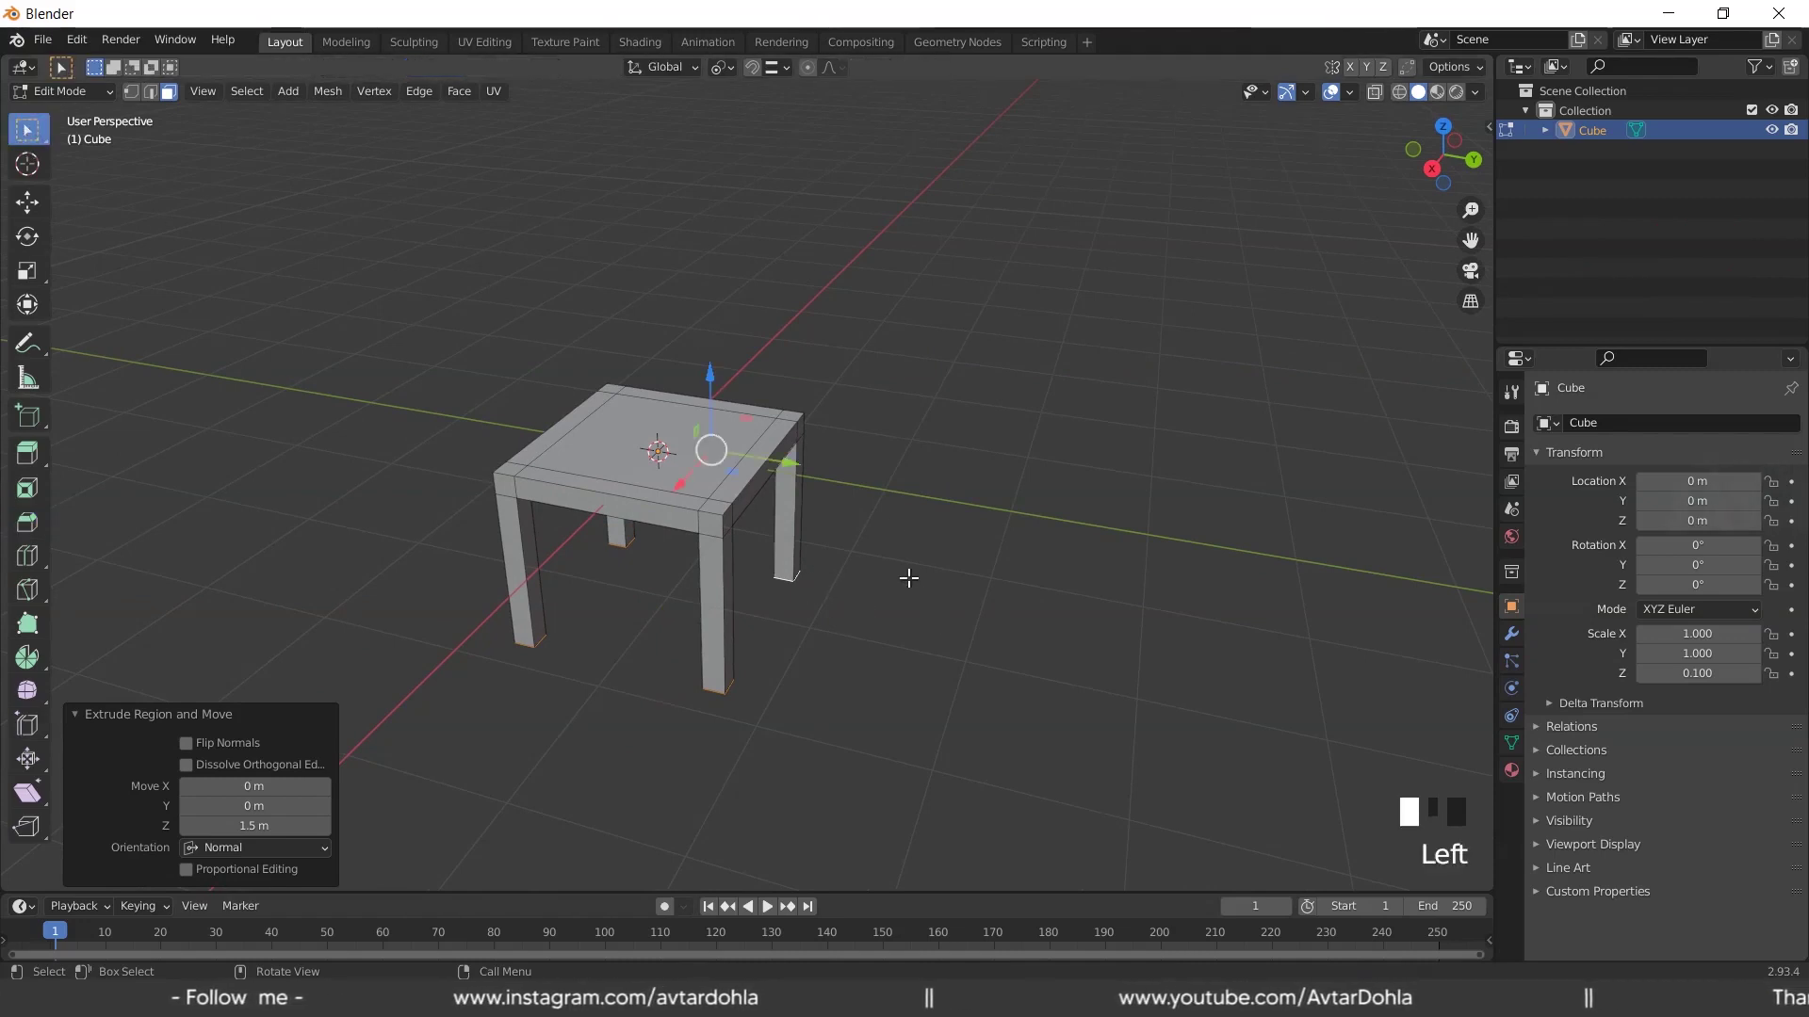
middle_click_drag(946, 601, 881, 519)
left_click(809, 416)
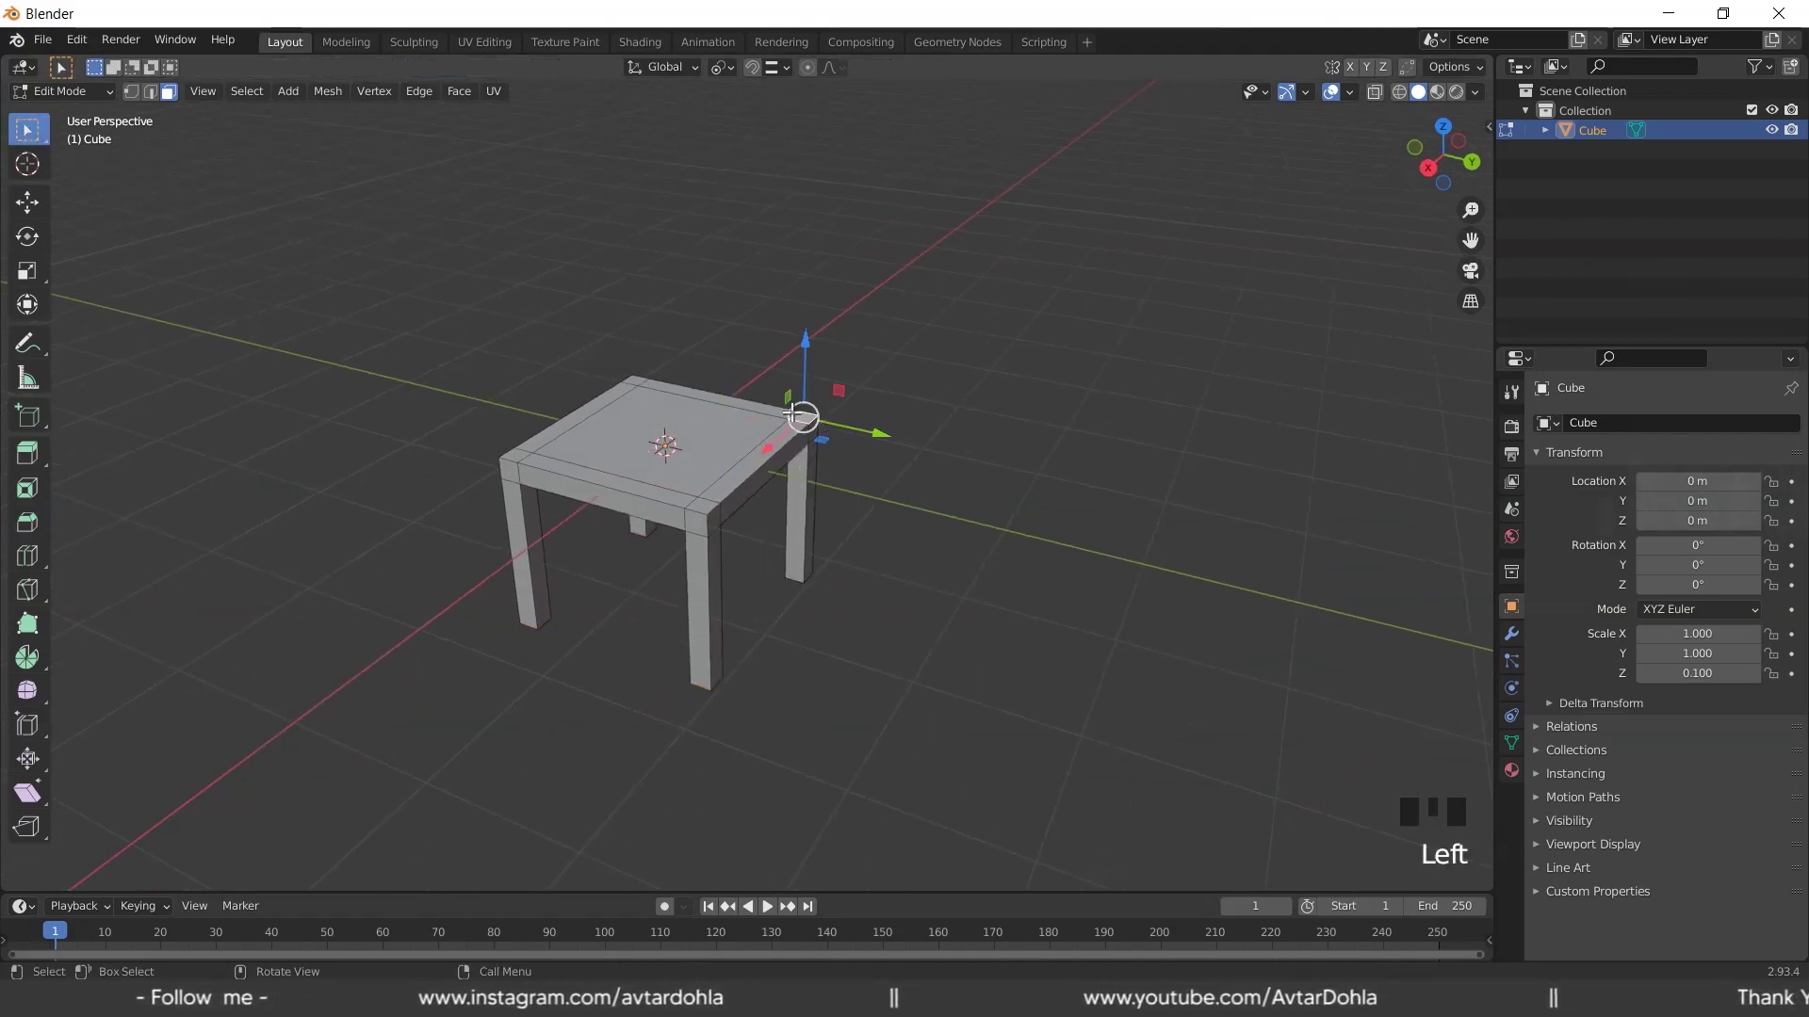
left_click(637, 378, "shift")
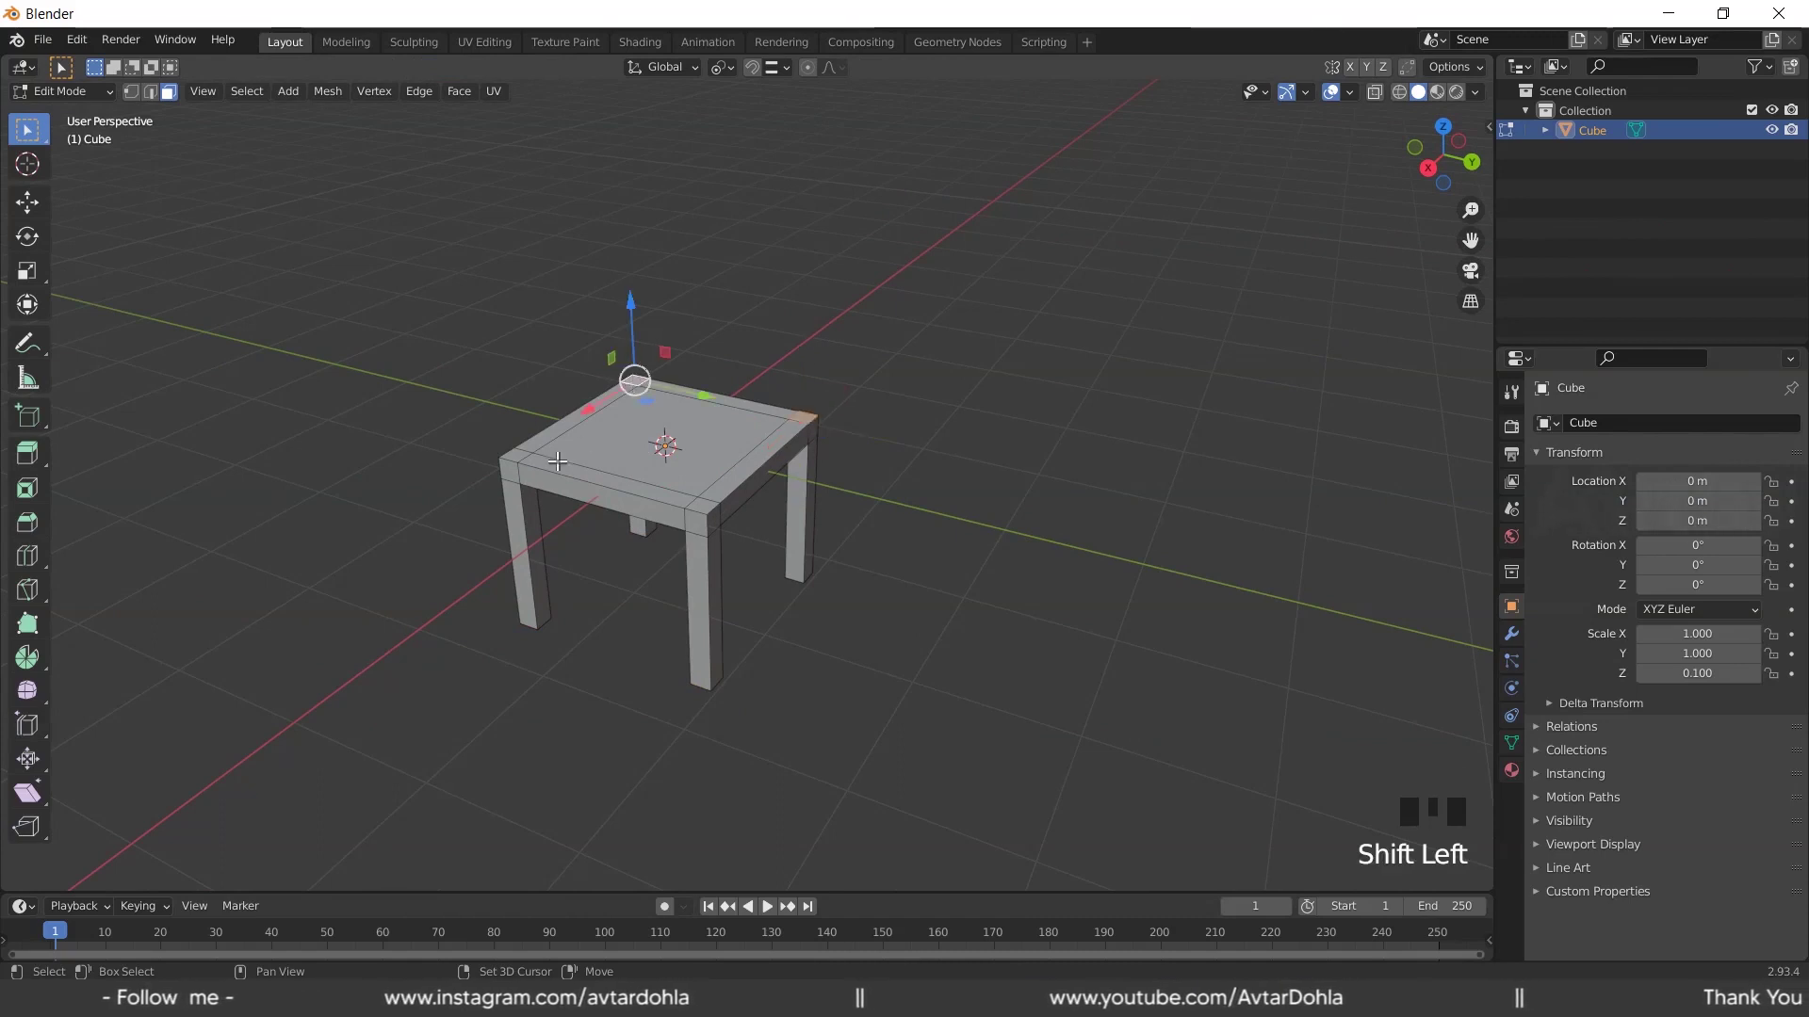
left_click(515, 455, "shift")
left_click(716, 520, "shift")
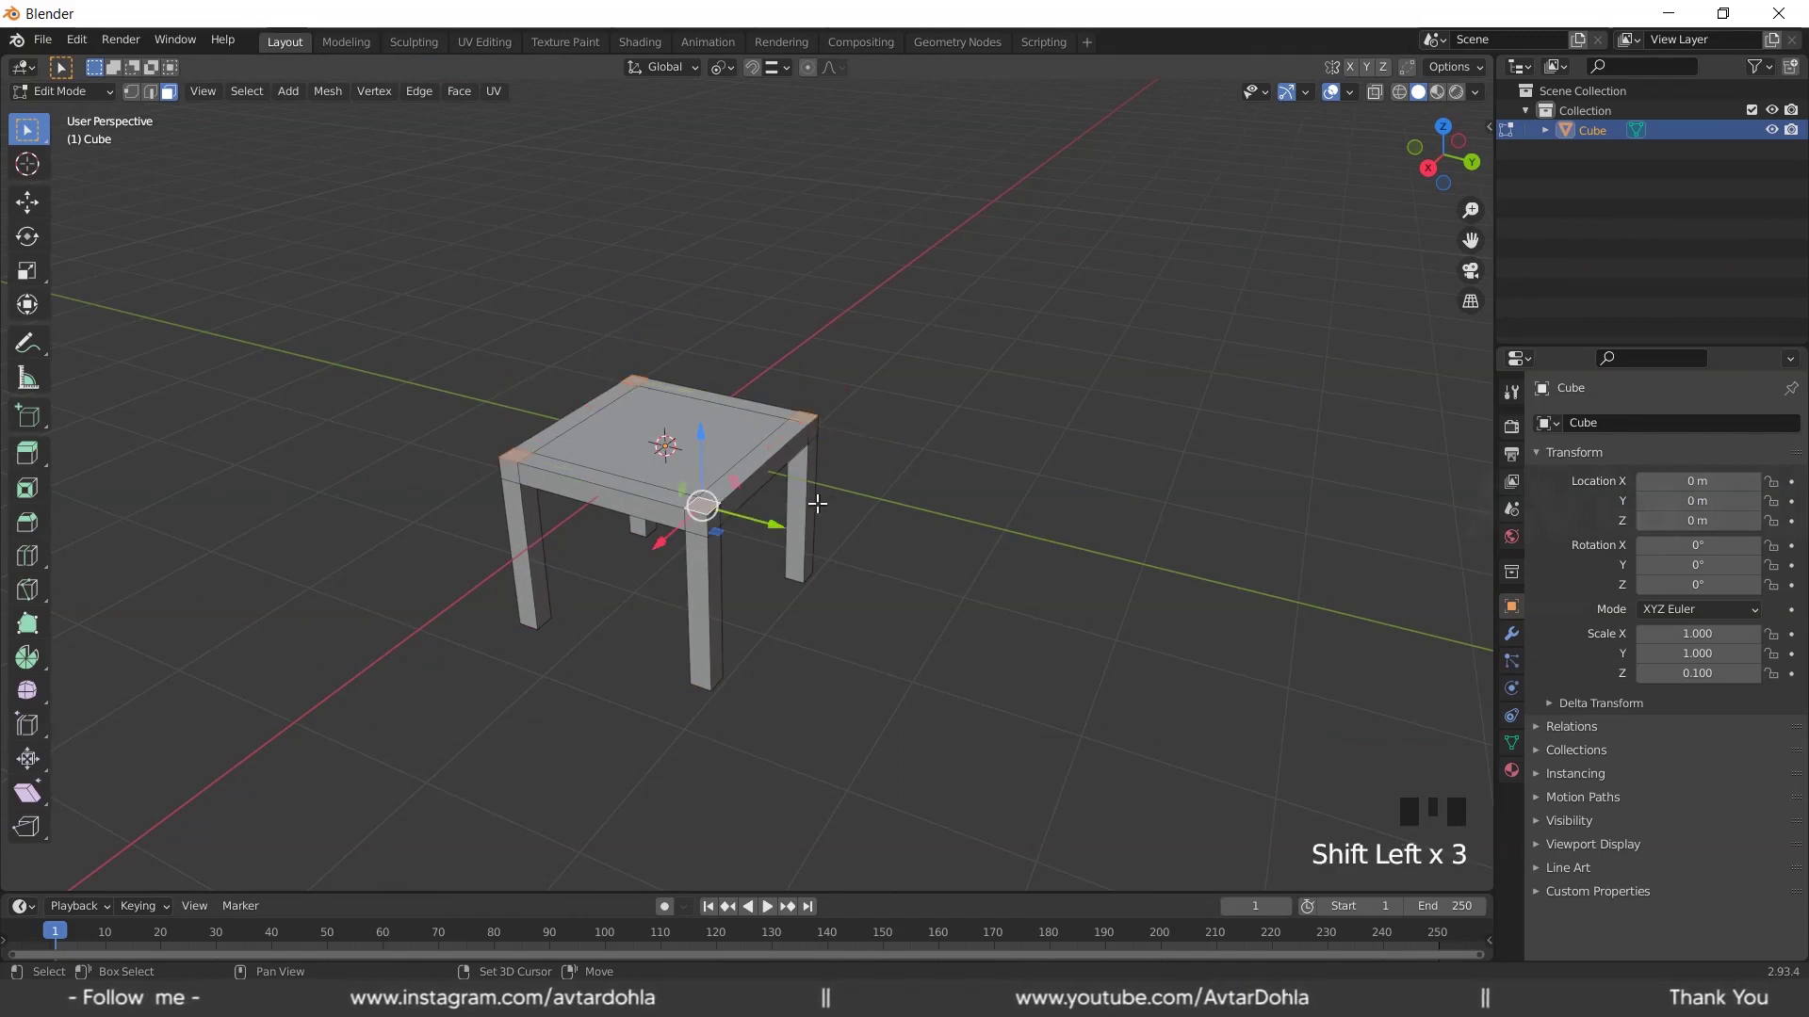
mouse_move(847, 476)
middle_mouse_down()
mouse_move(860, 492)
mouse_move(836, 477)
middle_mouse_up()
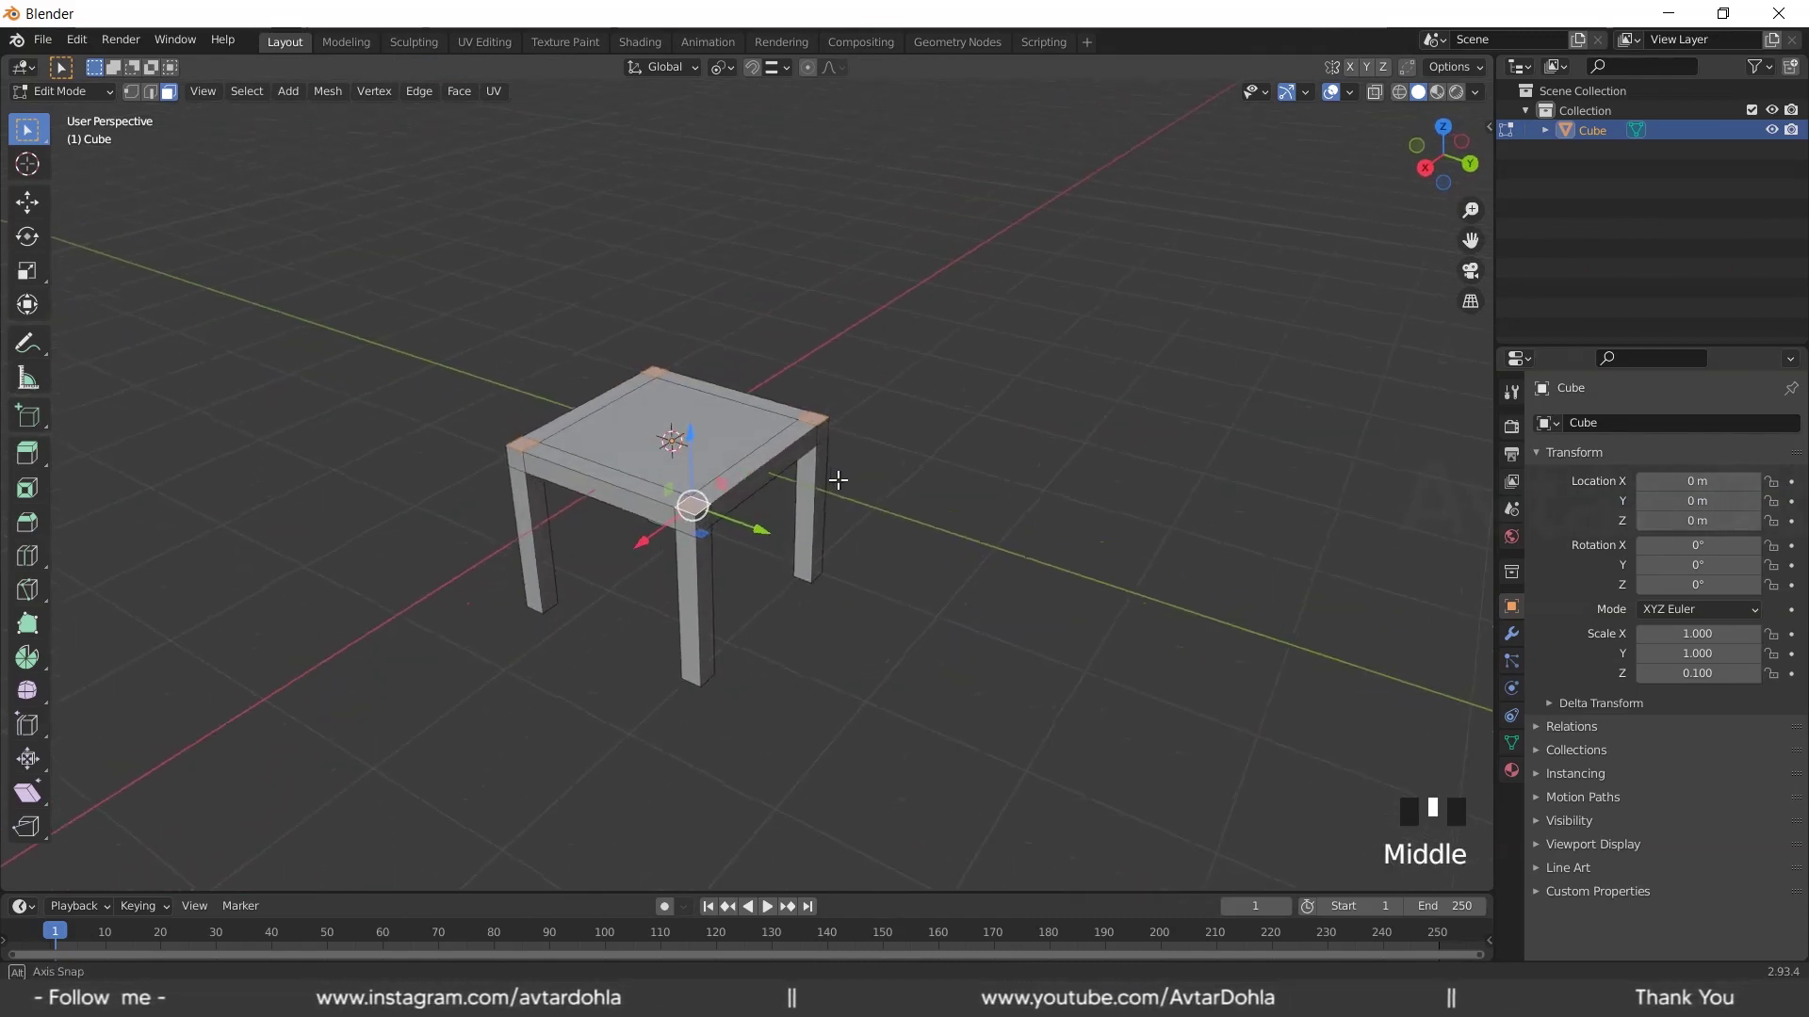
scroll(842, 470, "up", 1)
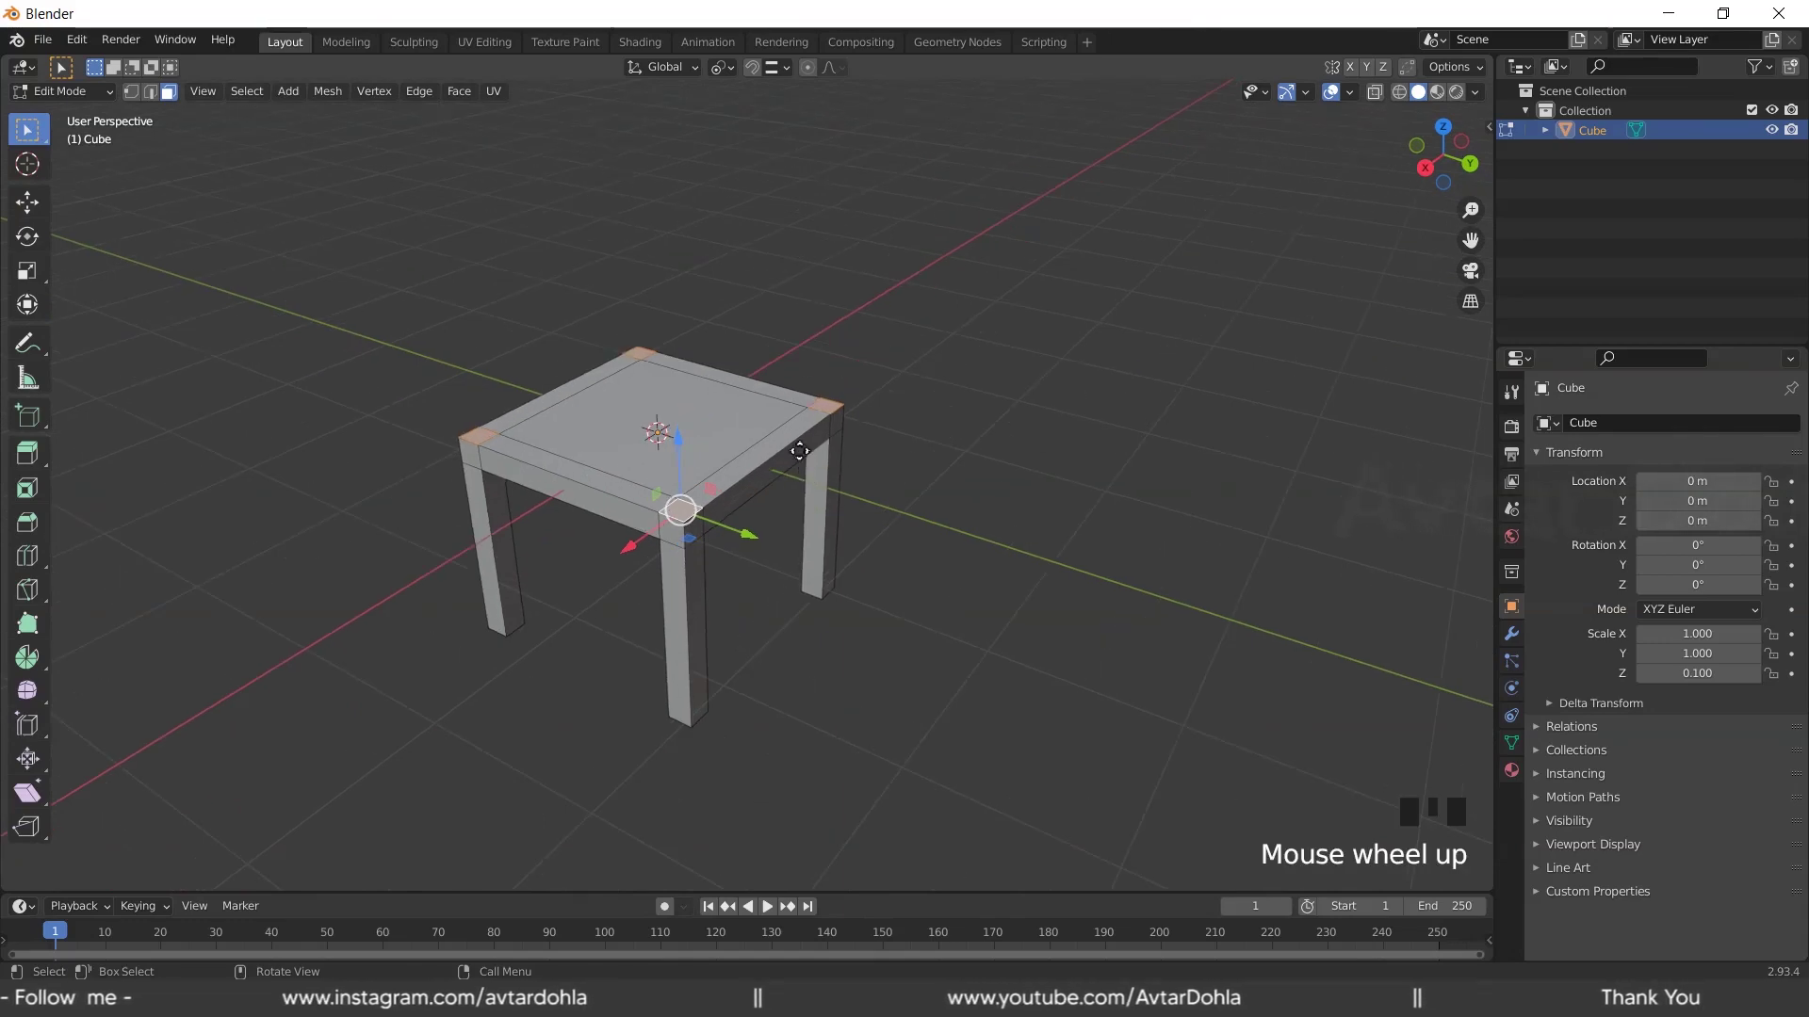
key("e")
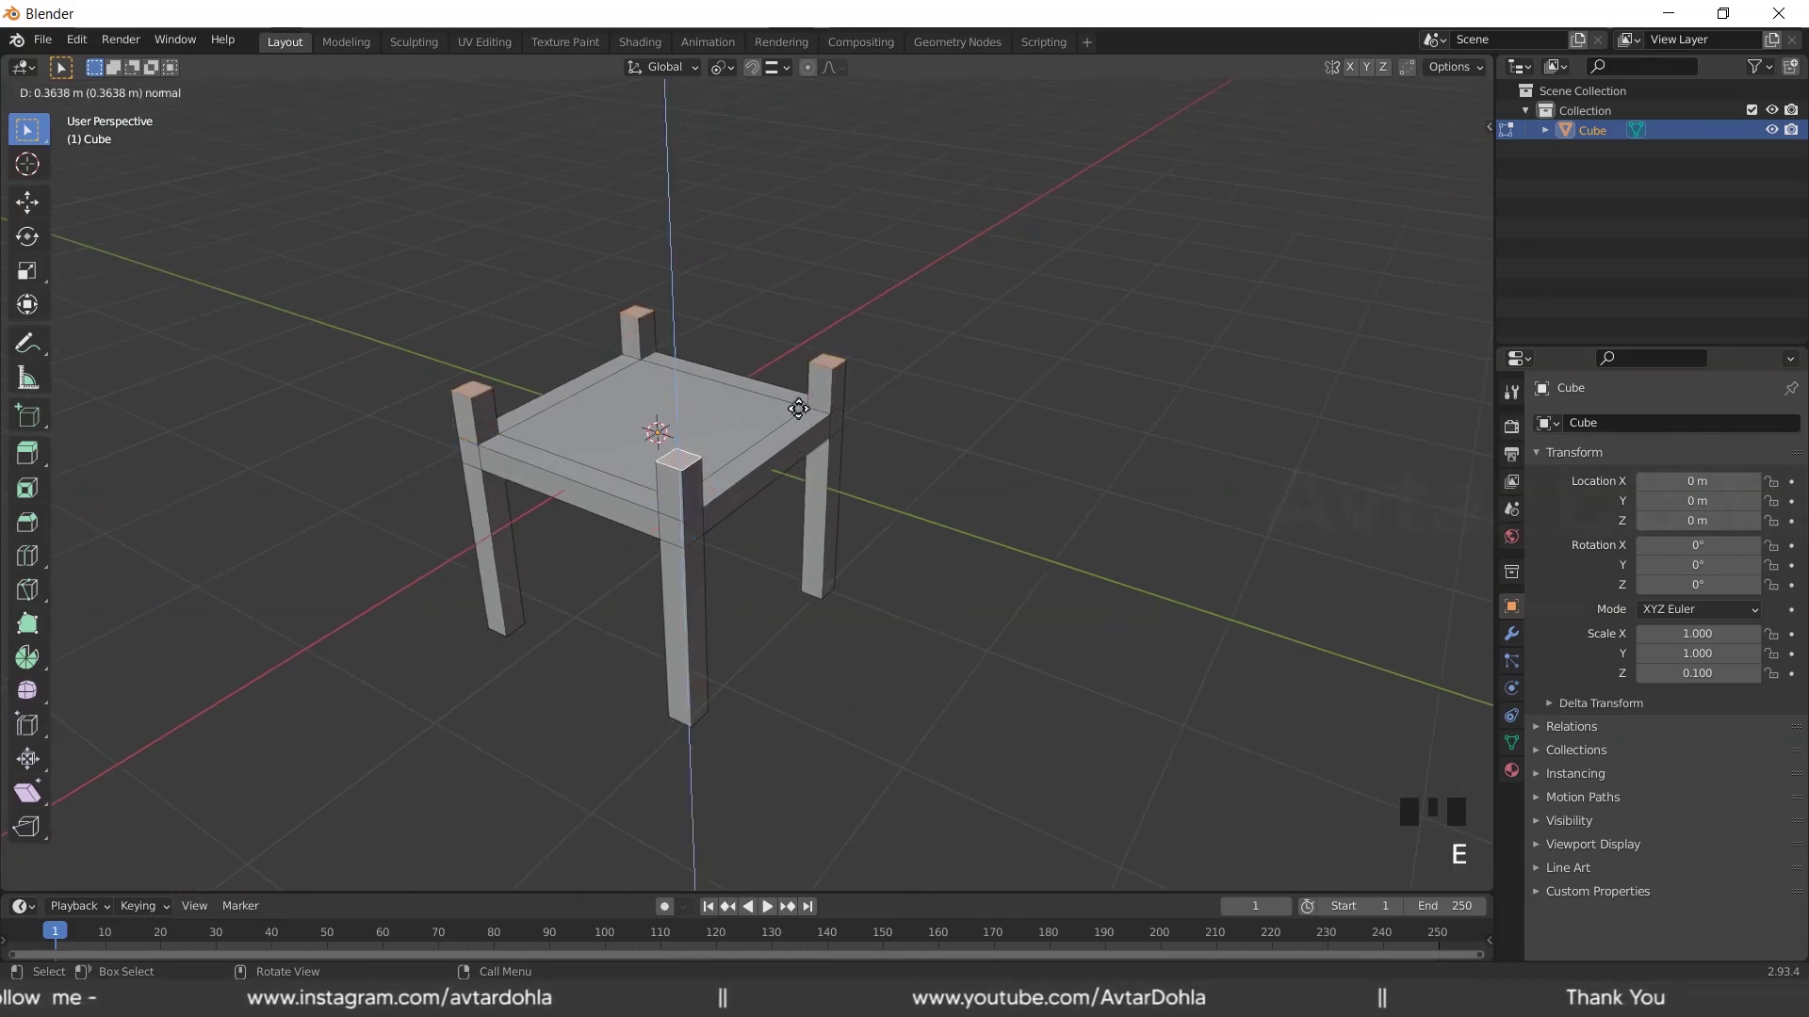
left_click(800, 459)
middle_click_drag(800, 460, 811, 315)
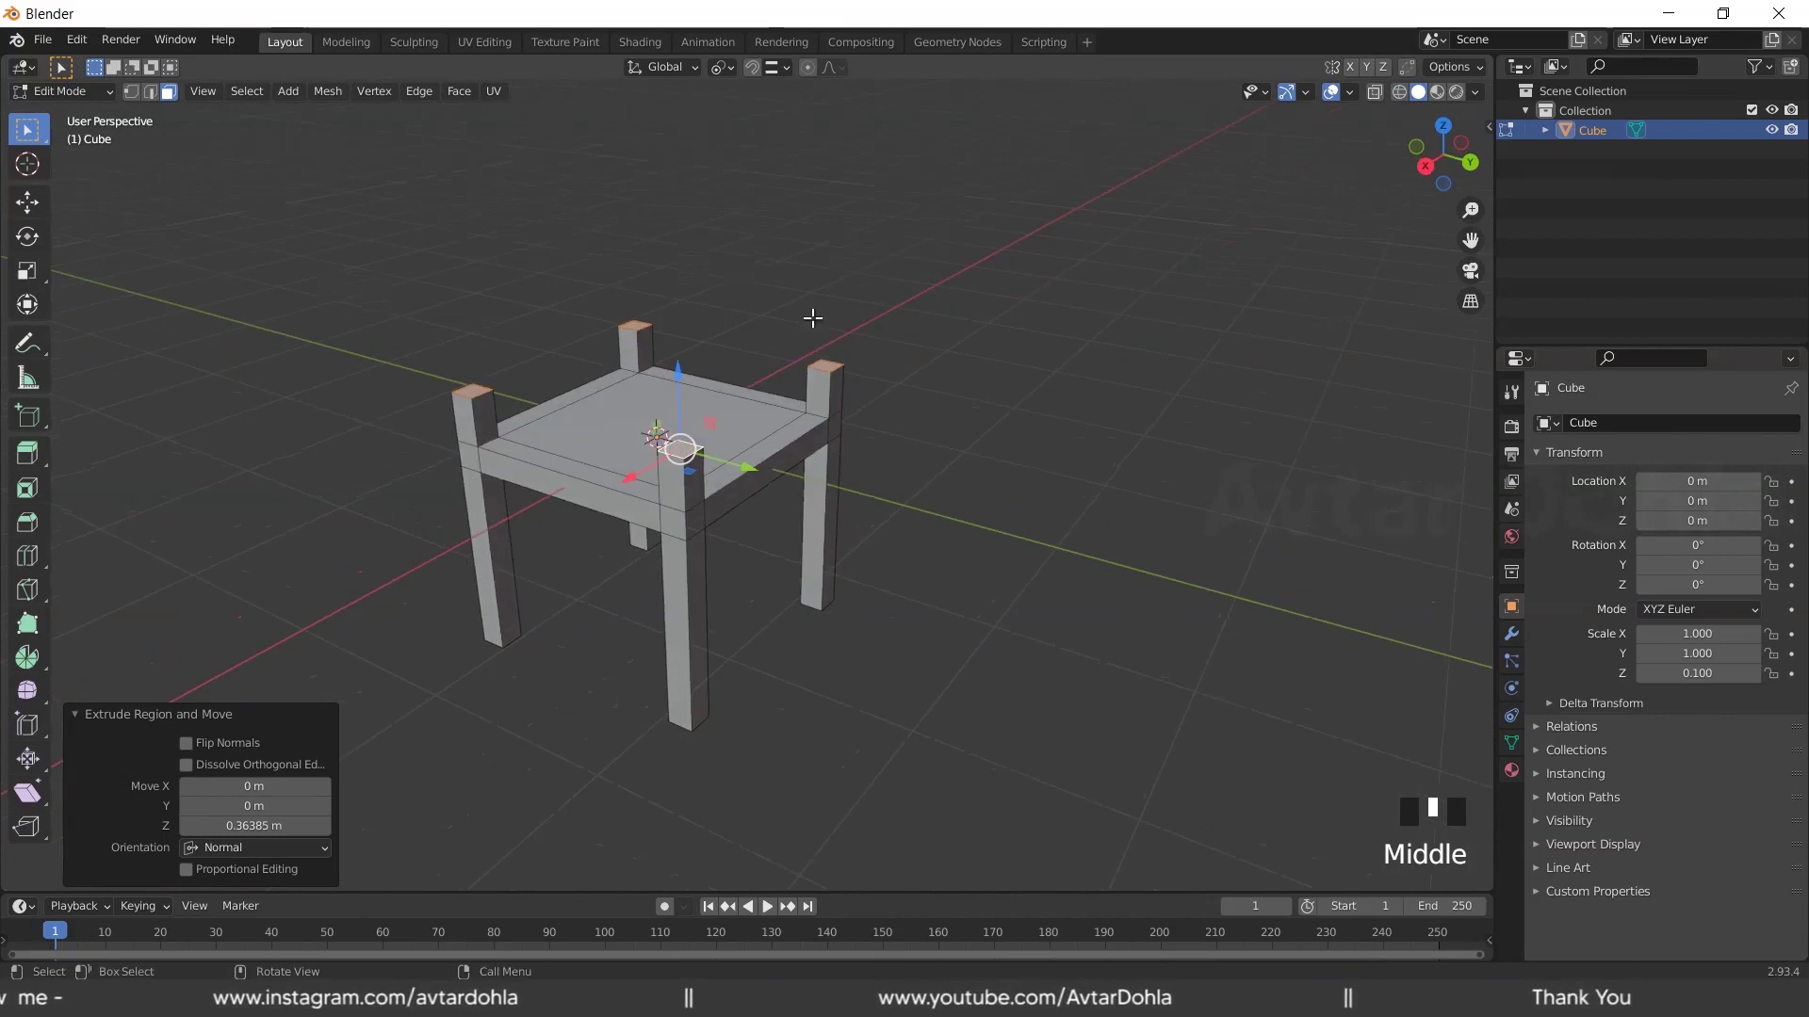
Select the top faces of the two rear posts and extrude them about 1.74 m along the global Z axis
left_click(676, 328)
left_click(640, 324)
left_click(825, 367, "shift")
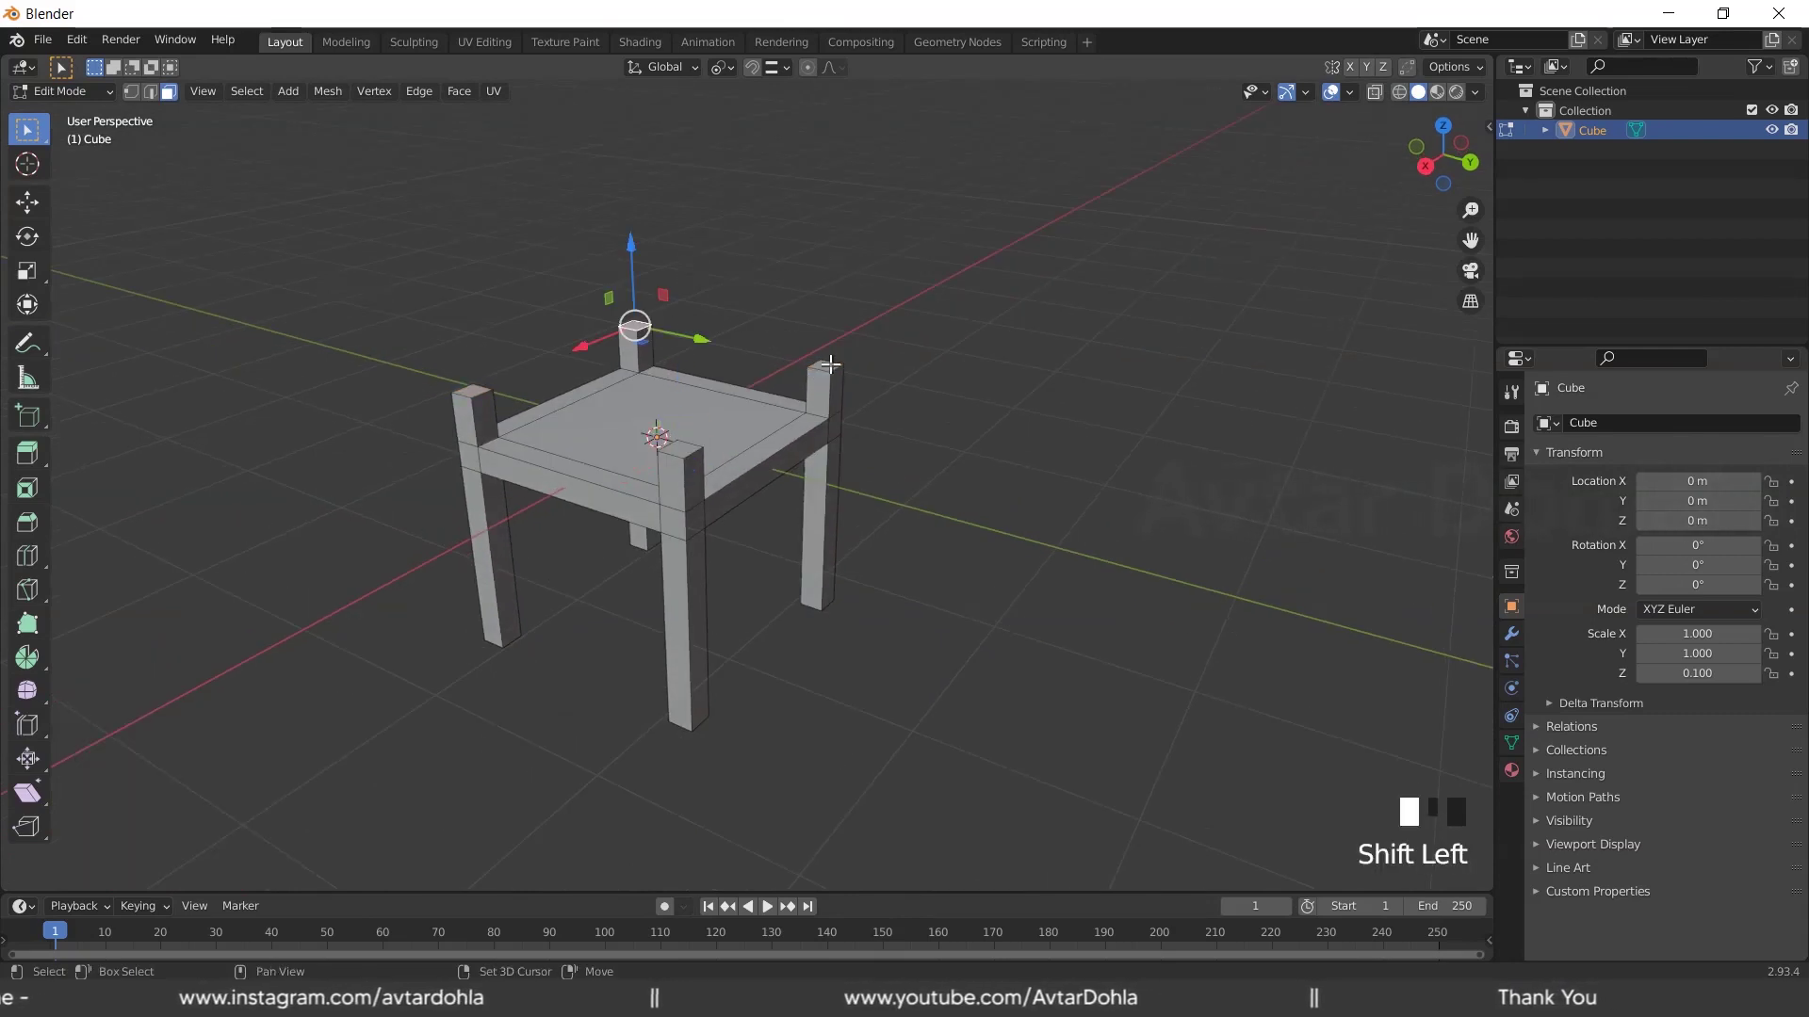
key("e")
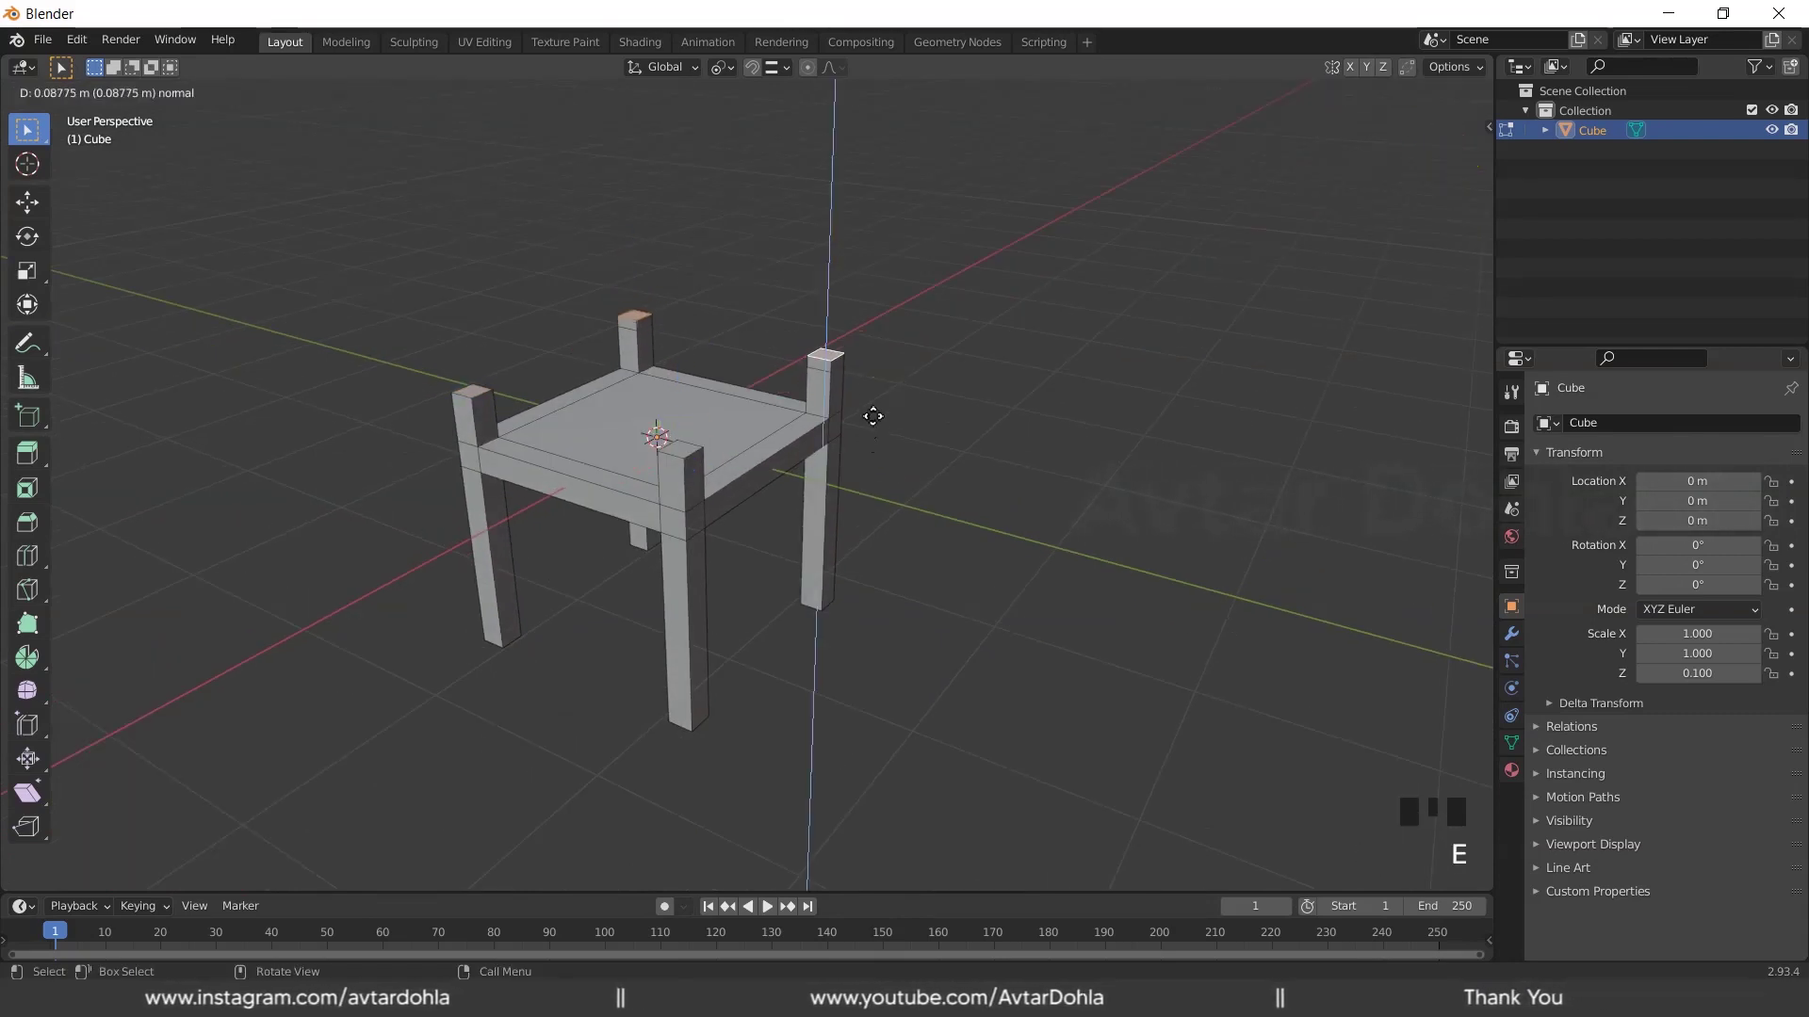
key("z")
key("z")
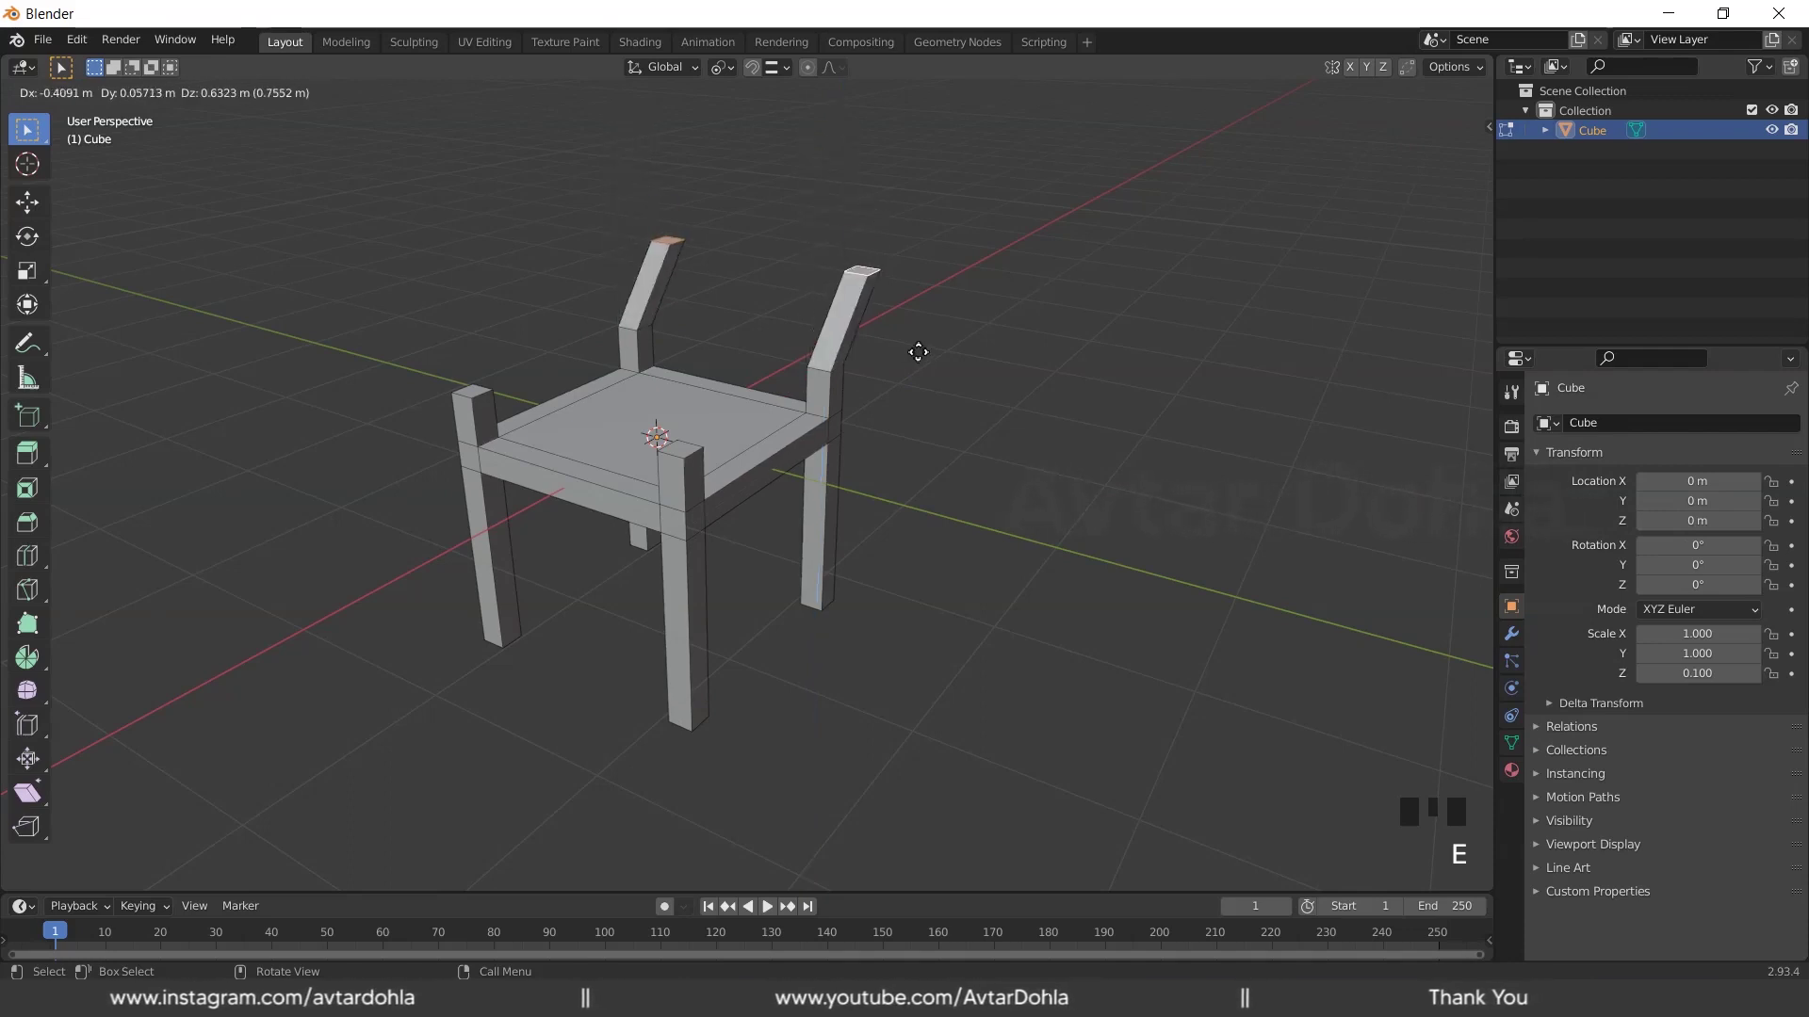
left_click(890, 196)
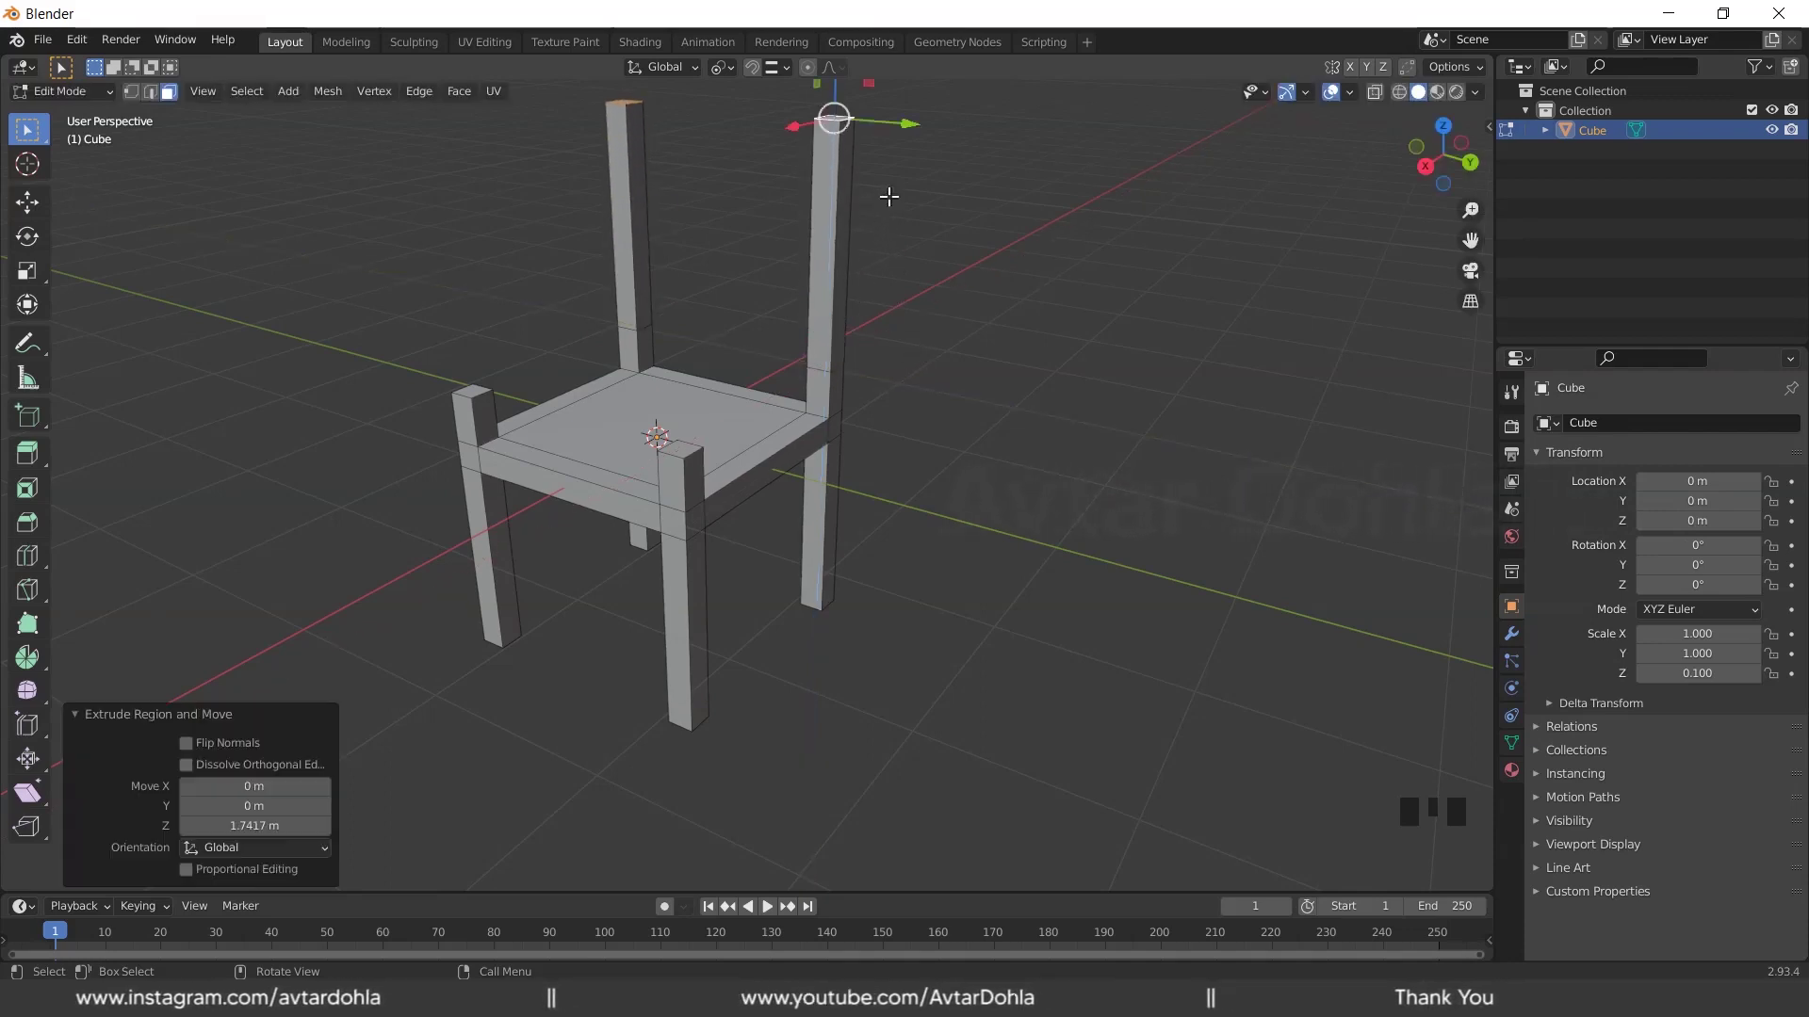
Examine the short post segments above the seat by selecting their faces one at a time, and clear the selection
middle_click_drag(948, 295, 885, 325)
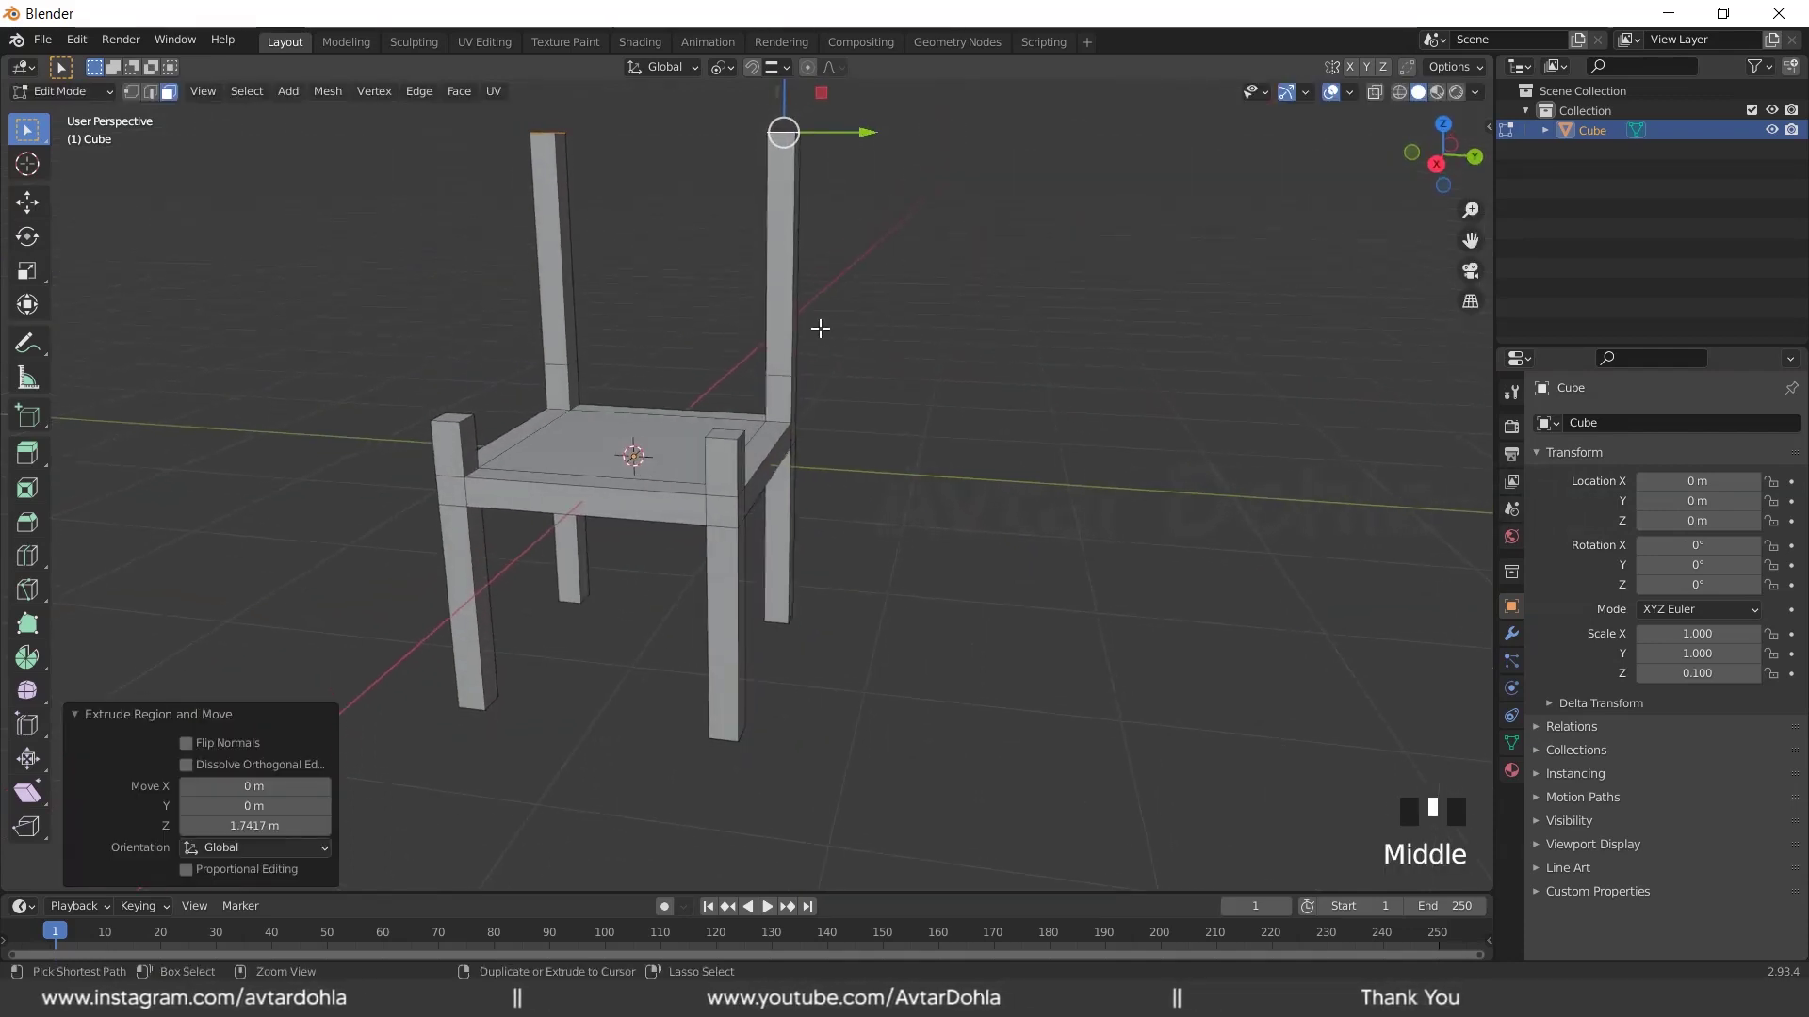
left_click(796, 411)
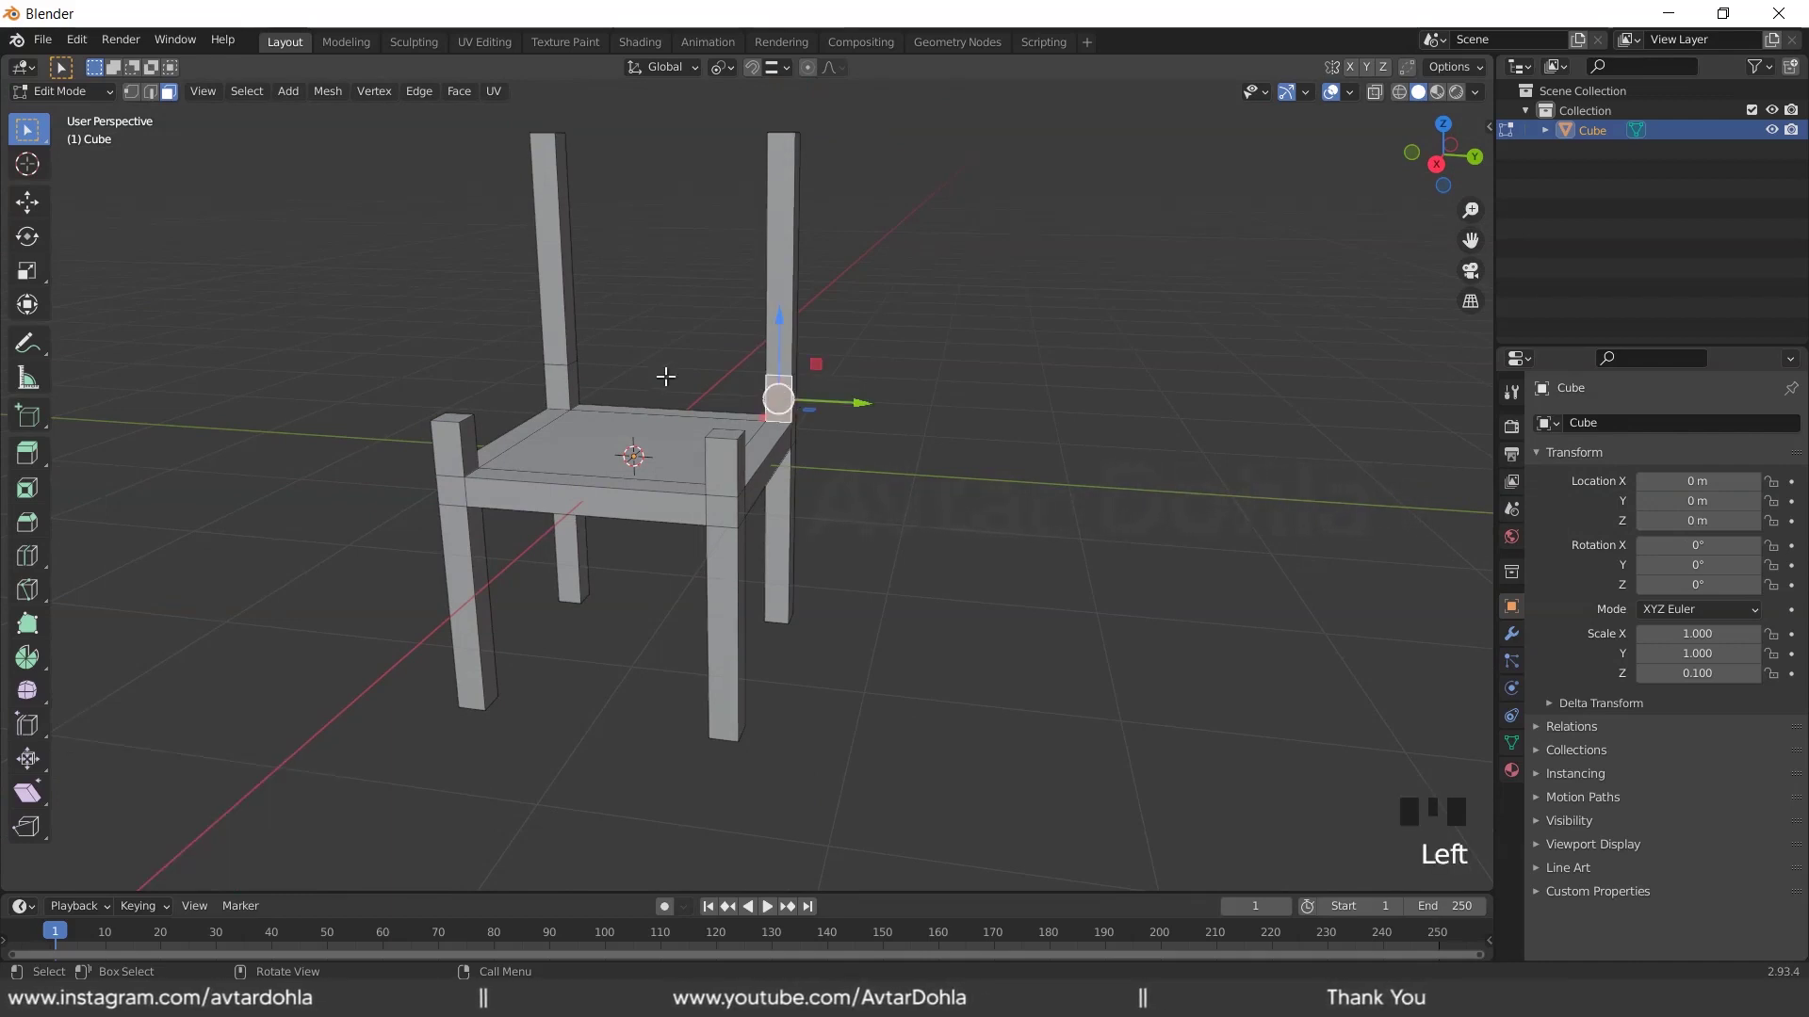
left_click(556, 394)
left_click(459, 451)
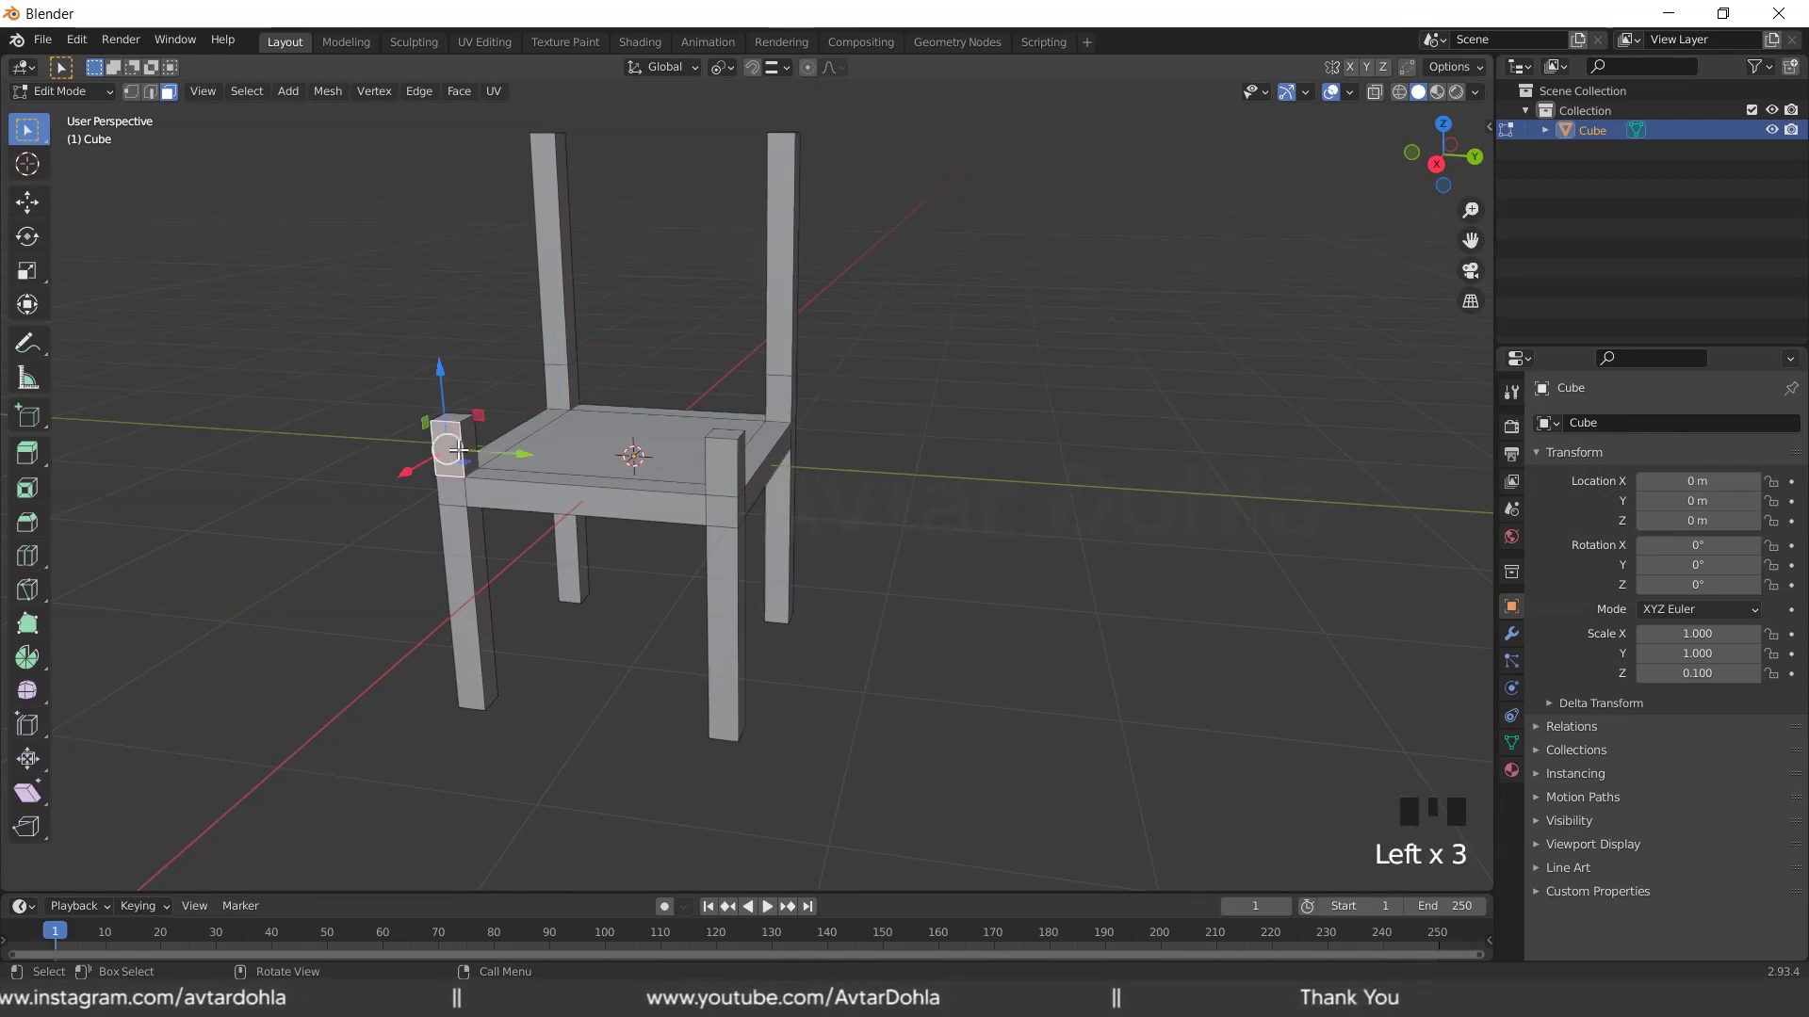
left_click(721, 468)
left_click(790, 407)
mouse_move(921, 415)
middle_mouse_down()
mouse_move(817, 441)
mouse_move(924, 424)
middle_mouse_up()
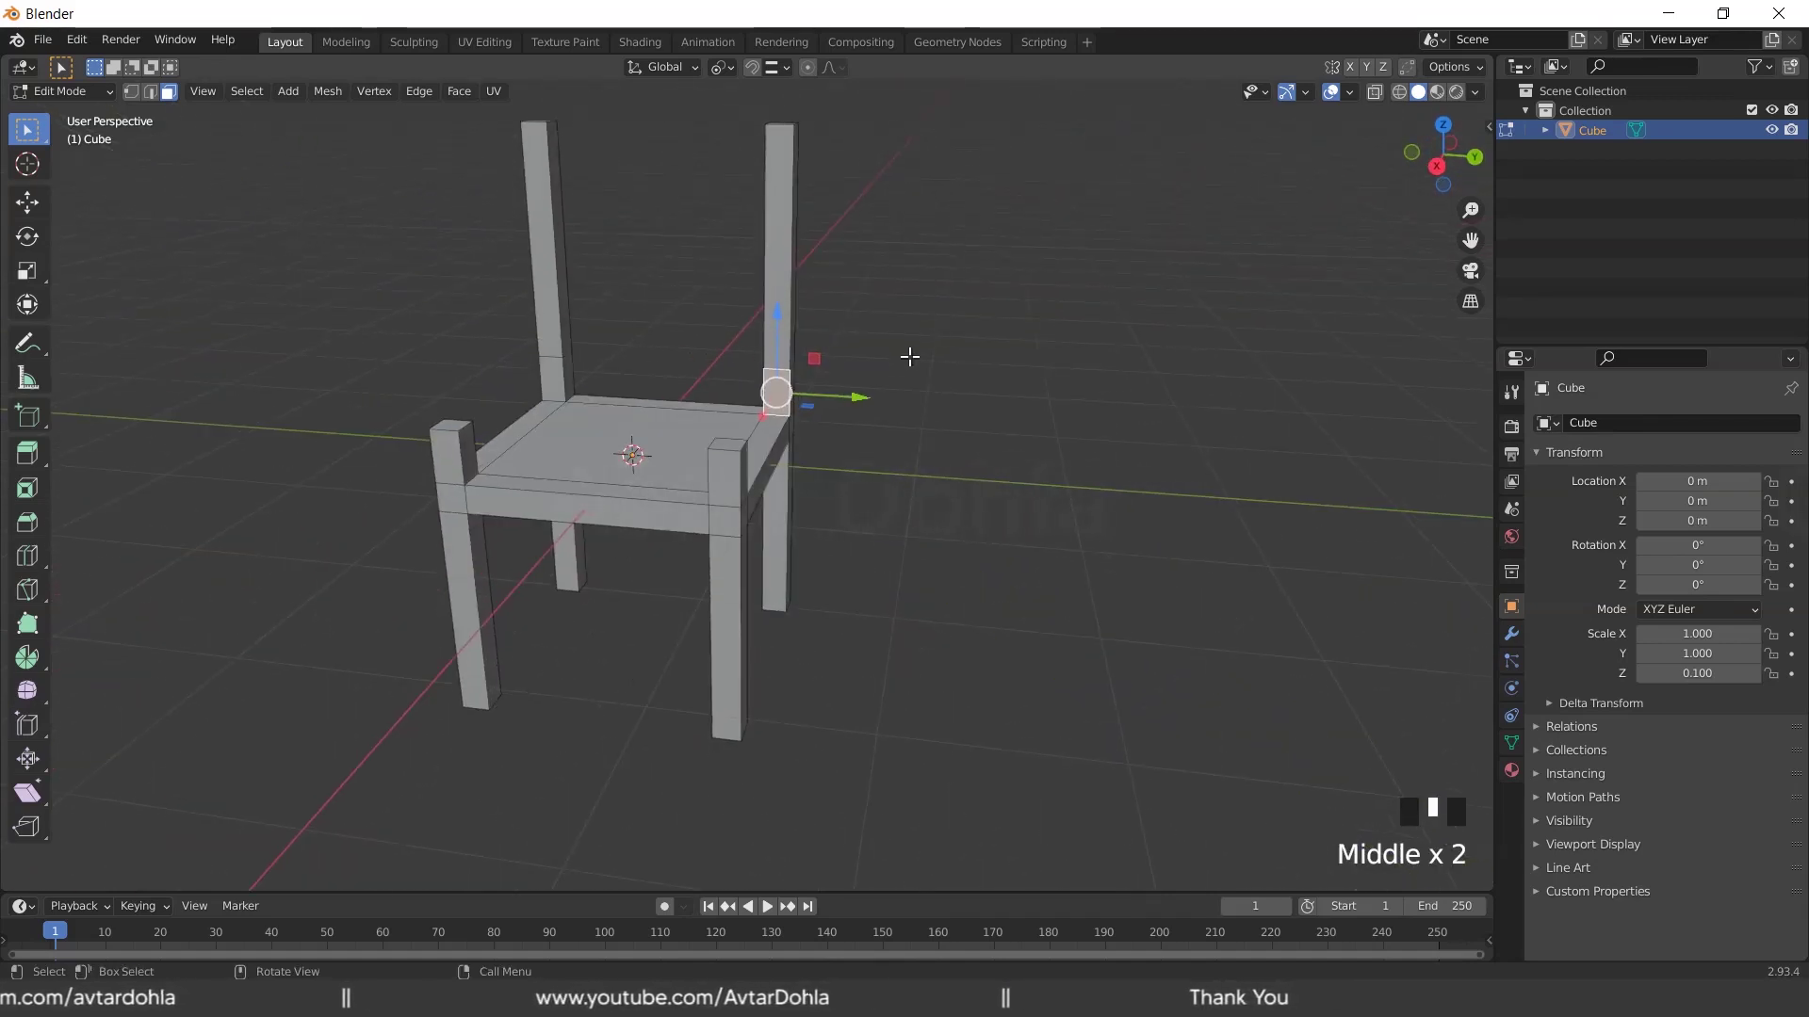
middle_click_drag(912, 356, 910, 356)
left_click(302, 461)
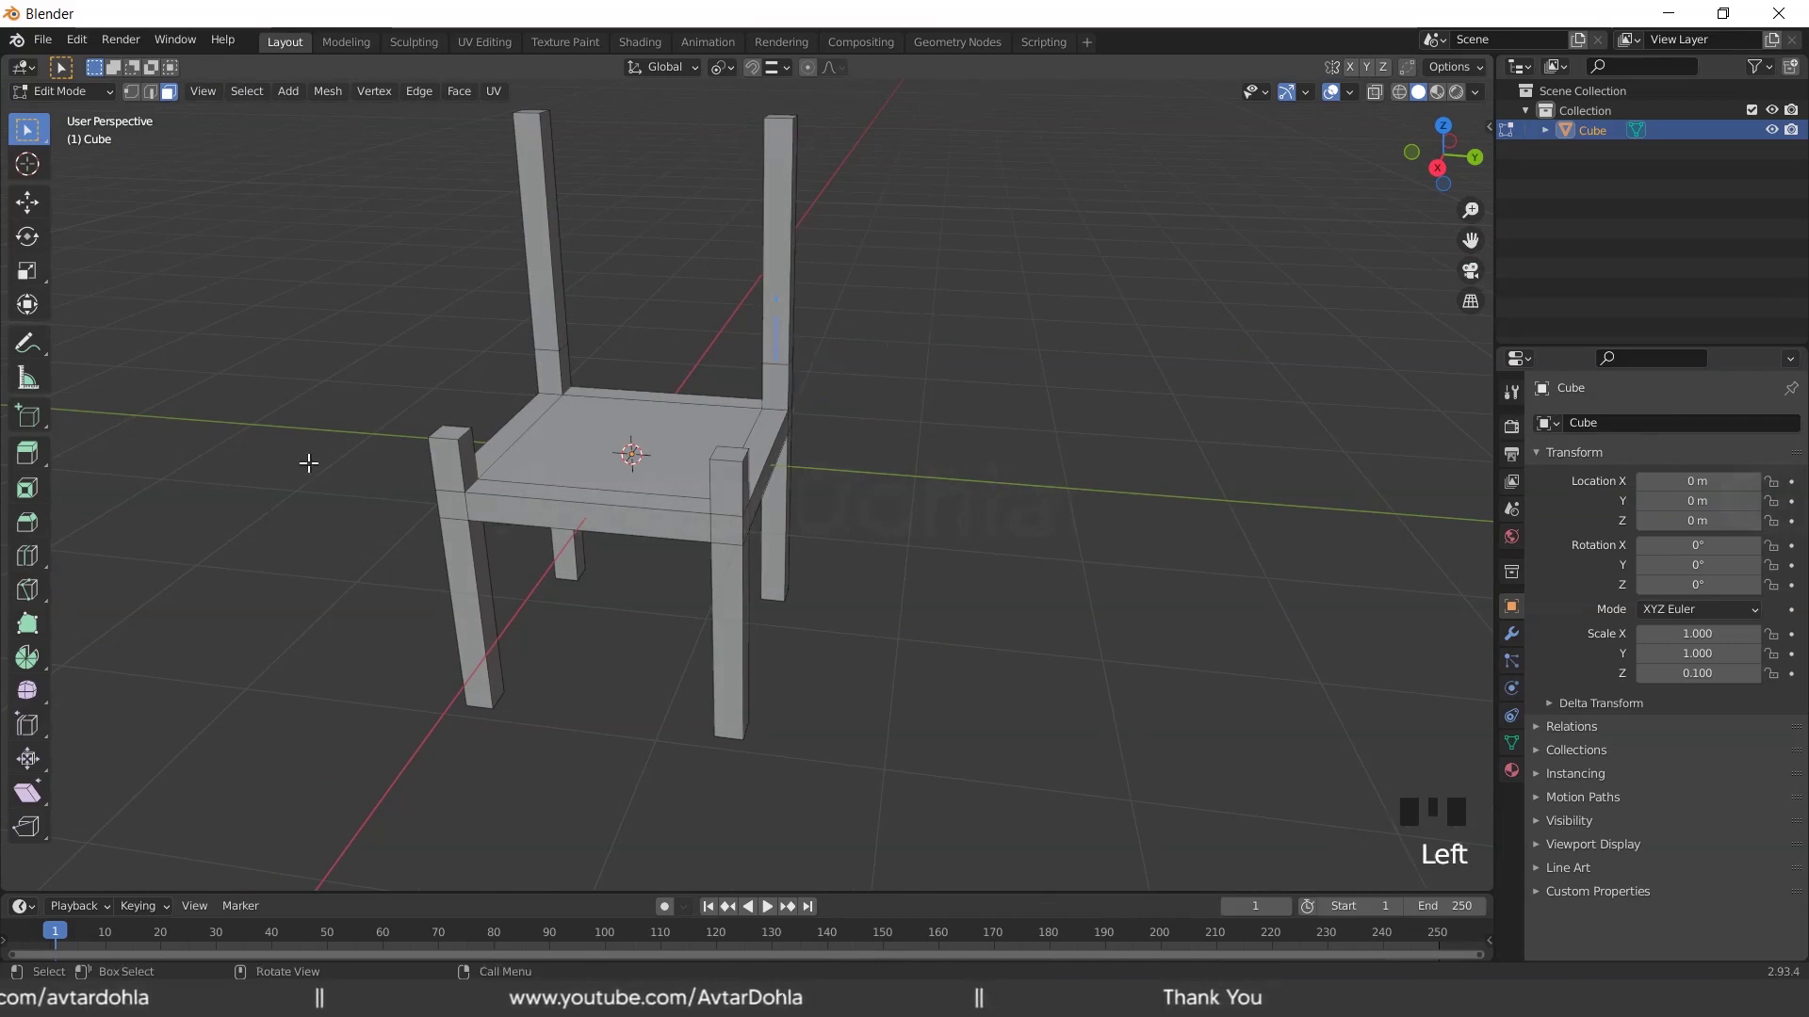
Add one centred loop cut to the long upper section of each of the two rear posts
left_click(28, 555)
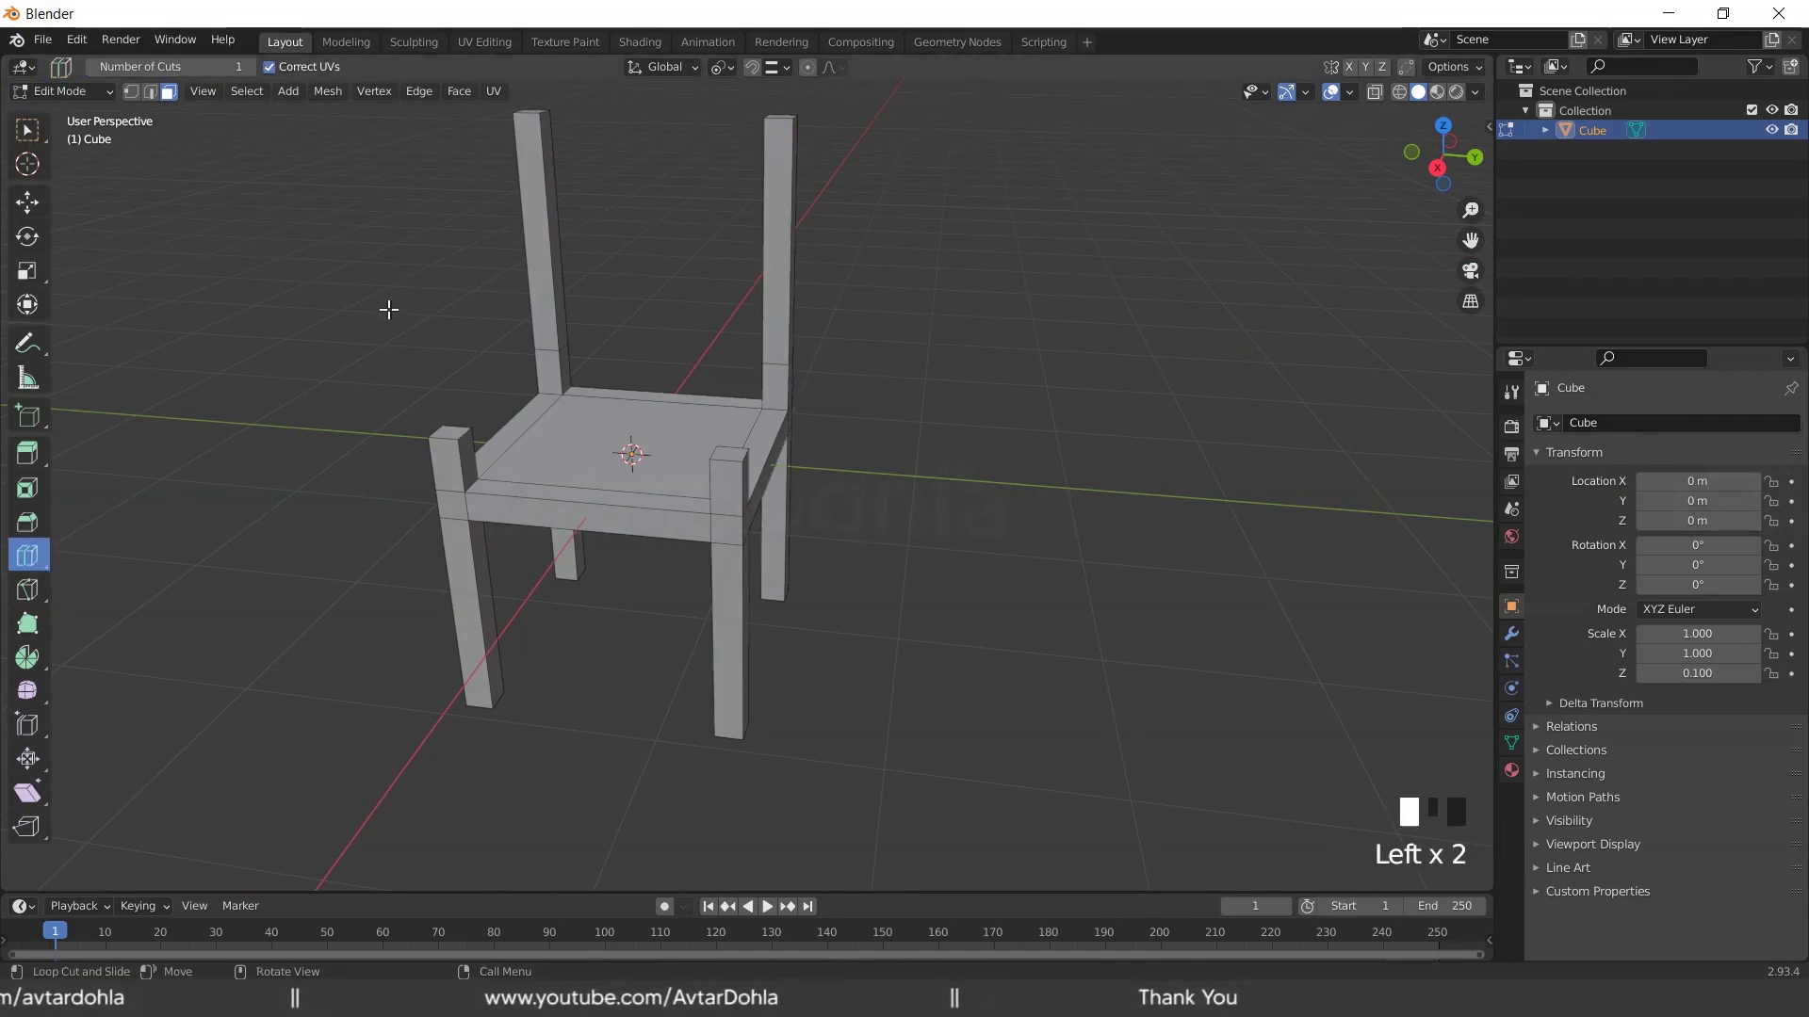
left_click(535, 226)
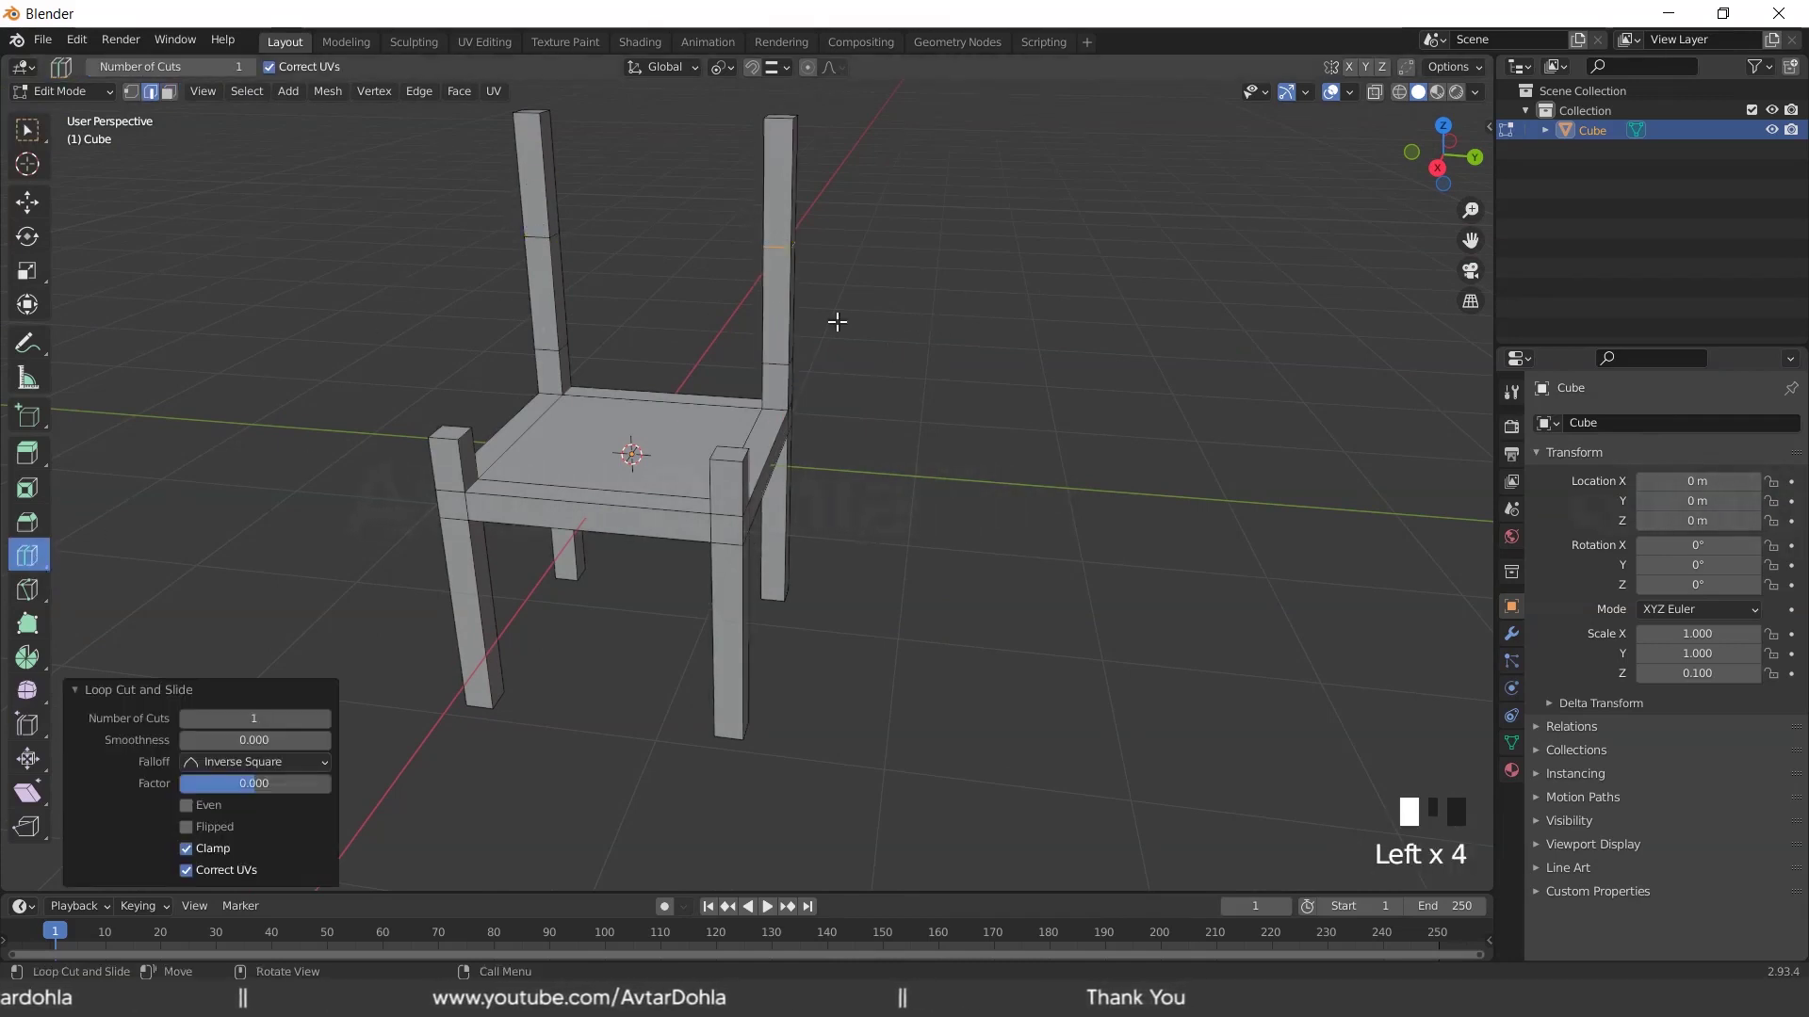
middle_click_drag(836, 321, 739, 274)
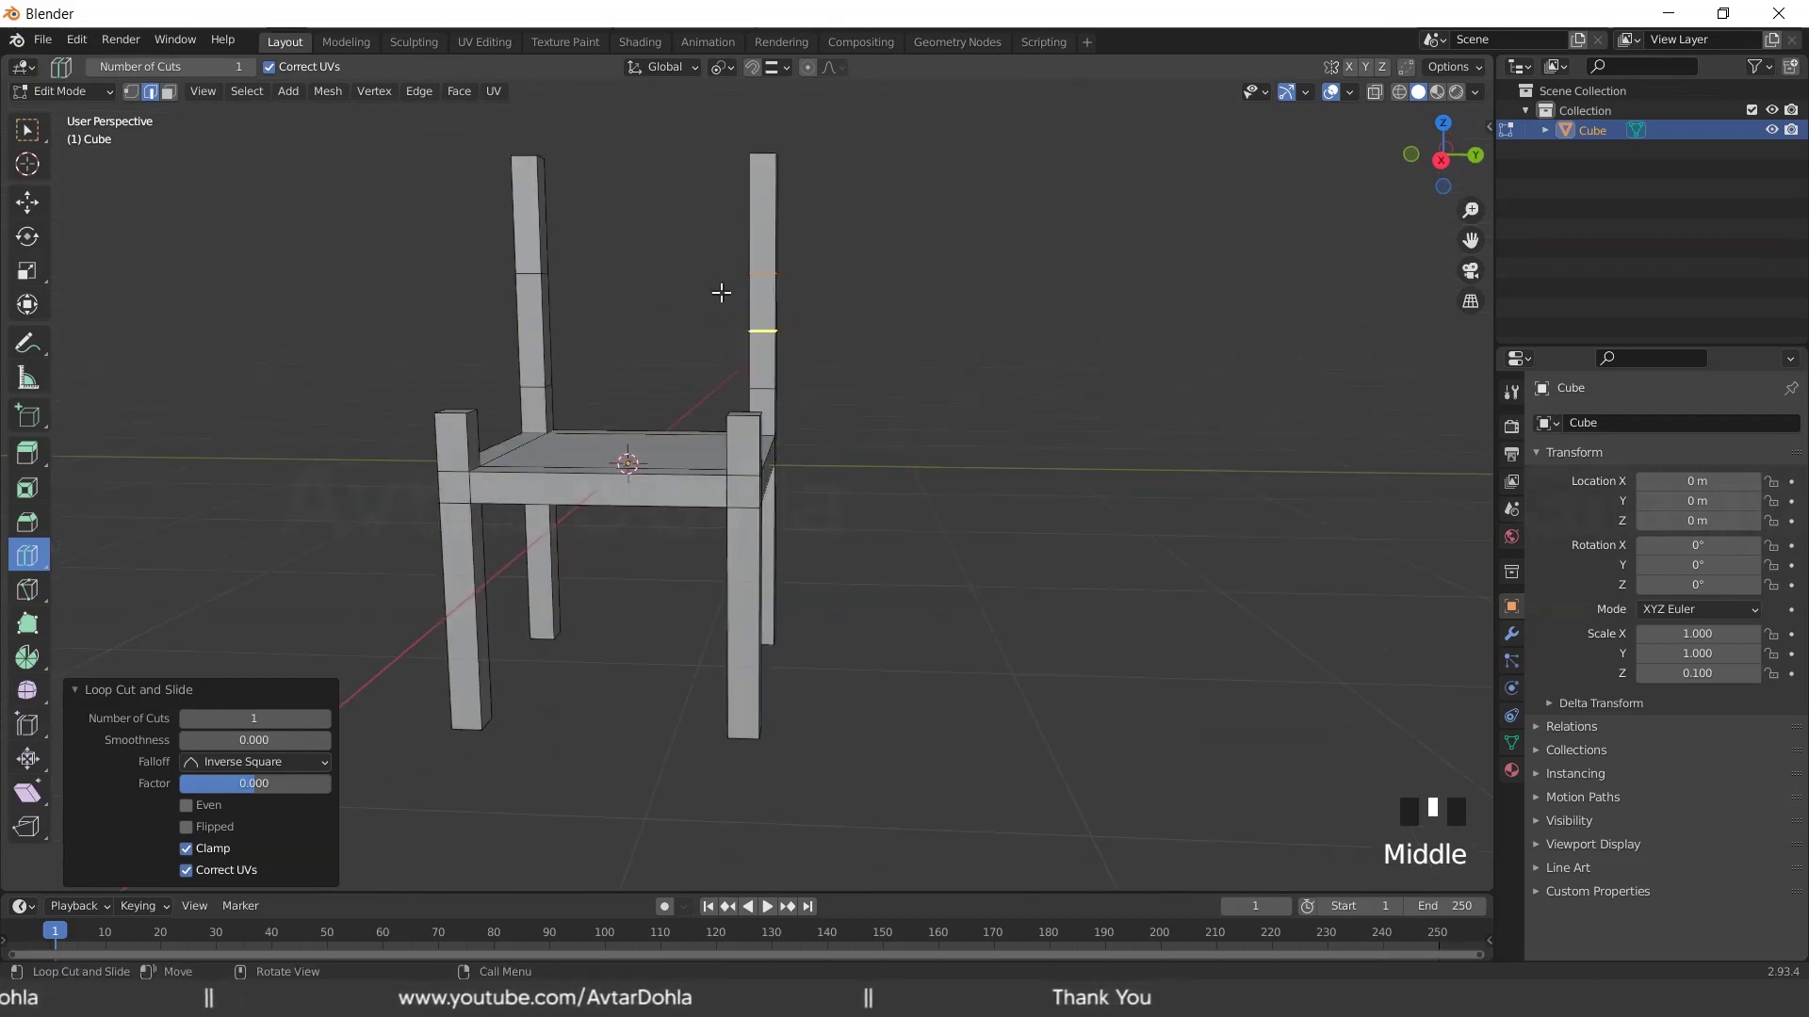
middle_click_drag(848, 408, 745, 284)
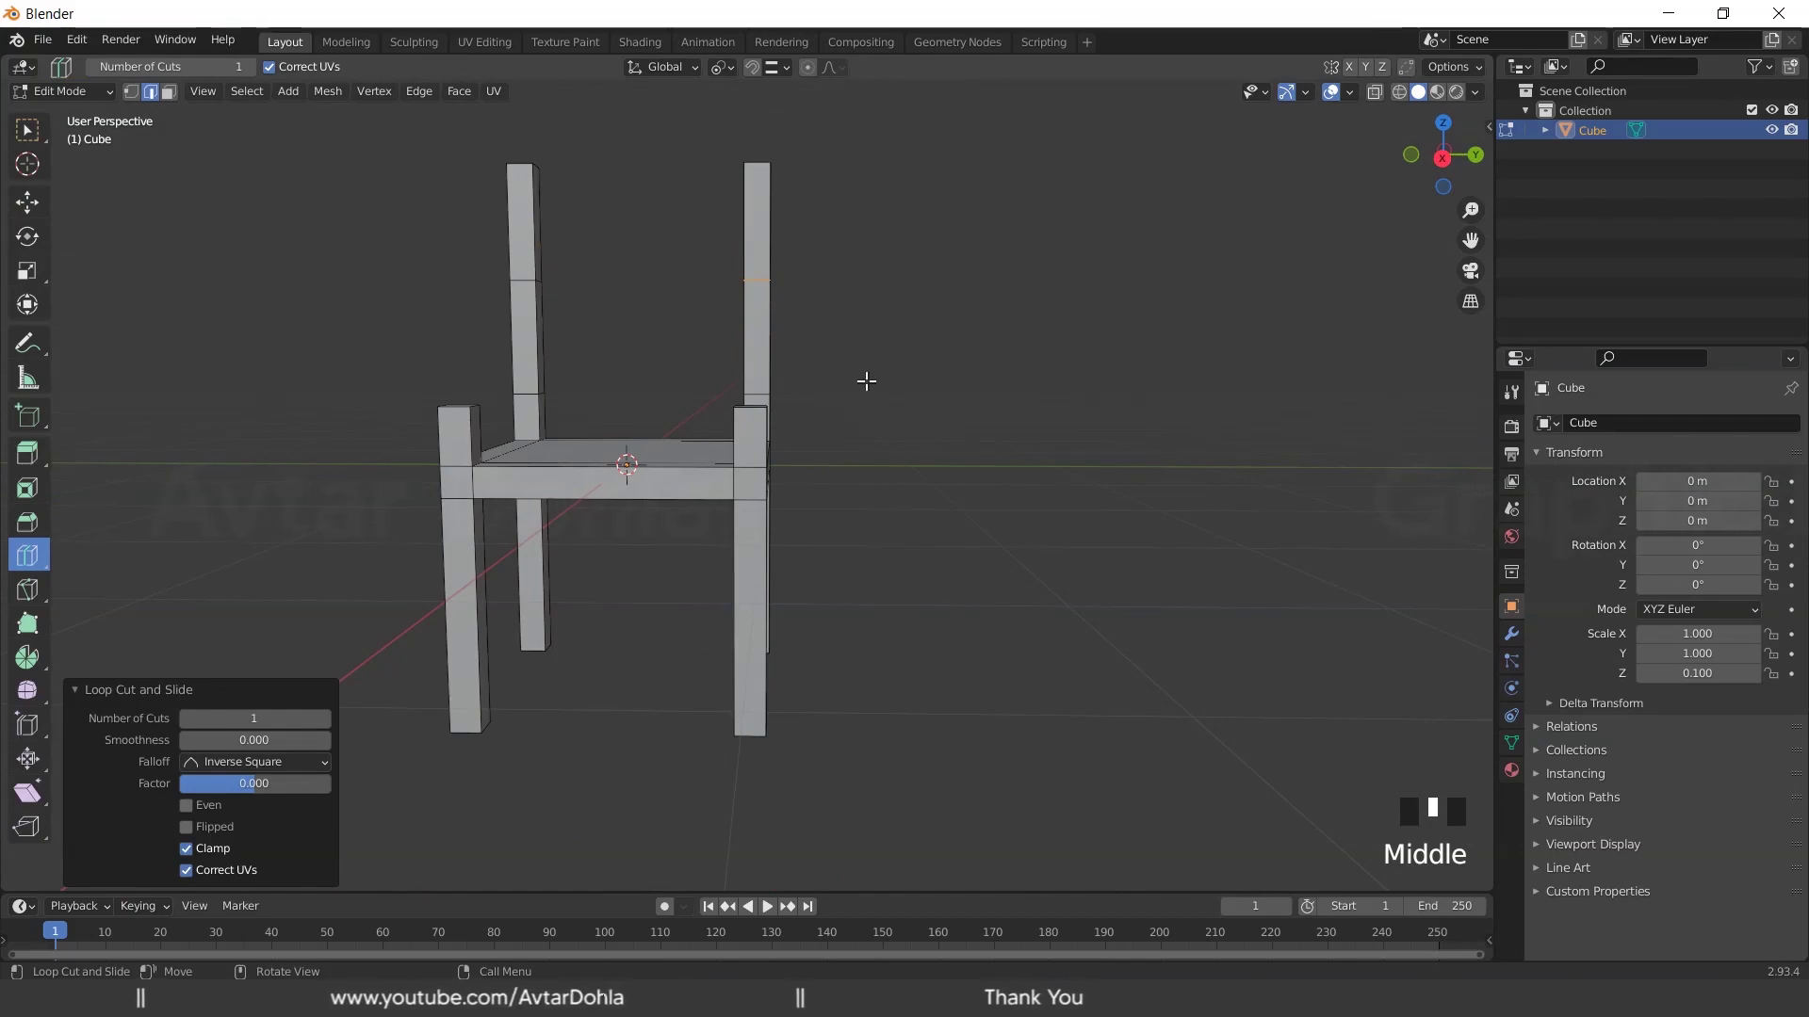
mouse_move(864, 384)
middle_mouse_down()
mouse_move(779, 400)
mouse_move(860, 433)
mouse_move(701, 478)
mouse_move(829, 527)
mouse_move(876, 428)
mouse_move(880, 456)
mouse_move(816, 426)
mouse_move(836, 404)
middle_mouse_up()
scroll(827, 427, "up", 2)
scroll(815, 425, "down", 1)
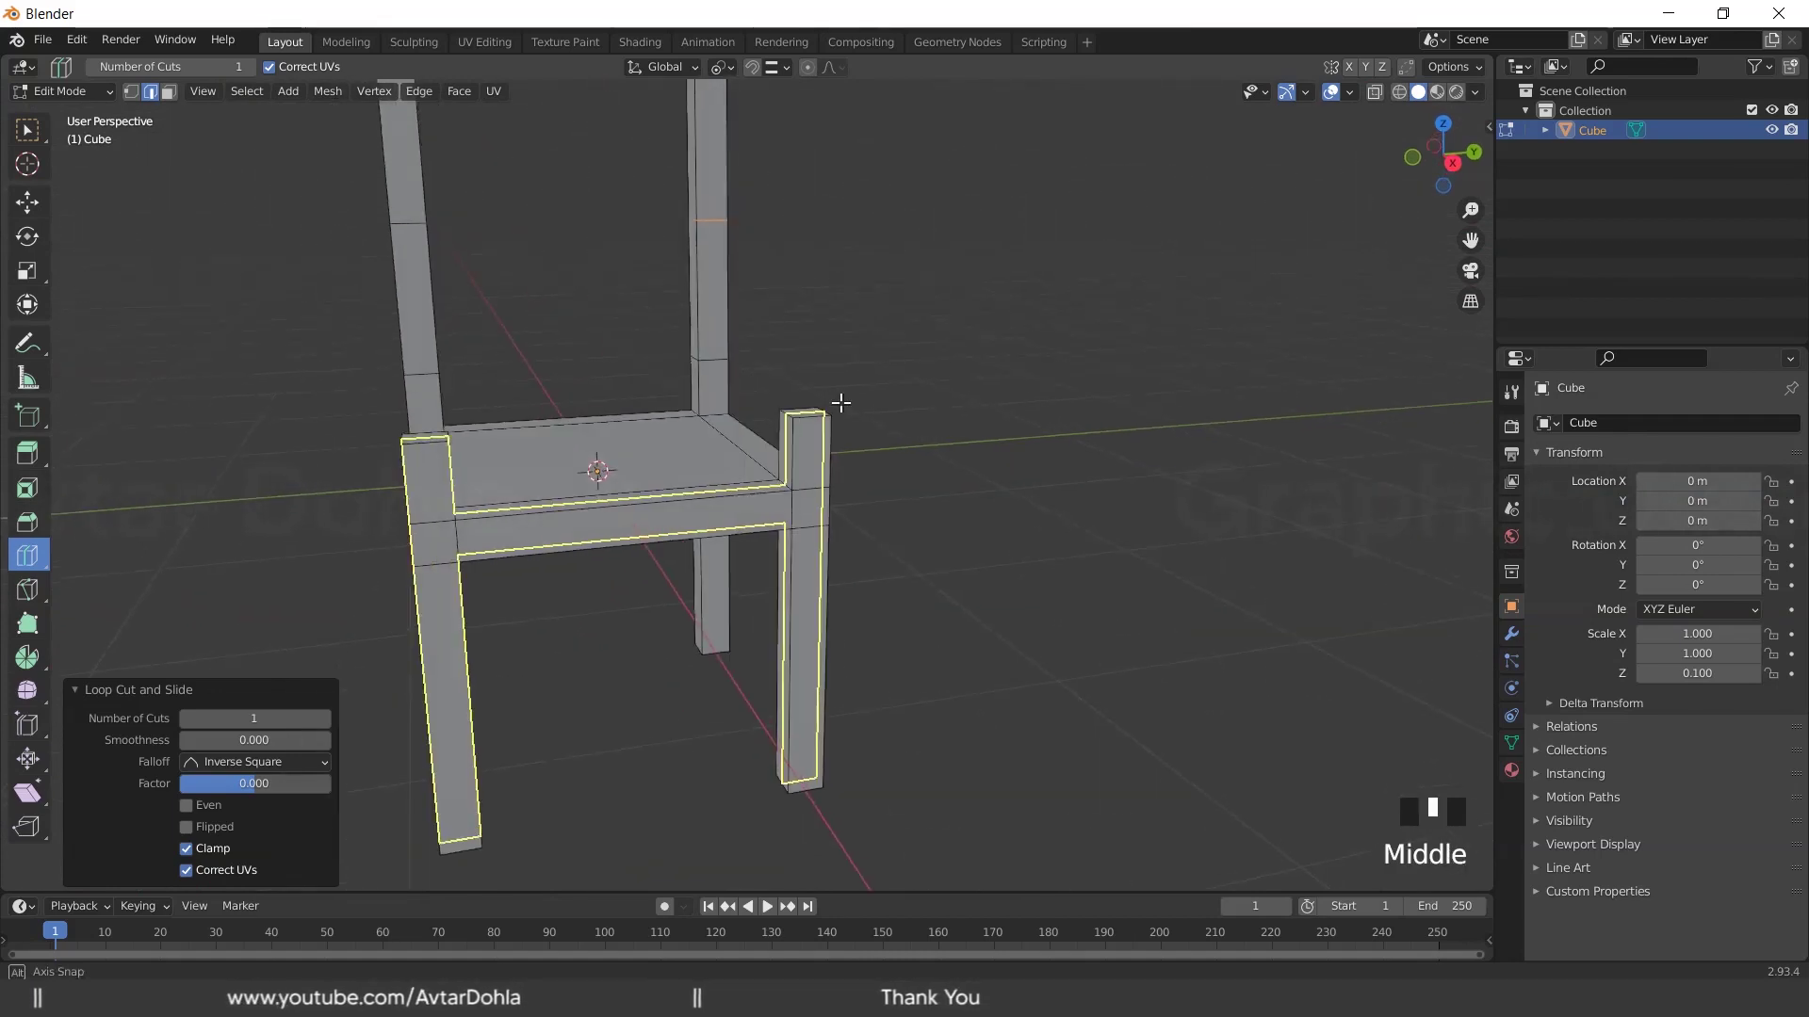
scroll(703, 314, "down", 2)
middle_click_drag(730, 314, 678, 266)
Switch to face selection and select the two facing inner faces on the uppermost segments of the rear posts
left_click(26, 129)
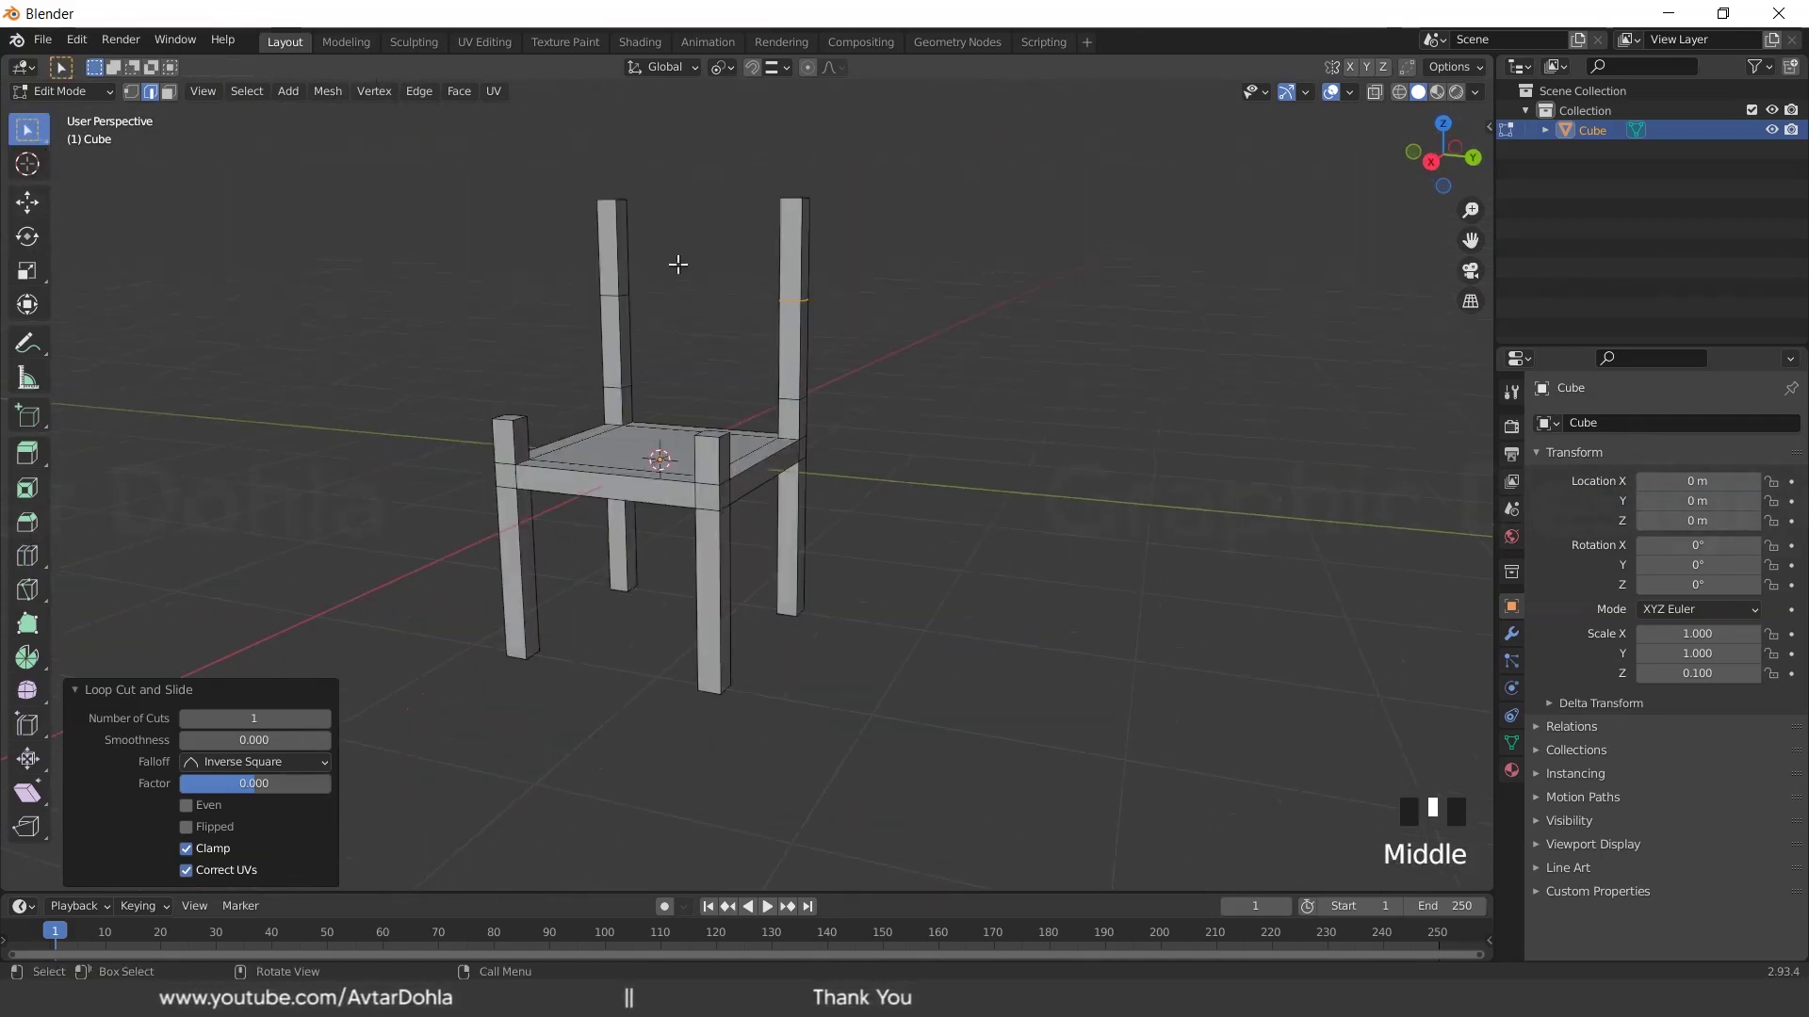
left_click(169, 91)
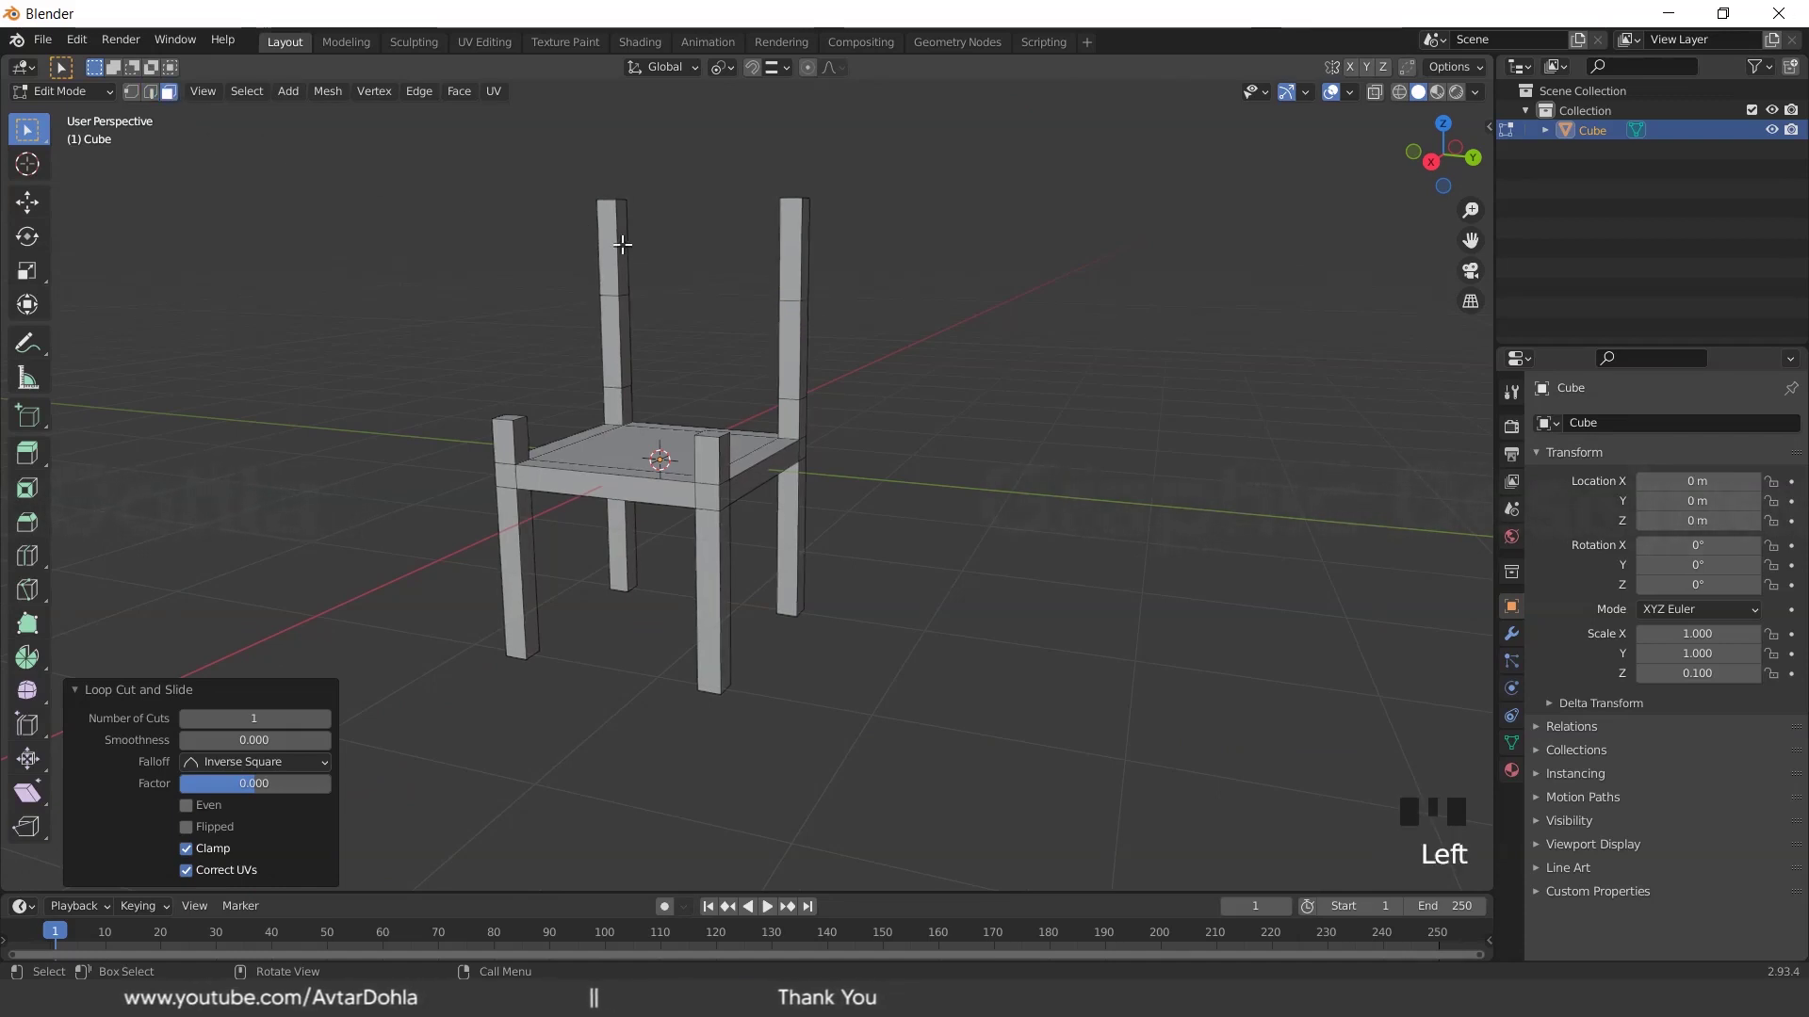
left_click(617, 243)
scroll(699, 325, "up", 1)
middle_click_drag(699, 325, 803, 247, "shift")
left_click(787, 223, "shift")
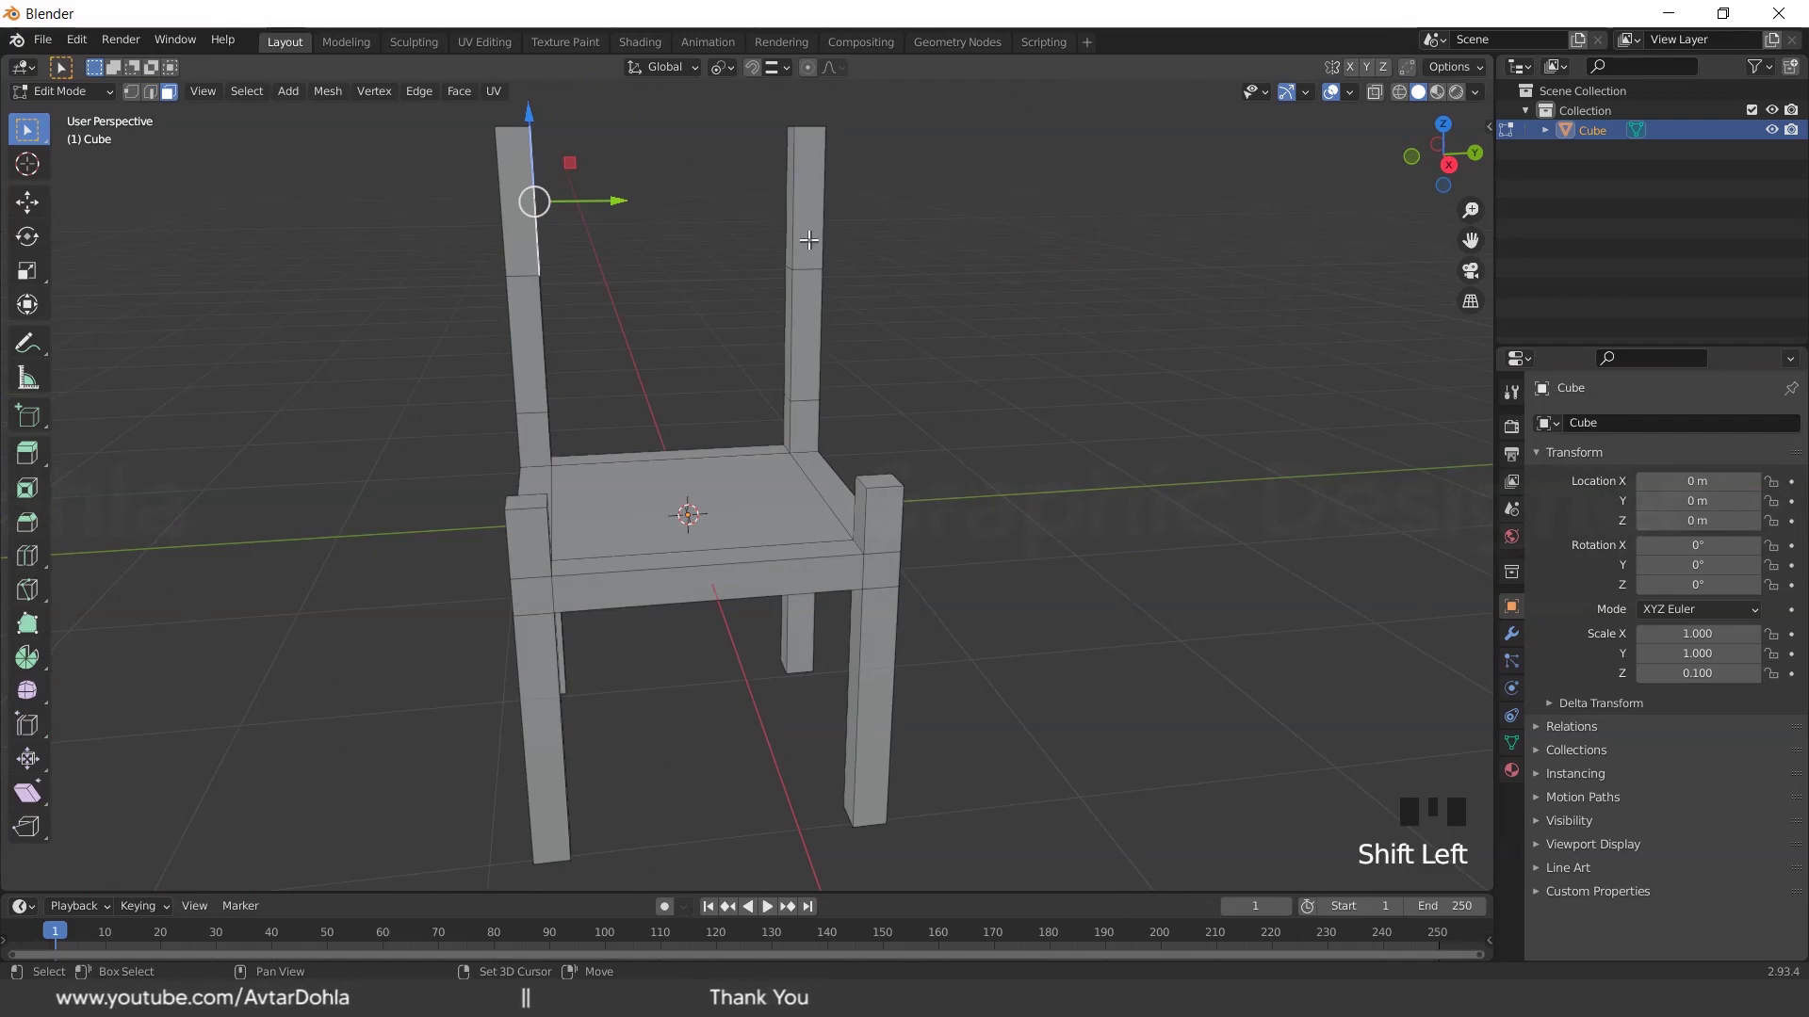
left_click(808, 240, "shift")
middle_click_drag(932, 311, 887, 322)
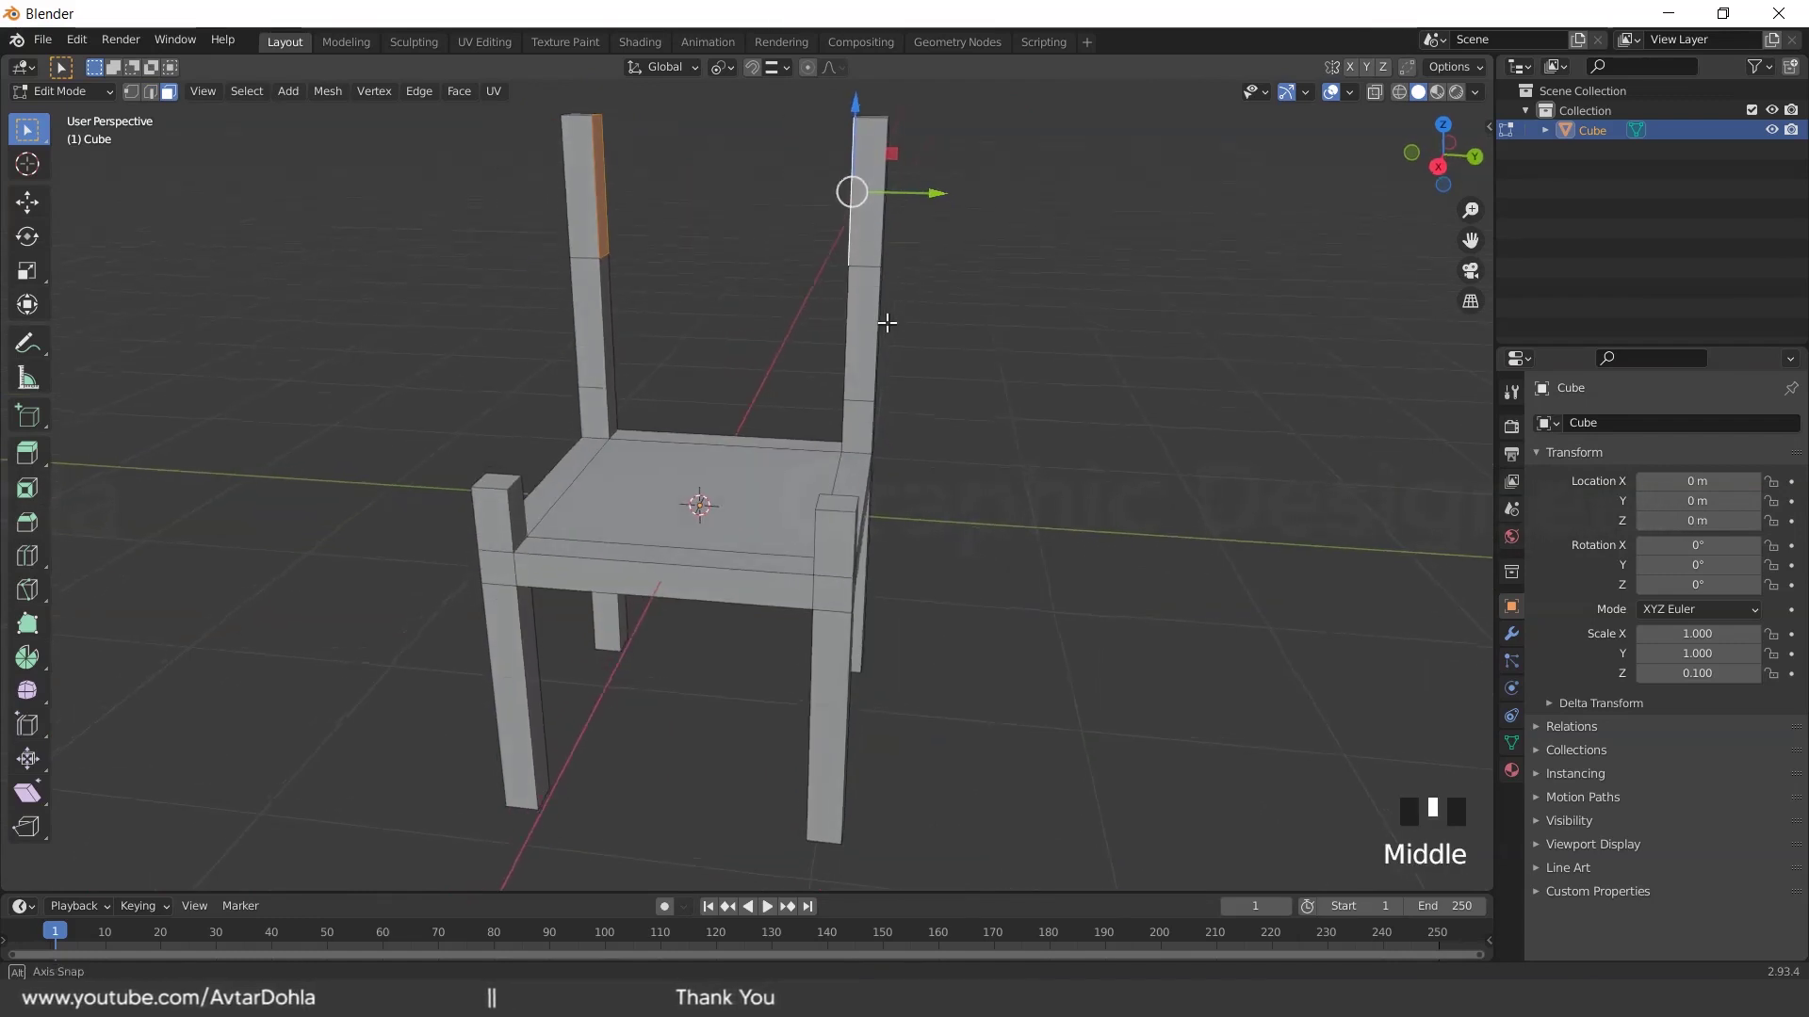
scroll(756, 261, "down", 1)
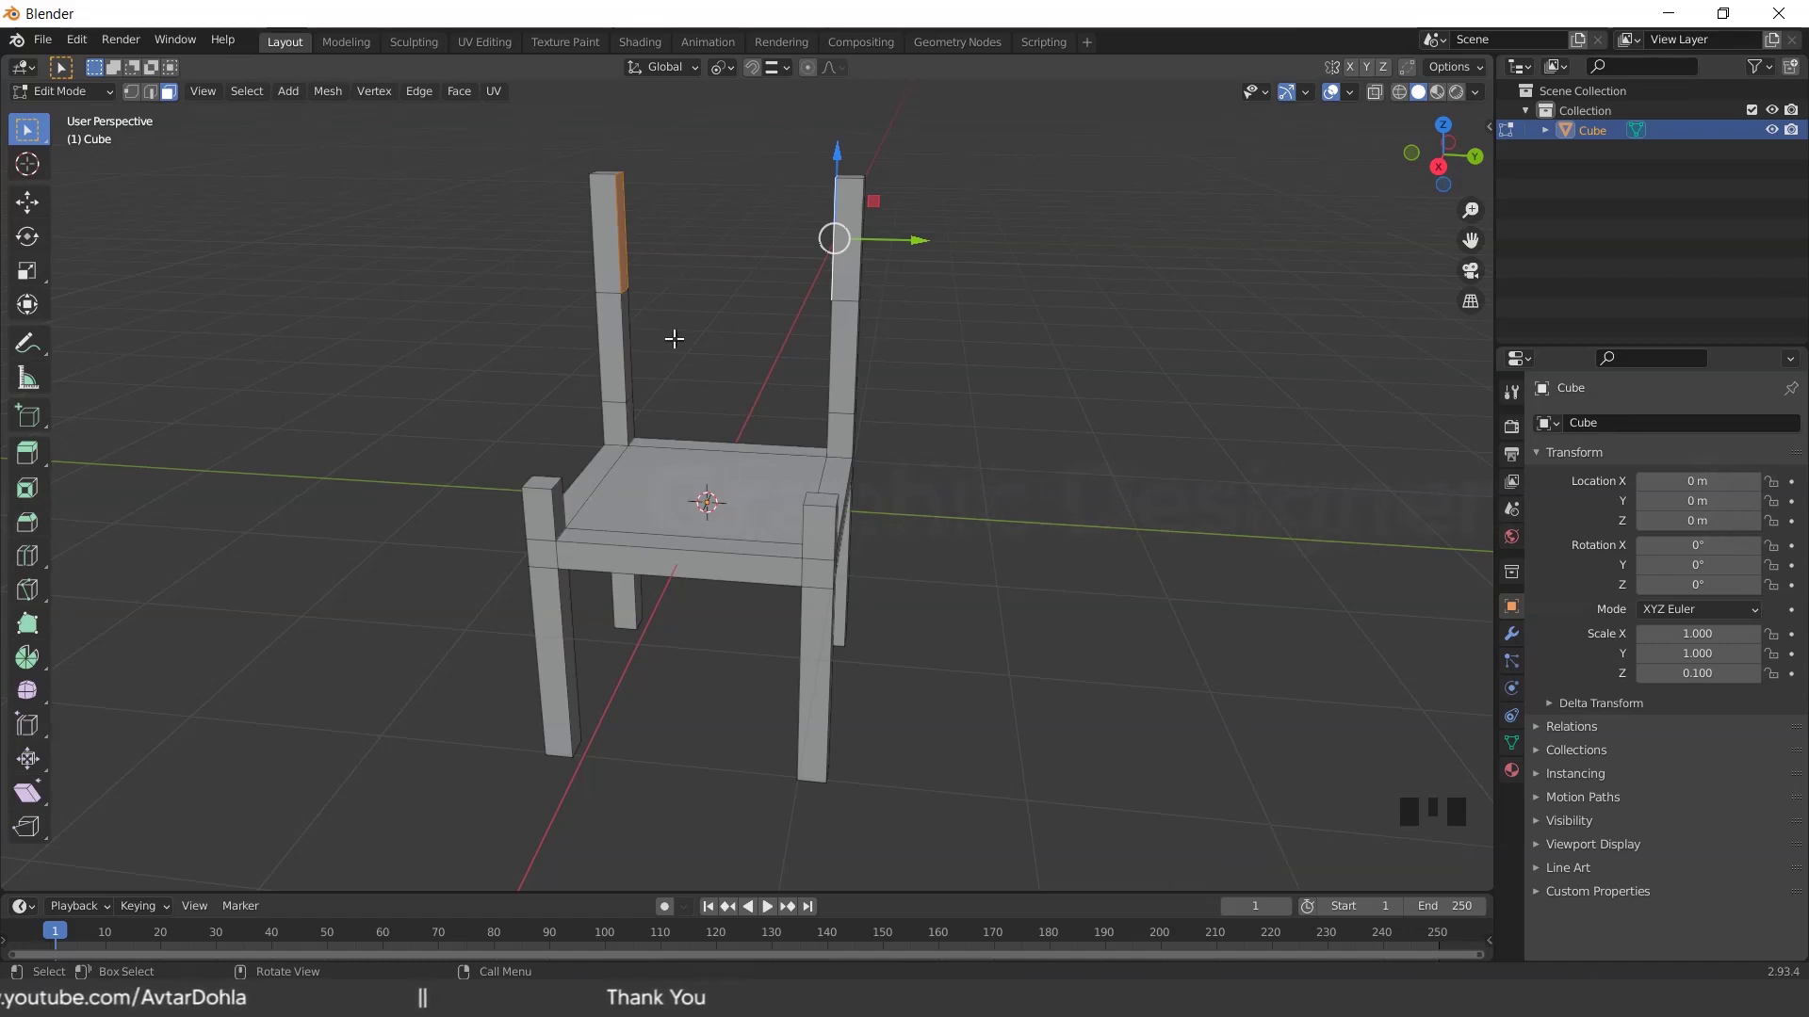
Try to extrude the two selected inner faces along their normals across the gap between the rear posts
key("alt+e")
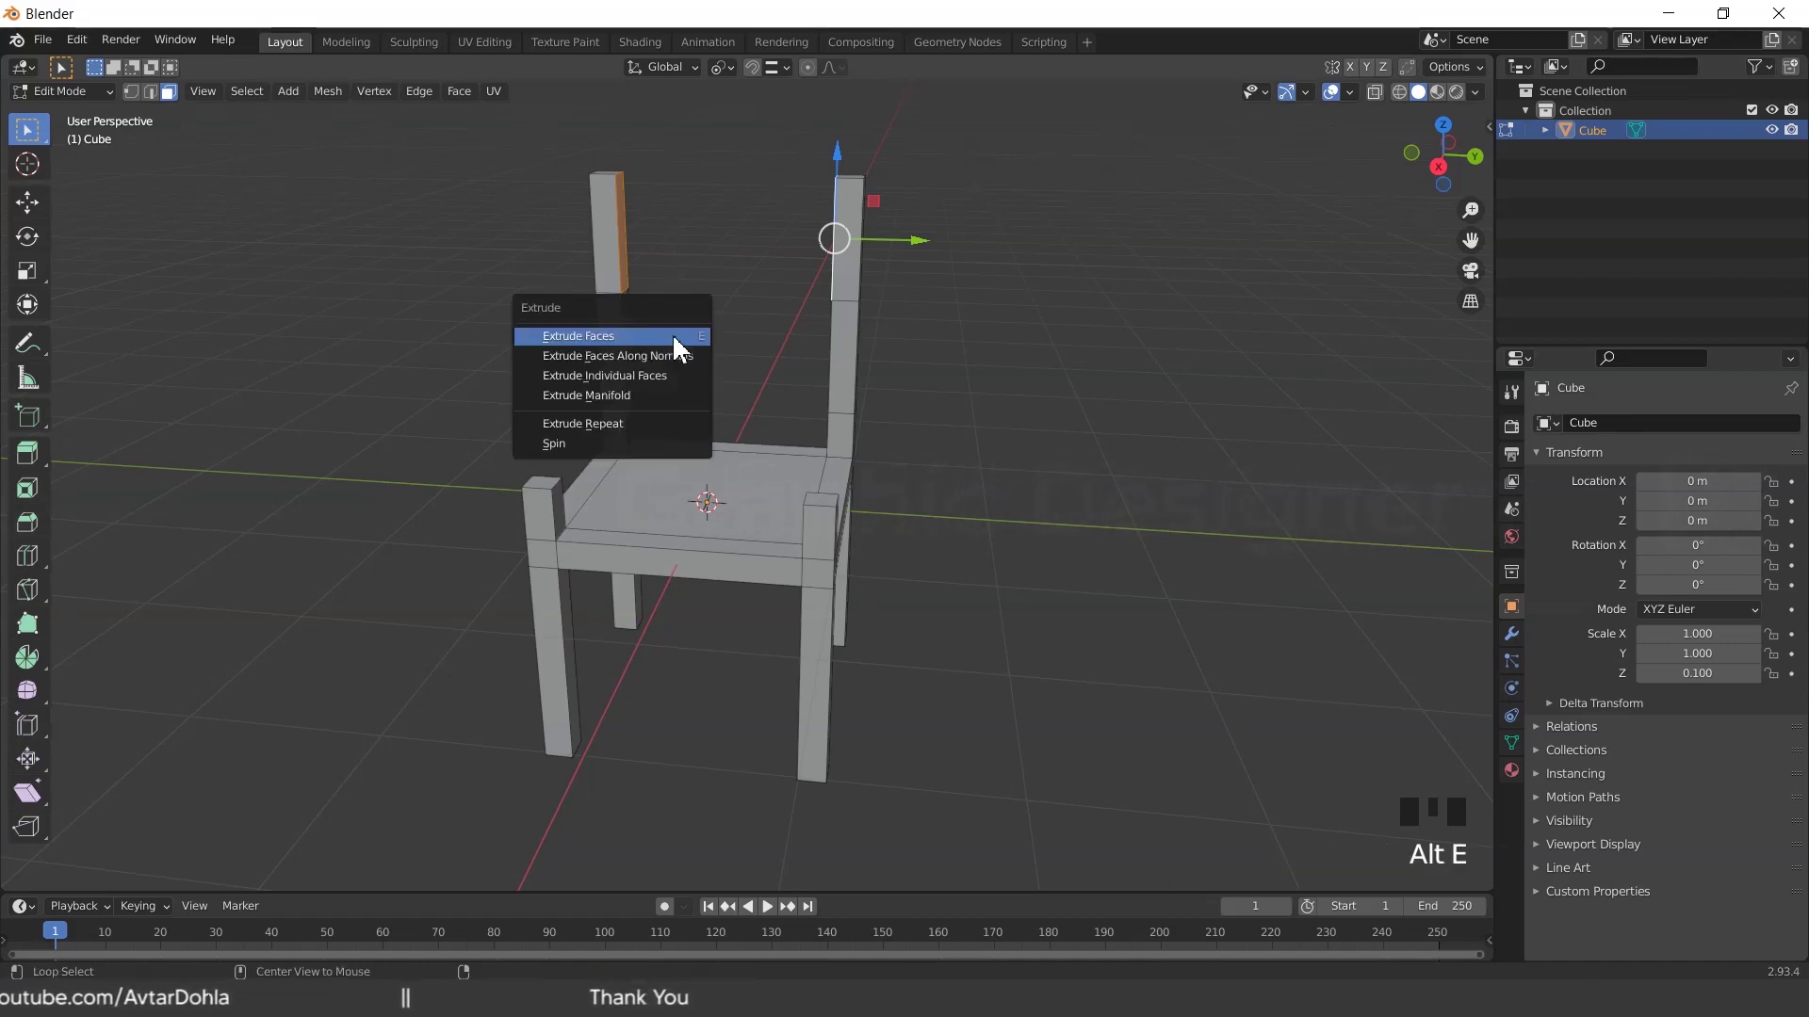
left_click(633, 375)
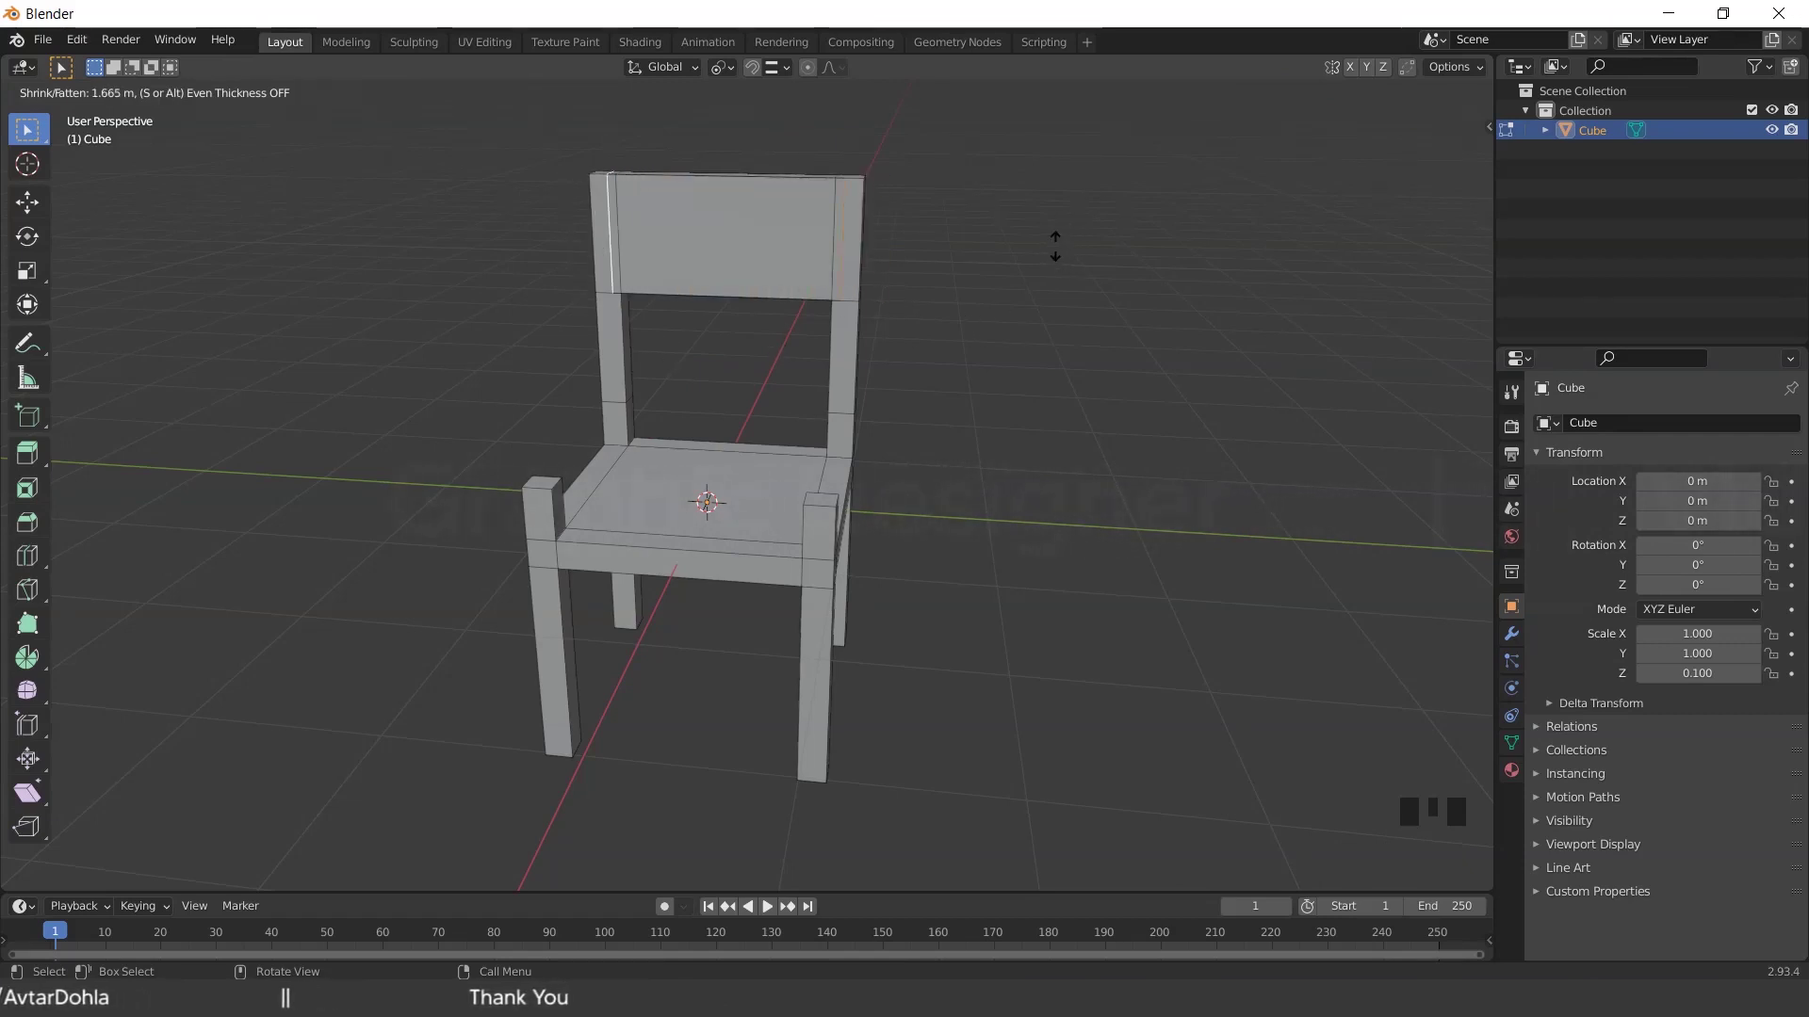
key("Escape")
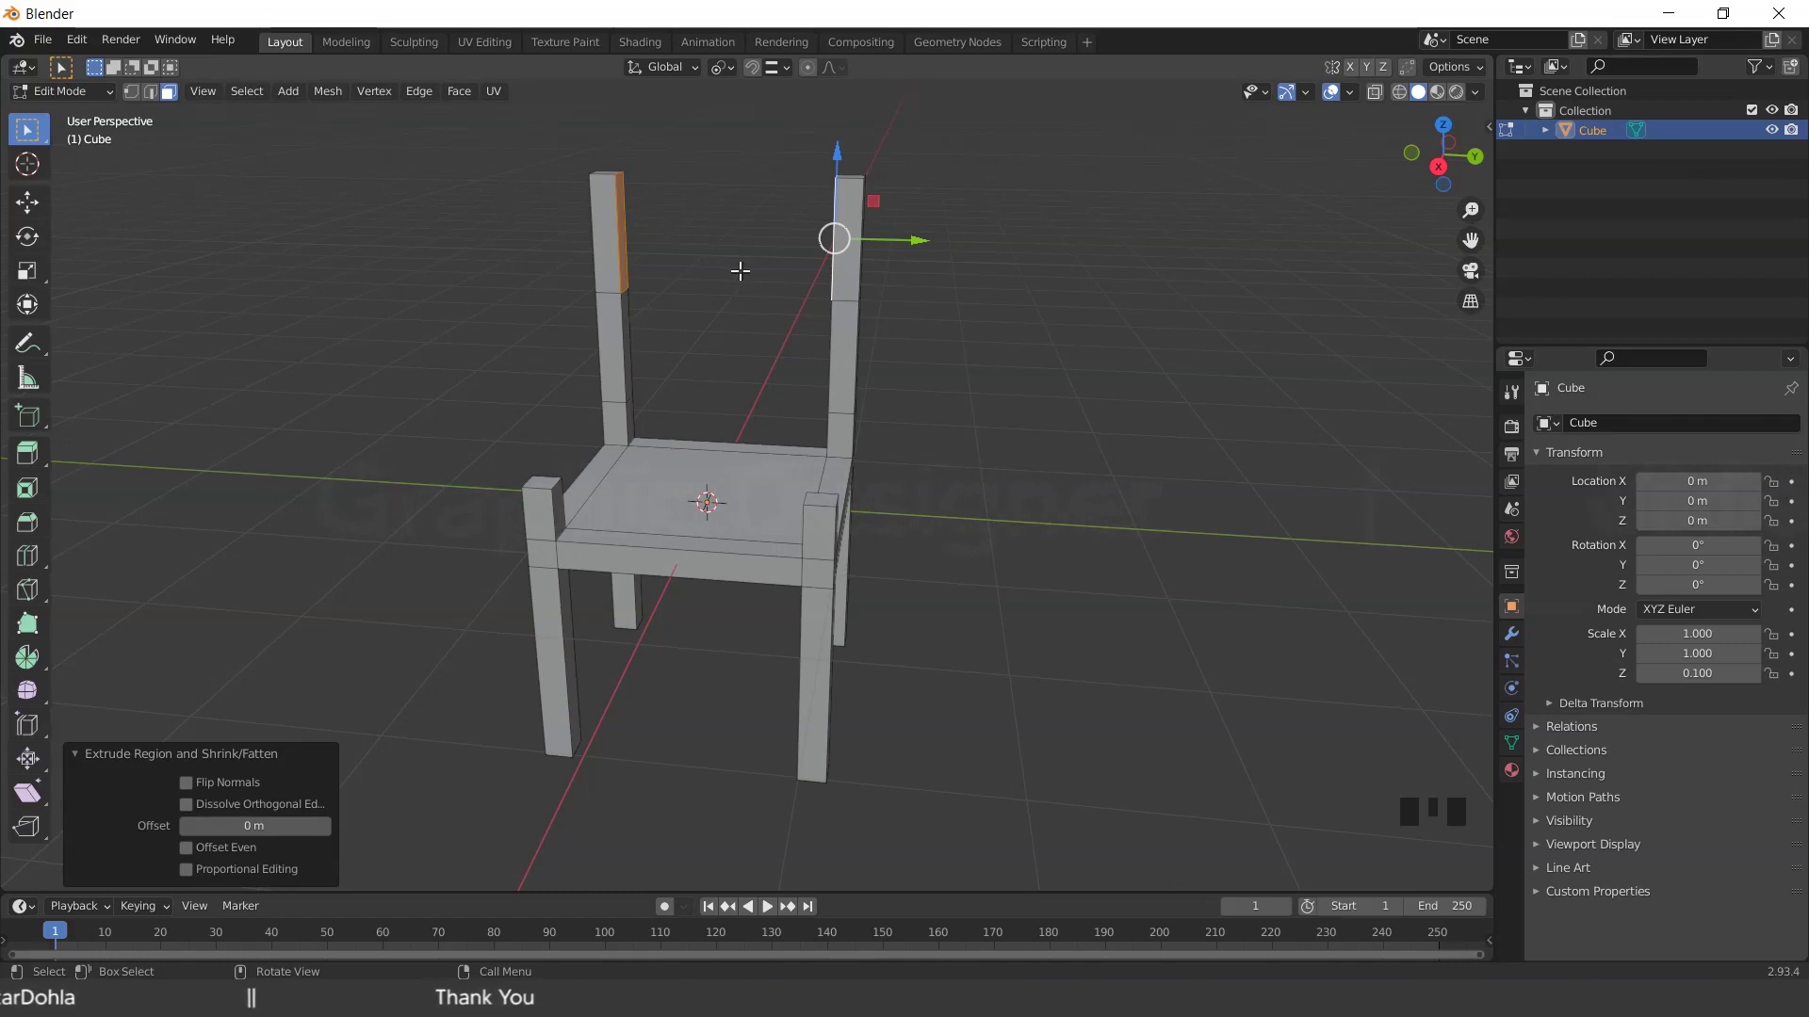
Bridge the two selected inner faces of the upper rear posts to form the backrest panel
right_click(625, 241)
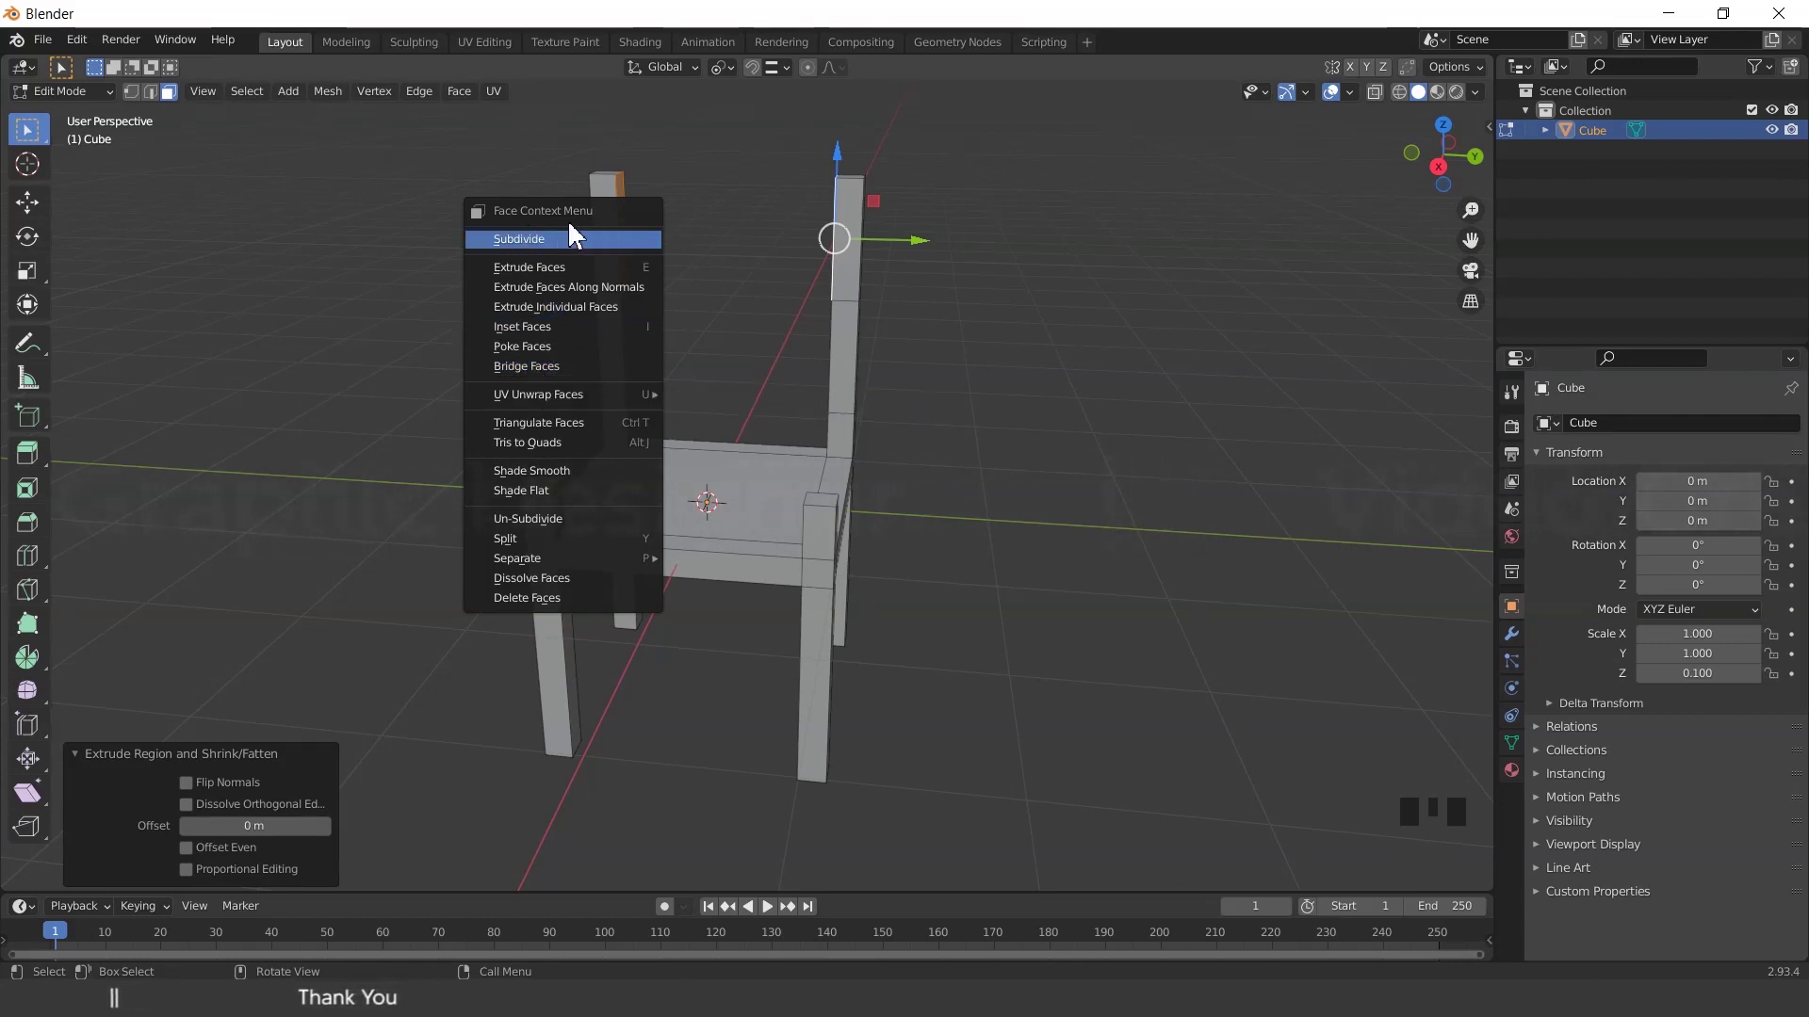
left_click(554, 366)
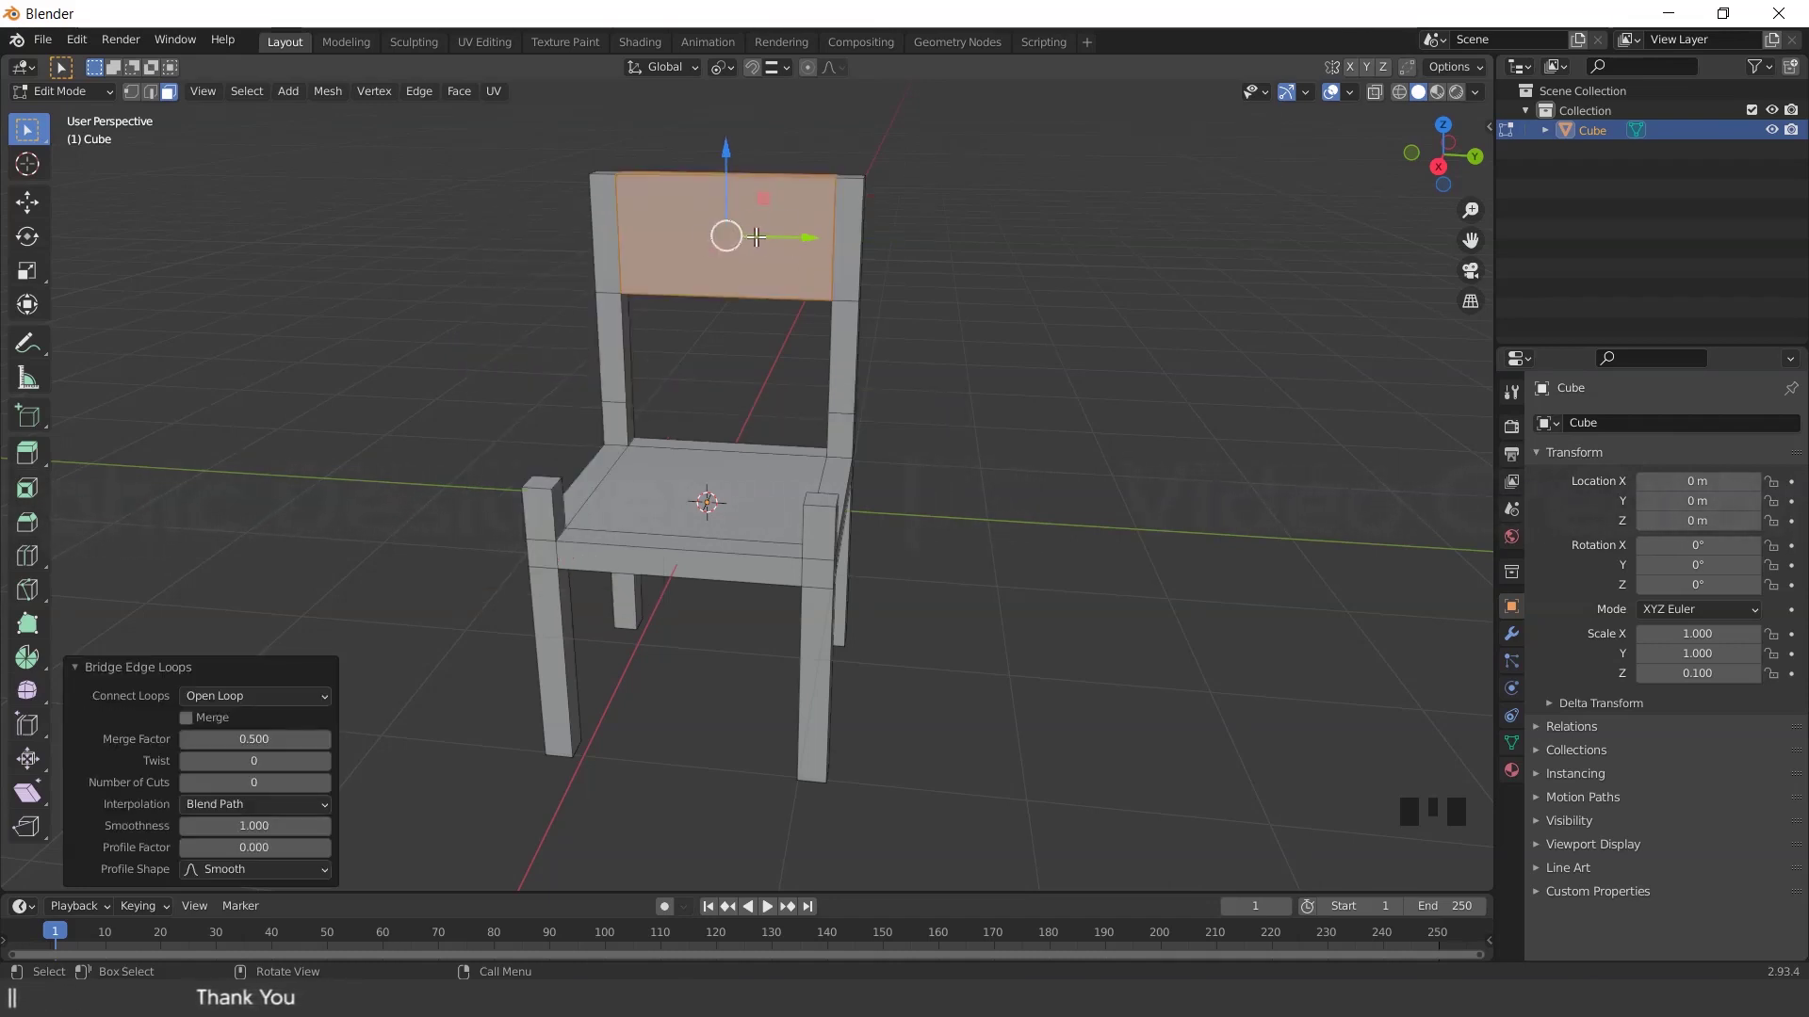
Try the Merge option on the backrest bridge with Open Loop connection, comparing the chair with merging on and off
left_click(186, 718)
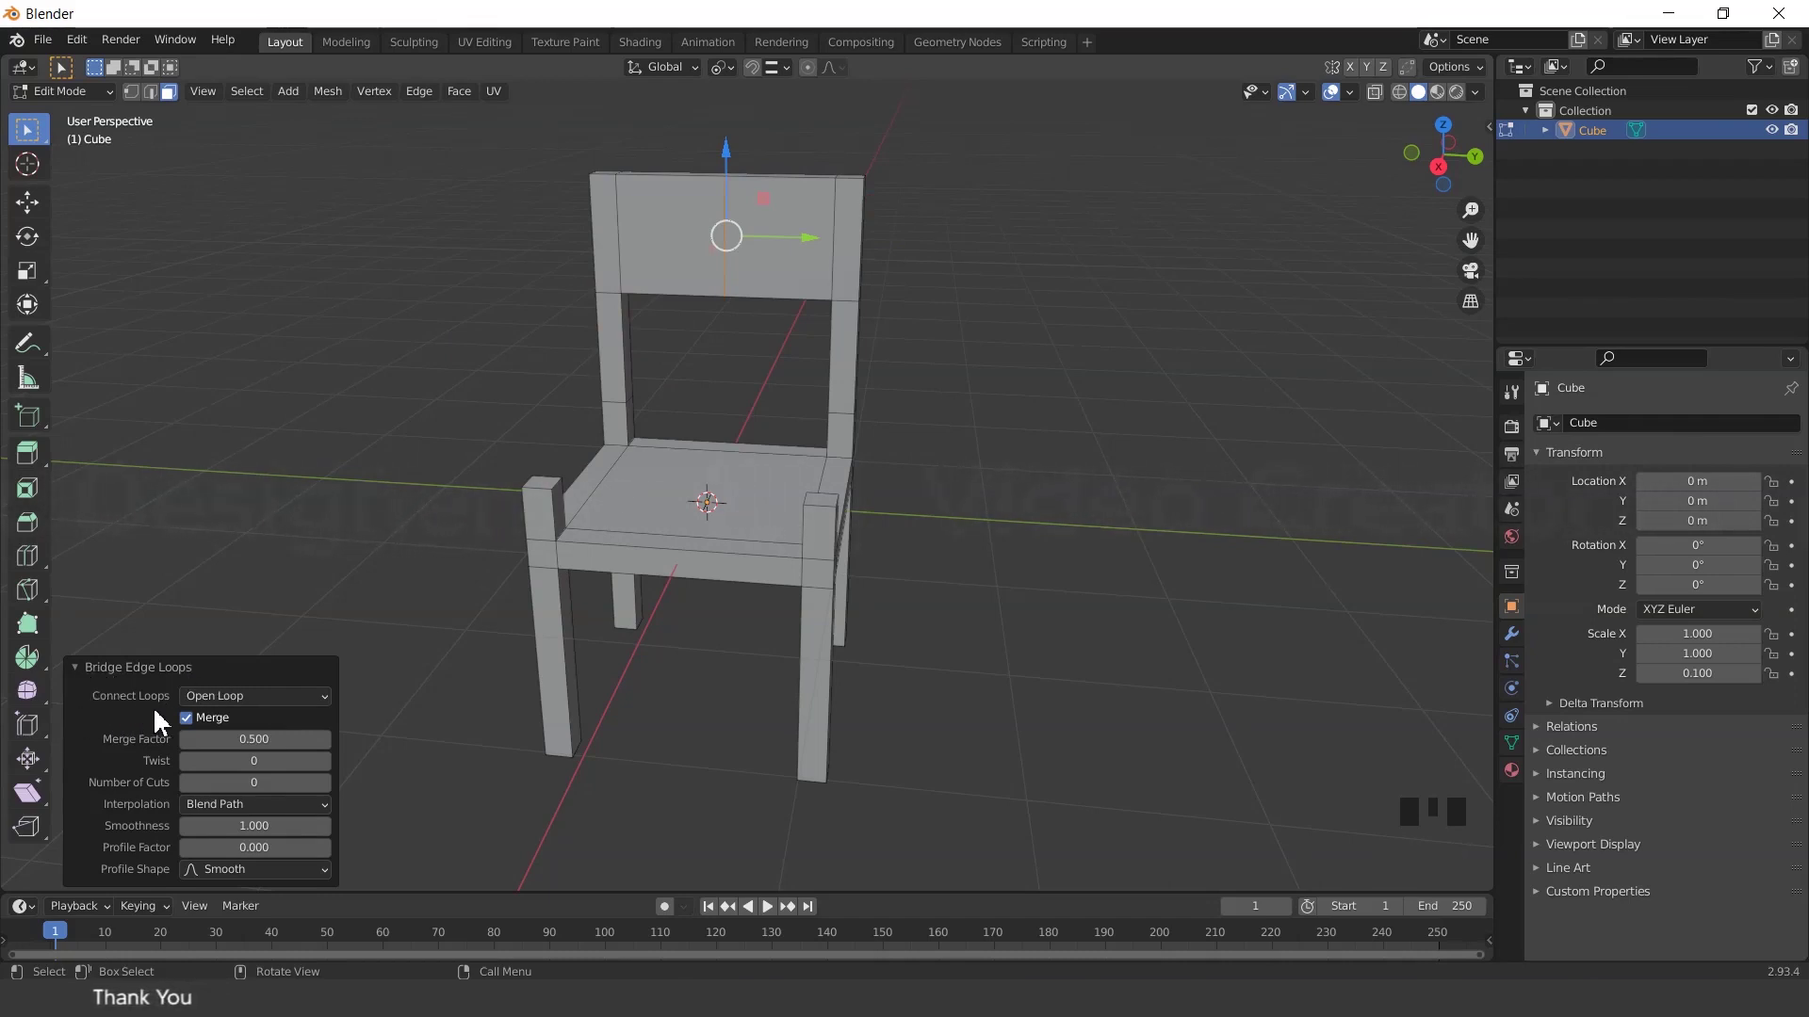
left_click(293, 695)
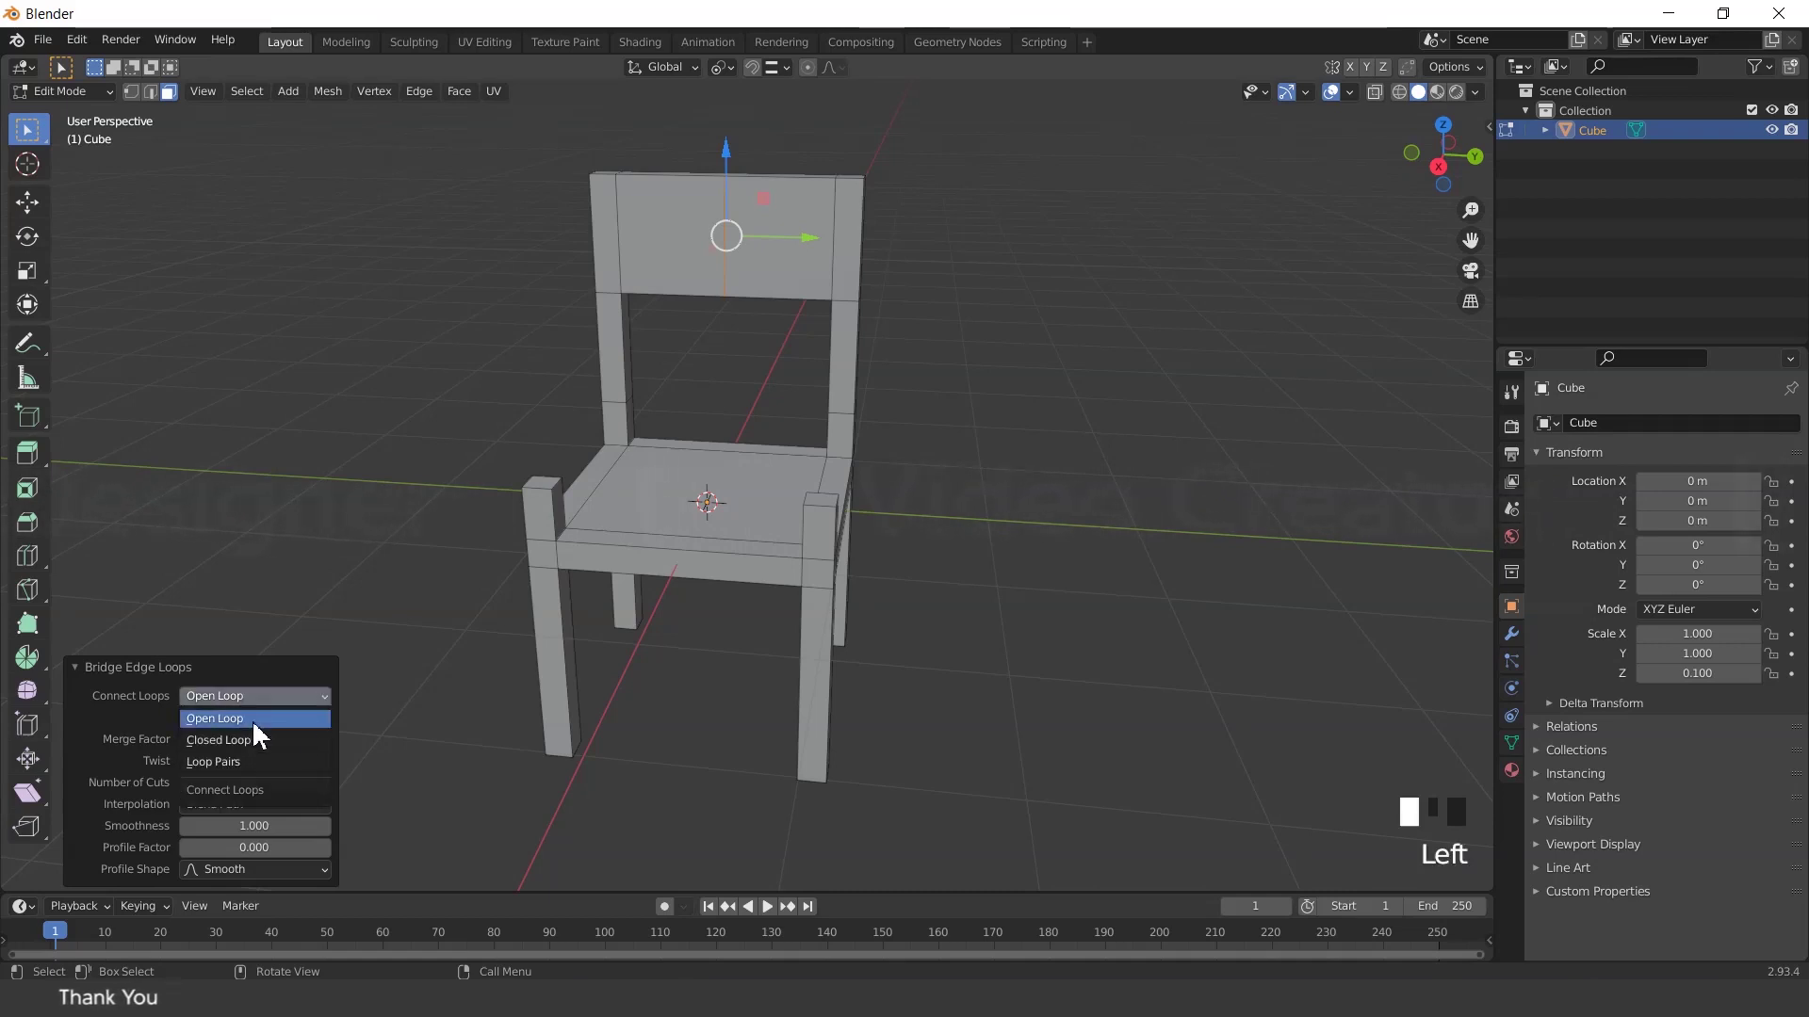
left_click_drag(252, 719, 274, 718)
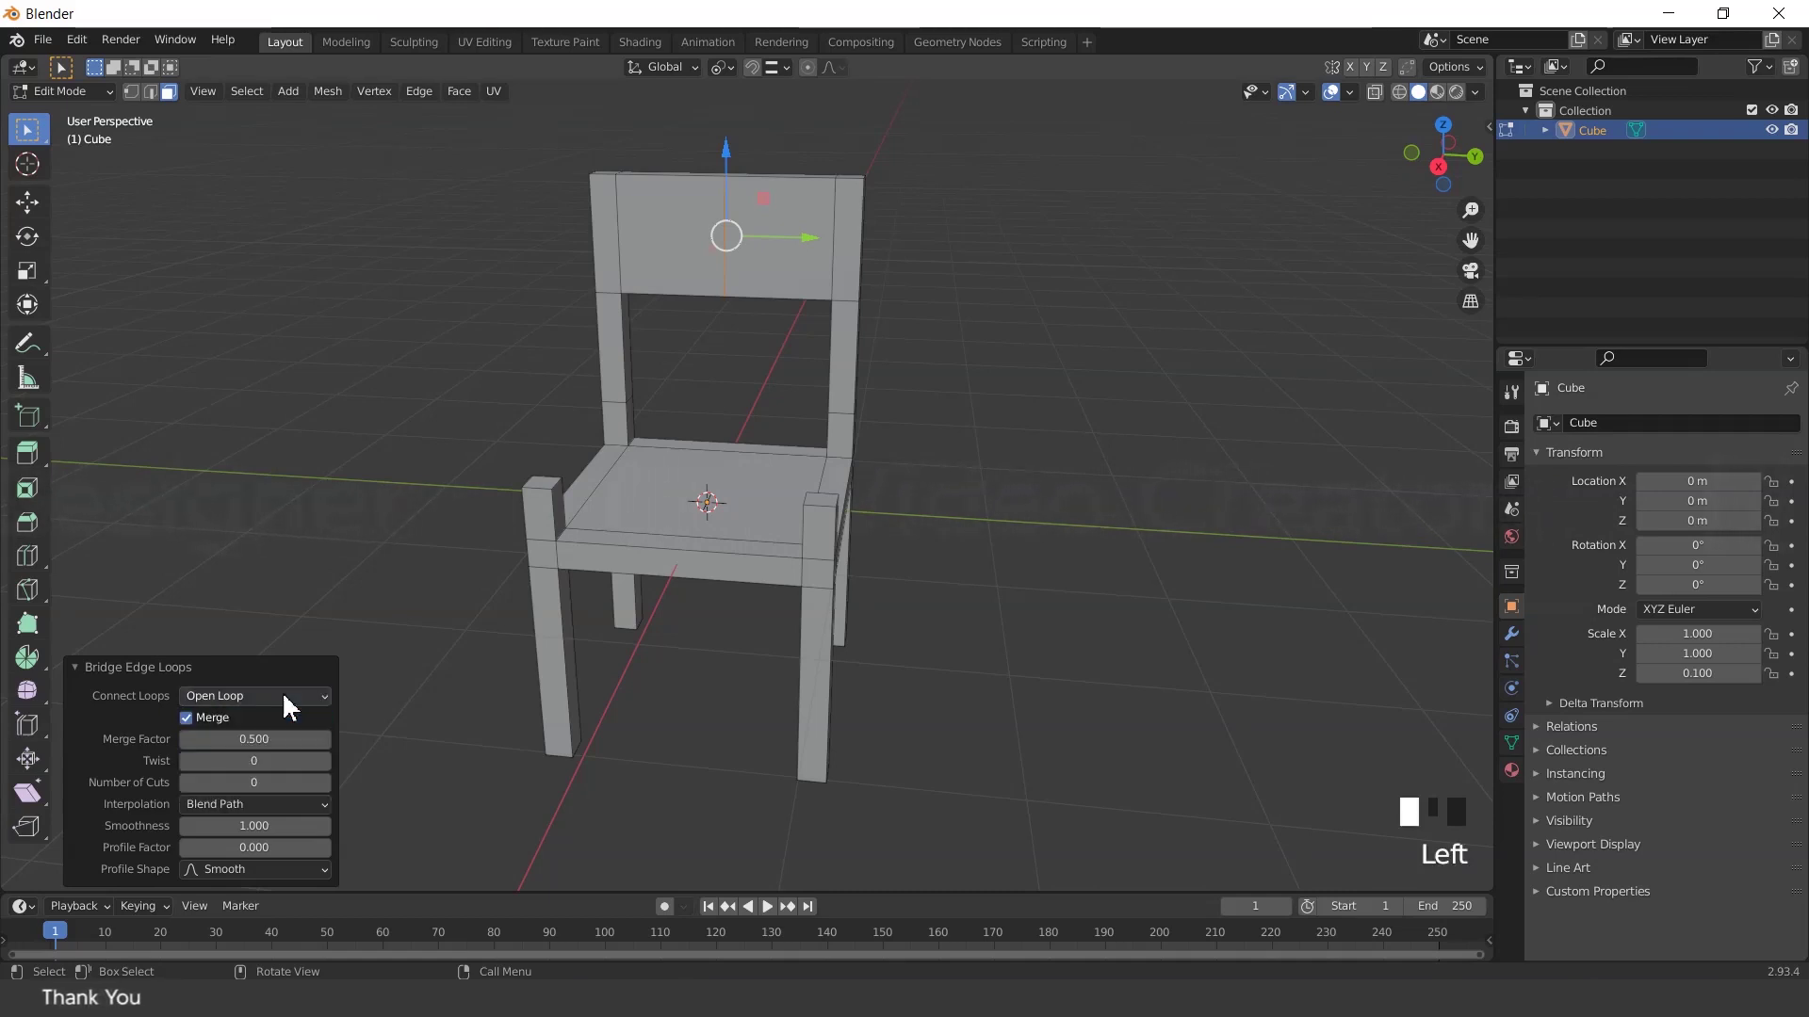
left_click(187, 718)
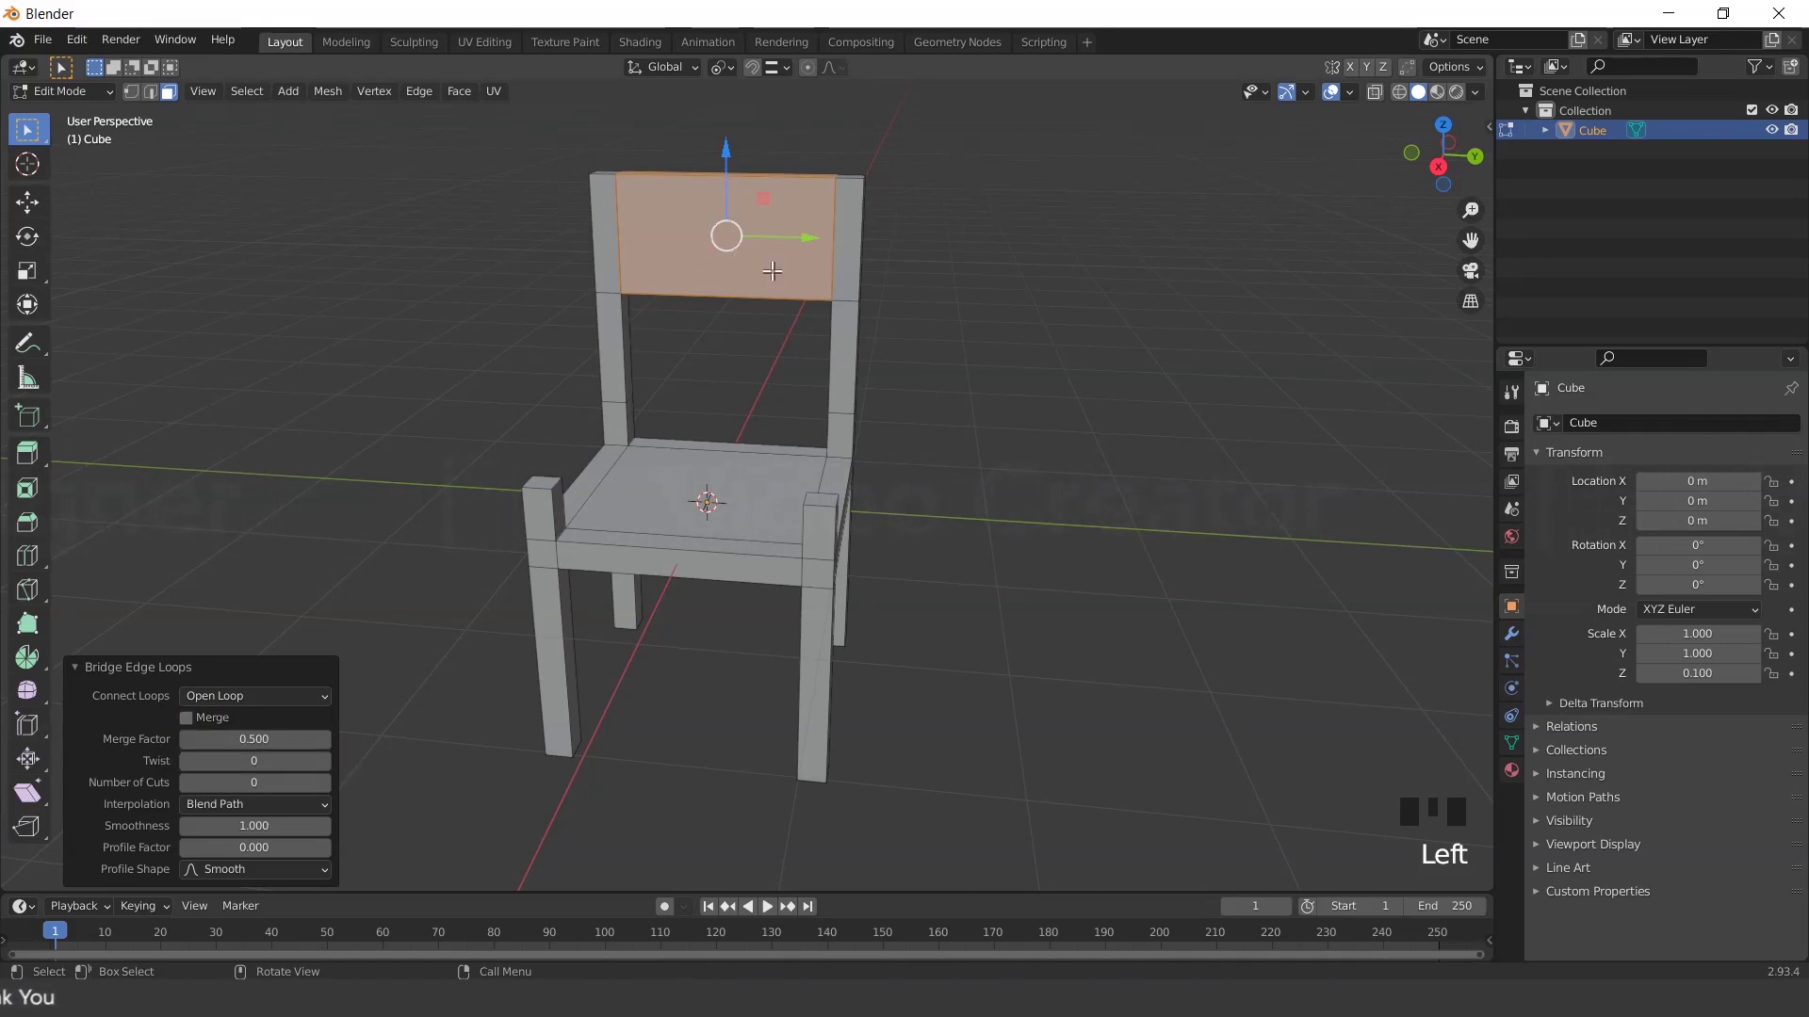
left_click(186, 718)
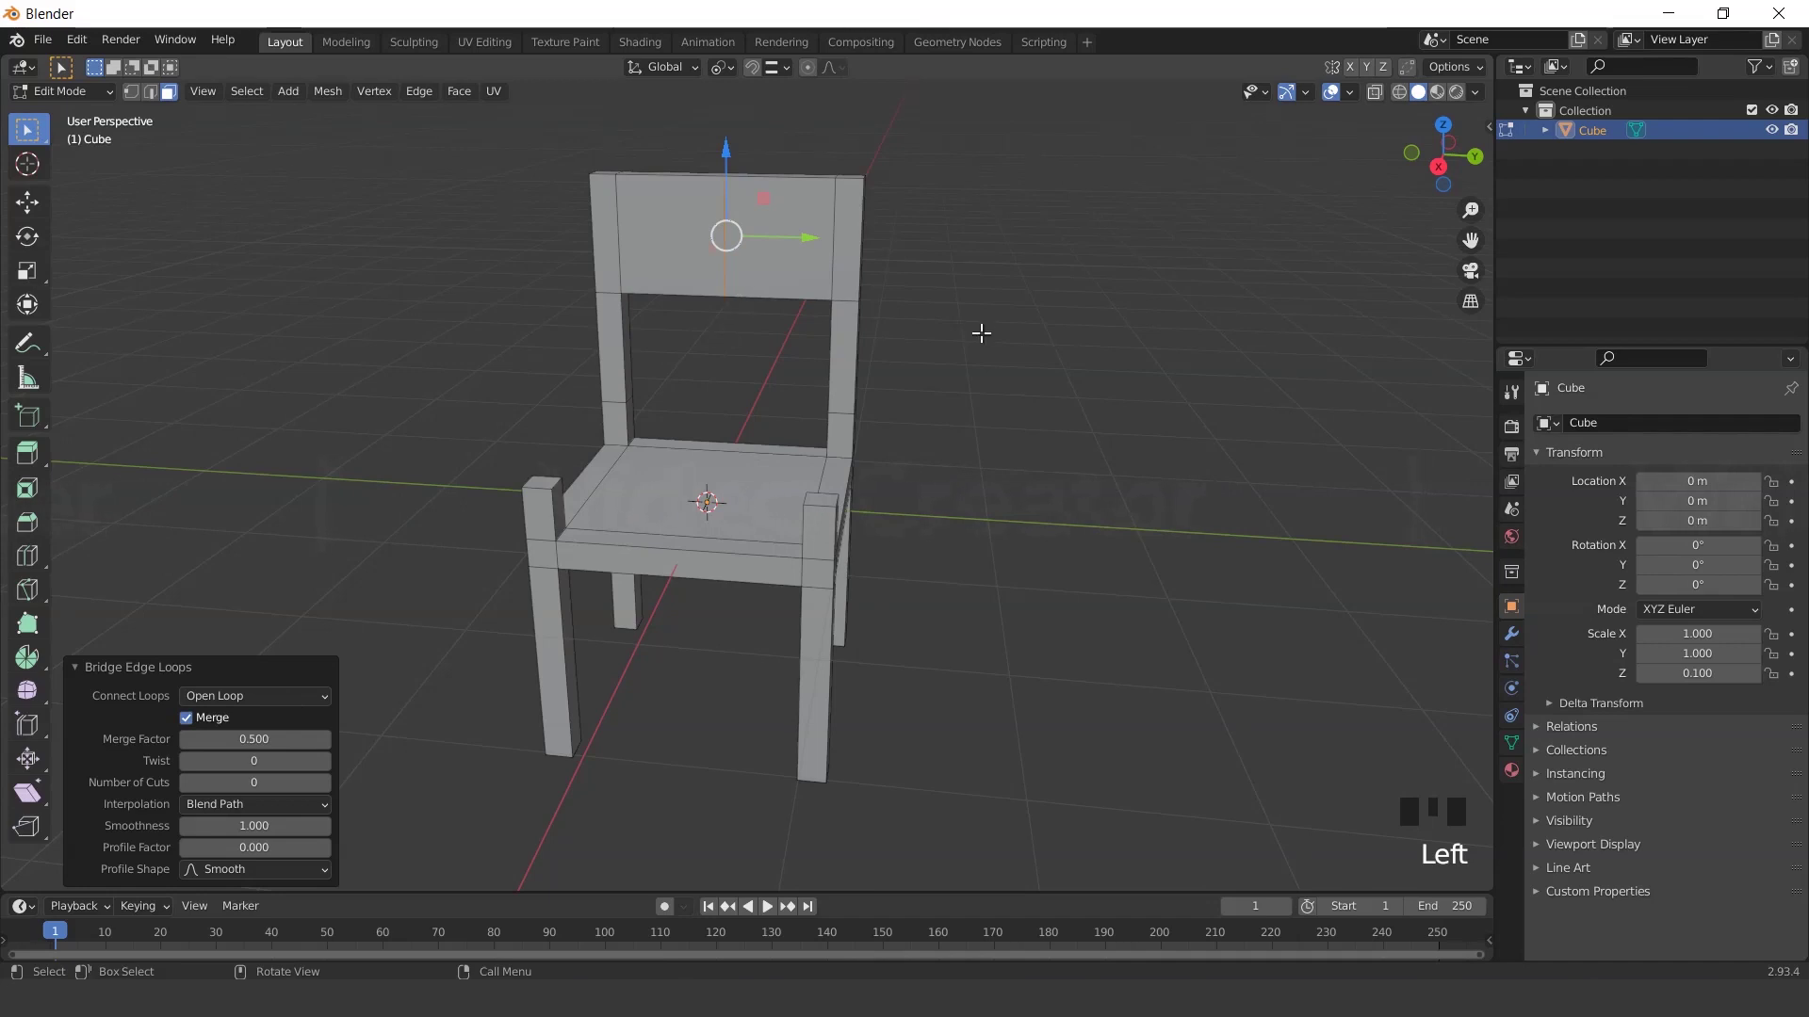
mouse_move(981, 333)
middle_mouse_down()
mouse_move(992, 274)
mouse_move(989, 316)
middle_mouse_up()
middle_click_drag(888, 399, 725, 474)
middle_click_drag(980, 404, 918, 368)
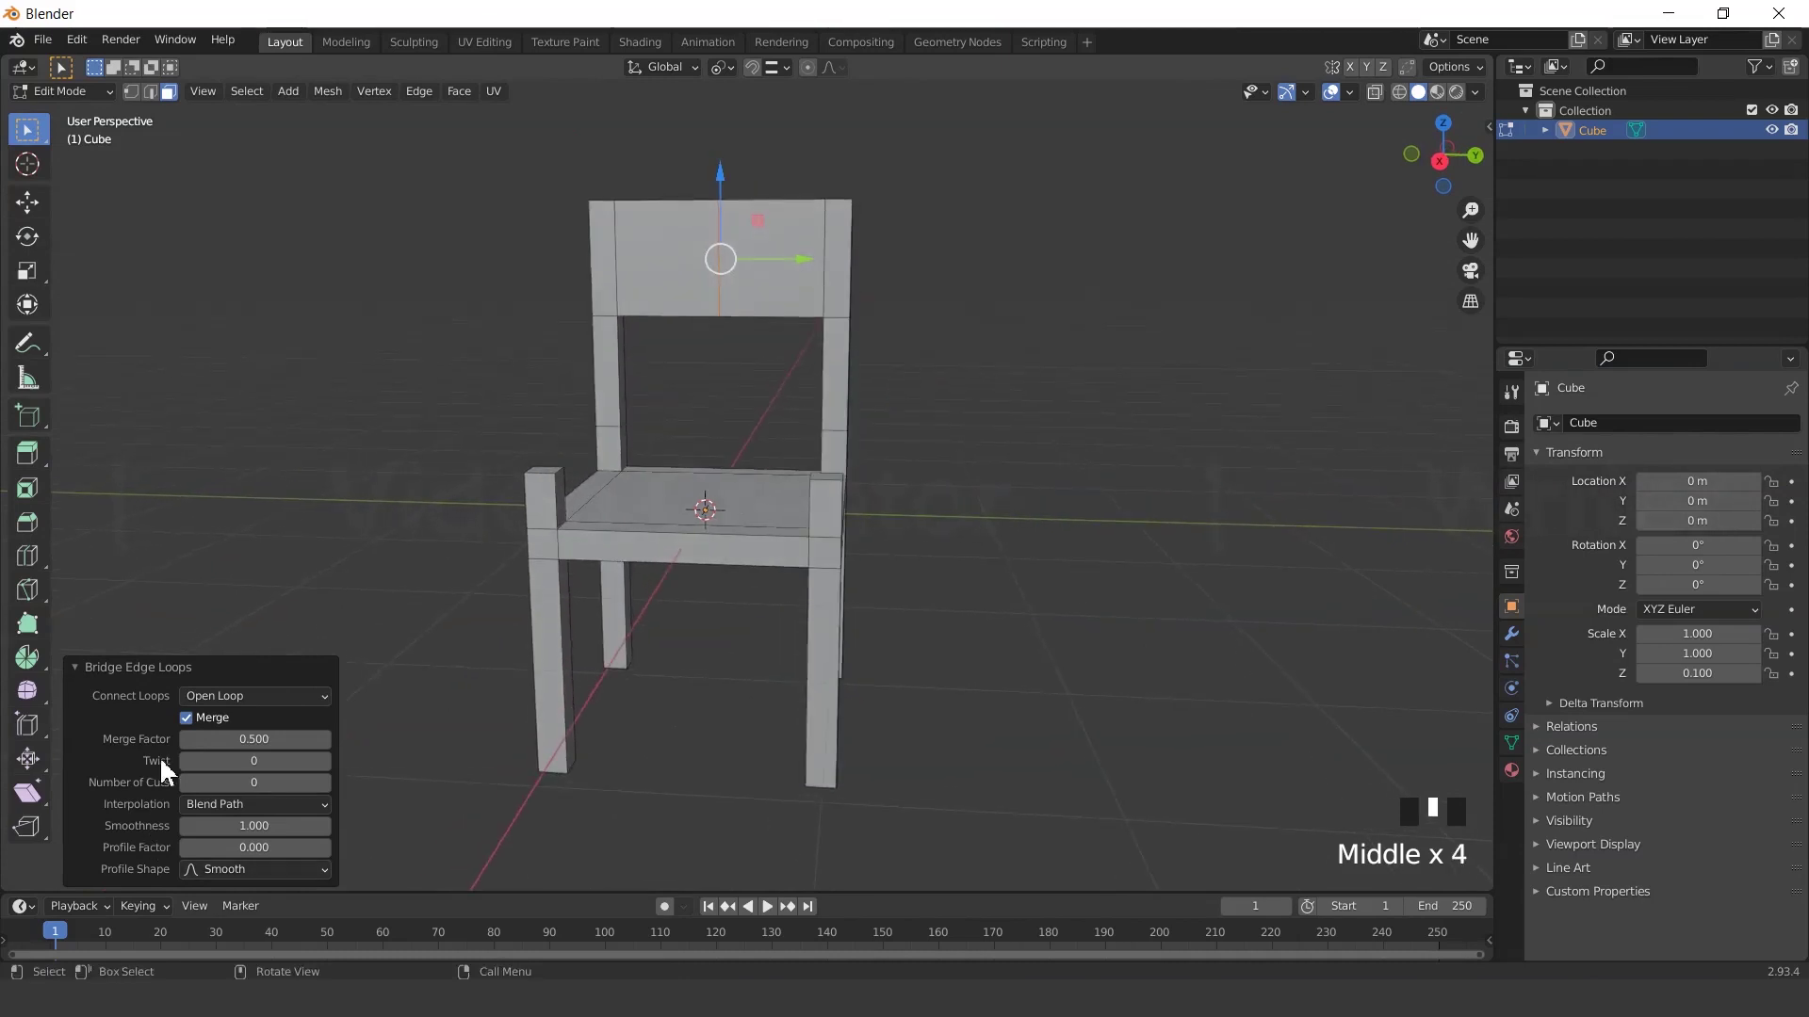
left_click(186, 718)
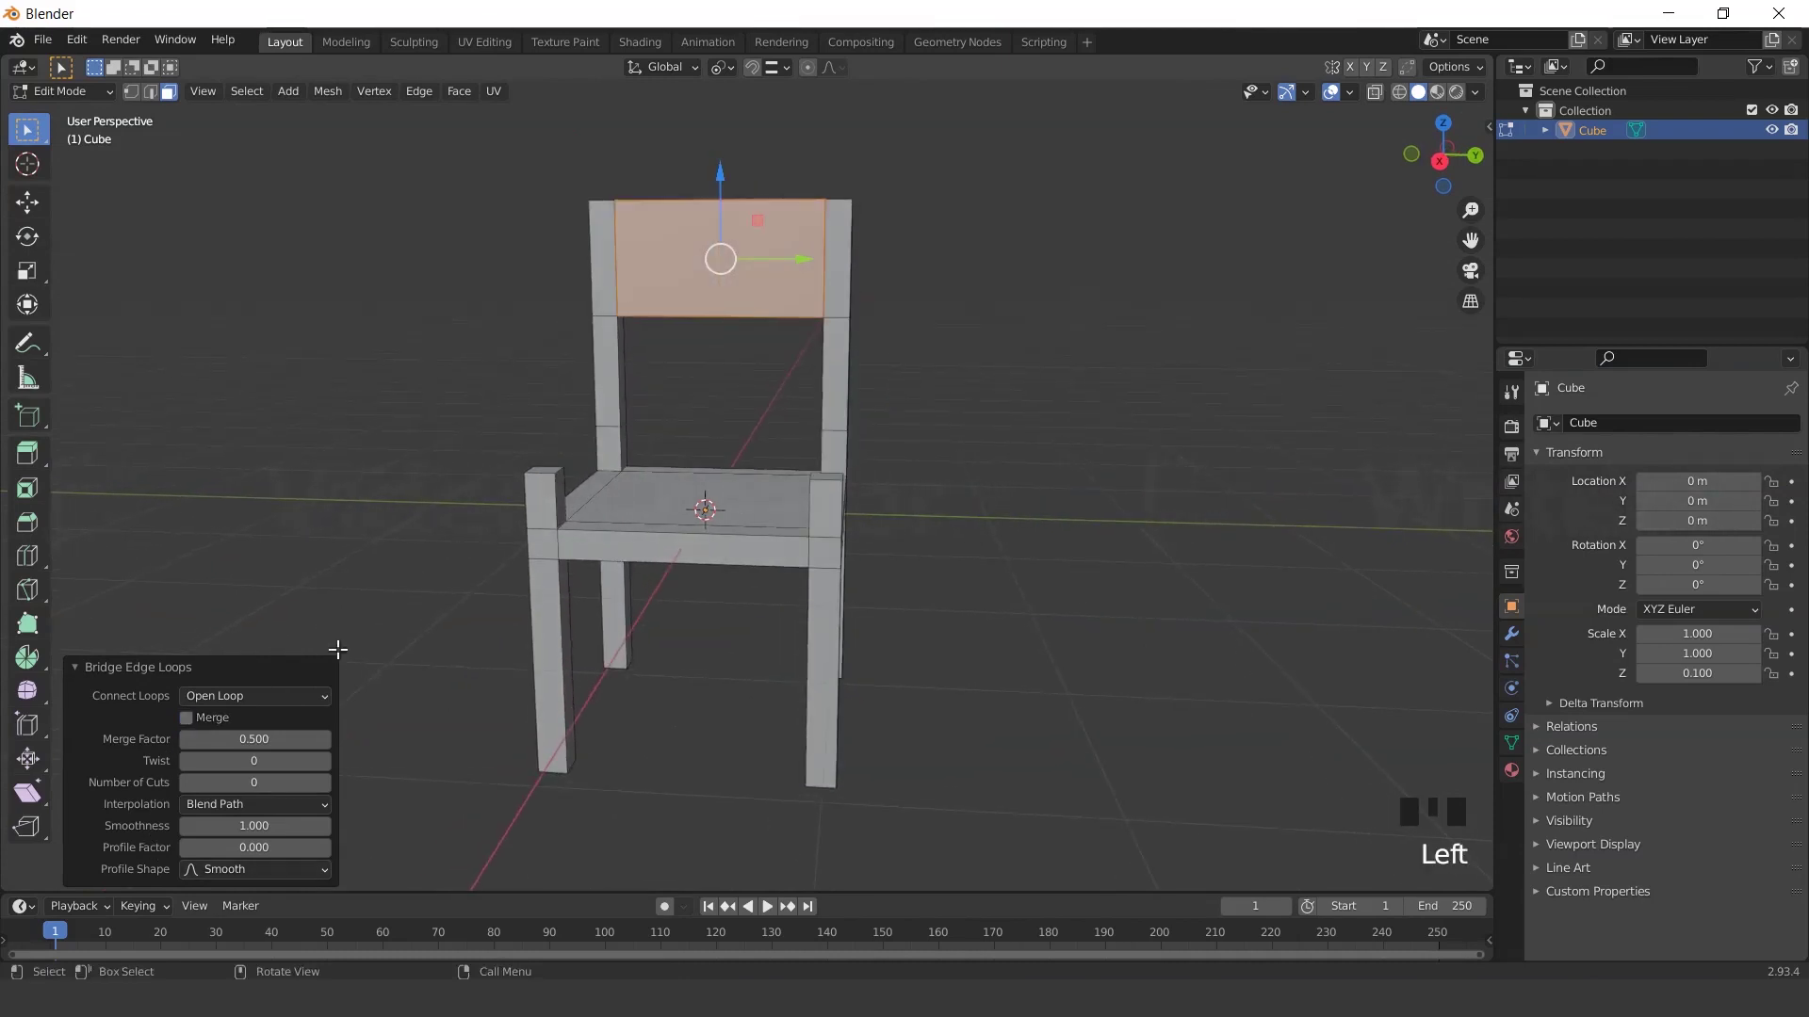
Set the bridge's merge factor to 0.490 and try different twist values, resetting the twist to its default
left_click(262, 739)
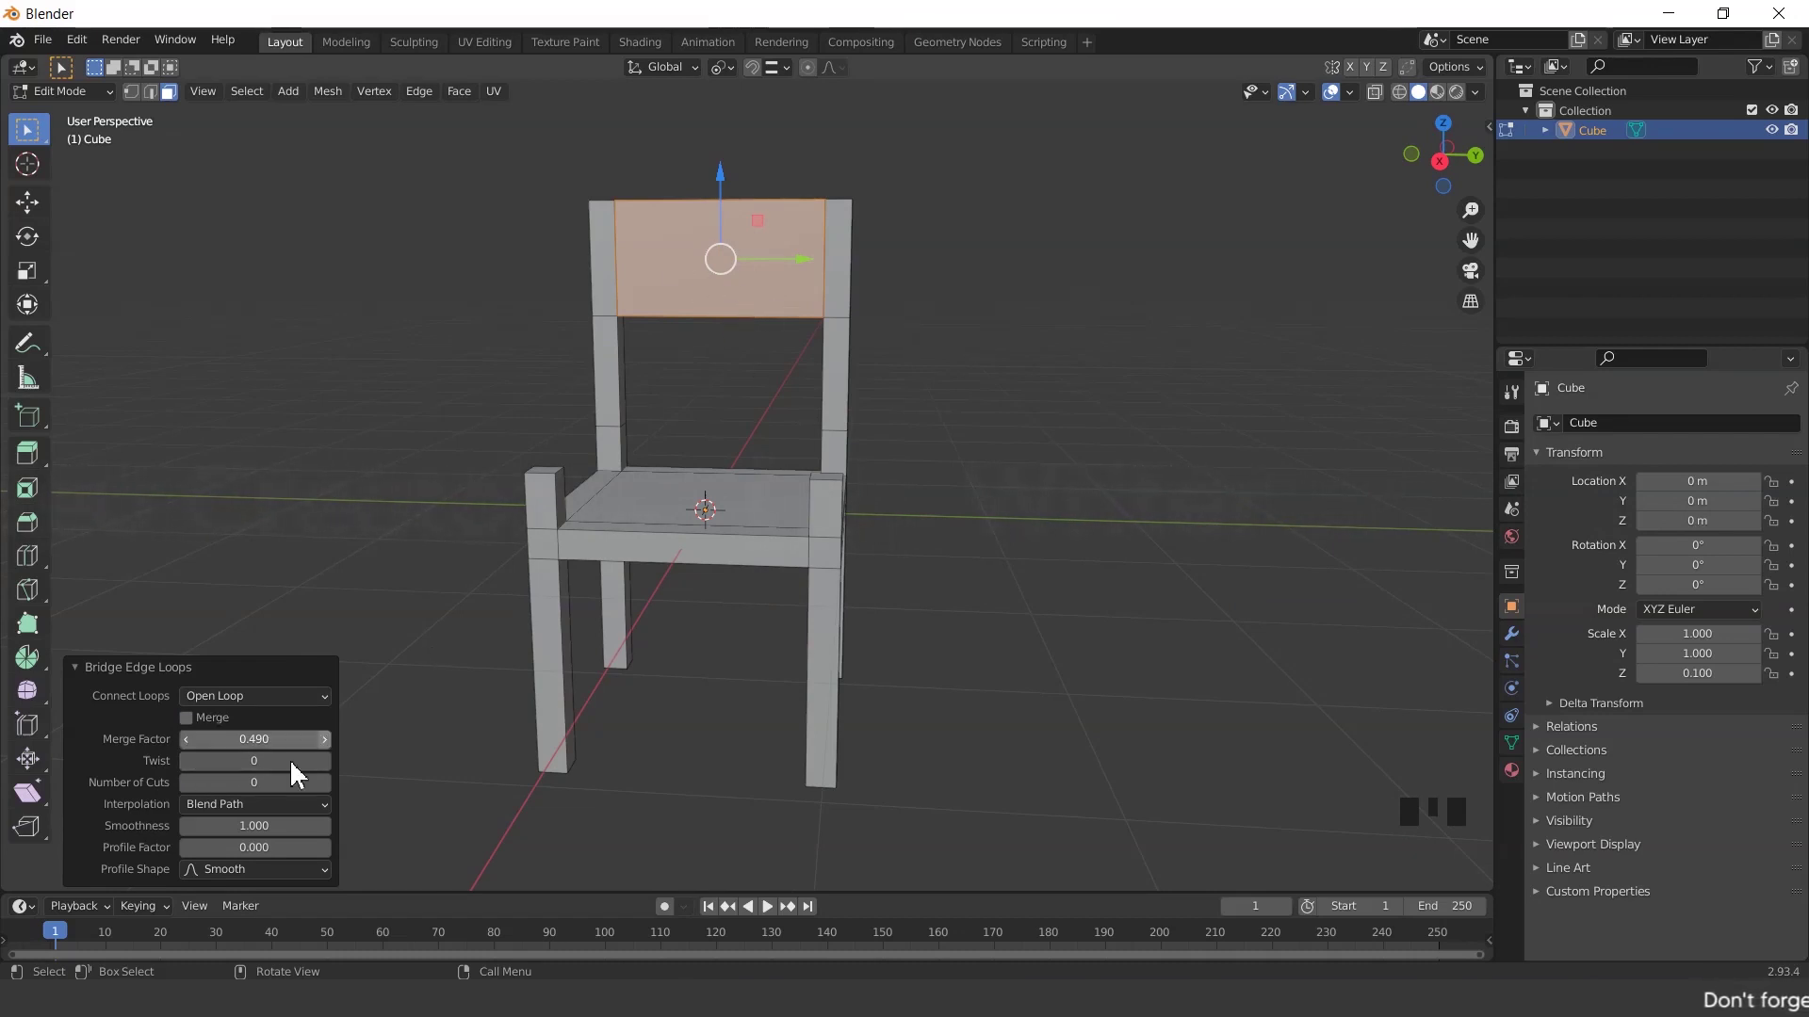
mouse_move(290, 761)
left_mouse_down()
mouse_move(368, 761)
mouse_move(267, 762)
left_mouse_up()
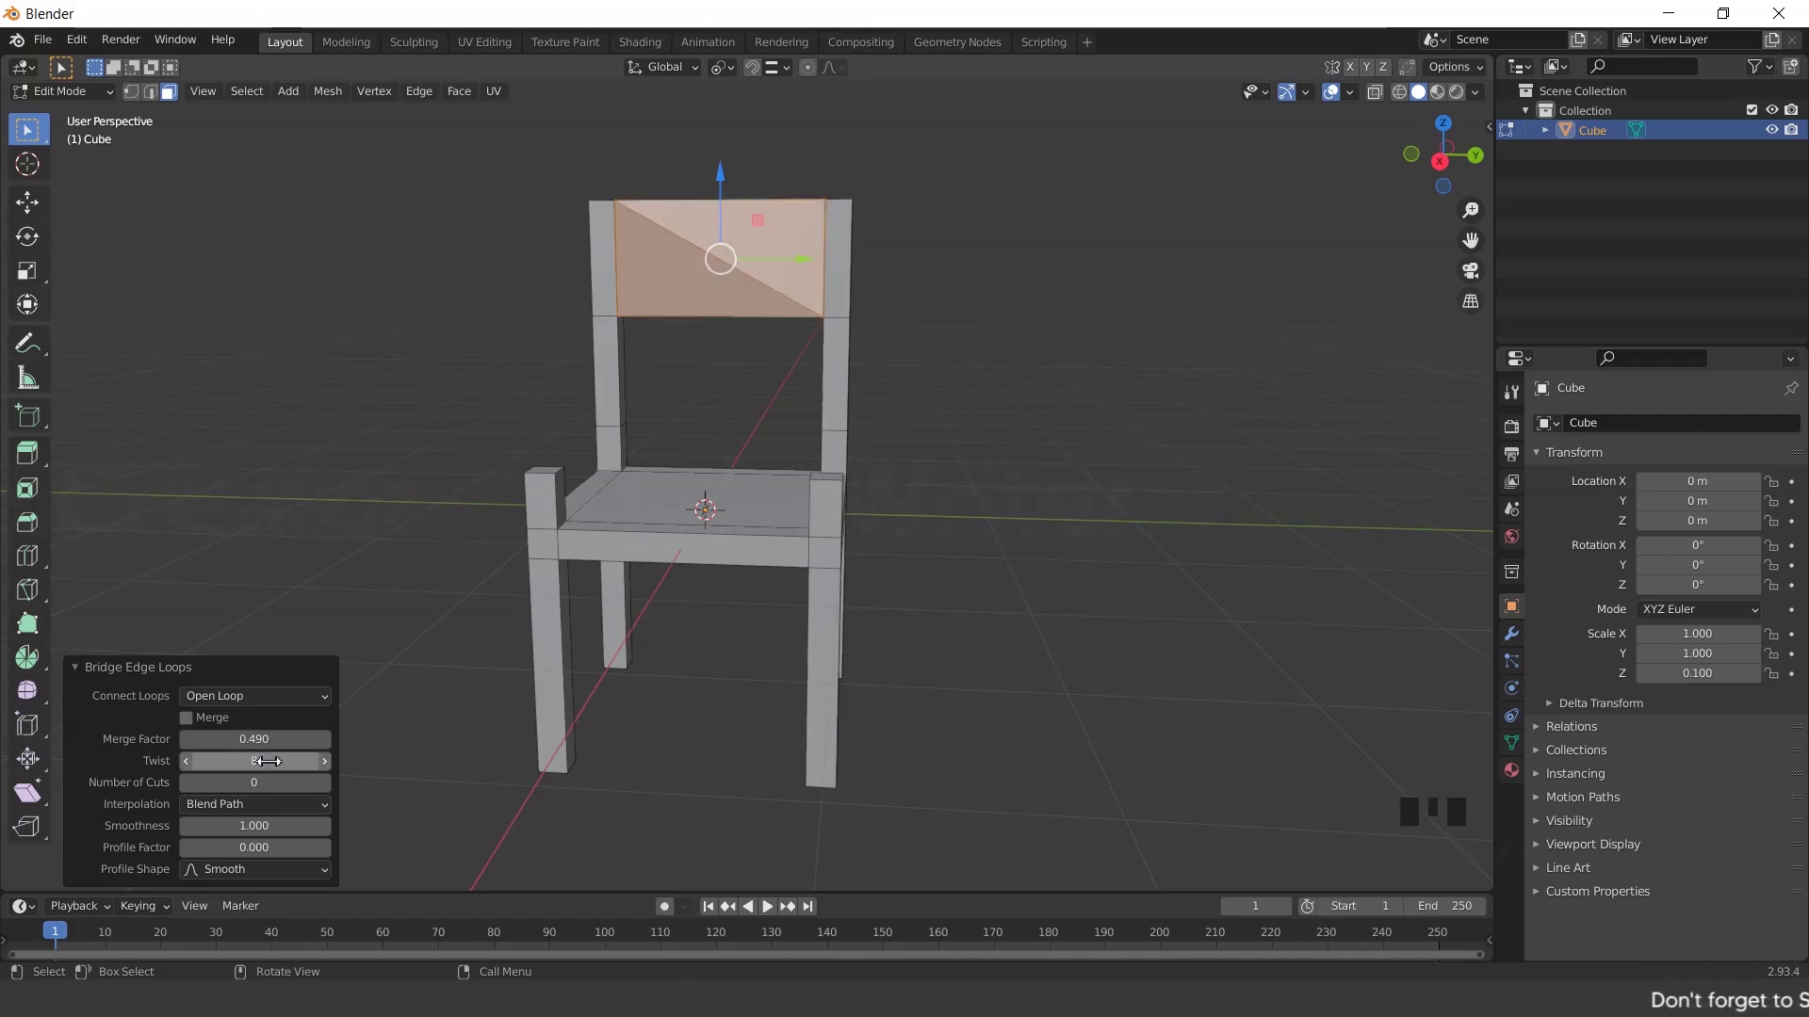
left_click(200, 763)
left_click(219, 764)
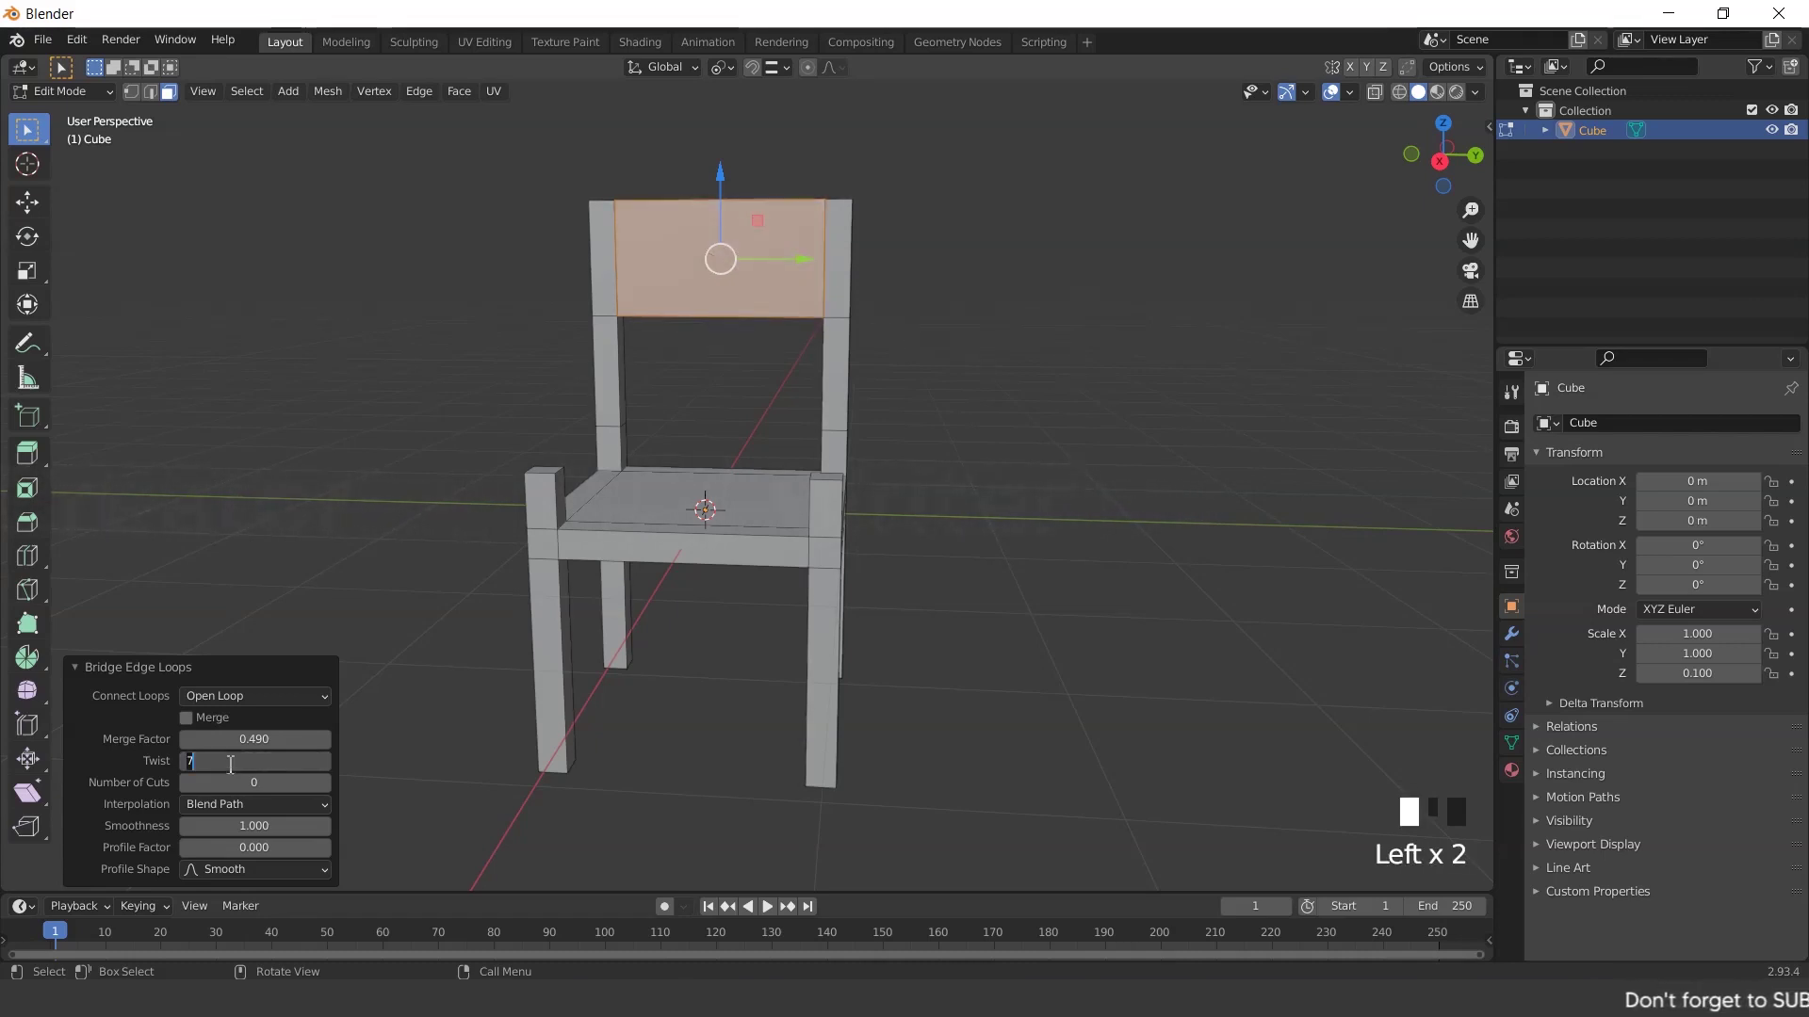
right_click(231, 763)
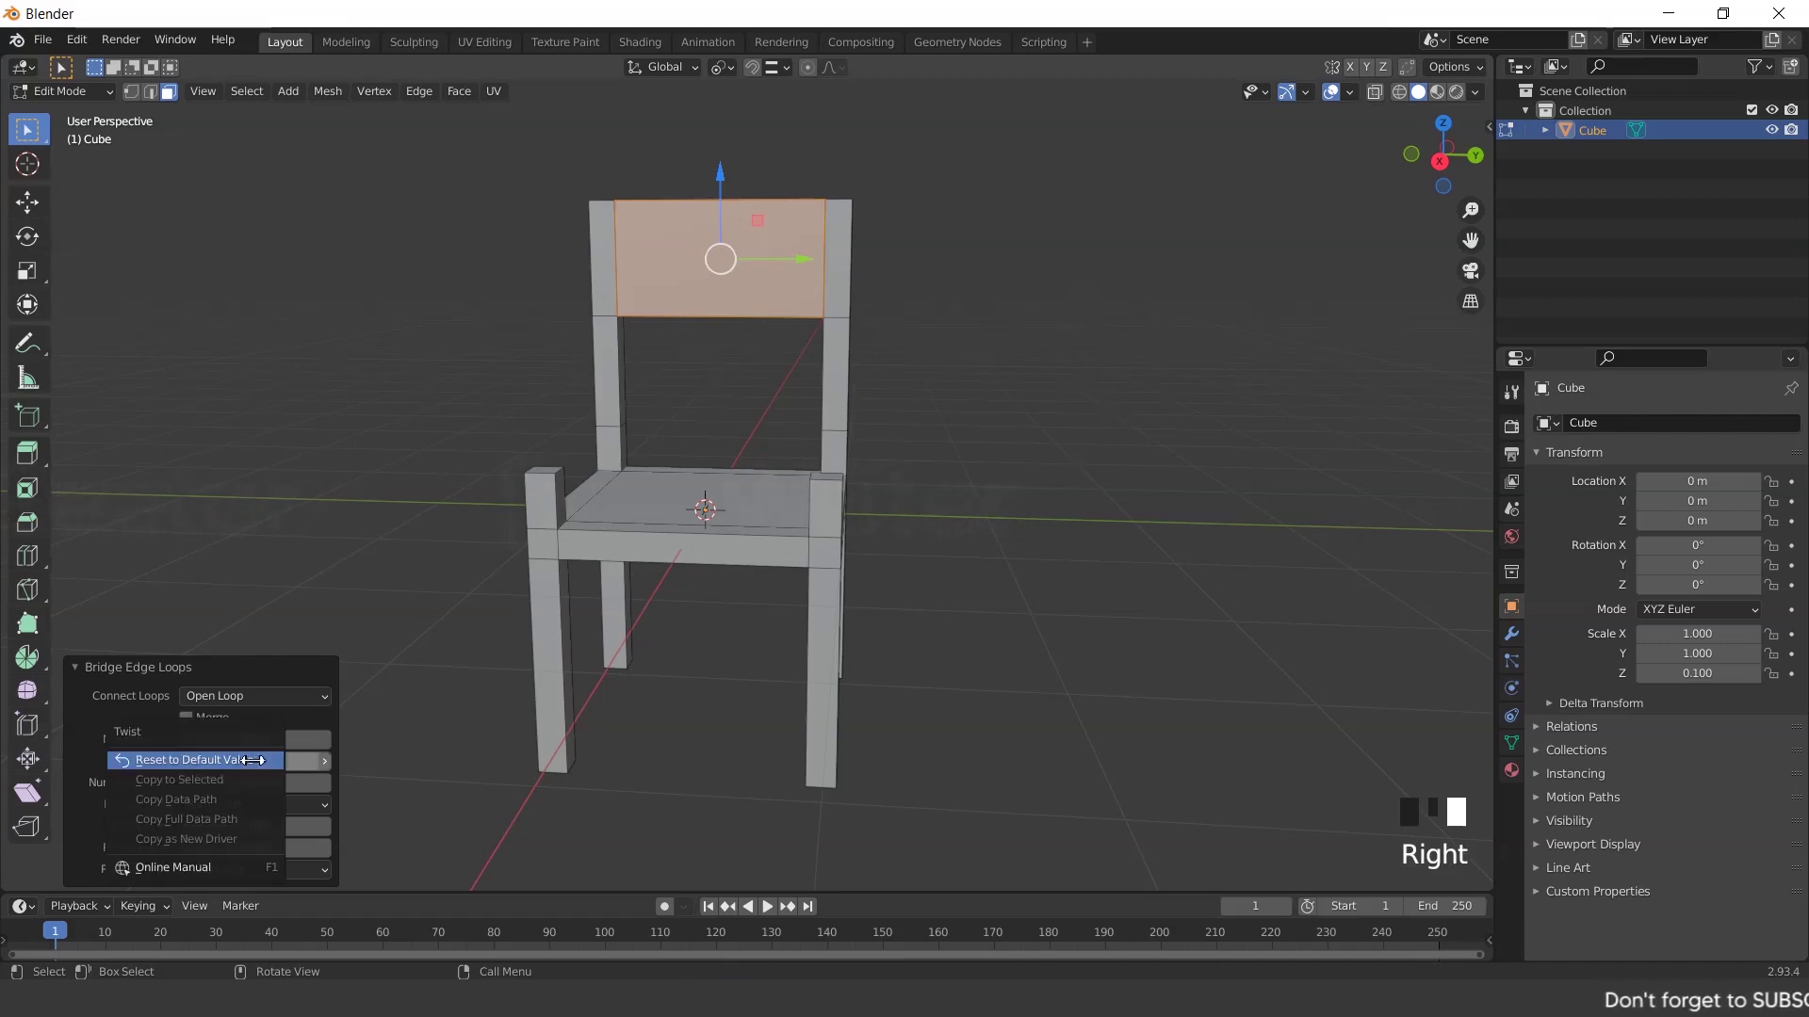
left_click(189, 760)
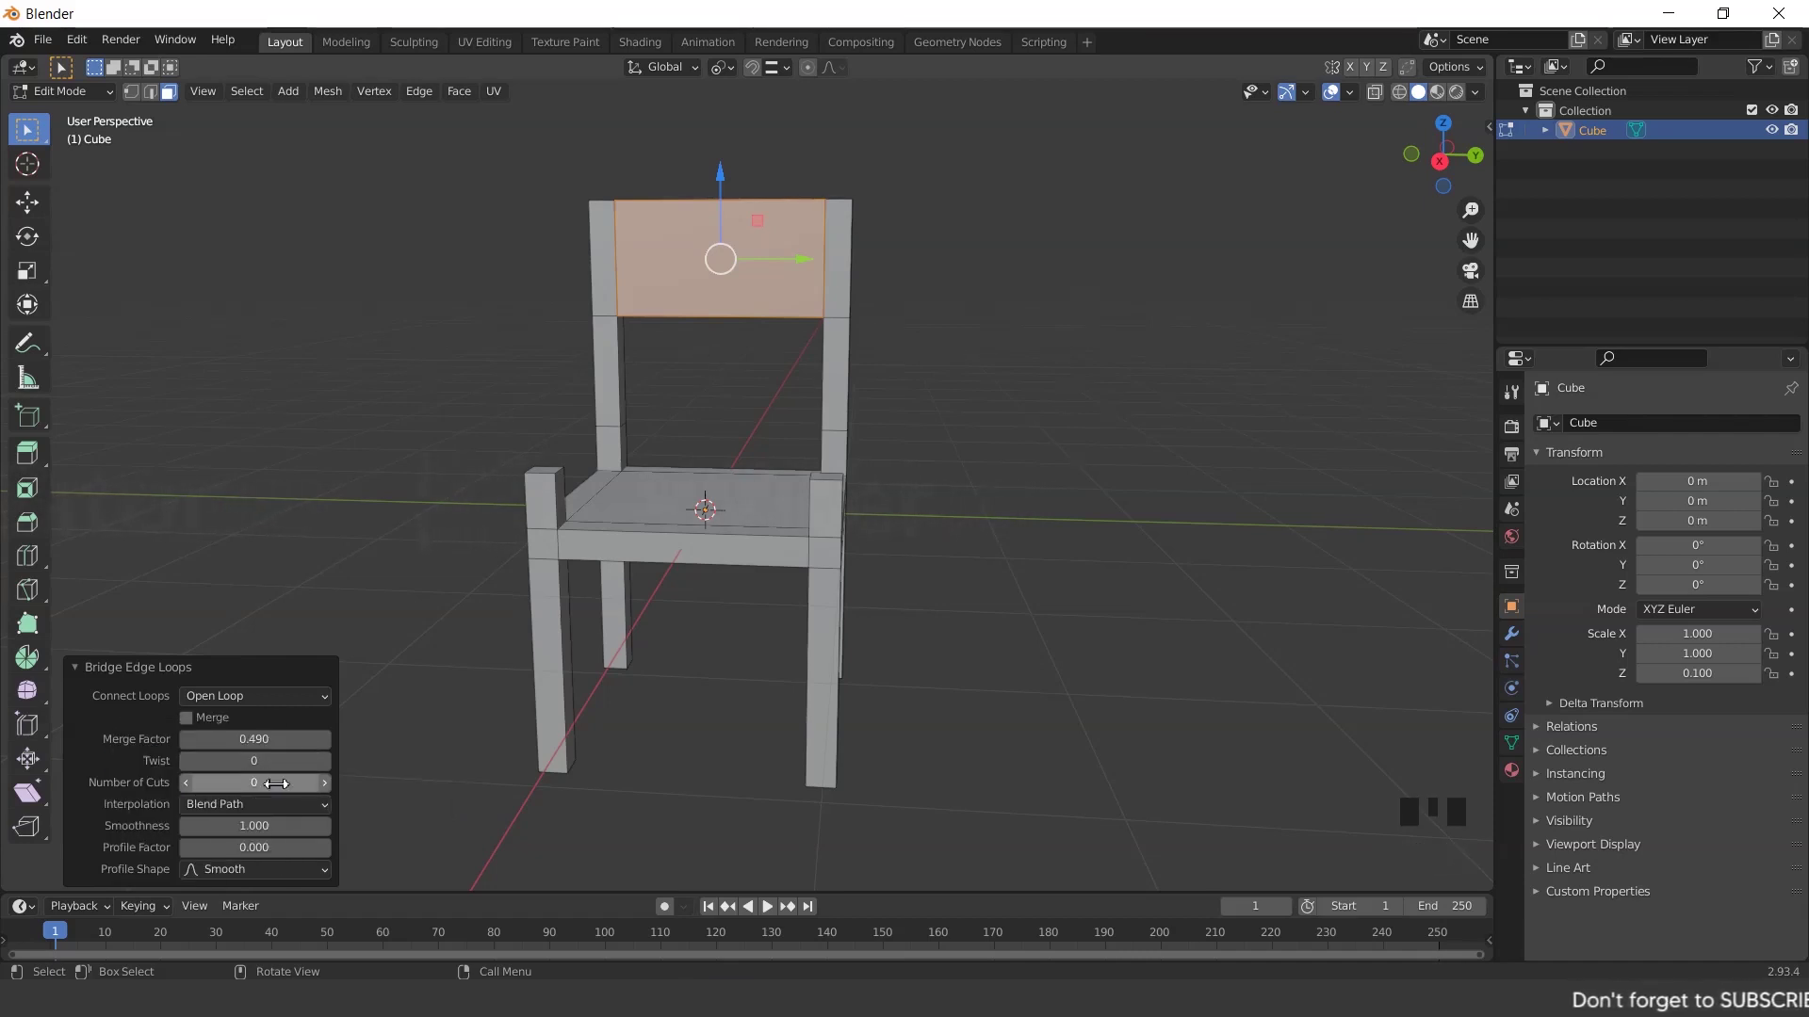
Try a twist of 5 on the backrest bridge with 5 cuts, and reset the twist to 0
left_click_drag(188, 787, 247, 787)
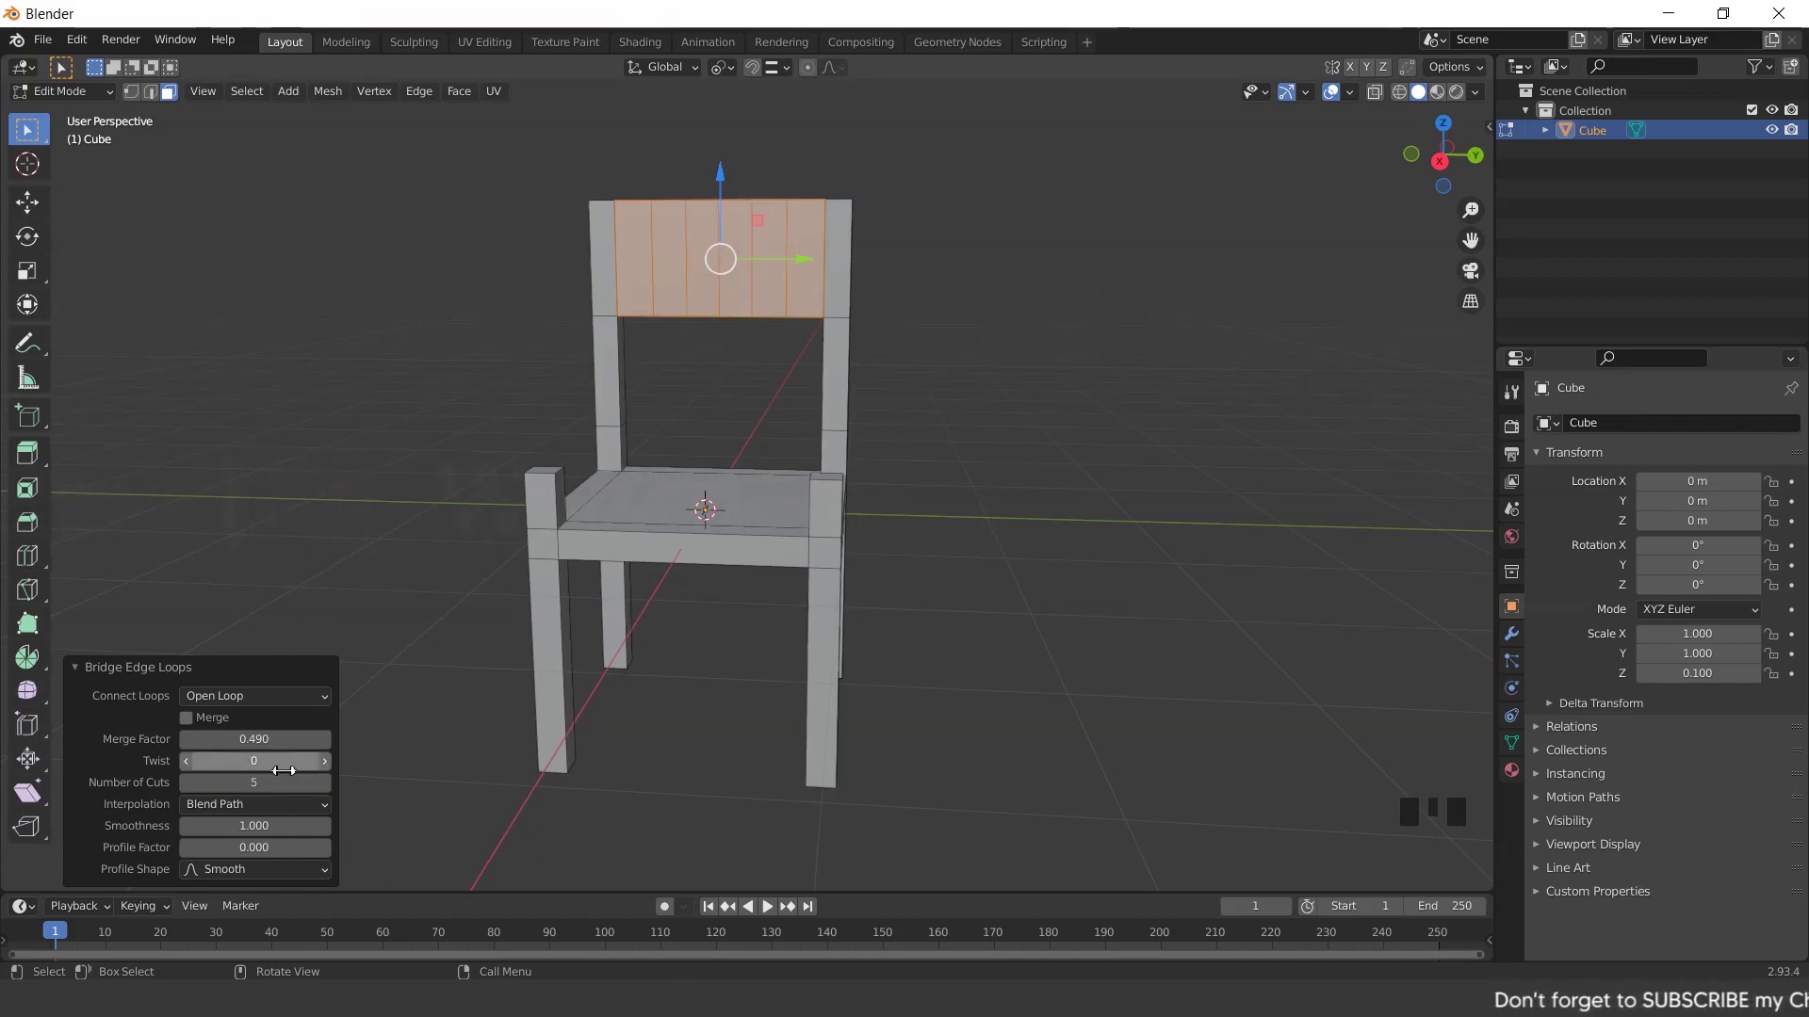
mouse_move(266, 765)
left_mouse_down()
mouse_move(311, 764)
mouse_move(266, 763)
mouse_move(282, 757)
left_mouse_up()
middle_click_drag(938, 548, 885, 542)
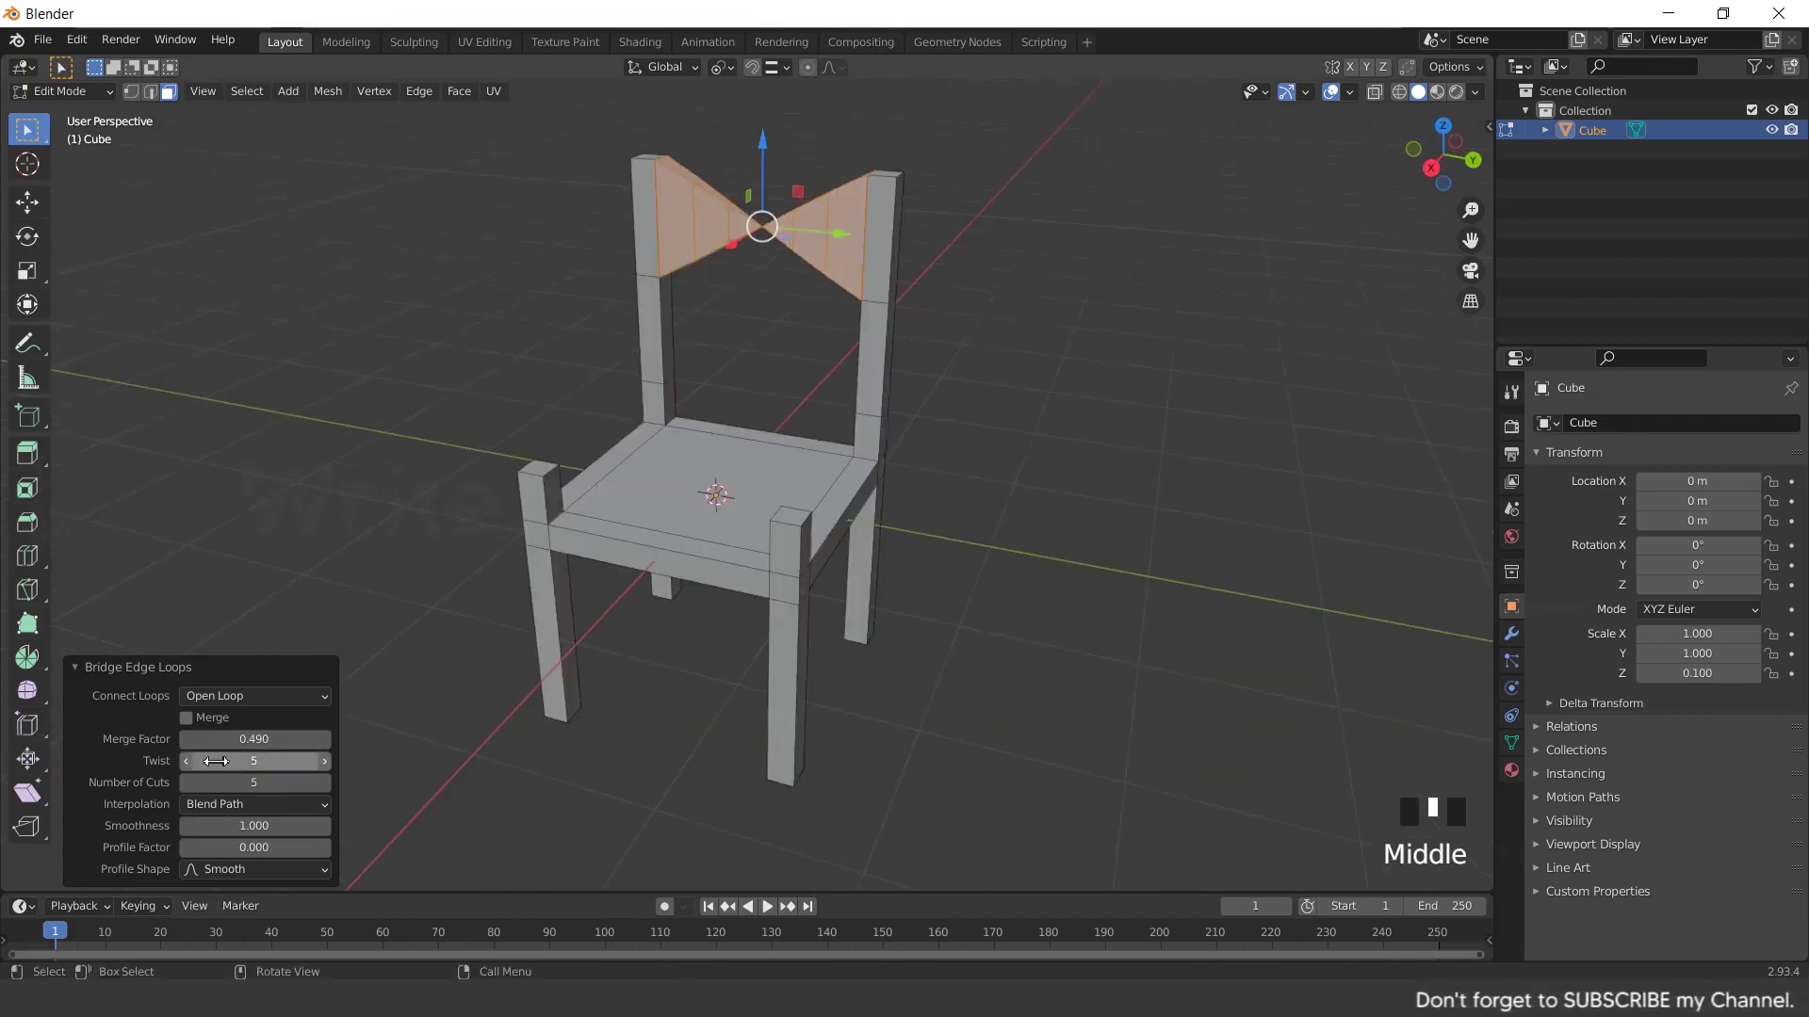
left_click(187, 760)
left_click(186, 760)
left_click(186, 760)
left_click(187, 760)
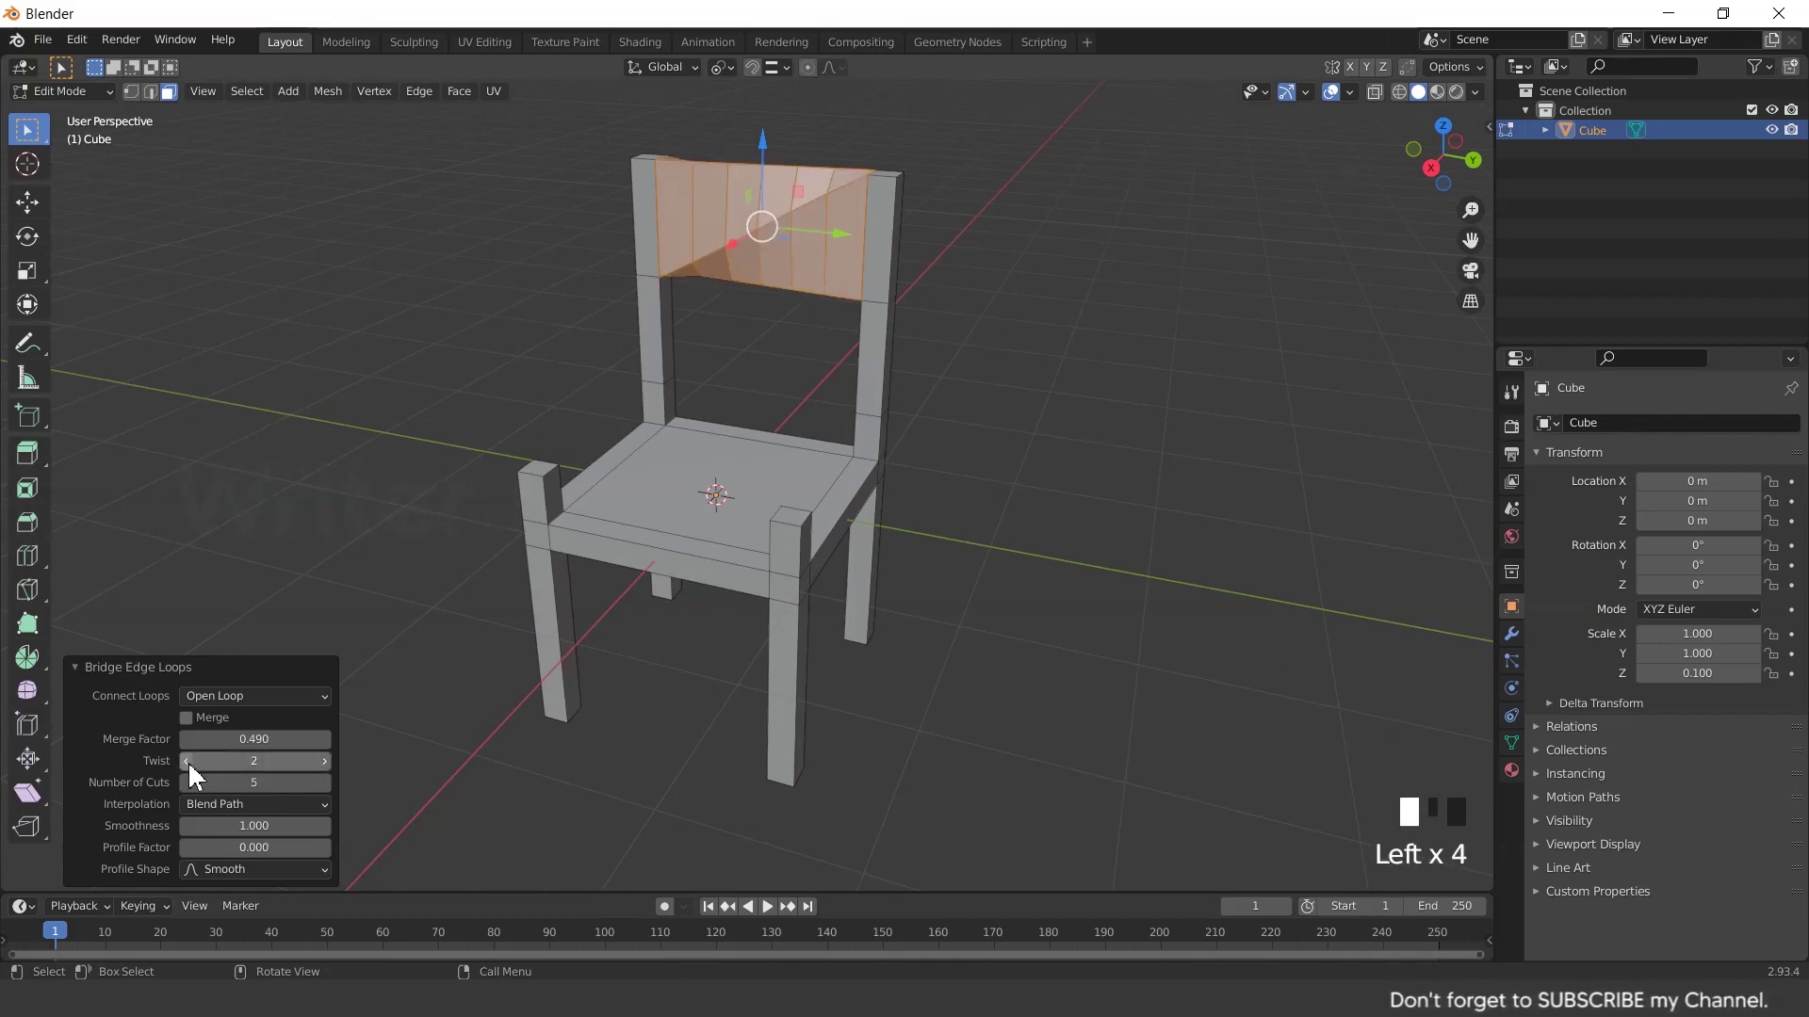
left_click(185, 761)
left_click(185, 761)
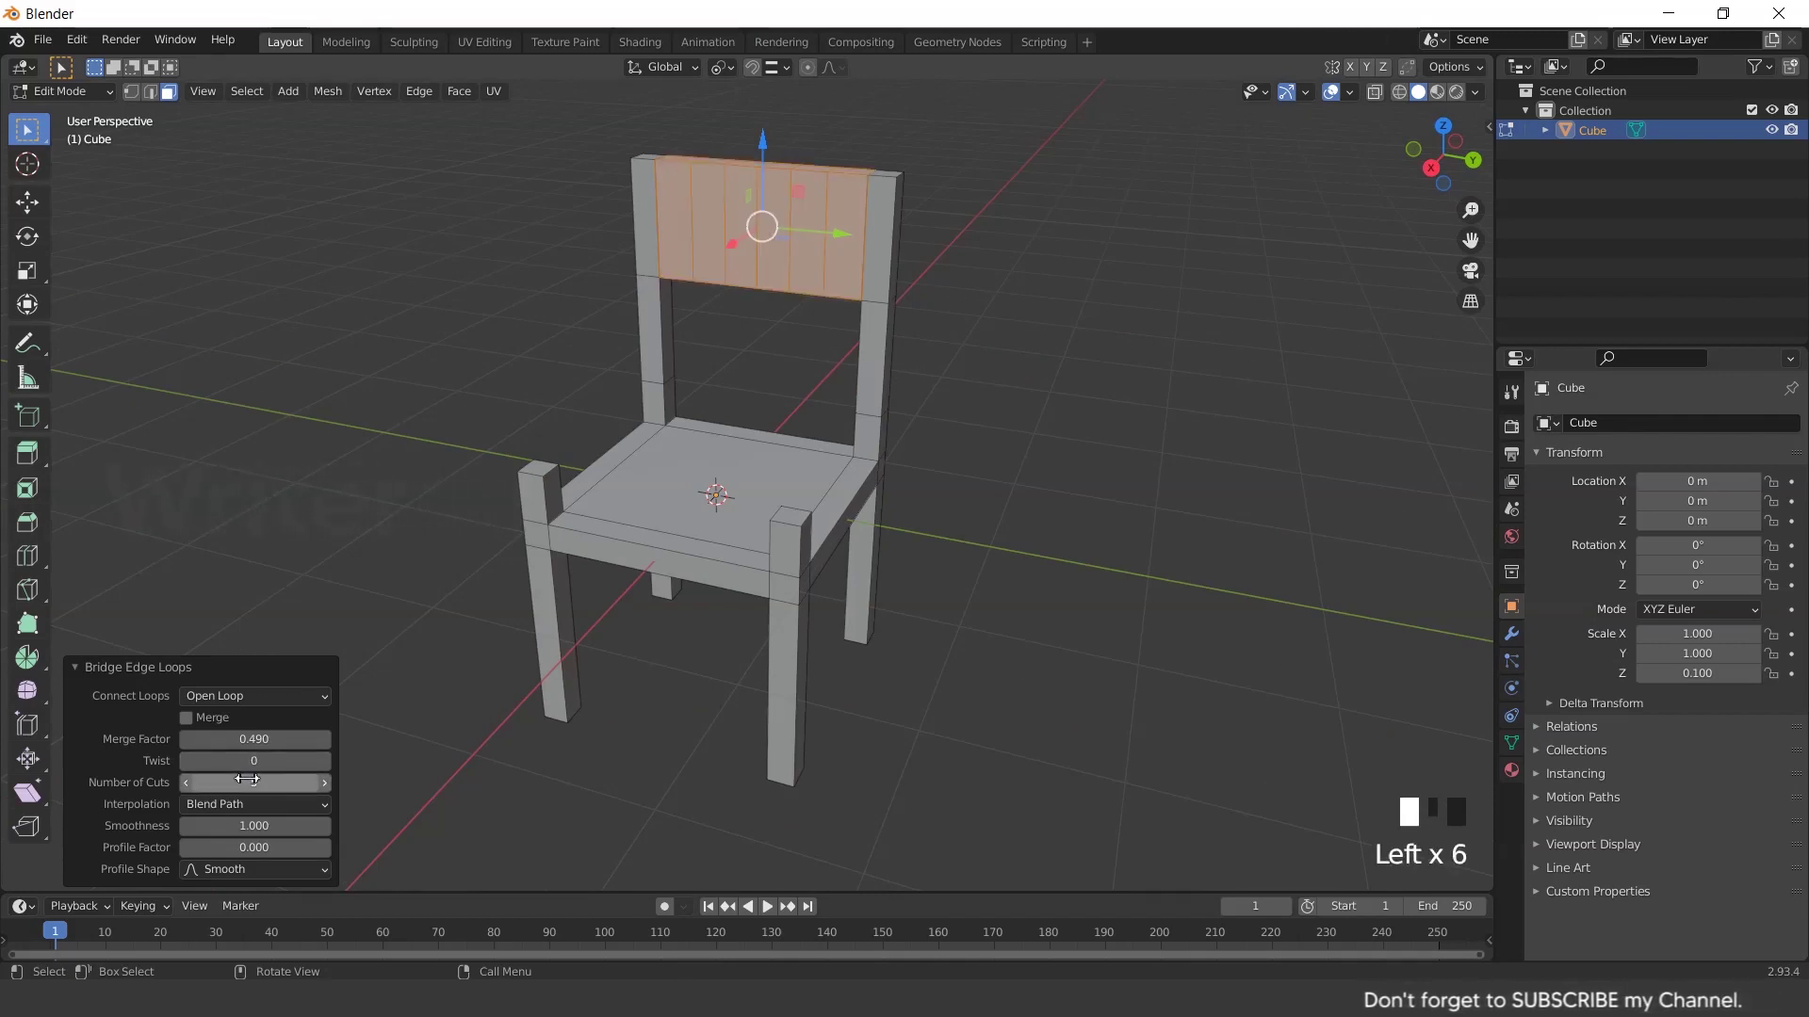
Set the backrest bridge to 6 cuts and its interpolation to Linear, after comparing it with Blend Path
left_click_drag(257, 785, 226, 785)
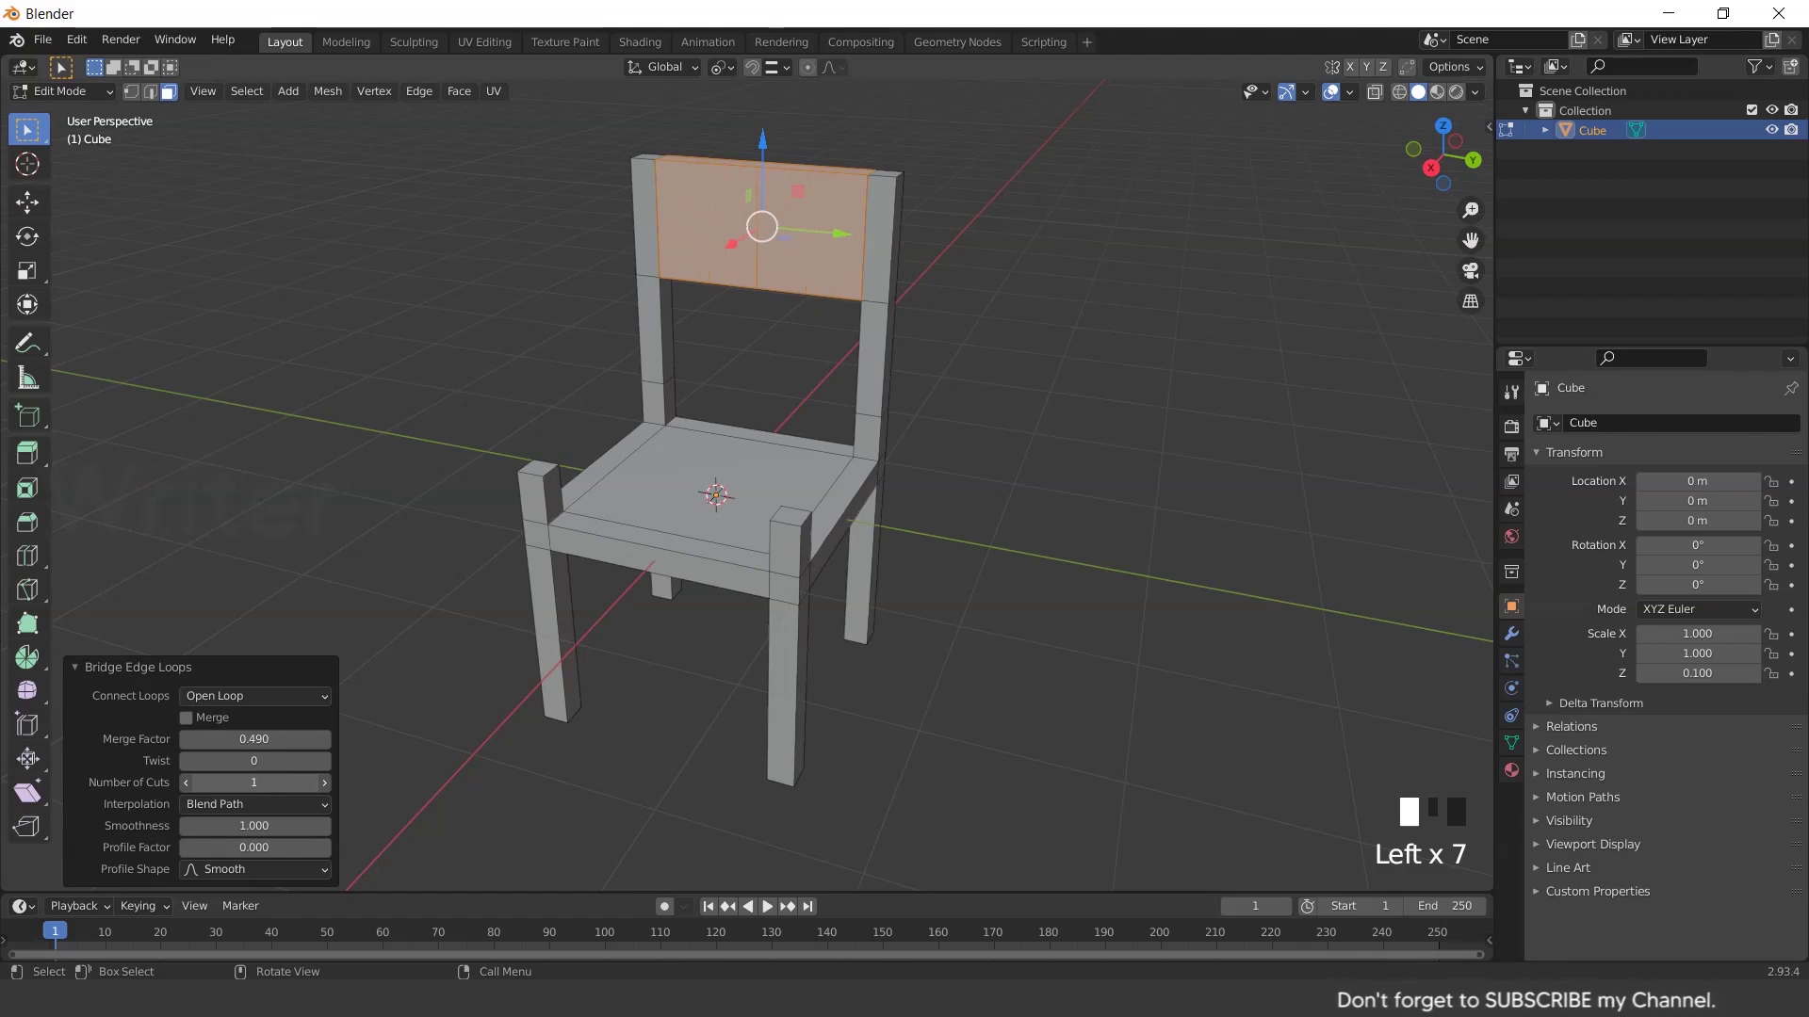
middle_click_drag(512, 742, 490, 746)
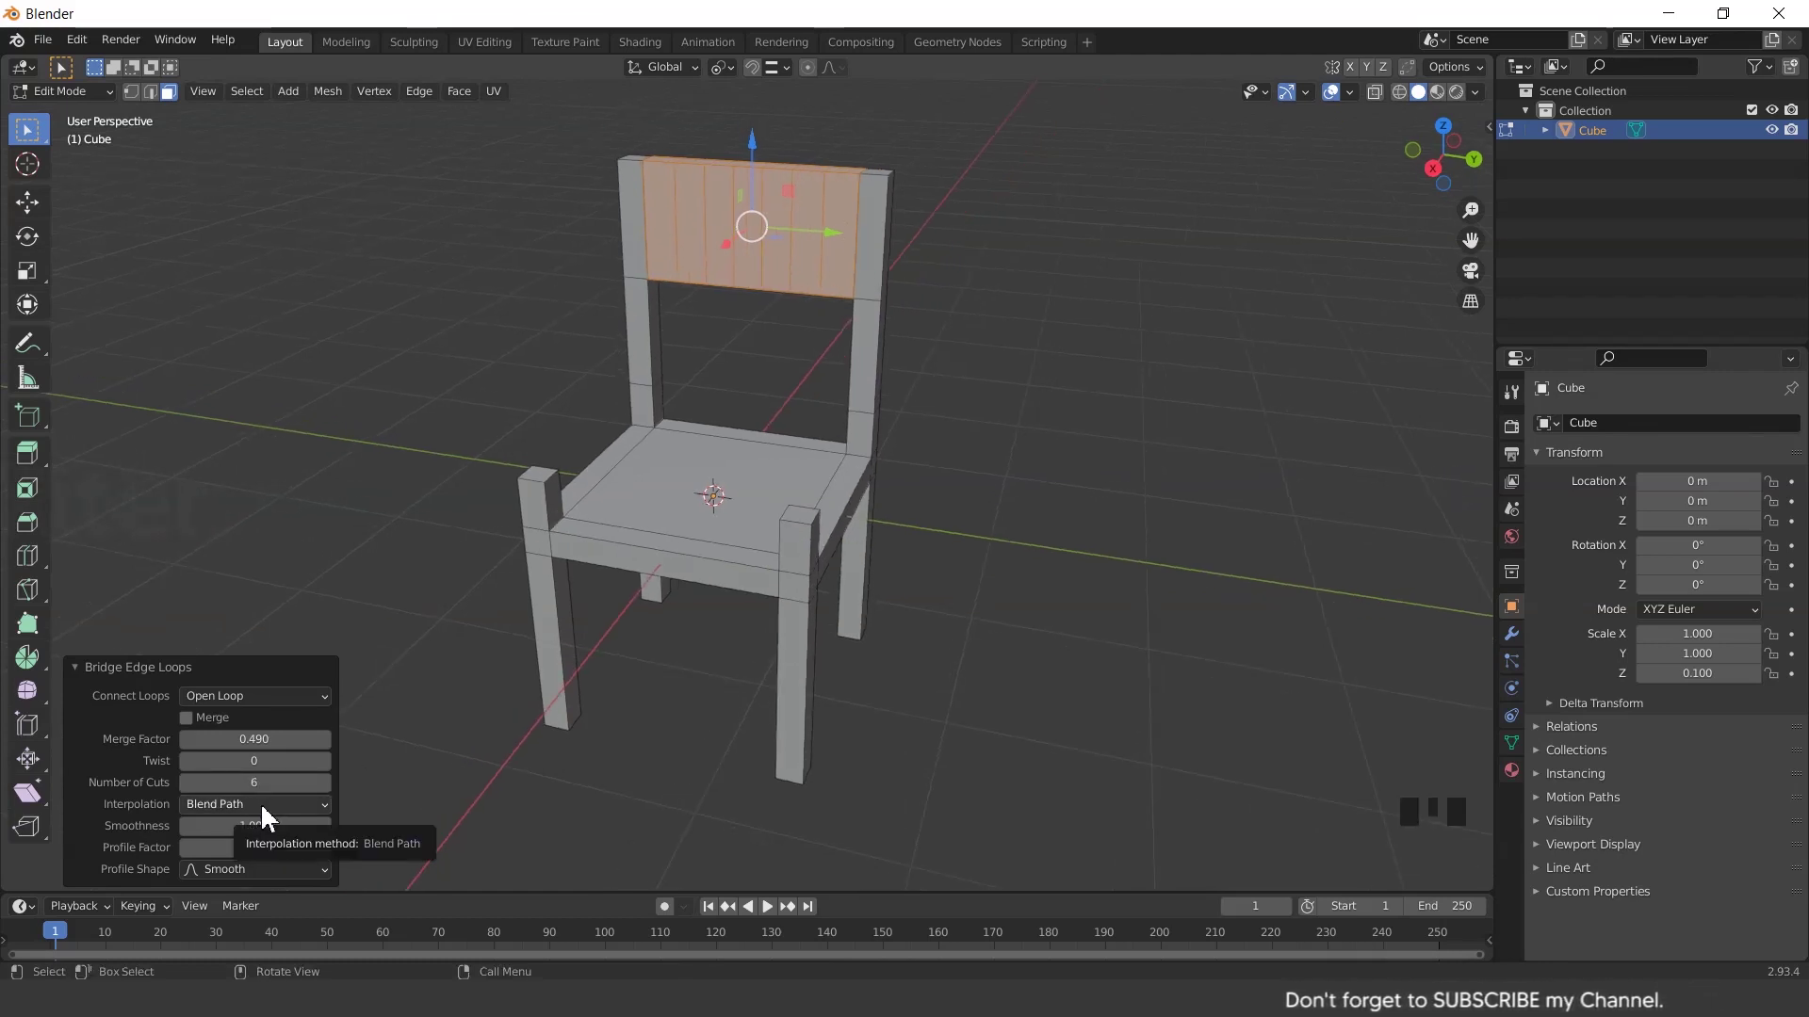
left_click(260, 801)
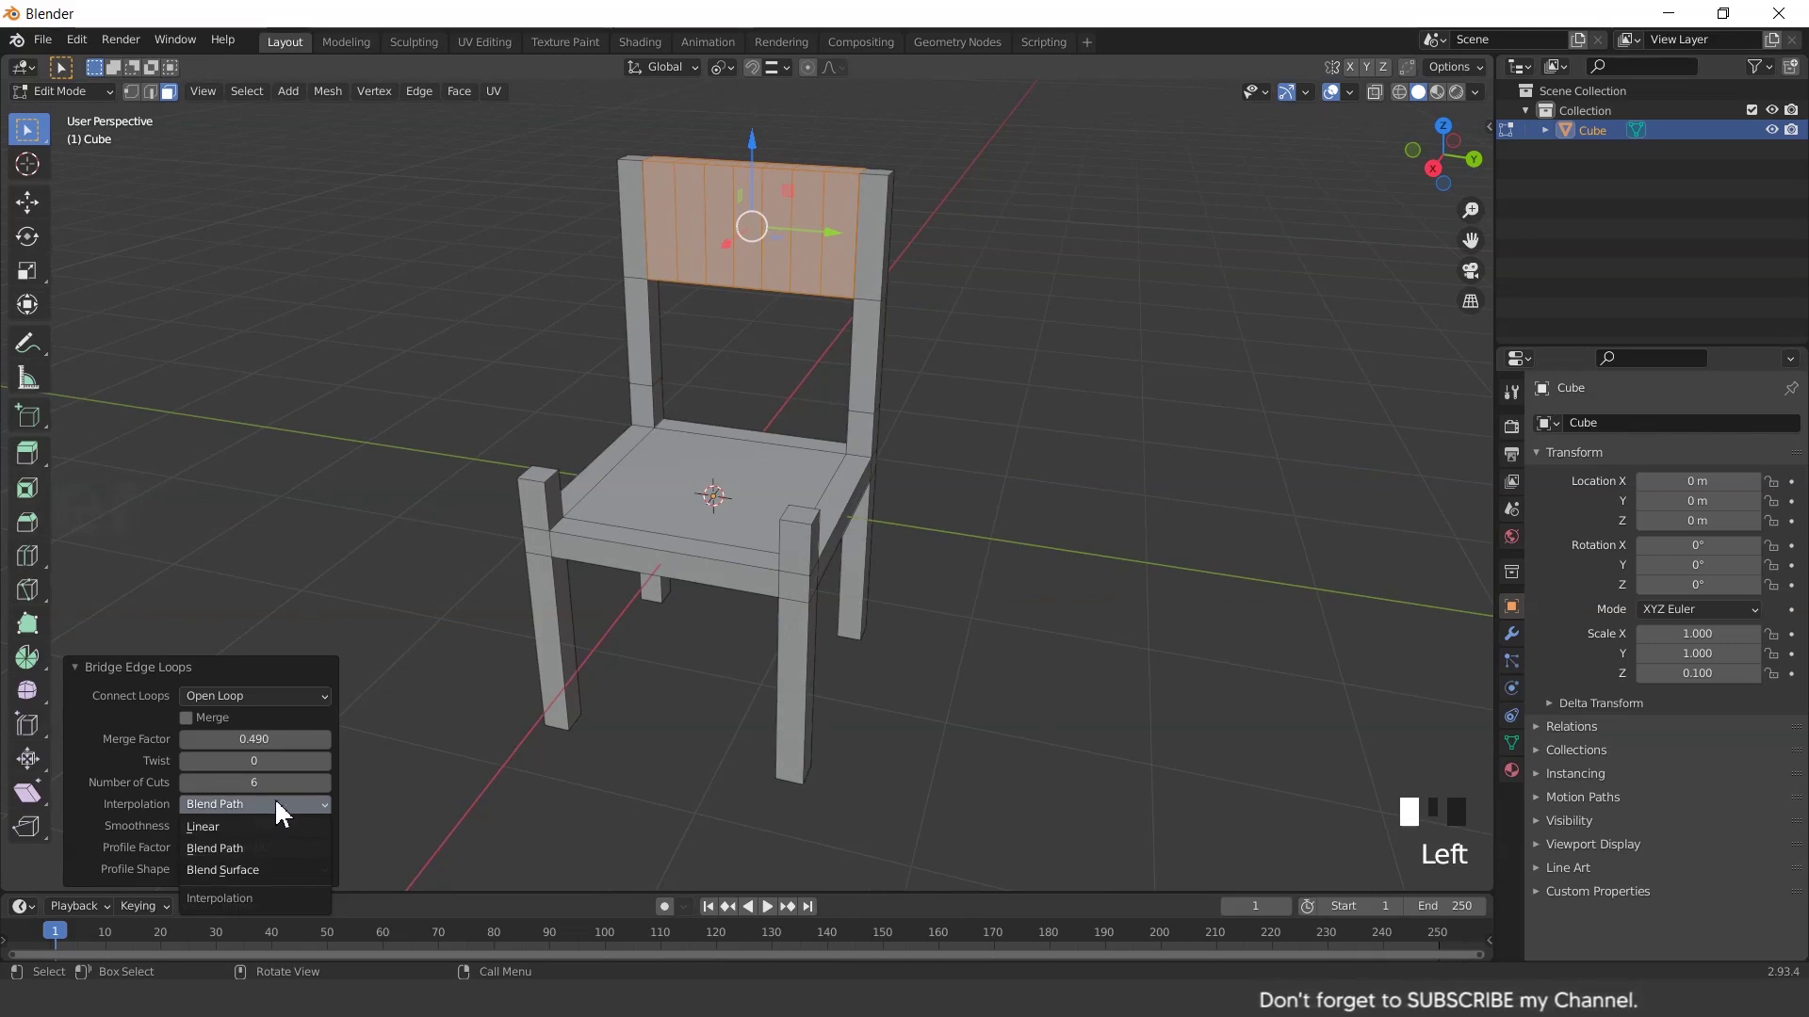
left_click(226, 826)
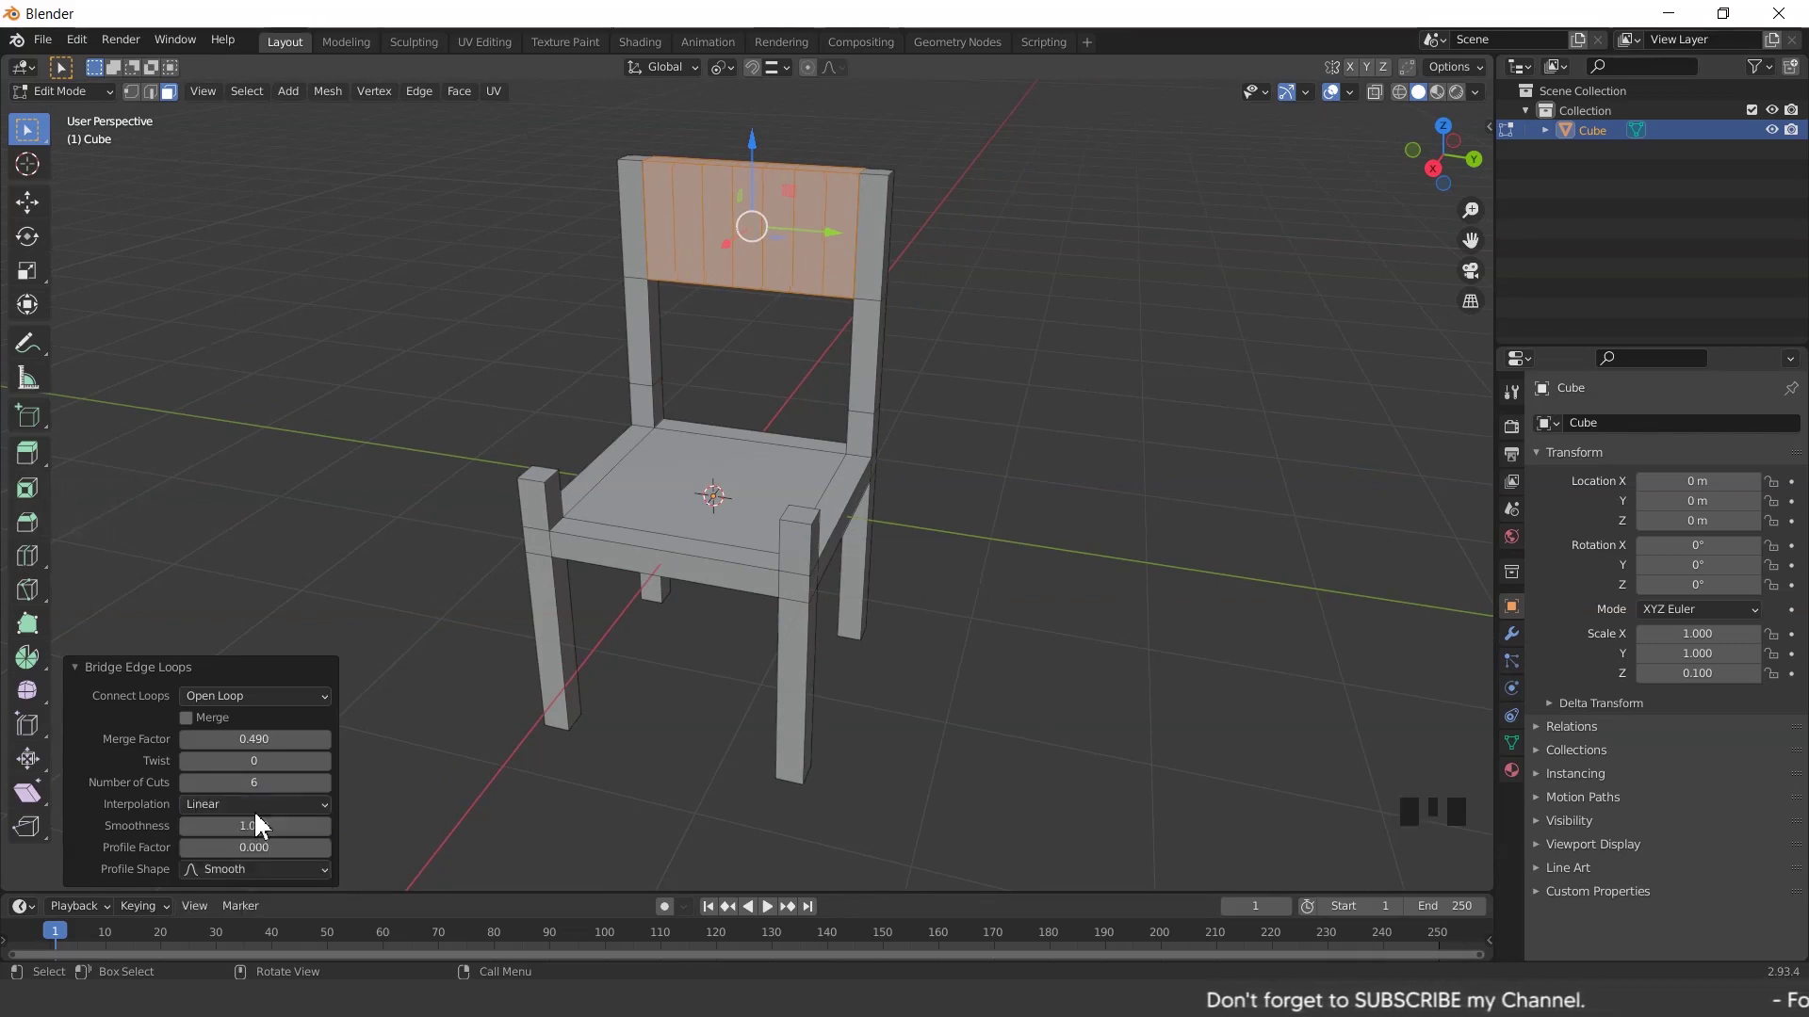
middle_click_drag(456, 793, 612, 478)
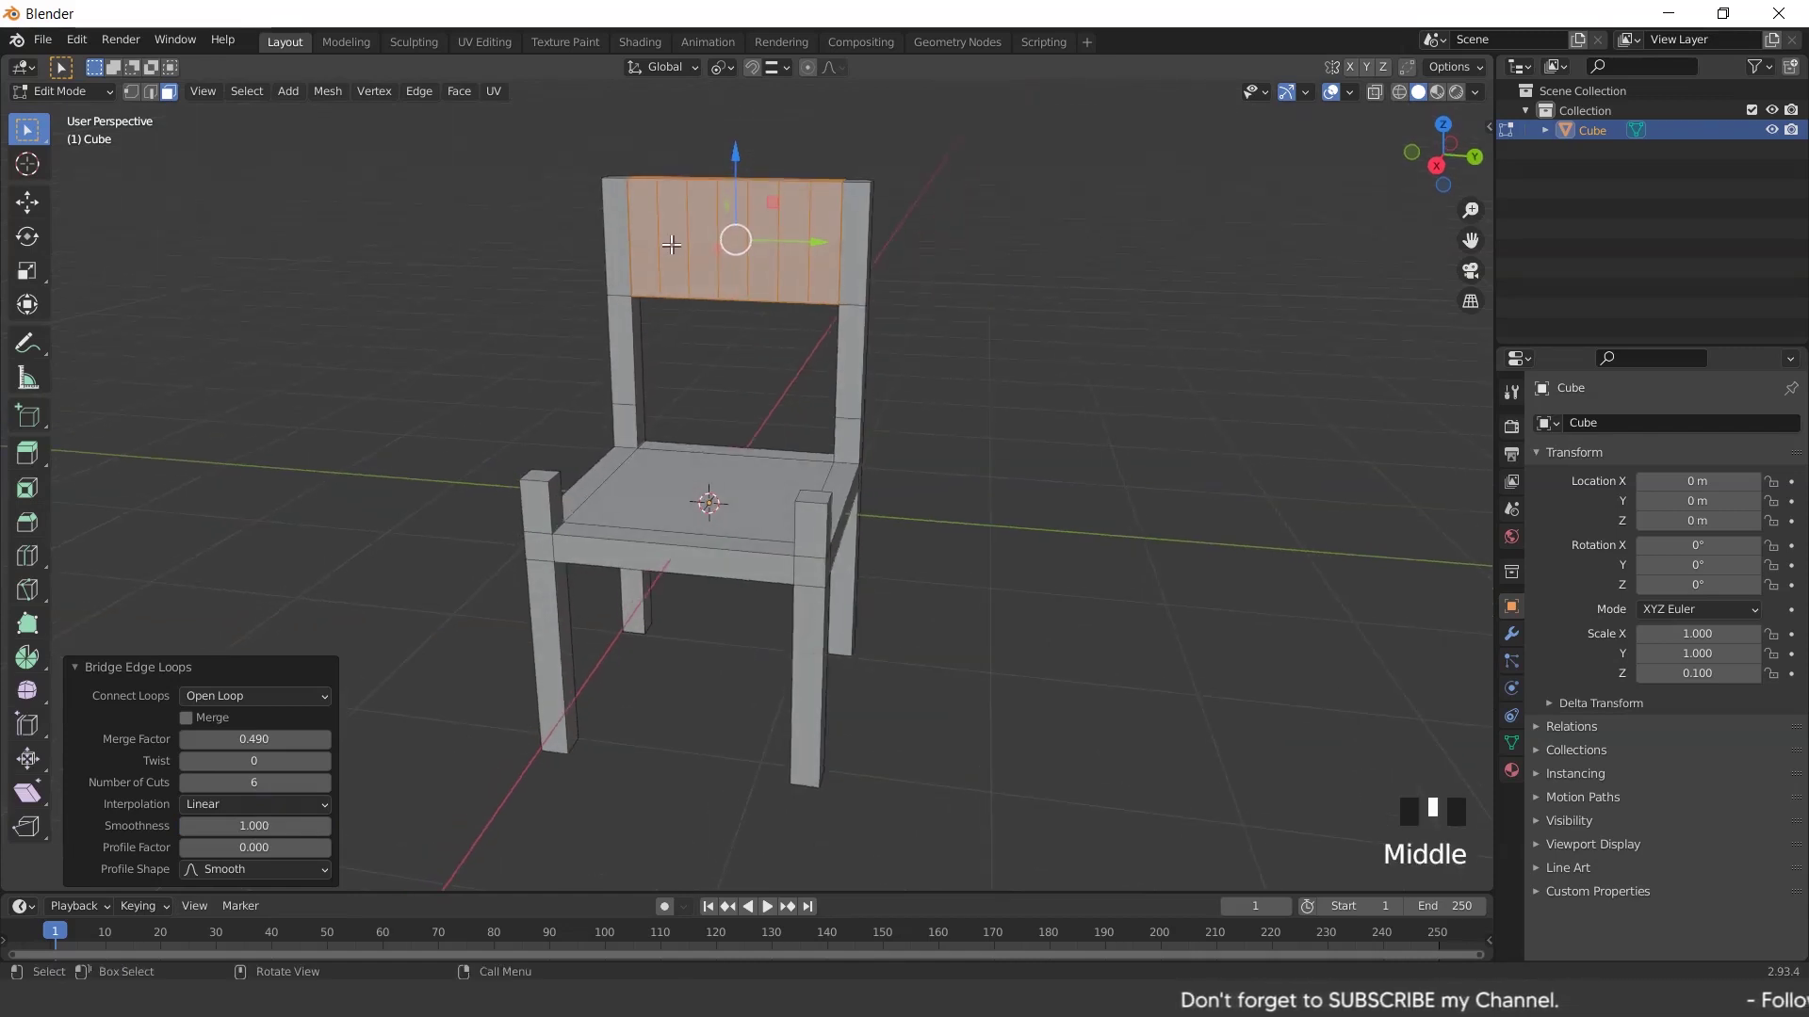
left_click(229, 804)
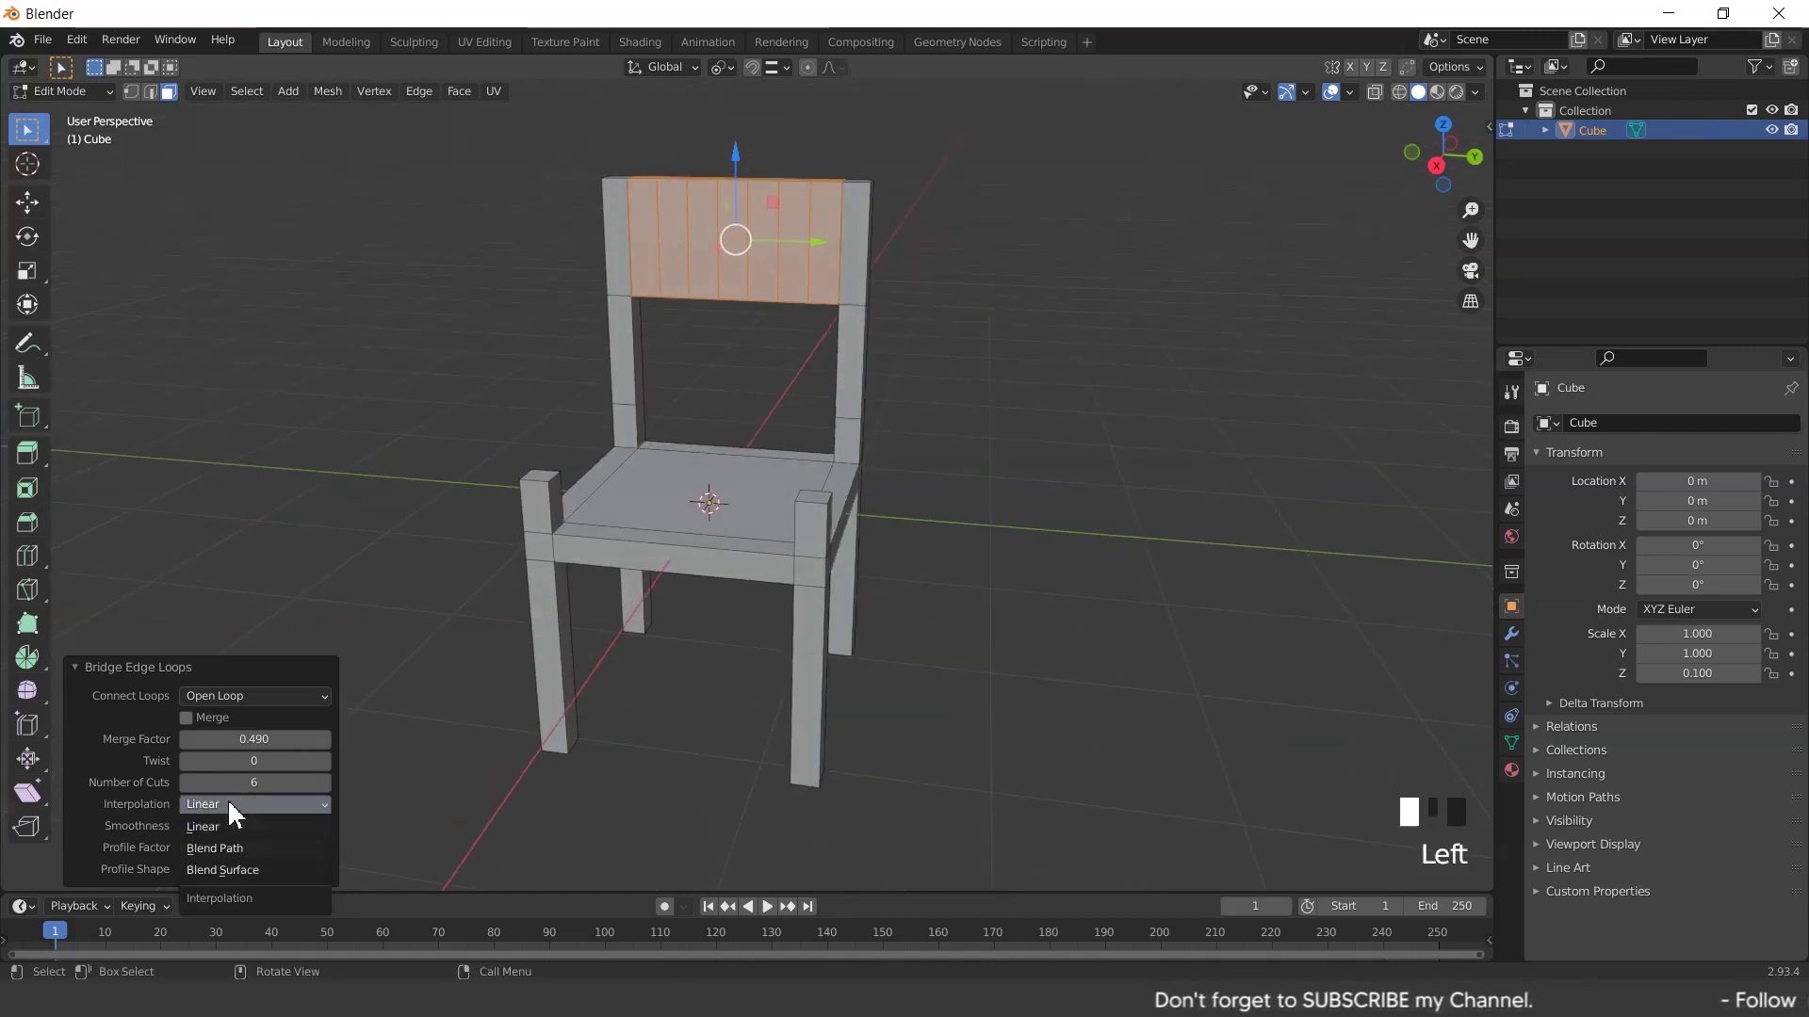
left_click(221, 848)
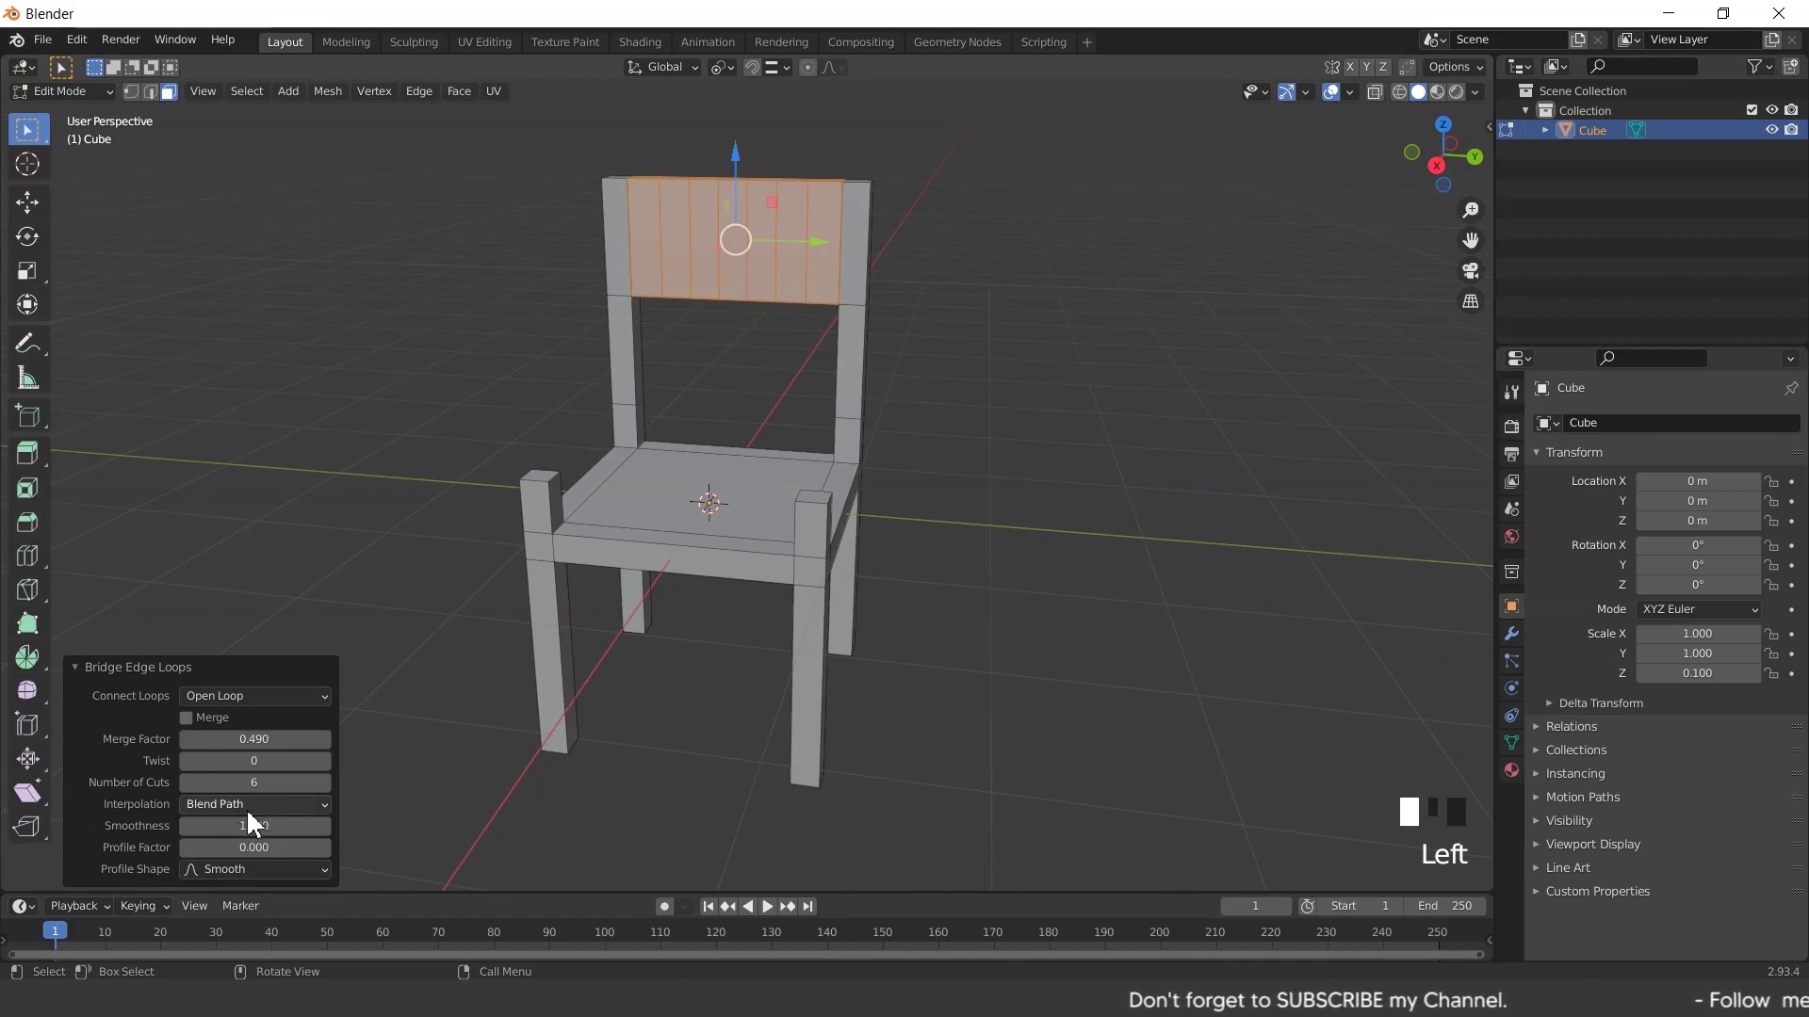
left_click_drag(246, 810, 235, 823)
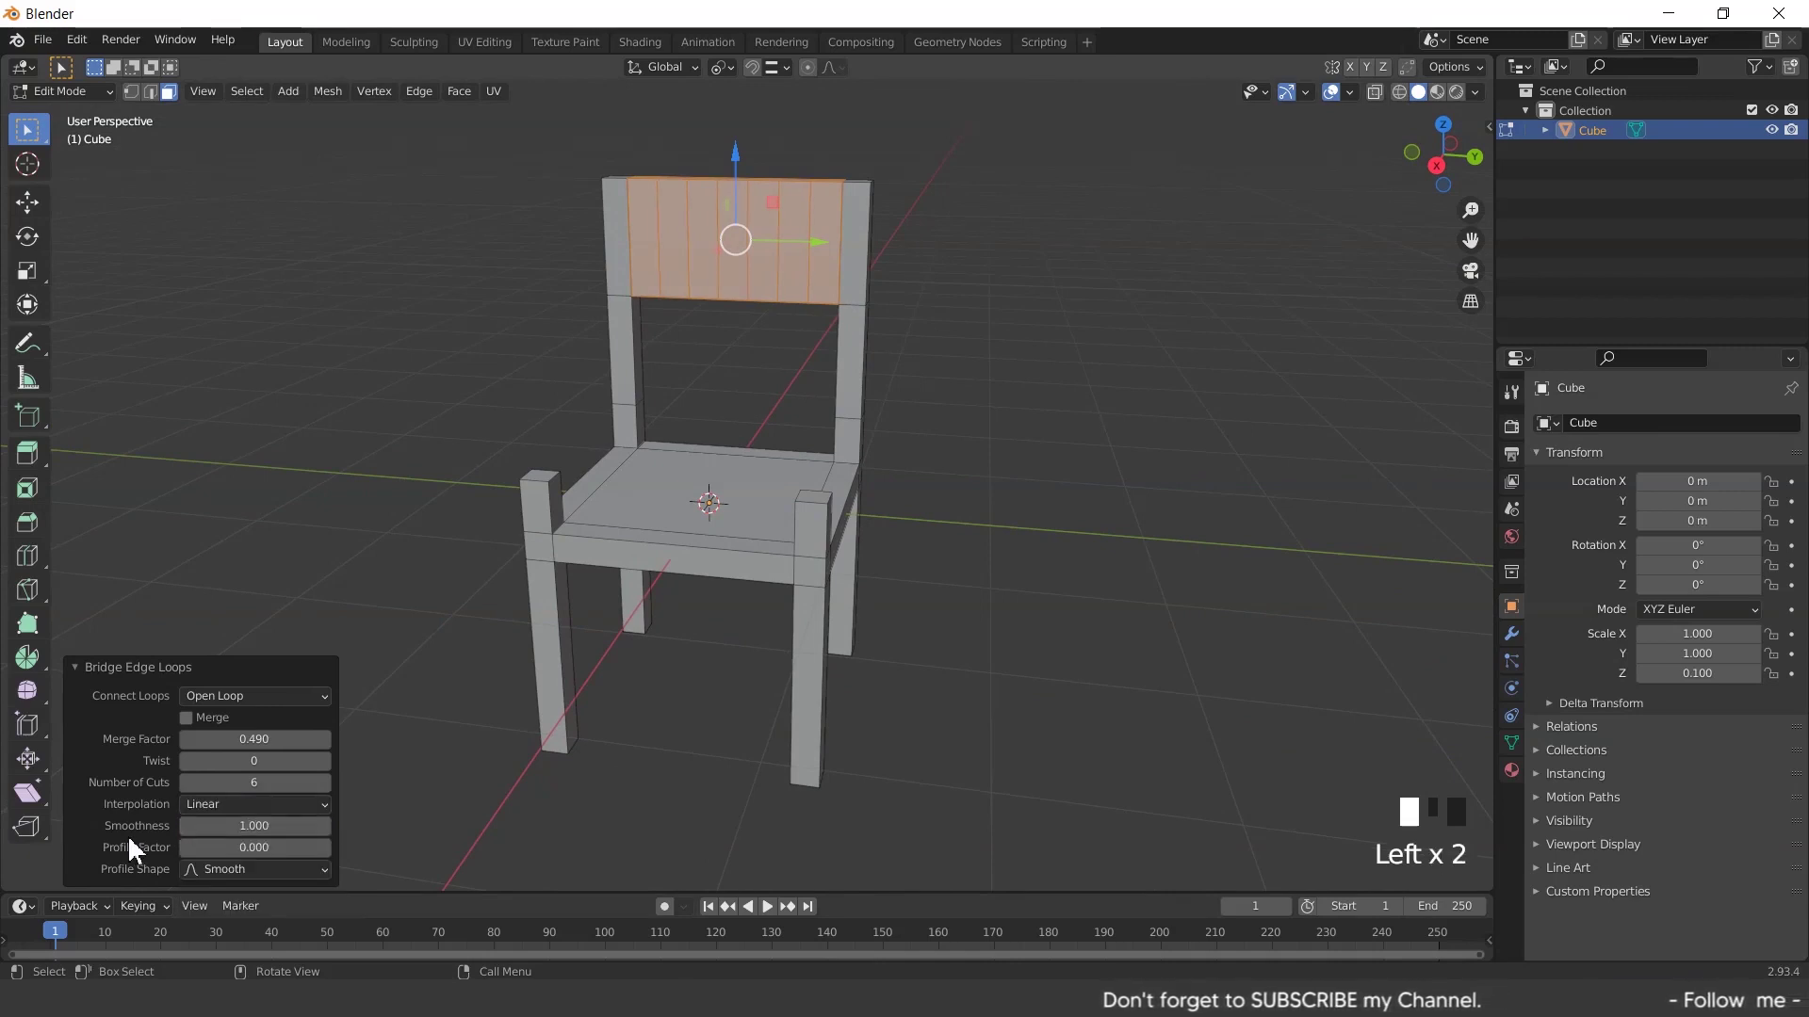
Curve the backrest bridge with a profile factor of -0.370, 19 cuts and a smoothness of 0.570
left_click(210, 826)
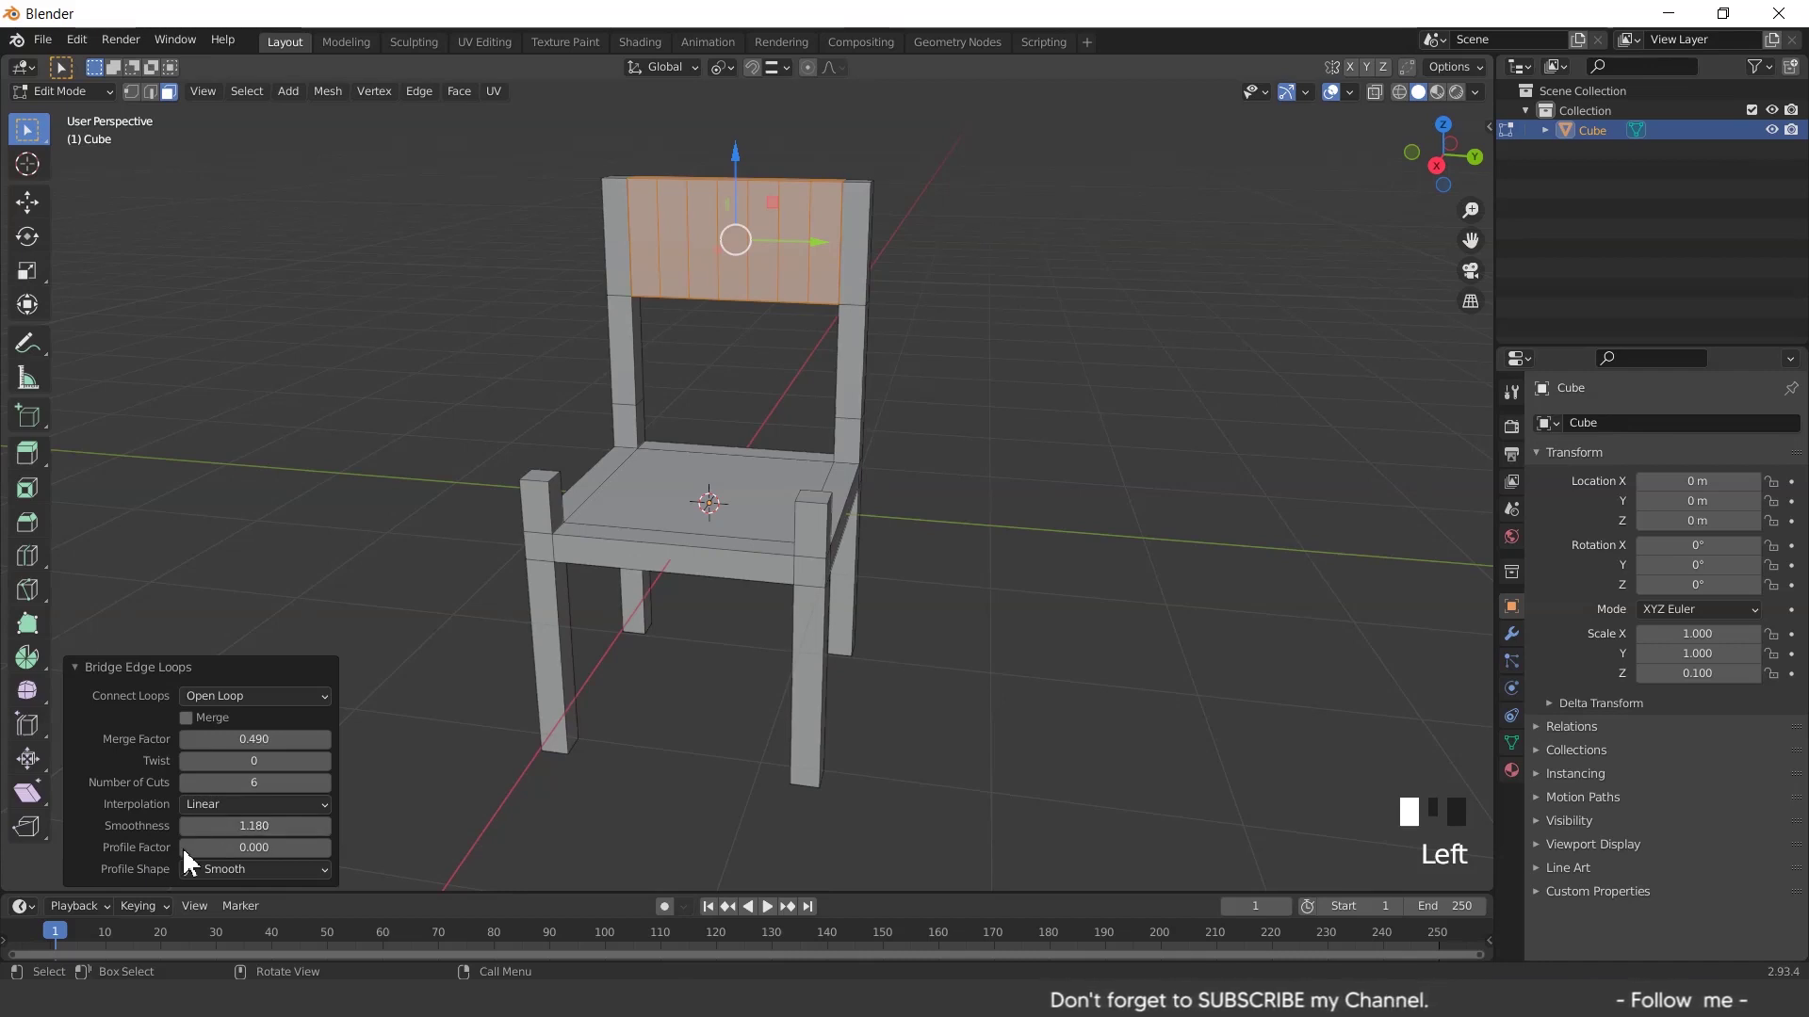
mouse_move(254, 849)
left_mouse_down()
mouse_move(287, 849)
mouse_move(212, 849)
mouse_move(256, 846)
left_mouse_up()
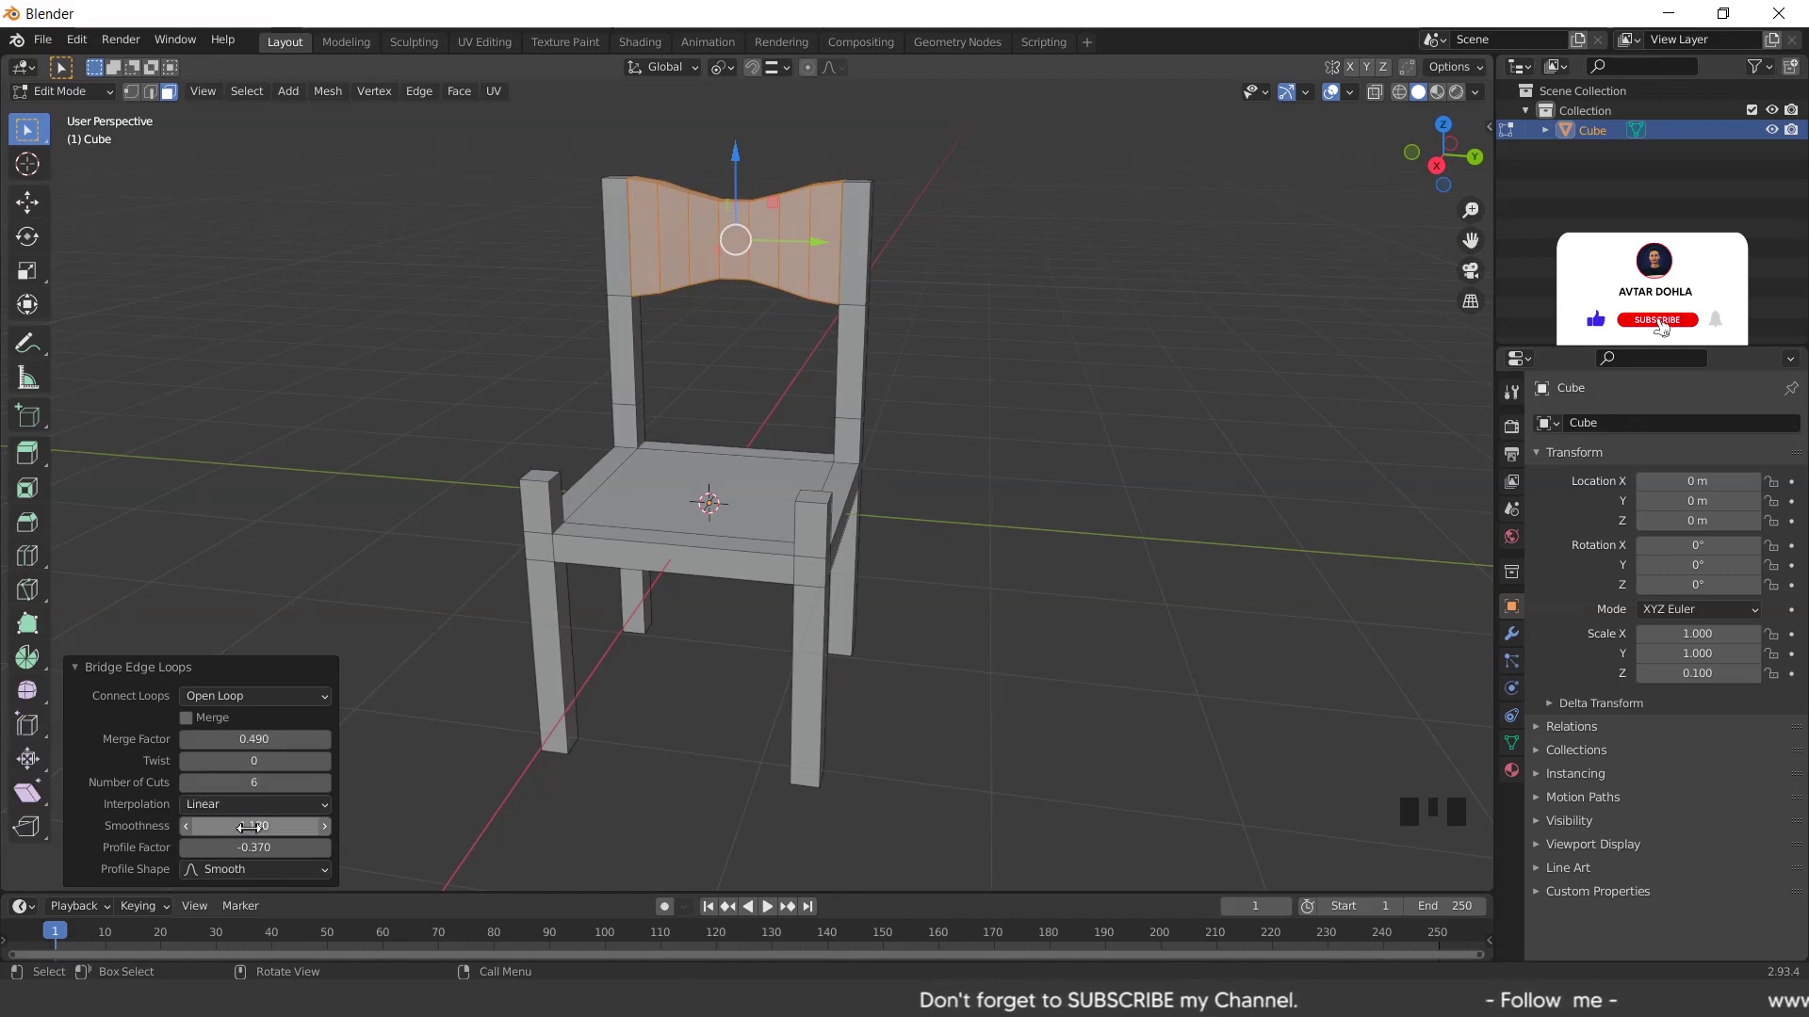
left_click_drag(254, 825, 273, 825)
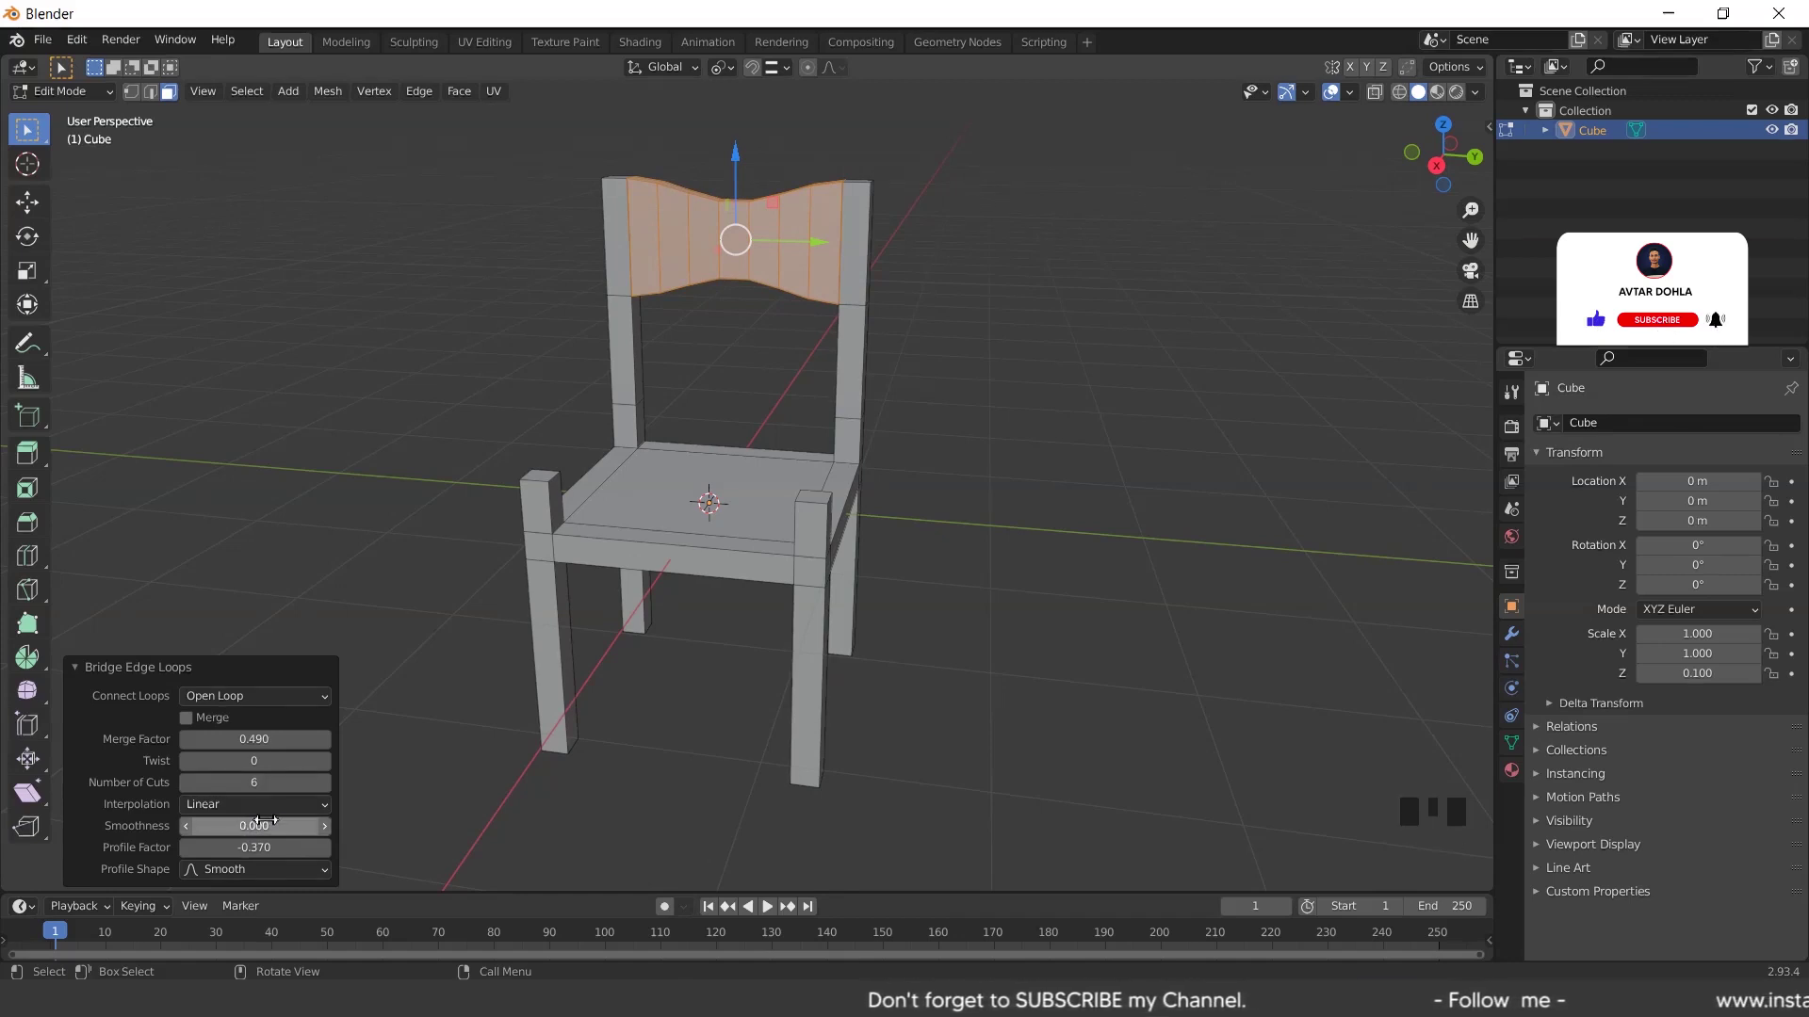
left_click_drag(254, 783, 255, 784)
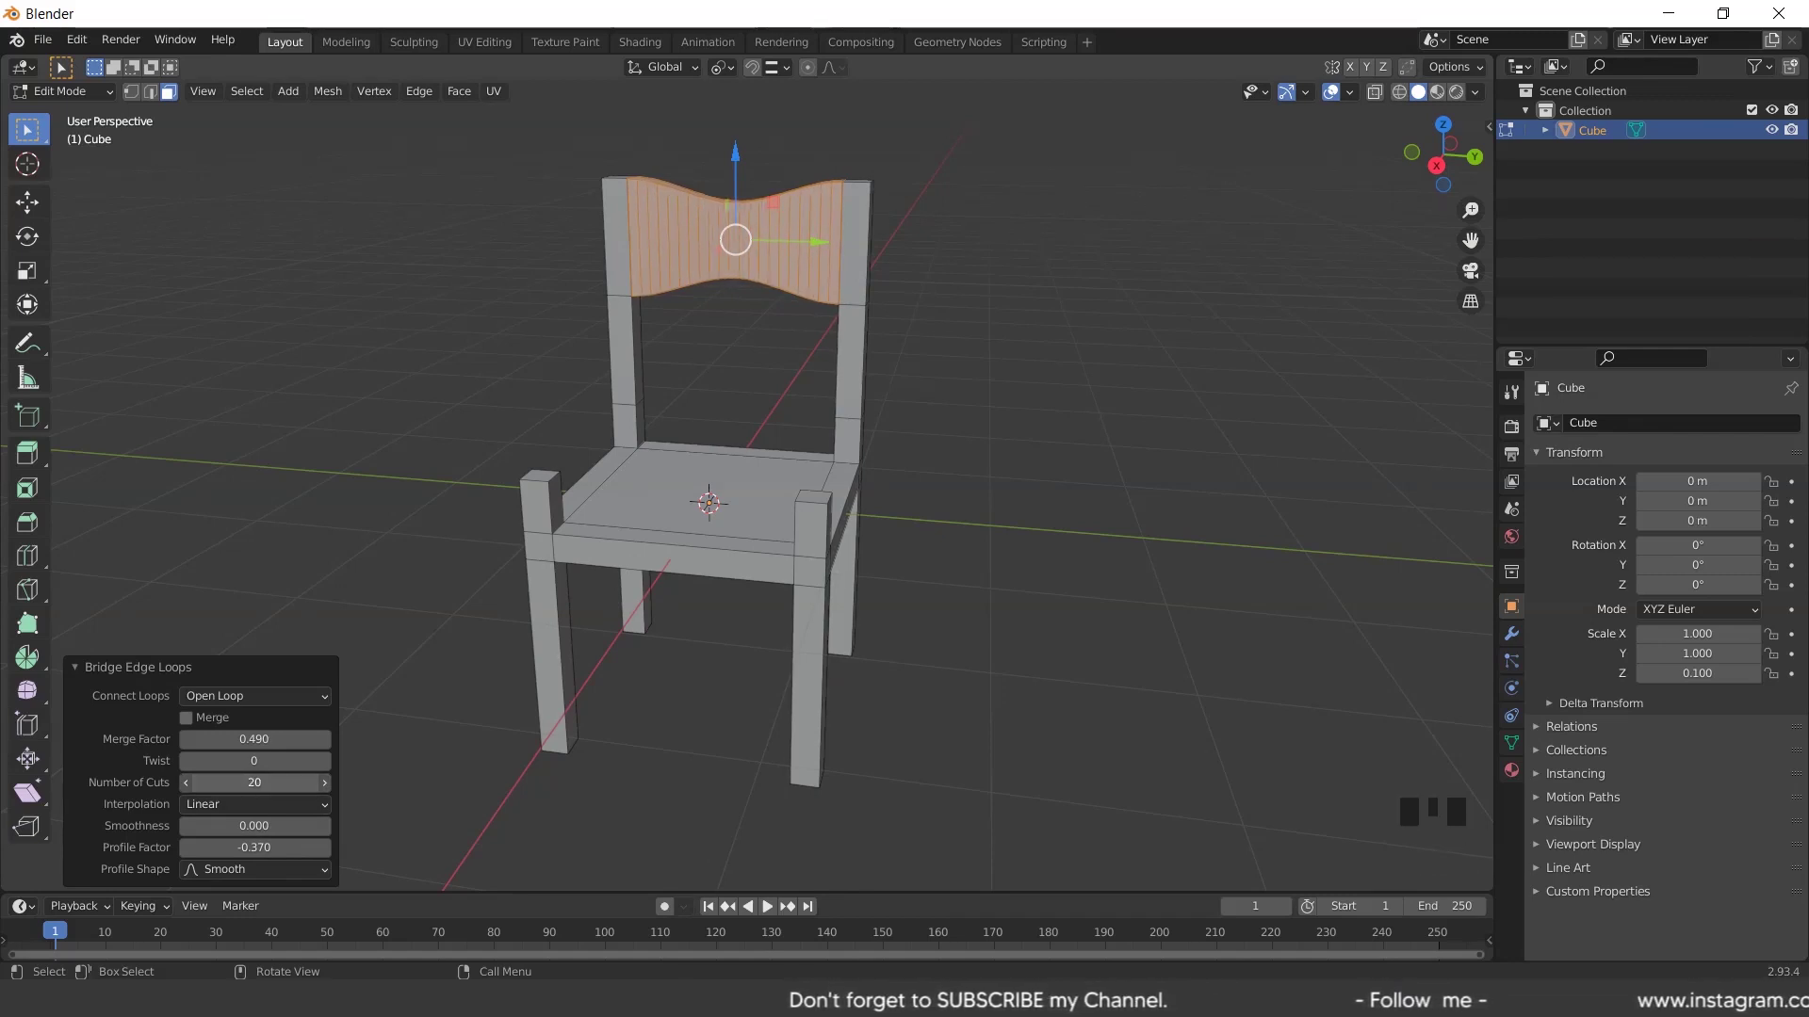
left_click_drag(254, 825, 254, 825)
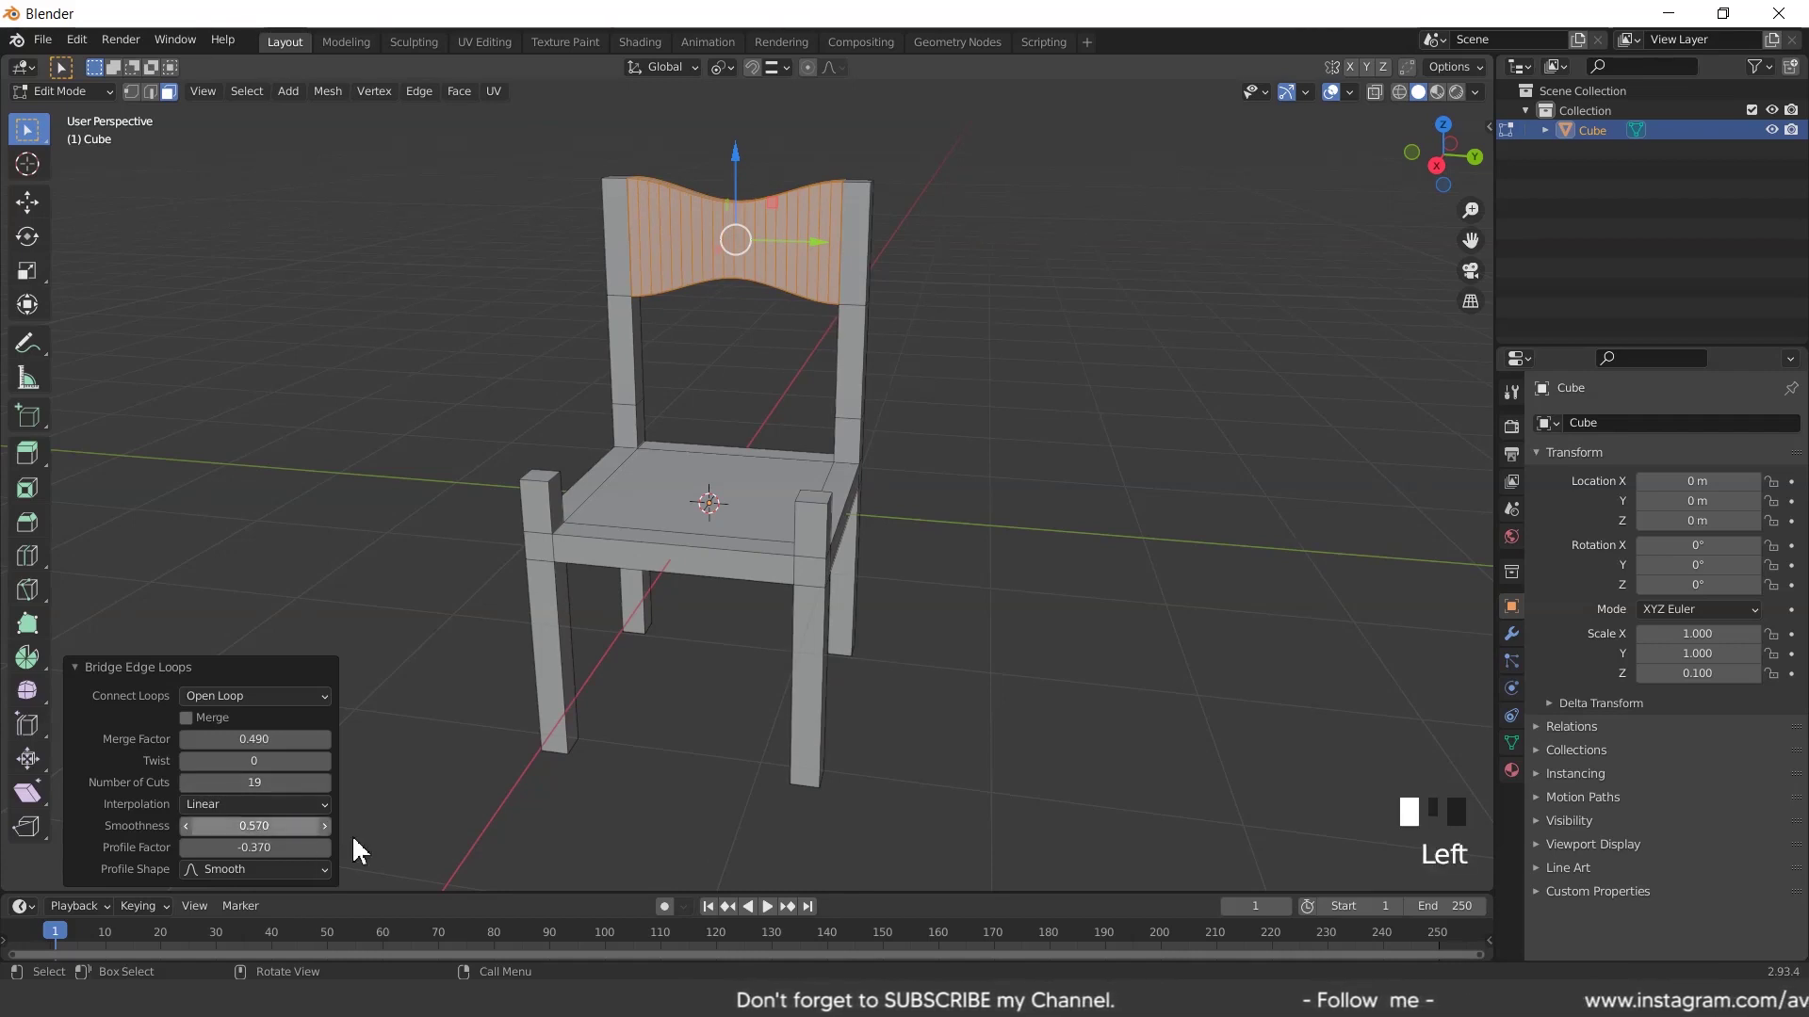
Try the Linear, Sharp, Root, Sphere and Smooth profile shapes on the backrest bridge
left_click(271, 867)
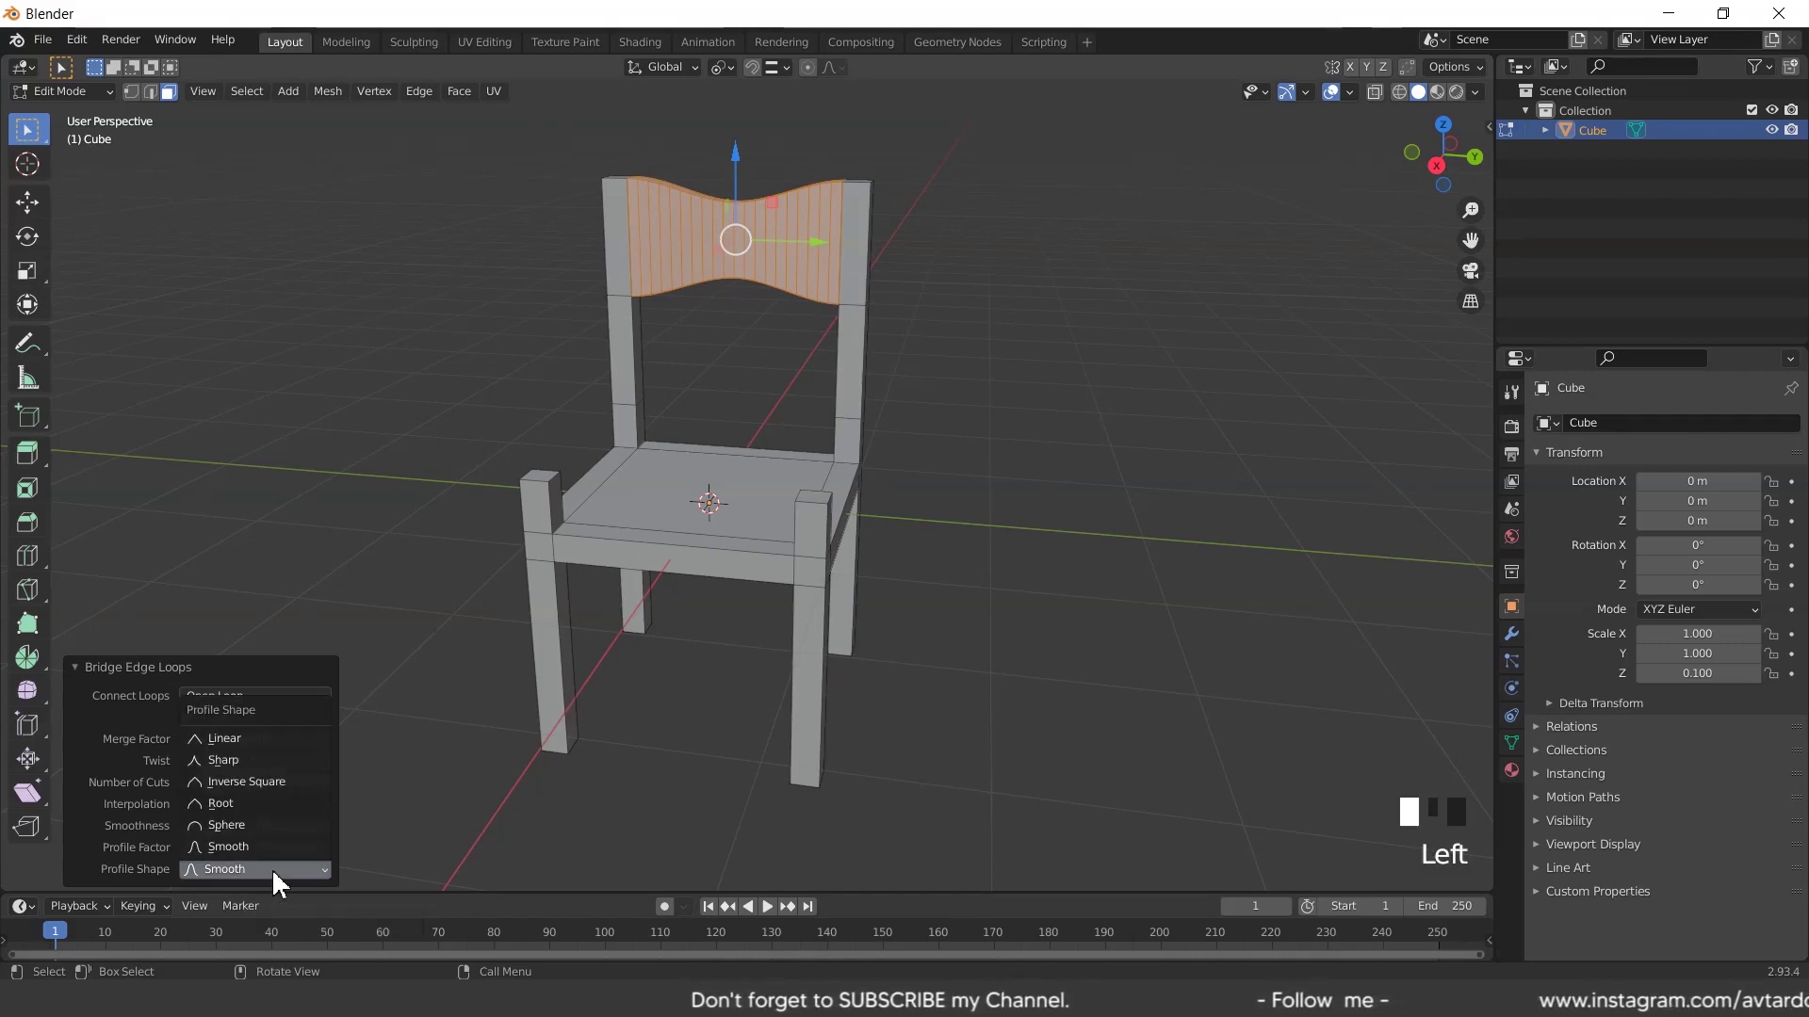
left_click(247, 738)
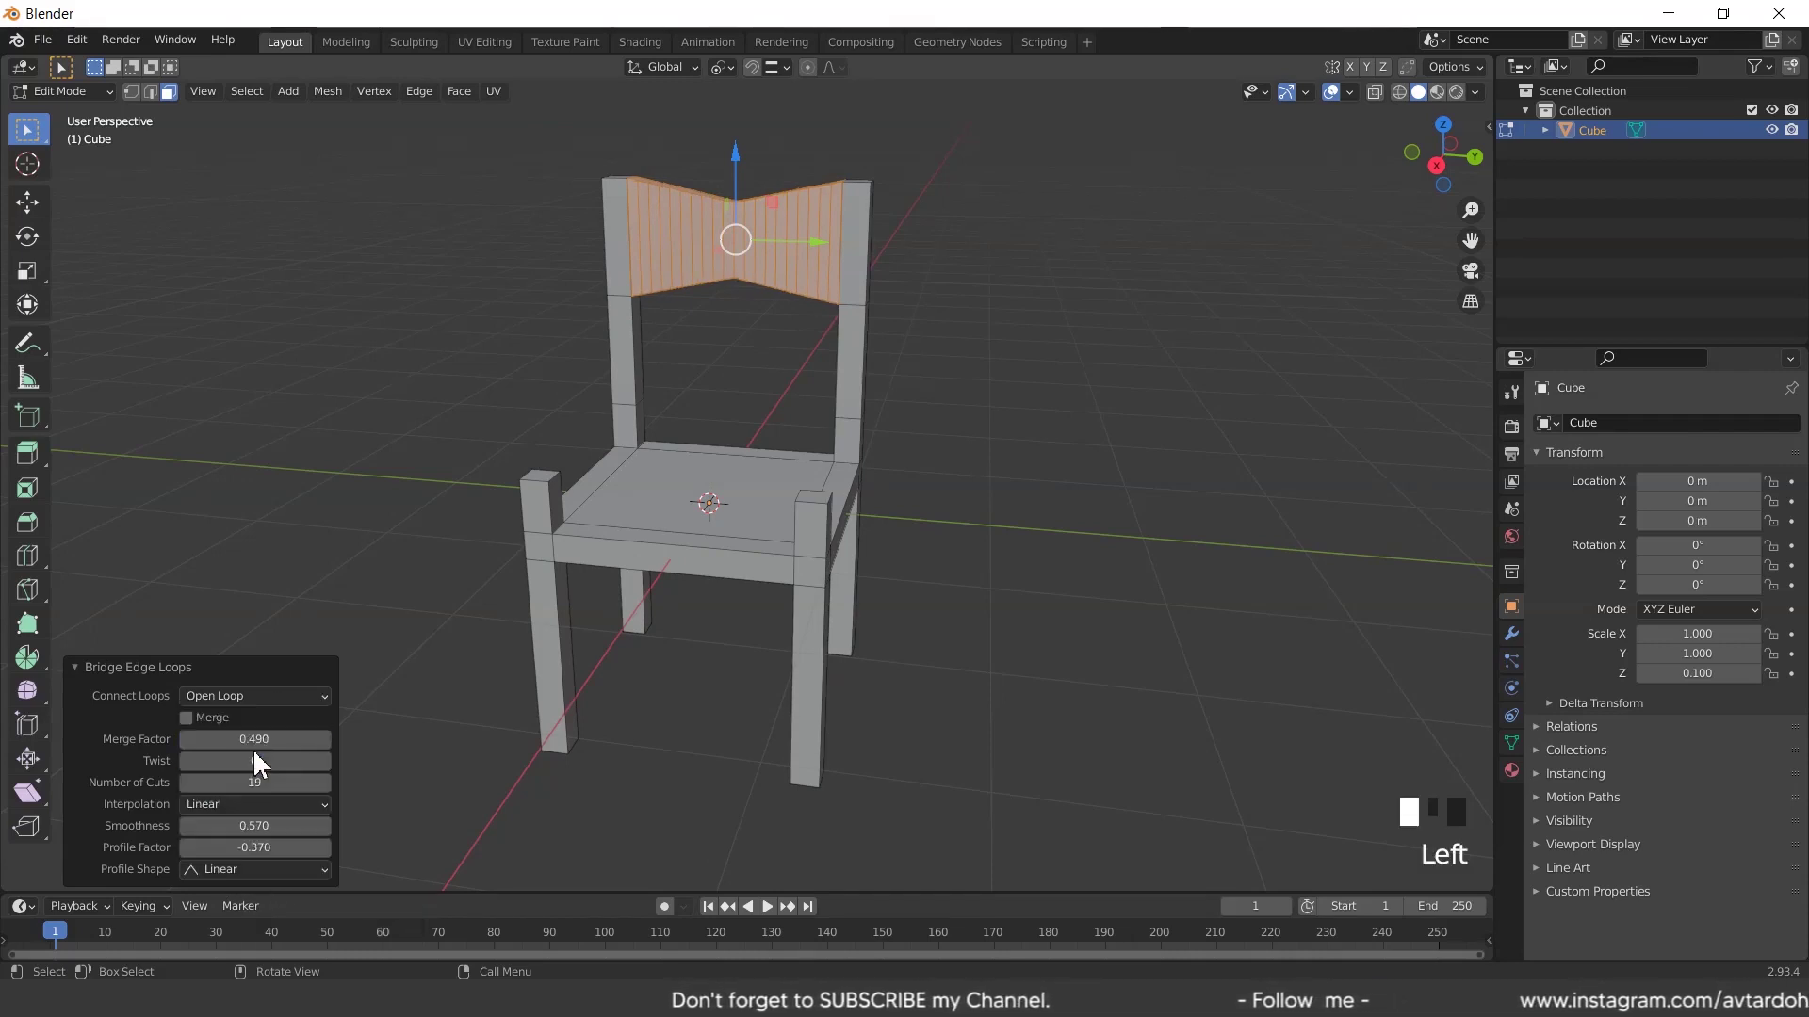
left_click(247, 868)
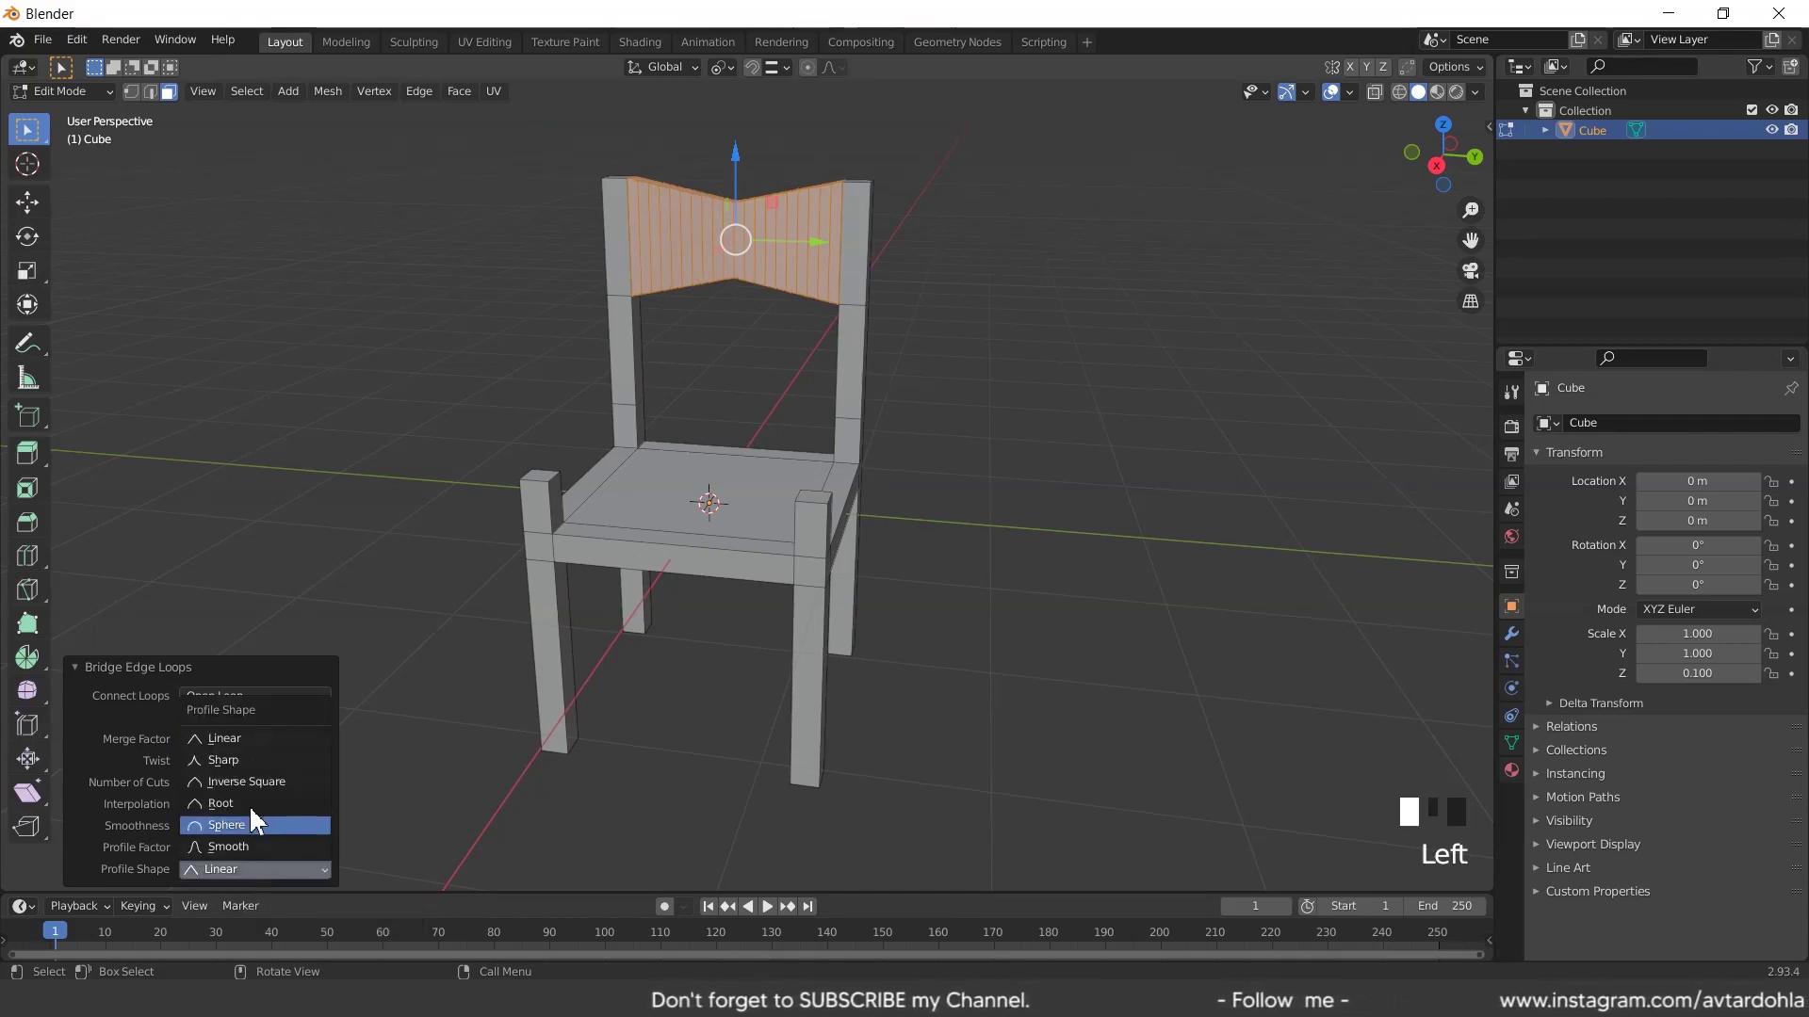
left_click(219, 758)
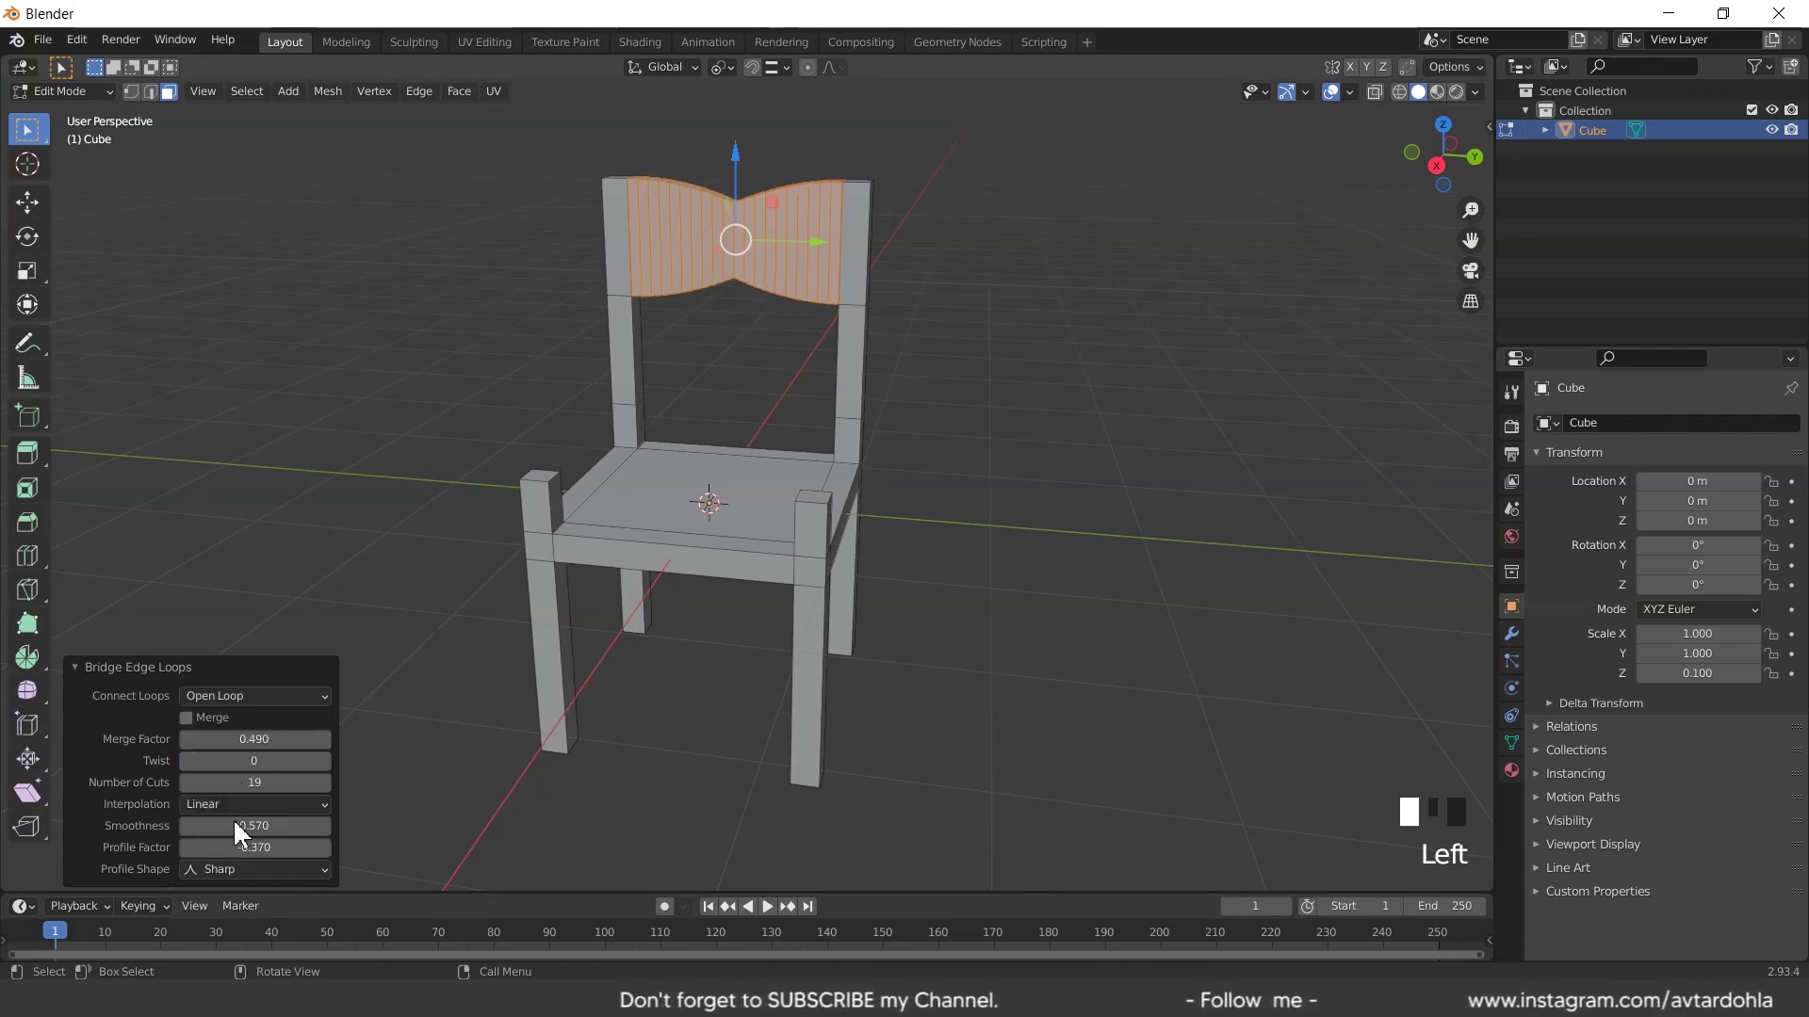
left_click(246, 871)
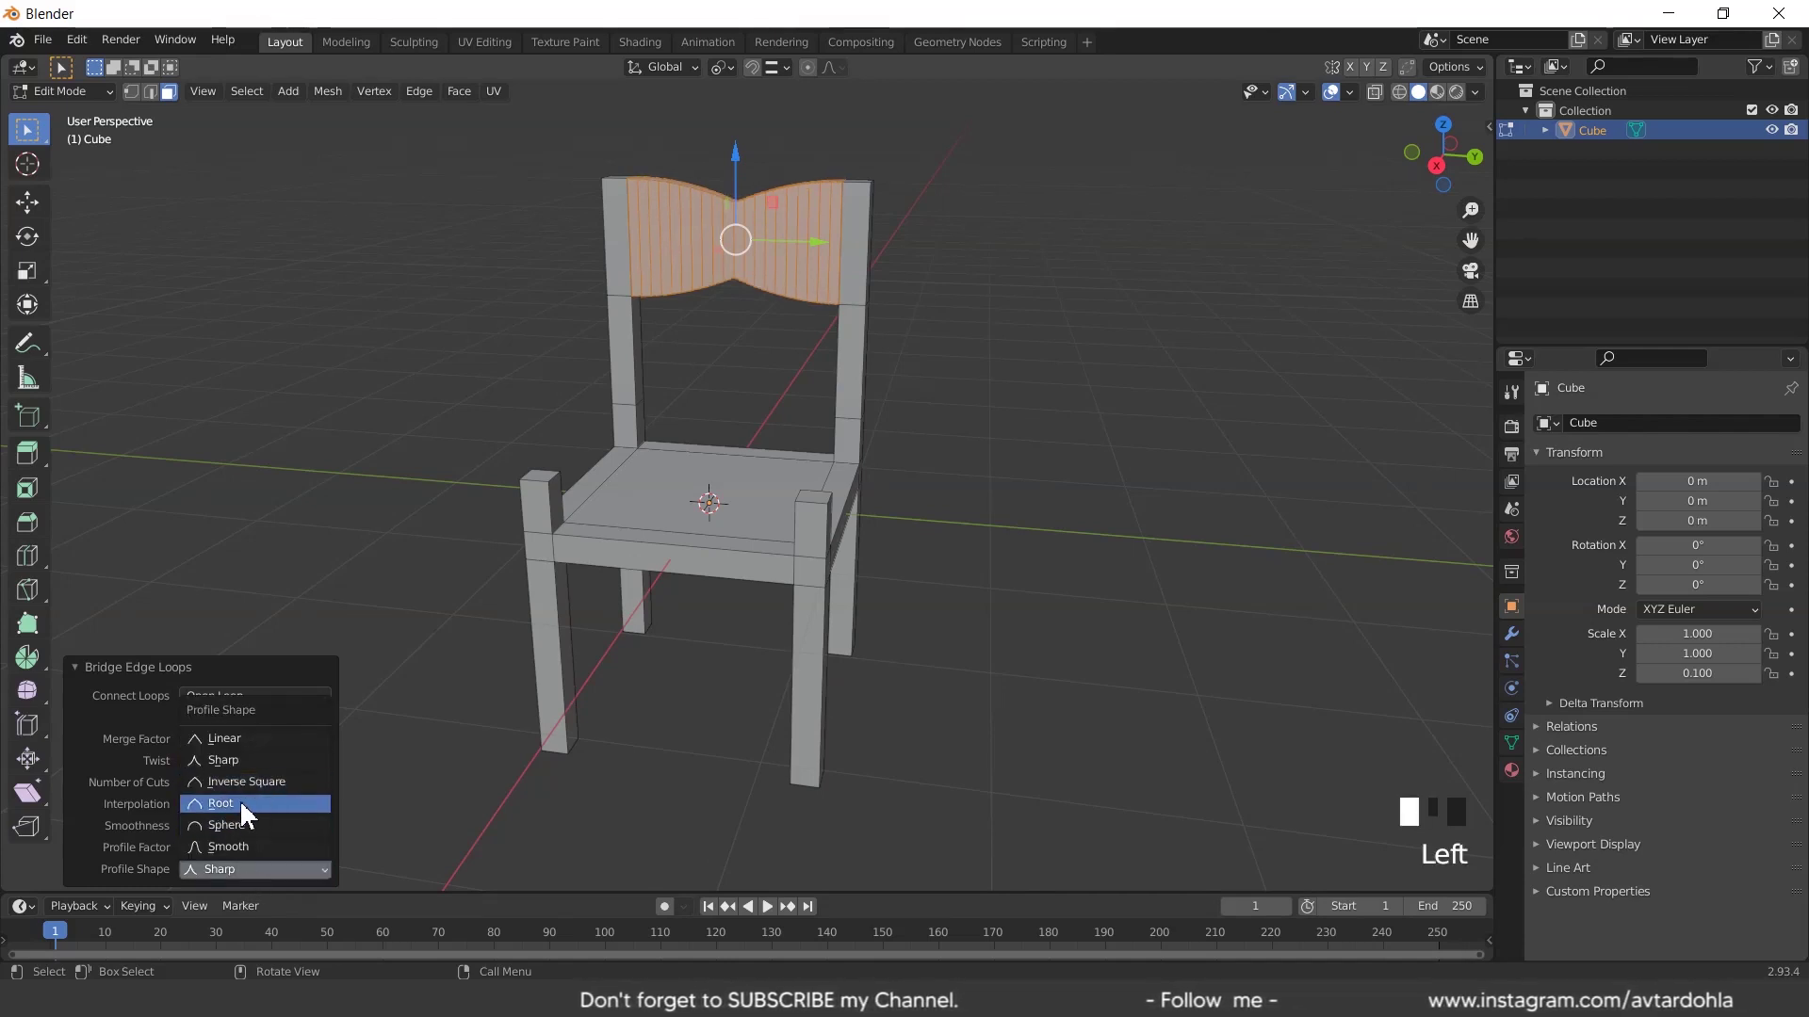
left_click(239, 802)
left_click(256, 871)
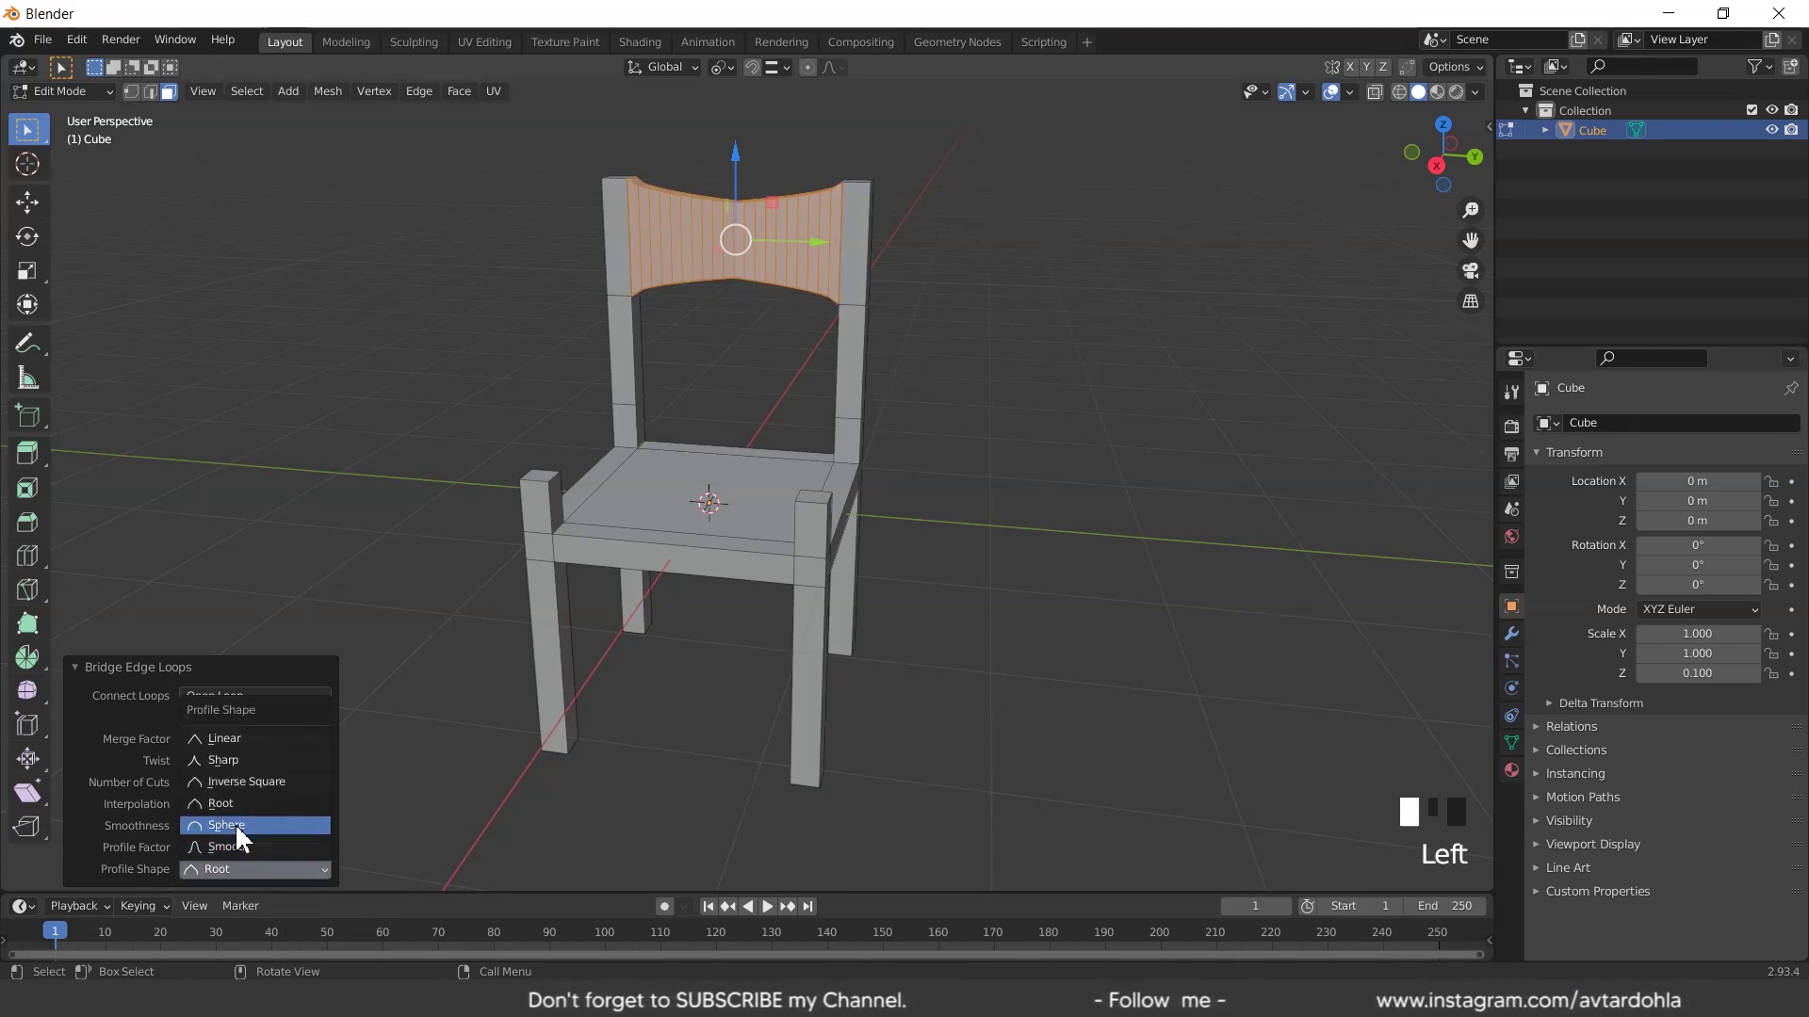
left_click(235, 824)
left_click(268, 869)
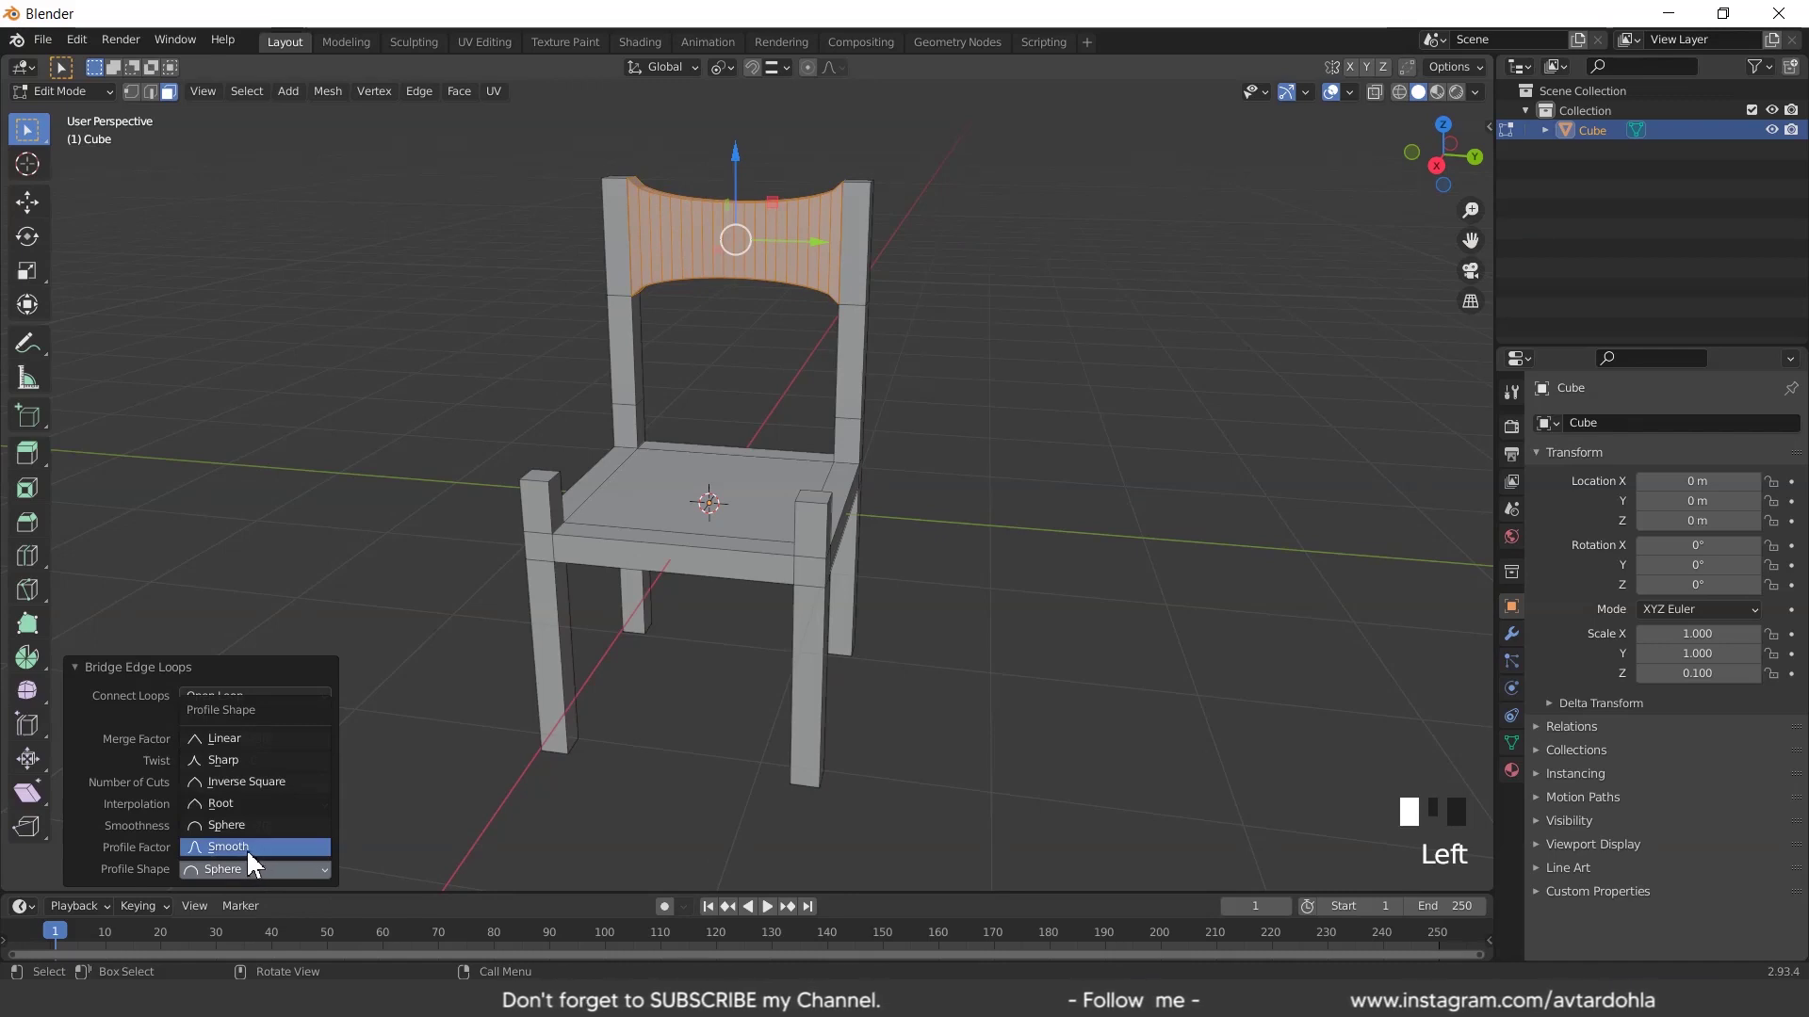
left_click(247, 848)
Set the backrest bridge's profile shape to Sharp
left_click(257, 867)
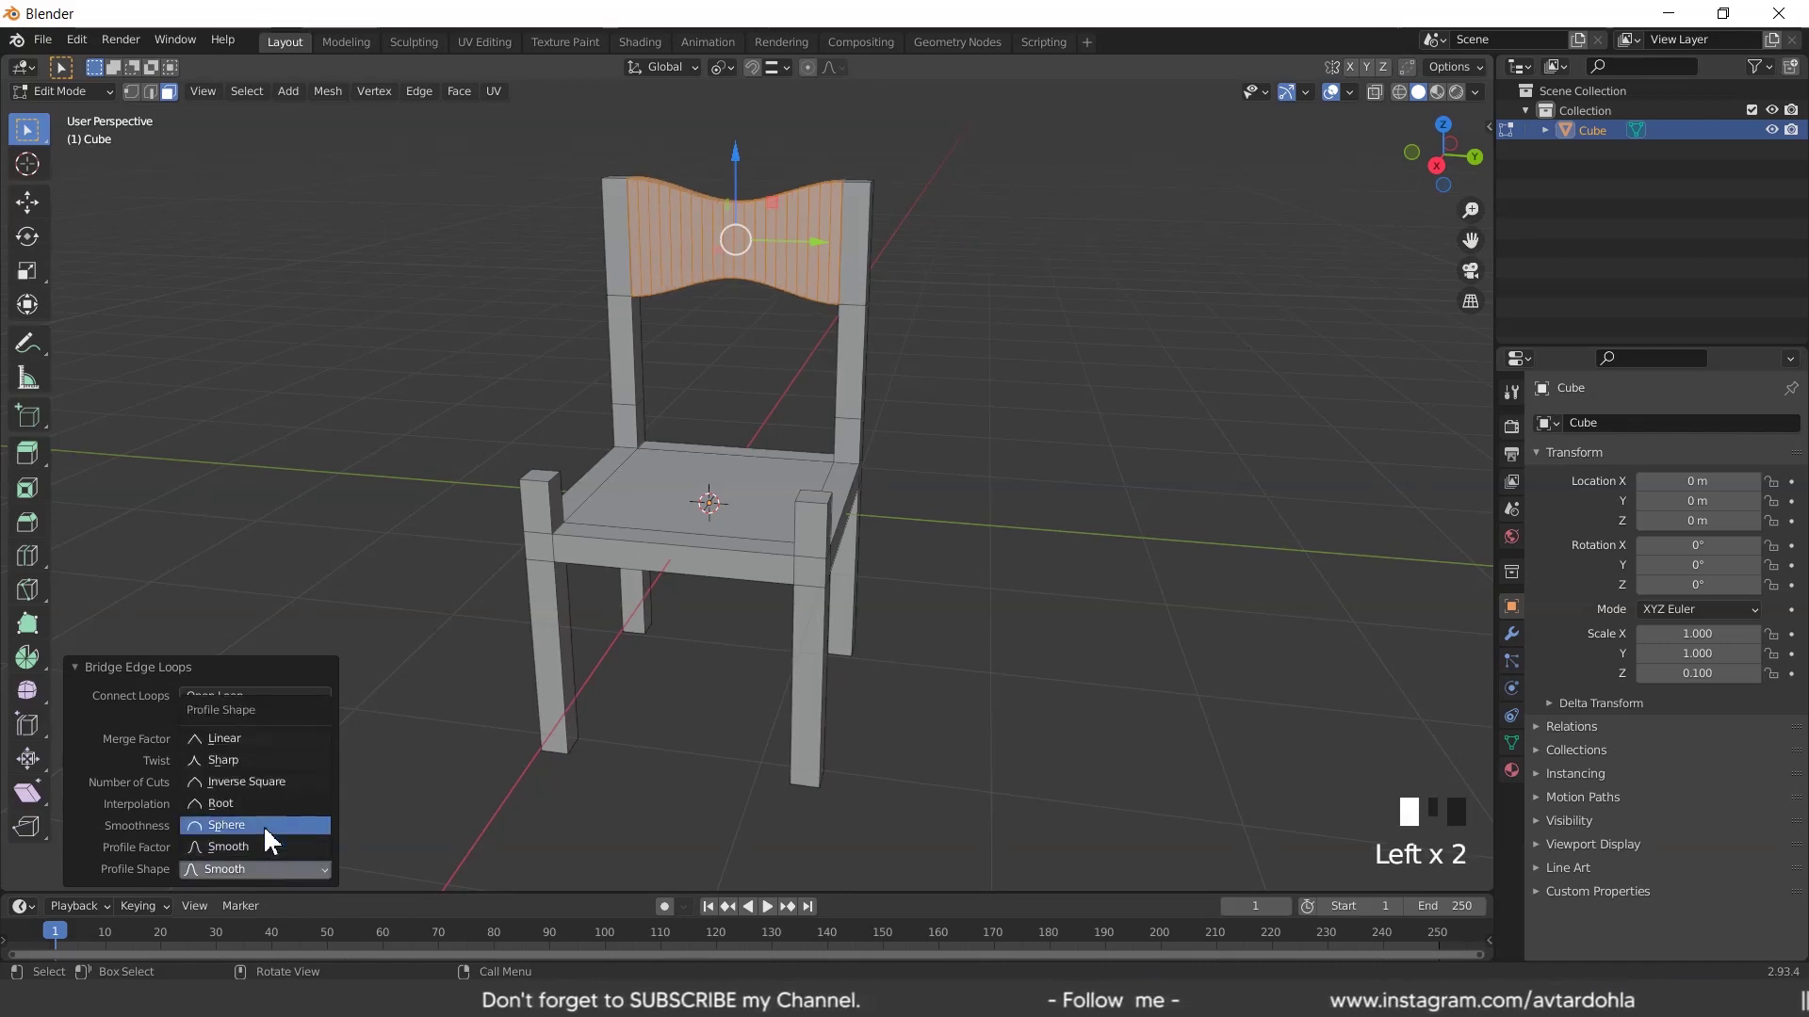
left_click(226, 740)
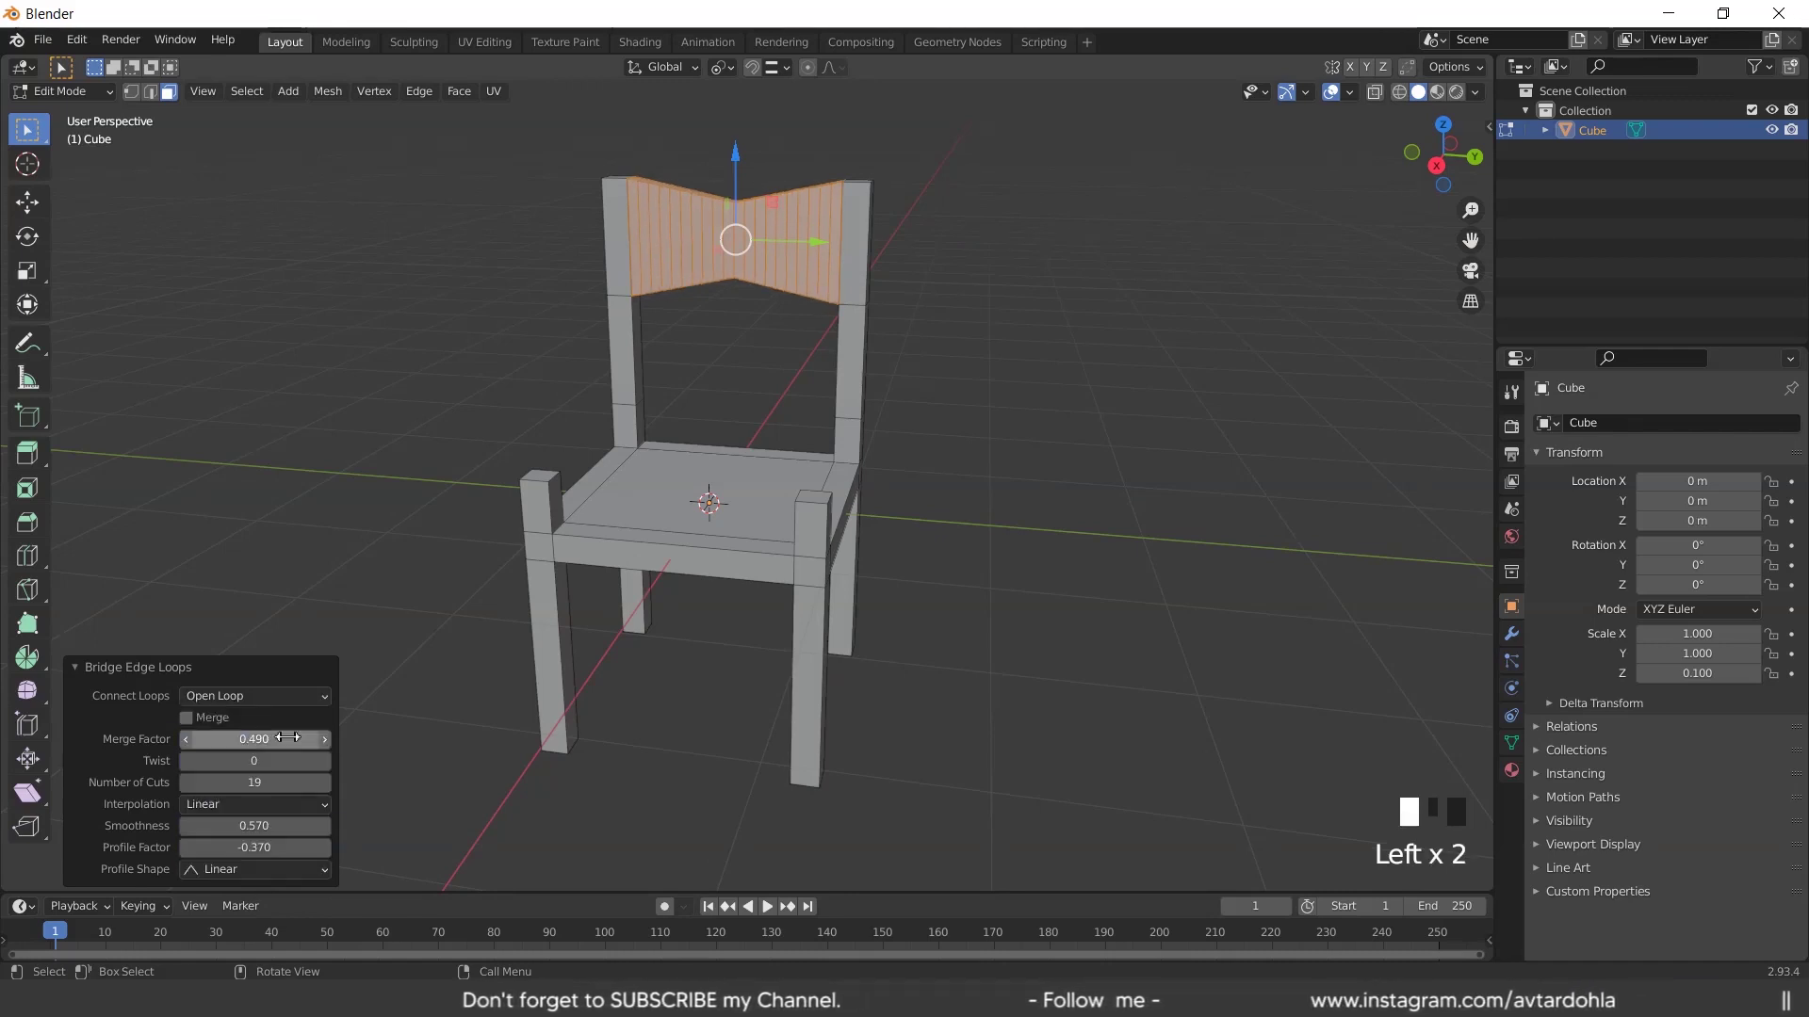
left_click(256, 871)
left_click(255, 753)
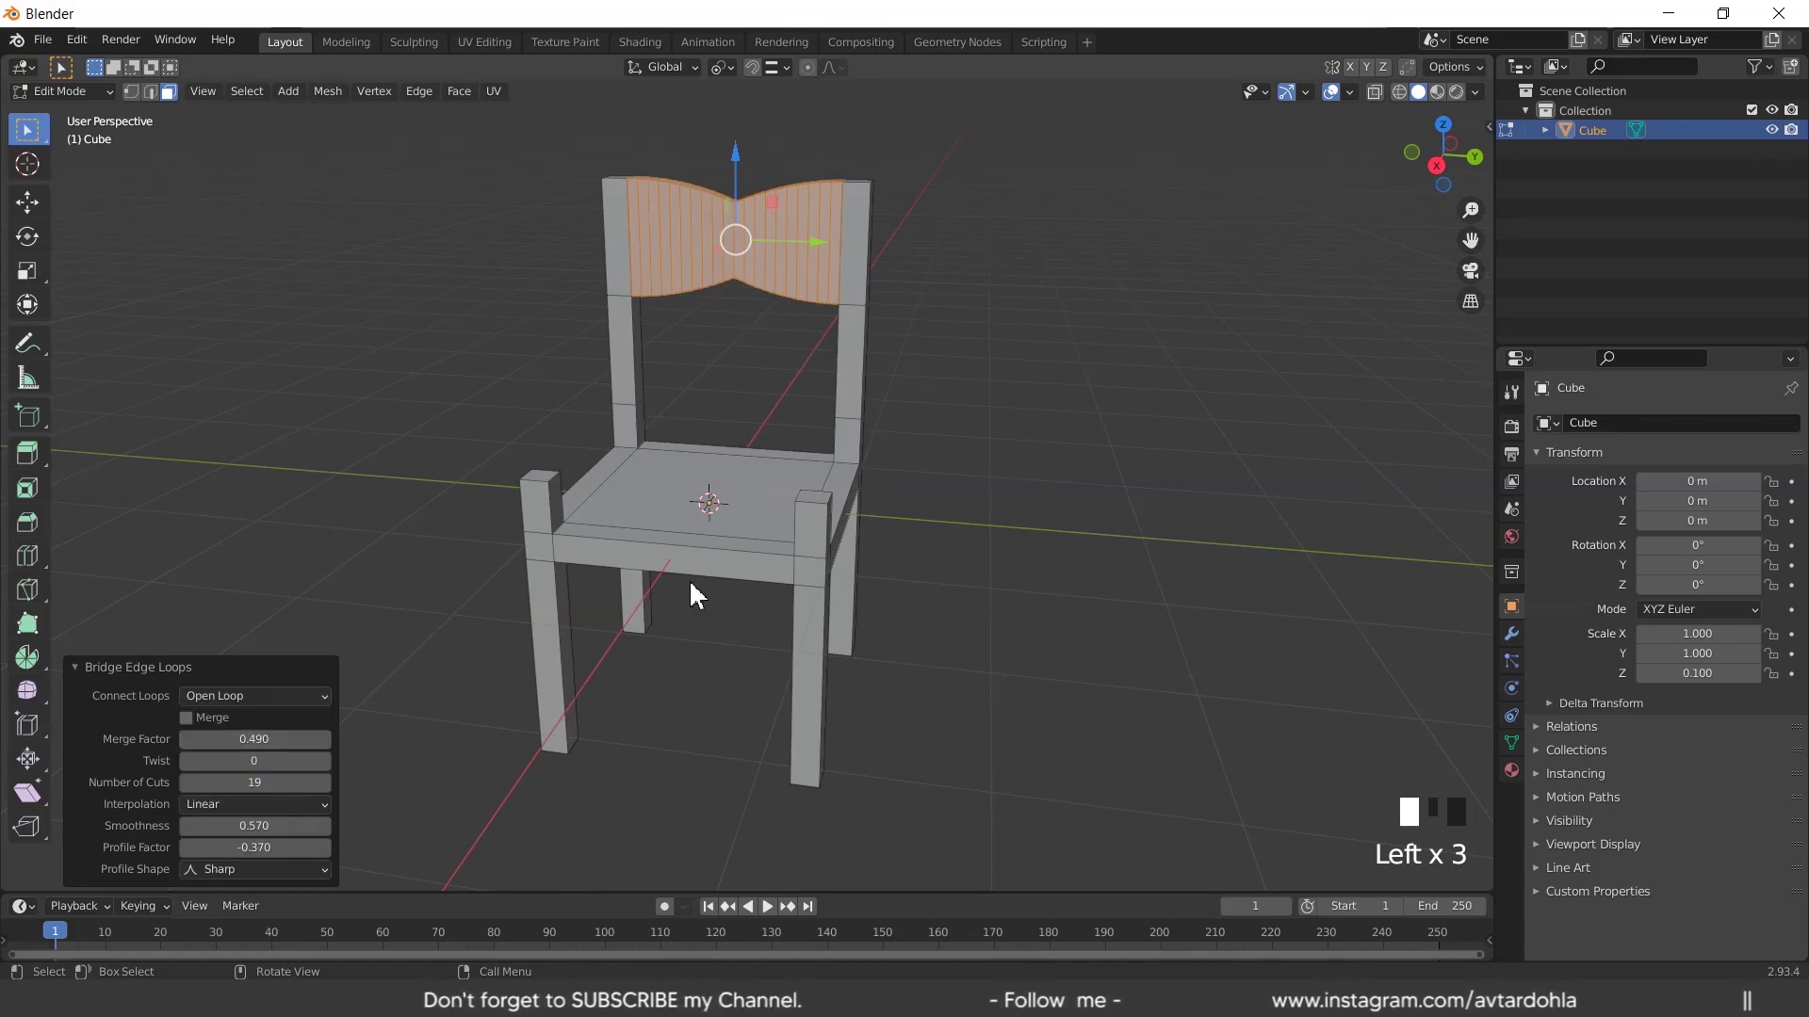
Bridge the facing faces of the front post and the rear post just above the seat to form the first armrest
middle_click_drag(693, 596, 769, 490)
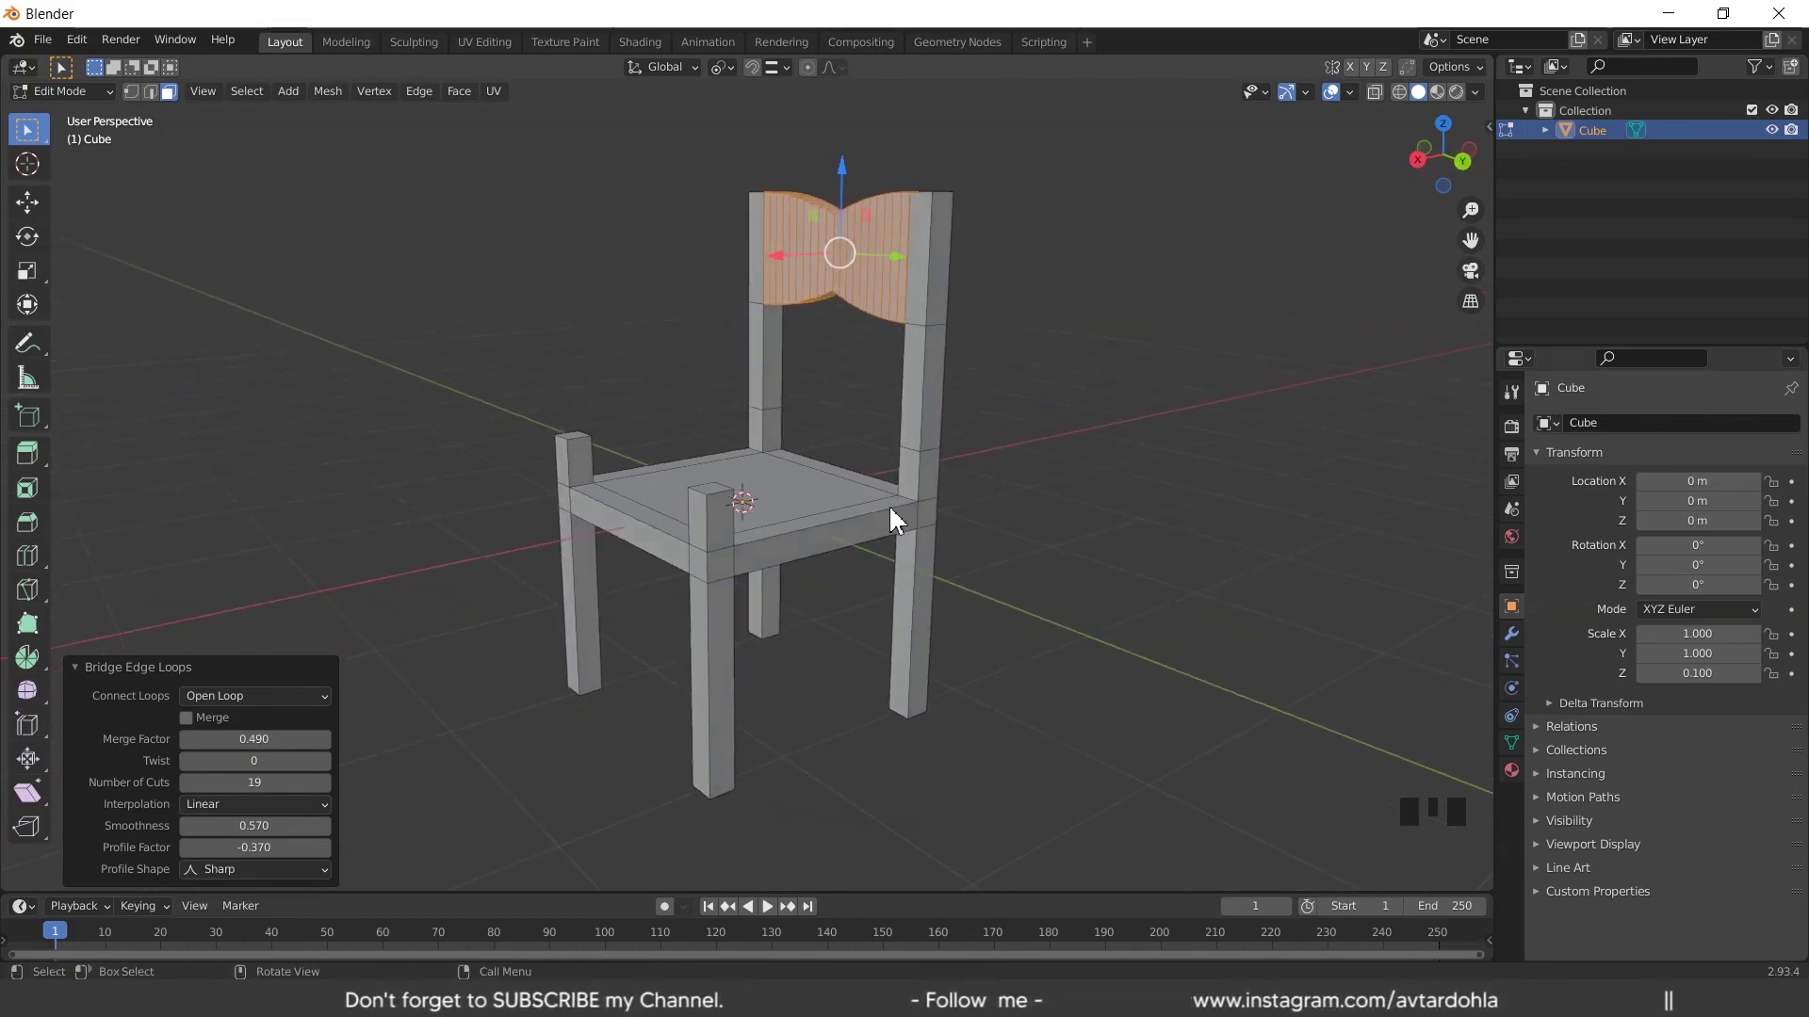
middle_click_drag(890, 509, 650, 499)
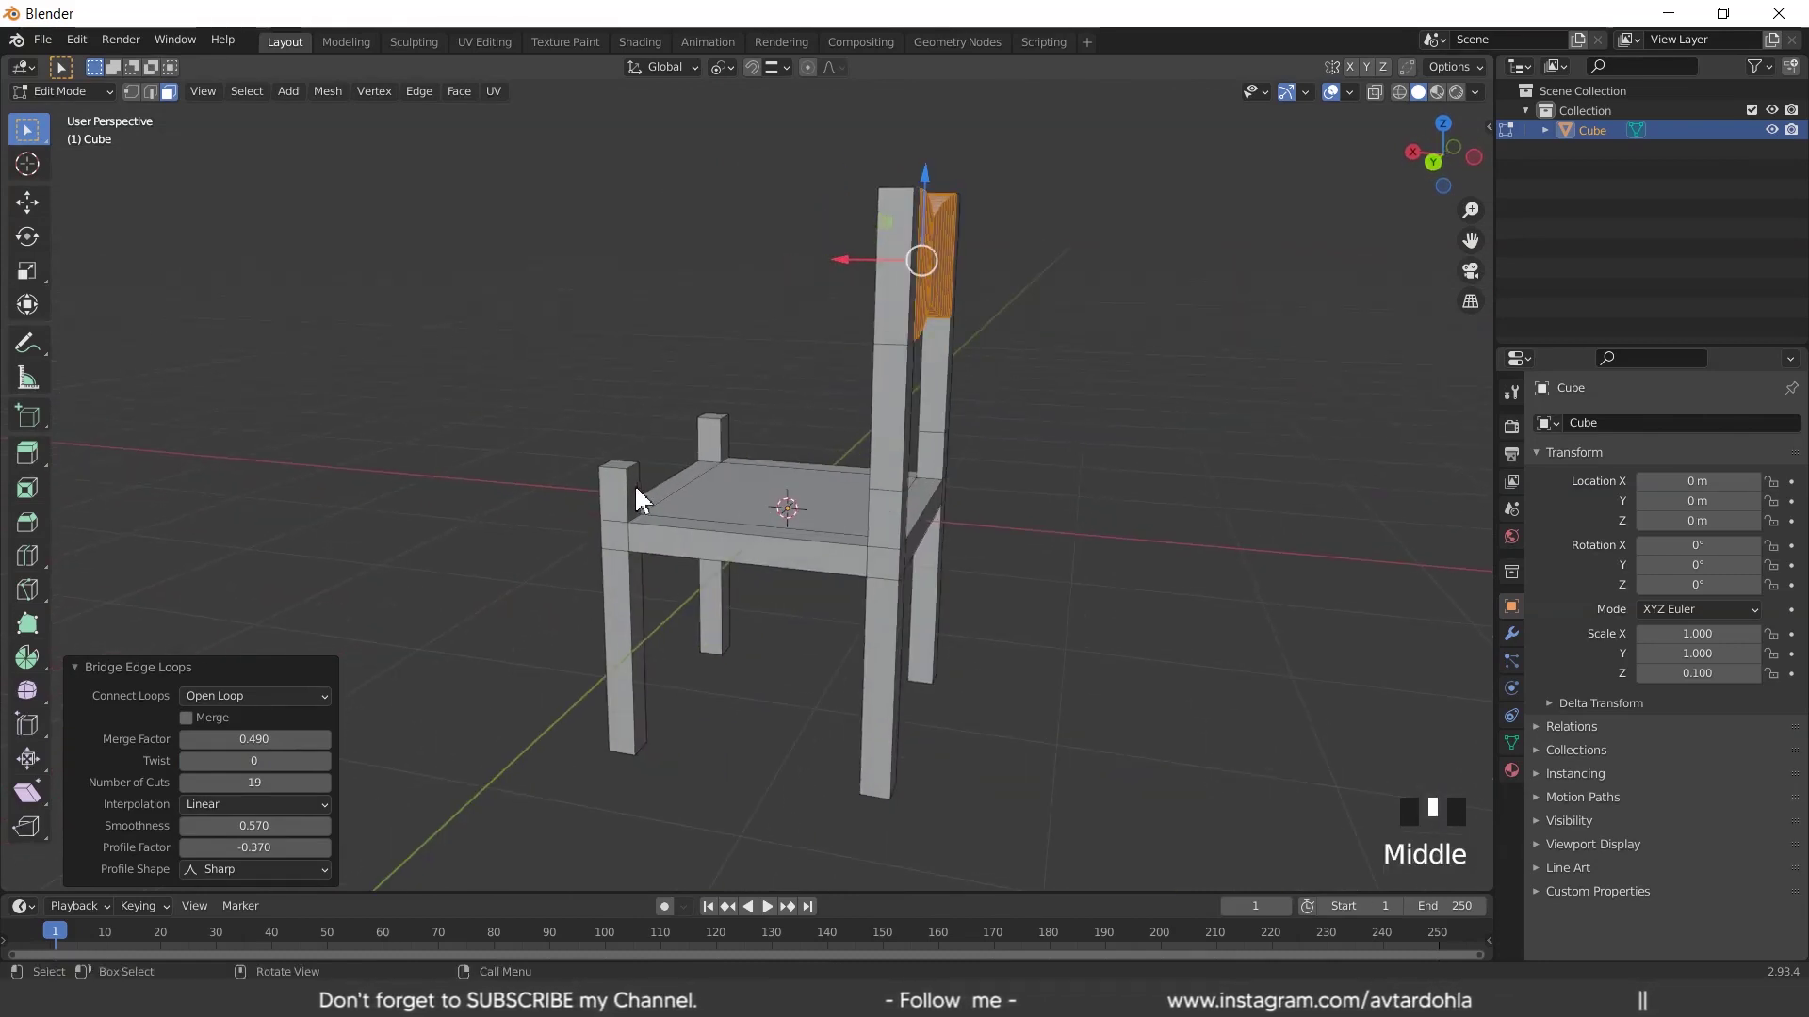
left_click(635, 492)
middle_click_drag(772, 491, 680, 500)
left_click(904, 506, "shift")
right_click(653, 518)
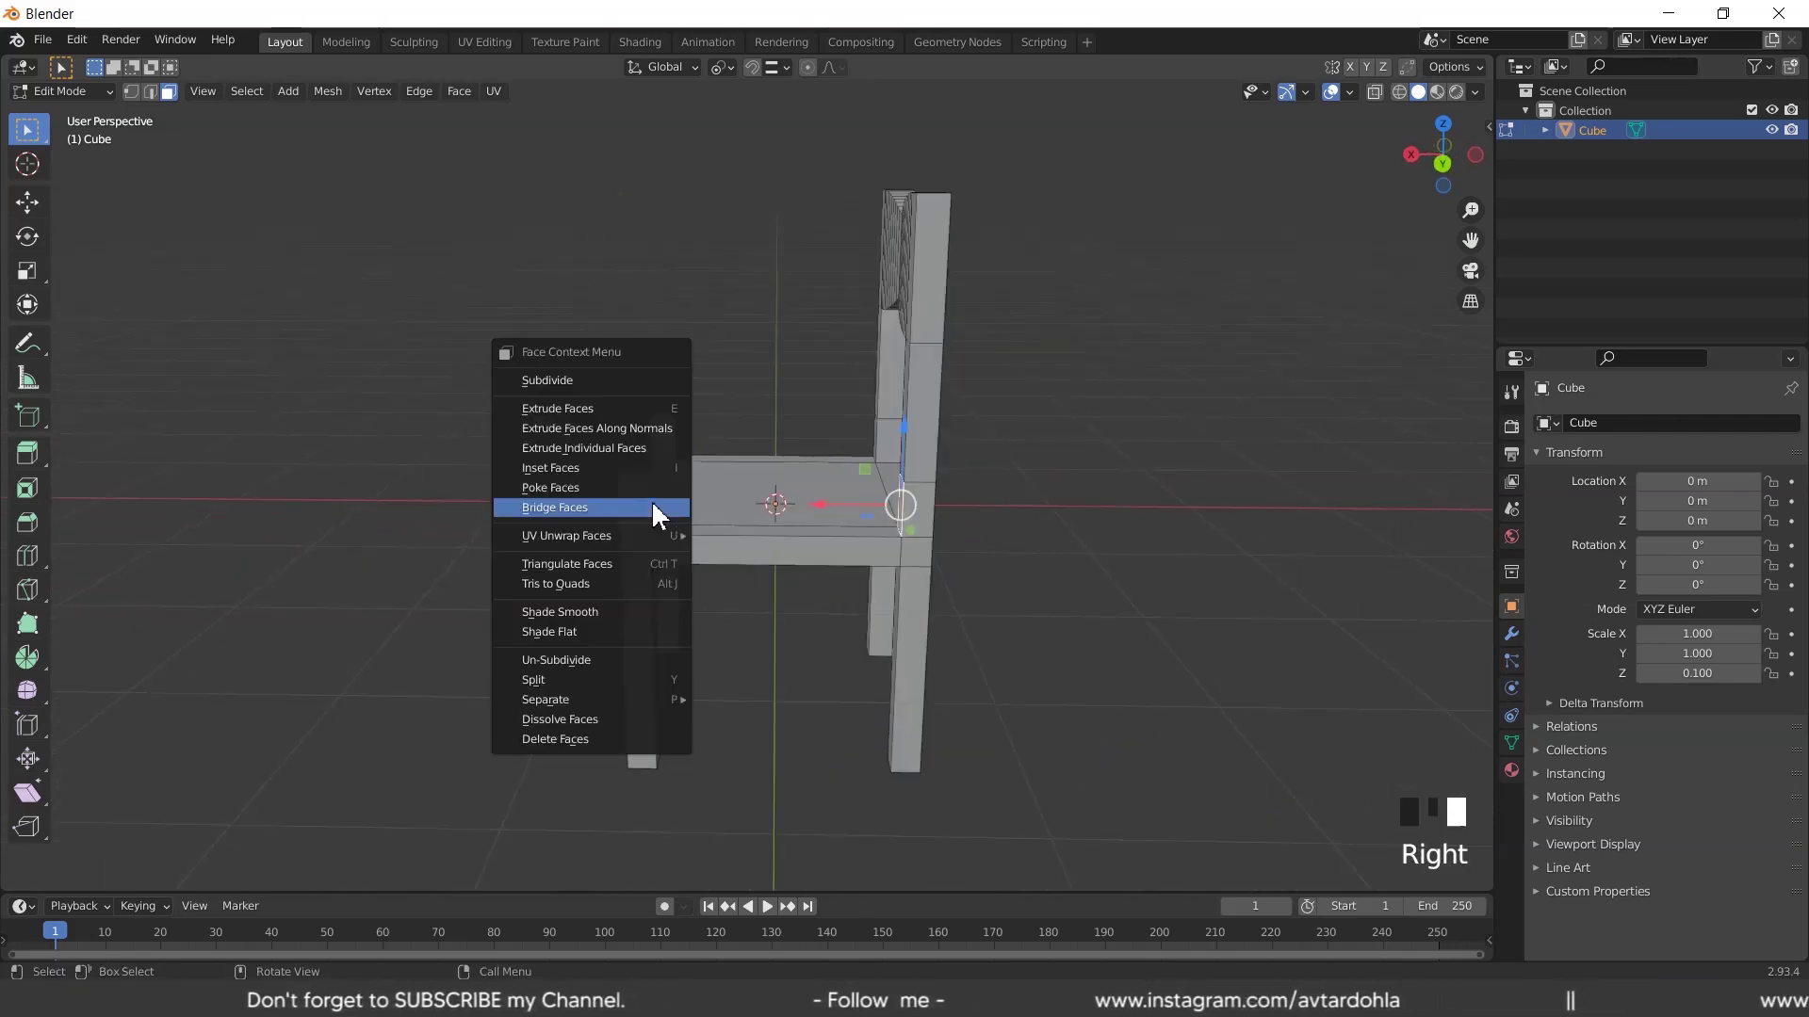
left_click(582, 507)
Bridge the facing faces of the front and rear posts on the opposite side of the seat to form the second armrest
middle_click_drag(942, 565, 989, 569)
left_click(888, 525)
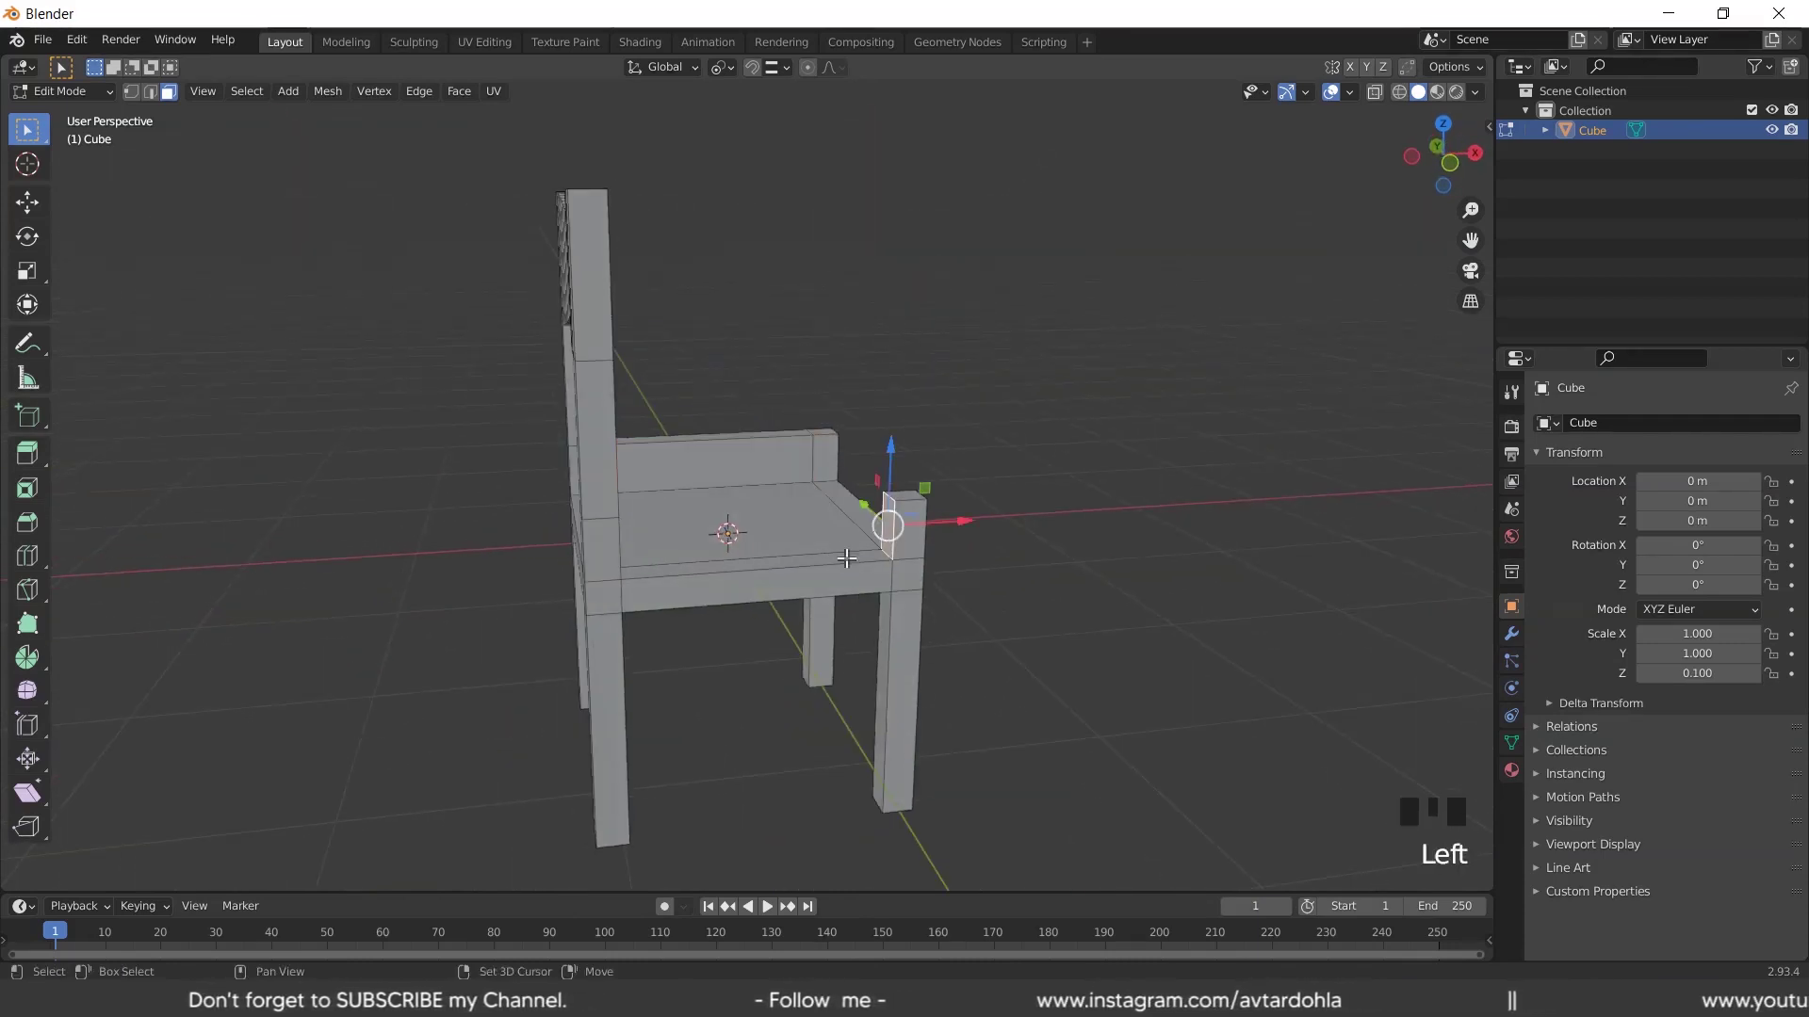
middle_click_drag(846, 559, 515, 548, "shift")
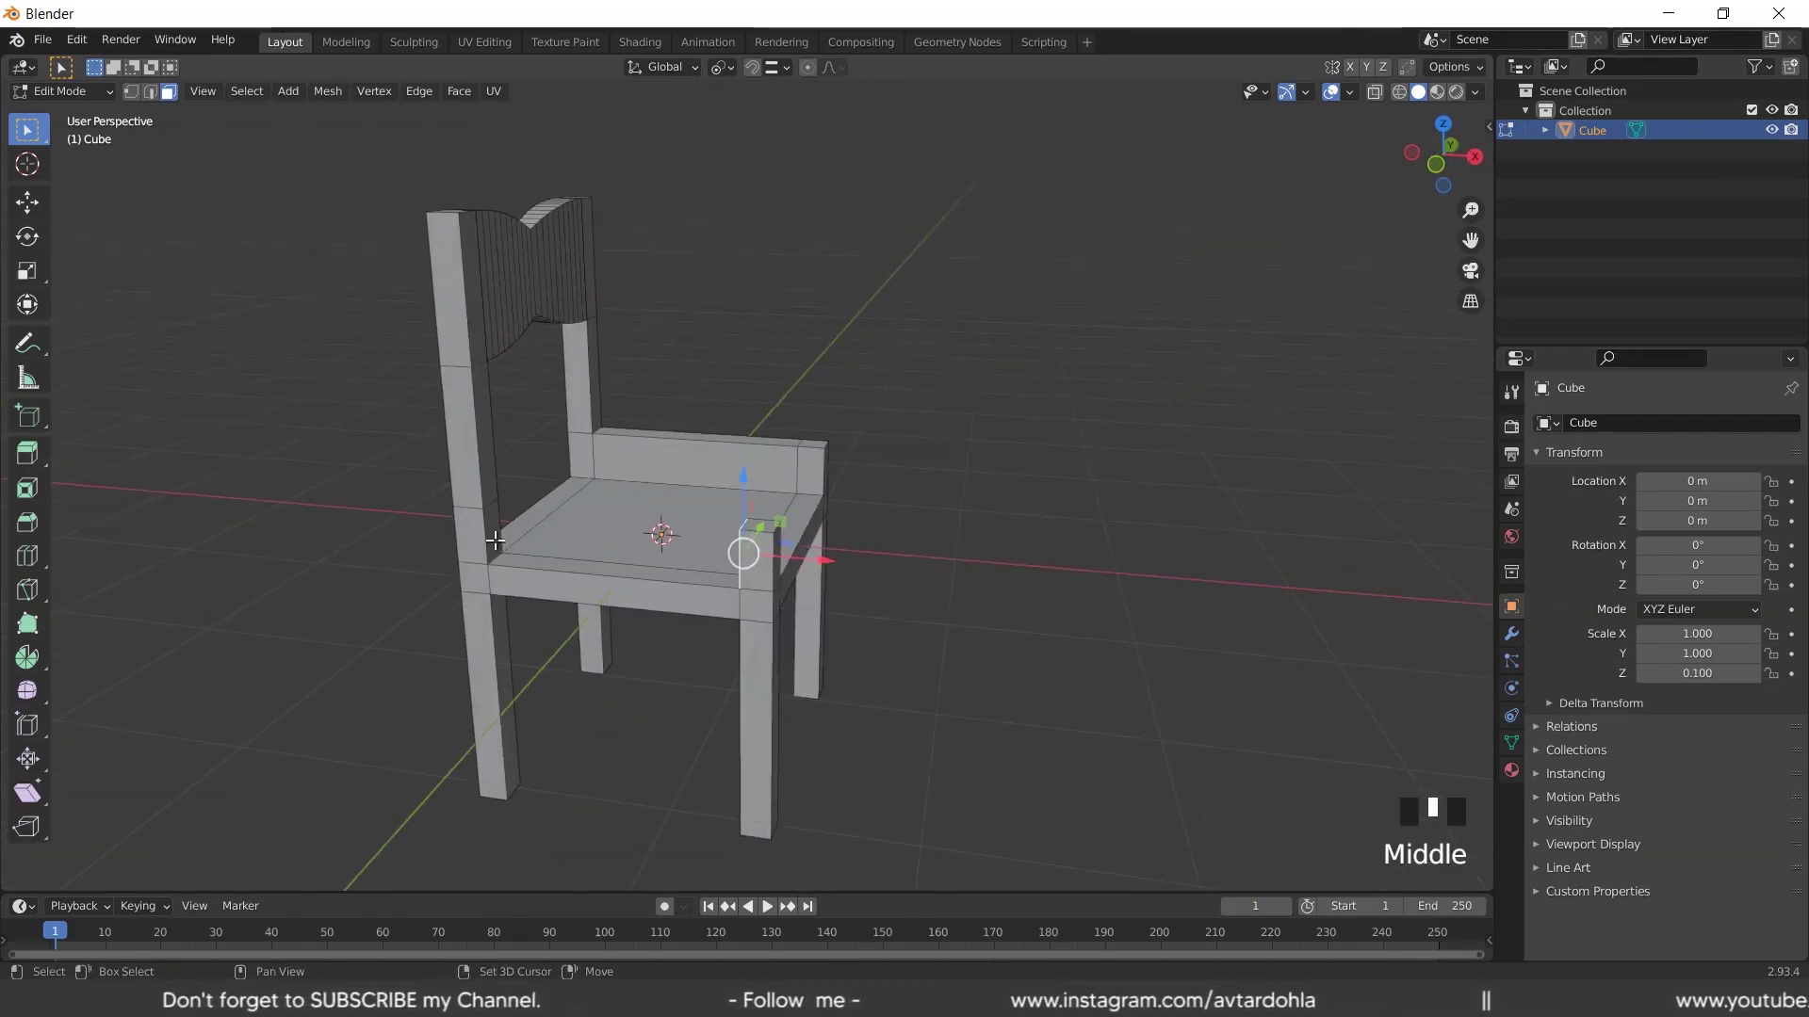
left_click(494, 534, "shift")
right_click(497, 544)
left_click(436, 543)
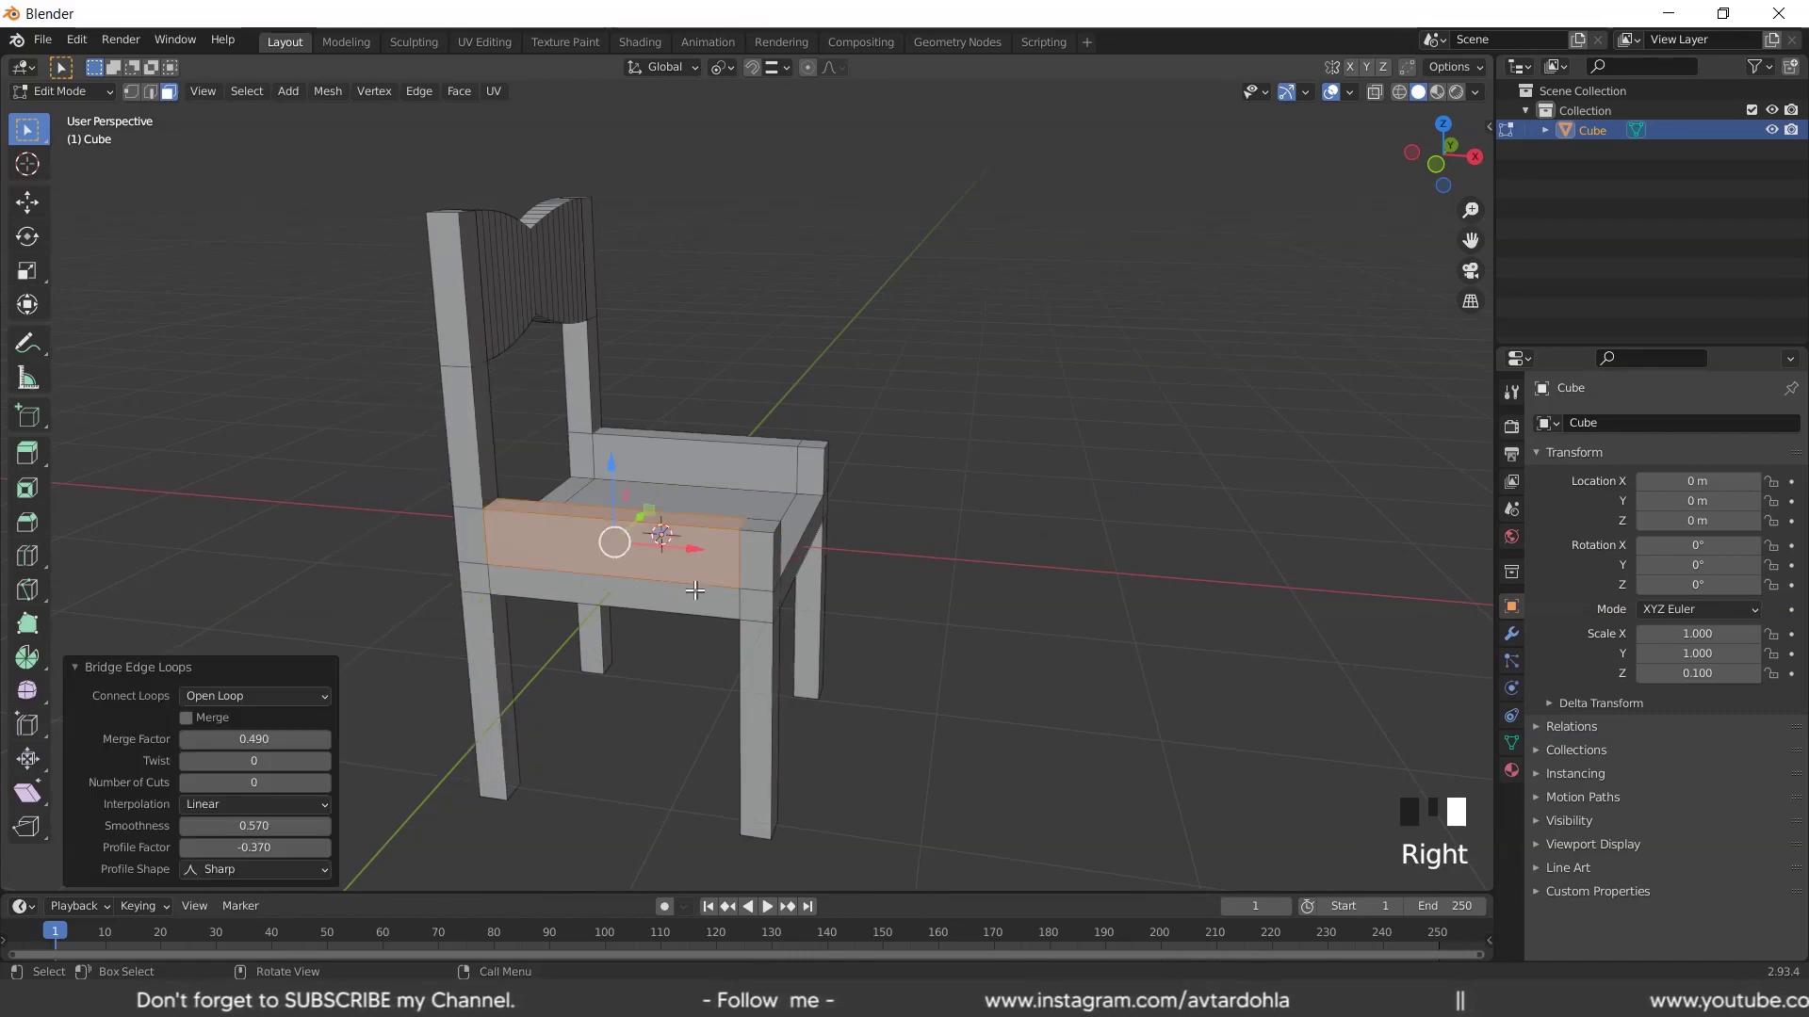
Bridge the inner faces of the two rear posts just above the seat to close the back, and clear the selection
middle_click_drag(603, 556, 1032, 603)
left_click(591, 530)
left_click(1075, 496, "shift")
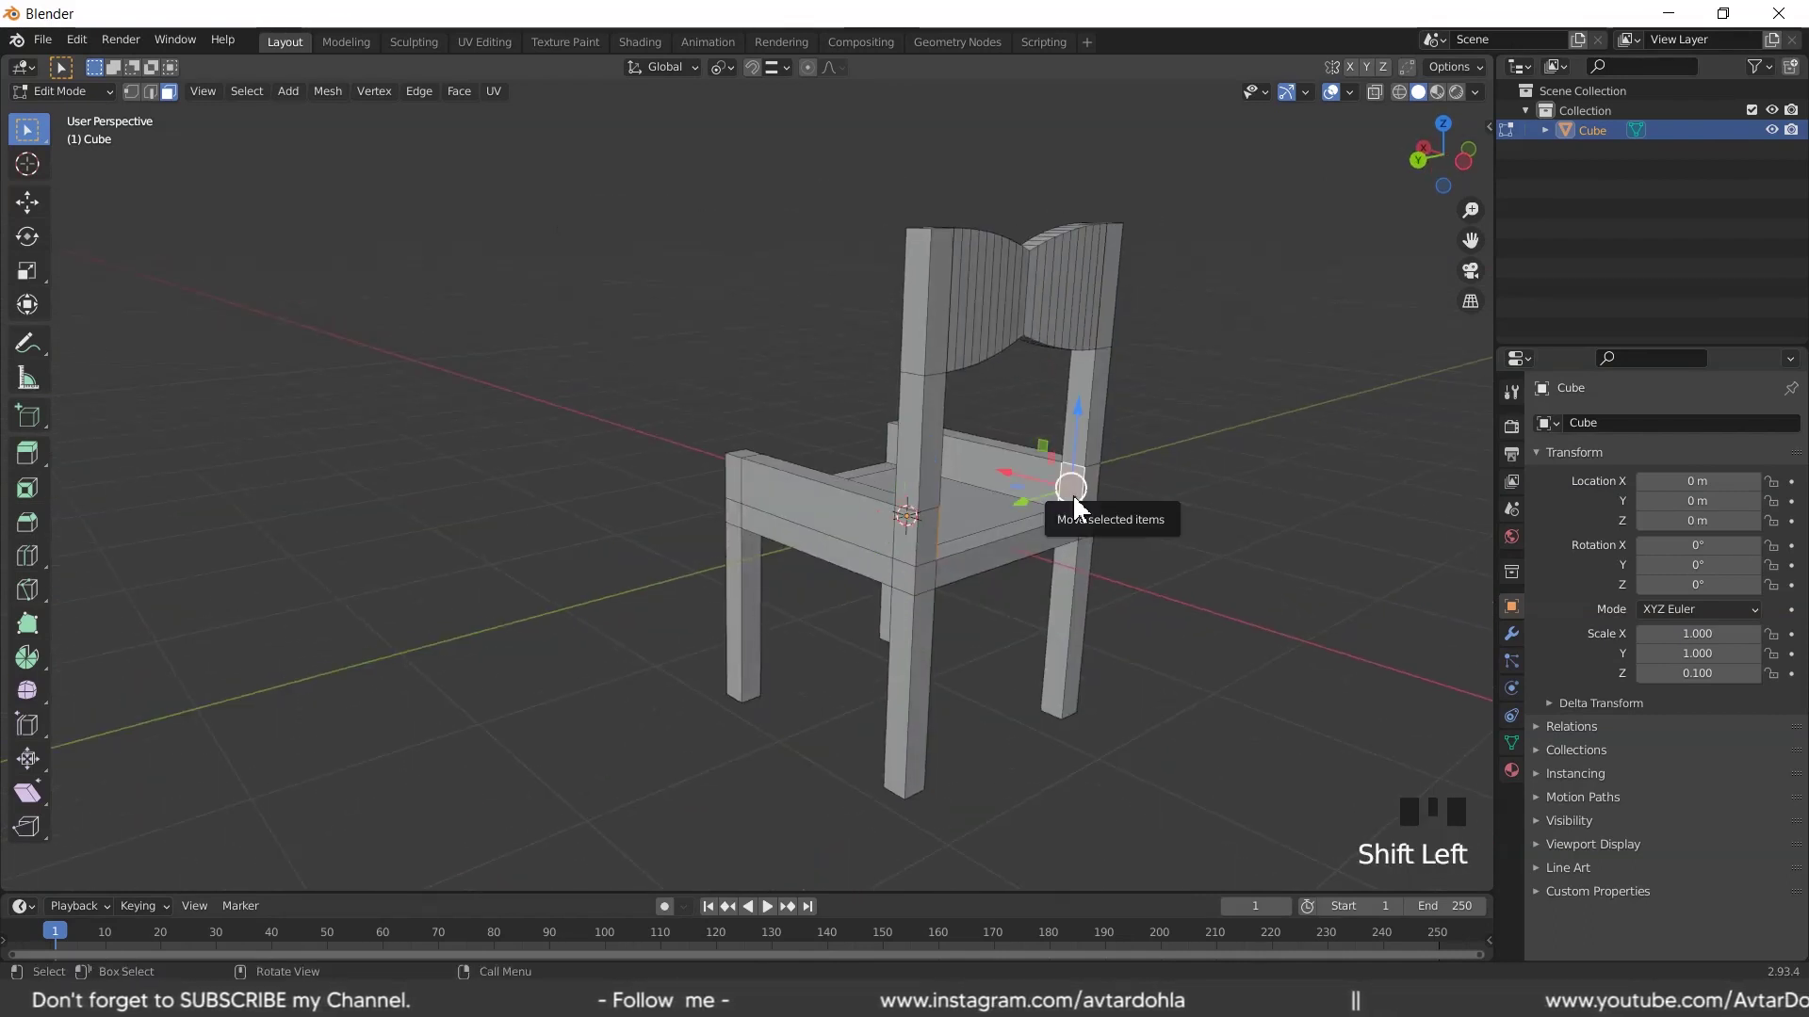
right_click(1072, 493)
left_click(1002, 494)
middle_click_drag(1118, 528, 709, 531)
left_click(902, 517)
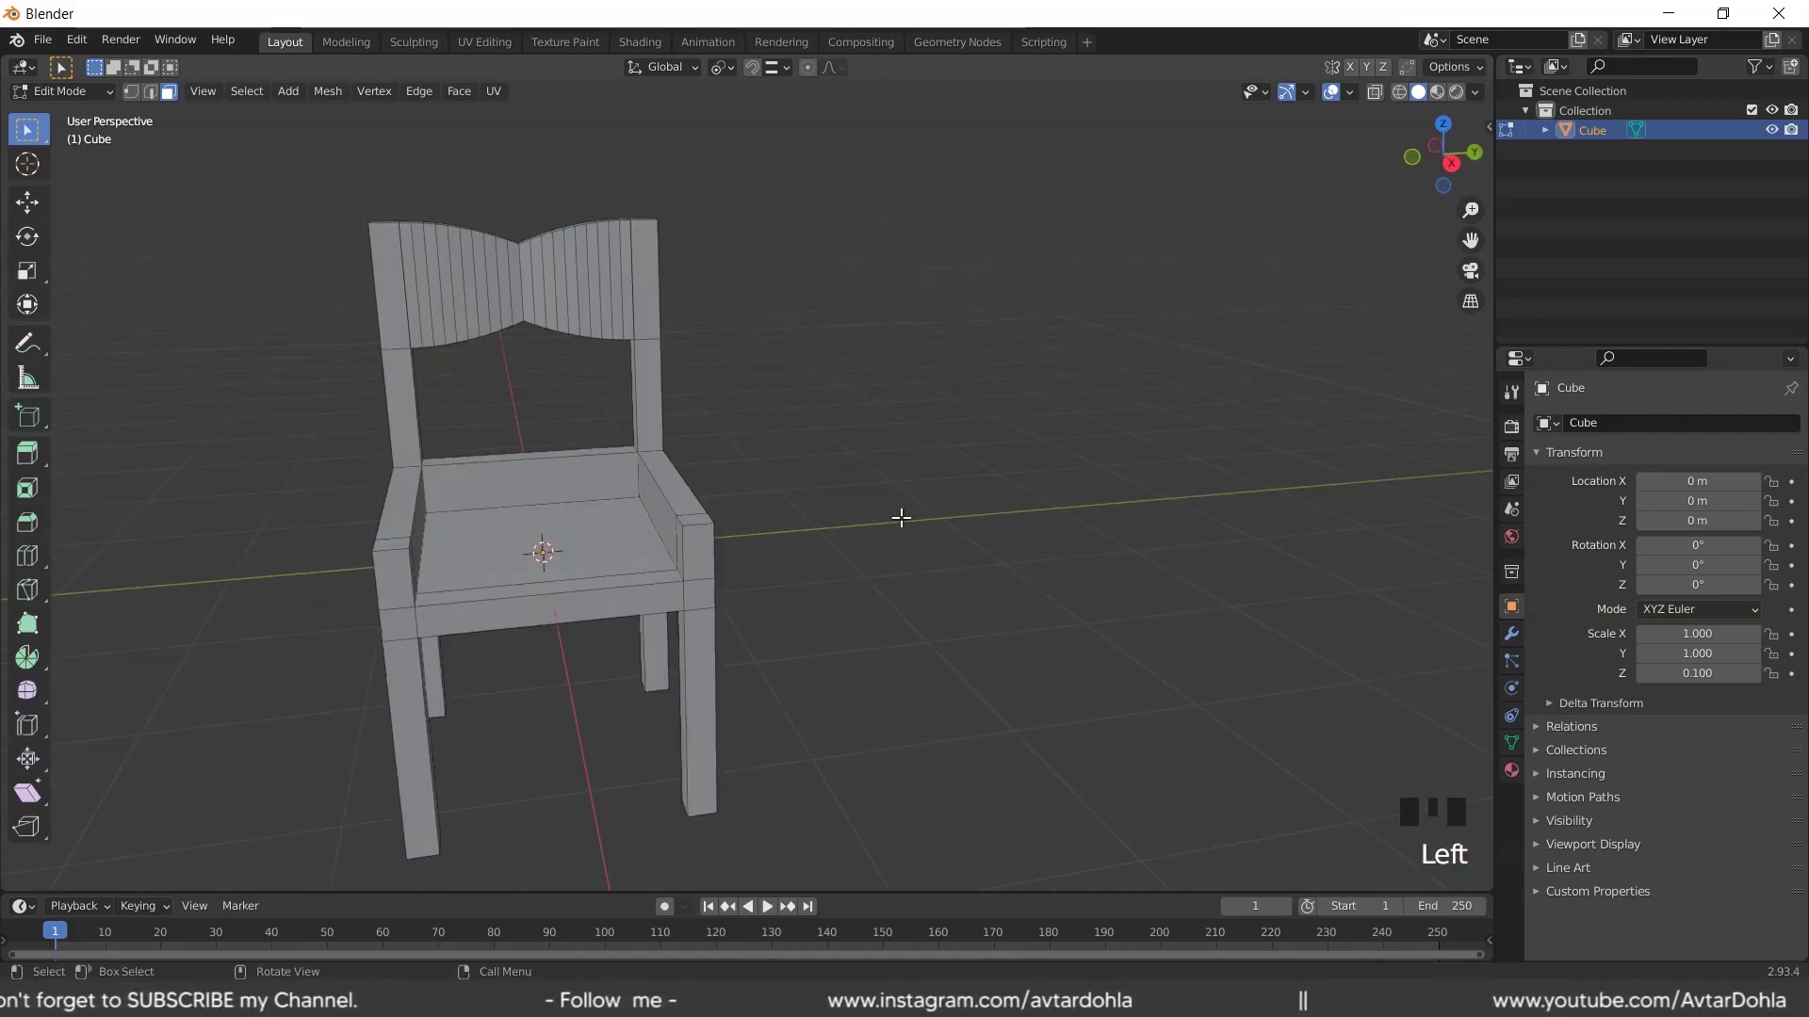
Inspect the finished chair from several angles in both Object Mode and Edit Mode, and finish in Object Mode with nothing selected
key("Tab")
middle_click_drag(933, 537, 847, 493)
key("Tab")
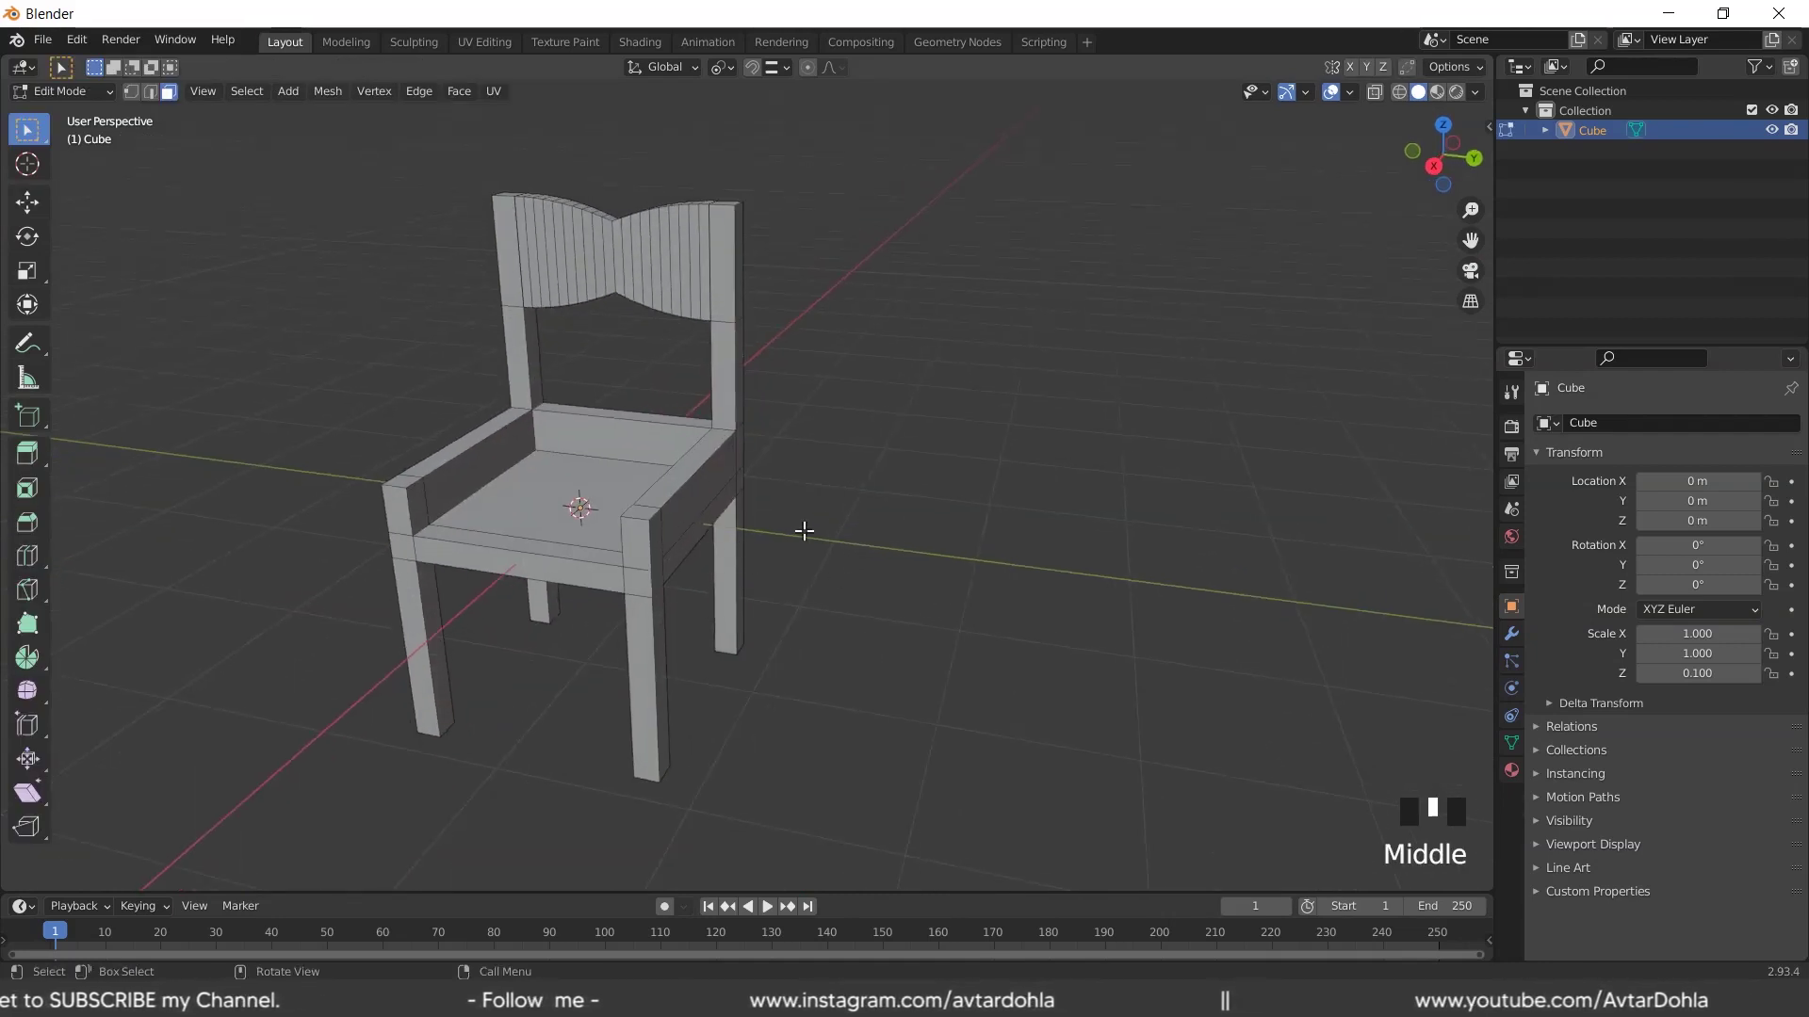
key("Tab")
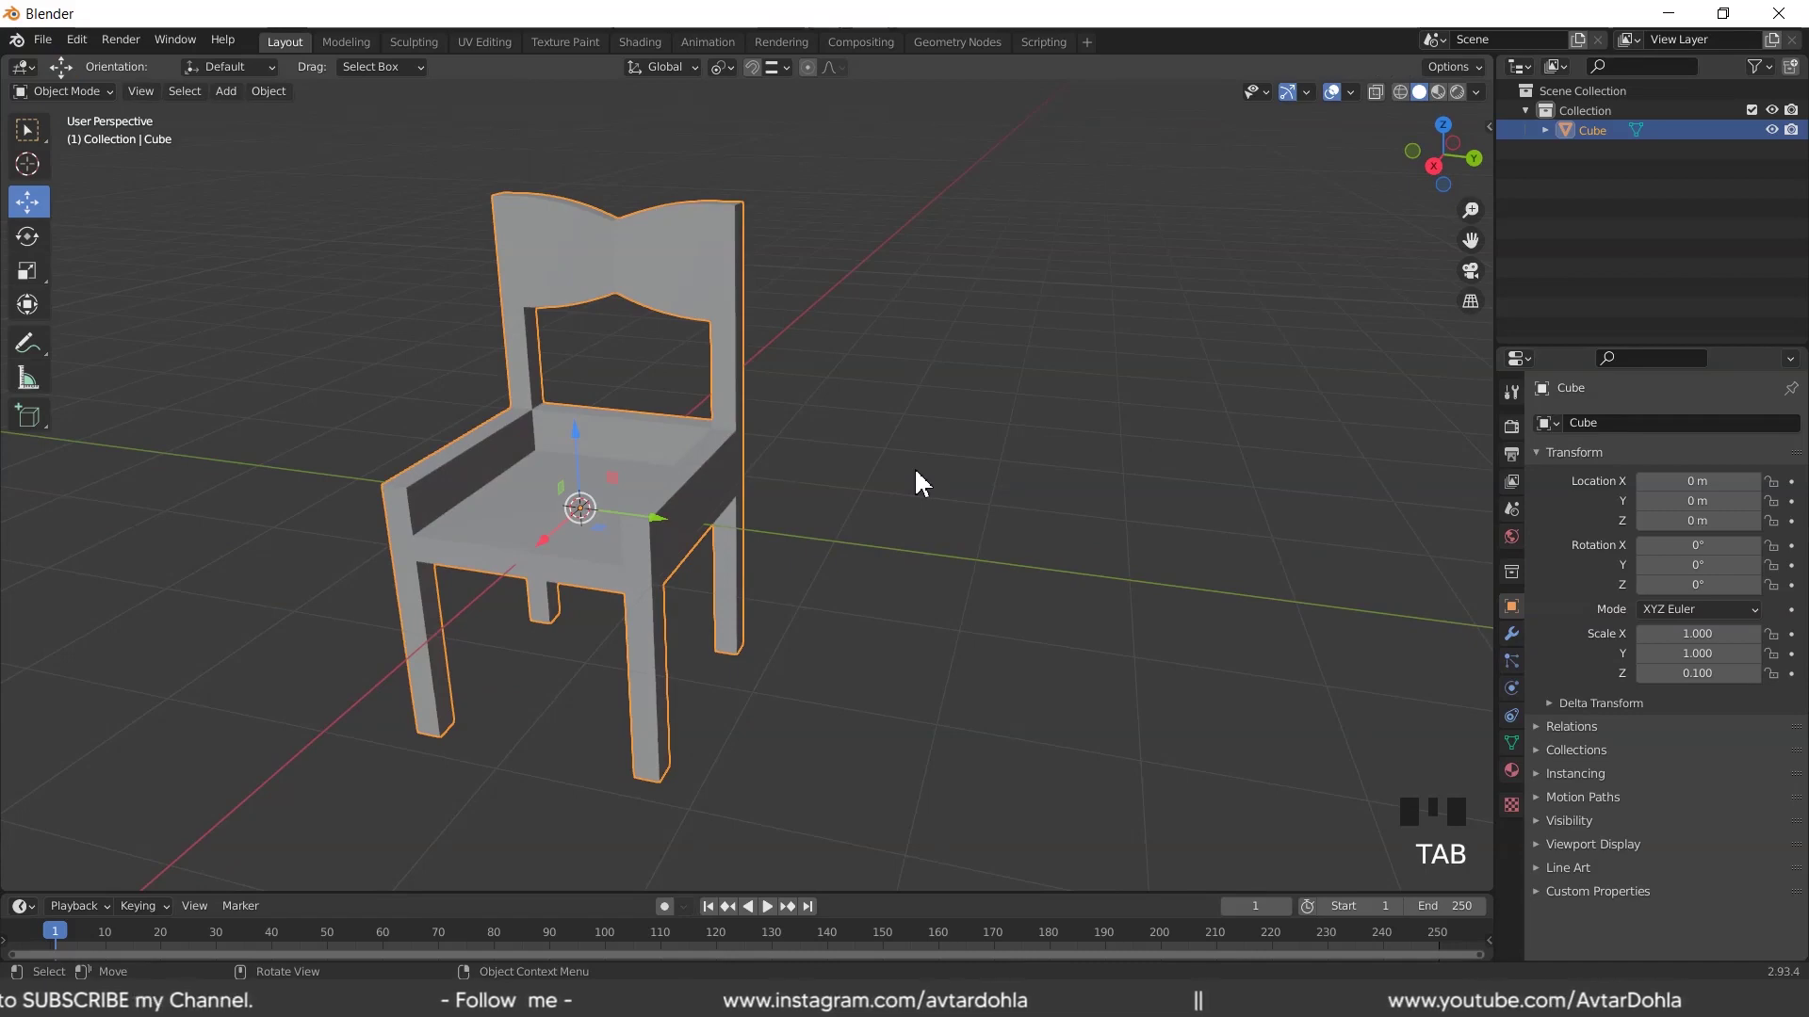
key("Tab")
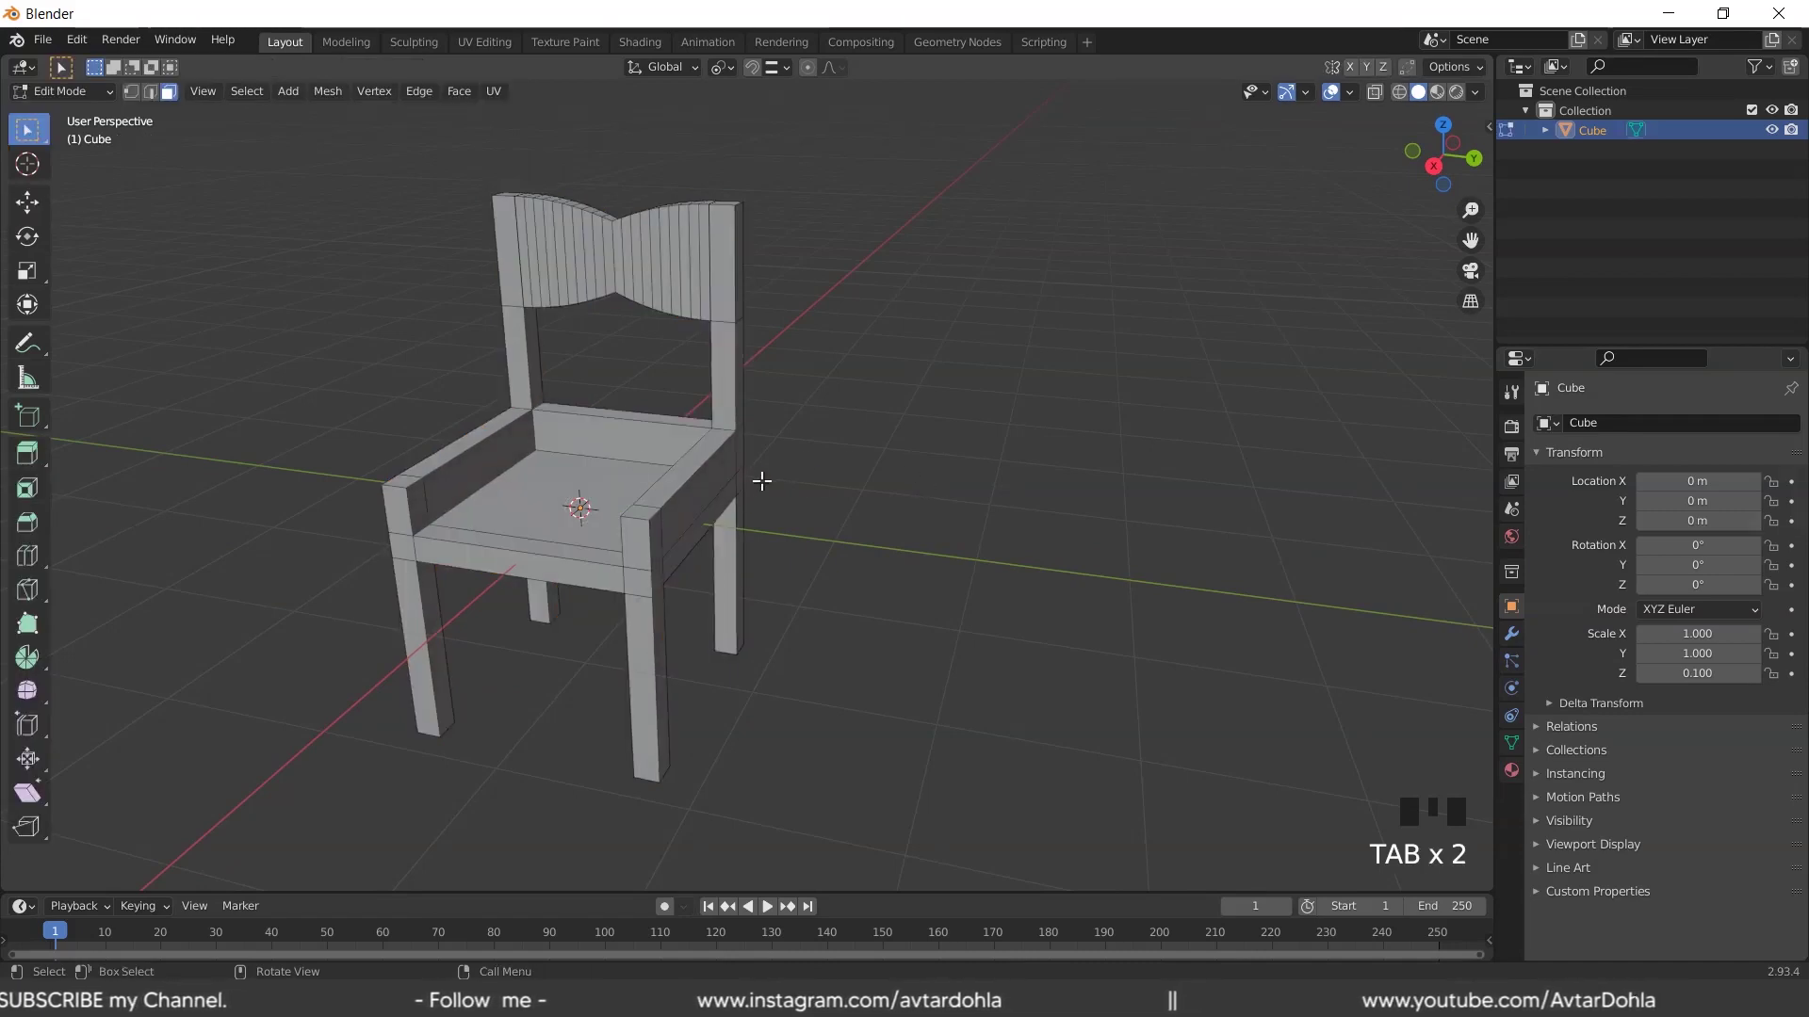
middle_click_drag(760, 481, 907, 477)
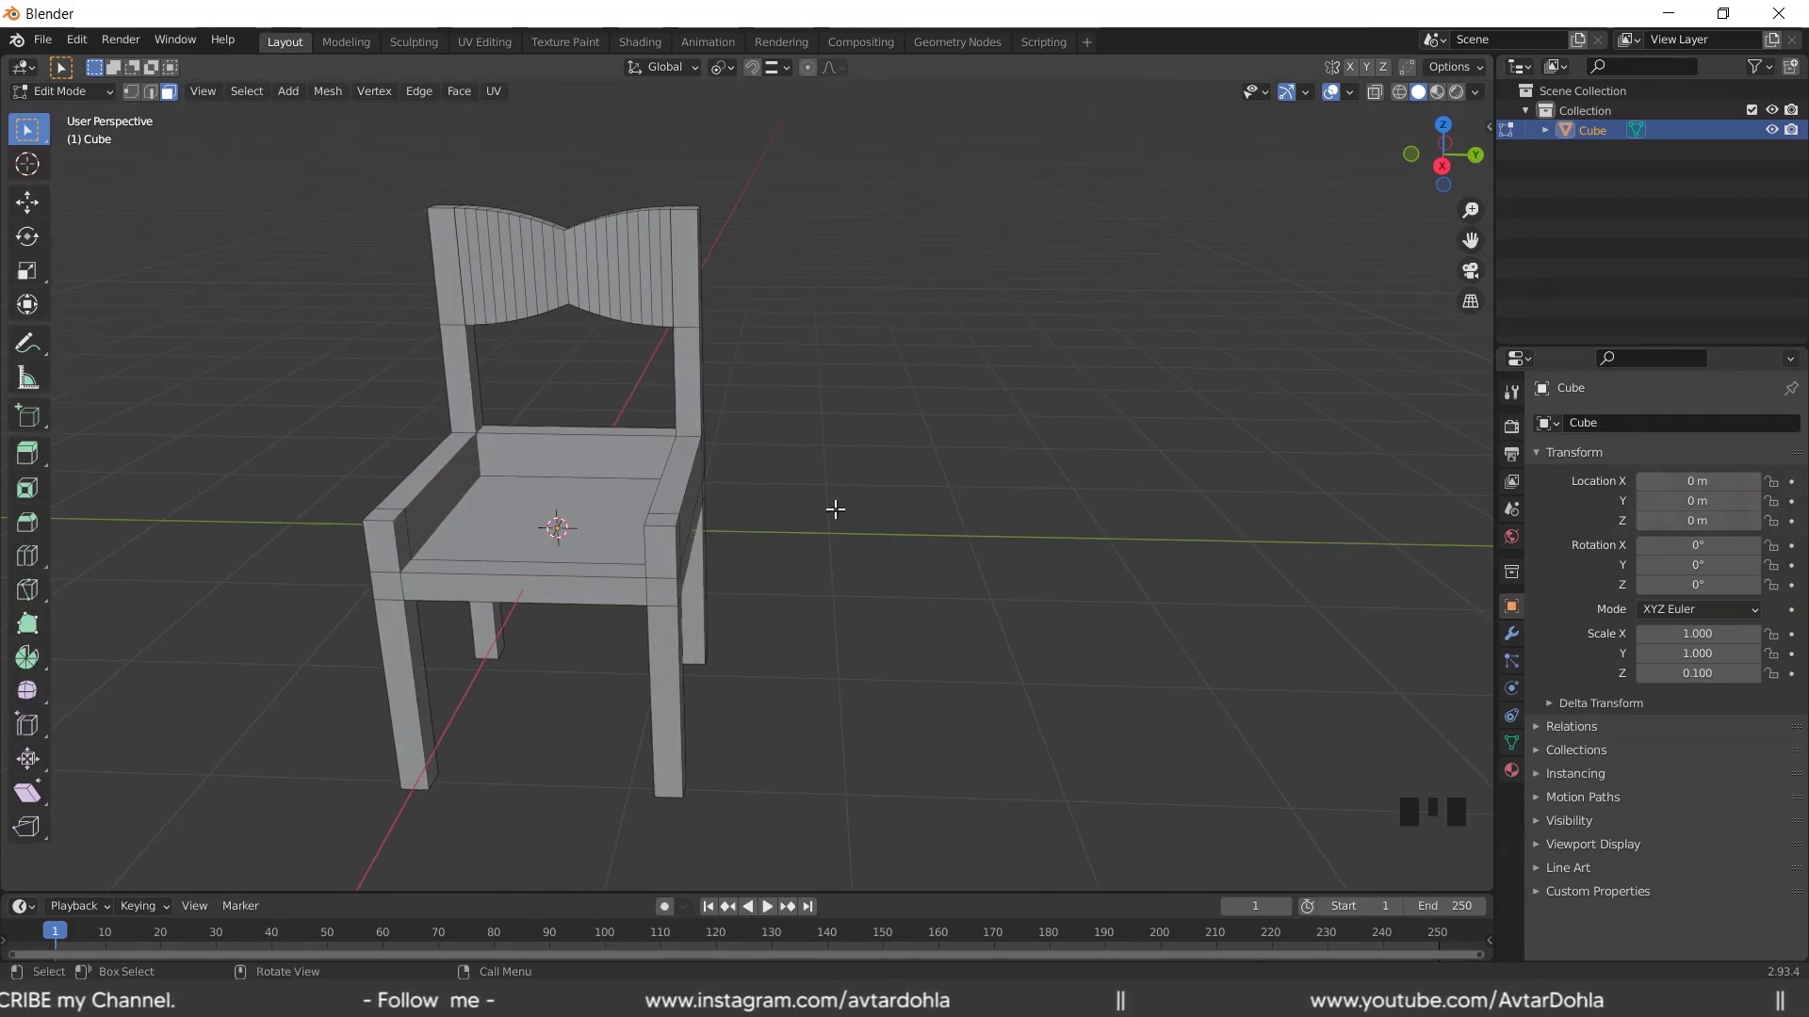
scroll(829, 509, "down", 2)
scroll(680, 481, "up", 2)
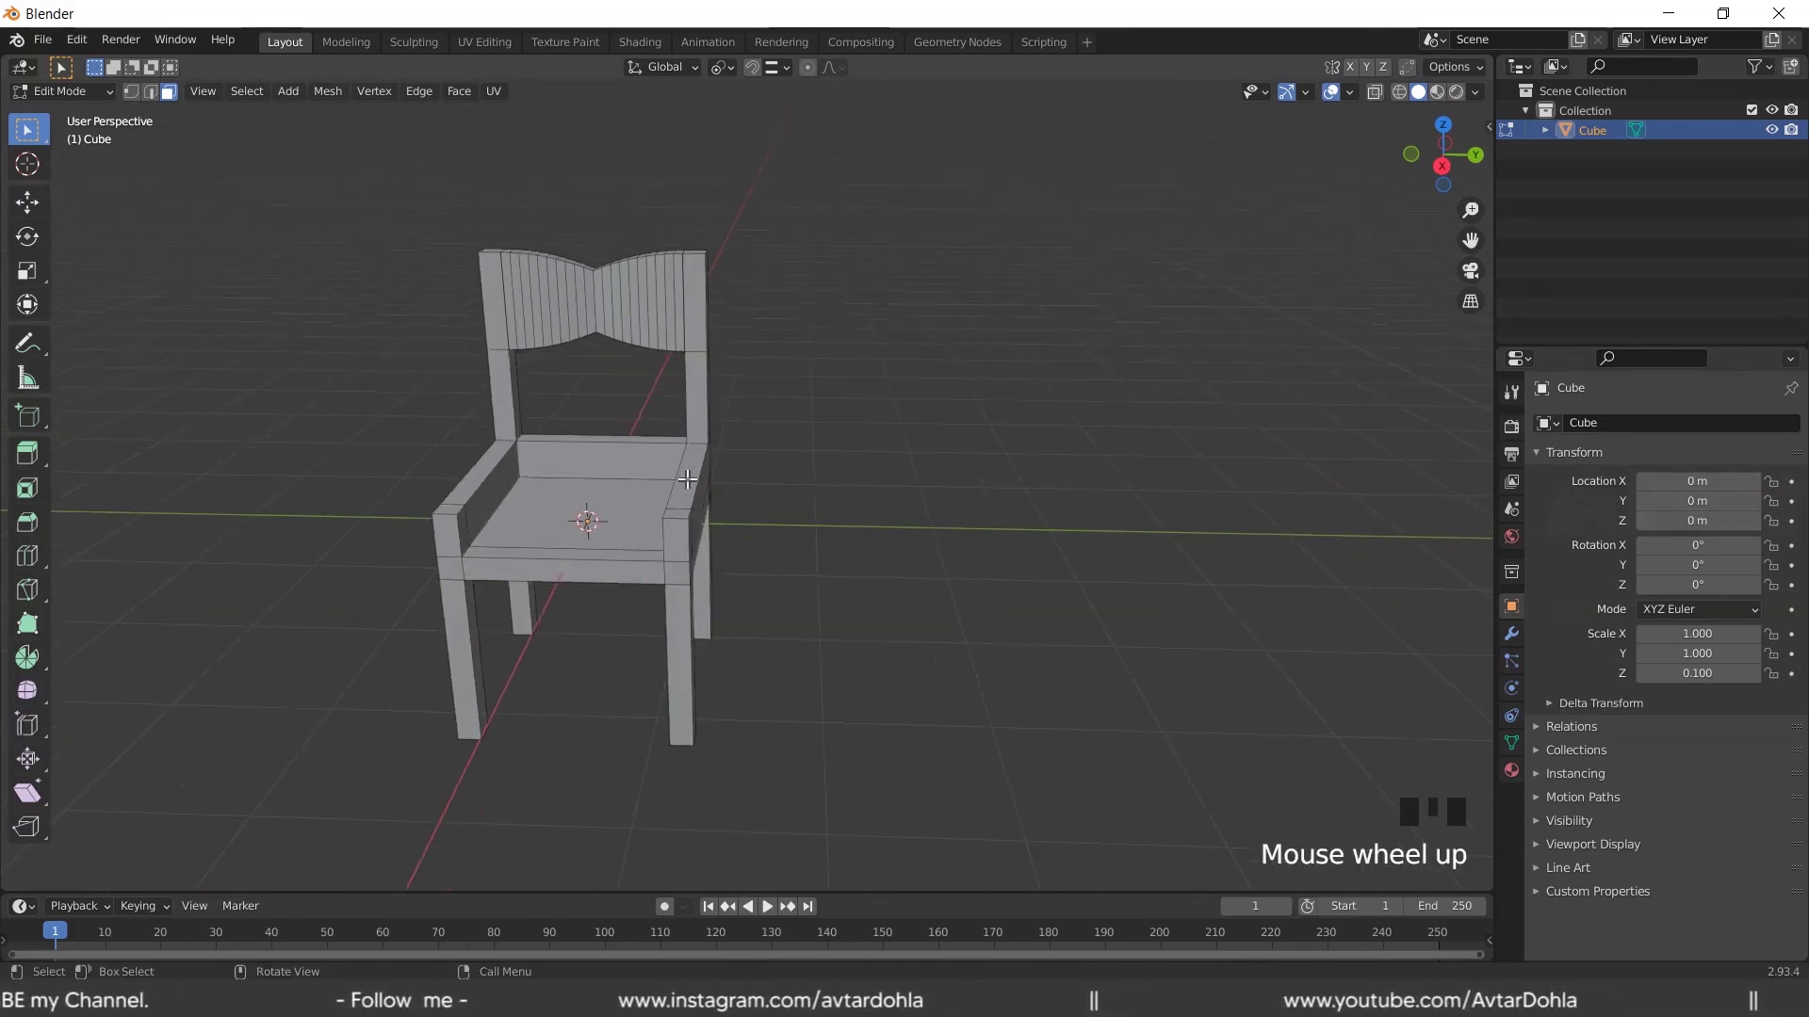
middle_click_drag(808, 485, 866, 477)
key("Tab")
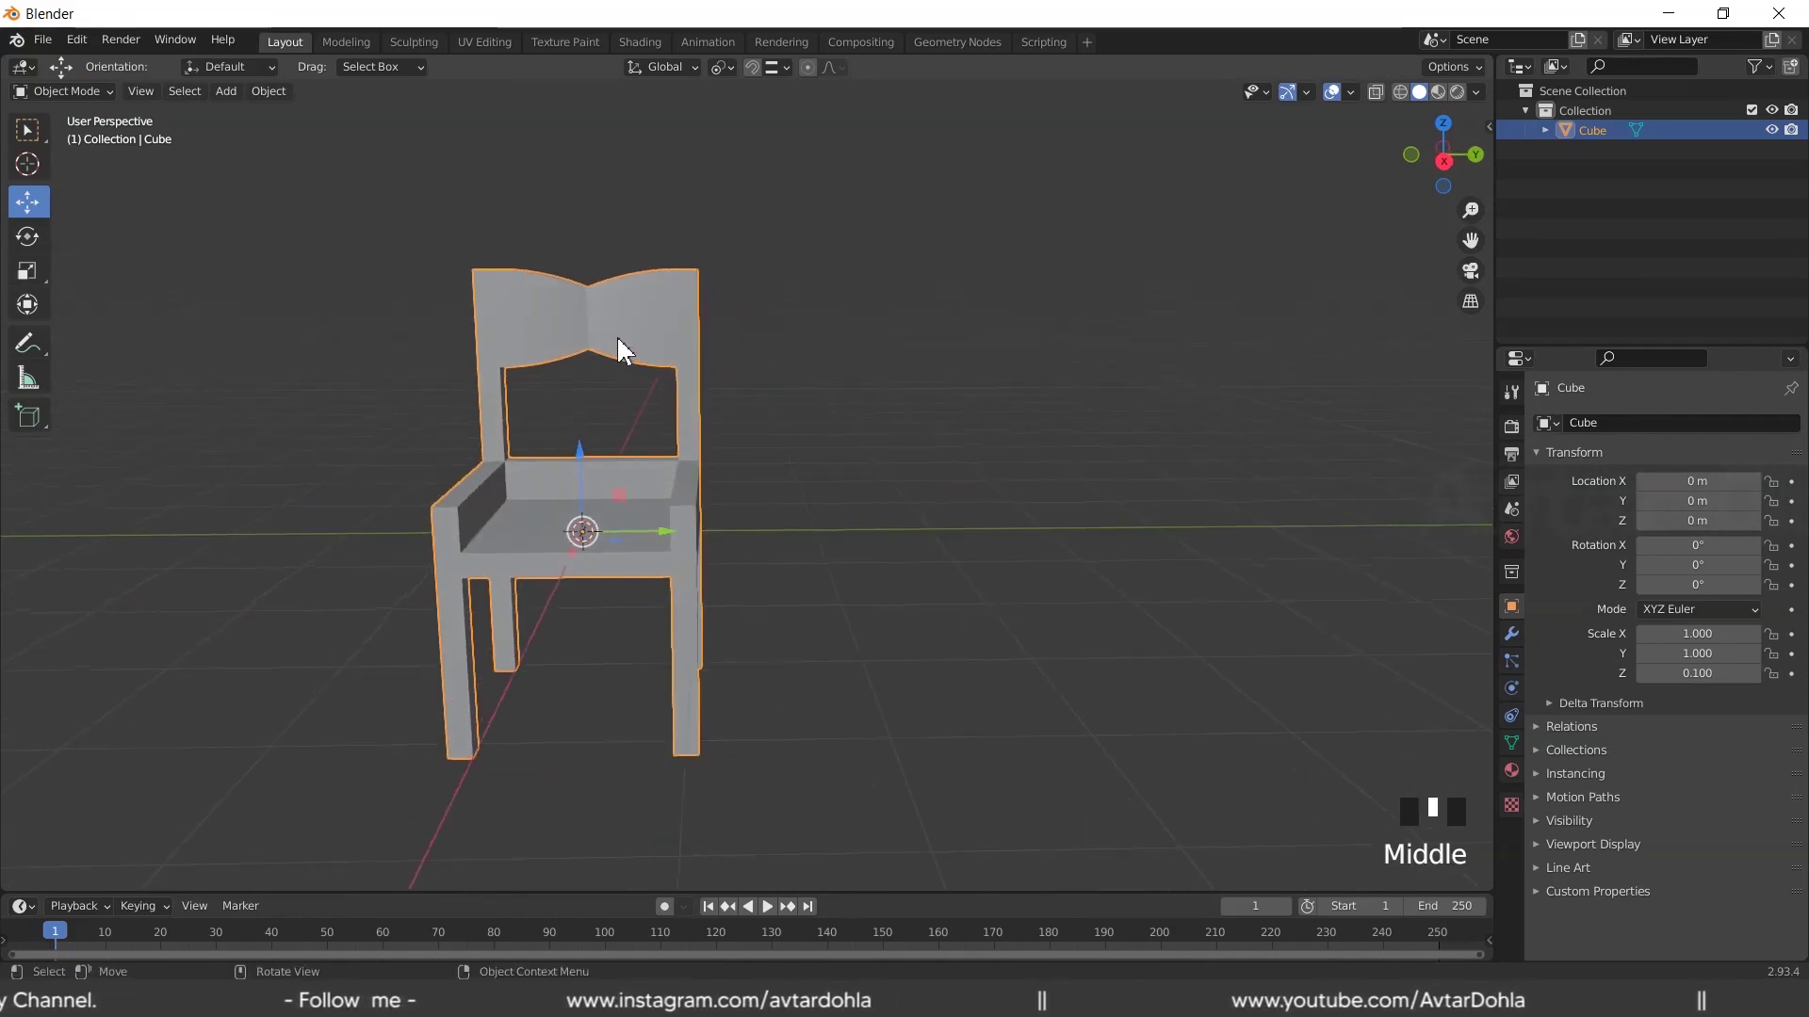
double_click(948, 503)
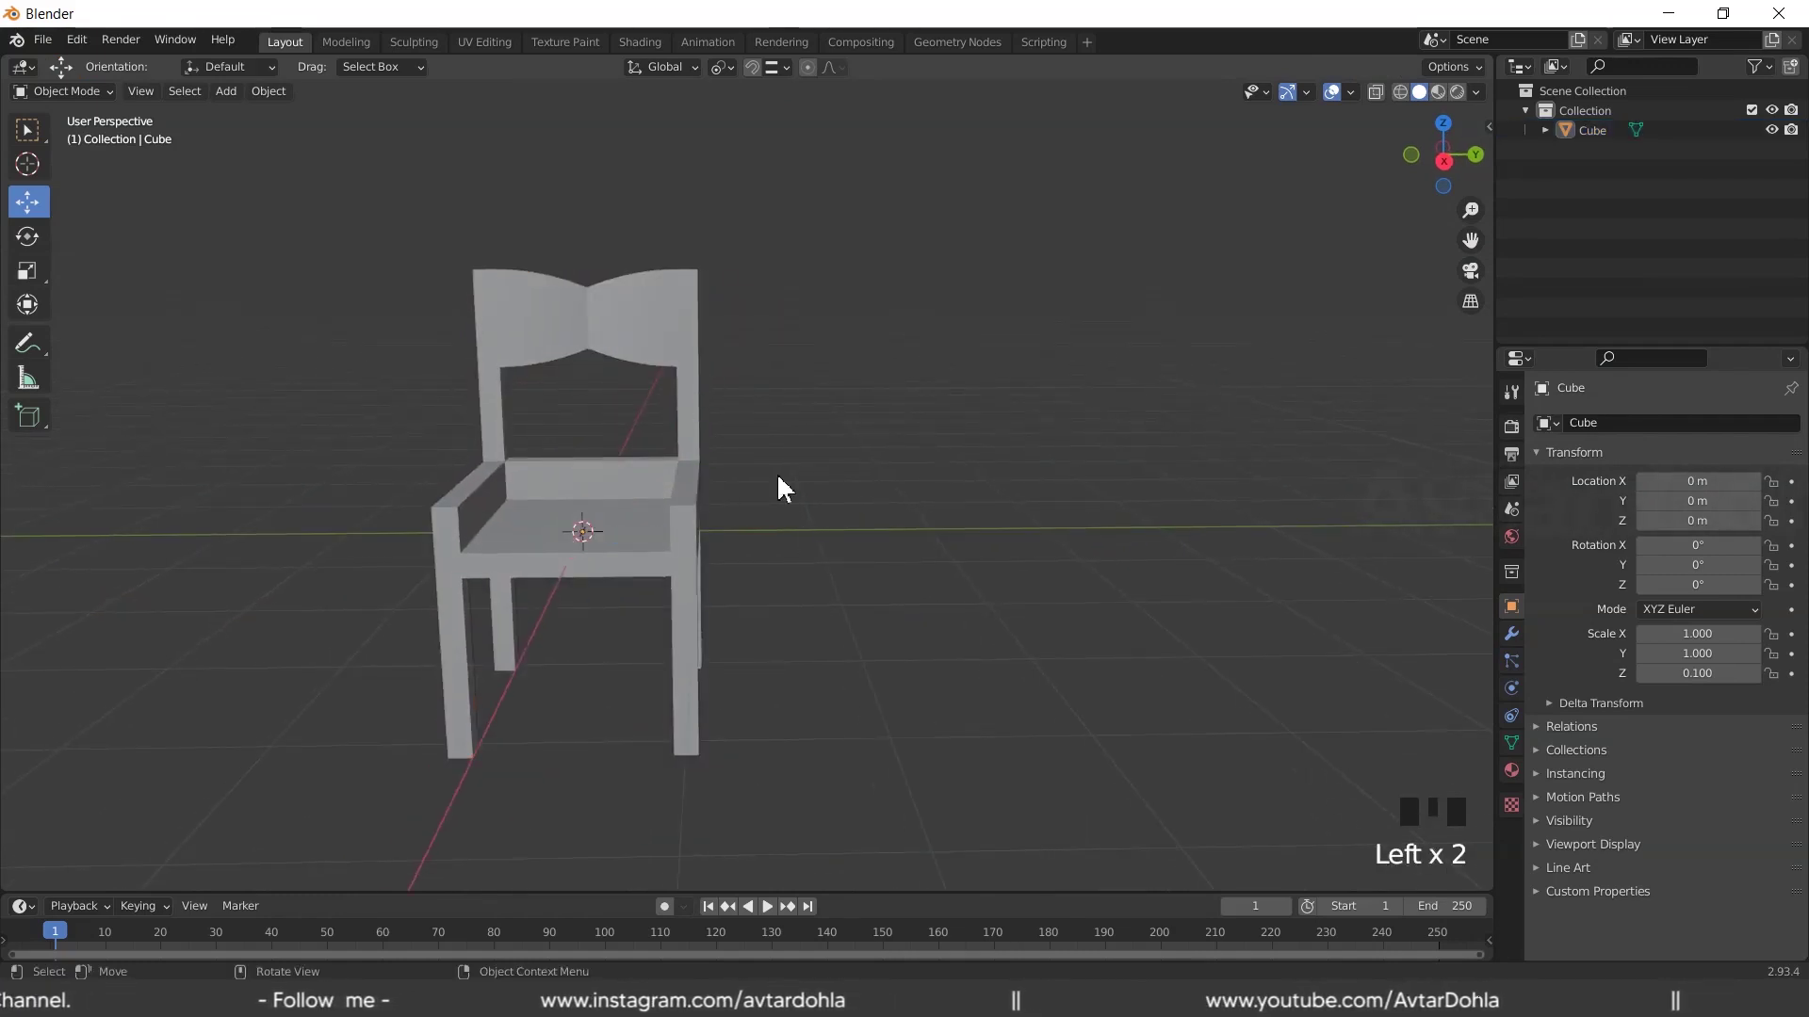
mouse_move(801, 499)
middle_mouse_down()
mouse_move(835, 525)
mouse_move(814, 504)
middle_mouse_up()
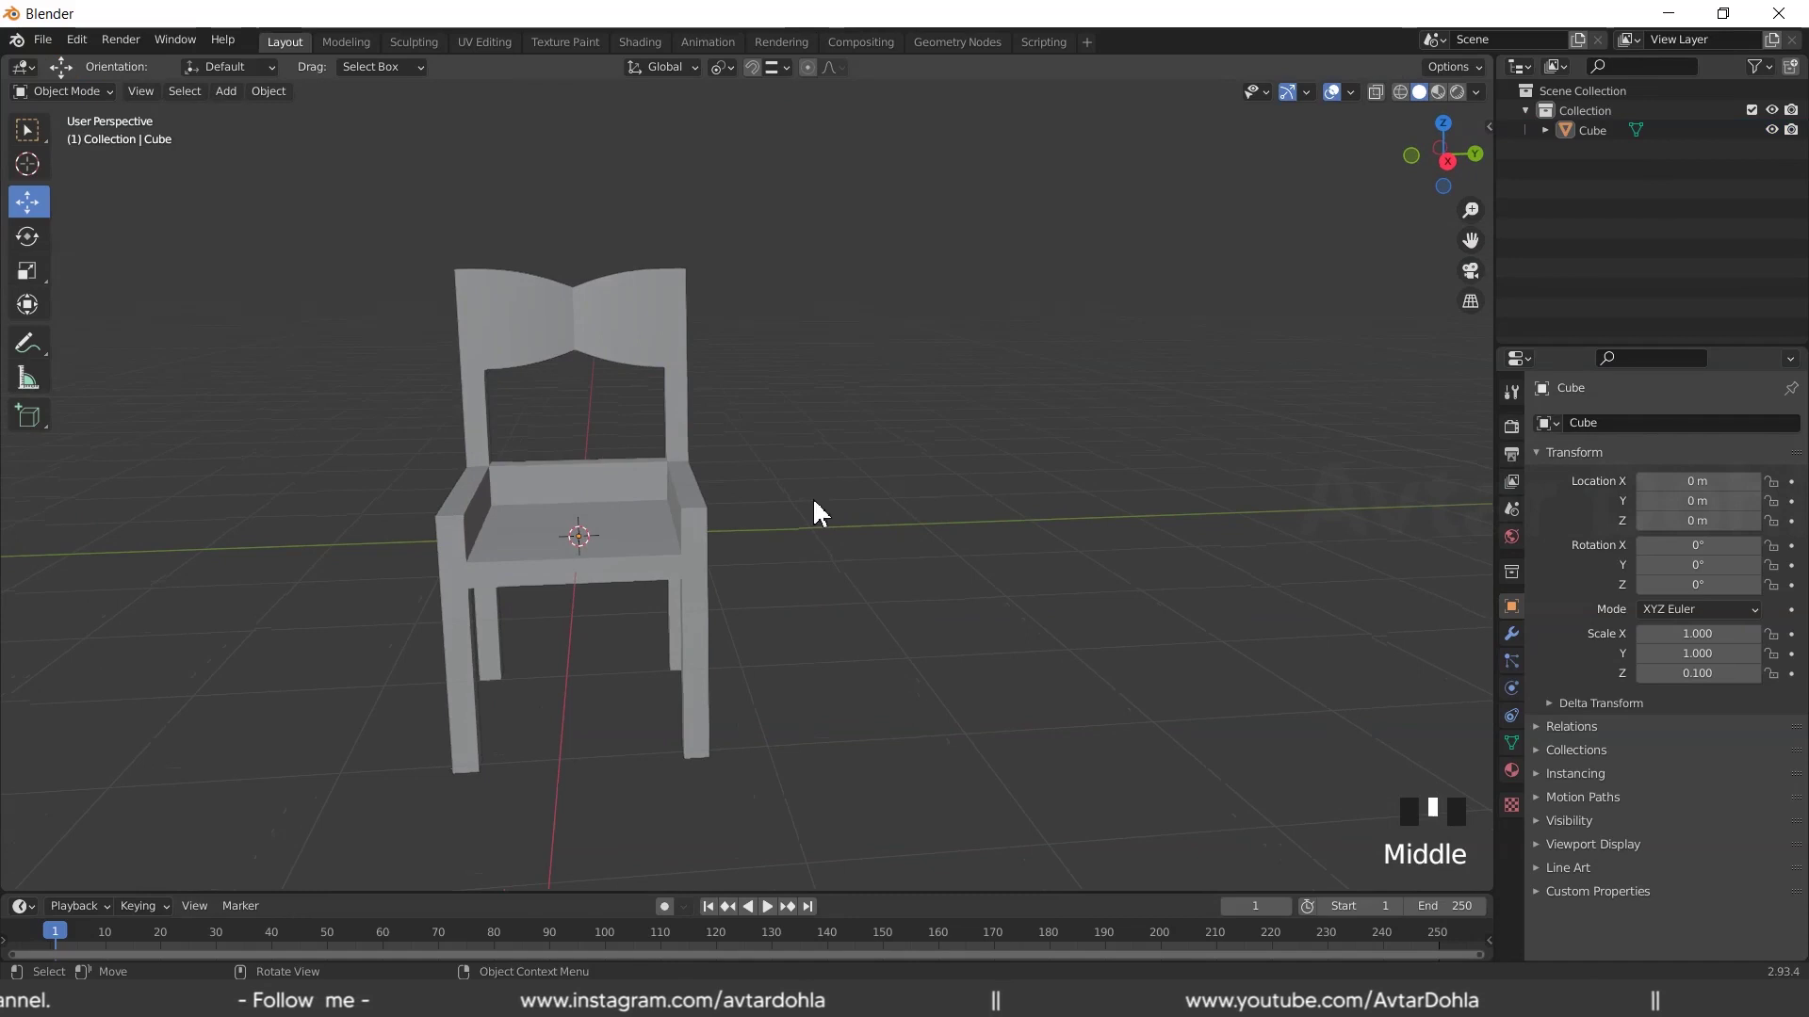
Duplicate the chair about 3.24 m along the Y axis and repeat the duplication to form a row of five chairs
left_click(664, 346)
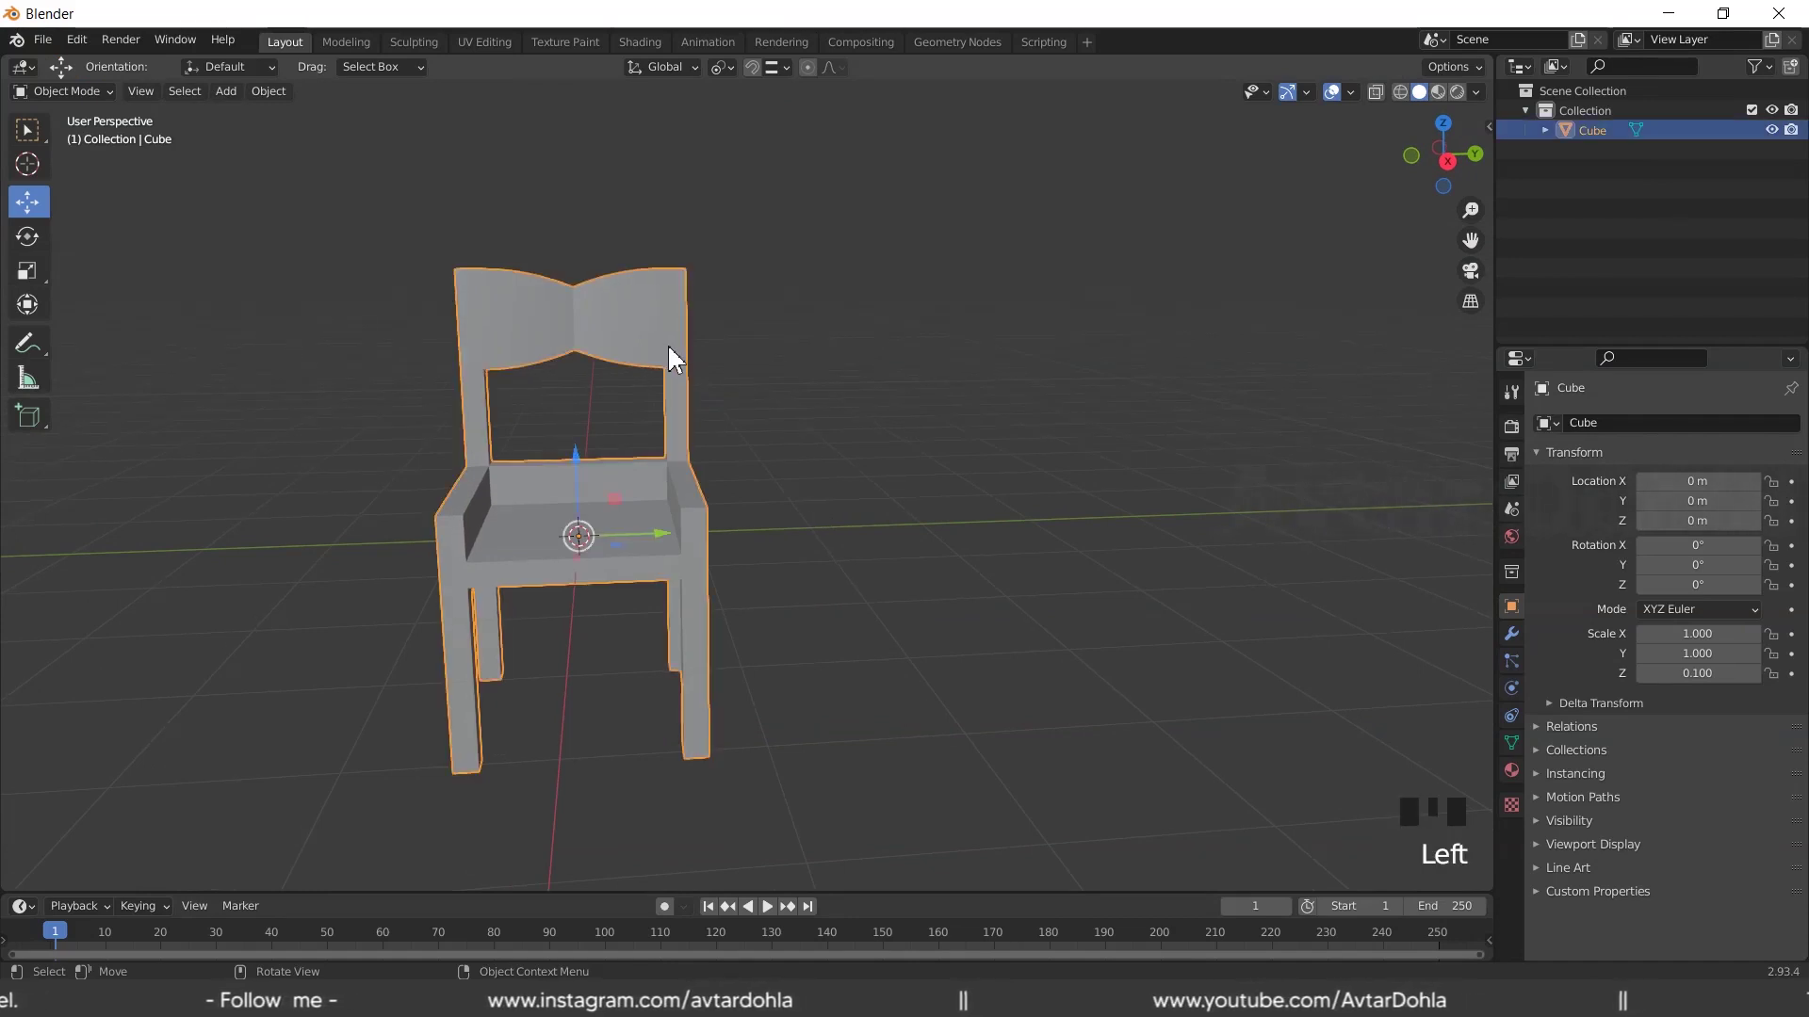
key("shift+d")
key("y")
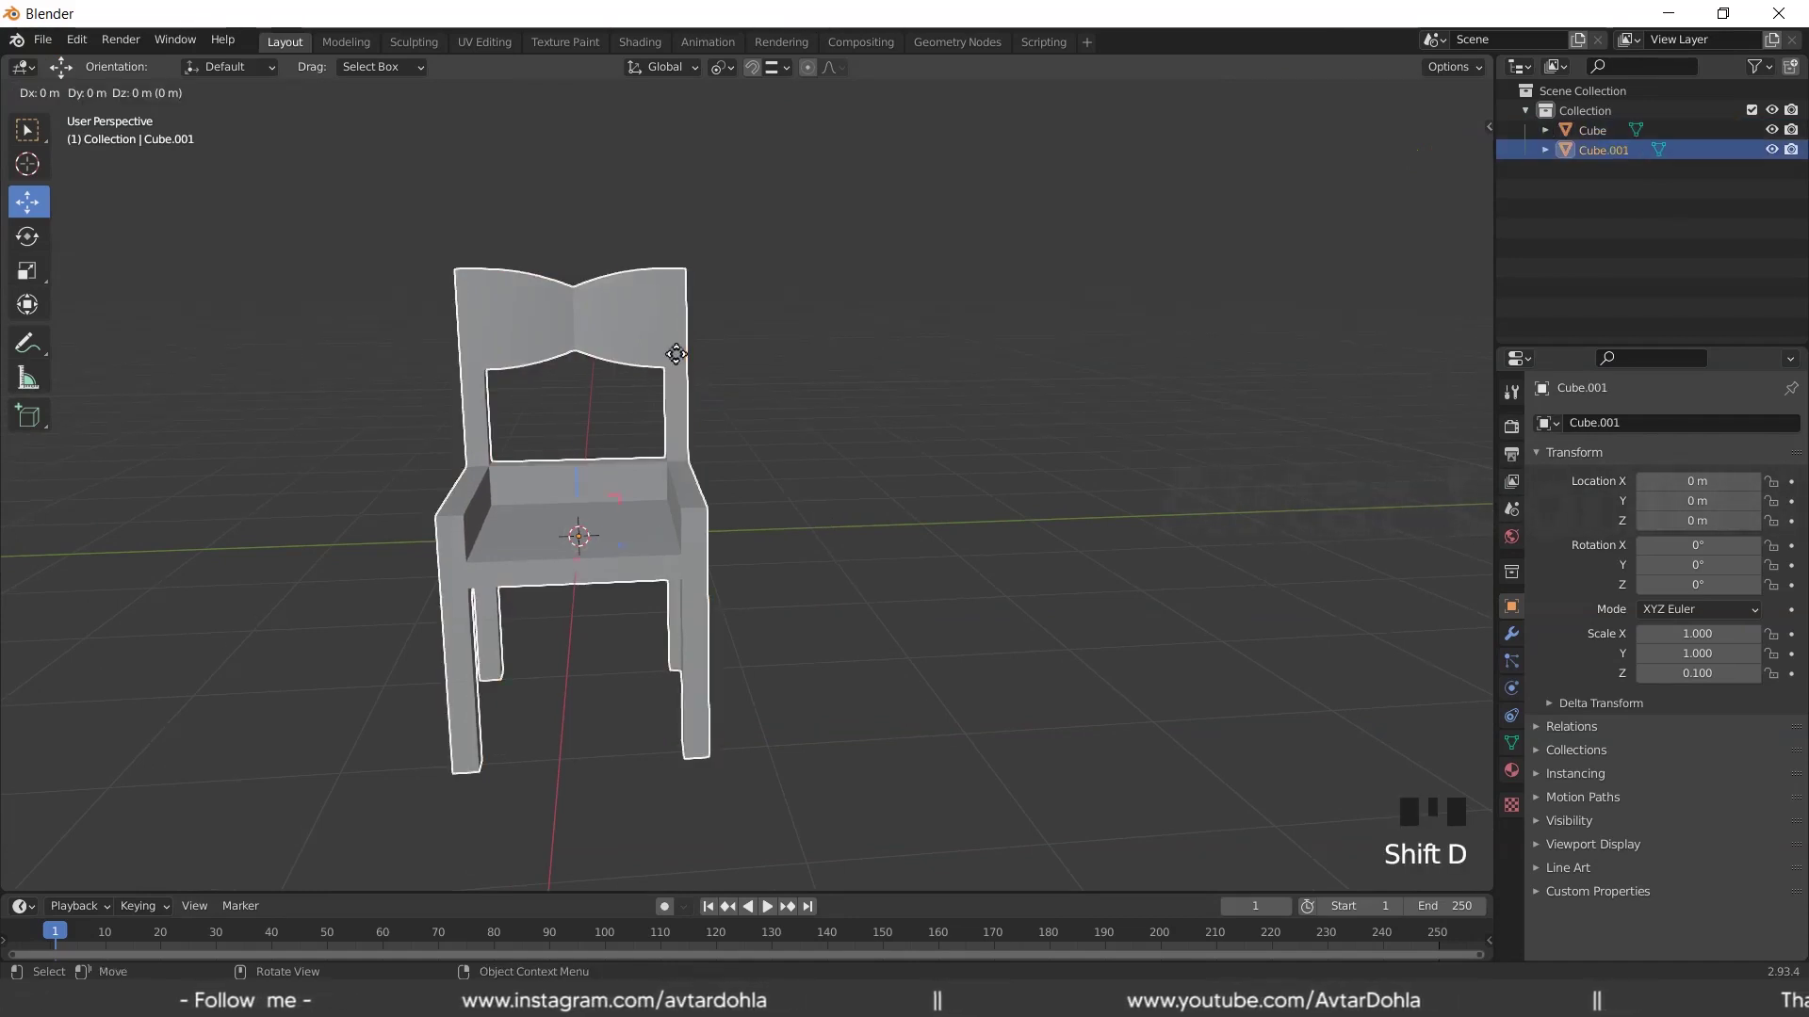
left_click(1043, 353)
scroll(855, 465, "down", 3)
key("shift+r")
key("shift+r")
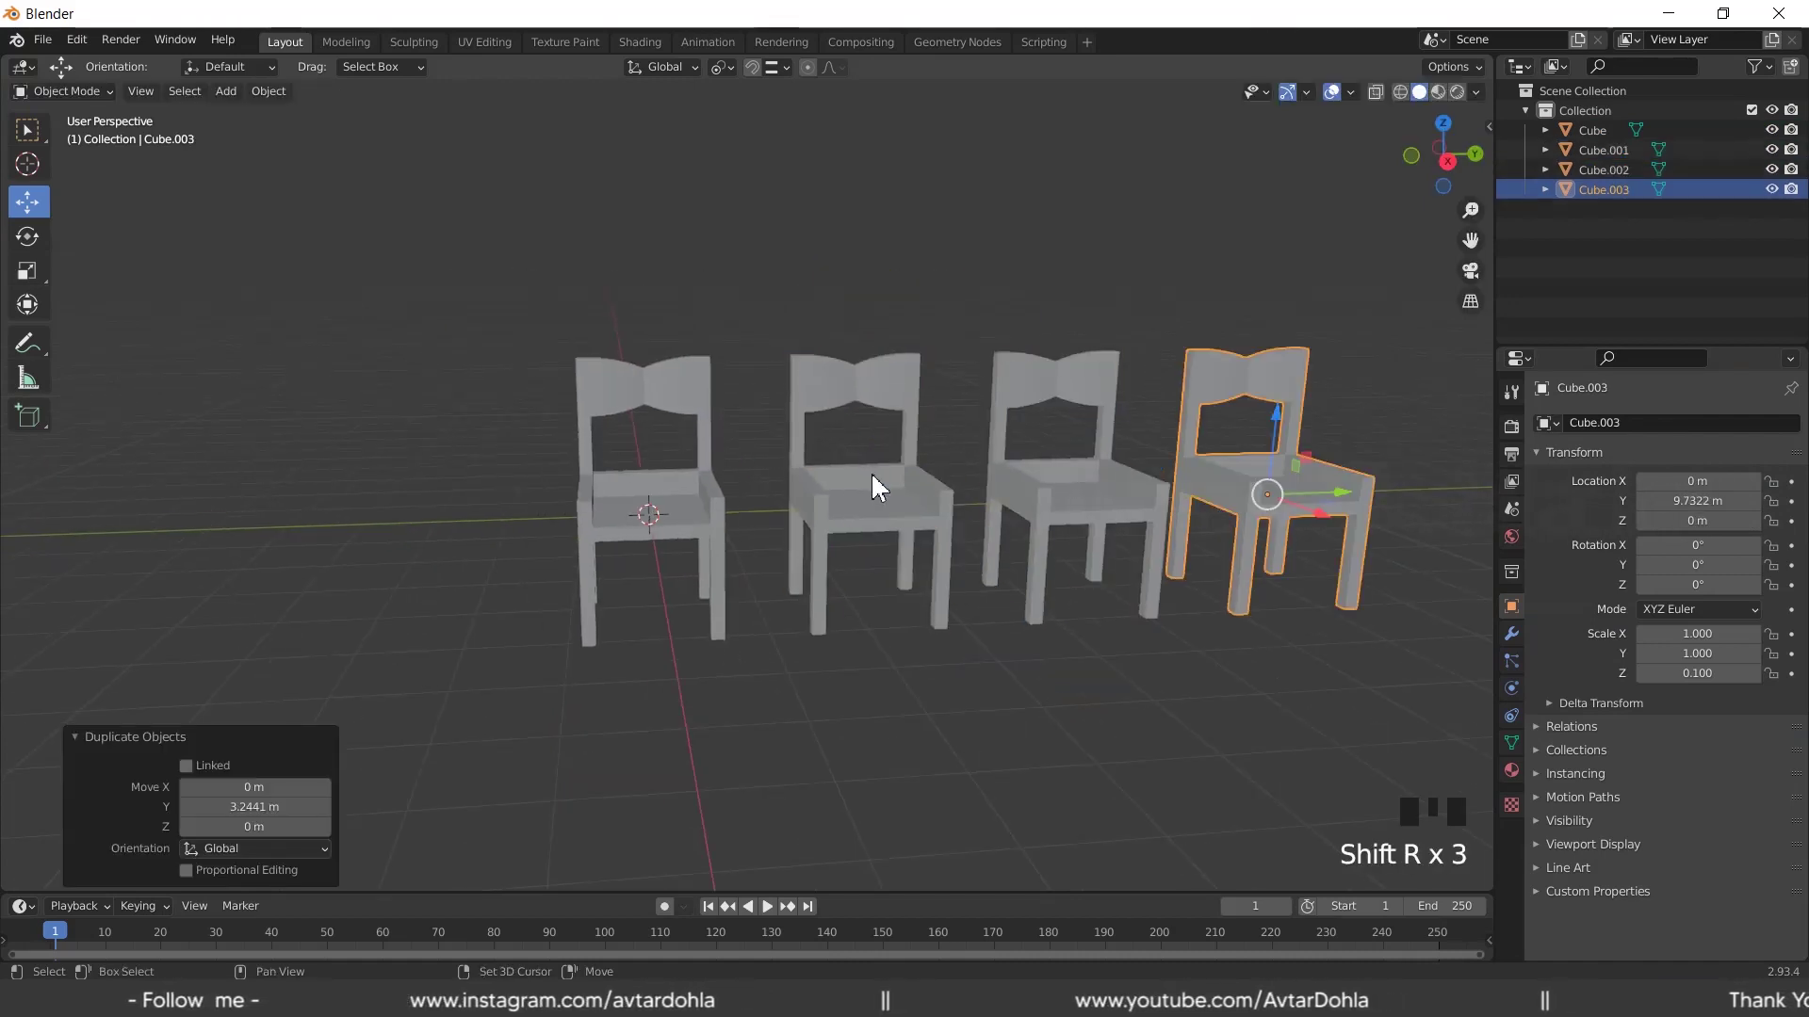
key("shift+r")
middle_click_drag(935, 479, 852, 575)
scroll(891, 476, "down", 2)
scroll(894, 569, "up", 2)
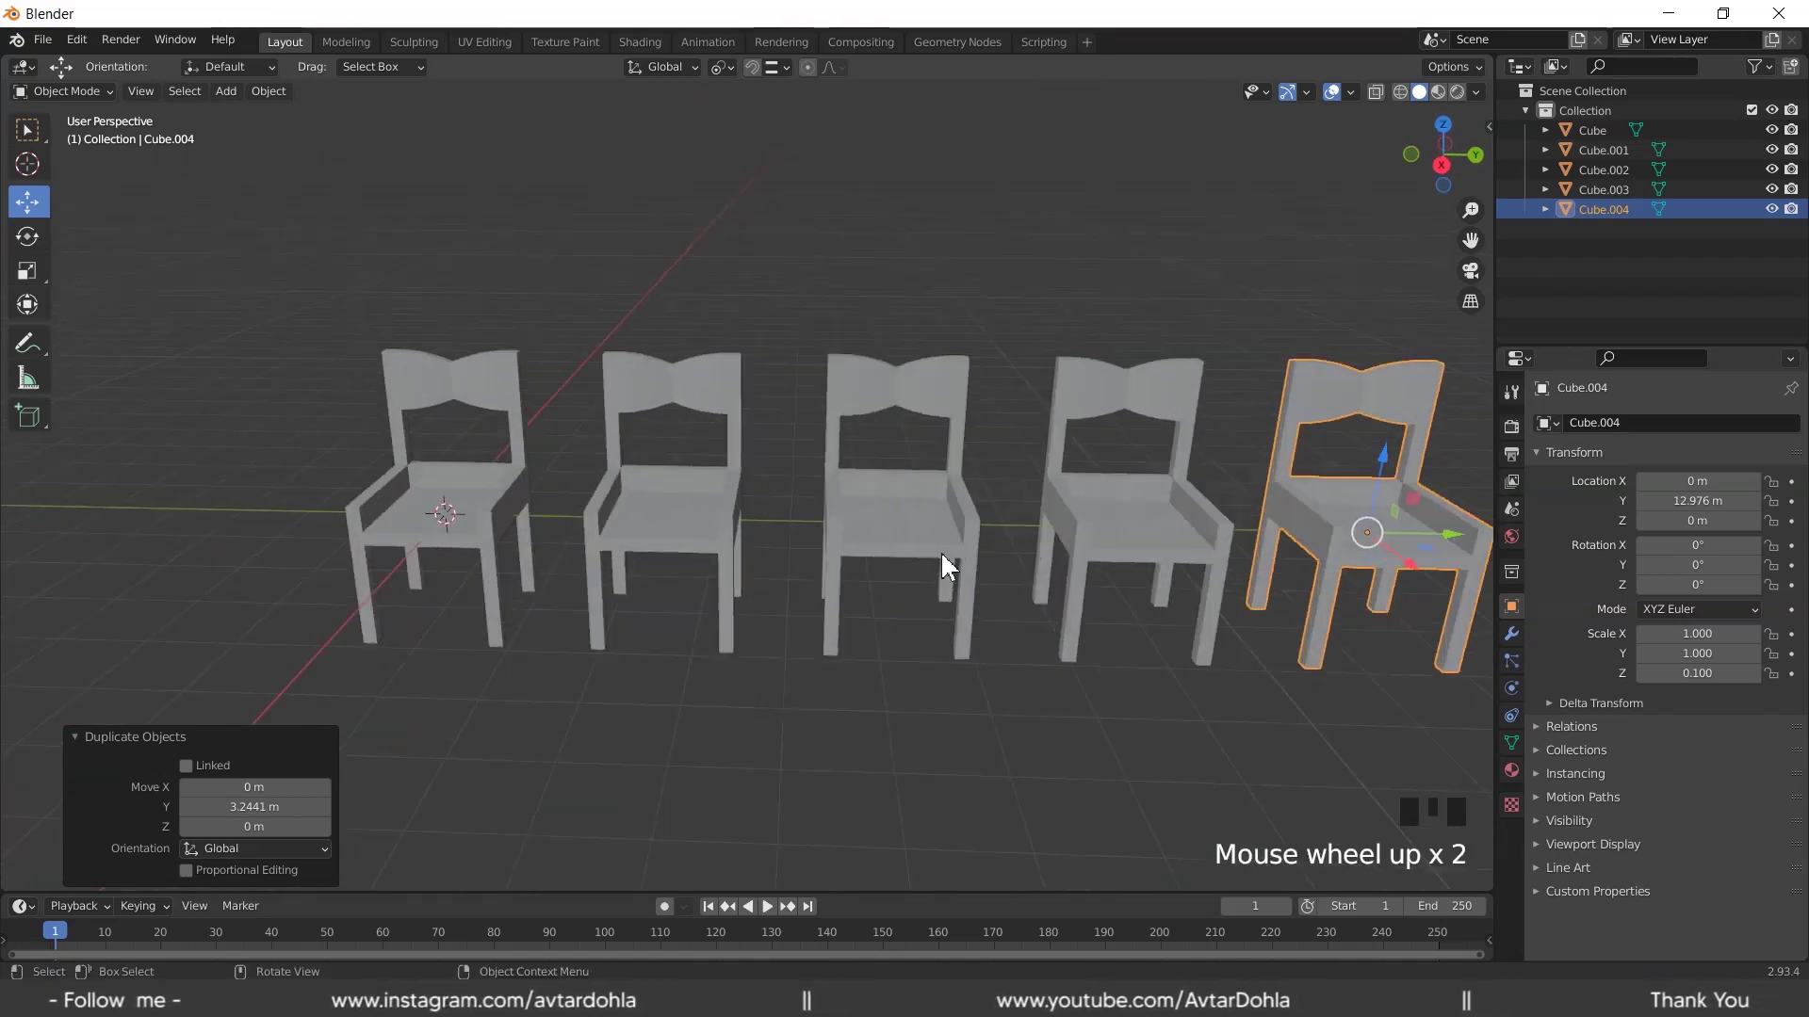
Undo all the chair duplications so only the original chair remains selected
scroll(937, 565, "down", 1)
key("ctrl+z")
key("ctrl+z")
key("ctrl+z")
key("ctrl+z")
key("ctrl+z")
key("ctrl+z")
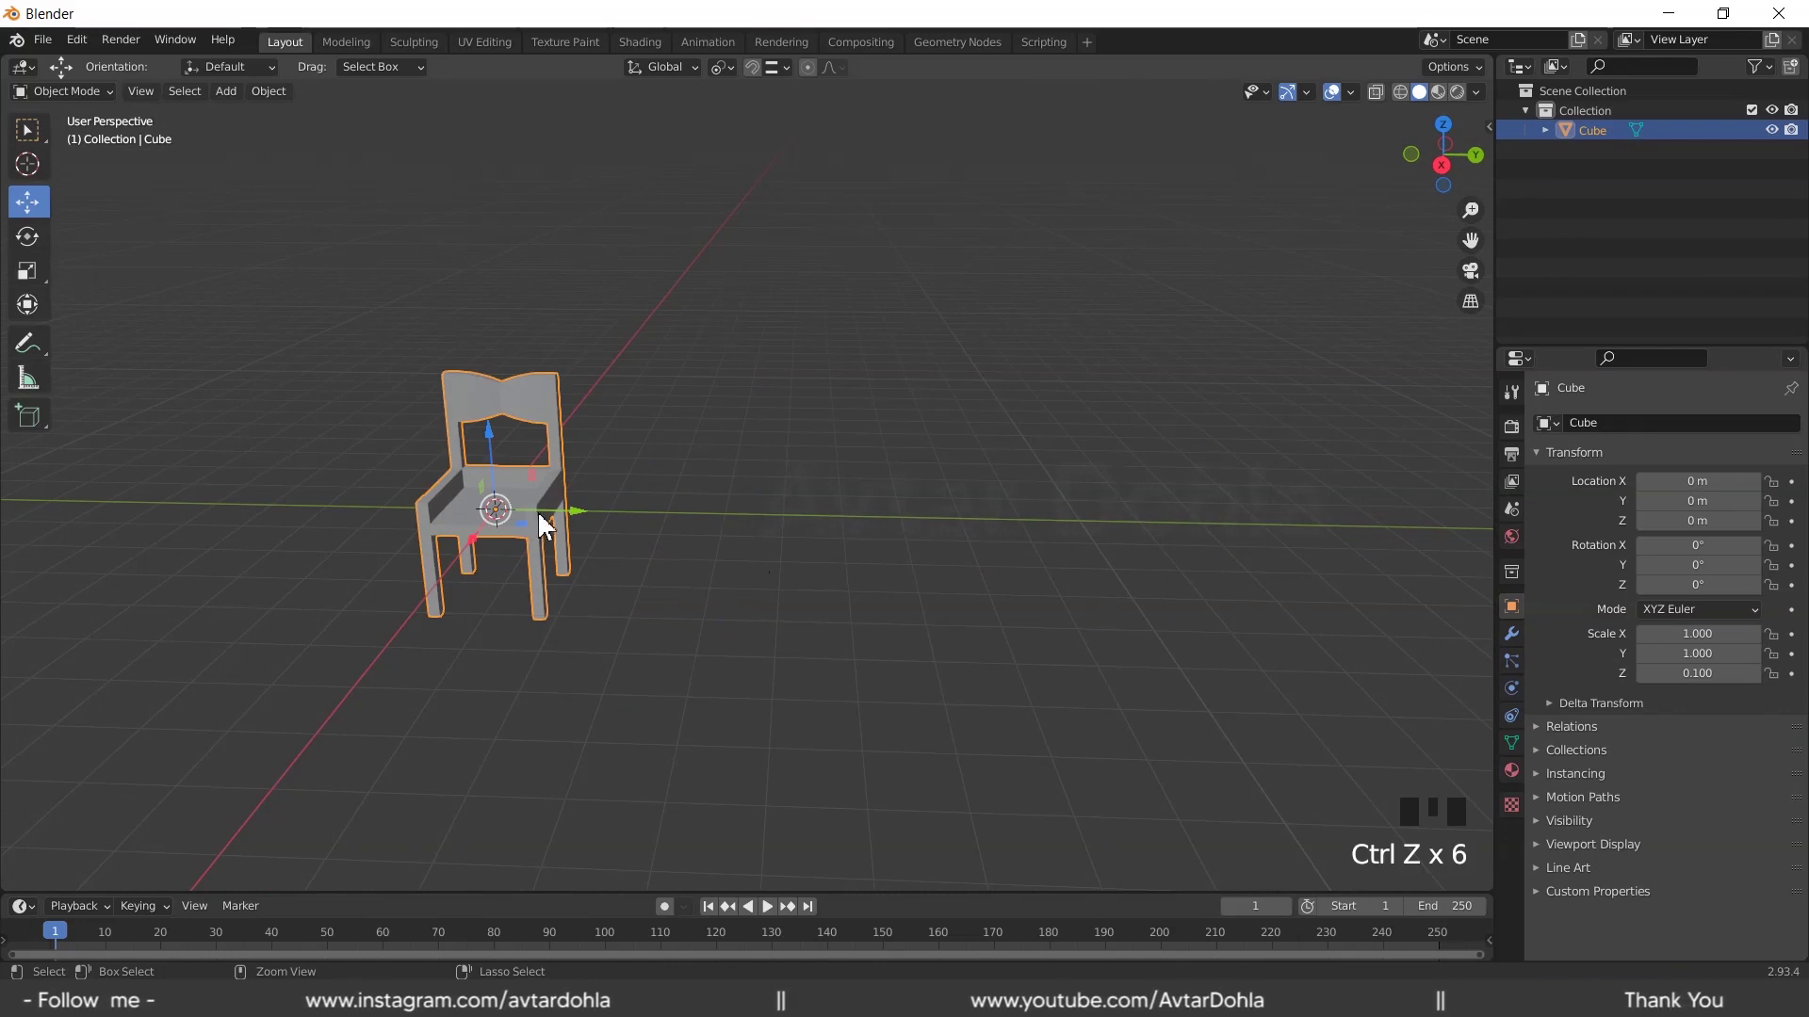
Copy and paste the chair twice, moving the copies about 3.7 m and 7.35 m along the Y axis
key("ctrl+c")
key("ctrl+v")
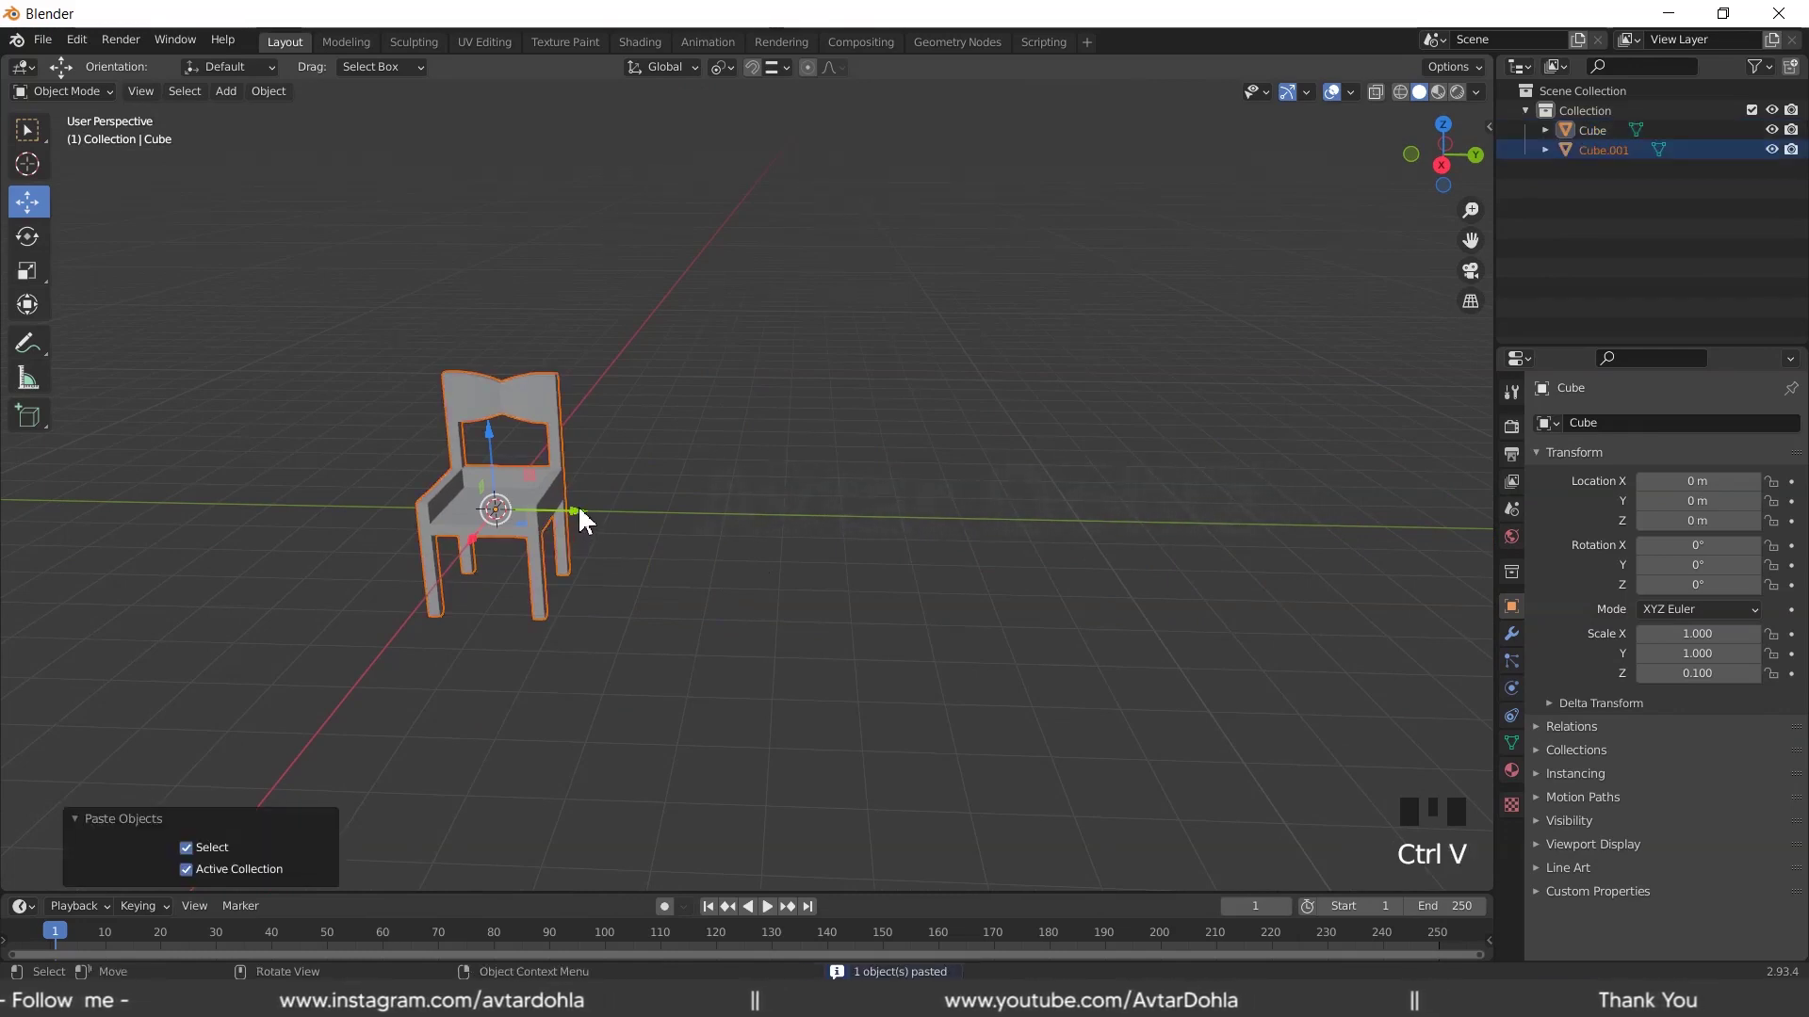
left_click_drag(577, 514, 800, 518)
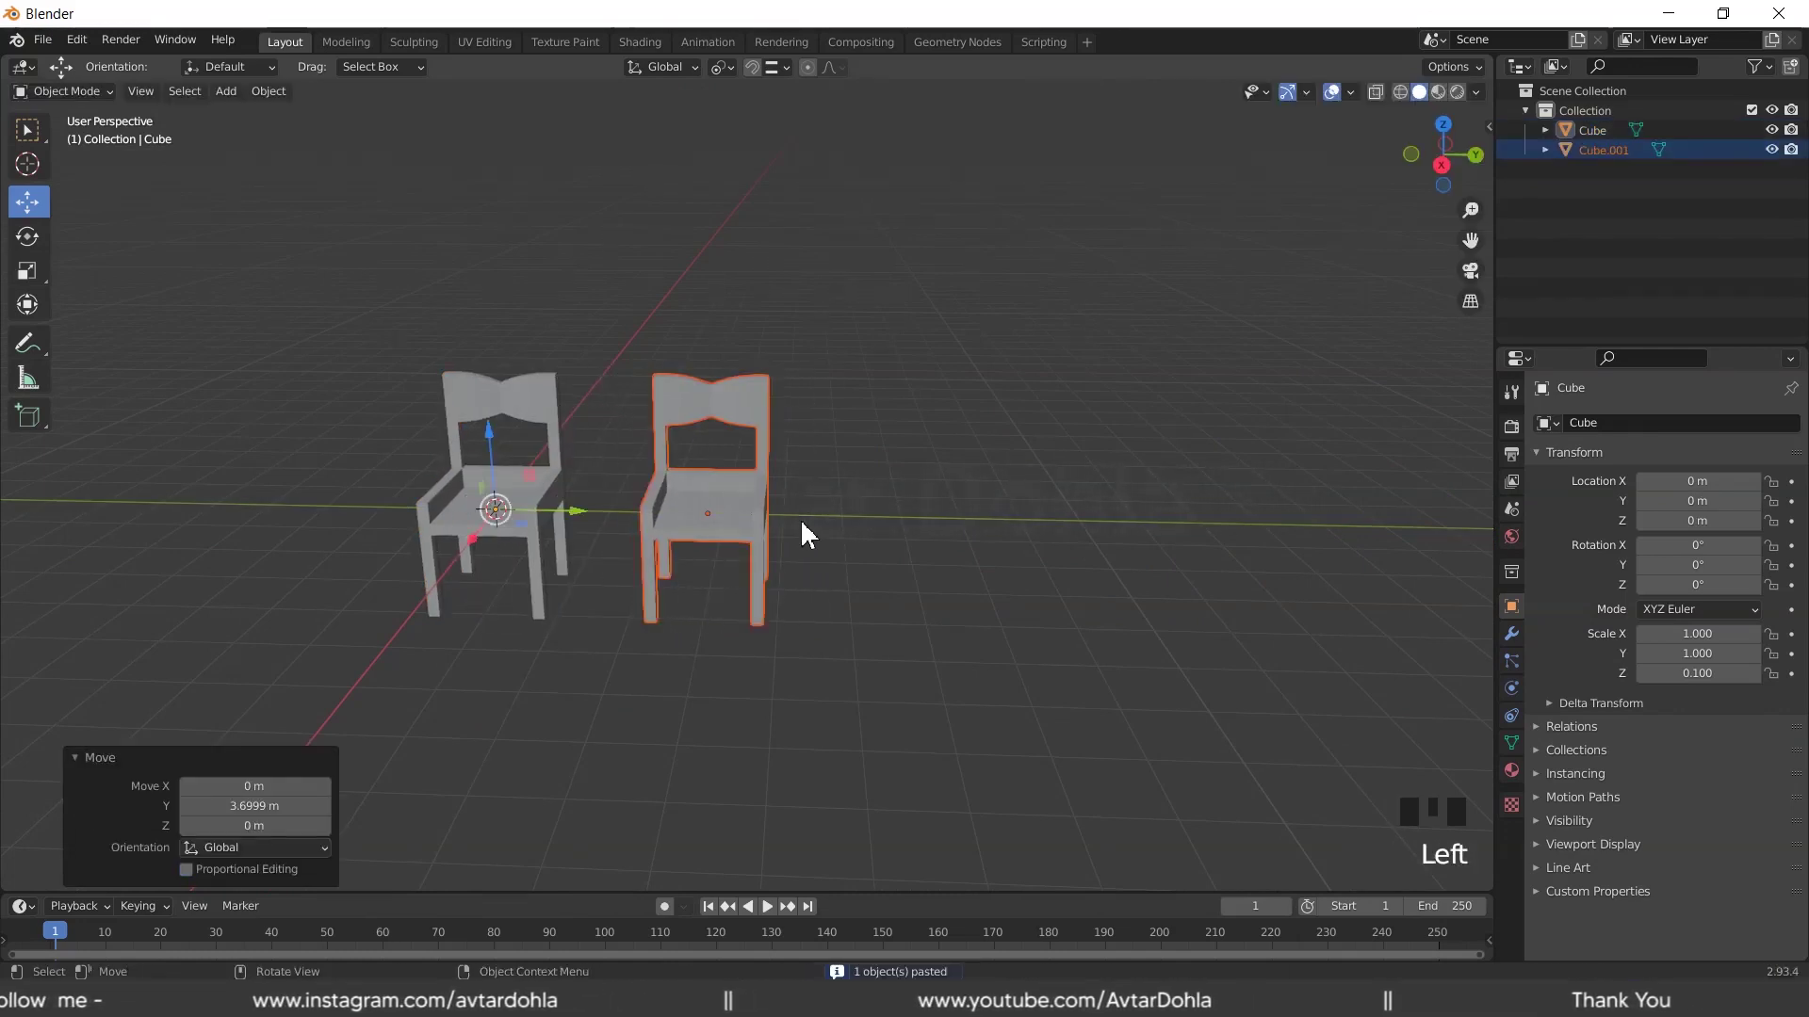
key("ctrl+v")
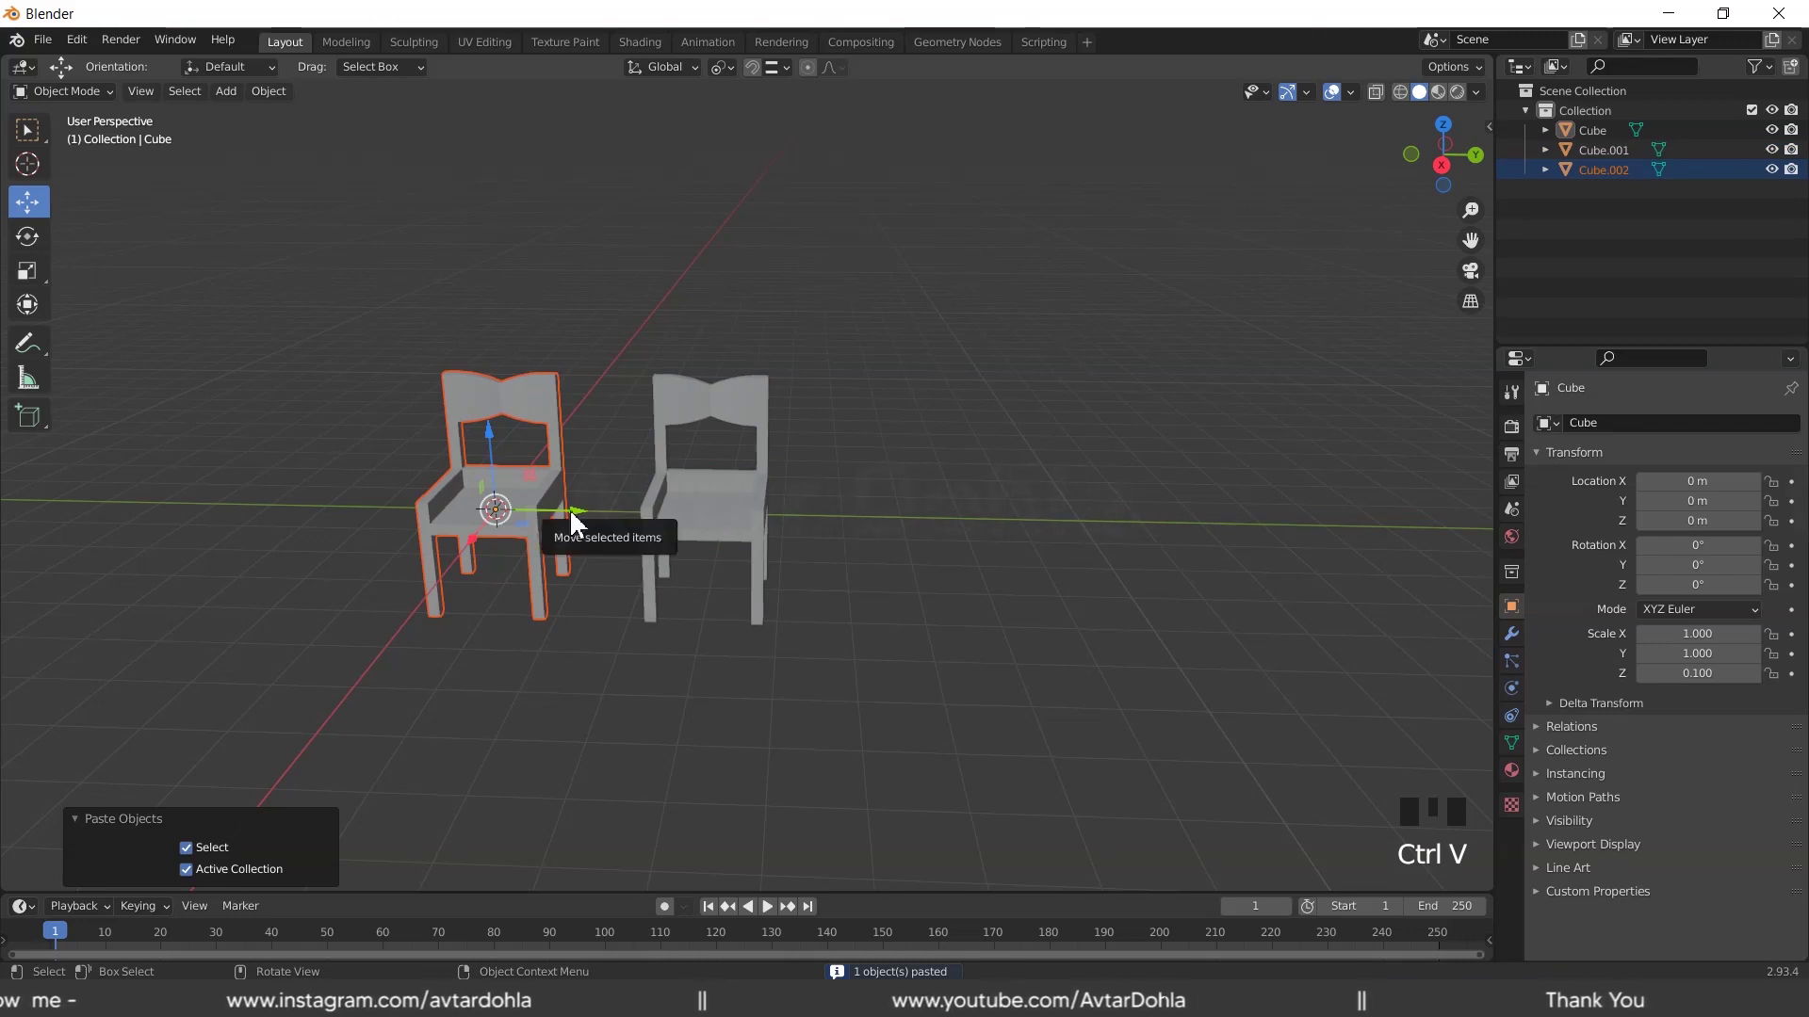
left_click_drag(570, 509, 1014, 521)
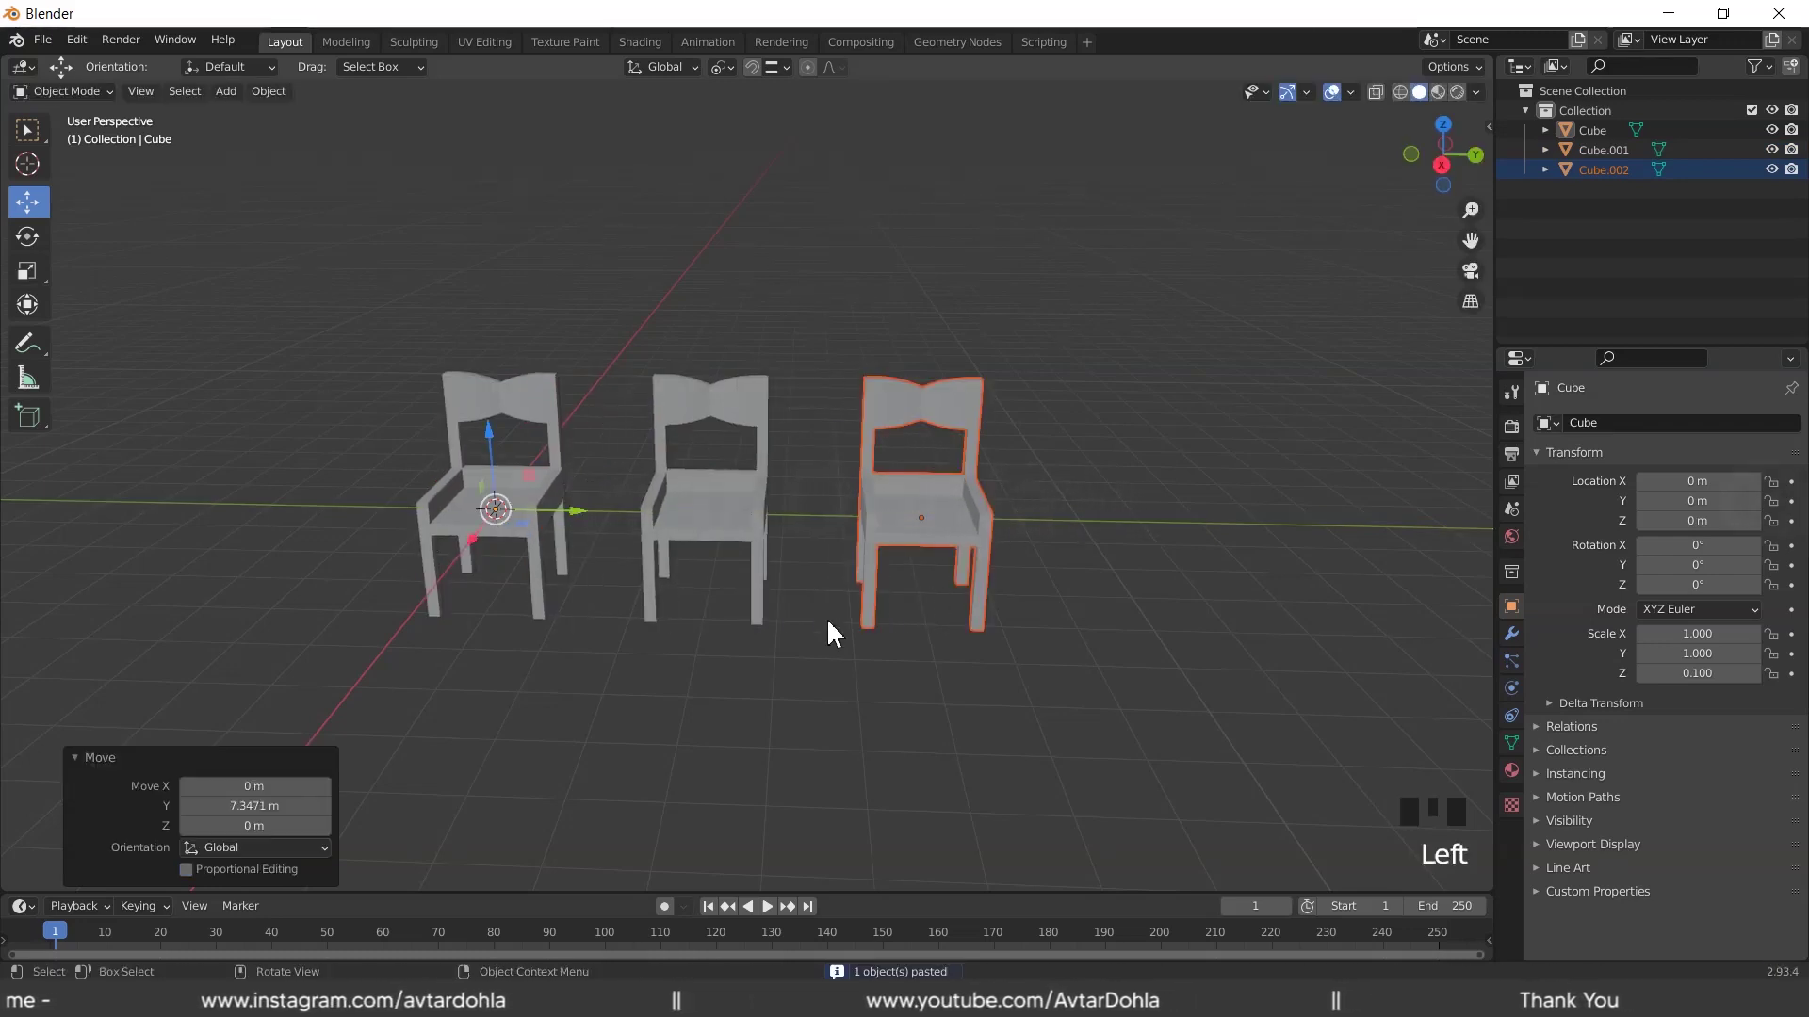
Undo both pasted chairs and their moves, leaving only the original chair
key("ctrl+z")
key("ctrl+z")
key("ctrl+z")
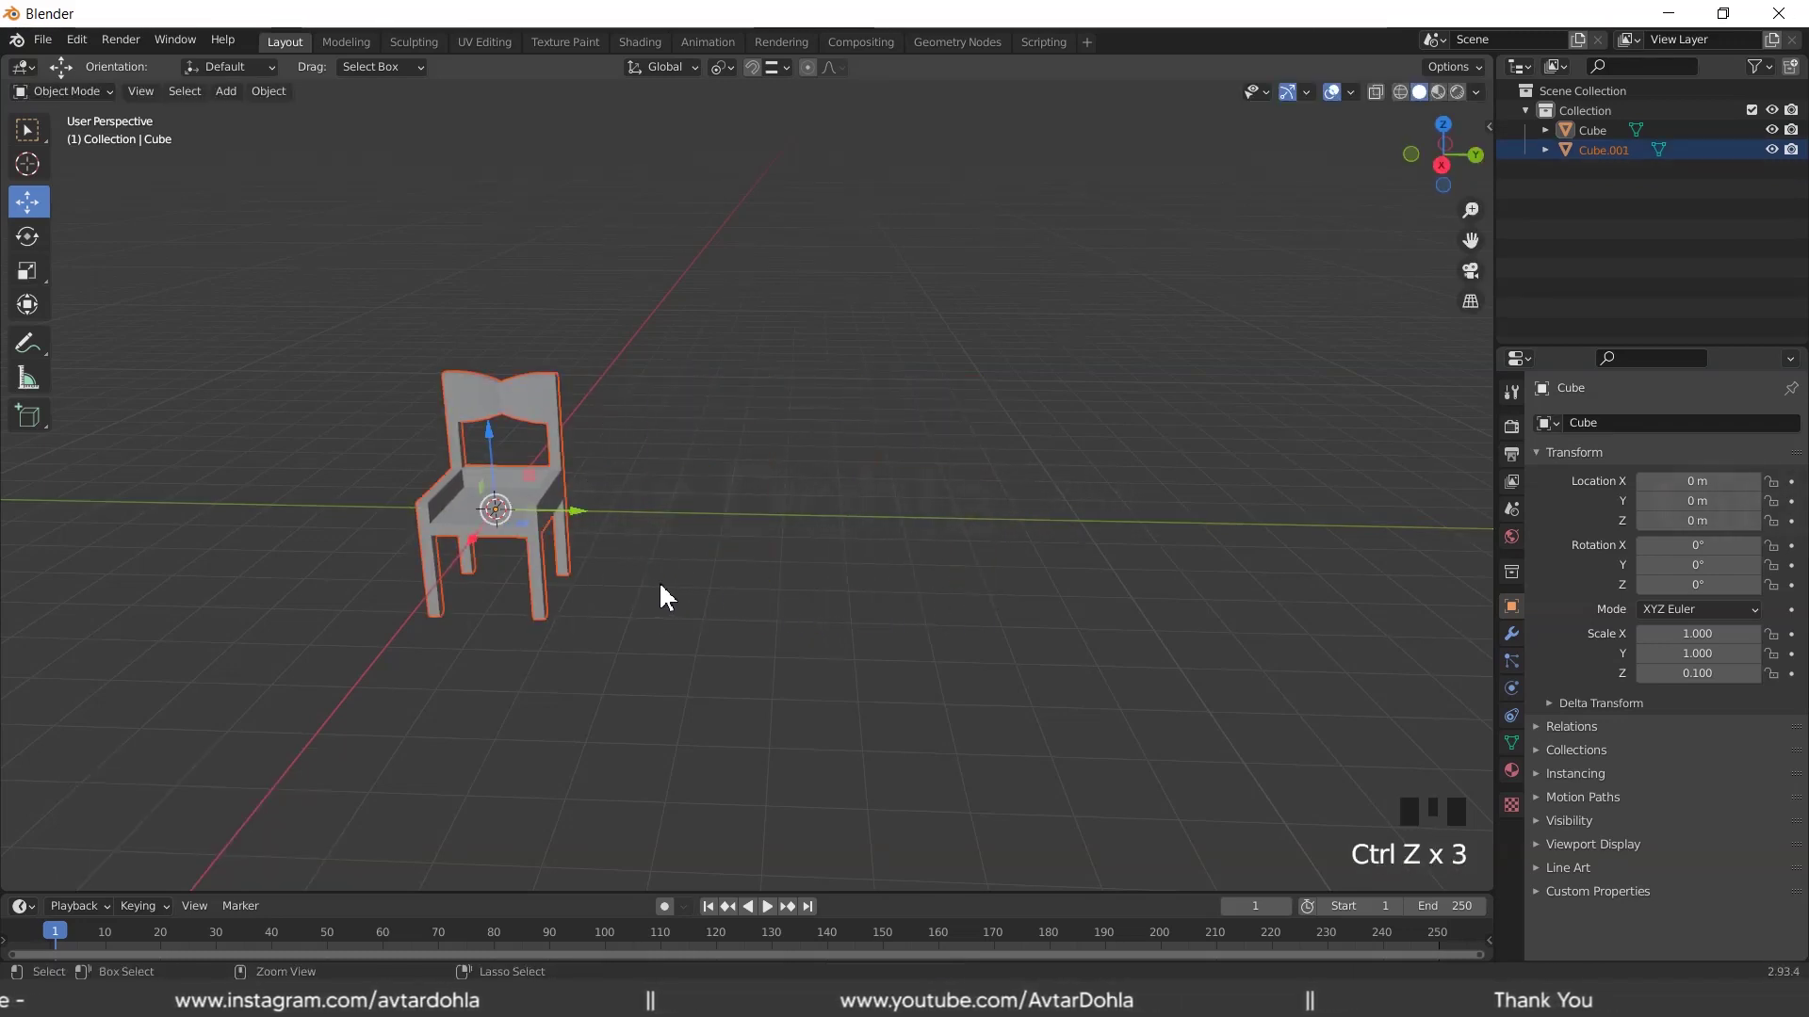
mouse_move(669, 557)
middle_mouse_down()
mouse_move(726, 517)
mouse_move(650, 548)
middle_mouse_up()
key("ctrl+z")
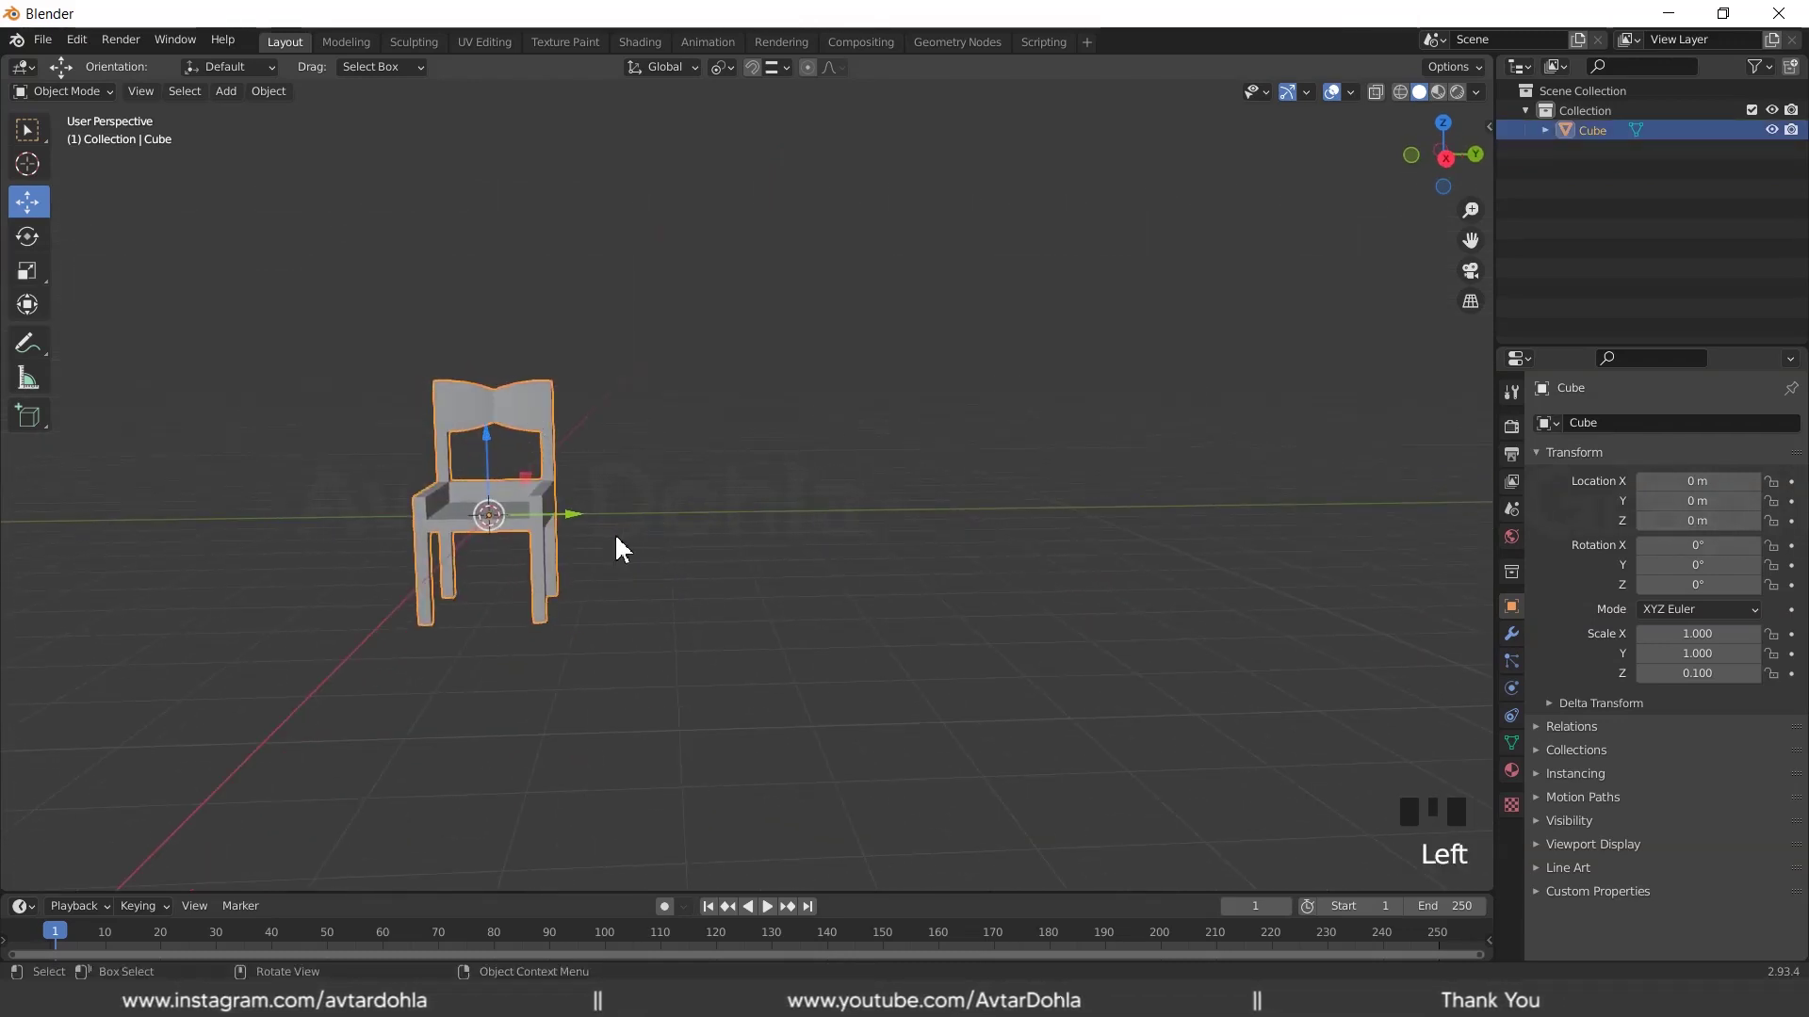
Duplicate the chair about 3.22 m along the Y axis as a separate object and repeat the duplication twice for a row of four
scroll(617, 543, "up", 2)
scroll(622, 544, "down", 1)
middle_click_drag(621, 544, 642, 405, "shift")
left_click(668, 443)
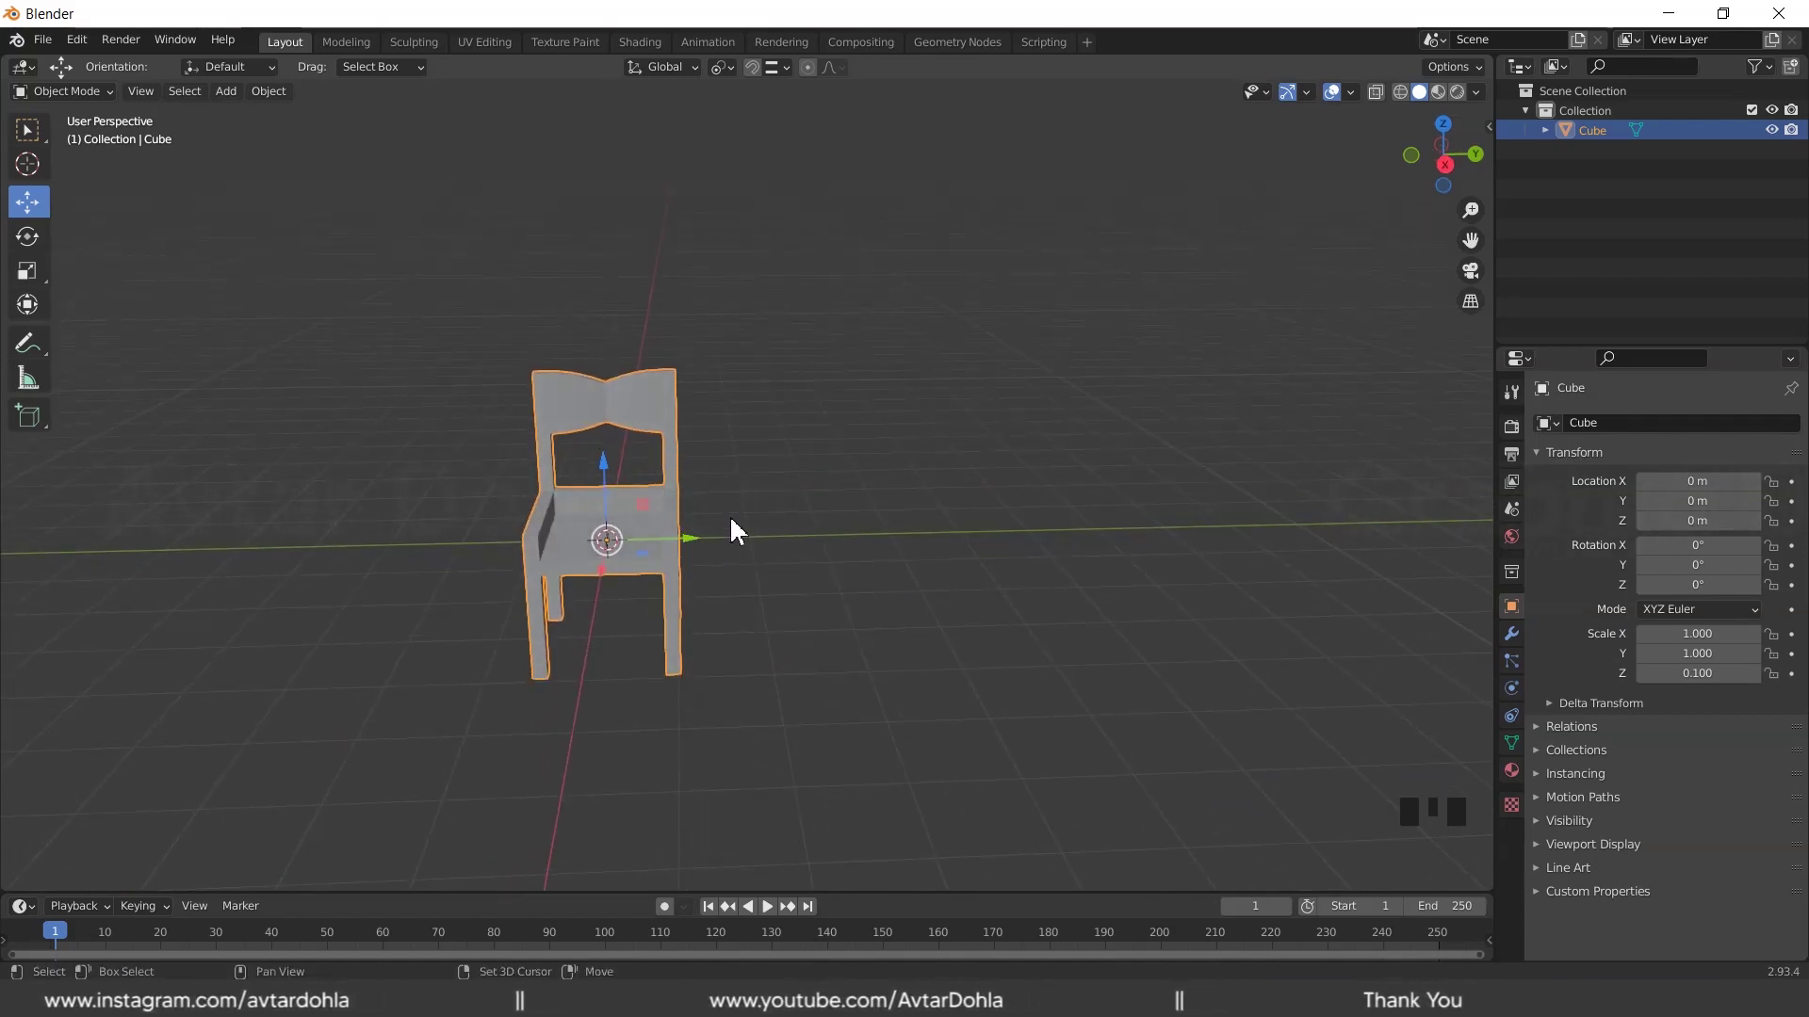
key("shift+r")
key("shift+d")
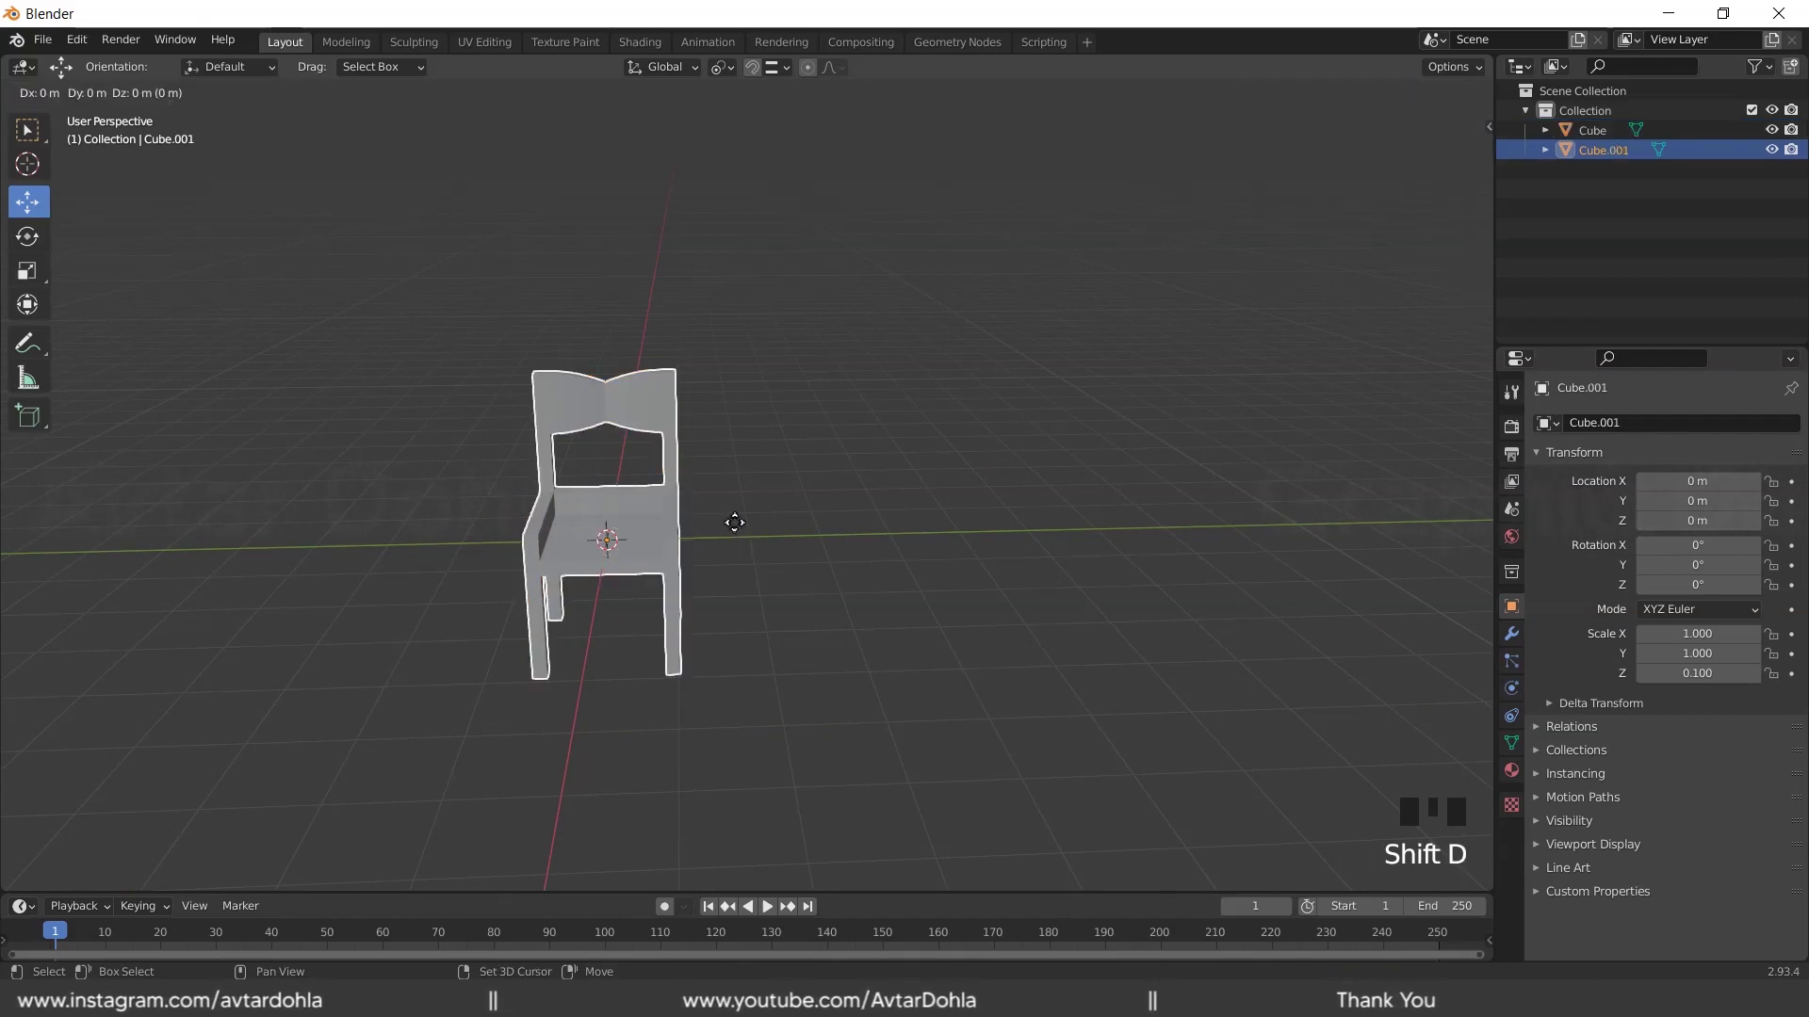
key("y")
key("y")
key("y")
key("y")
key("y")
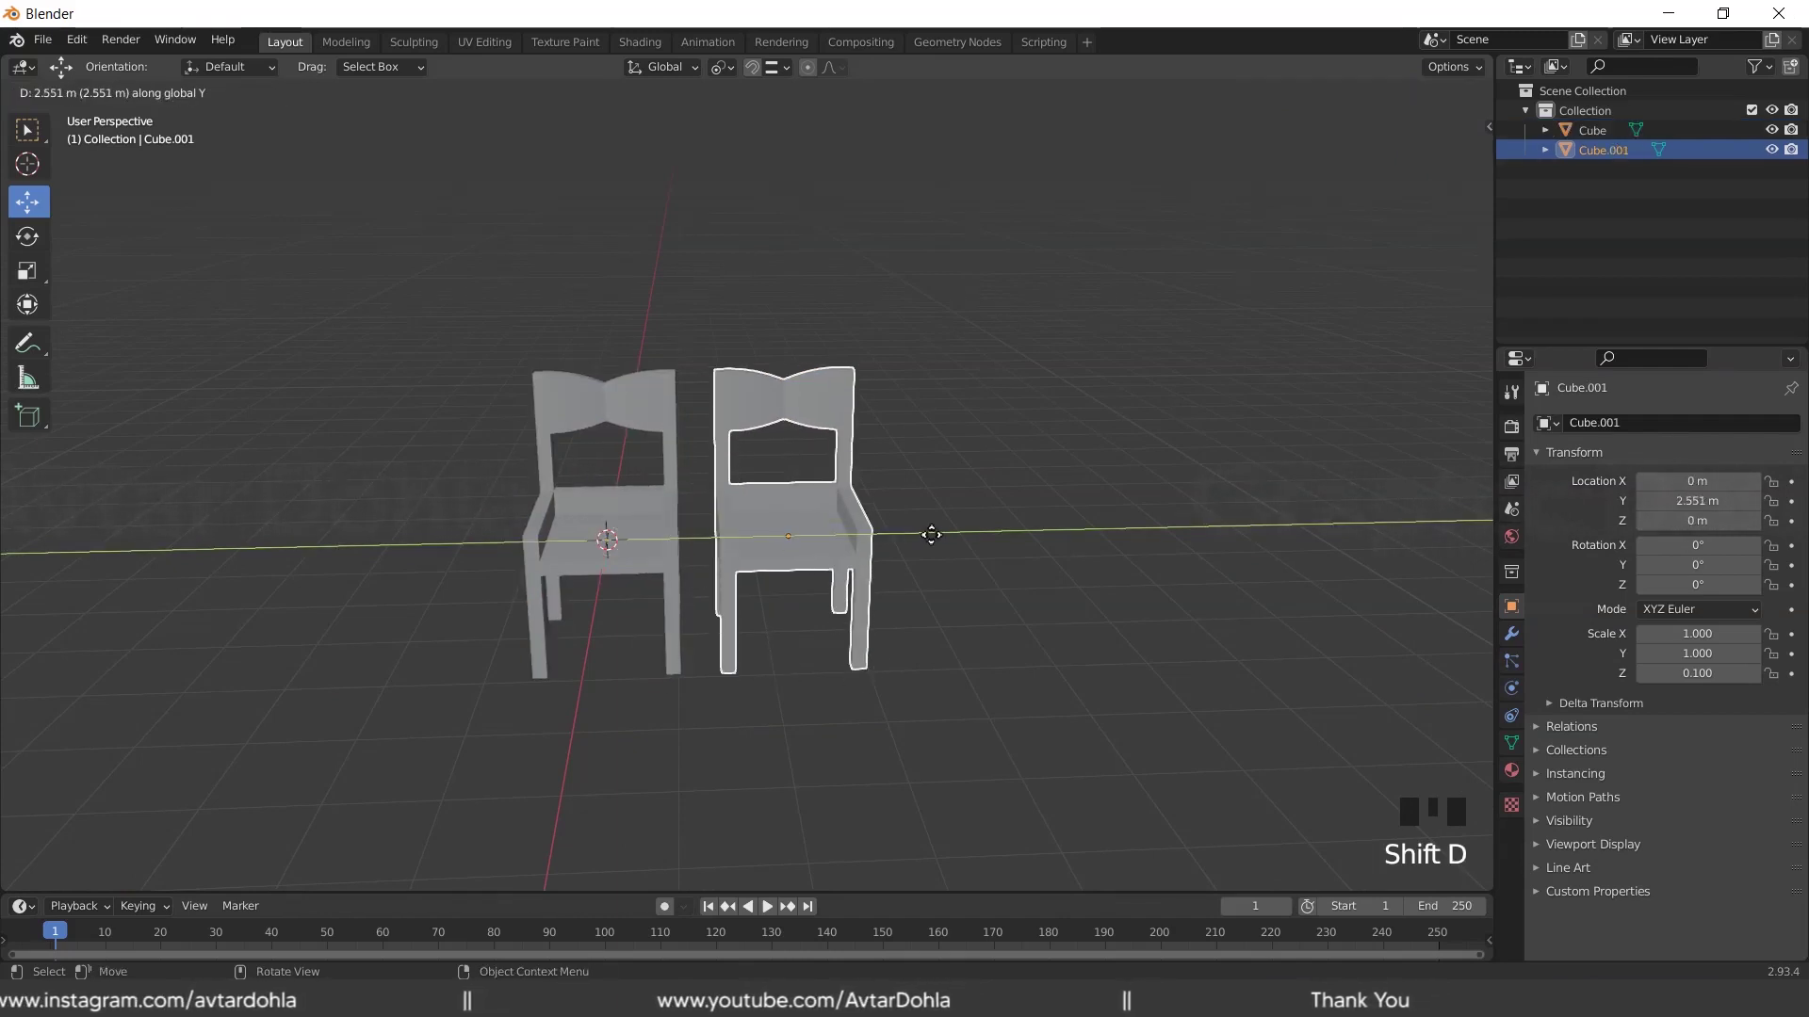
left_click(961, 530)
key("shift+r")
key("shift+r")
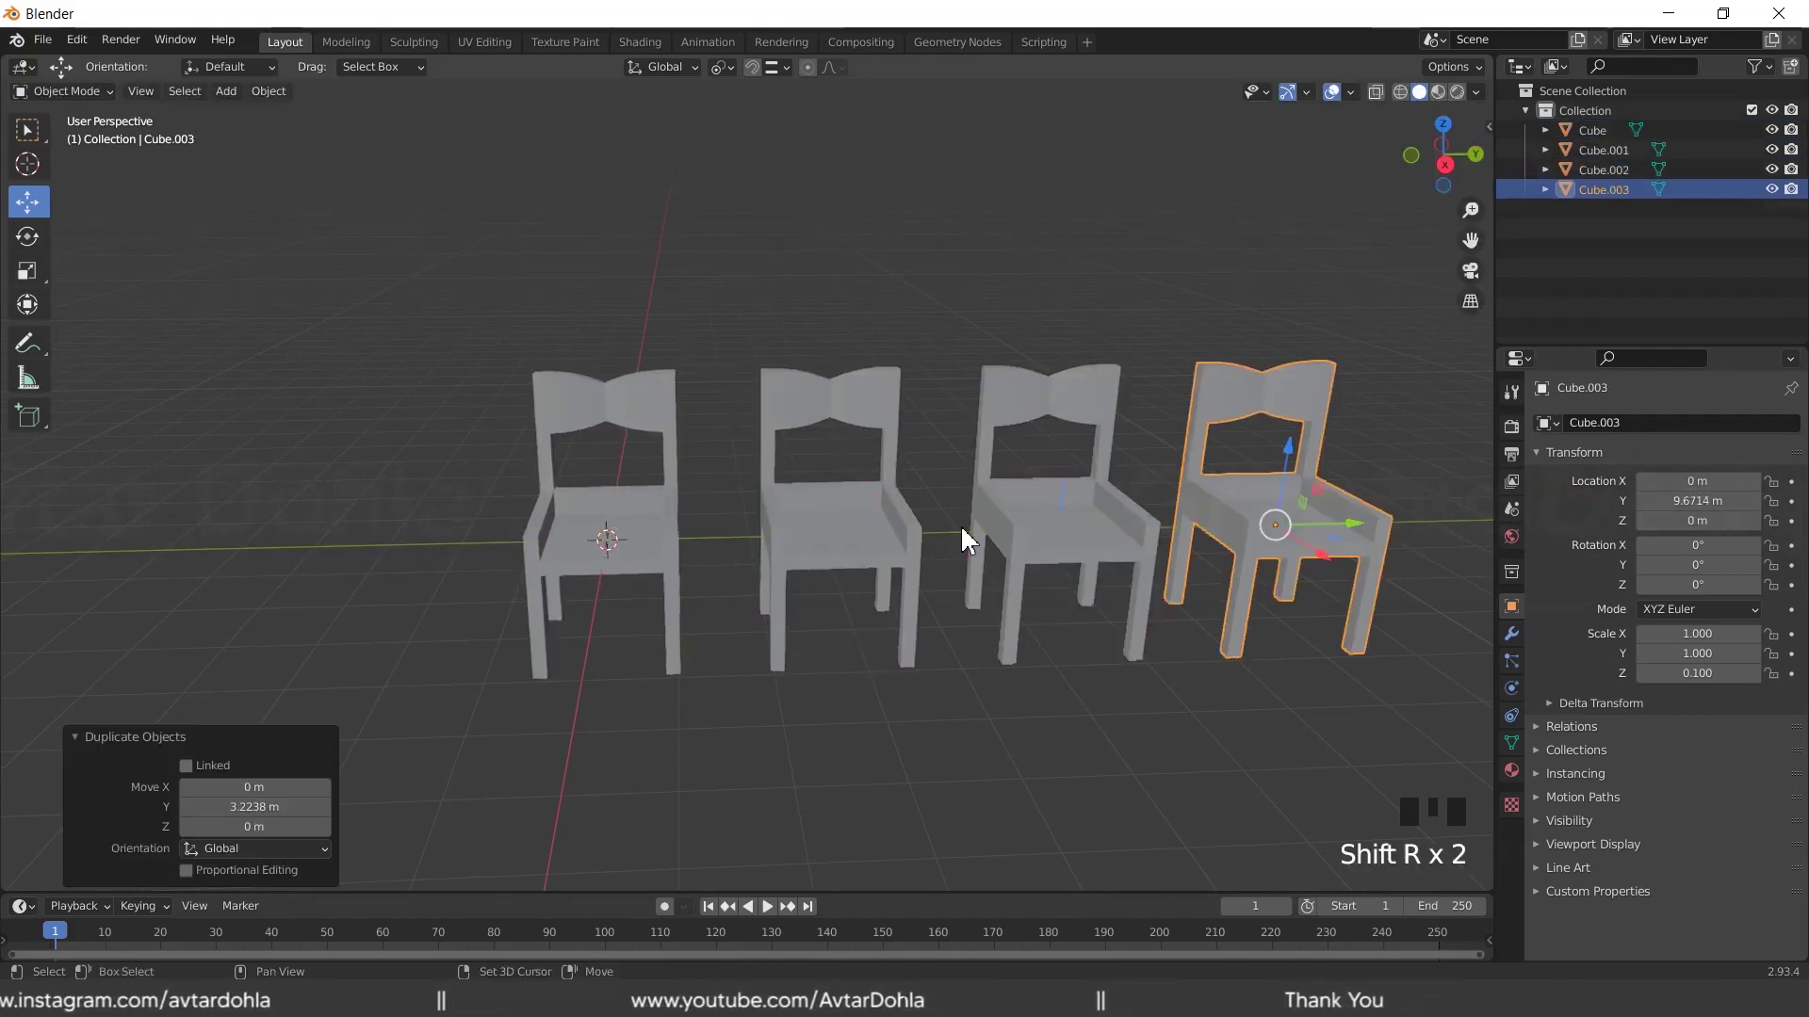
Select individual chairs in the row, and enter Edit Mode on the original chair and select its seat face
left_click(966, 588)
left_click(898, 533)
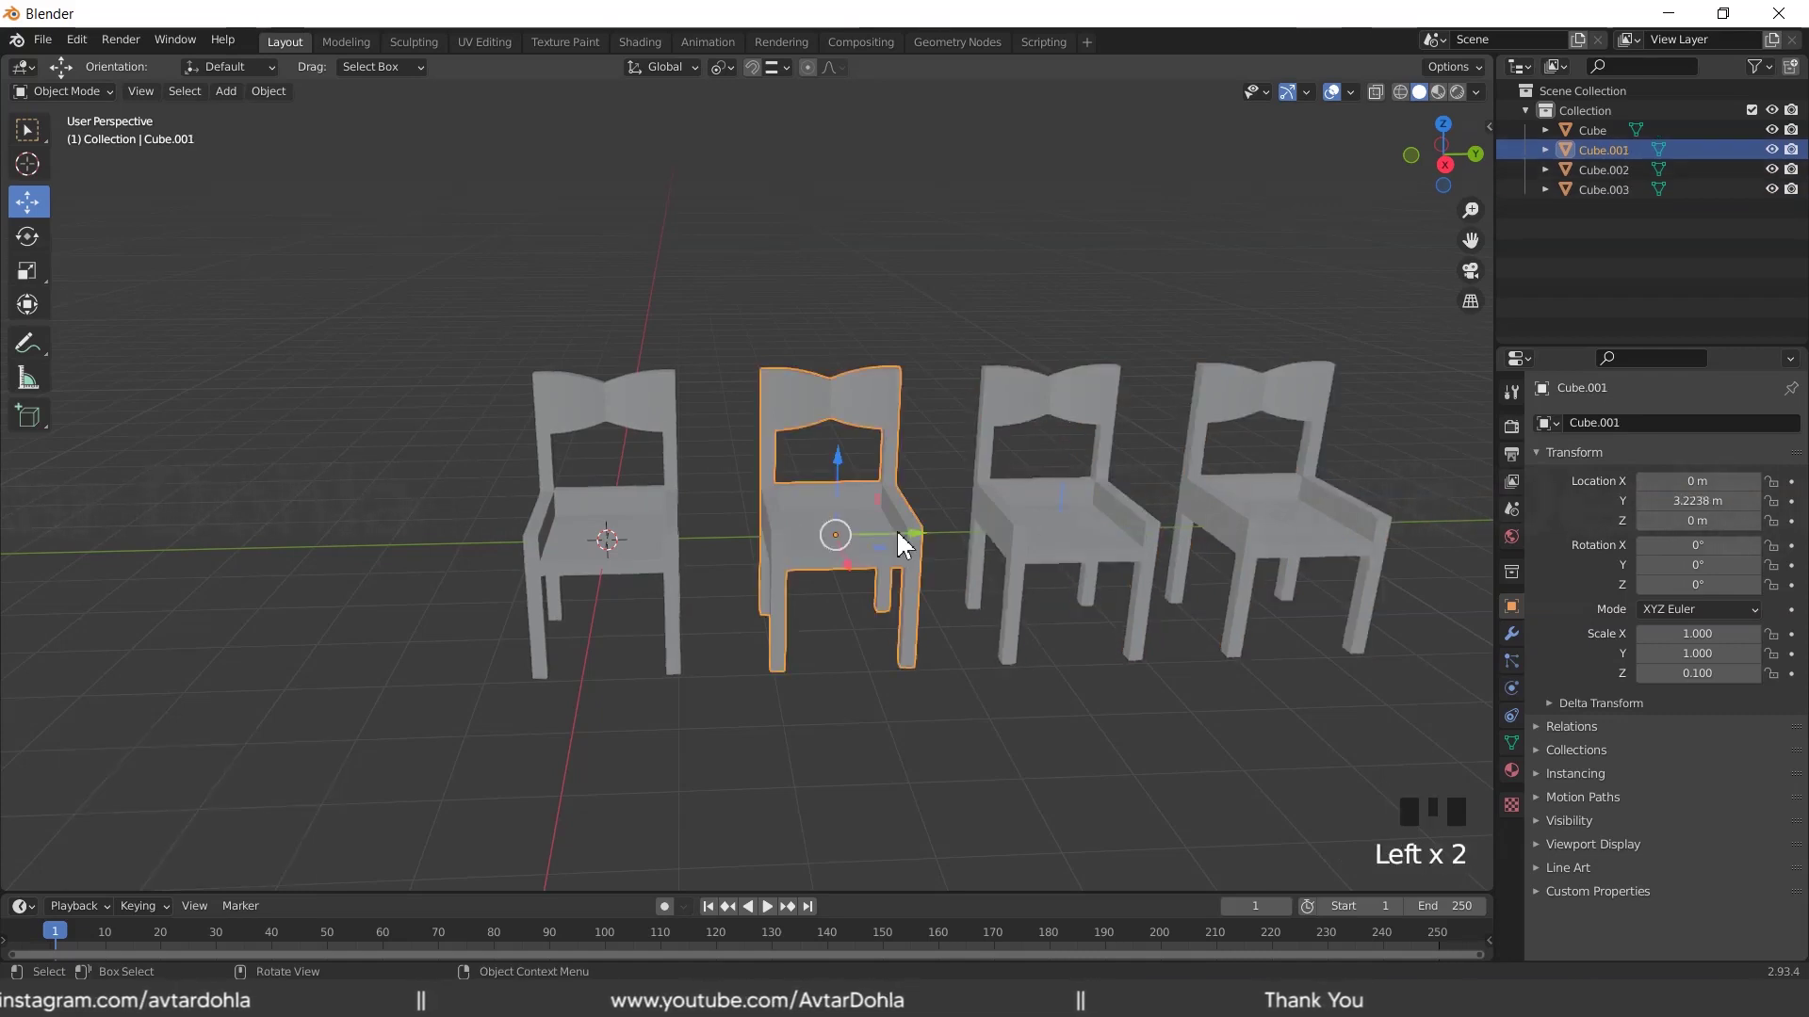
left_click(665, 523)
key("Tab")
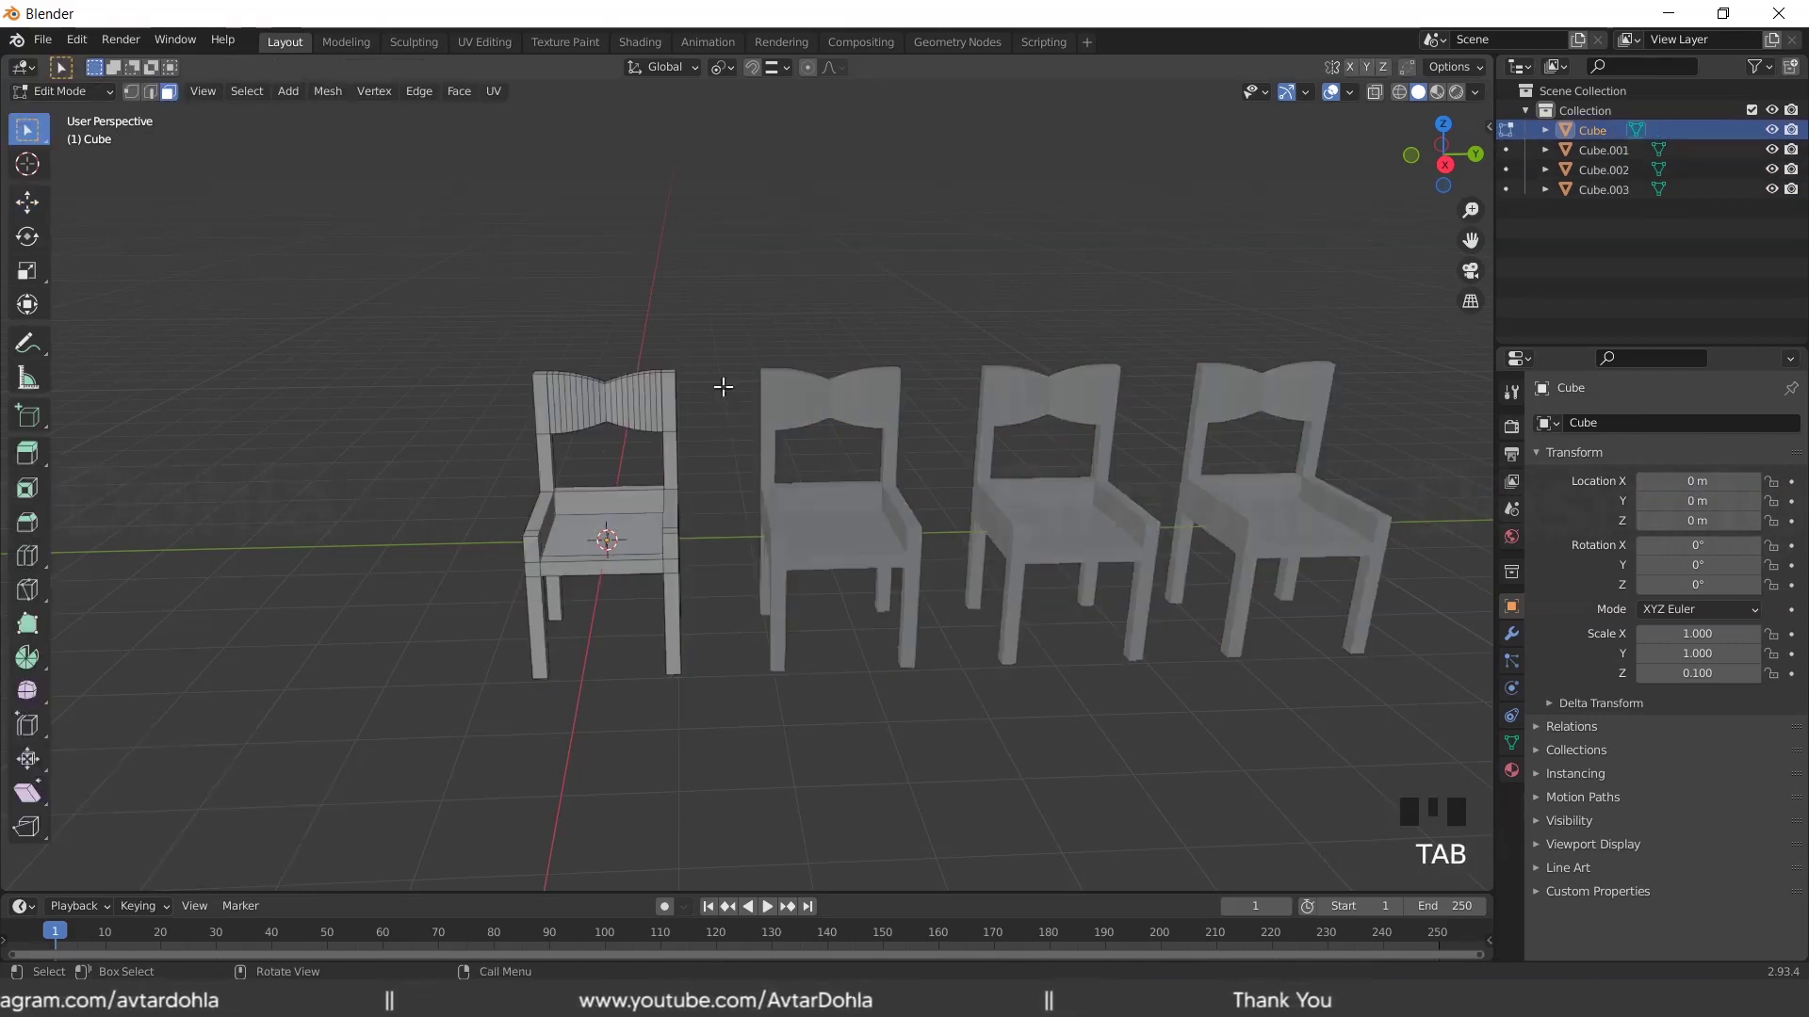
left_click(650, 521)
scroll(650, 521, "down", 1)
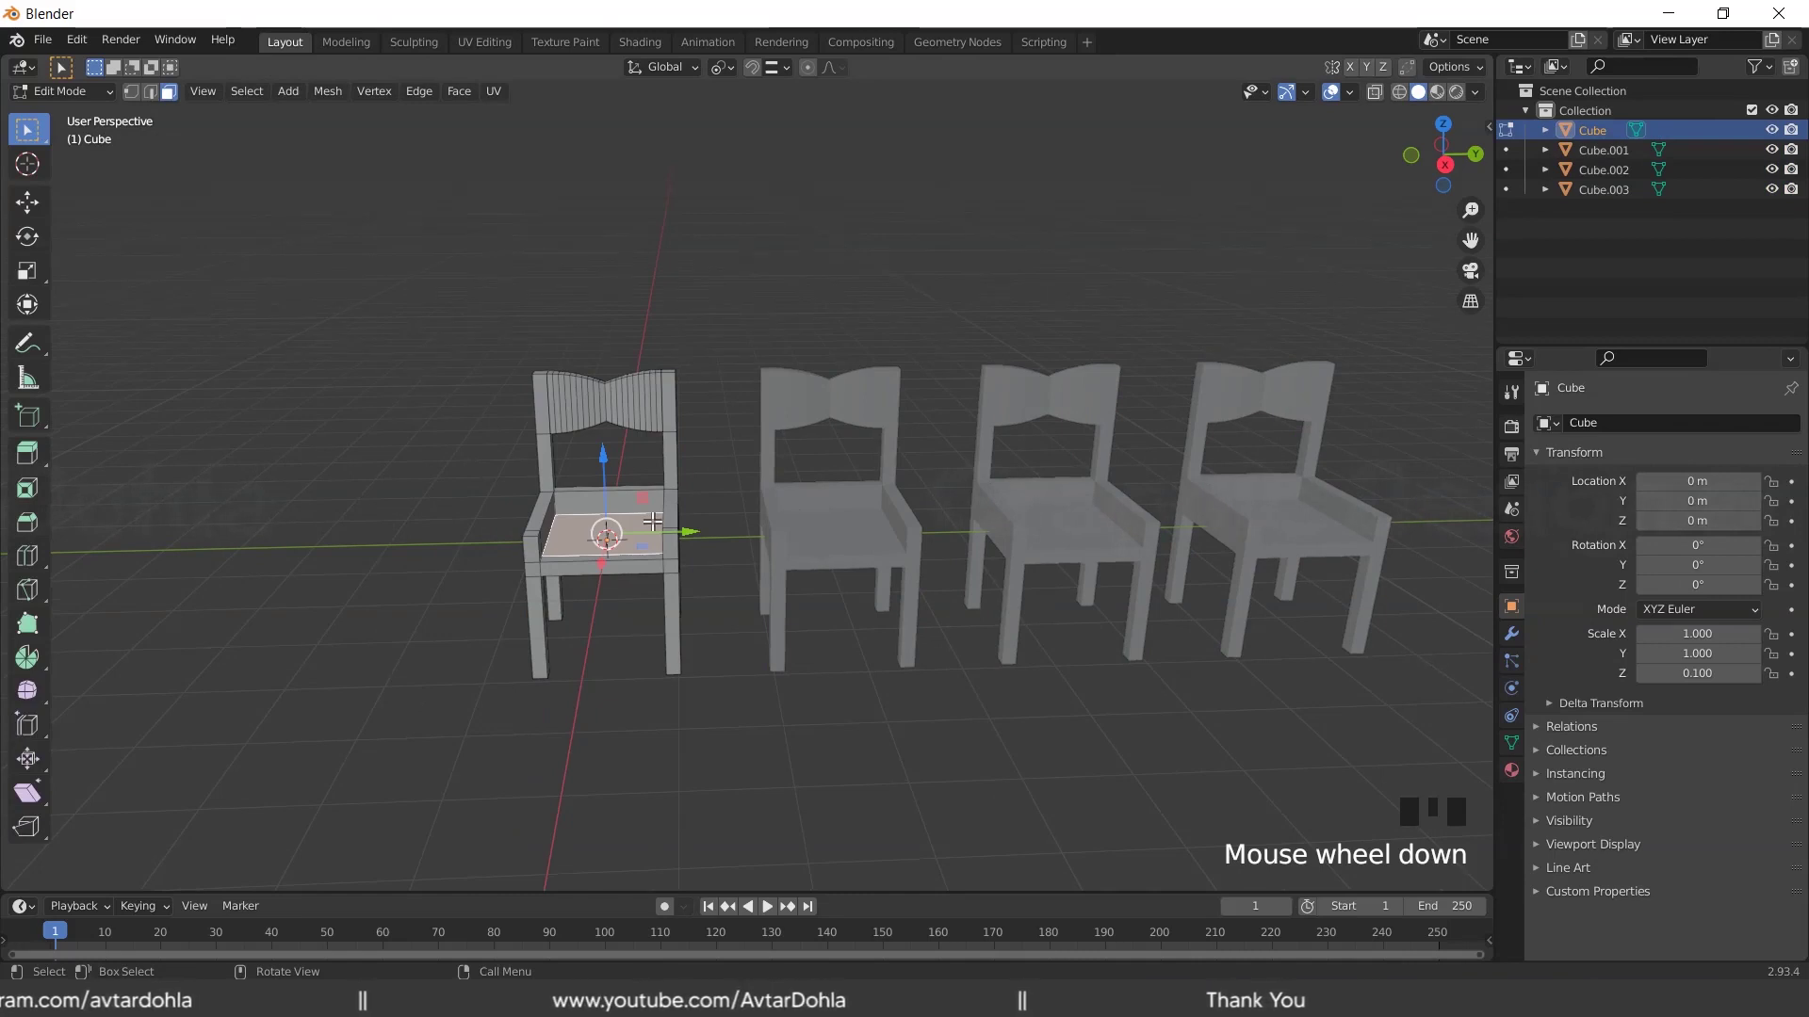
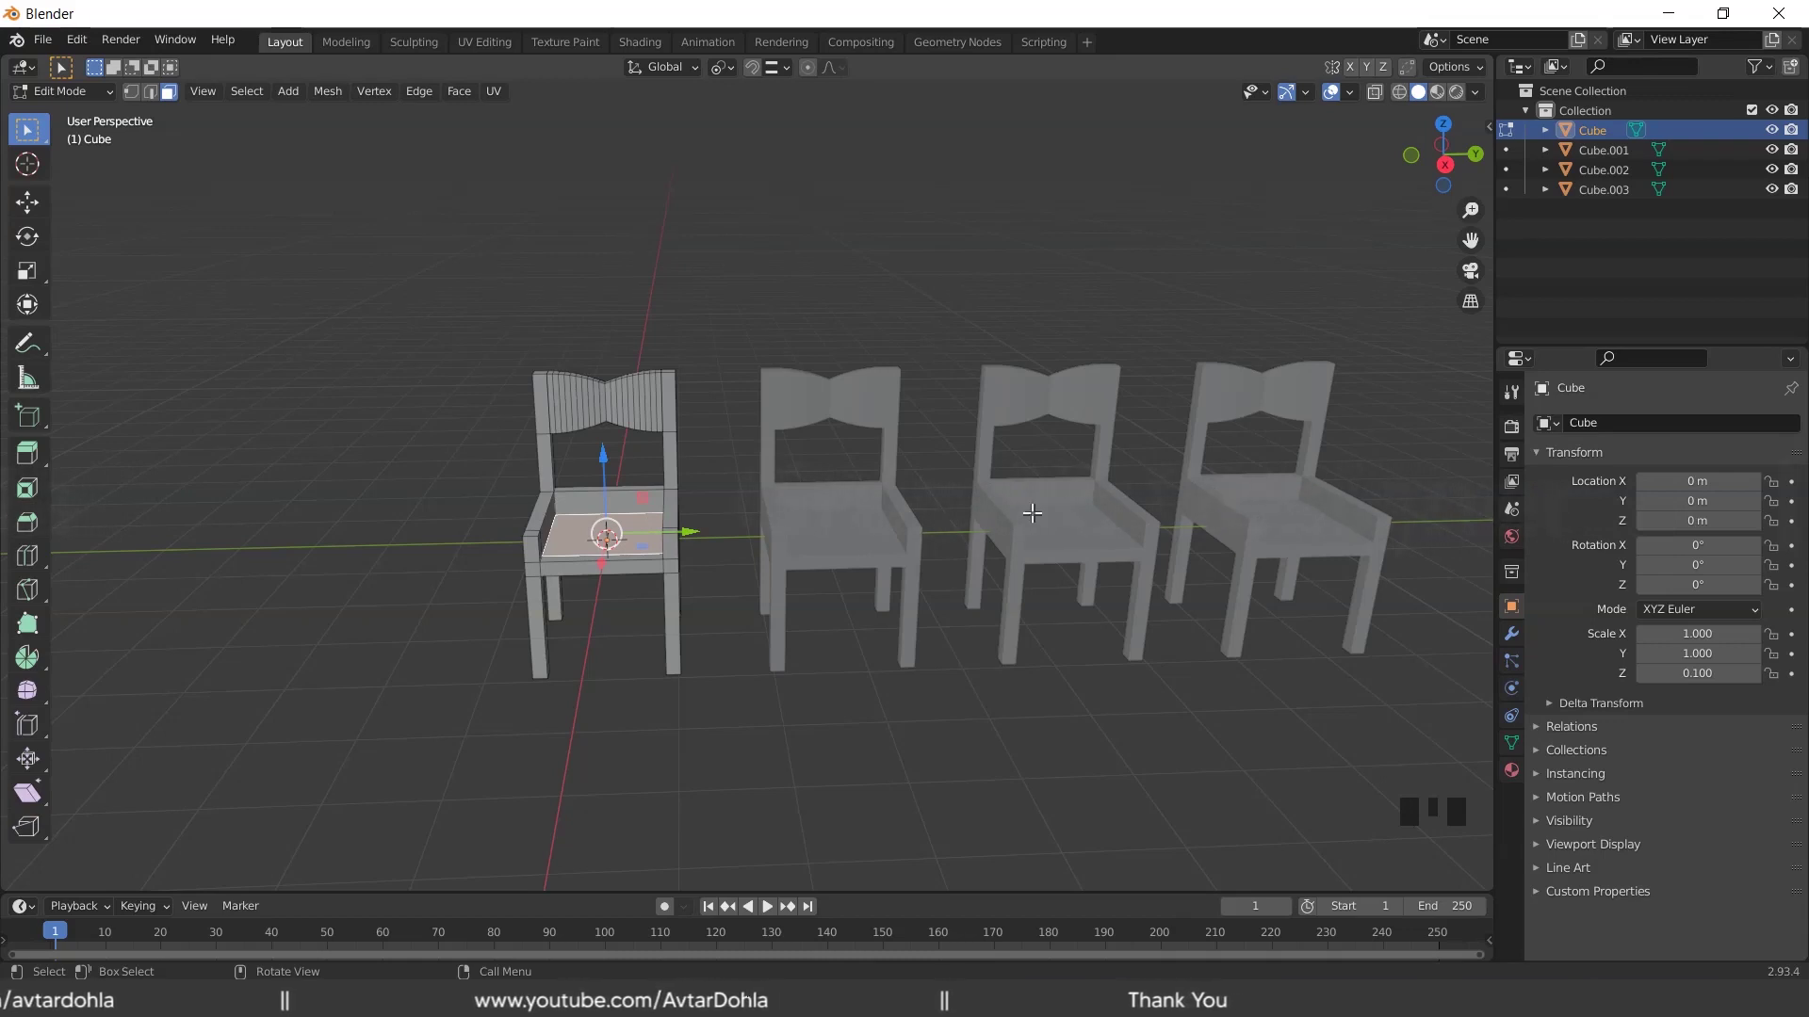
Return to Object Mode and delete the three duplicate chairs together
key("Tab")
left_click(872, 537)
left_click_drag(797, 309, 1293, 534)
key("Delete")
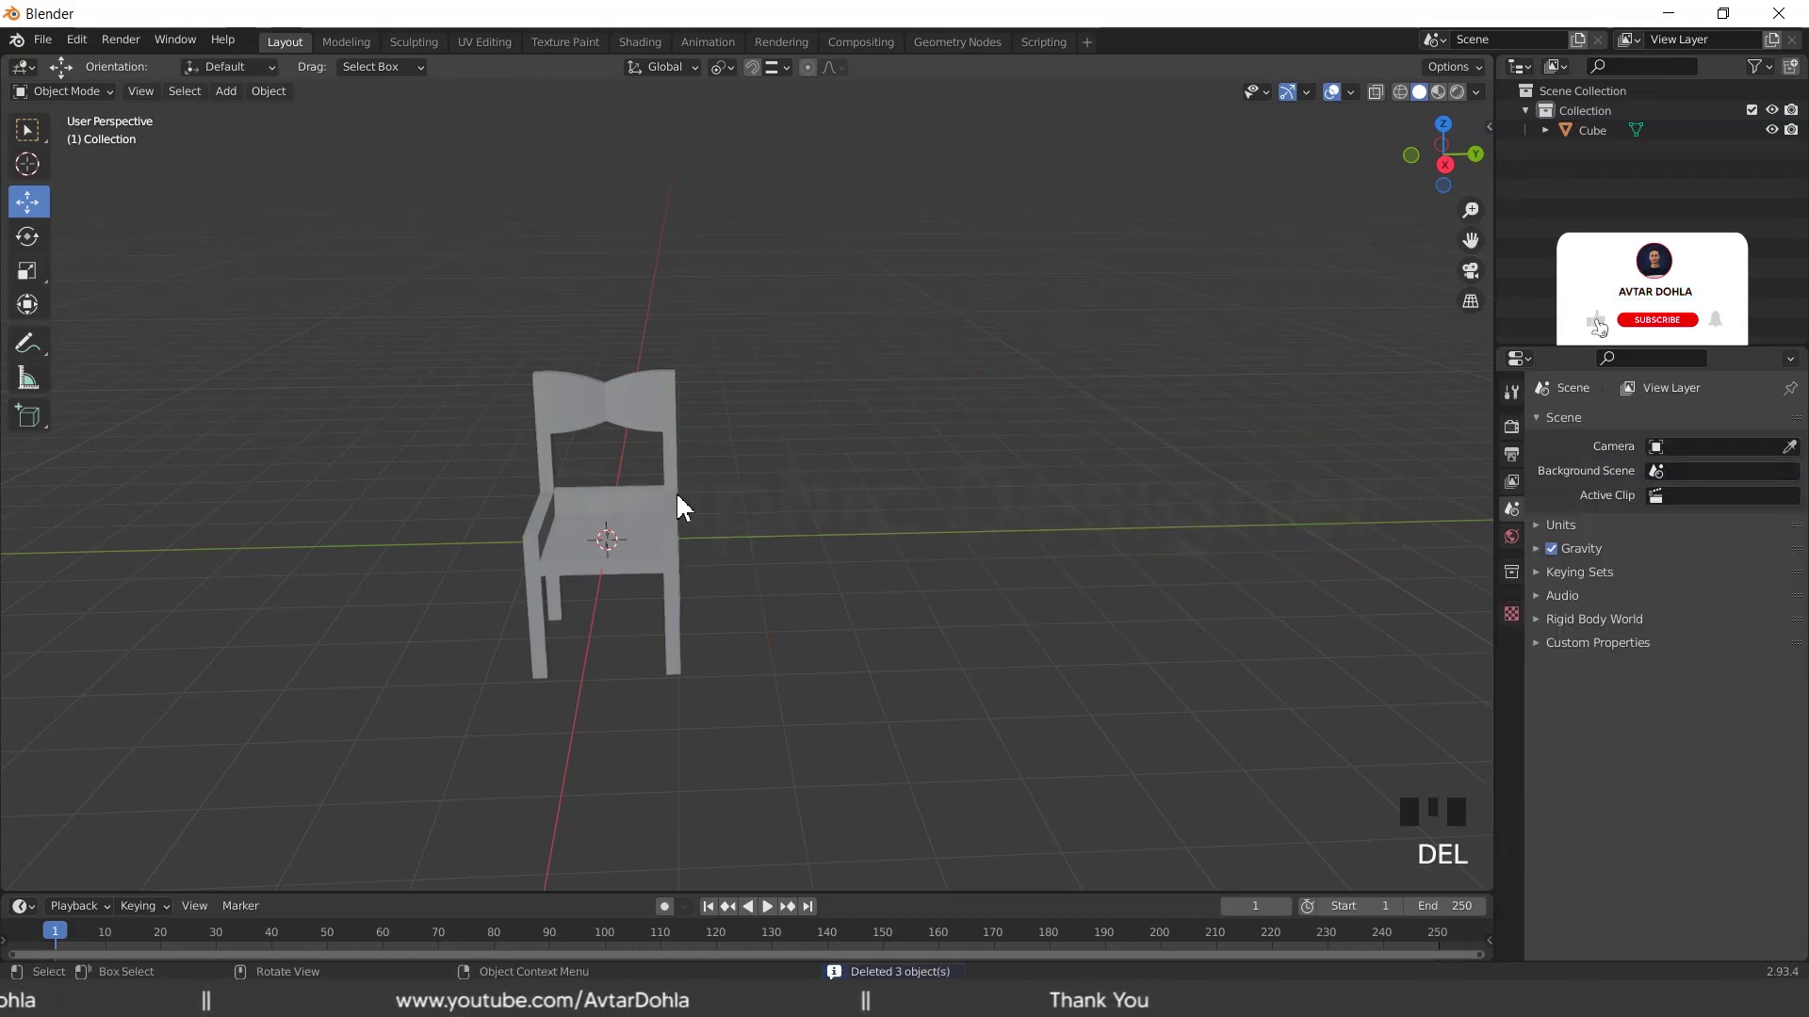
In Edit Mode, select the chair's entire mesh and duplicate it about 2.7 m along the Y axis within the same object
key("Tab")
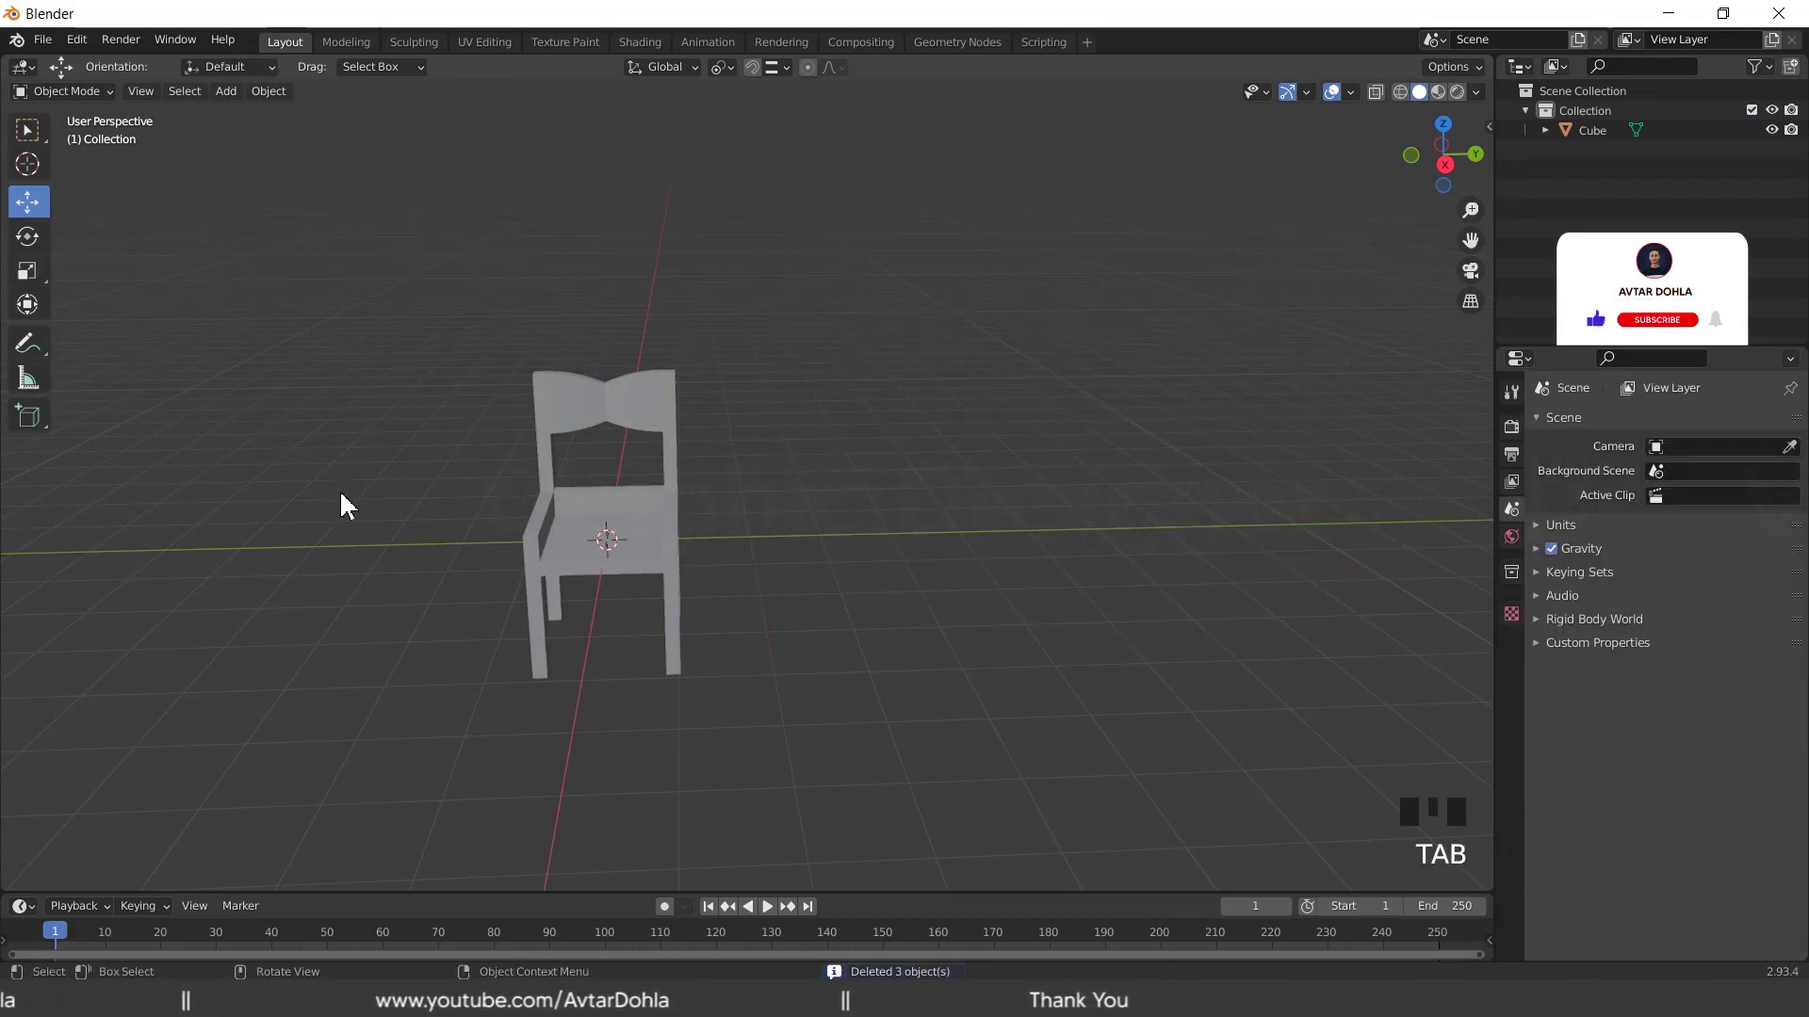
left_click(632, 482)
key("Tab")
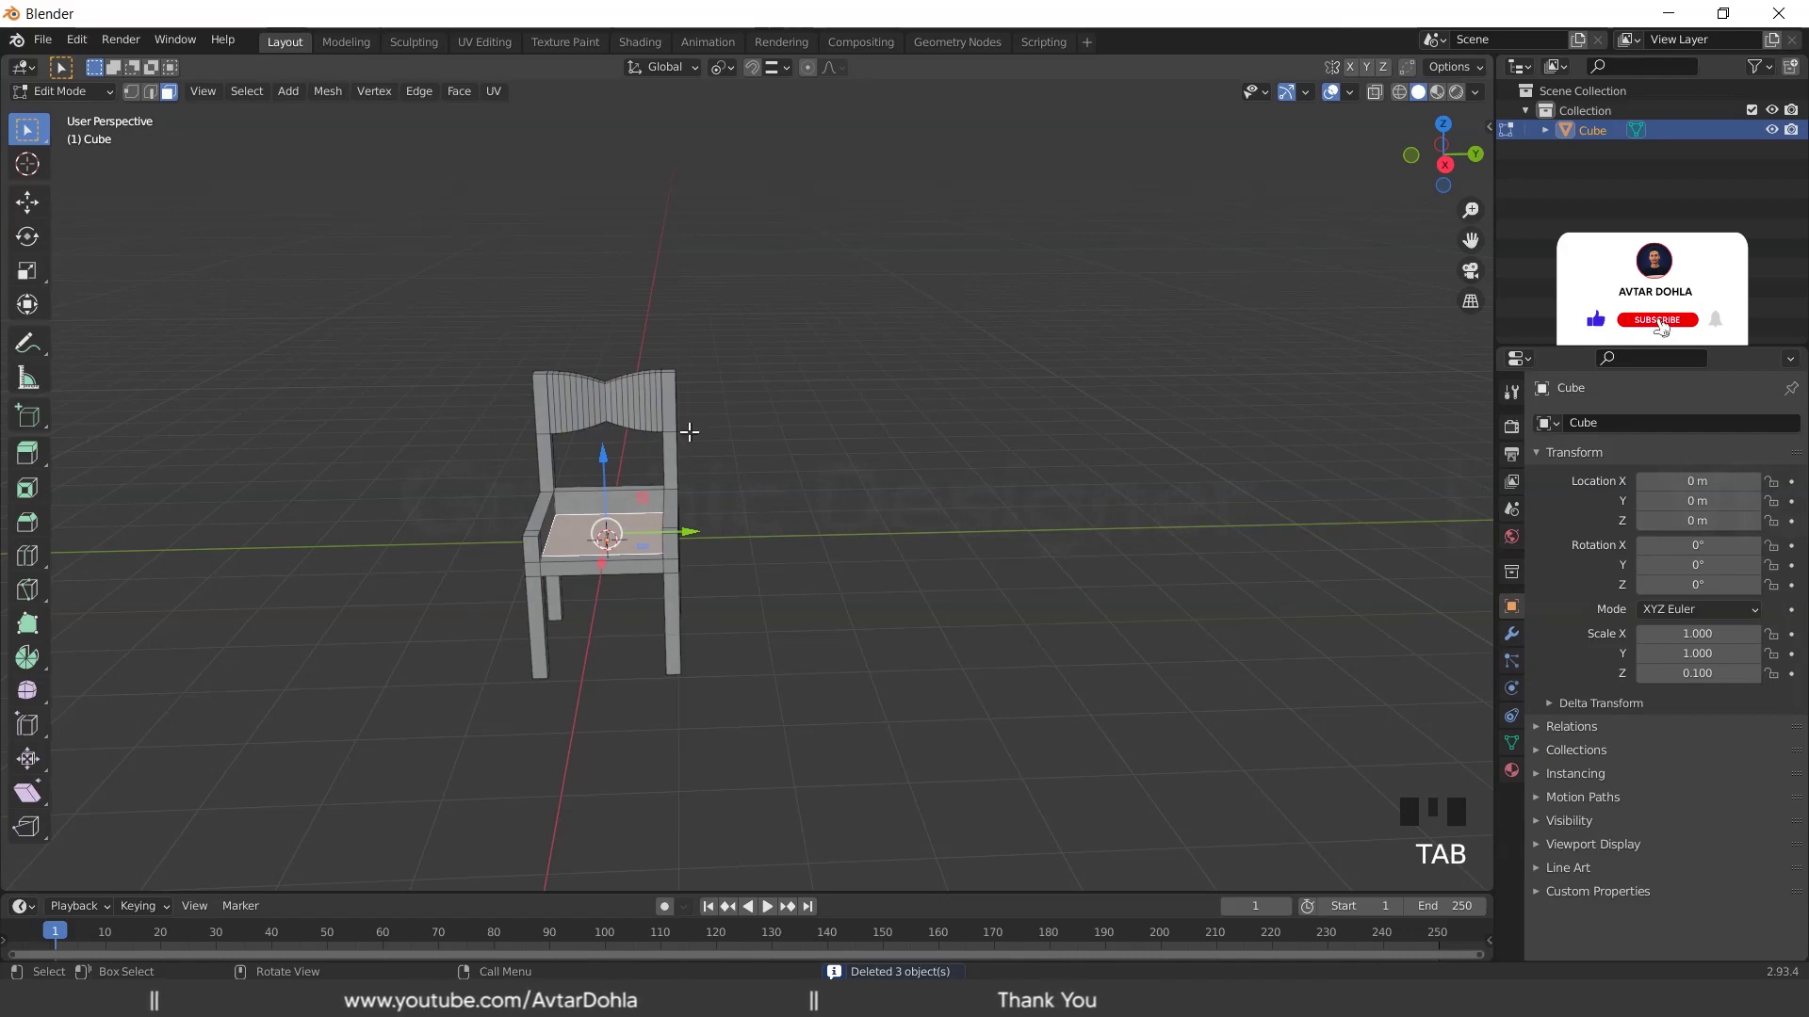
key("a")
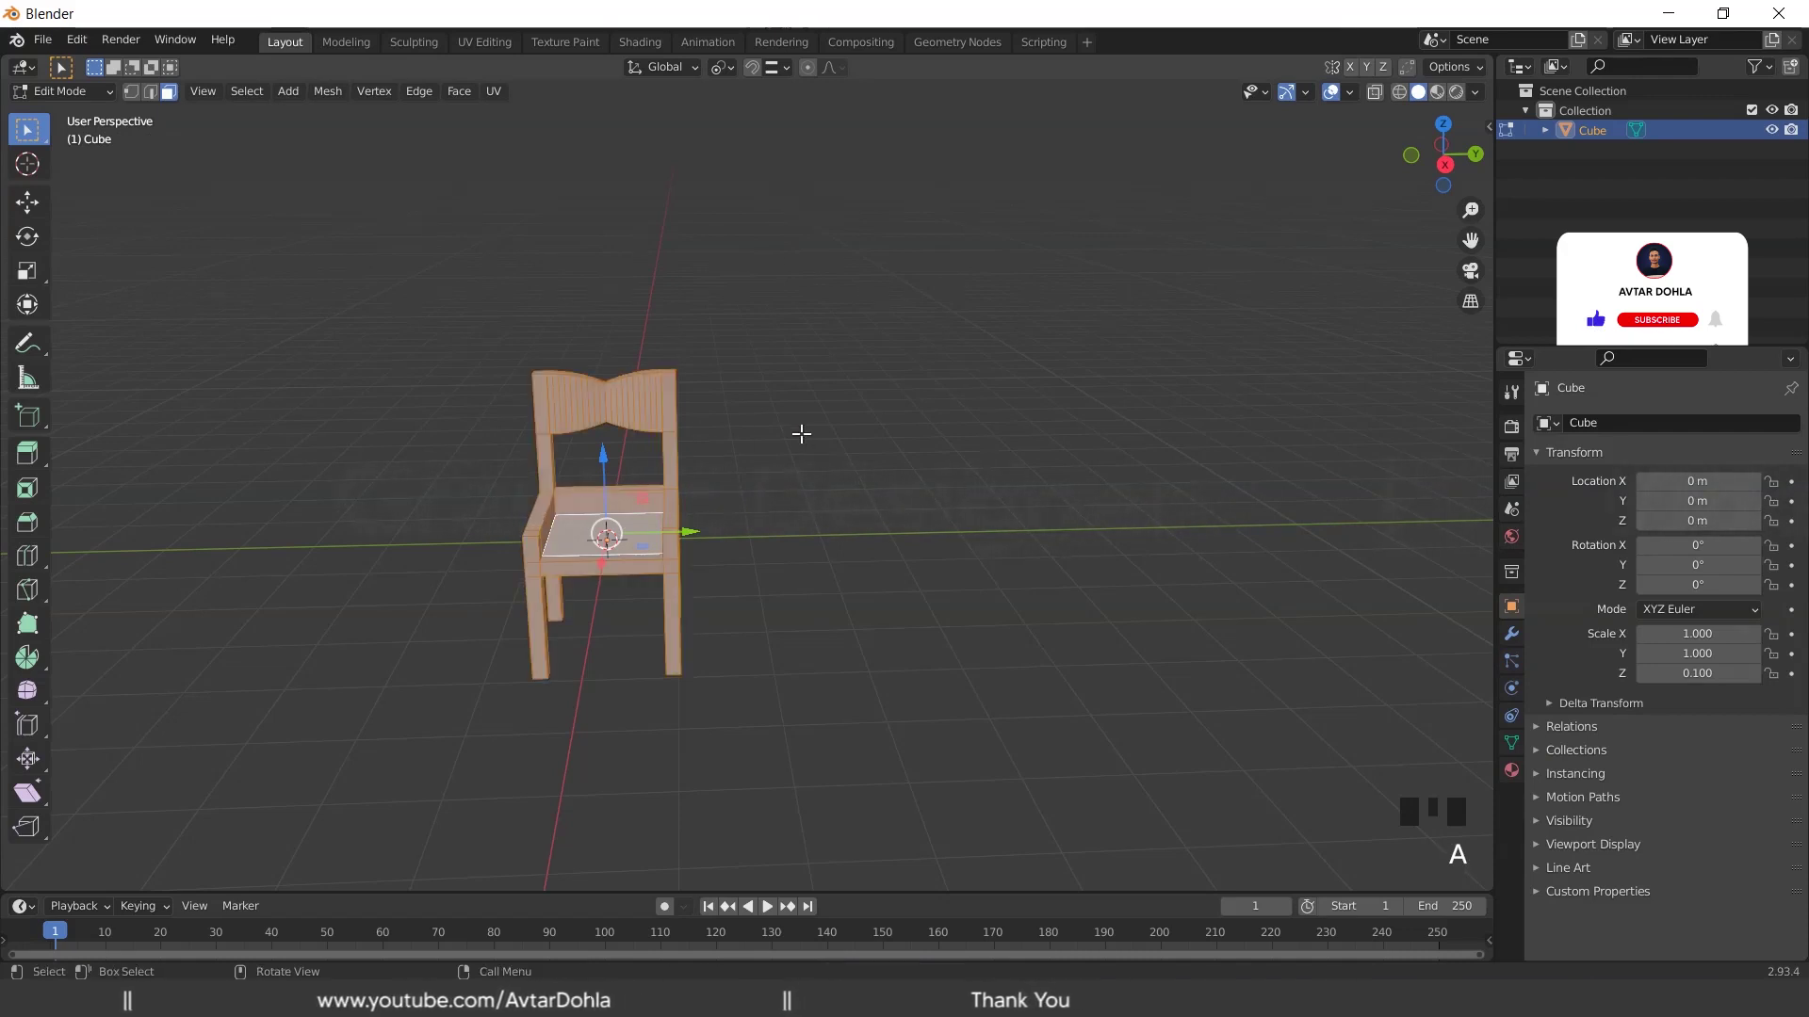
key("shift+d")
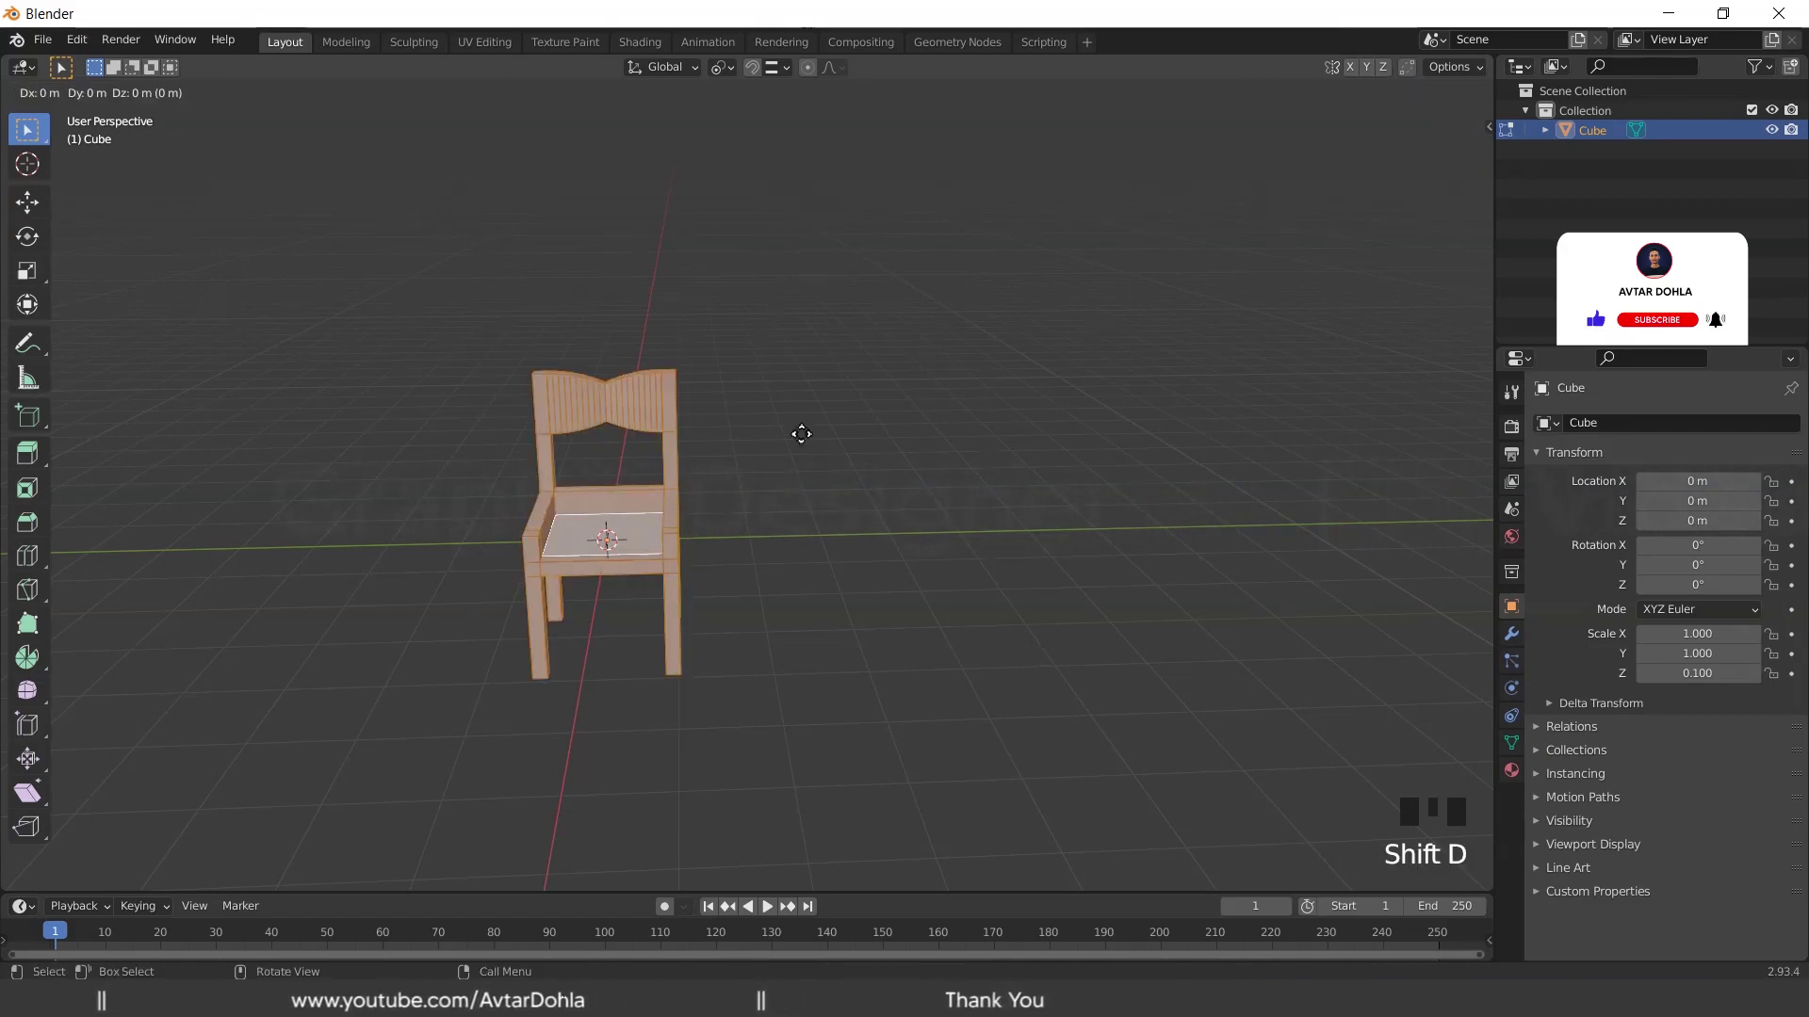
key("y")
key("y")
key("y")
key("y")
left_click(995, 460)
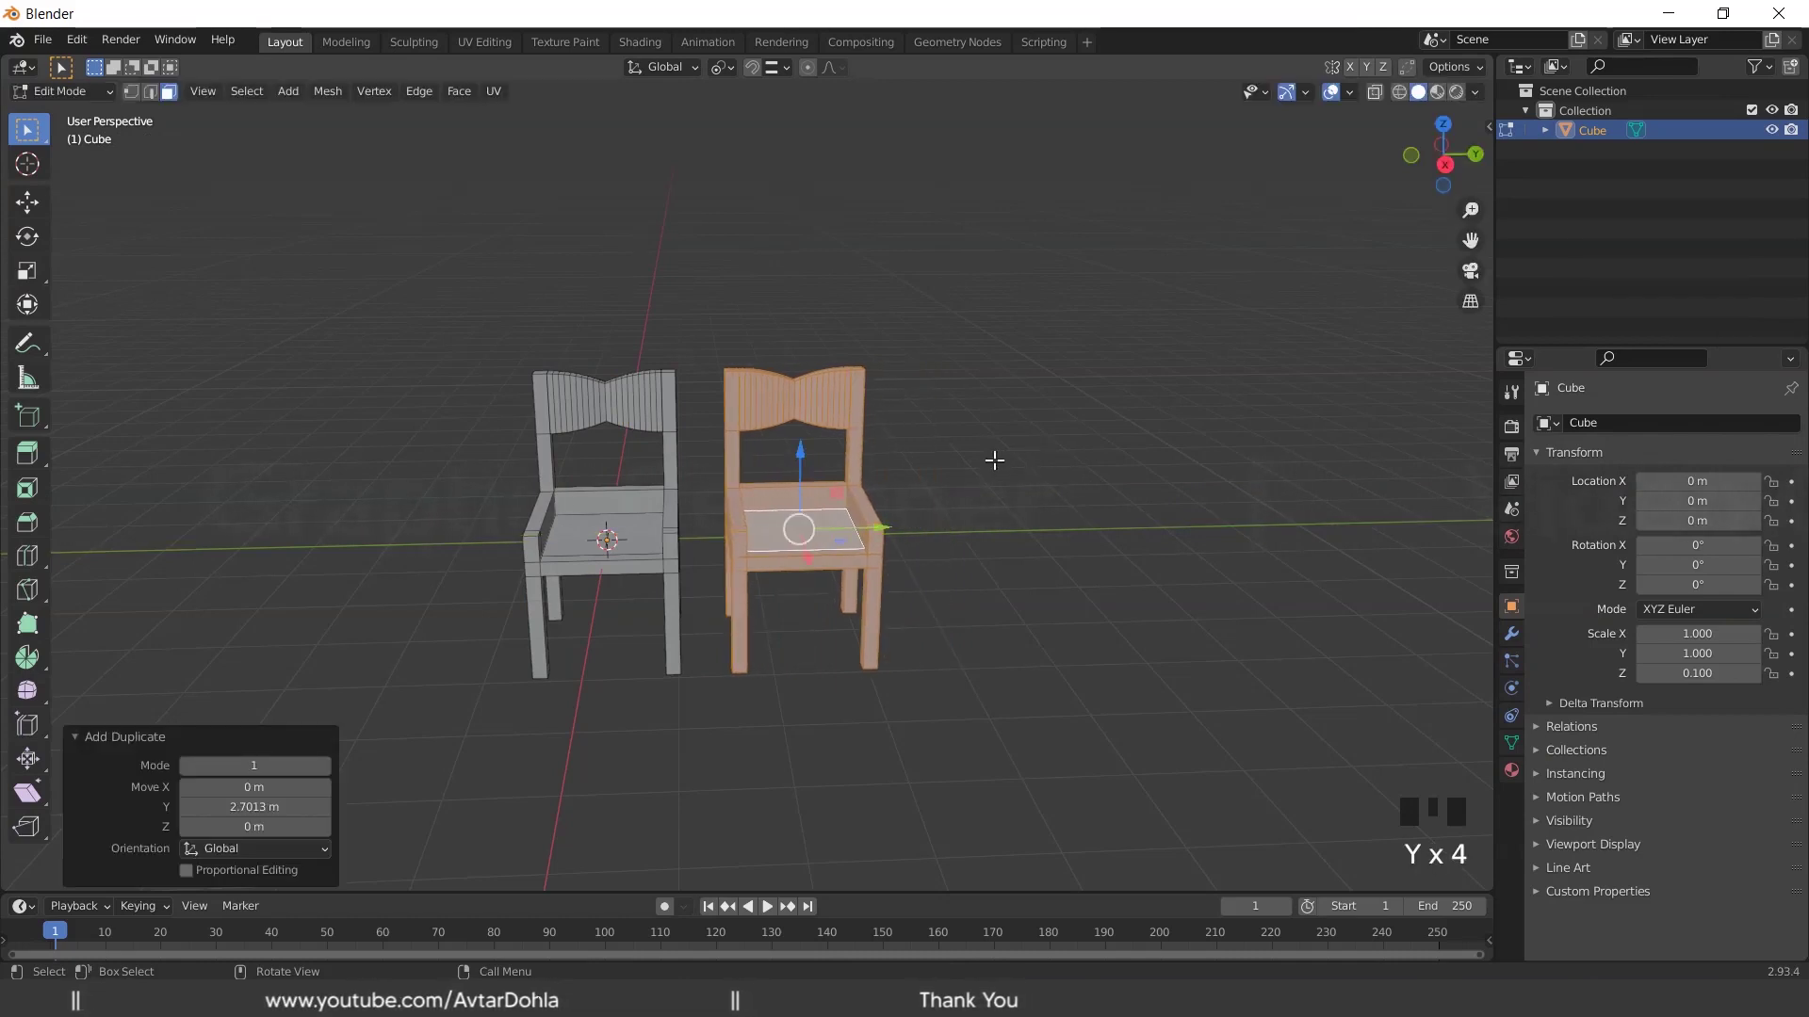
Repeat the mesh duplication three more times to form an evenly spaced row of five chairs
key("shift+r")
key("shift+r")
key("shift+r")
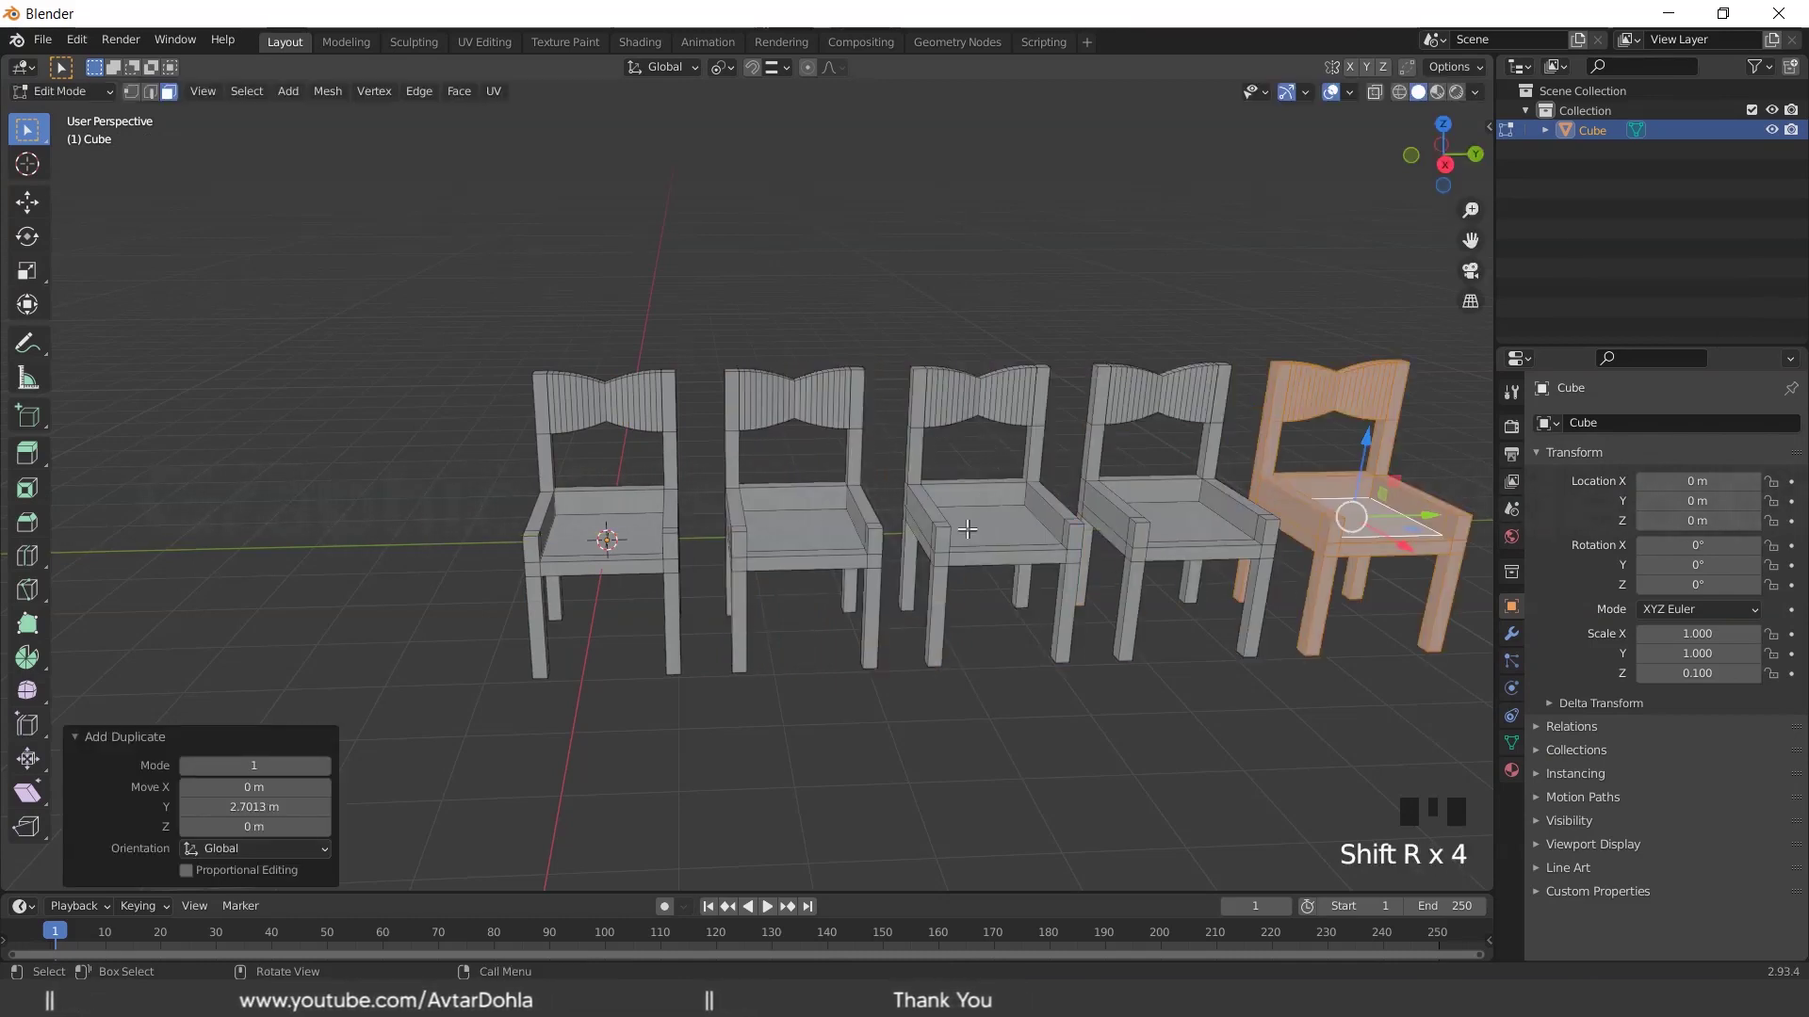
scroll(967, 529, "down", 2)
scroll(789, 521, "up", 1)
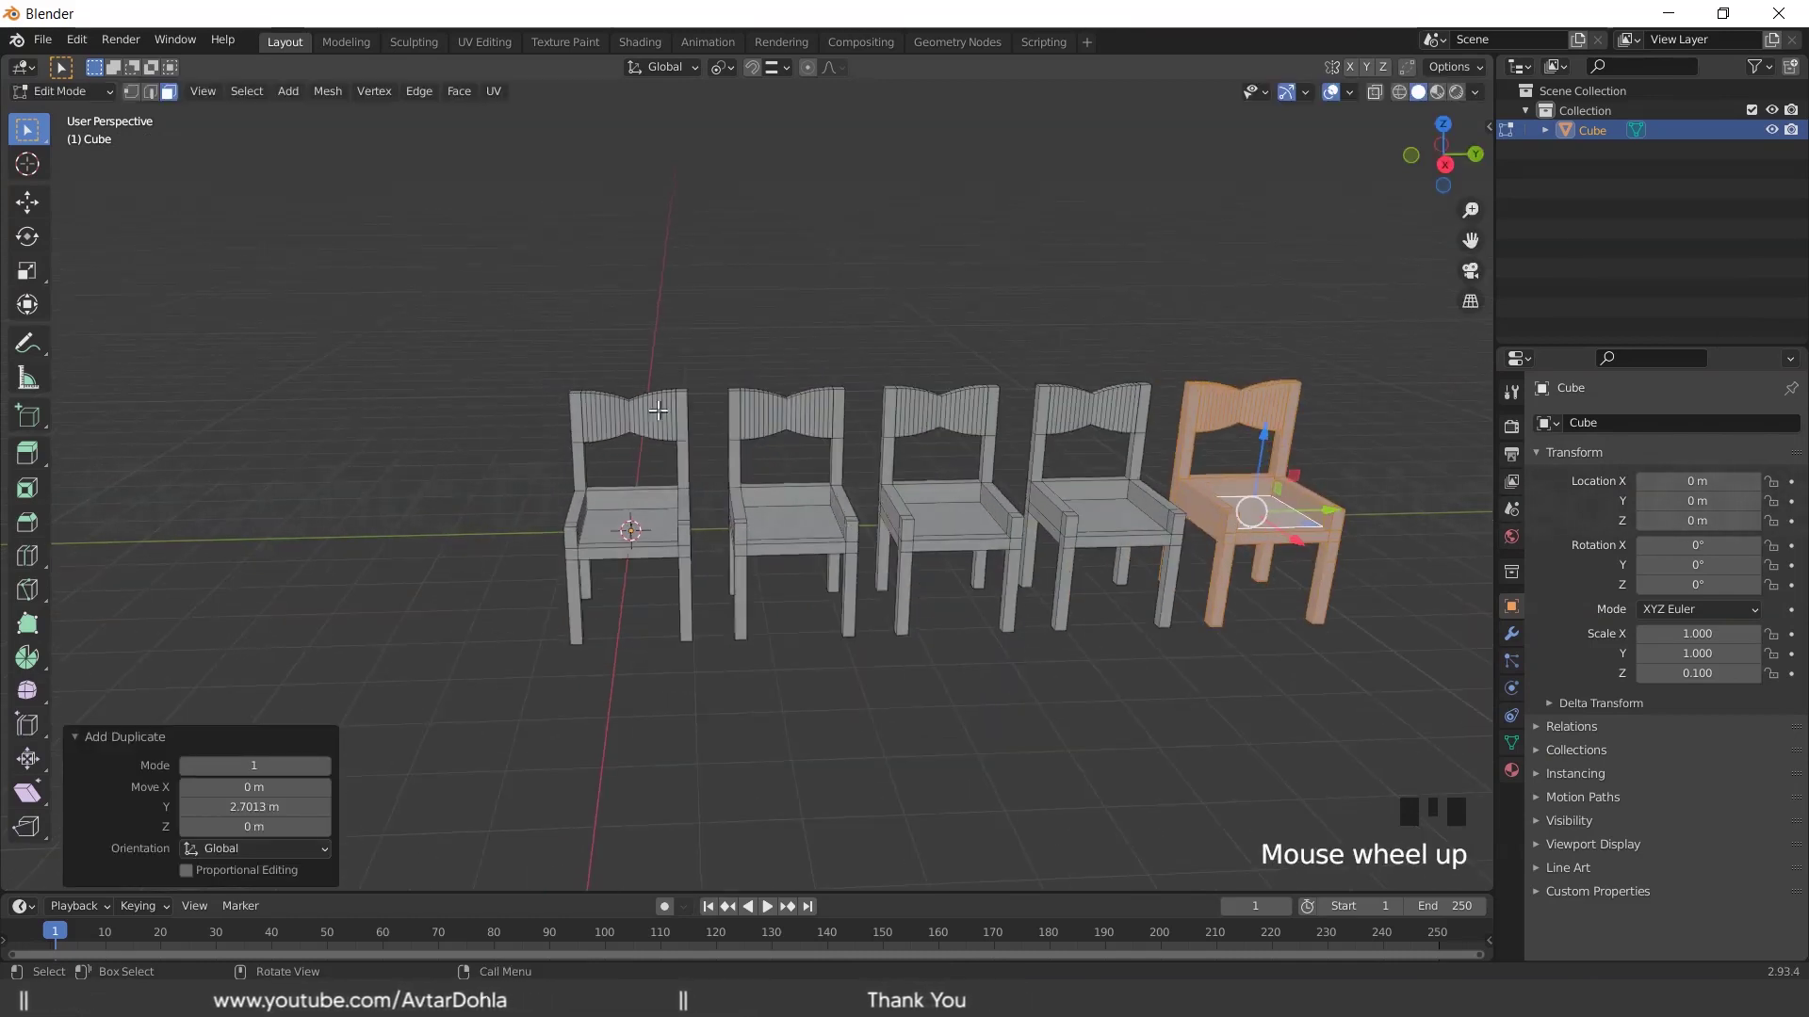
Switch to Object Mode and try selecting single chairs in the row of five
left_click(618, 392)
key("Tab")
left_click(641, 496)
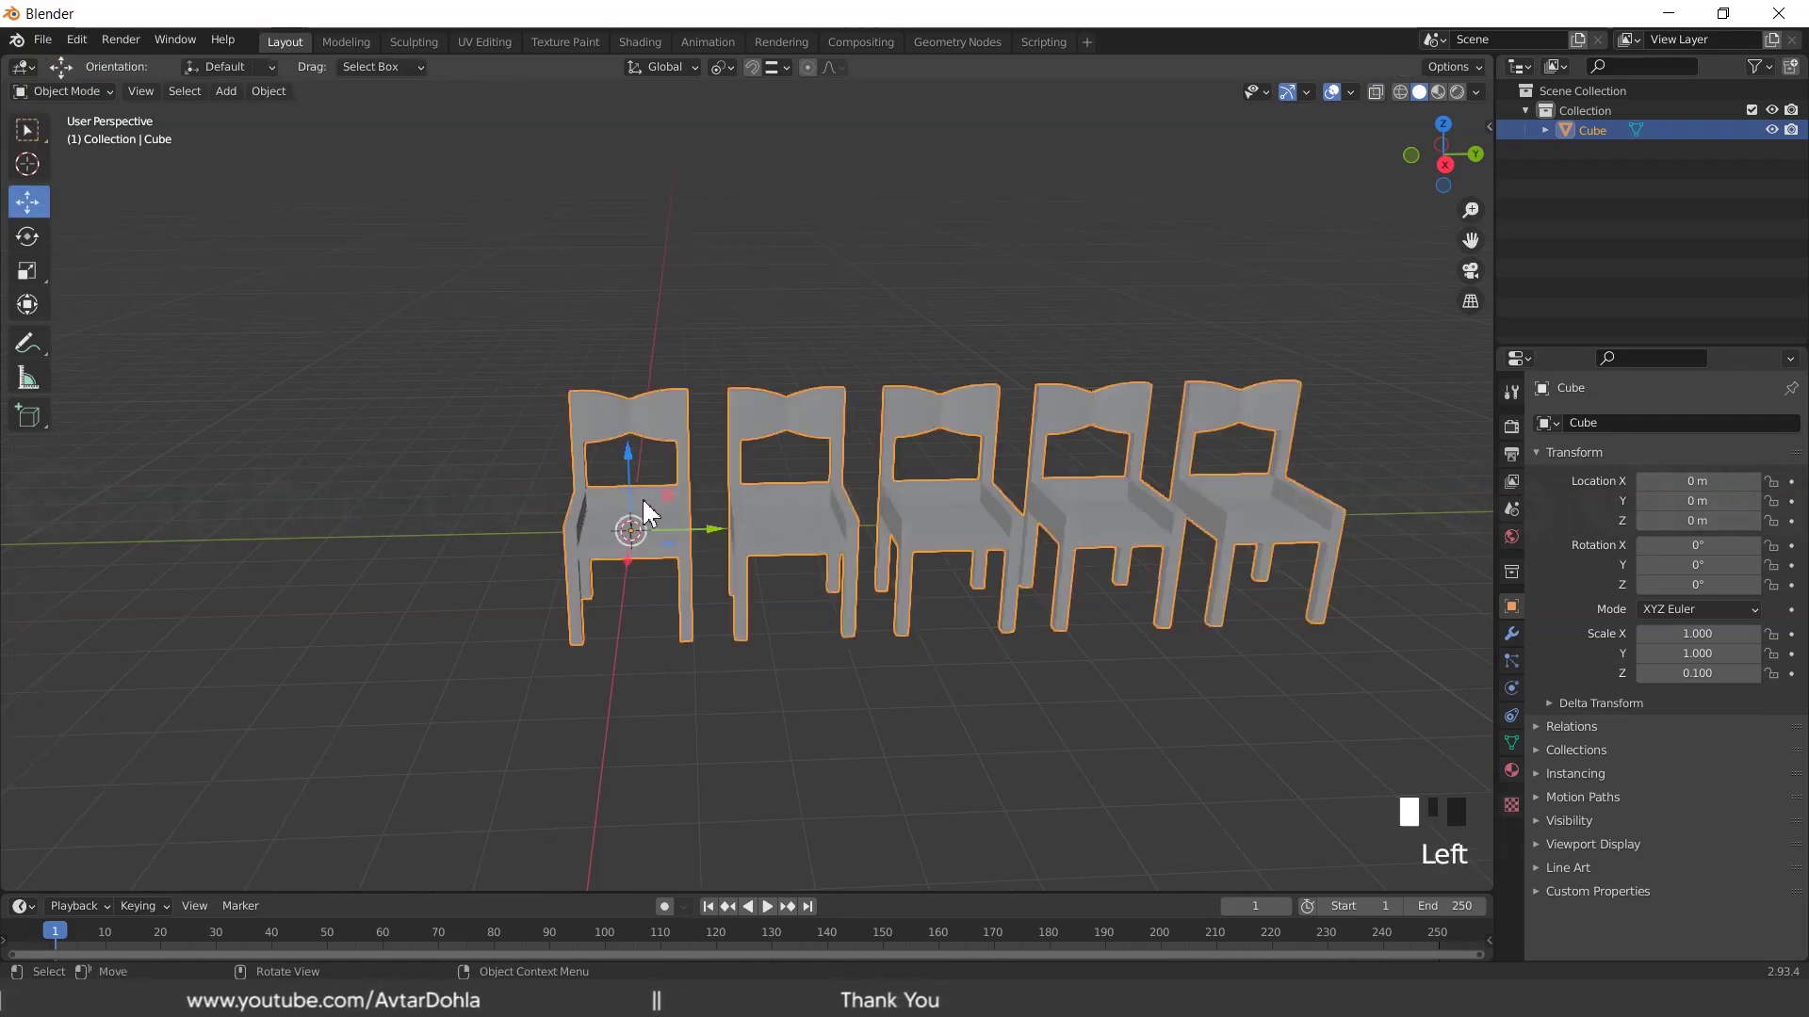
left_click(660, 358)
left_click(651, 413)
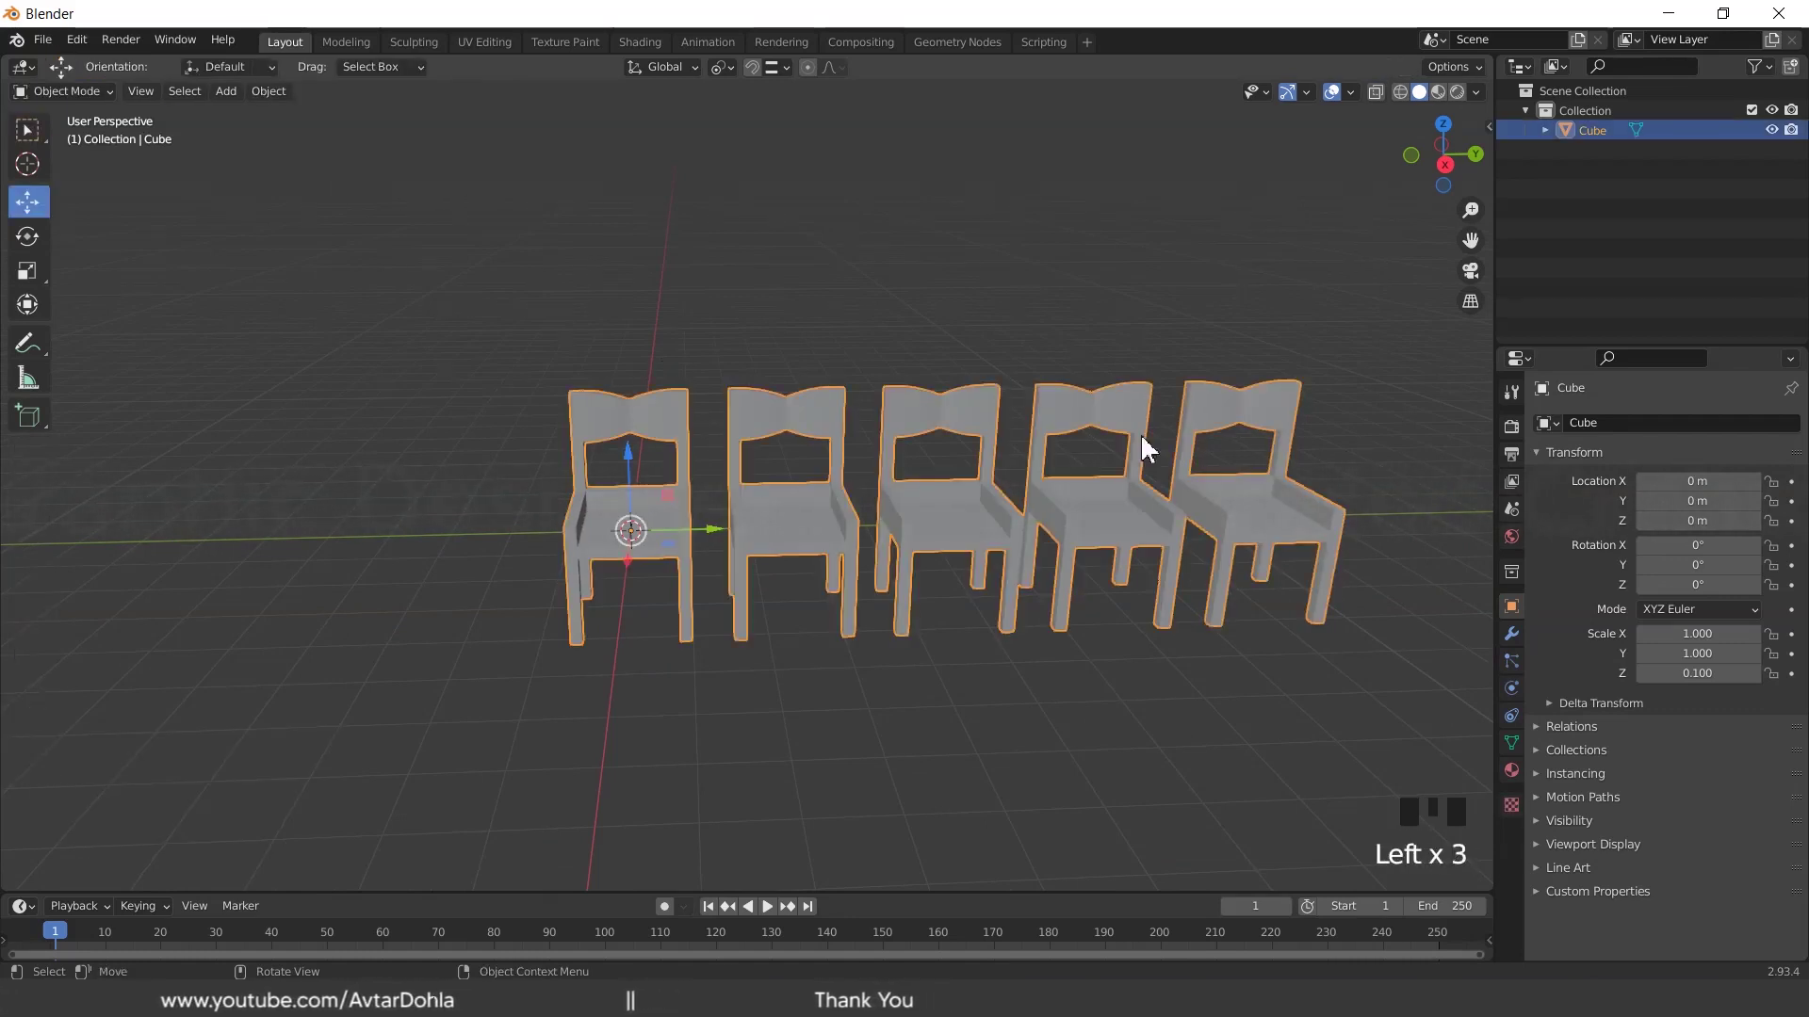
In Edit Mode, select the inner back face above the seat on individual chairs in turn, and select the whole mesh once
key("Tab")
left_click(675, 526)
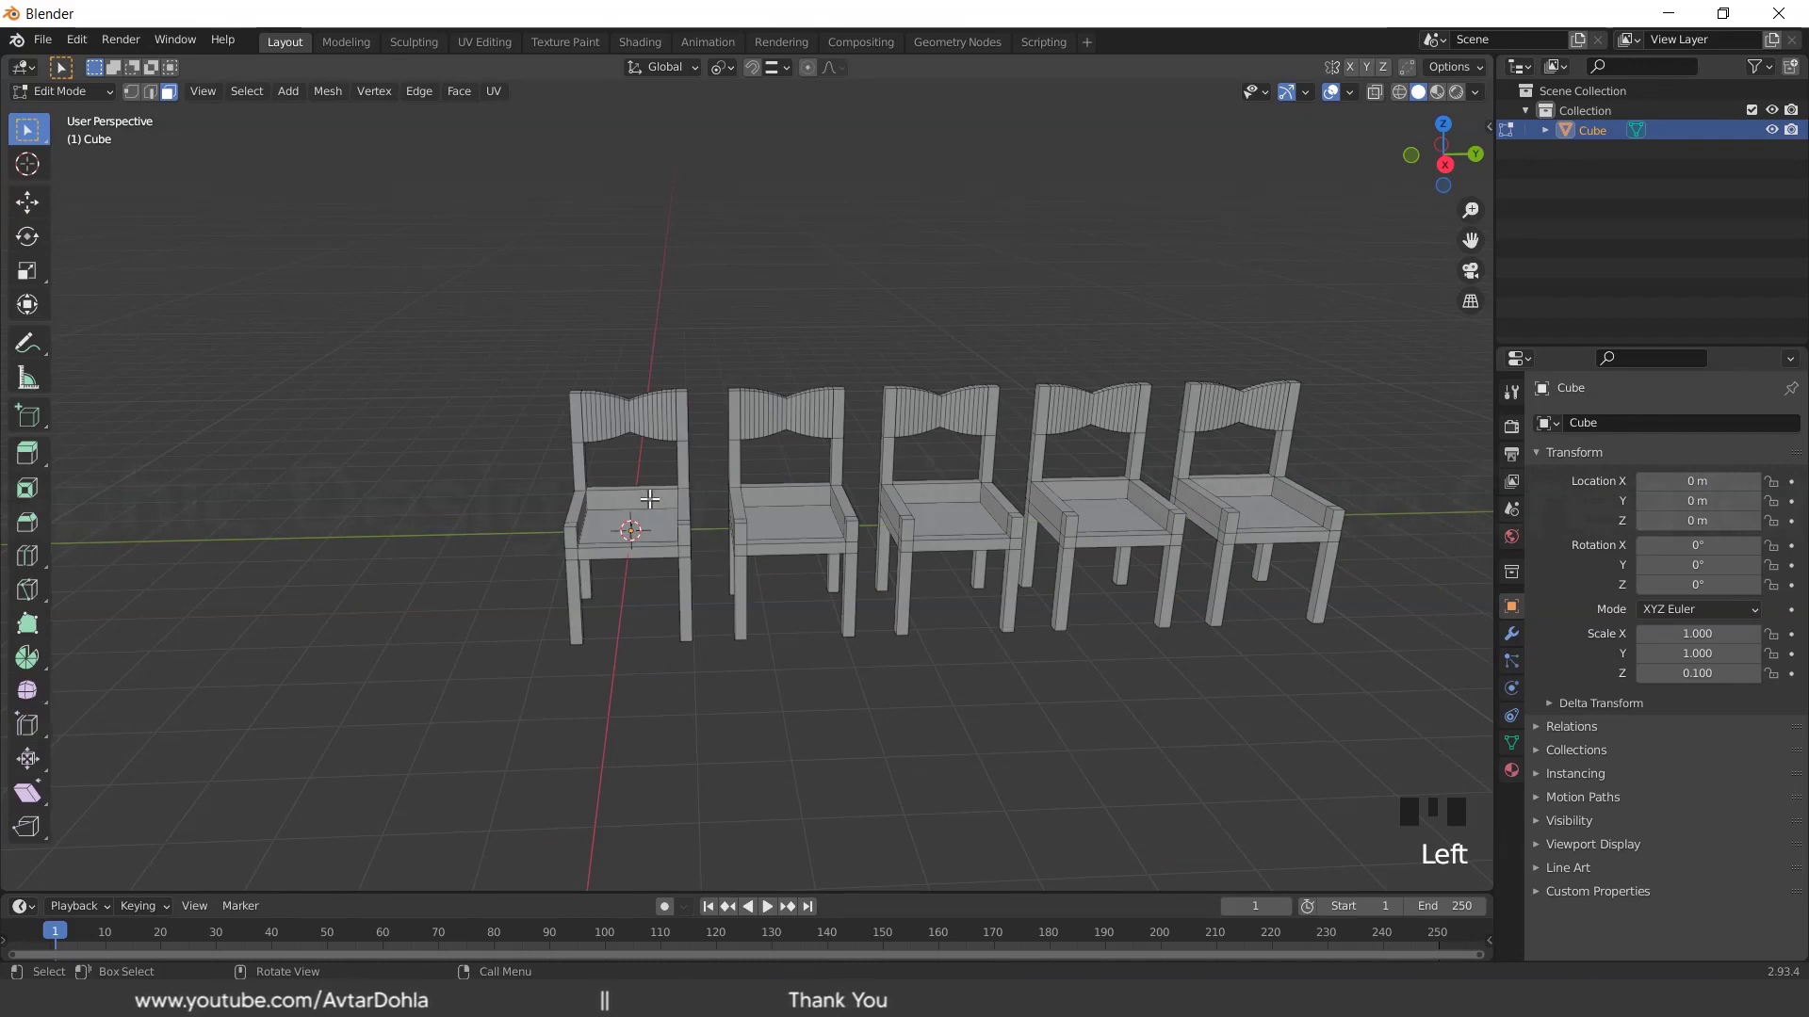
left_click(650, 498)
left_click(789, 496)
left_click(931, 493)
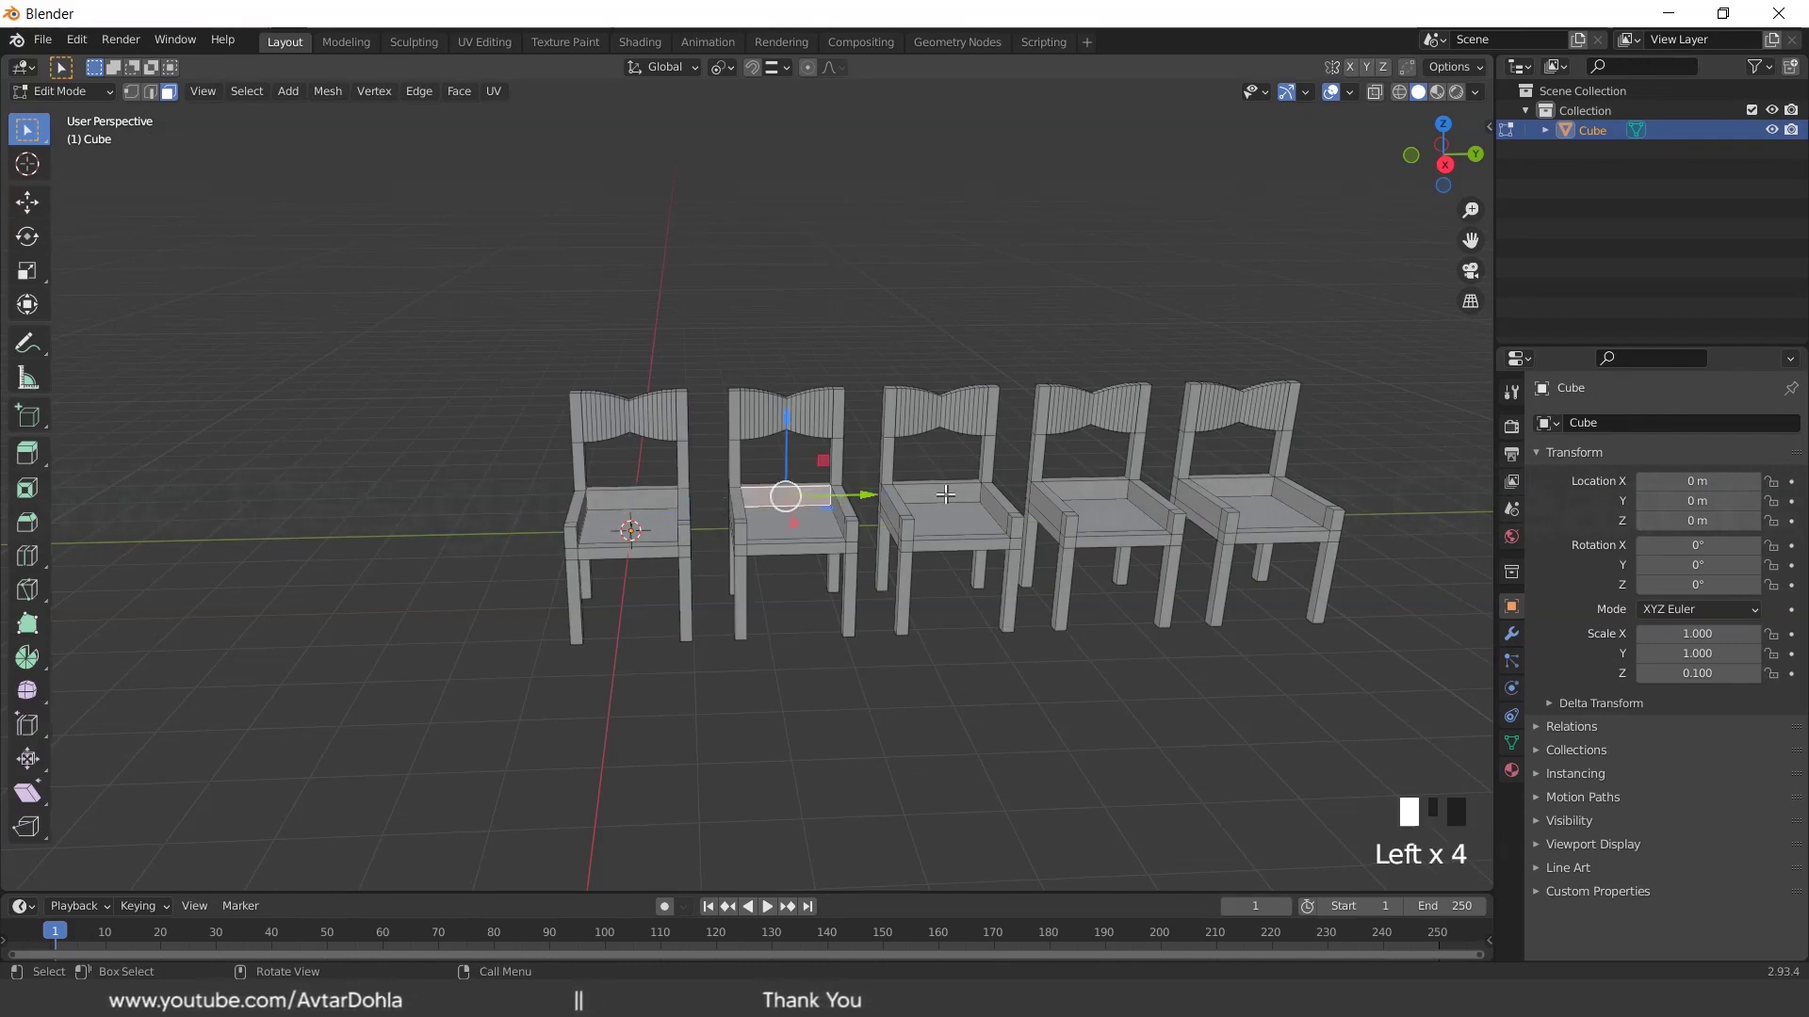
left_click(763, 352)
key("a")
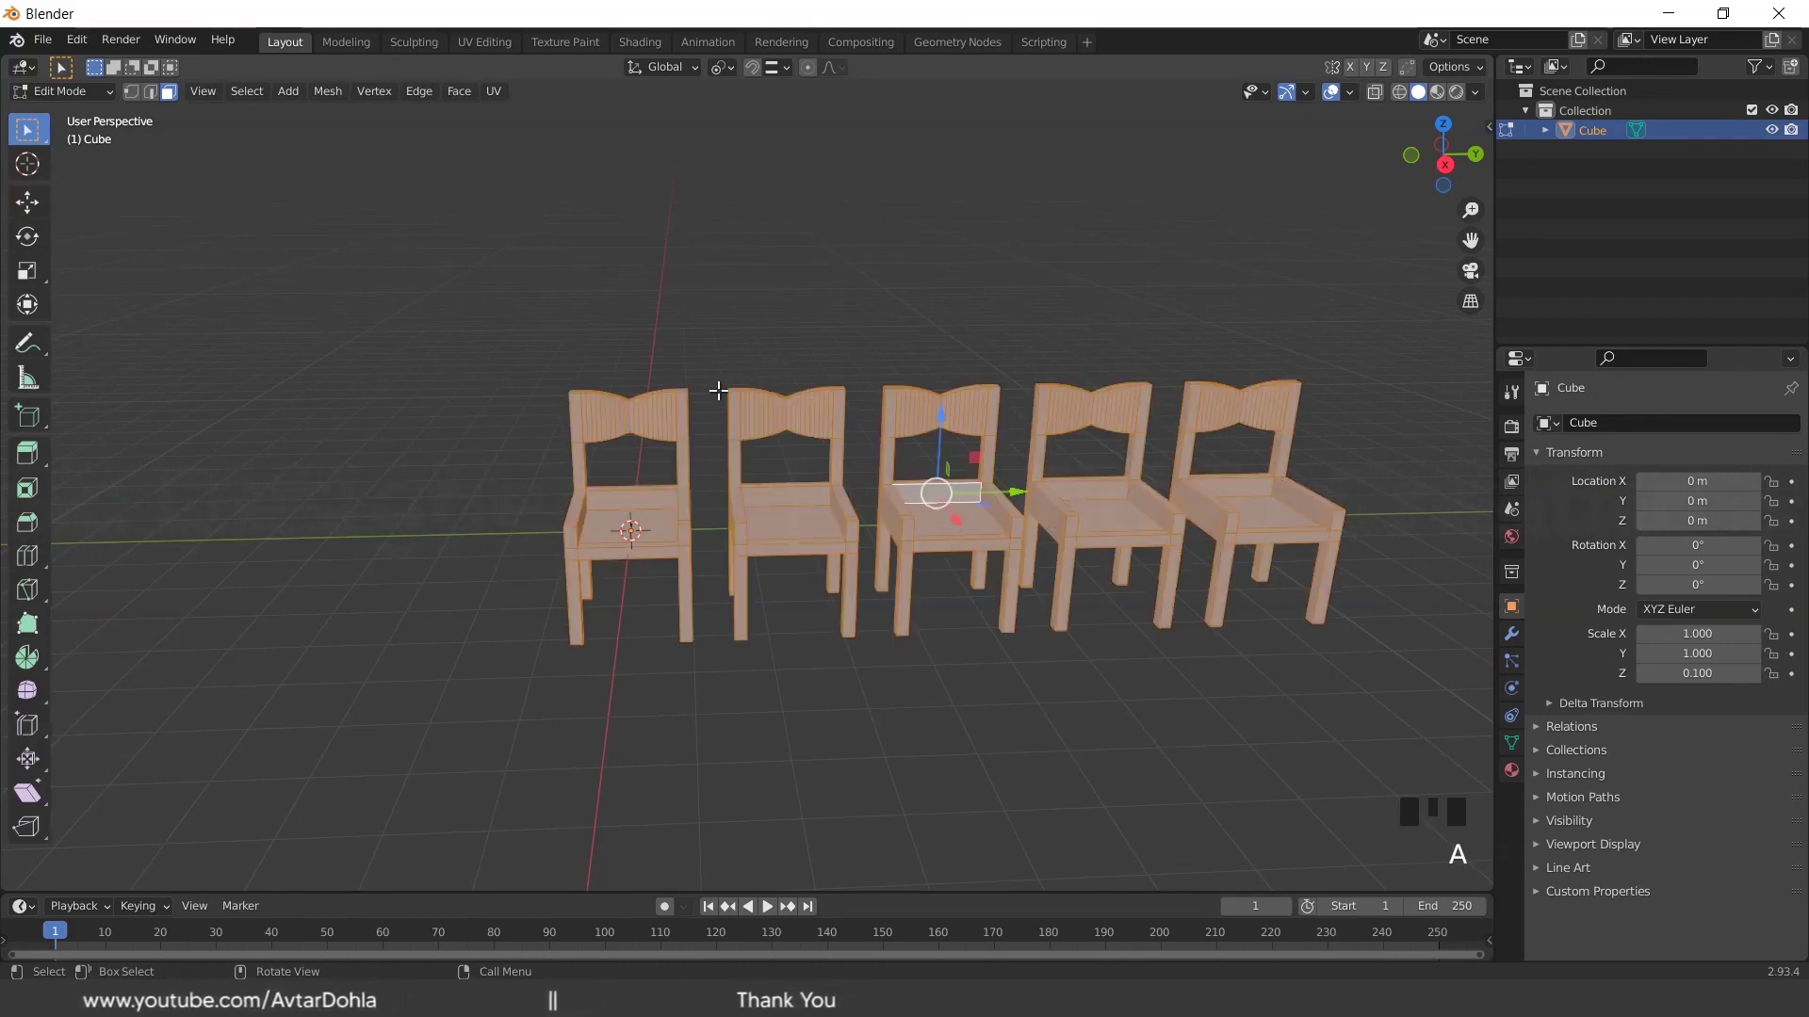
left_click(656, 497)
left_click(727, 364)
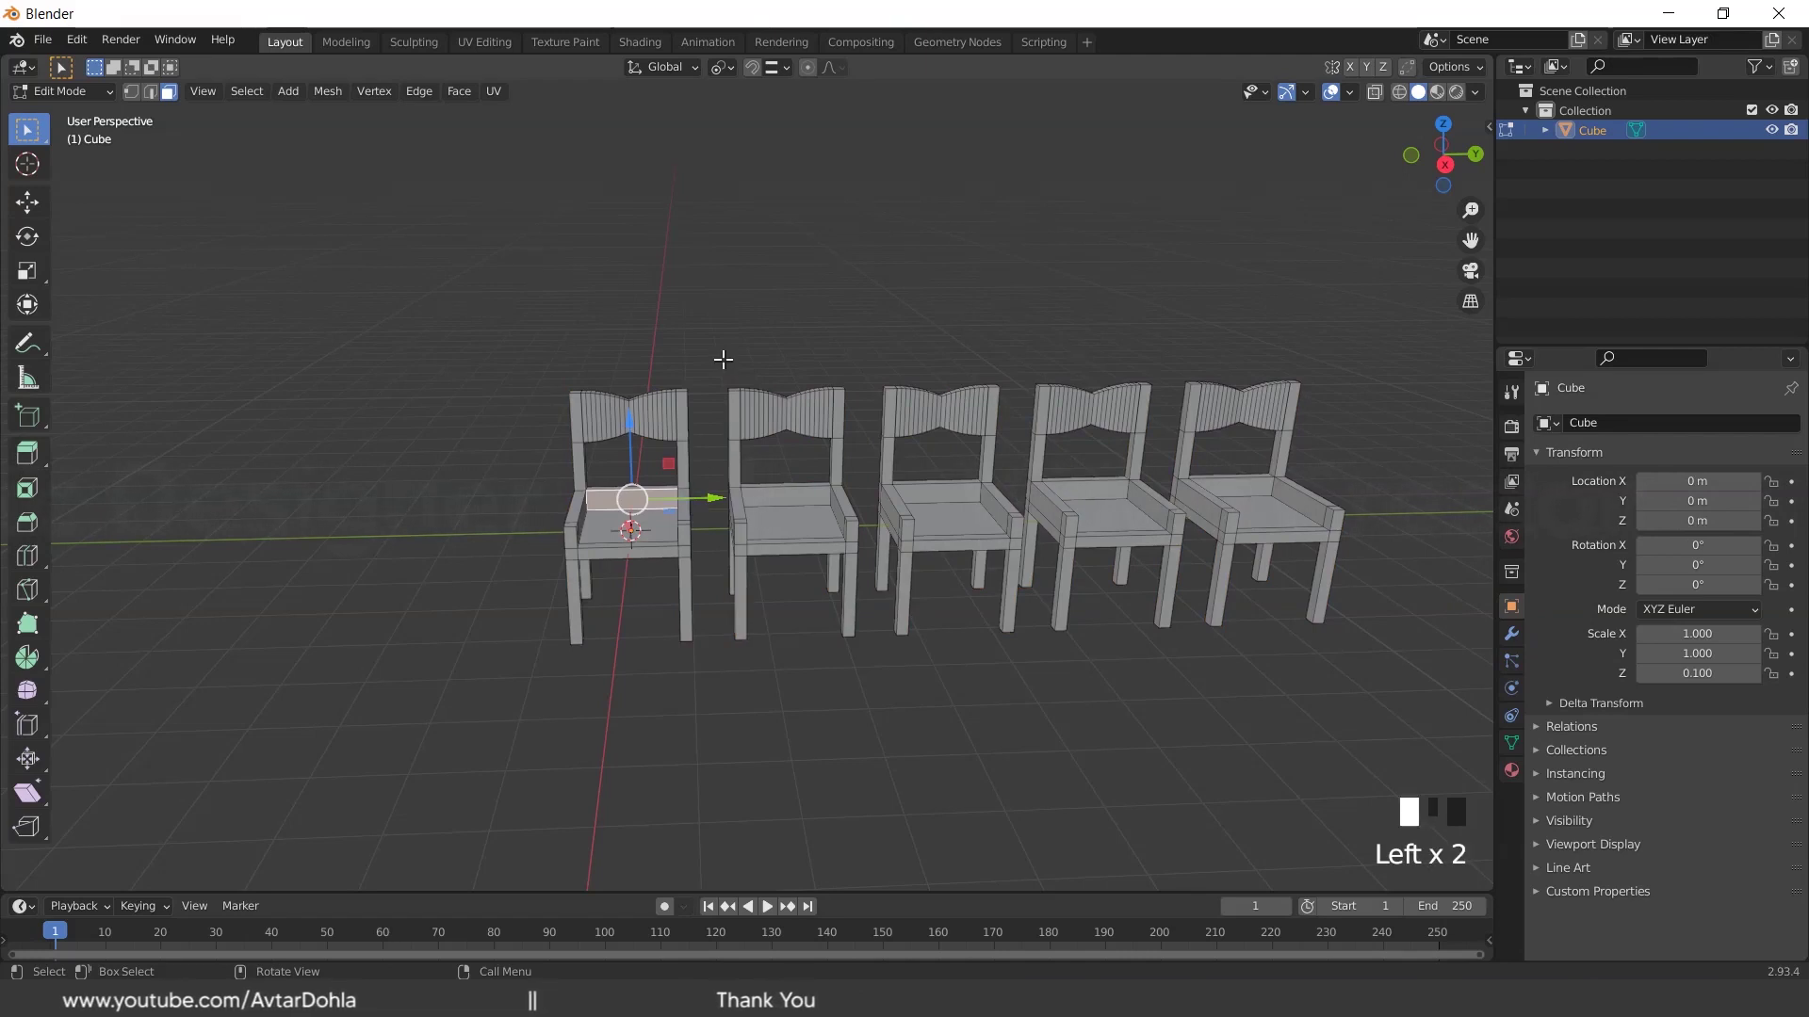
left_click(654, 498)
scroll(653, 497, "up", 3)
scroll(654, 497, "down", 3)
left_click(791, 498)
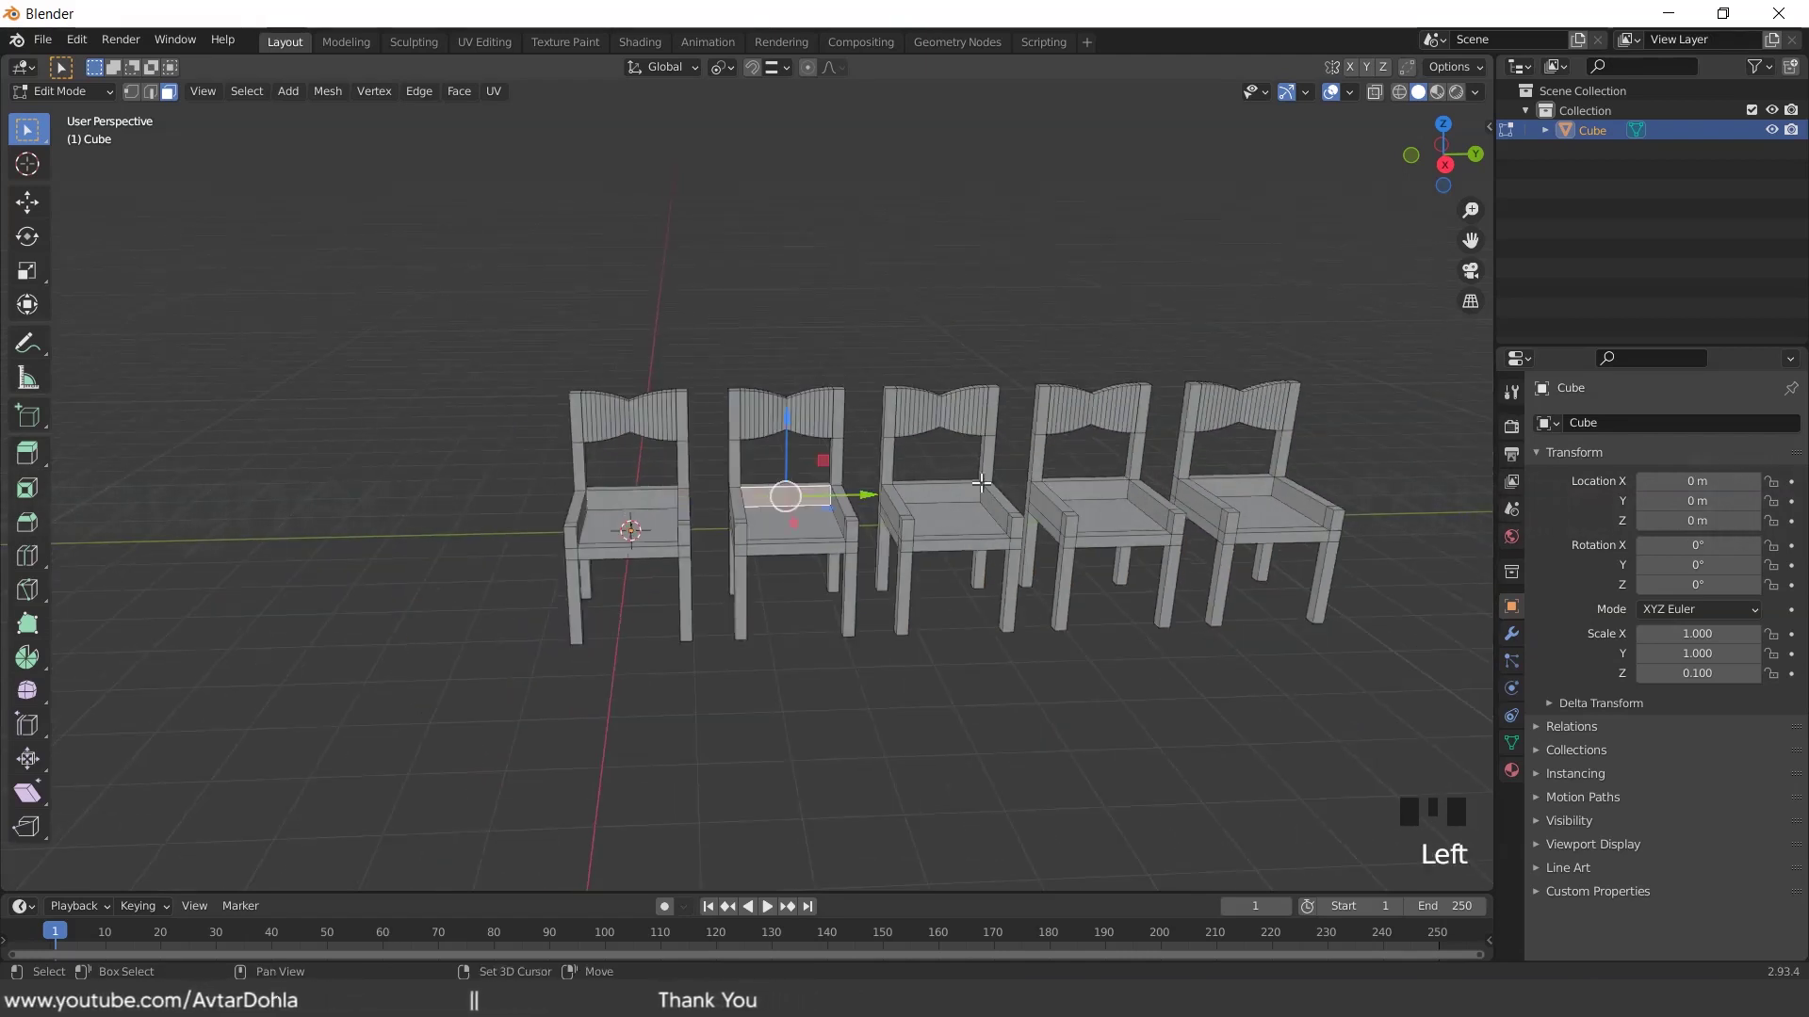
Try moving the front leg's corner face on the second chair along the X axis, and undo the move
middle_click_drag(981, 482, 699, 568)
left_click(565, 592)
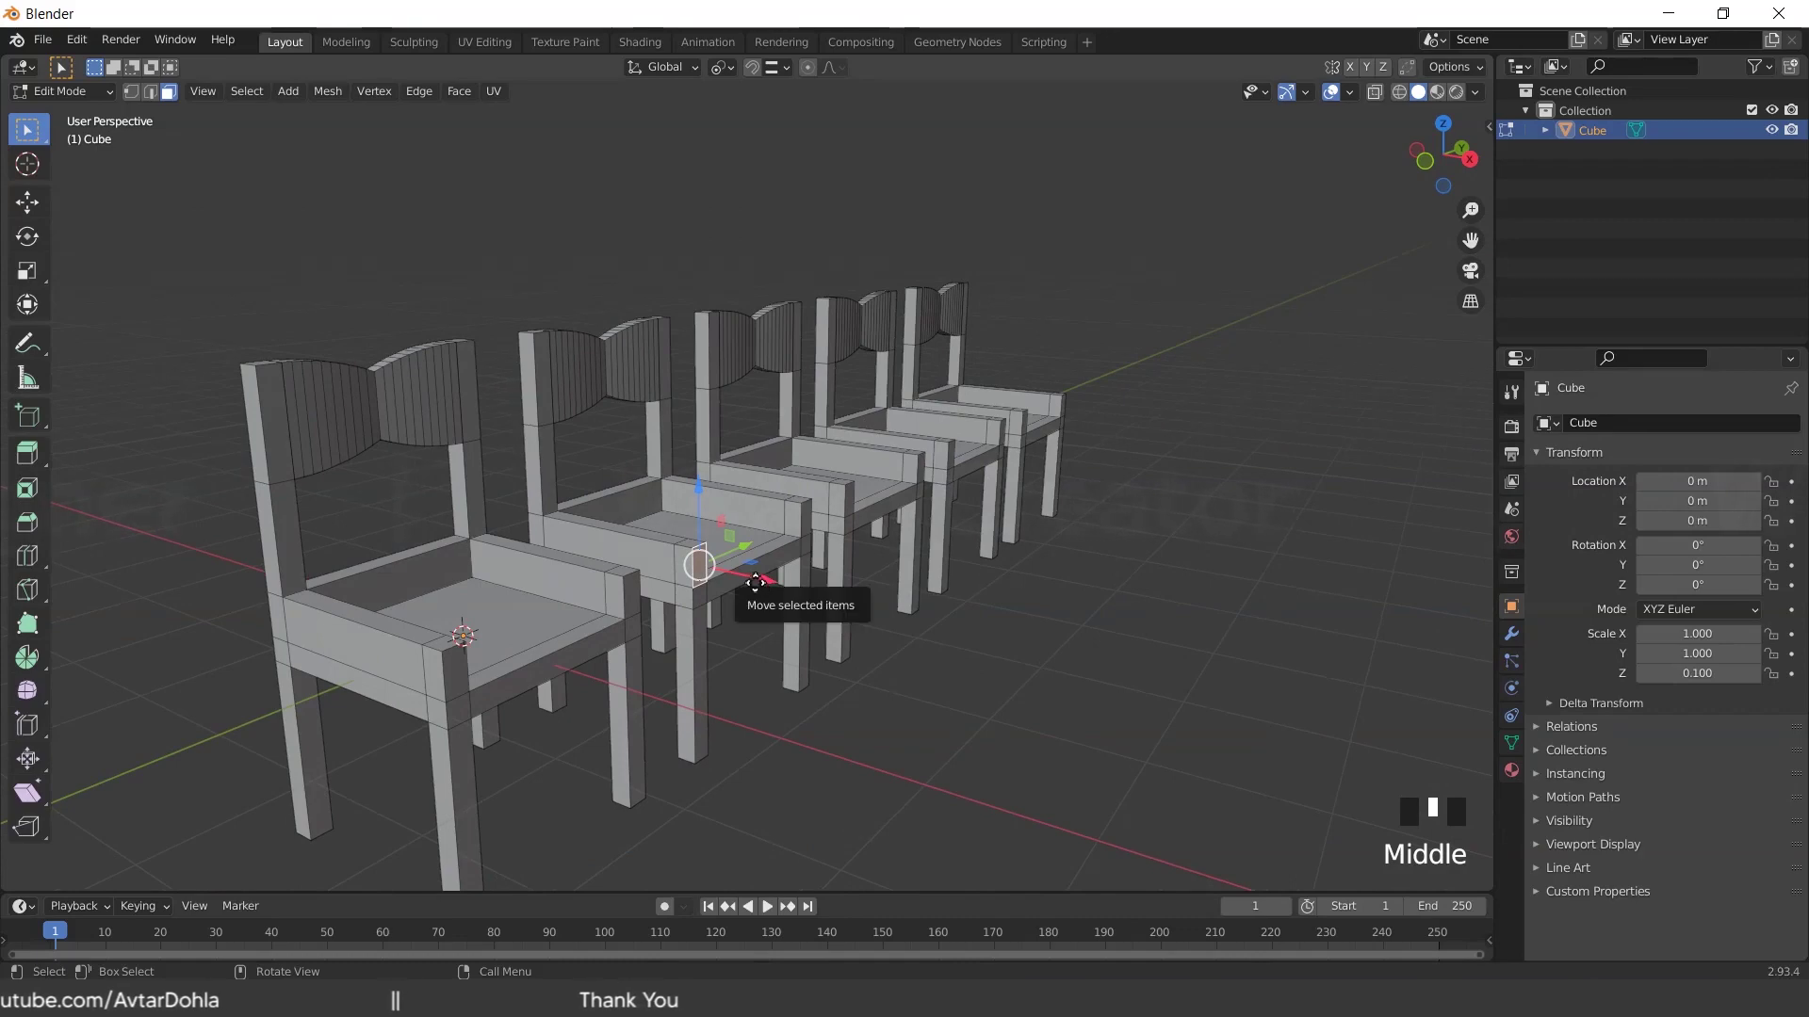
left_click_drag(762, 582, 746, 580)
key("ctrl+z")
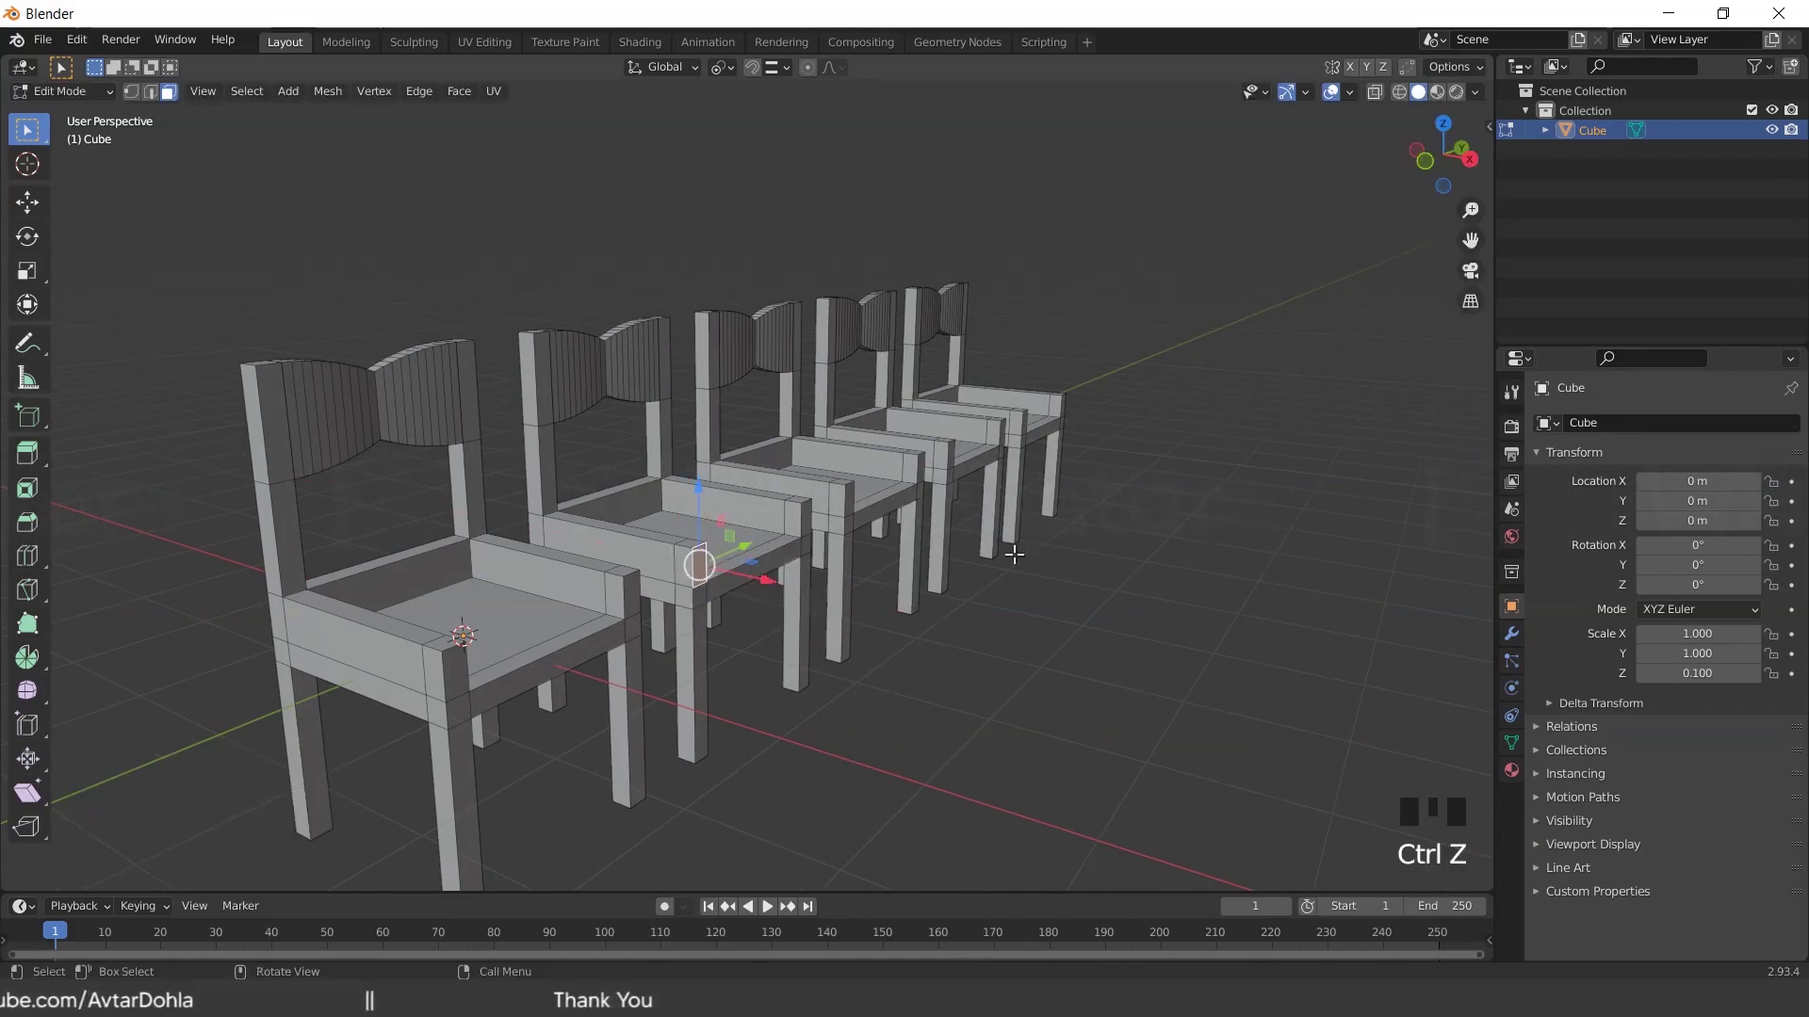
Examine the five-chair mesh from several angles and select faces on different chairs
middle_click_drag(746, 579, 867, 553)
scroll(838, 548, "down", 2)
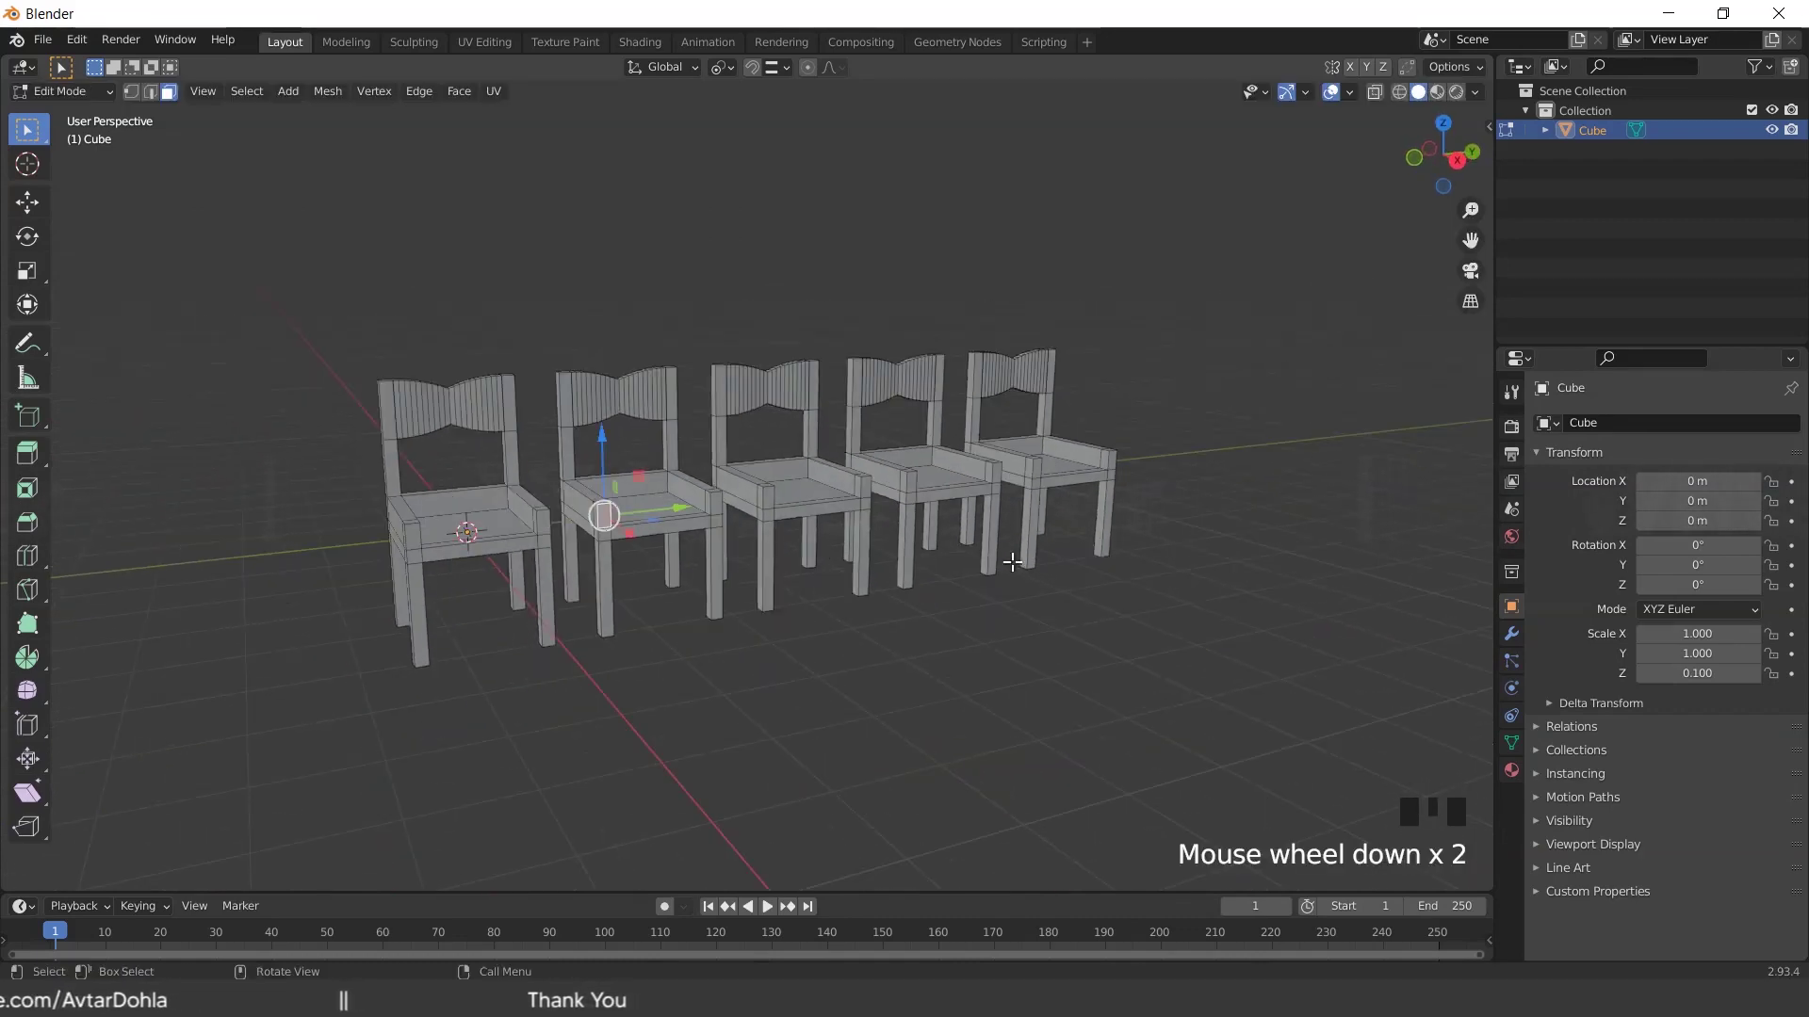
middle_click_drag(1012, 562, 847, 582)
scroll(779, 565, "up", 2)
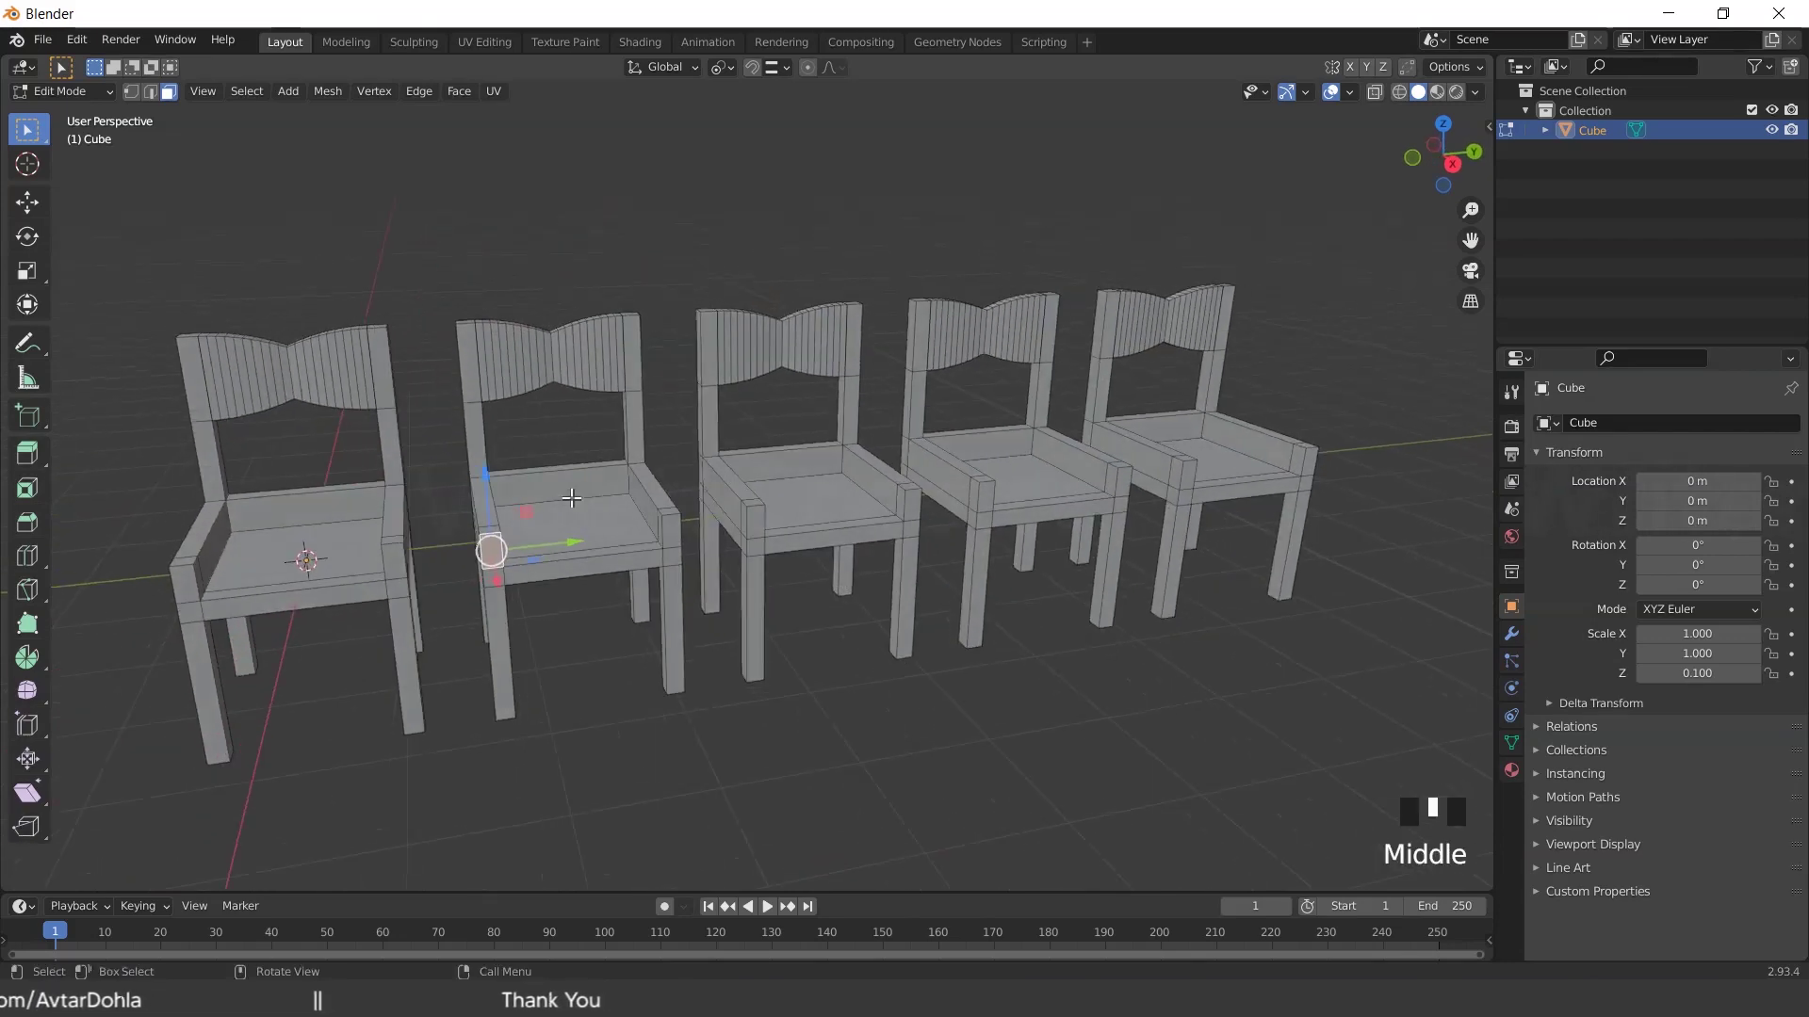
middle_click_drag(808, 517, 444, 519)
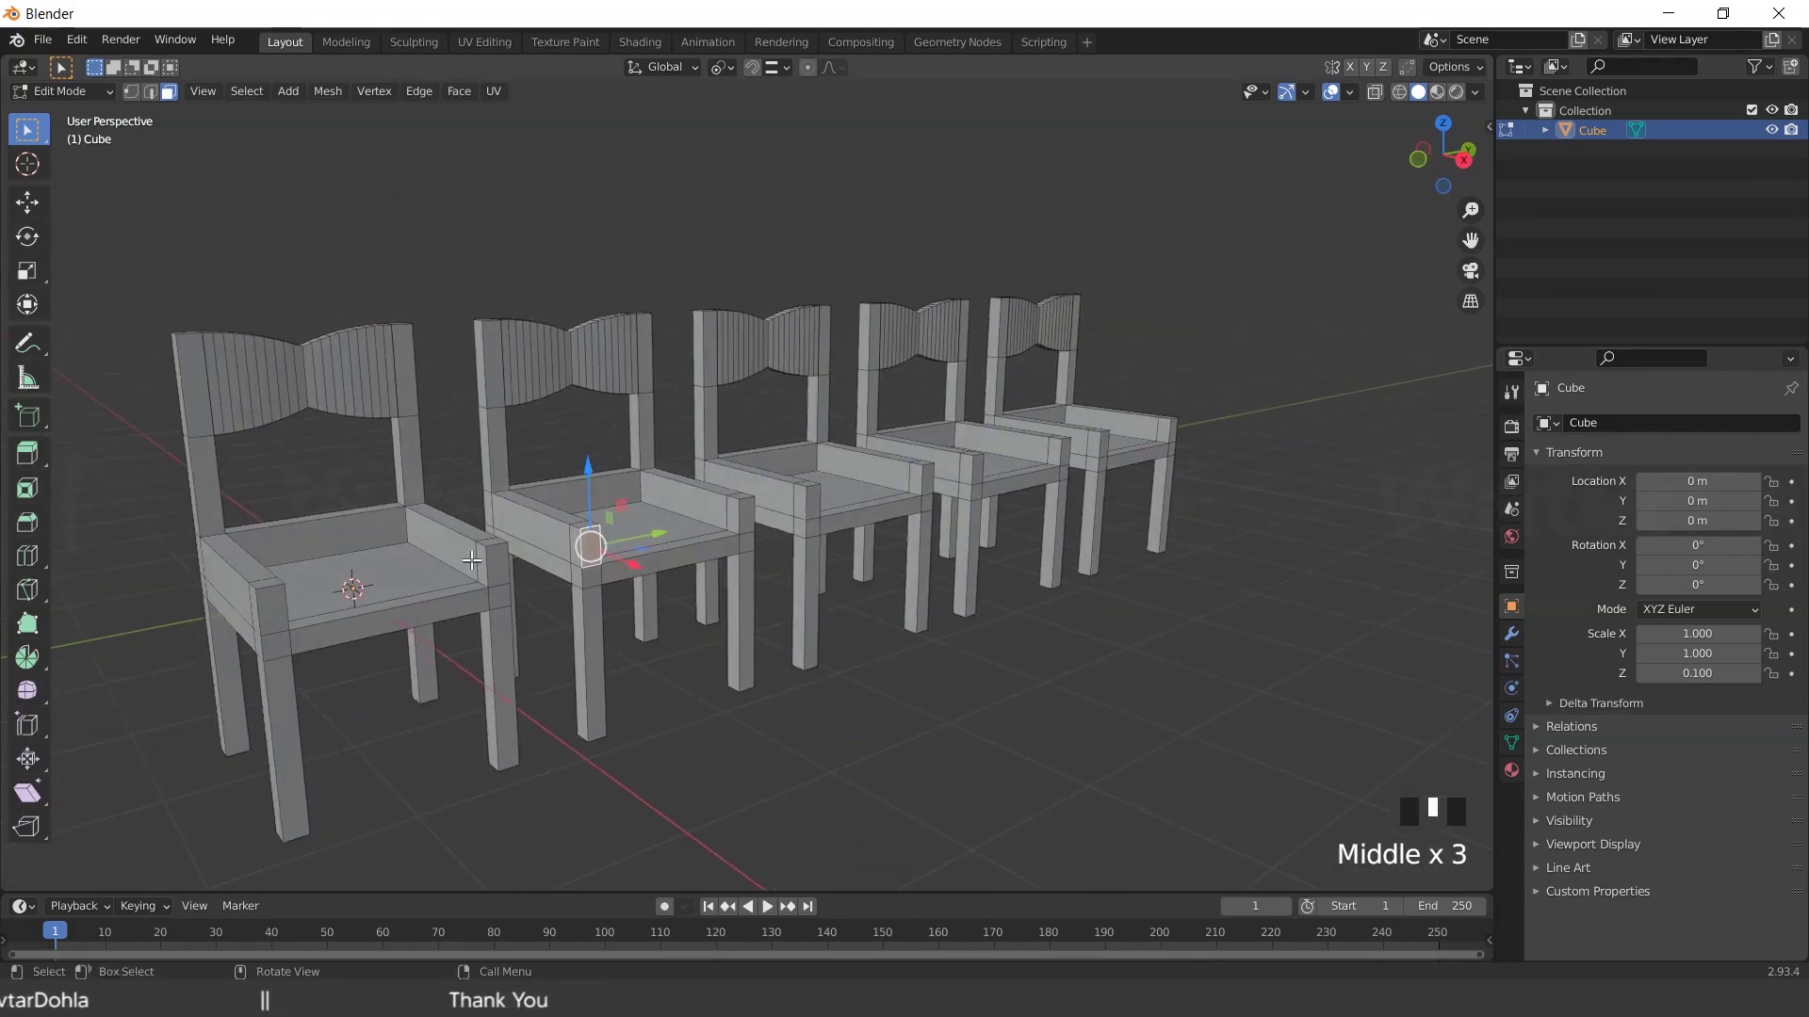
middle_click_drag(498, 550, 598, 561)
scroll(457, 570, "down", 1)
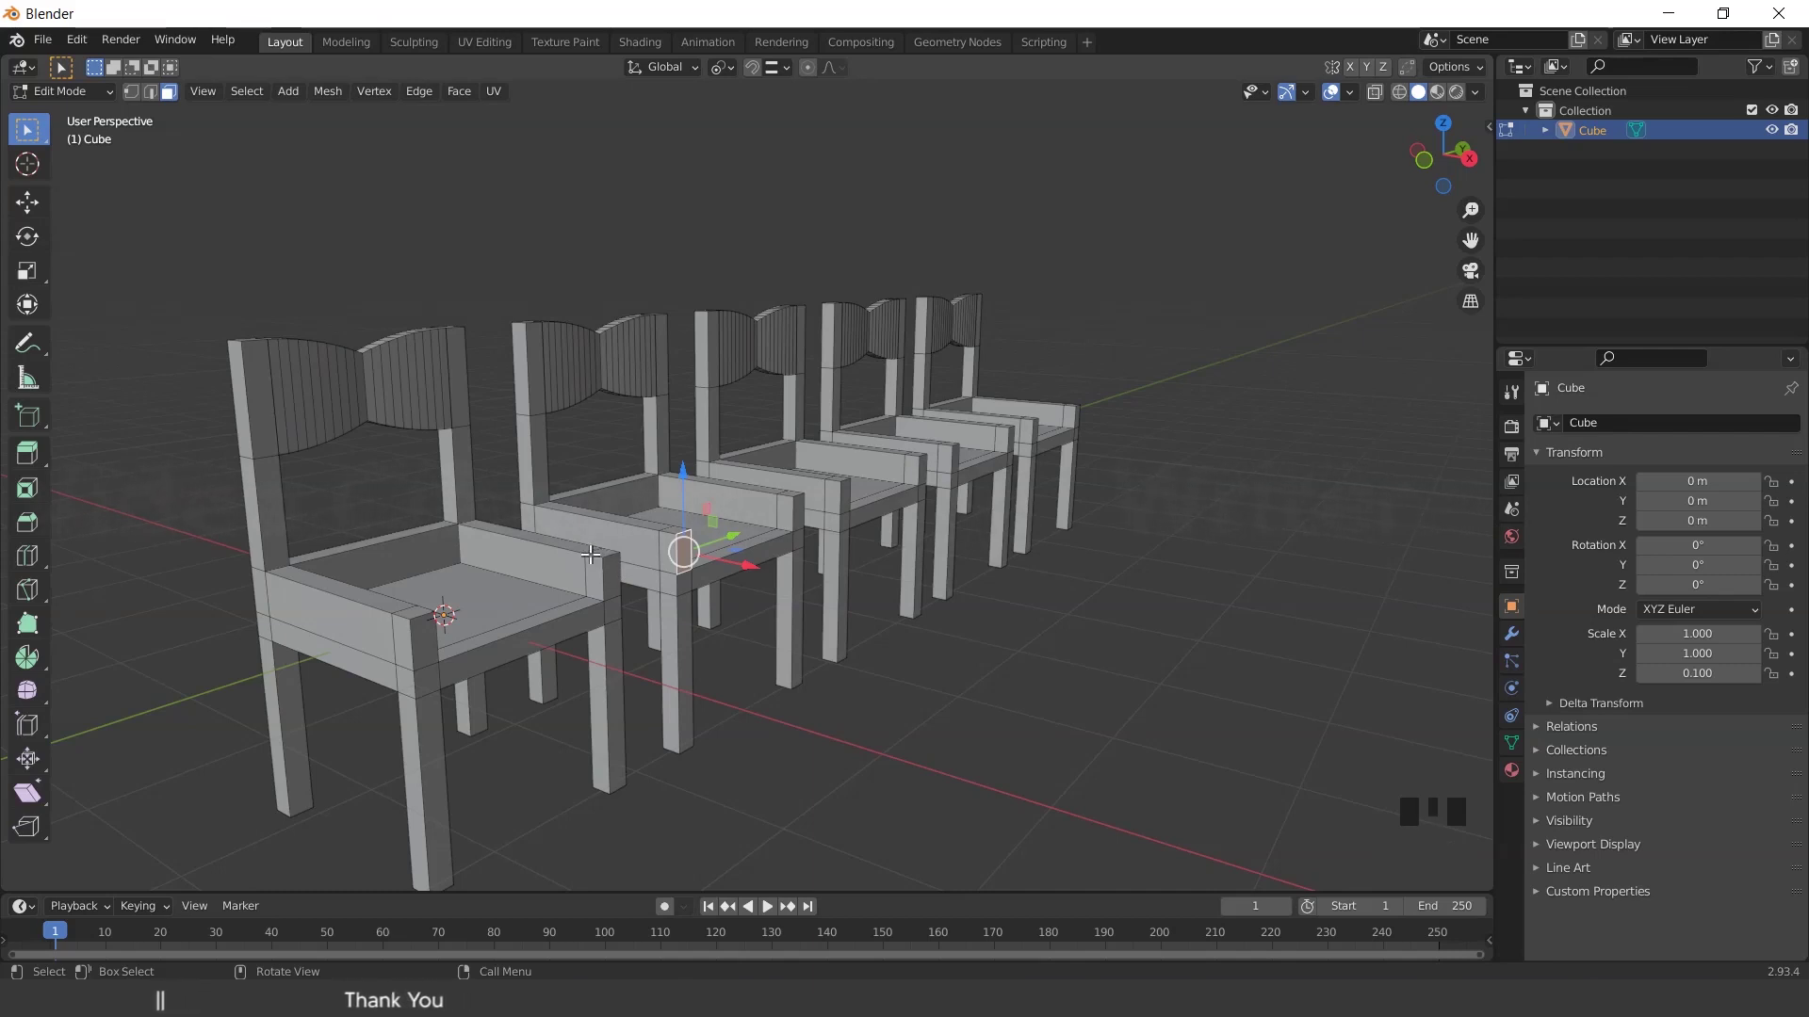
middle_click_drag(880, 606, 808, 606)
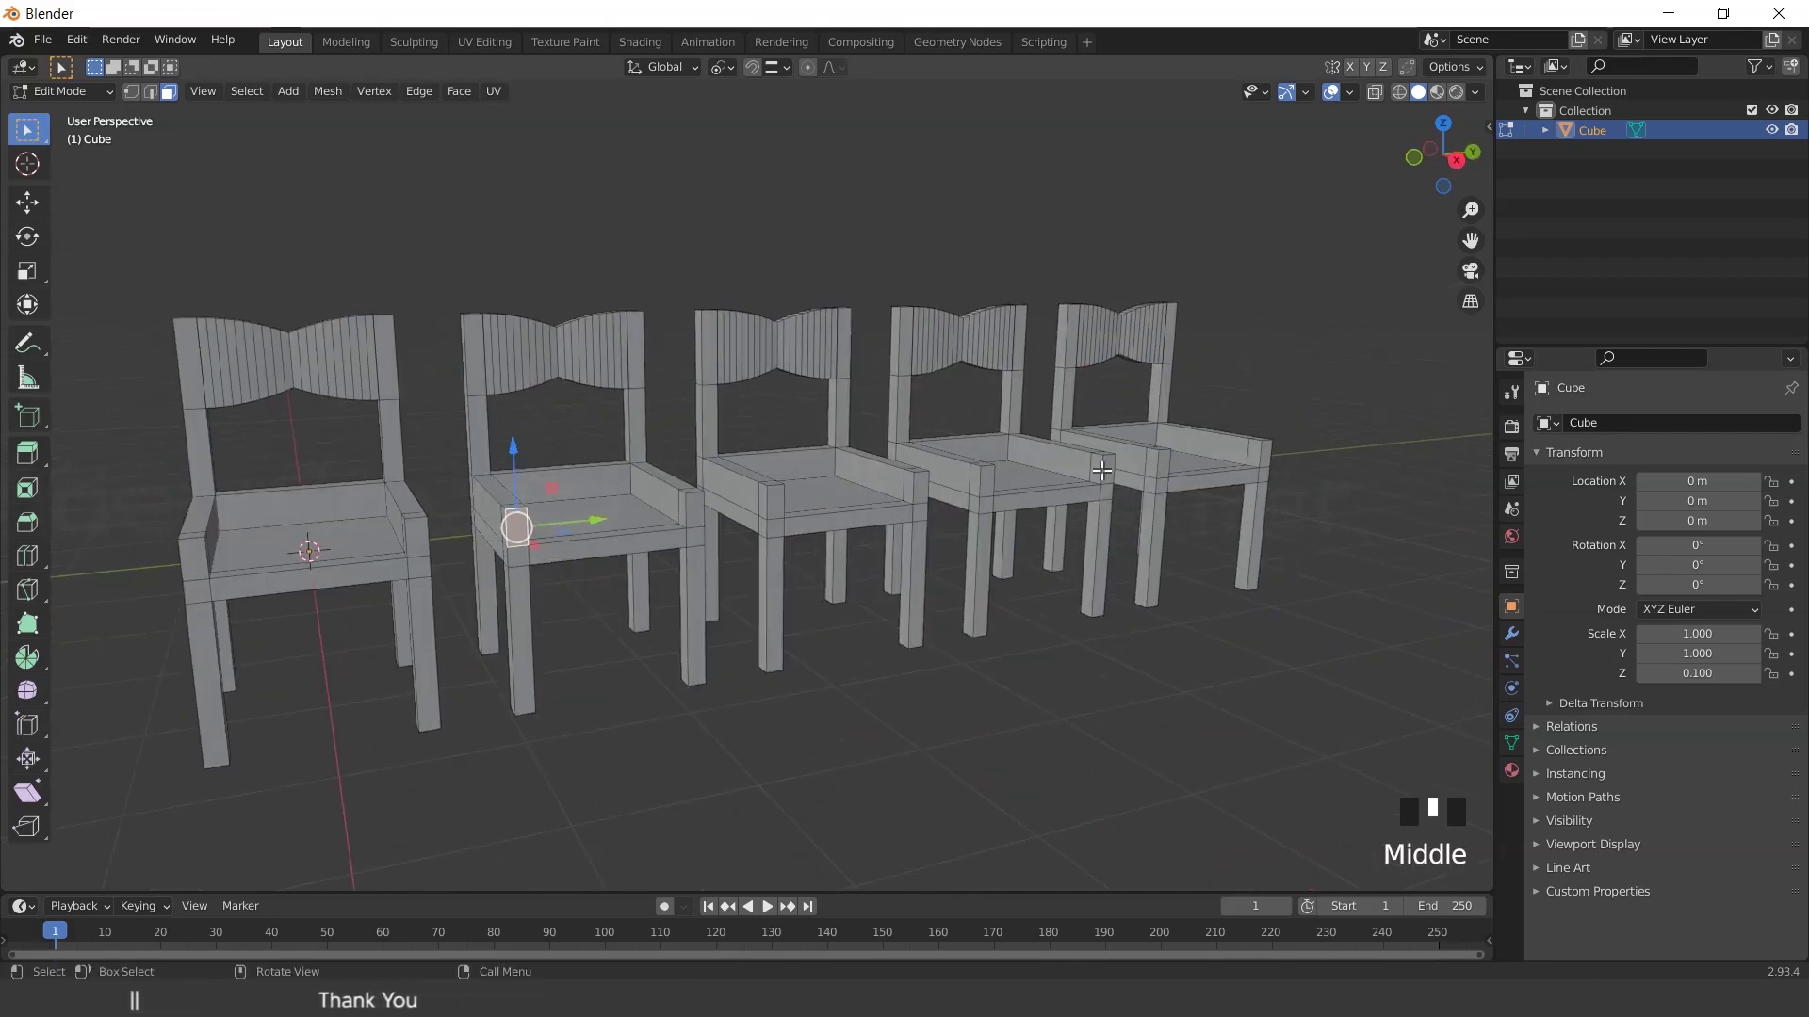
left_click(895, 494)
left_click(397, 510)
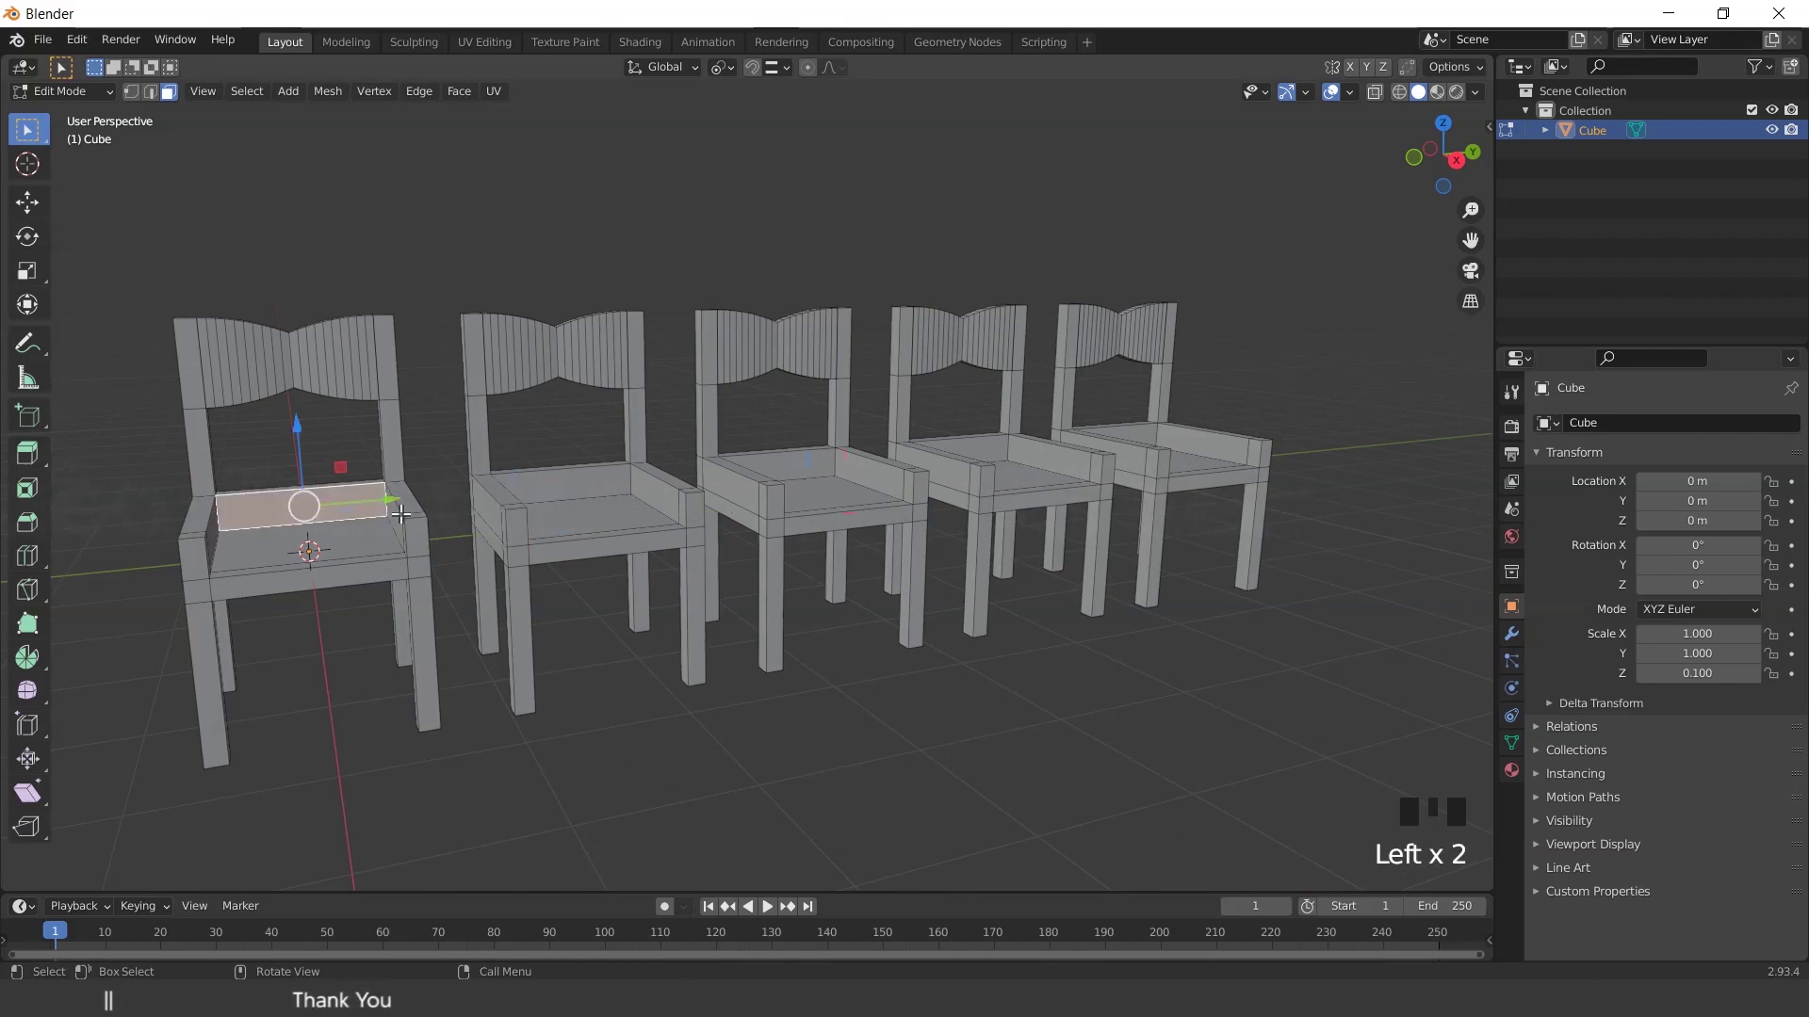
scroll(401, 513, "down", 1)
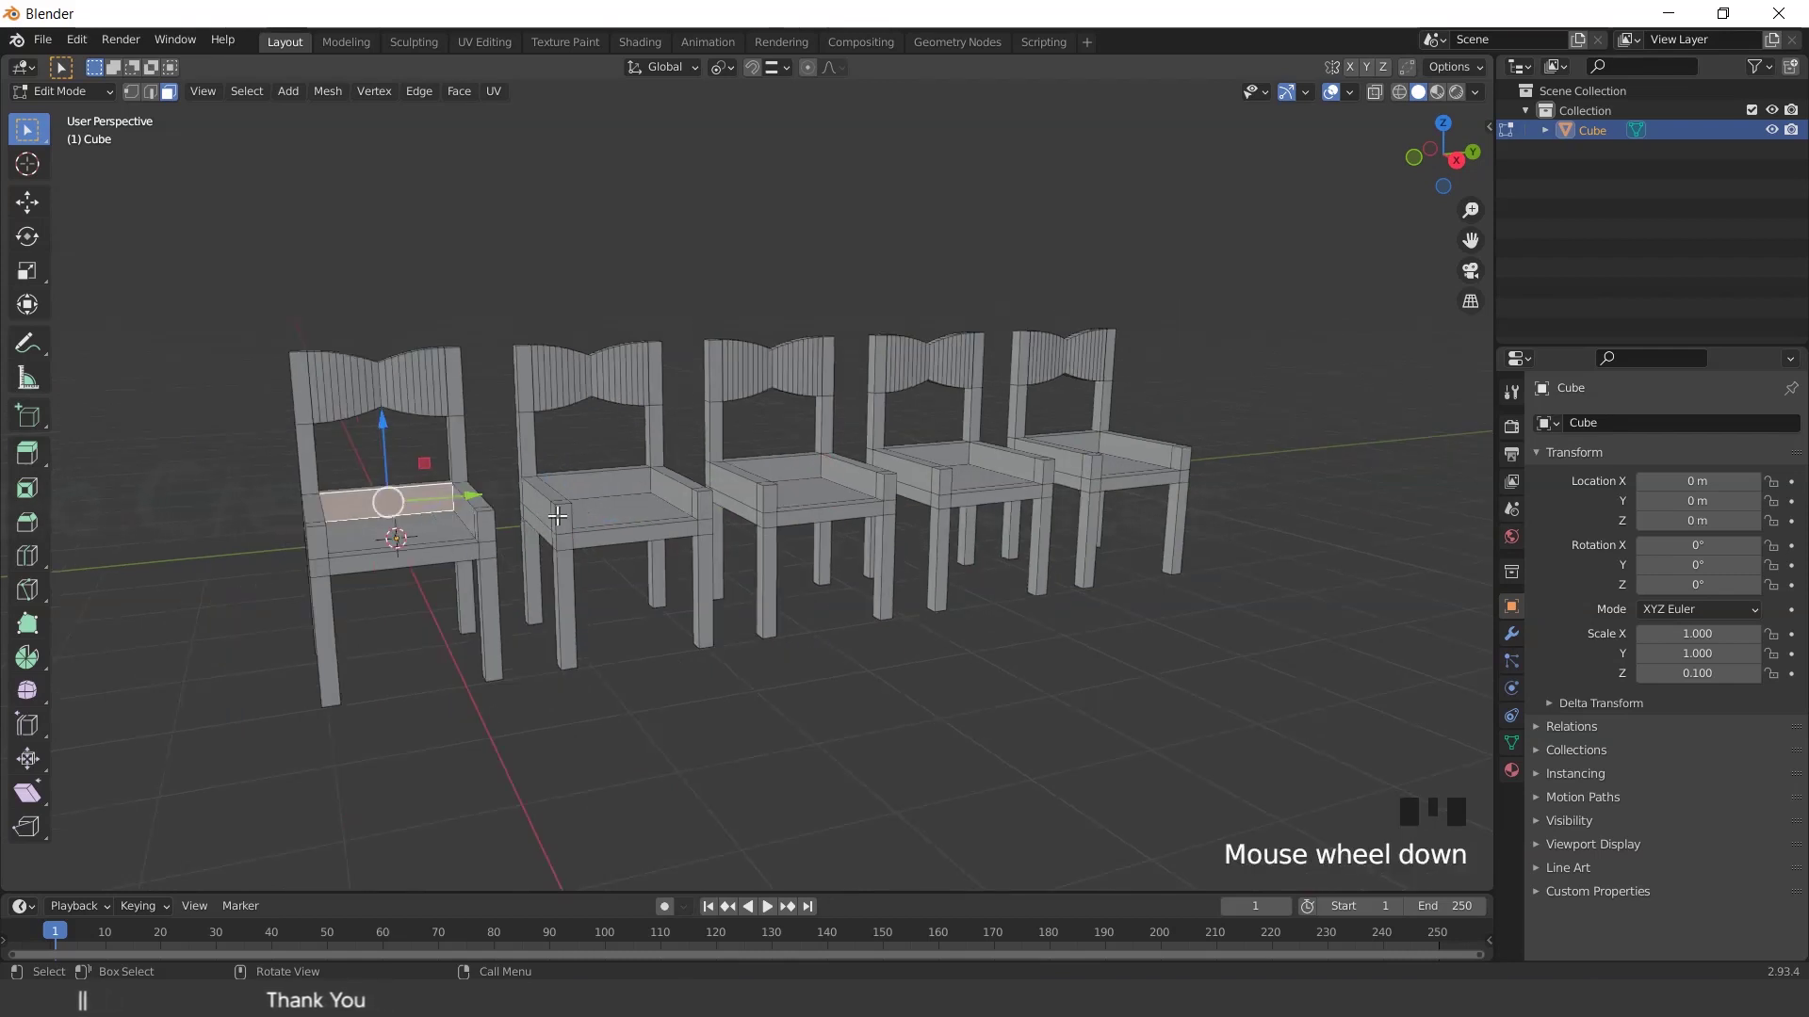
Return to Object Mode and remove the four duplicate chairs, keeping only the original chair
key("Tab")
left_click(638, 444)
left_click(570, 419)
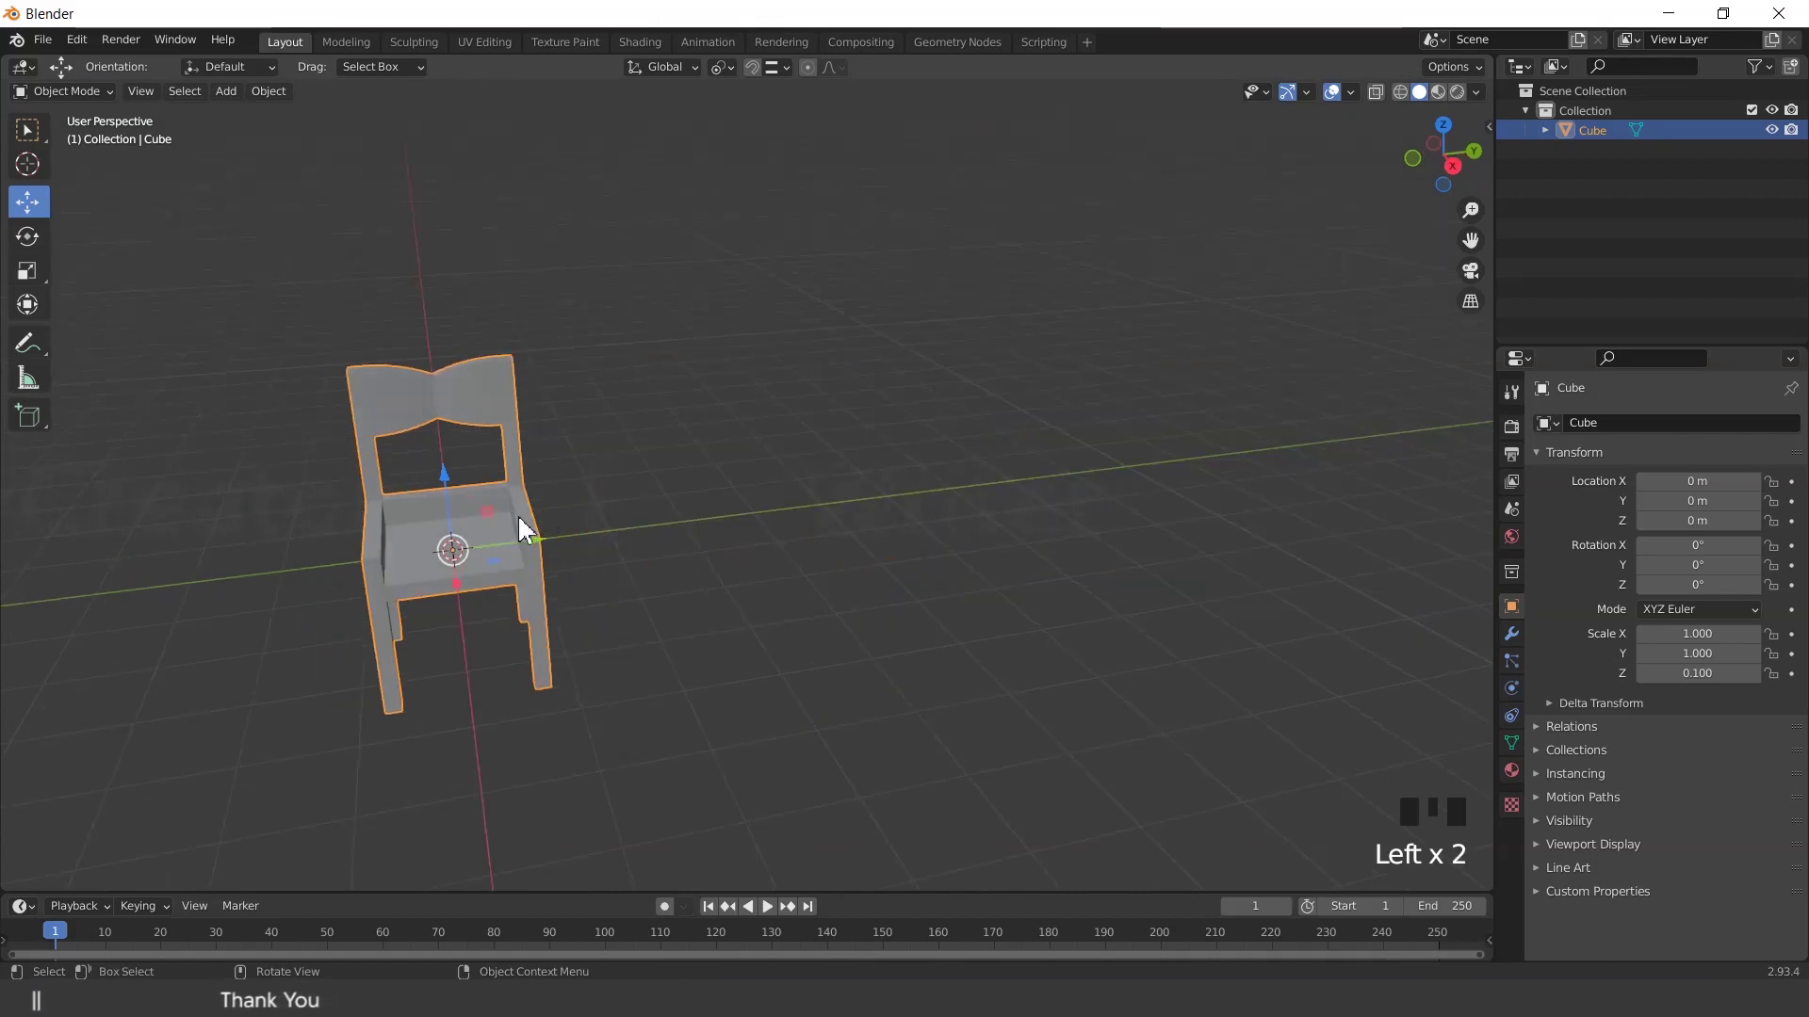
scroll(558, 532, "up", 1)
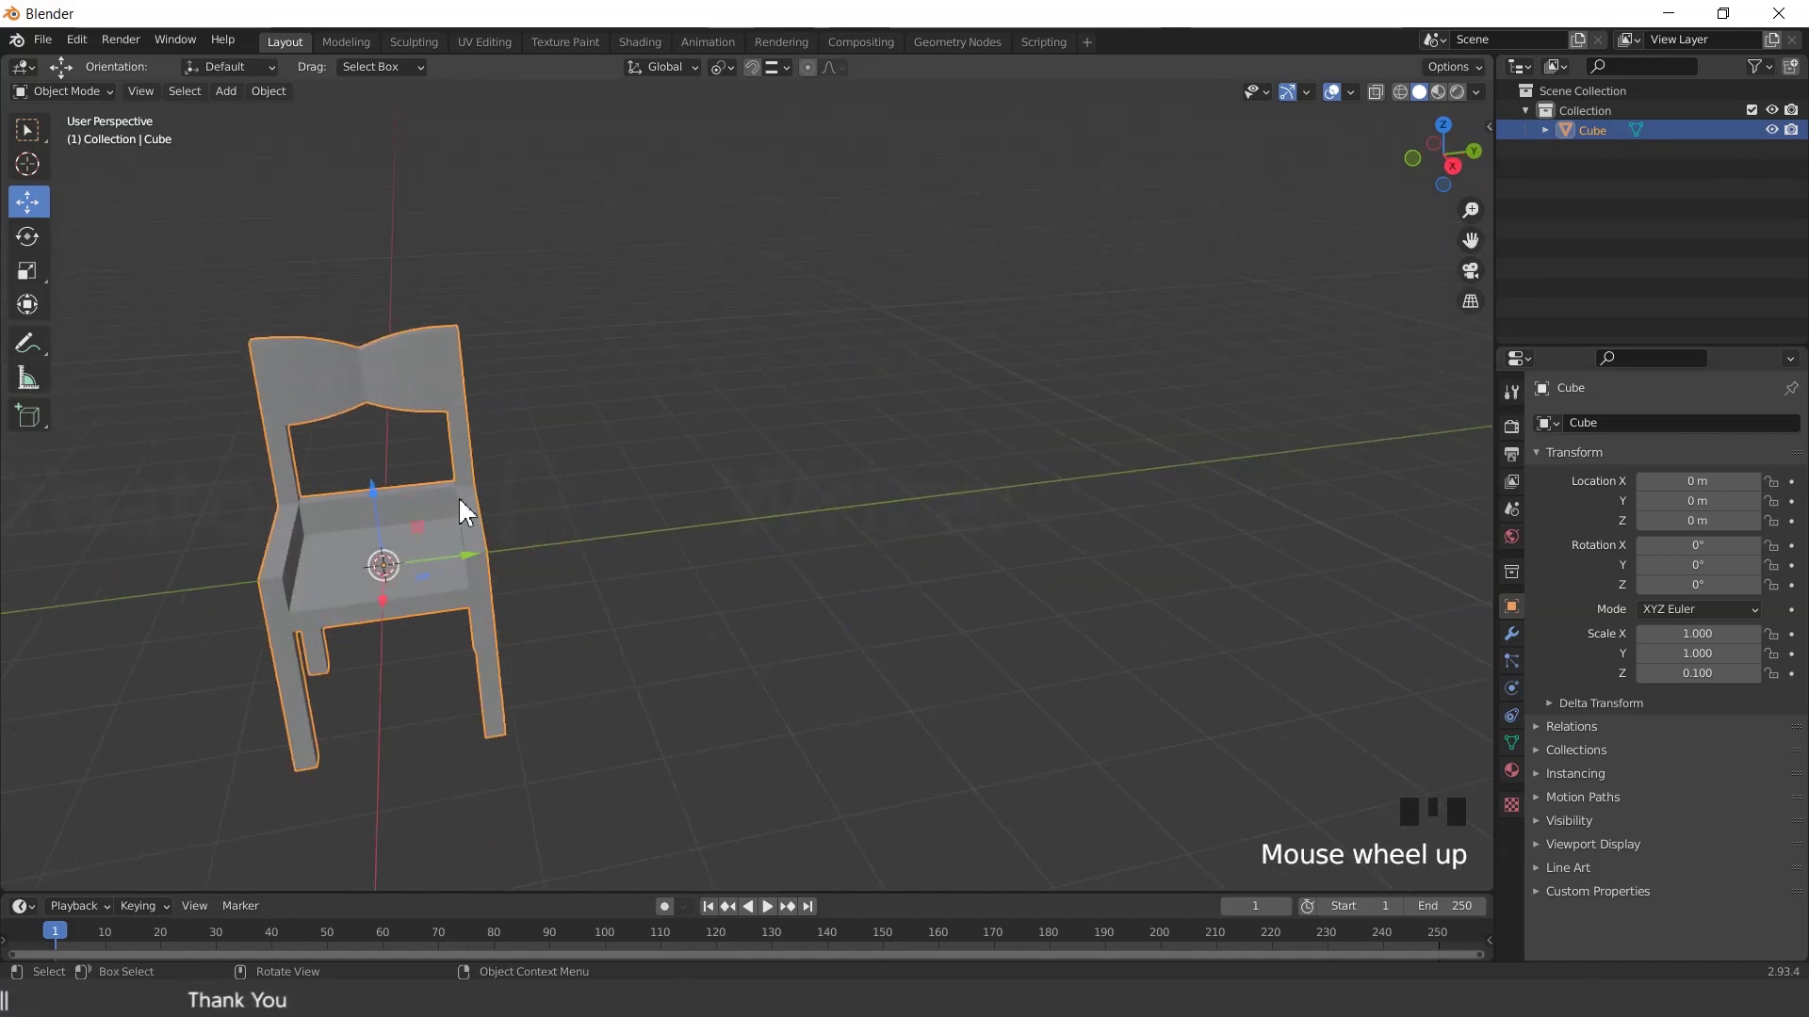
scroll(459, 501, "down", 2)
Duplicate the chair object 4.0225 m along the Y axis and repeat the duplication to form an evenly spaced row of four chairs
key("shift+d")
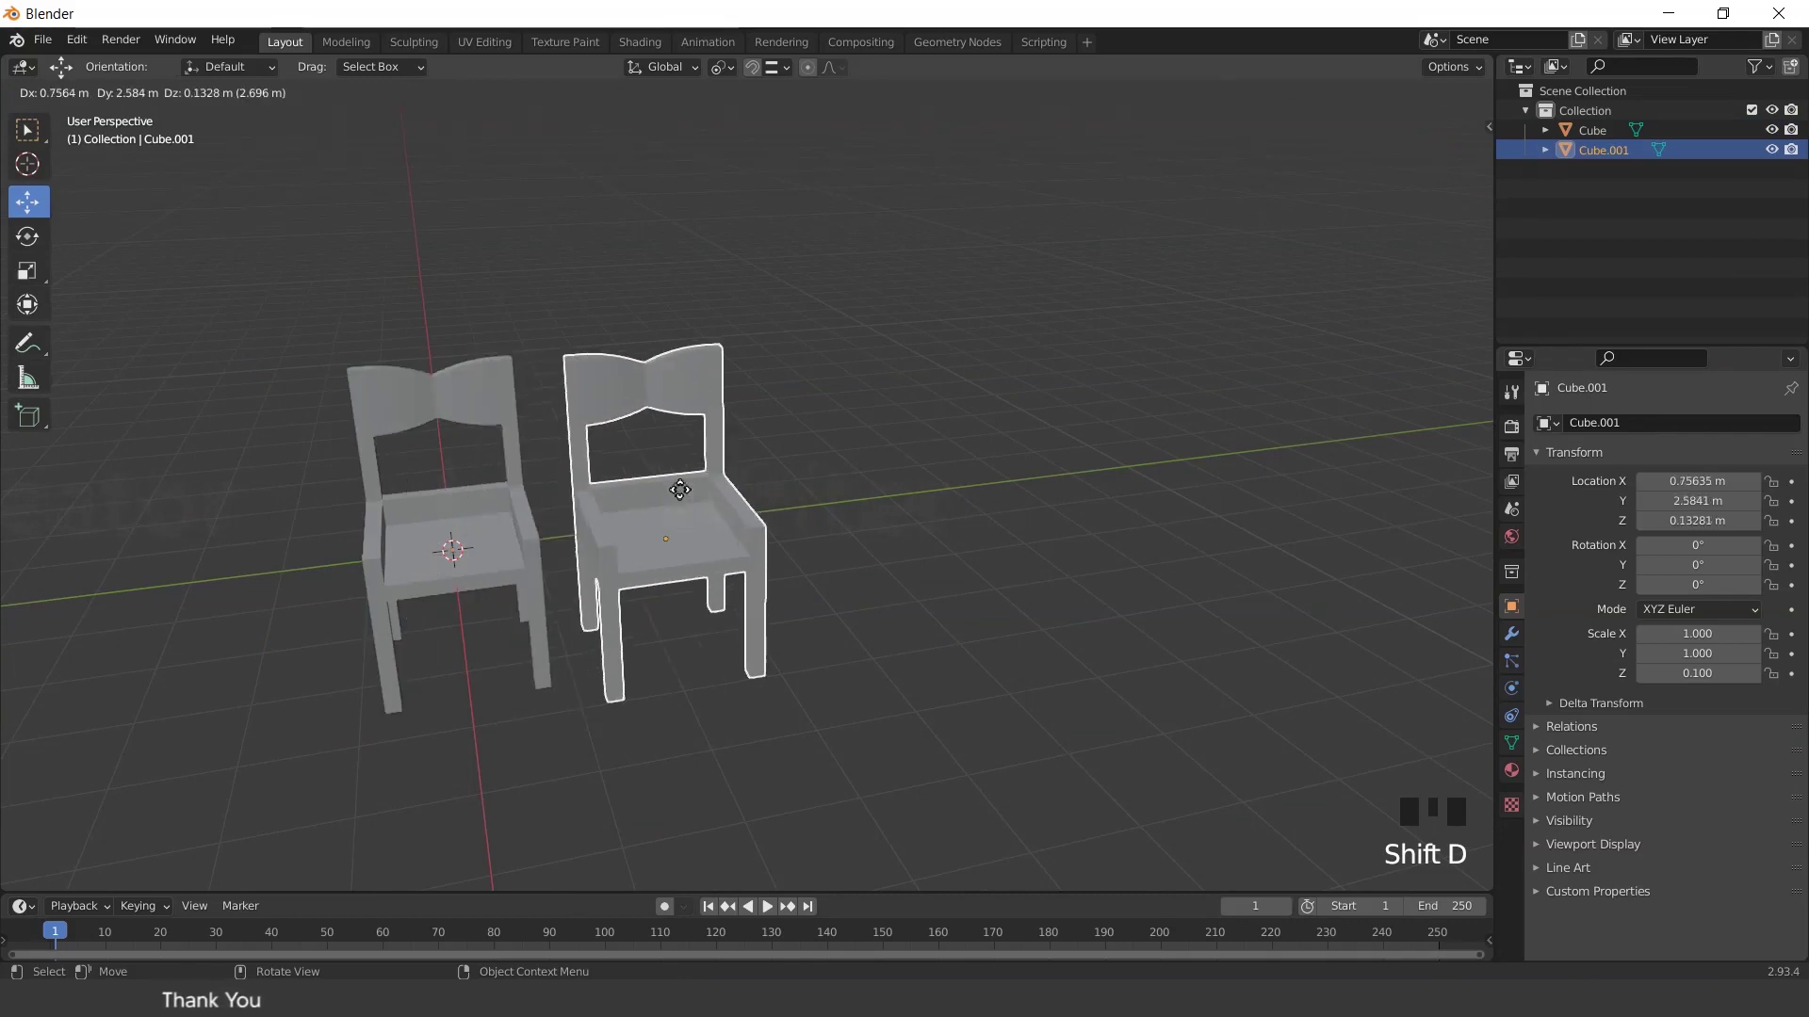
key("y")
left_click(763, 471)
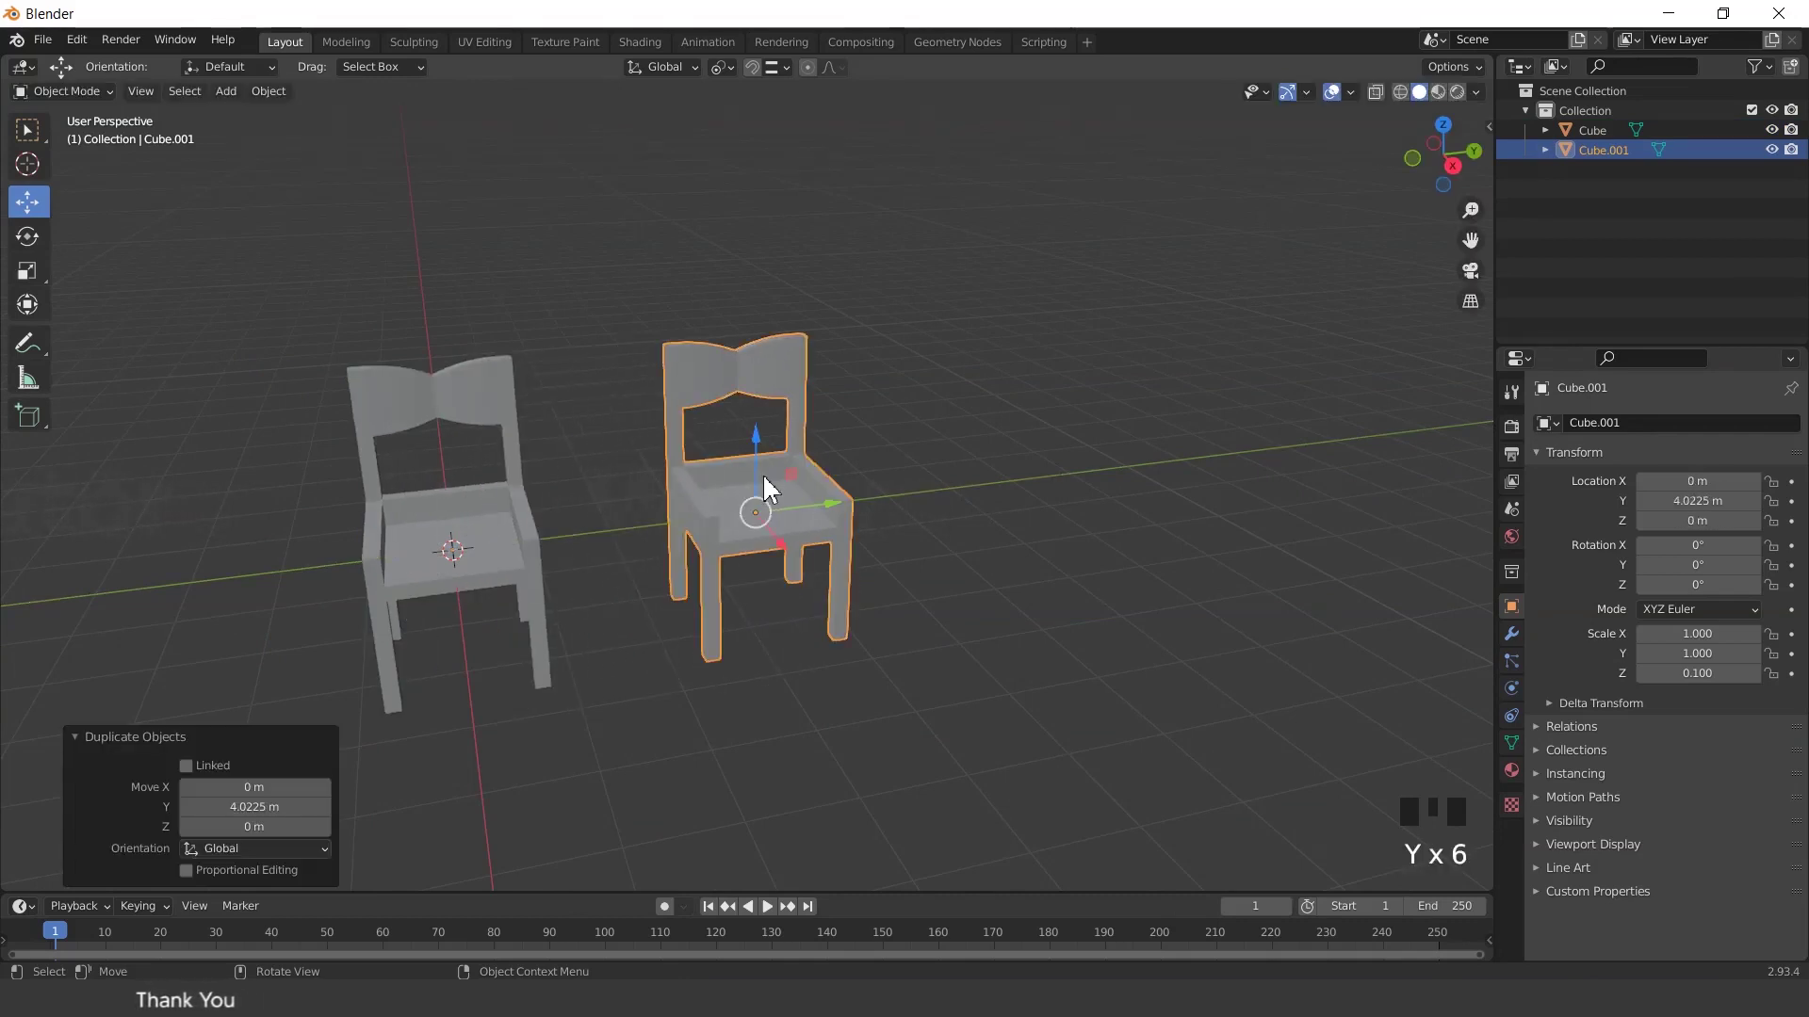
key("shift+r")
key("shift+r")
key("shift+r")
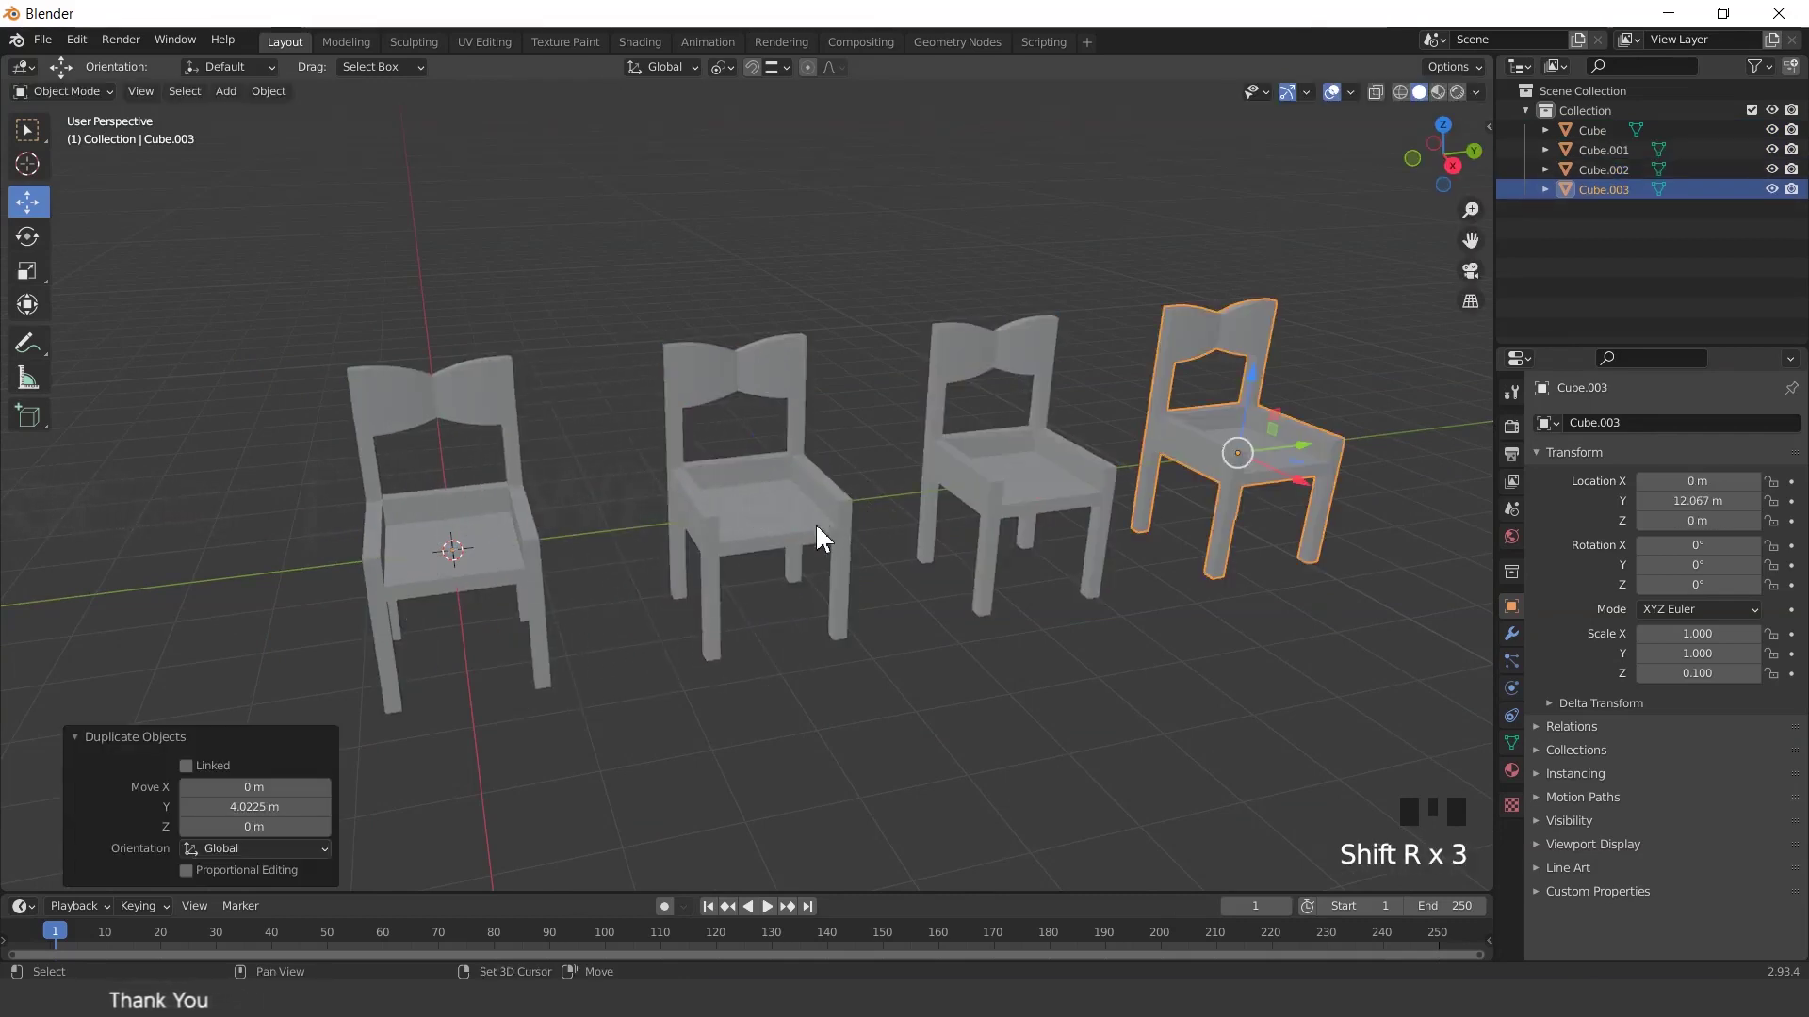
Enter Edit Mode on the last chair, try selecting the first chair, and select the last chair's seat face
scroll(819, 565, "down", 3)
middle_click_drag(820, 577, 754, 566)
scroll(829, 603, "up", 2)
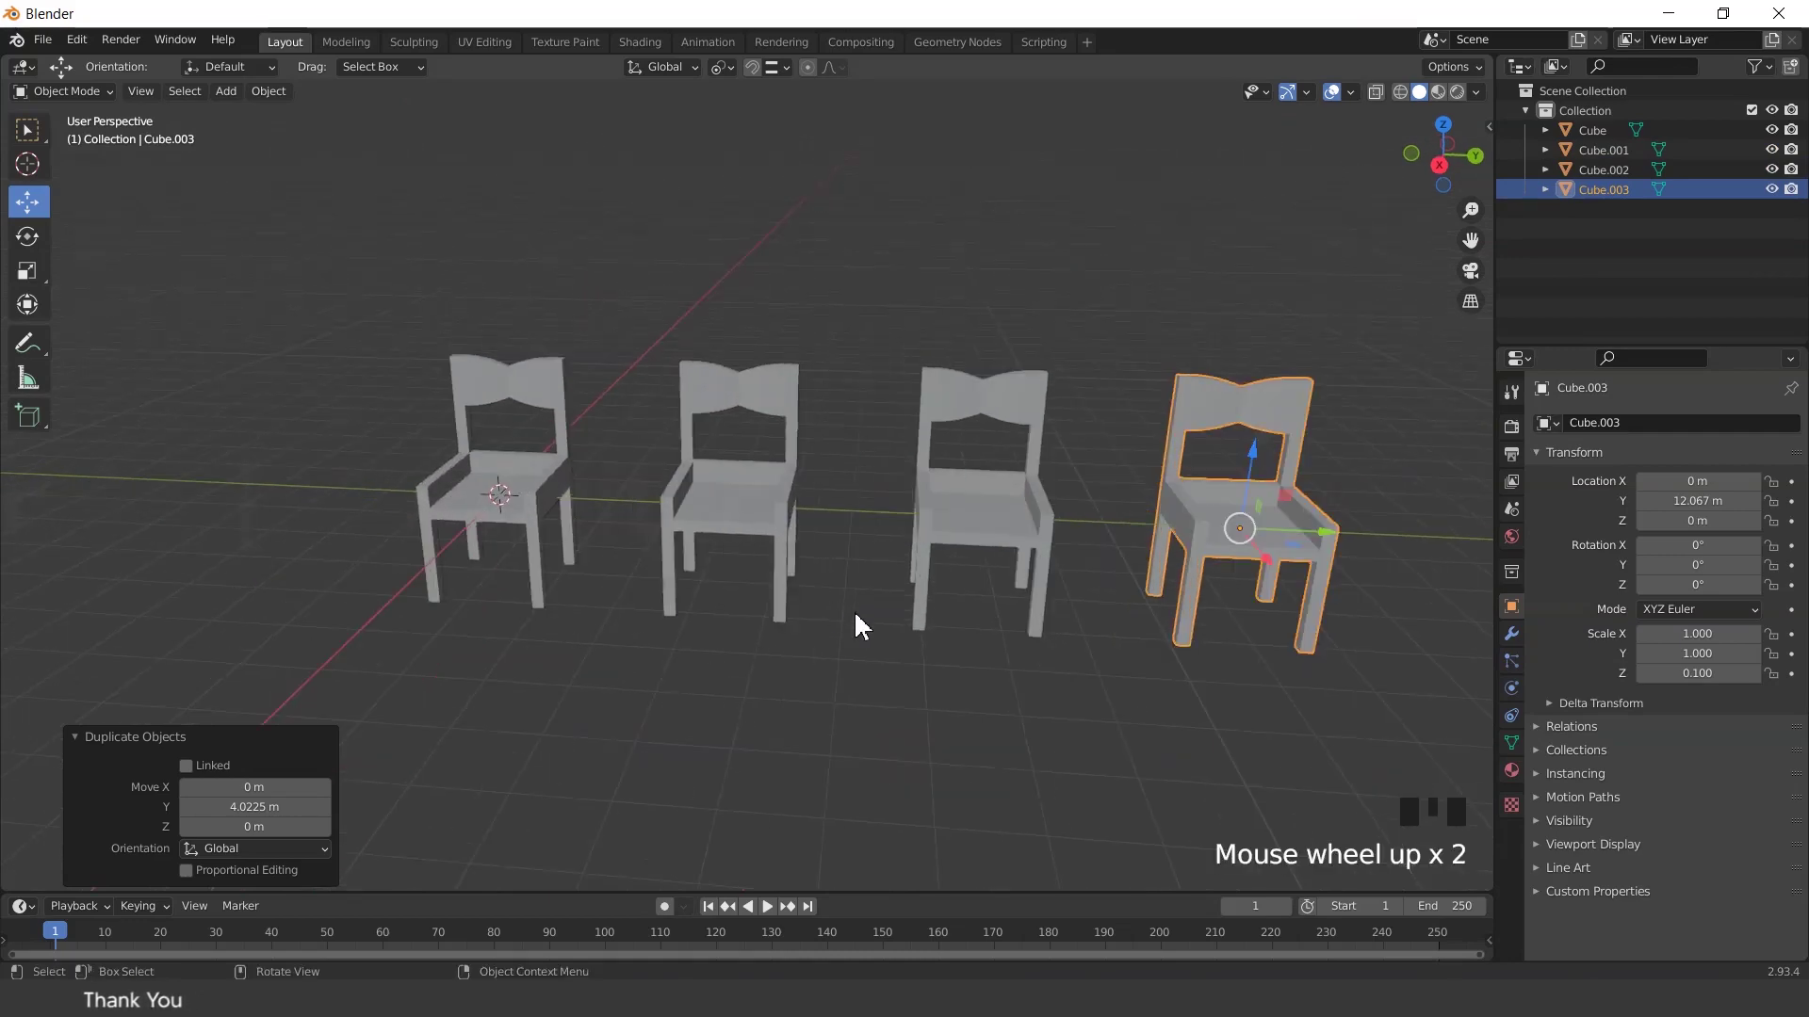
middle_click_drag(854, 608, 886, 614)
key("Tab")
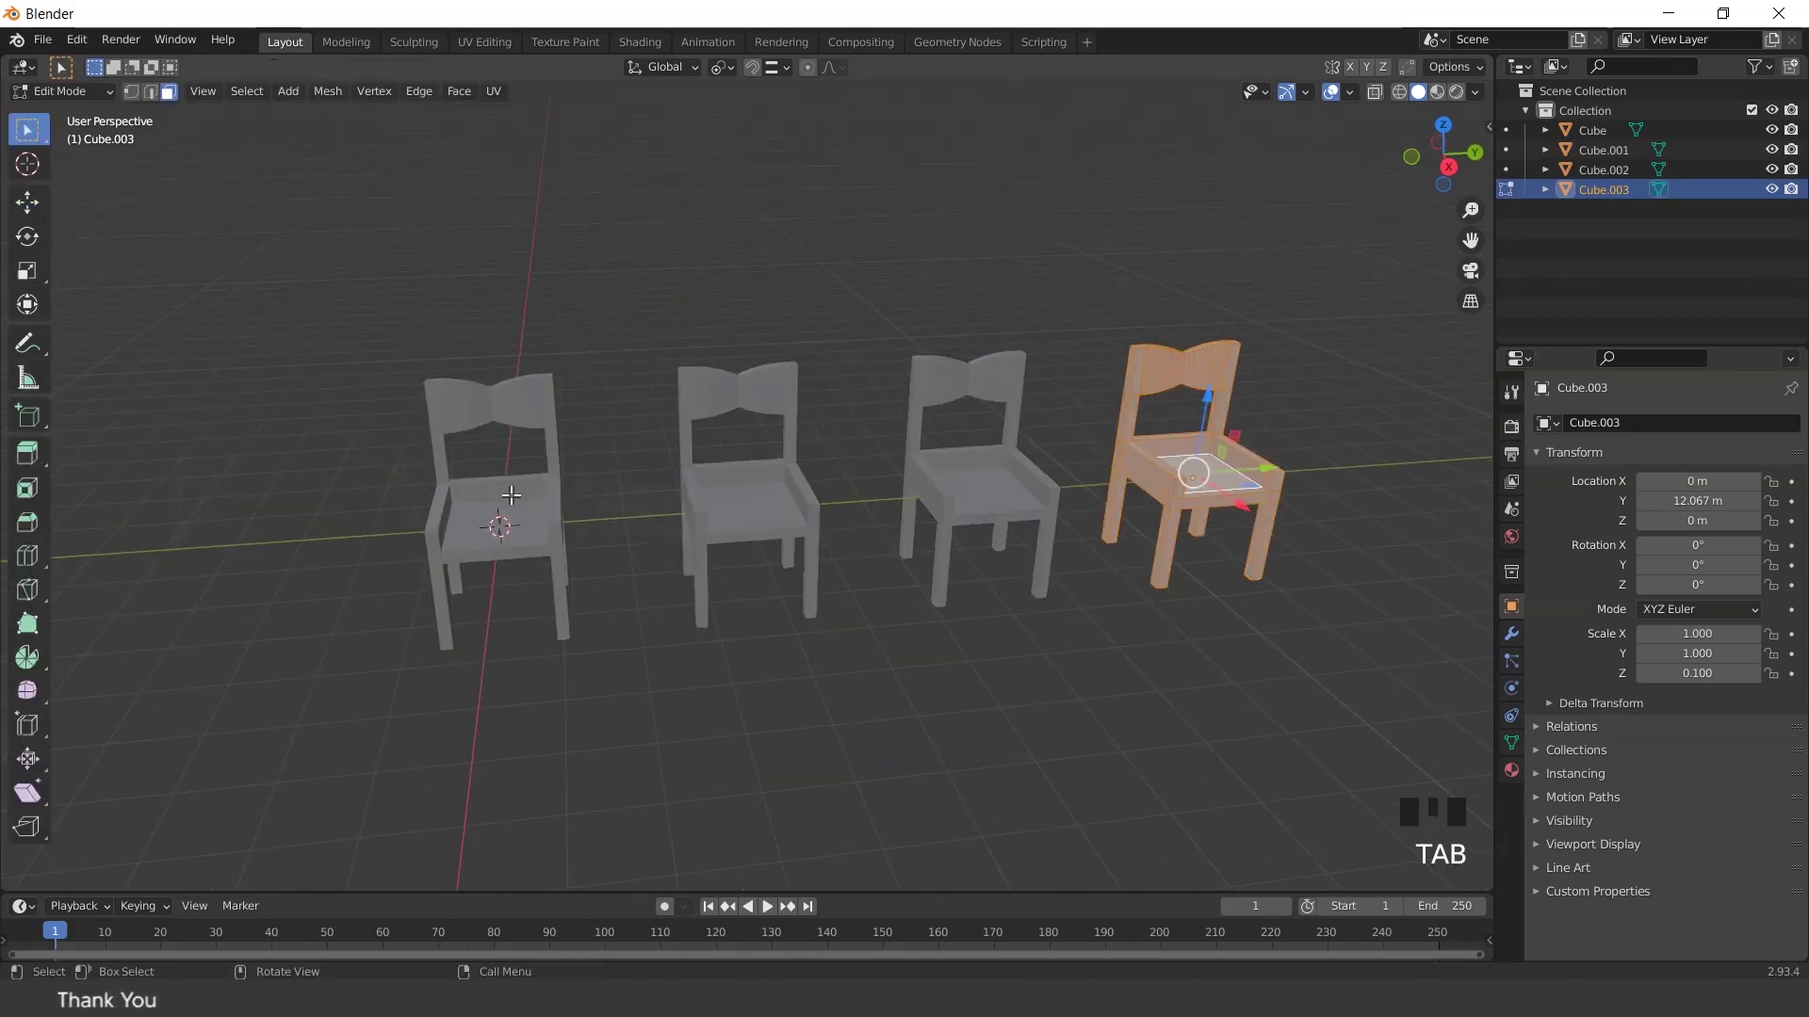
left_click(545, 515)
left_click(1161, 480)
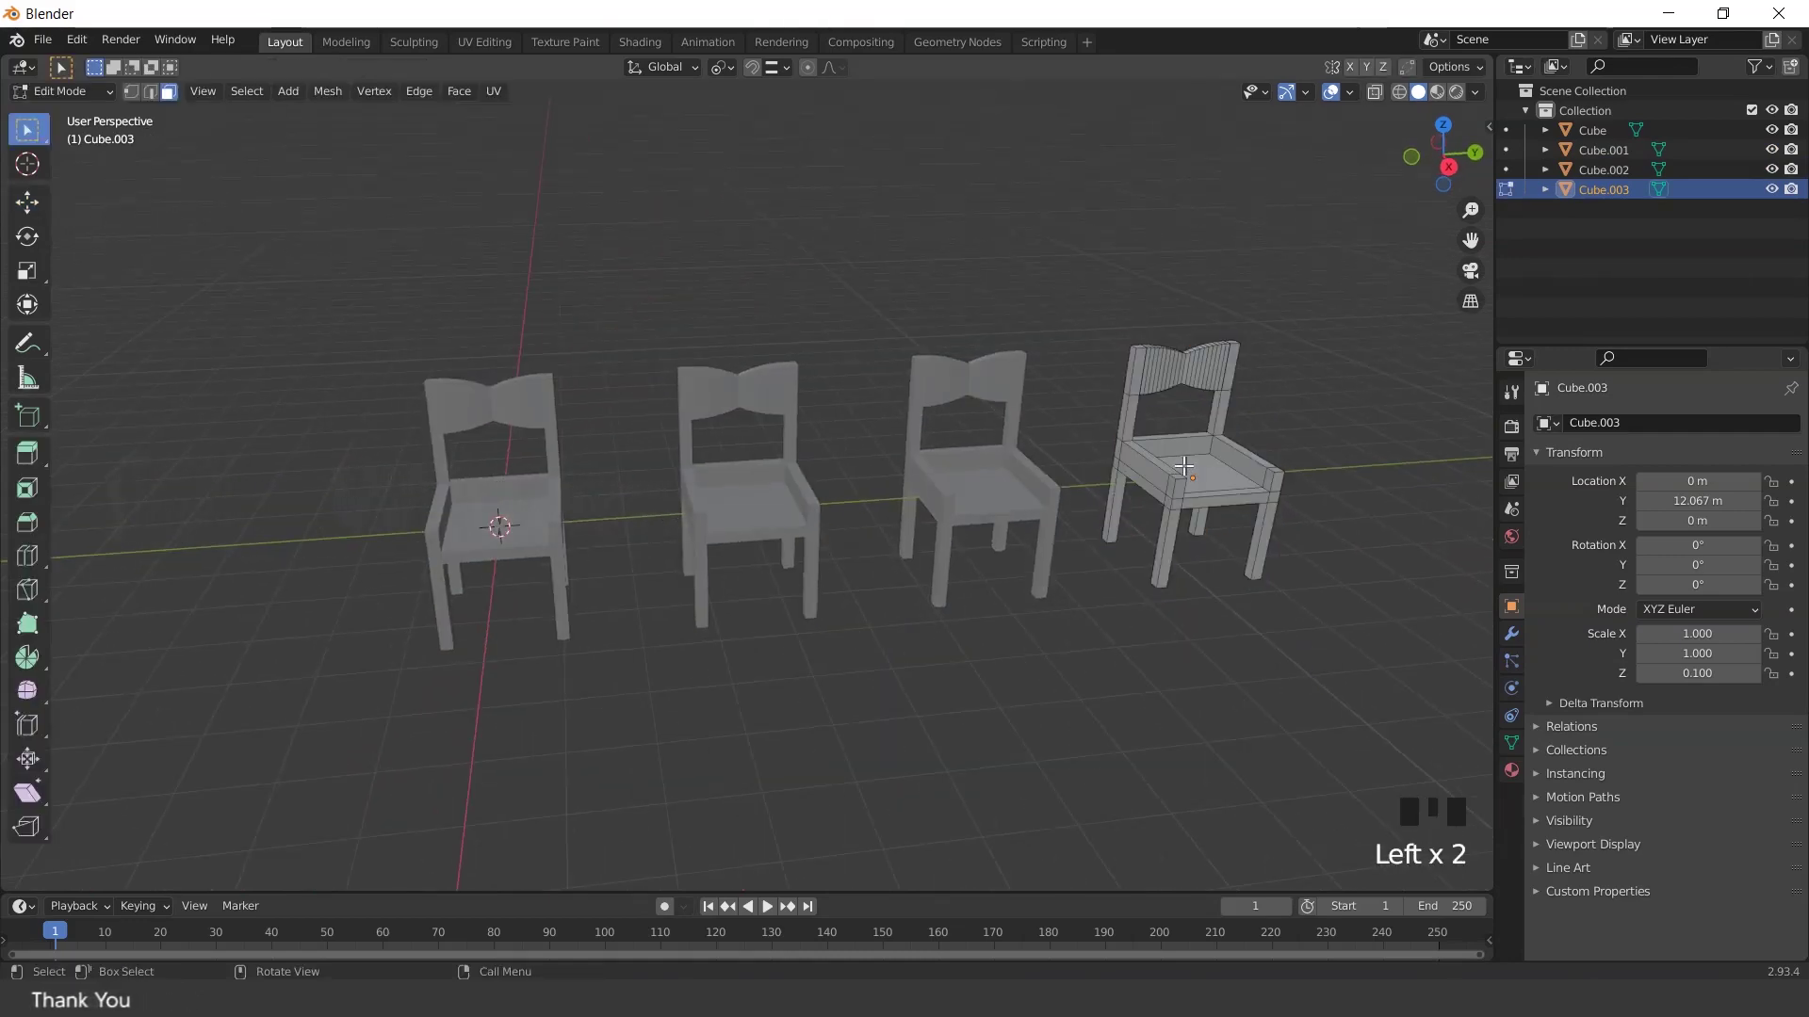
left_click(1184, 467)
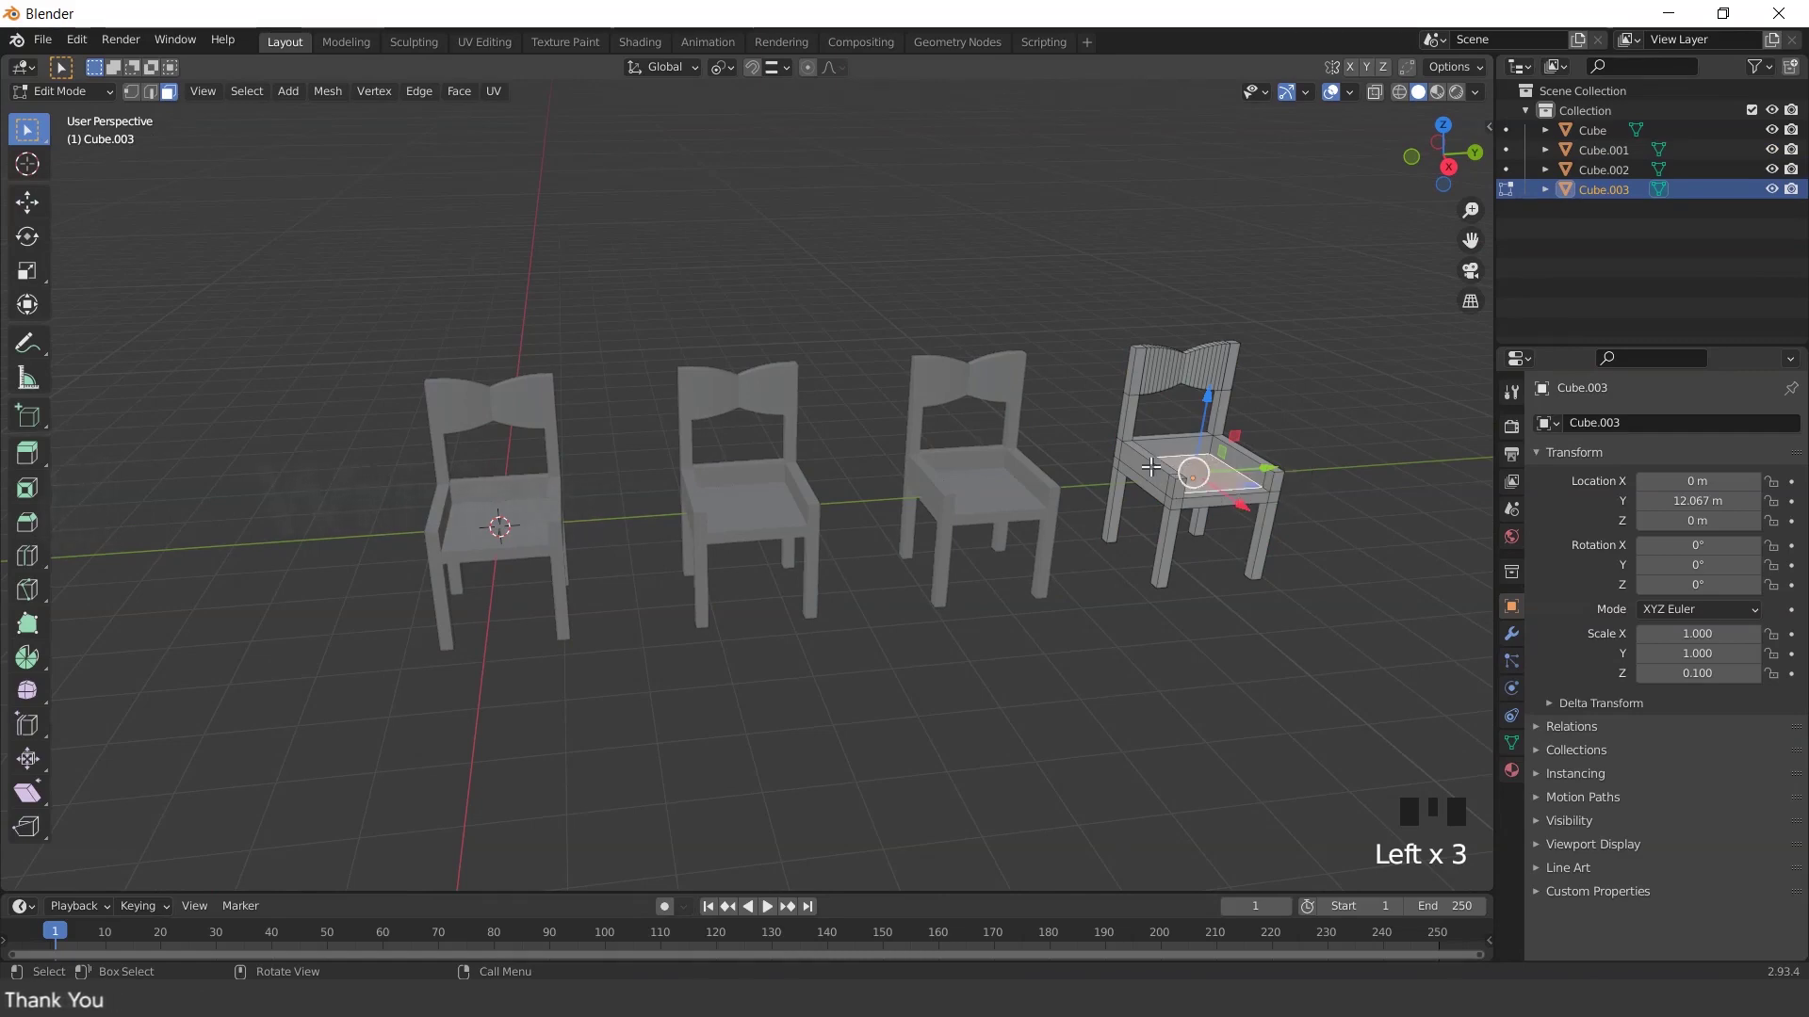
scroll(905, 489, "up", 2)
scroll(1200, 529, "down", 2)
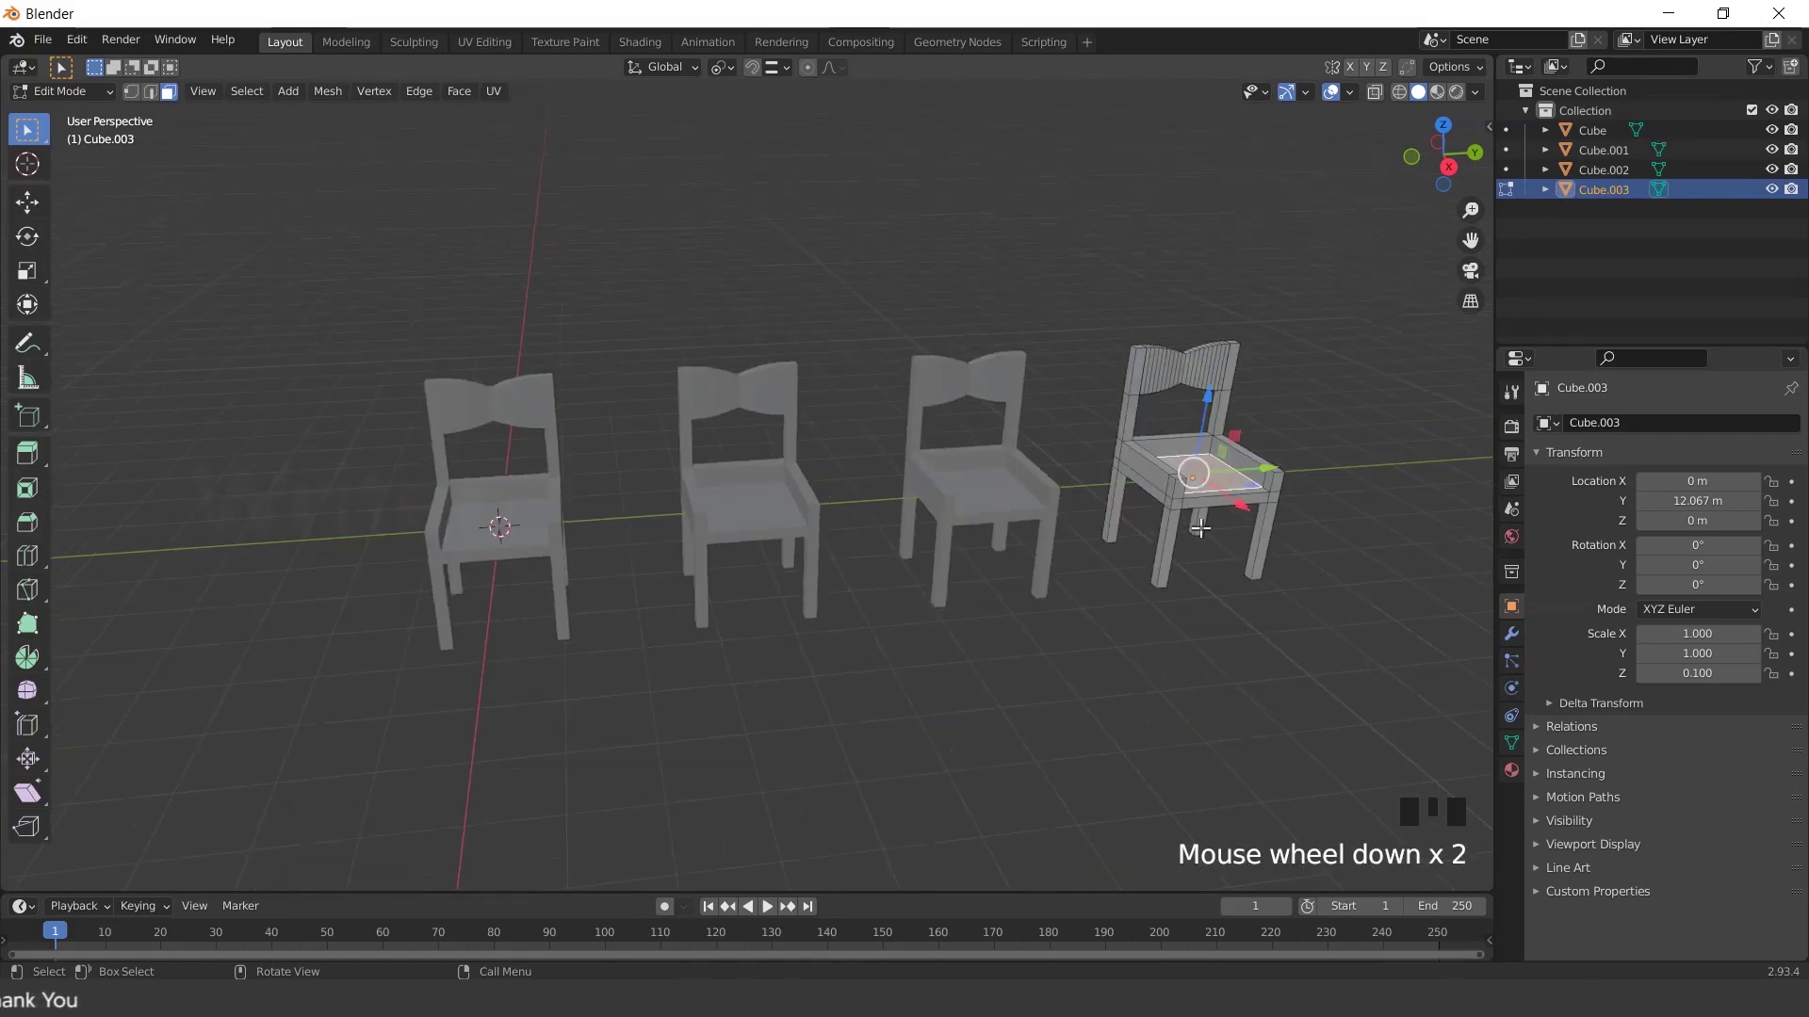
middle_click_drag(1199, 529, 1022, 490, "shift")
scroll(1029, 484, "up", 1)
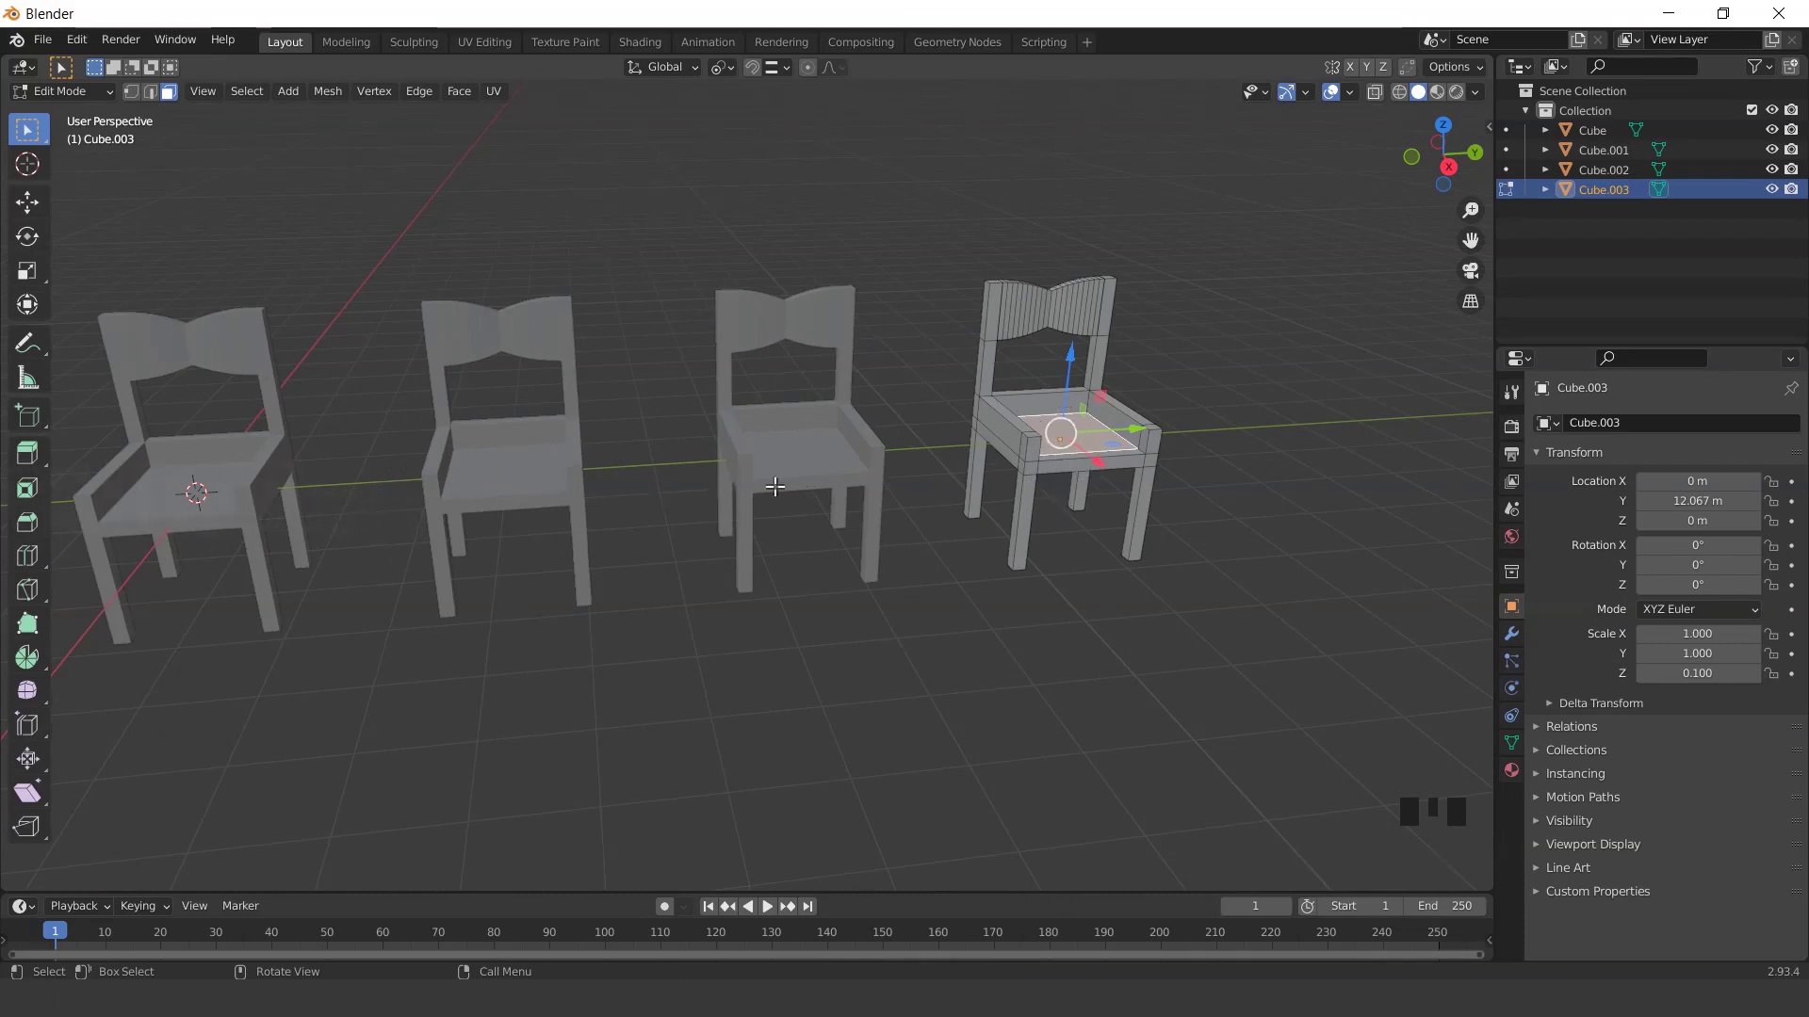
Return to Object Mode, select all four chairs, and view the active chair's mesh data and the list of available meshes
key("Tab")
left_click(785, 568)
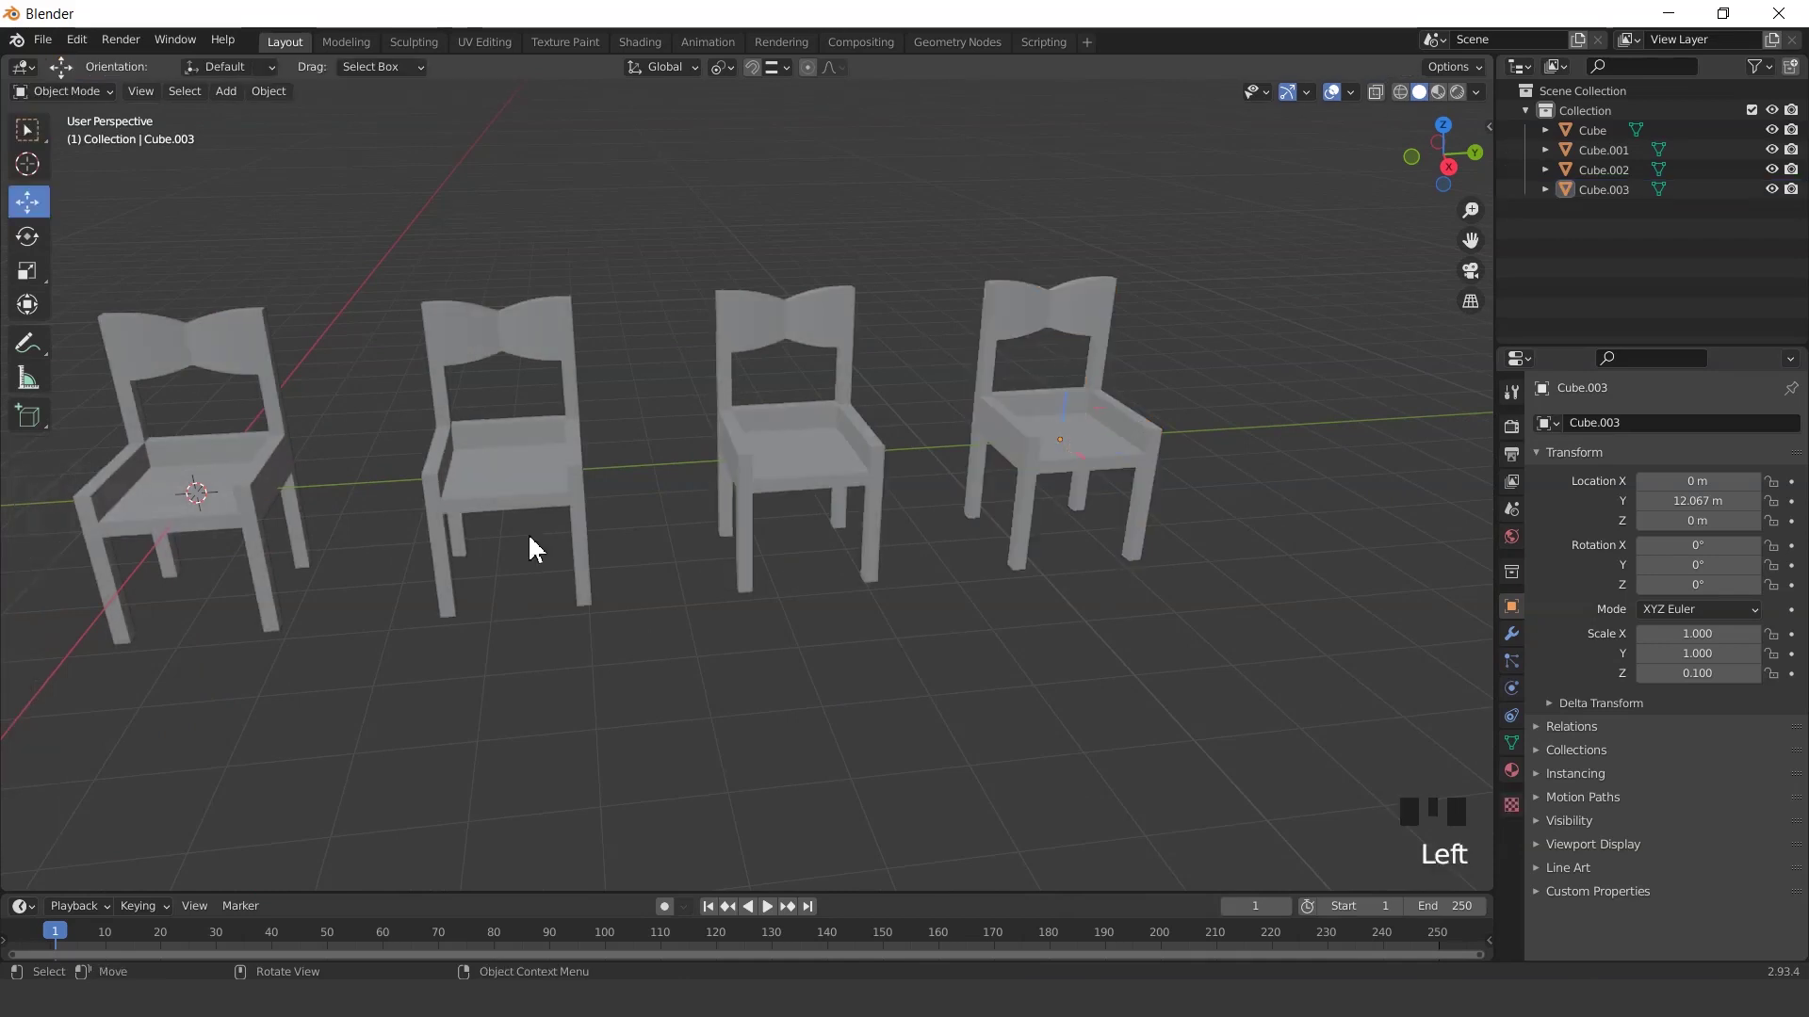
scroll(483, 520, "down", 2)
key("a")
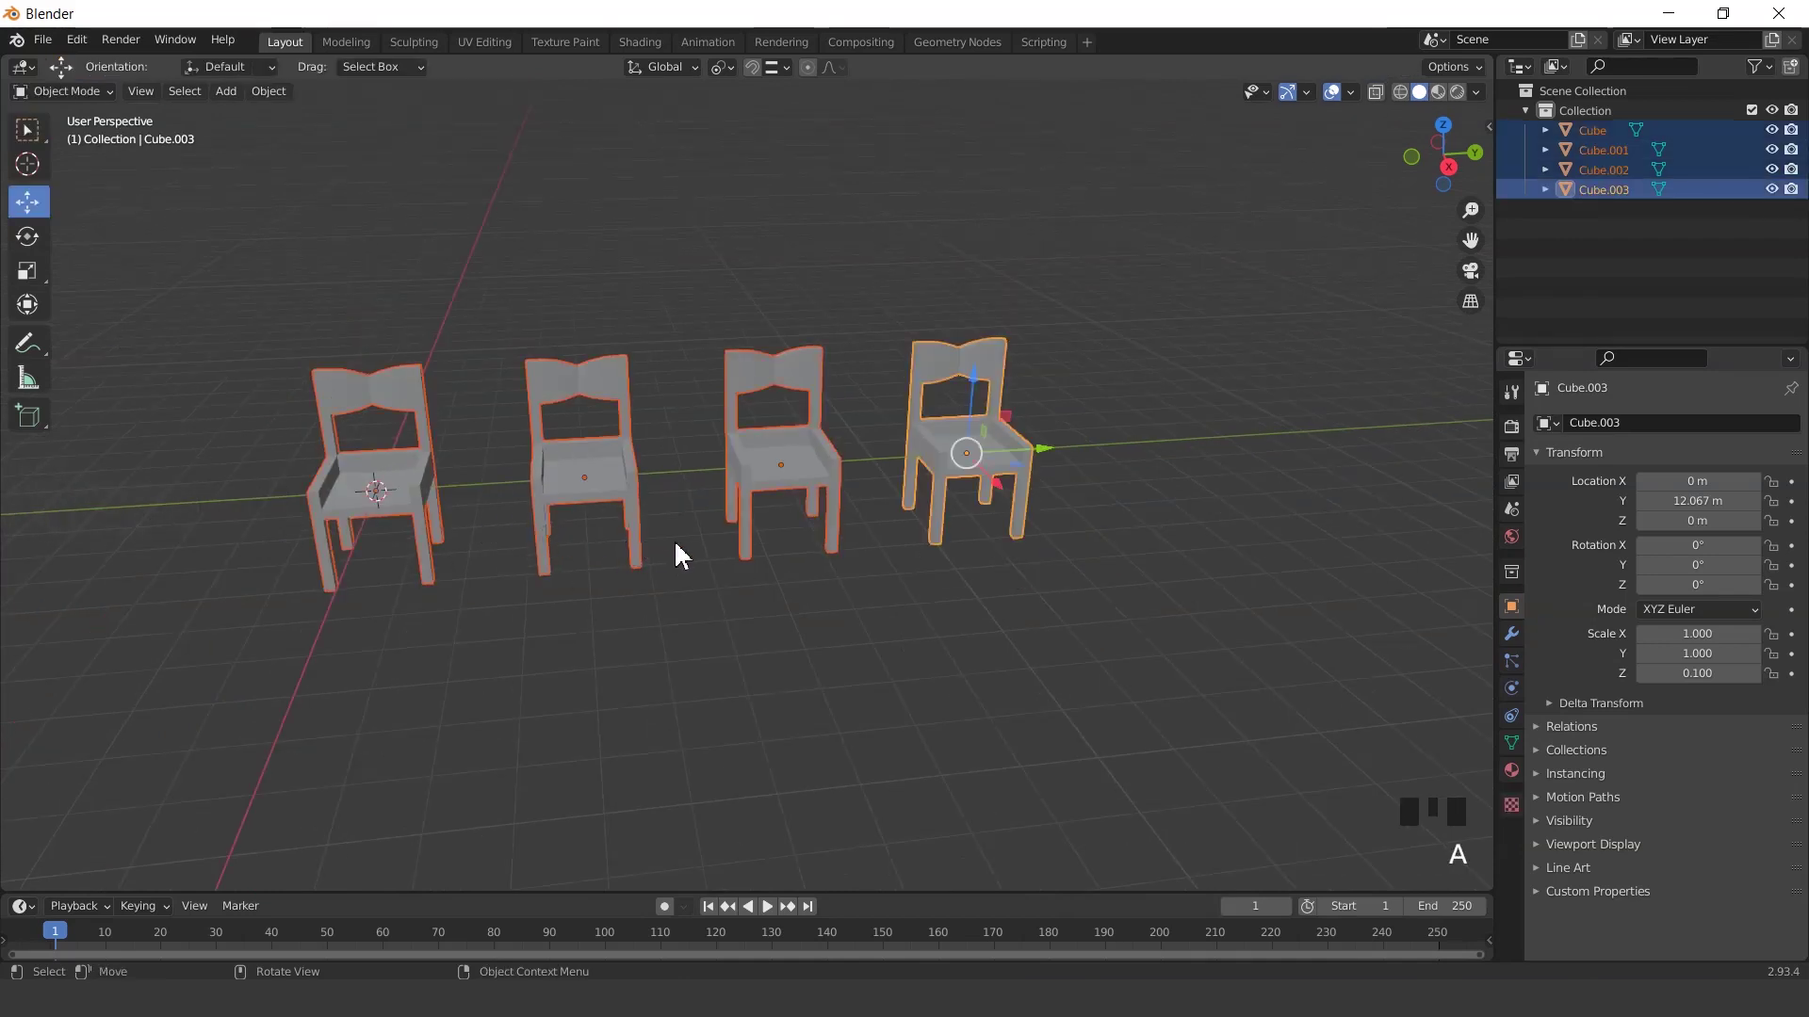
scroll(675, 554, "up", 1)
middle_click_drag(697, 563, 792, 565, "shift")
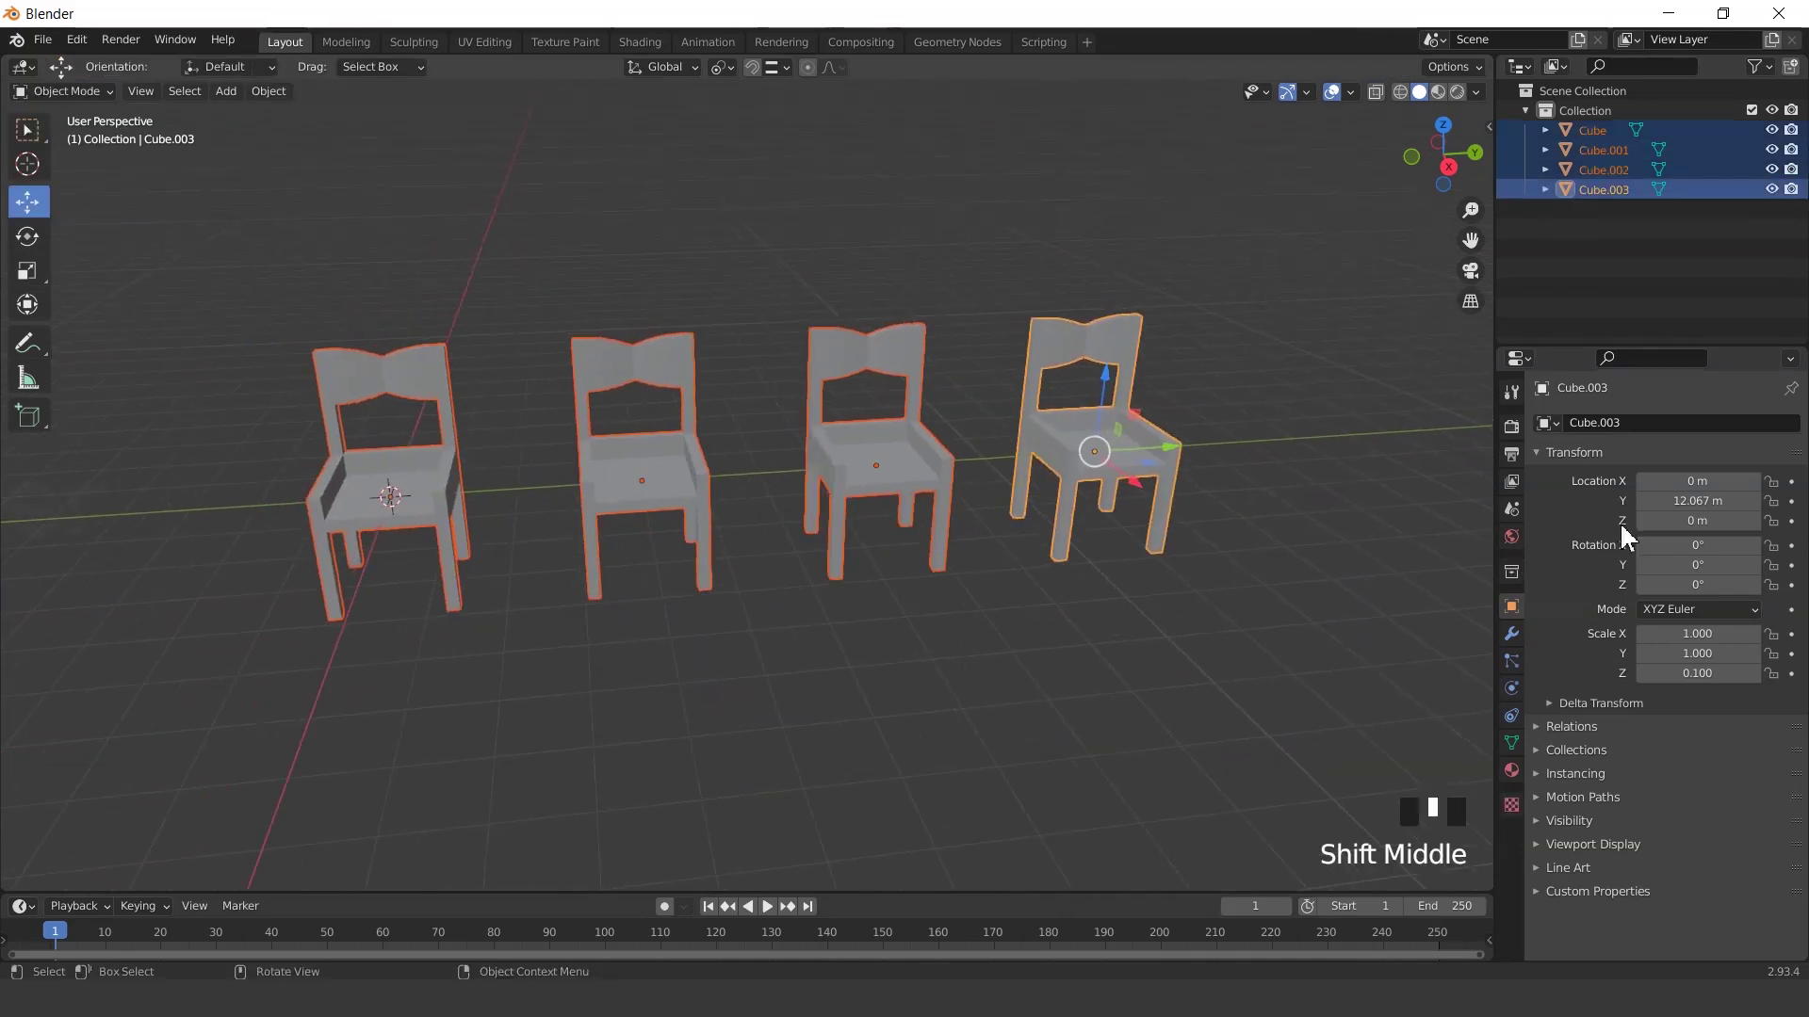
left_click(1511, 744)
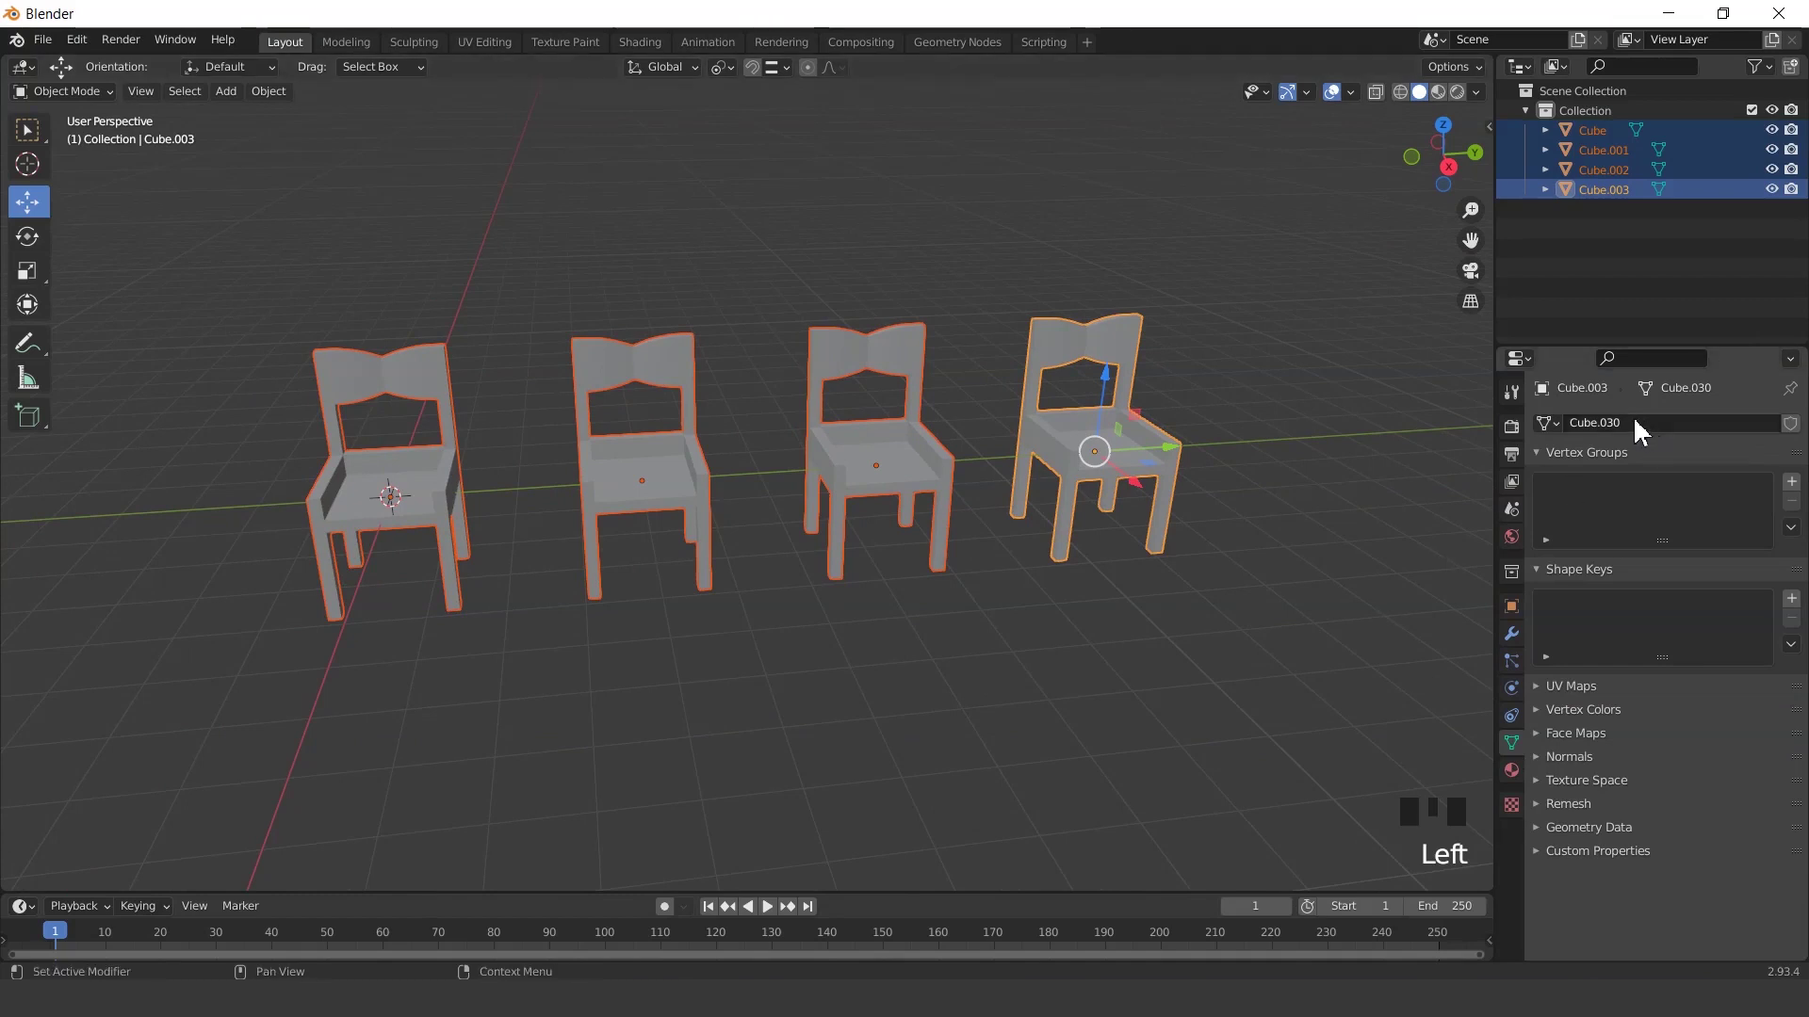
left_click(1548, 423)
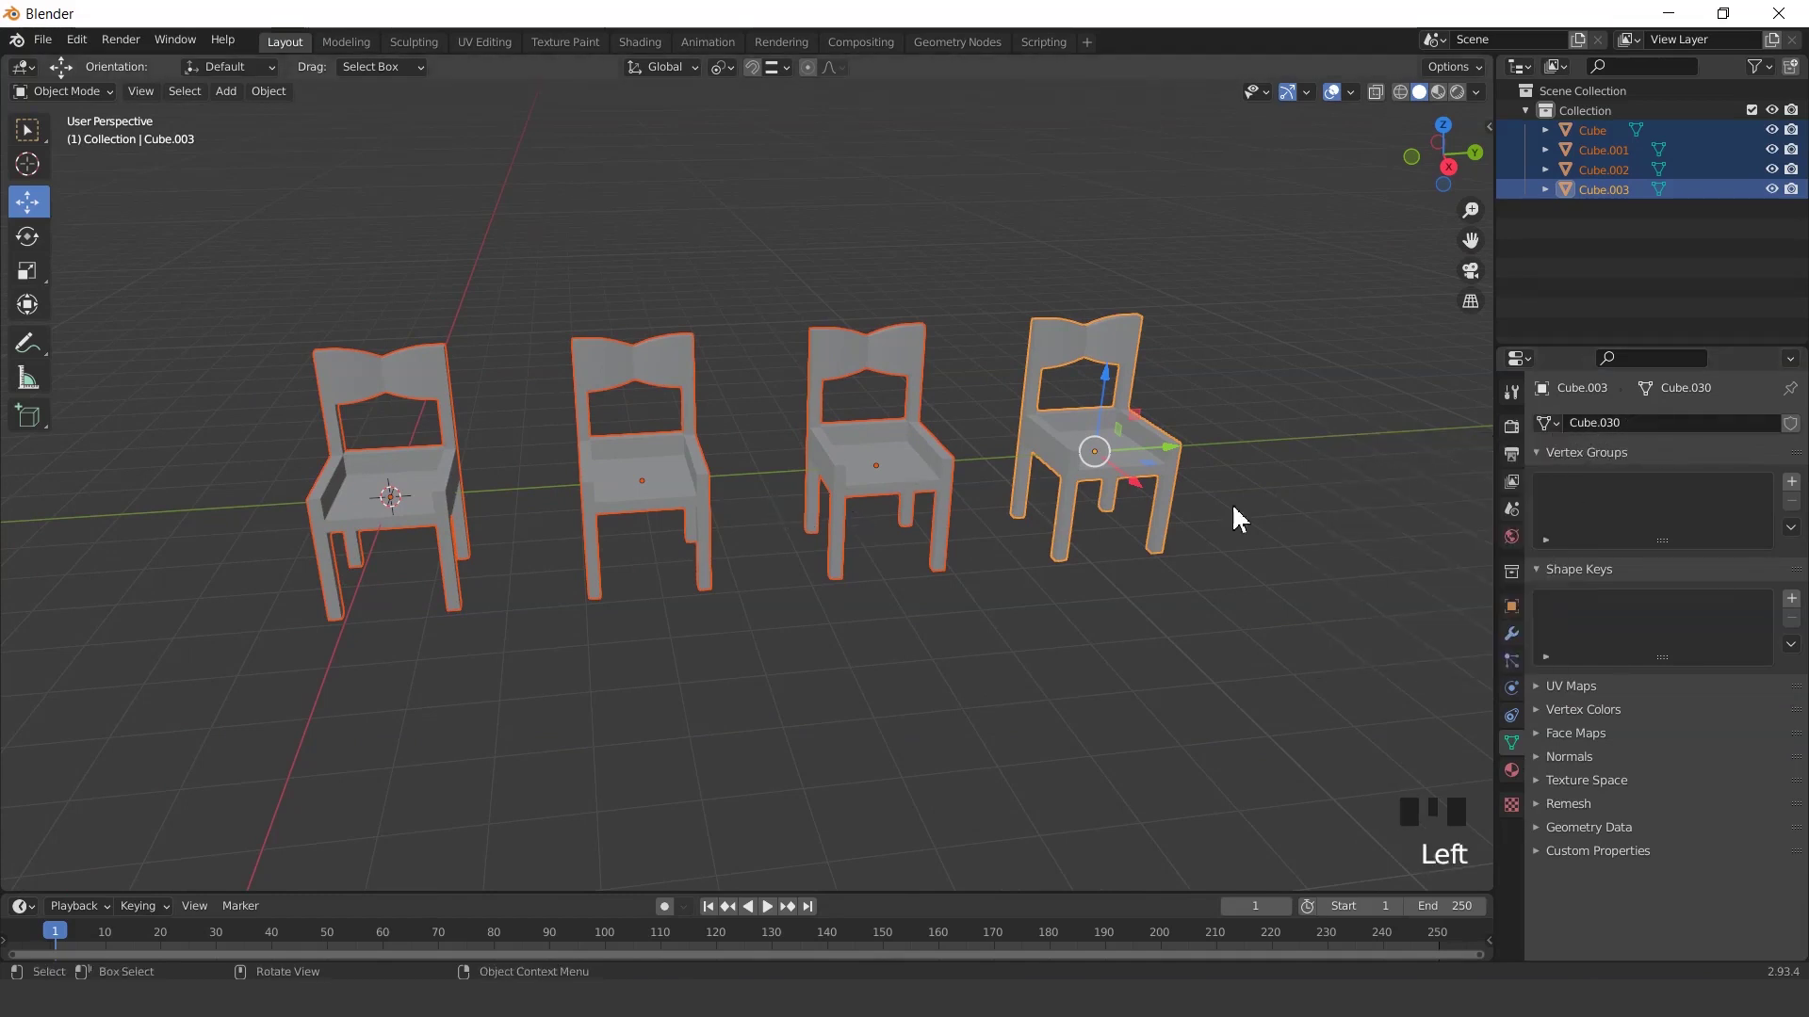
Select all four chairs with the first chair active, link their object data, and clear the selection
left_click(701, 447)
left_click(259, 358)
left_click_drag(233, 295, 1296, 621)
left_click(1179, 632)
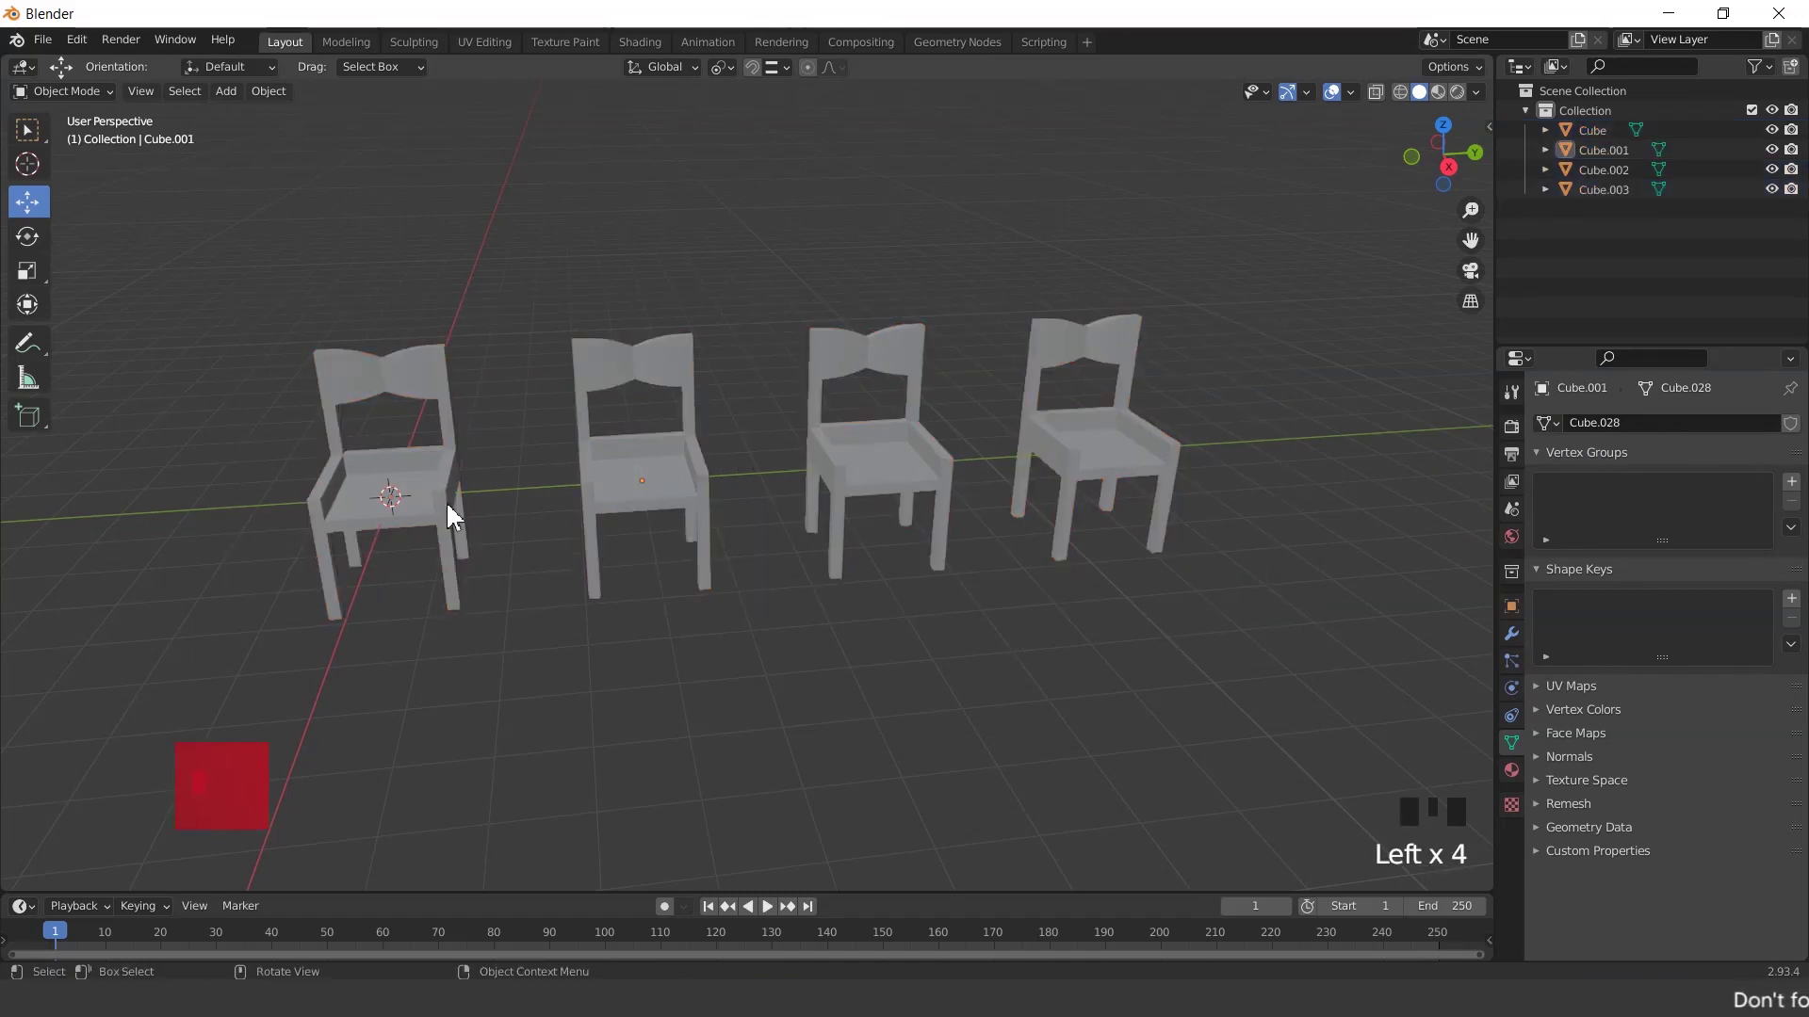
left_click(448, 478)
left_click_drag(556, 305, 1335, 624, "shift")
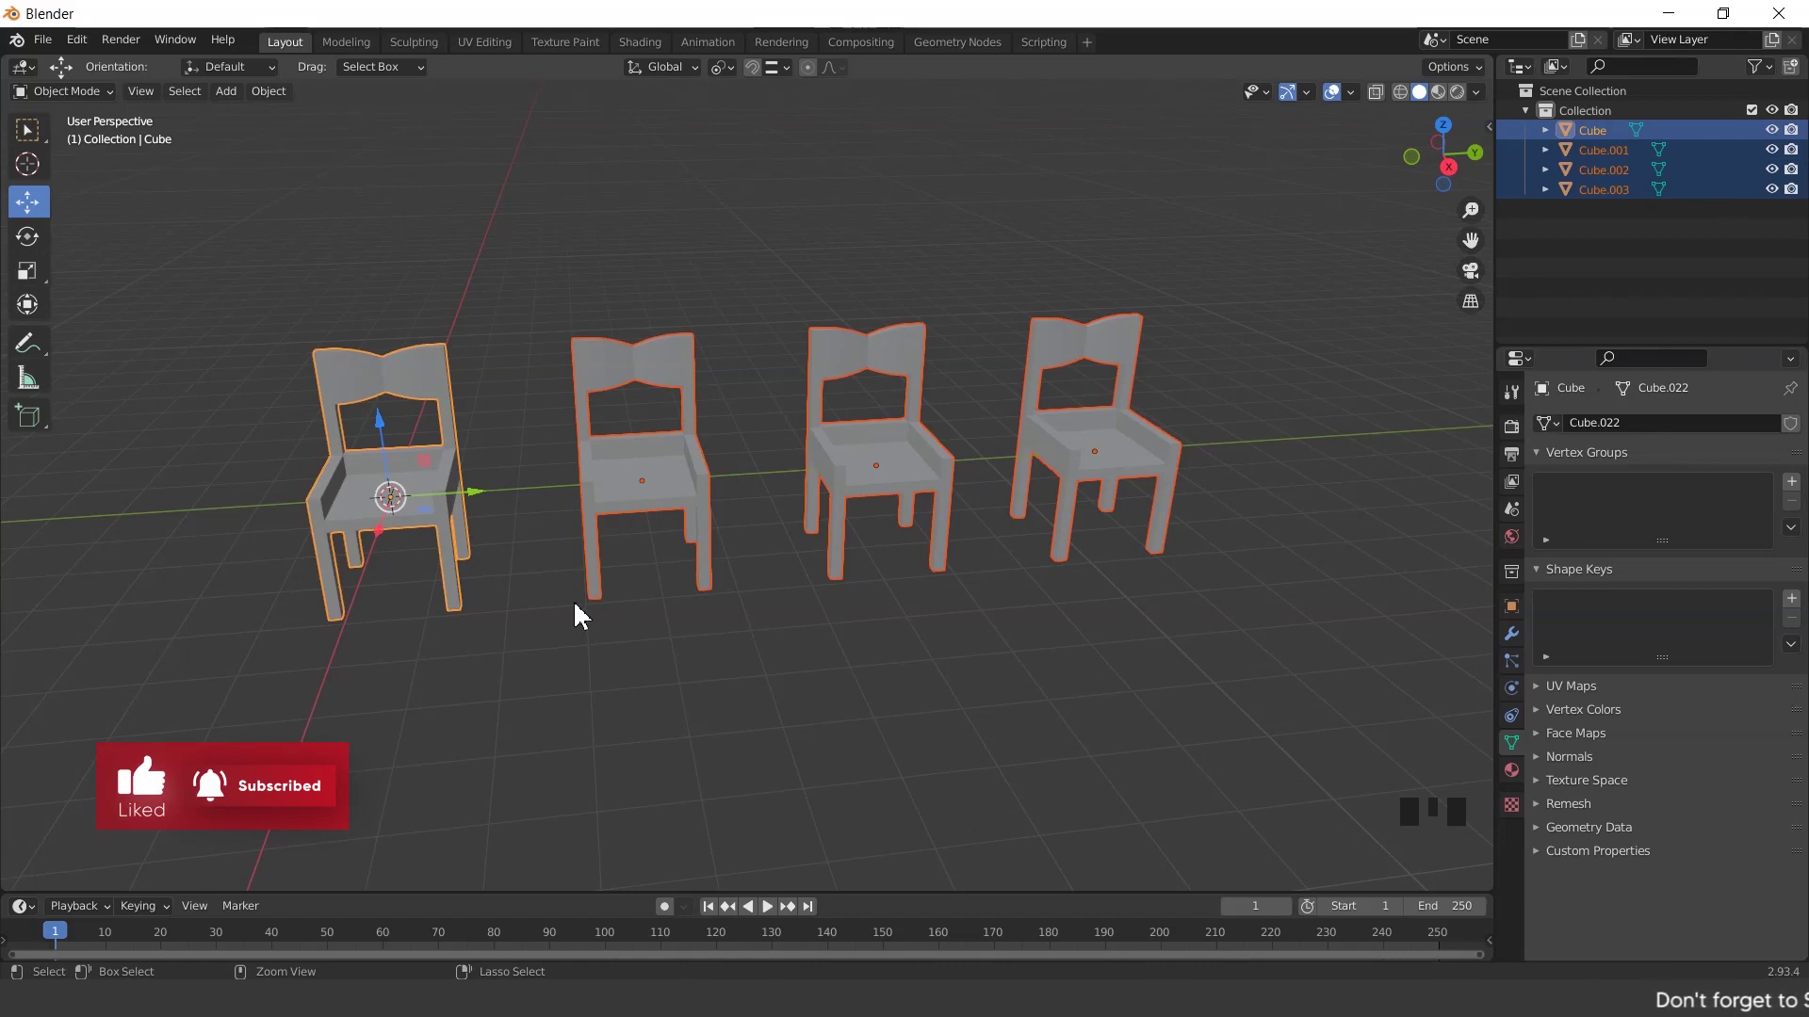
key("ctrl+l")
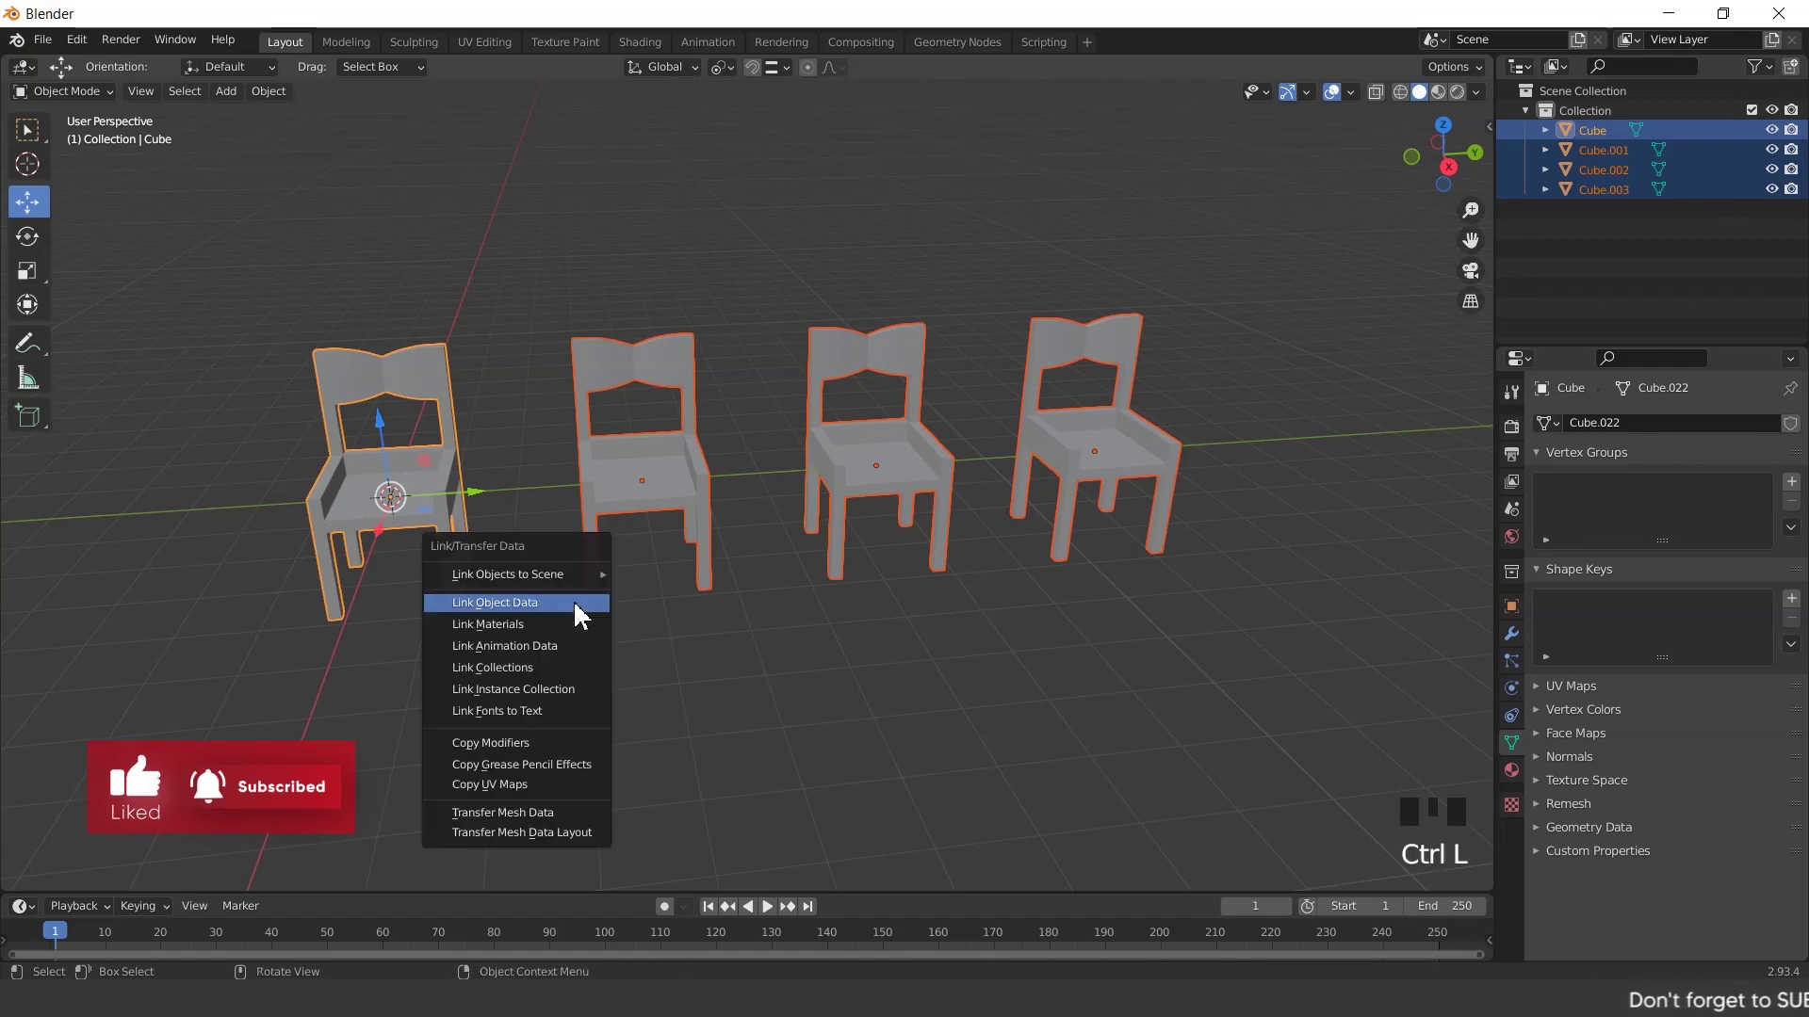
left_click(507, 608)
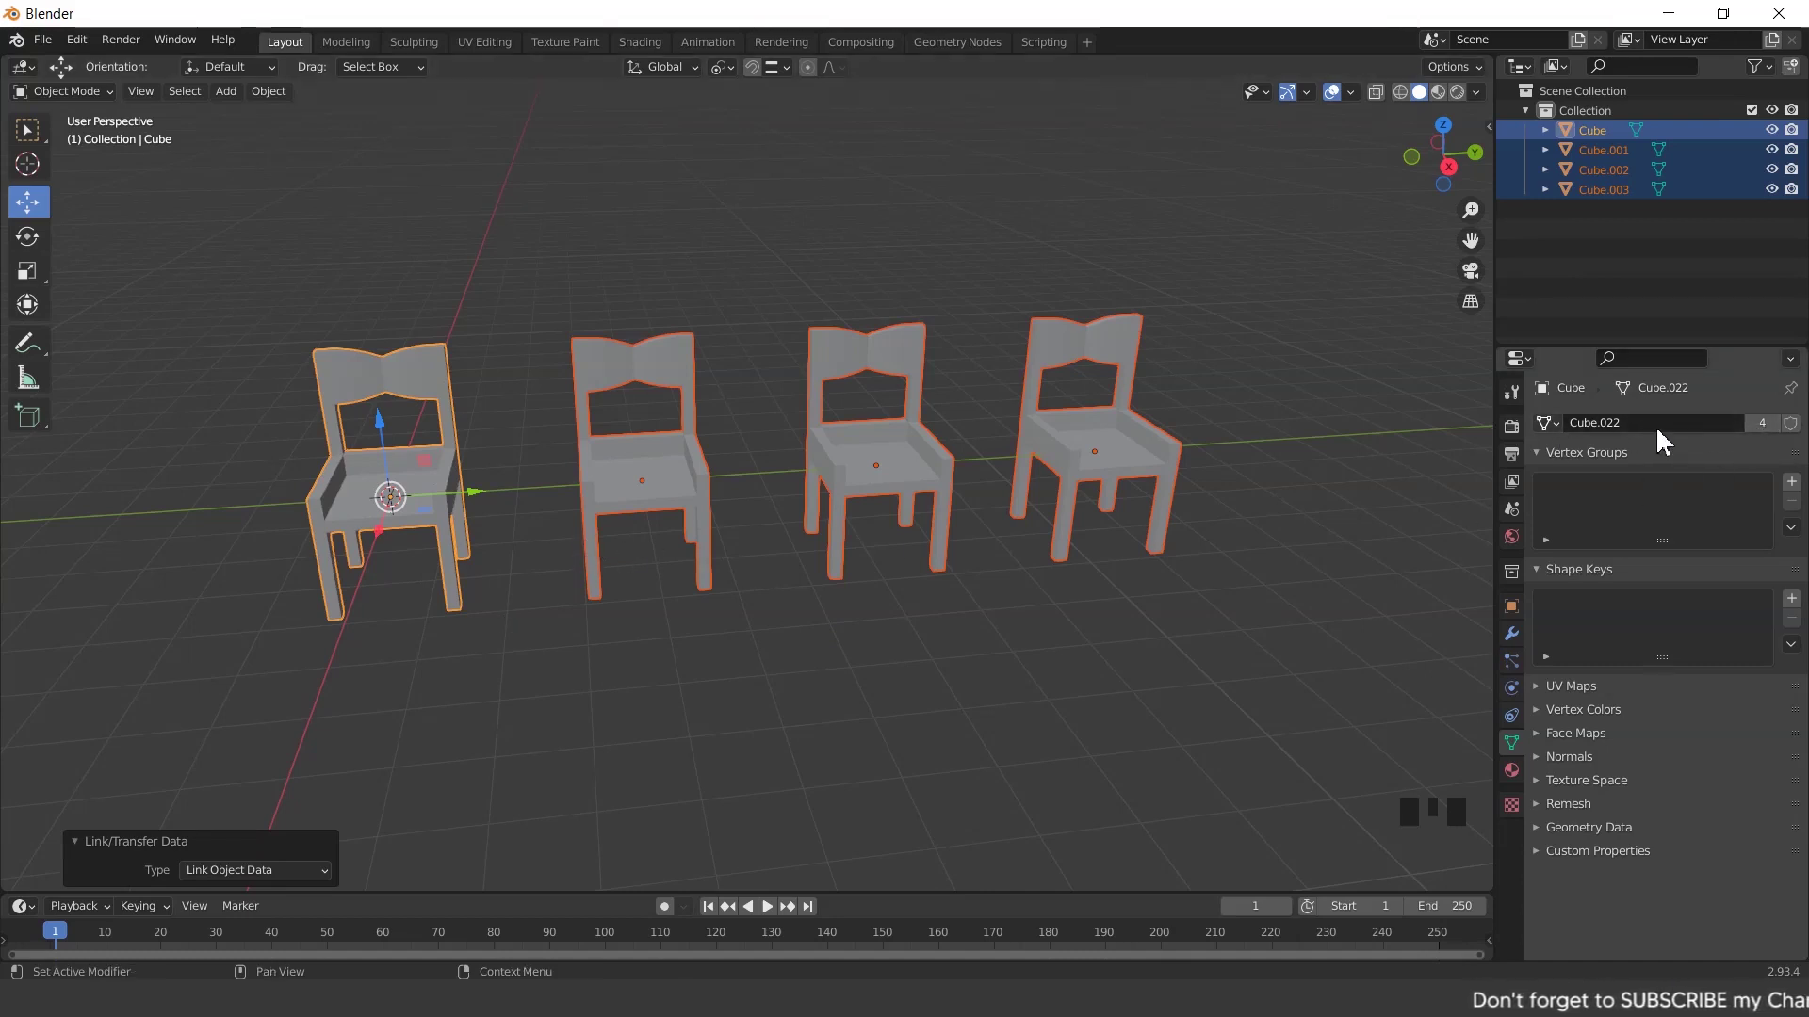
left_click(1033, 591)
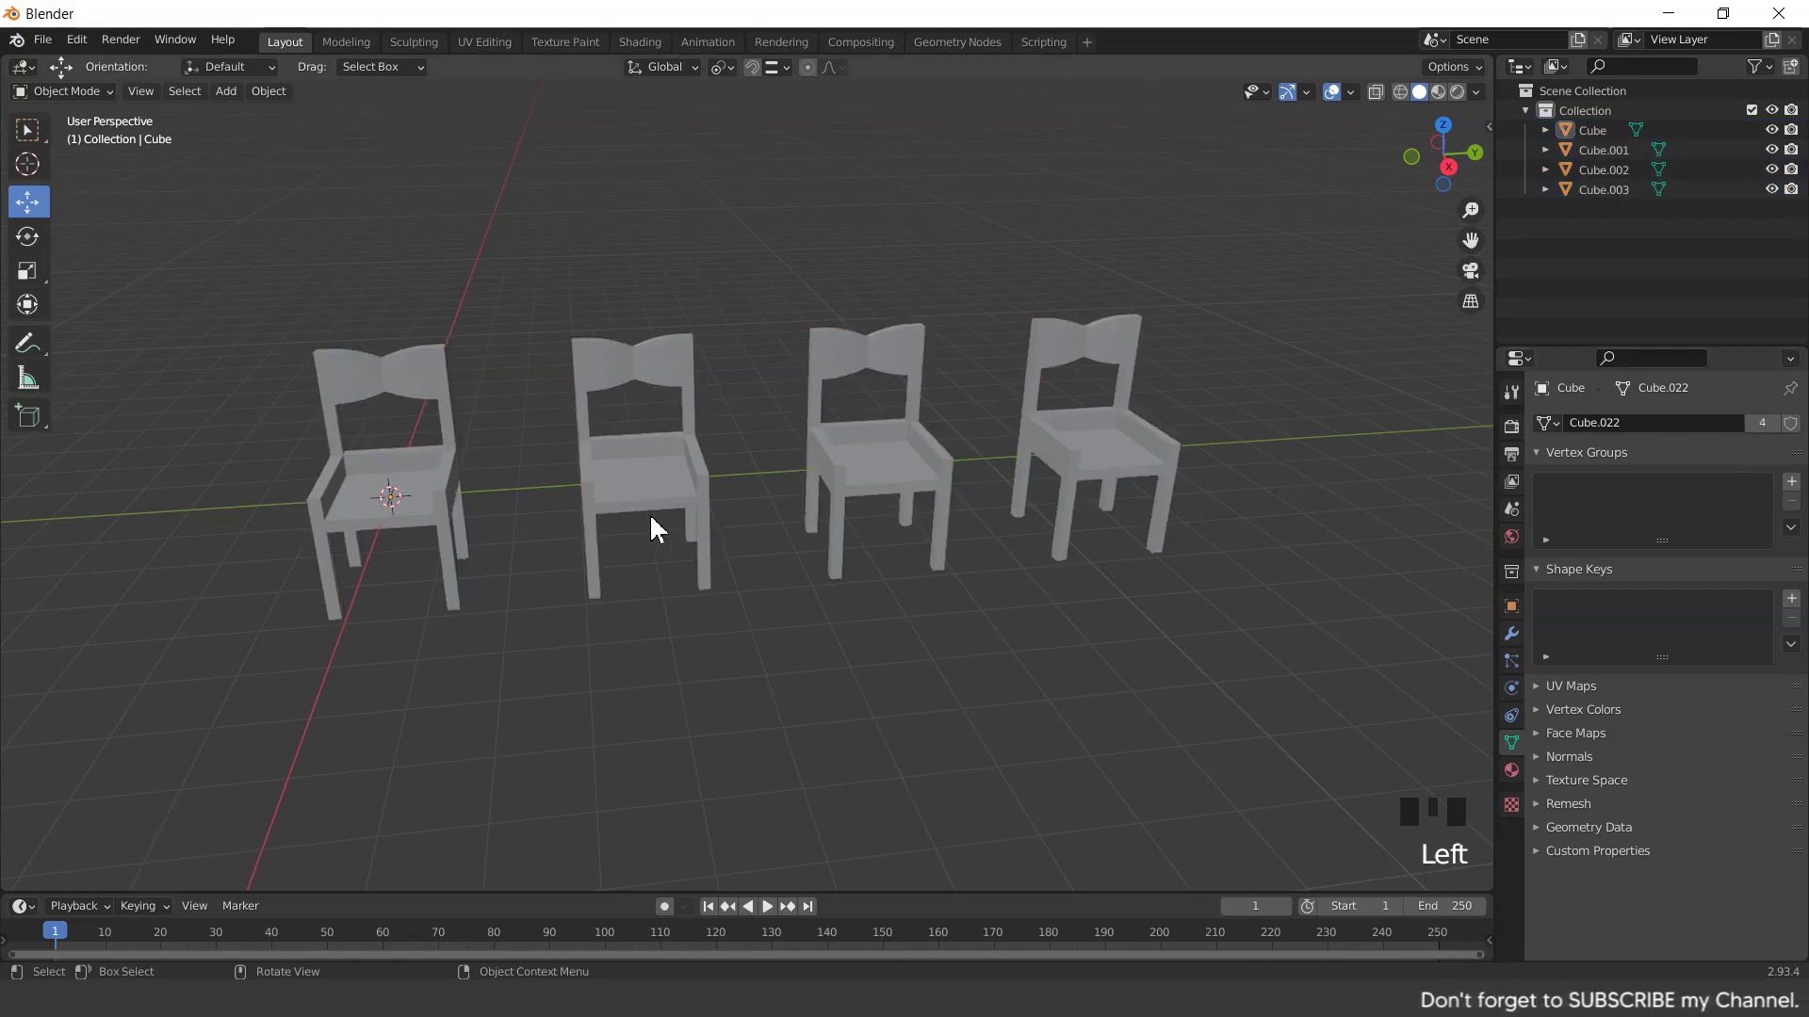
Enter Edit Mode on the linked chairs and select an upper edge of the first chair's rear seat rail in edge select mode
key("Tab")
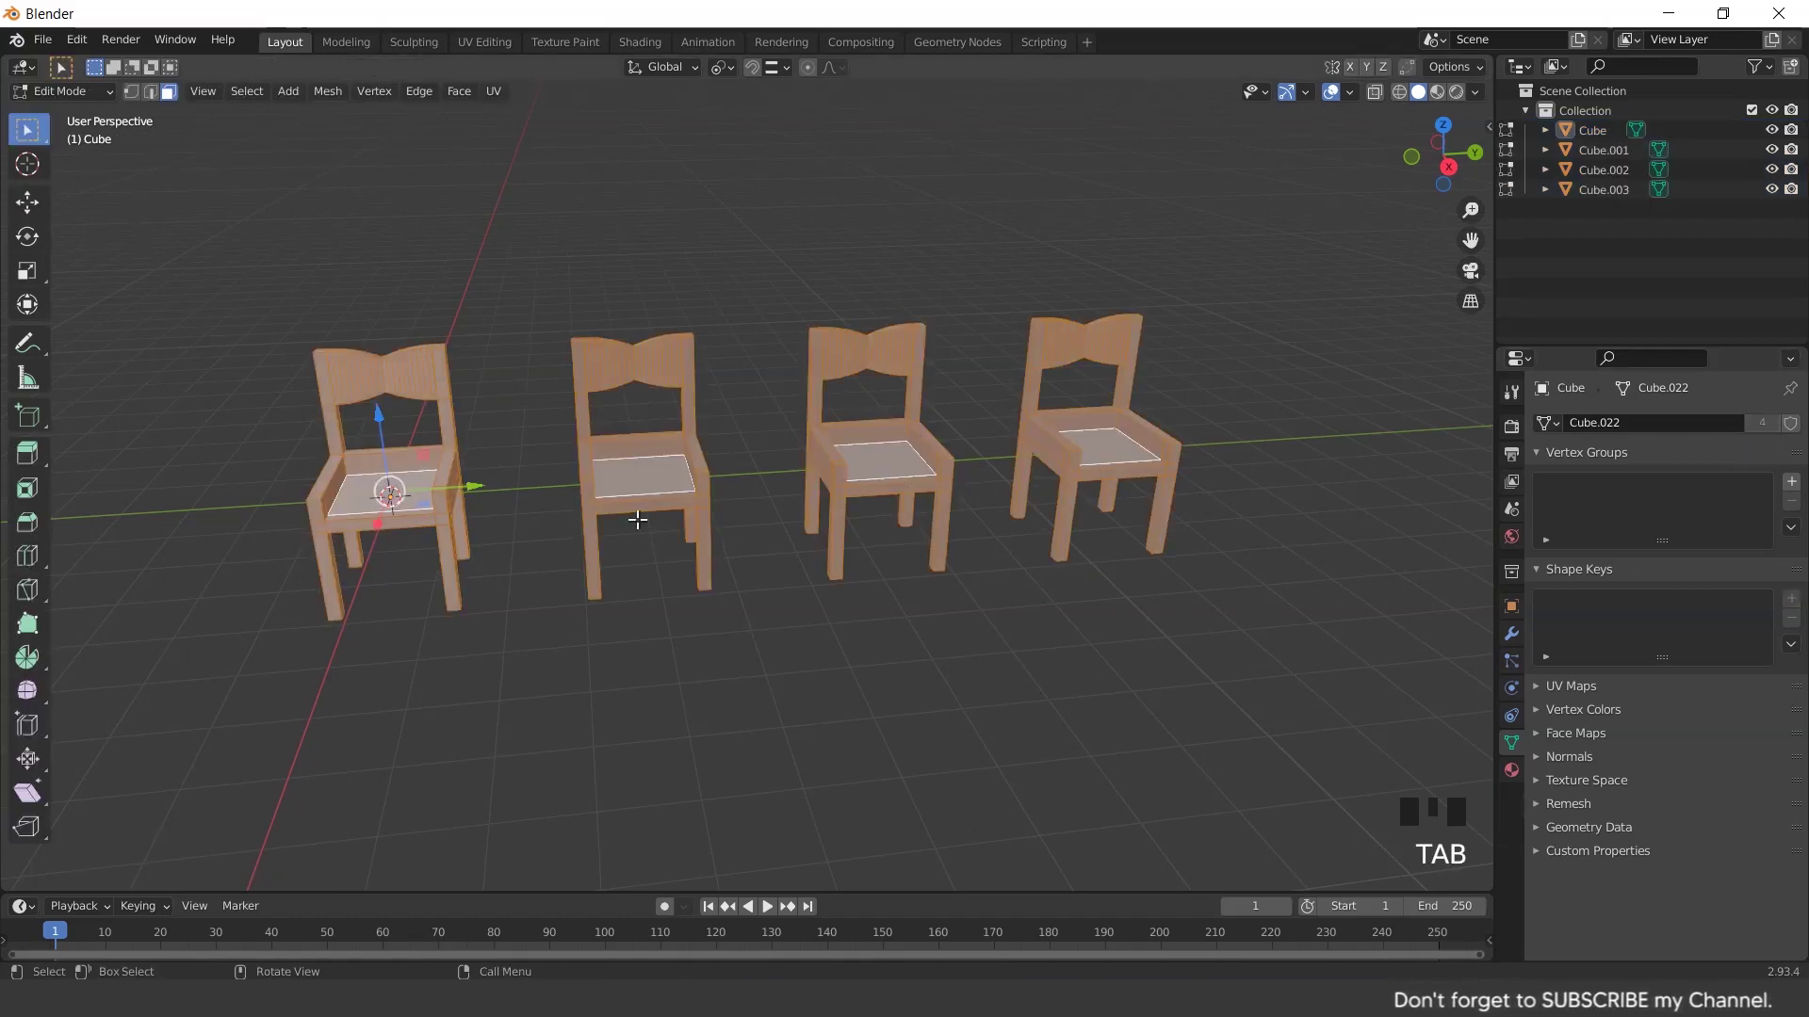
scroll(439, 462, "up", 4)
middle_click_drag(439, 462, 615, 506)
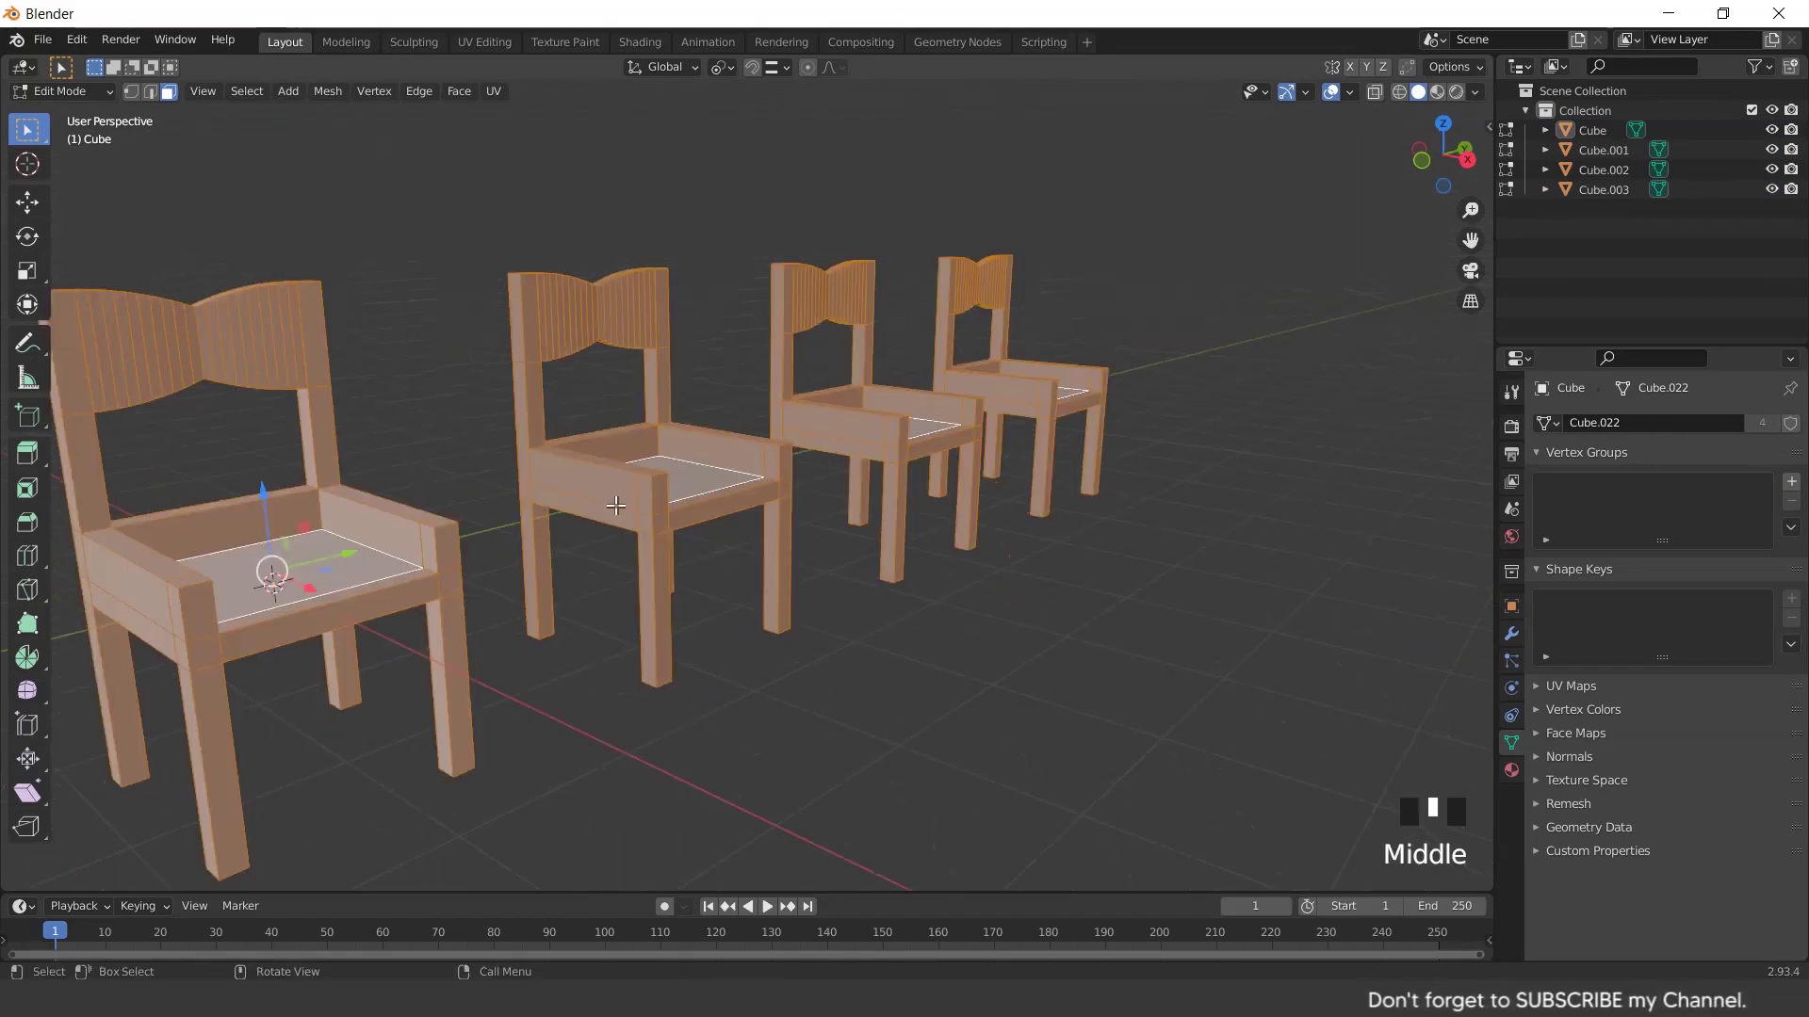
scroll(615, 505, "down", 2)
scroll(376, 320, "up", 2)
left_click(150, 92)
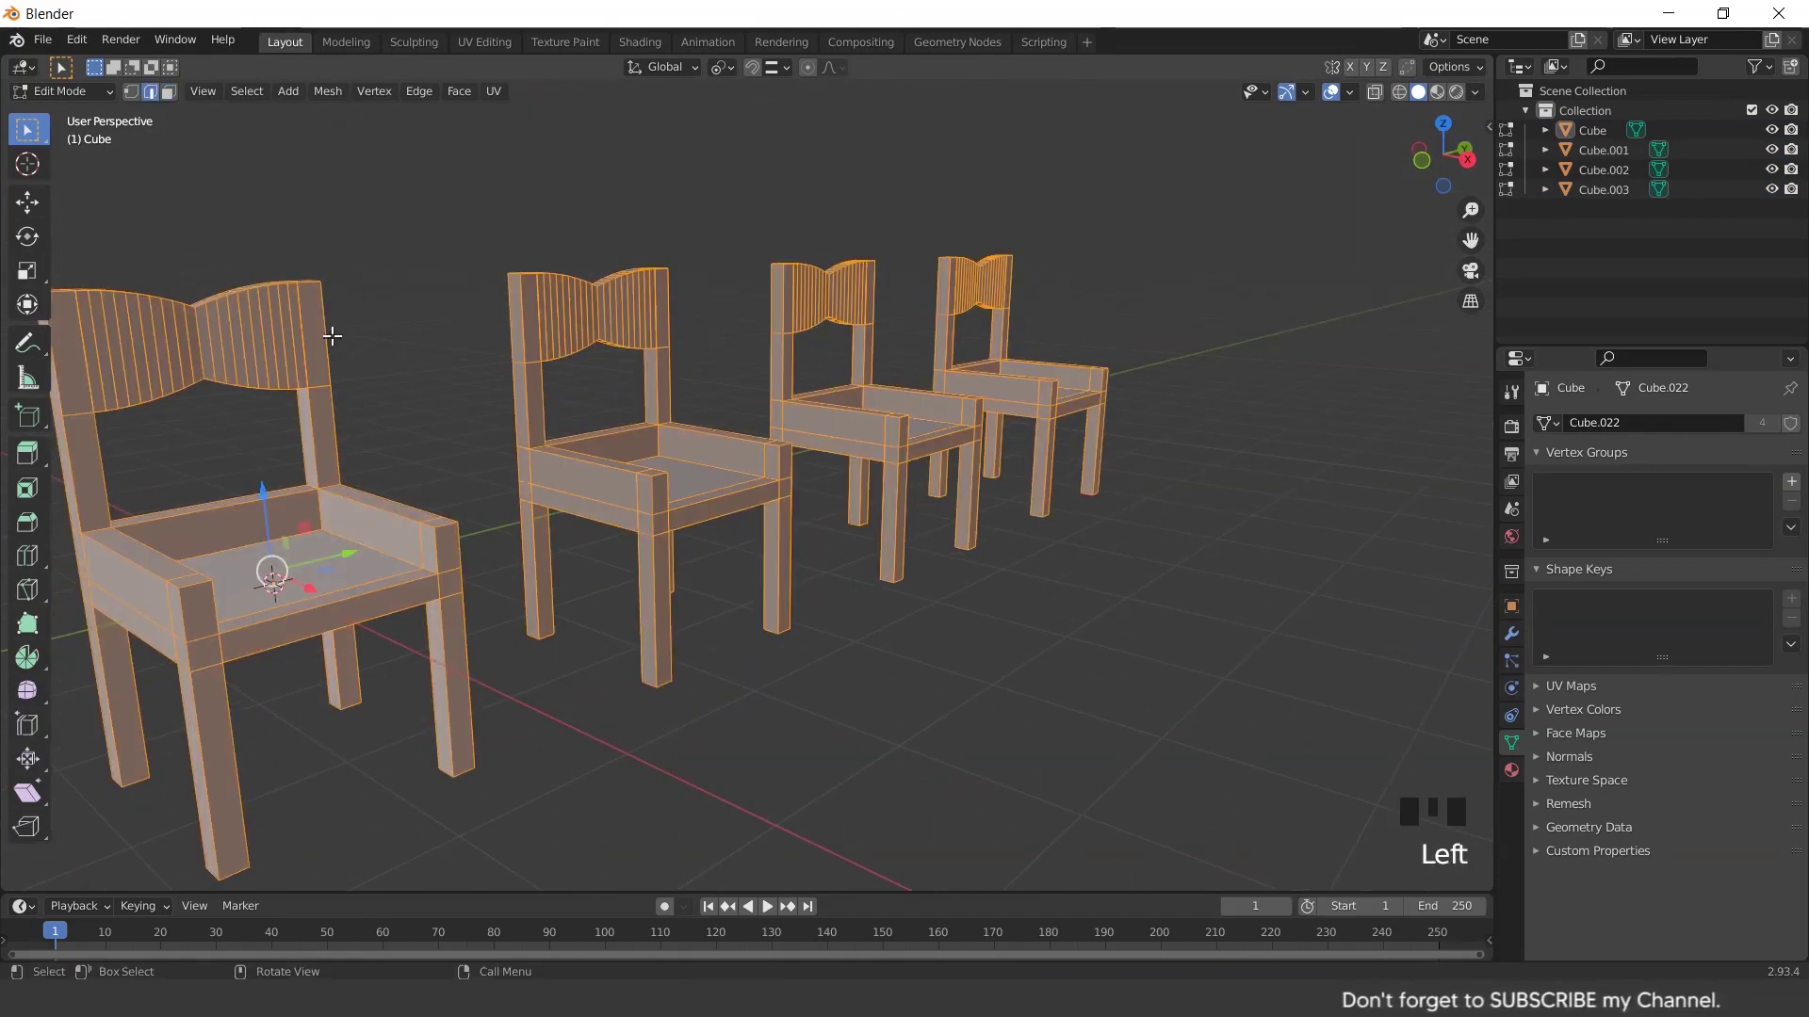
left_click(232, 499)
middle_click_drag(279, 511, 311, 542)
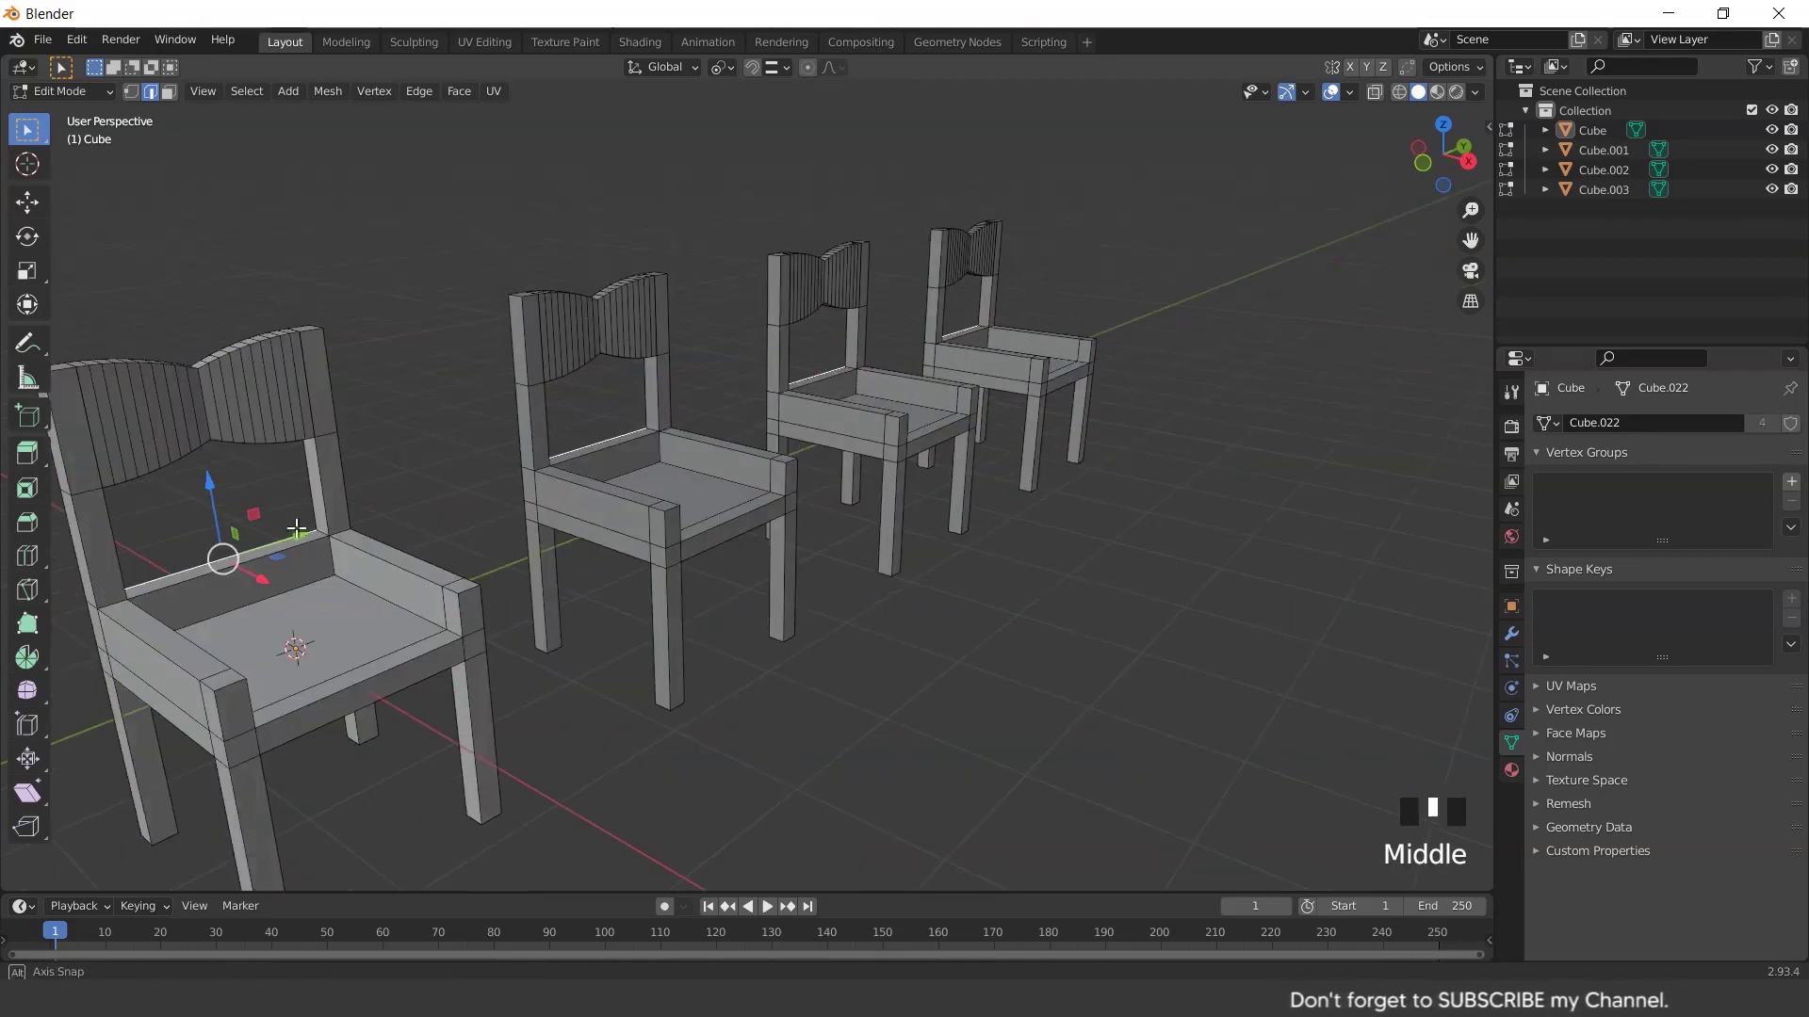
Switch to face selection and try raising the first chair's rear seat rail face along Z on the linked mesh
left_click(168, 92)
middle_click_drag(414, 464, 407, 456)
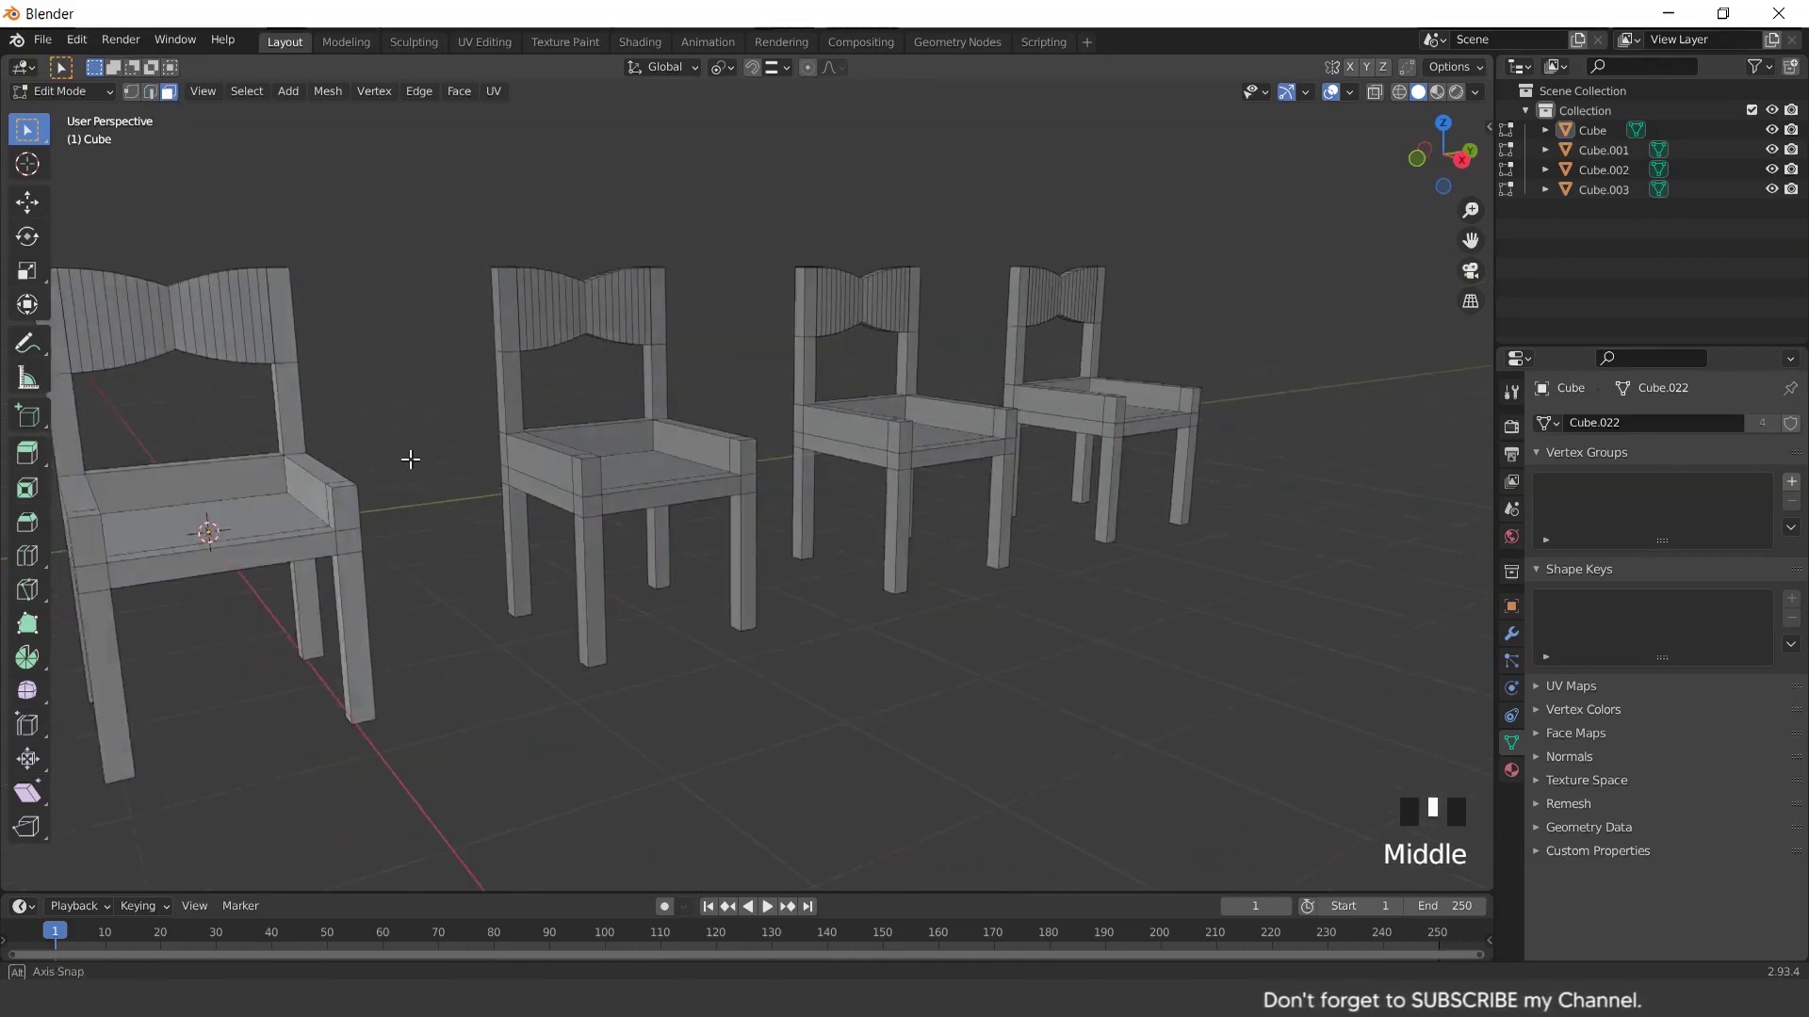
scroll(357, 491, "down", 2)
middle_click_drag(519, 524, 443, 528)
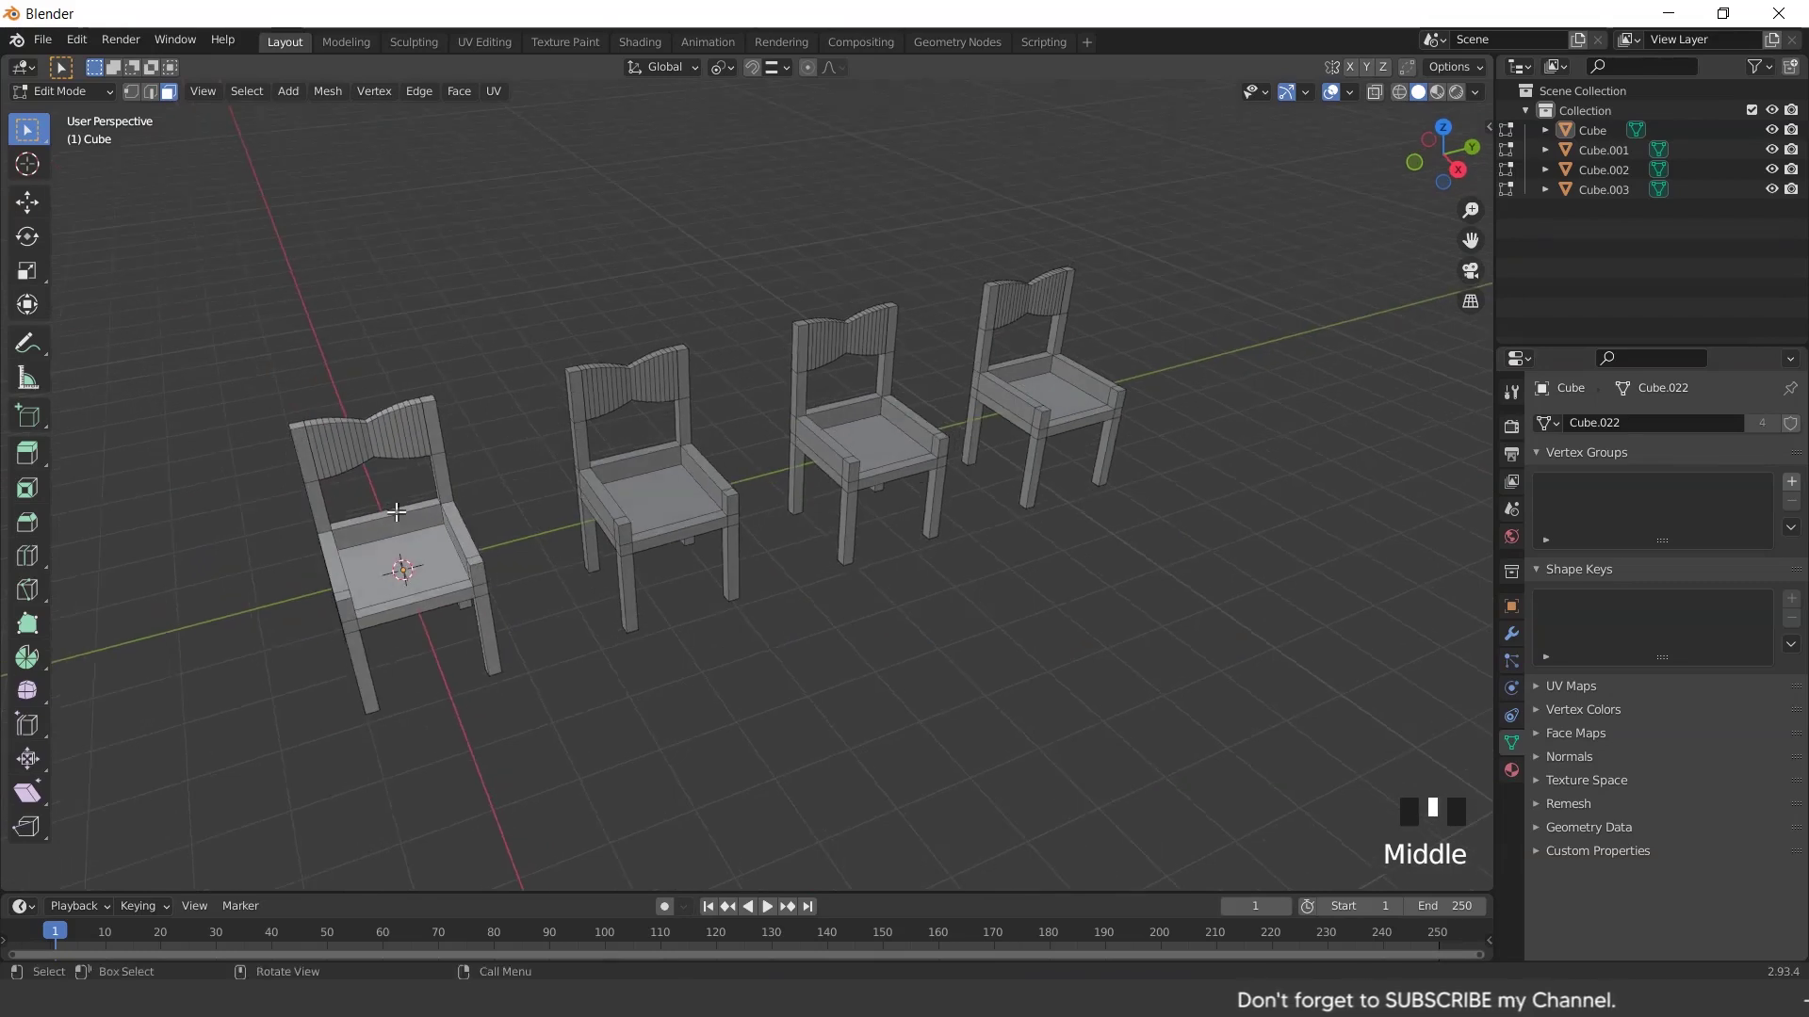
left_click(393, 513)
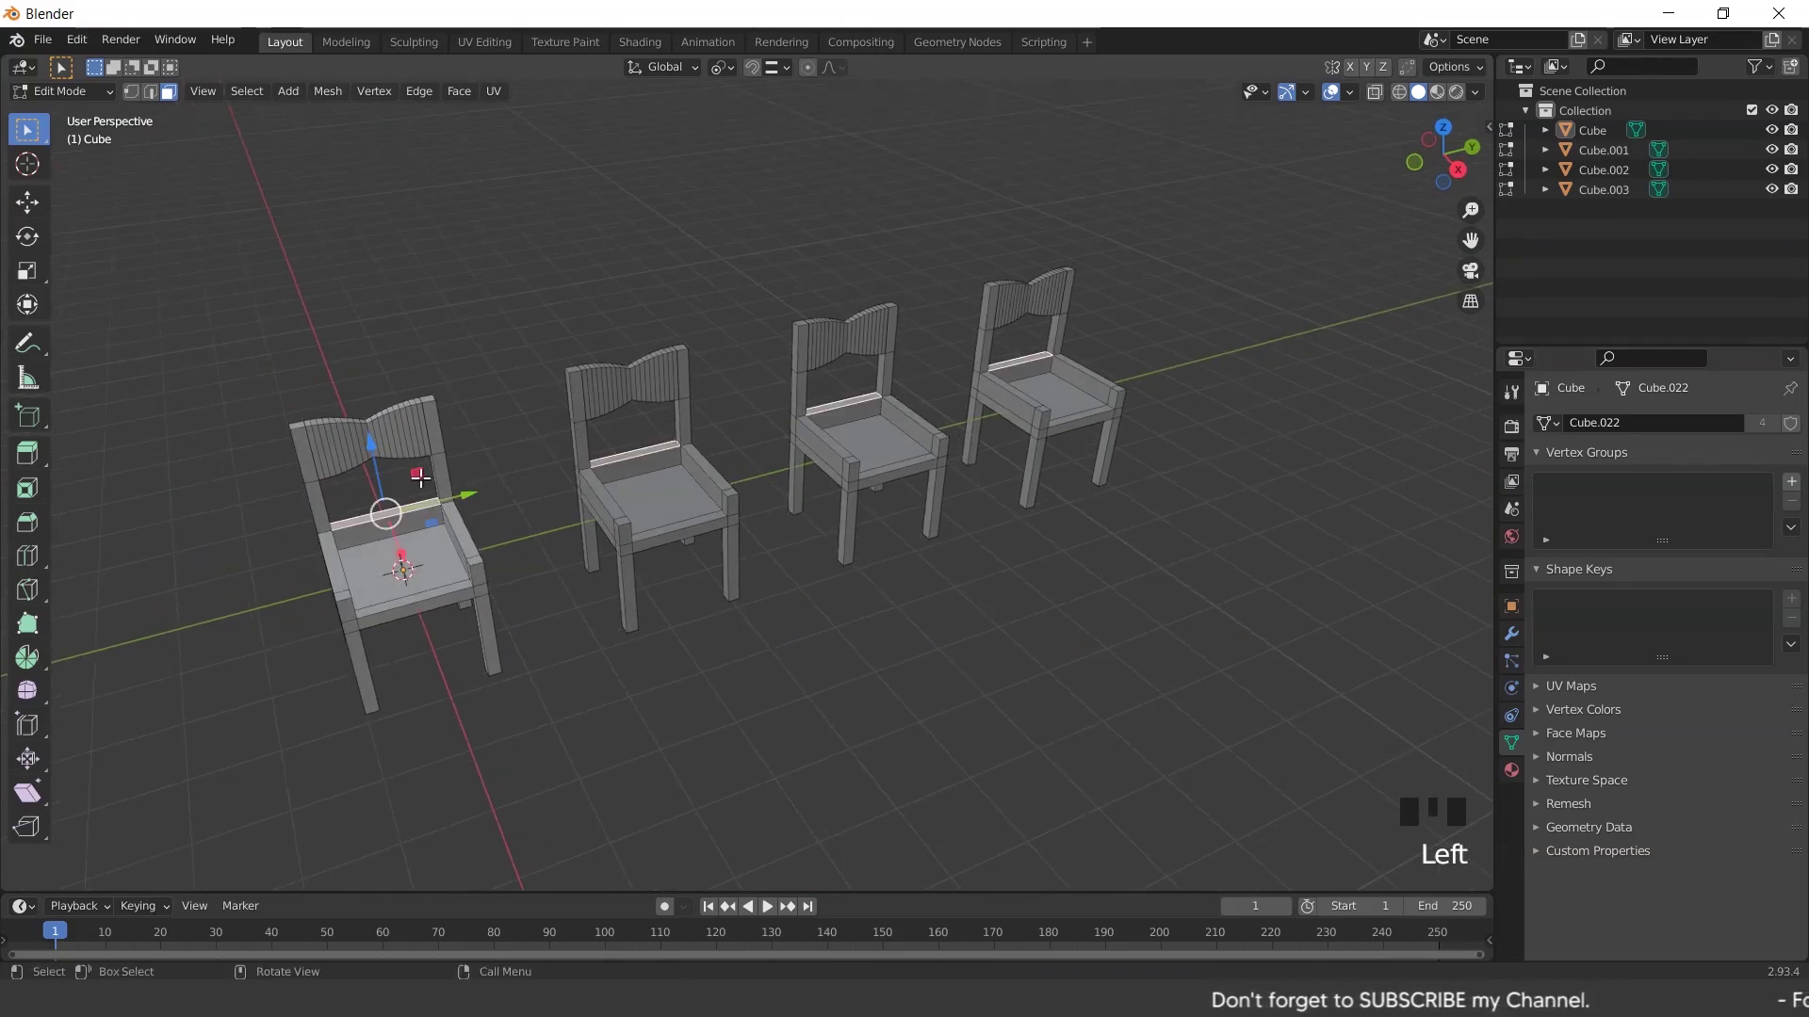
left_click_drag(373, 449, 368, 380)
mouse_move(480, 477)
middle_mouse_down()
mouse_move(468, 404)
mouse_move(512, 489)
middle_mouse_up()
left_click(555, 542)
middle_click_drag(614, 556, 721, 598)
key("Tab")
Undo the rear rail face move and return to Object Mode
key("ctrl+z")
key("ctrl+z")
key("ctrl+z")
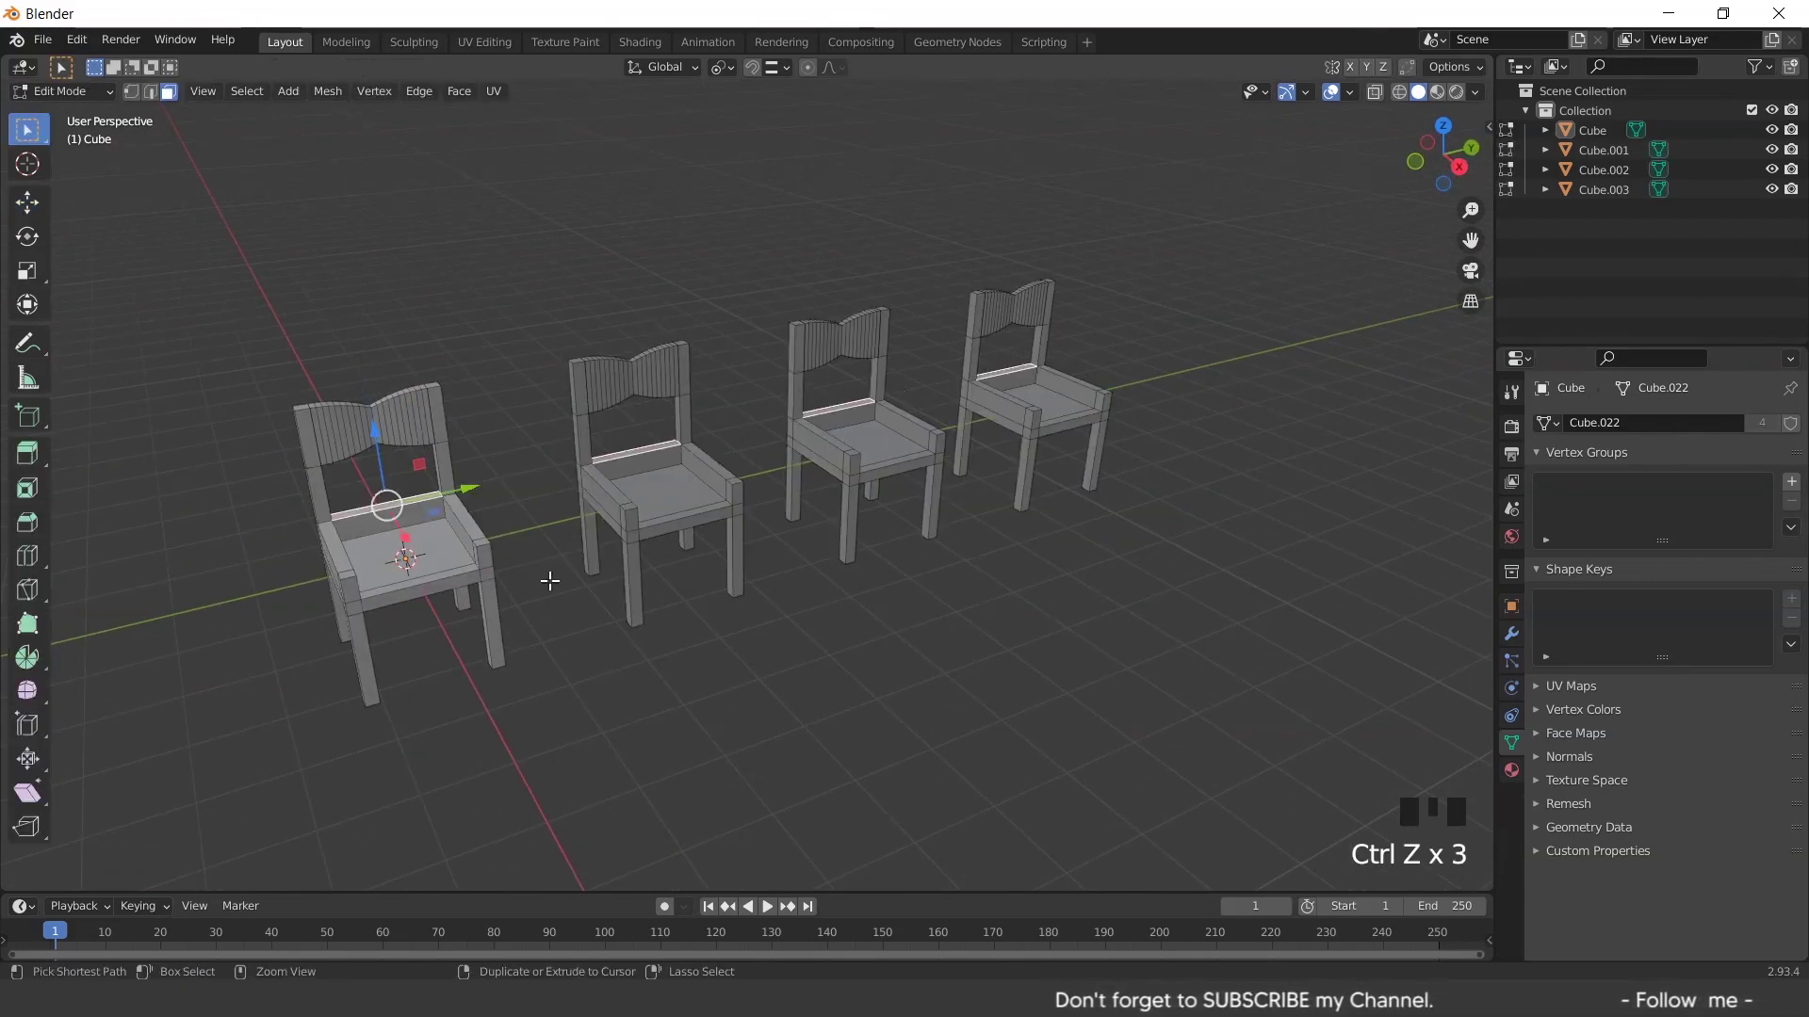
middle_click_drag(538, 575, 500, 561)
scroll(565, 617, "up", 2)
scroll(571, 599, "up", 1)
middle_click_drag(640, 579, 613, 537)
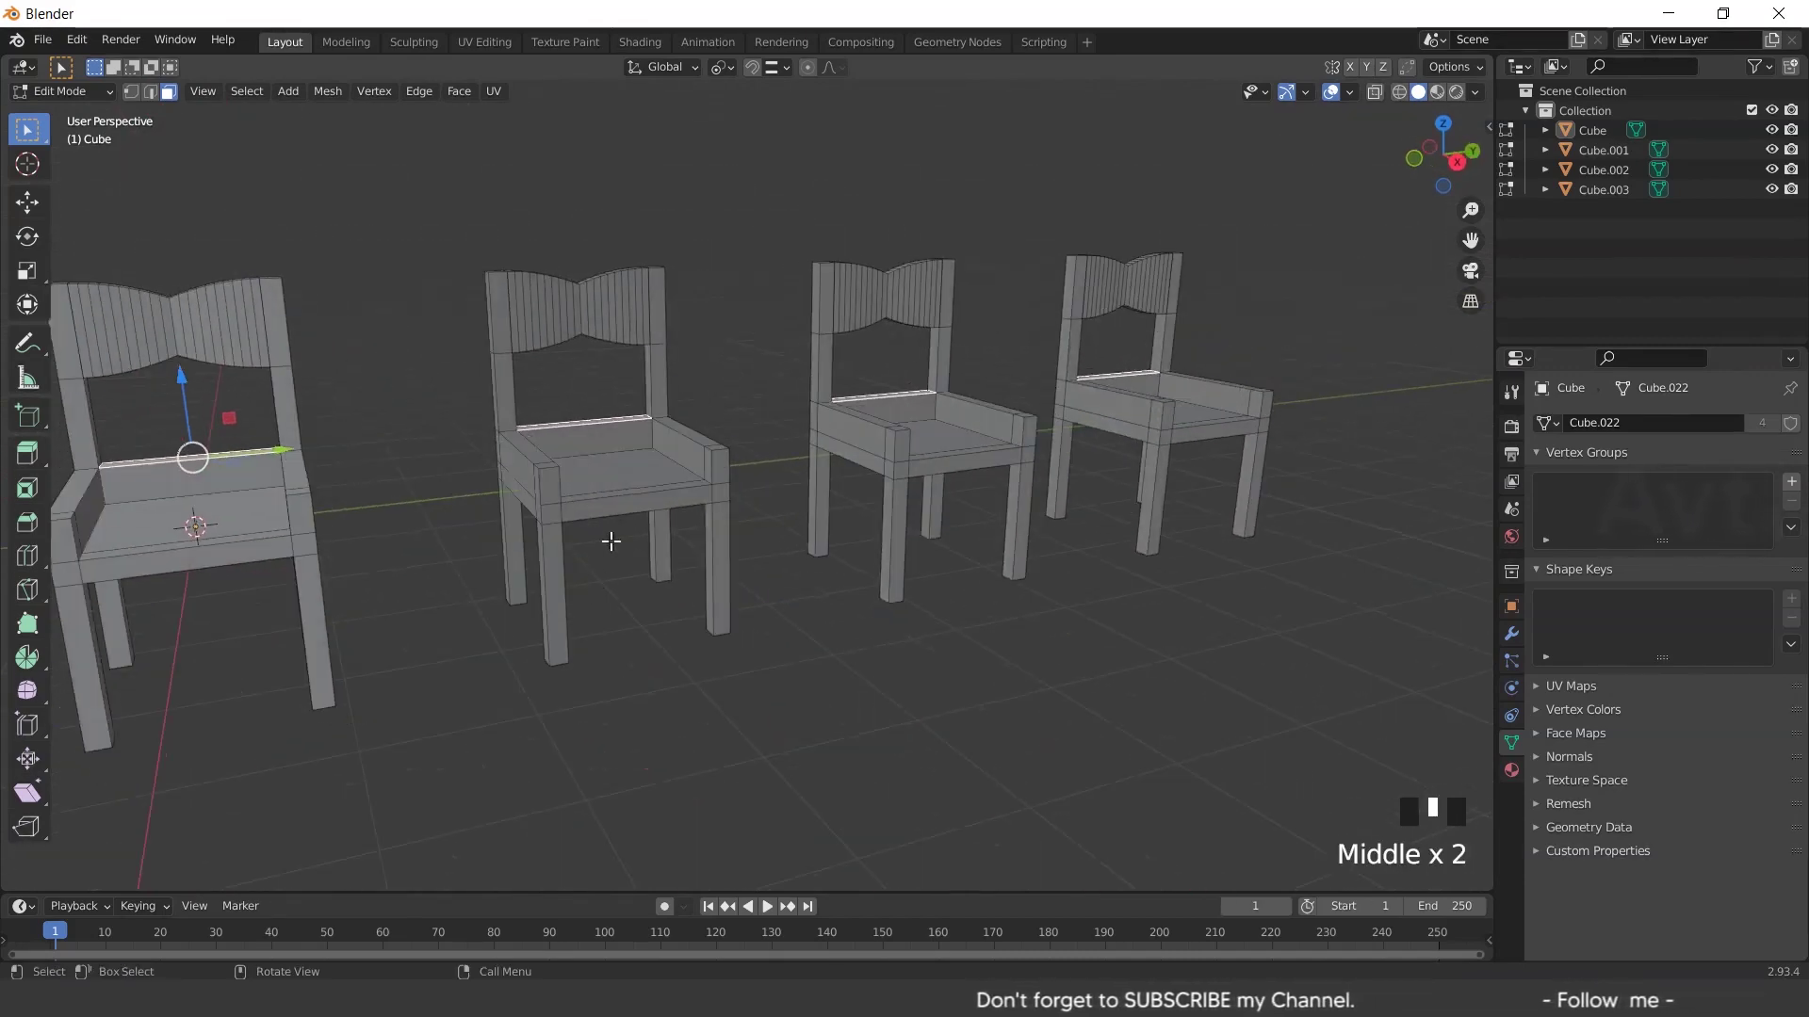
left_click(614, 483)
key("Tab")
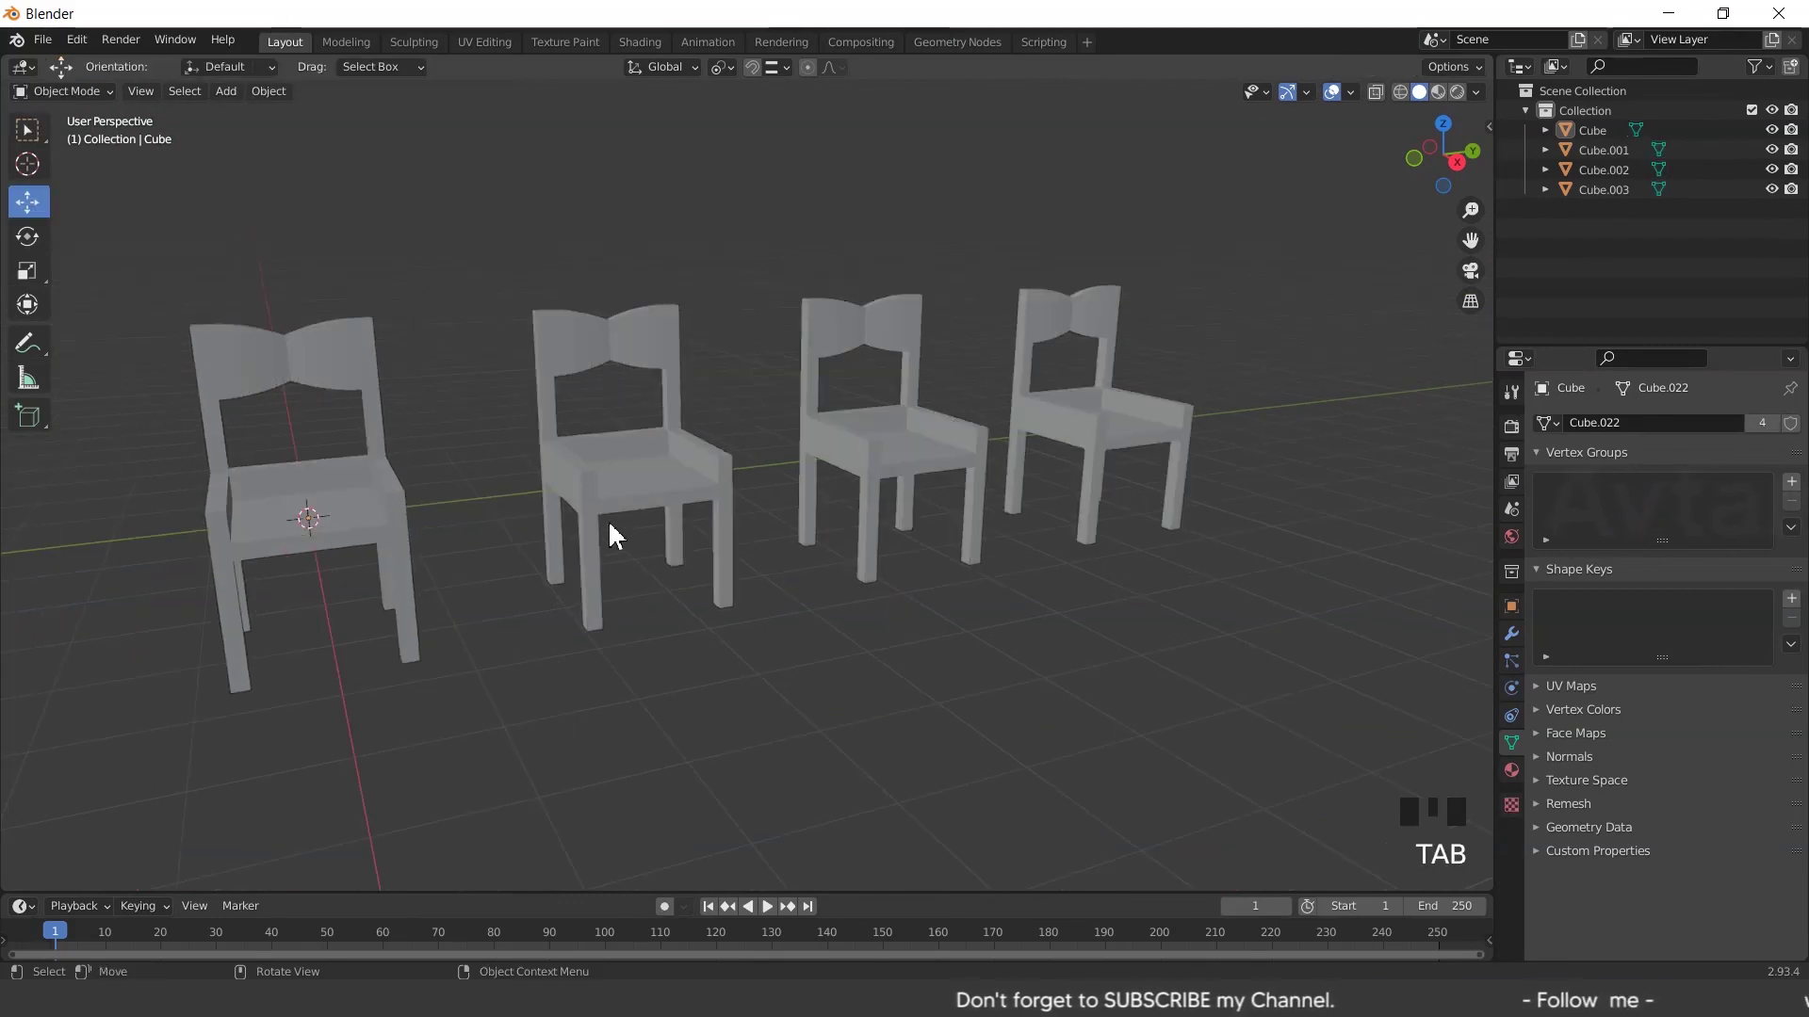
Scale the second chair down to about 0.47 and shrink the third chair to a similar size
left_click(687, 504)
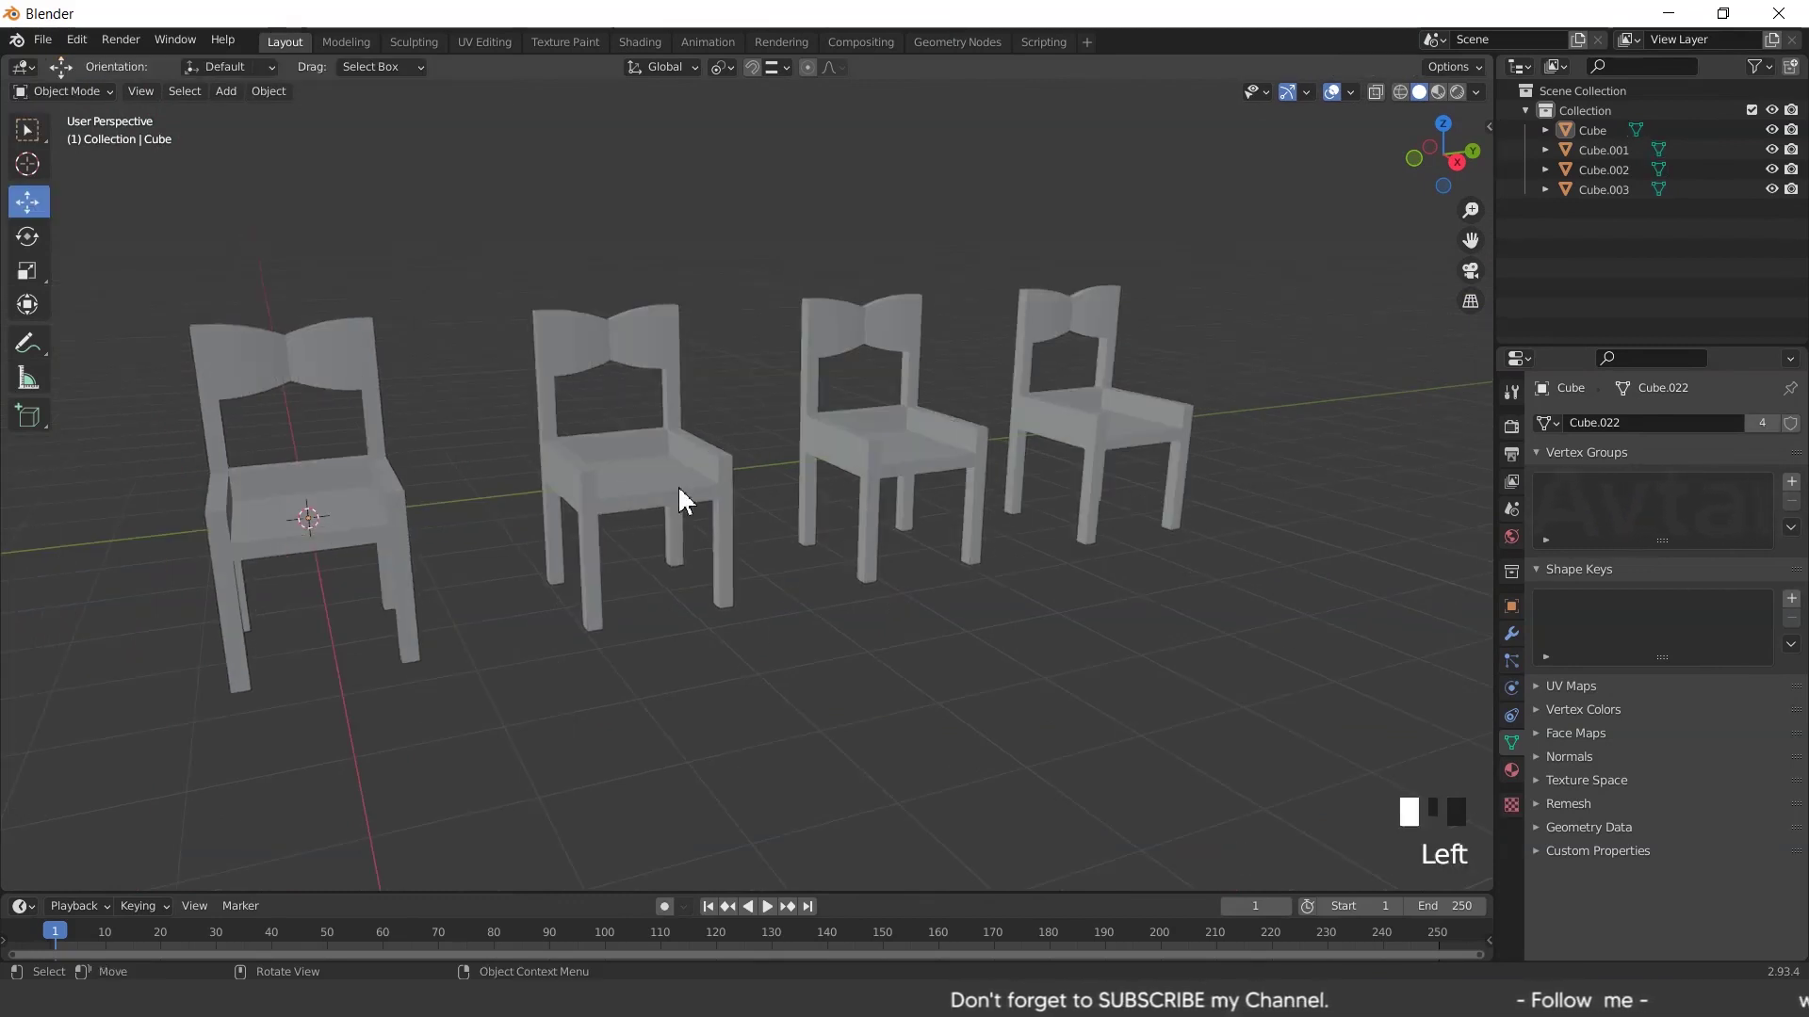
key("s")
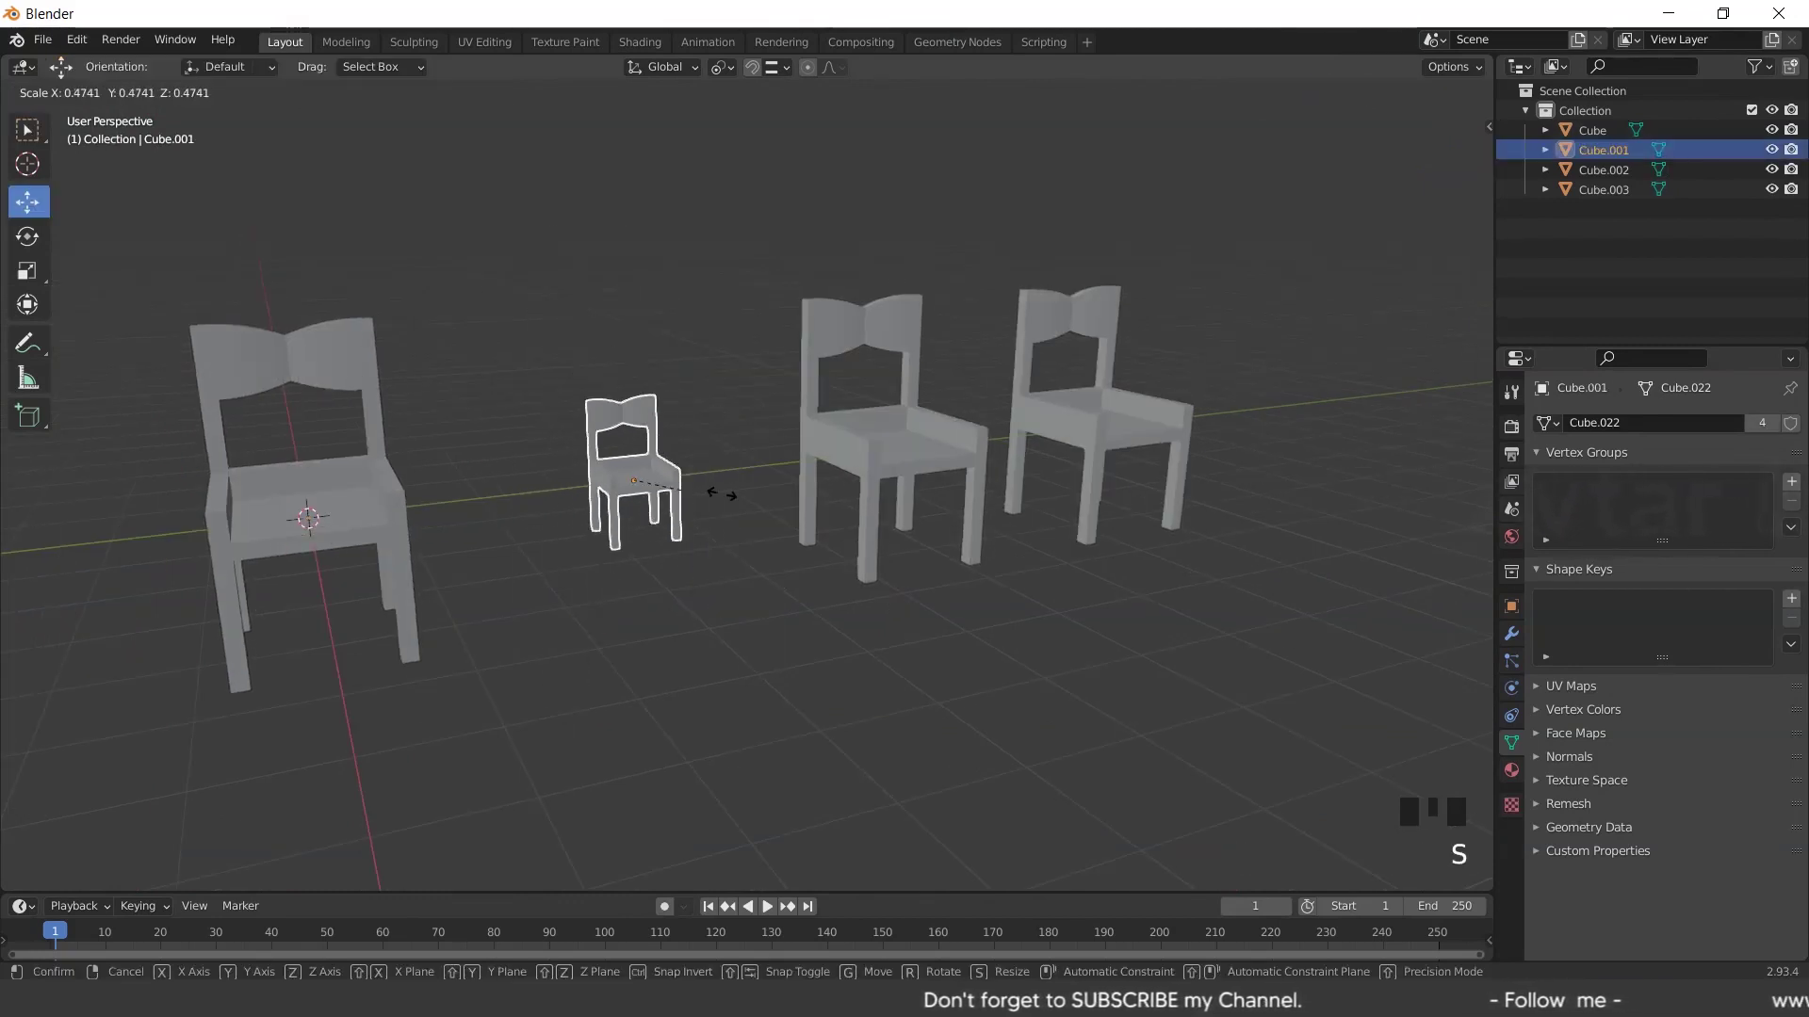
left_click(710, 509)
left_click(885, 466)
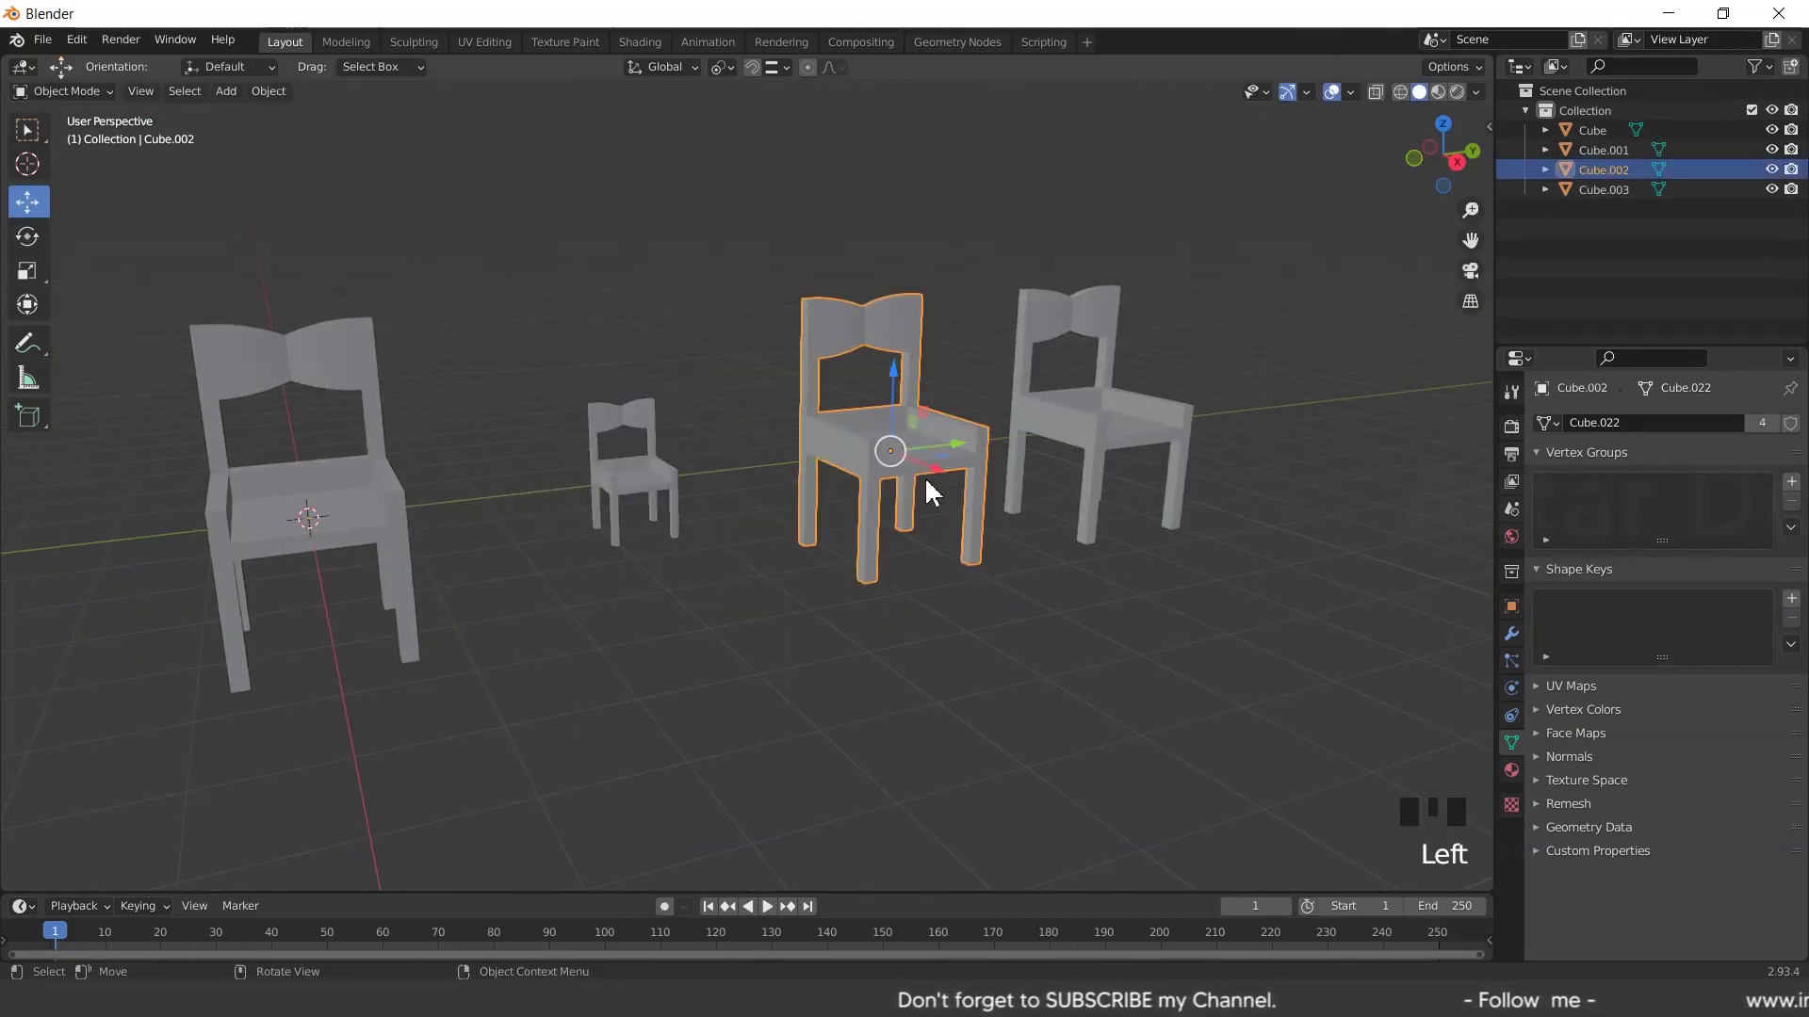
key("s")
left_click(1090, 456)
Scale the fourth chair by 1.103, enlarge the third chair, and scale the second chair by 1.692
left_click(1091, 451)
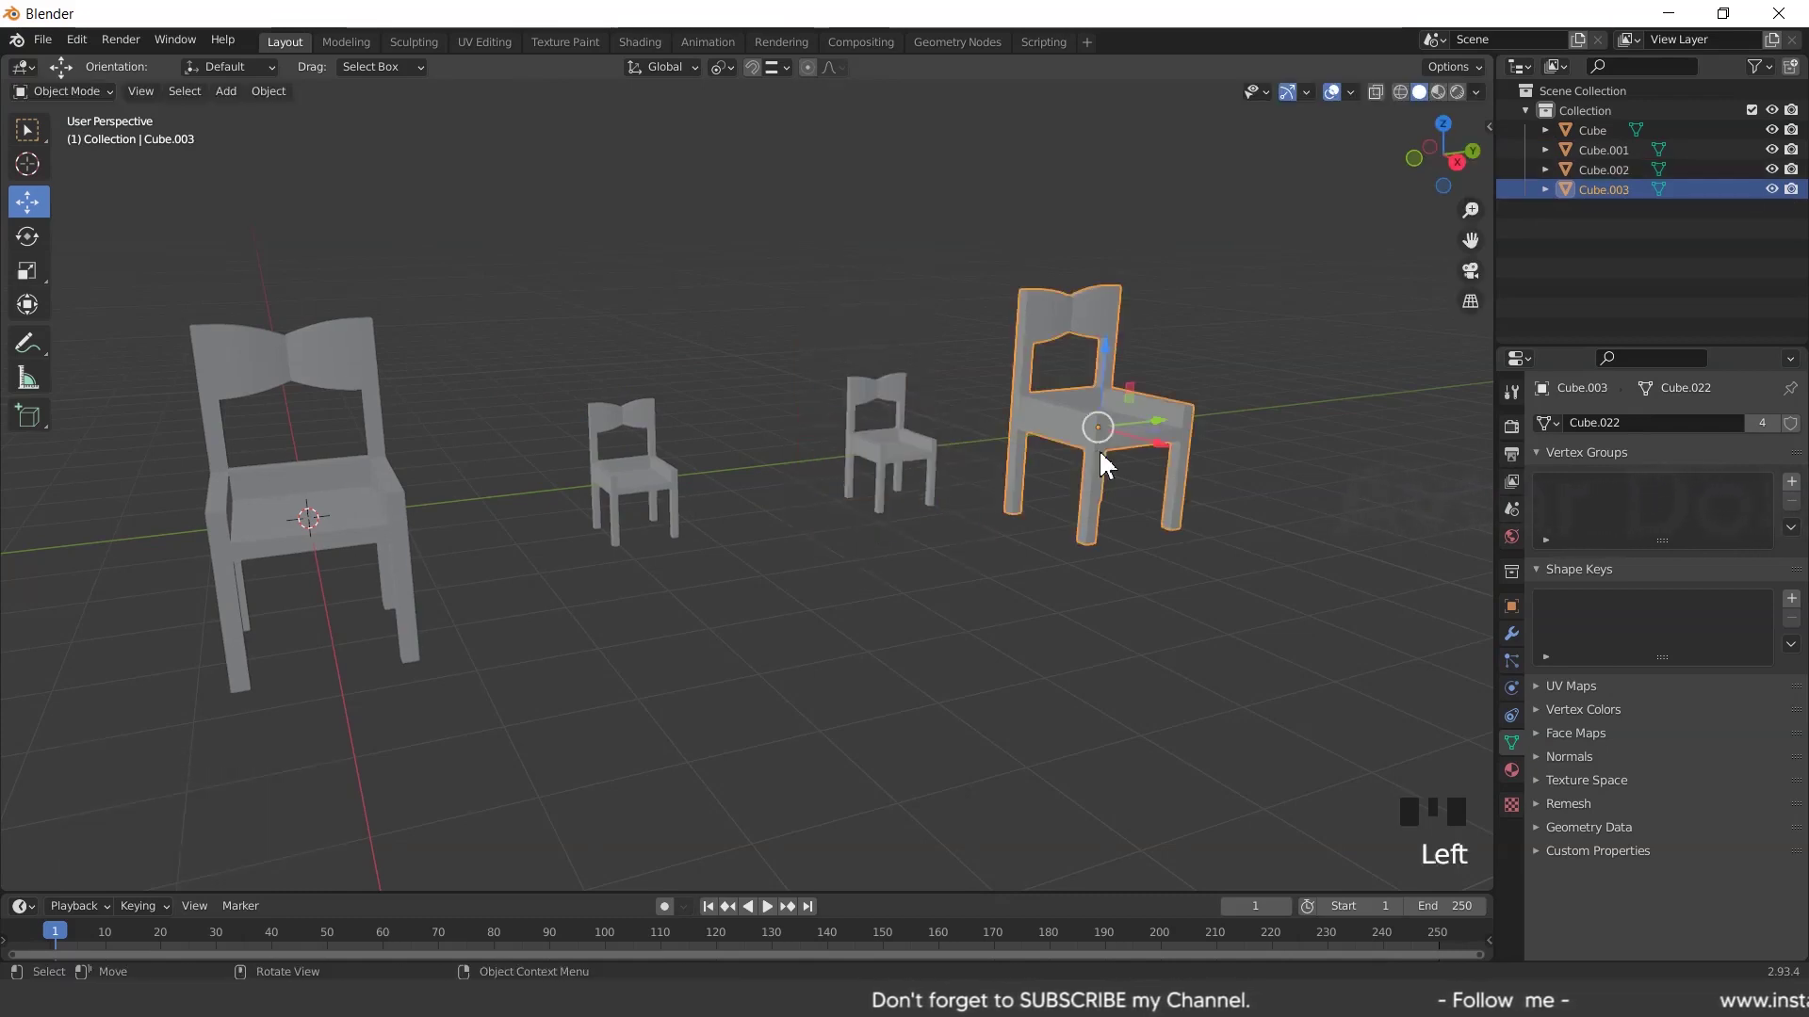
key("s")
left_click(1169, 458)
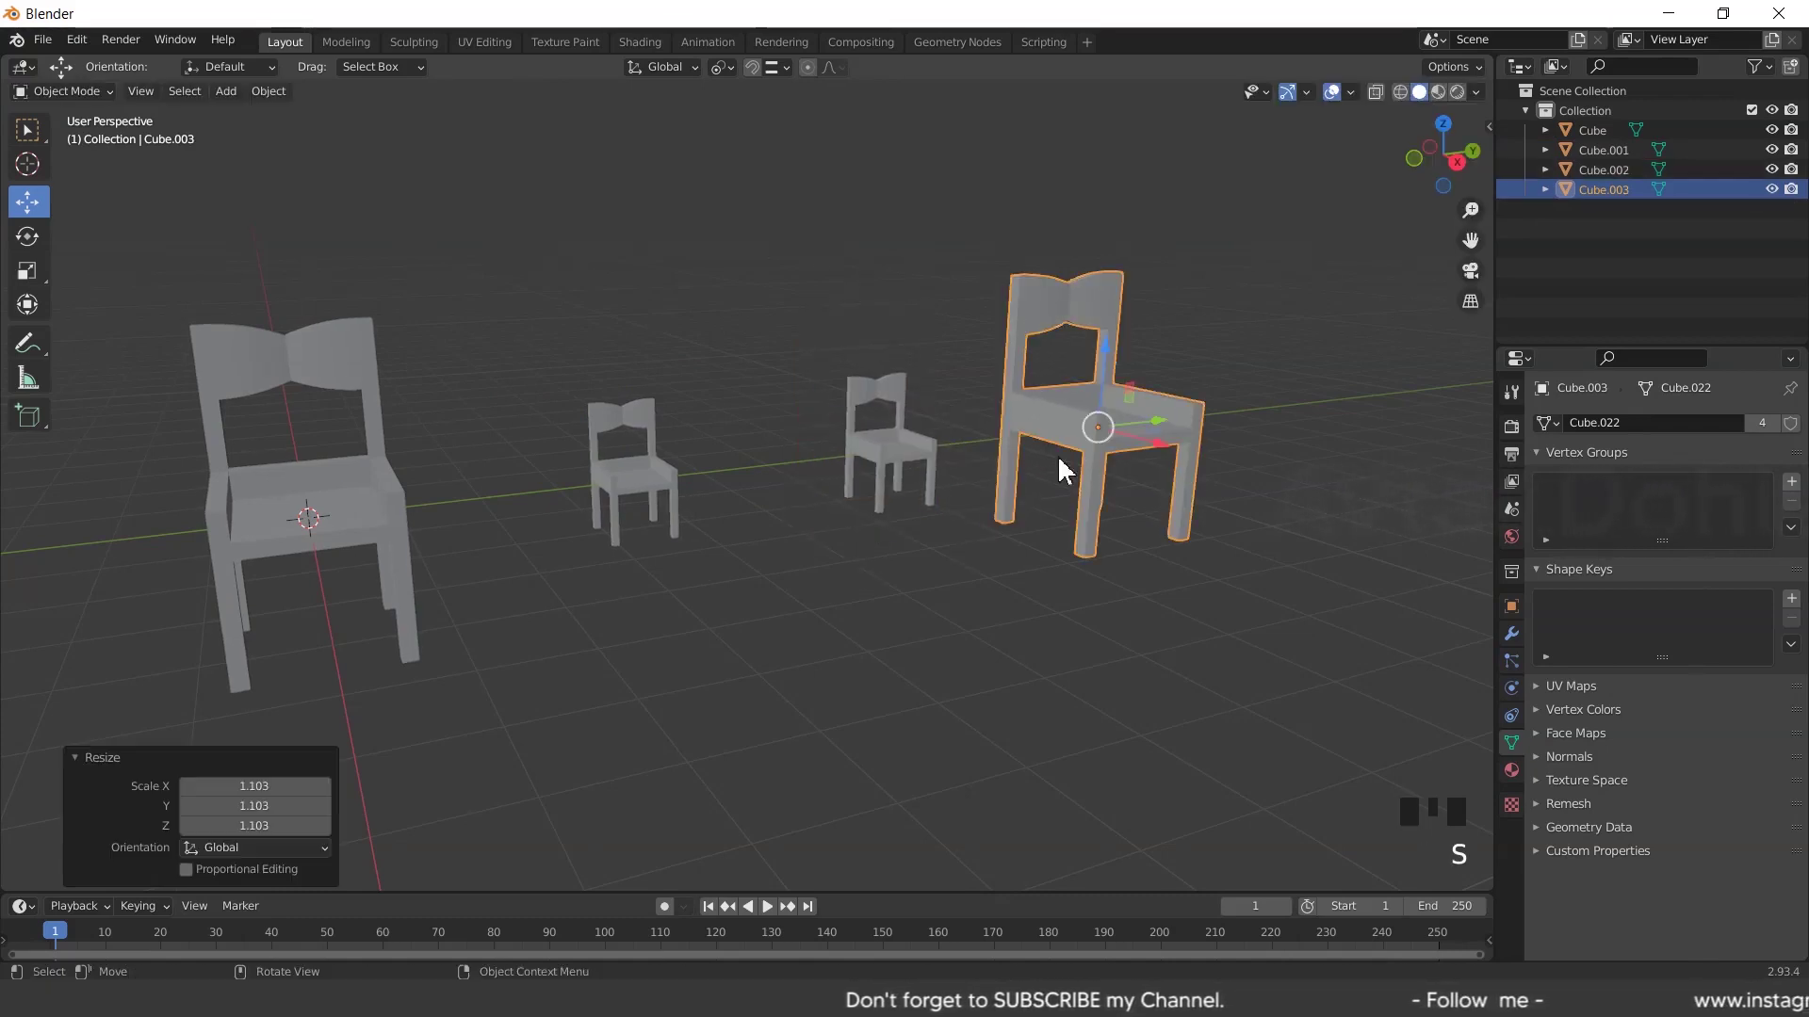
left_click(892, 461)
key("s")
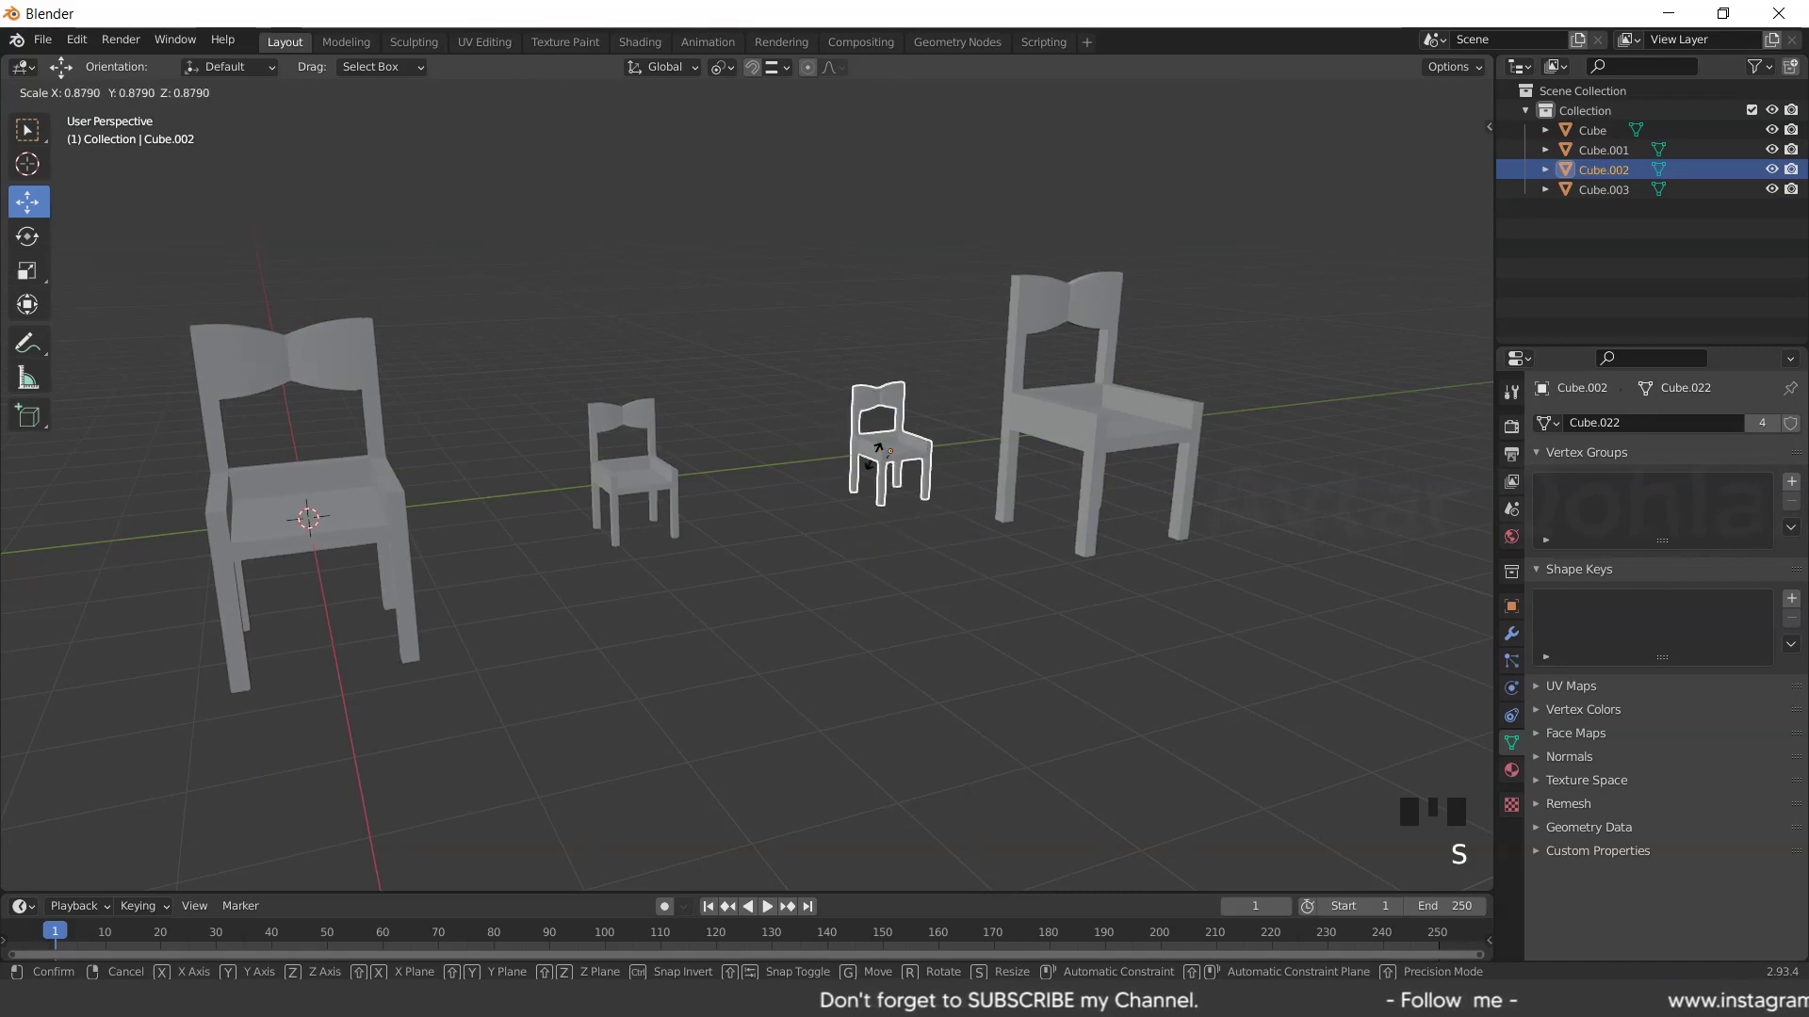
middle_click_drag(683, 501, 662, 495)
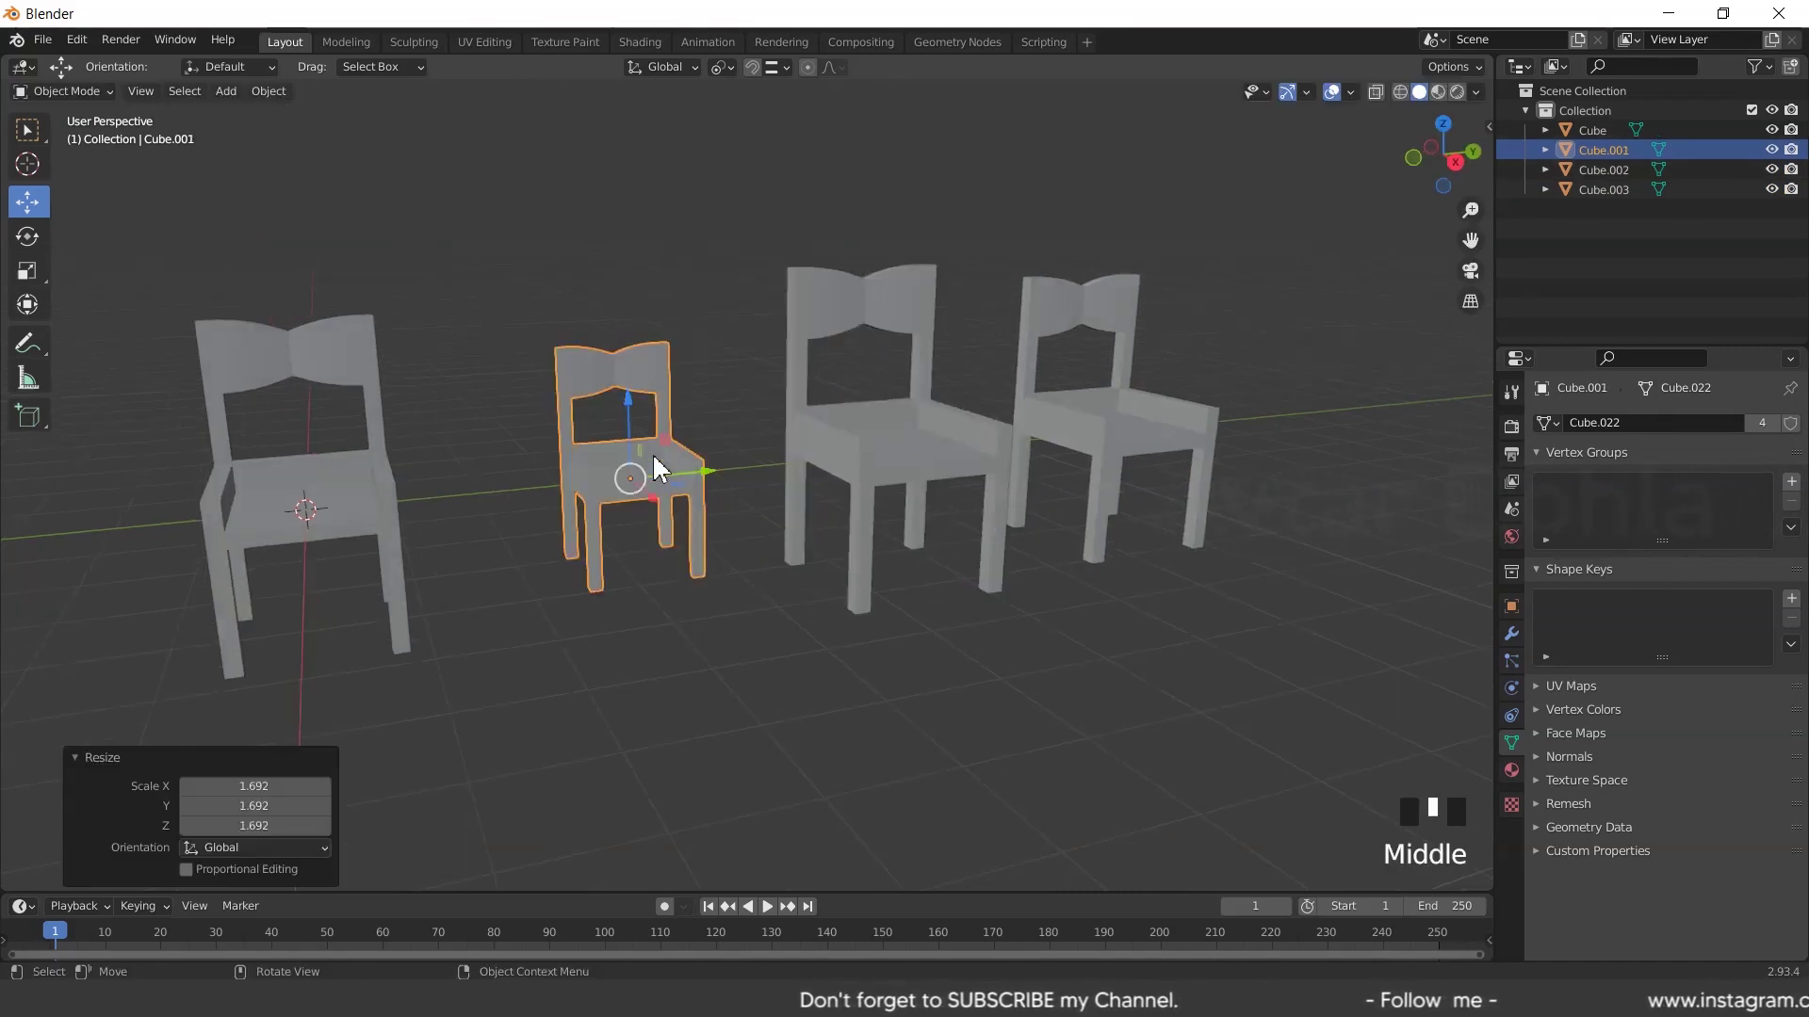
Check the shared mesh in Edit Mode by selecting the second chair's rear inner face and front rail face, and return to Object Mode
key("Tab")
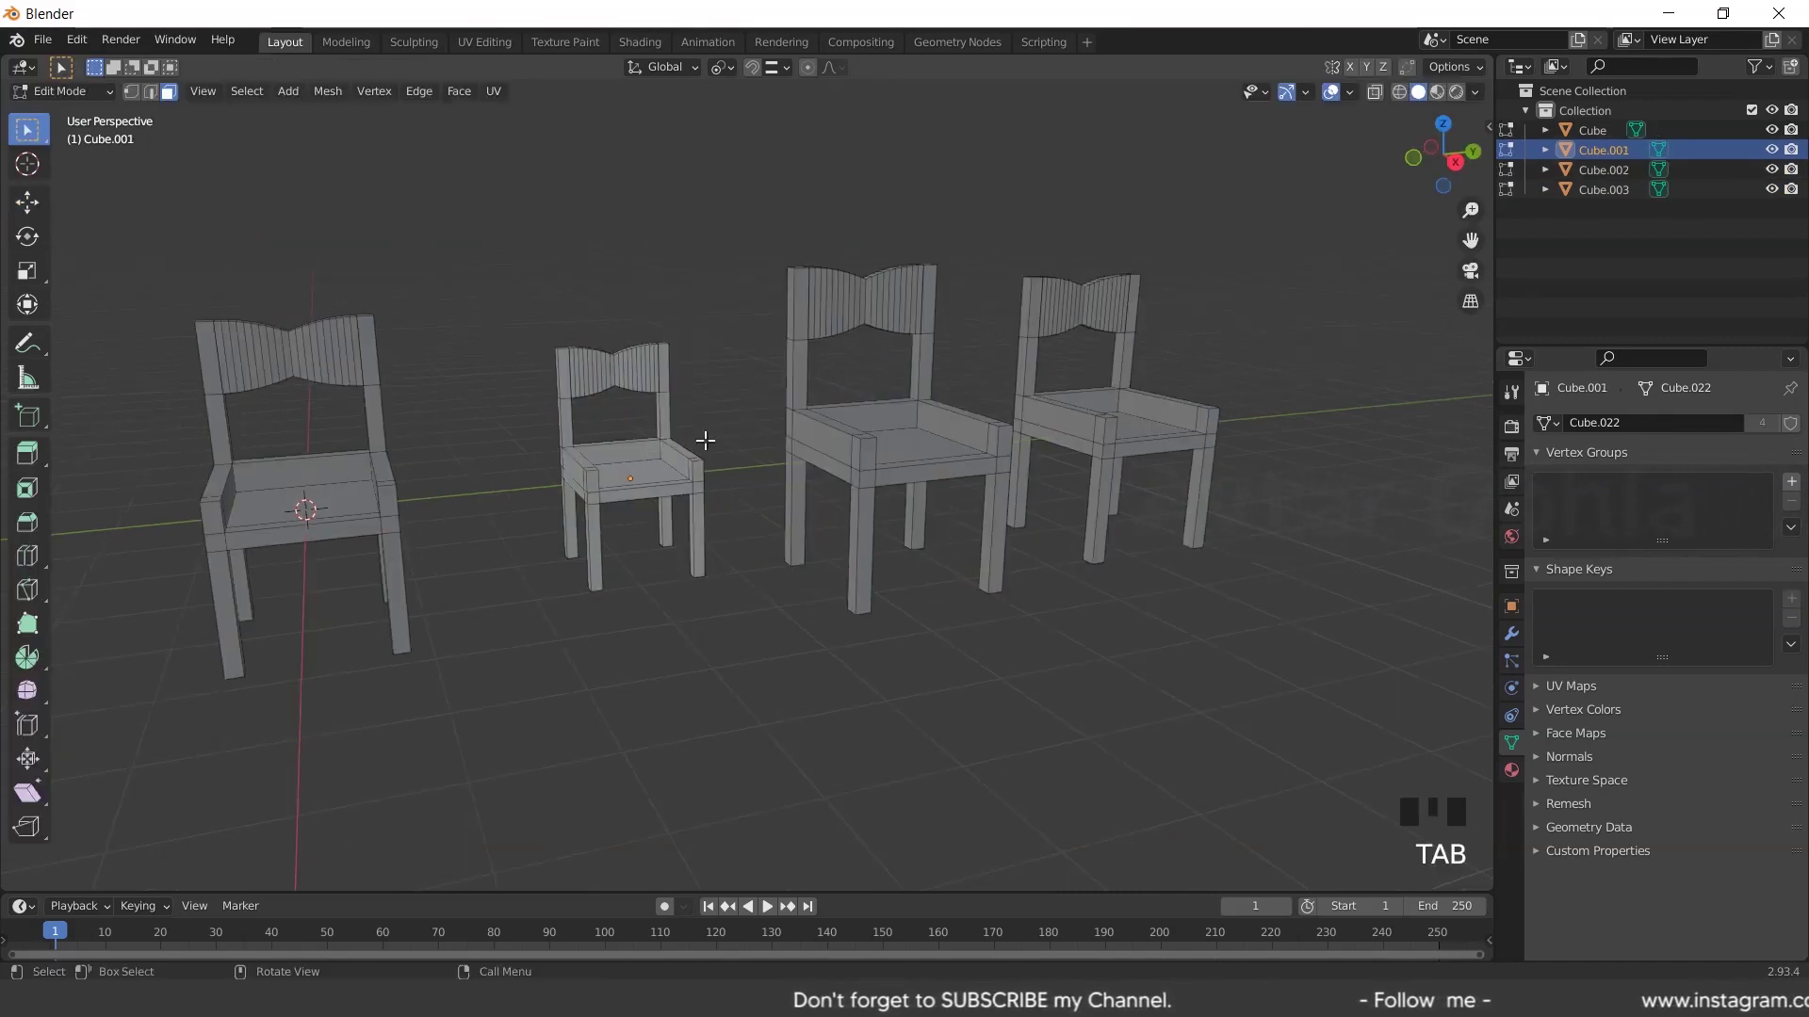
left_click(632, 456)
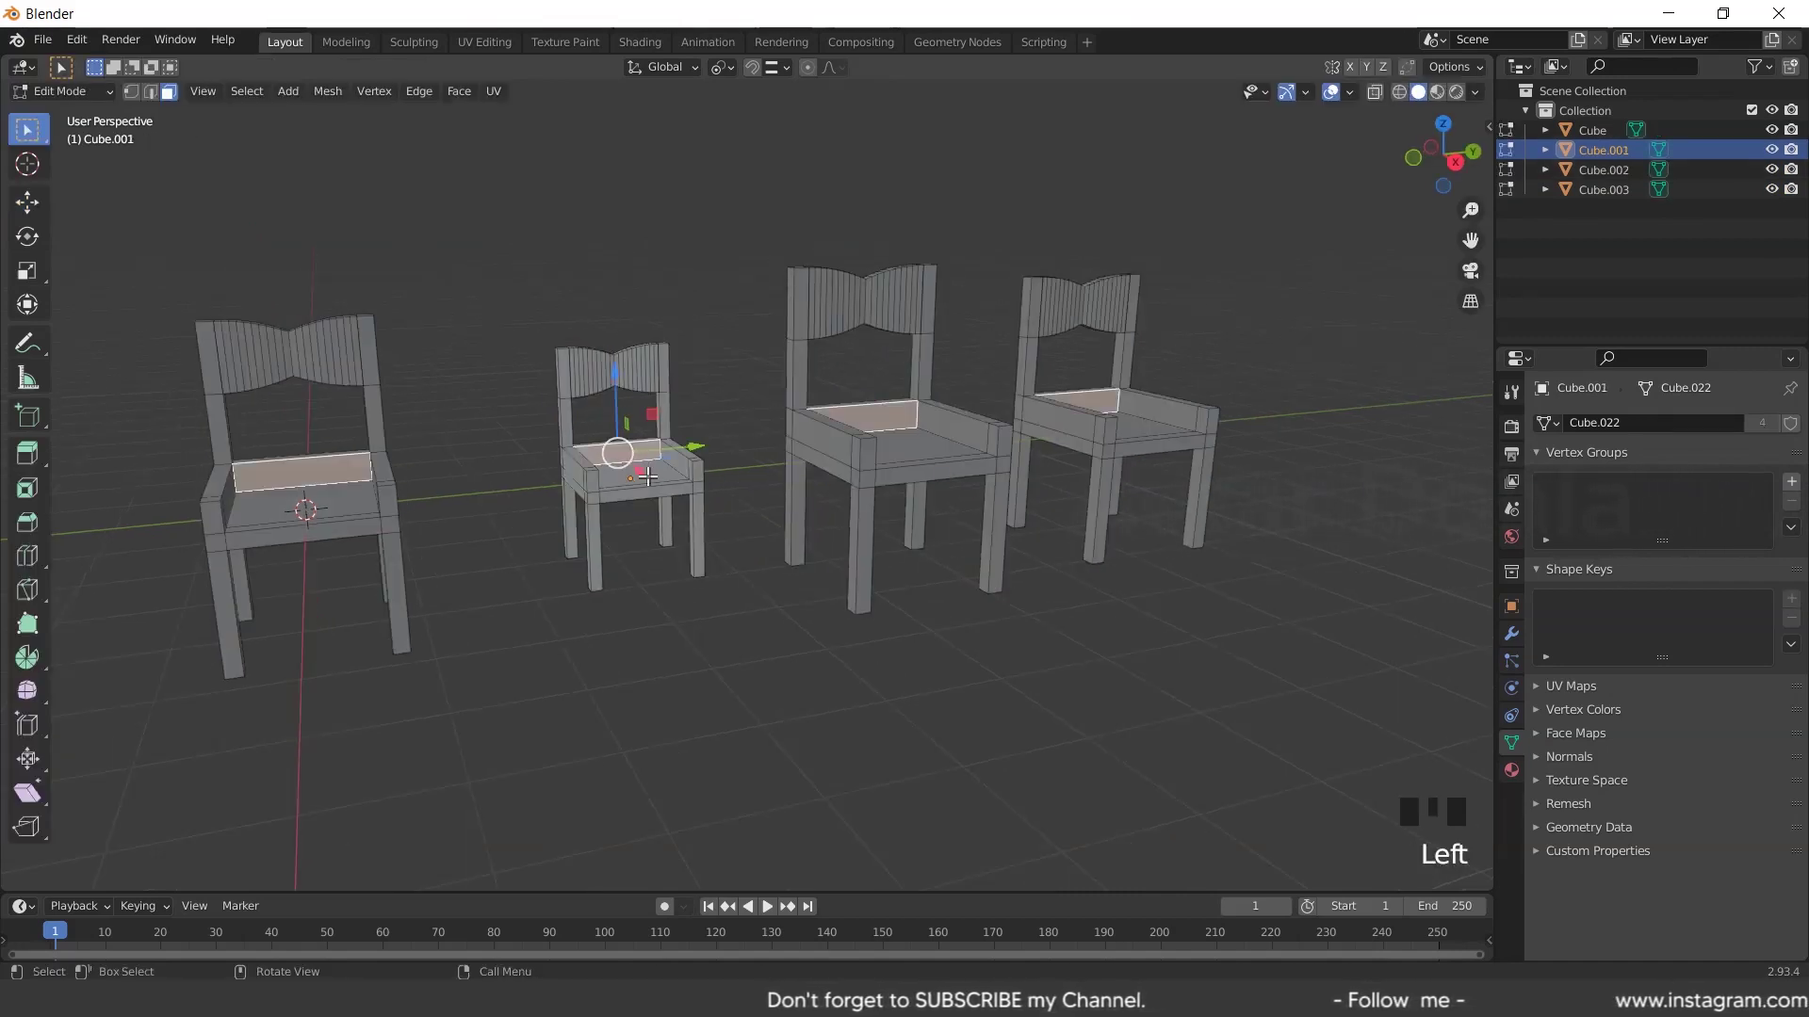
scroll(657, 487, "up", 1)
scroll(697, 489, "down", 1)
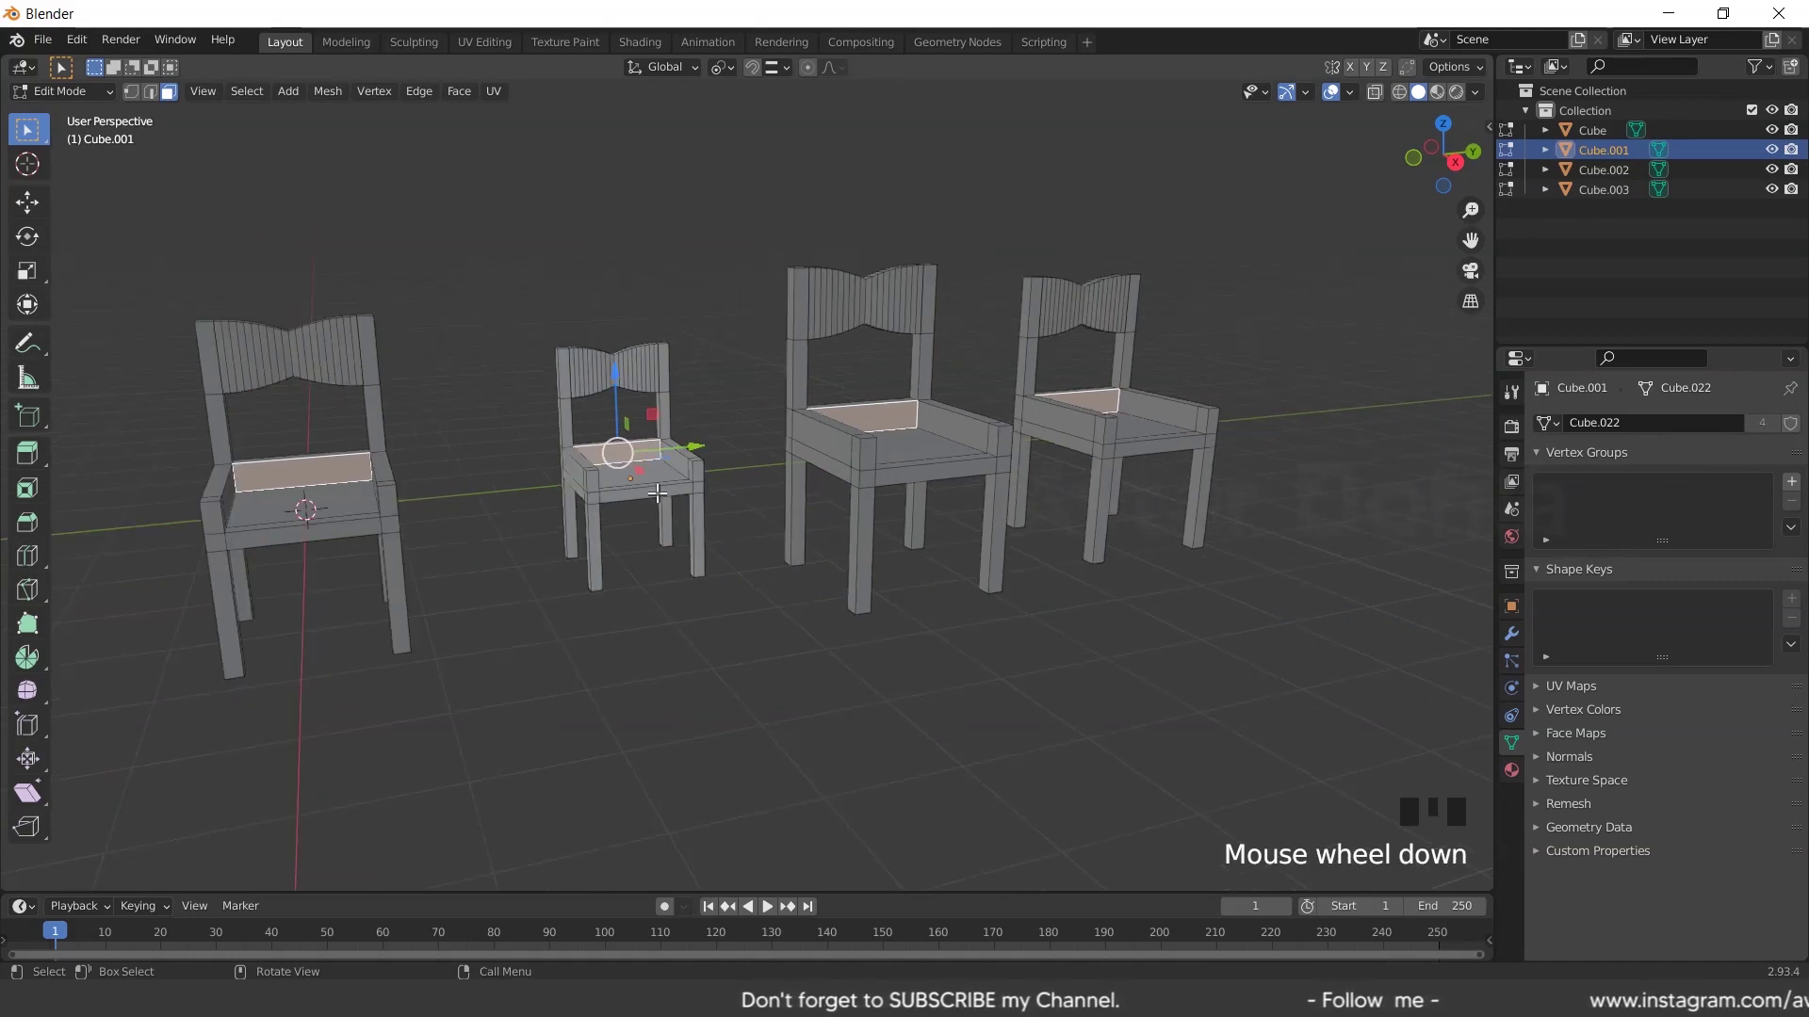
left_click(657, 491)
key("Tab")
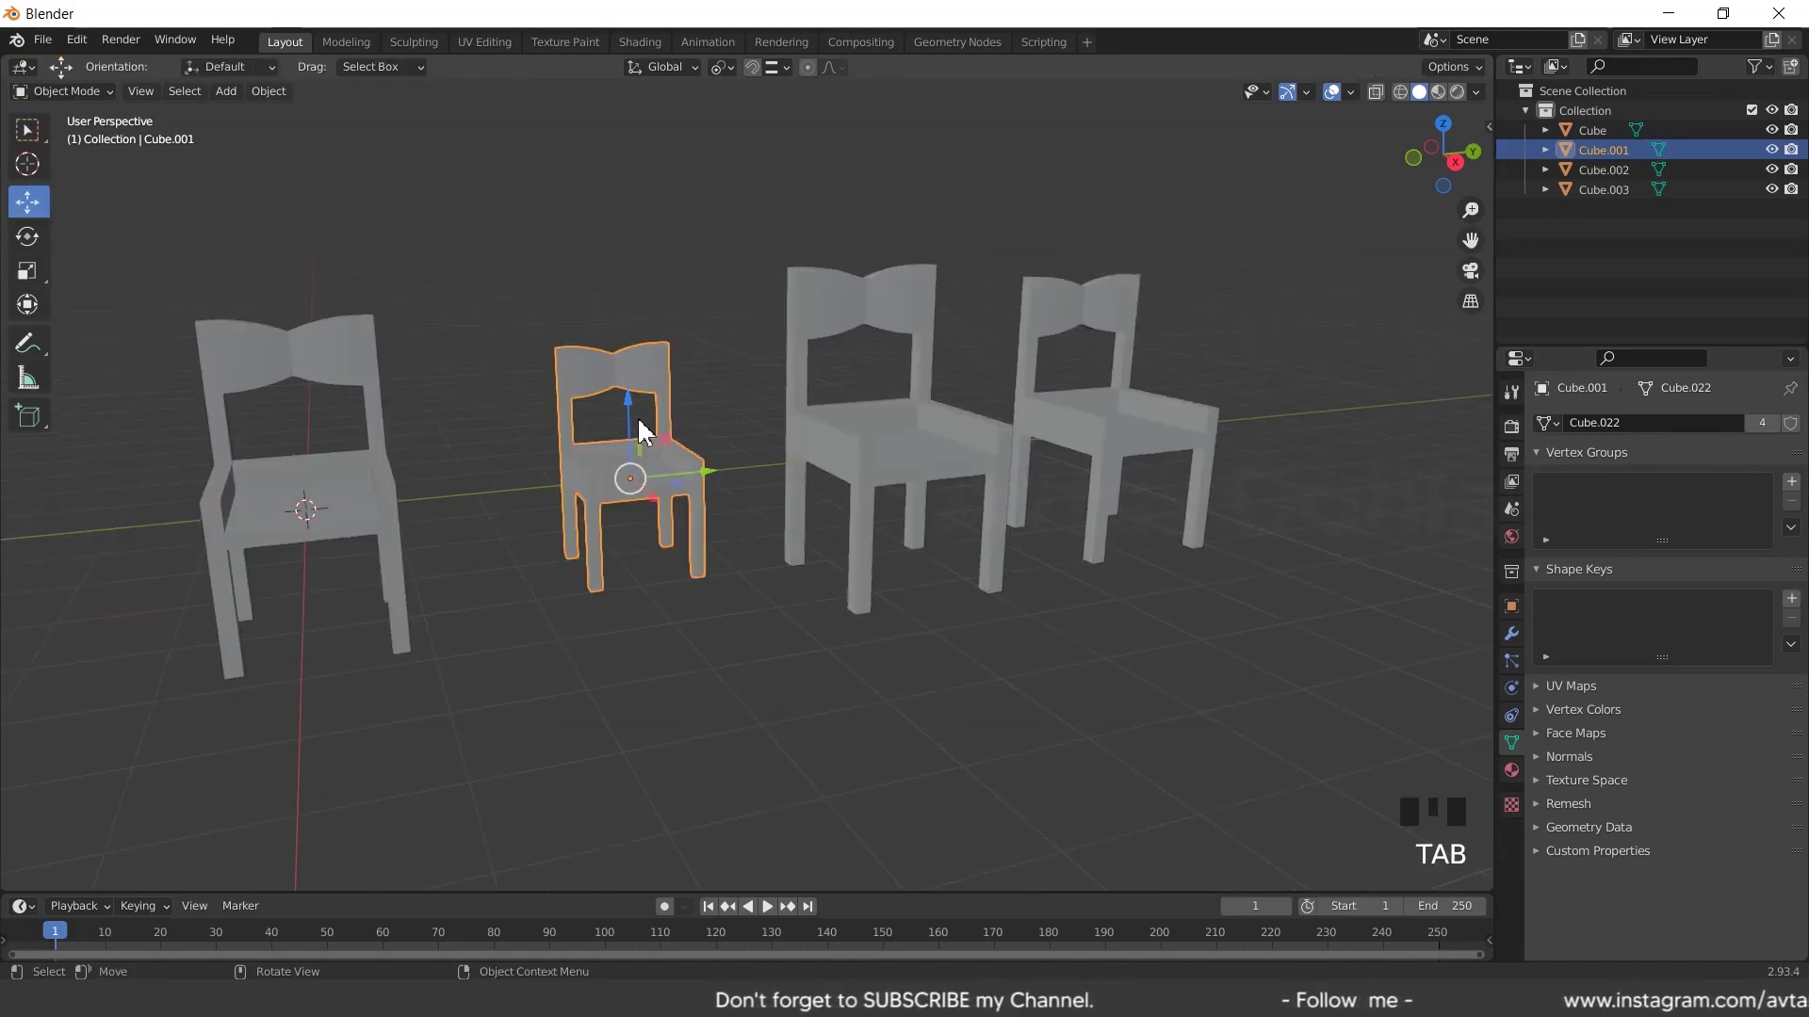
Re-enter Edit Mode on the second chair, box-select its faces, and return to Object Mode
key("Tab")
left_click(831, 603)
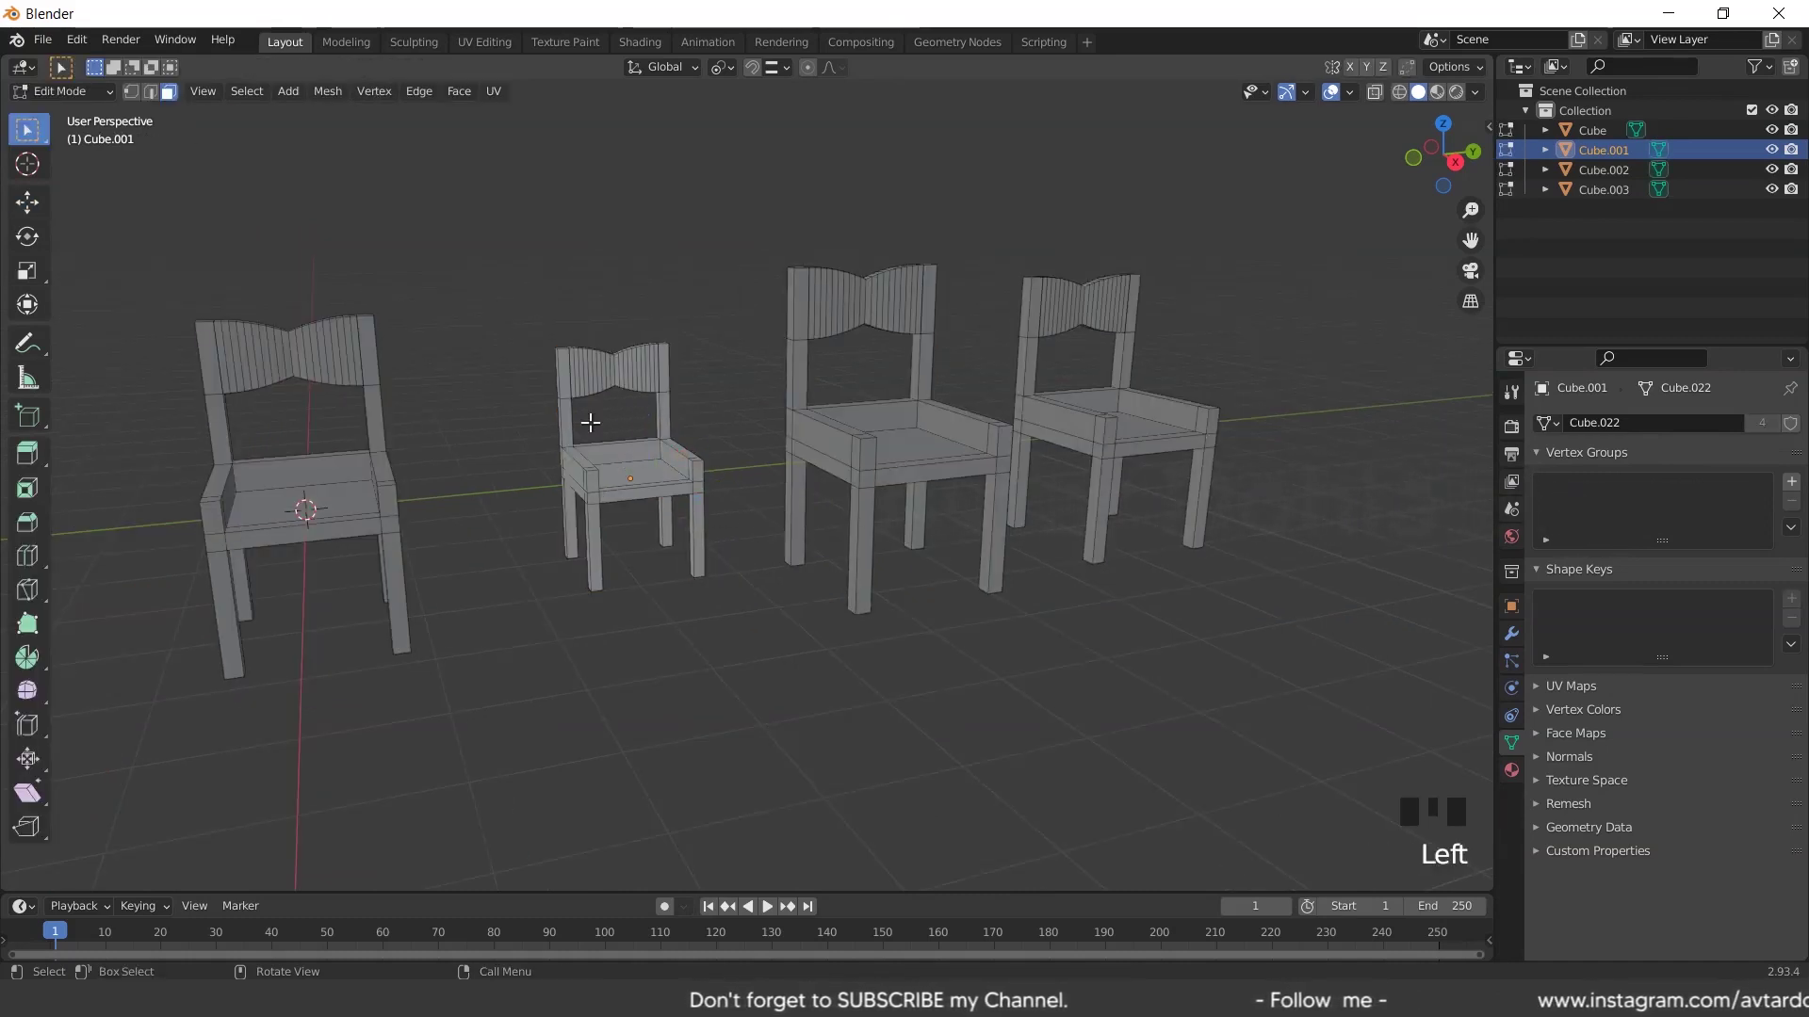
left_click_drag(528, 311, 736, 658)
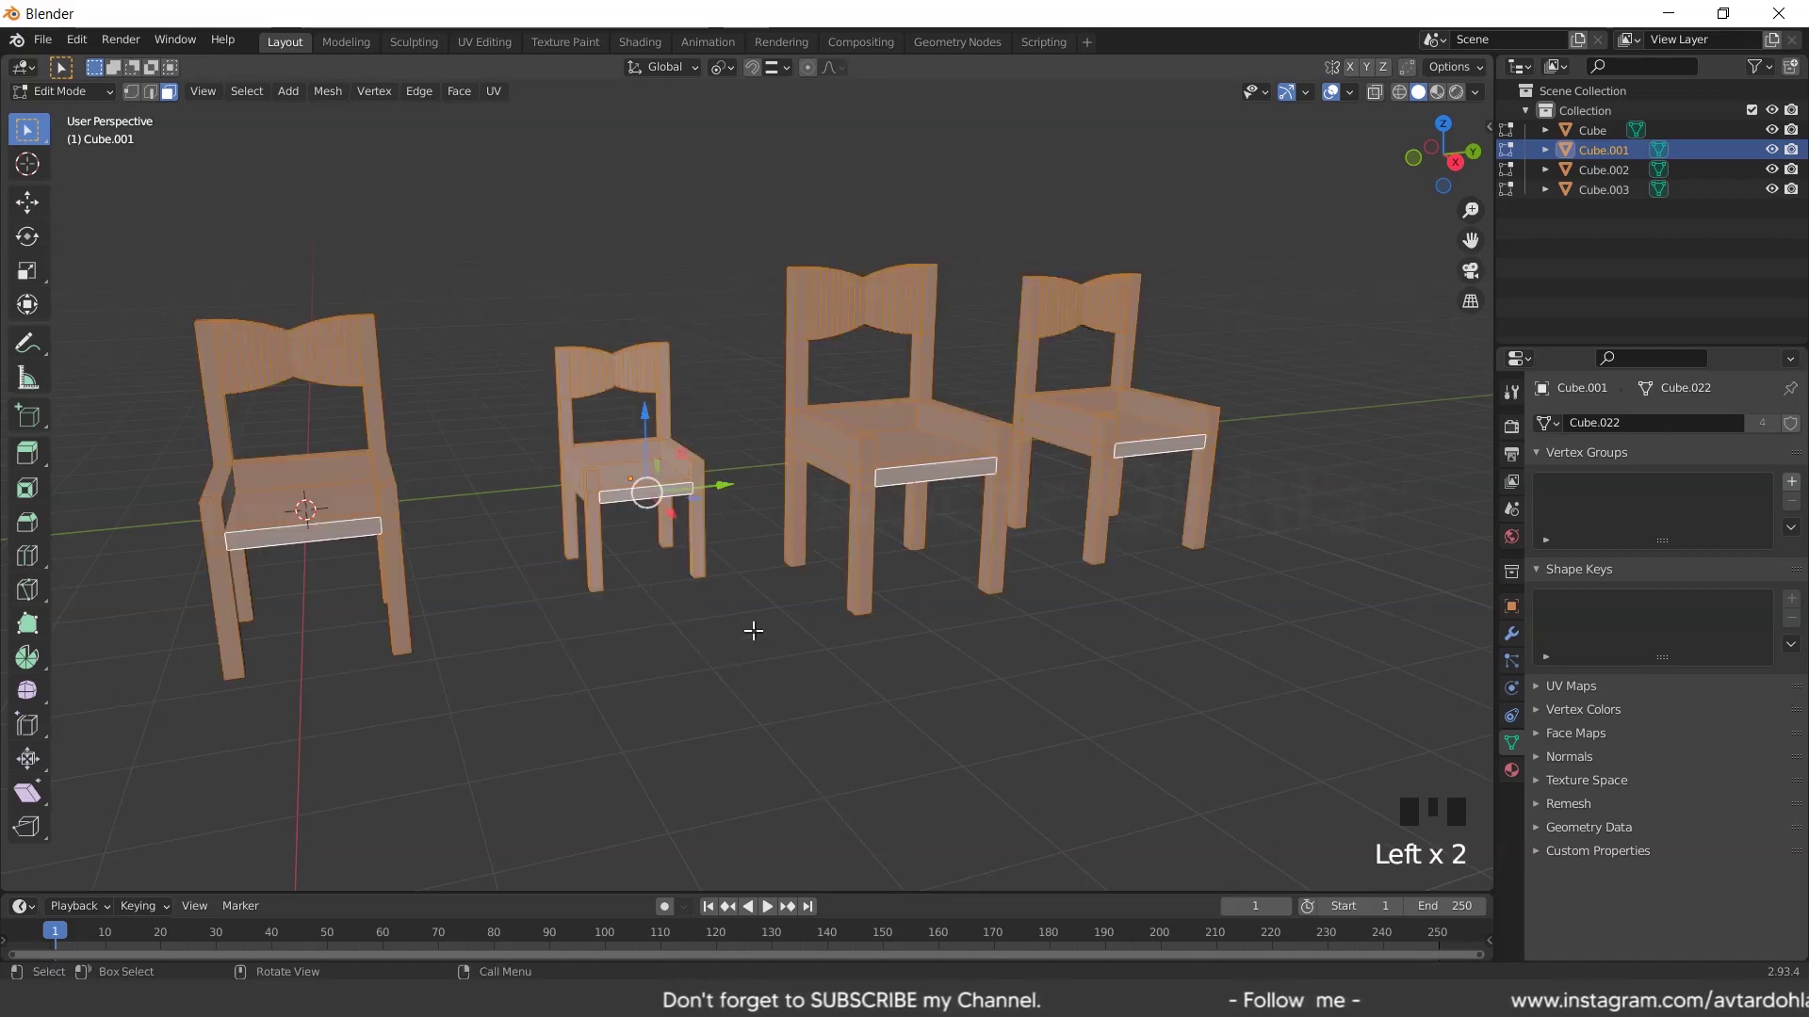
key("Tab")
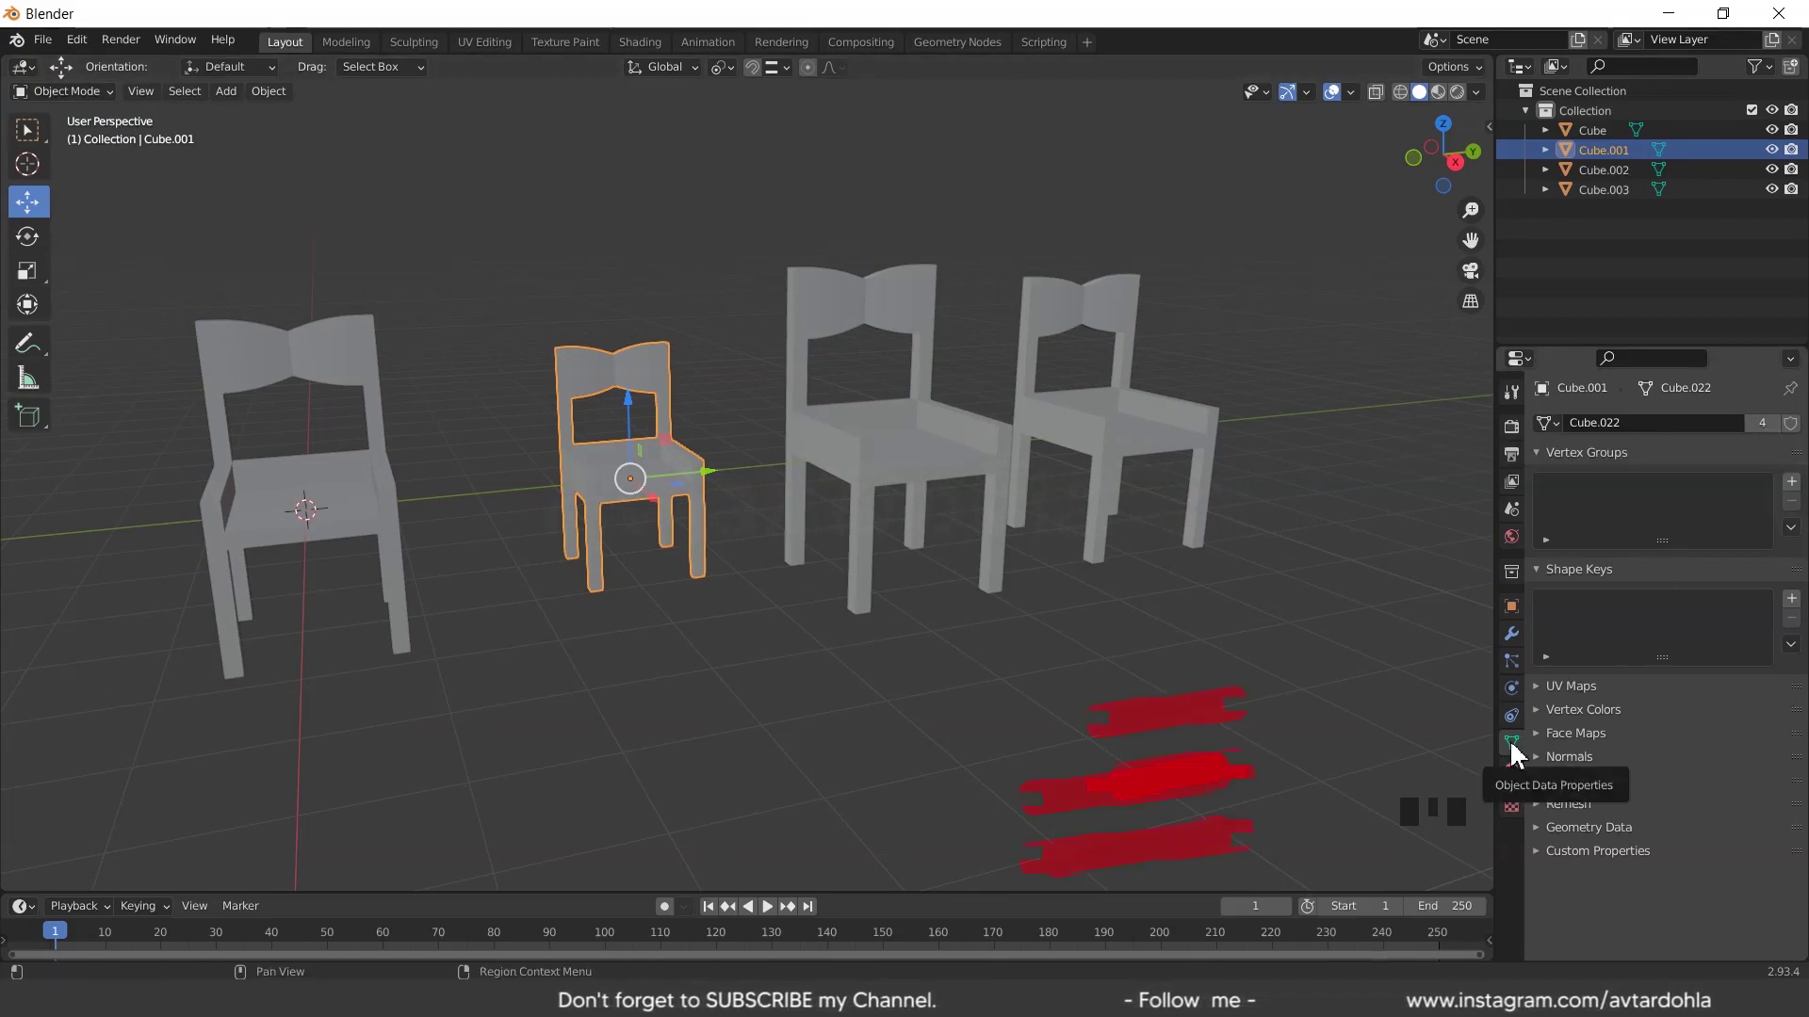
Make the second chair's mesh data single-user and test face selection on it in Edit Mode
left_click(1762, 423)
key("Tab")
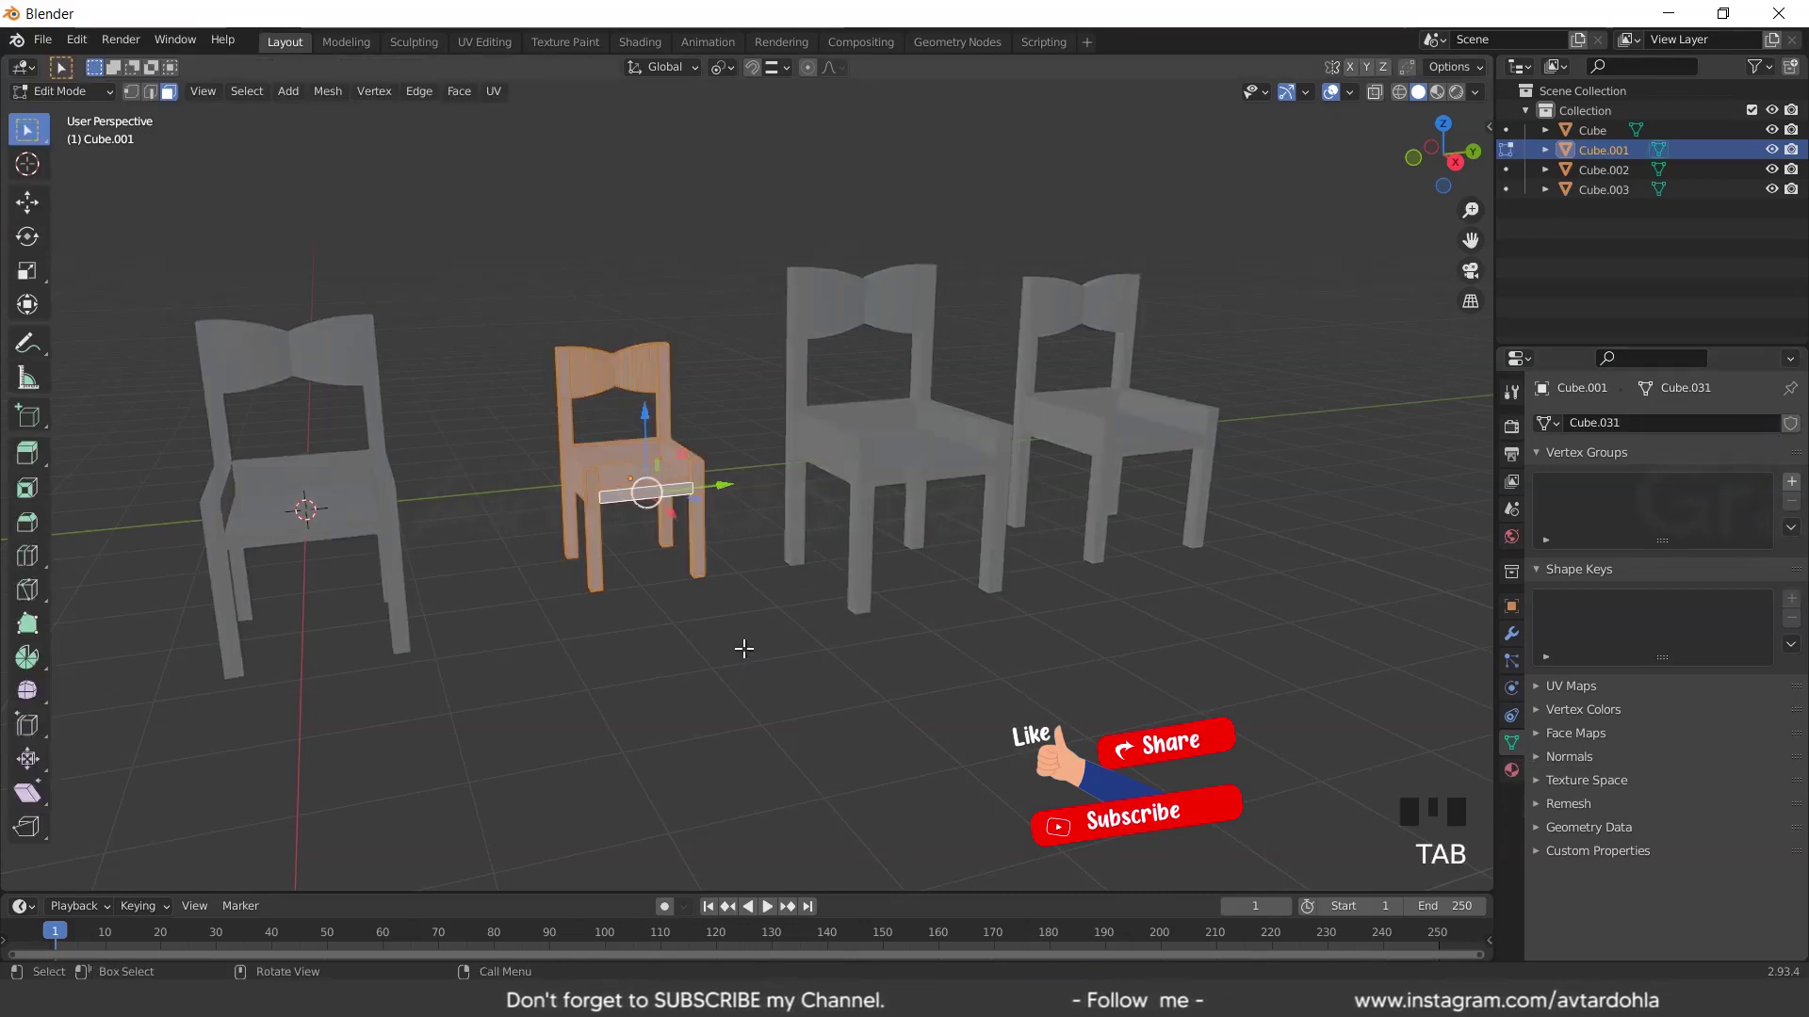
left_click(669, 469)
left_click(628, 472)
left_click(956, 460)
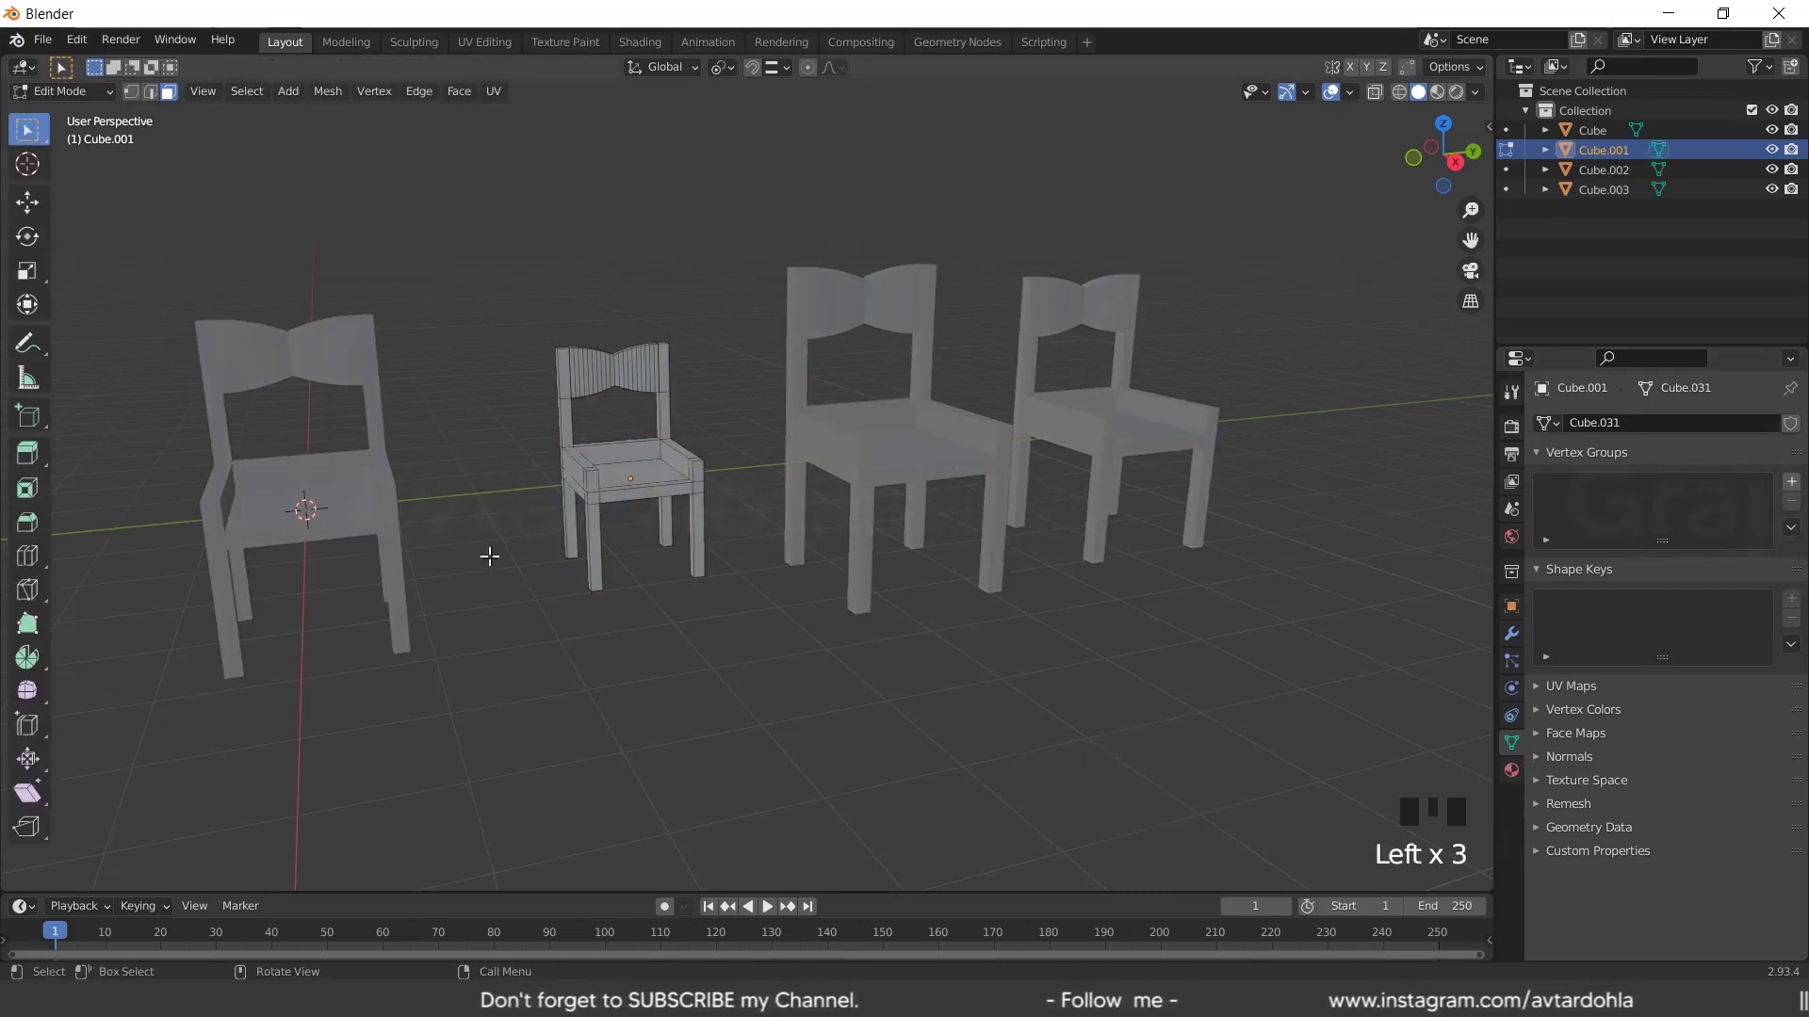
key("Tab")
Enter Edit Mode on the first chair to check which chairs share its mesh, and clear the face selection
left_click(382, 503)
key("Tab")
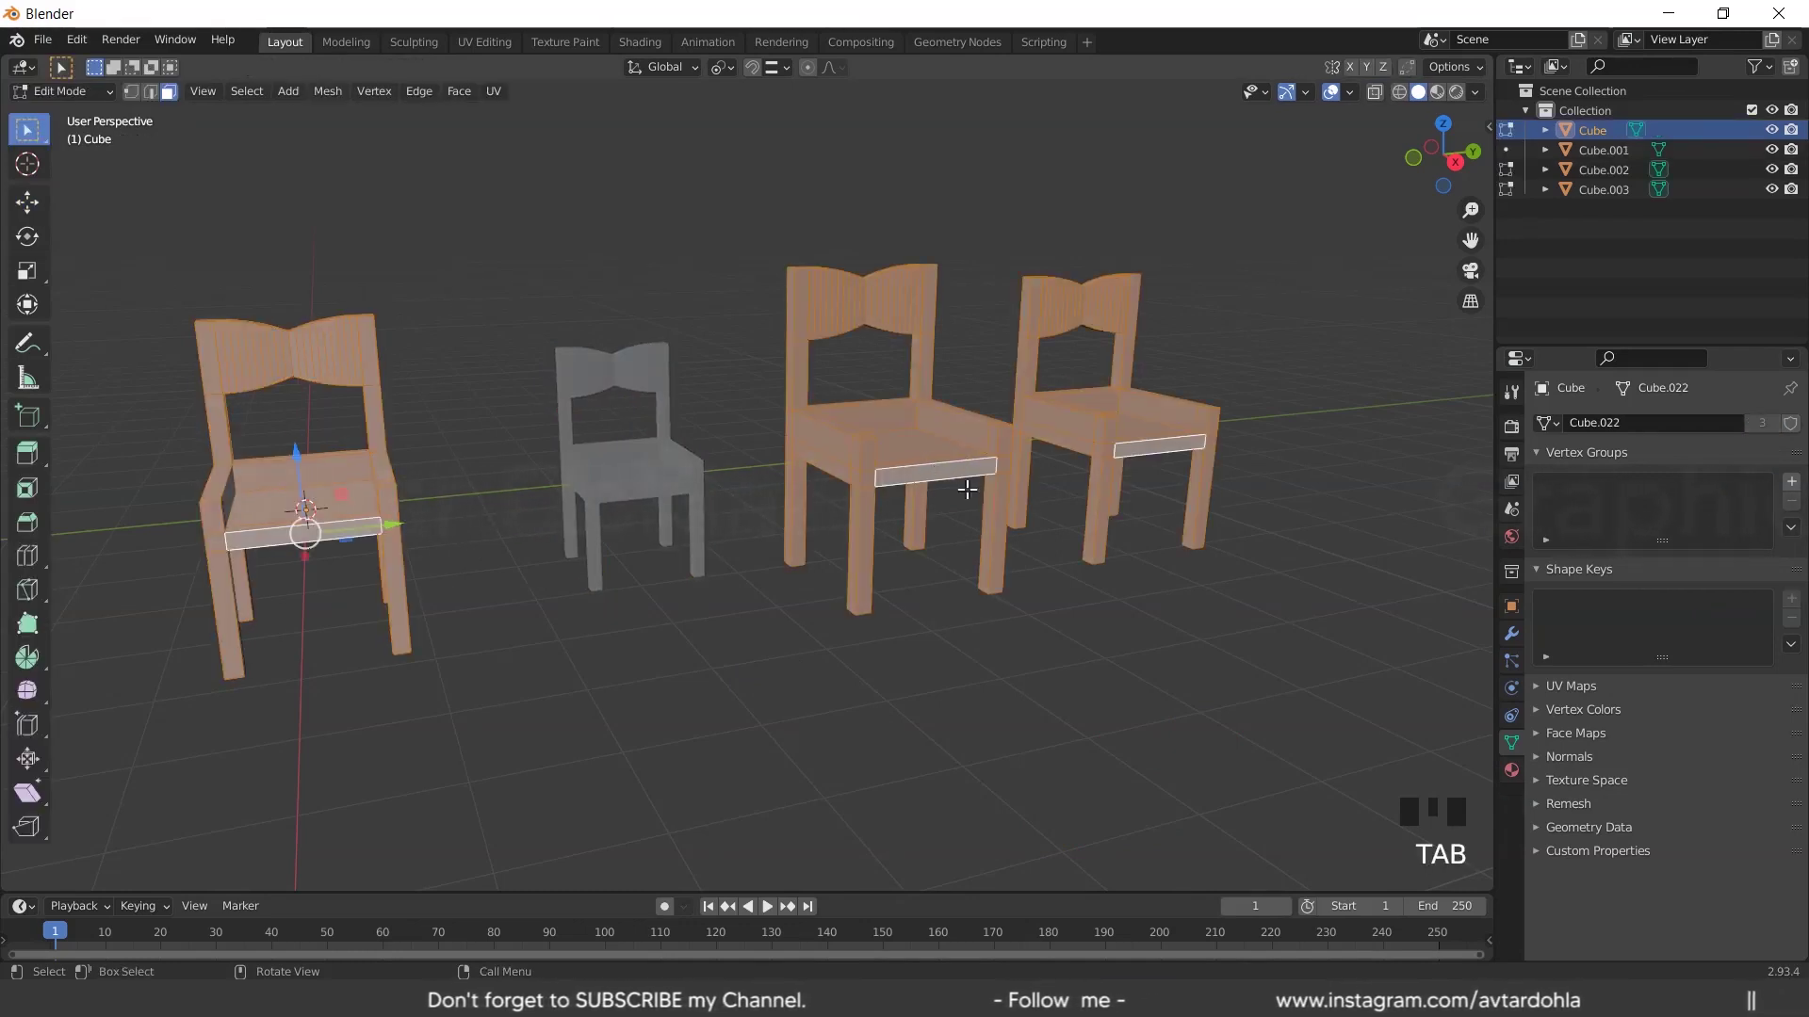
left_click(745, 556)
Make the first chair's mesh data single-user, deselect it, and toggle Edit Mode on and off
left_click(320, 481)
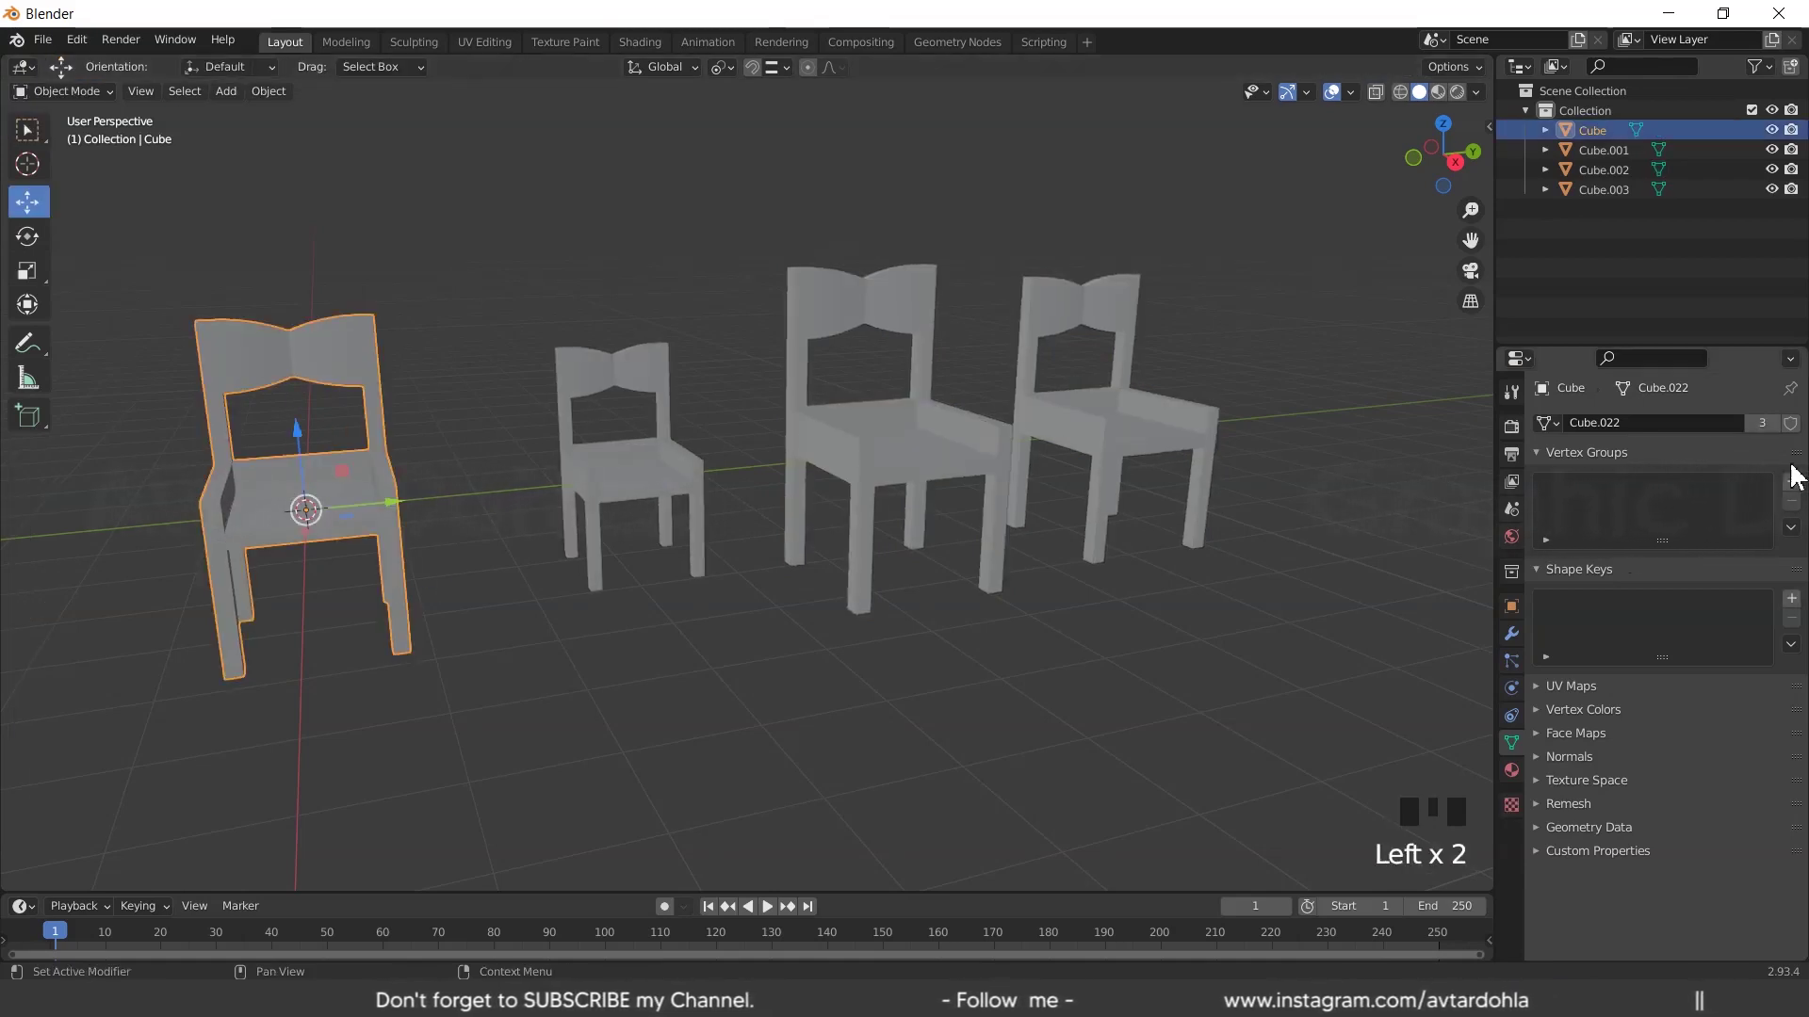
left_click(1763, 423)
left_click(509, 697)
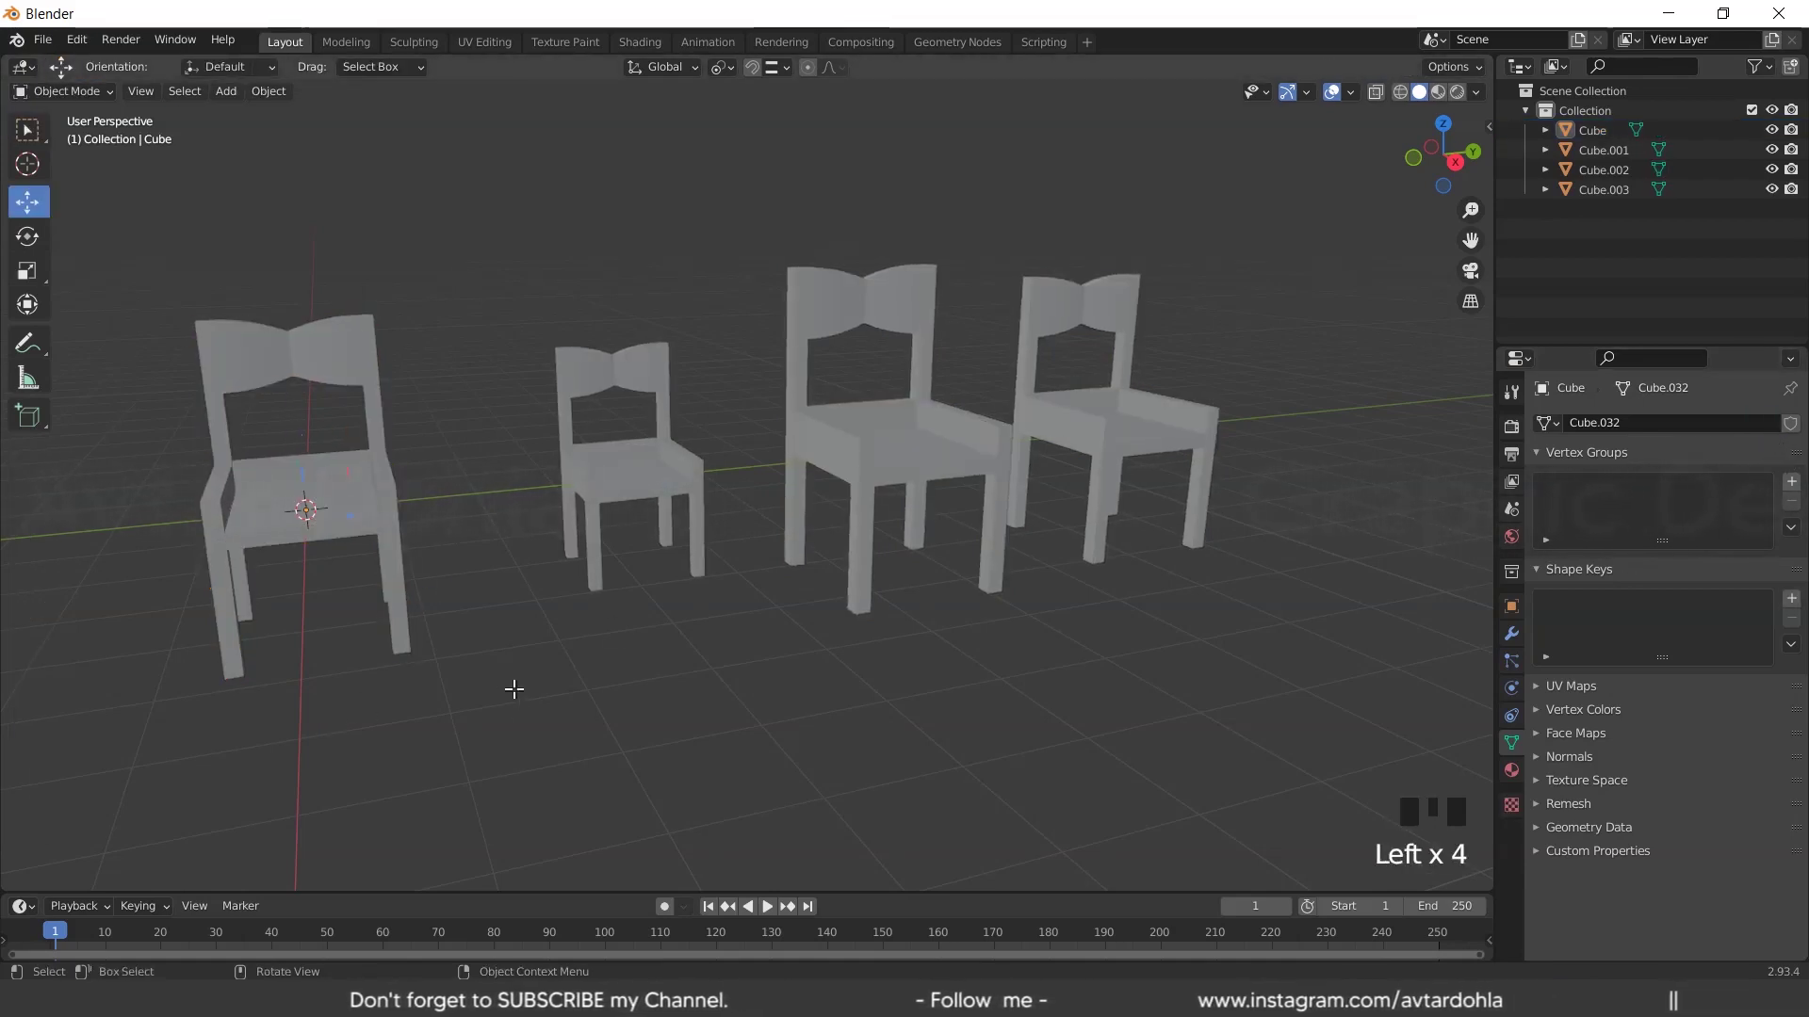
key("Tab")
key("Tab")
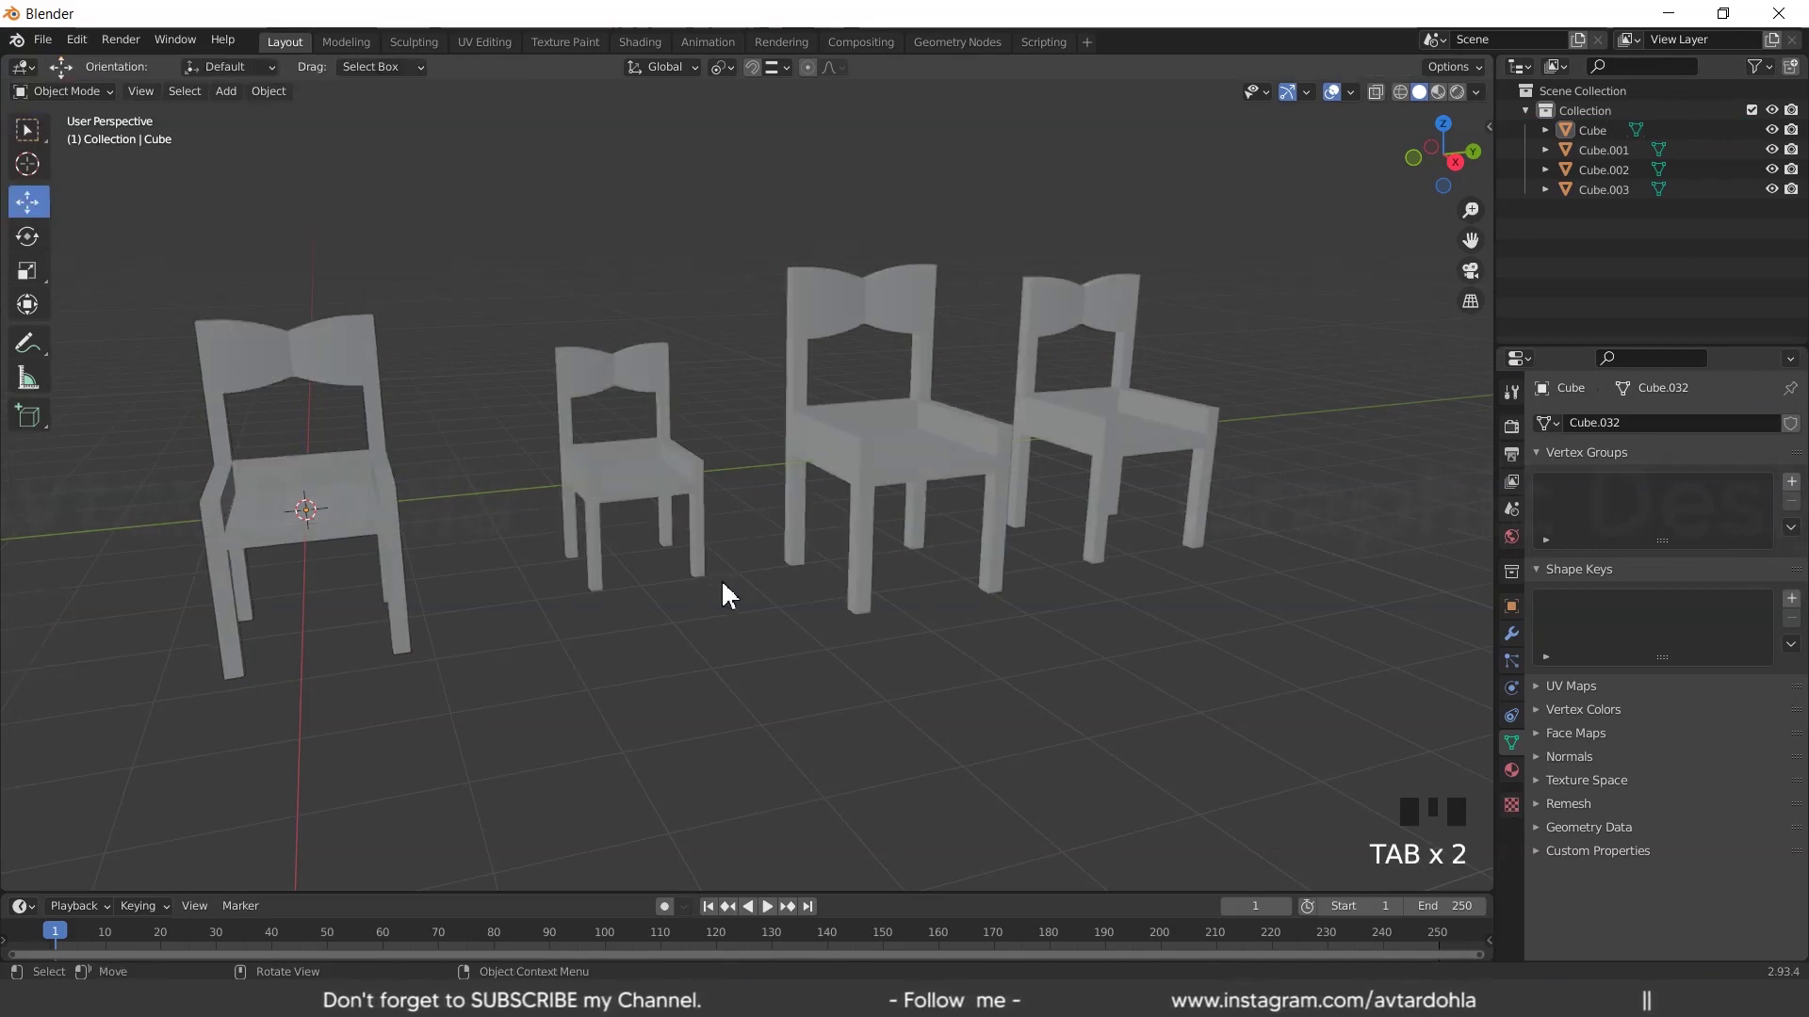
Undo the single-user mesh changes and the earlier edits, back to the point where all four chairs share one mesh
key("Tab")
key("Tab")
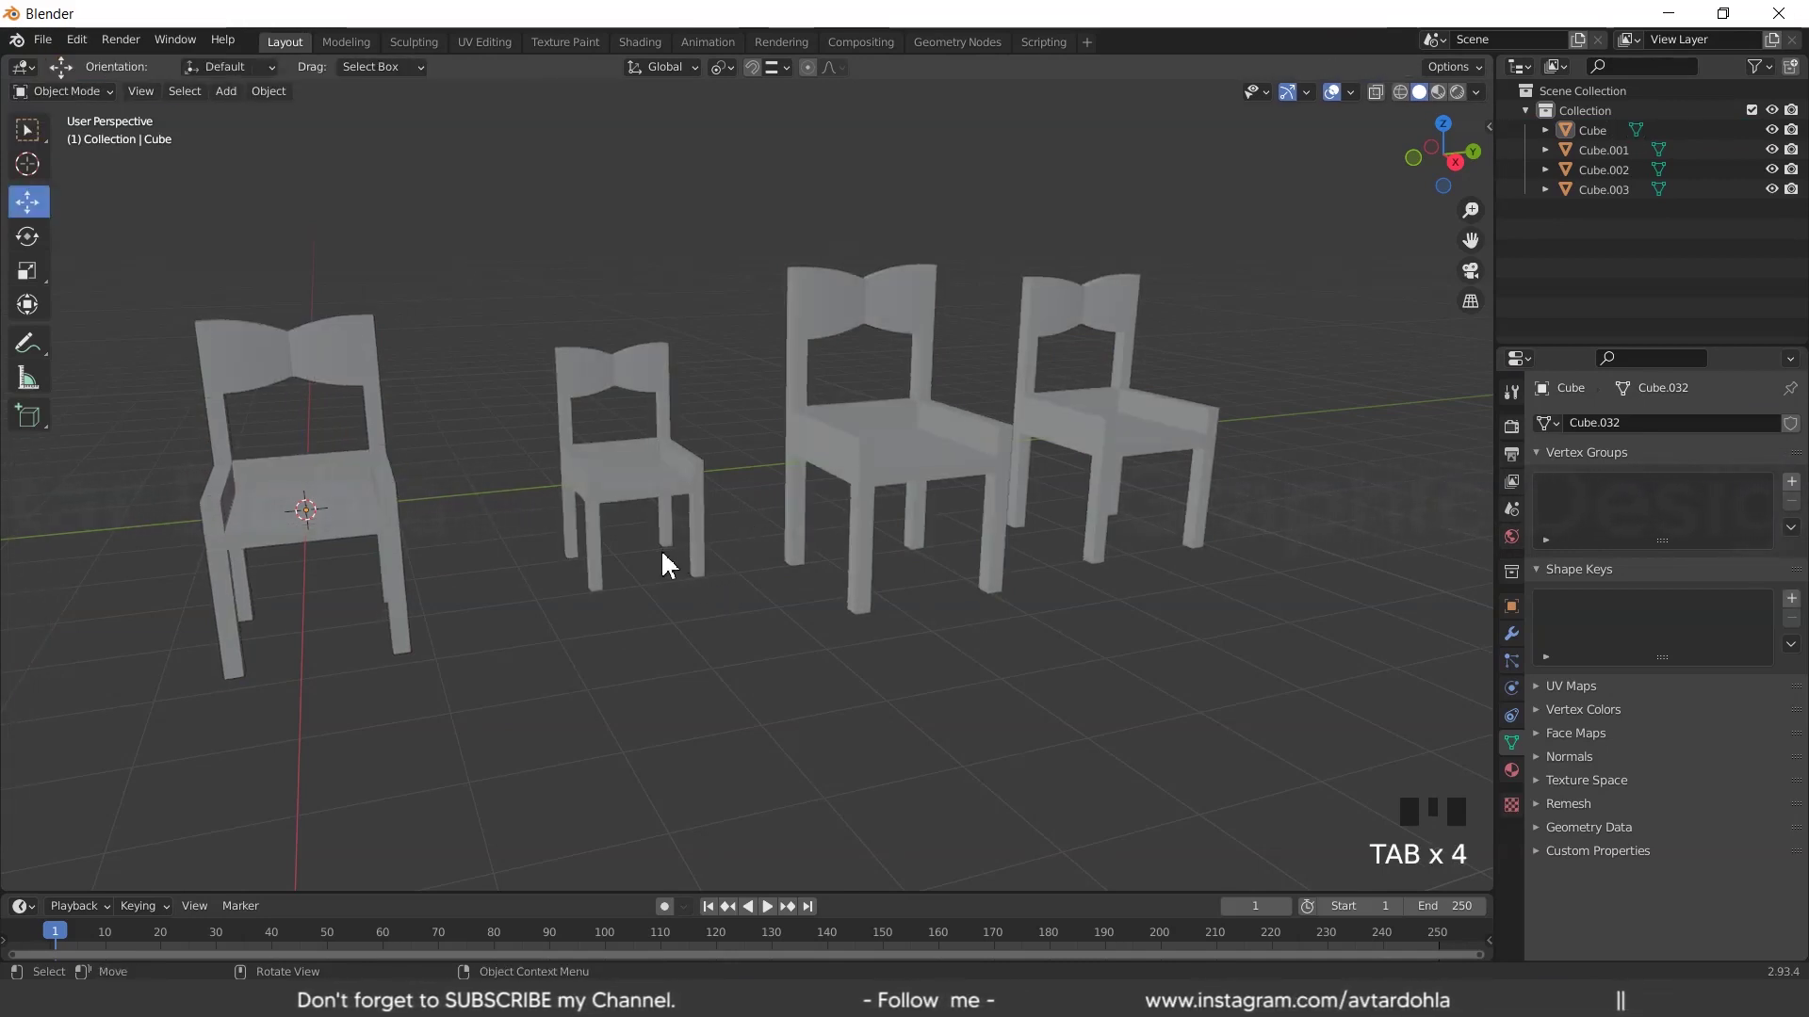
key("ctrl+z")
key("ctrl+z")
key("ctrl+z")
key("ctrl+z")
key("ctrl+z")
key("ctrl+z")
key("ctrl+z")
key("ctrl+z")
key("ctrl+z")
key("ctrl+z")
key("ctrl+z")
key("ctrl+z")
key("ctrl+z")
key("ctrl+z")
key("ctrl+z")
key("ctrl+z")
key("ctrl+z")
key("ctrl+z")
key("ctrl+z")
key("ctrl+z")
key("ctrl+z")
key("ctrl+z")
key("ctrl+z")
key("ctrl+z")
key("ctrl+z")
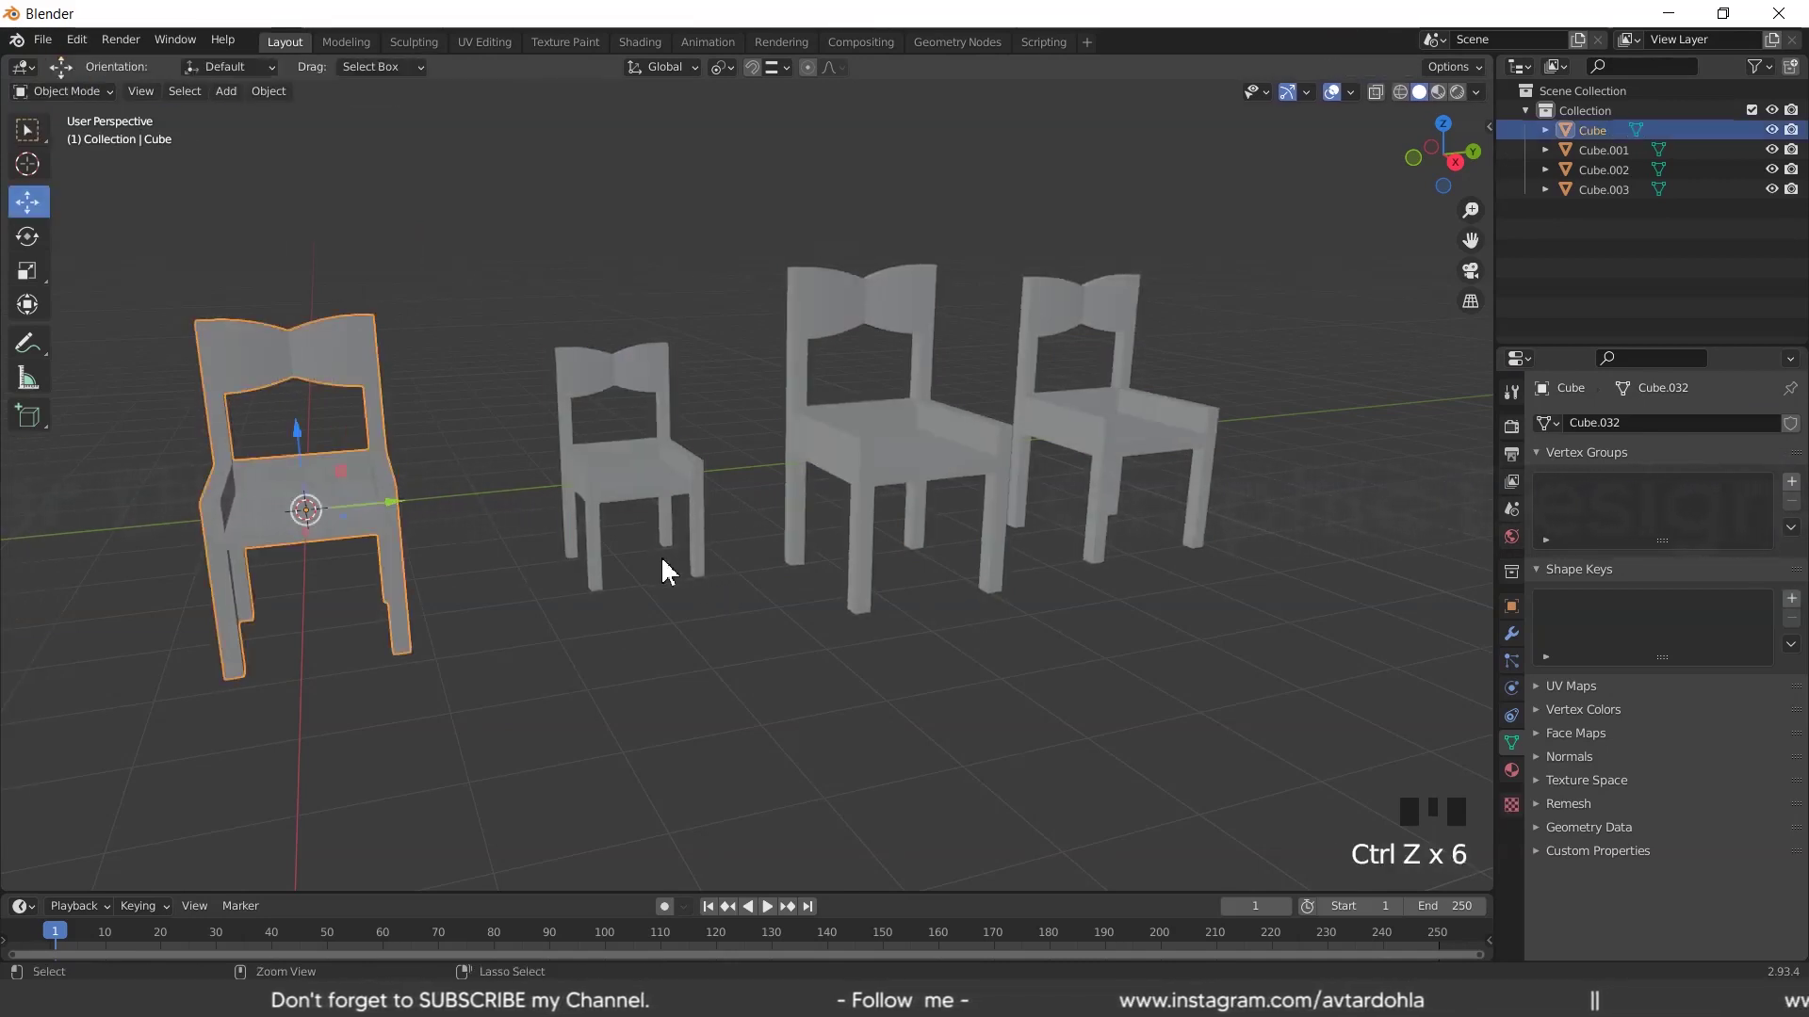
key("ctrl+z")
key("ctrl+z")
key("ctrl+z")
key("ctrl+z")
key("ctrl+z")
key("ctrl+z")
key("ctrl+z")
key("ctrl+z")
key("ctrl+z")
key("ctrl+z")
key("ctrl+z")
key("ctrl+z")
key("ctrl+z")
key("ctrl+z")
key("ctrl+z")
key("ctrl+z")
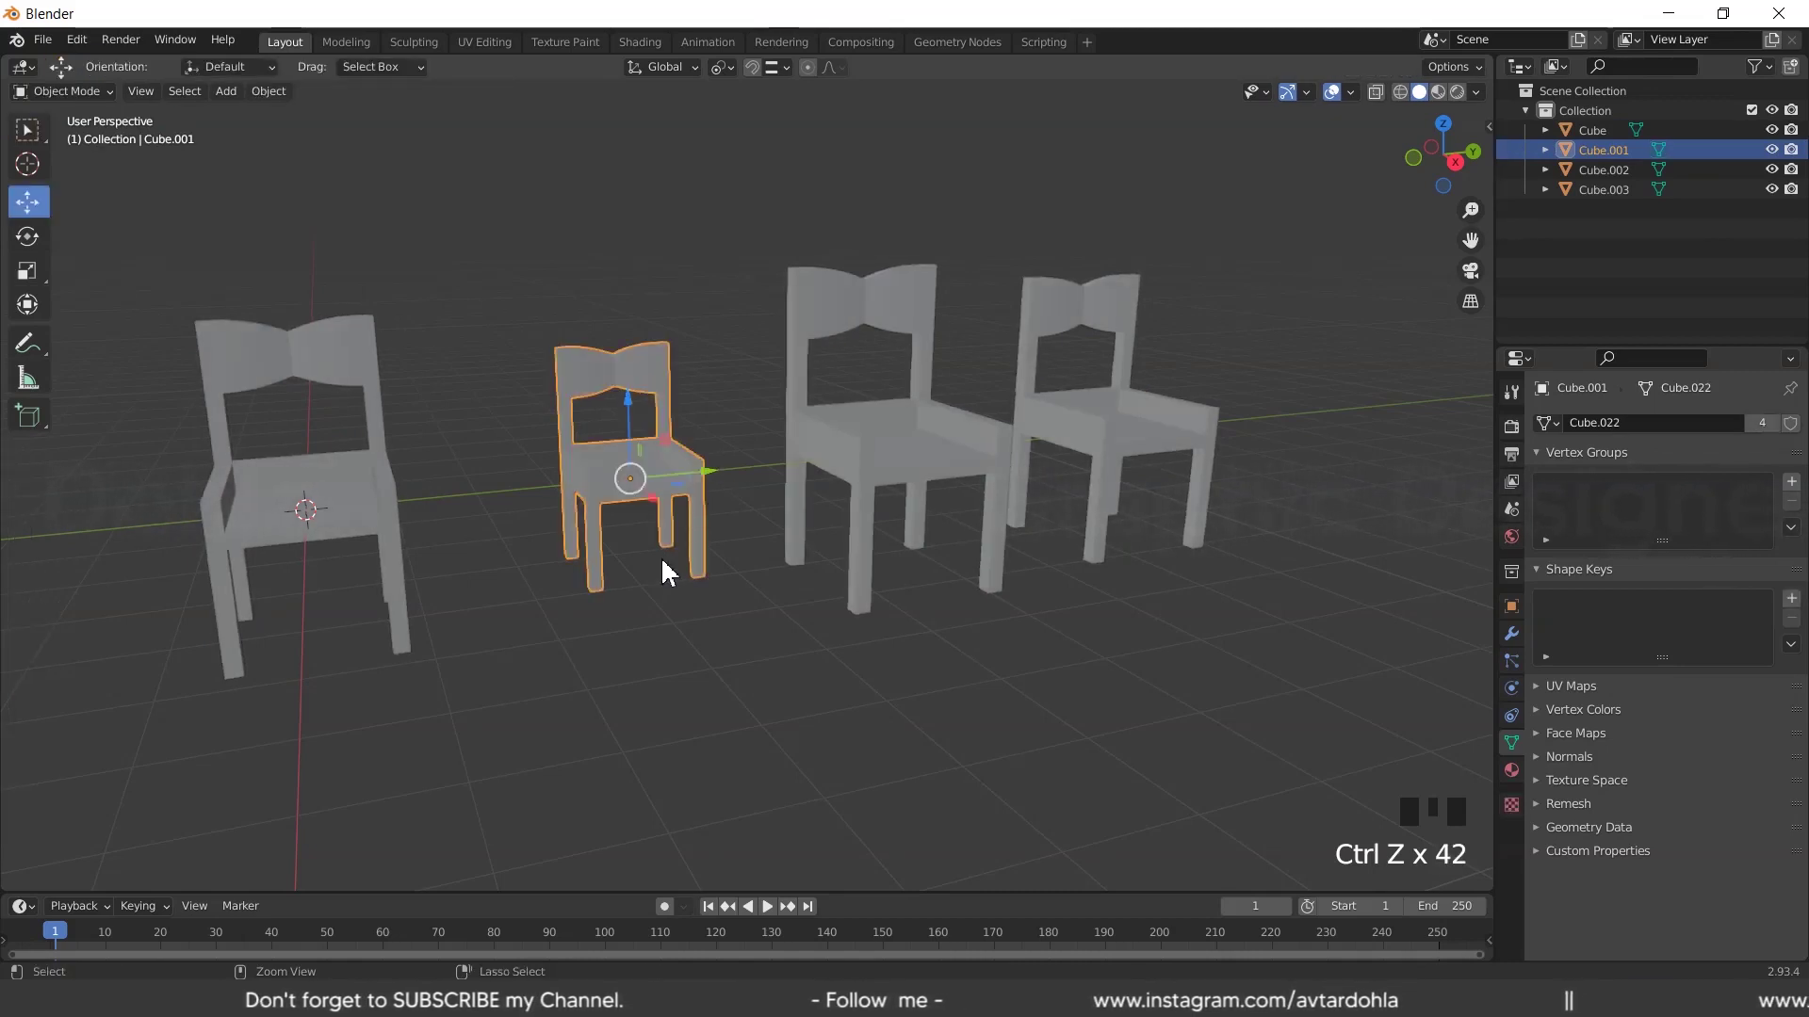
key("ctrl+z")
key("ctrl+z")
Select all four linked chairs and enter Edit Mode on them together to inspect their meshes
left_click(631, 472)
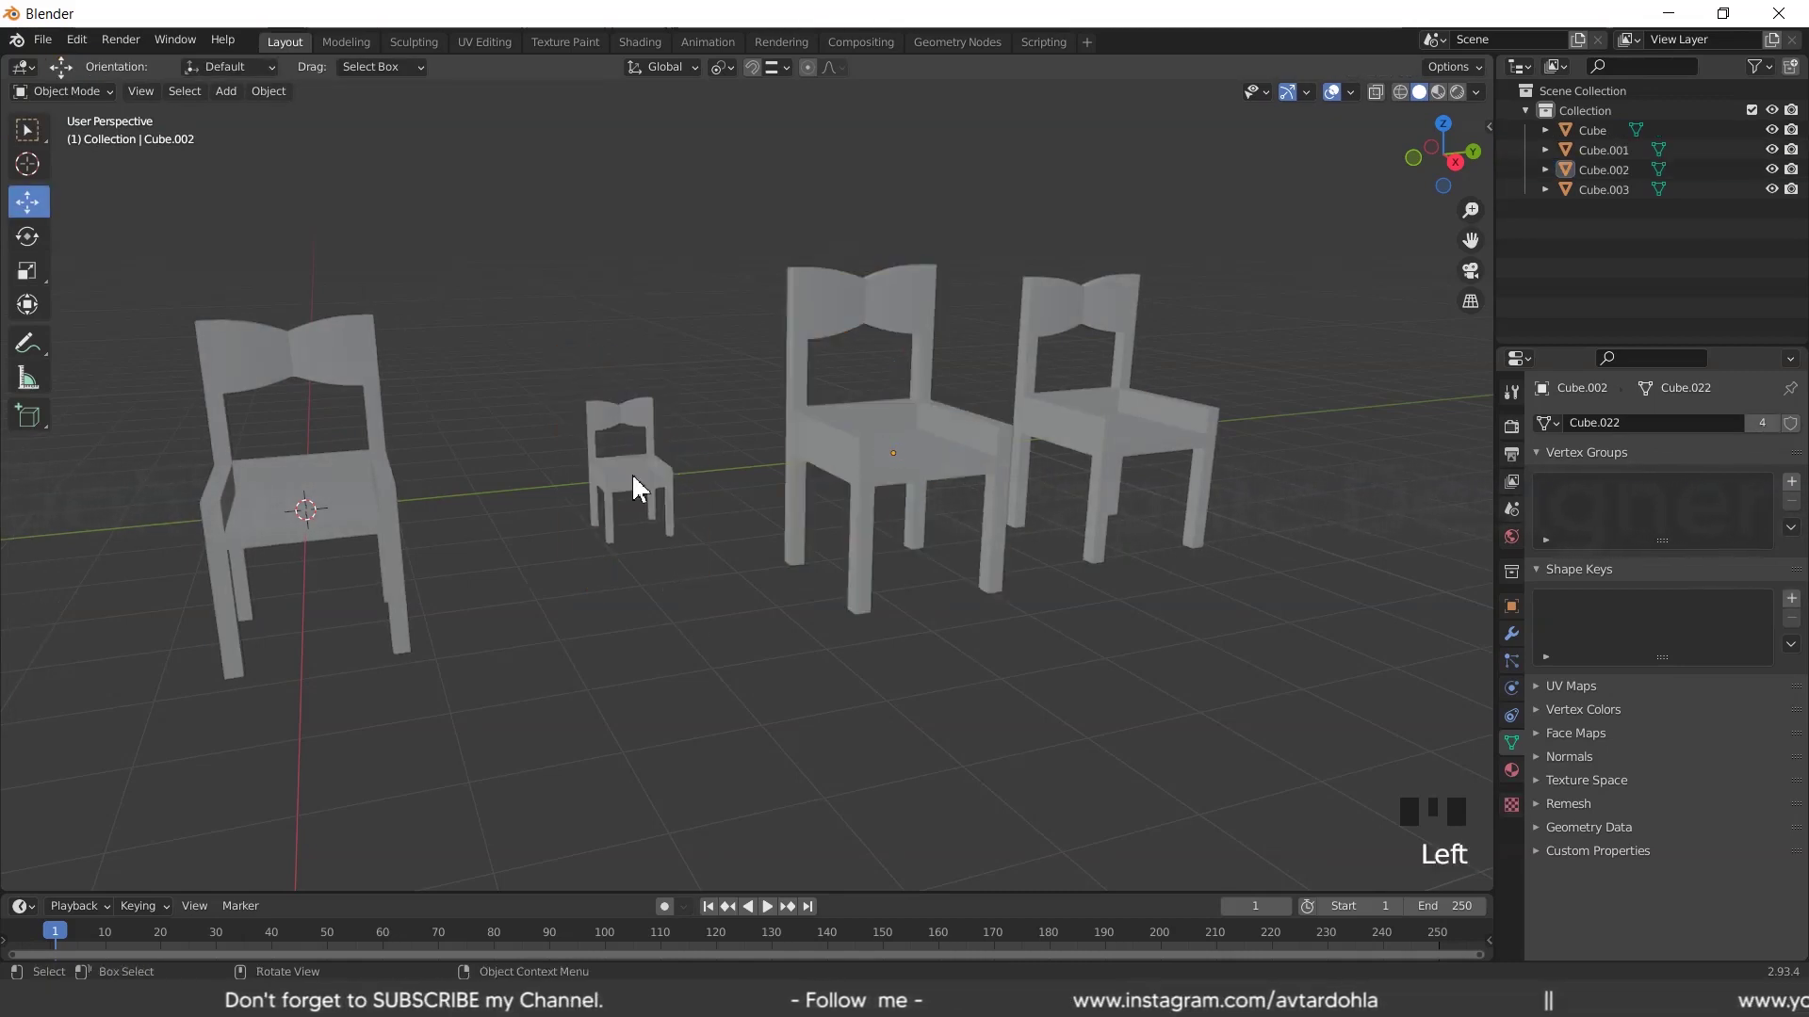
left_click(921, 437)
key("a")
key("a")
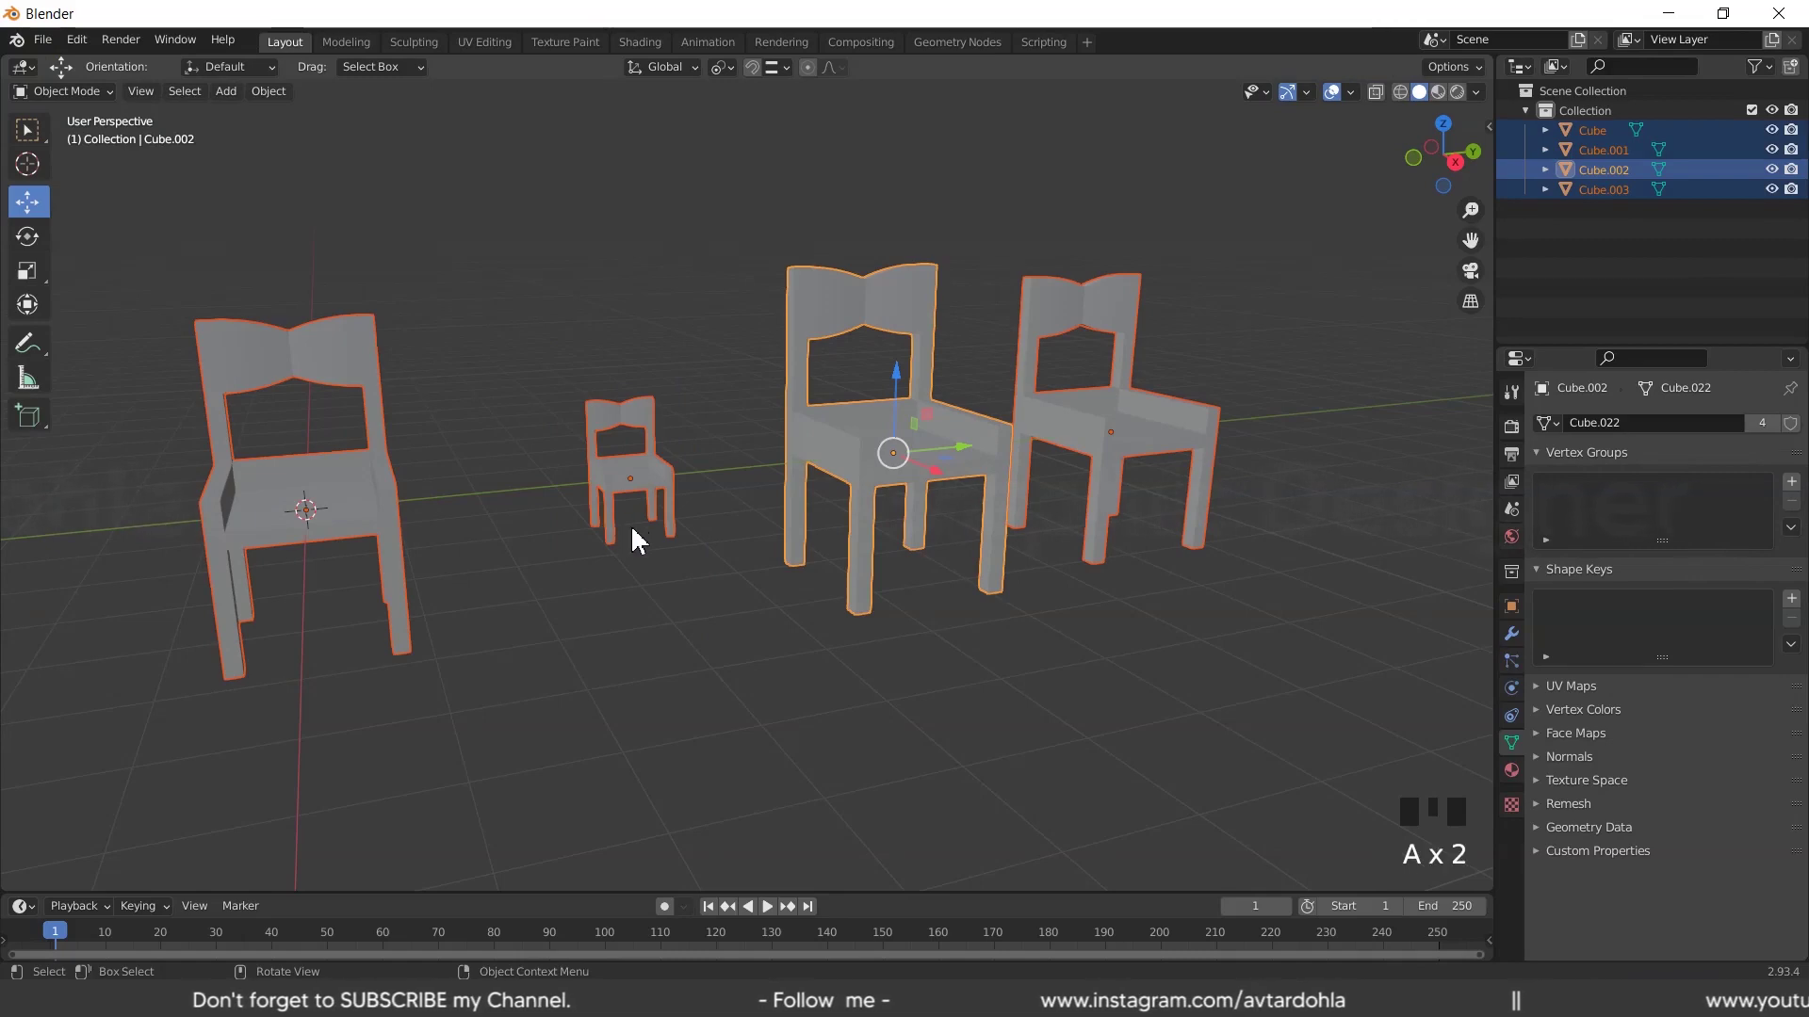
key("Tab")
scroll(415, 545, "up", 2)
middle_click_drag(436, 549, 562, 535)
scroll(562, 546, "down", 3)
scroll(559, 582, "up", 1)
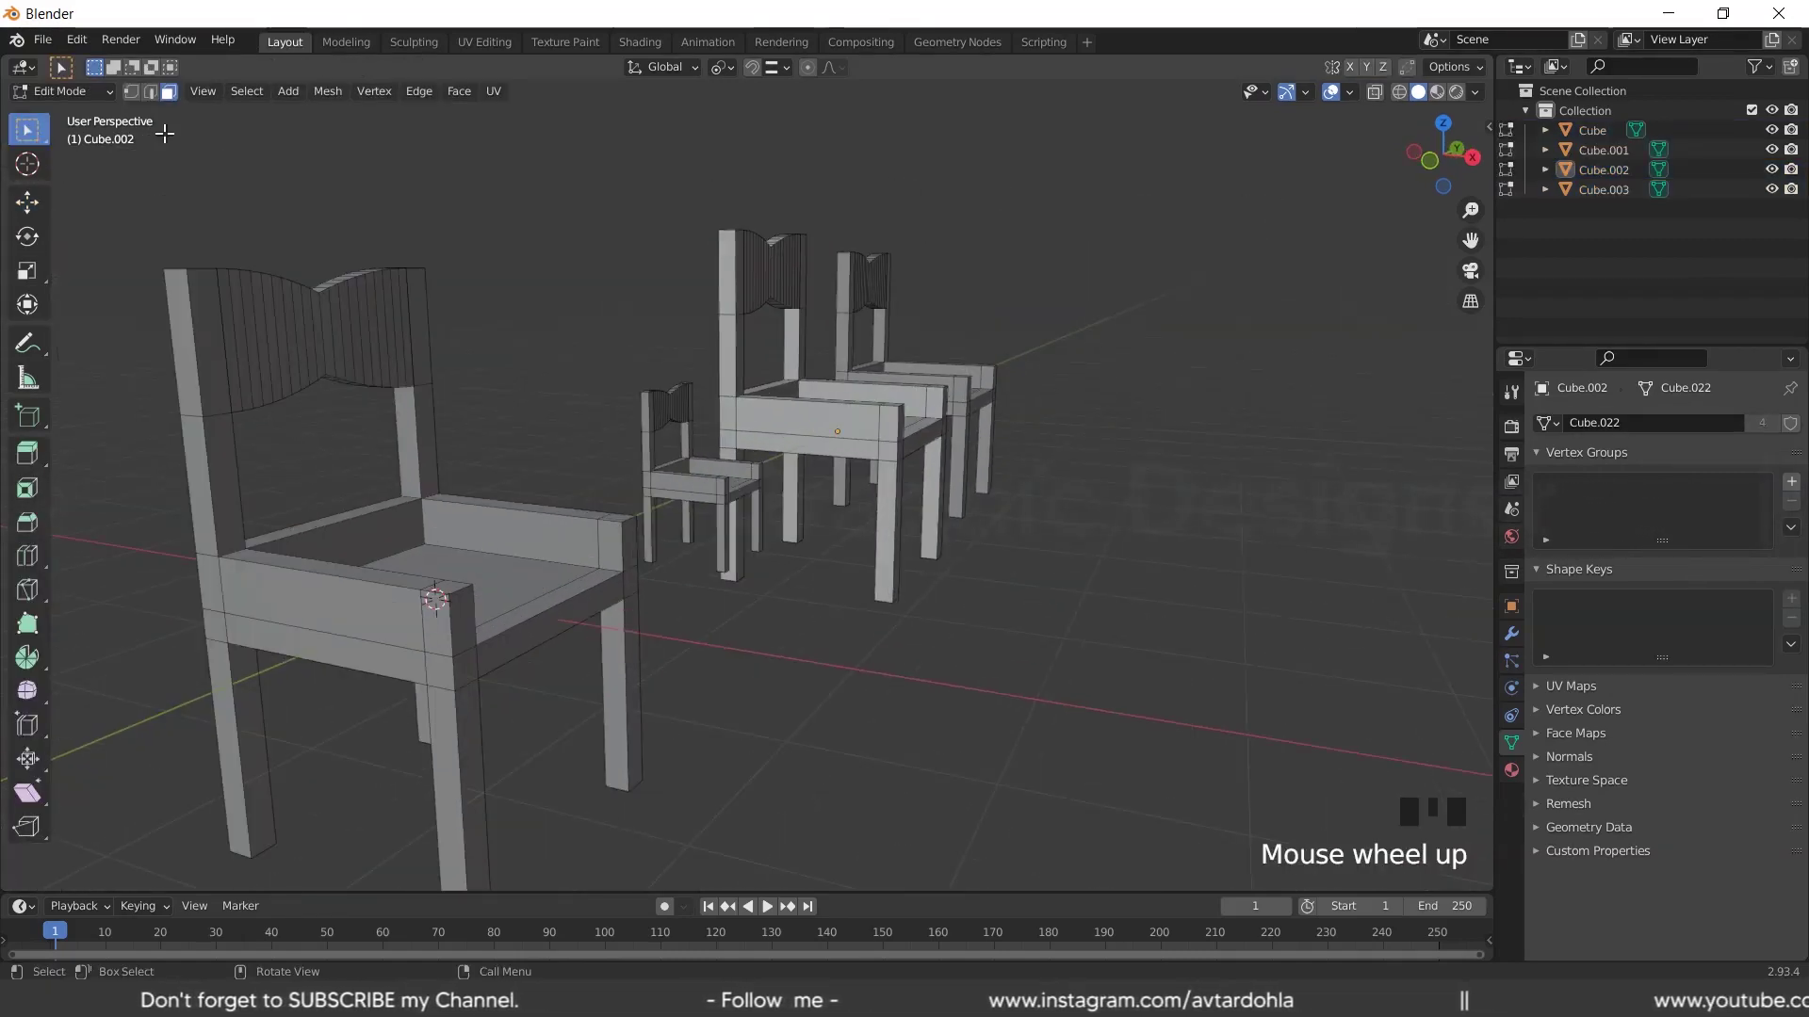
Switch to edge selection, test selecting edges on the linked chairs, and return to Object Mode
left_click(150, 92)
middle_click_drag(727, 519, 512, 551)
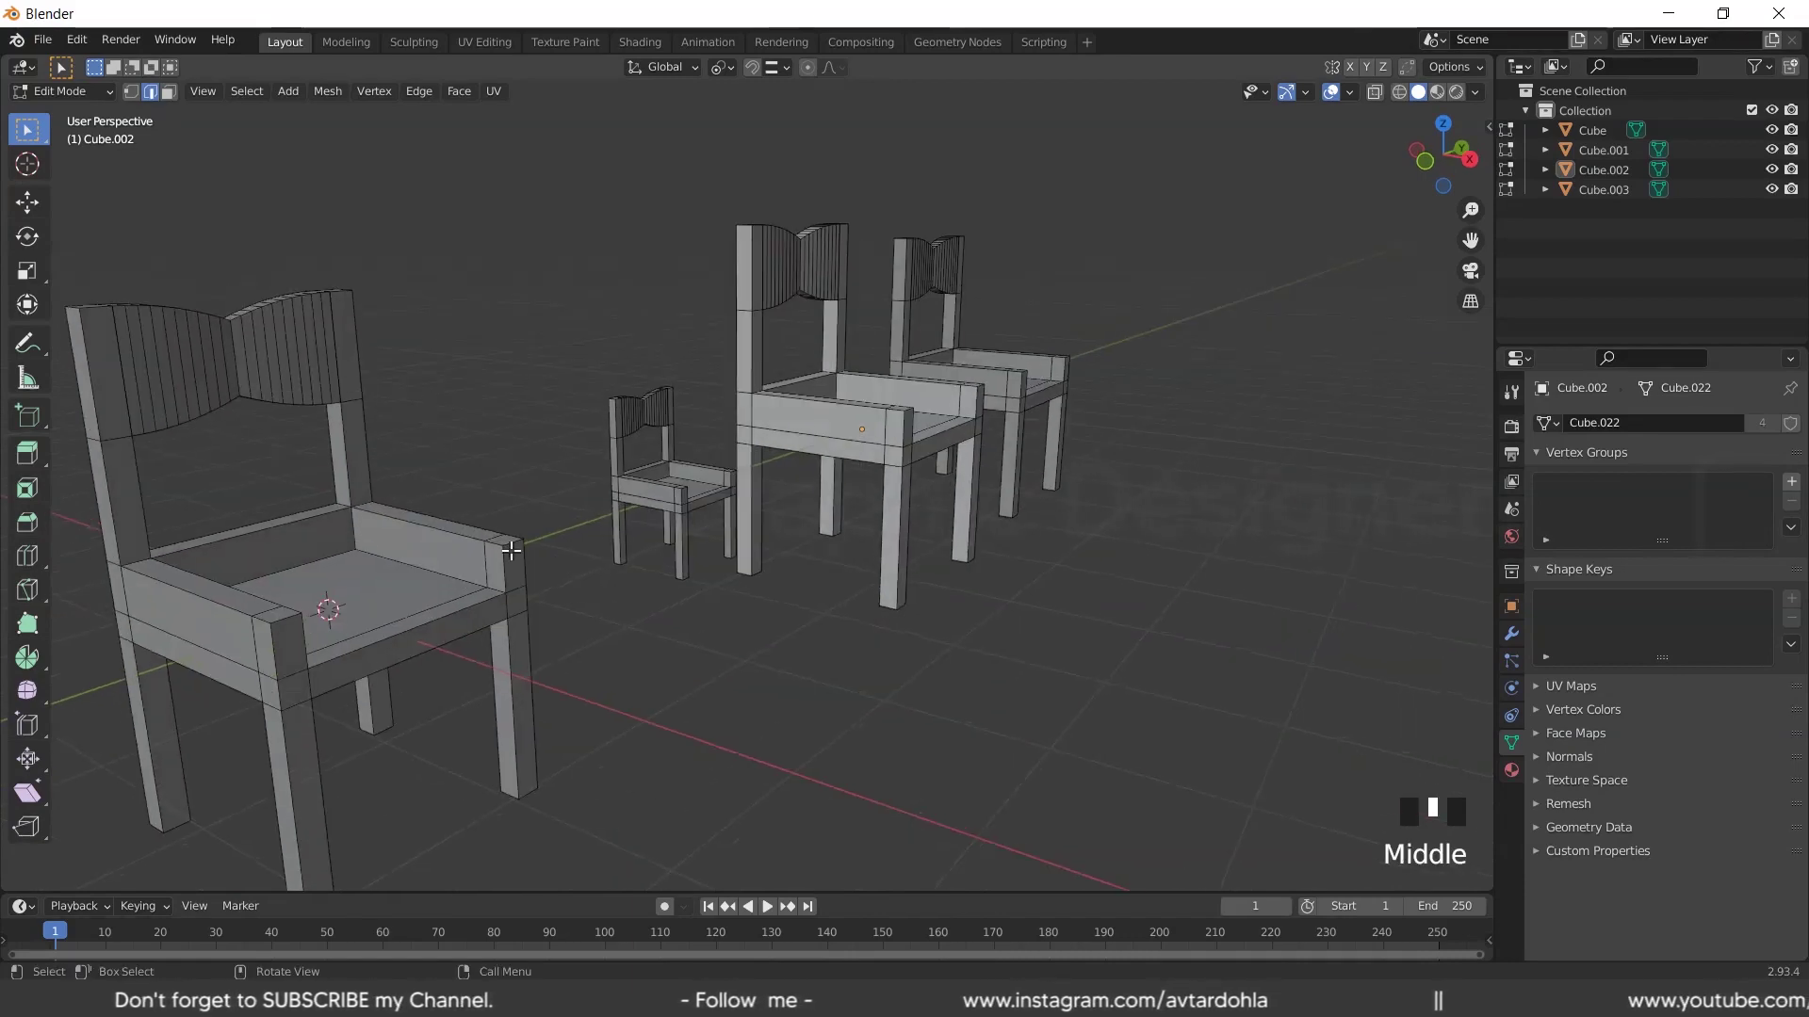
left_click(540, 553)
left_click(512, 546)
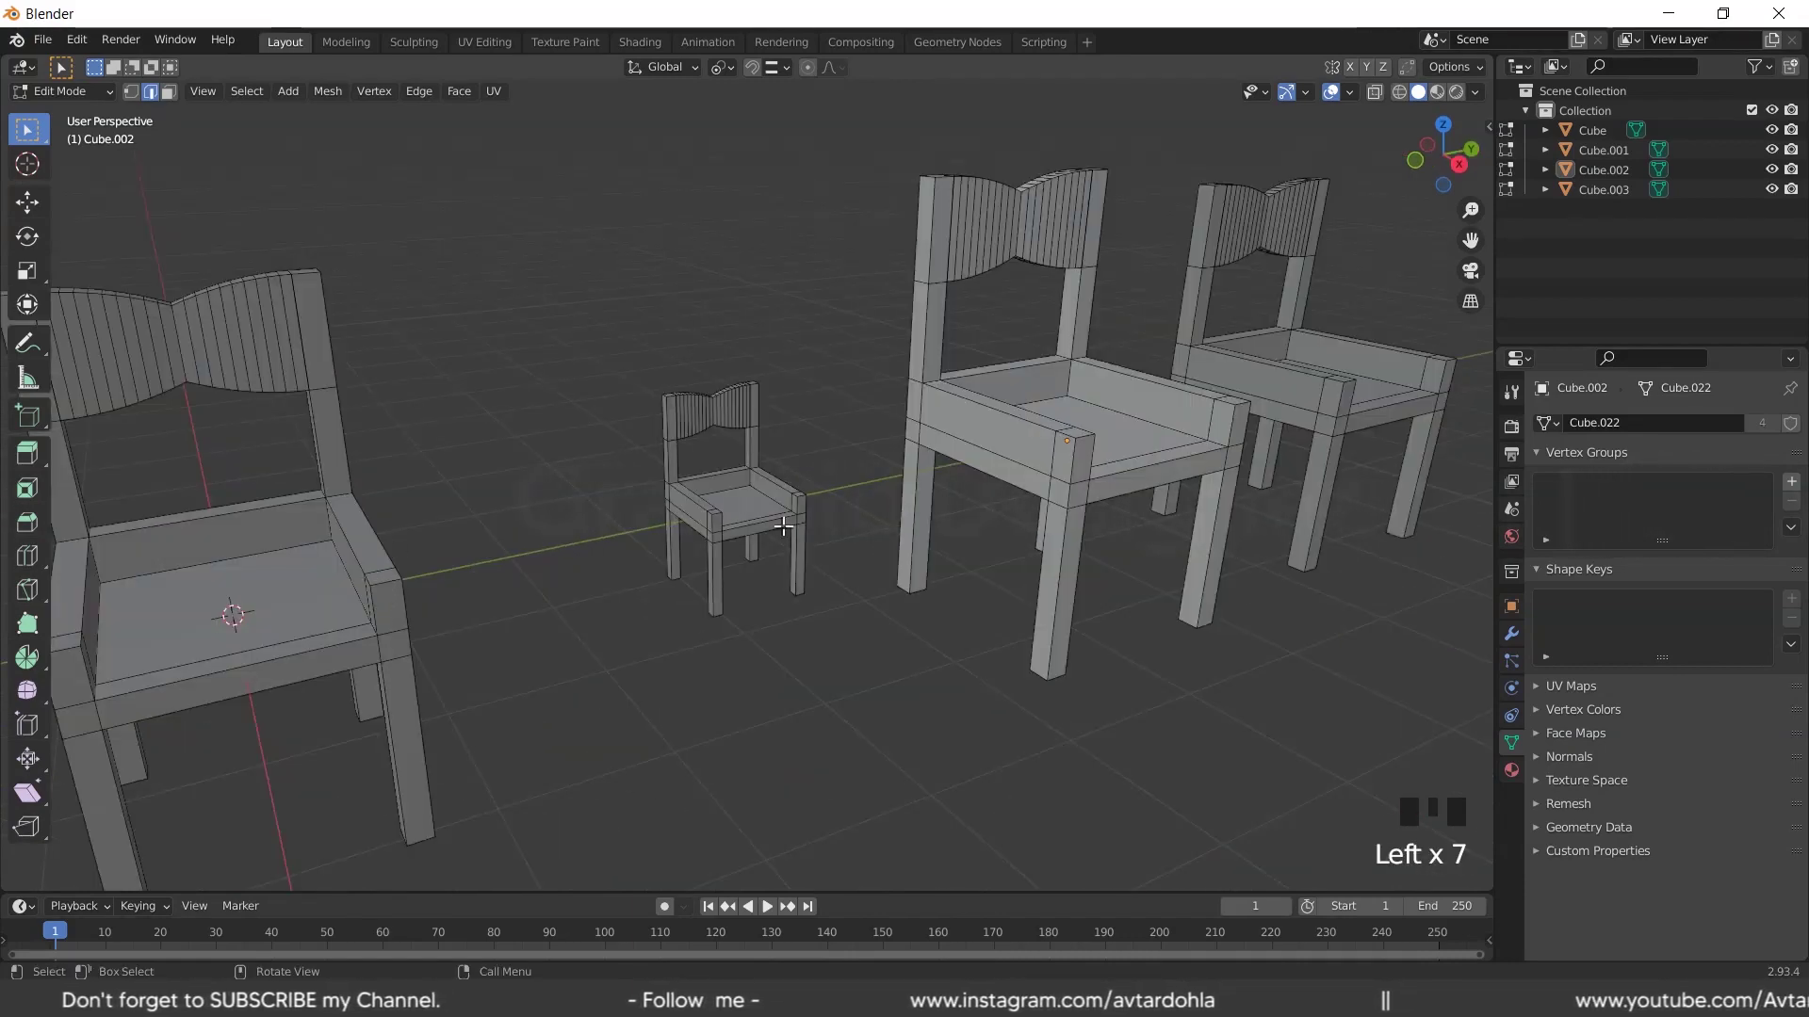
left_click(776, 509)
left_click(1098, 431)
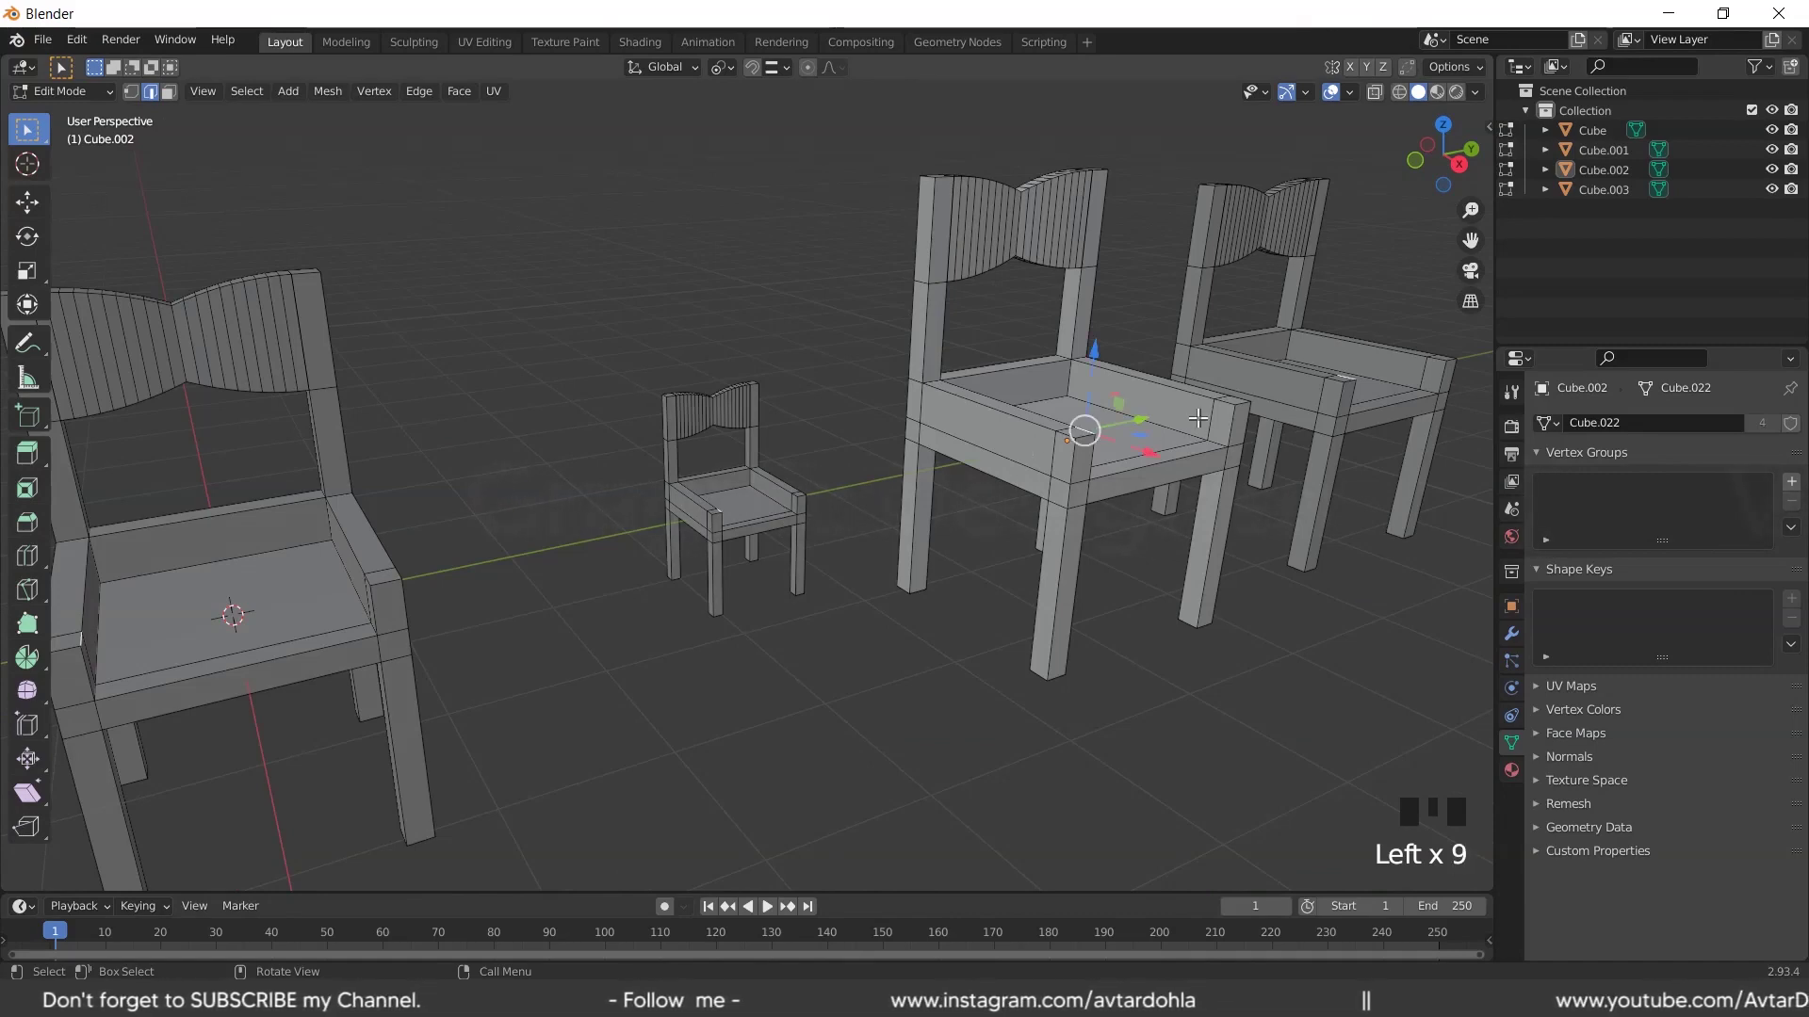
left_click(1097, 431)
middle_click_drag(1097, 431, 1129, 474)
scroll(795, 513, "down", 3)
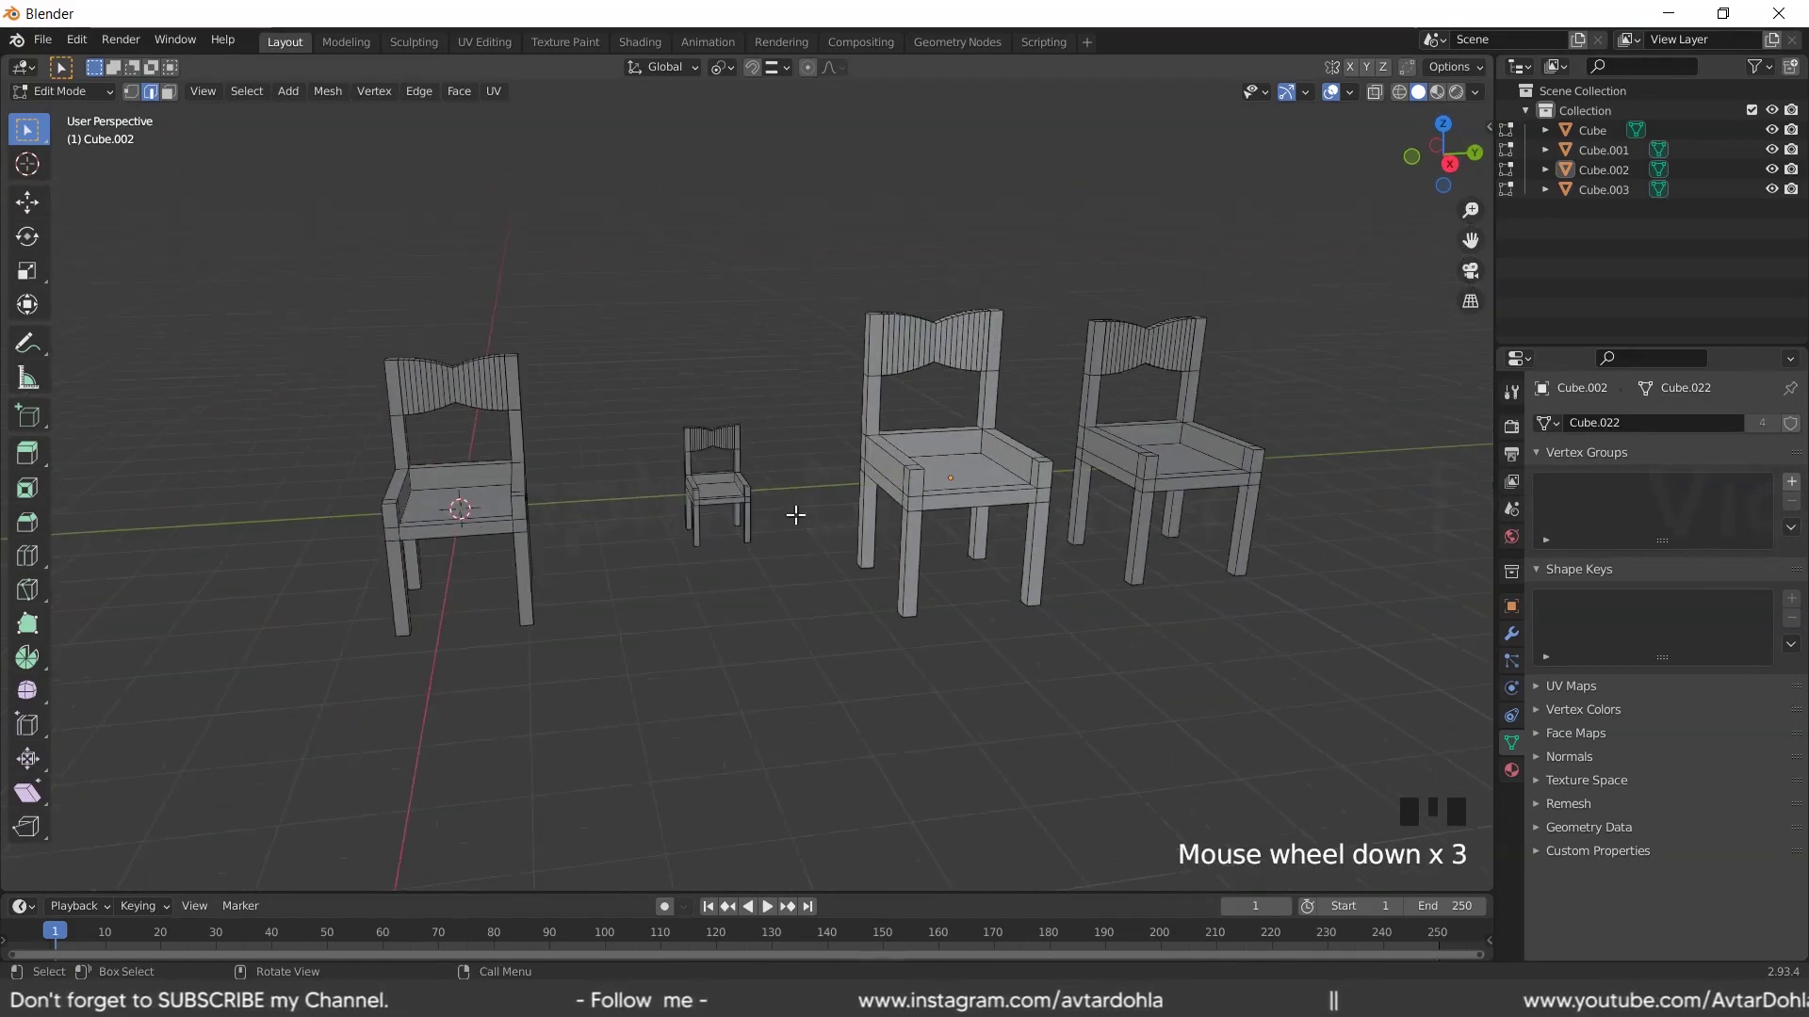
scroll(795, 512, "up", 1)
key("Tab")
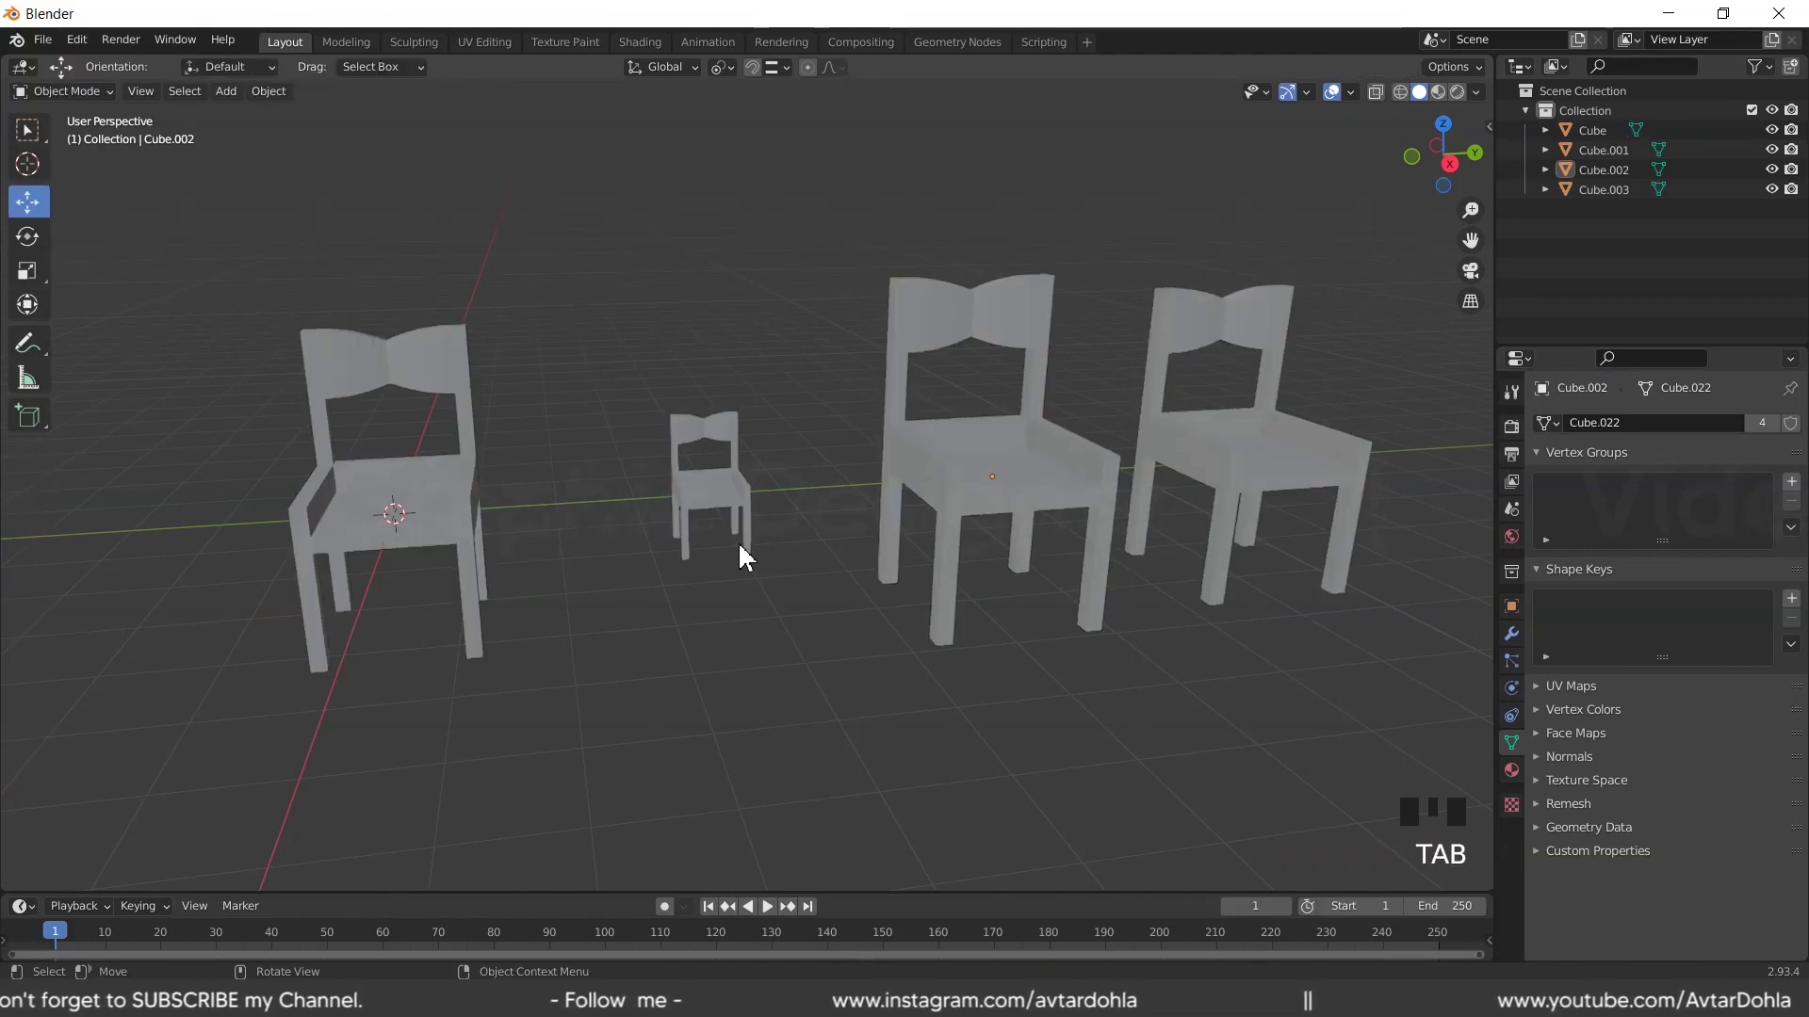
Move the small second chair aside, then box-select and delete the three duplicate chairs, keeping only the original
left_click_drag(656, 404, 749, 546)
left_click_drag(712, 490, 900, 458)
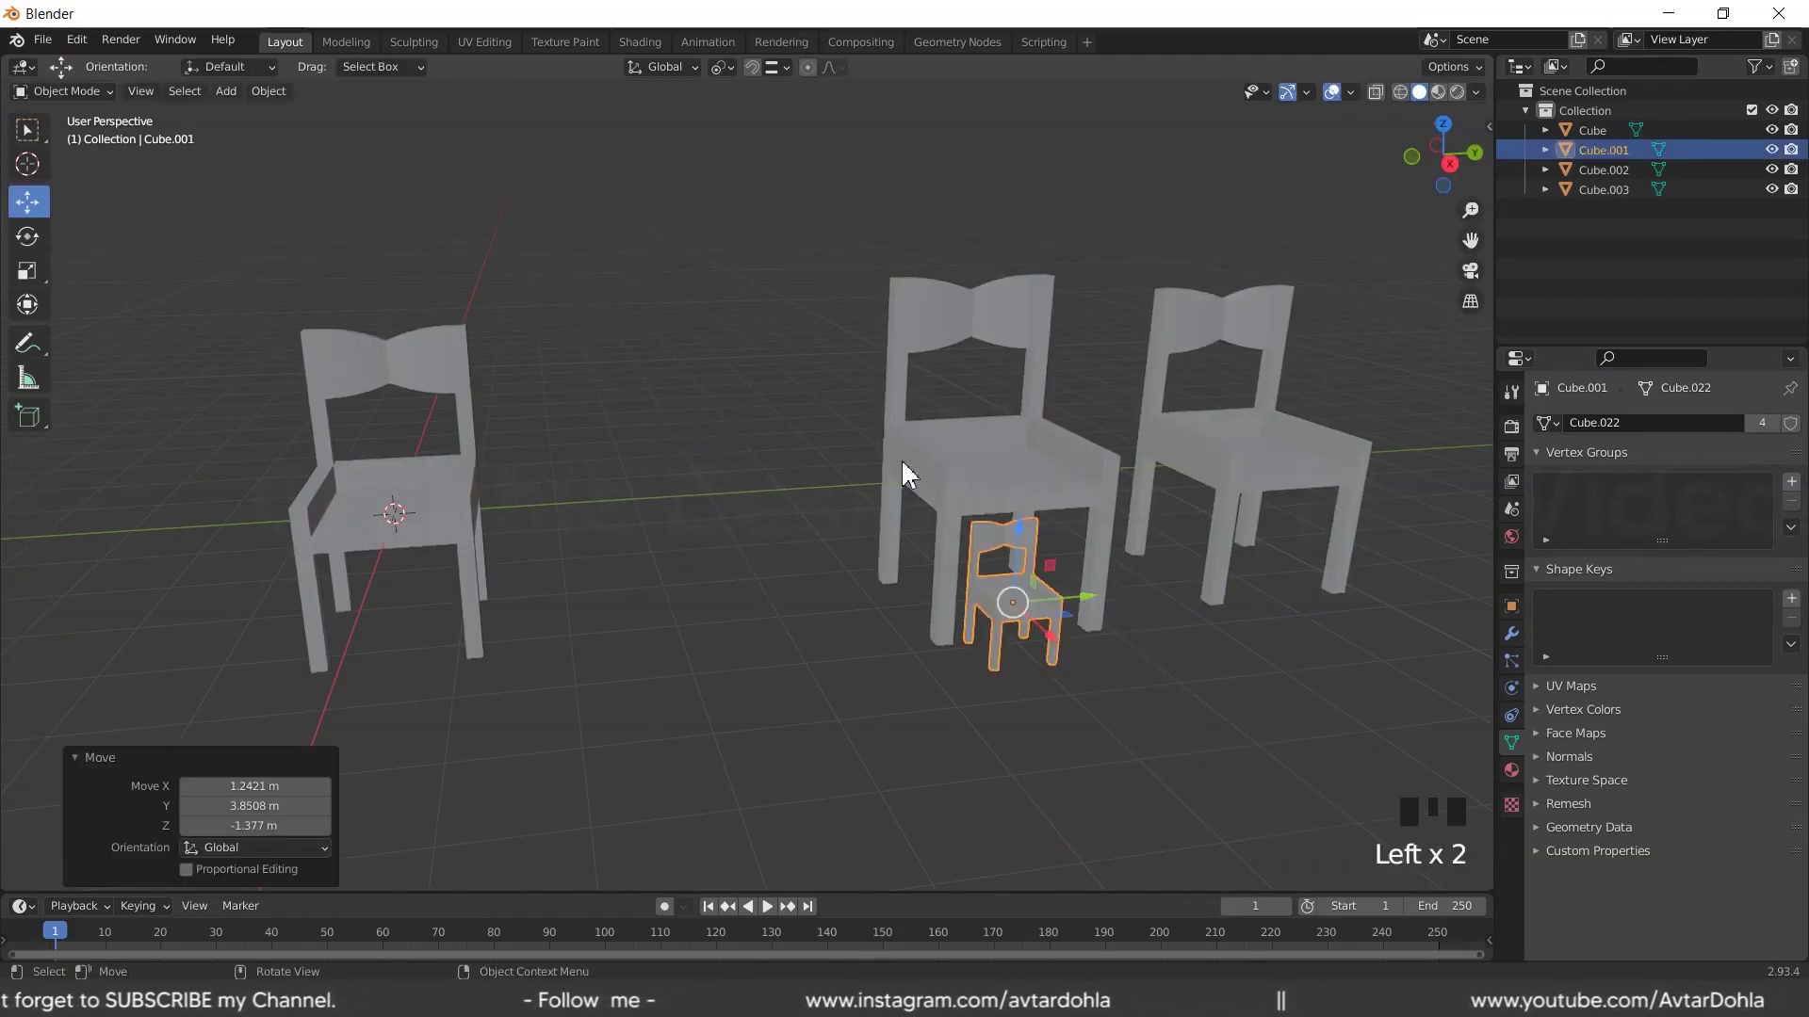
left_click(27, 130)
left_click_drag(737, 219, 1370, 733)
key("Delete")
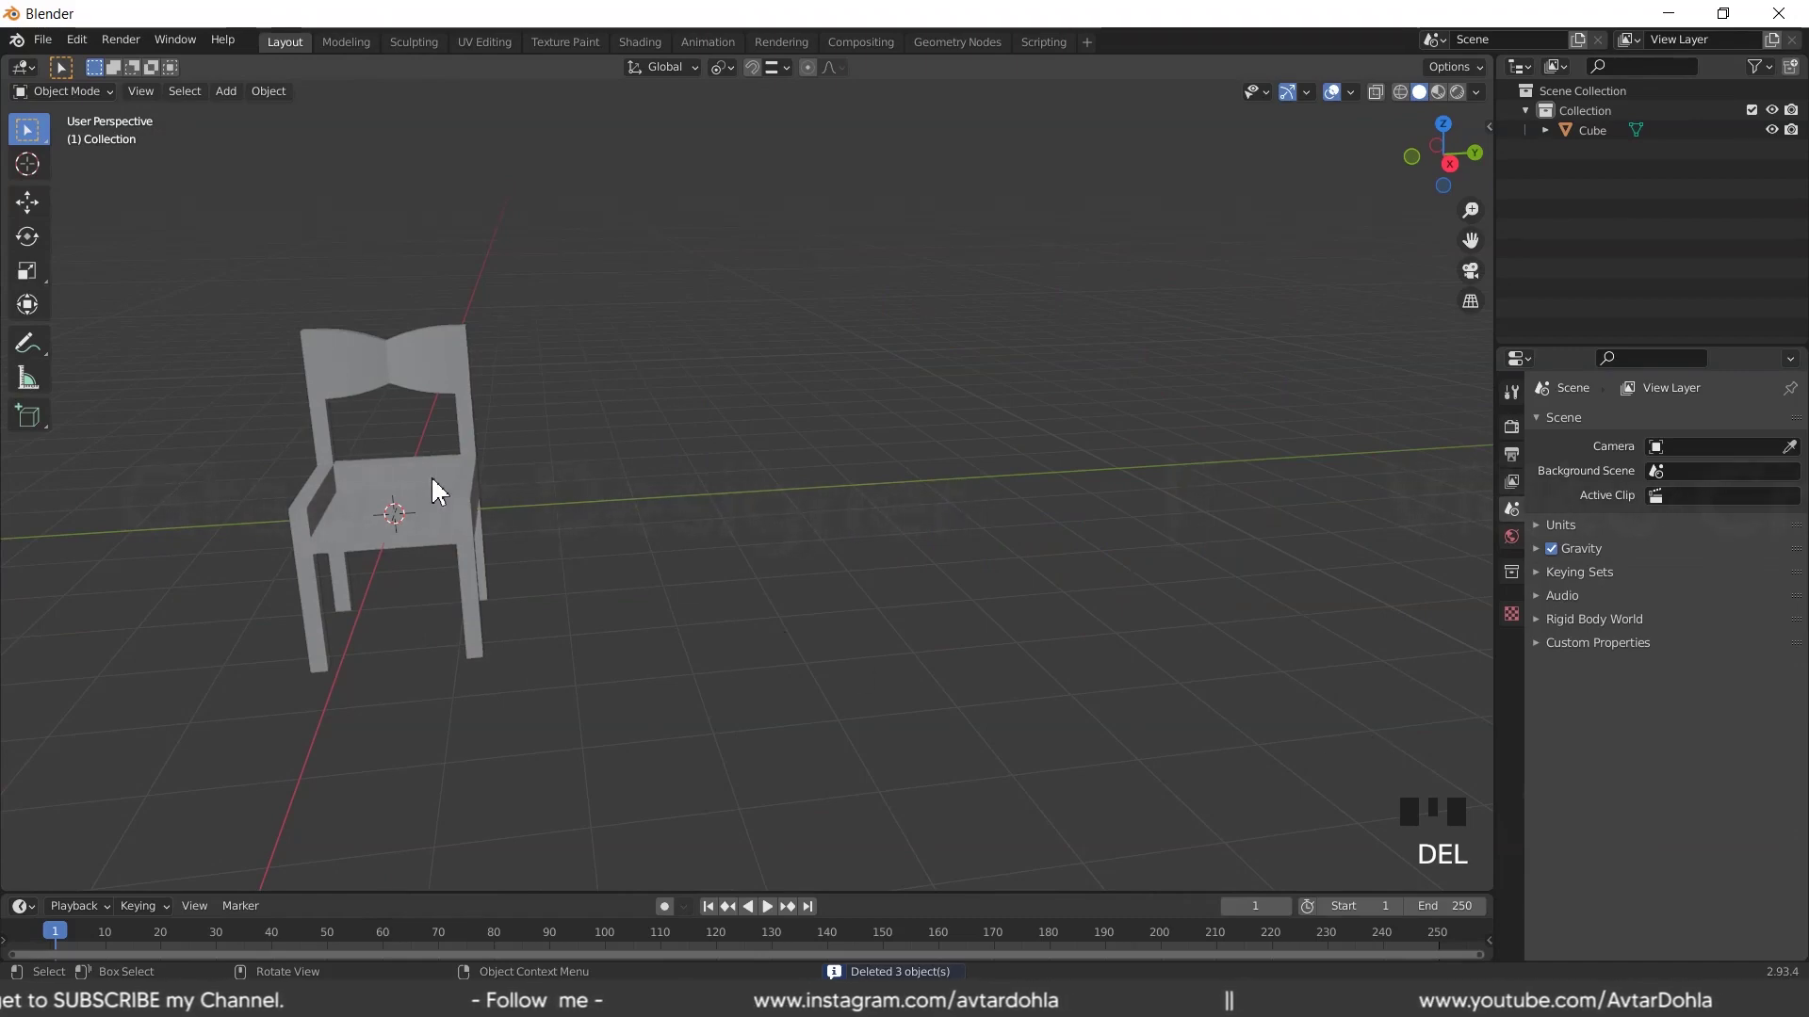
Try beveling the short front edge of the remaining chair's armrest by about 0.848 m in Edit Mode, and undo it
left_click(479, 495)
key("Tab")
scroll(509, 537, "up", 3)
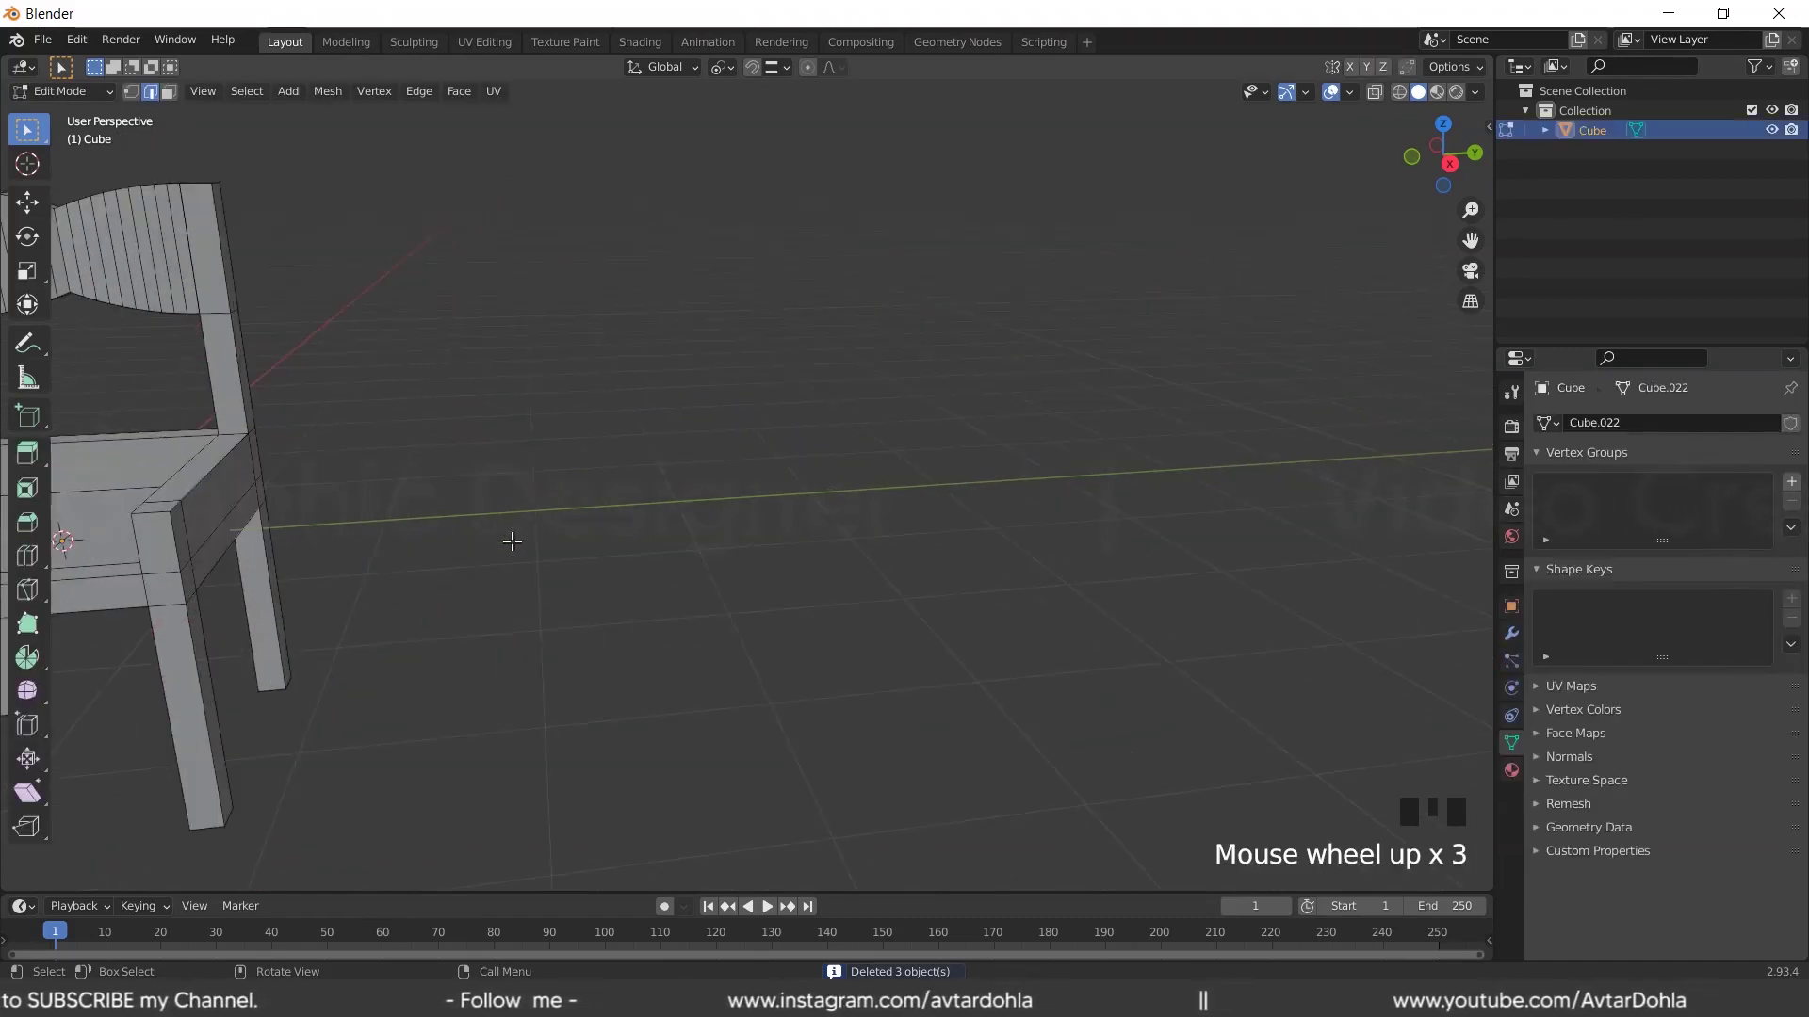
scroll(509, 537, "down", 2)
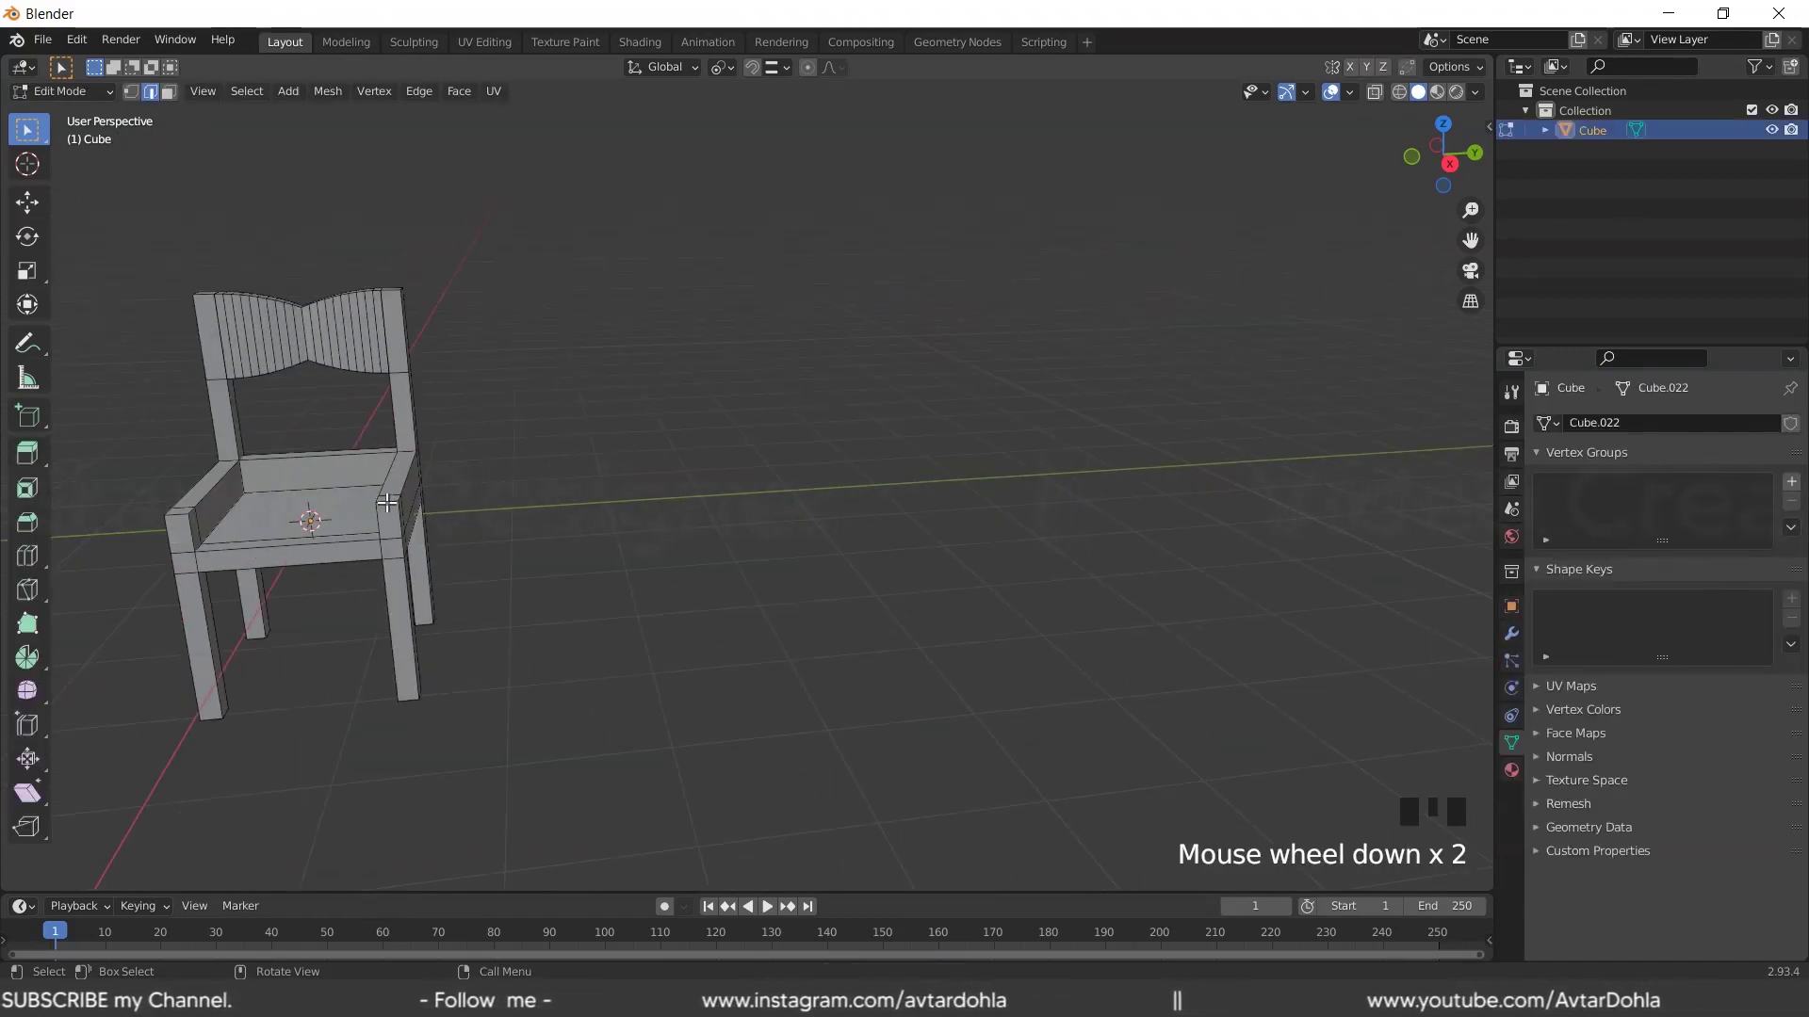
left_click(387, 503)
middle_click_drag(519, 520, 500, 520)
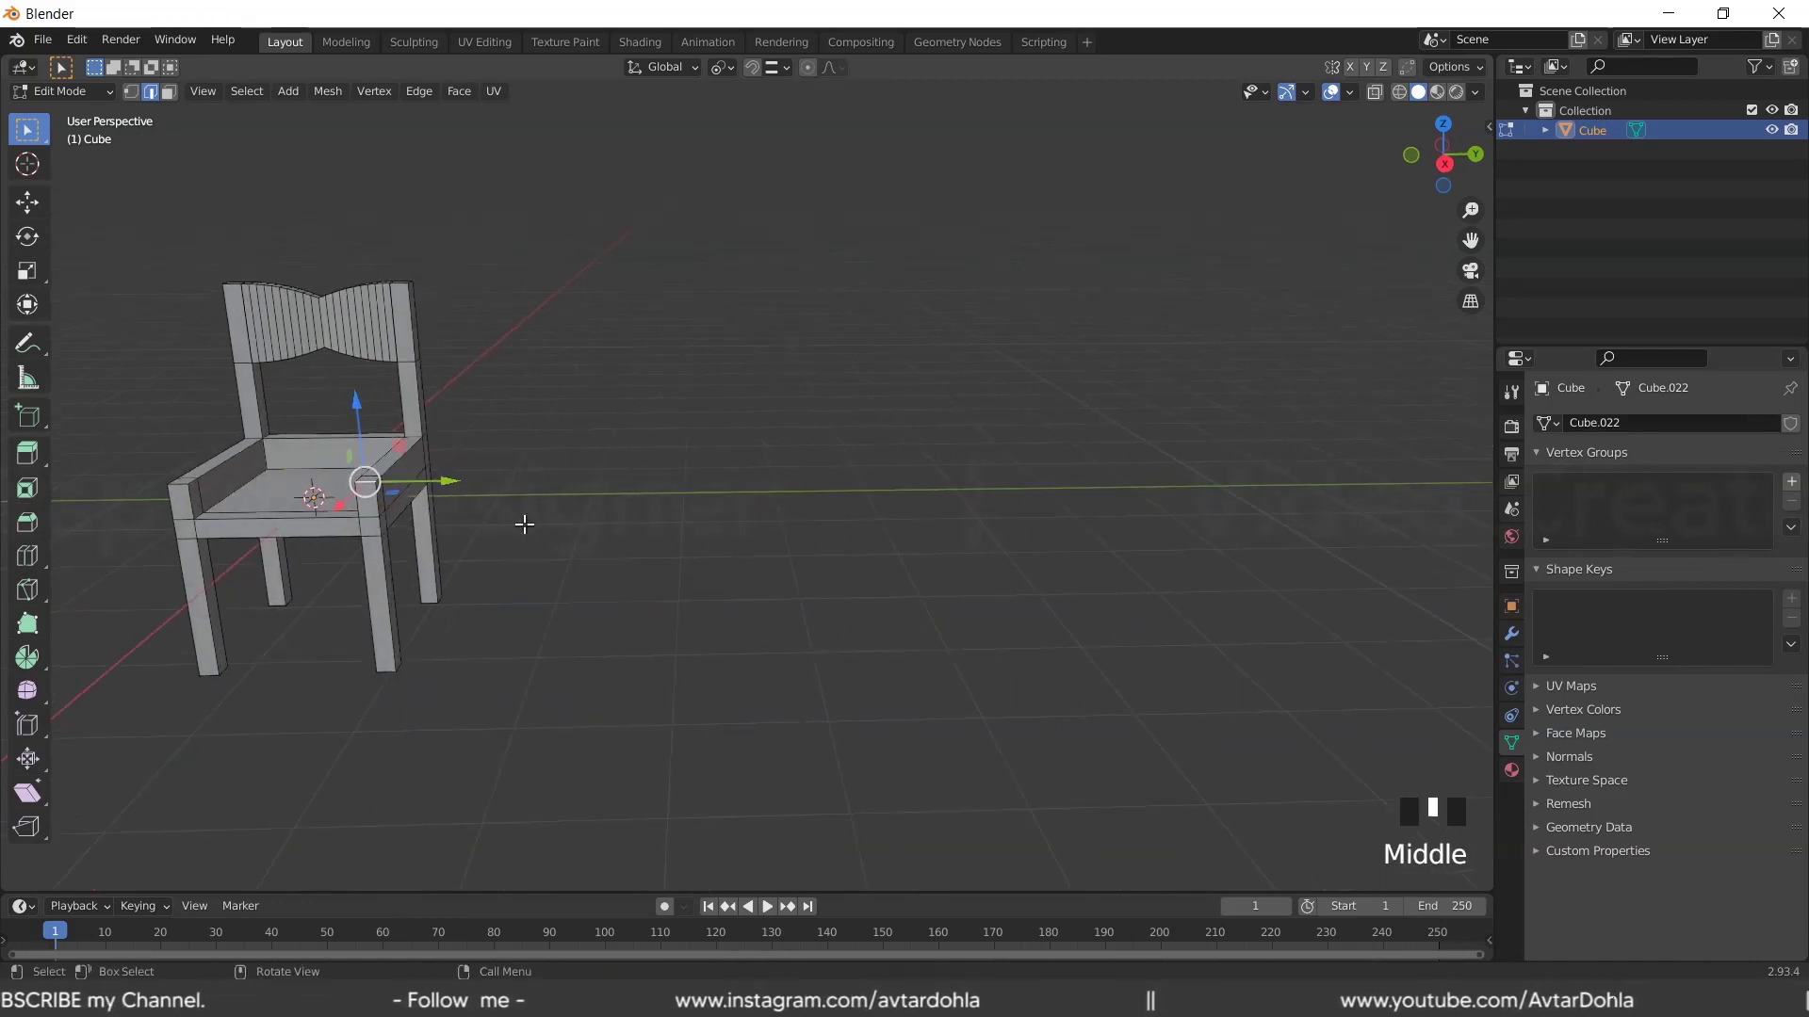
key("ctrl+b")
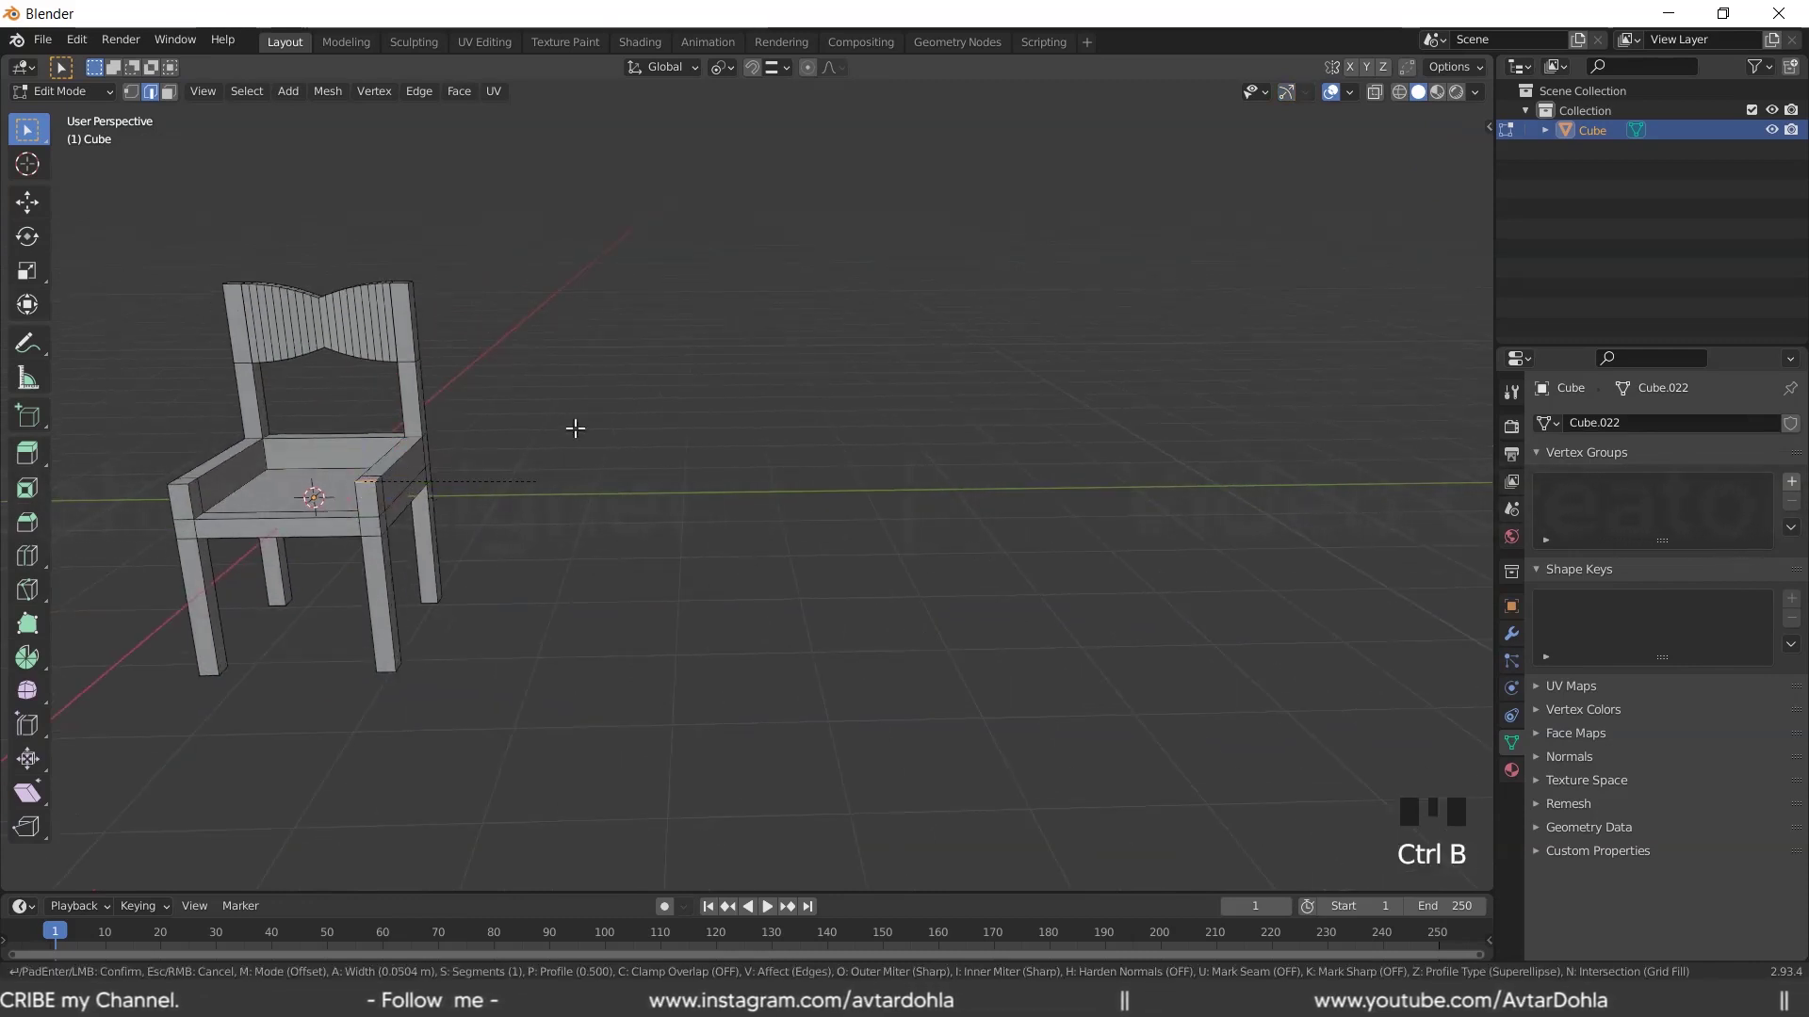
left_click(554, 336)
middle_click_drag(472, 557, 728, 568)
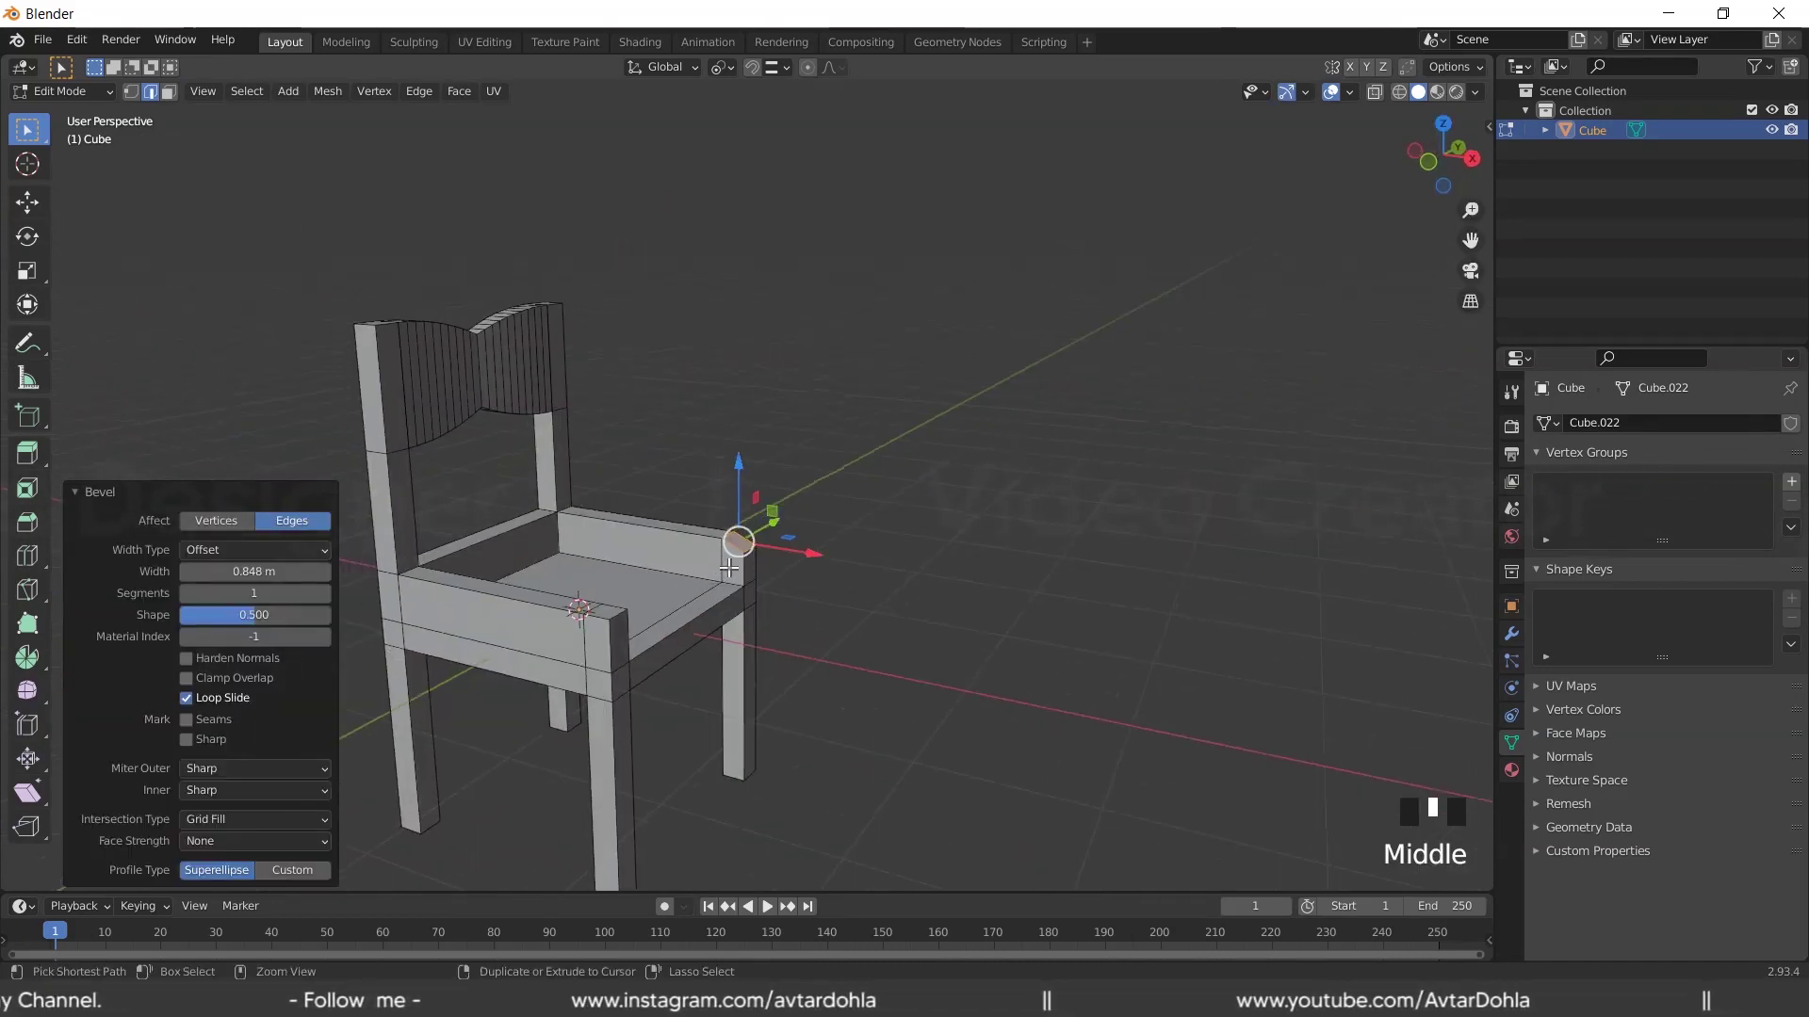
key("ctrl+z")
middle_click_drag(913, 606, 824, 565)
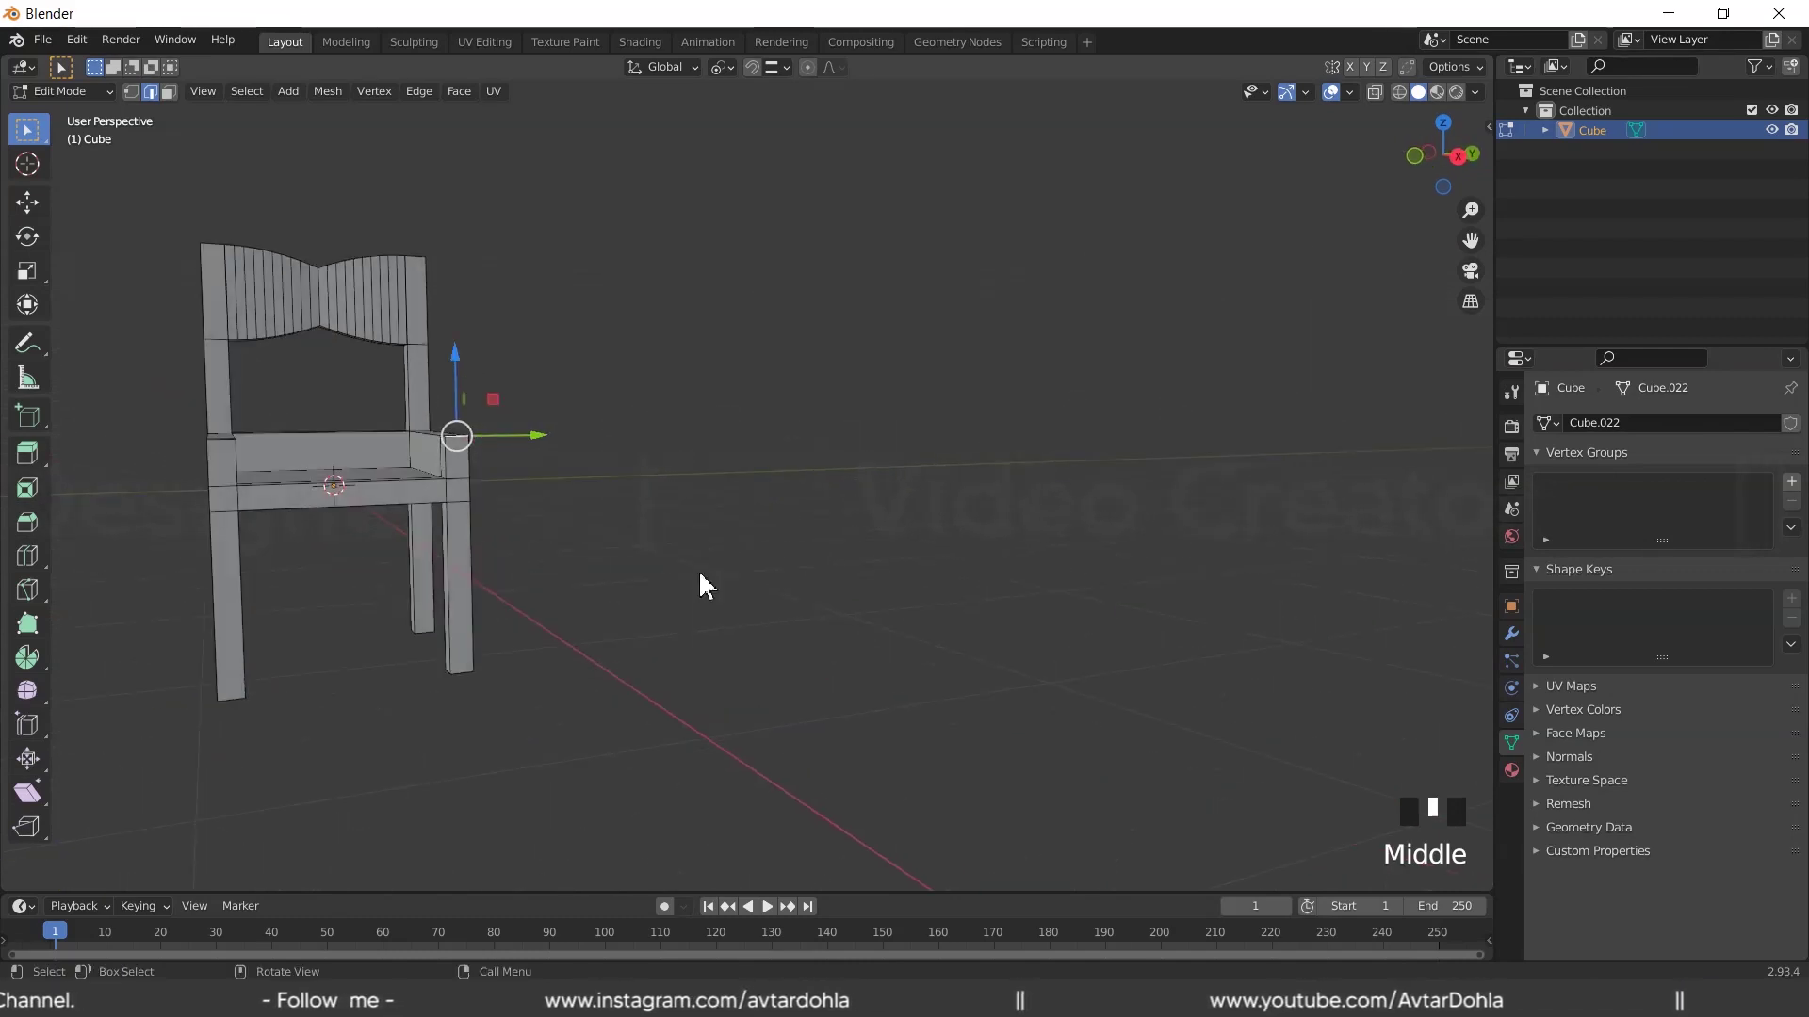
Return the chair to Object Mode and apply its scale
key("Tab")
middle_click_drag(678, 541, 698, 558)
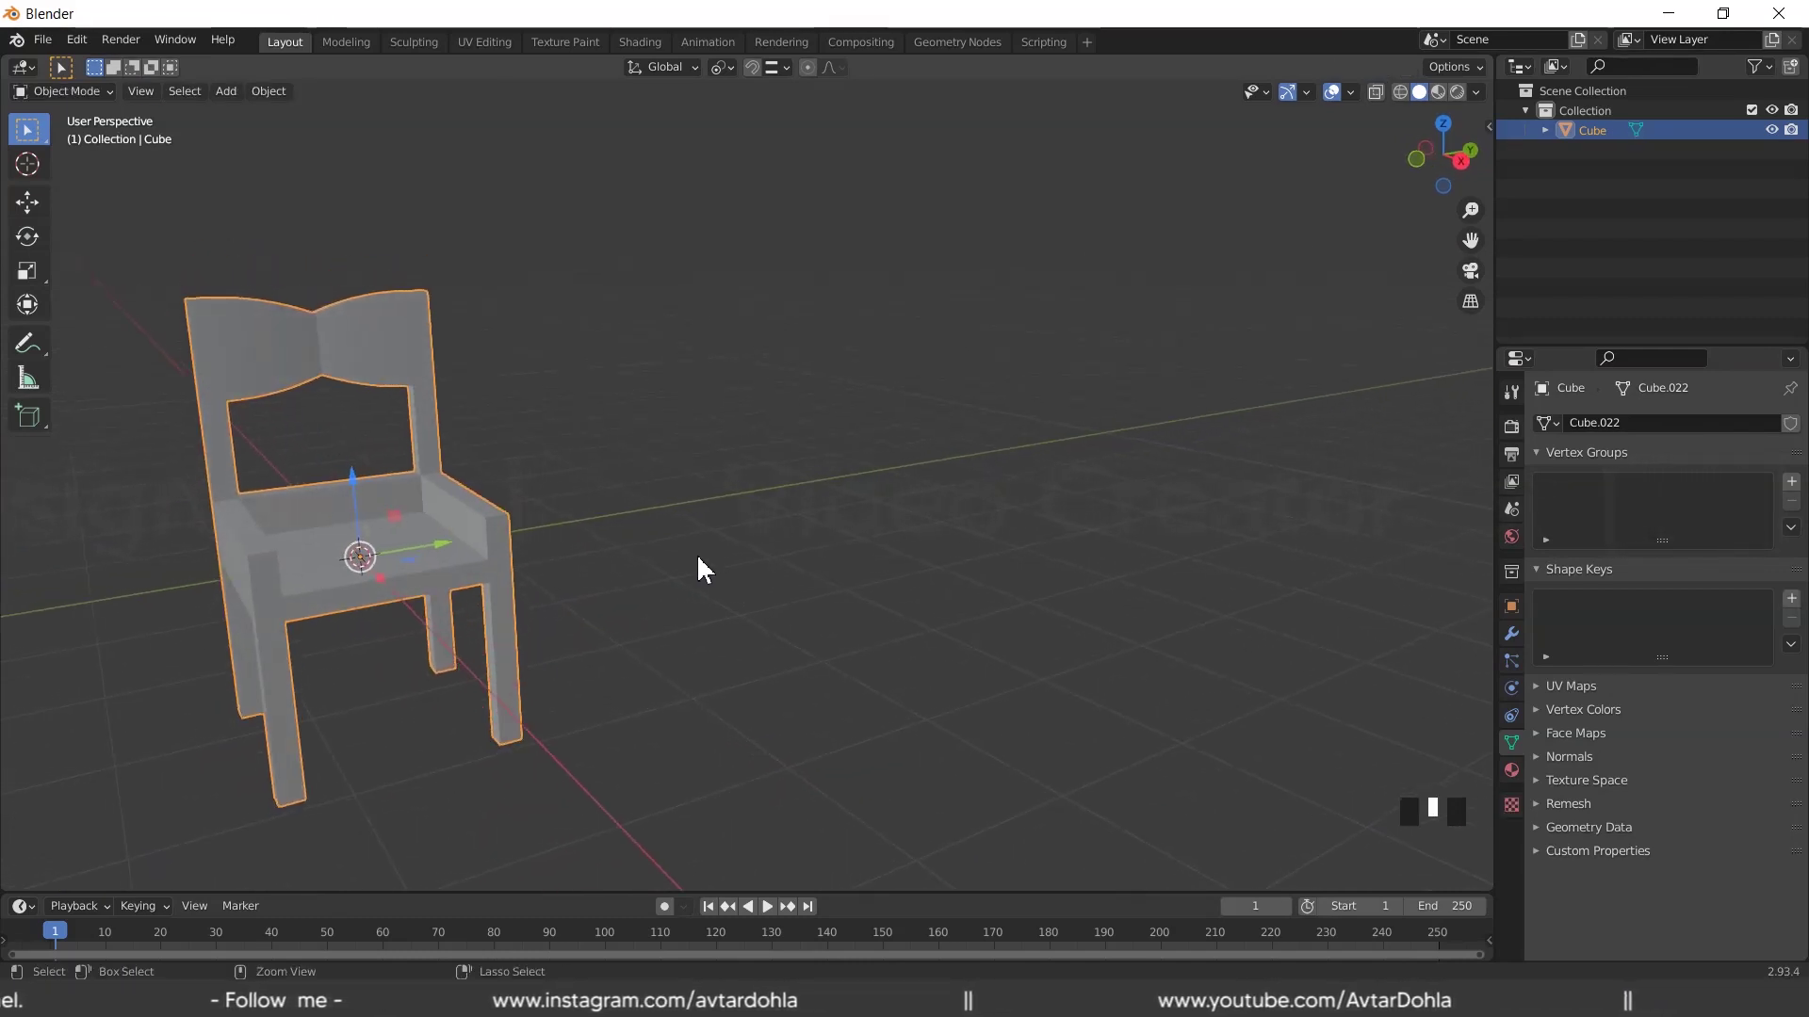
key("ctrl+a")
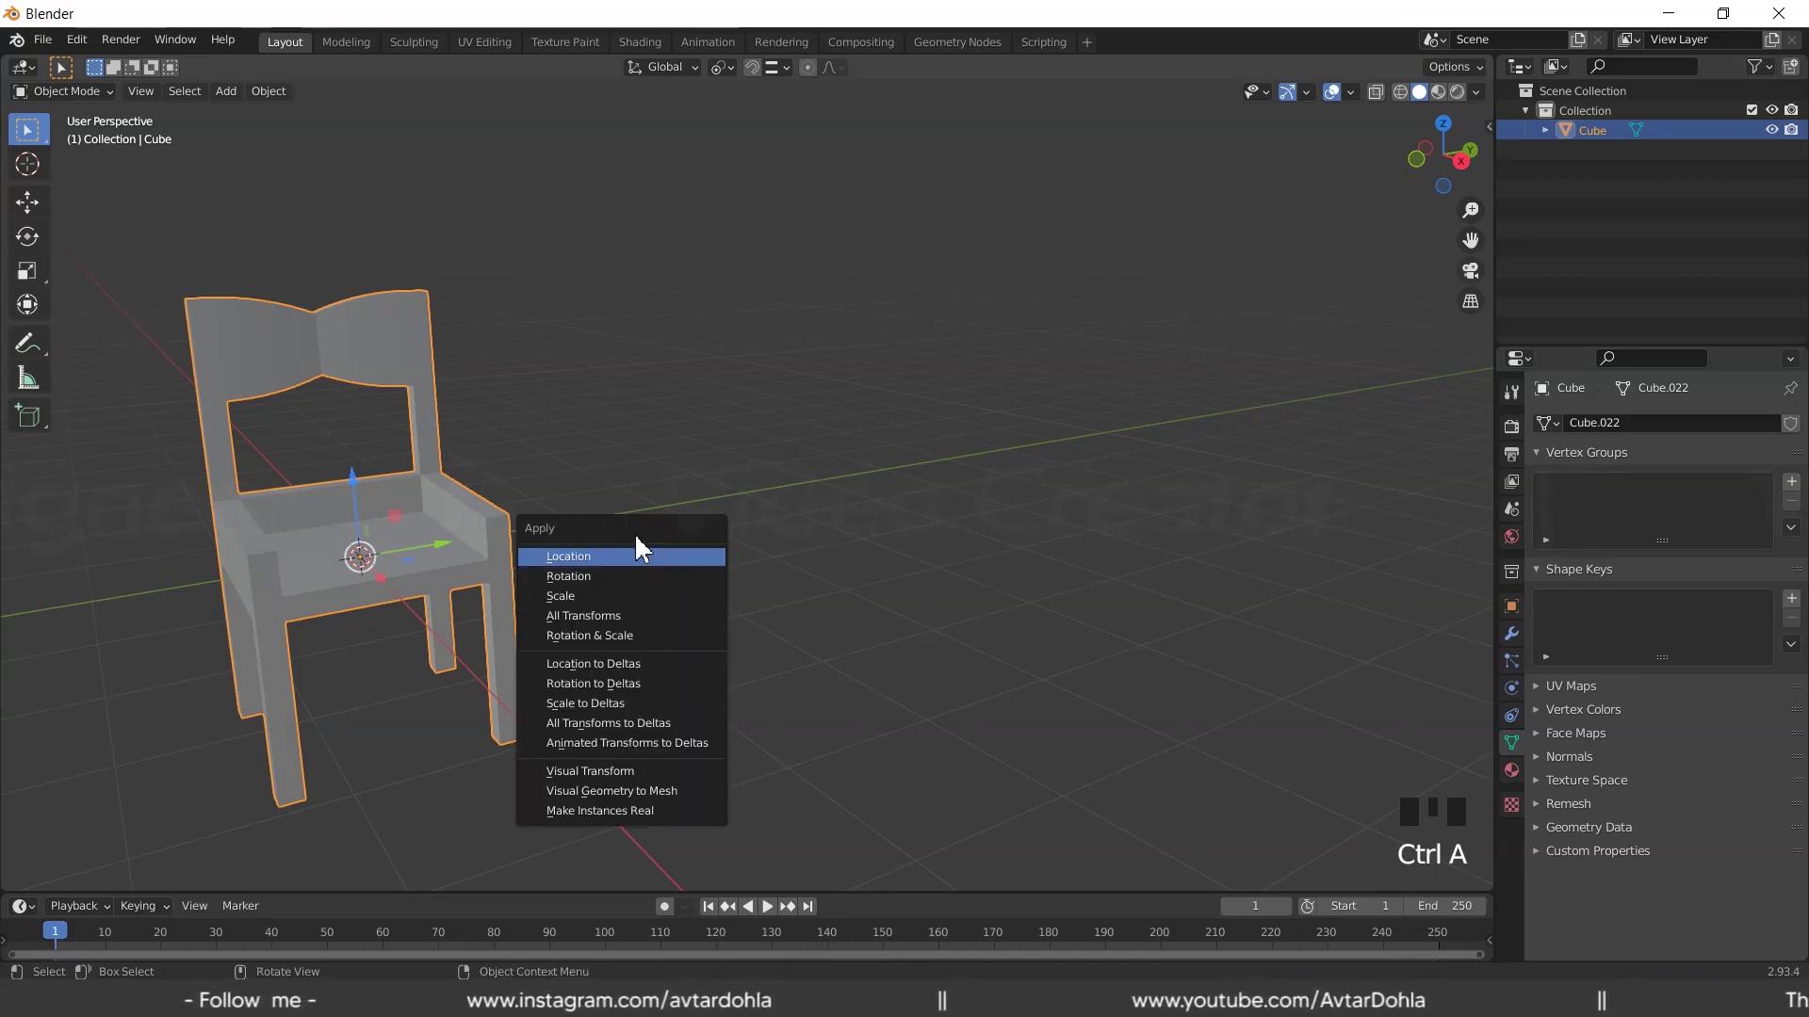
left_click(602, 594)
middle_click_drag(626, 598, 726, 590)
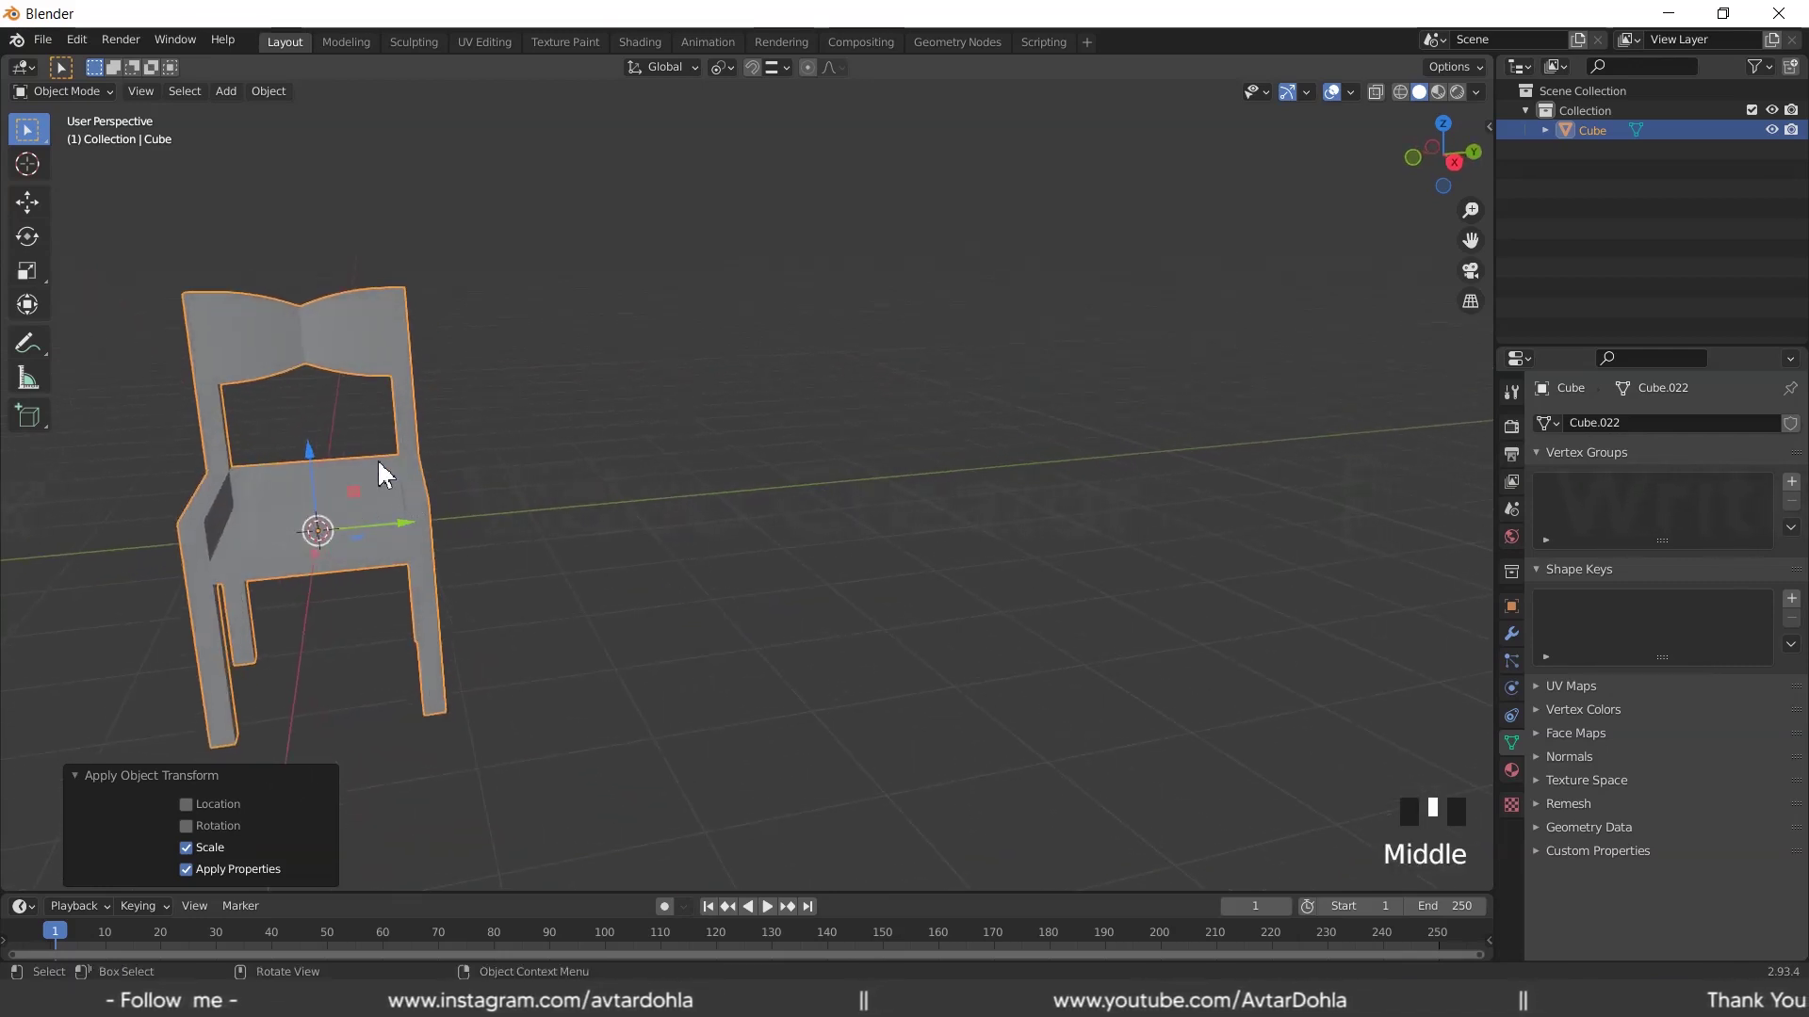
middle_click_drag(557, 571, 744, 589, "shift")
scroll(553, 577, "up", 2)
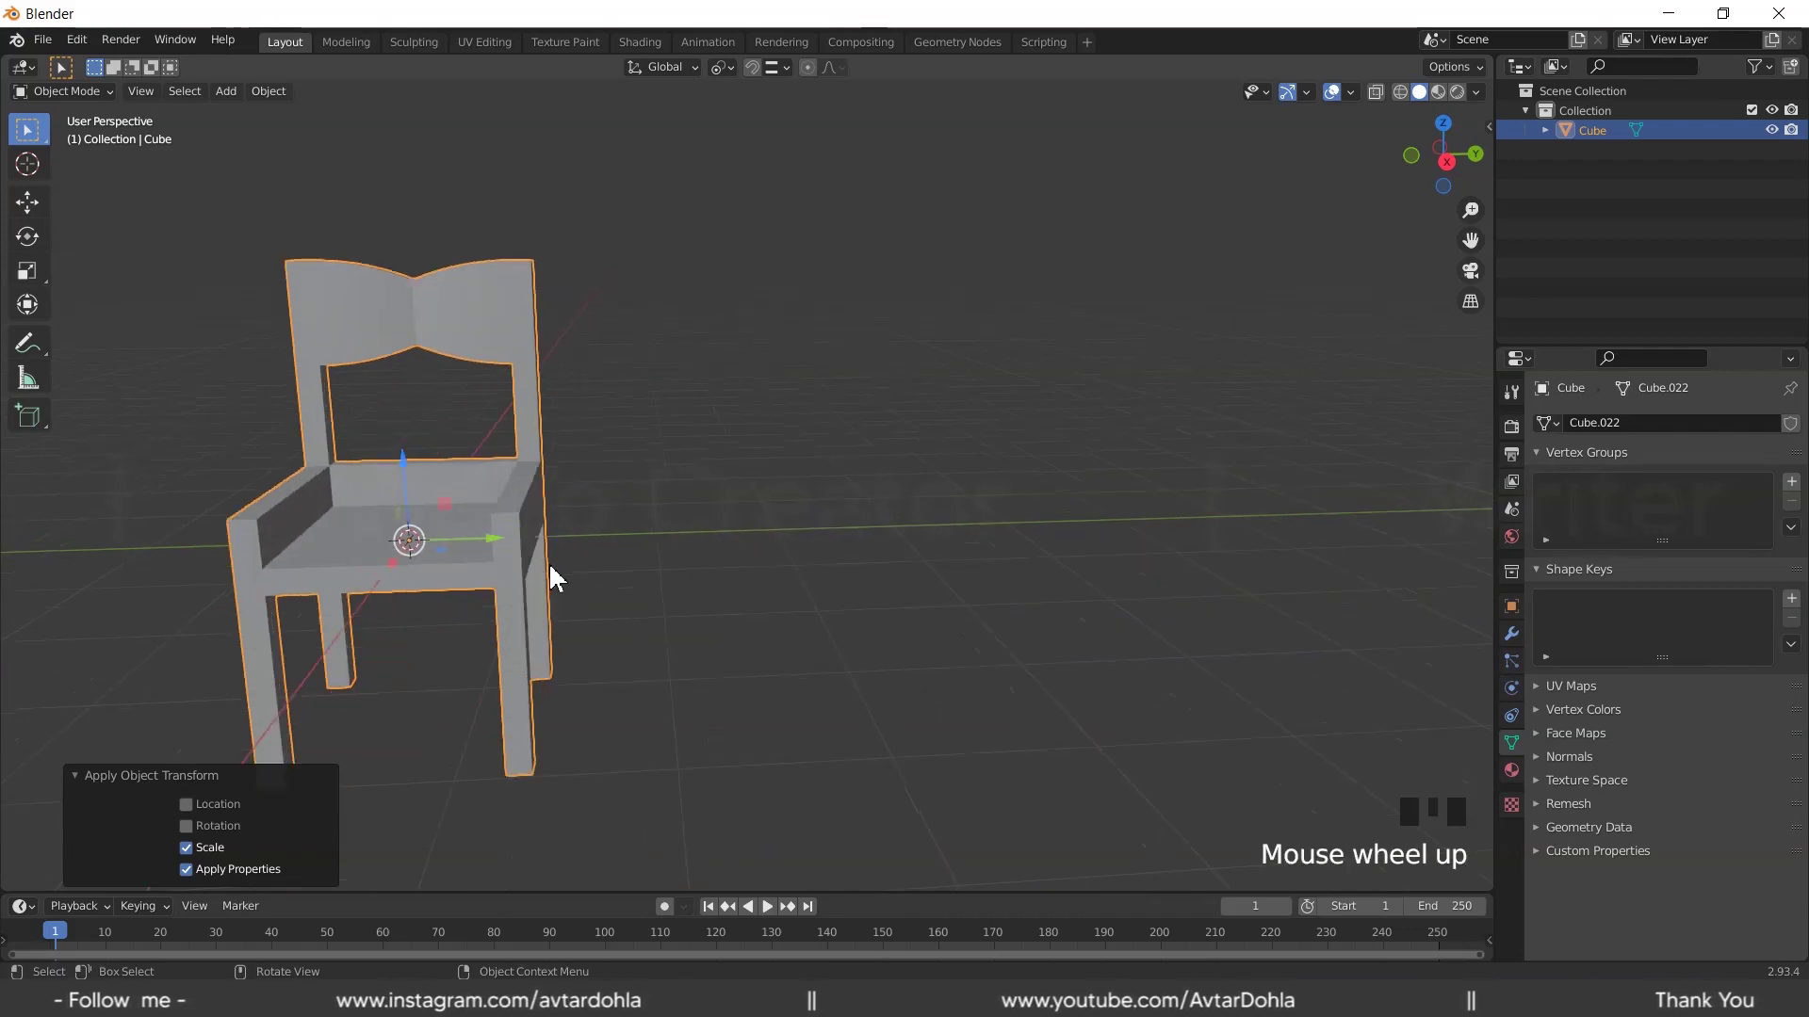
scroll(586, 594, "up", 1)
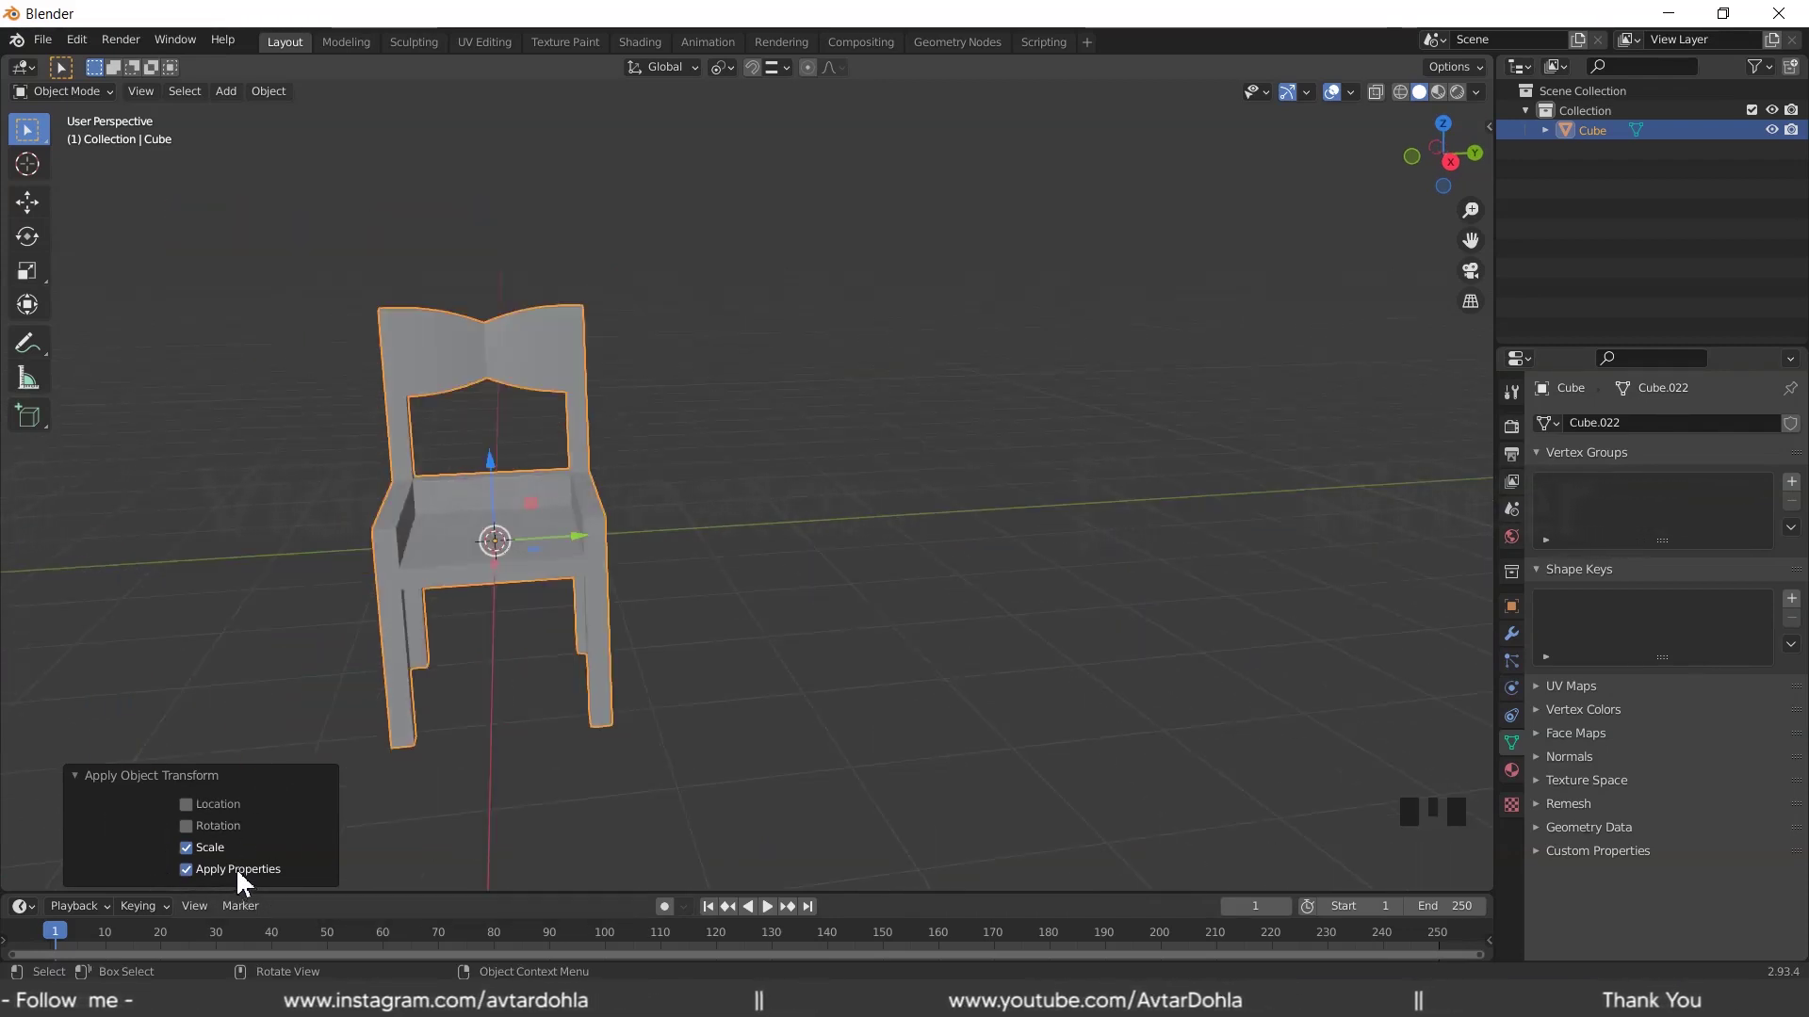
left_click(74, 775)
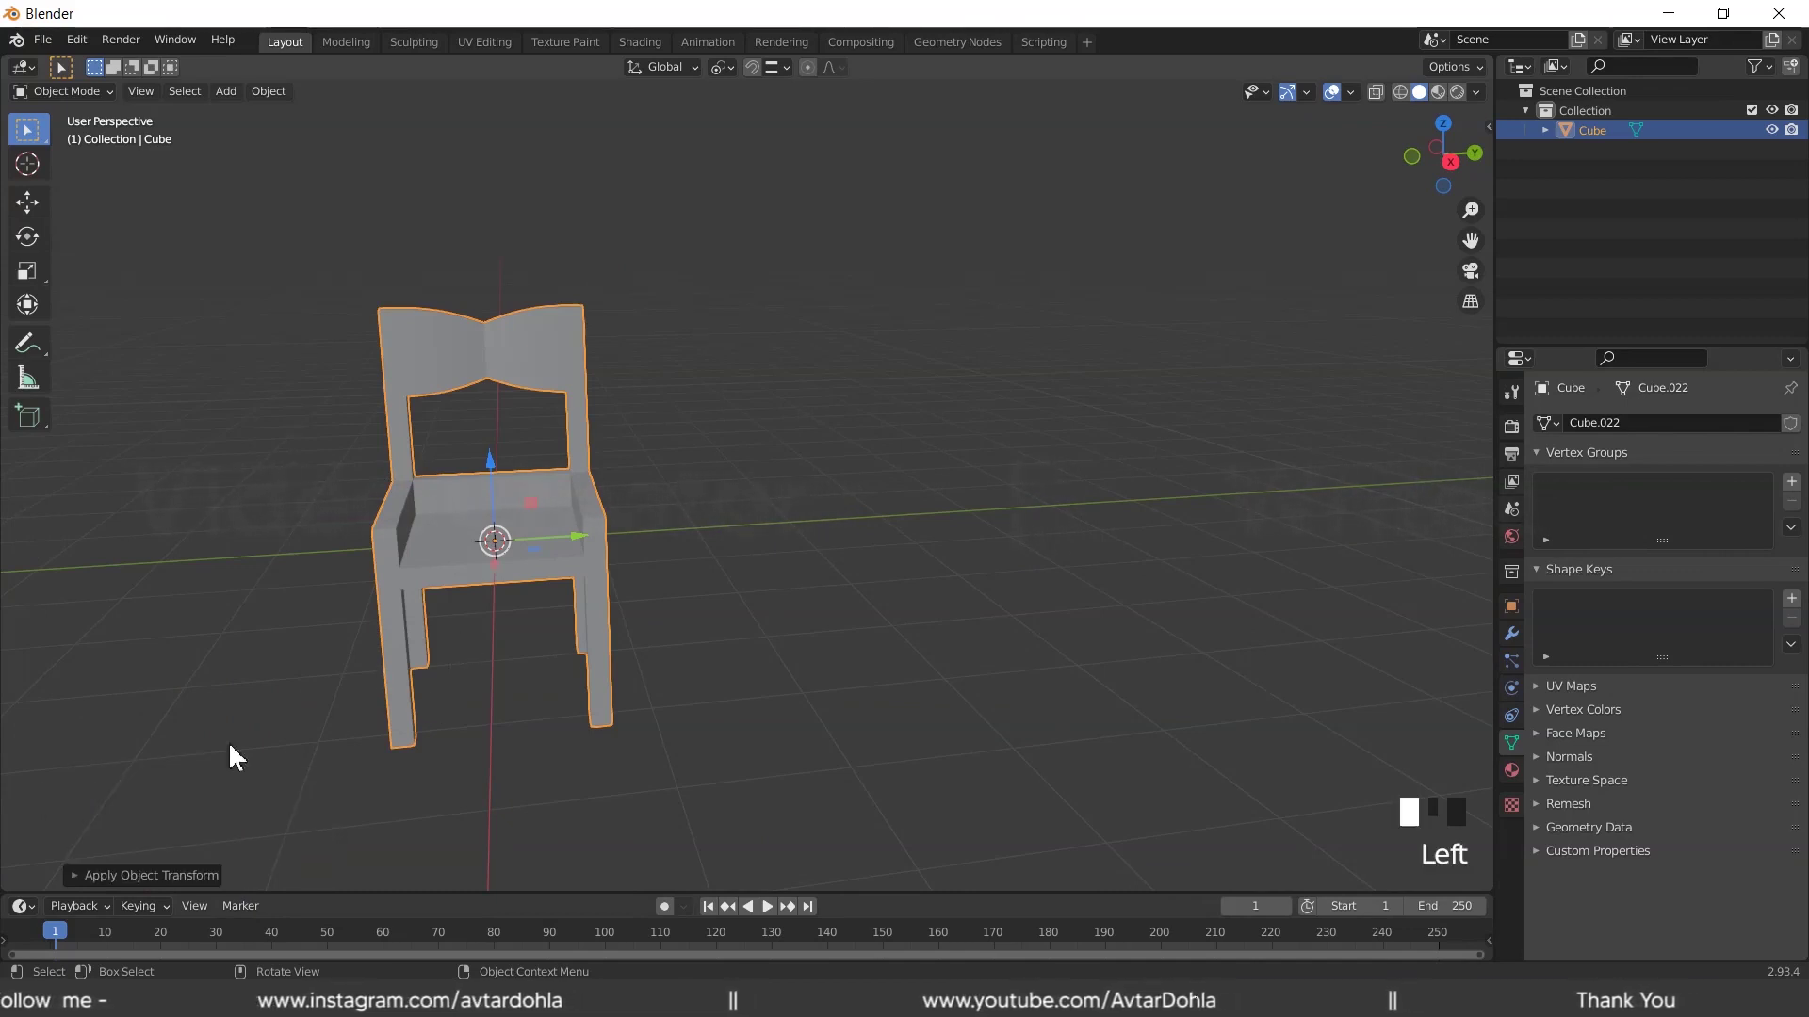
Duplicate the chair along the Y axis and repeat the duplication twice to form a row of four chairs
left_click(631, 584)
left_click(483, 566)
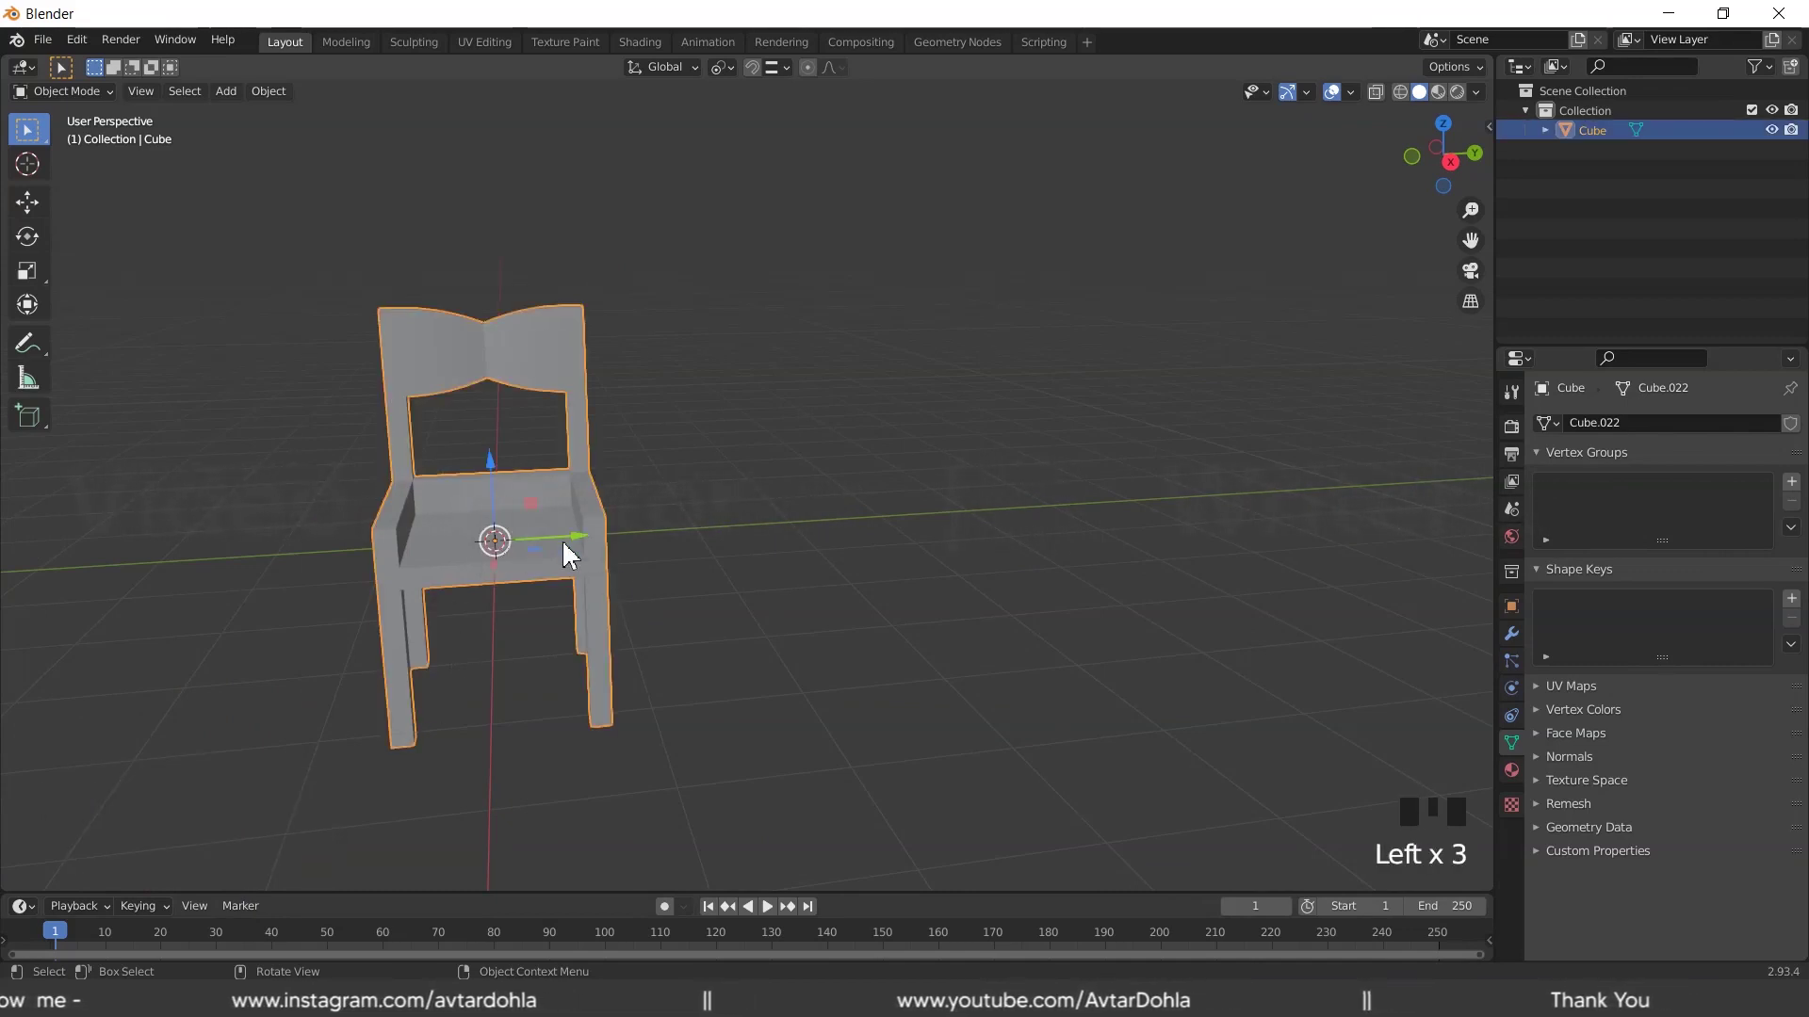
key("Tab")
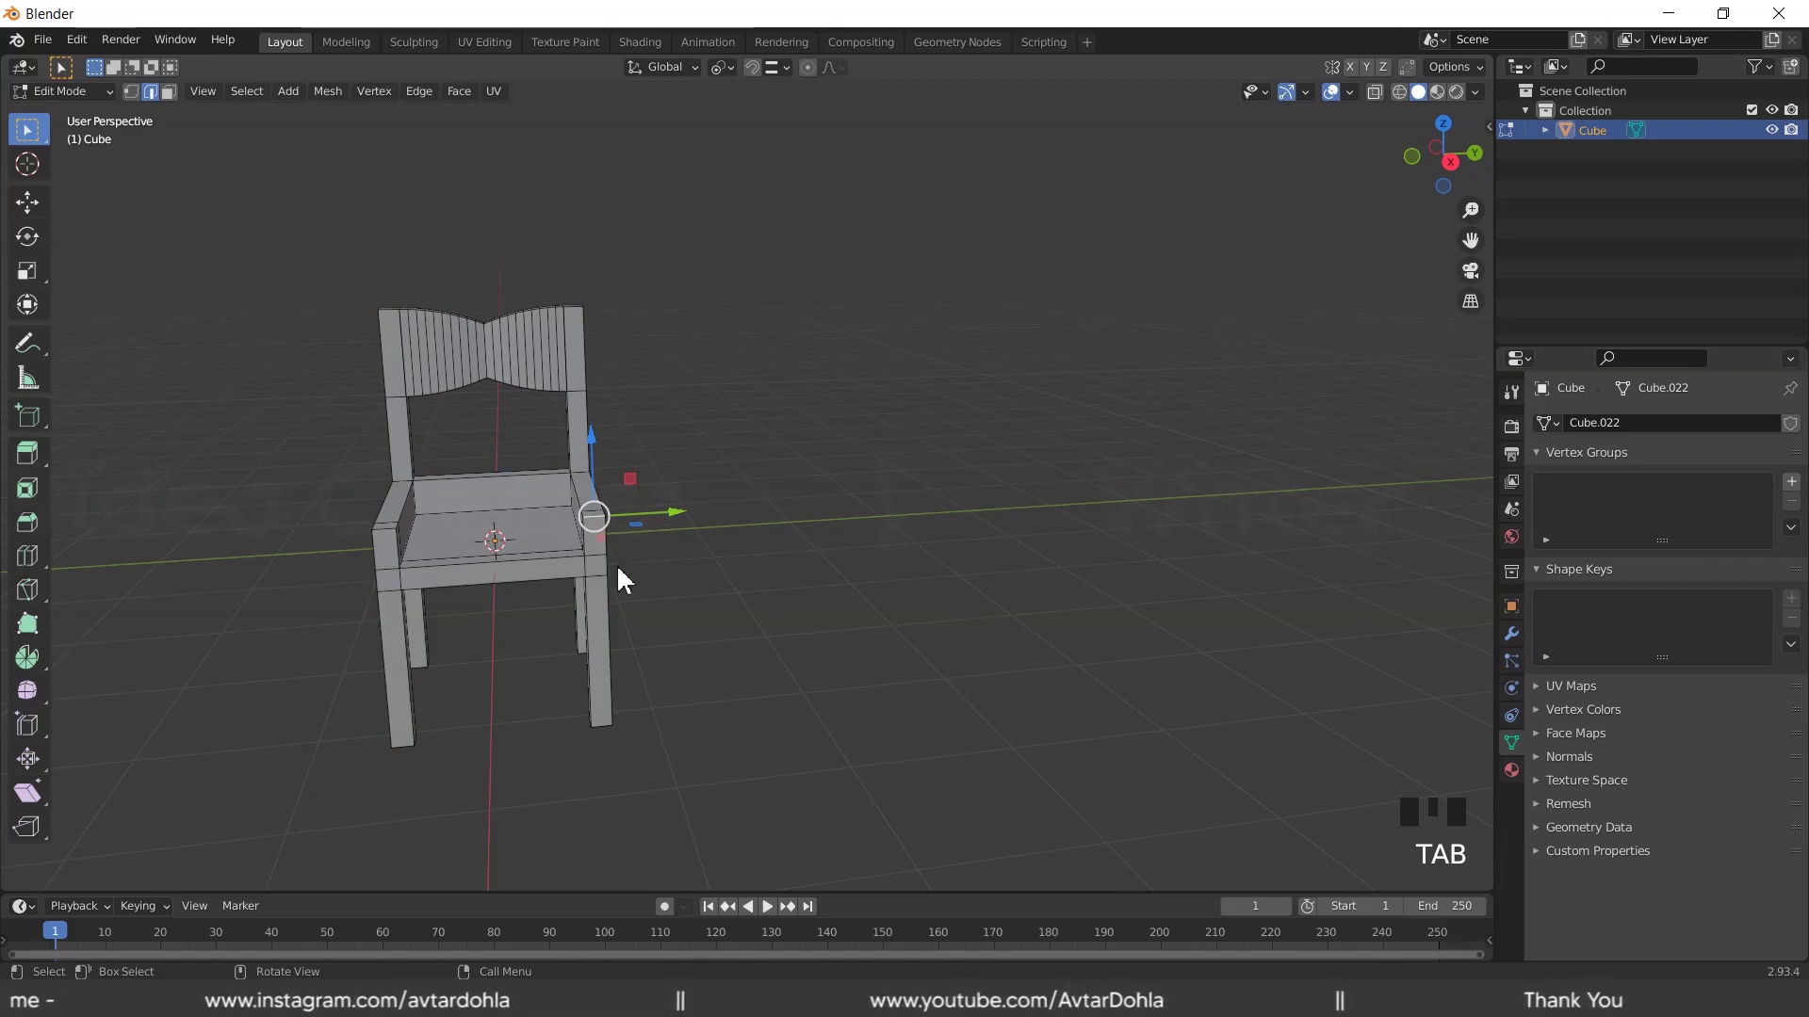
key("Tab")
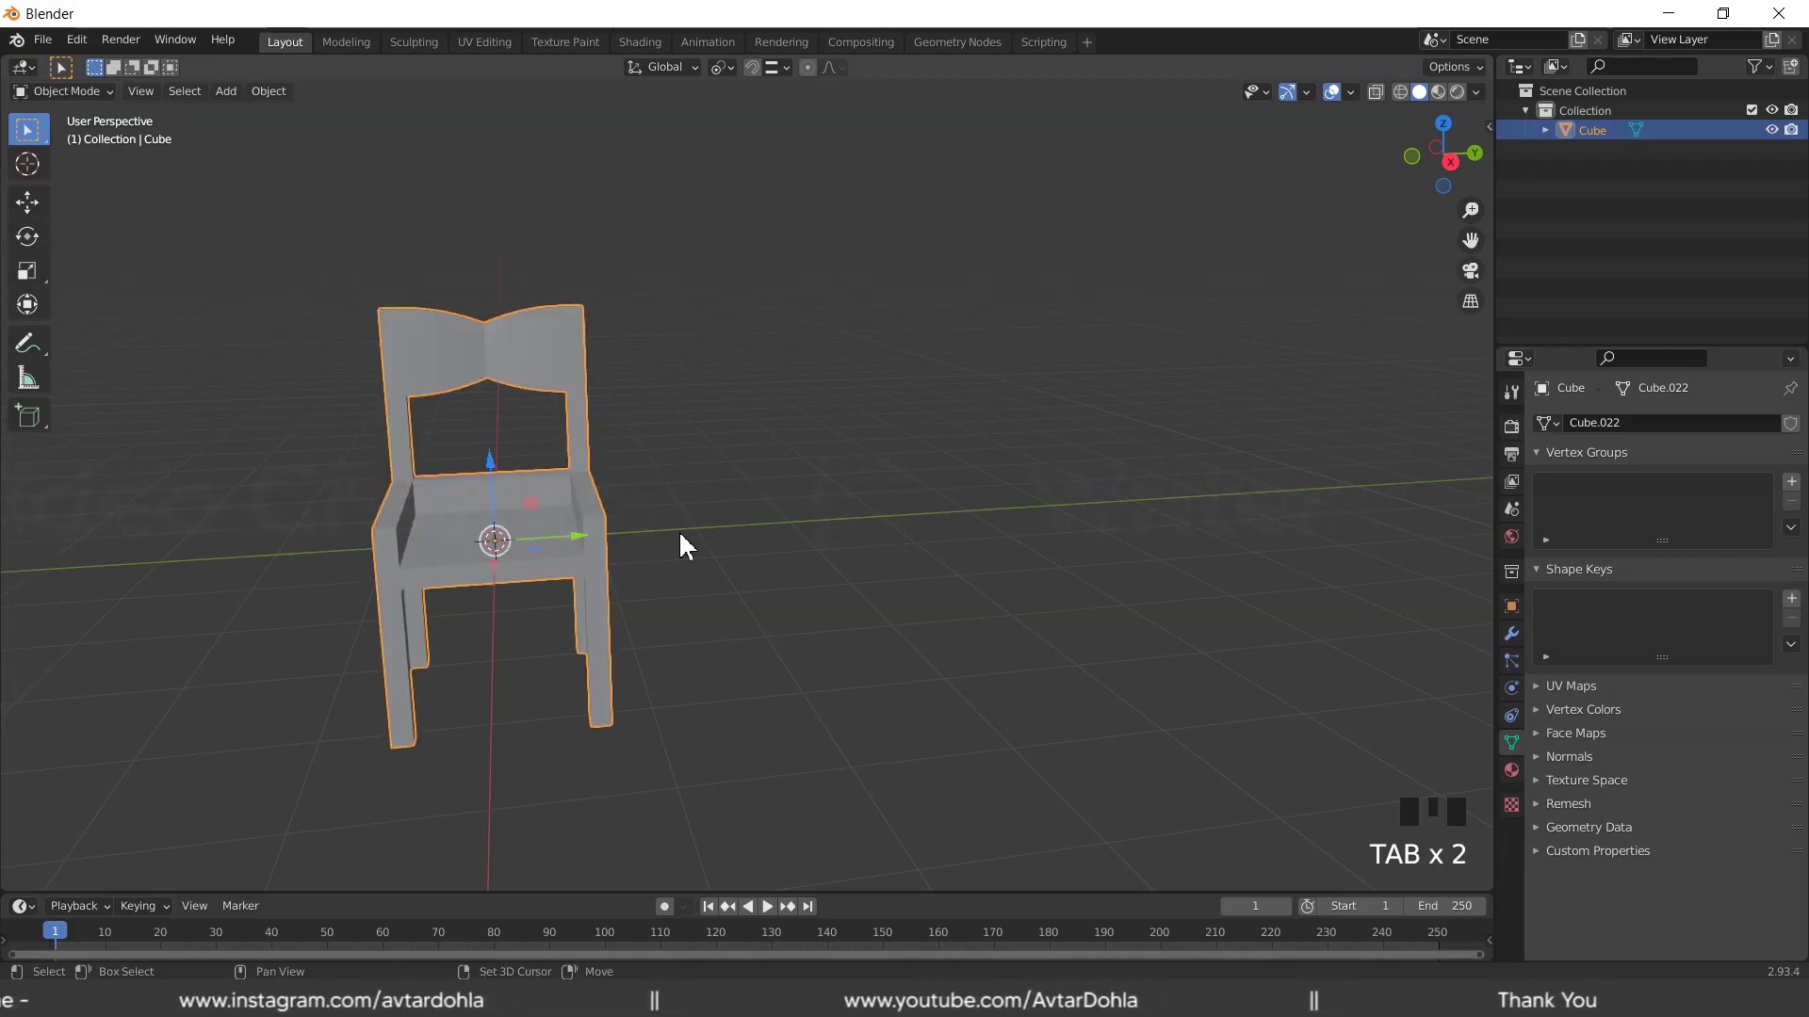
key("shift+d")
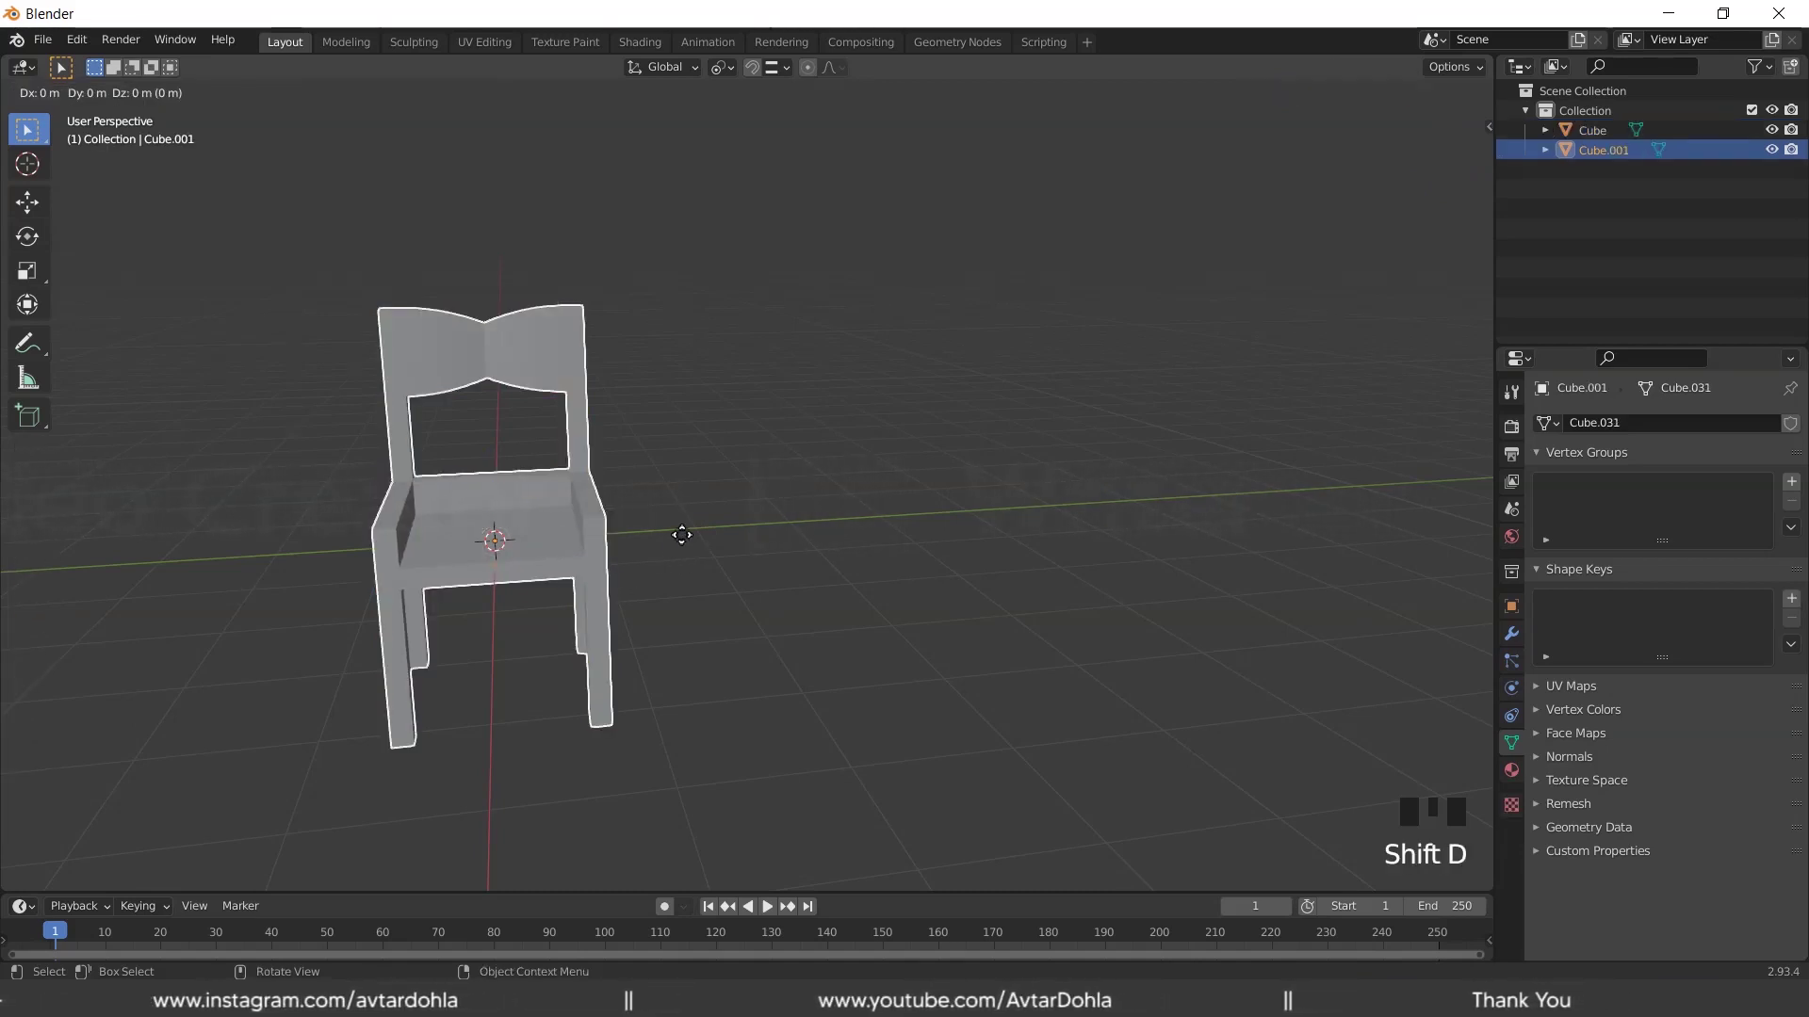
key("y")
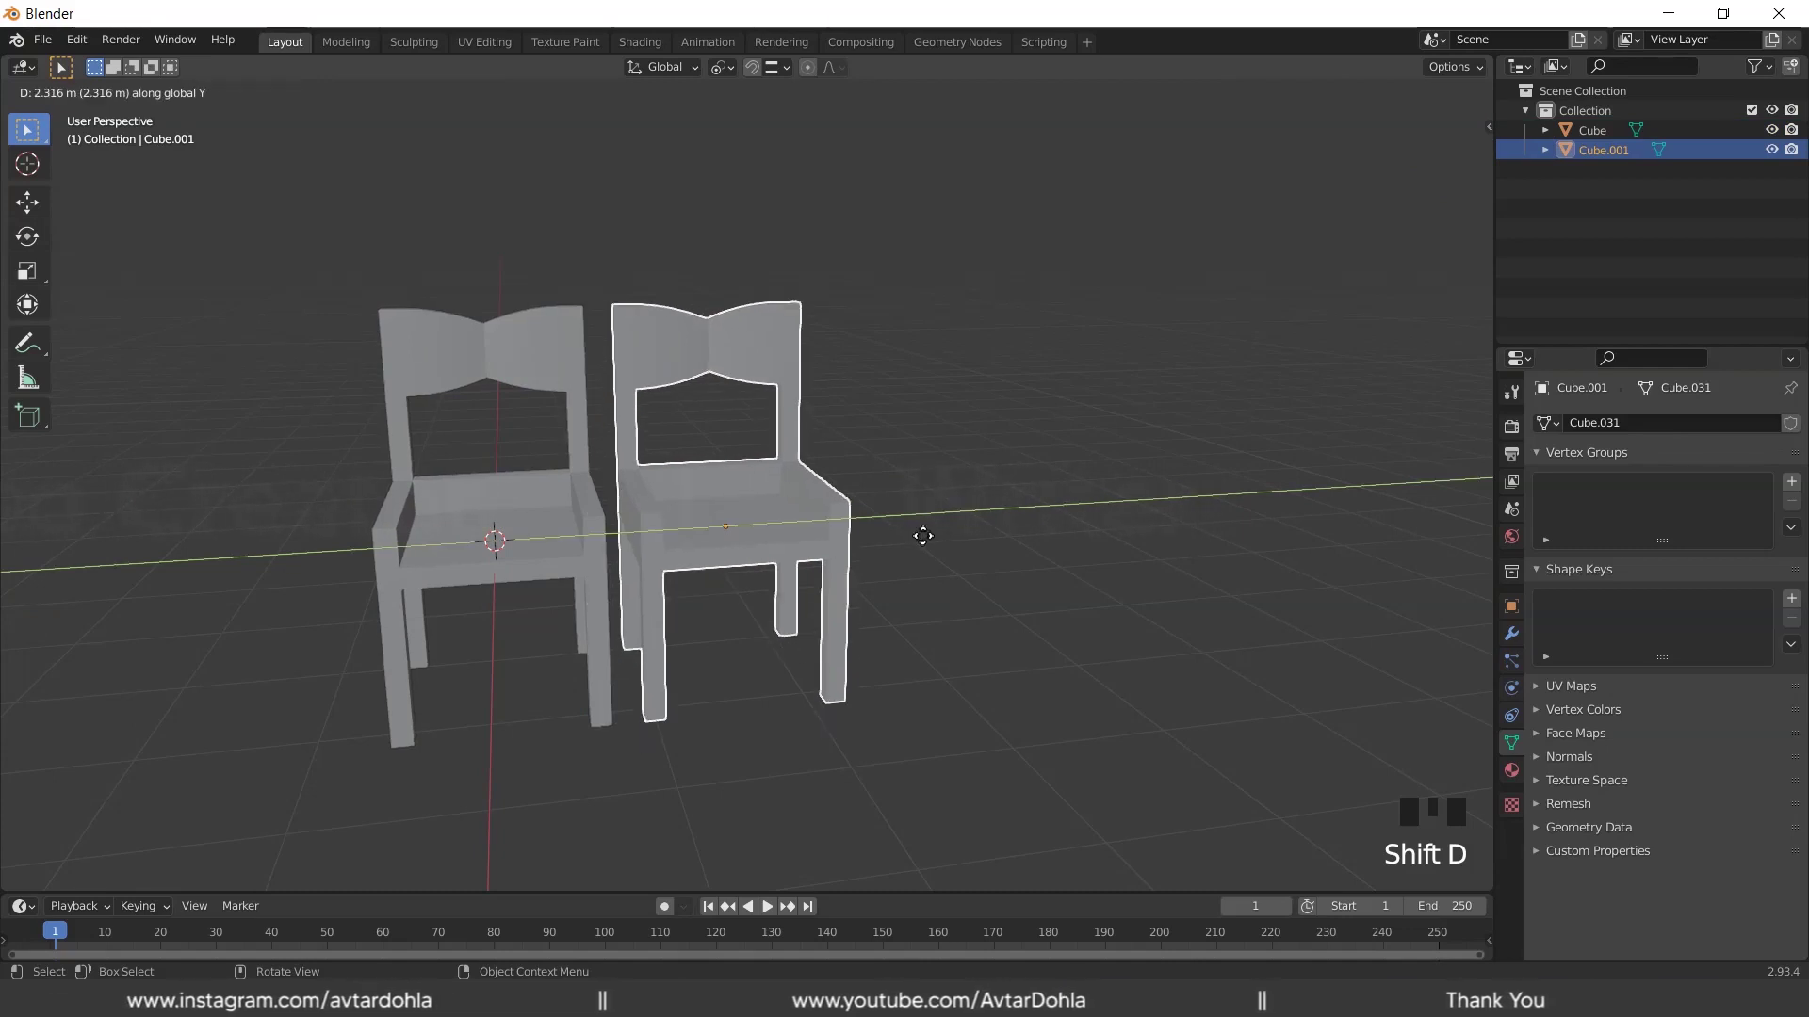
left_click(1000, 532)
key("shift+r")
key("shift+r")
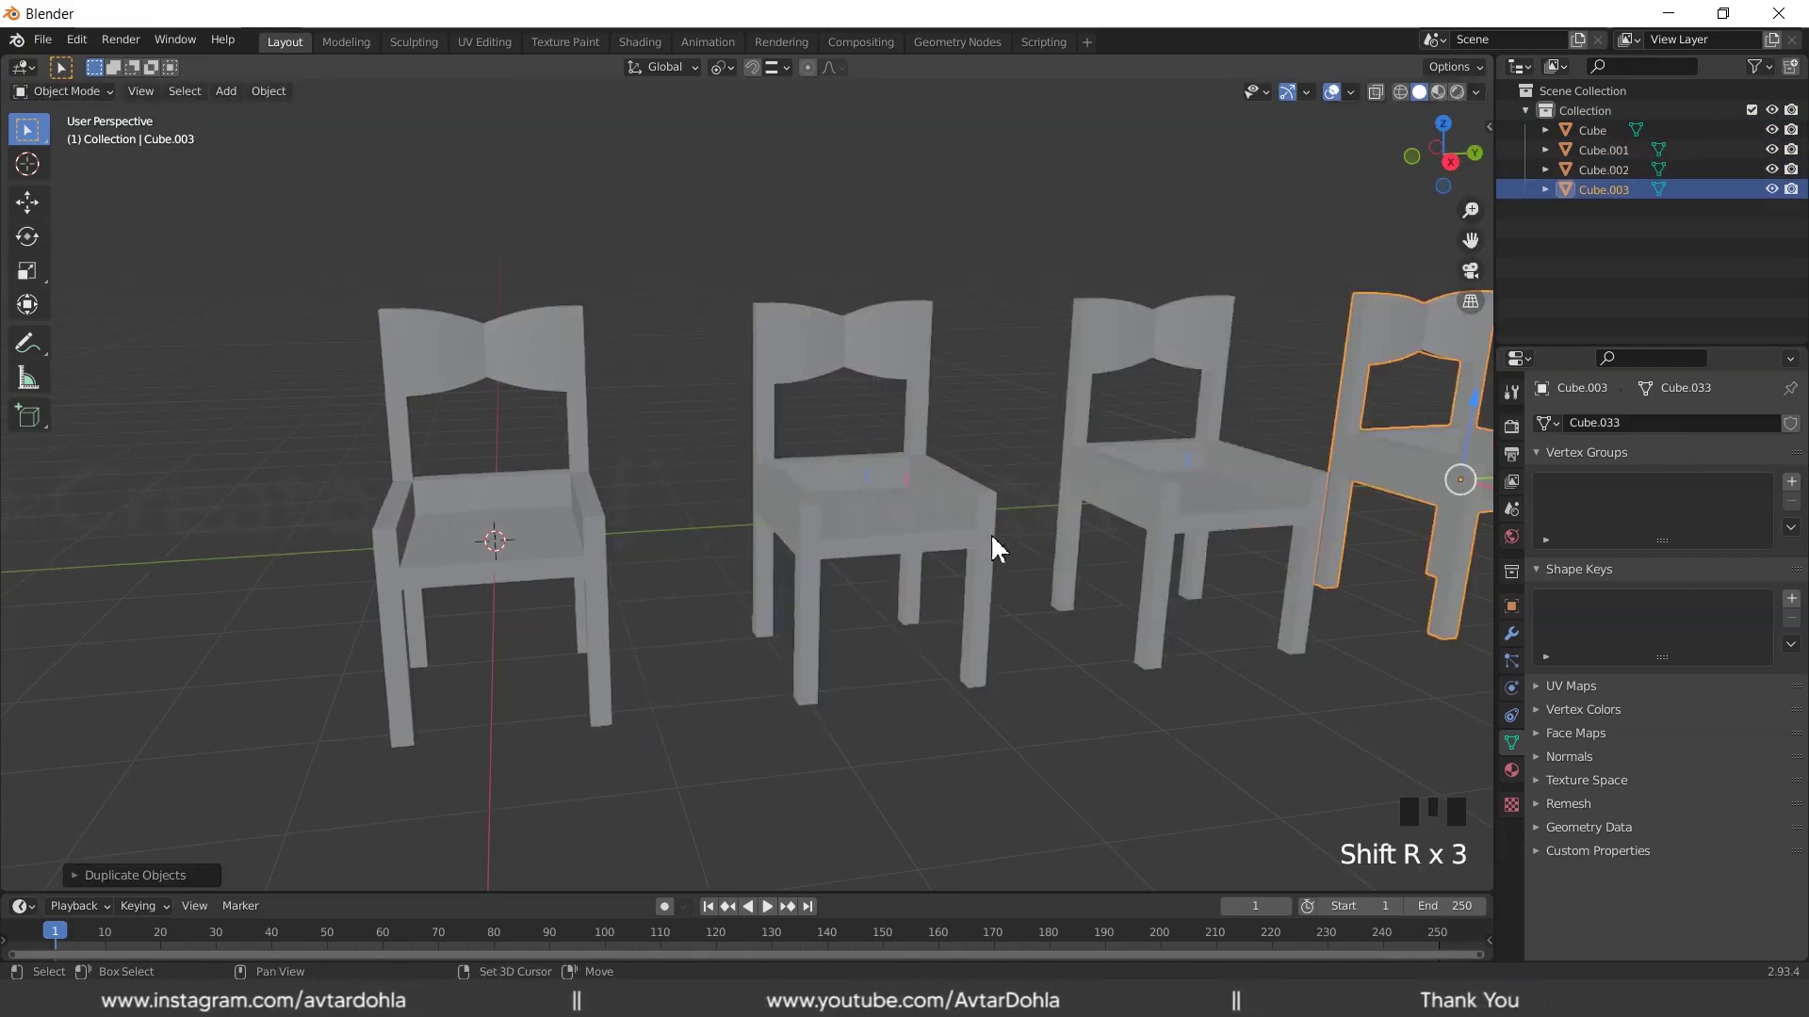
scroll(869, 596, "down", 2)
middle_click_drag(868, 597, 683, 564)
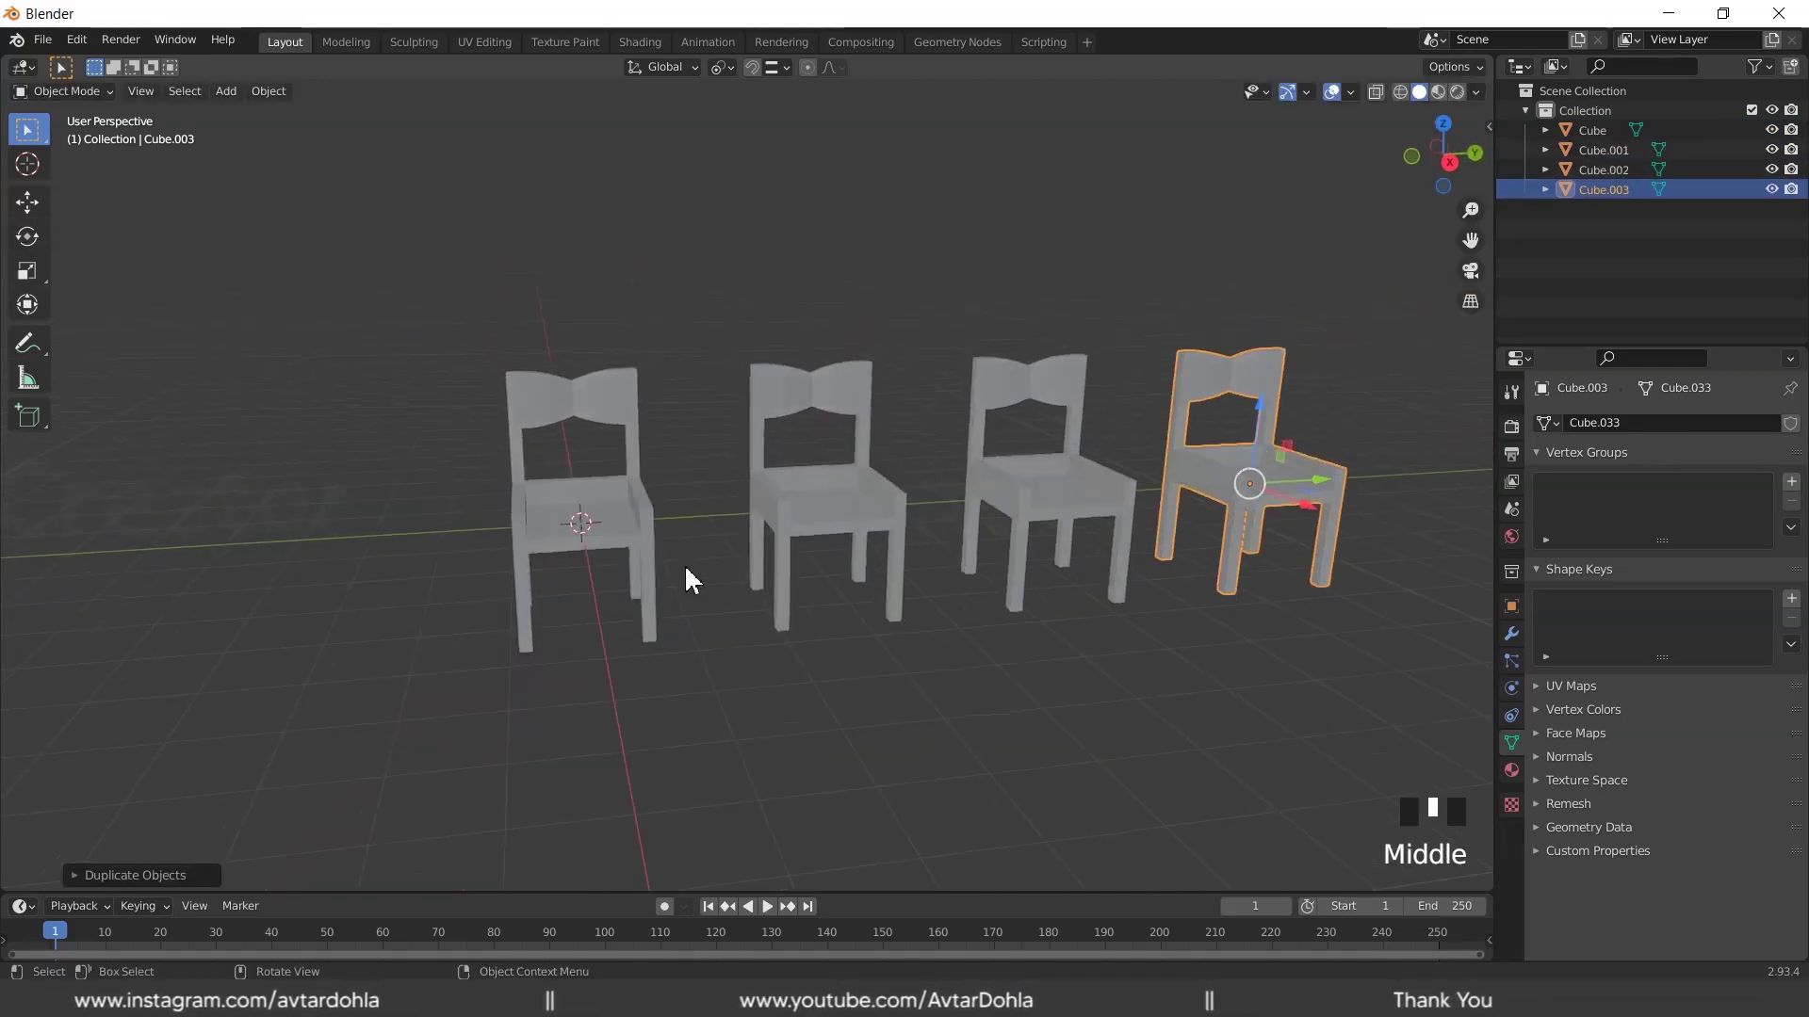
Select the last chair's whole mesh in Edit Mode to check that it is separate, and return to Object Mode
key("Tab")
key("a")
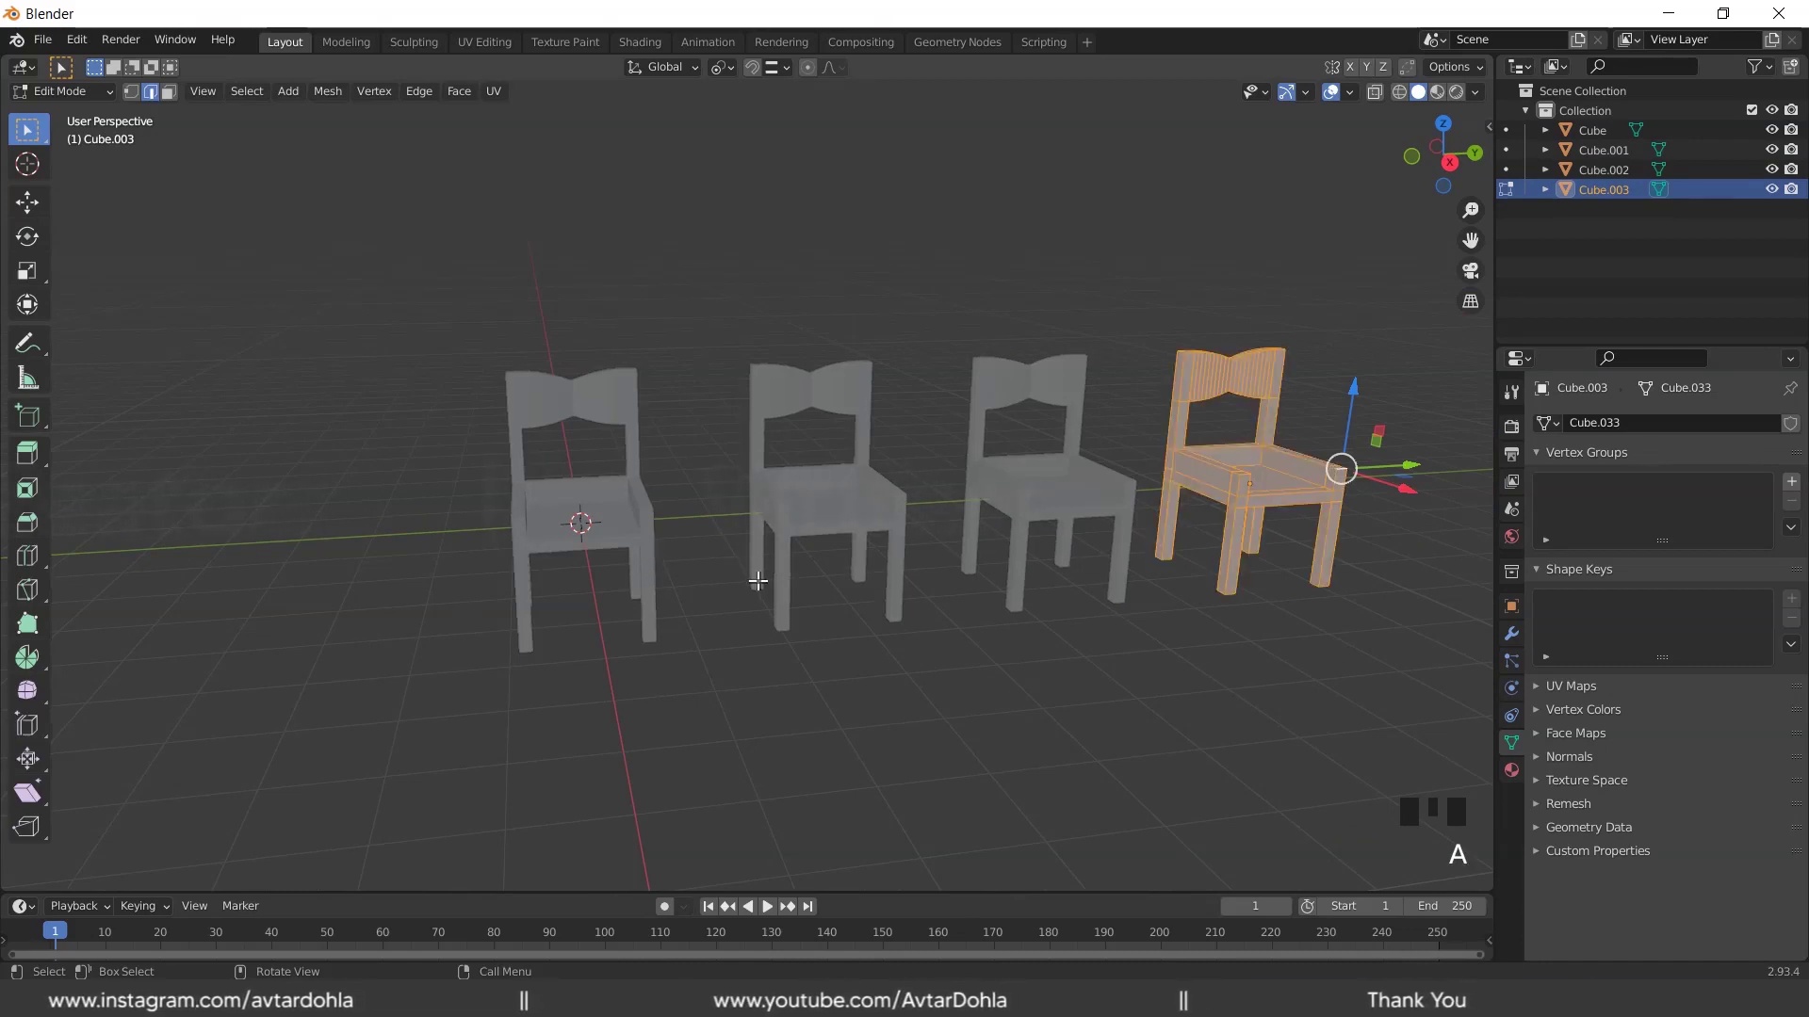
key("Escape")
key("Tab")
Select all four chairs in Object Mode, link their object data to the last chair's mesh, and clear the selection
left_click(497, 375)
key("a")
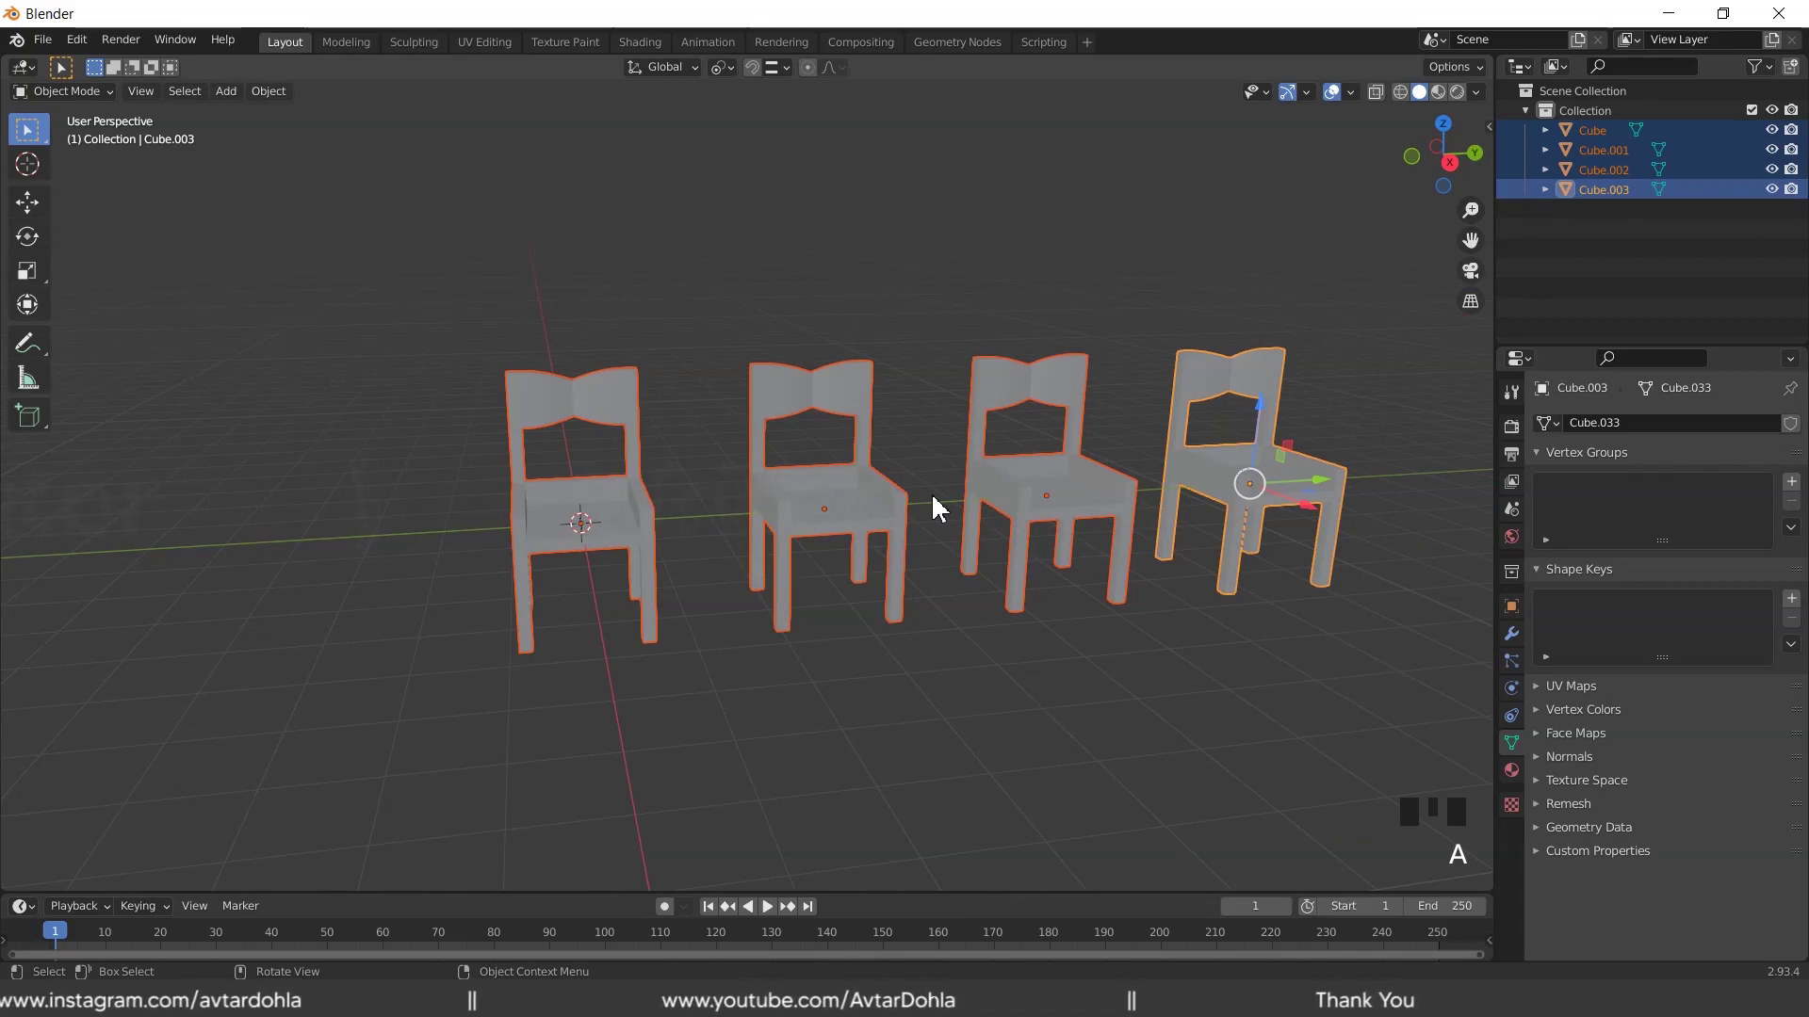
key("ctrl+l")
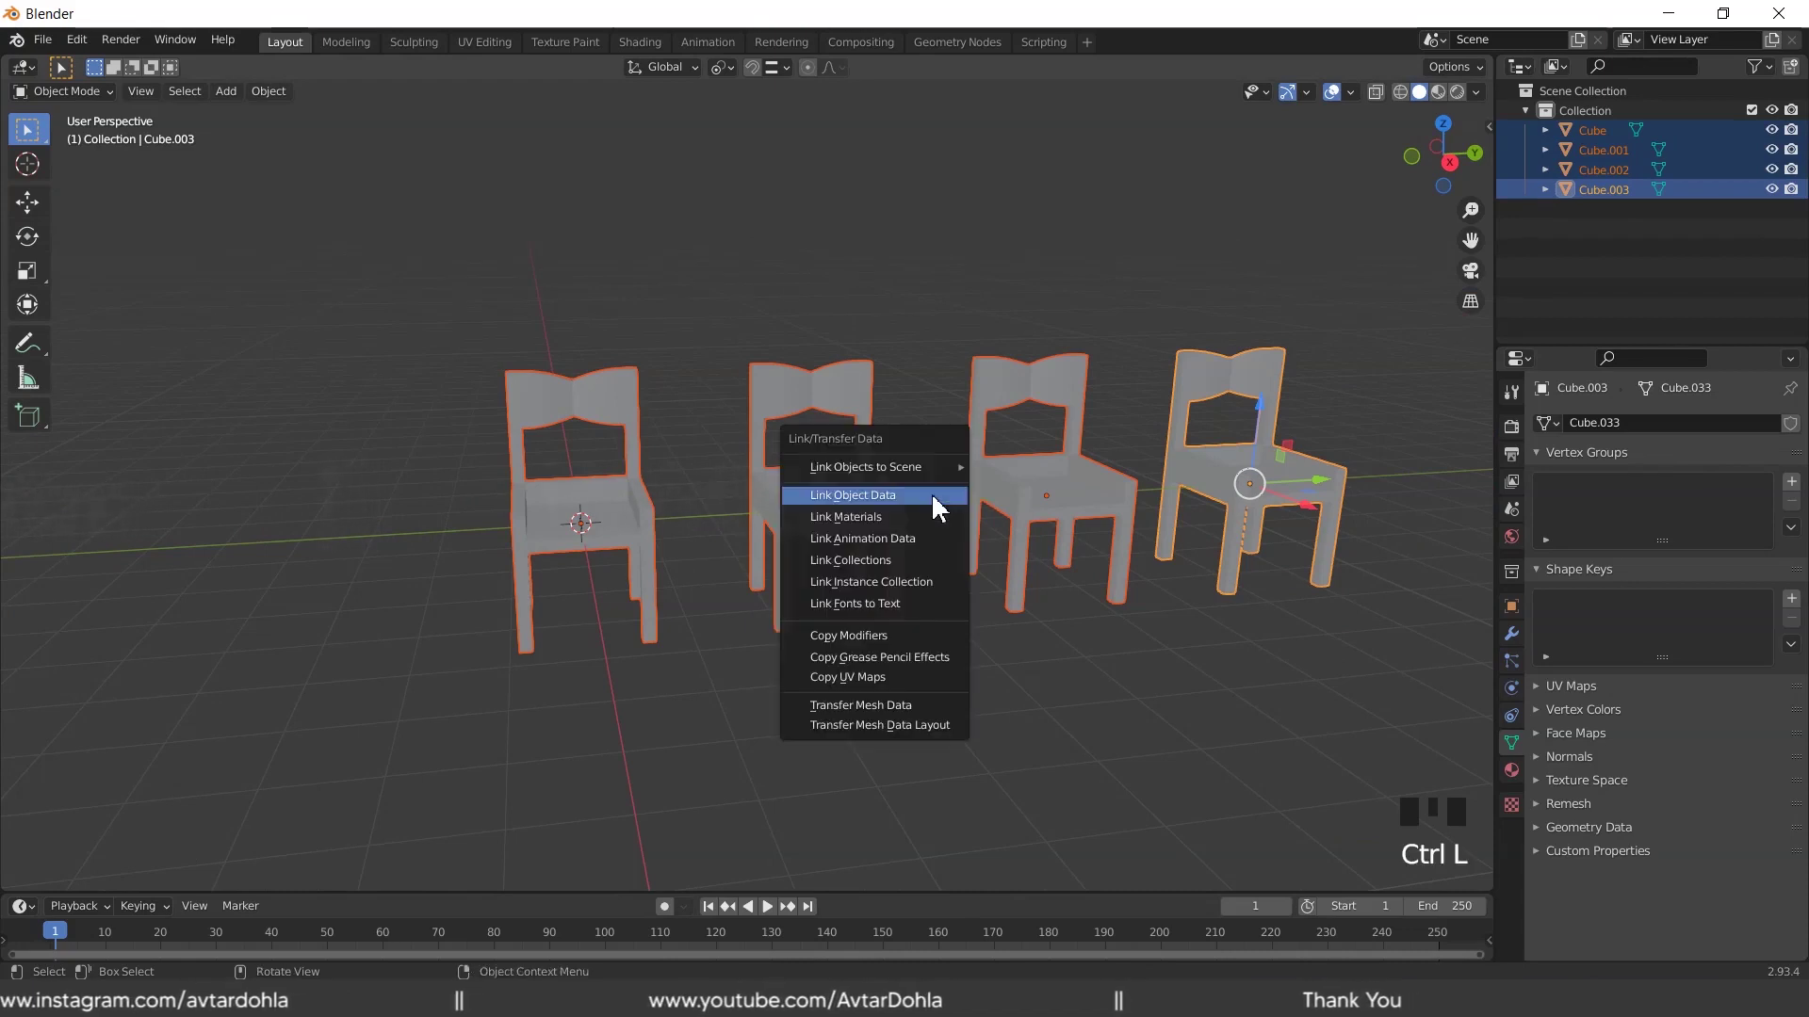
left_click(851, 495)
left_click(725, 605)
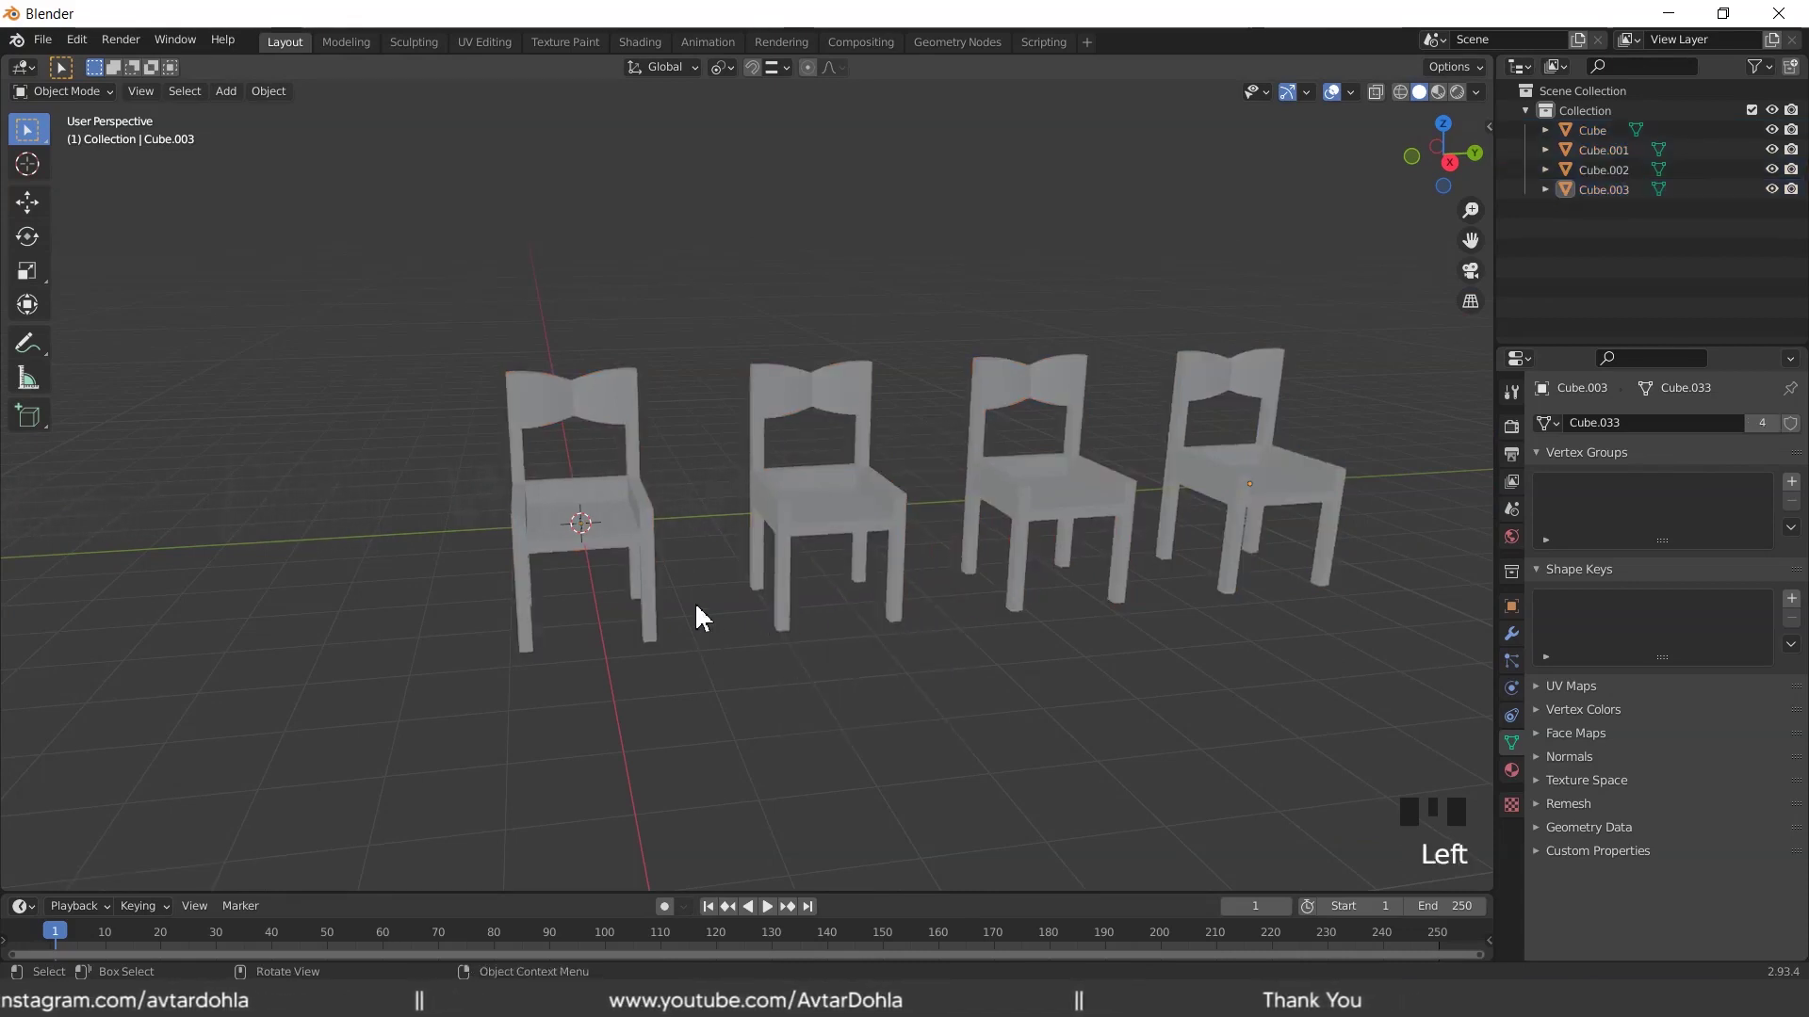
Enter Edit Mode on the linked chairs and select the short front edge of one of the last chair's armrests
key("Tab")
left_click(1340, 469)
scroll(236, 173, "up", 3)
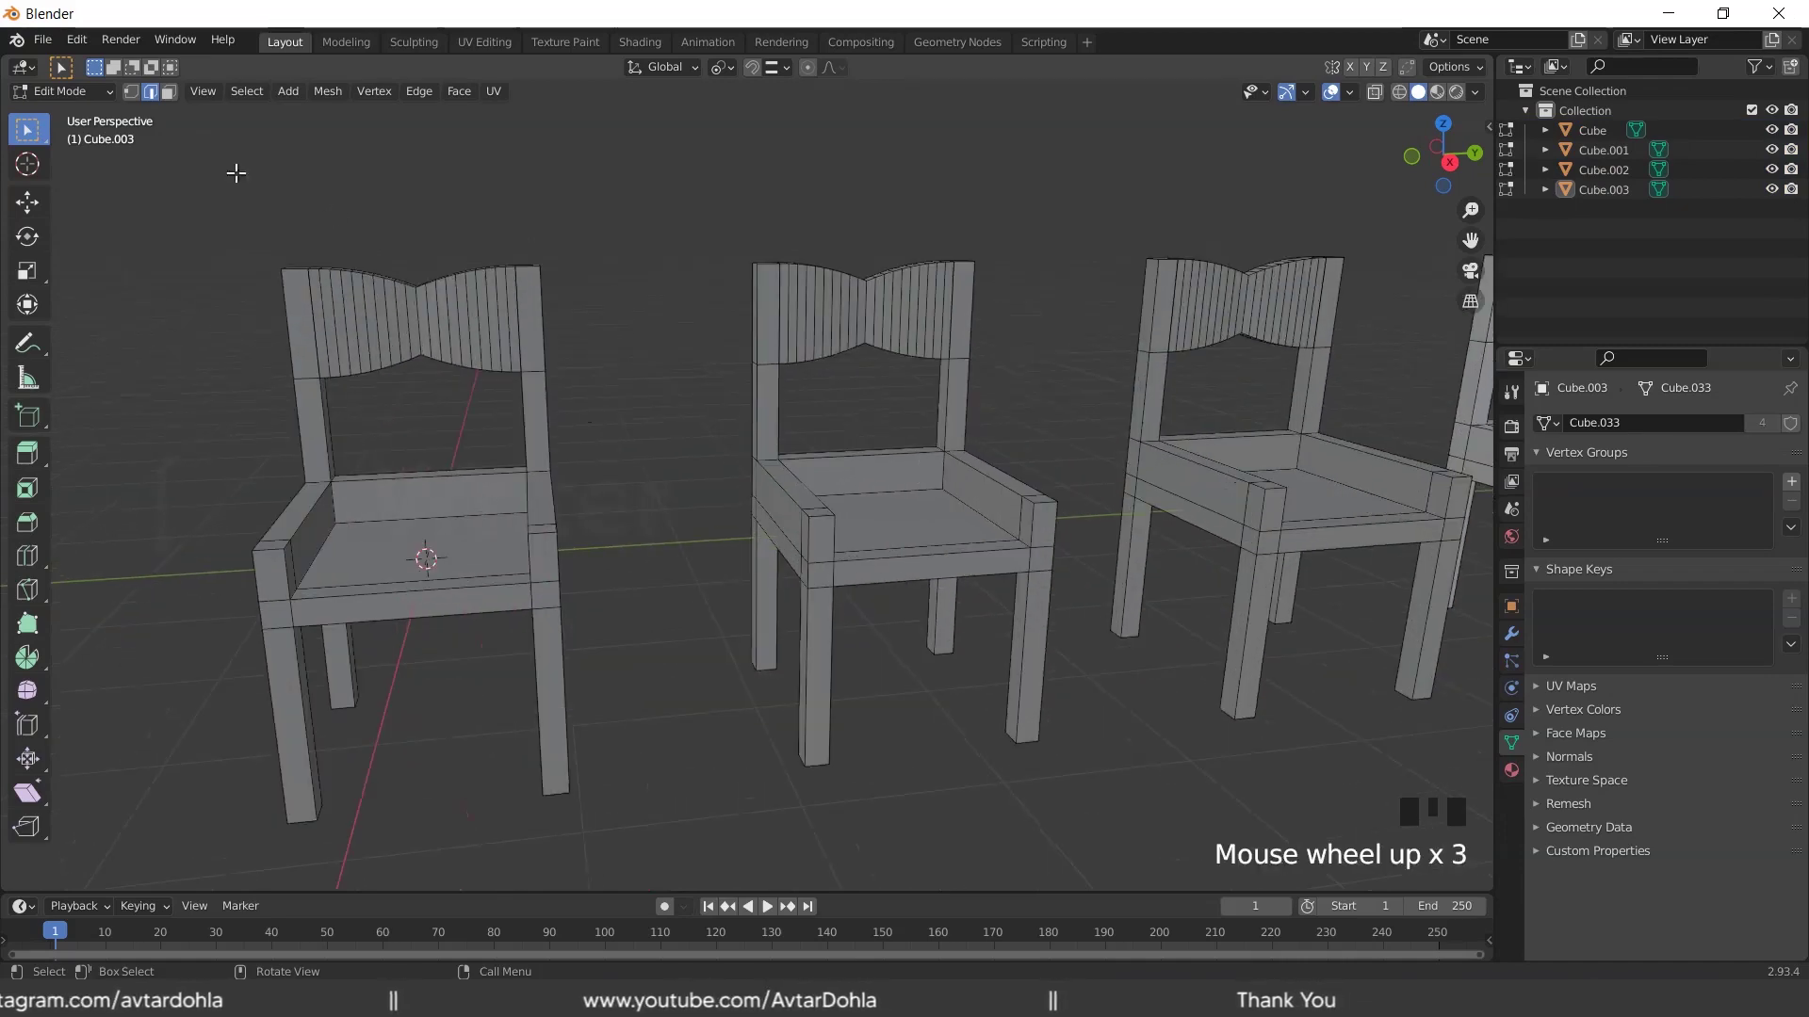
left_click(550, 542)
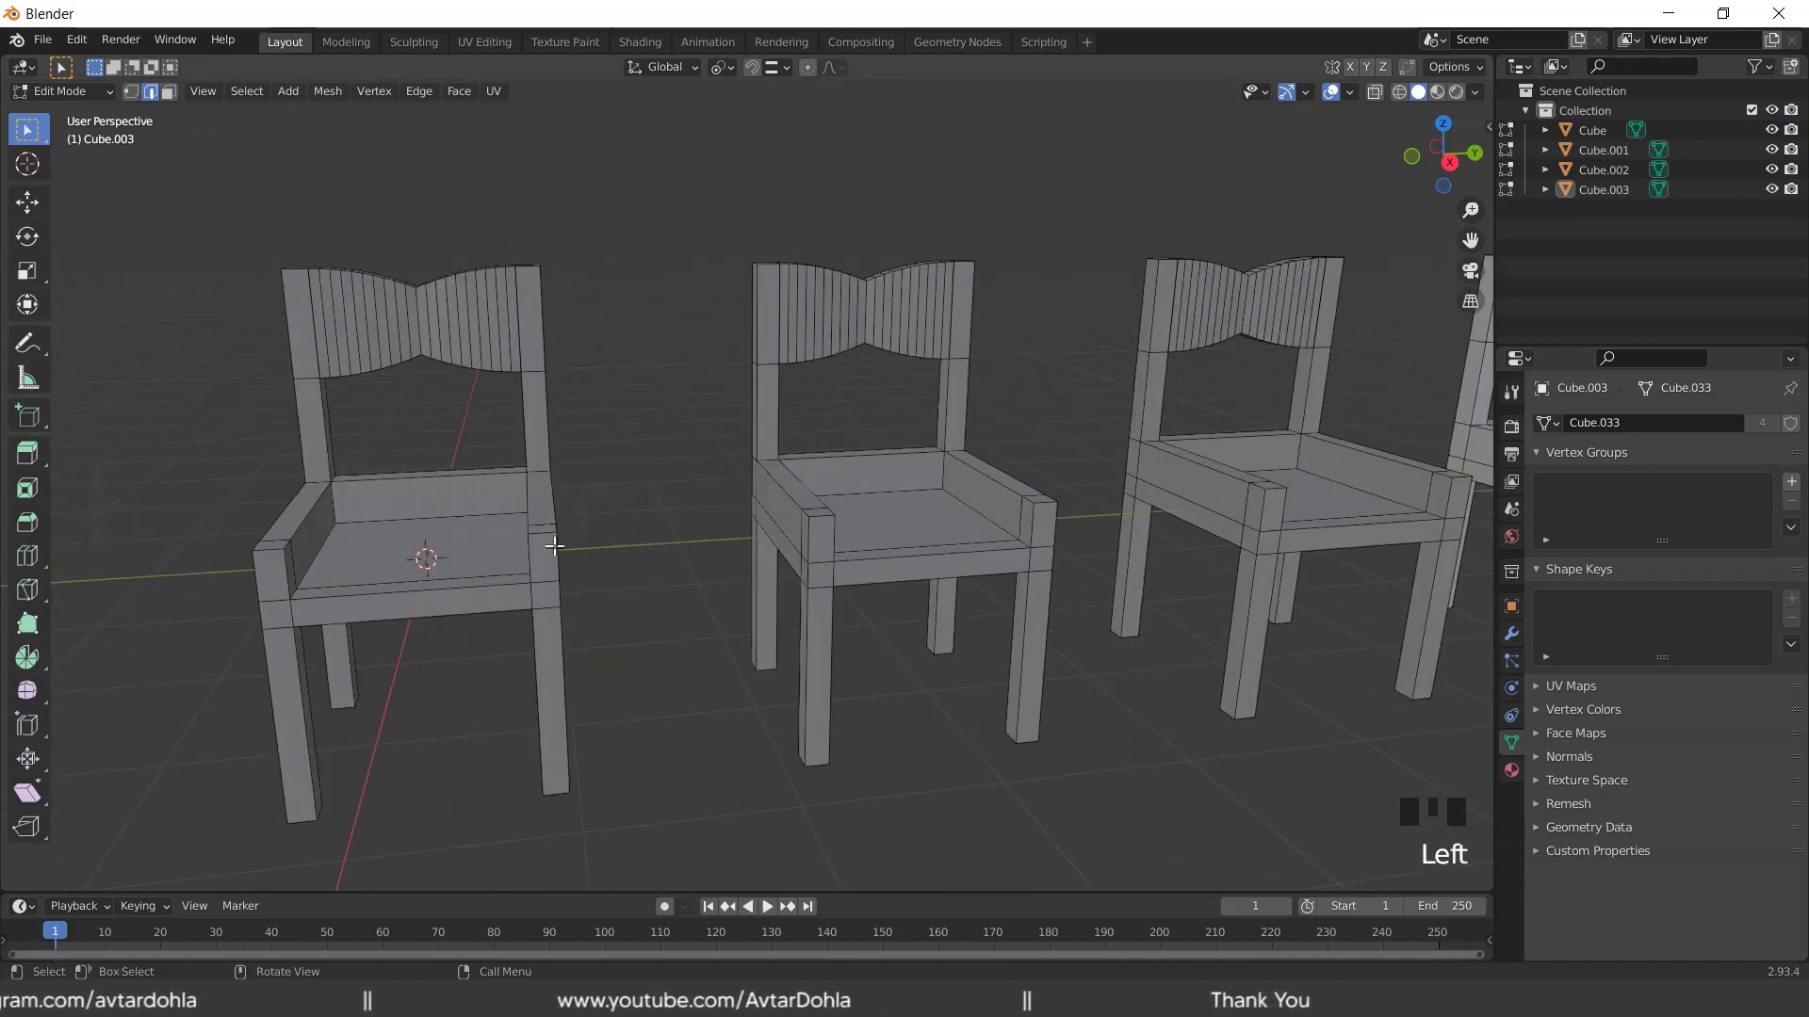
middle_click_drag(554, 546, 716, 556)
left_click(856, 565, "shift")
middle_click_drag(857, 565, 1123, 596)
left_click(1123, 596)
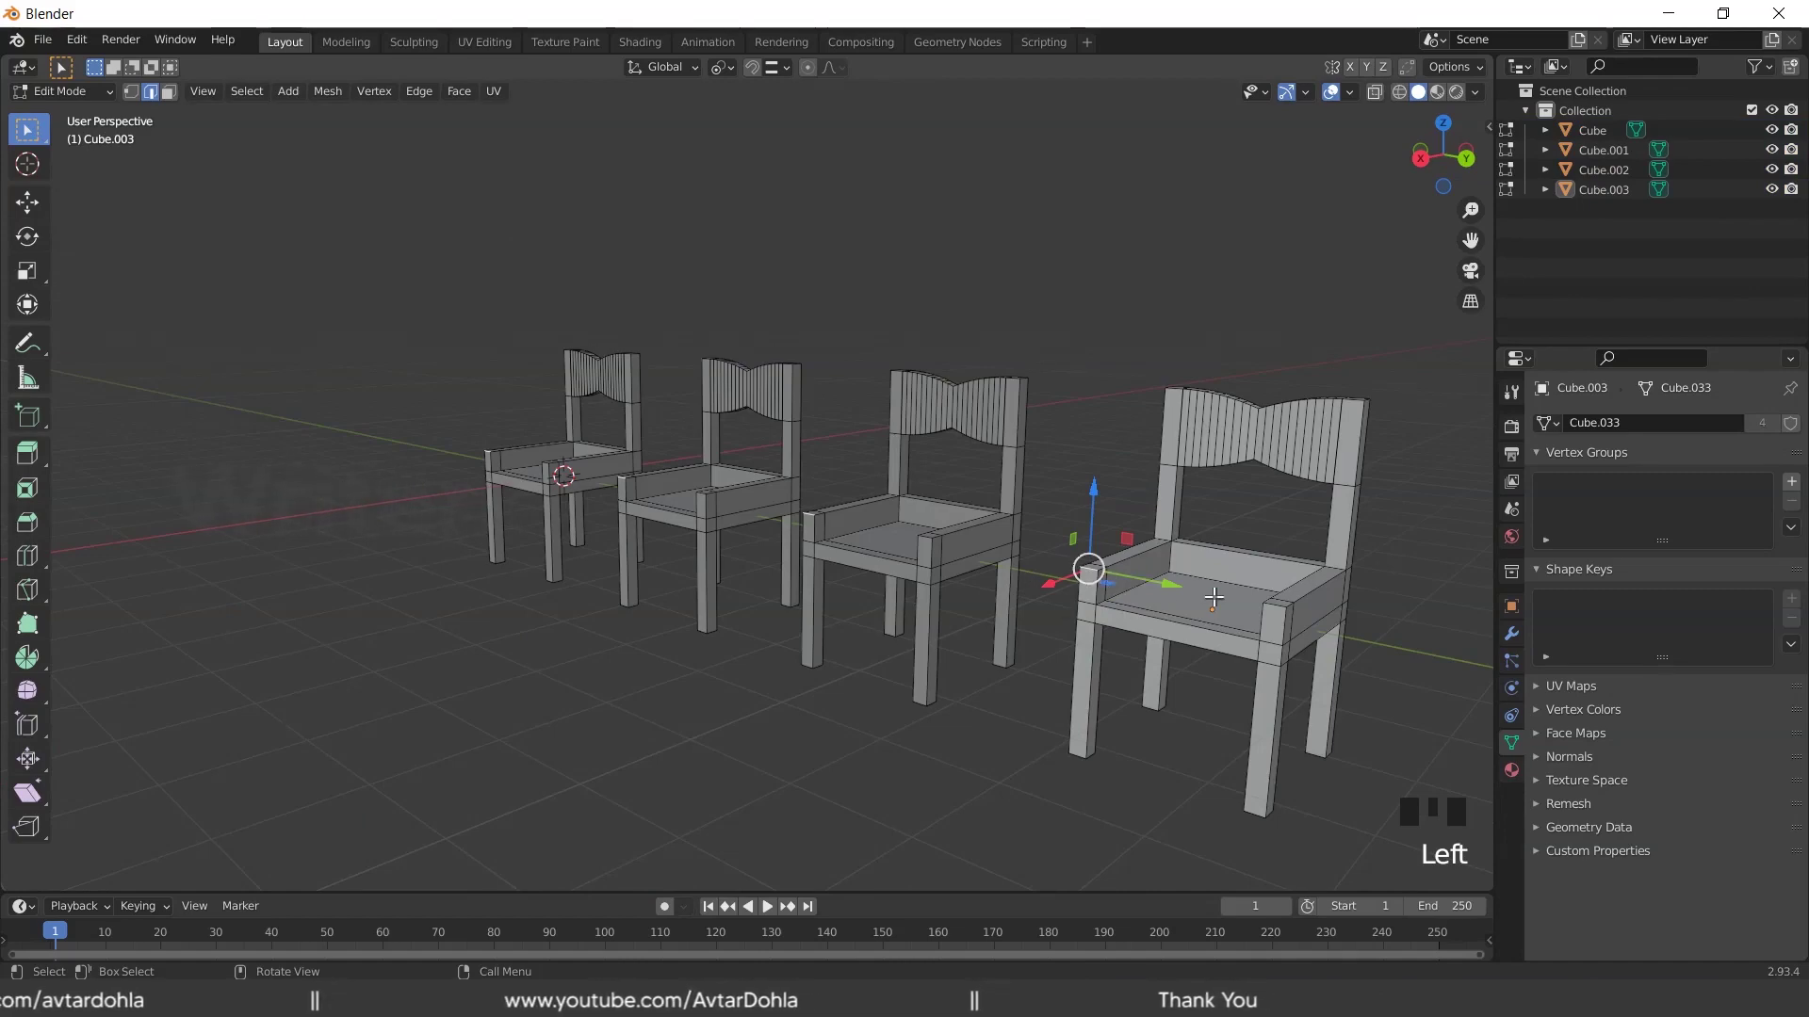
middle_click_drag(1213, 597, 1262, 490, "shift")
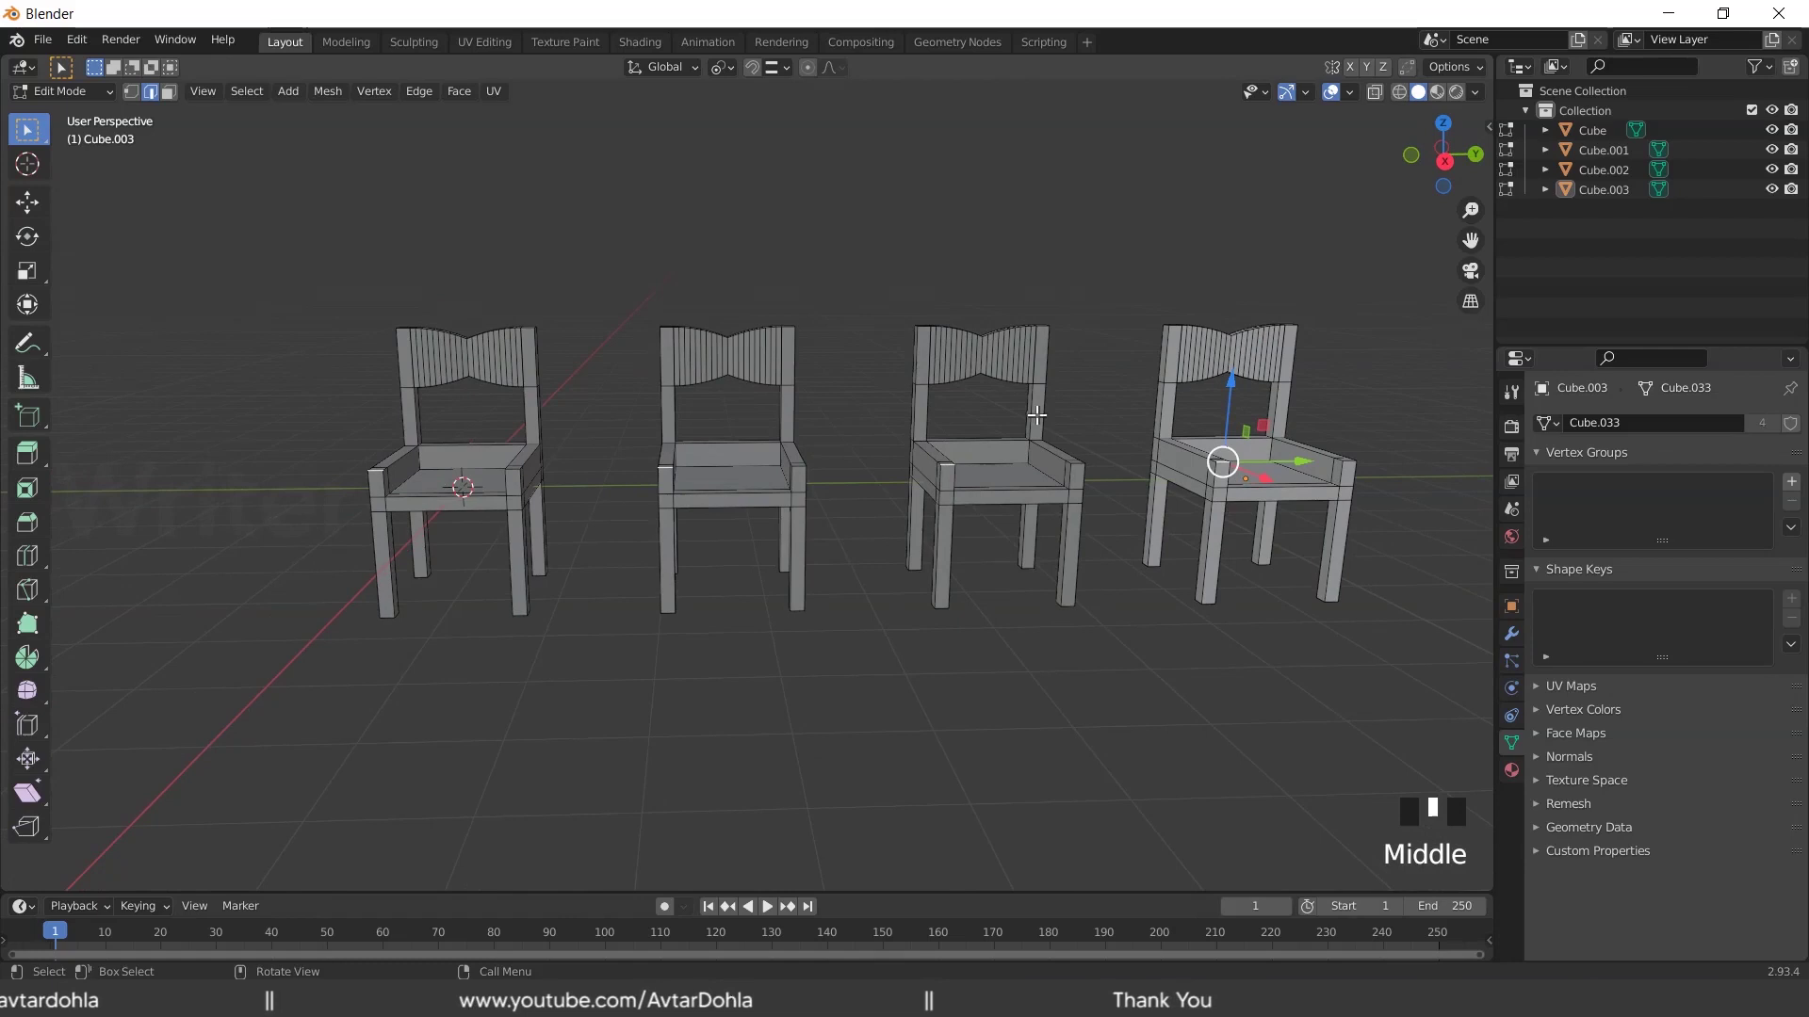
Add the other armrest's short front edge to the selection and bevel both edges by about 0.103 m
left_click(725, 68)
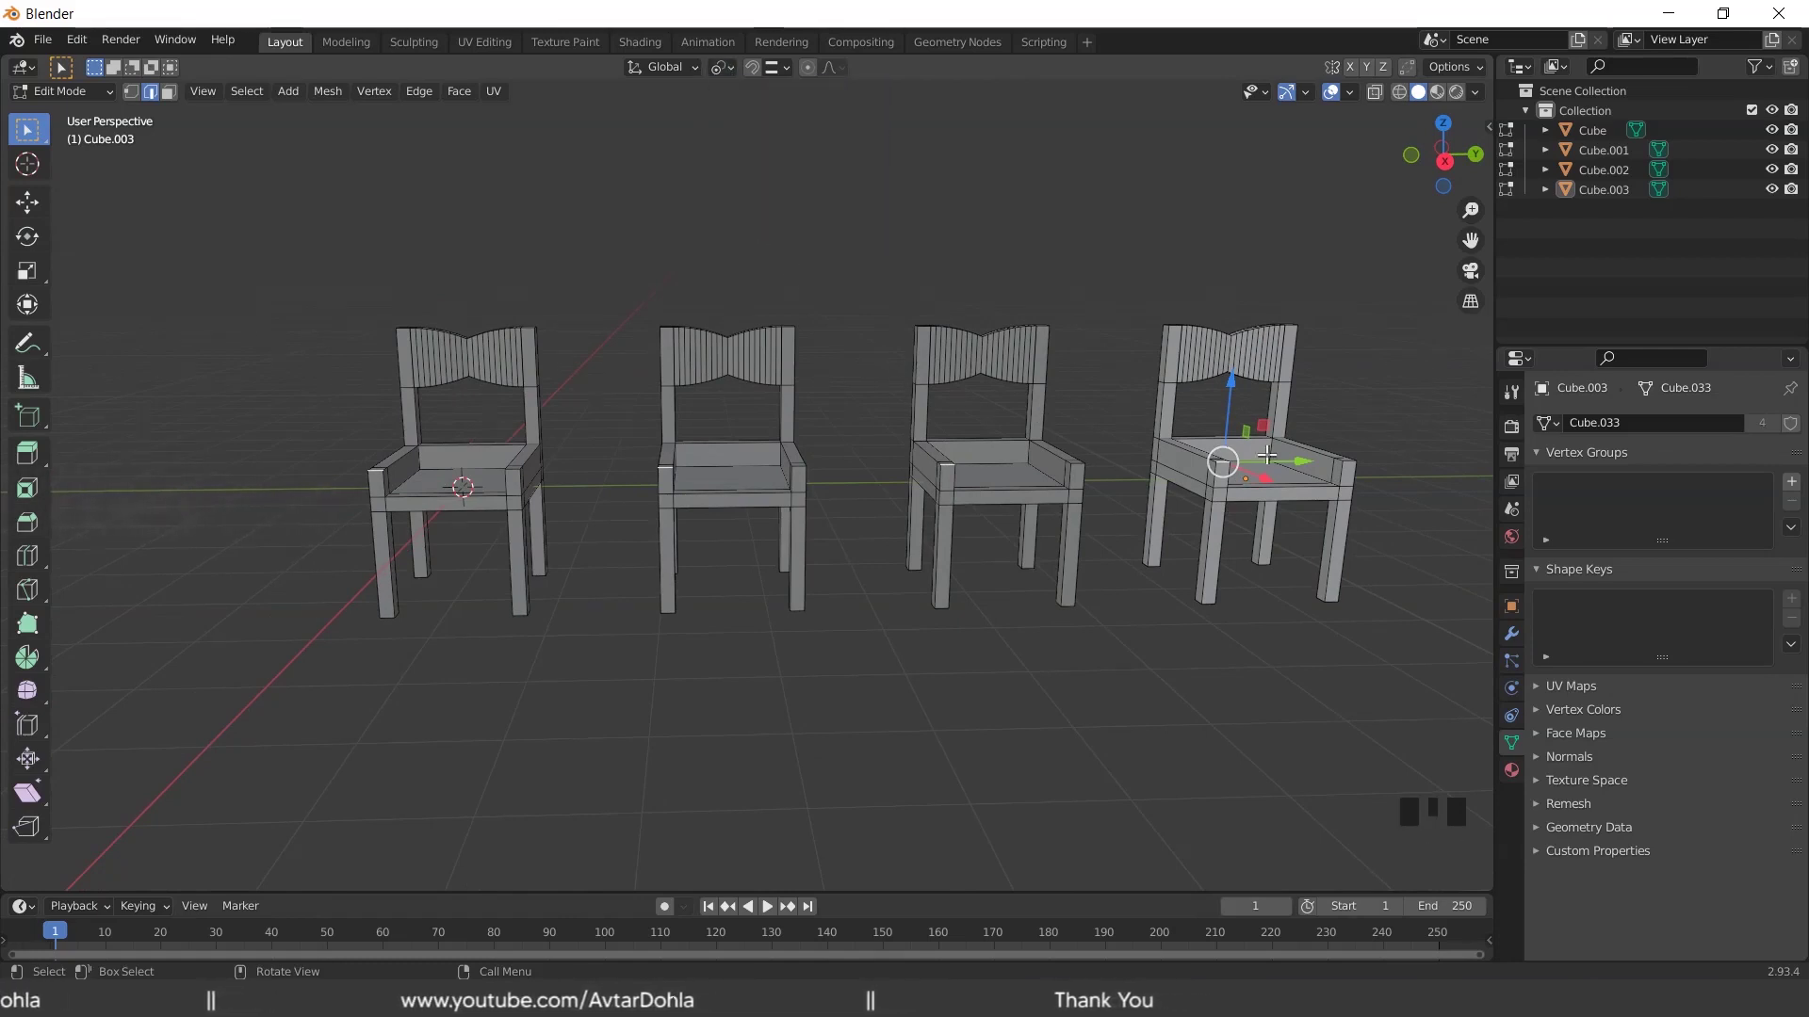
scroll(1267, 455, "down", 2)
middle_click_drag(1312, 440, 1029, 474, "shift")
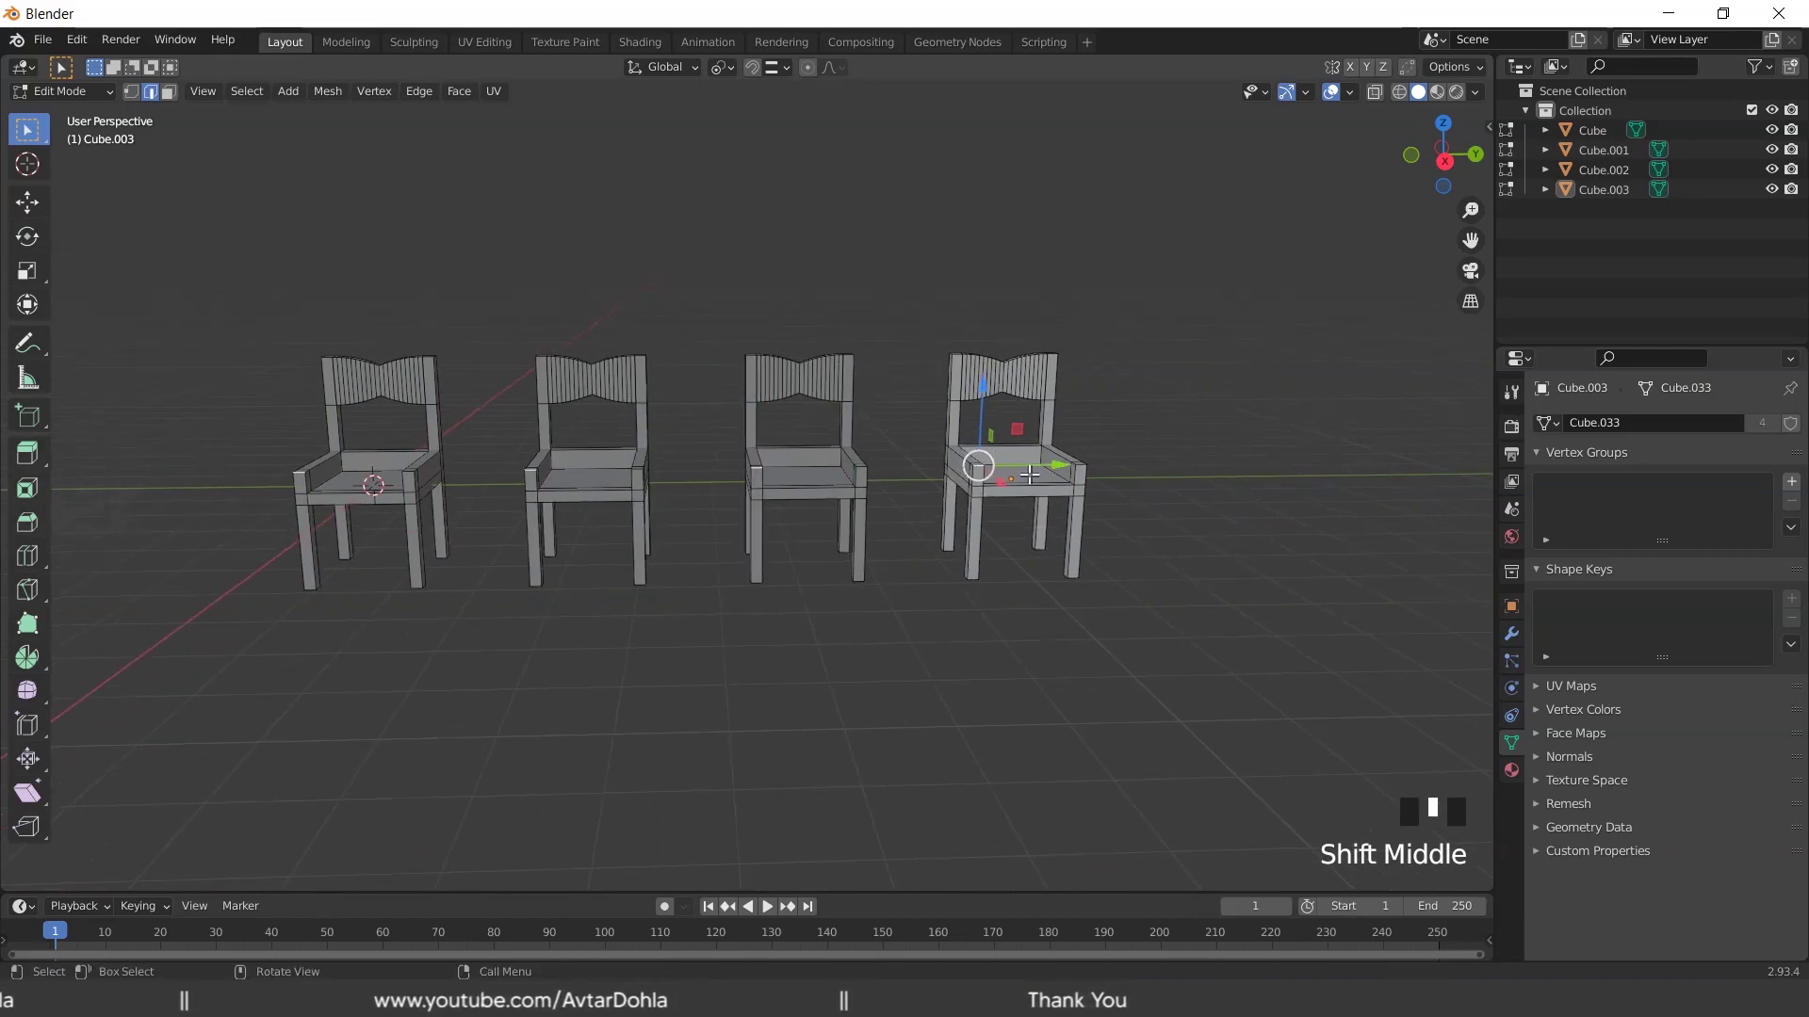
scroll(1029, 474, "up", 2)
middle_click_drag(1259, 505, 1110, 517)
scroll(863, 563, "up", 3)
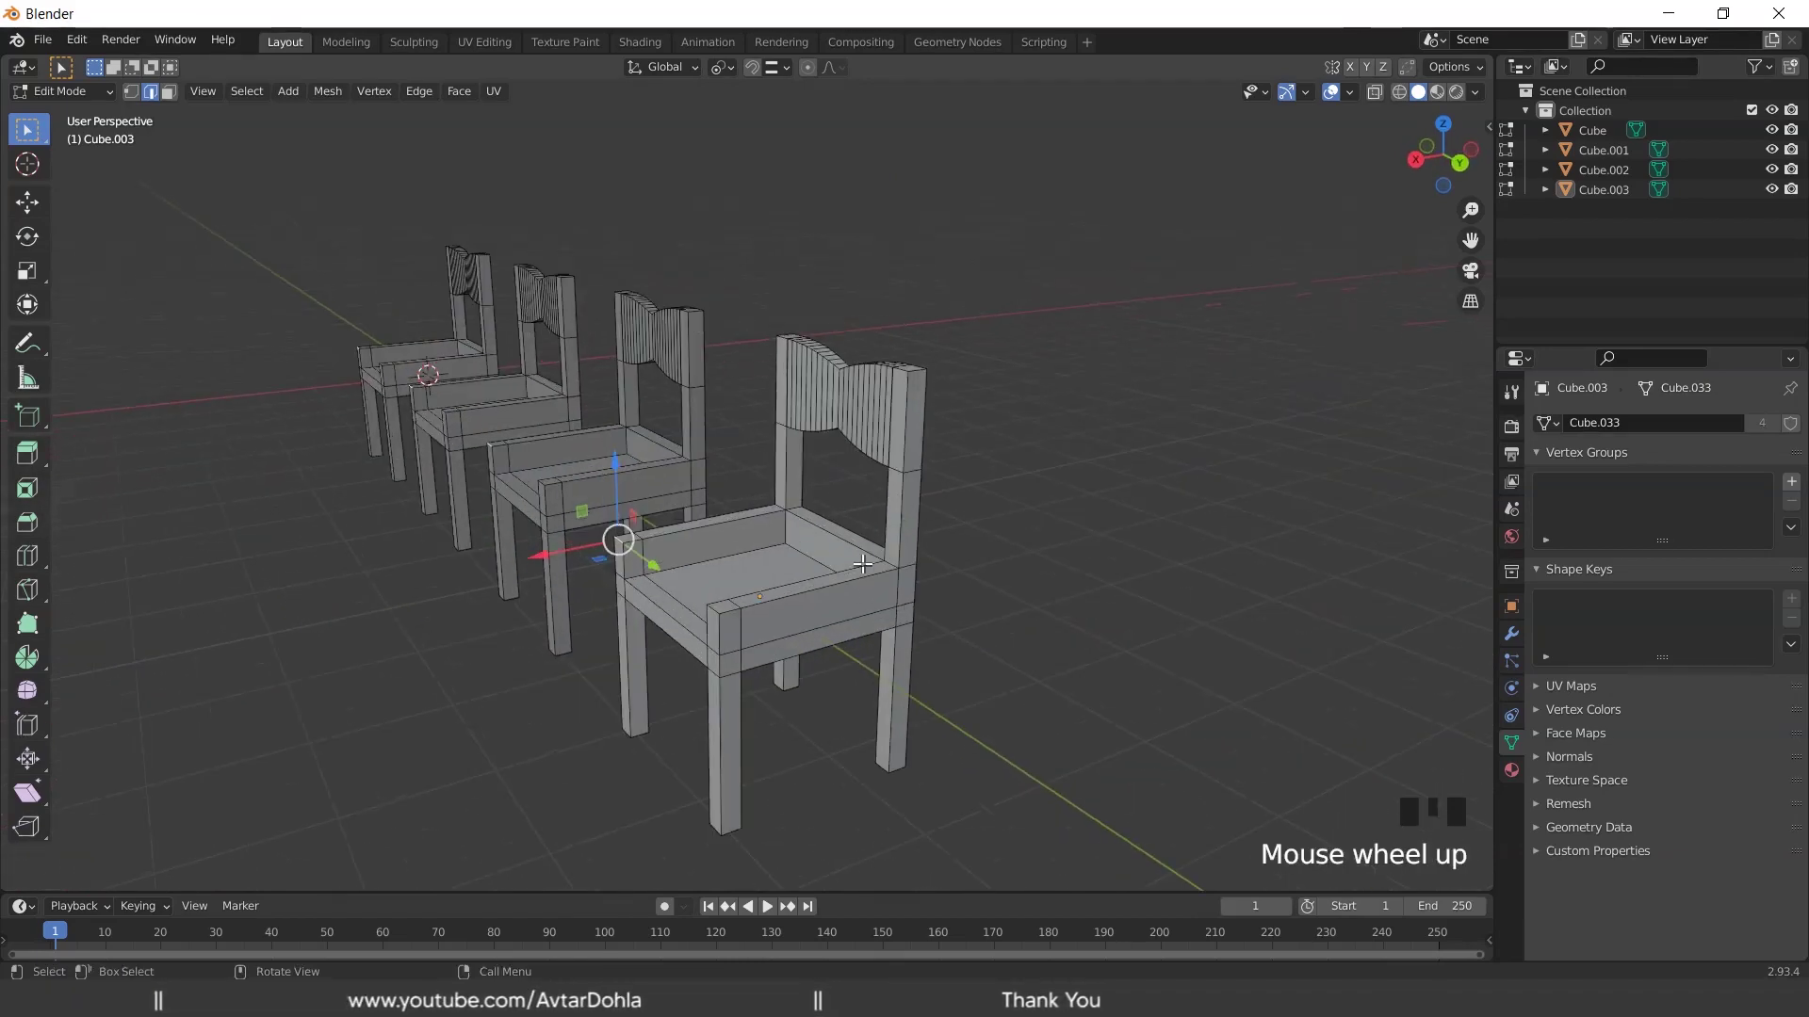
middle_click_drag(863, 563, 810, 556, "shift")
scroll(577, 577, "up", 2)
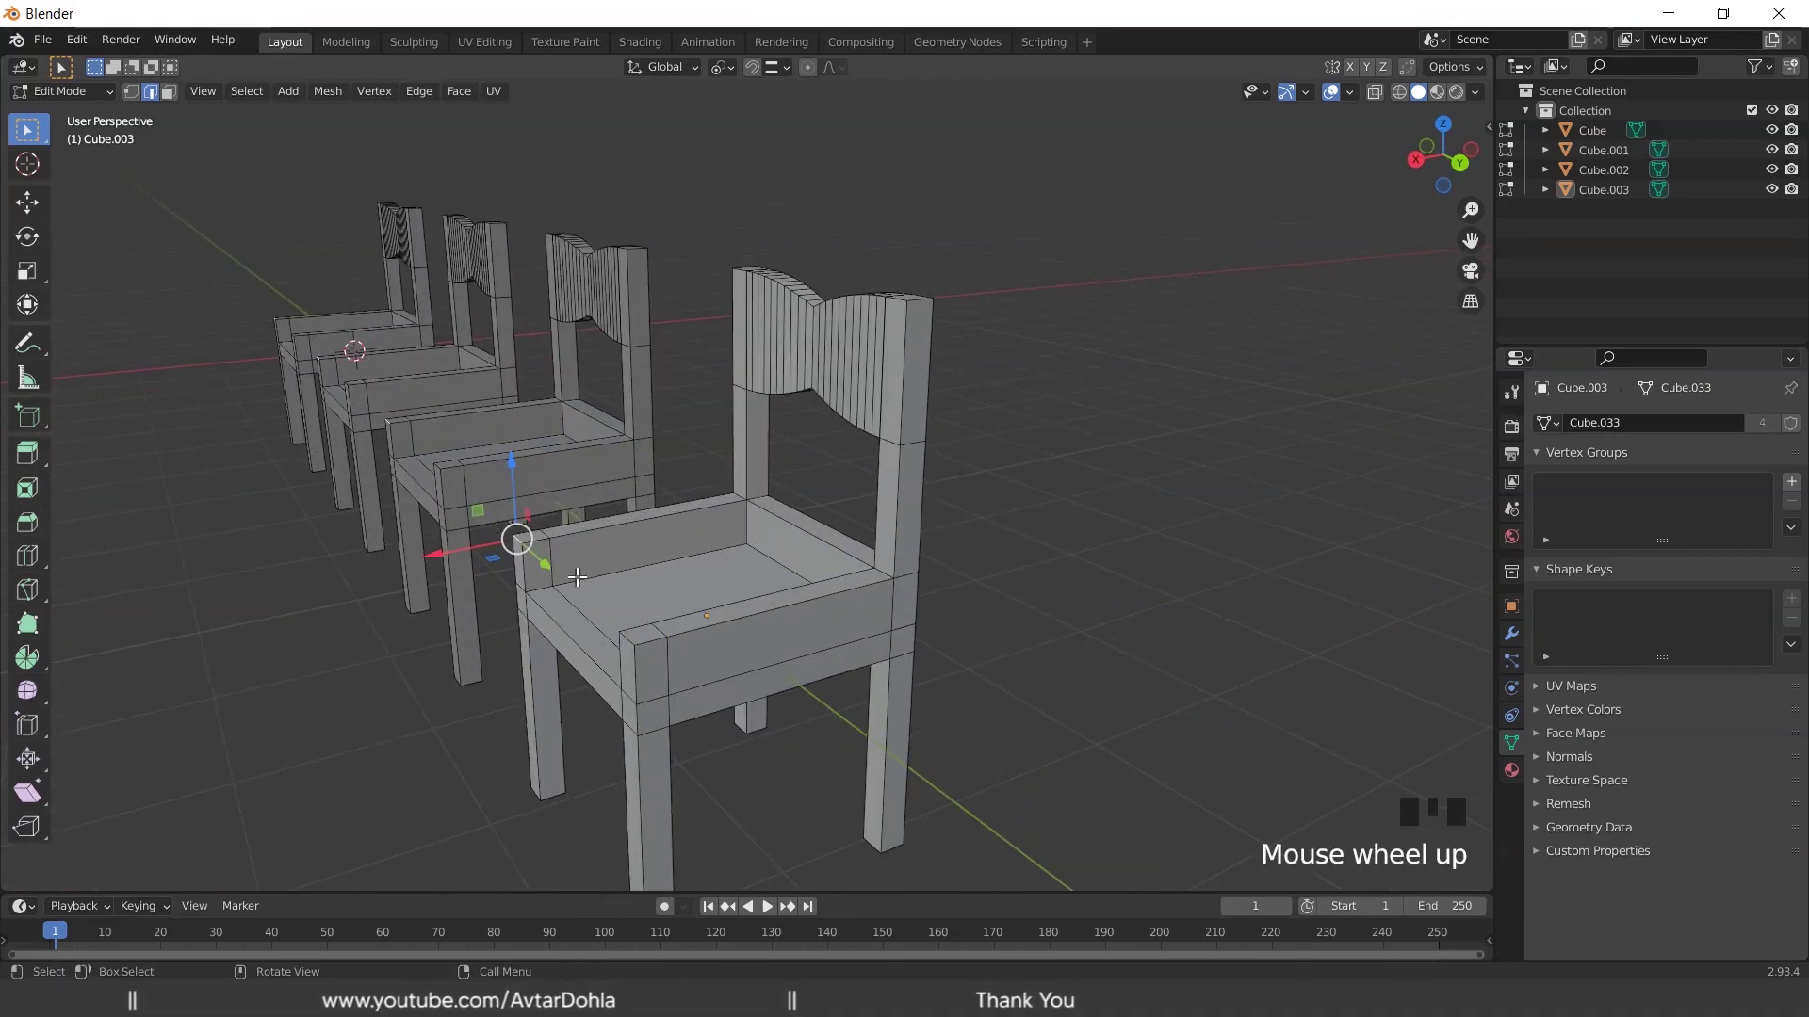
left_click(683, 652, "shift")
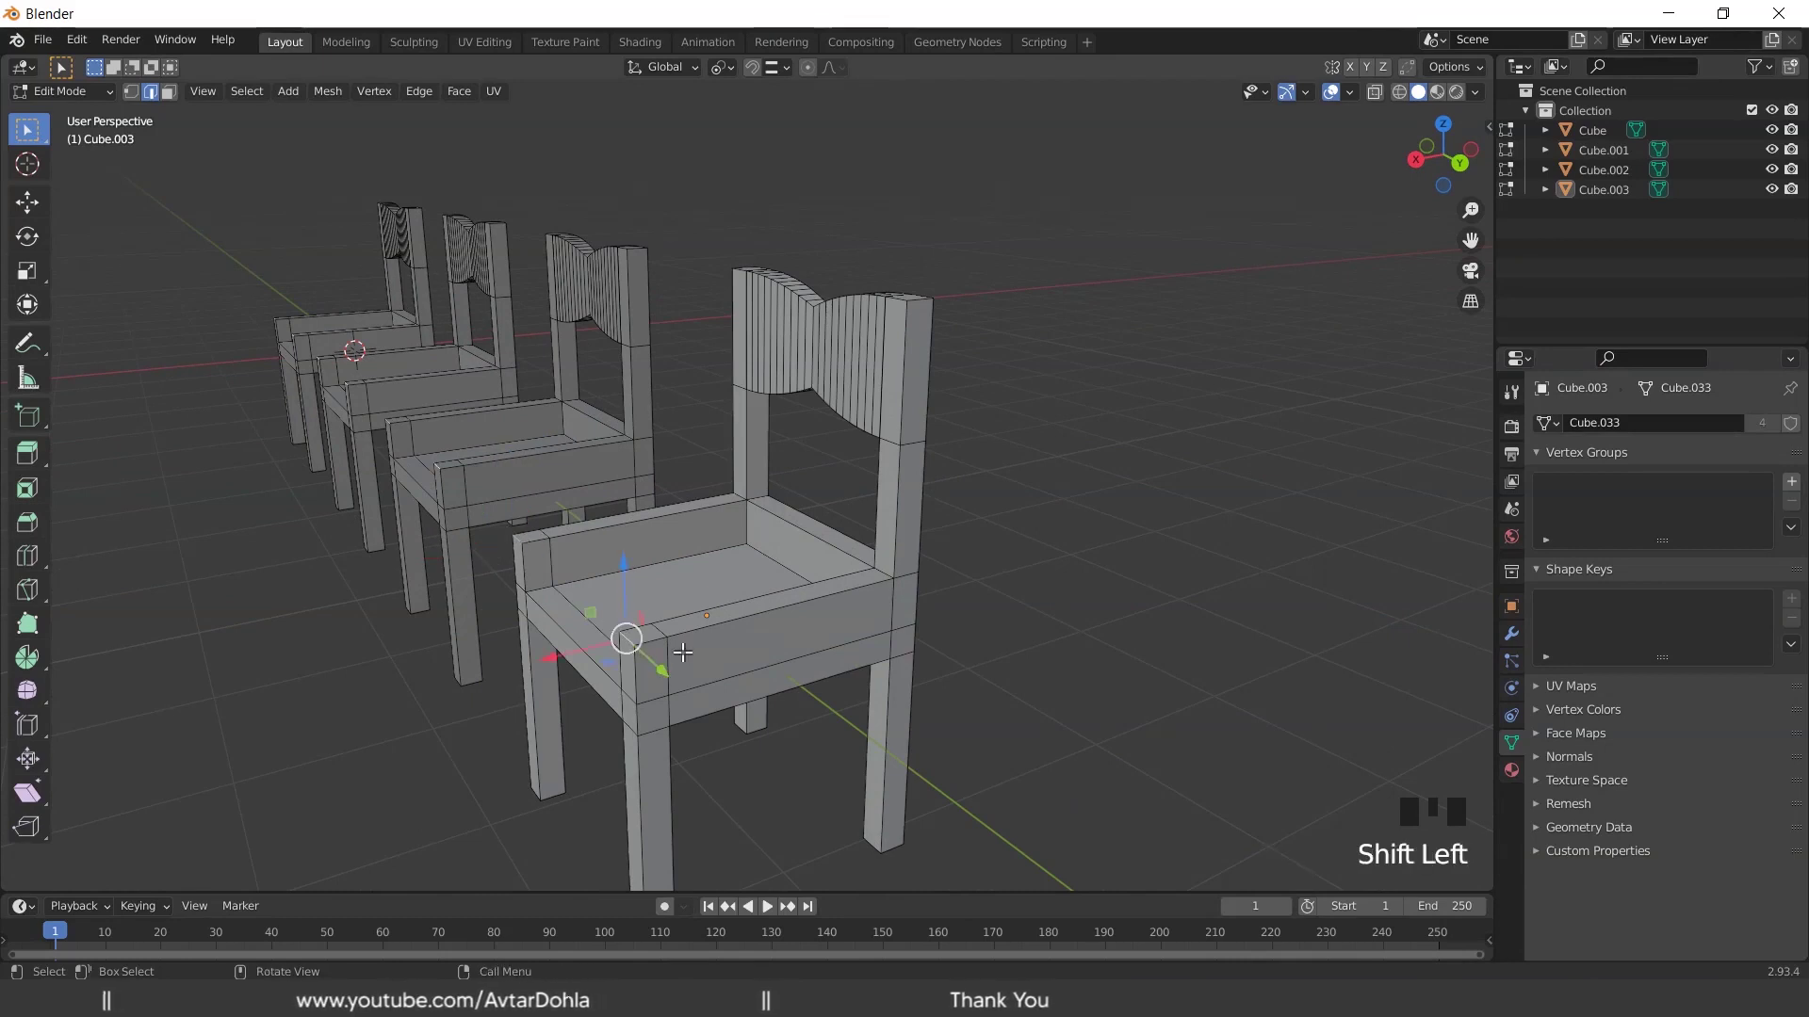
key("ctrl")
key("ctrl+b")
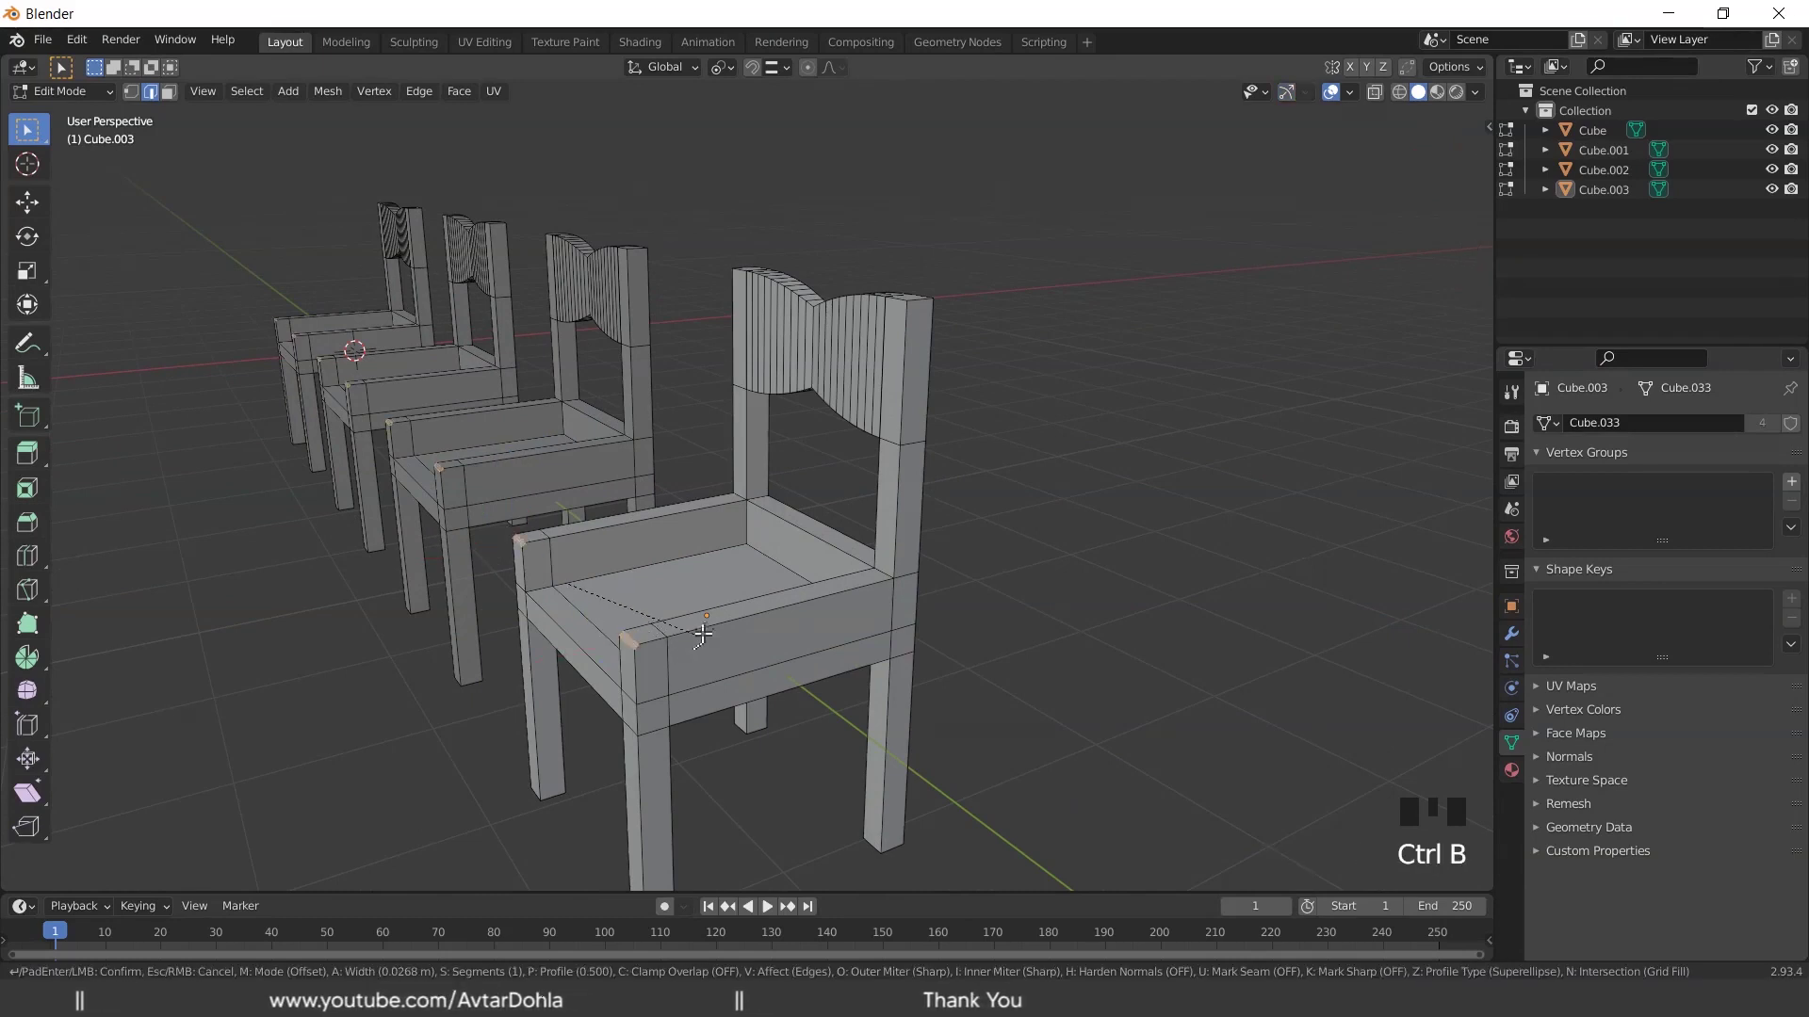
left_click(720, 622)
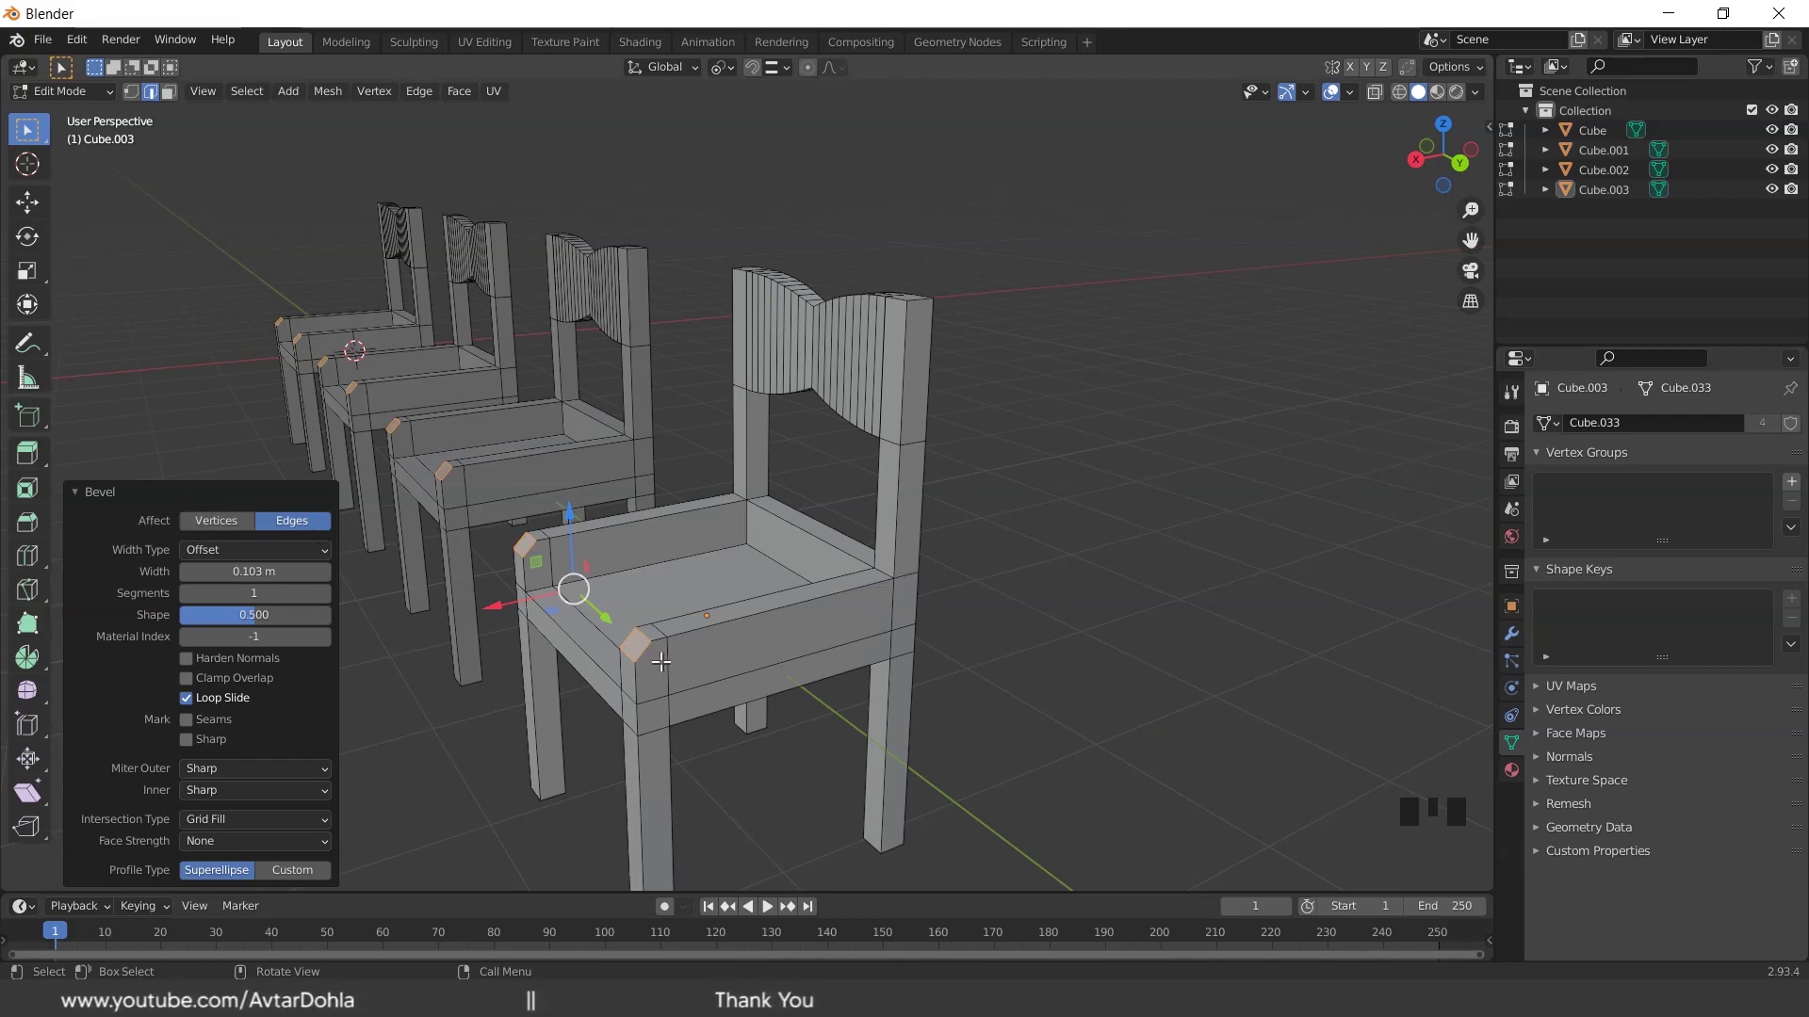
Raise the bevel to 22 segments, trying a shape of 0.698 and resetting the shape to its default value
left_click(250, 593)
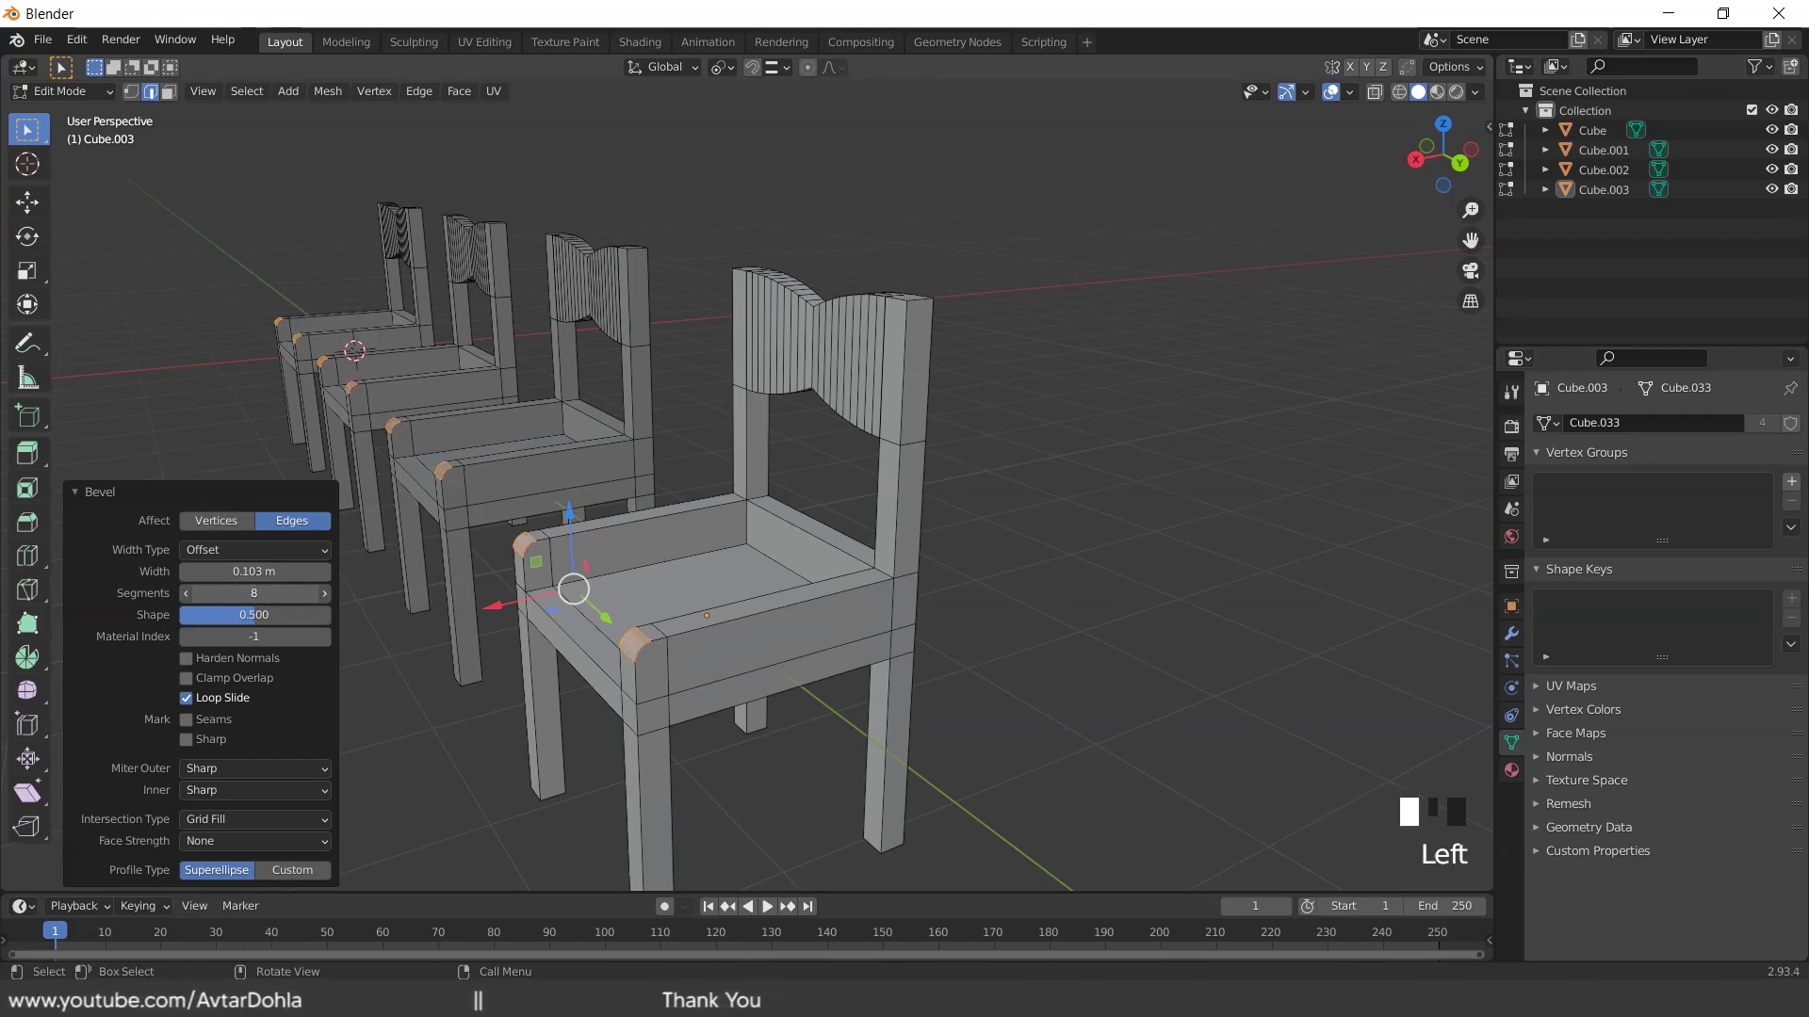
left_click_drag(249, 594, 301, 593)
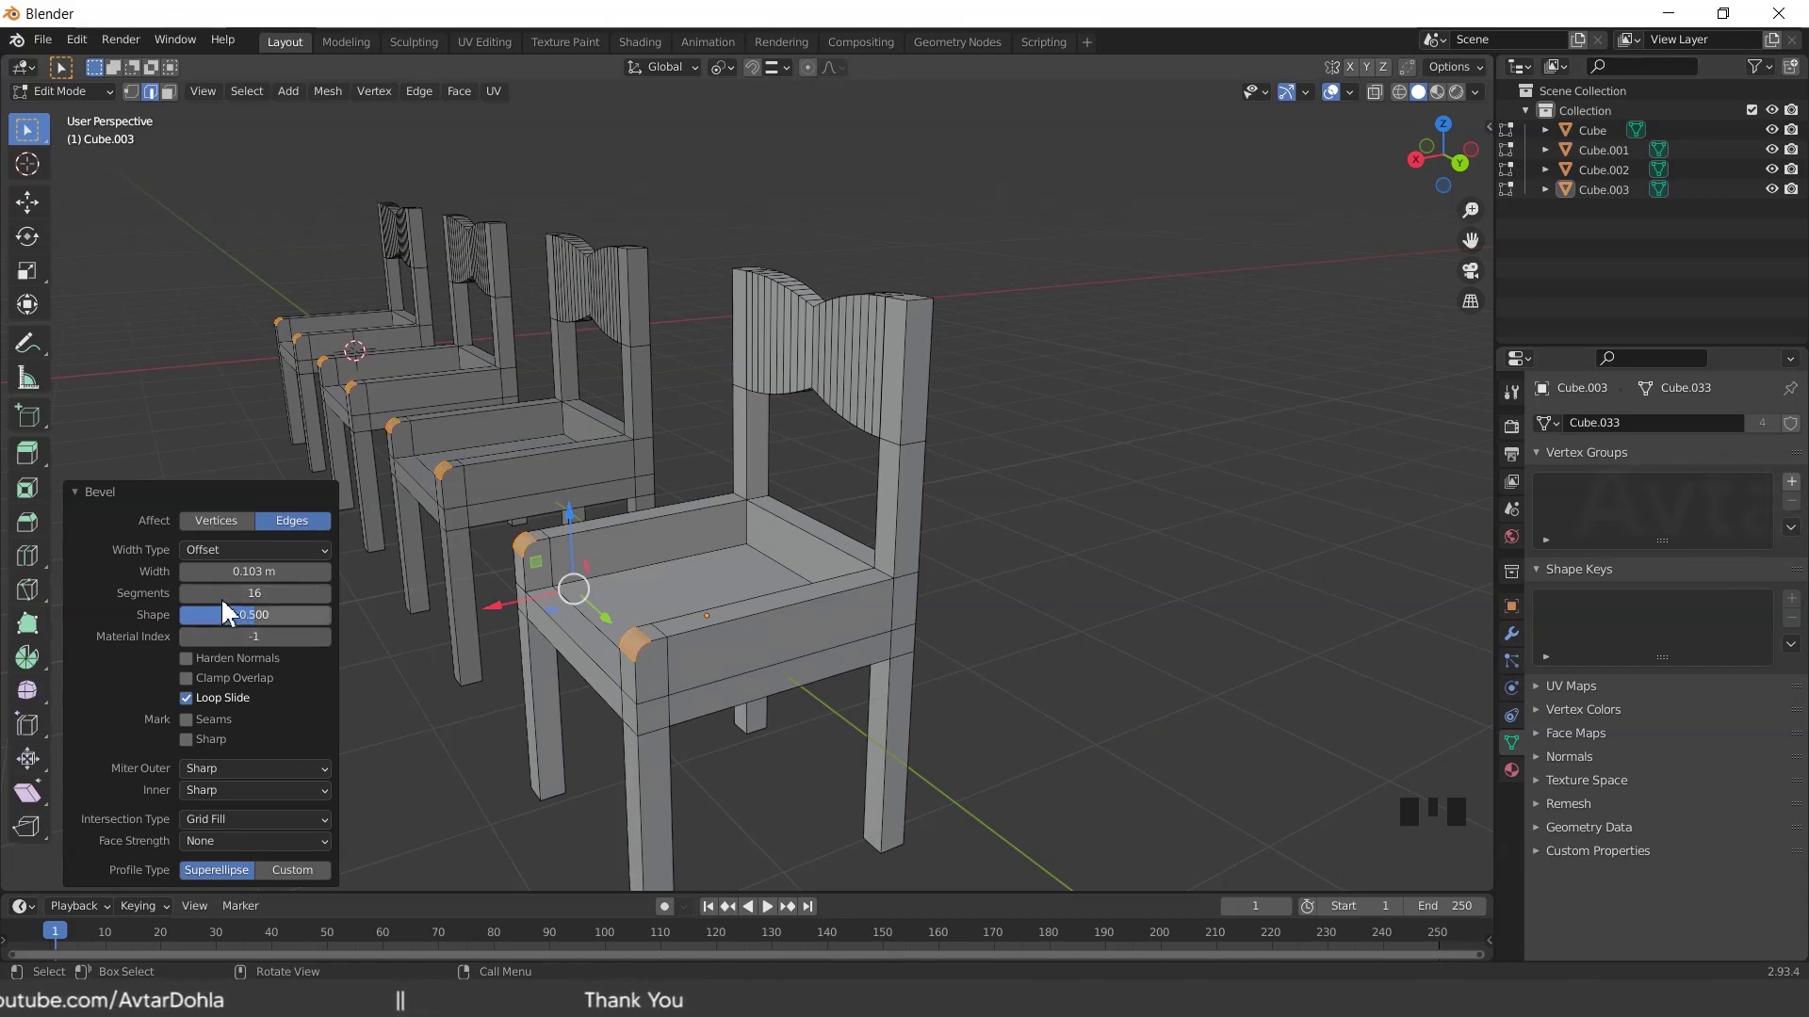
mouse_move(257, 618)
left_mouse_down()
mouse_move(330, 615)
mouse_move(257, 615)
mouse_move(282, 615)
left_mouse_up()
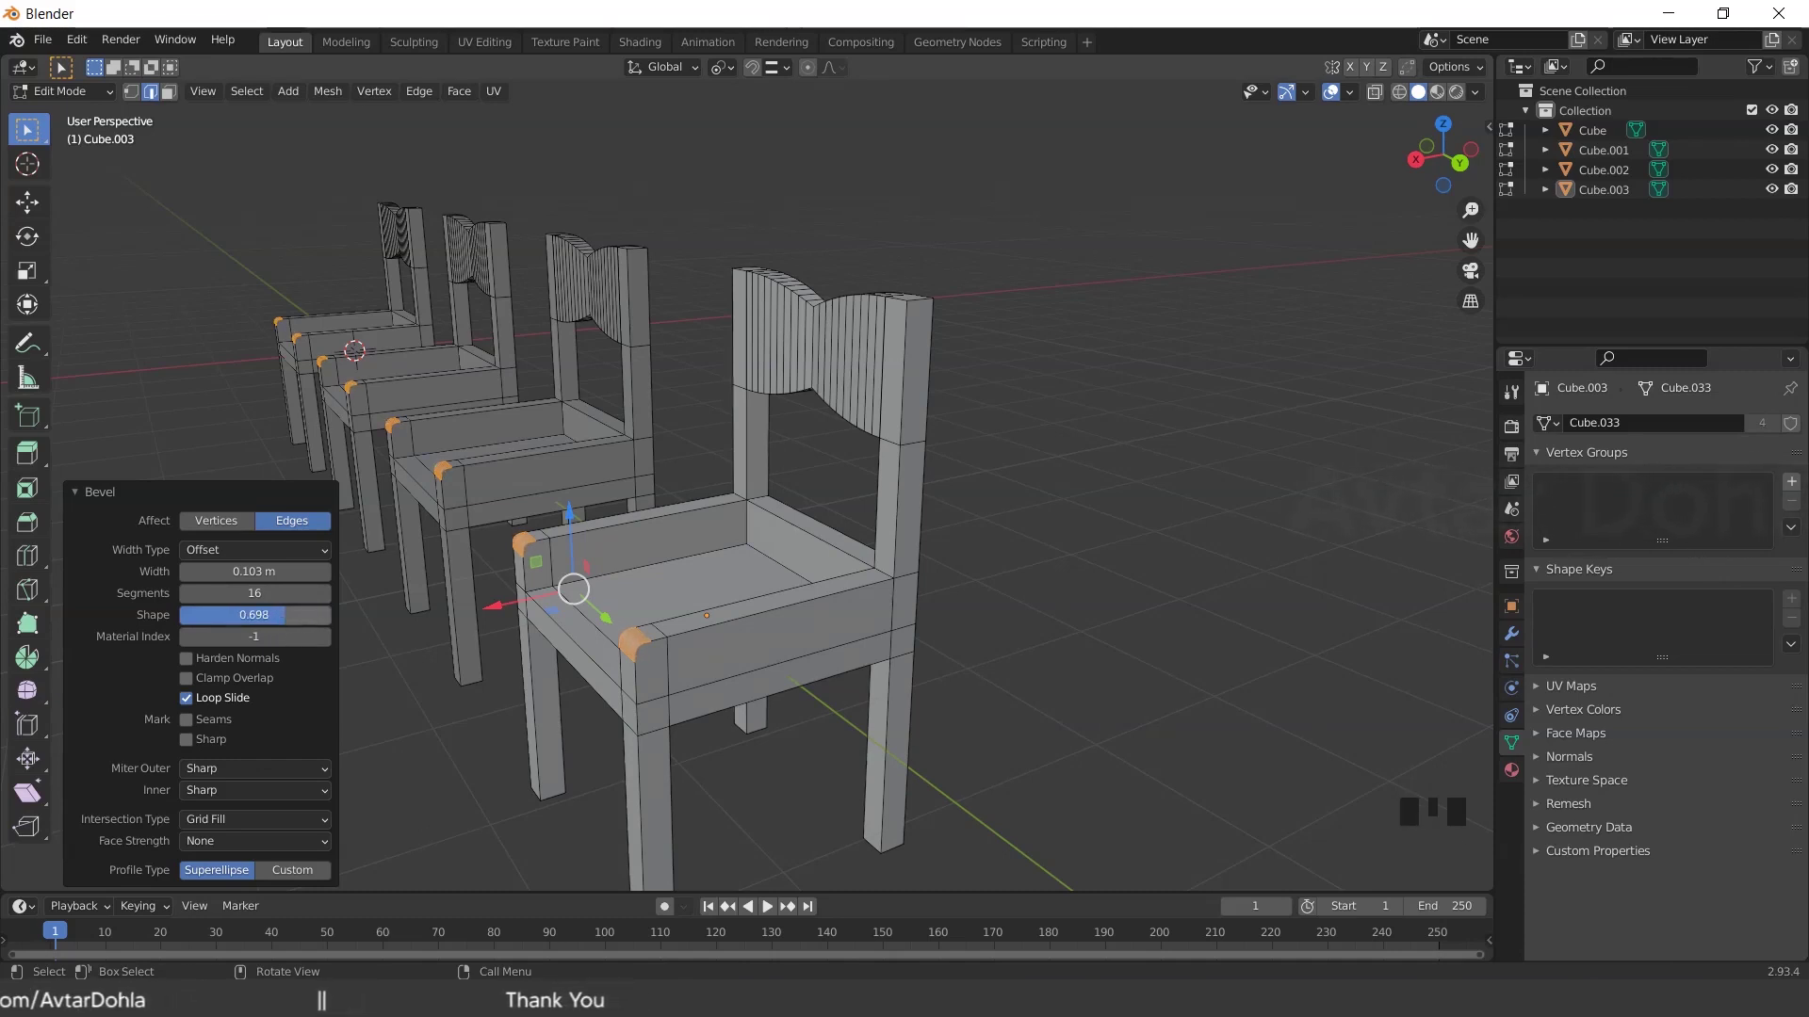
left_click(282, 615)
right_click(274, 612)
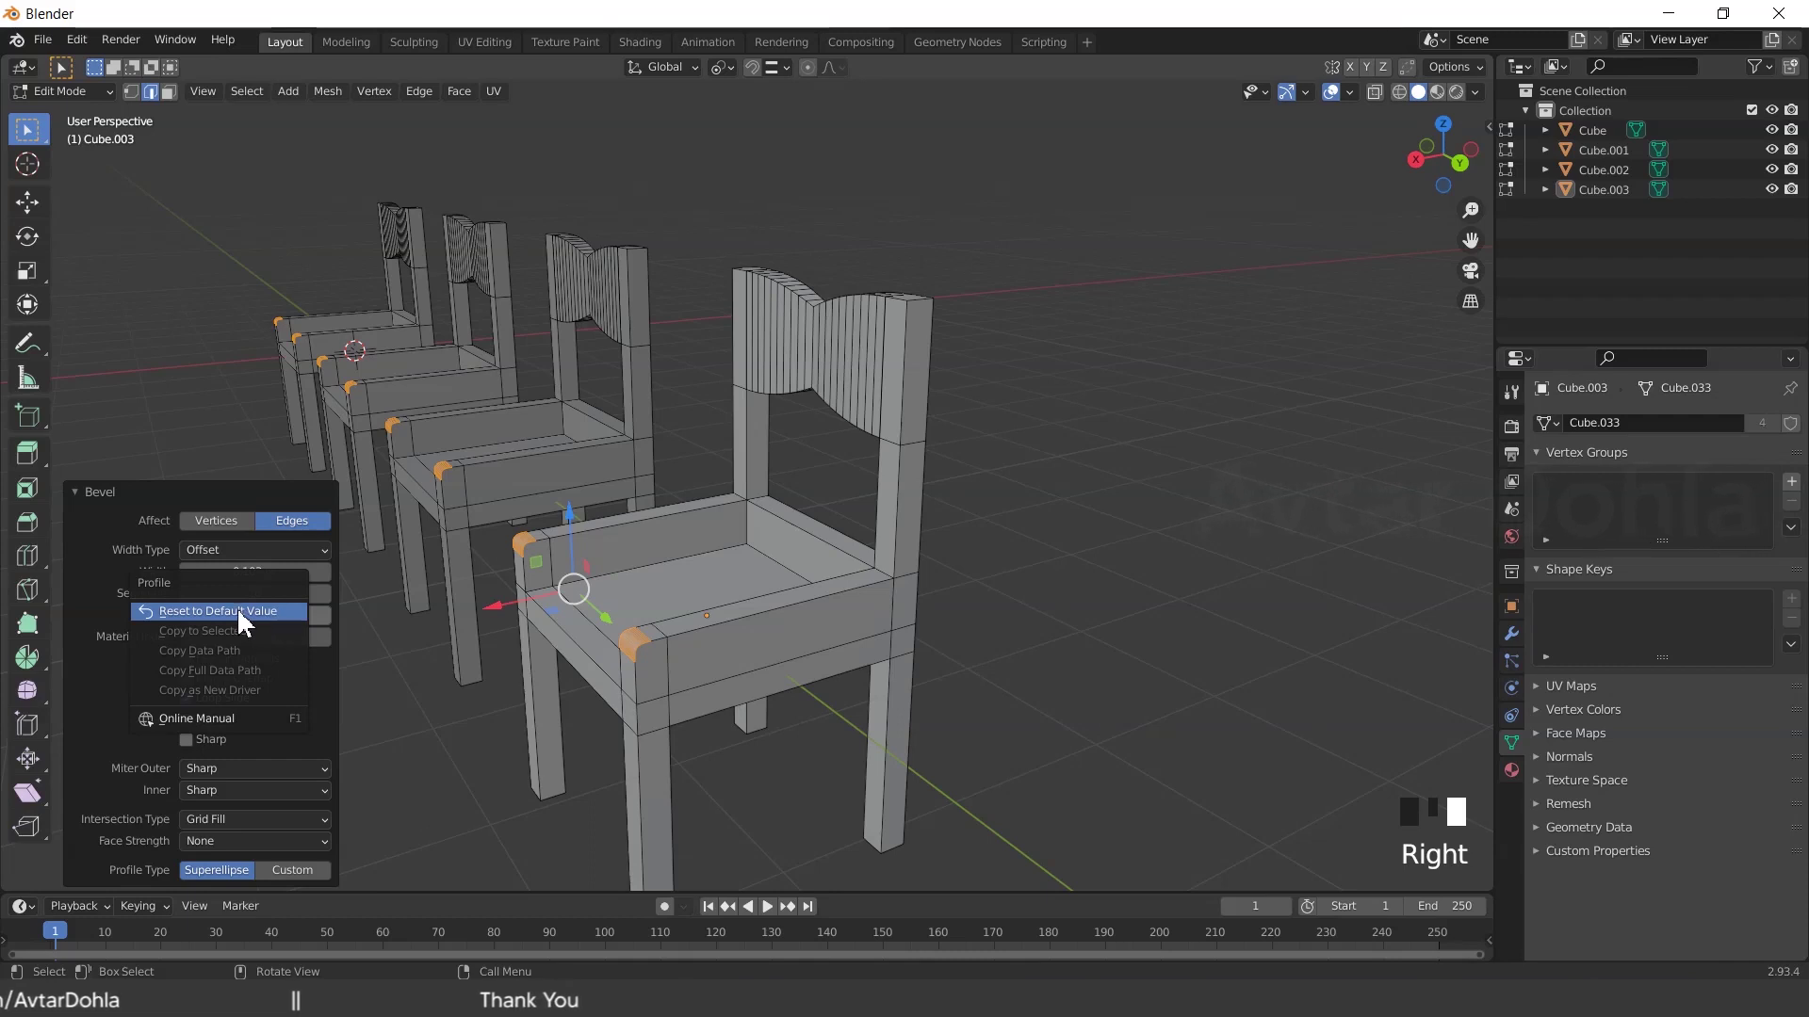
left_click(232, 610)
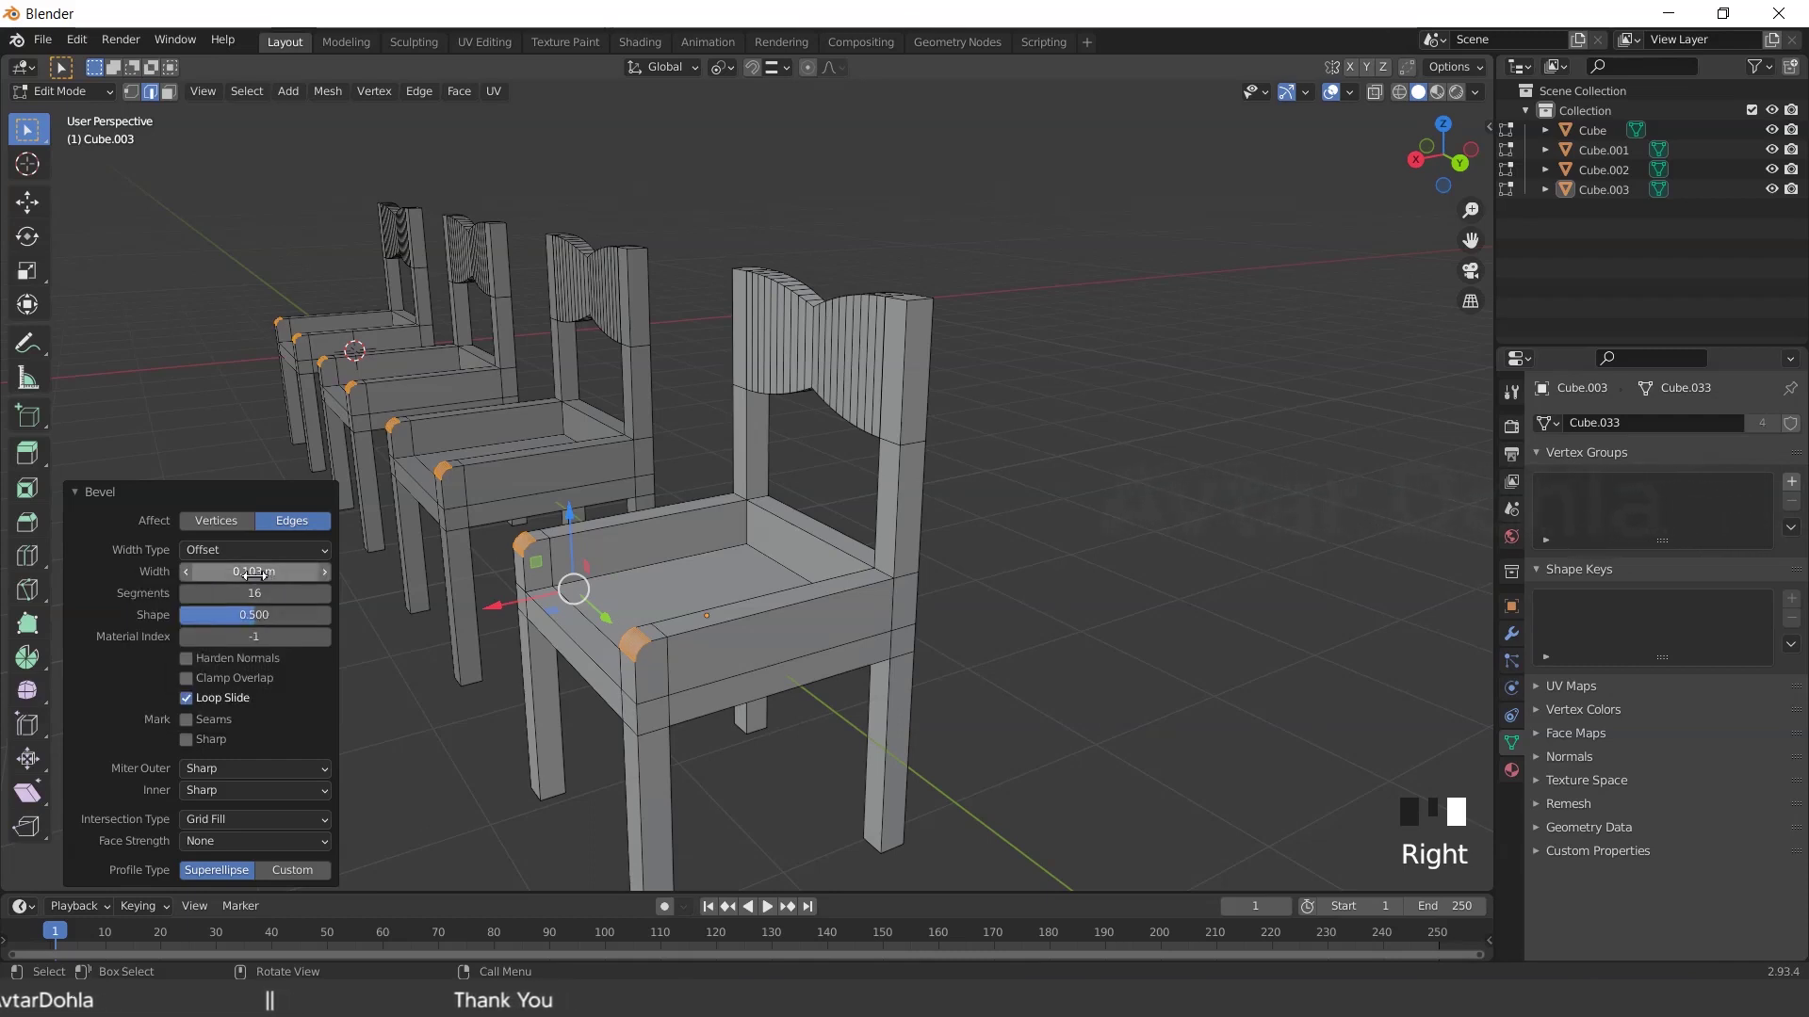
left_click_drag(265, 592, 293, 592)
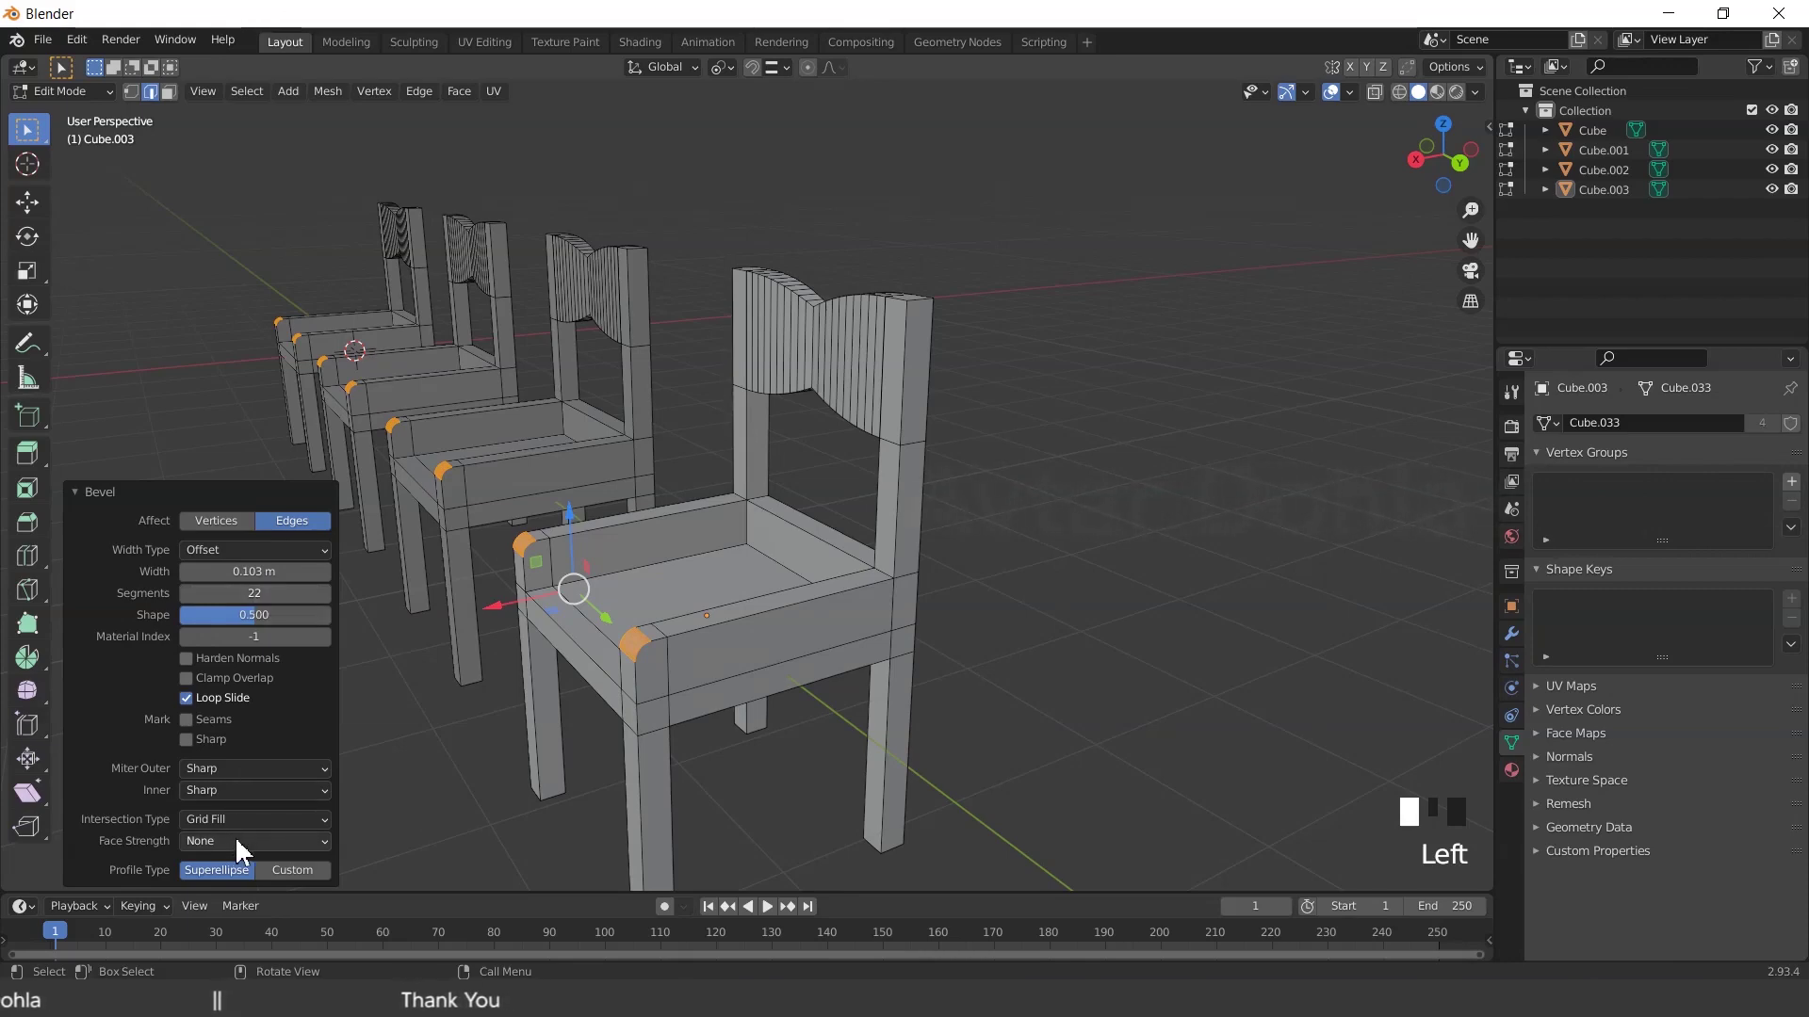
Return the chairs to Object Mode and inspect the beveled armrests along the whole row
middle_click_drag(841, 615, 270, 650)
key("Tab")
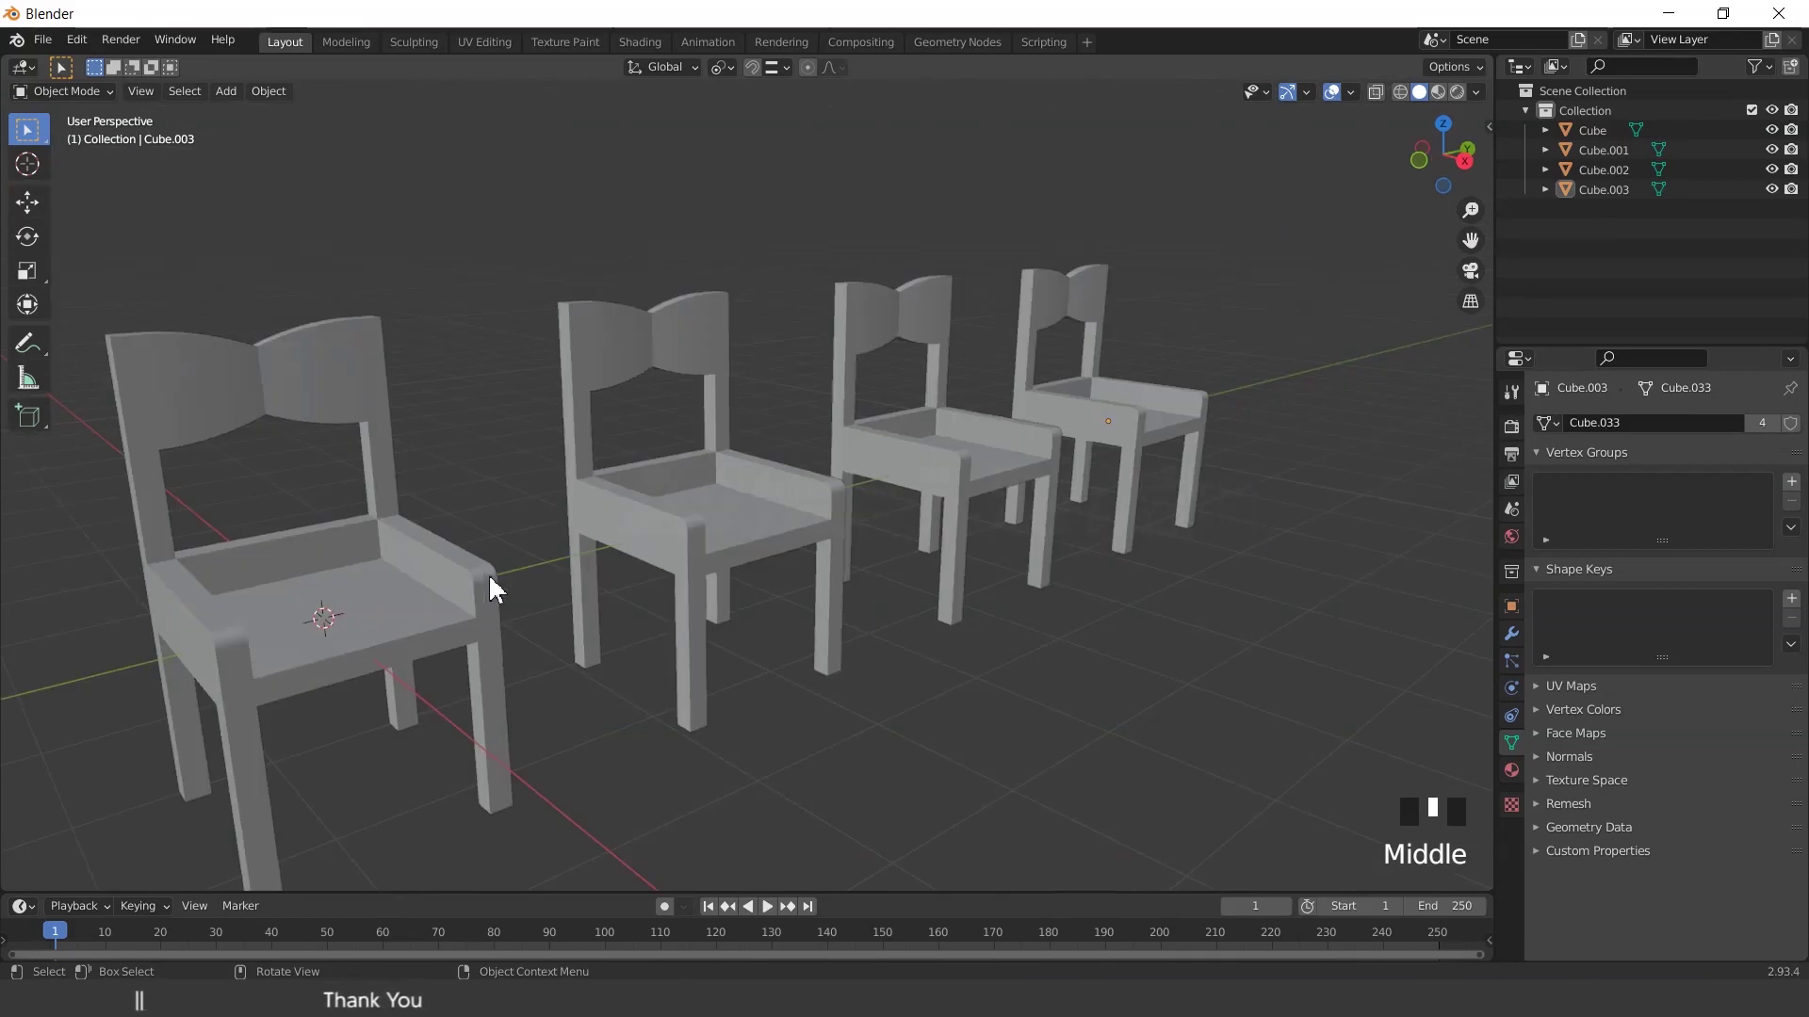
scroll(670, 585, "down", 3)
middle_click_drag(669, 585, 801, 633)
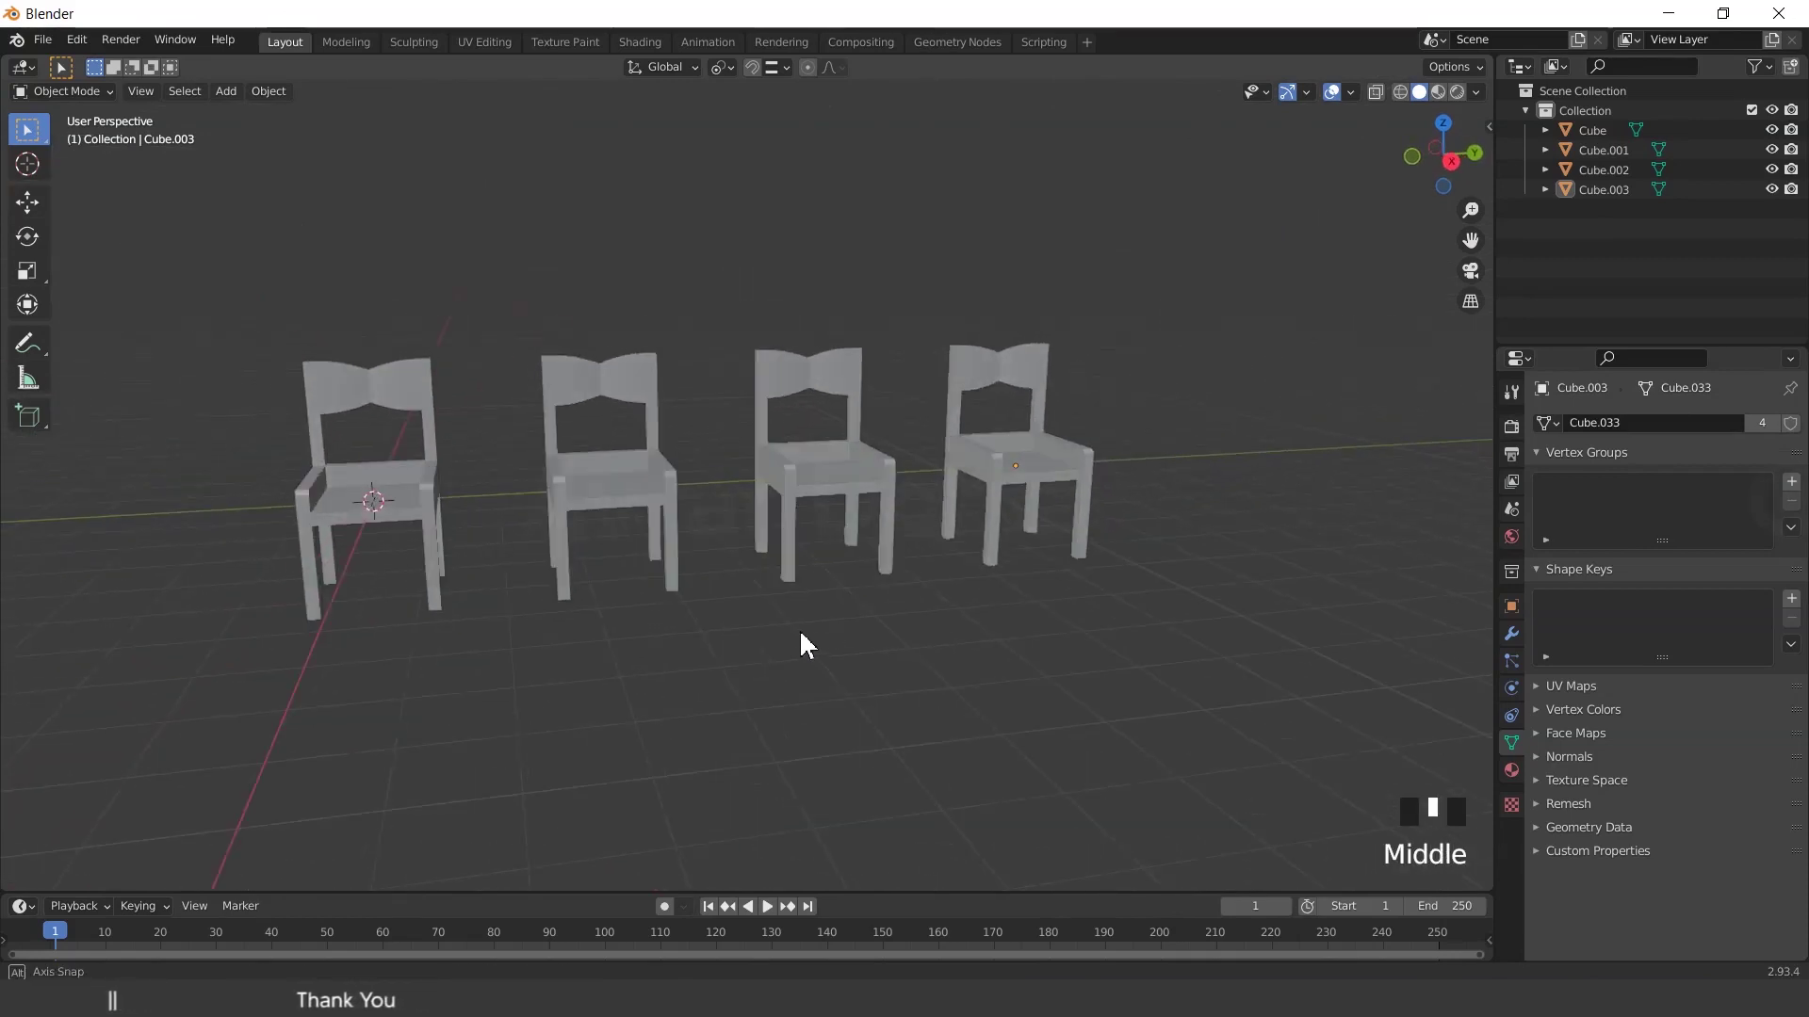
scroll(666, 626, "up", 2)
scroll(650, 603, "down", 1)
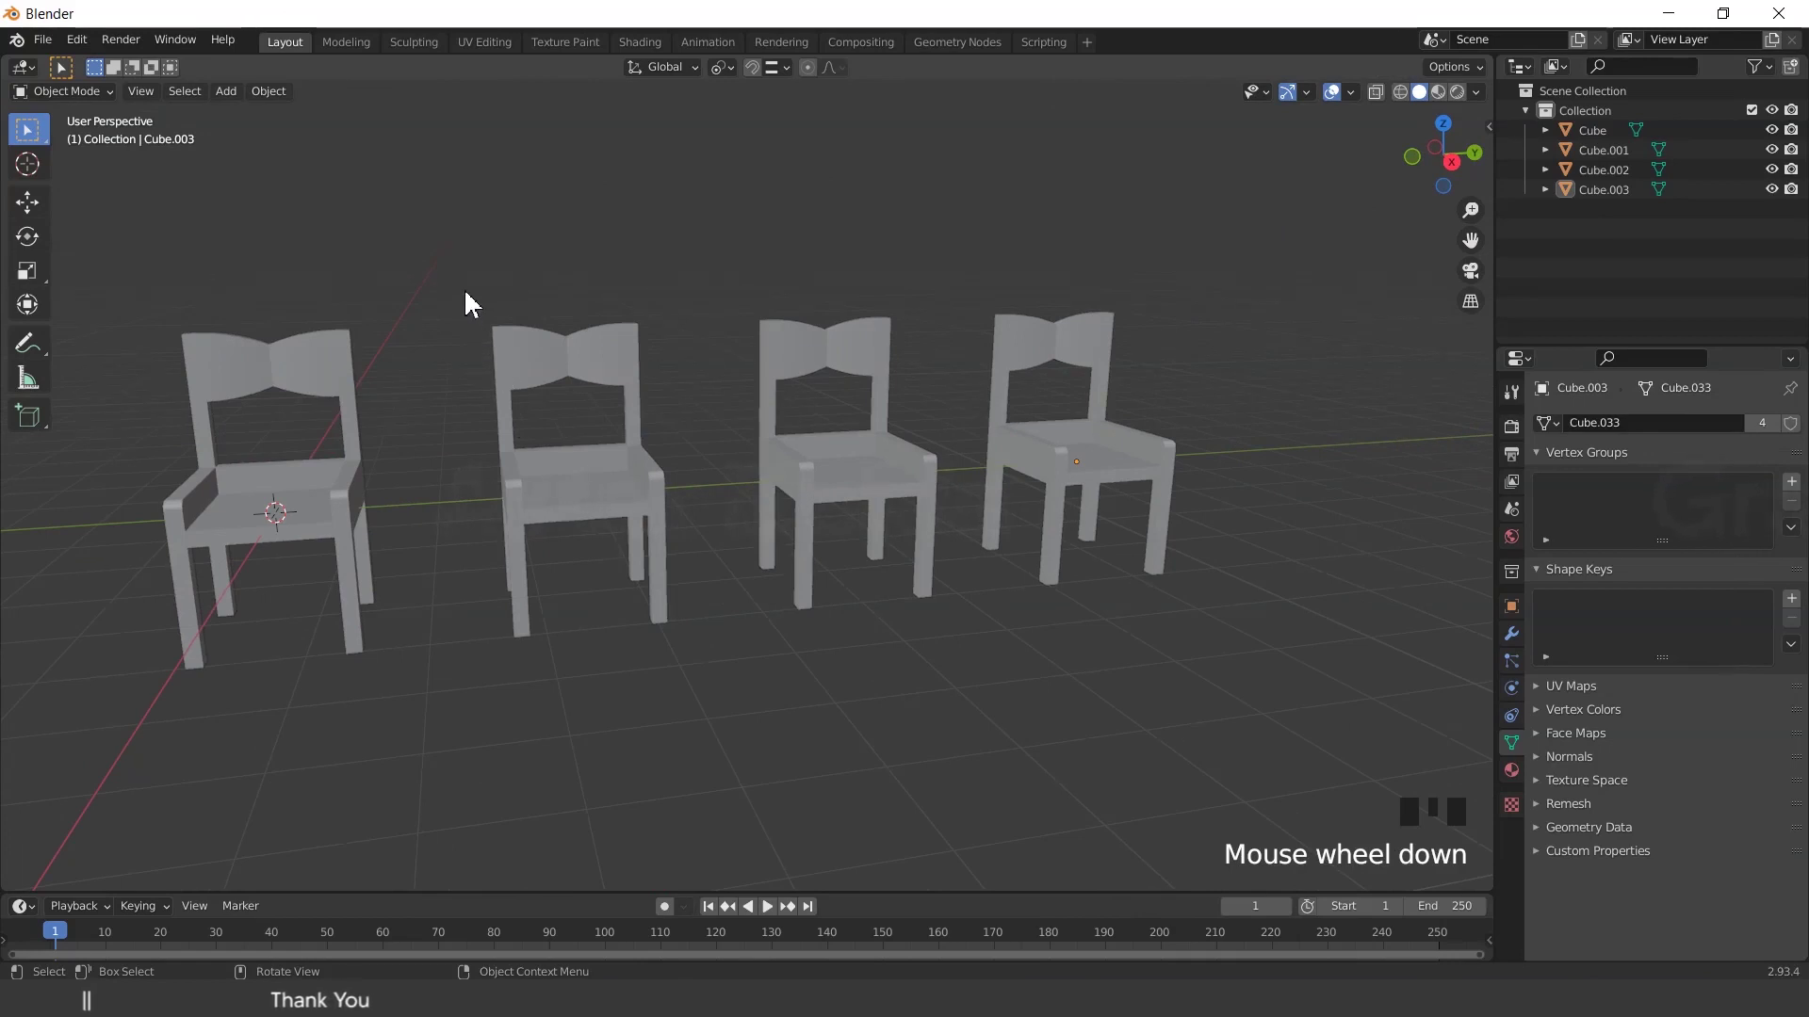
Delete the three duplicate chairs and keep only the original chair at the world origin
left_click_drag(463, 287, 1151, 665)
key("Delete")
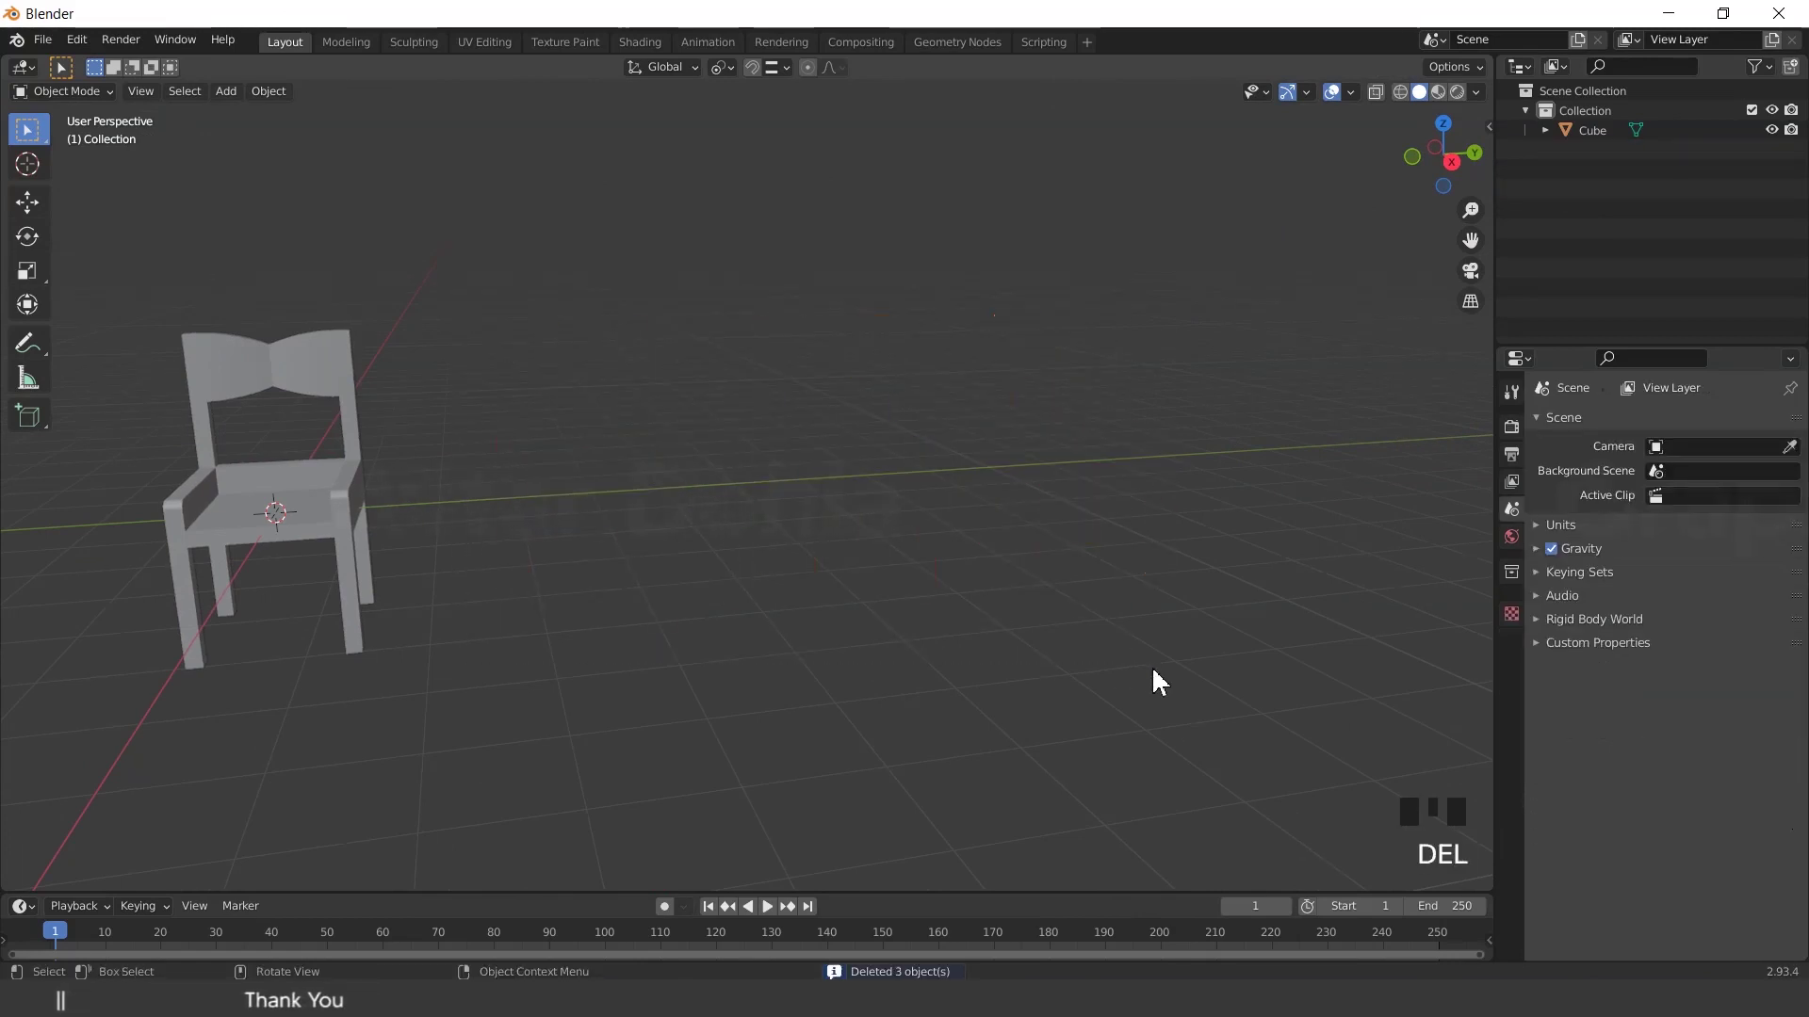
left_click(312, 484)
left_click(485, 483)
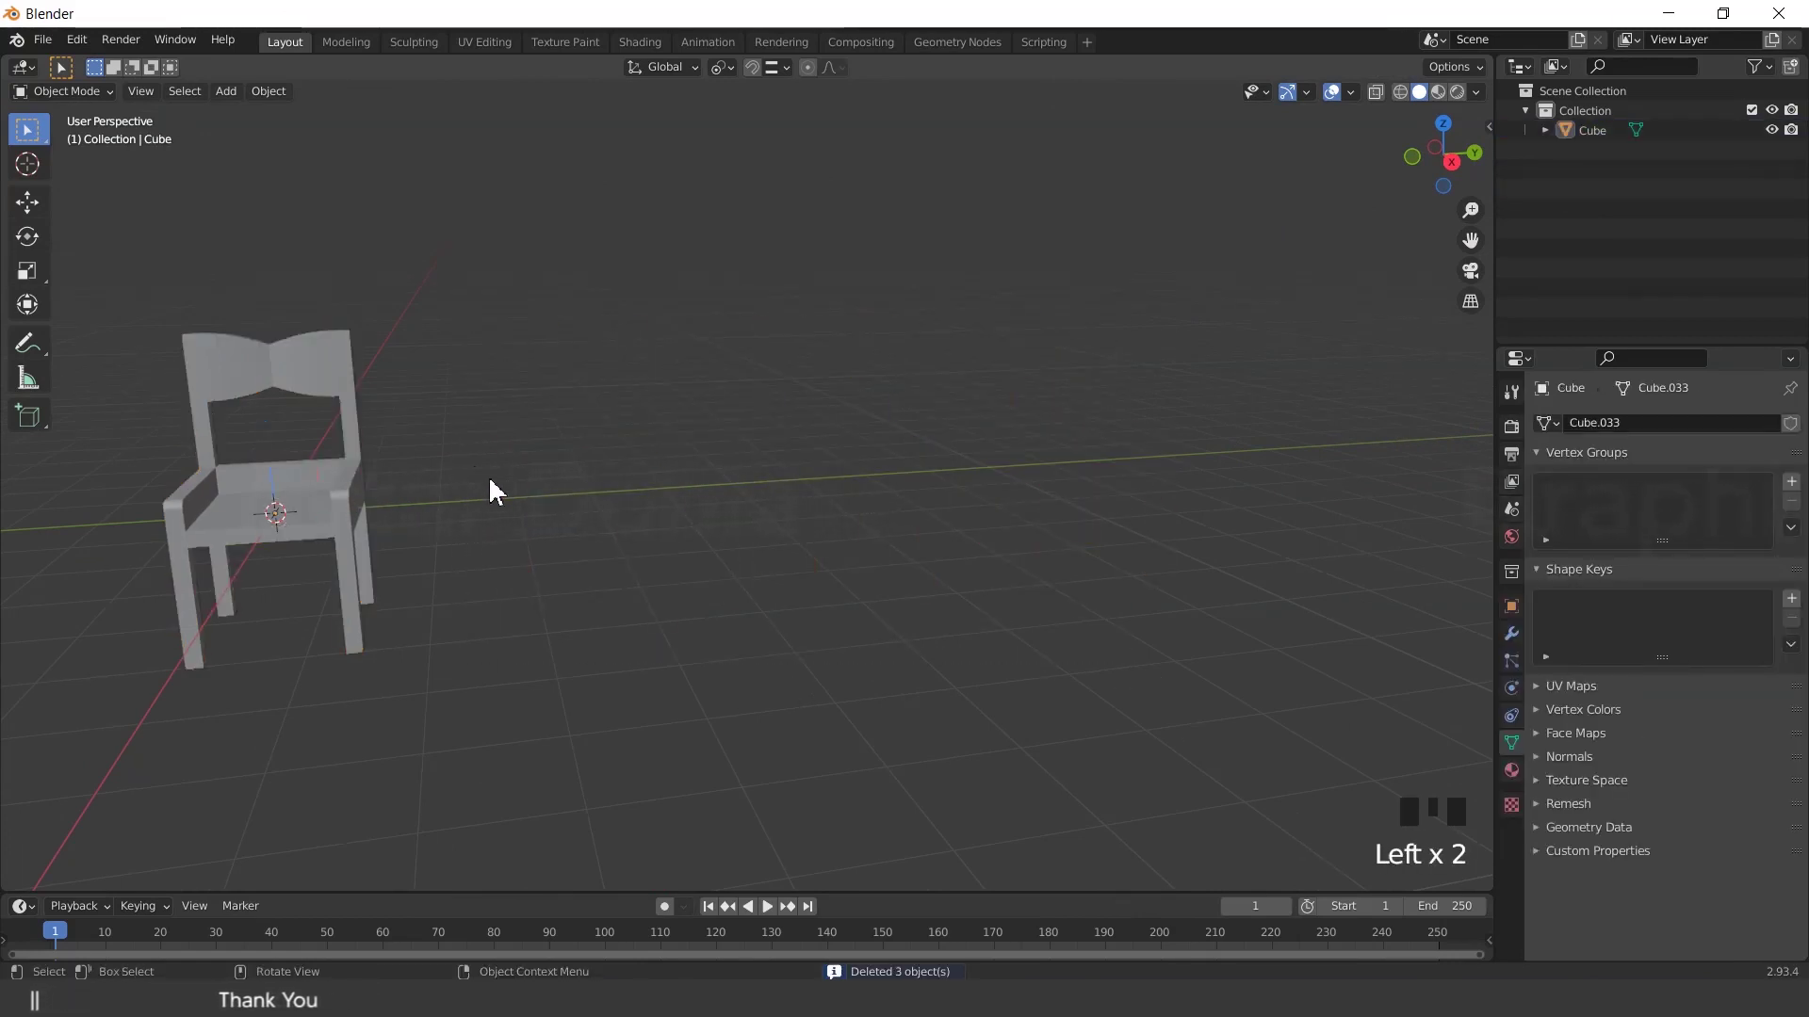
Add a 2 m cube and move it about 4.51 m along the Y axis, clear of the chair
key("shift+a")
mouse_move(491, 483)
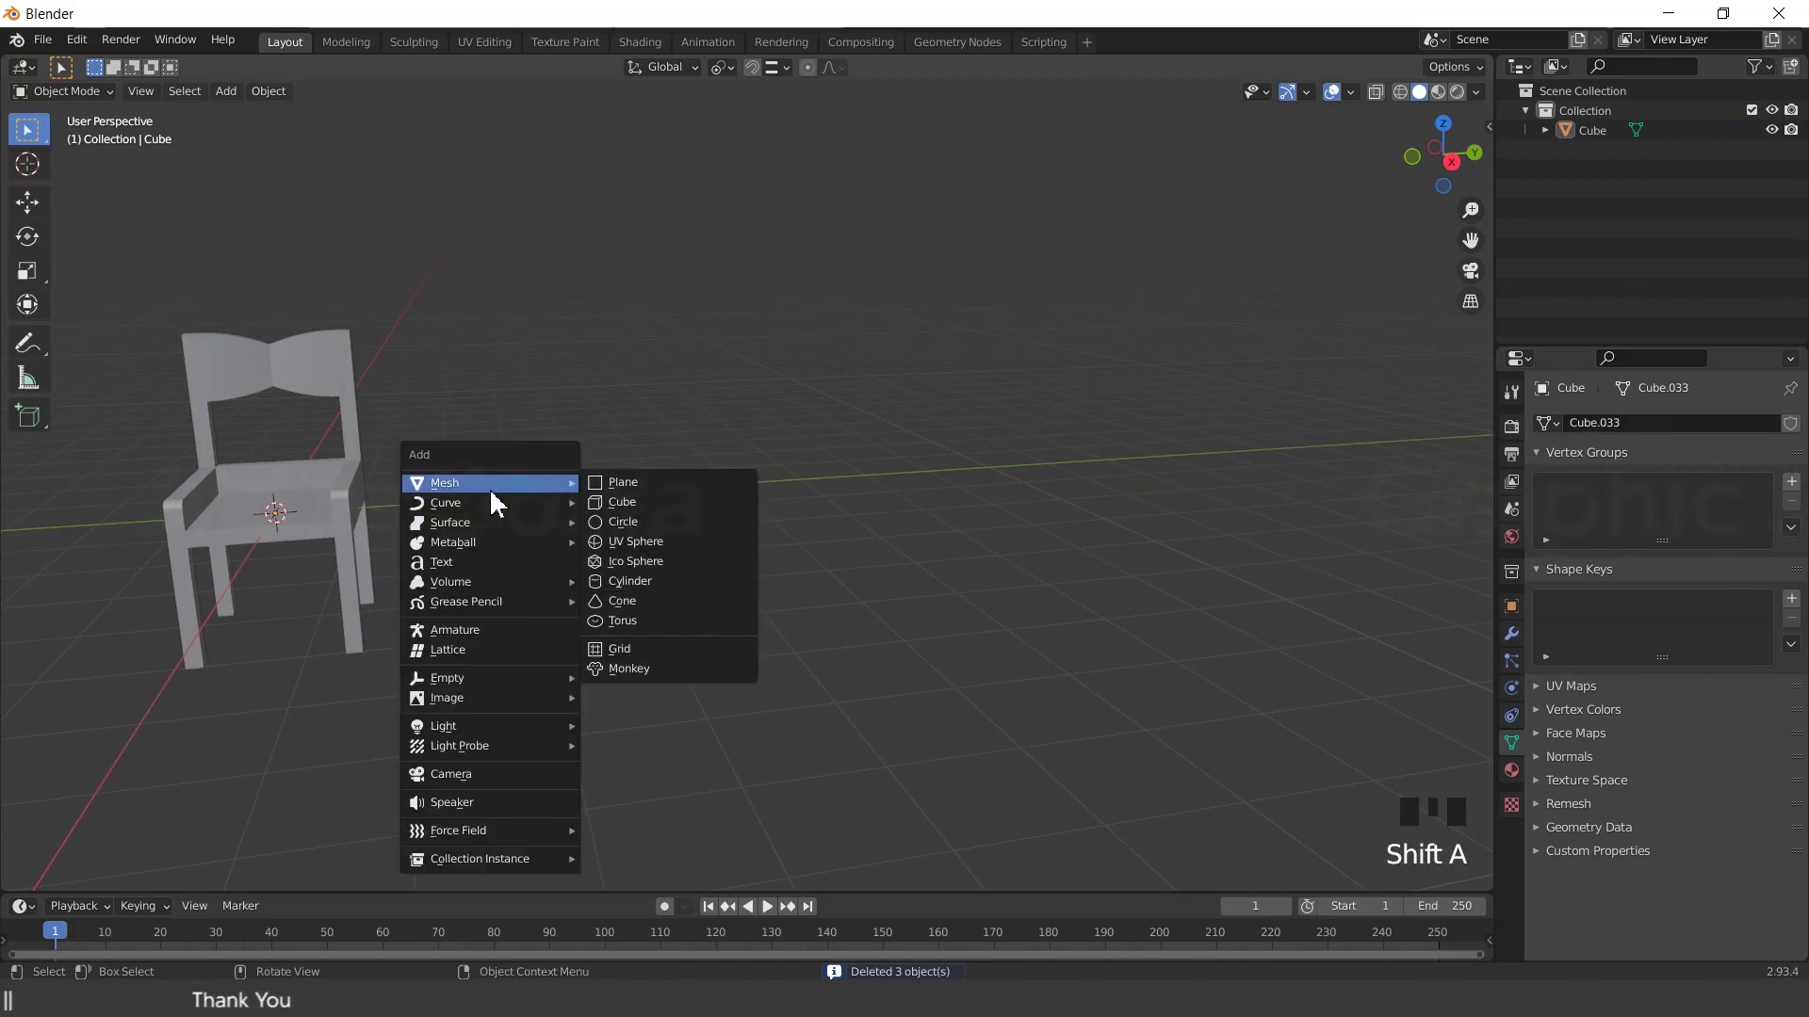
left_click(613, 482)
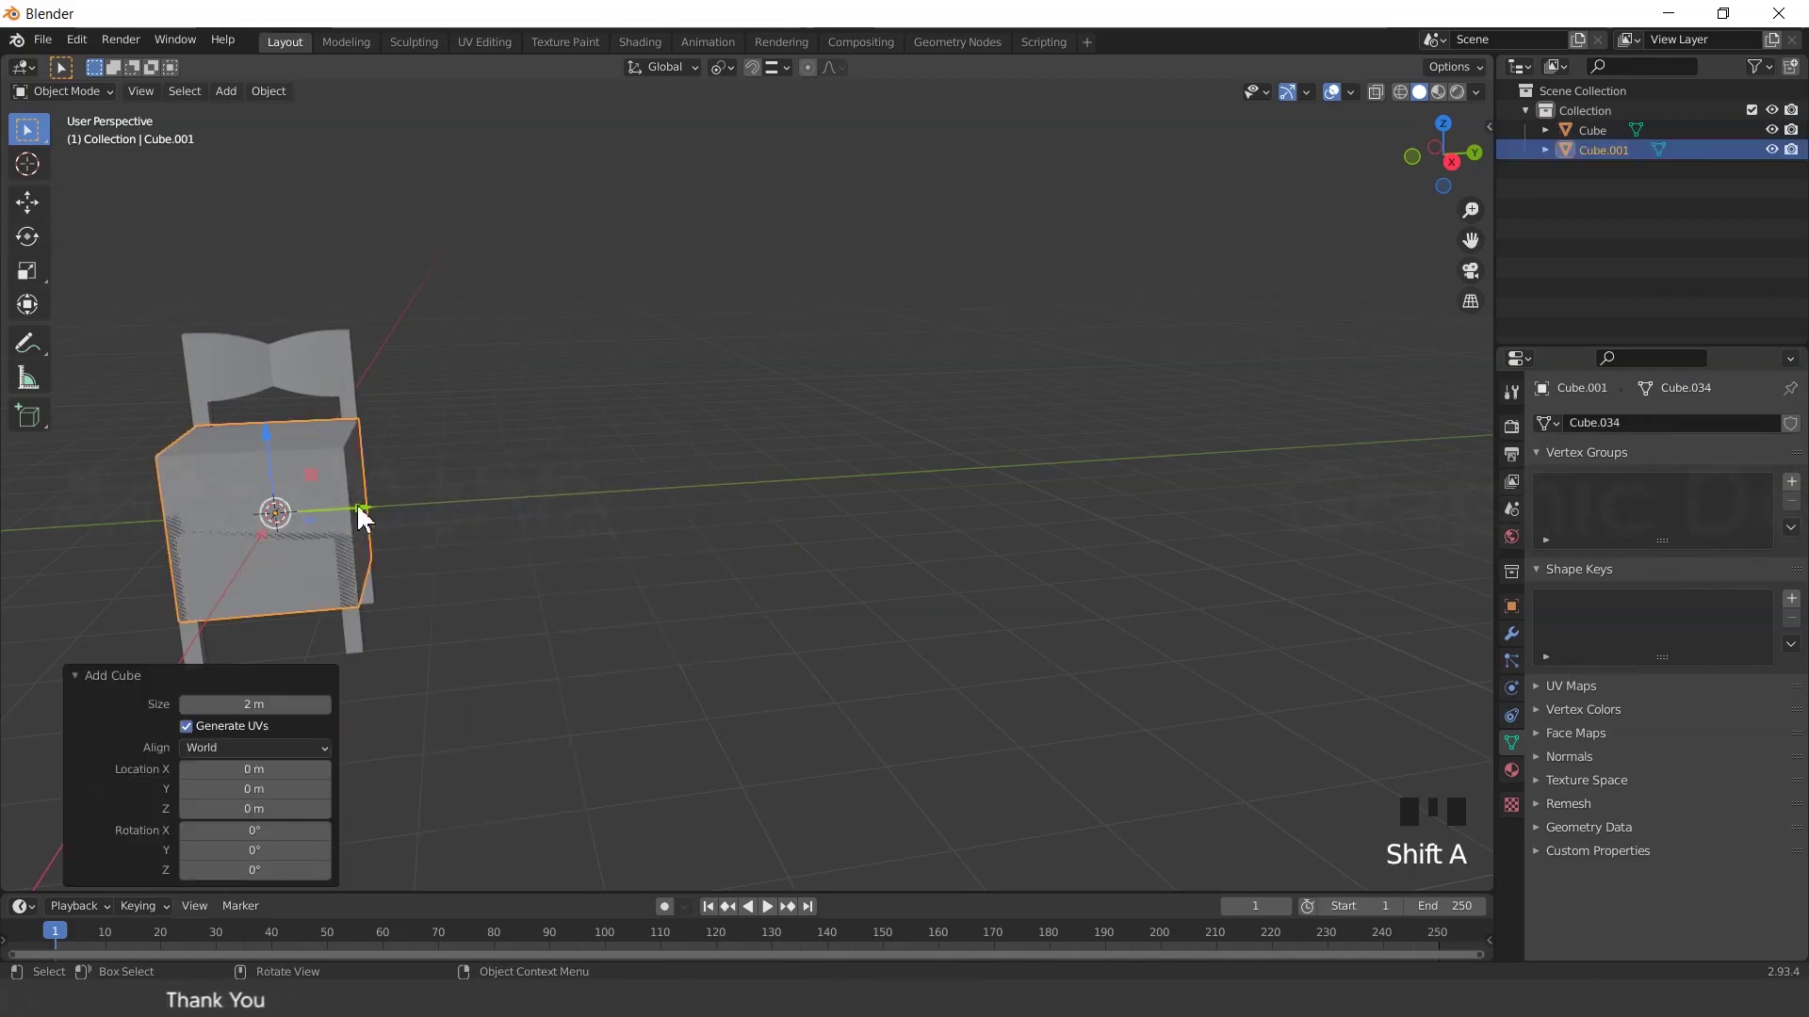
left_click_drag(361, 516, 697, 490)
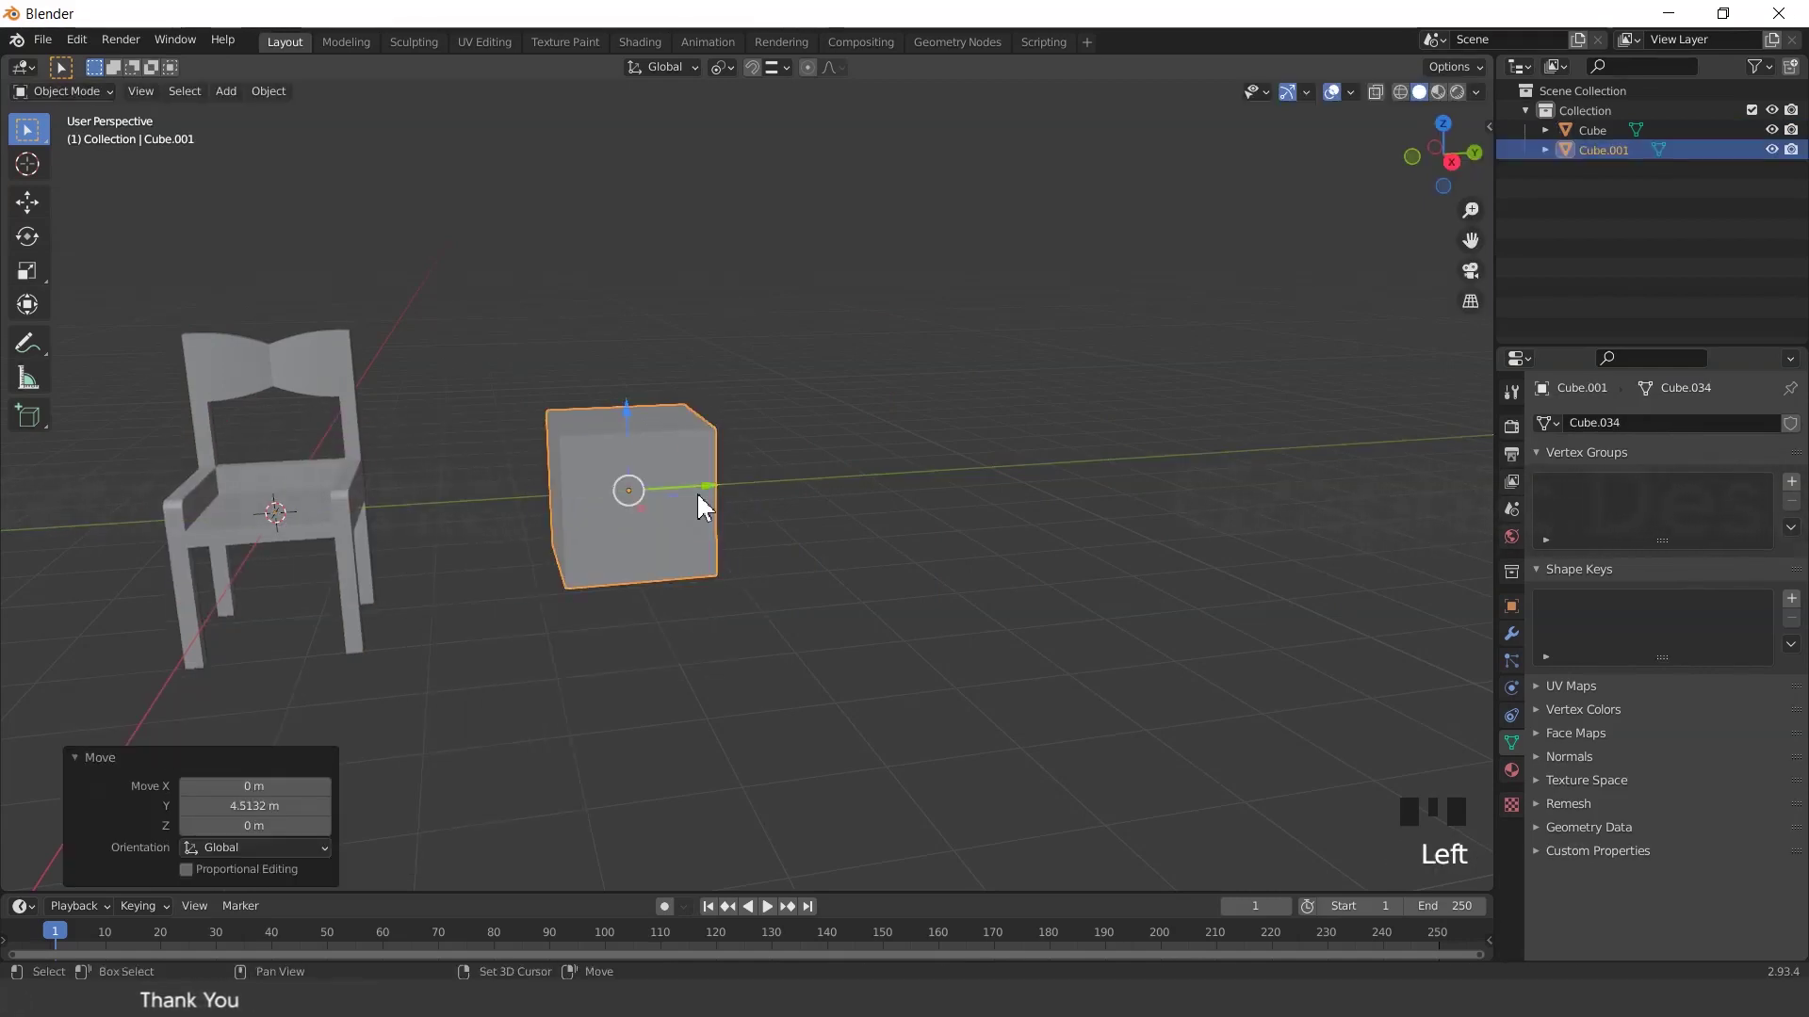
Try repeating the cube's last move twice, and undo both repeats
key("shift+r")
key("shift+r")
key("ctrl+z")
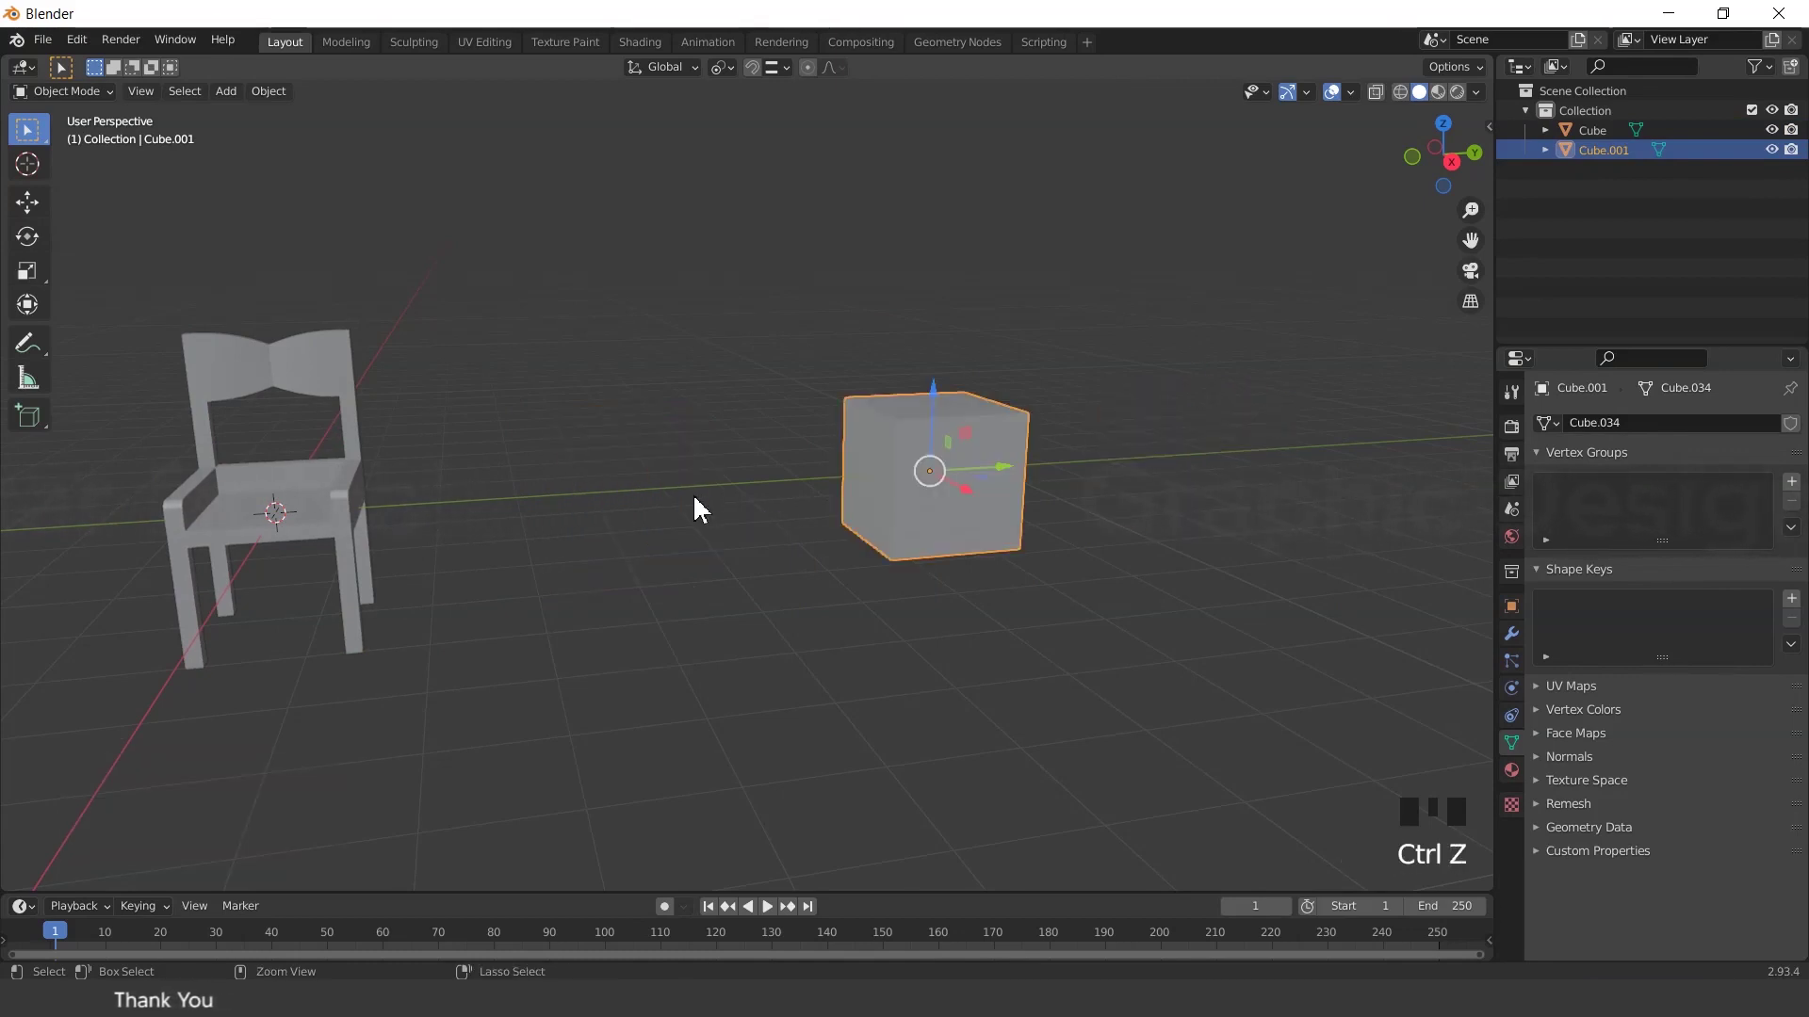
key("ctrl+z")
Duplicate the cube about 4.47 m along the Y axis and repeat the duplication once to get three cubes
key("shift+d")
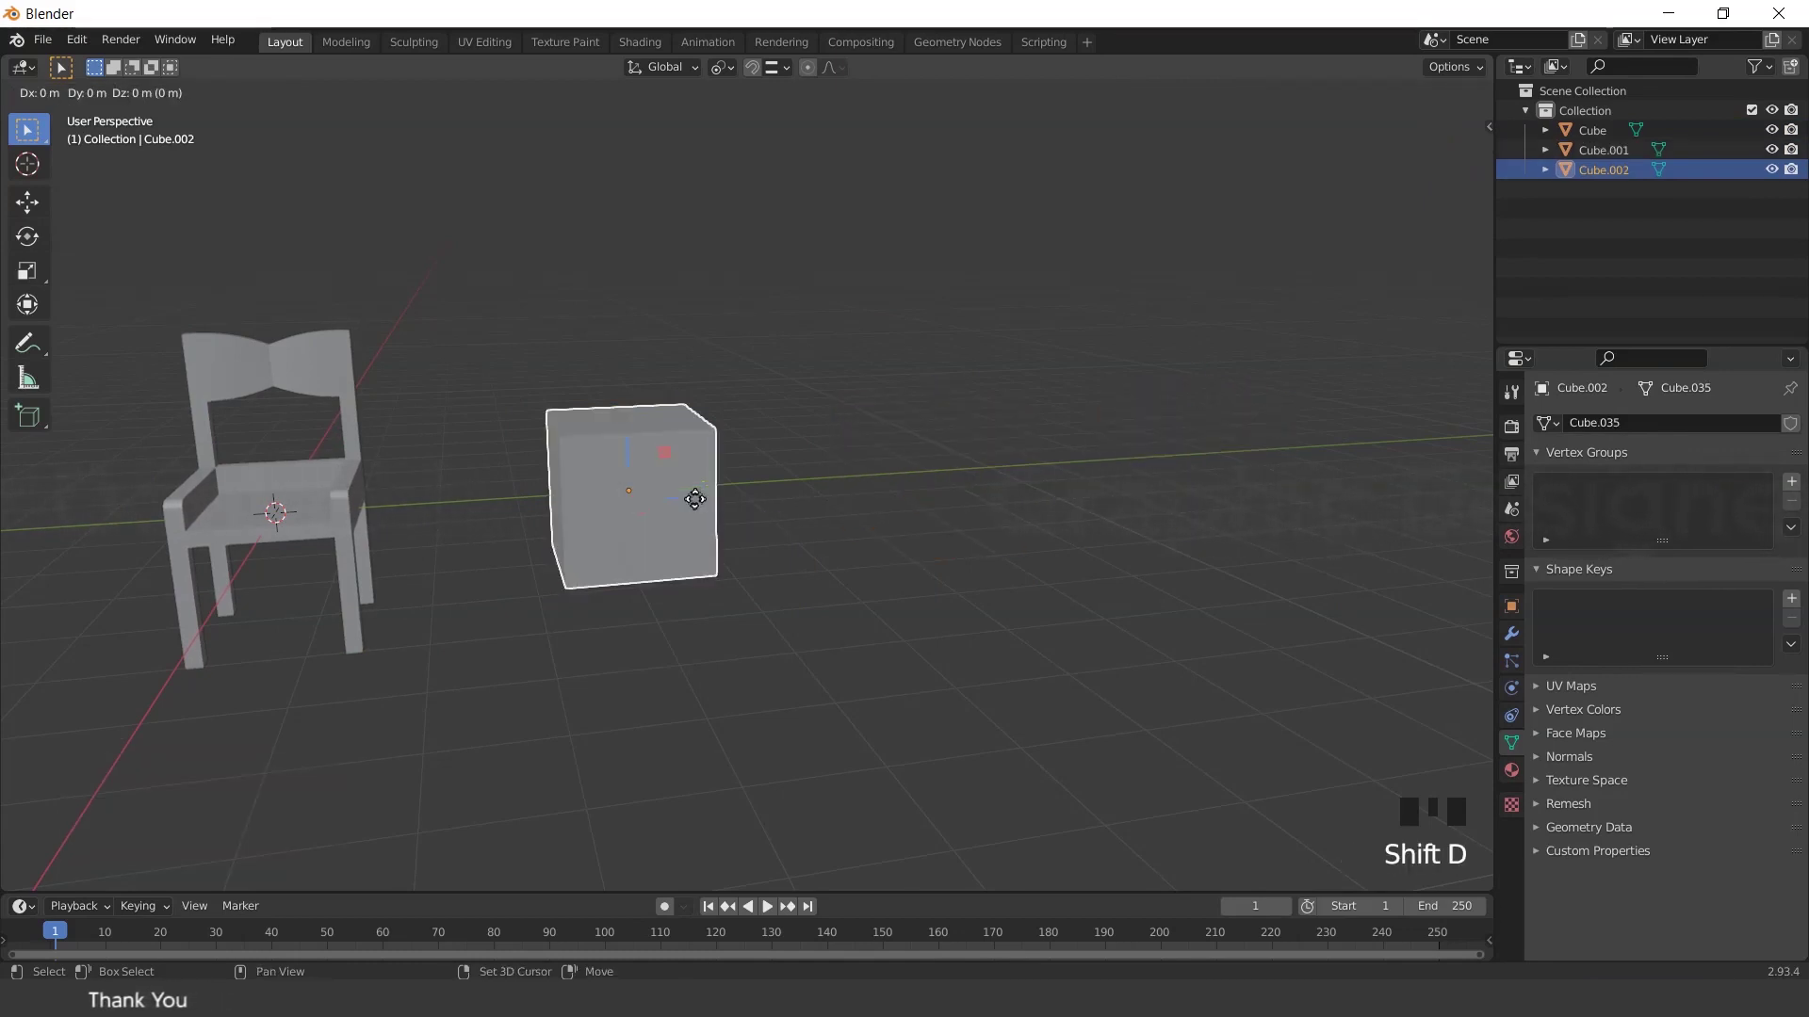
key("y")
left_click(990, 468)
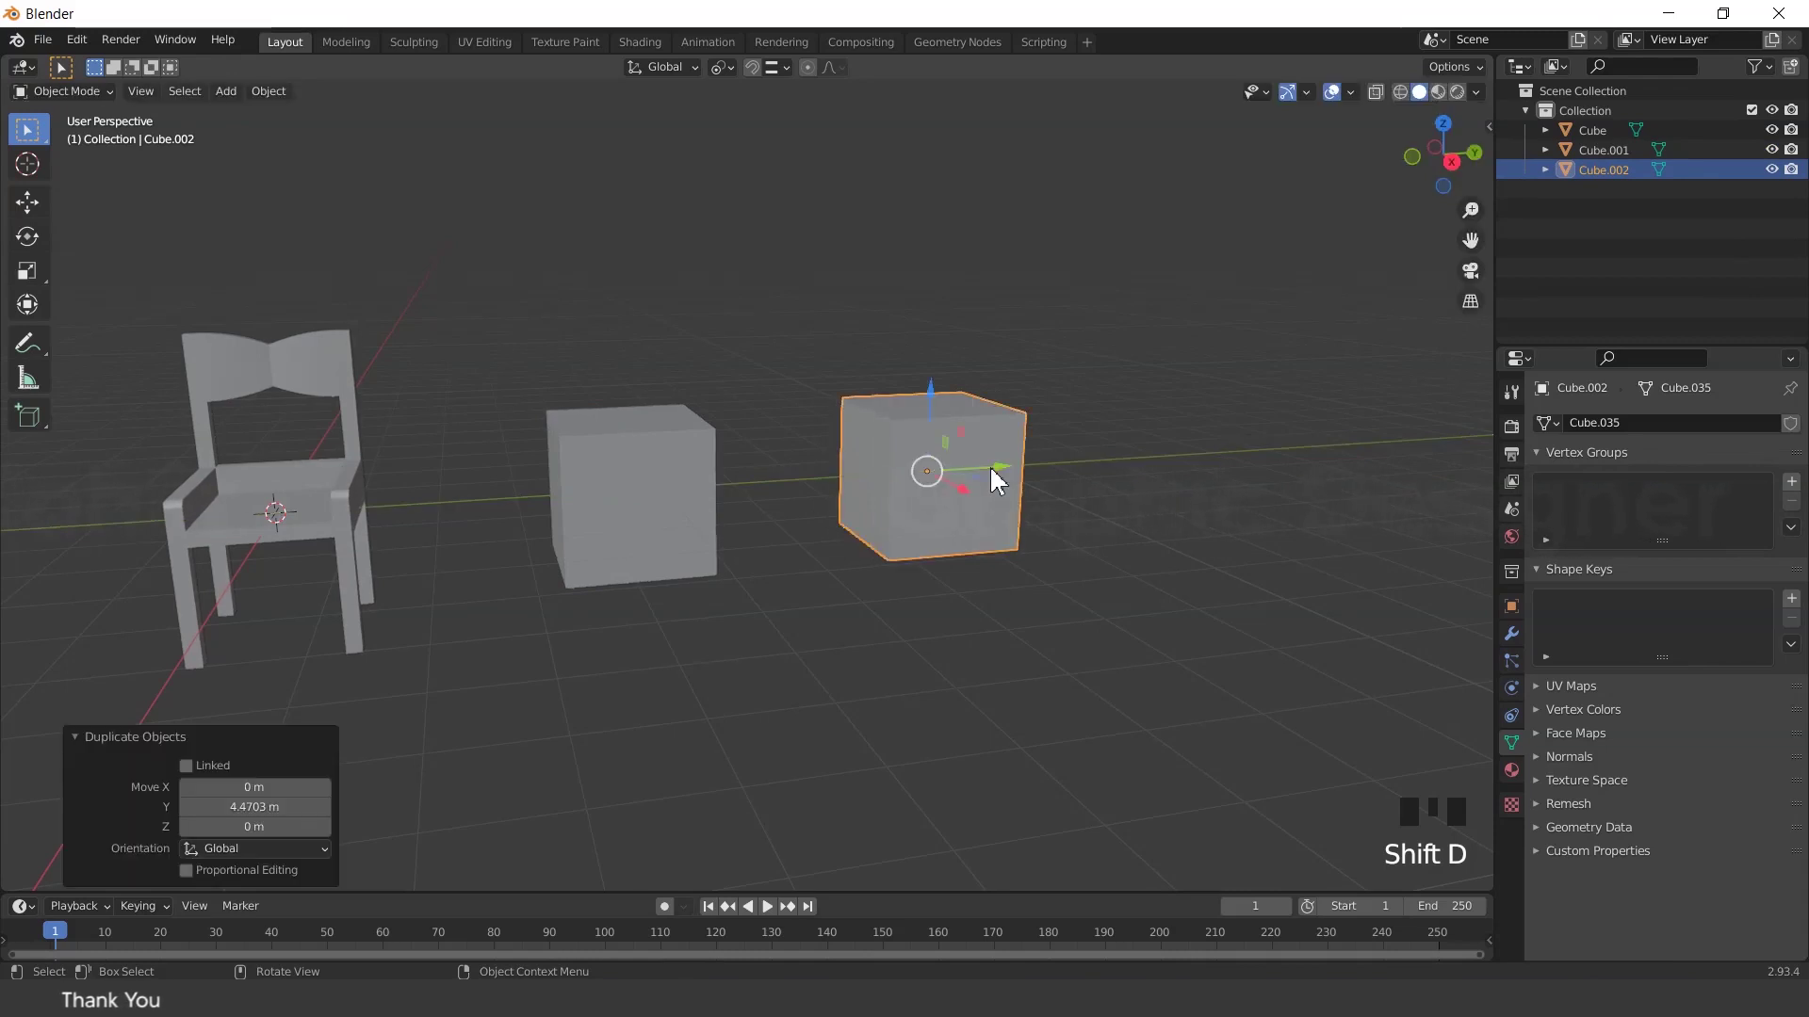
key("shift+r")
Select the three cubes and add the chair to the selection last as the active object
scroll(876, 537, "down", 3)
middle_click_drag(833, 573, 761, 537)
left_click_drag(604, 419, 1079, 631)
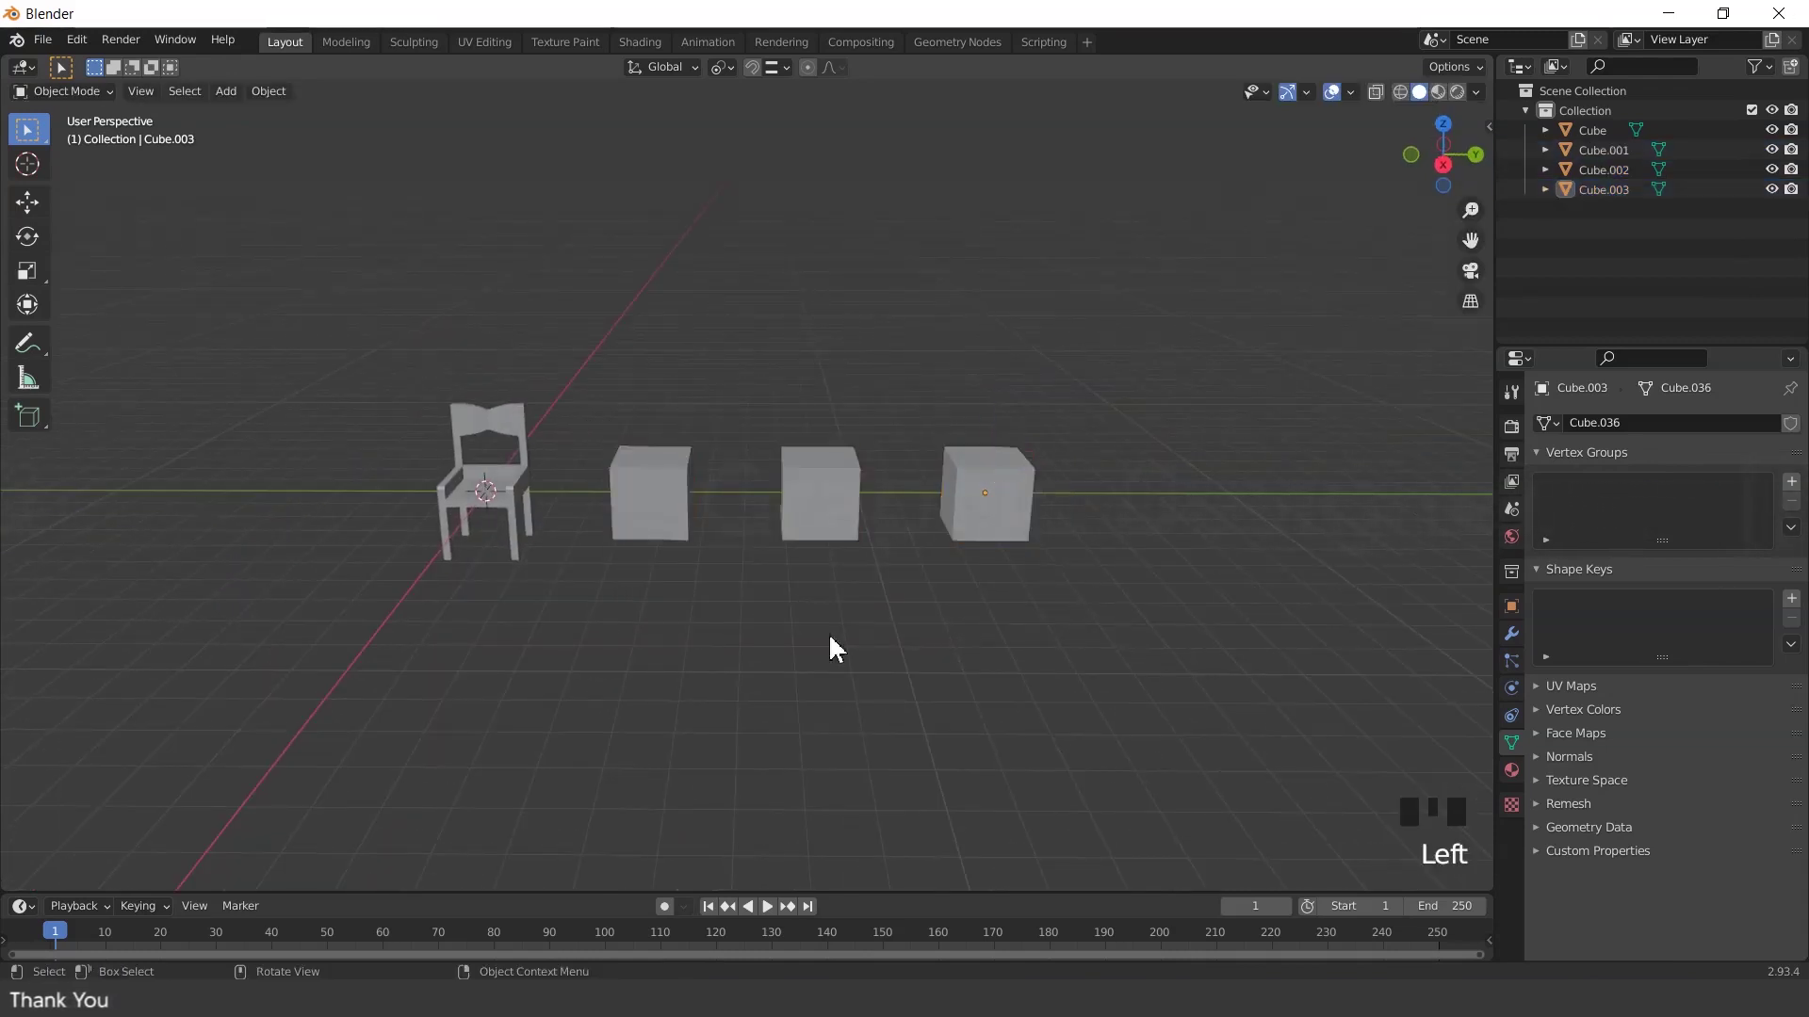
left_click_drag(604, 408, 1201, 573)
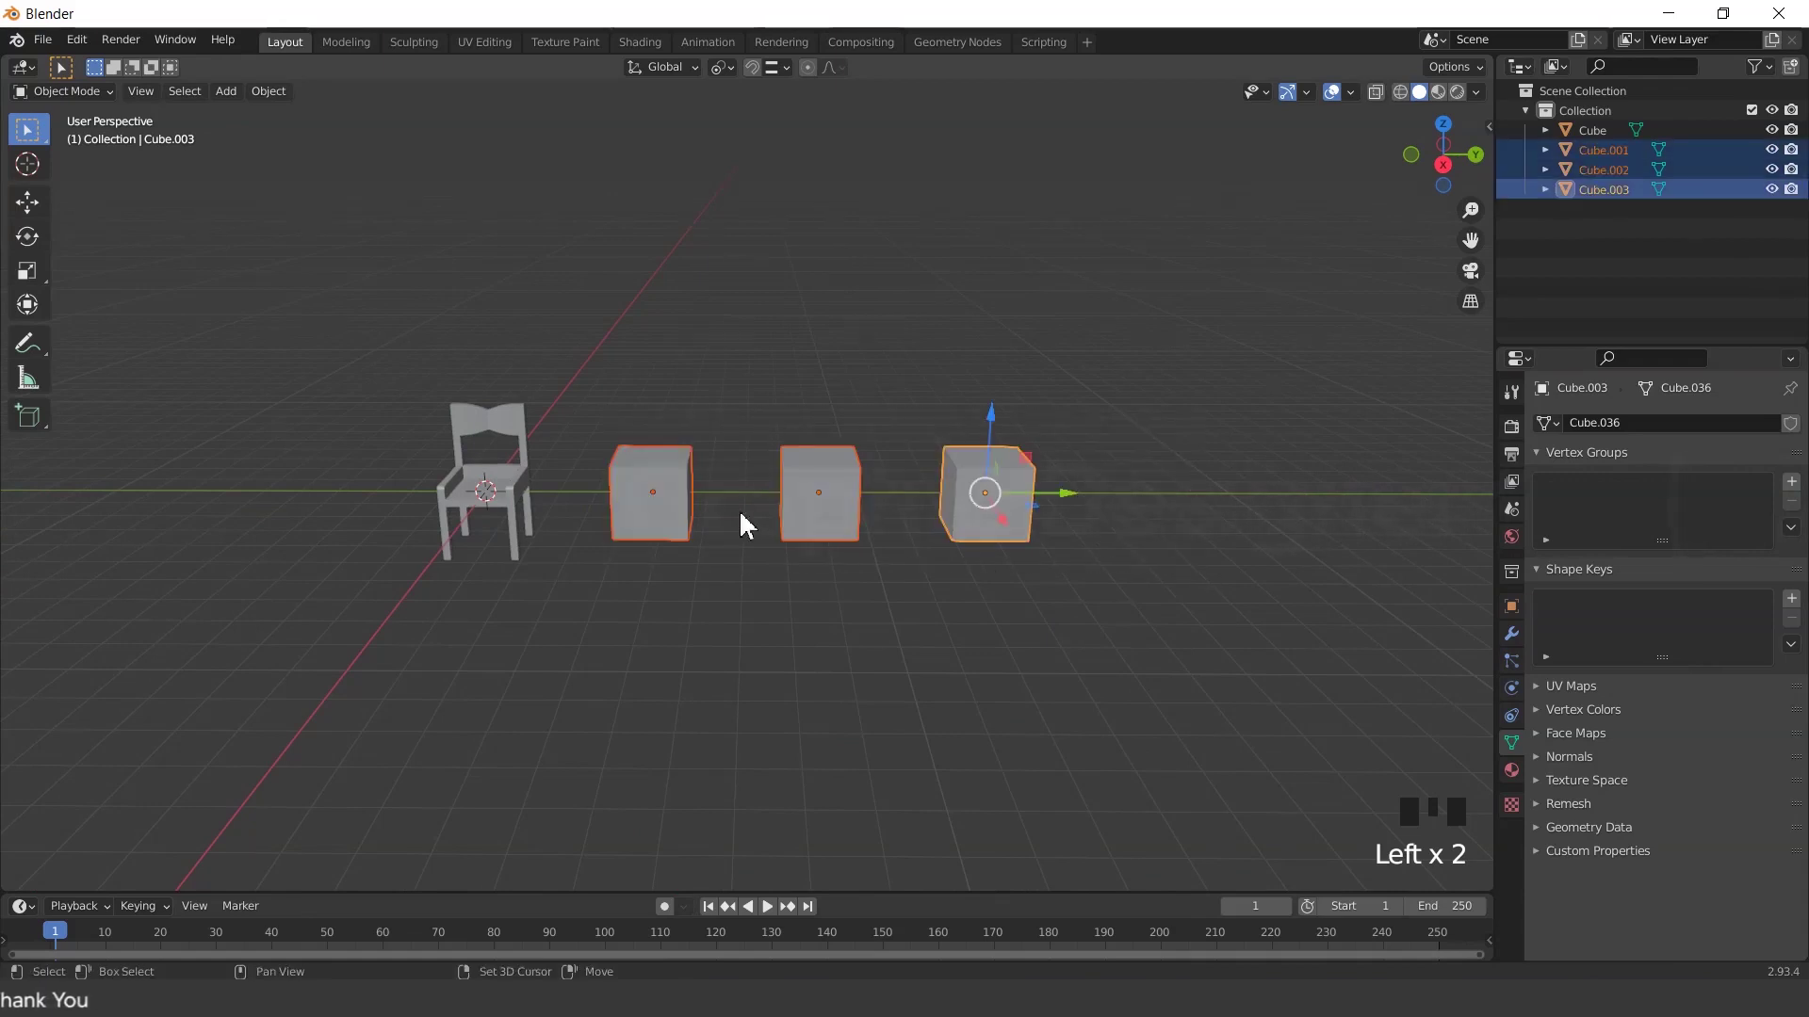
left_click(521, 480, "shift")
scroll(552, 523, "up", 1)
middle_click_drag(621, 566, 614, 489)
scroll(614, 471, "up", 1)
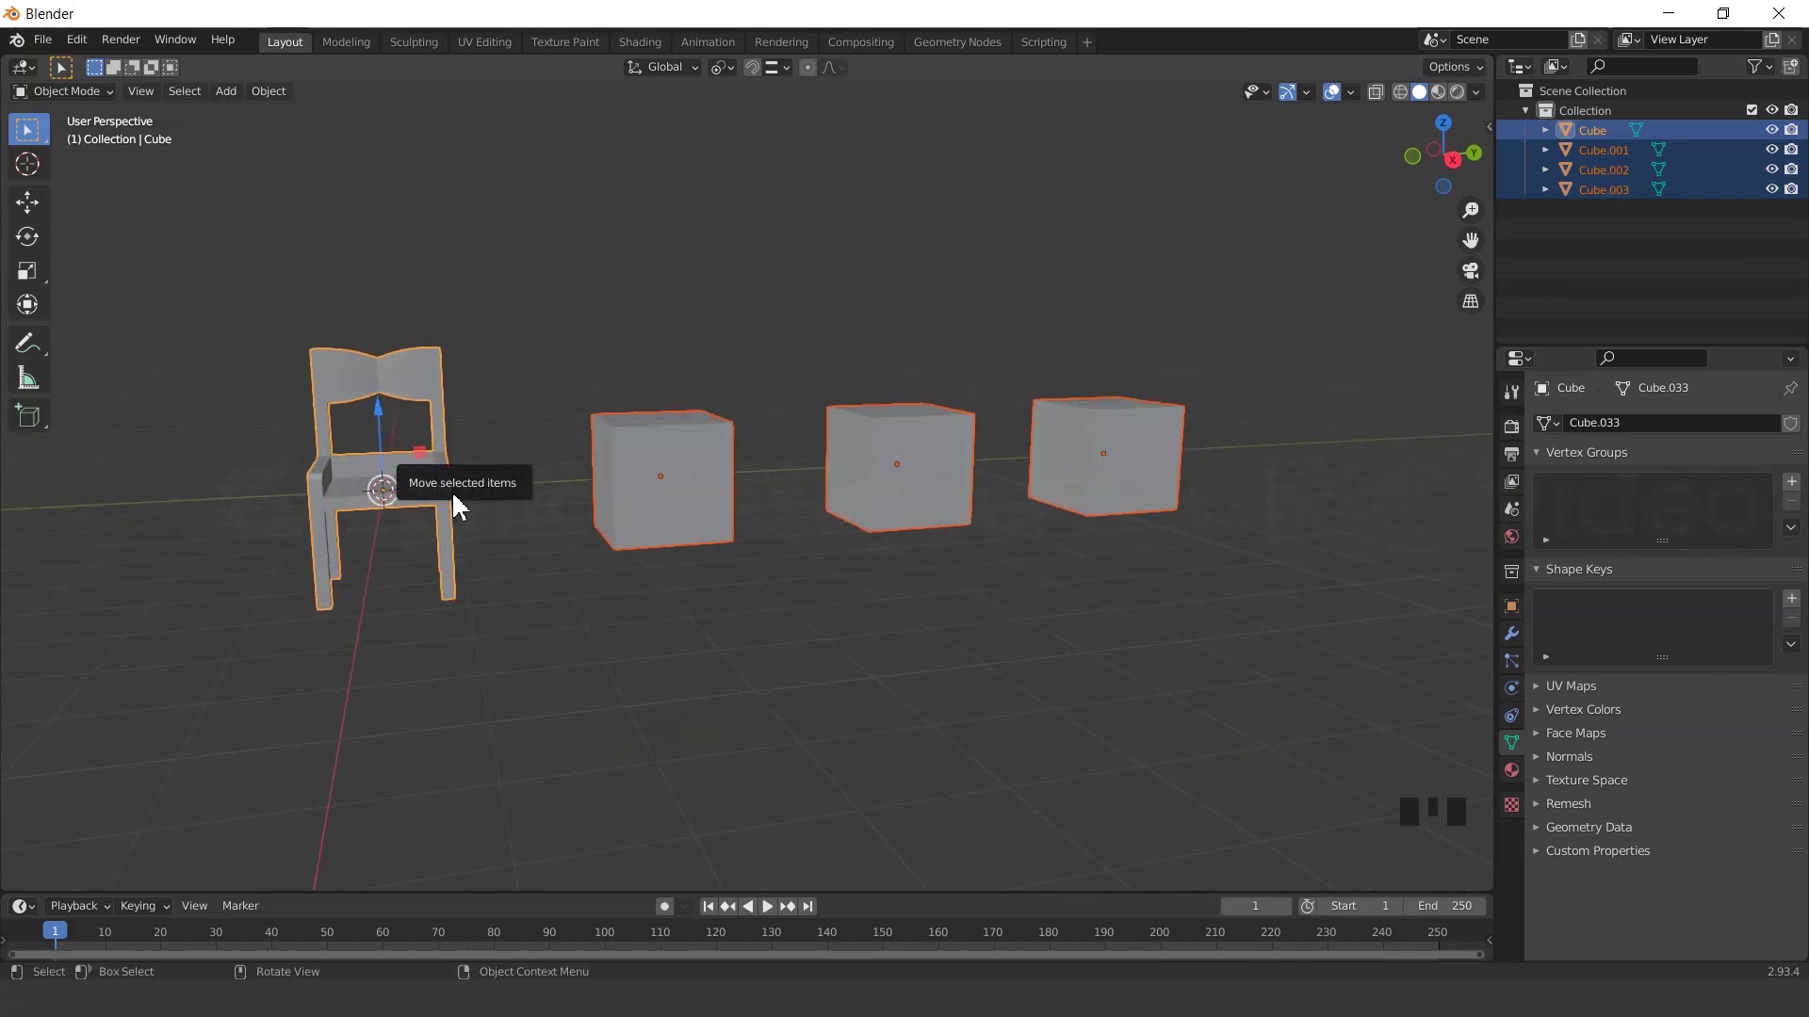
Select the chair and each of the three cubes individually to compare their separate mesh data
left_click(535, 522)
left_click(669, 483)
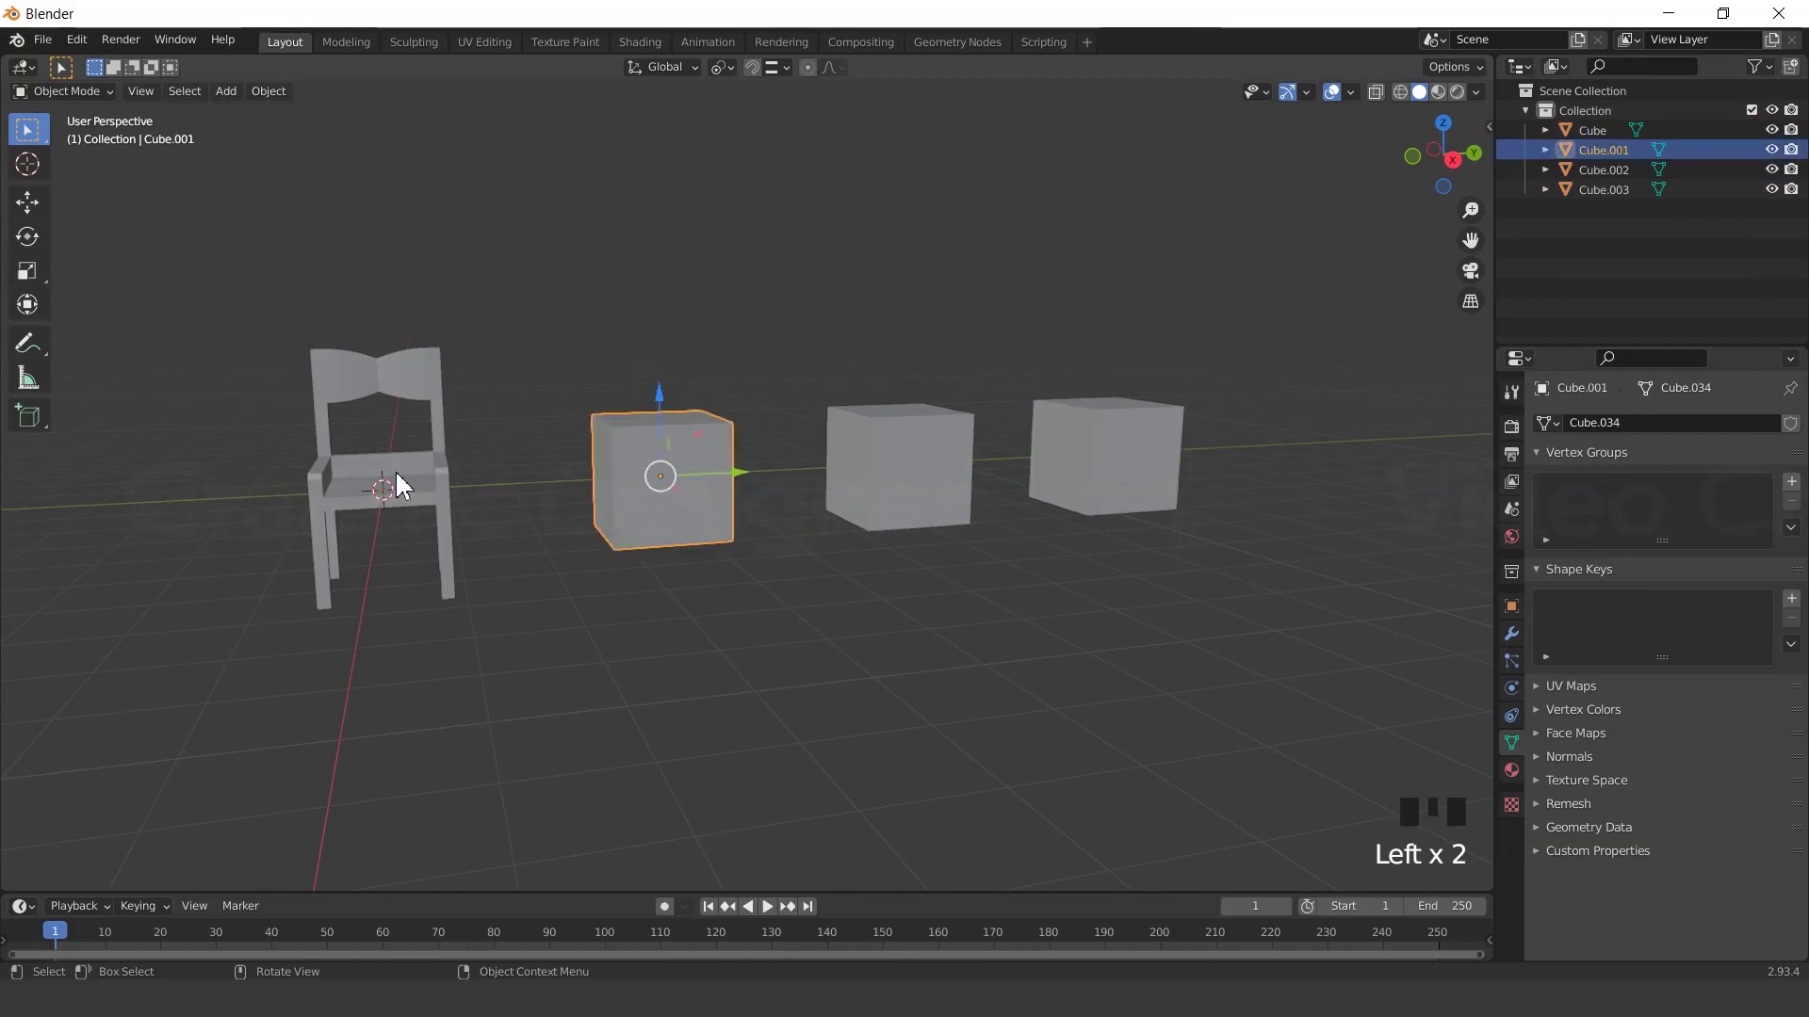
left_click(397, 469)
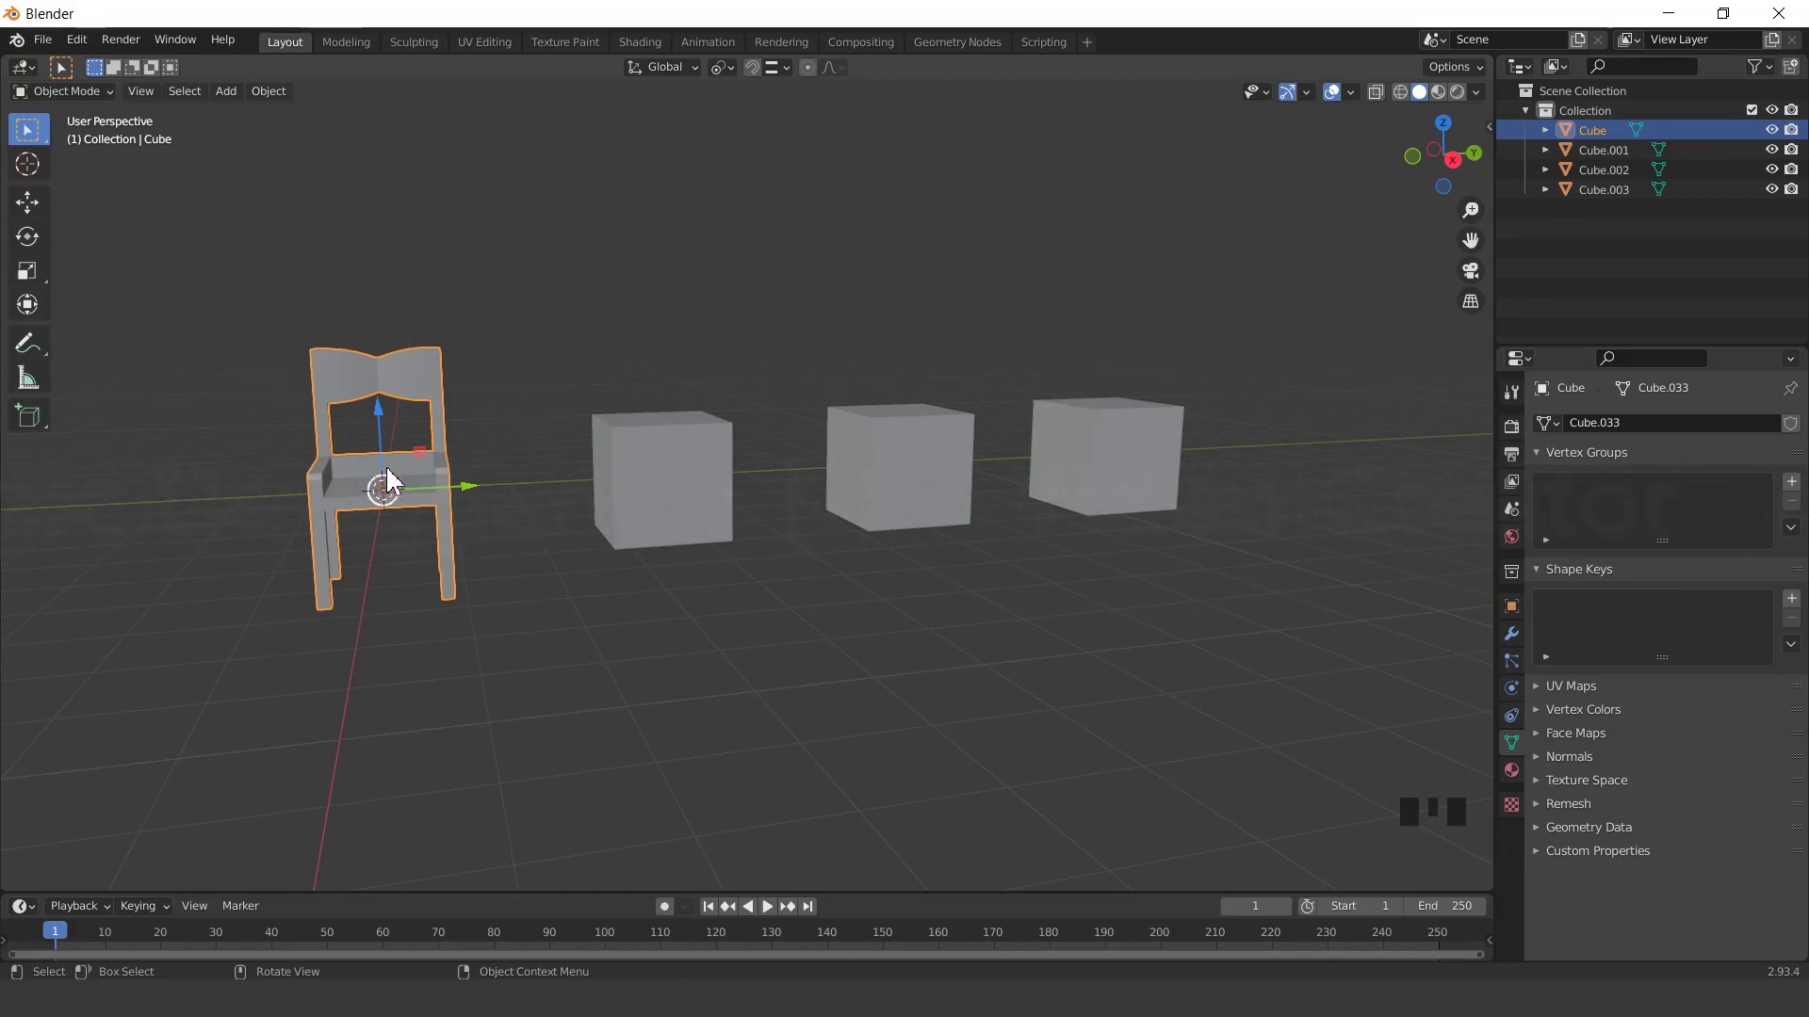
scroll(382, 468, "up", 1)
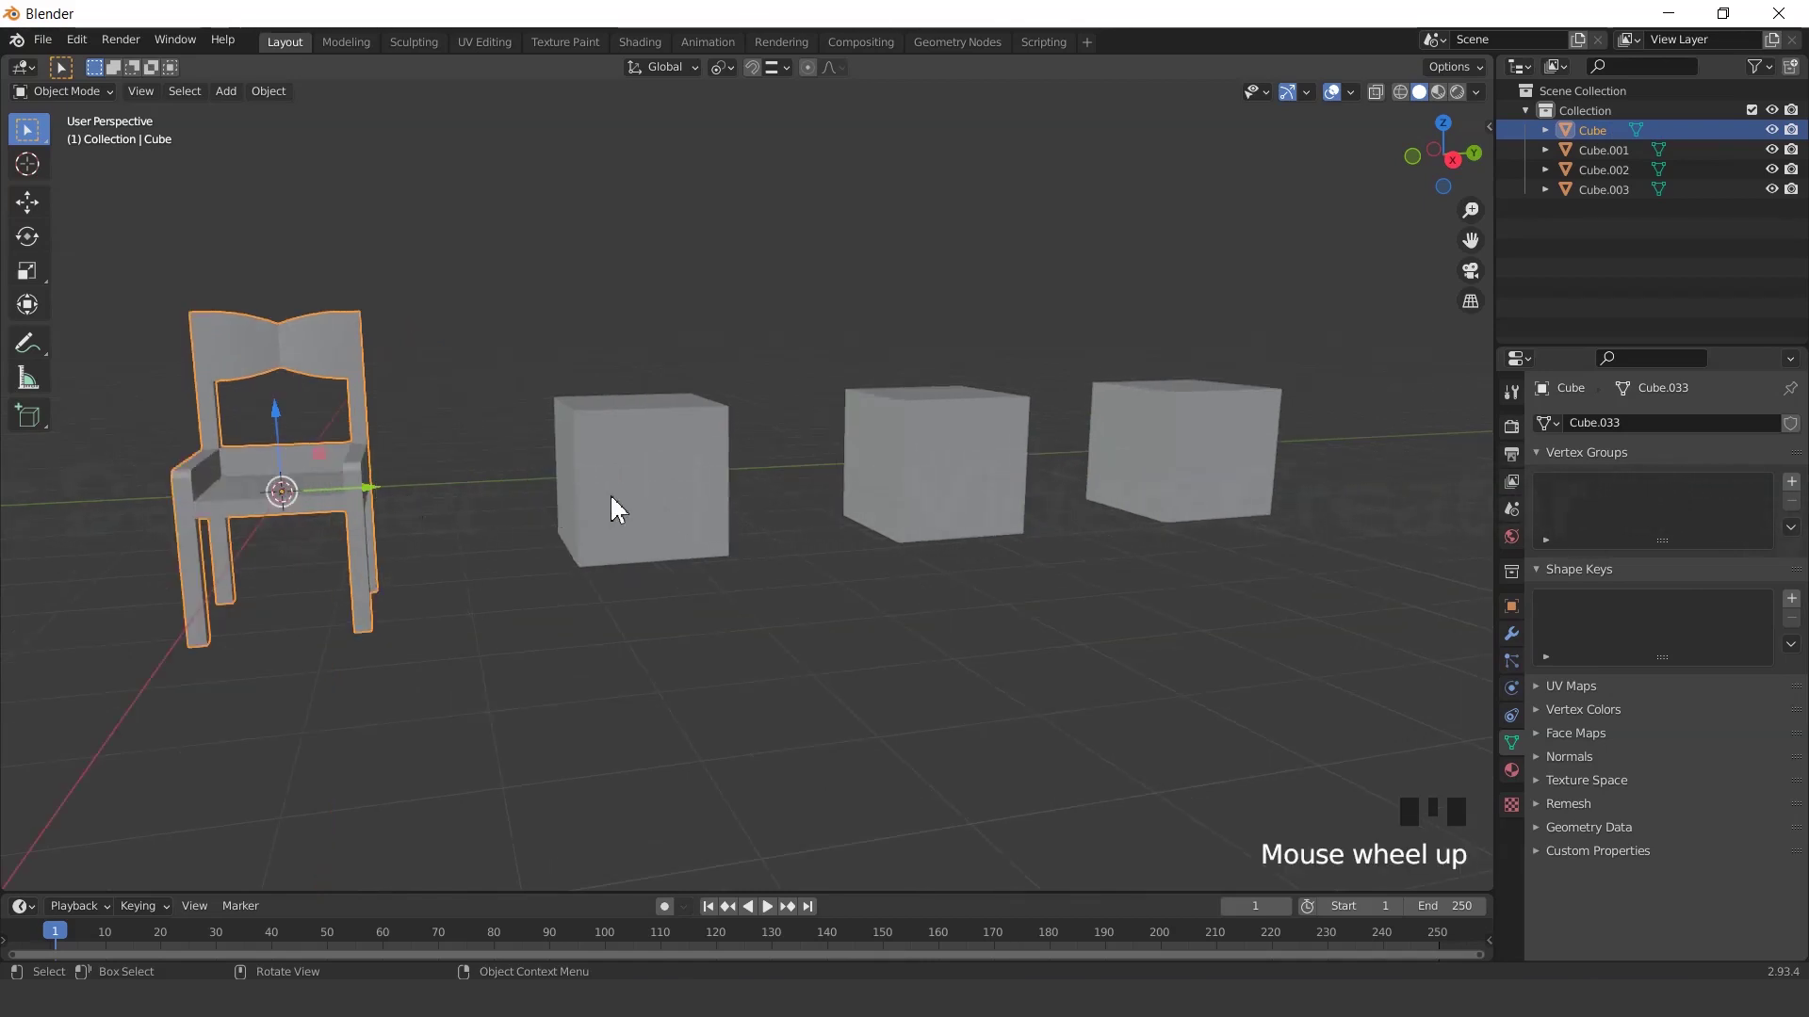
left_click(690, 475)
left_click(906, 443)
left_click(1225, 435)
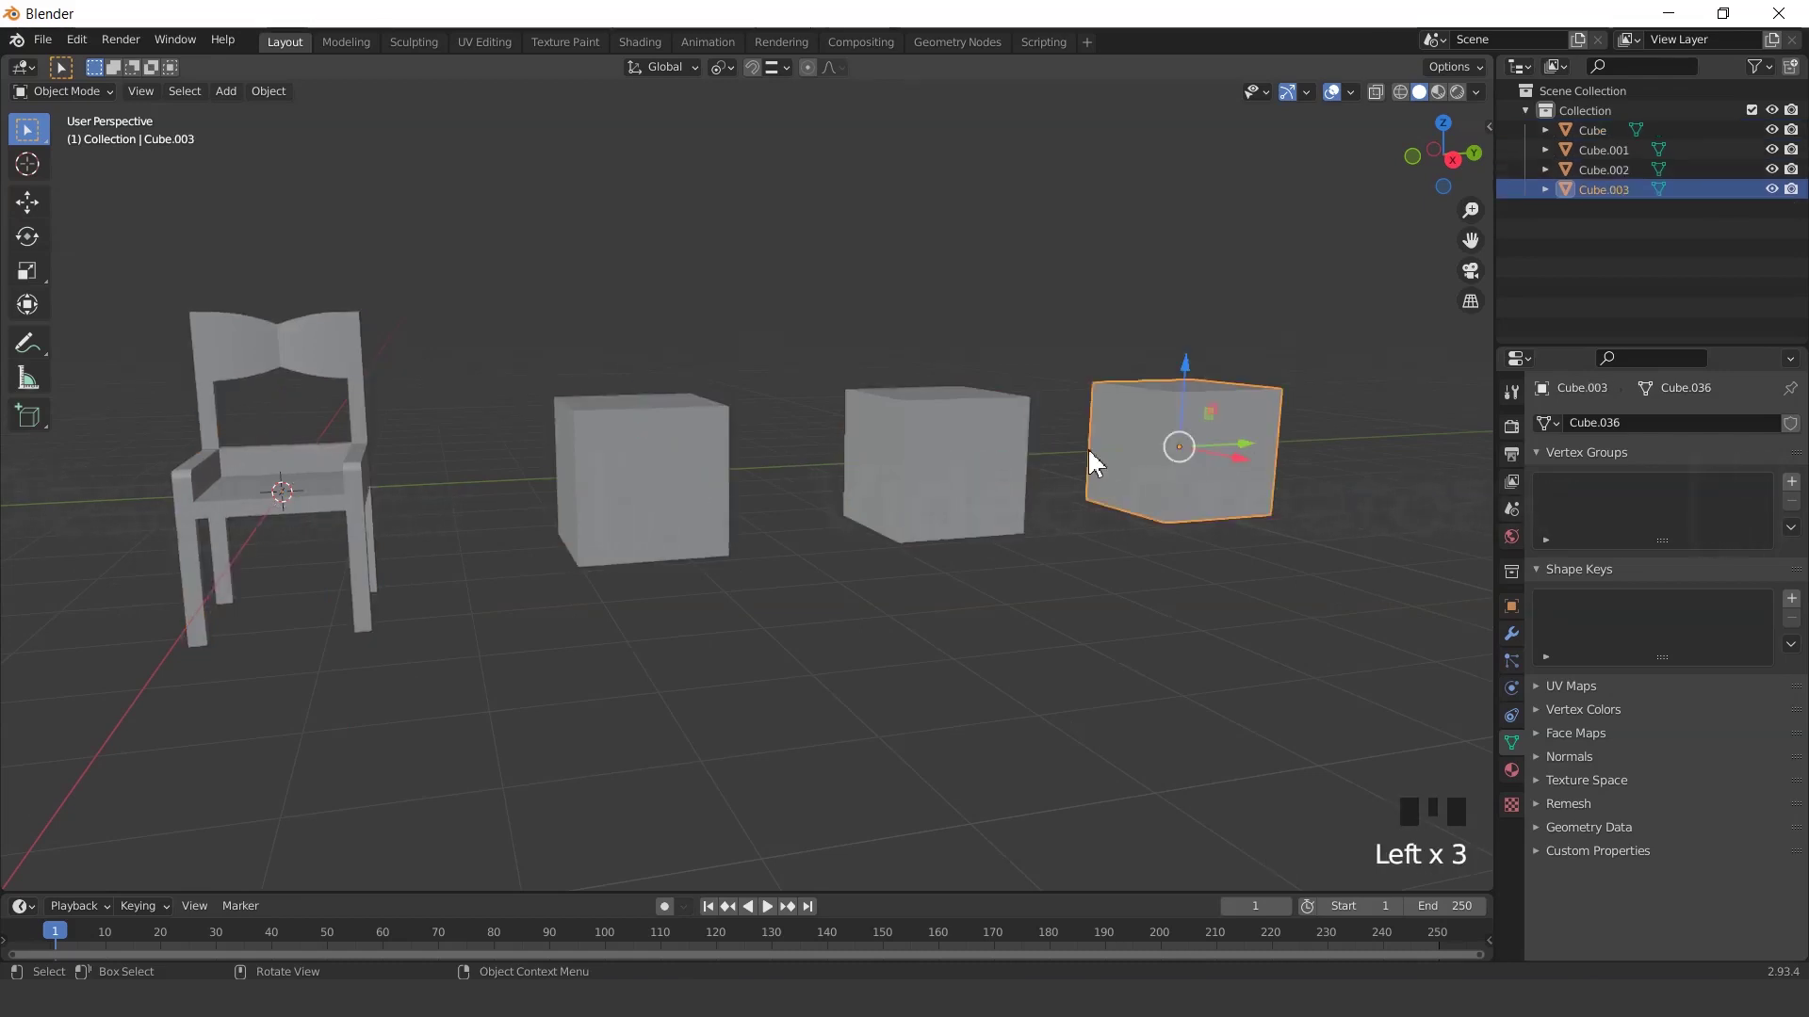
Select the three cubes with the chair as the active object and link the chair's object data to them
left_click_drag(509, 365, 1346, 604)
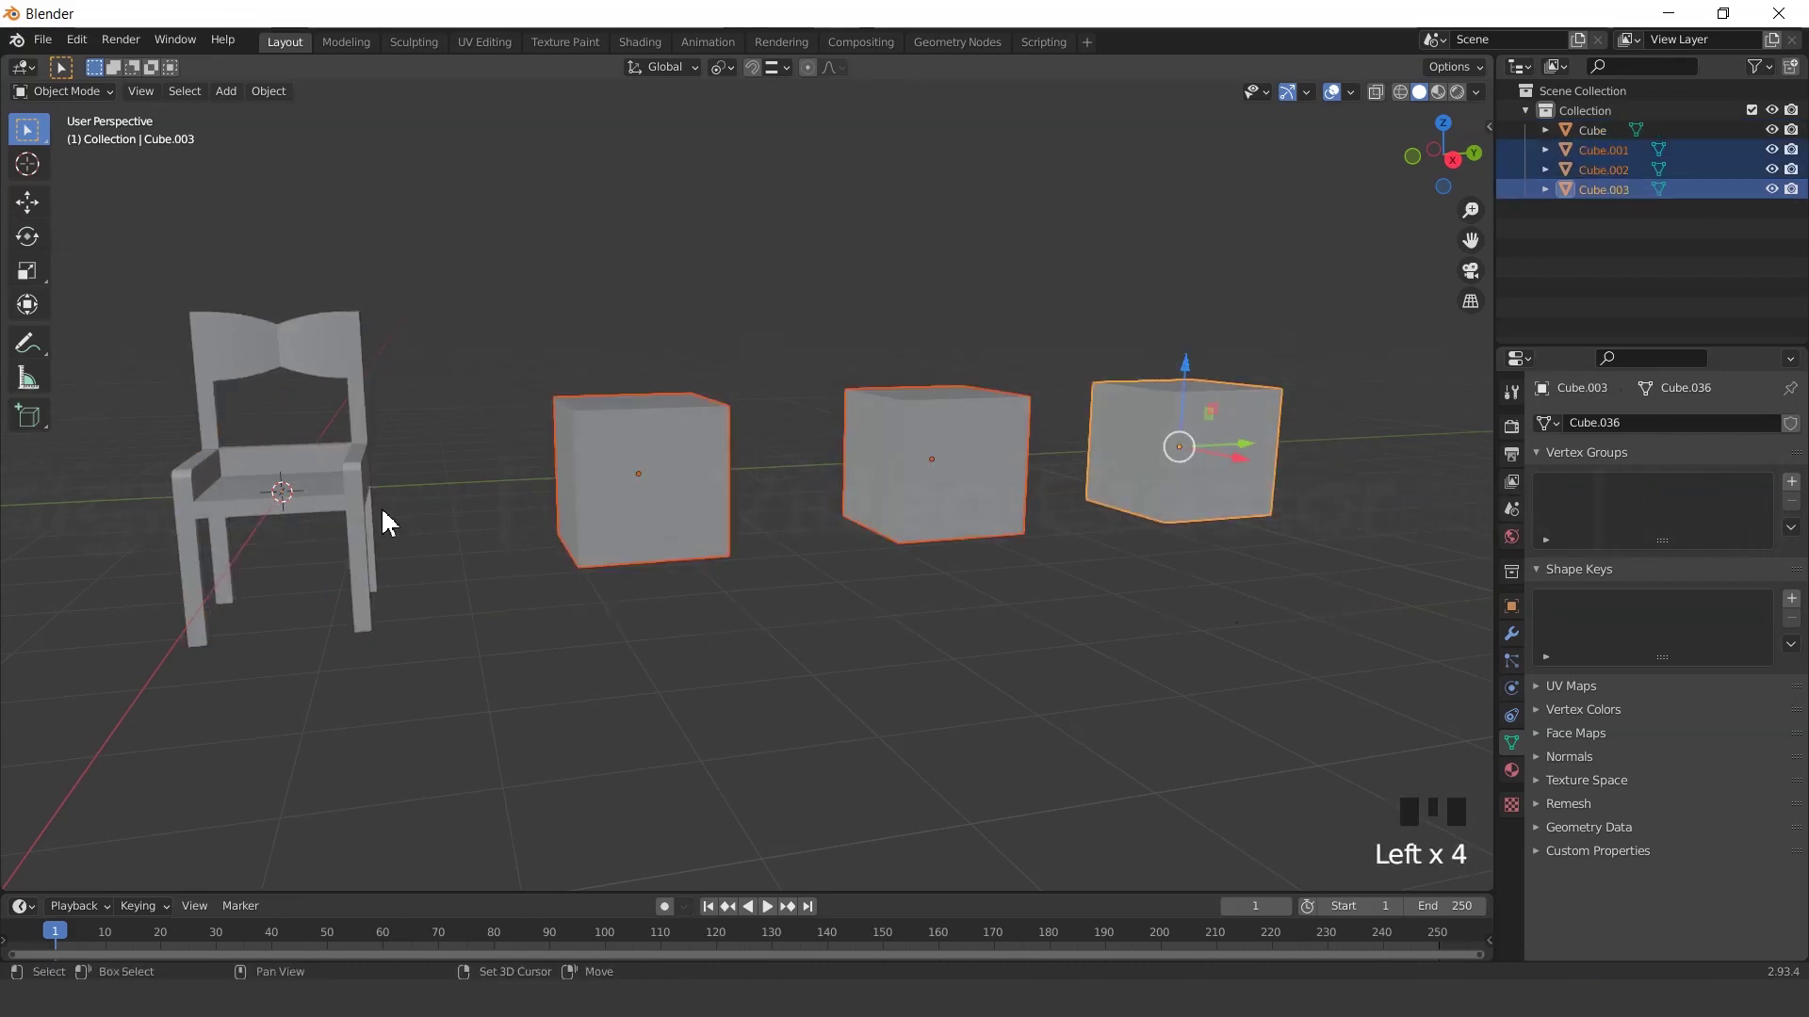
left_click(344, 481, "shift")
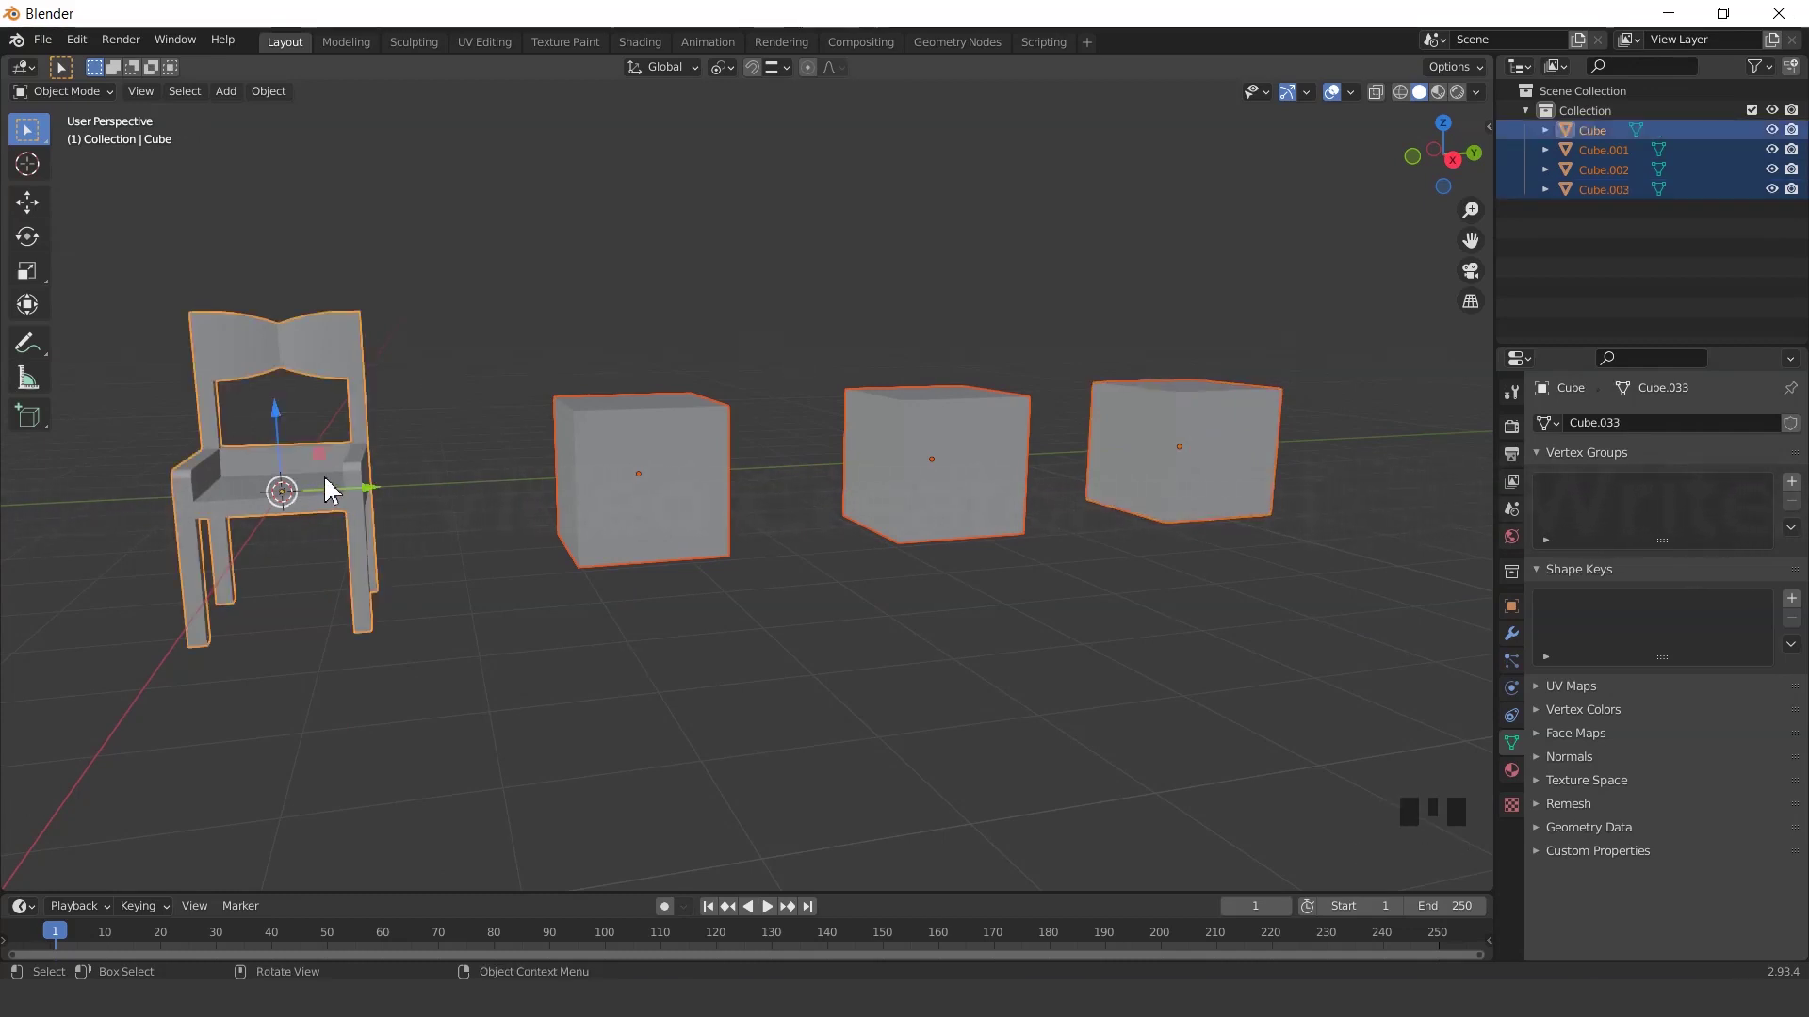
middle_click_drag(324, 473, 731, 546)
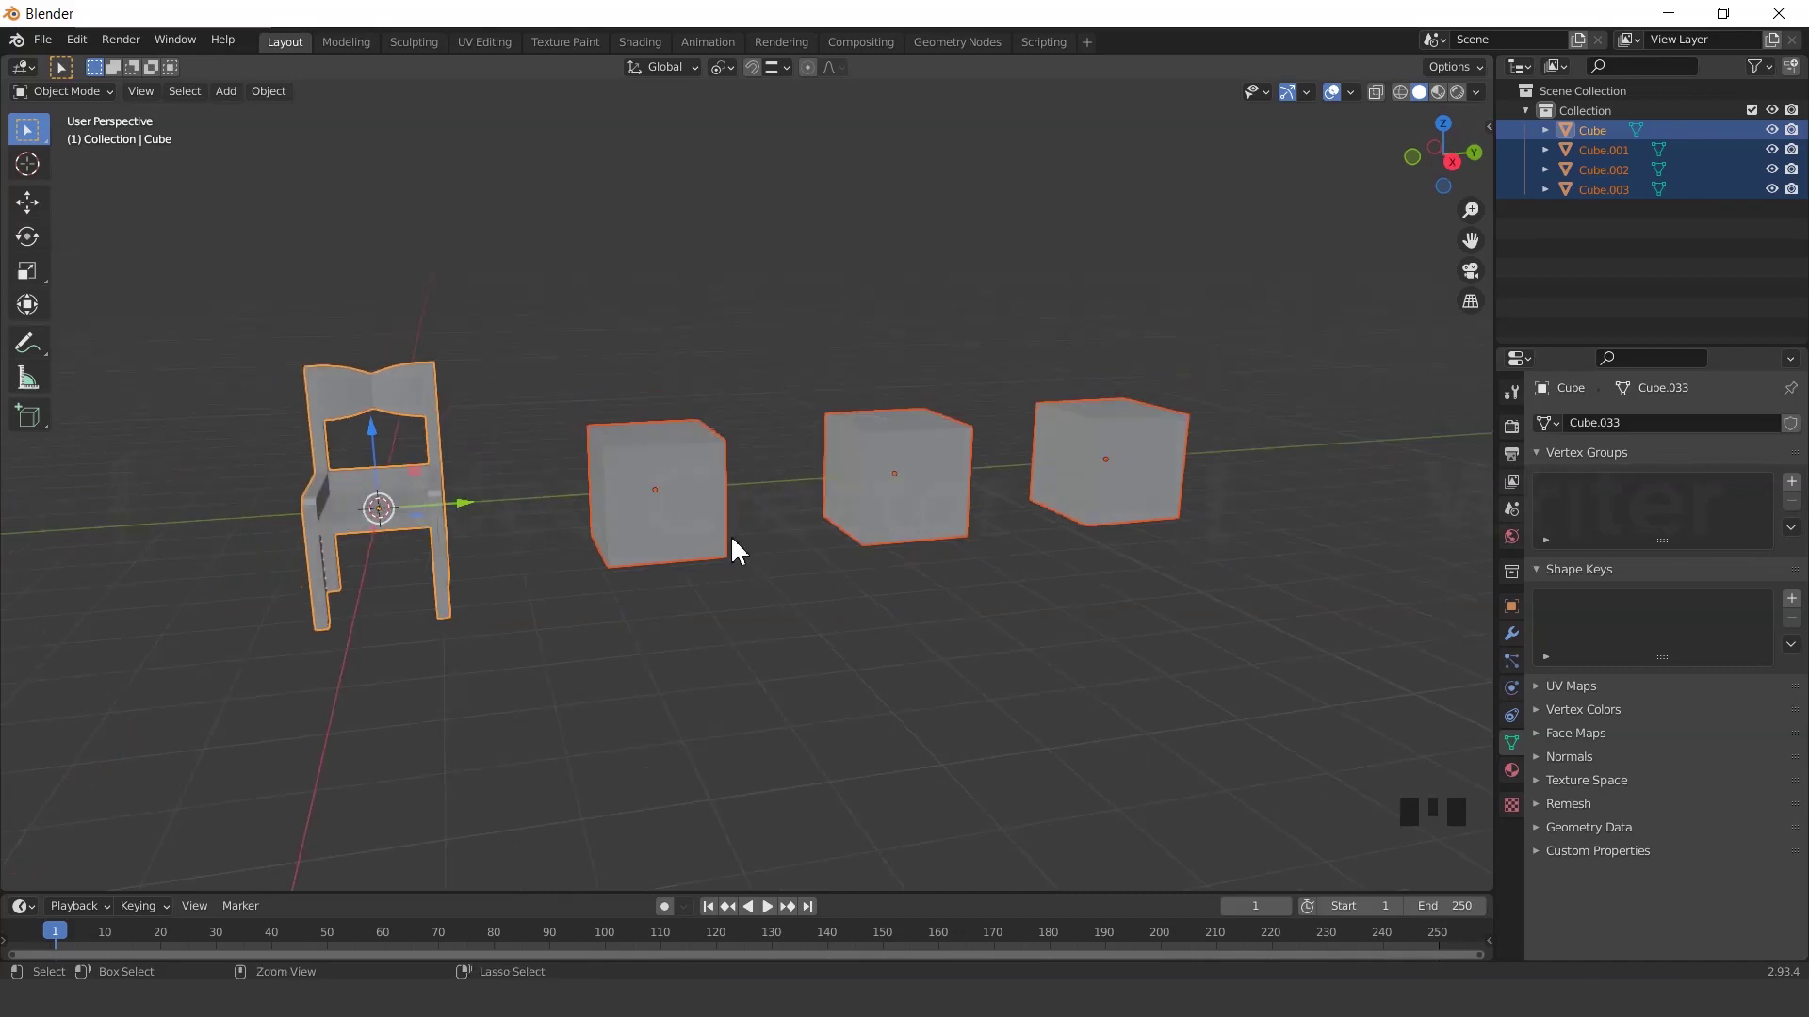
key("ctrl+l")
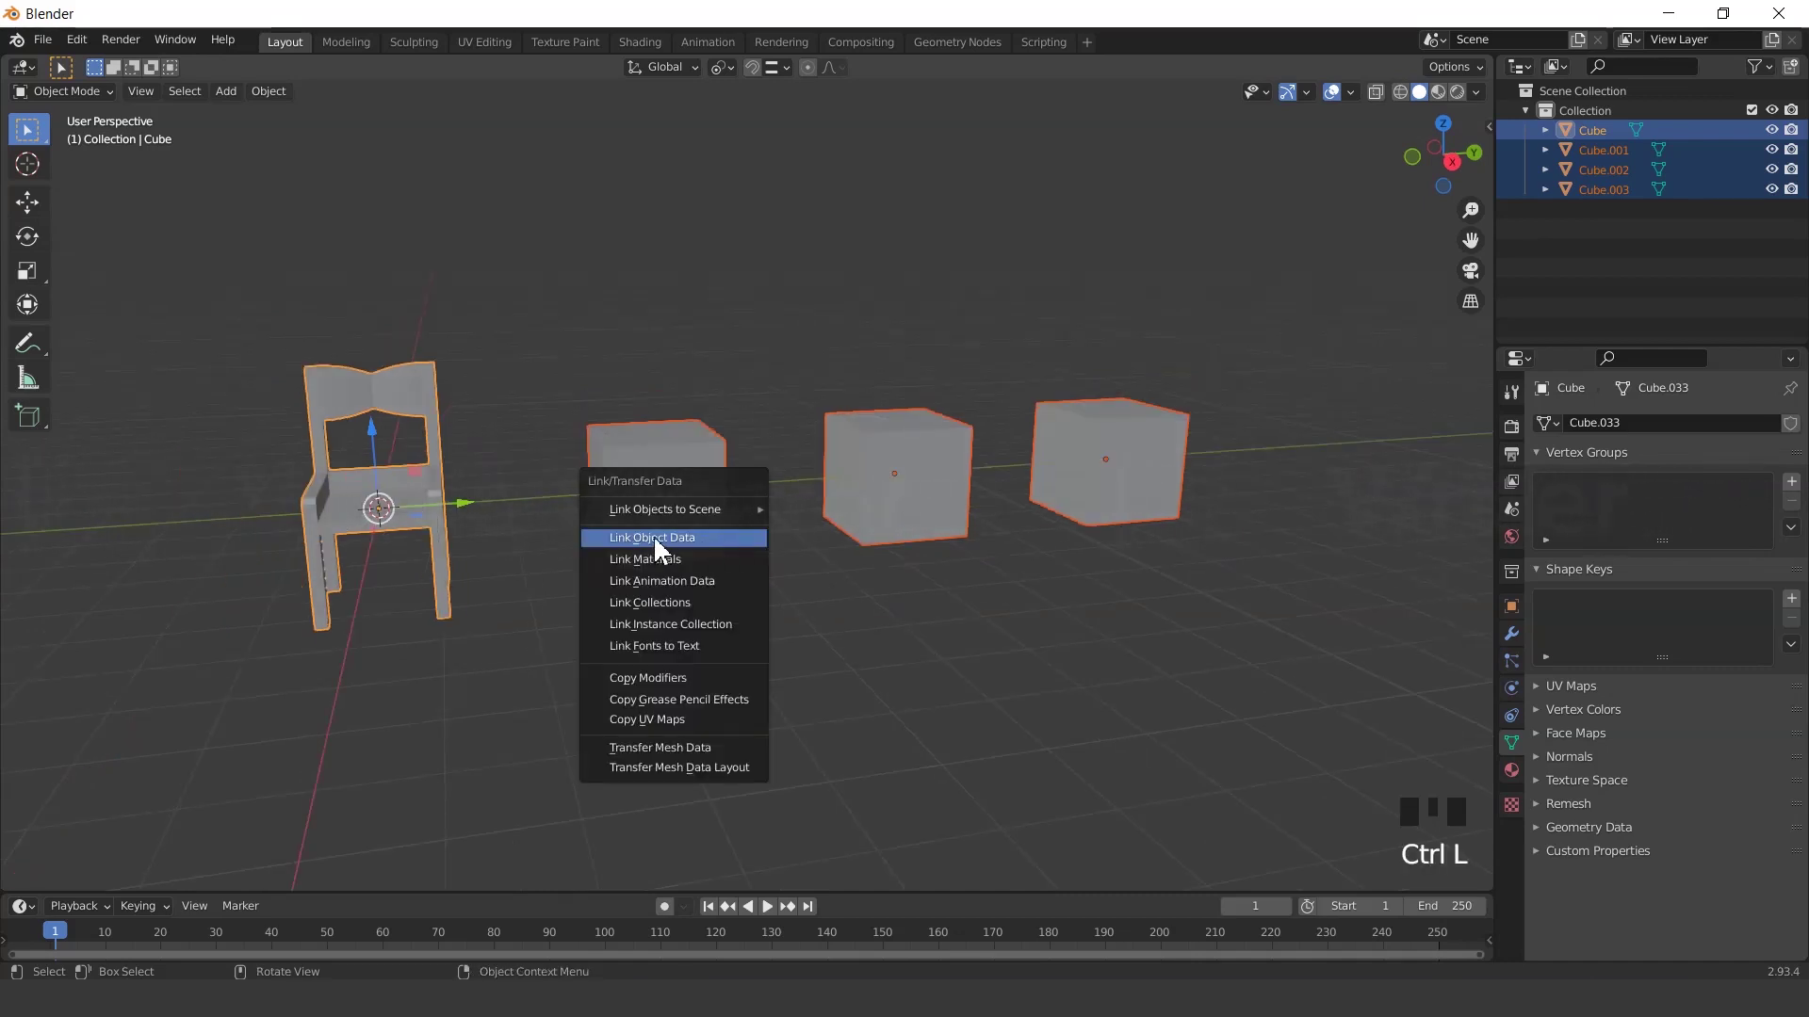
left_click(678, 537)
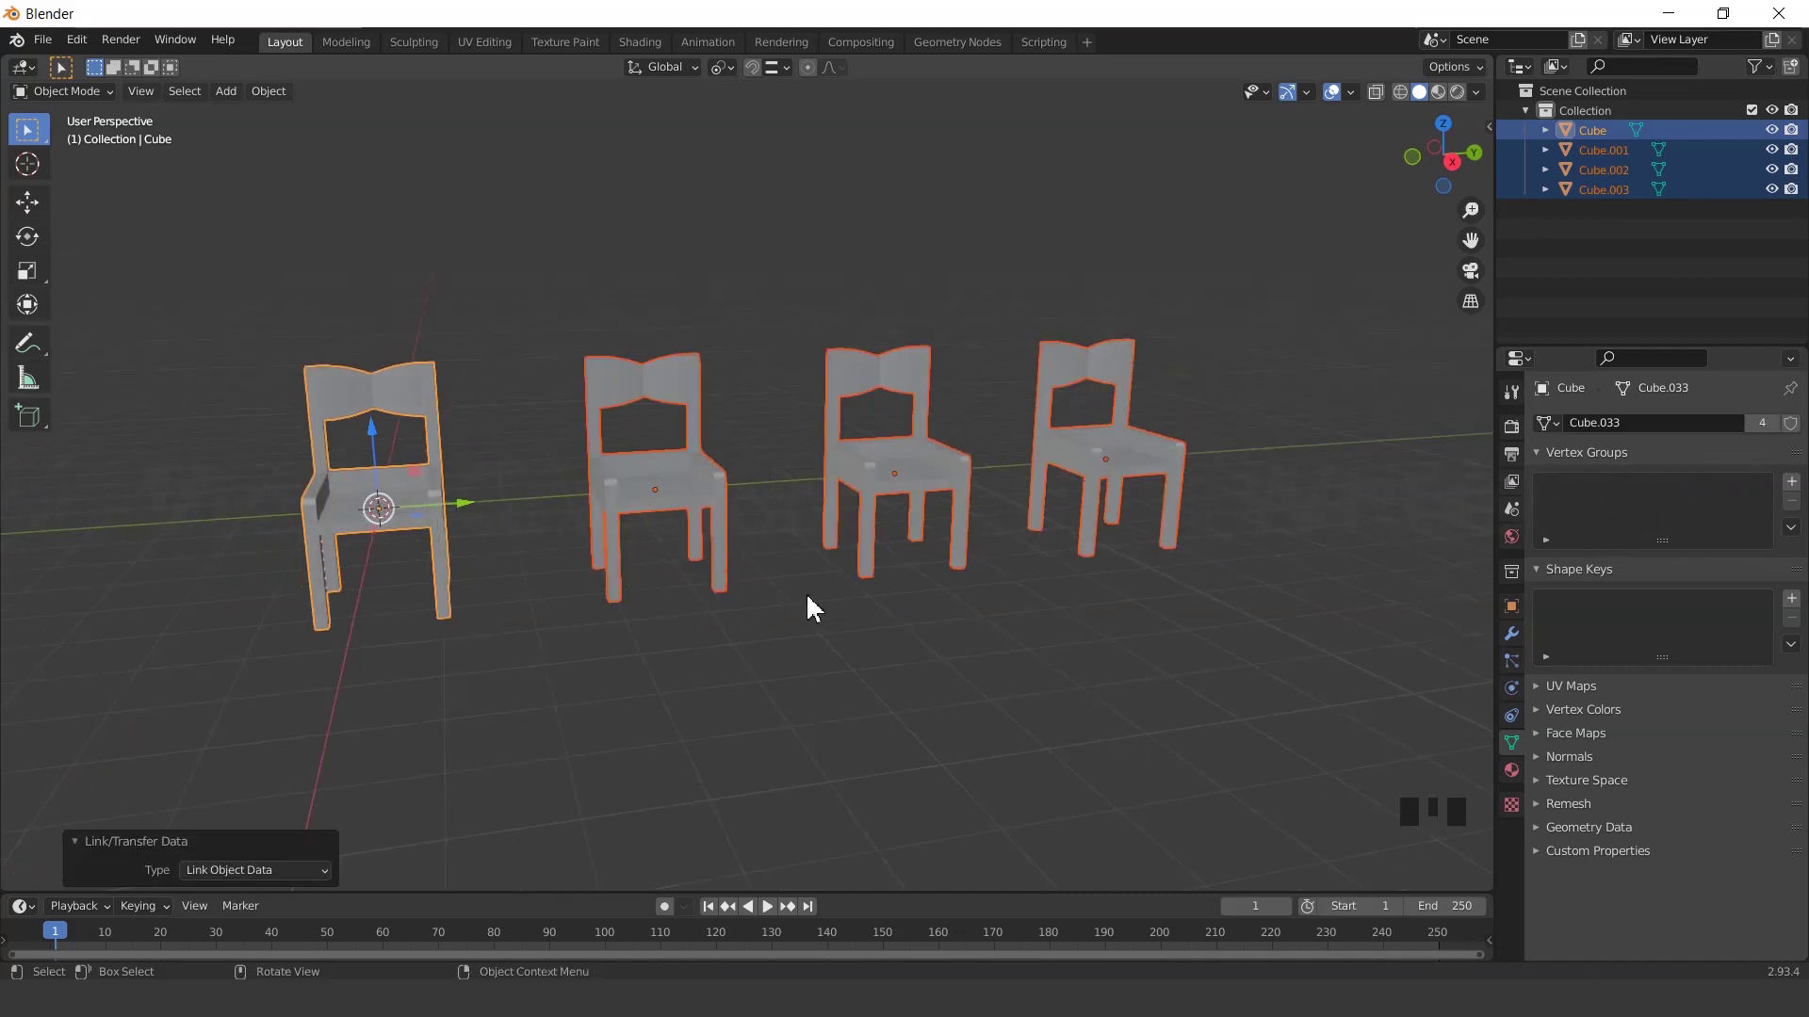
Inspect the row of chairs and check in Edit Mode which ones share the second chair's mesh
middle_click_drag(808, 606, 767, 606)
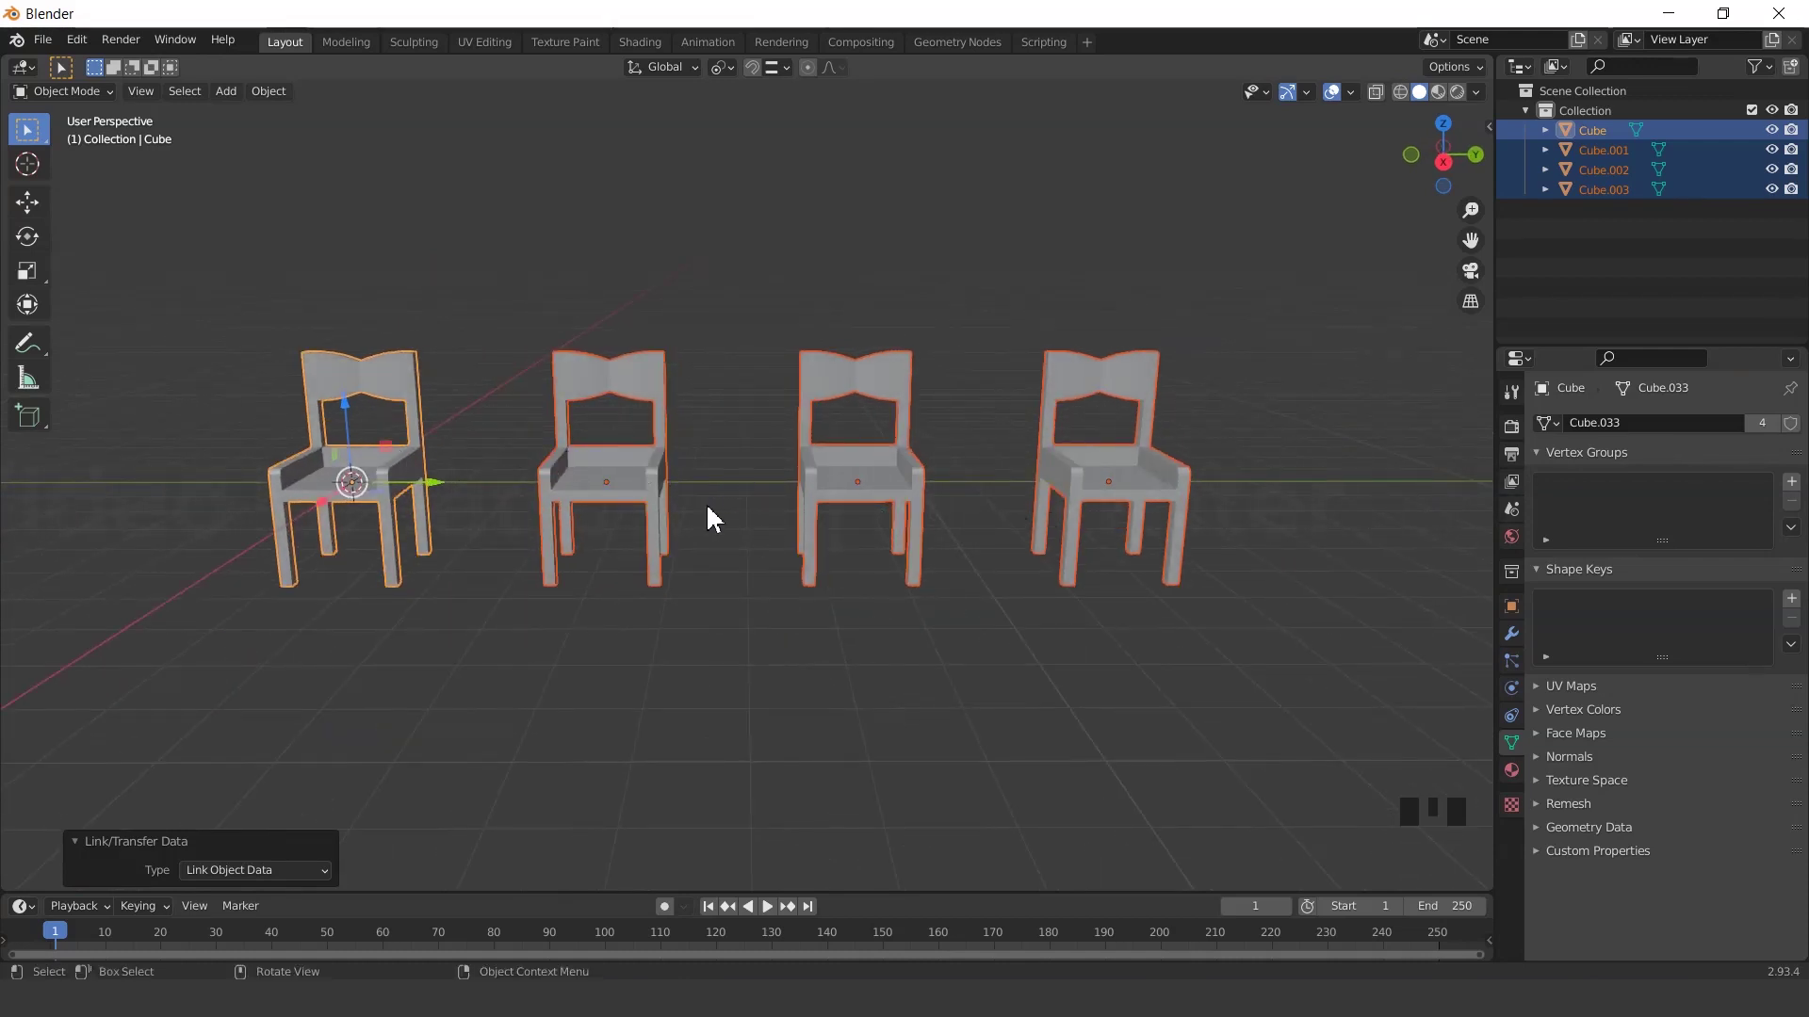
middle_click_drag(707, 507, 564, 594)
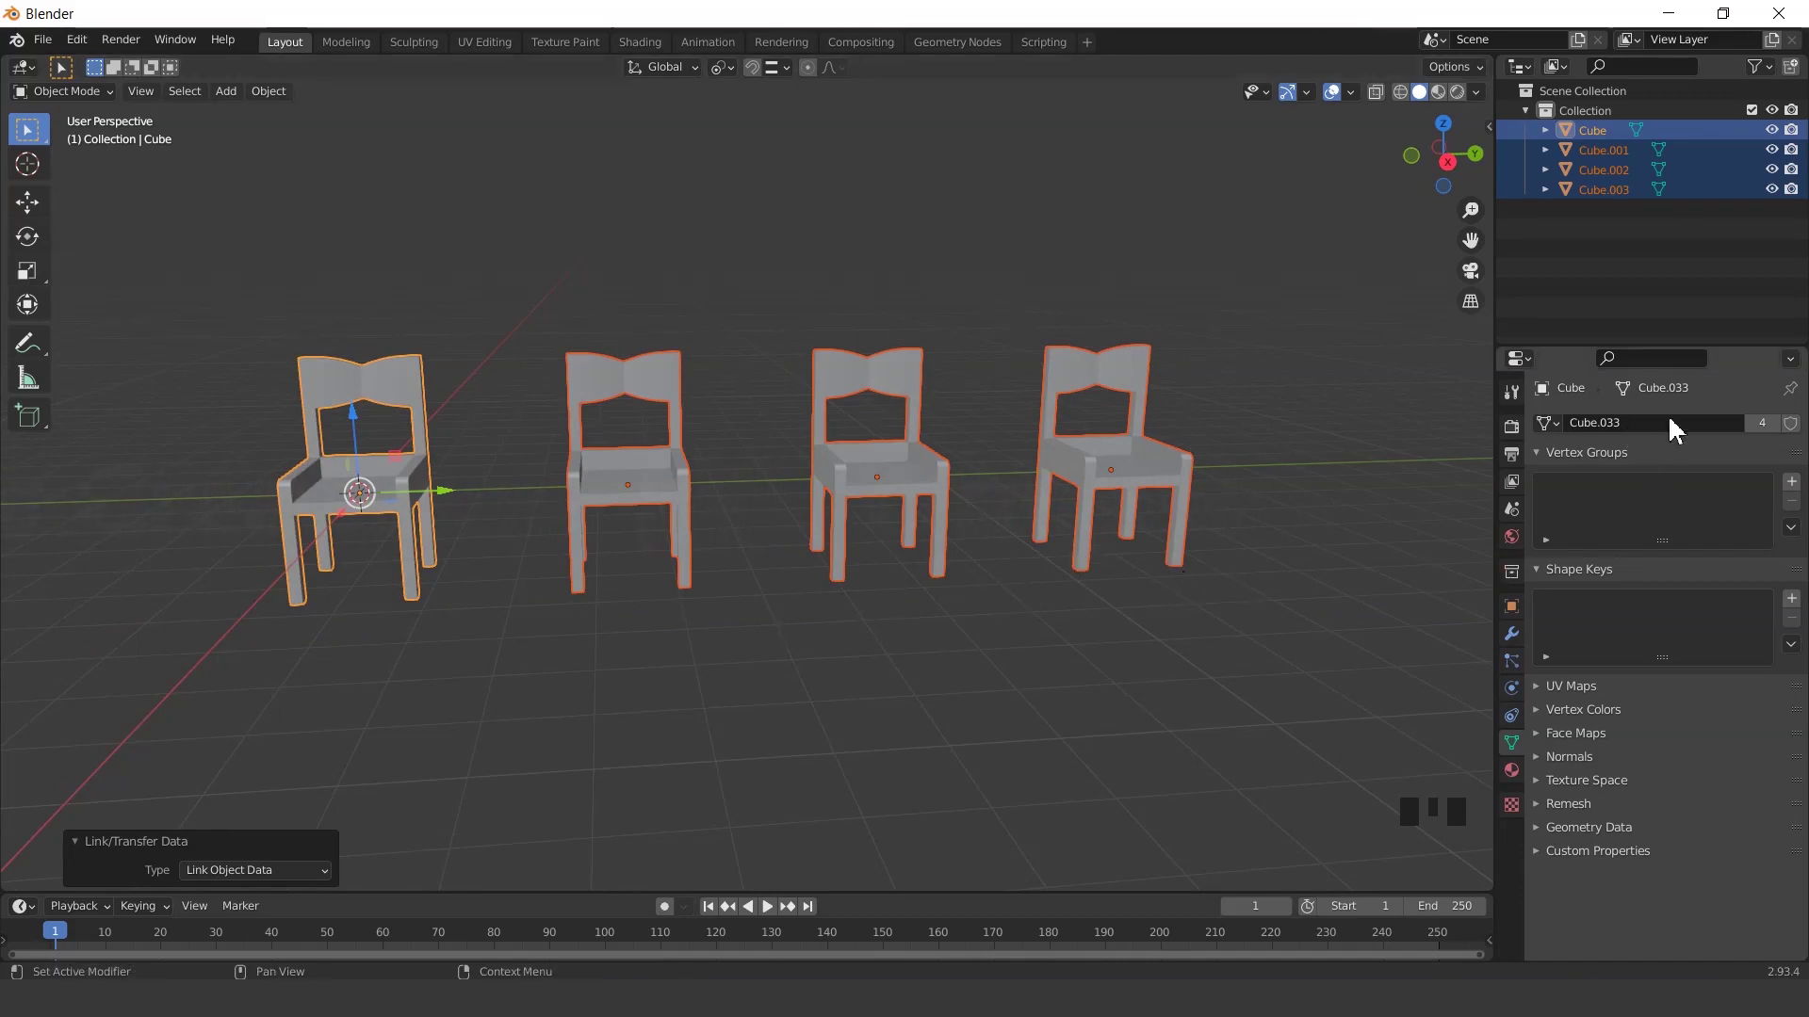
left_click(1006, 586)
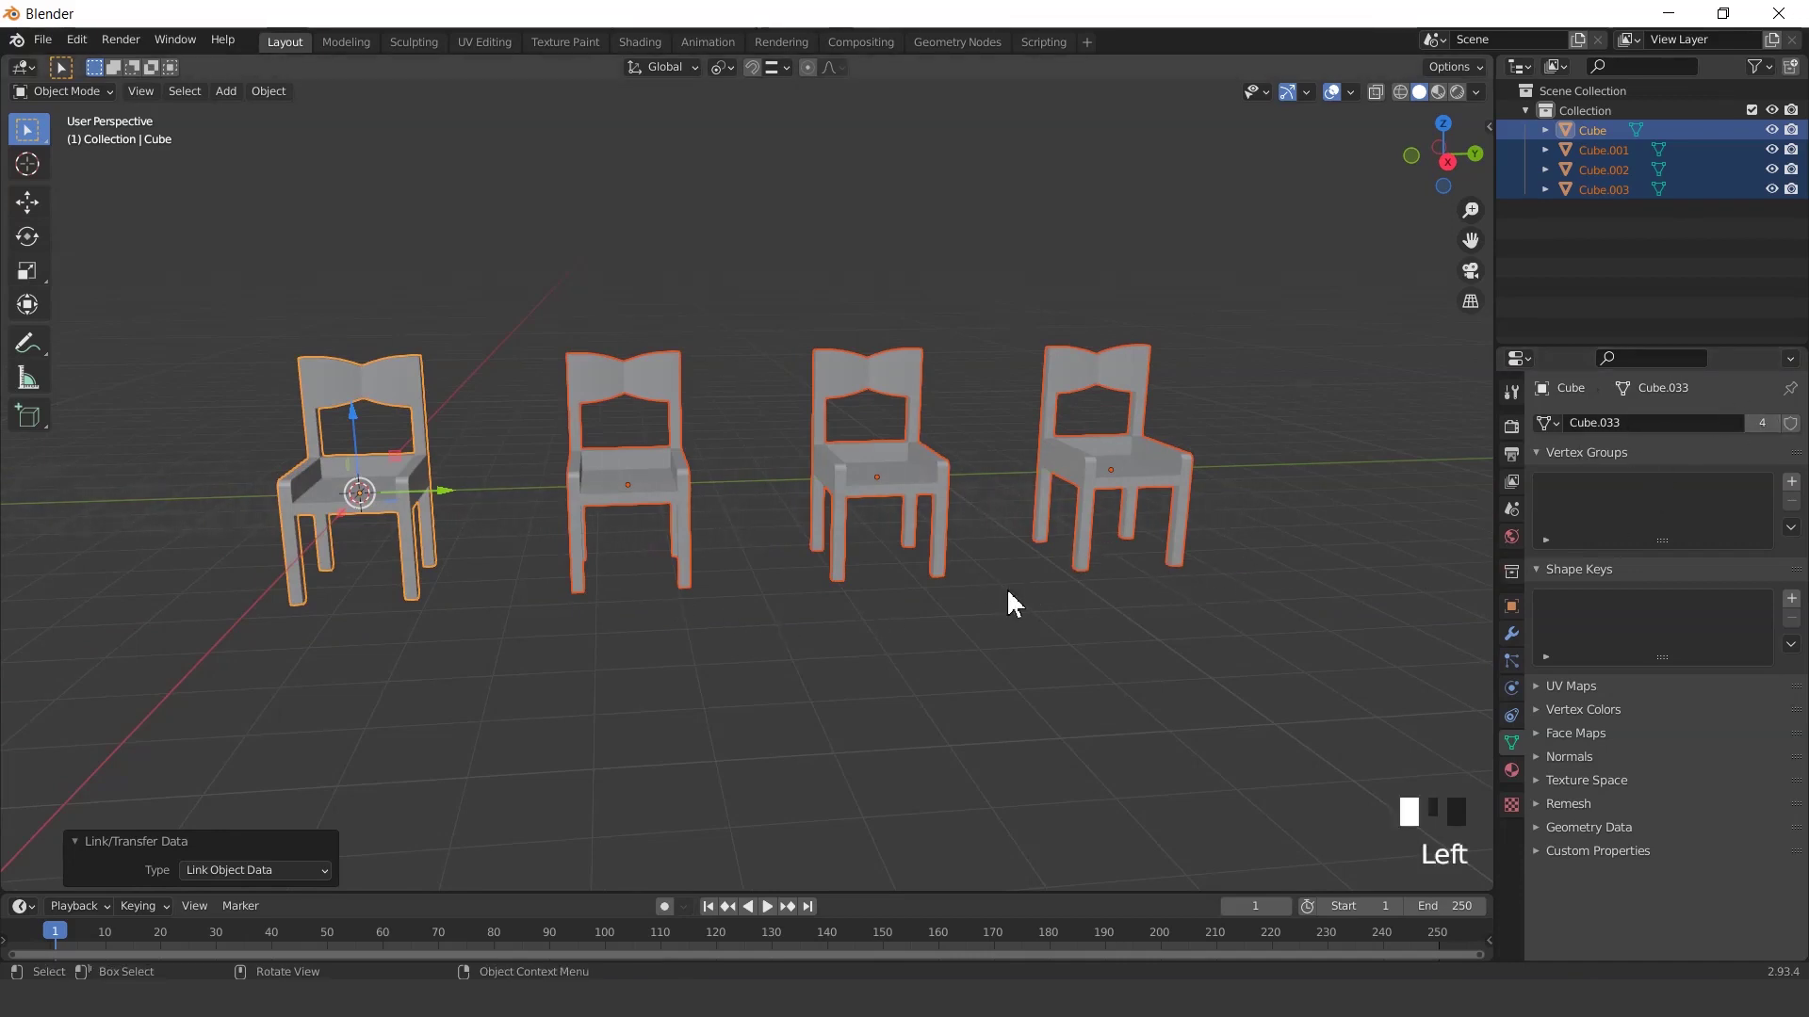
left_click(921, 487)
left_click(670, 483)
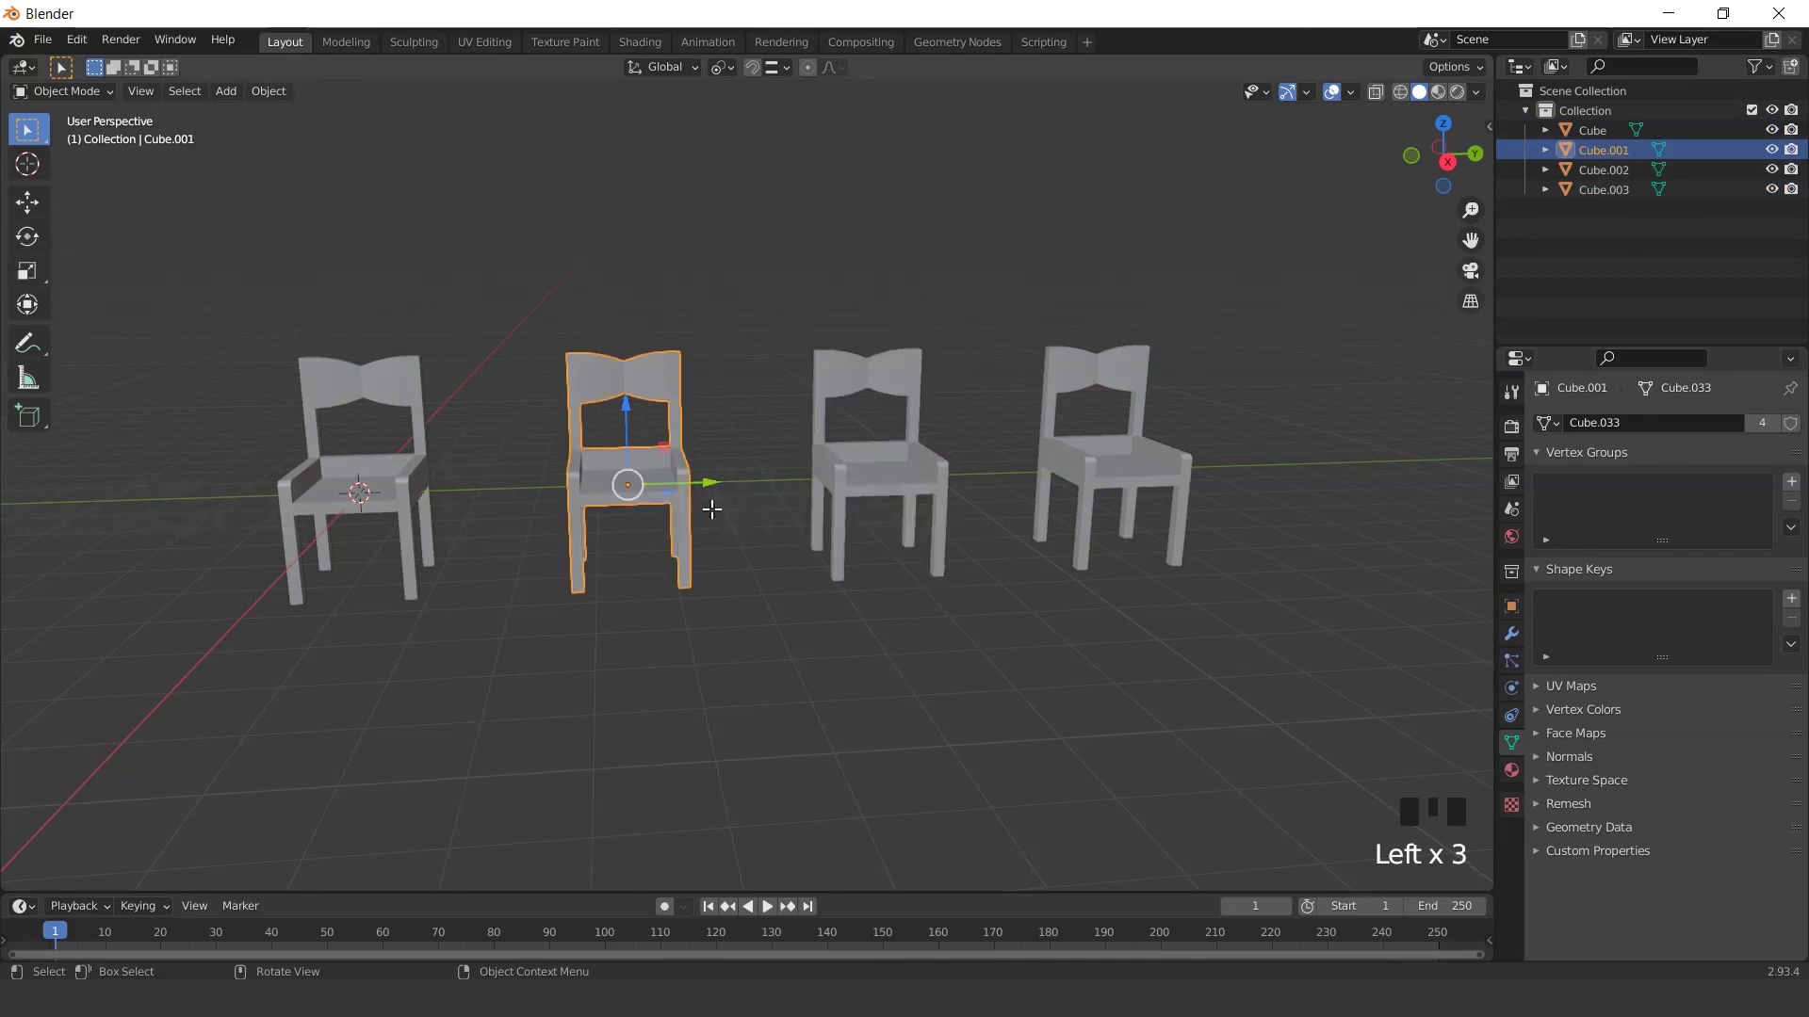
key("Tab")
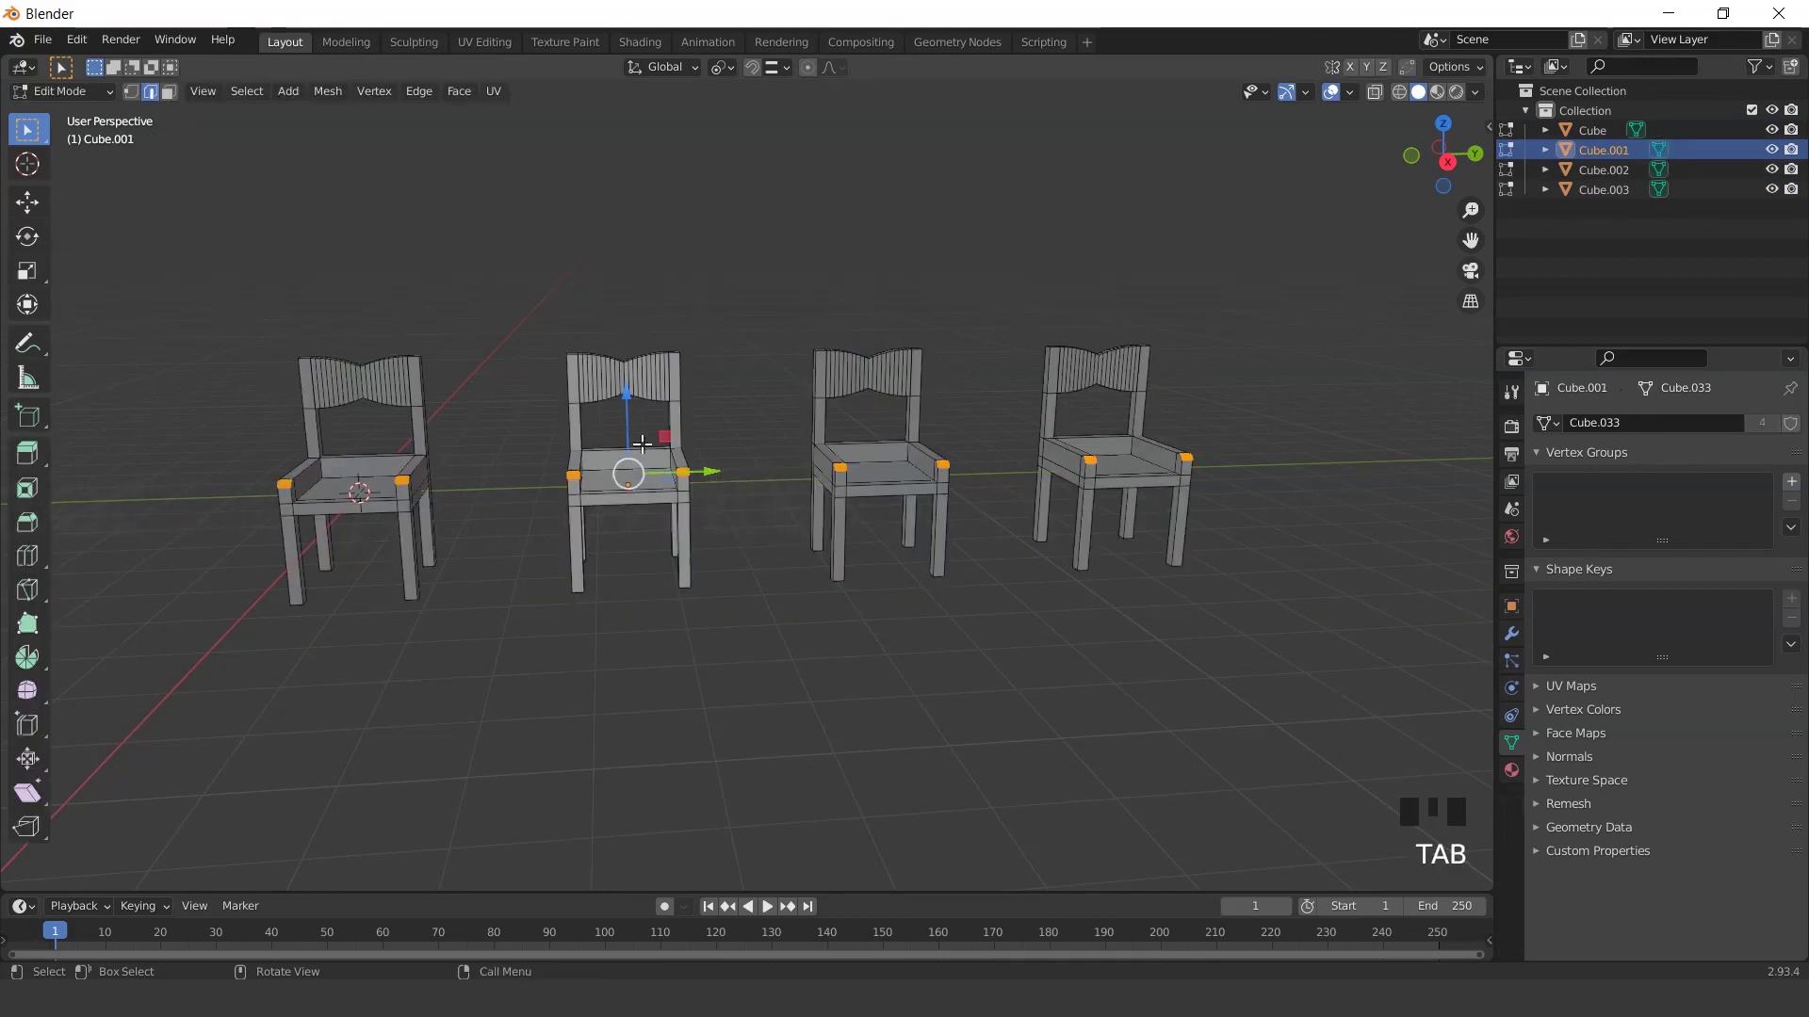
key("Tab")
Select the second chair and make its mesh data single-user, separating it from the other chairs
left_click(767, 567)
left_click(624, 451)
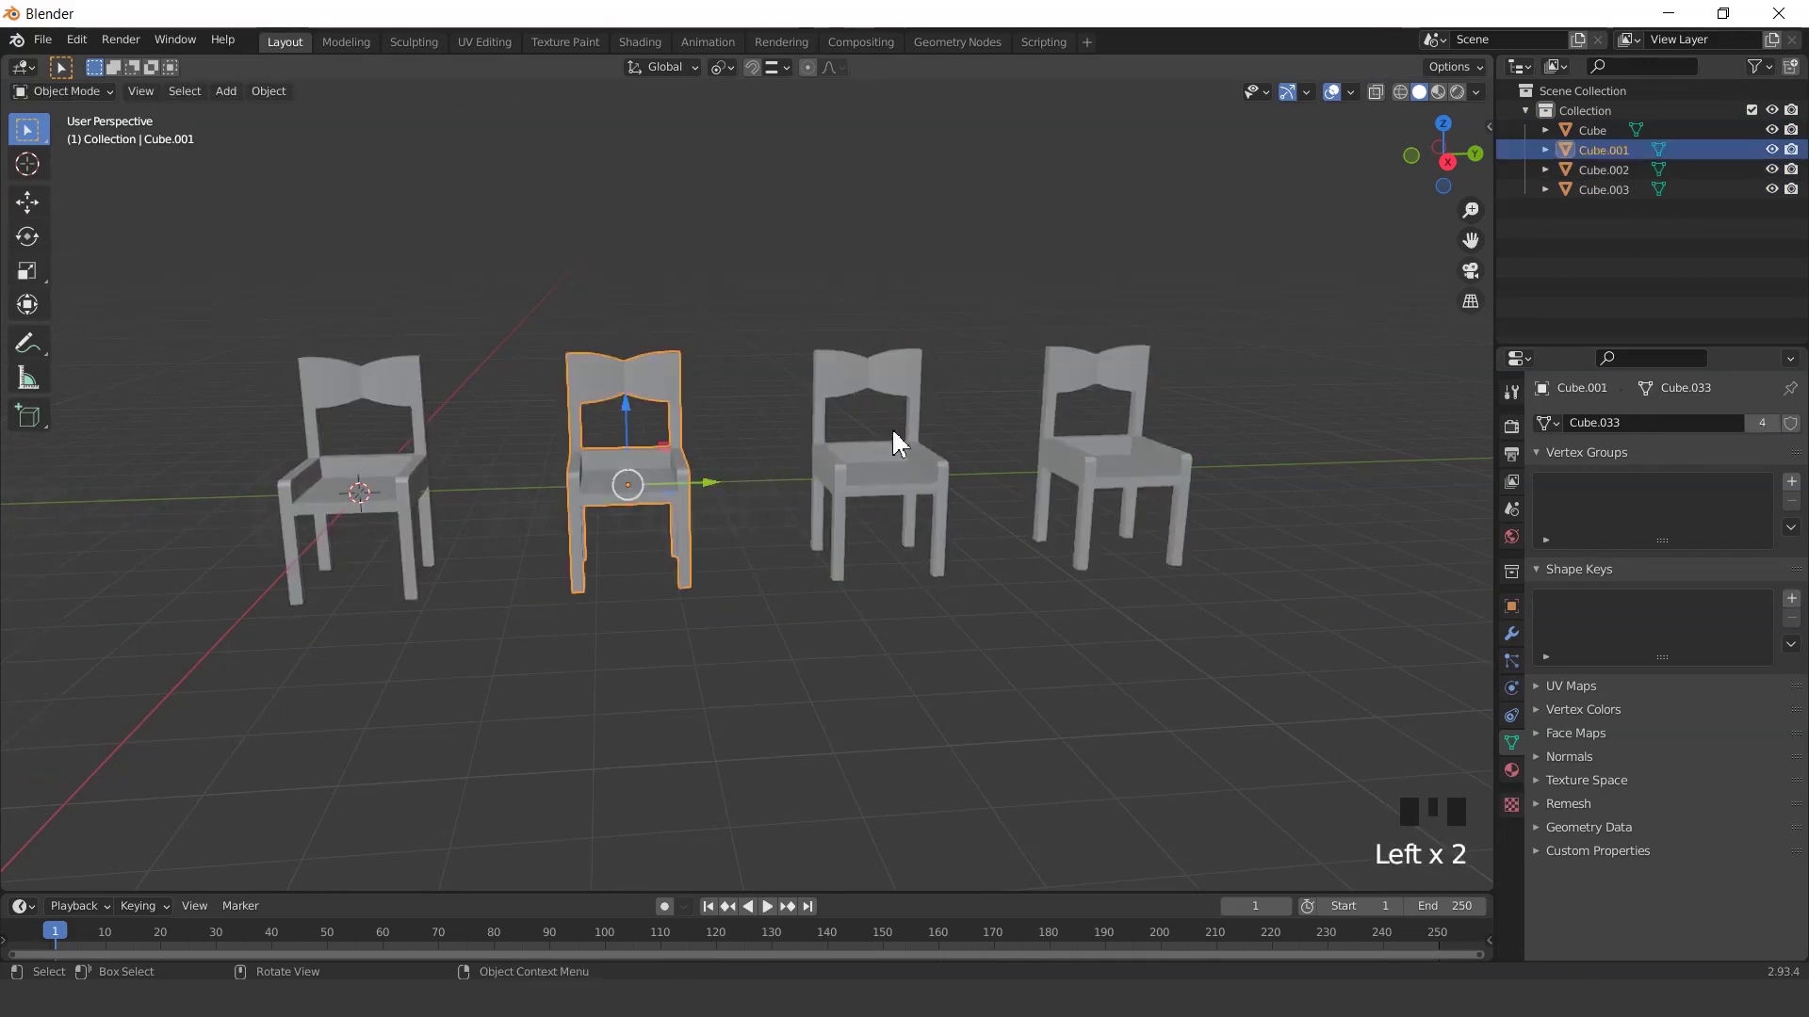
left_click(1761, 422)
Check in Edit Mode which chairs share a mesh, first from the second chair and again from the original chair
key("Tab")
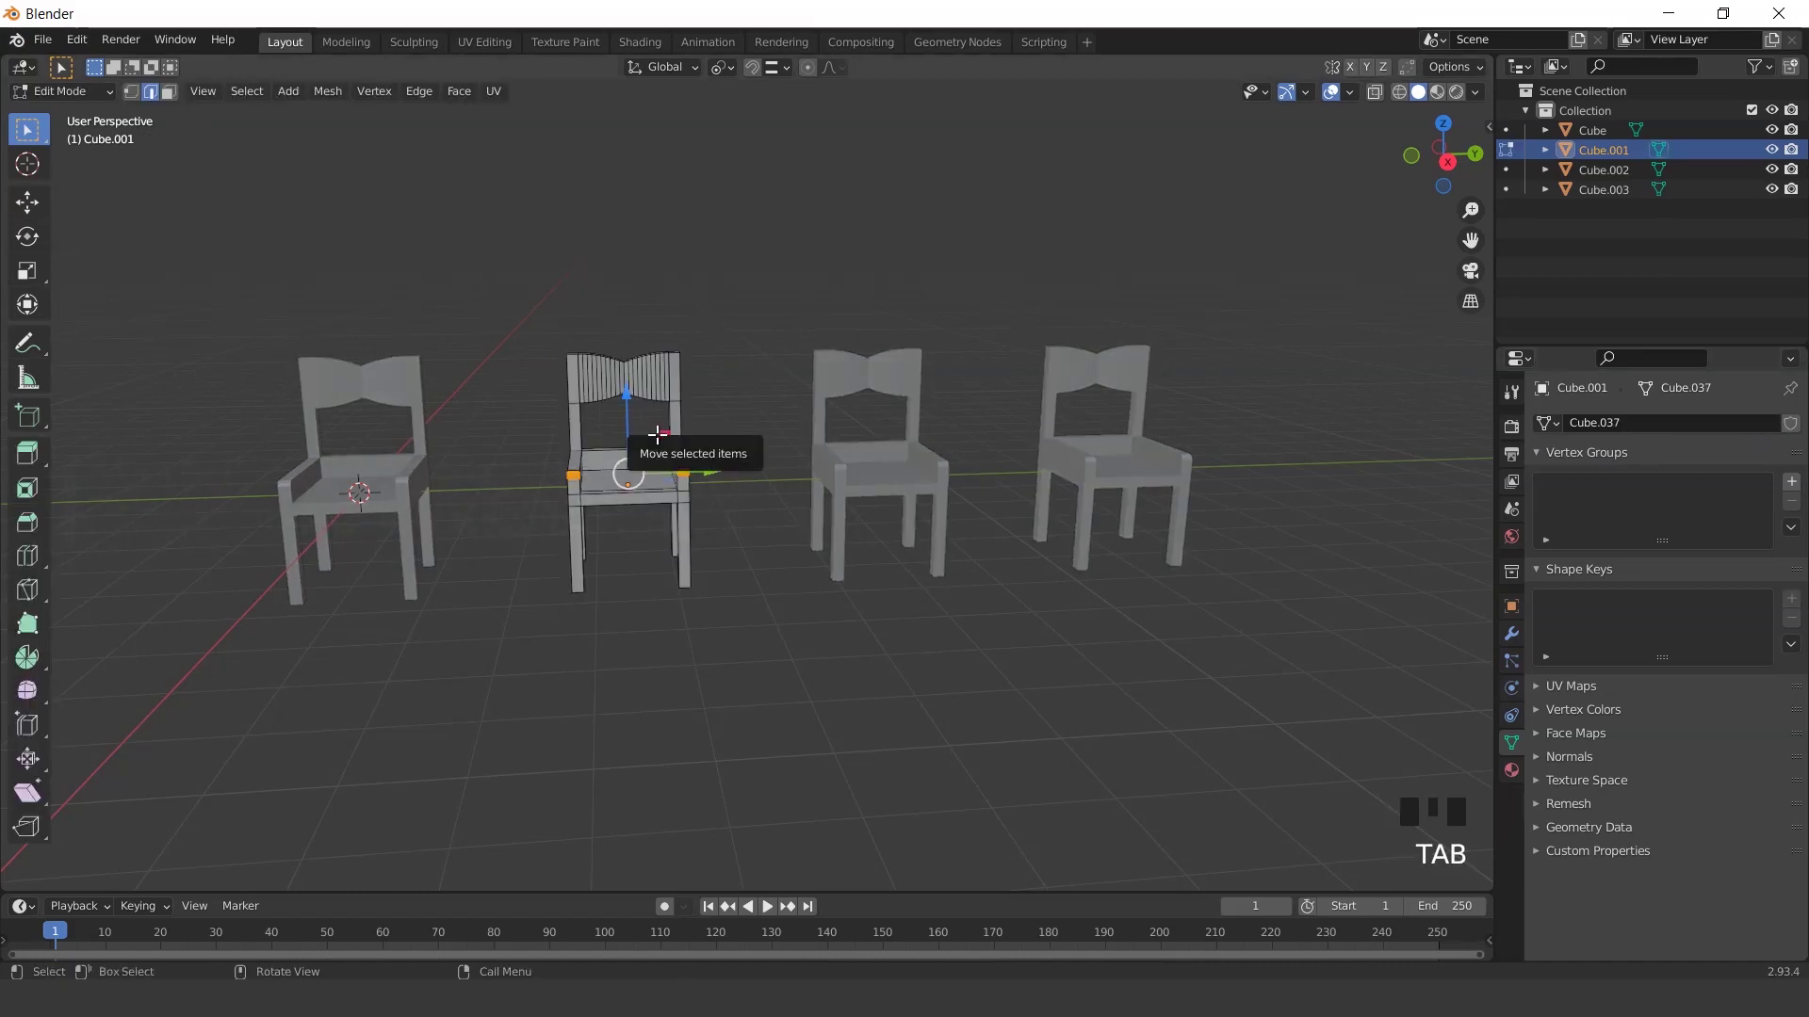
left_click(517, 565)
left_click(446, 494)
key("Tab")
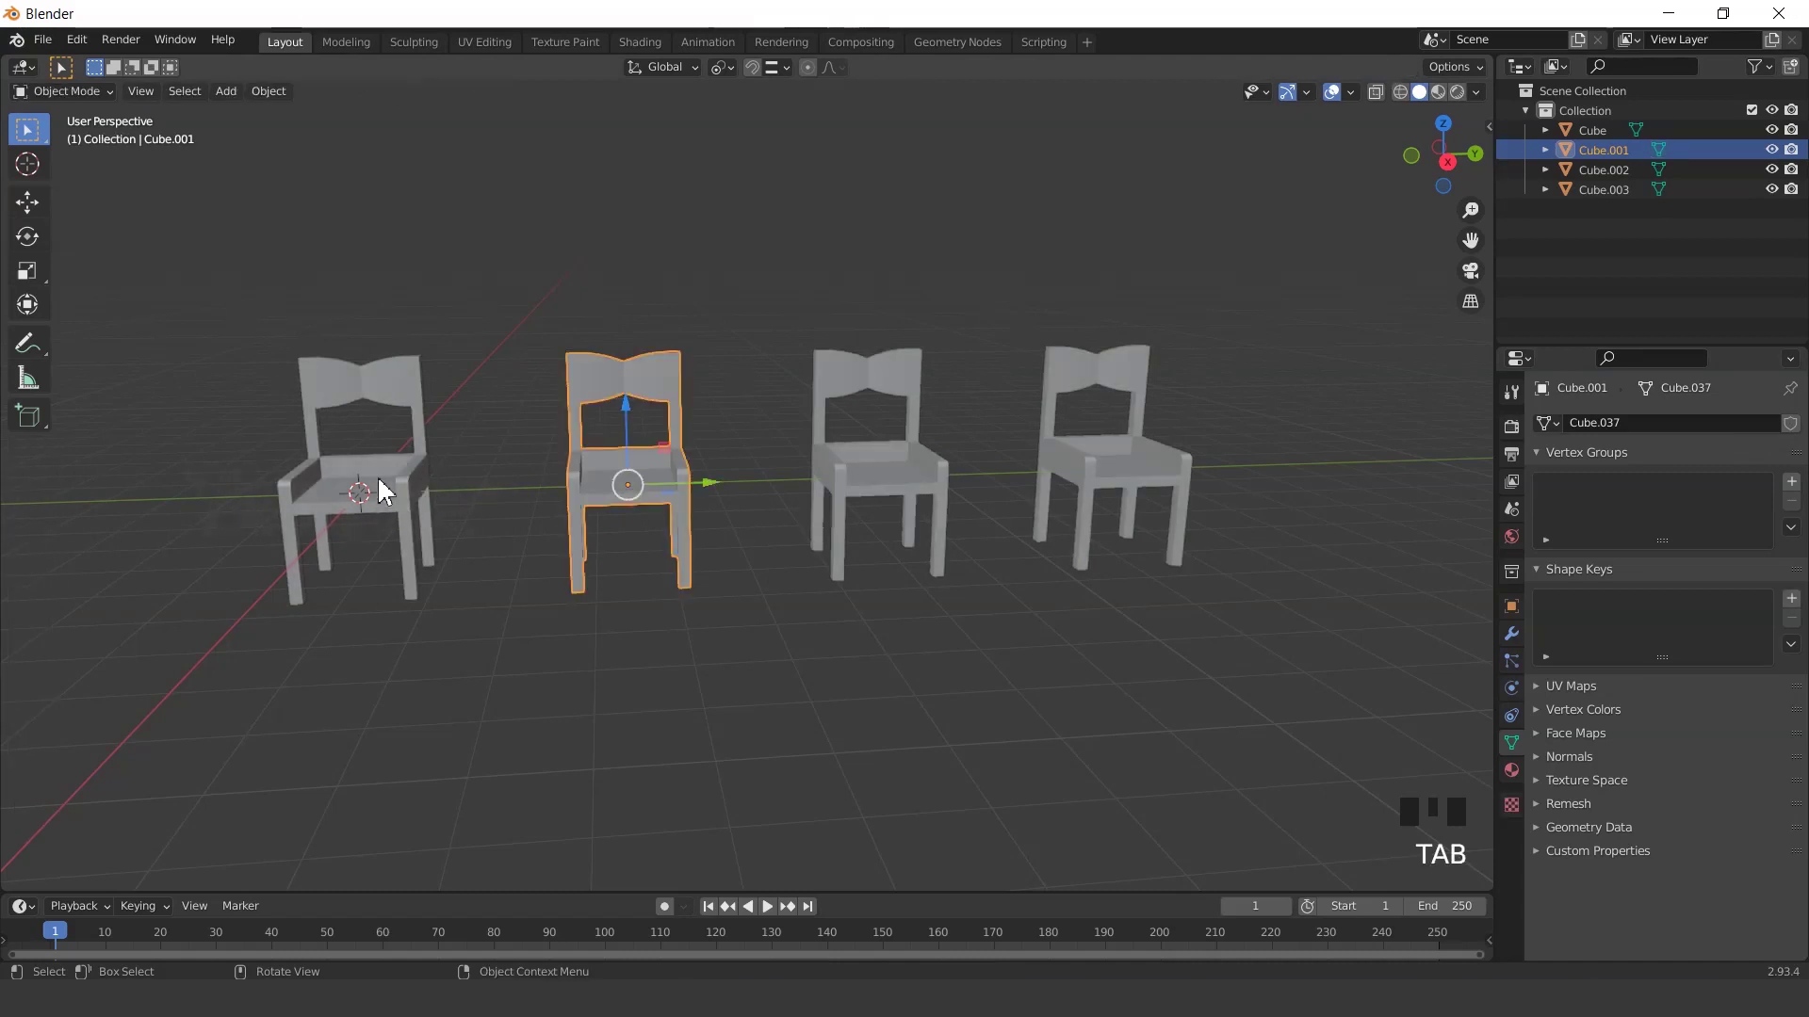
left_click(384, 492)
key("Tab")
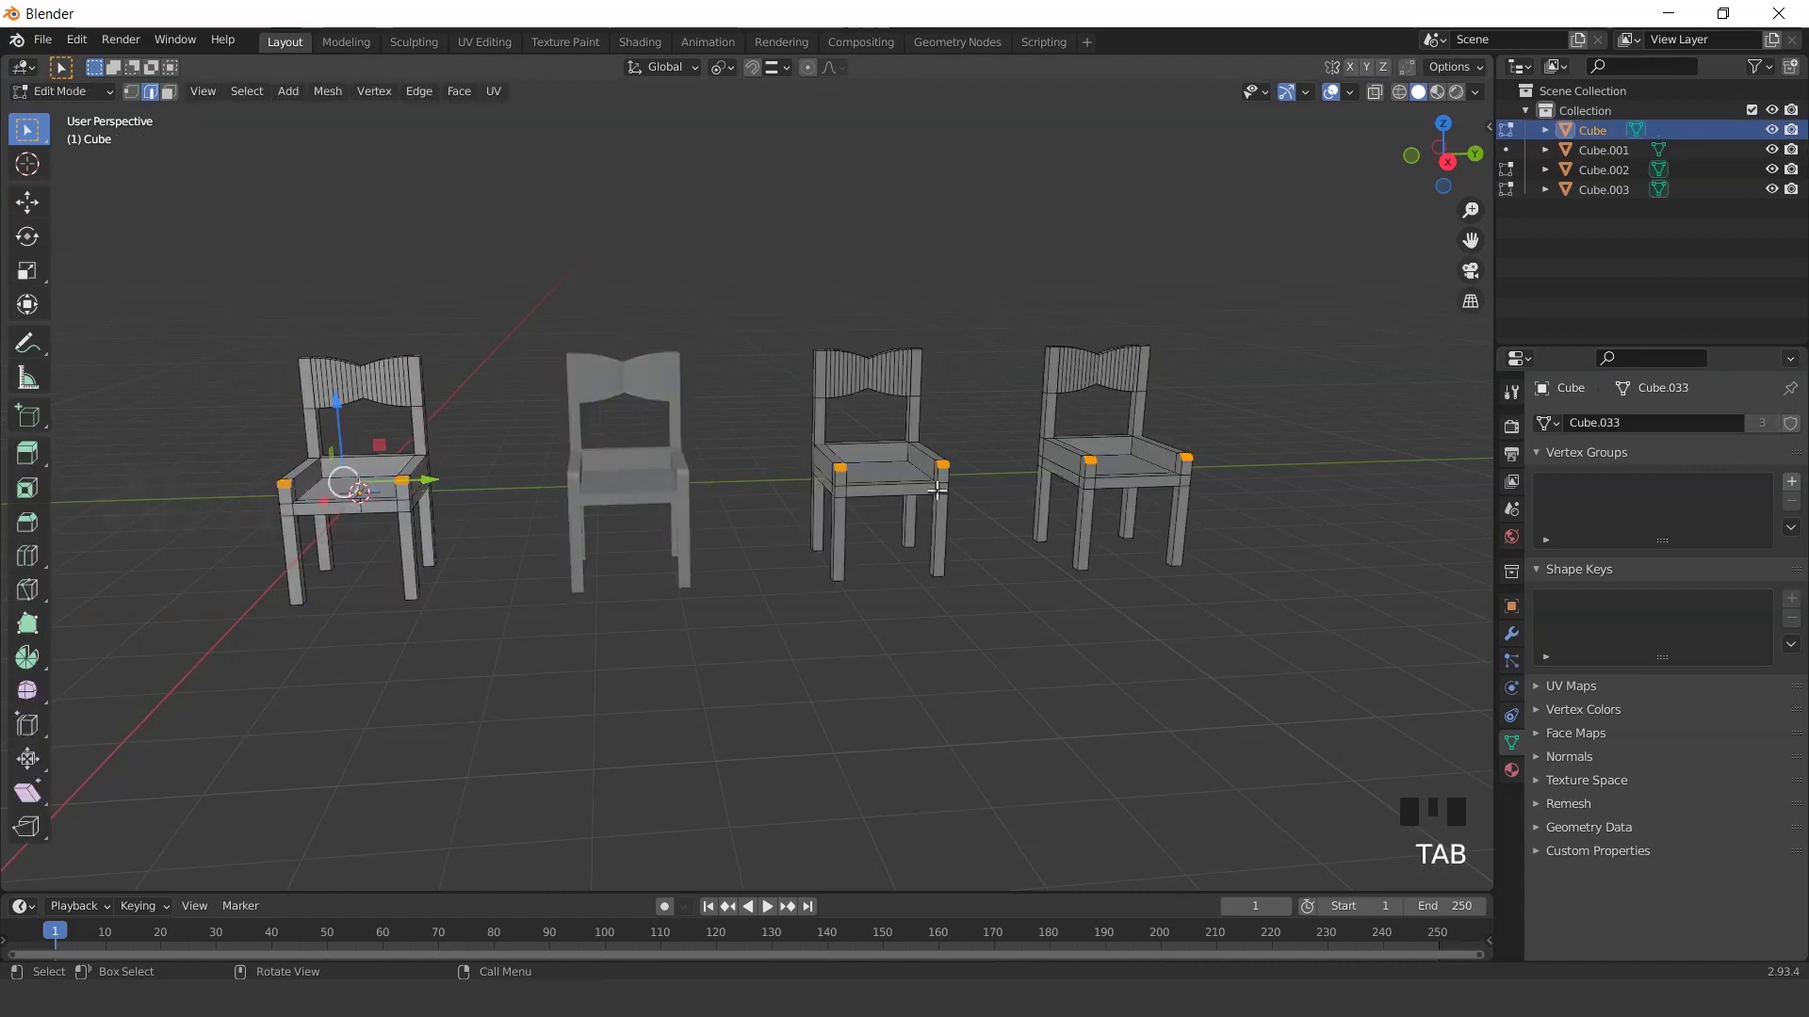
key("Tab")
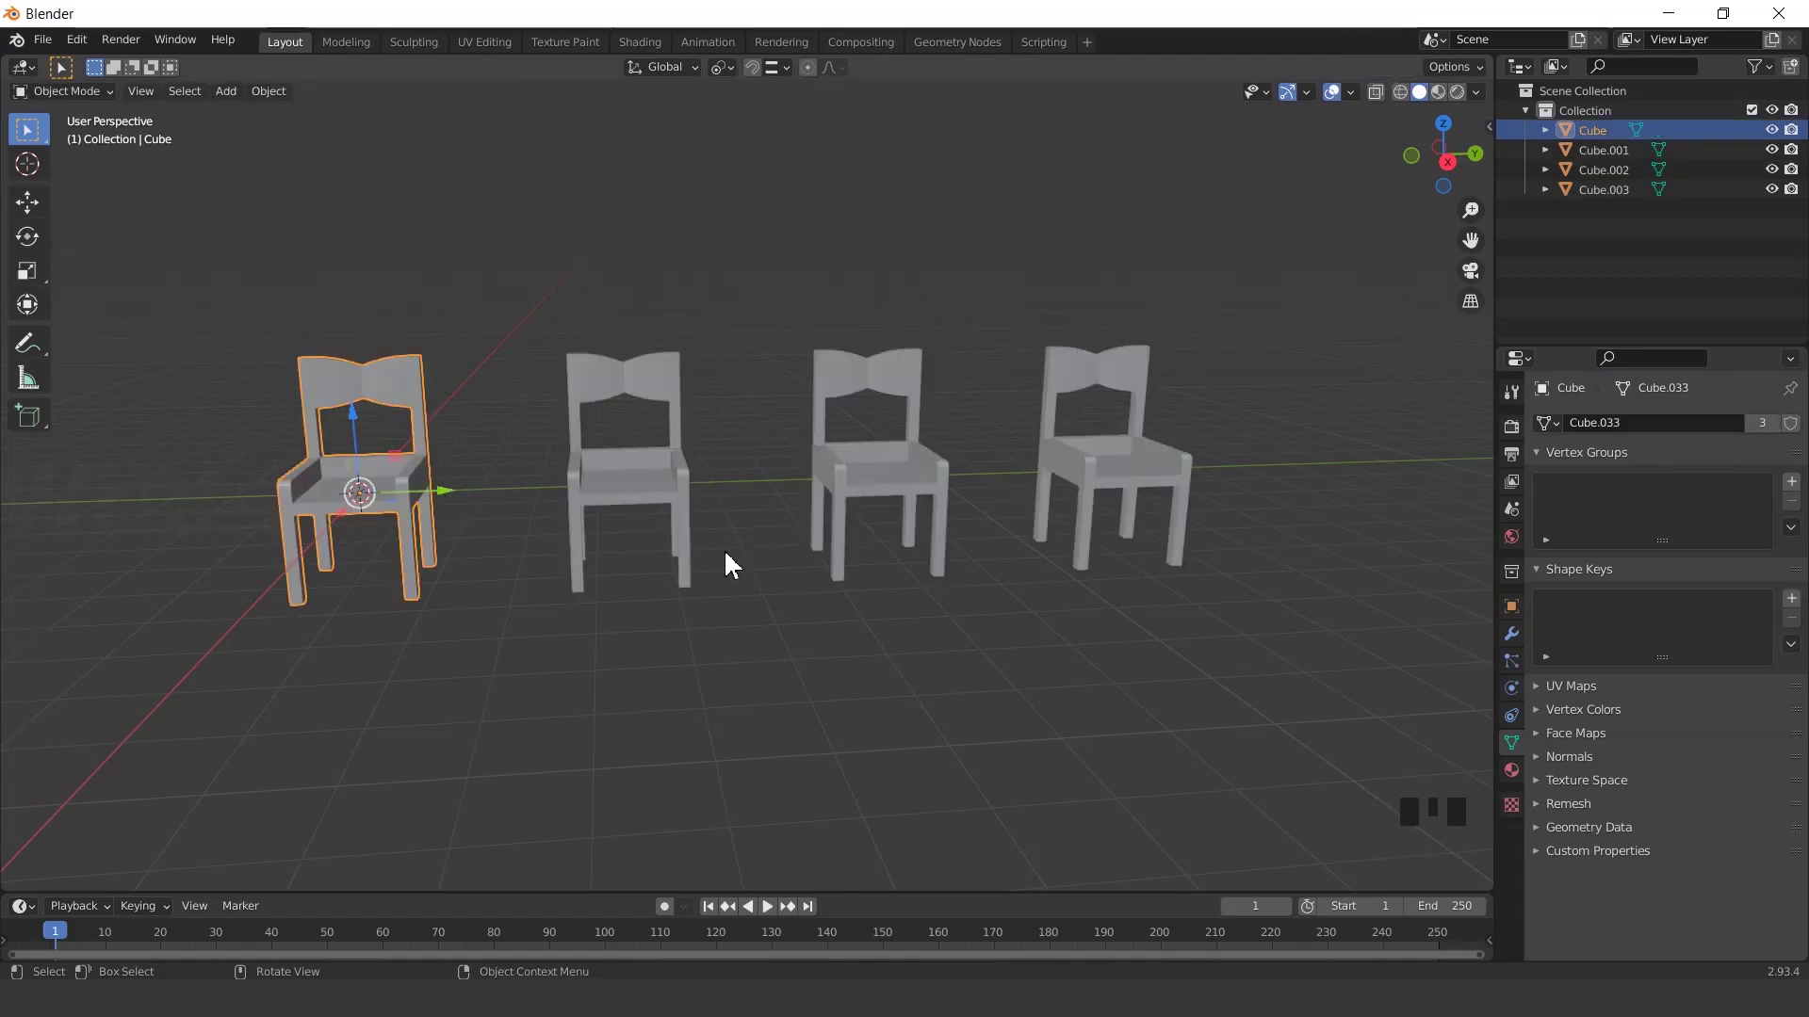